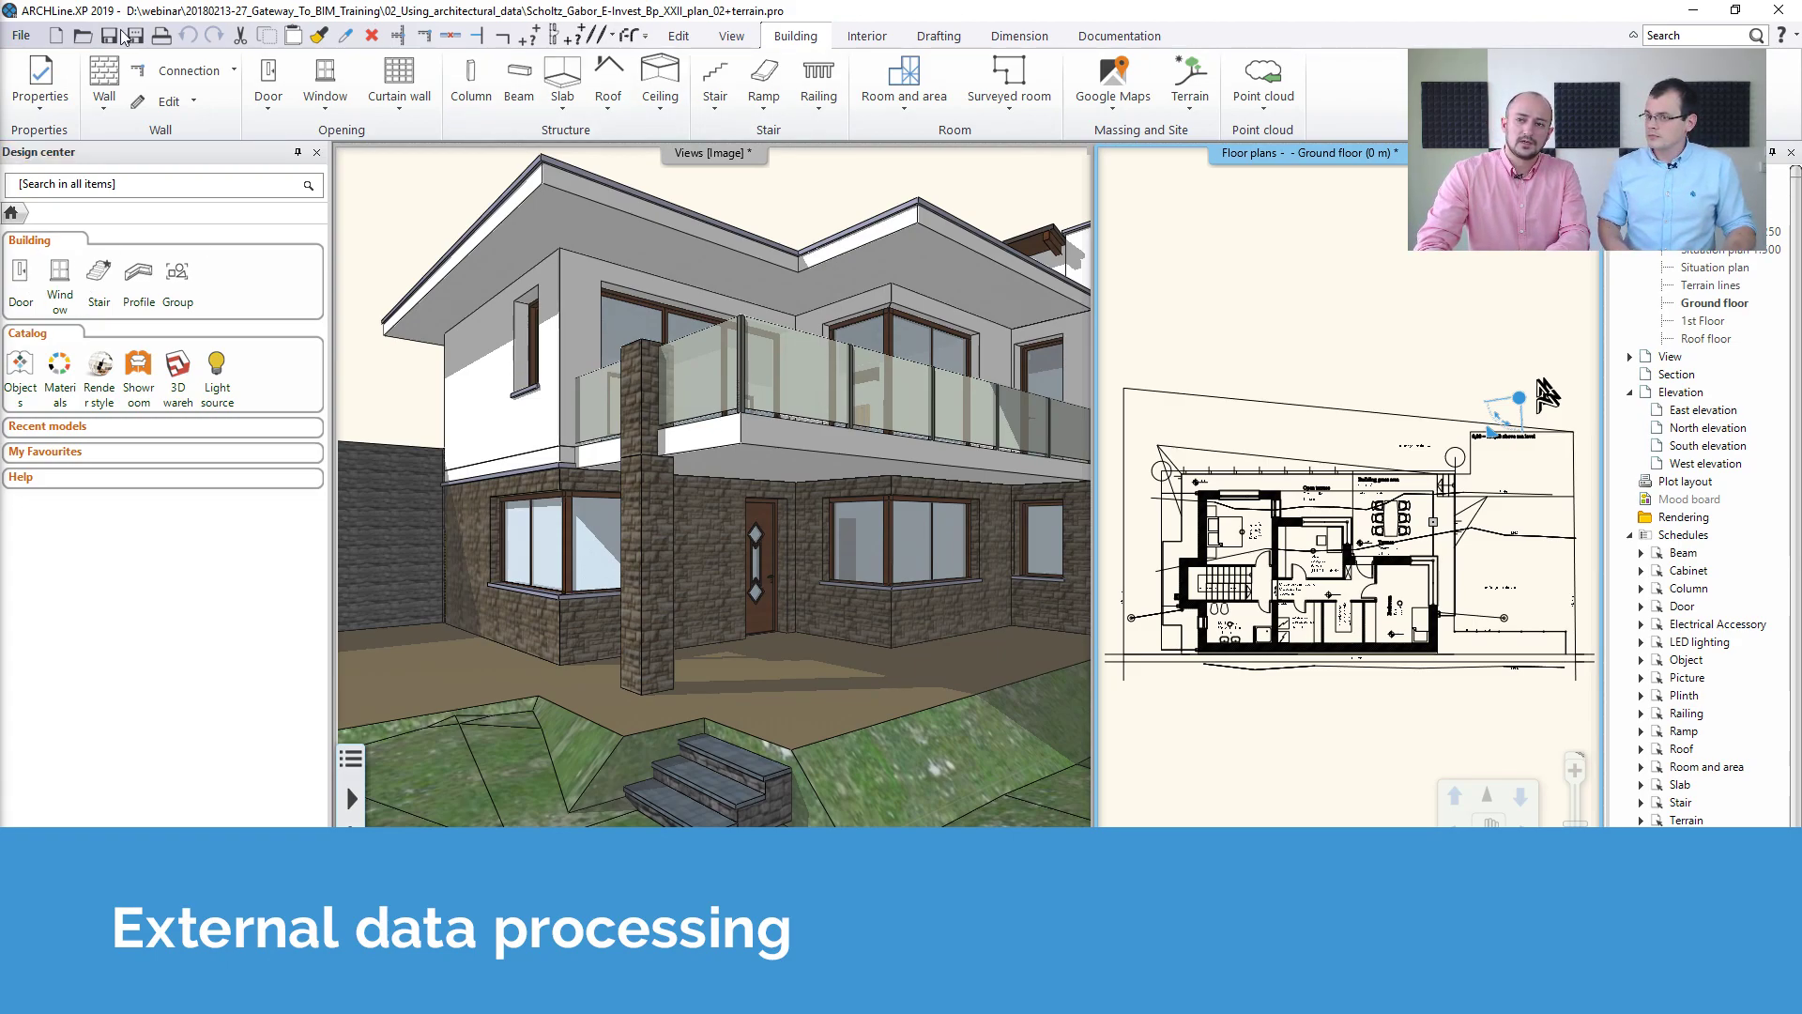
# - Review the file formats available for import in the Open file dialog, and close it without importing anything
pyautogui.click(21, 36)
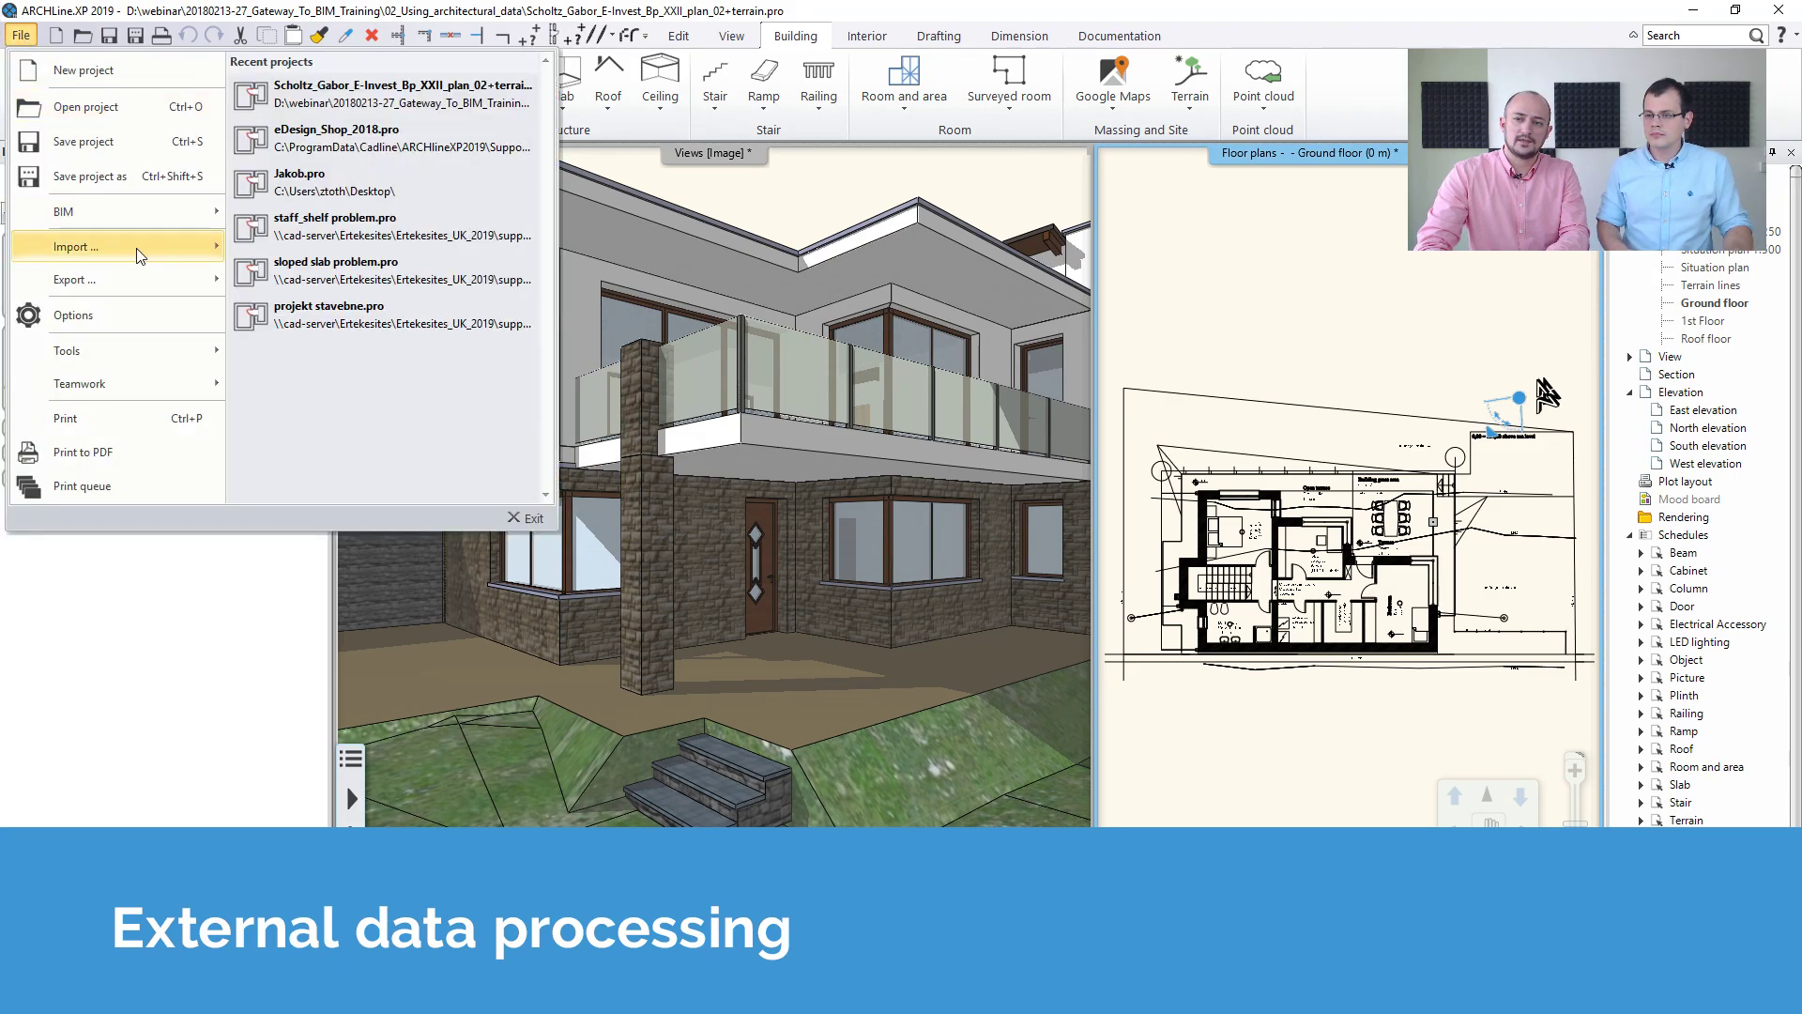
pyautogui.moveTo(140, 255)
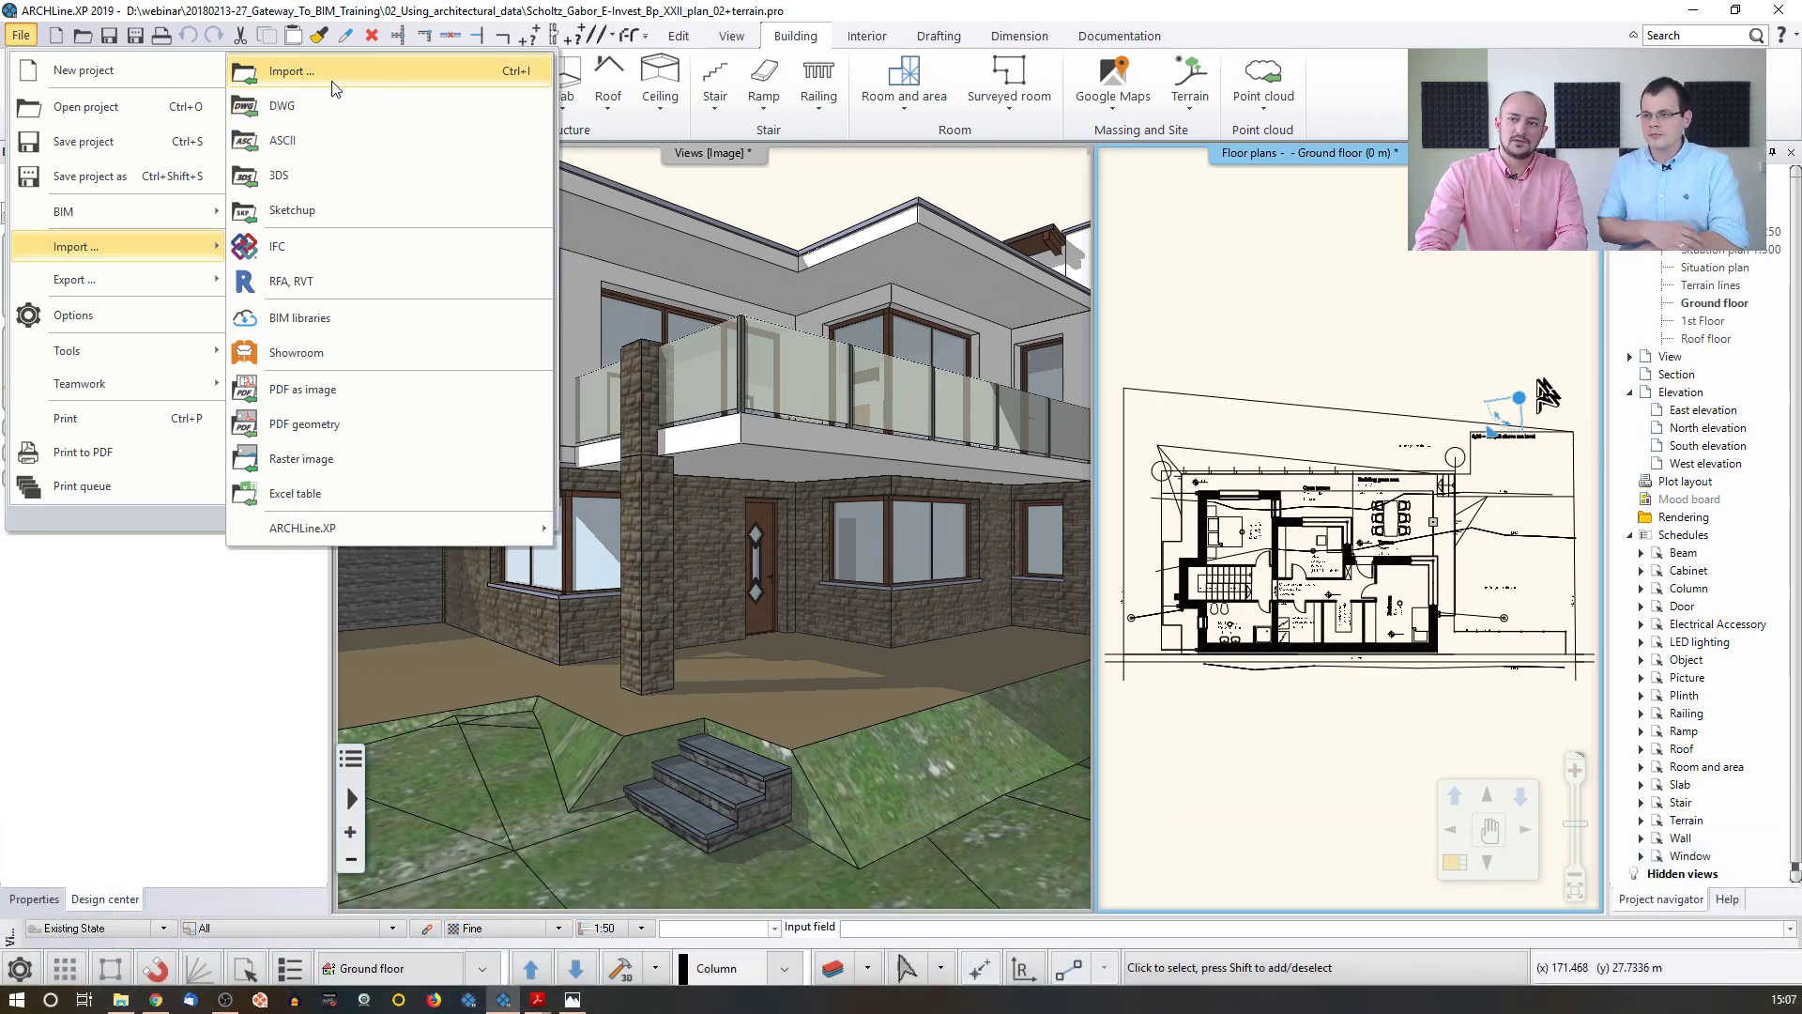
pyautogui.click(298, 83)
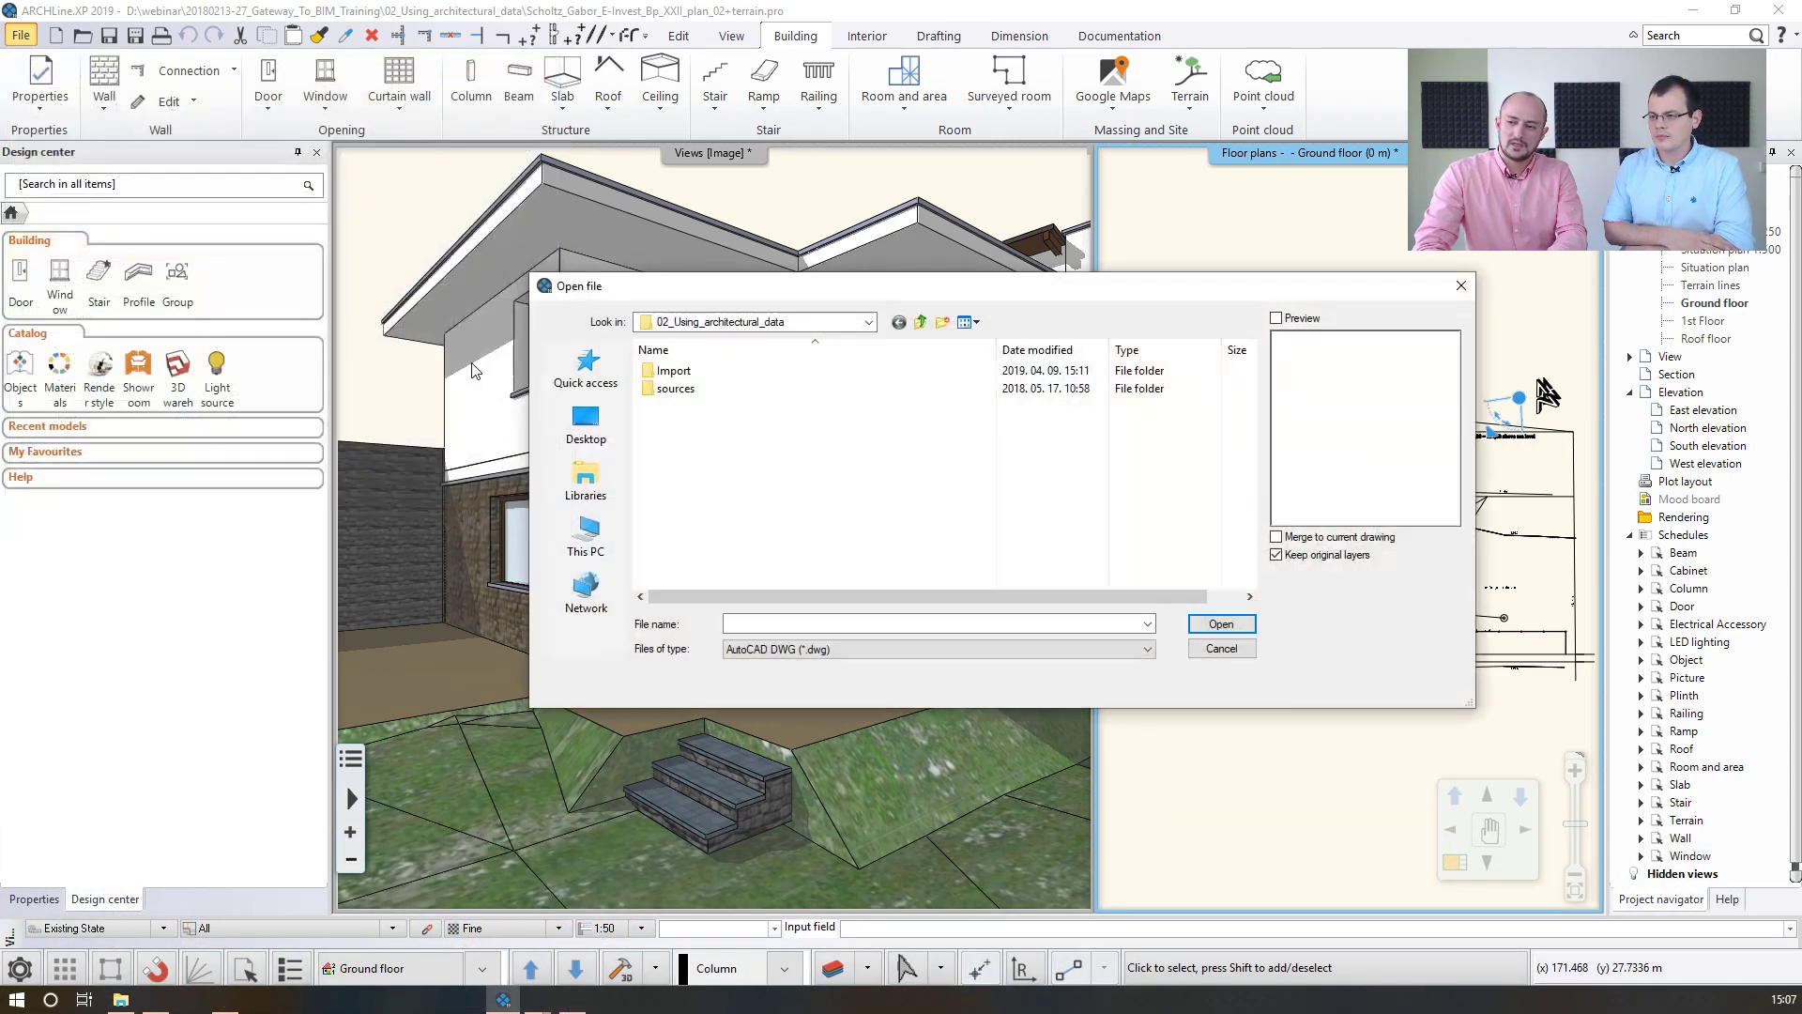
pyautogui.click(810, 654)
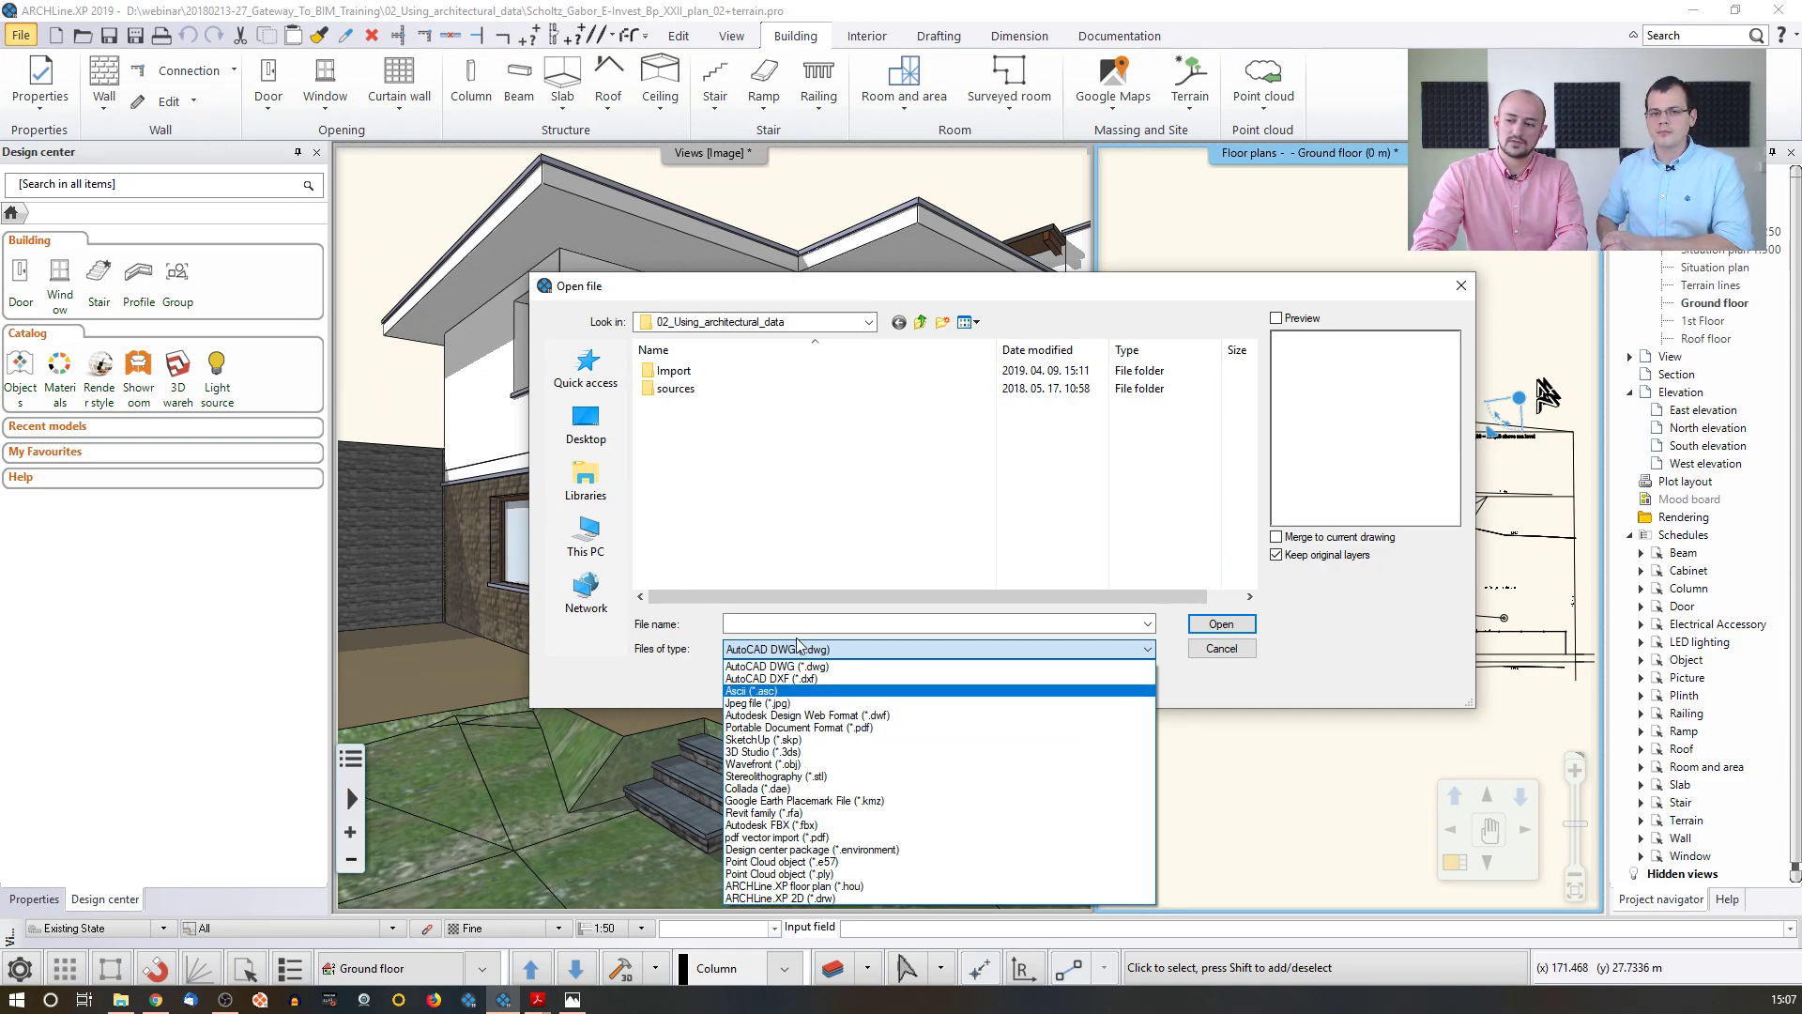
pyautogui.click(1234, 654)
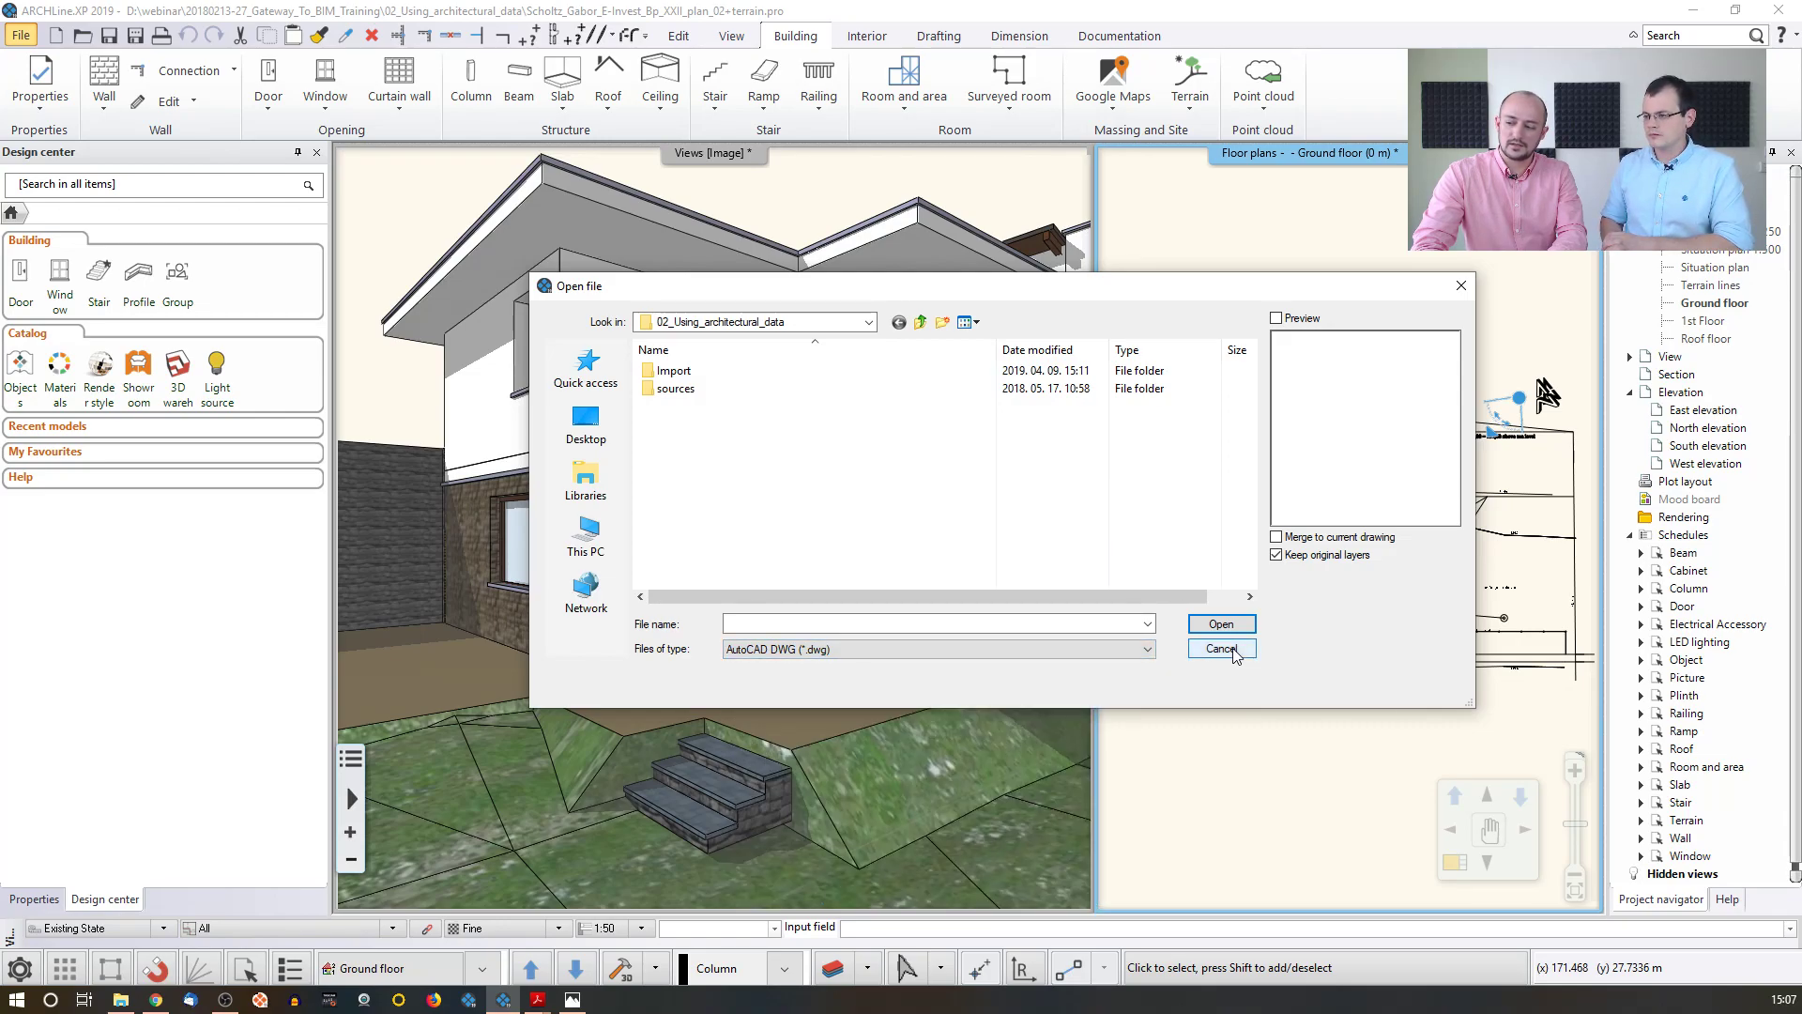
pyautogui.click(1233, 655)
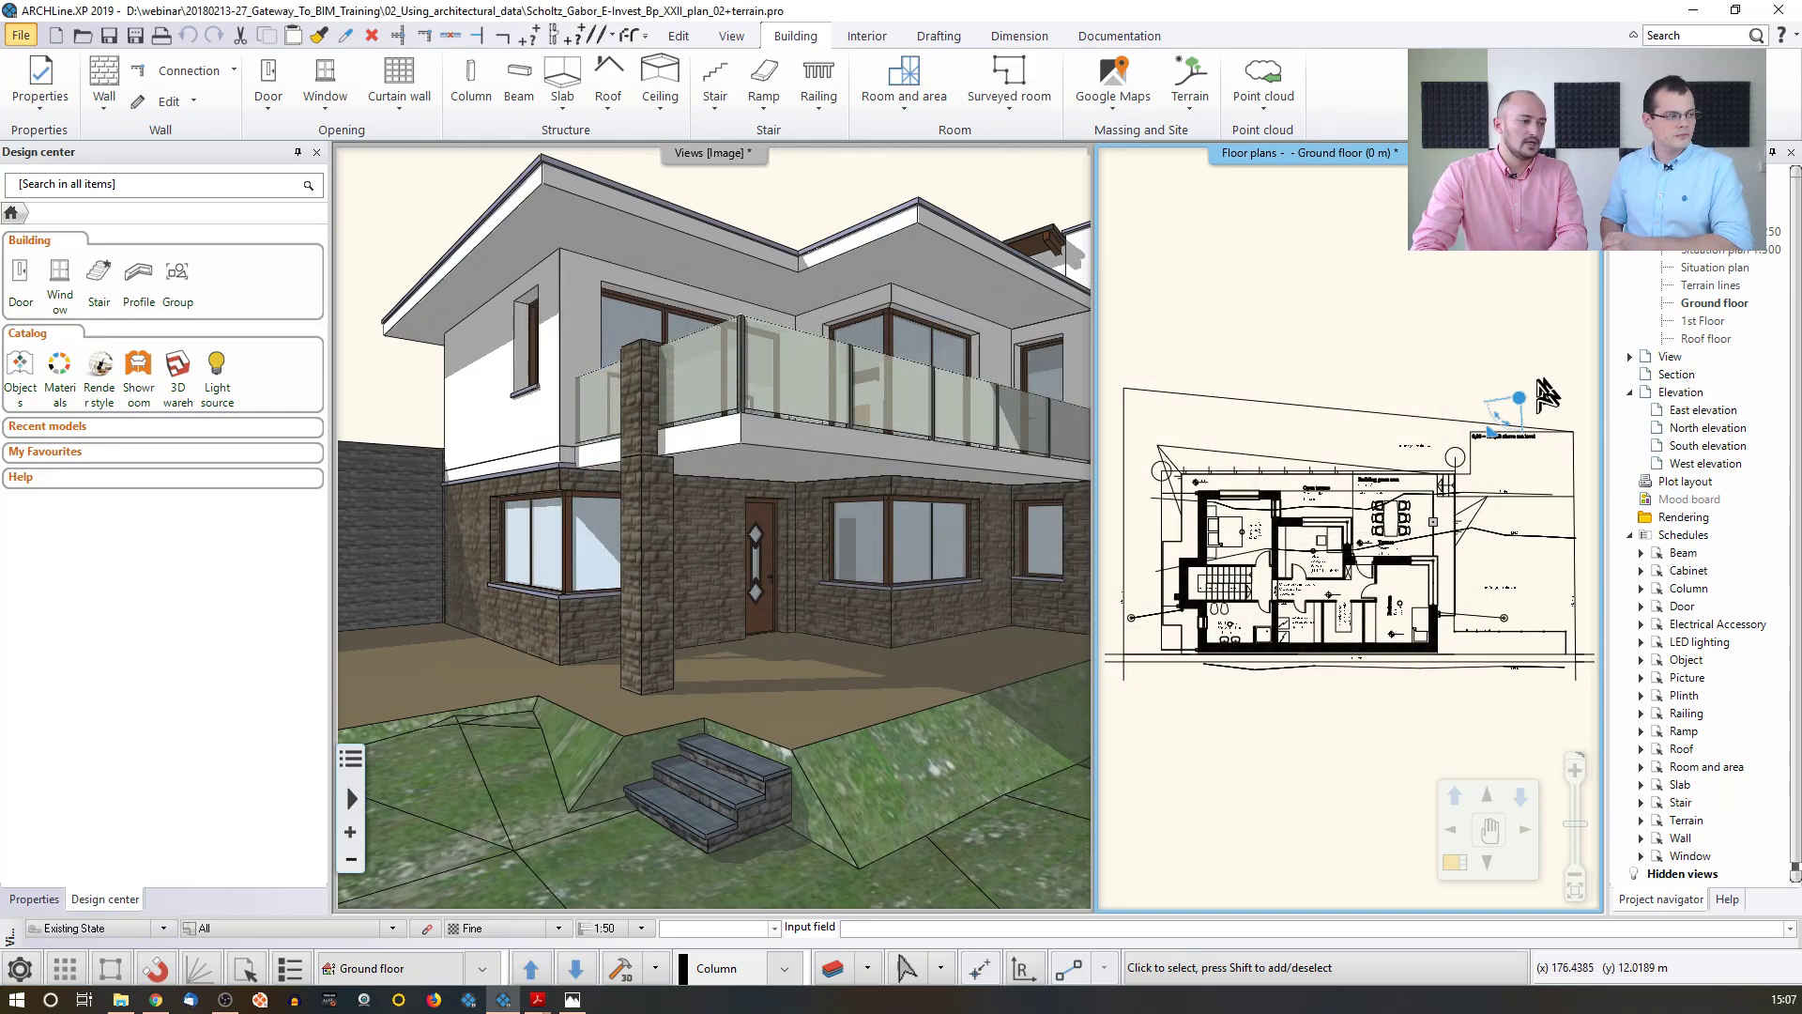
# - Switch to File Explorer to look over the sample files in the Import folder, and return to the building model
pyautogui.press('super+e')
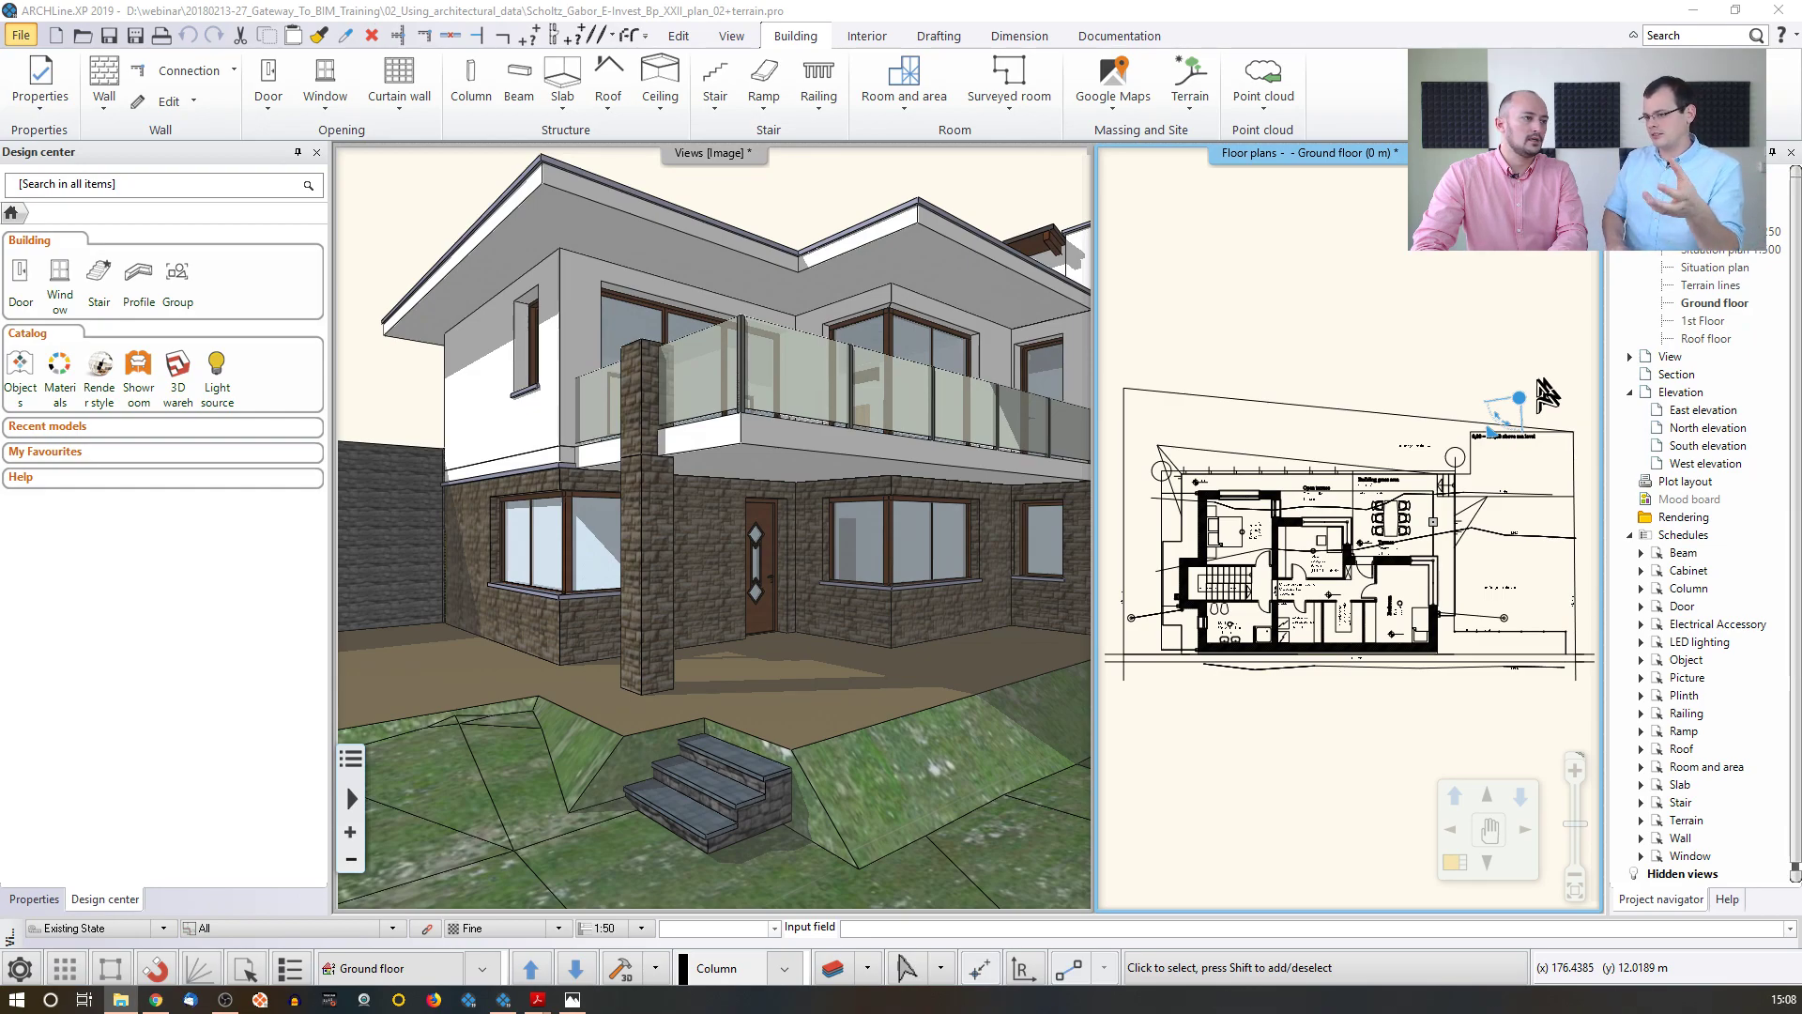
pyautogui.moveTo(0, 324); pyautogui.dragTo(1289, 200)
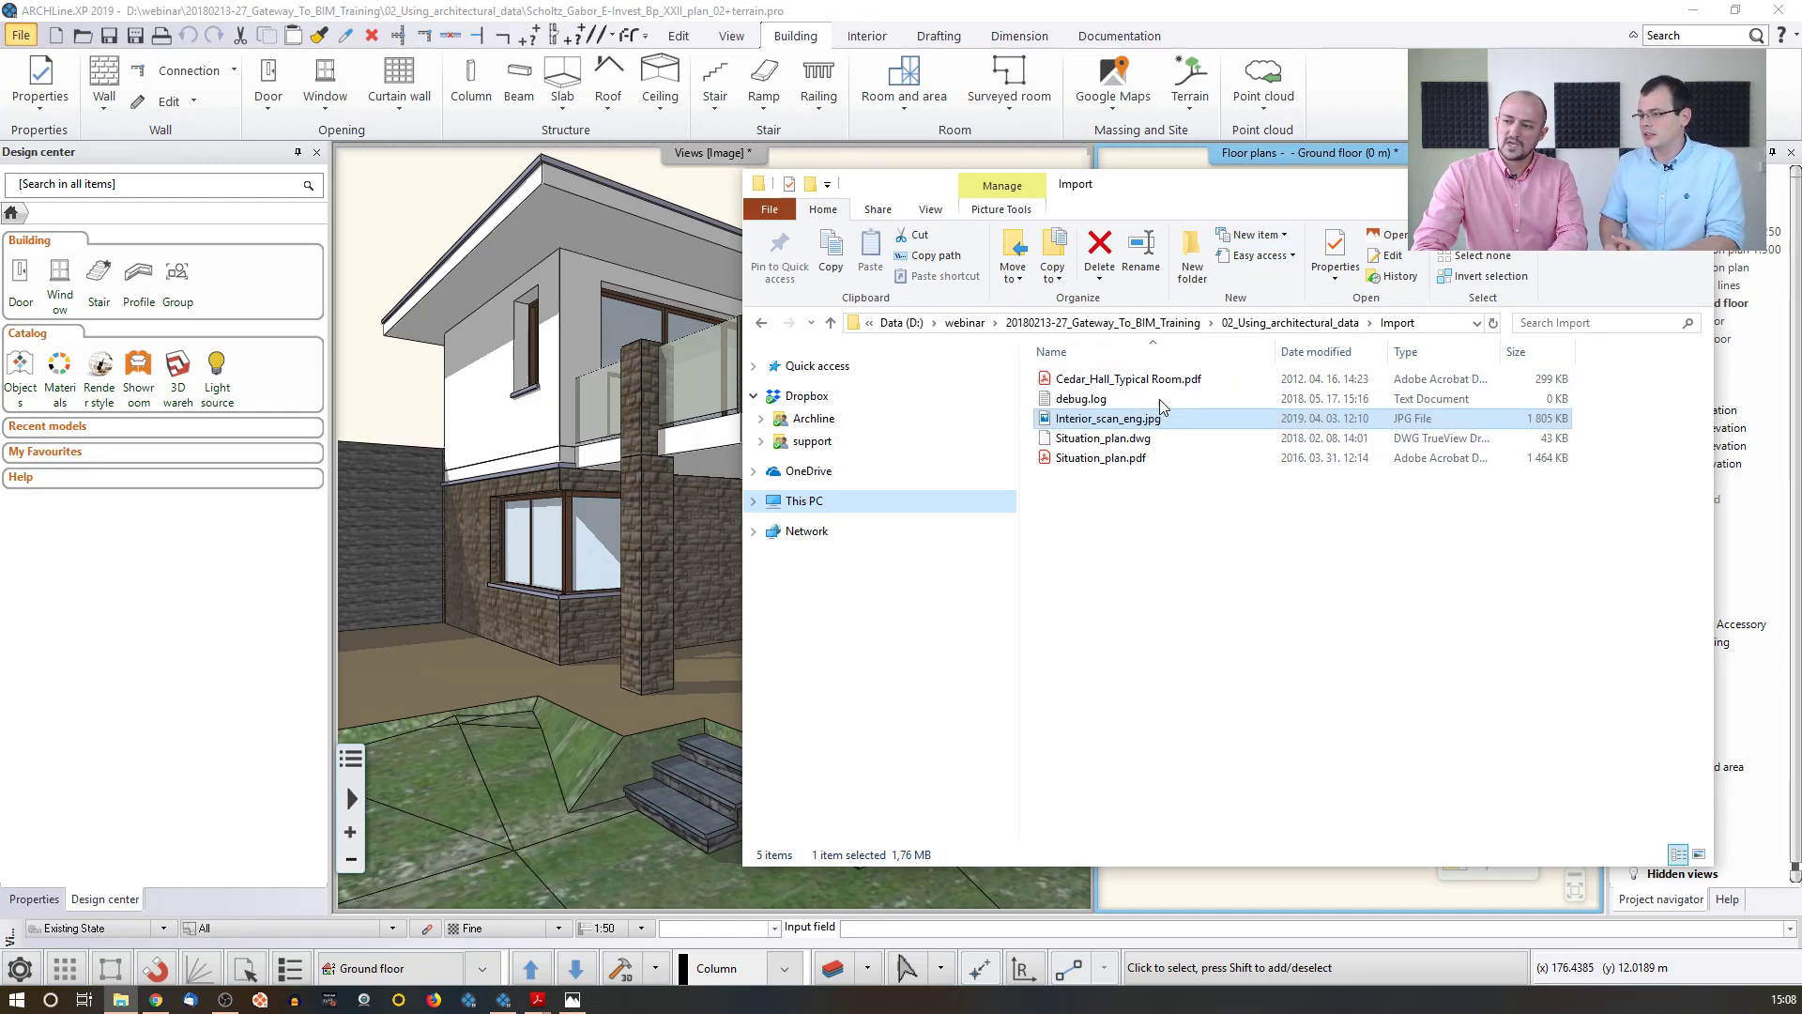
pyautogui.moveTo(1144, 434); pyautogui.dragTo(525, 445)
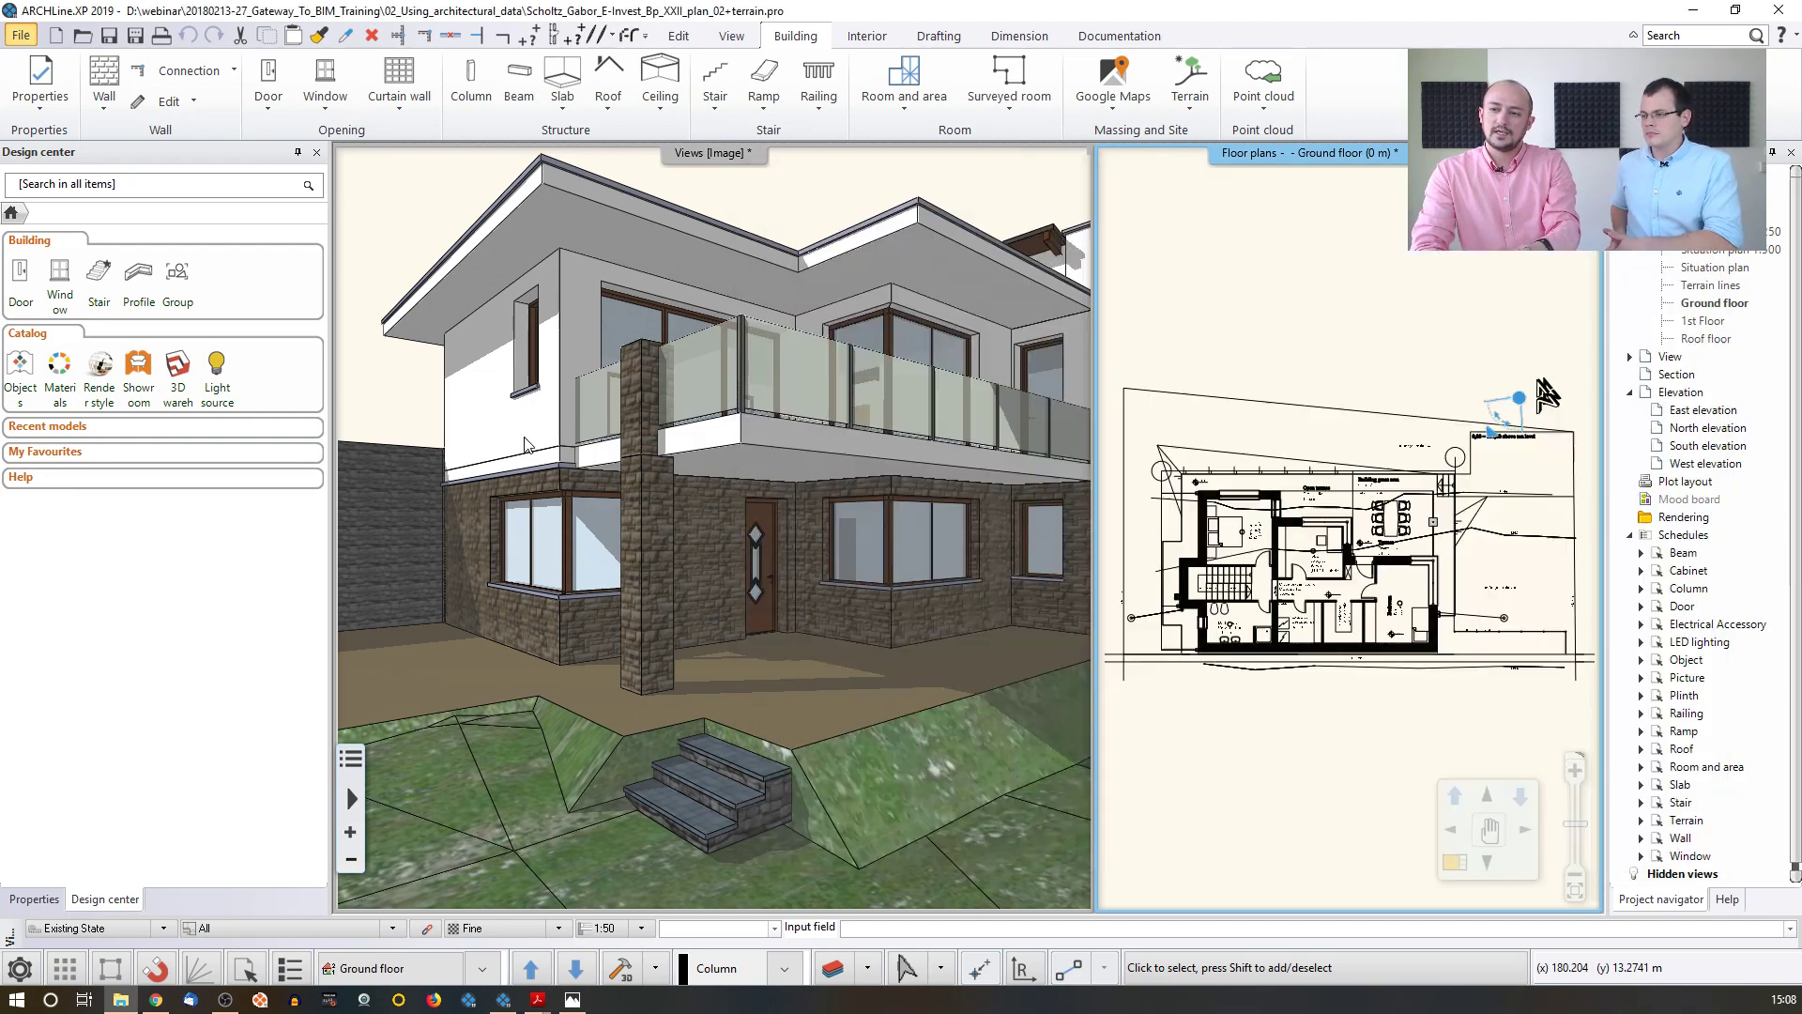
# - Create a new blank project, leaving the current building project without saving it
pyautogui.click(19, 35)
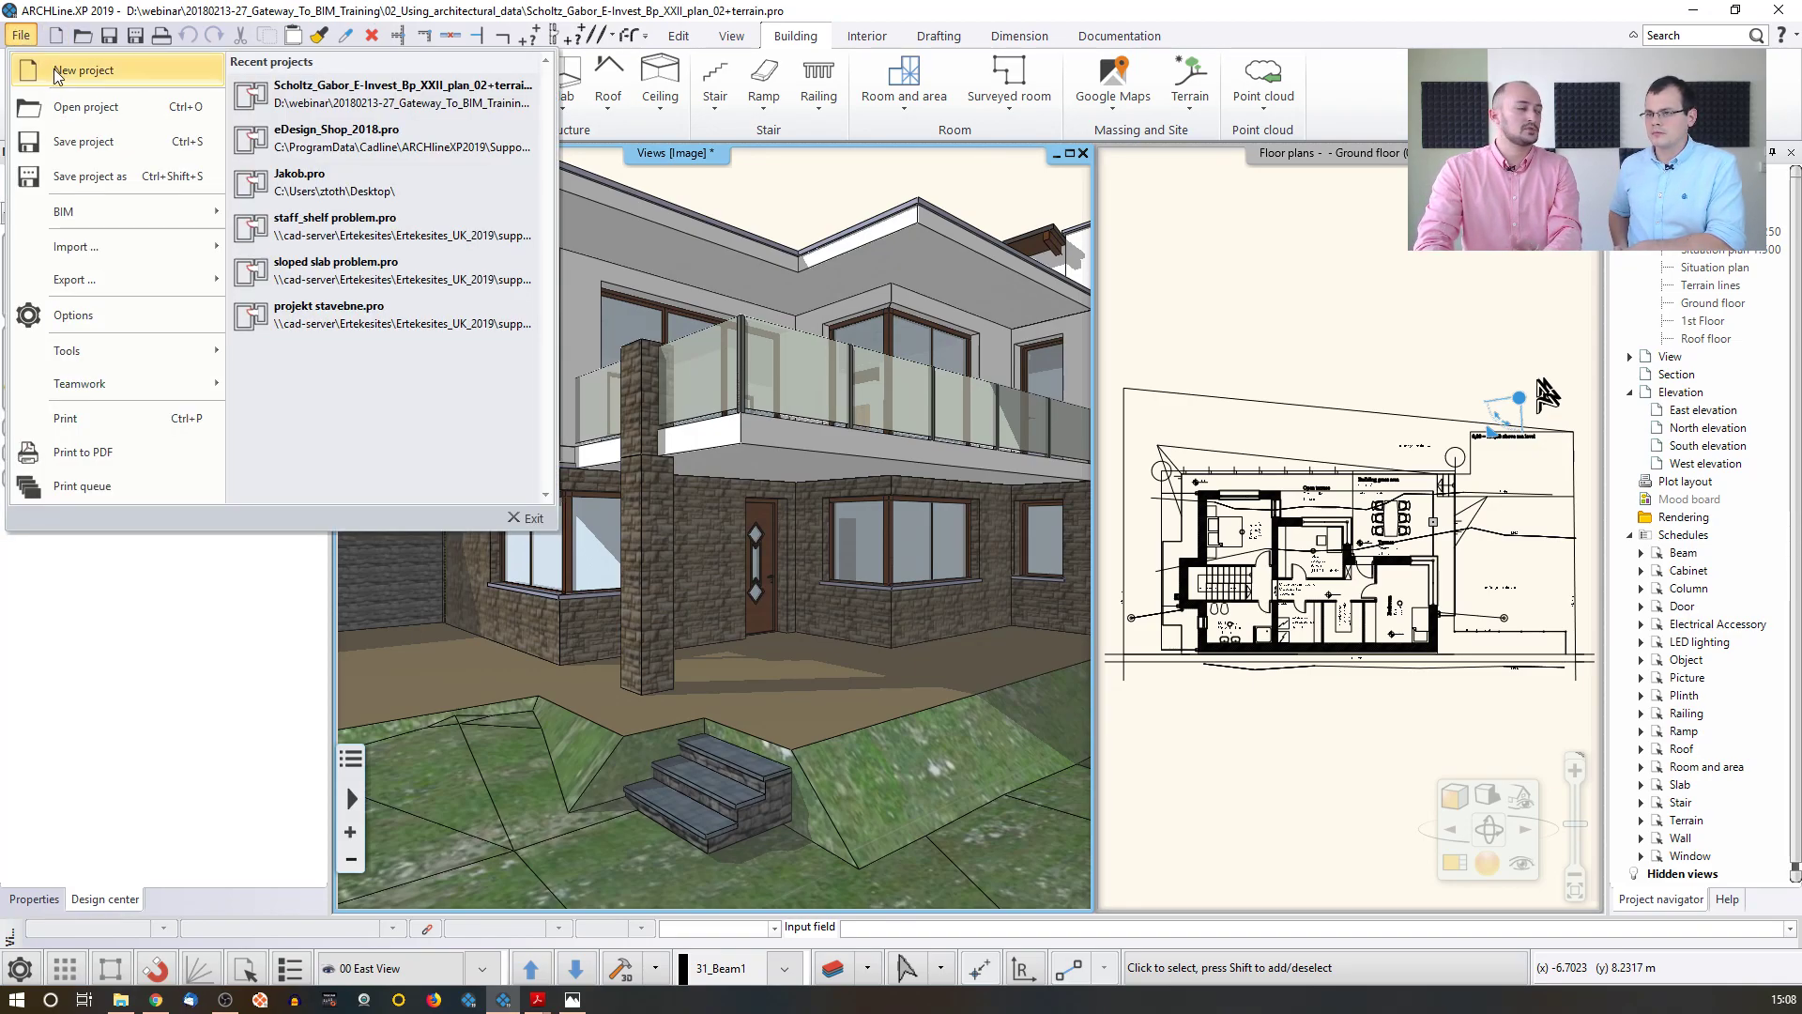
pyautogui.click(53, 69)
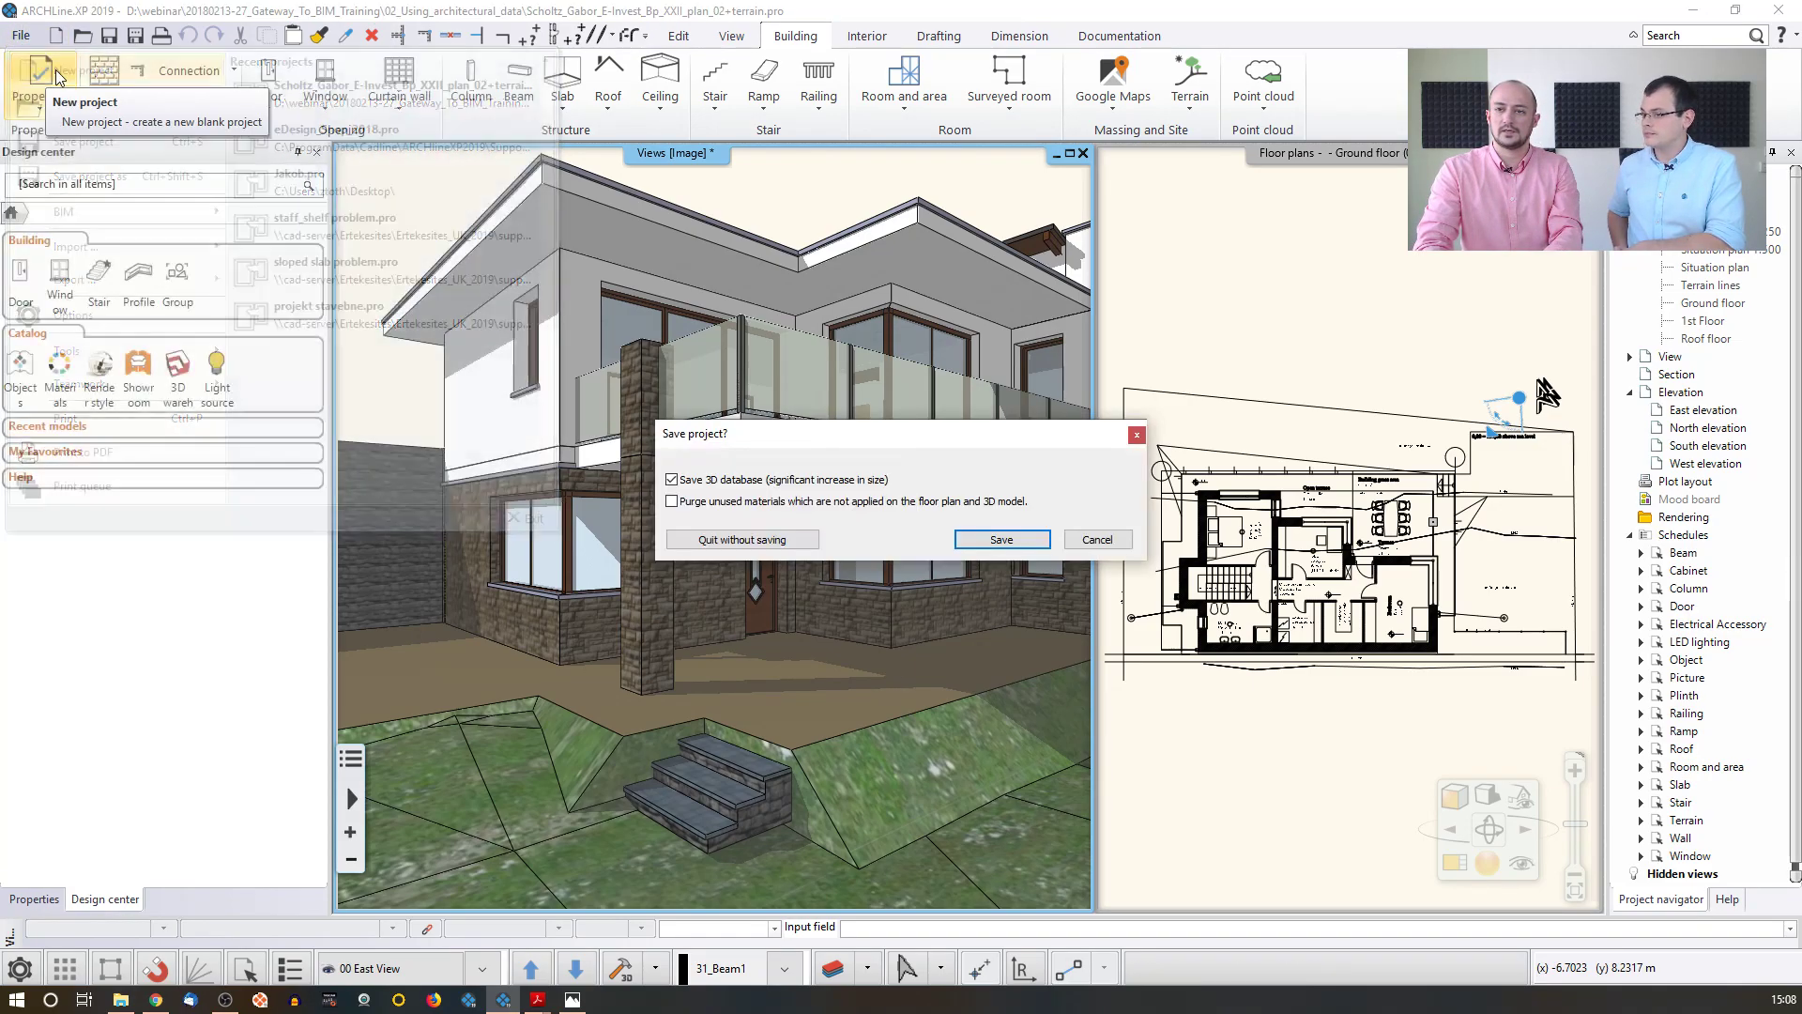
pyautogui.click(739, 542)
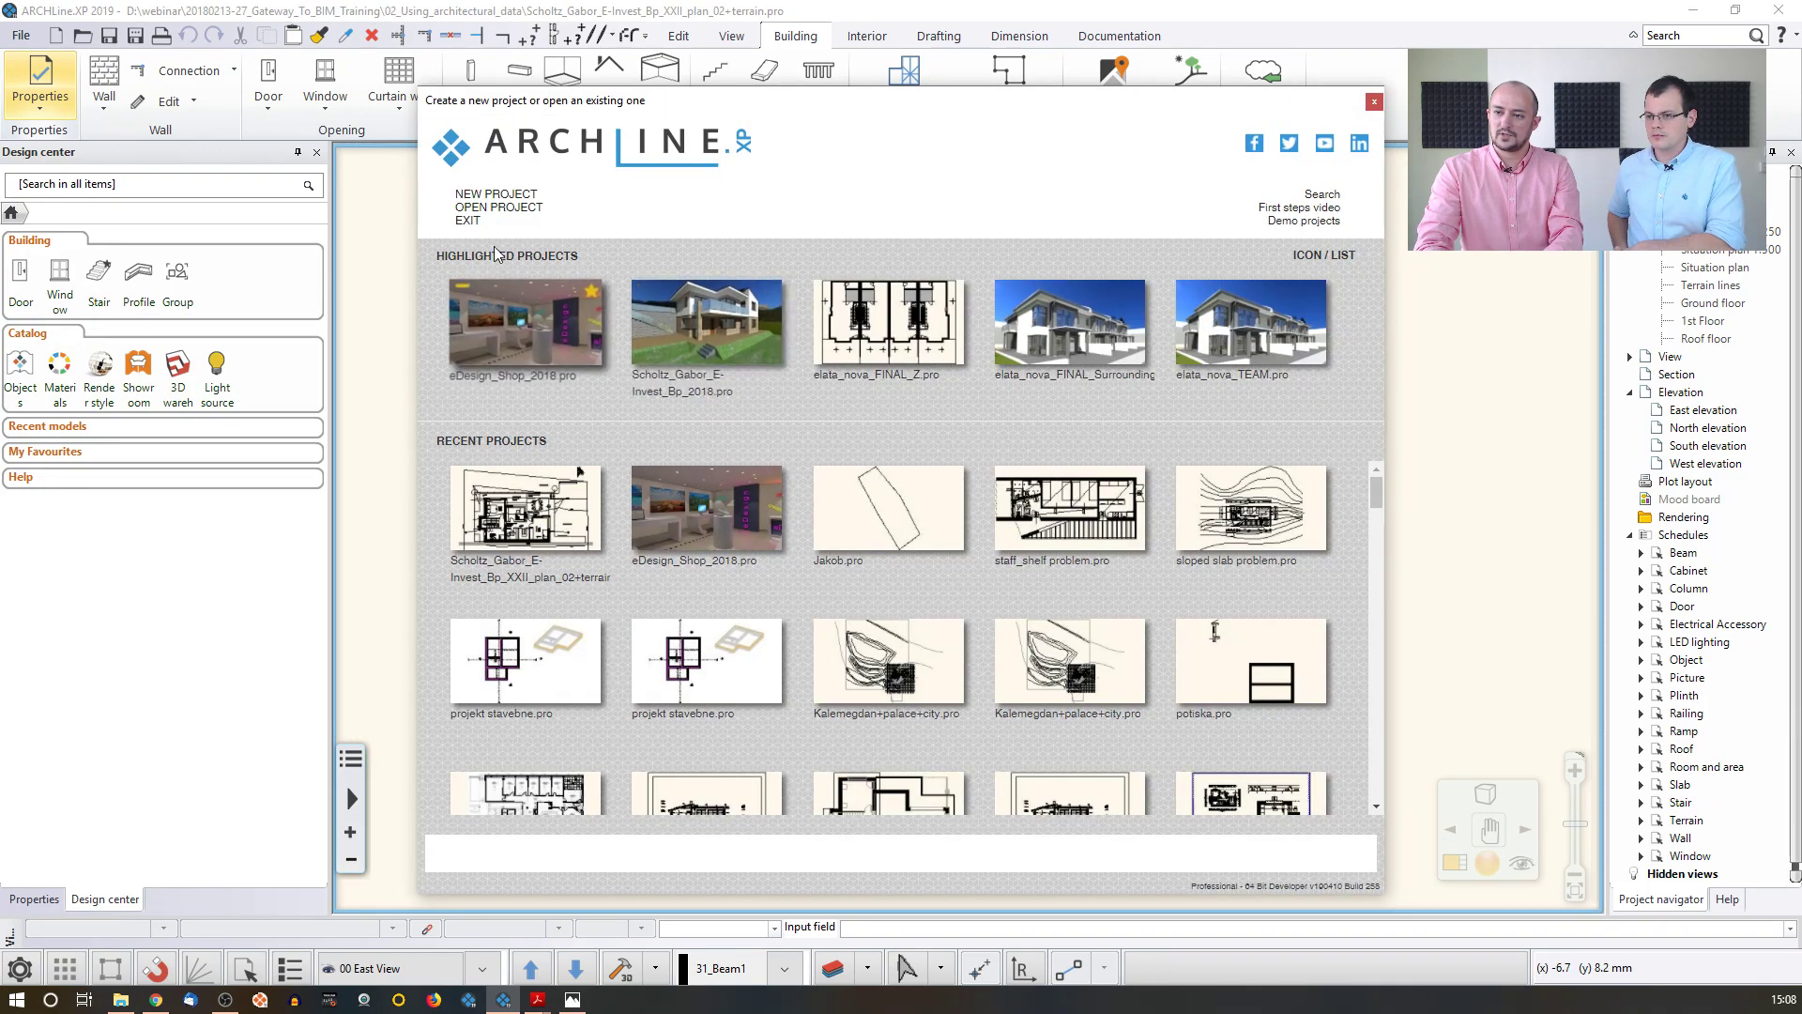
pyautogui.click(483, 194)
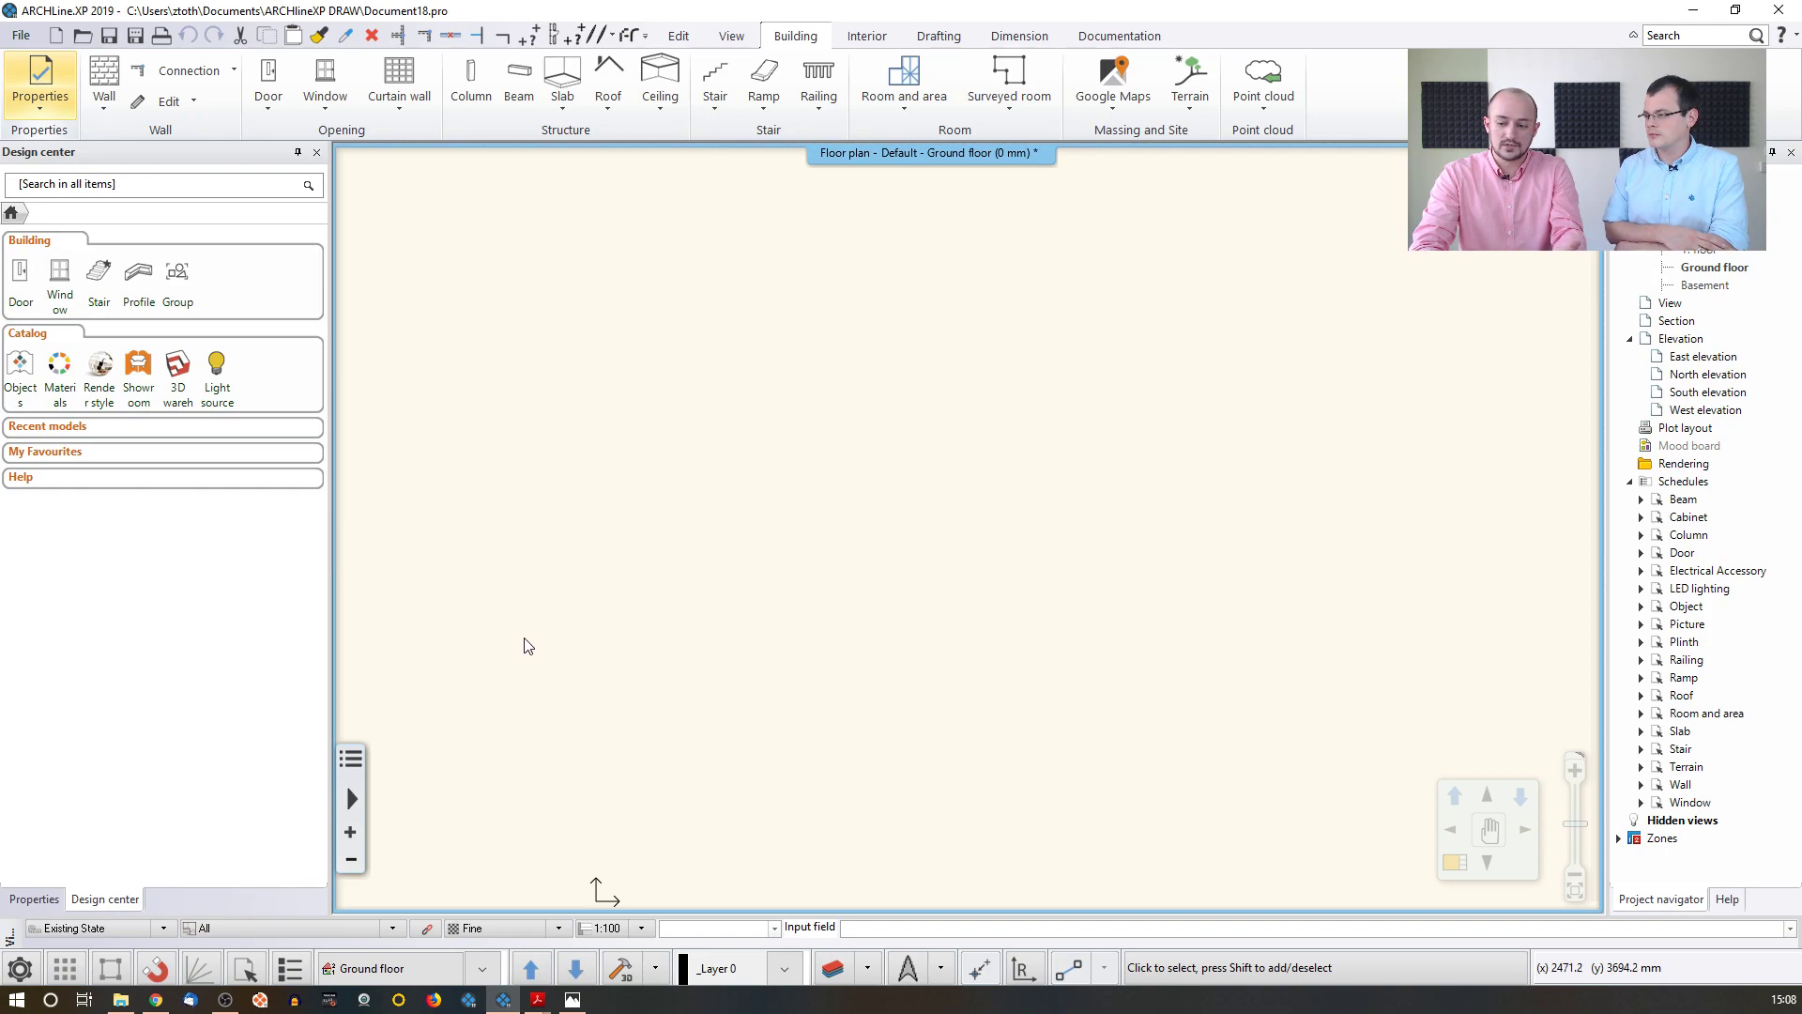
# - Find Cedar_Hall_Typical Room.pdf in File Explorer's Import folder and switch to it in Adobe Acrobat Reader
pyautogui.click(121, 999)
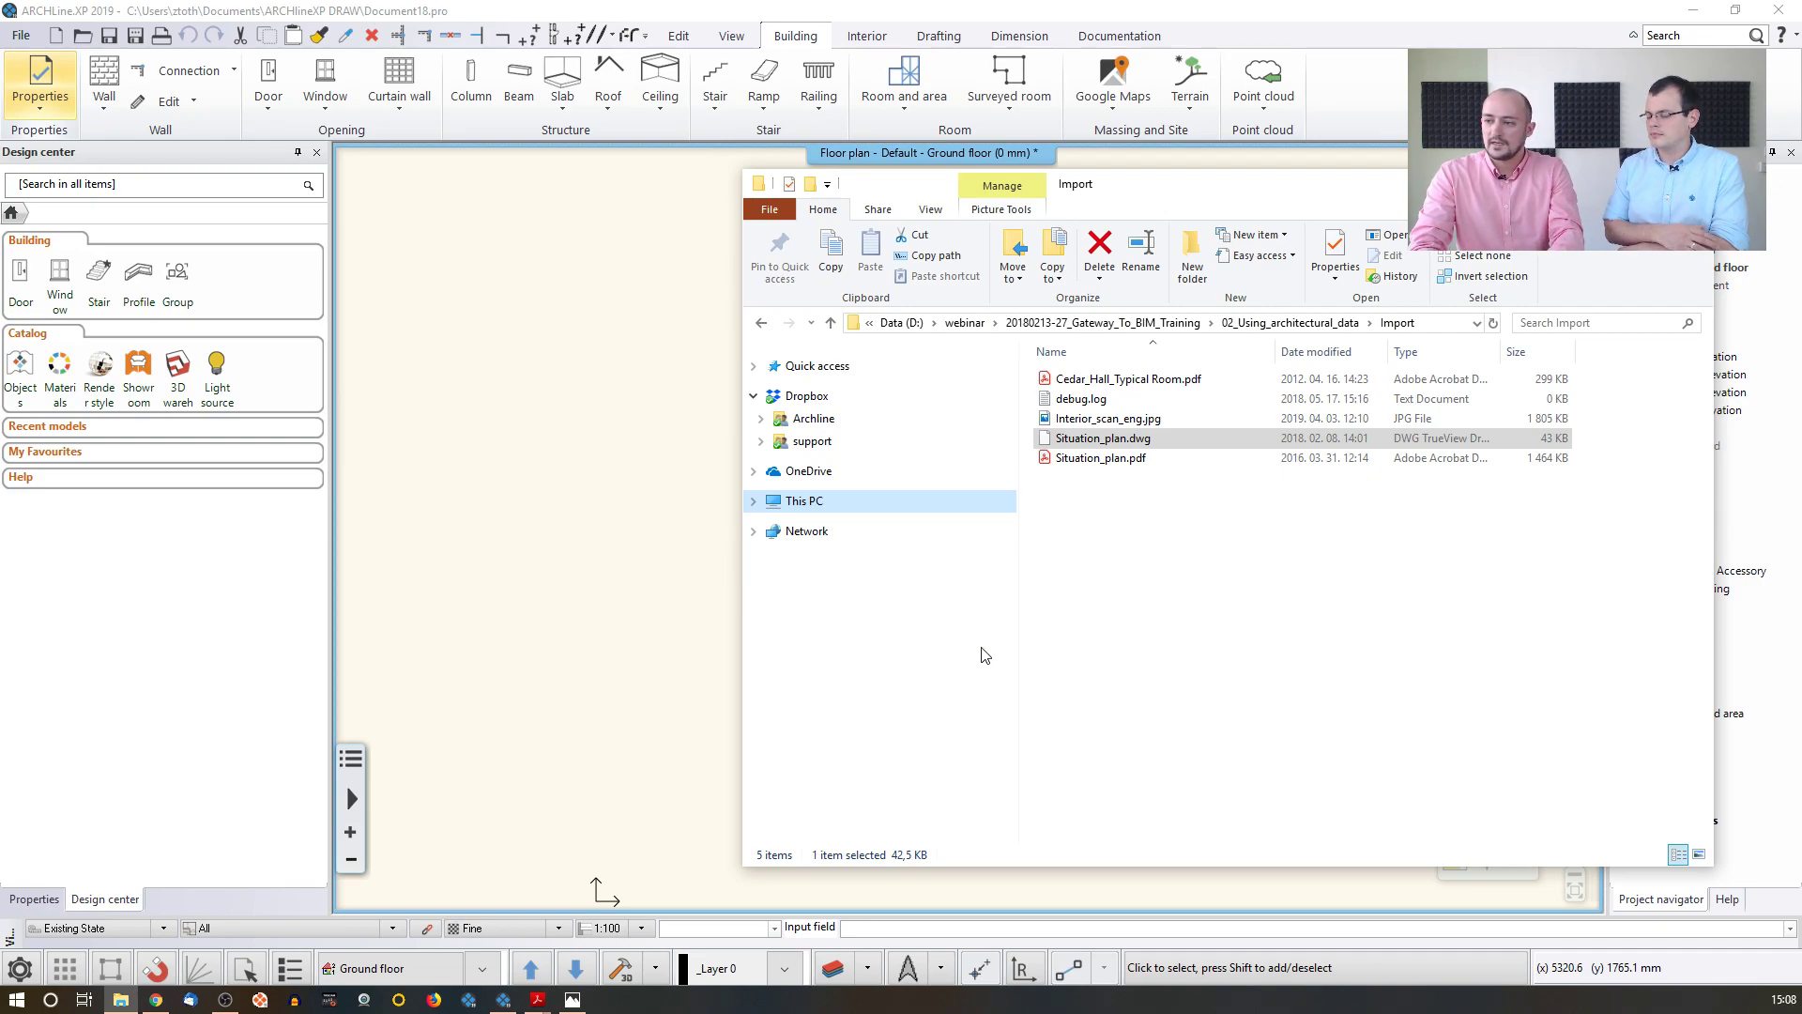
pyautogui.click(1117, 459)
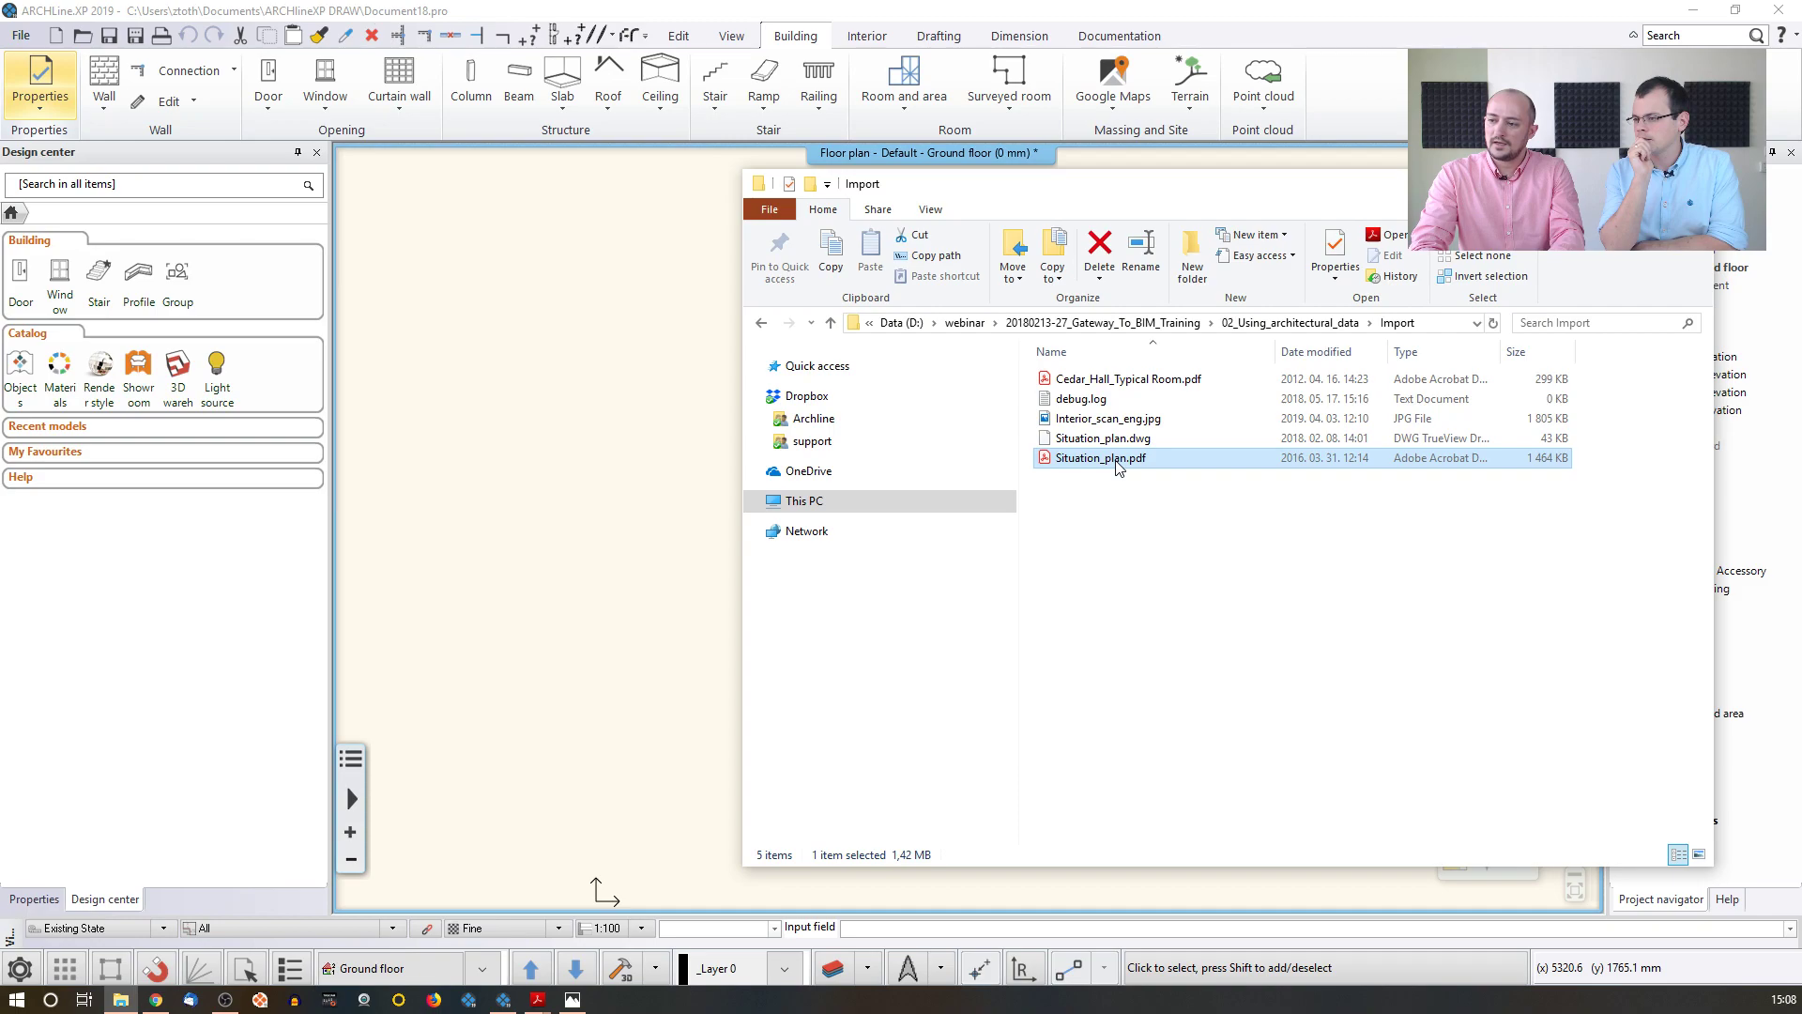
pyautogui.click(1132, 384)
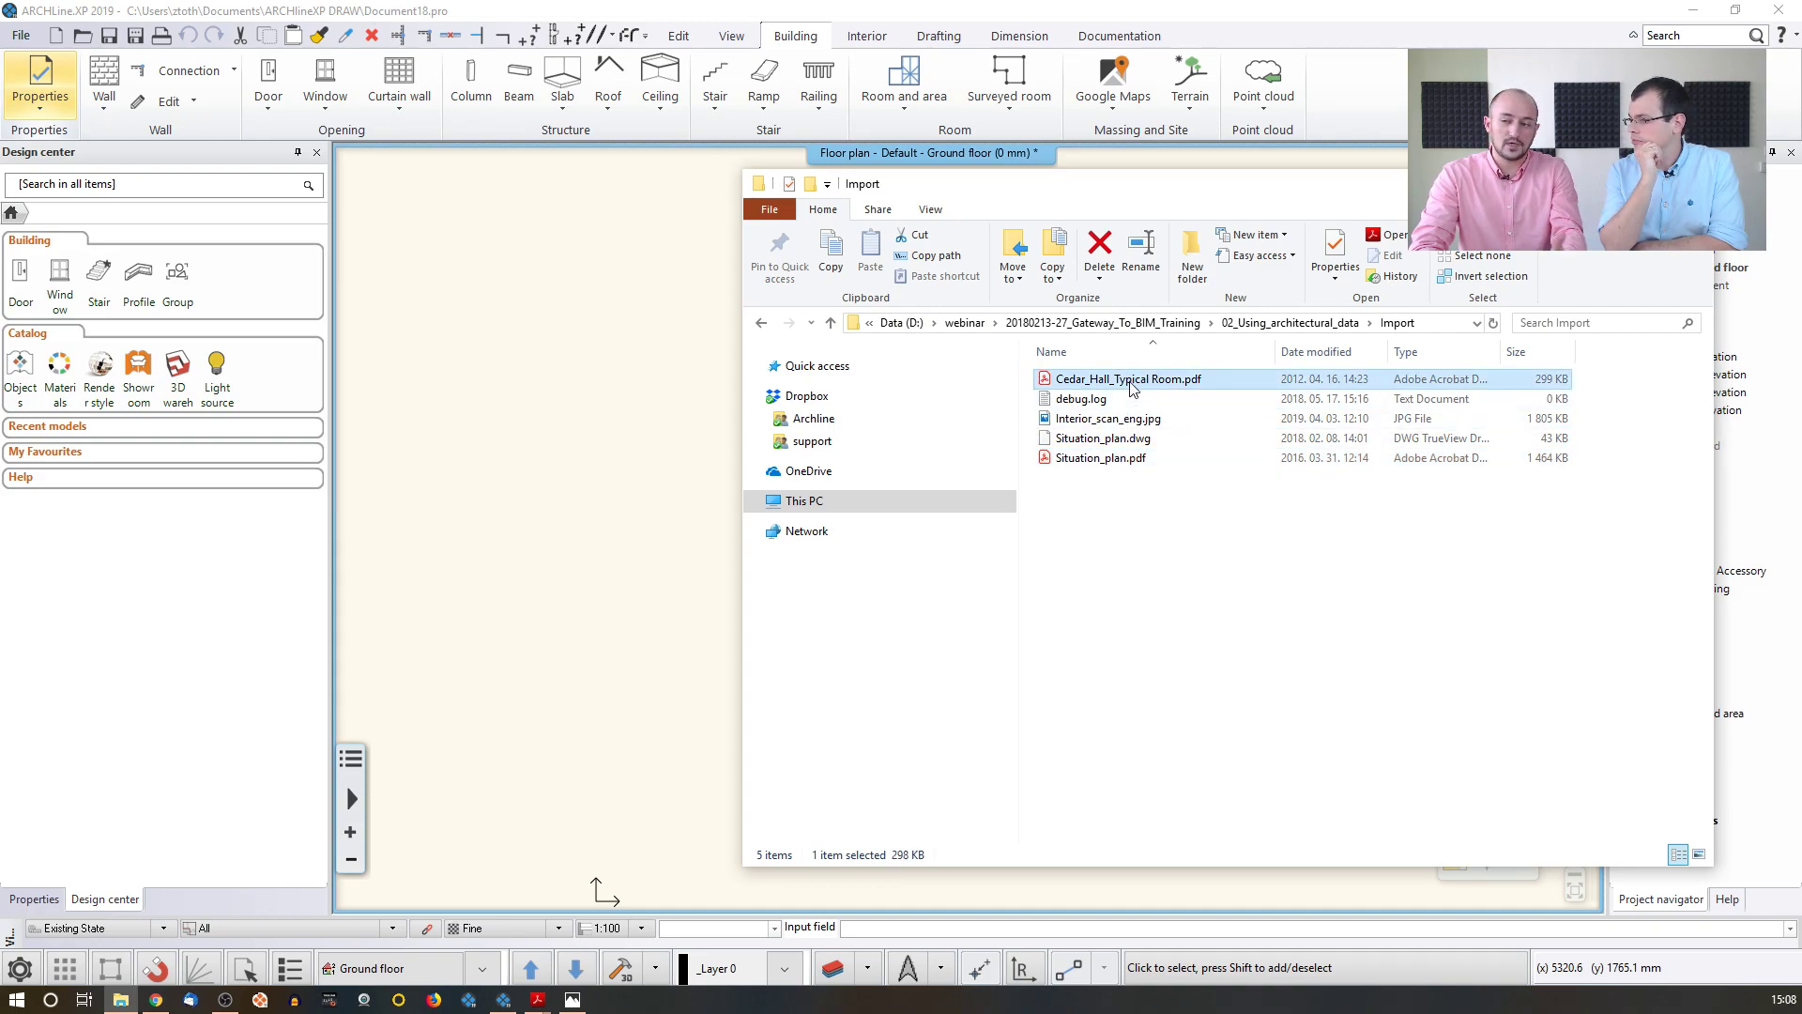
pyautogui.moveTo(540, 1002)
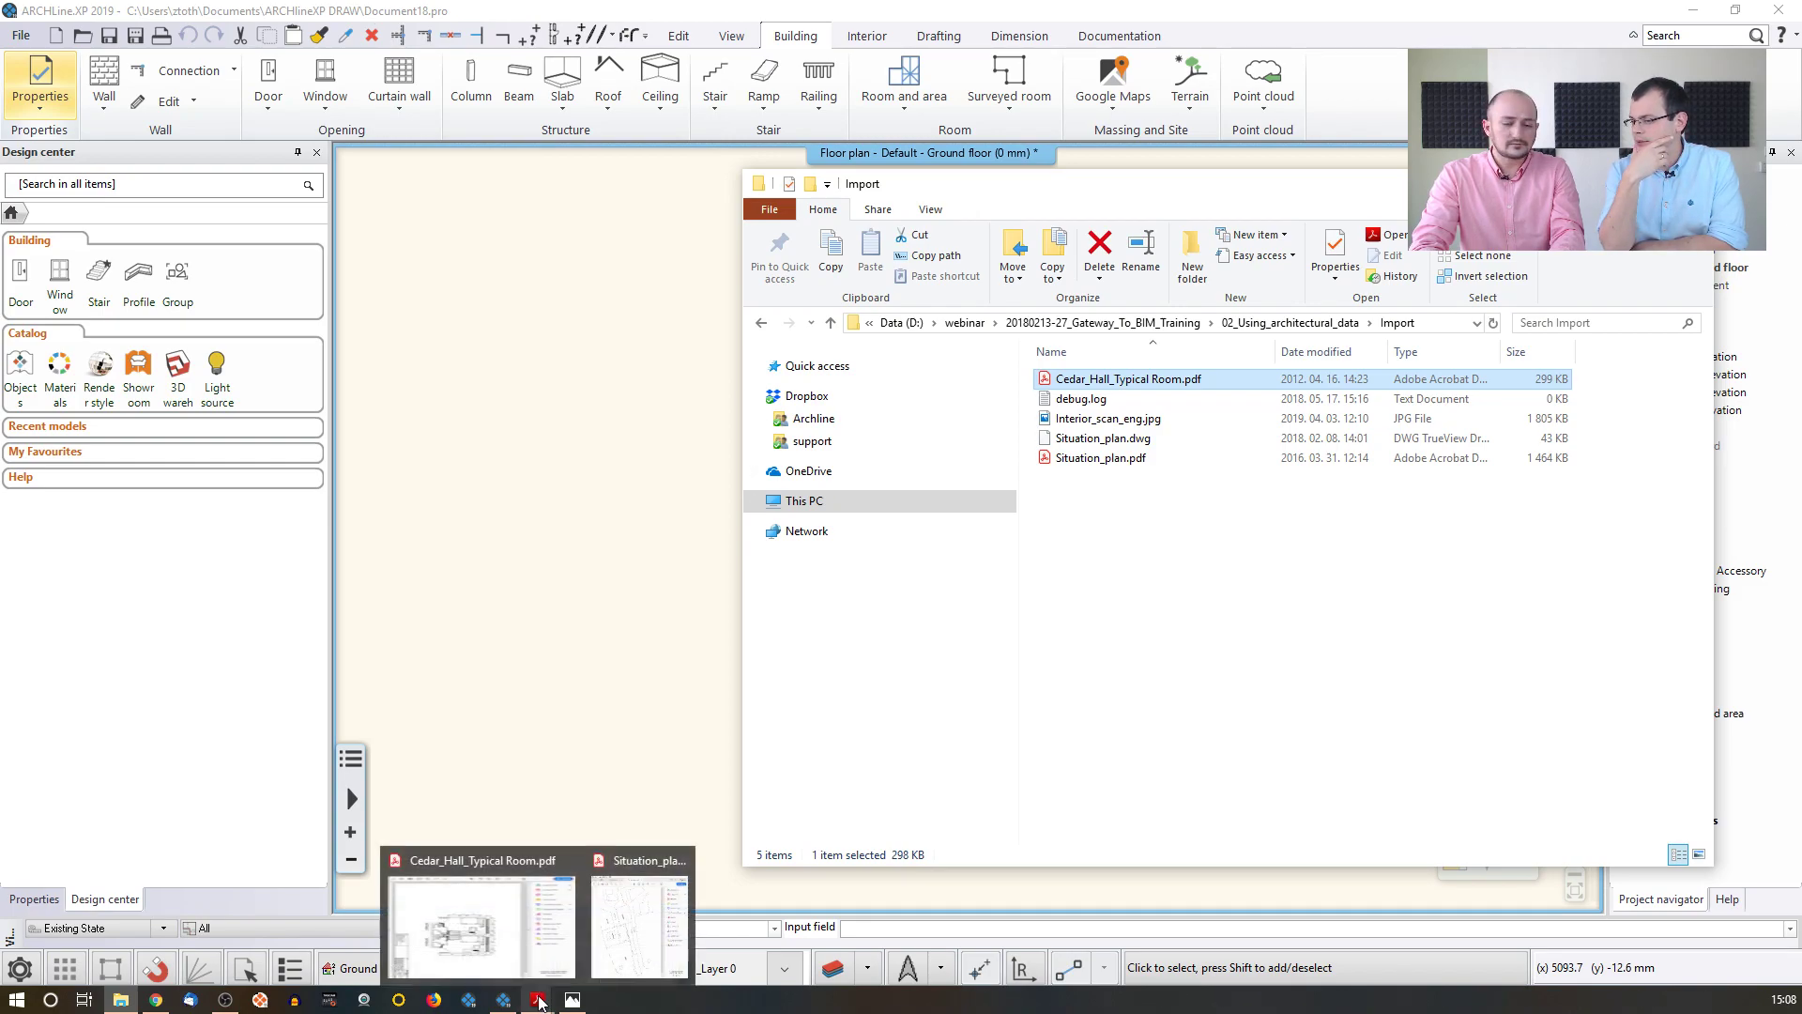
pyautogui.click(79, 683)
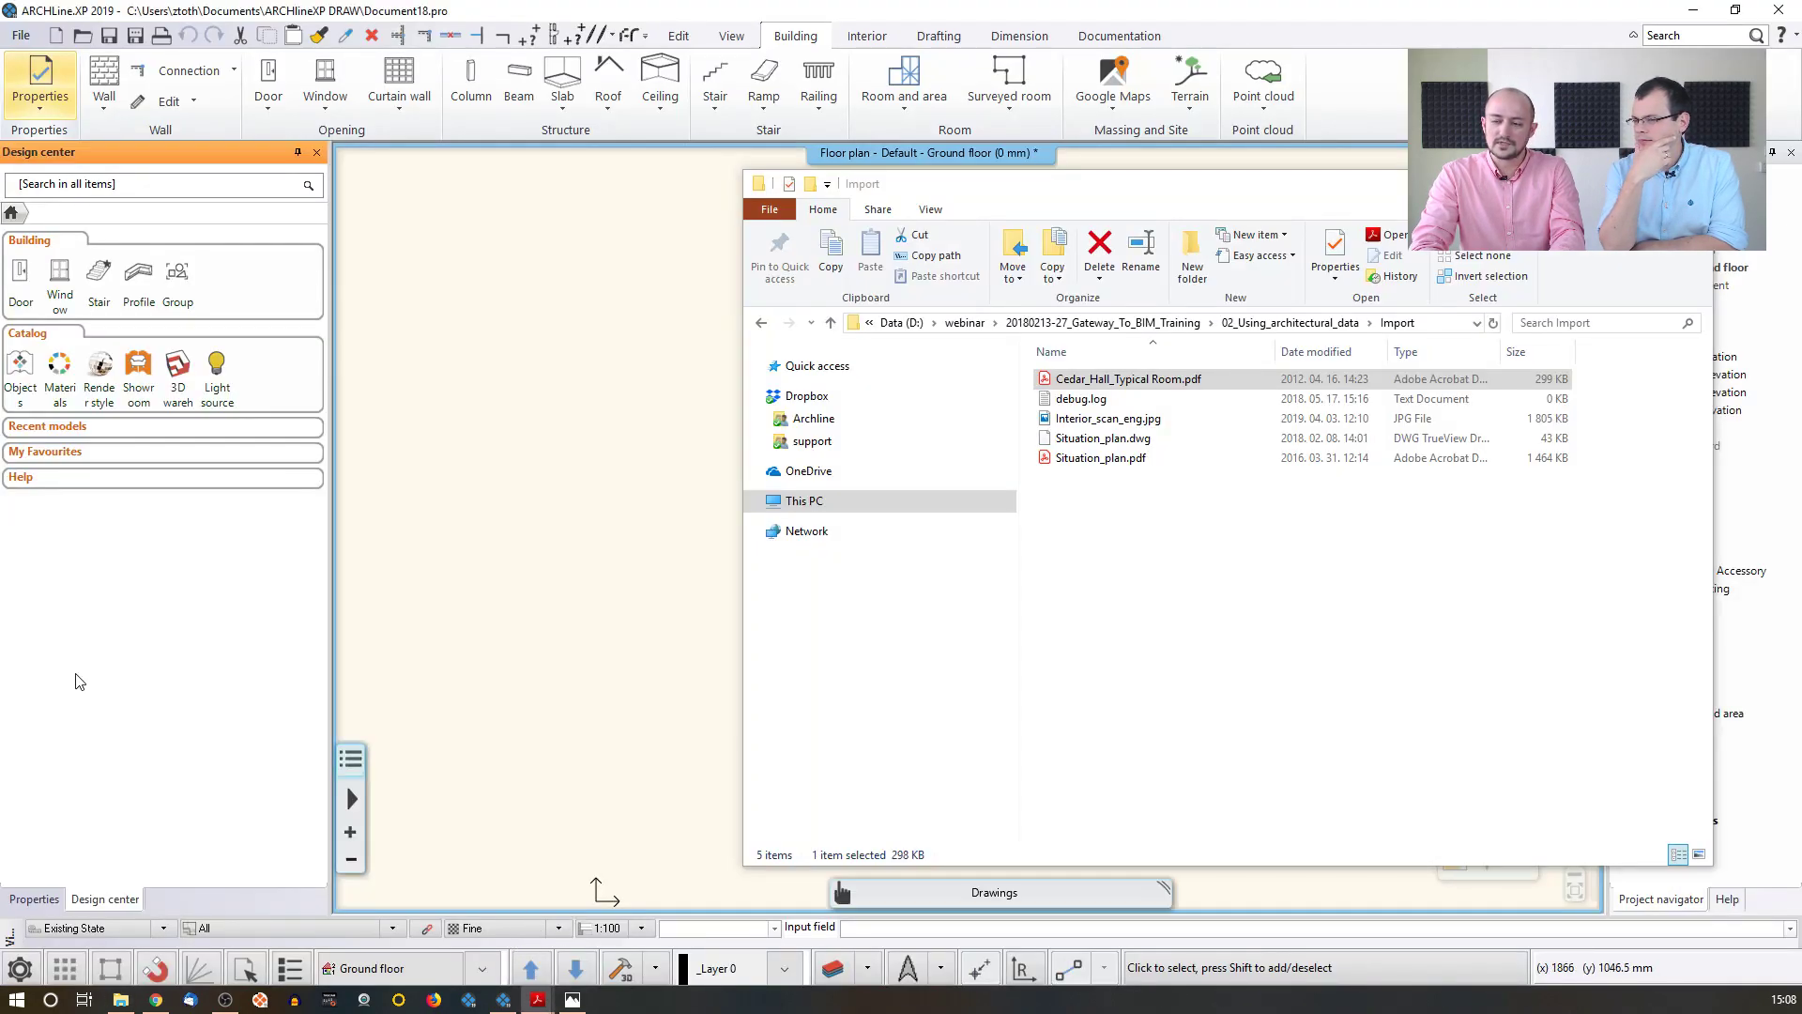
pyautogui.moveTo(0, 169); pyautogui.dragTo(932, 3)
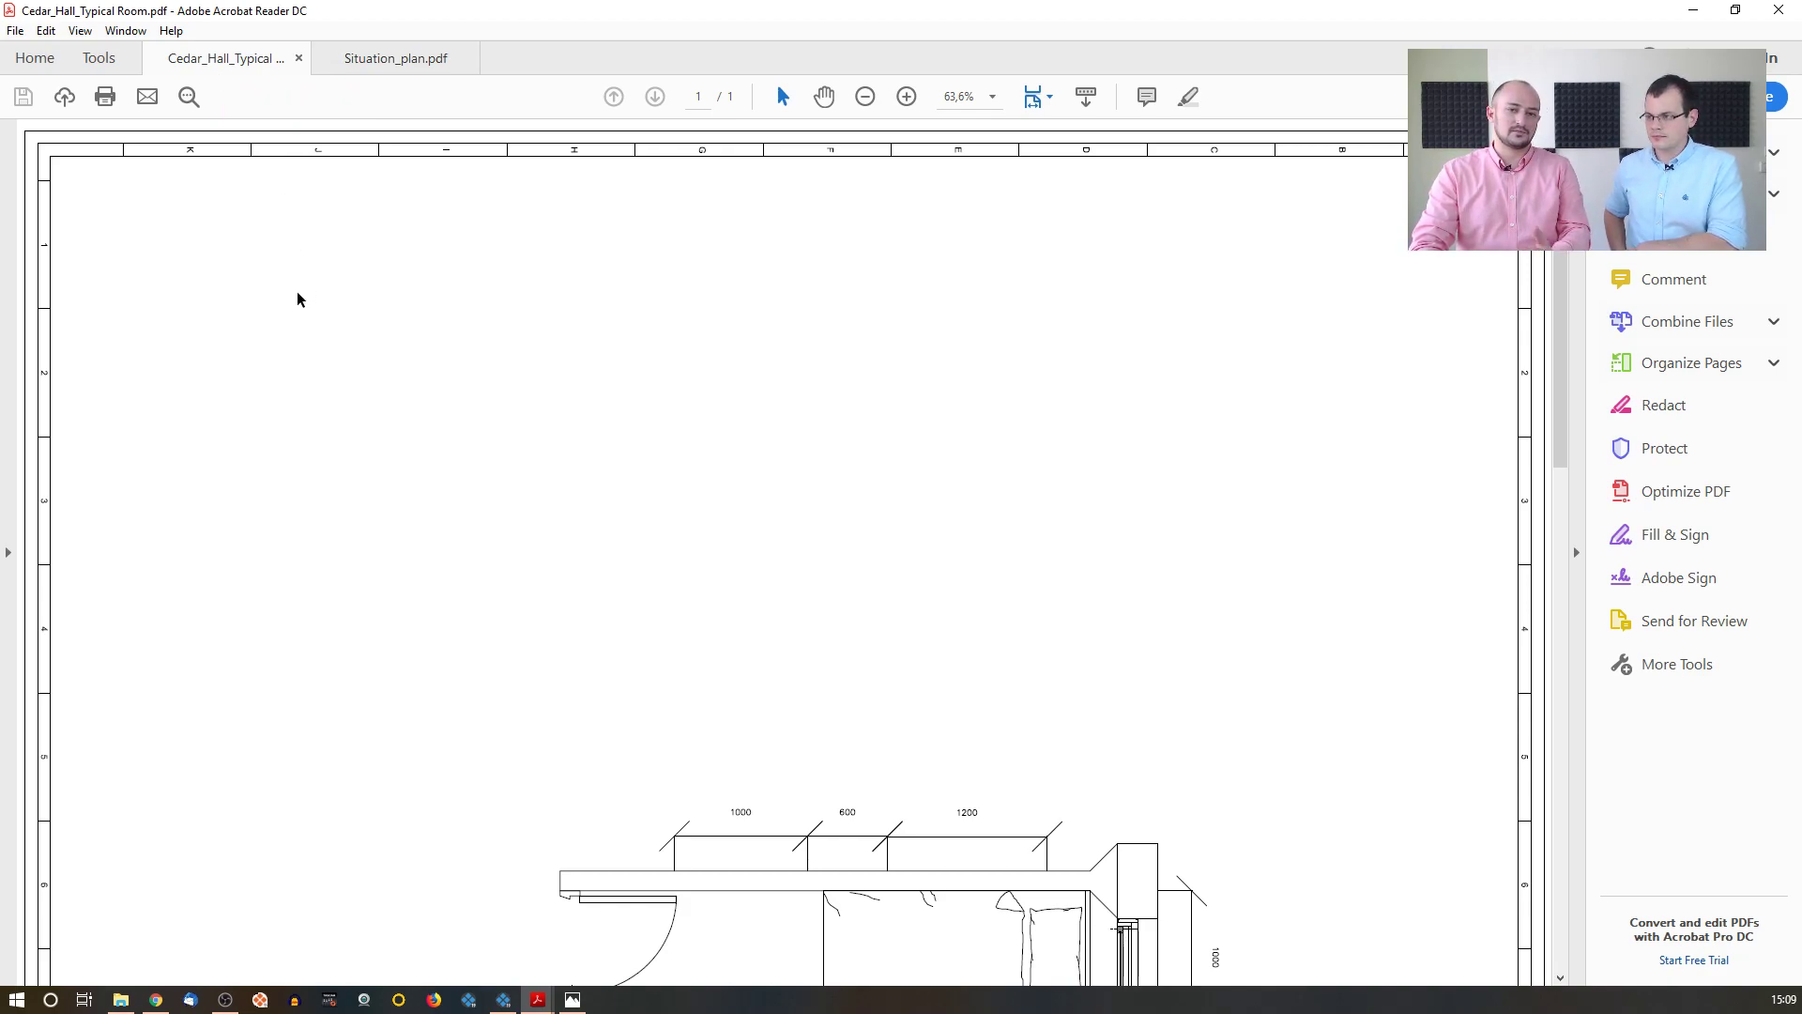
# - Examine the line quality of the Option 1 bathroom door and wall at high magnification, and return to ARCHLine.XP
pyautogui.scroll(-10, 708, 485)
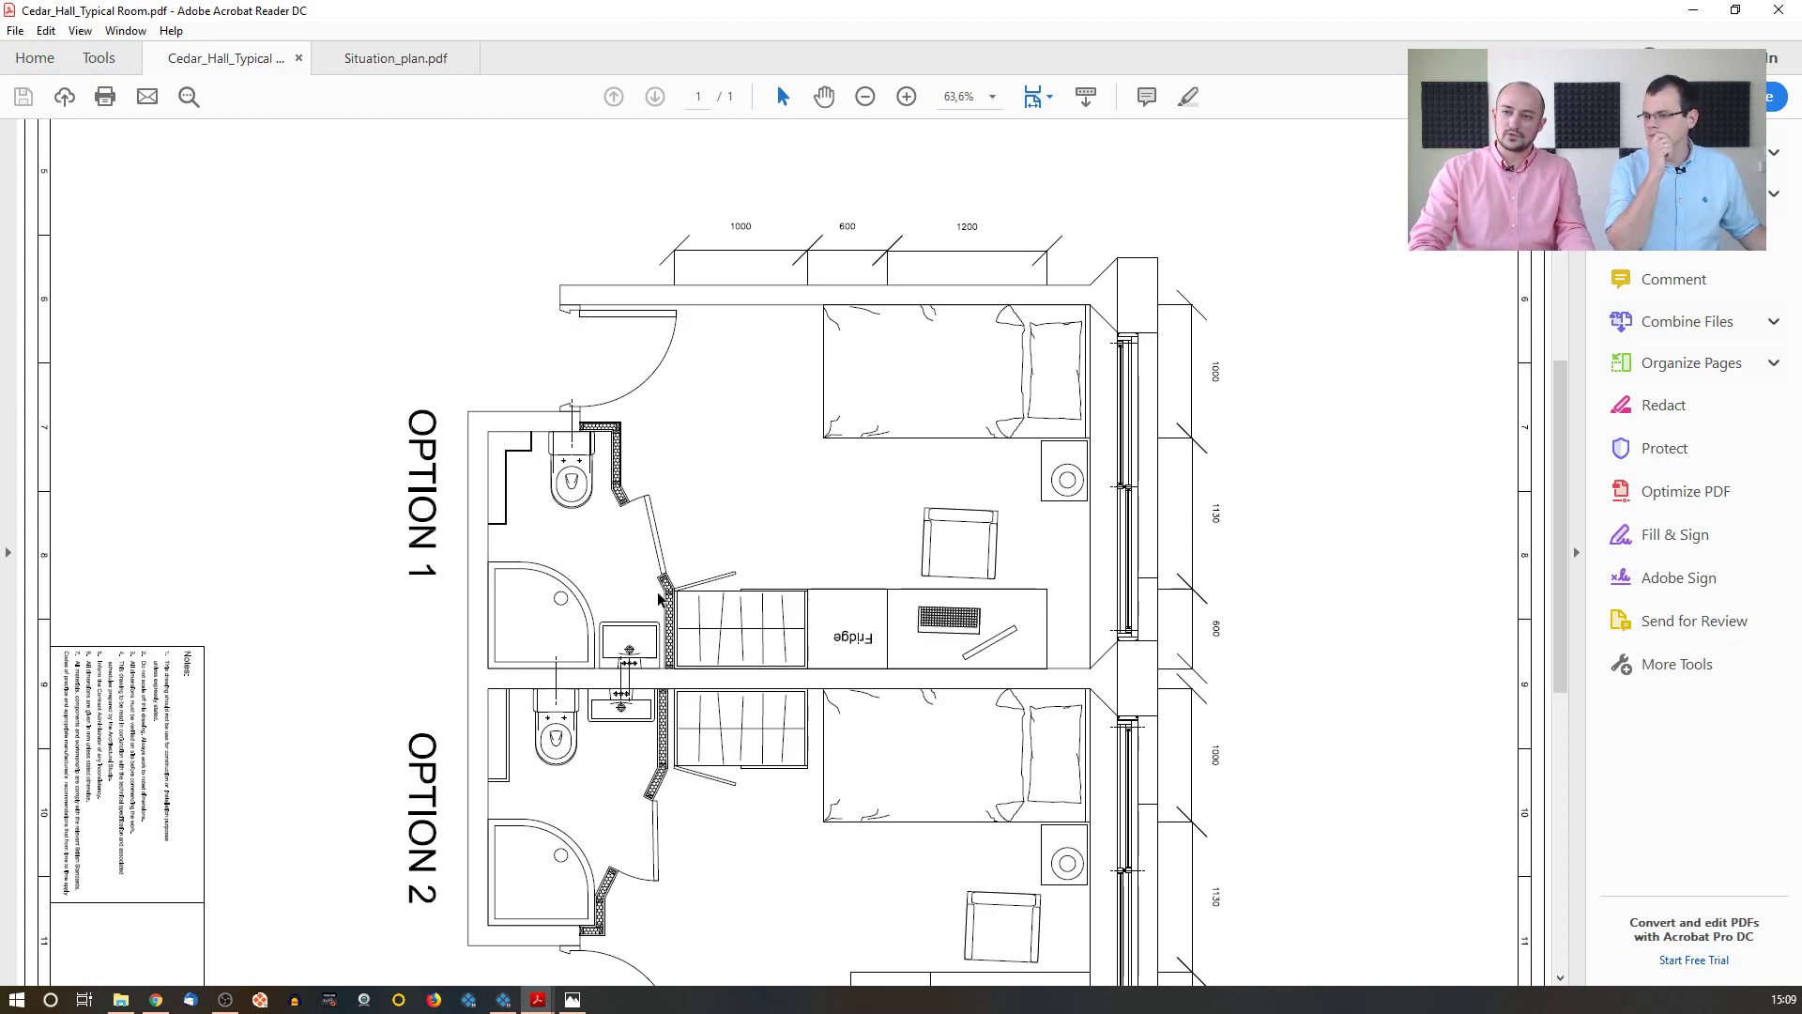
pyautogui.keyDown('ctrl'); pyautogui.scroll(5, 660, 598); pyautogui.keyUp('ctrl')
pyautogui.keyDown('ctrl'); pyautogui.scroll(4, 648, 576); pyautogui.keyUp('ctrl')
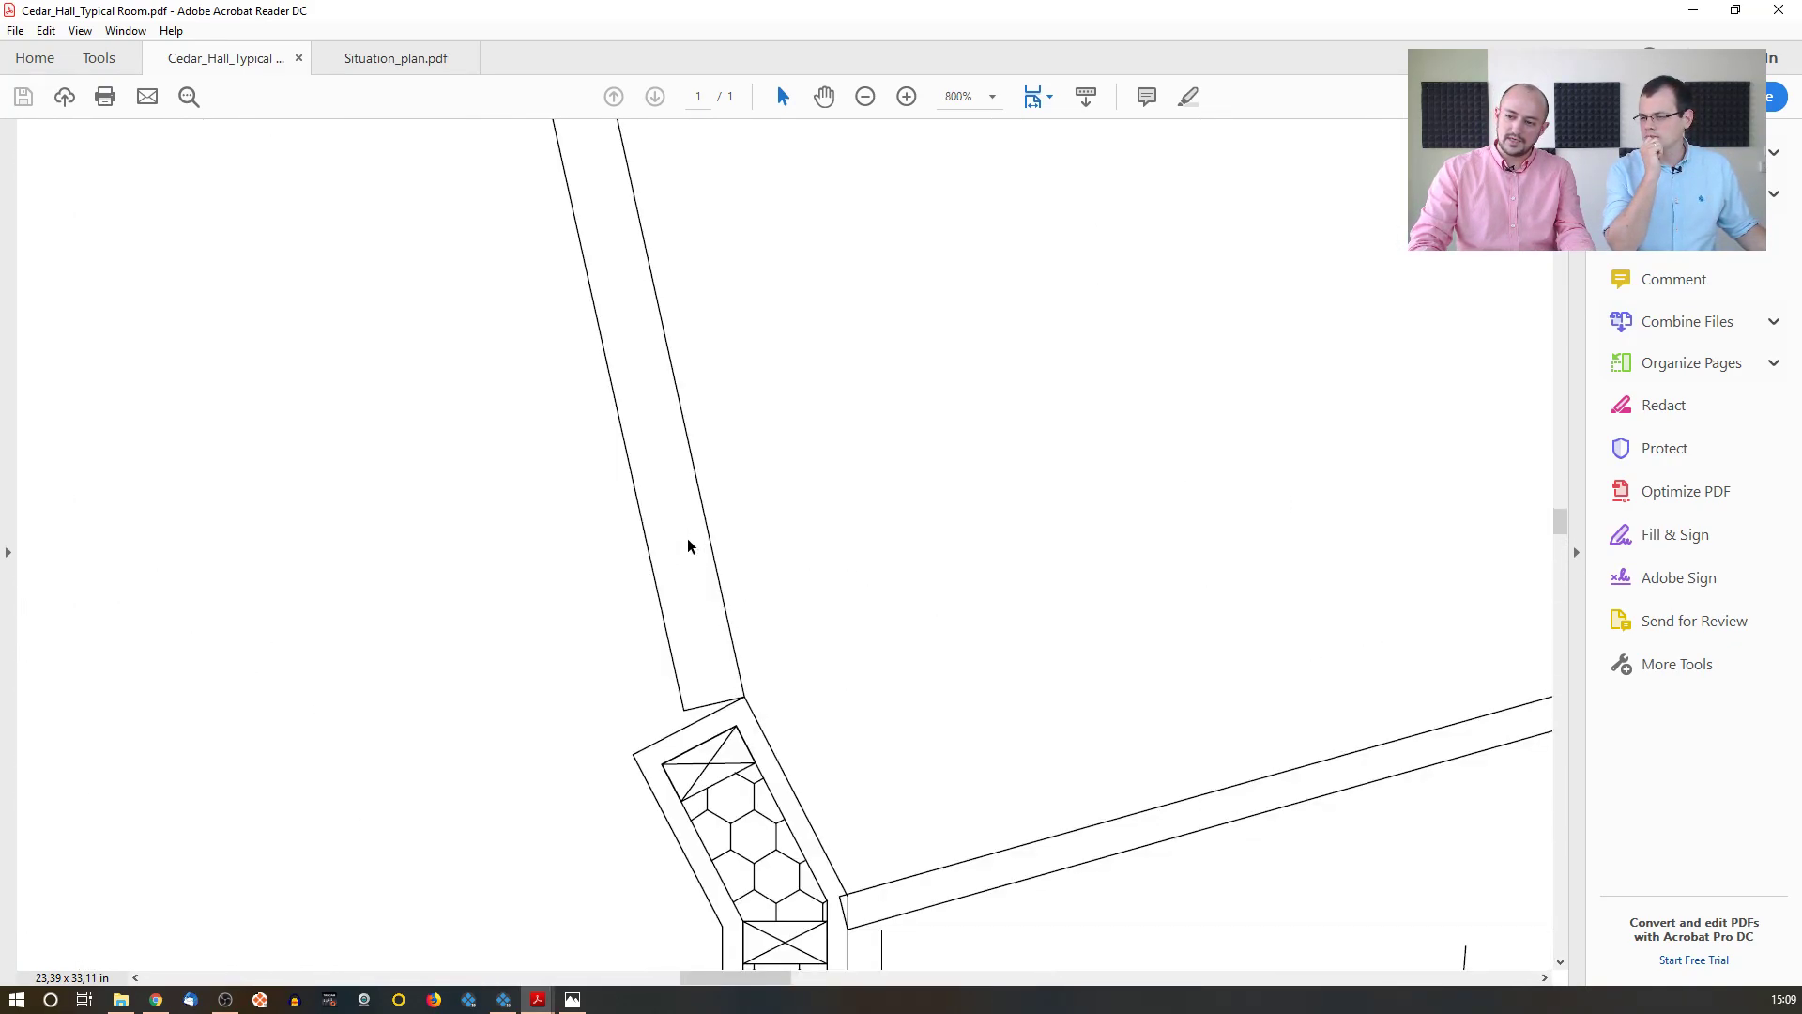
pyautogui.keyDown('ctrl'); pyautogui.scroll(-5, 688, 545); pyautogui.keyUp('ctrl')
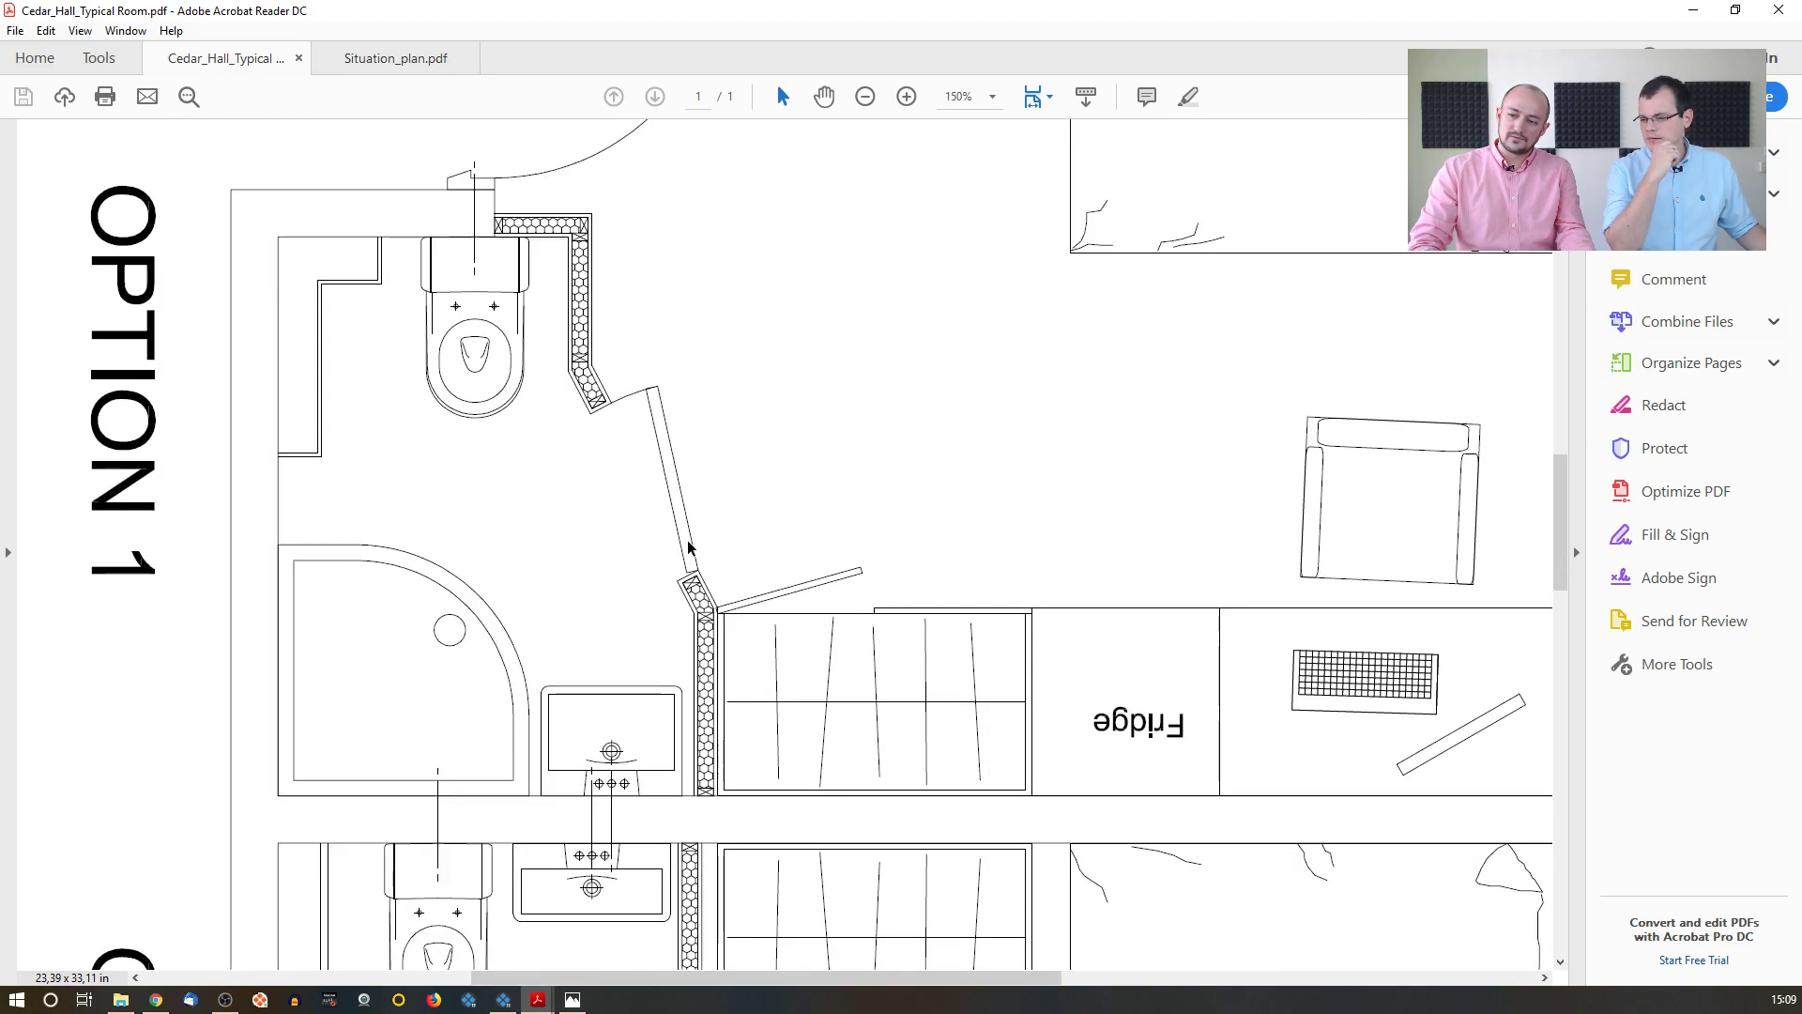
pyautogui.keyDown('ctrl'); pyautogui.scroll(6, 688, 546); pyautogui.keyUp('ctrl')
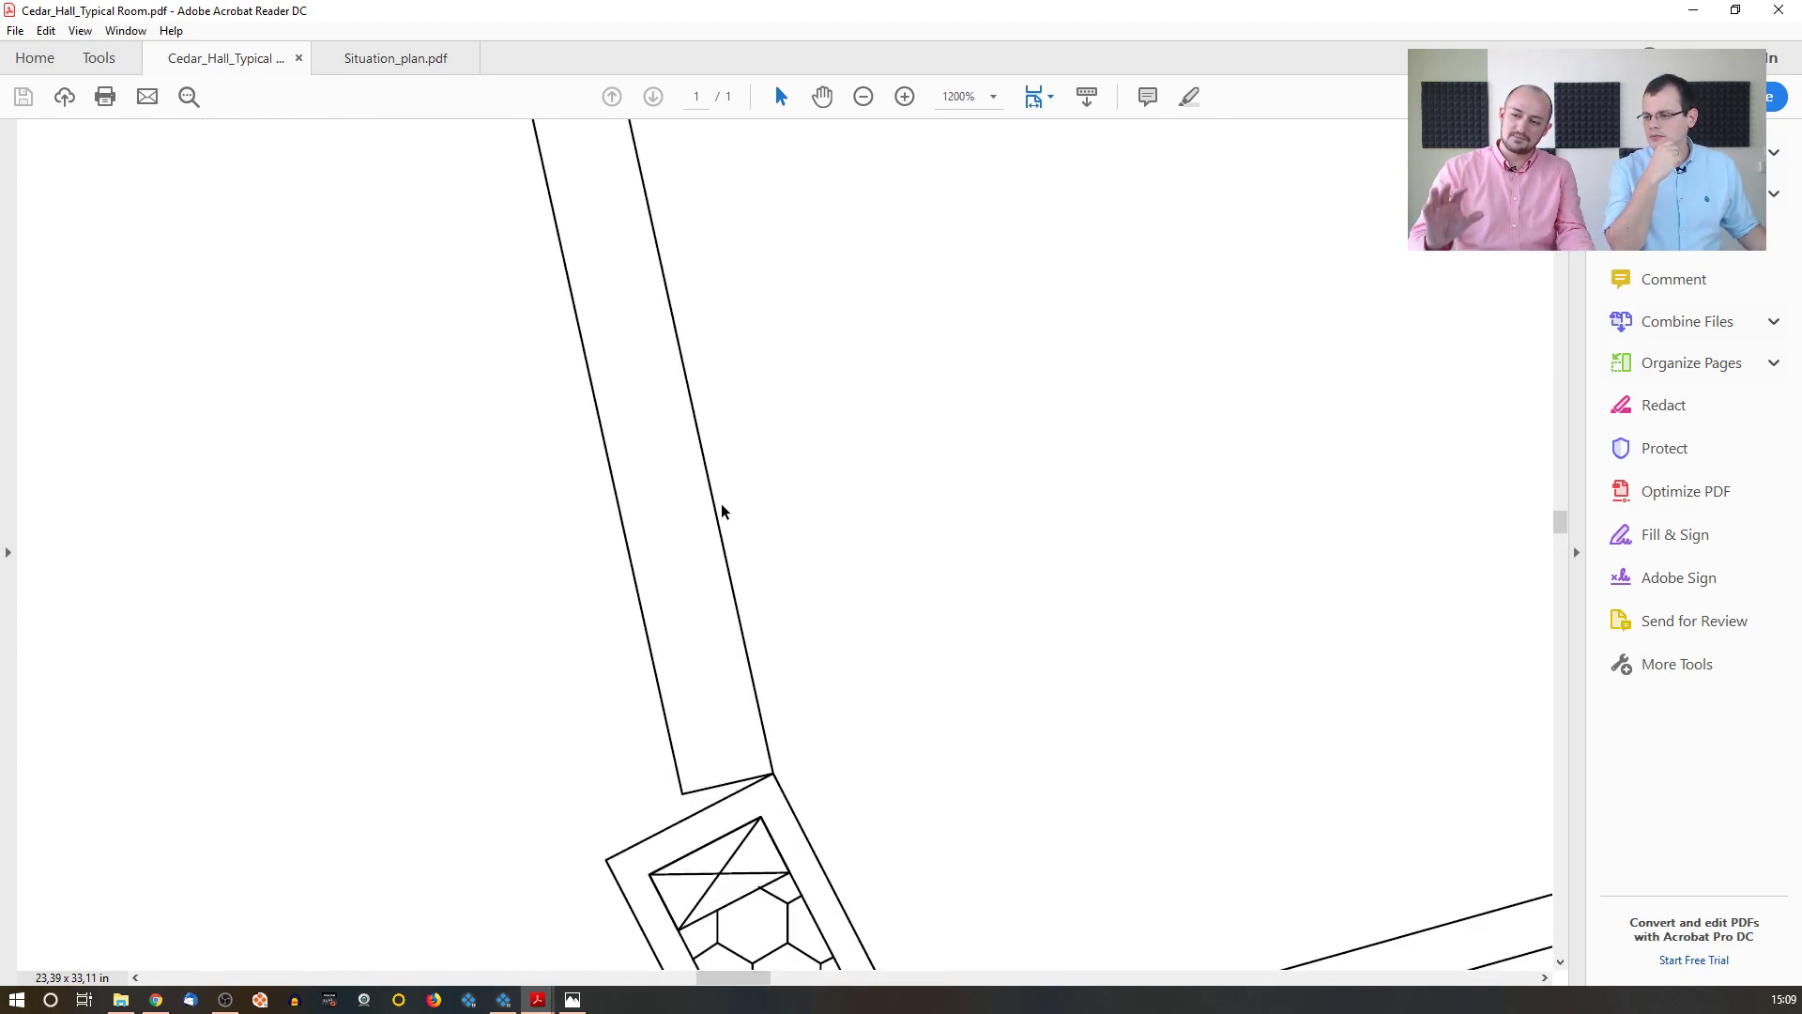
pyautogui.keyDown('ctrl'); pyautogui.scroll(2, 722, 511); pyautogui.keyUp('ctrl')
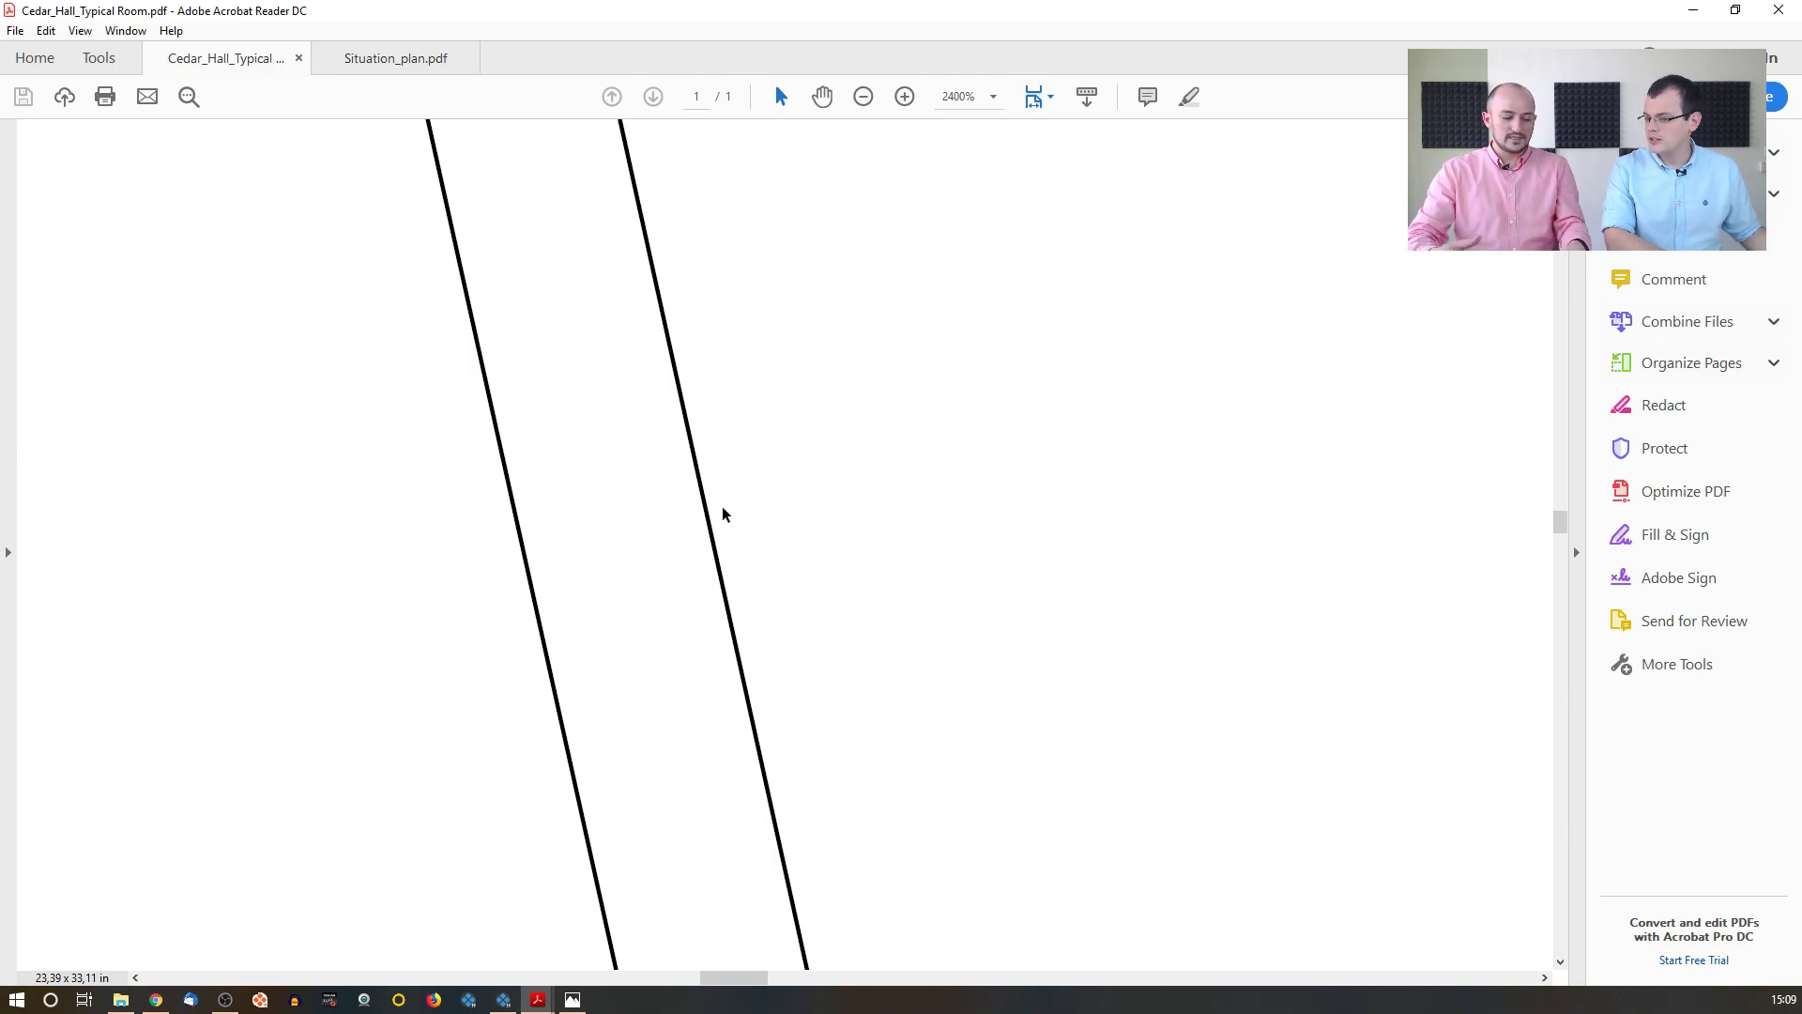
pyautogui.keyDown('ctrl'); pyautogui.scroll(-8, 722, 539); pyautogui.keyUp('ctrl')
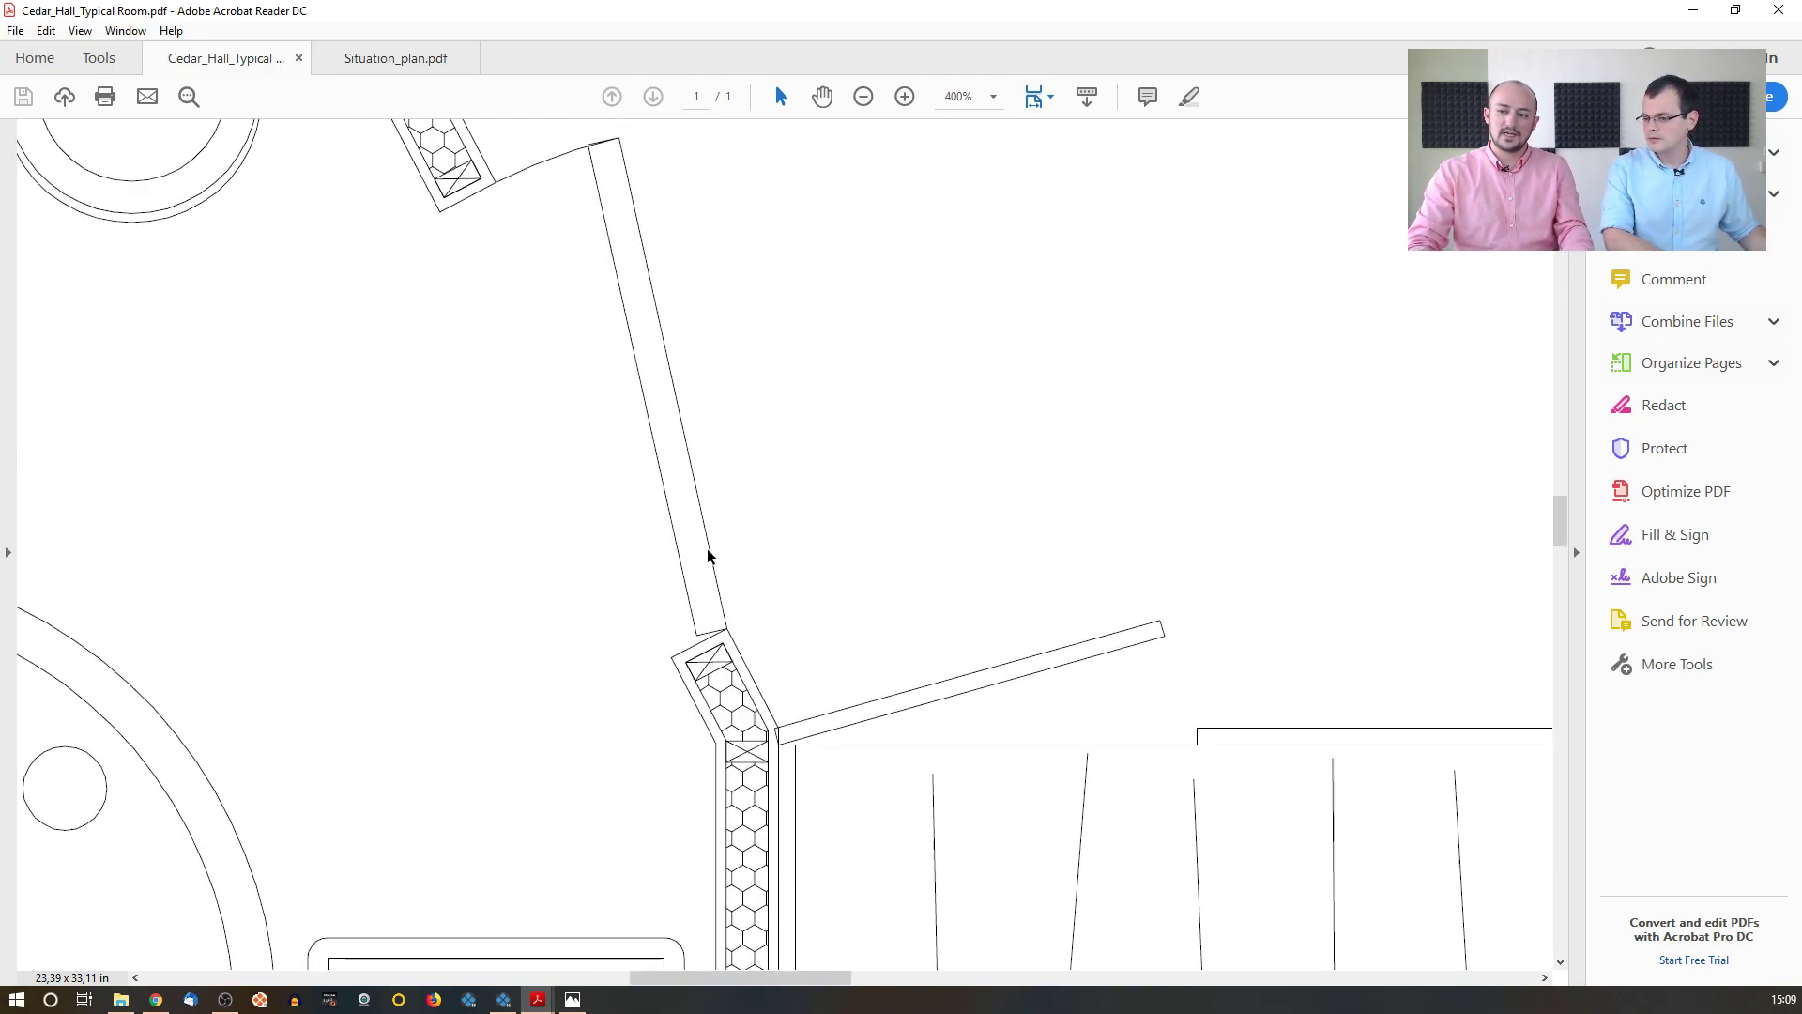
pyautogui.keyDown('ctrl'); pyautogui.scroll(-2, 706, 561); pyautogui.keyUp('ctrl')
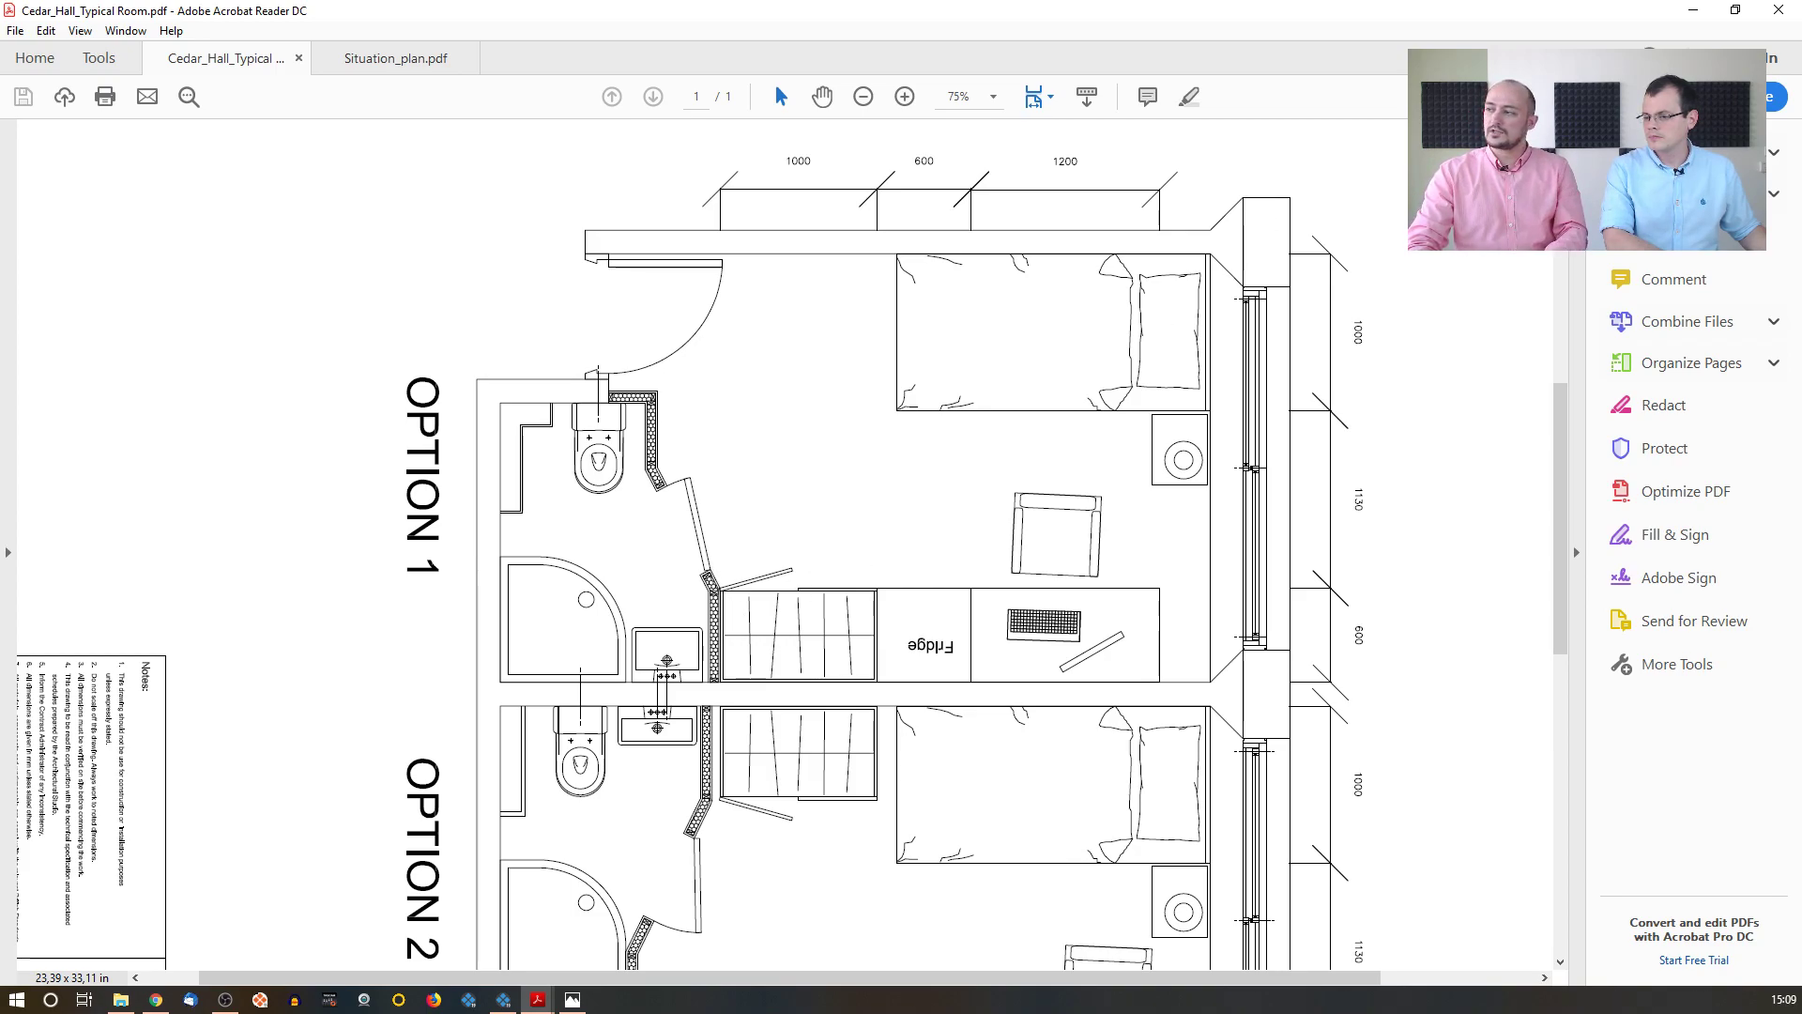
pyautogui.click(1682, 15)
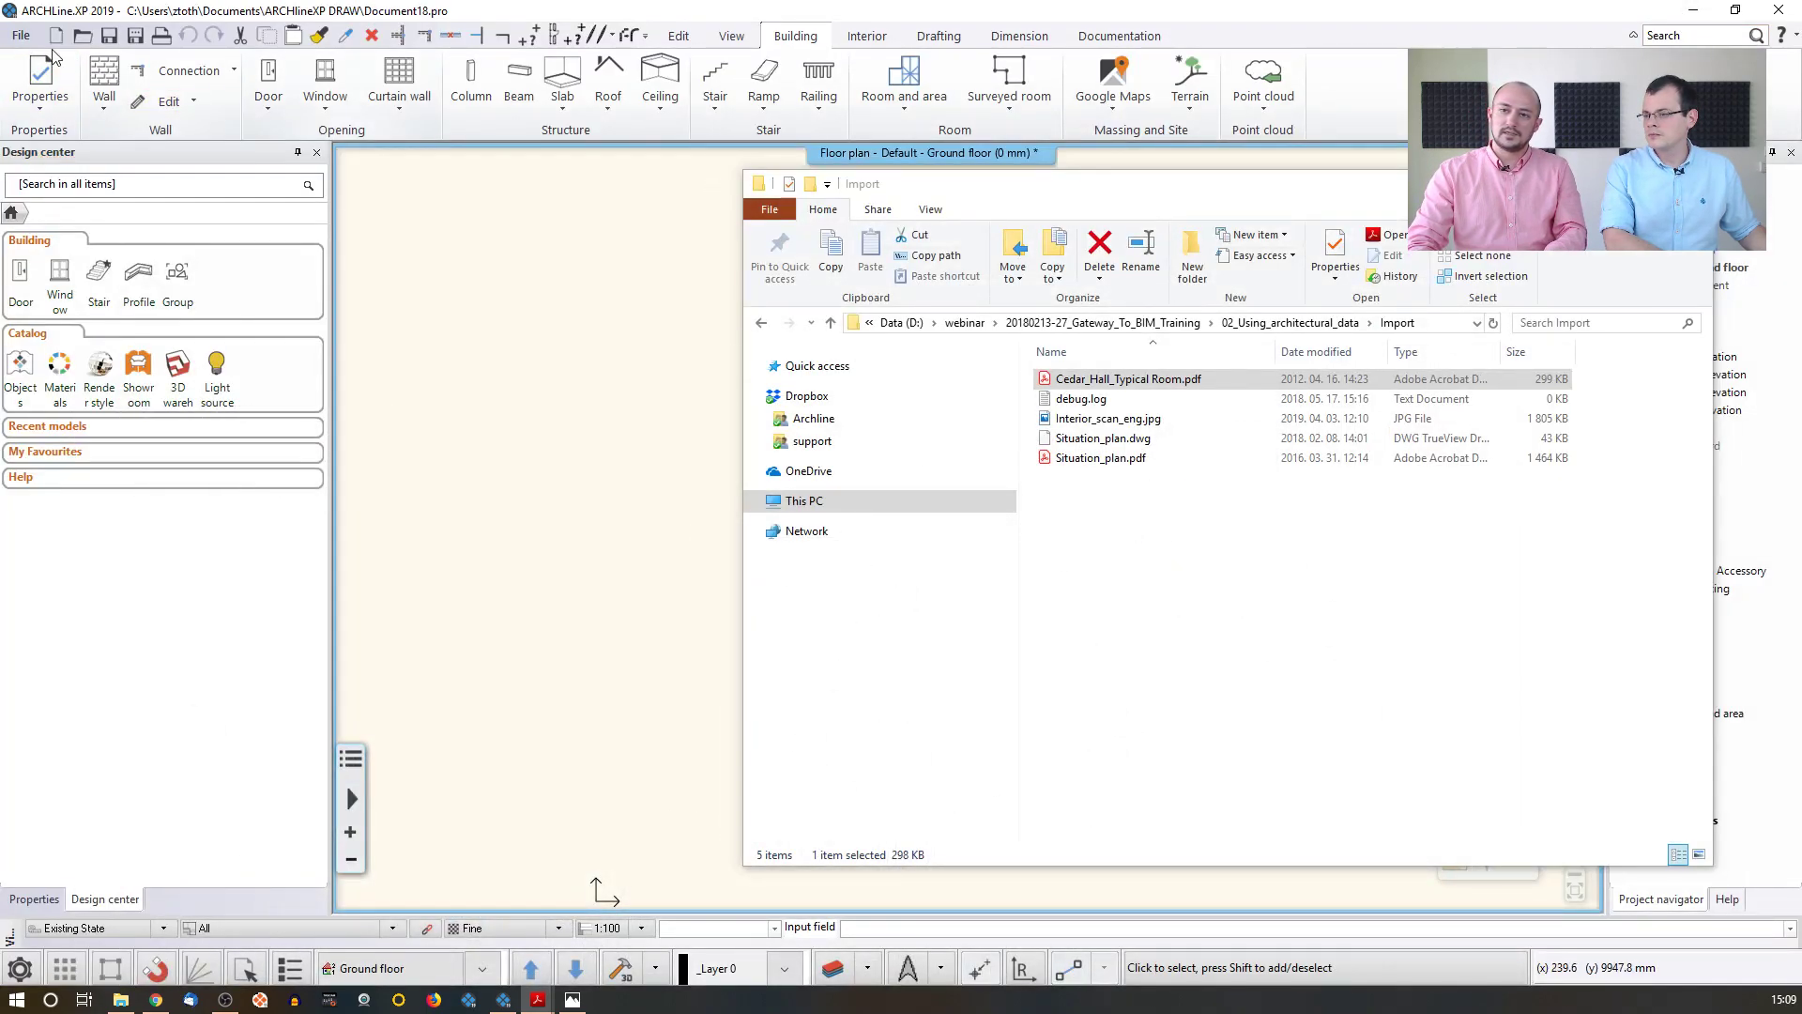
# - Import Cedar_Hall_Typical Room.pdf as PDF geometry onto the ground floor plan, without a new drawing origin
pyautogui.click(16, 37)
pyautogui.moveTo(116, 248)
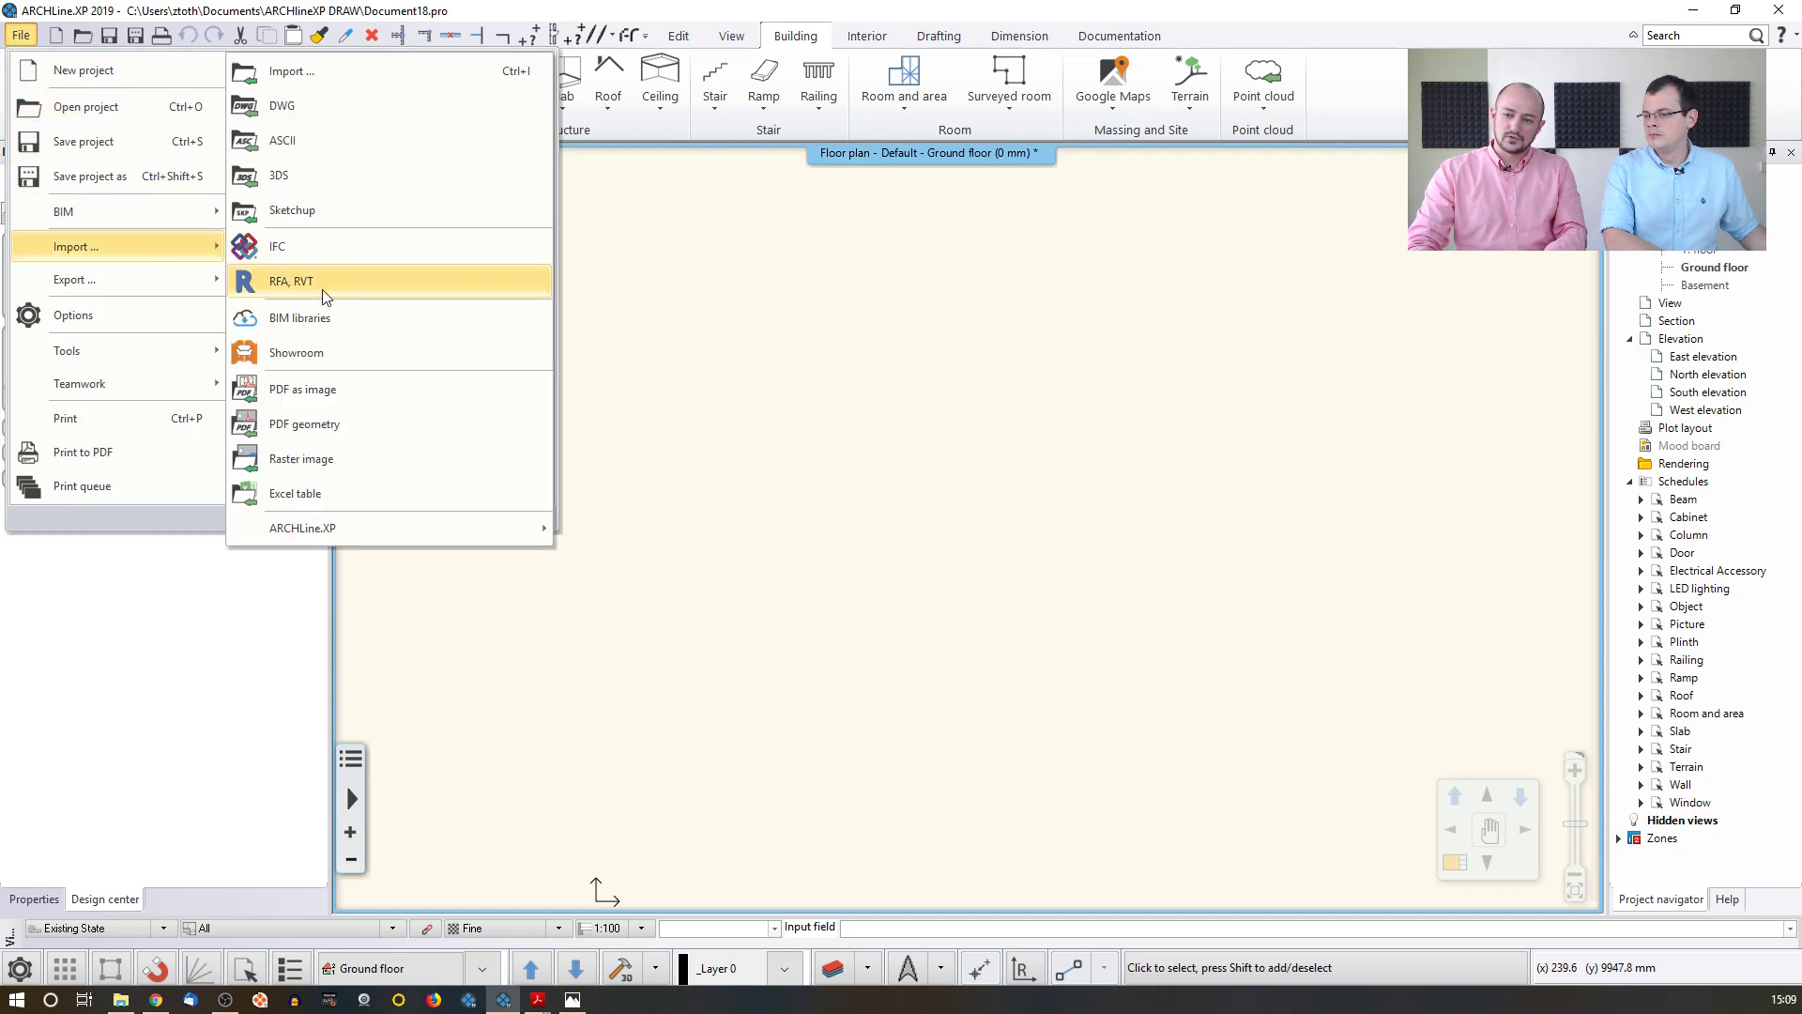
pyautogui.click(357, 435)
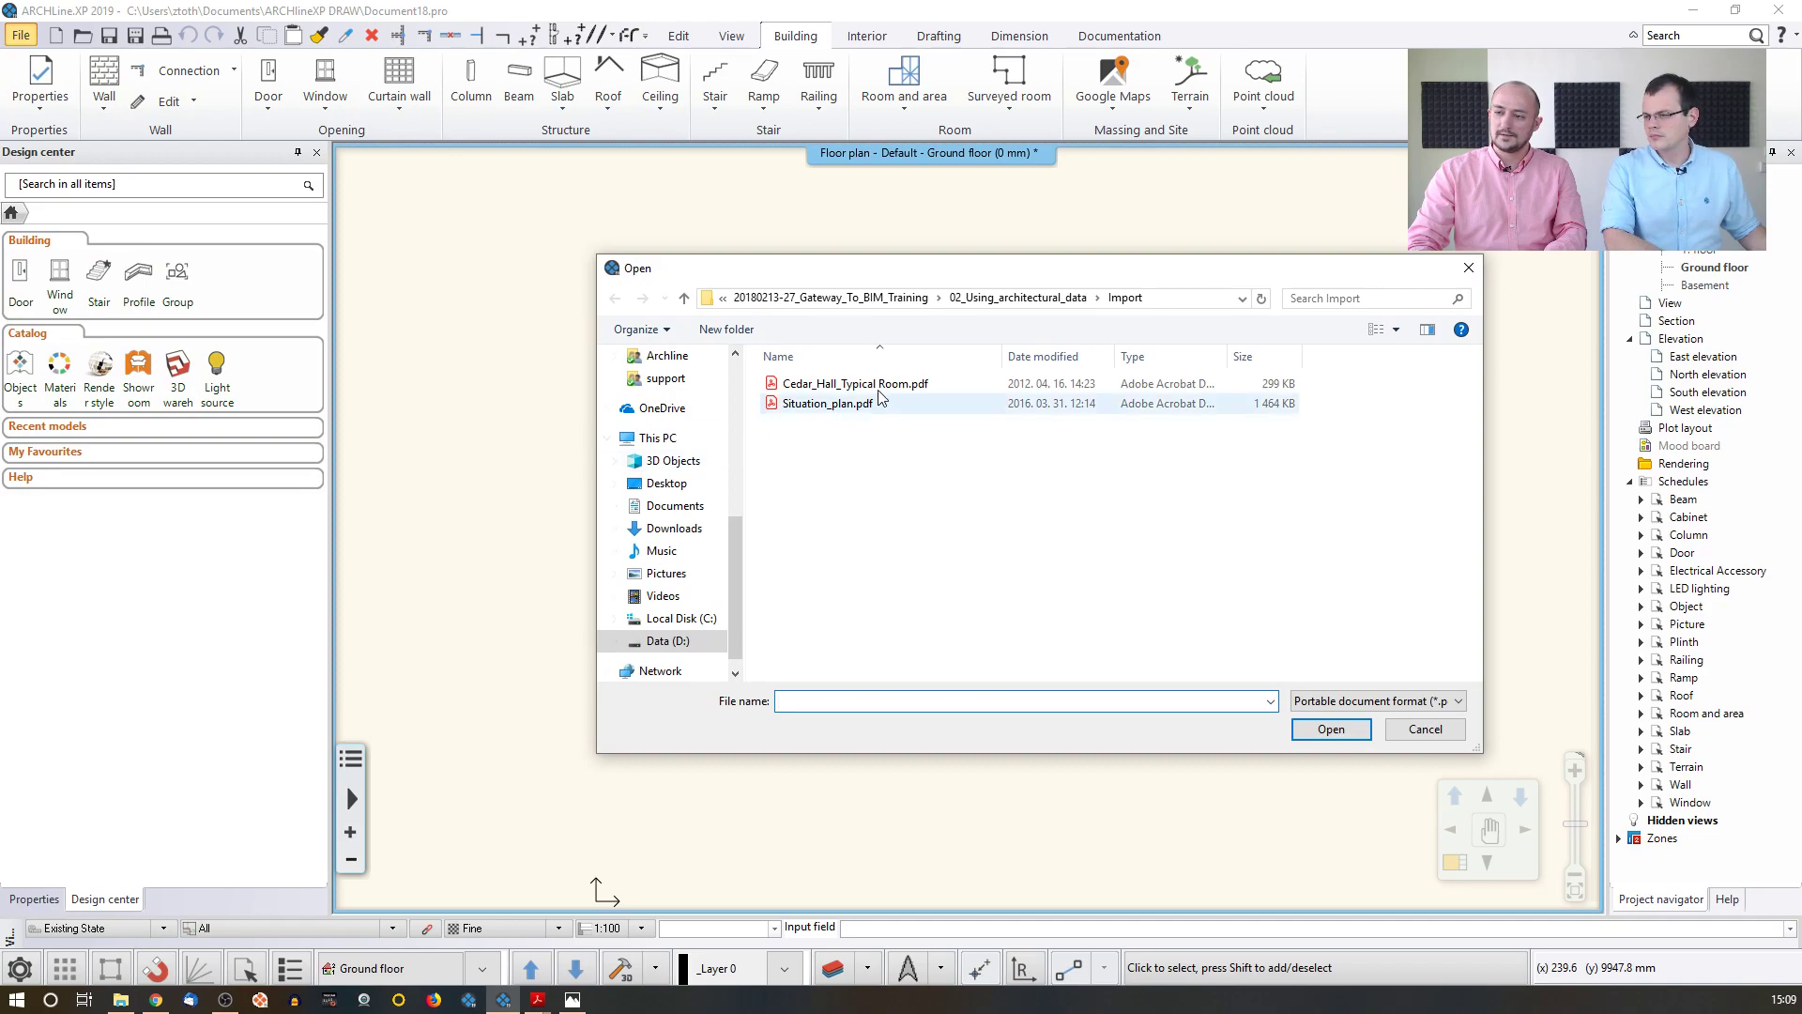
pyautogui.click(856, 384)
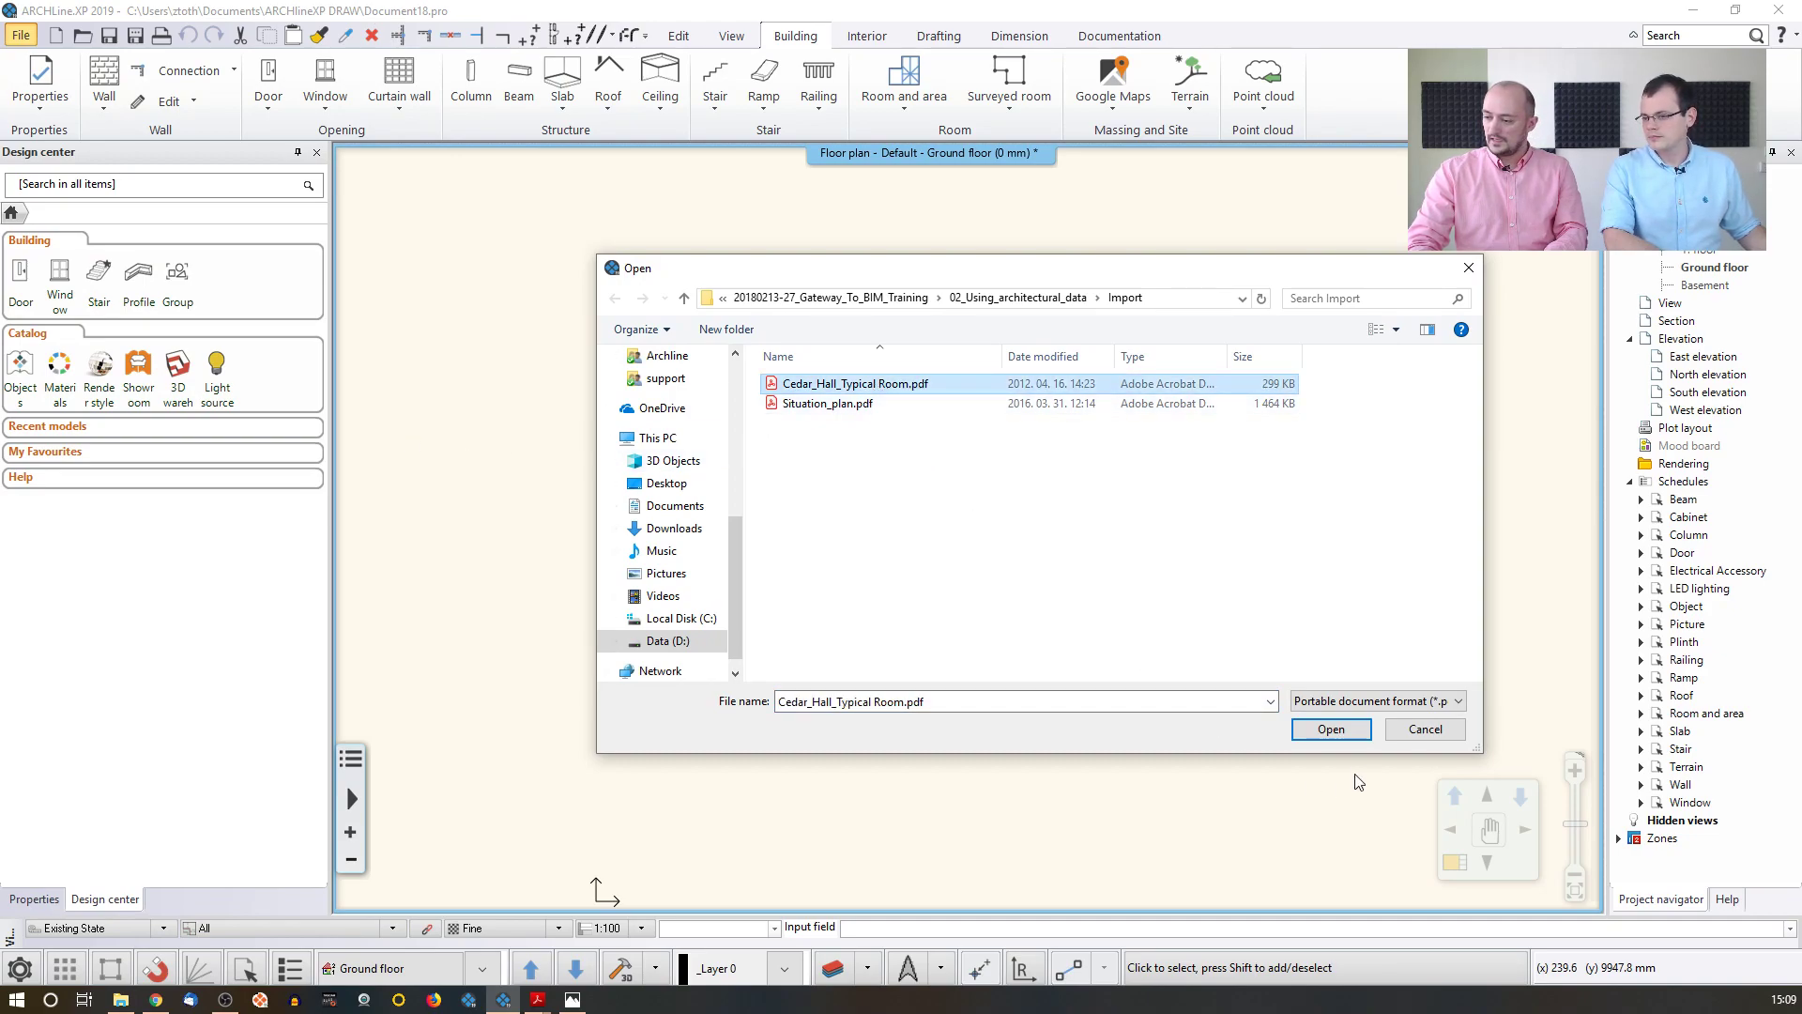
pyautogui.click(1340, 731)
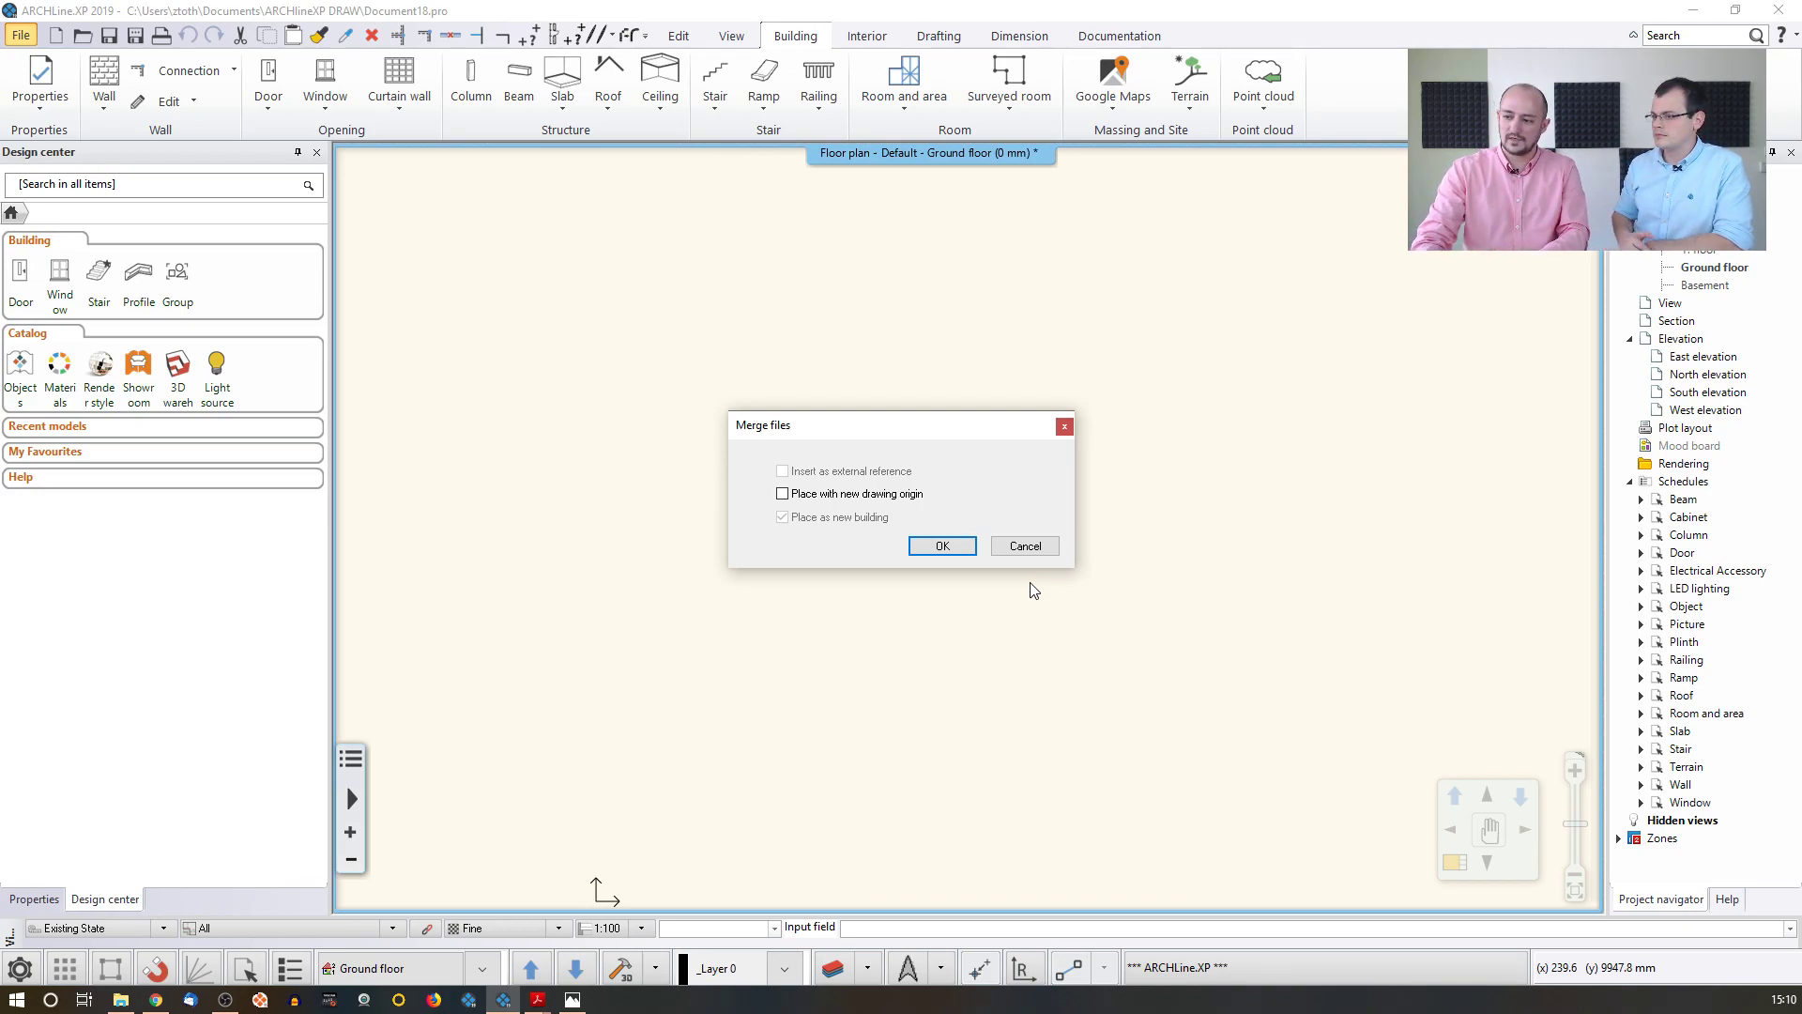
pyautogui.click(958, 546)
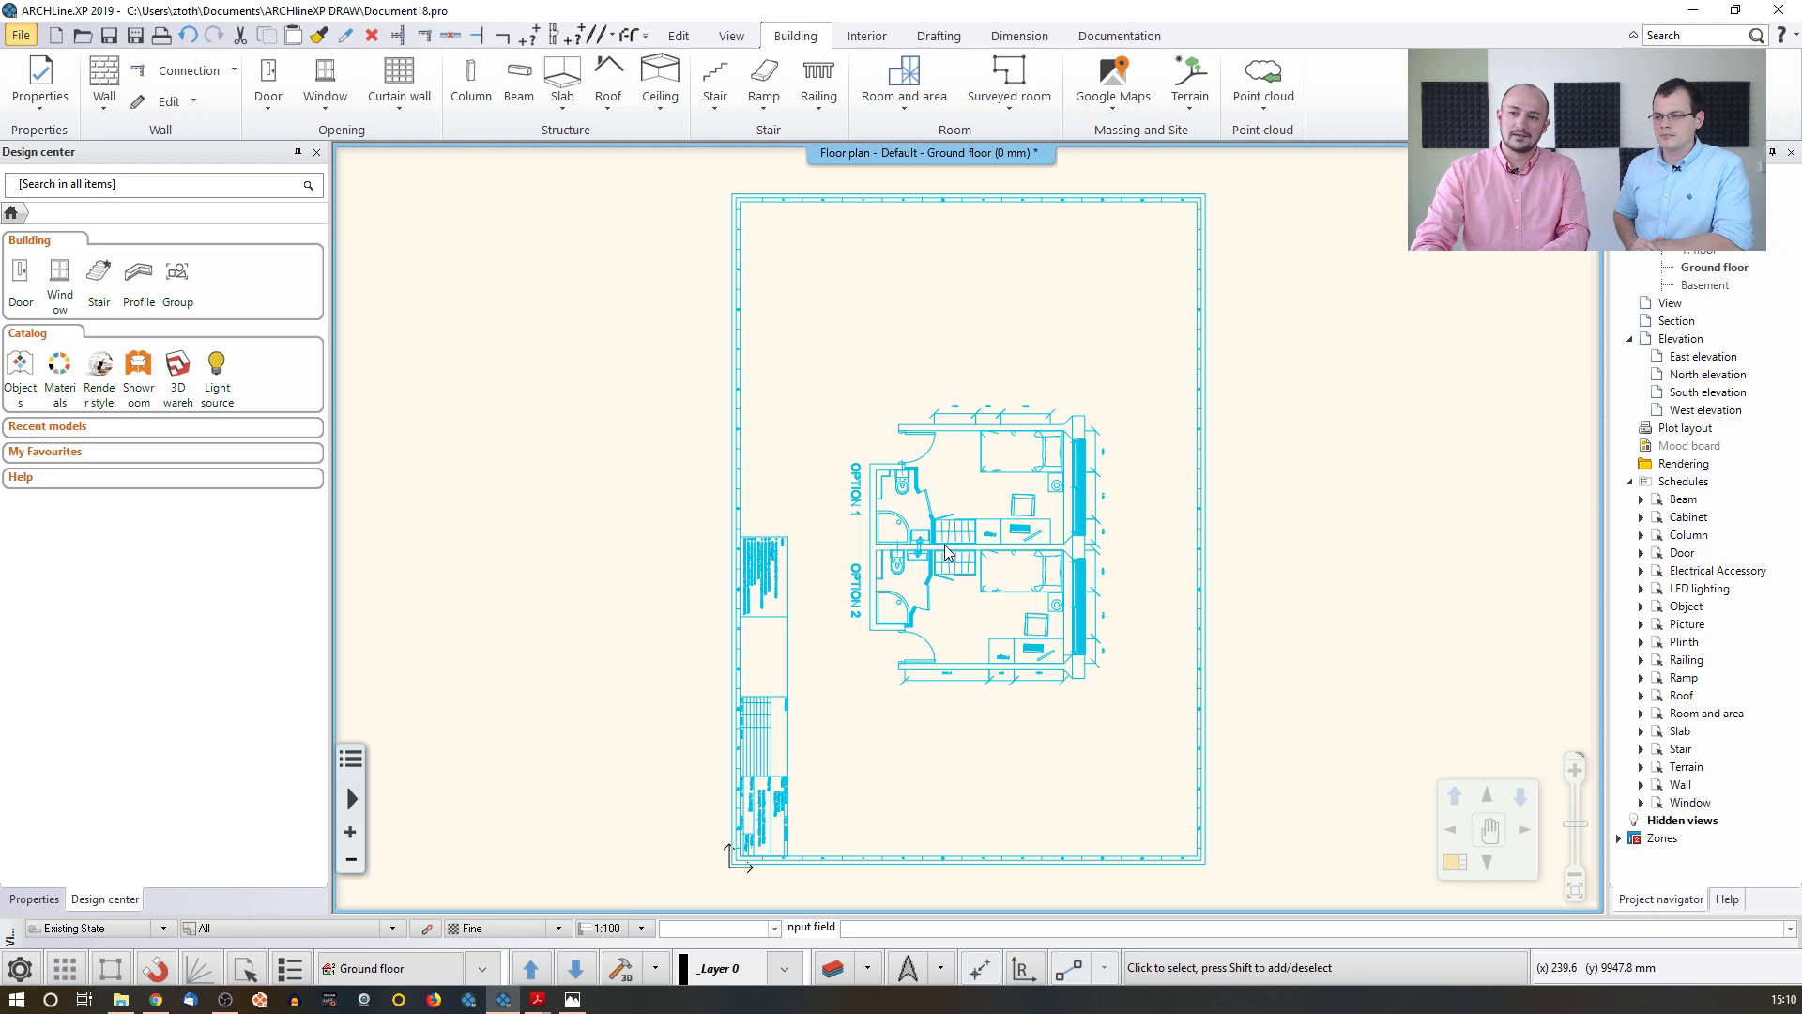
pyautogui.click(836, 394)
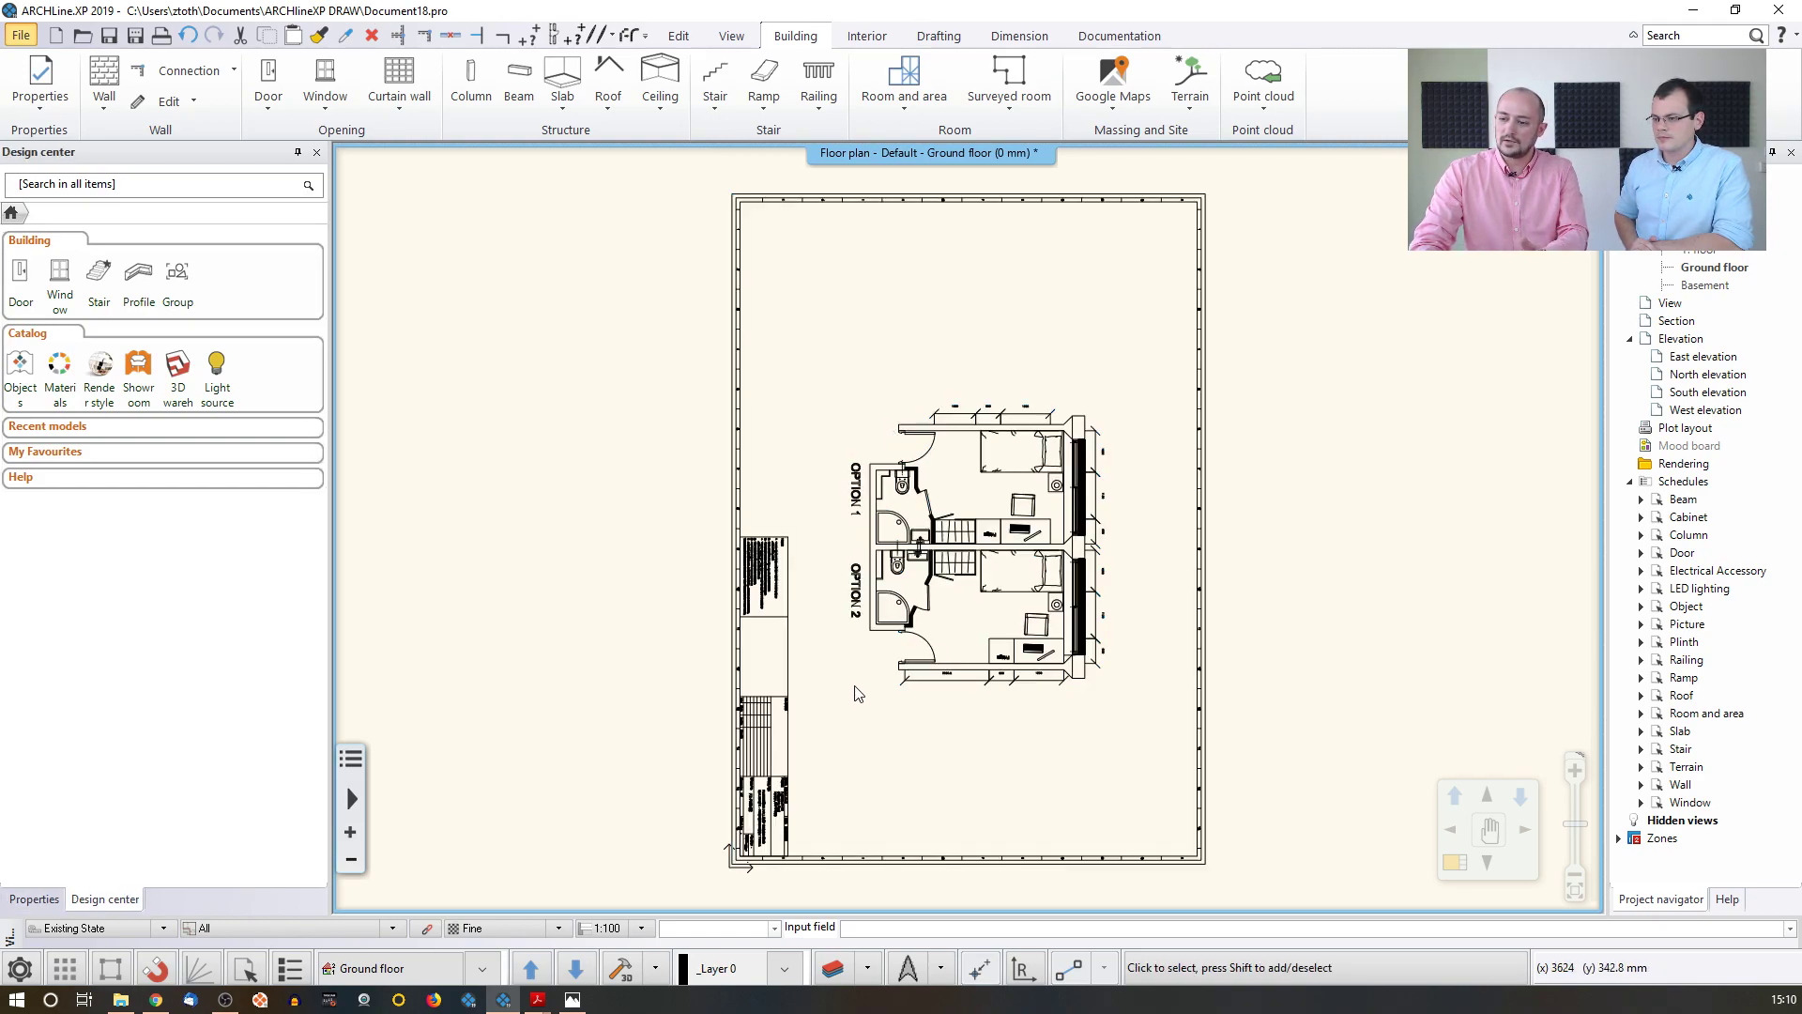
# - Check the scale noted in the imported drawing's title block
pyautogui.scroll(8, 751, 845)
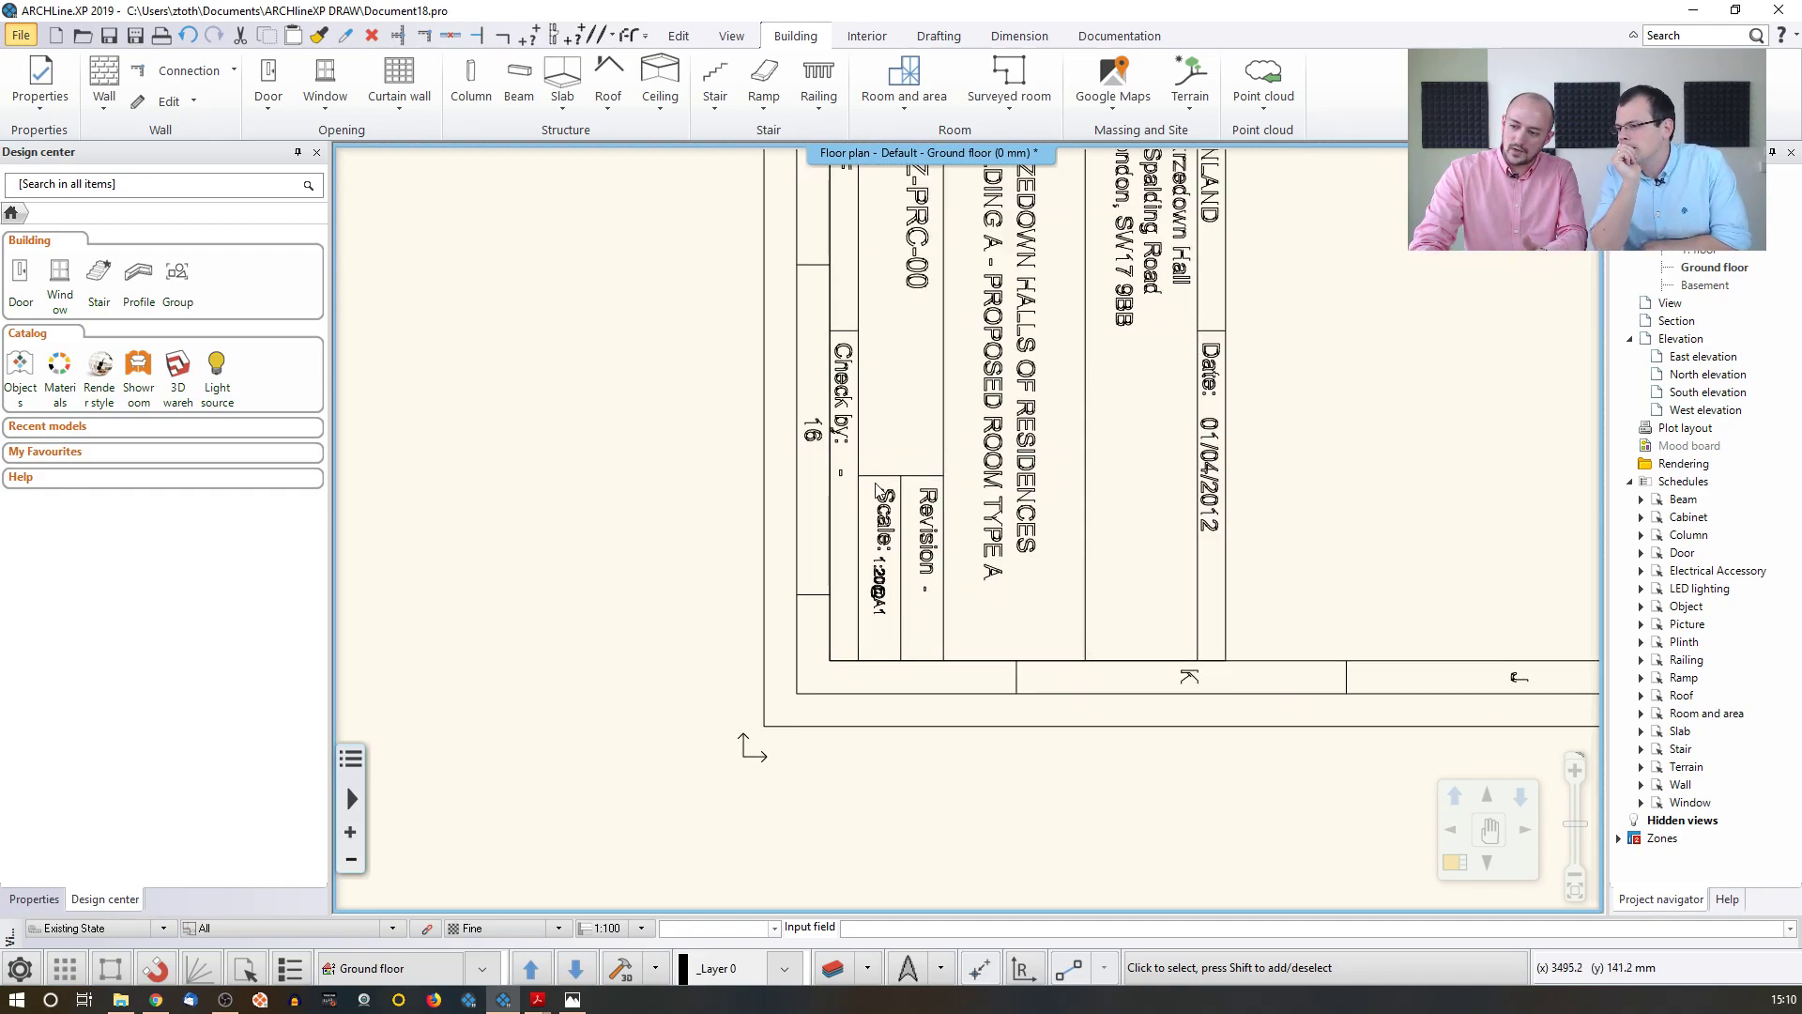
pyautogui.scroll(-5, 847, 564)
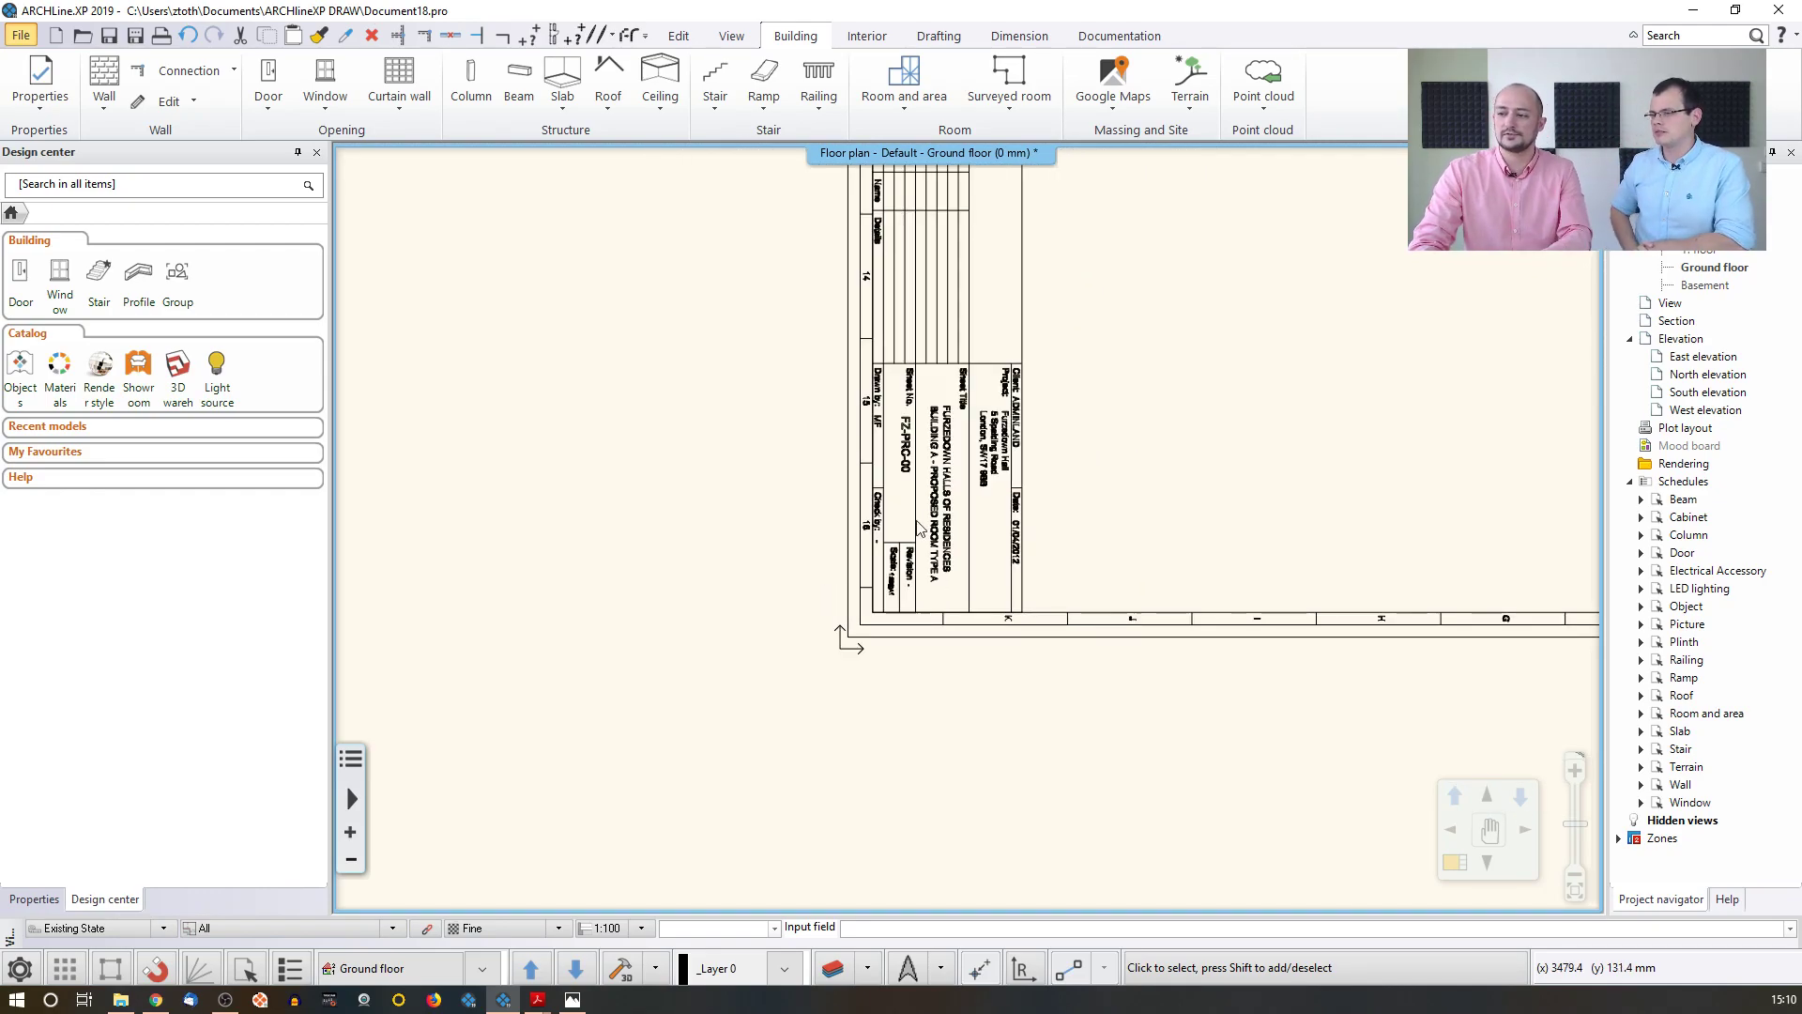
# - Measure the thickness of the Option 1 room's upper wall in the imported drawing
pyautogui.scroll(-3, 831, 612)
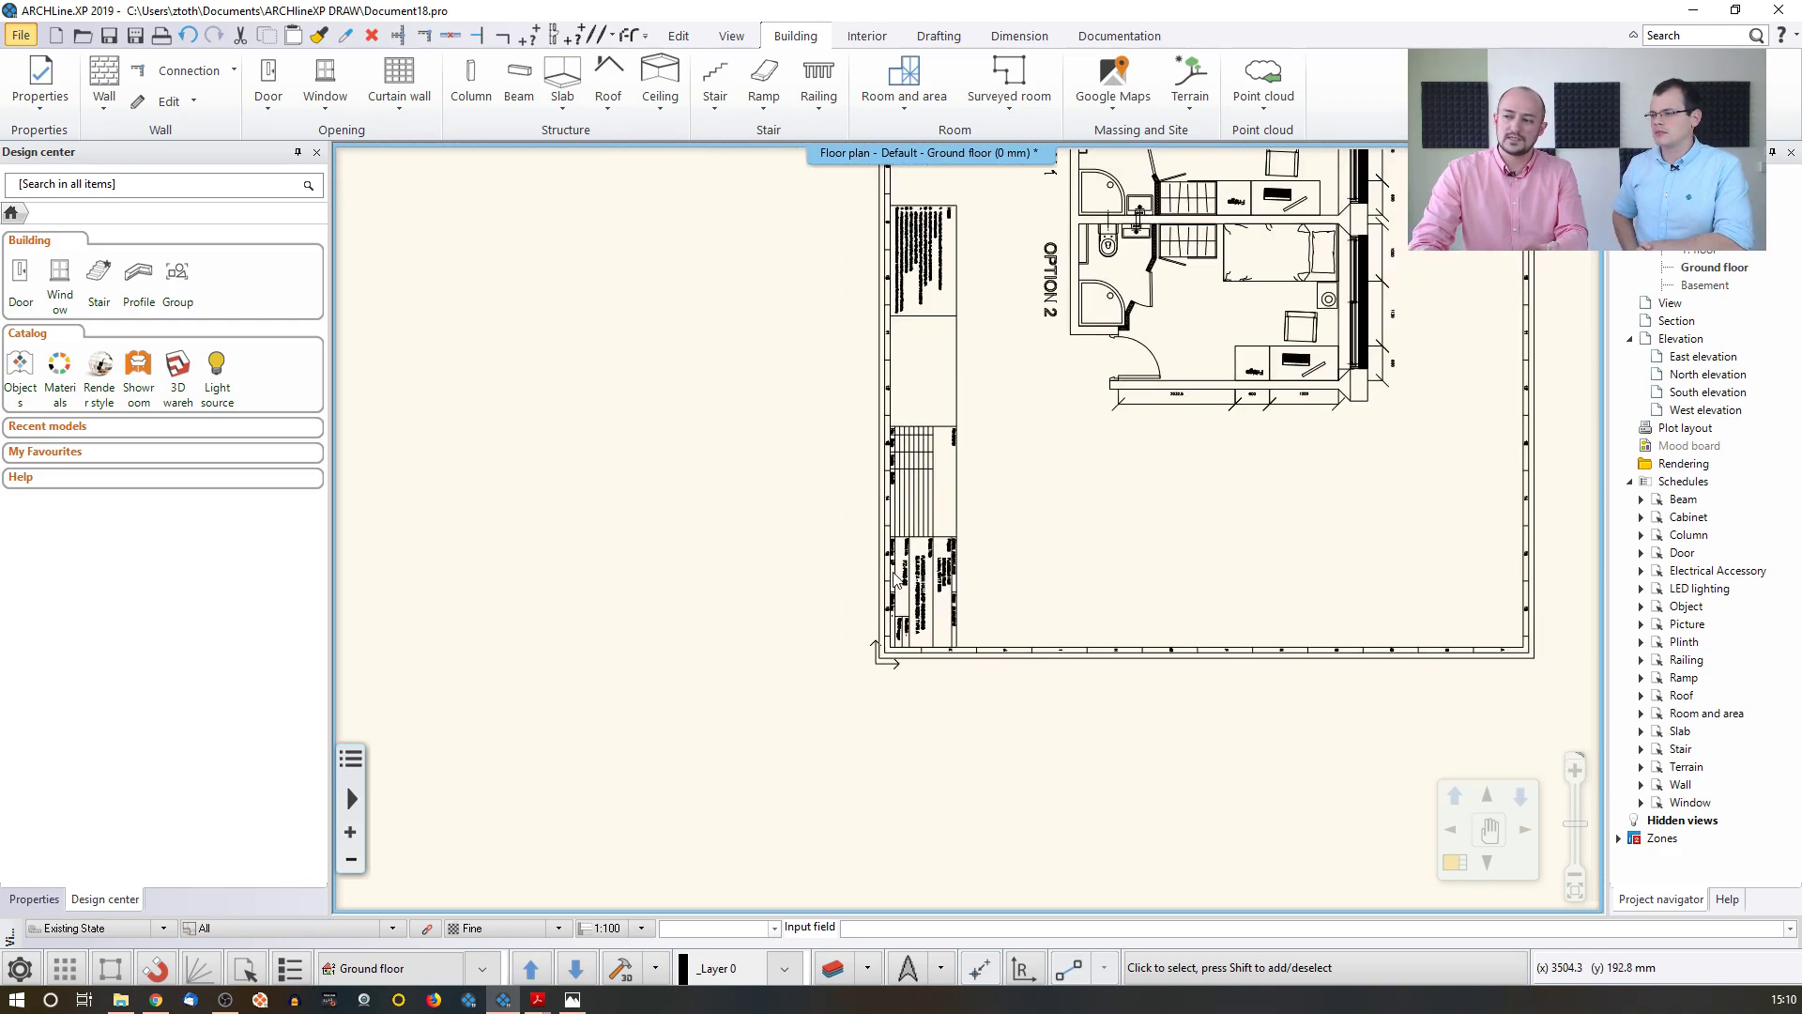
pyautogui.scroll(-4, 894, 579)
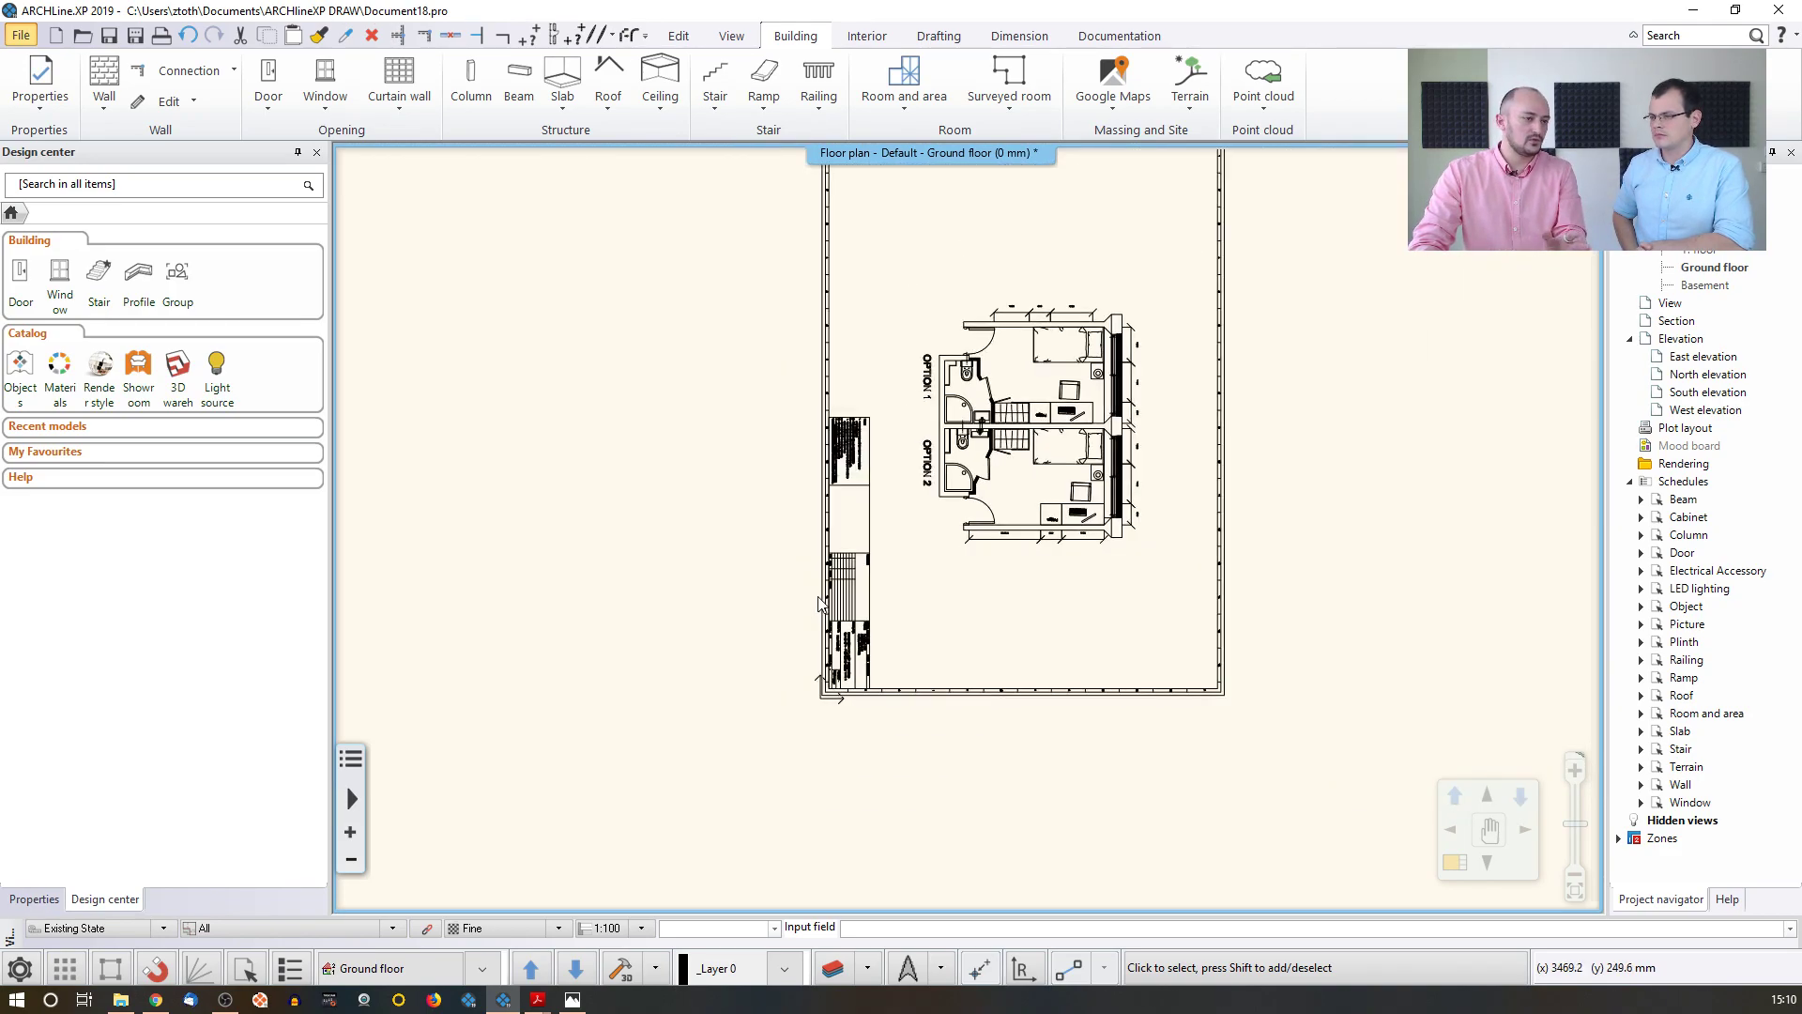
pyautogui.moveTo(899, 554); pyautogui.dragTo(831, 601, button='middle')
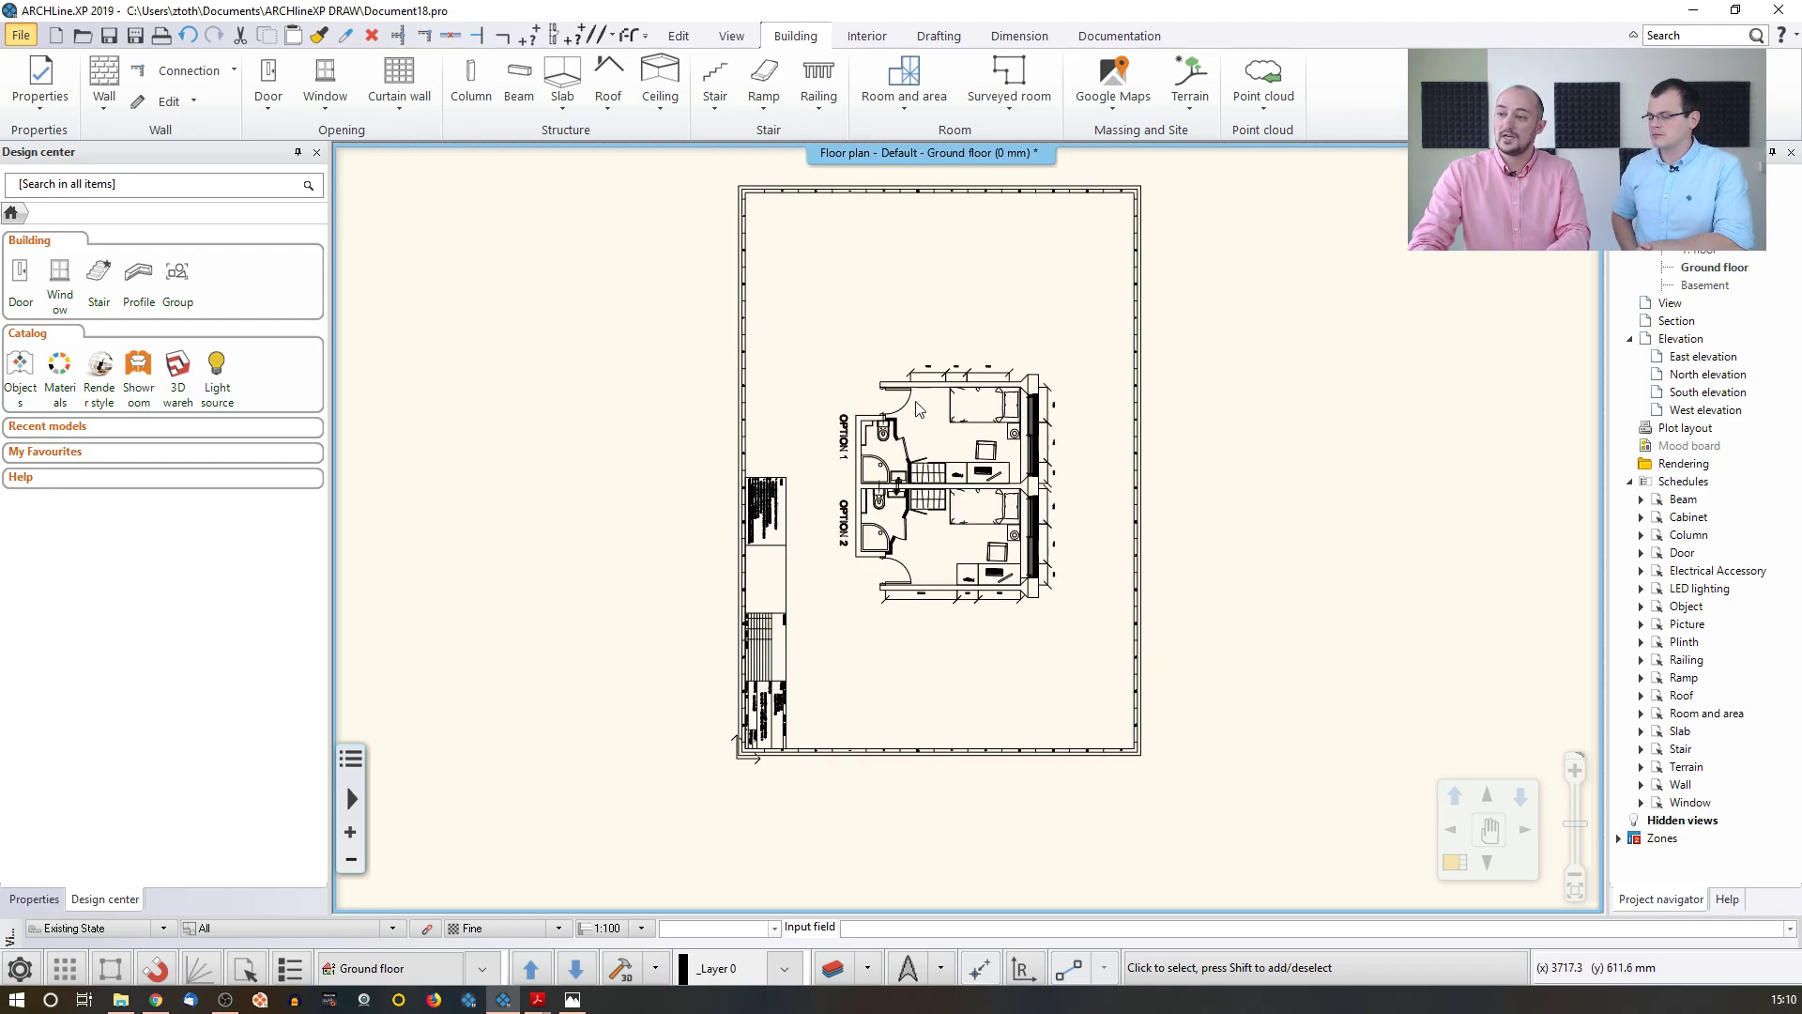
pyautogui.scroll(3, 917, 207)
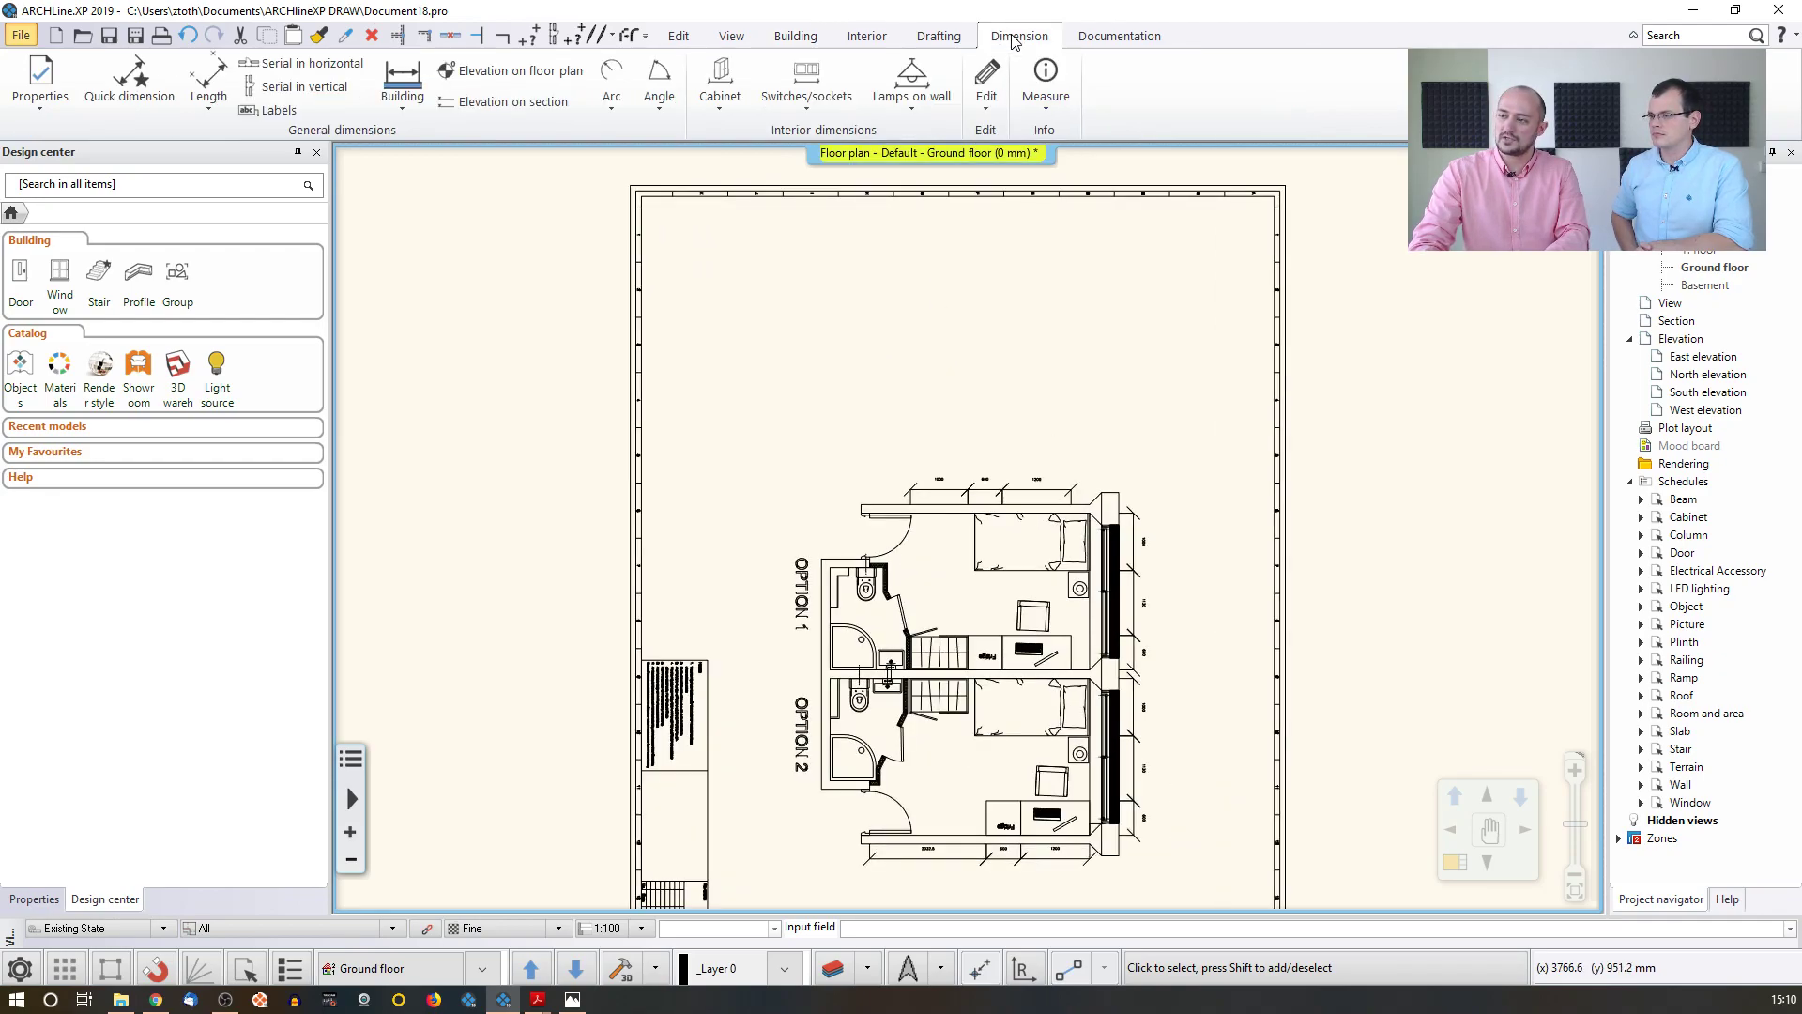
pyautogui.click(1048, 98)
pyautogui.click(1077, 145)
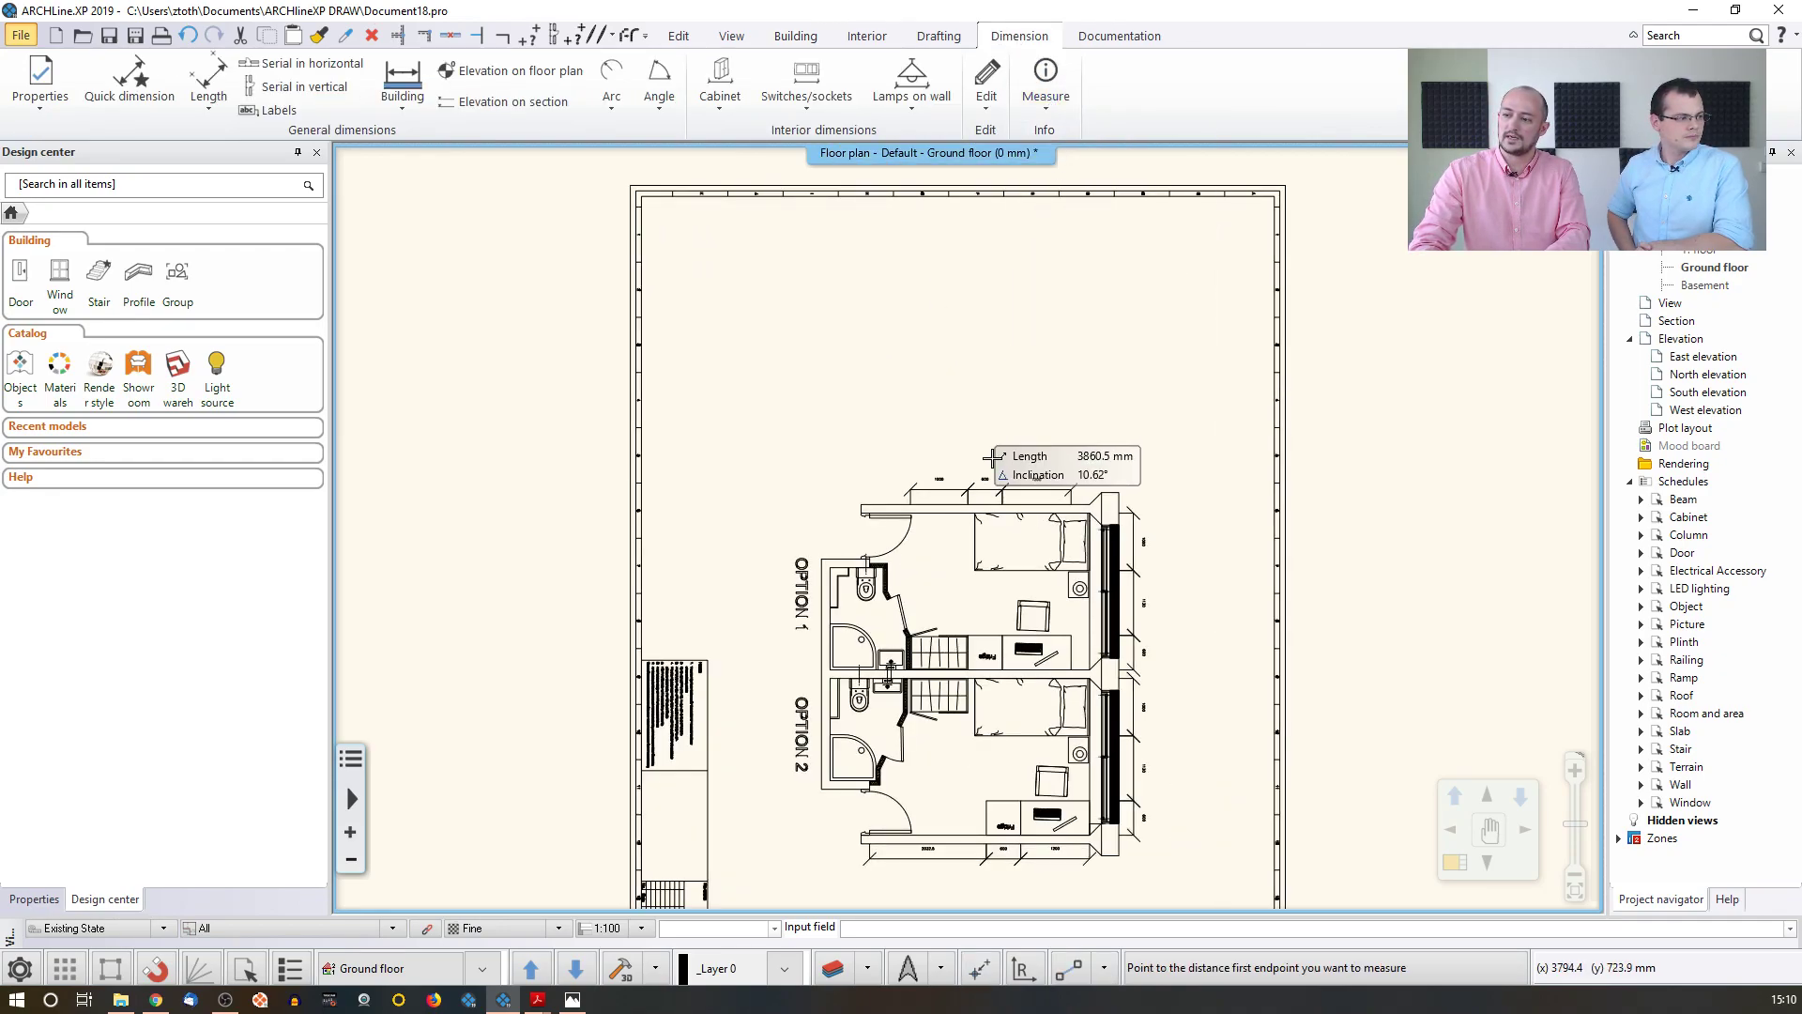
pyautogui.scroll(6, 939, 474)
pyautogui.click(898, 482)
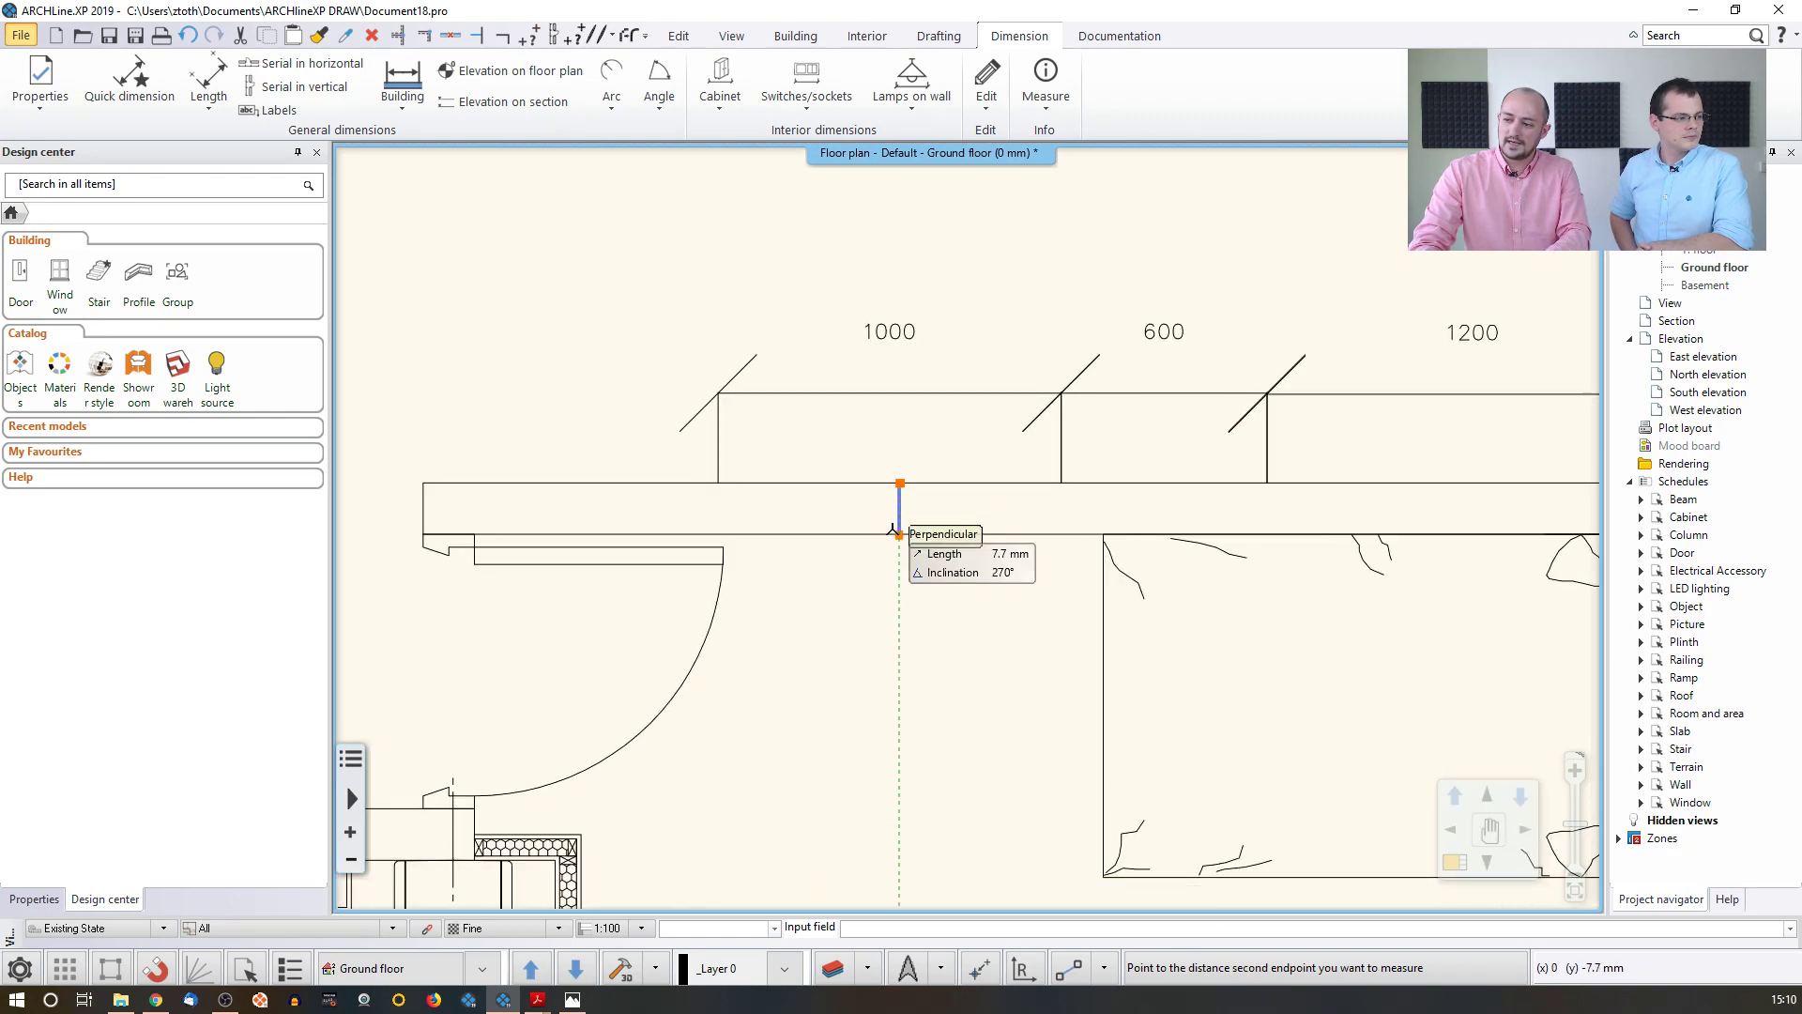
pyautogui.click(898, 535)
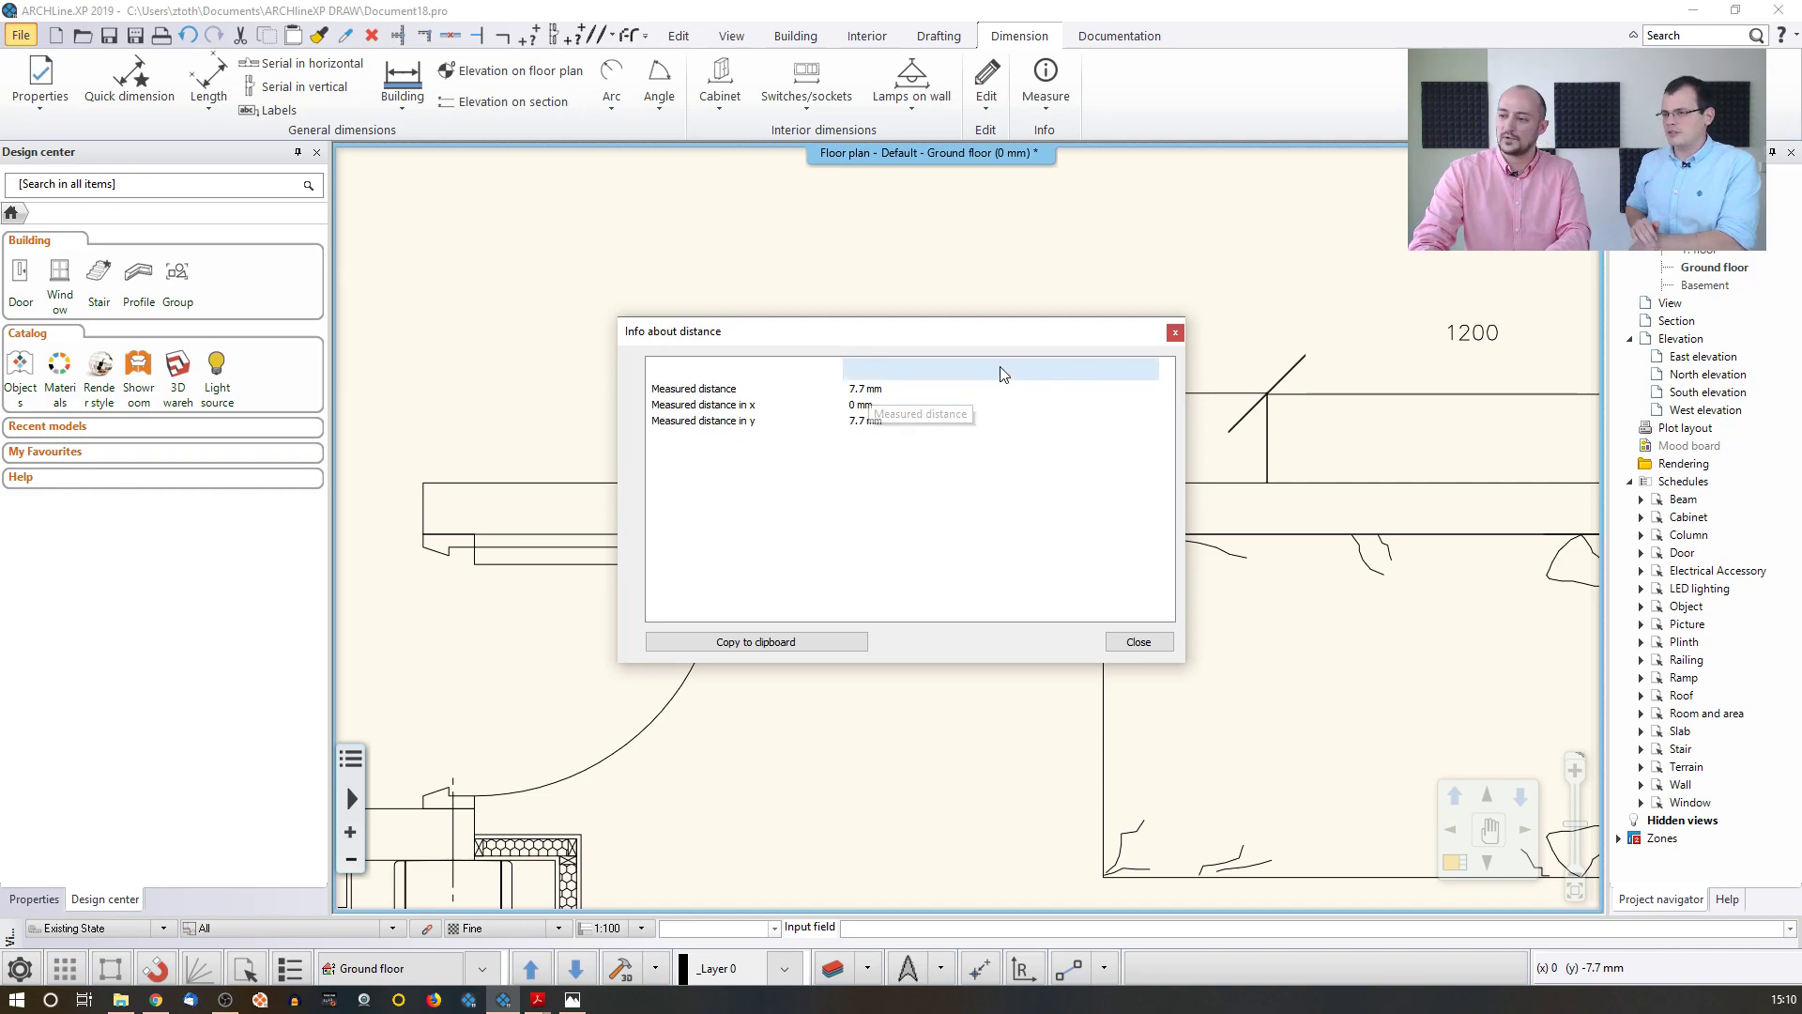
pyautogui.click(1175, 332)
# - Scale the imported drawing group numerically by a factor of 50 about the sheet frame's lower-left corner
pyautogui.scroll(2, 899, 460)
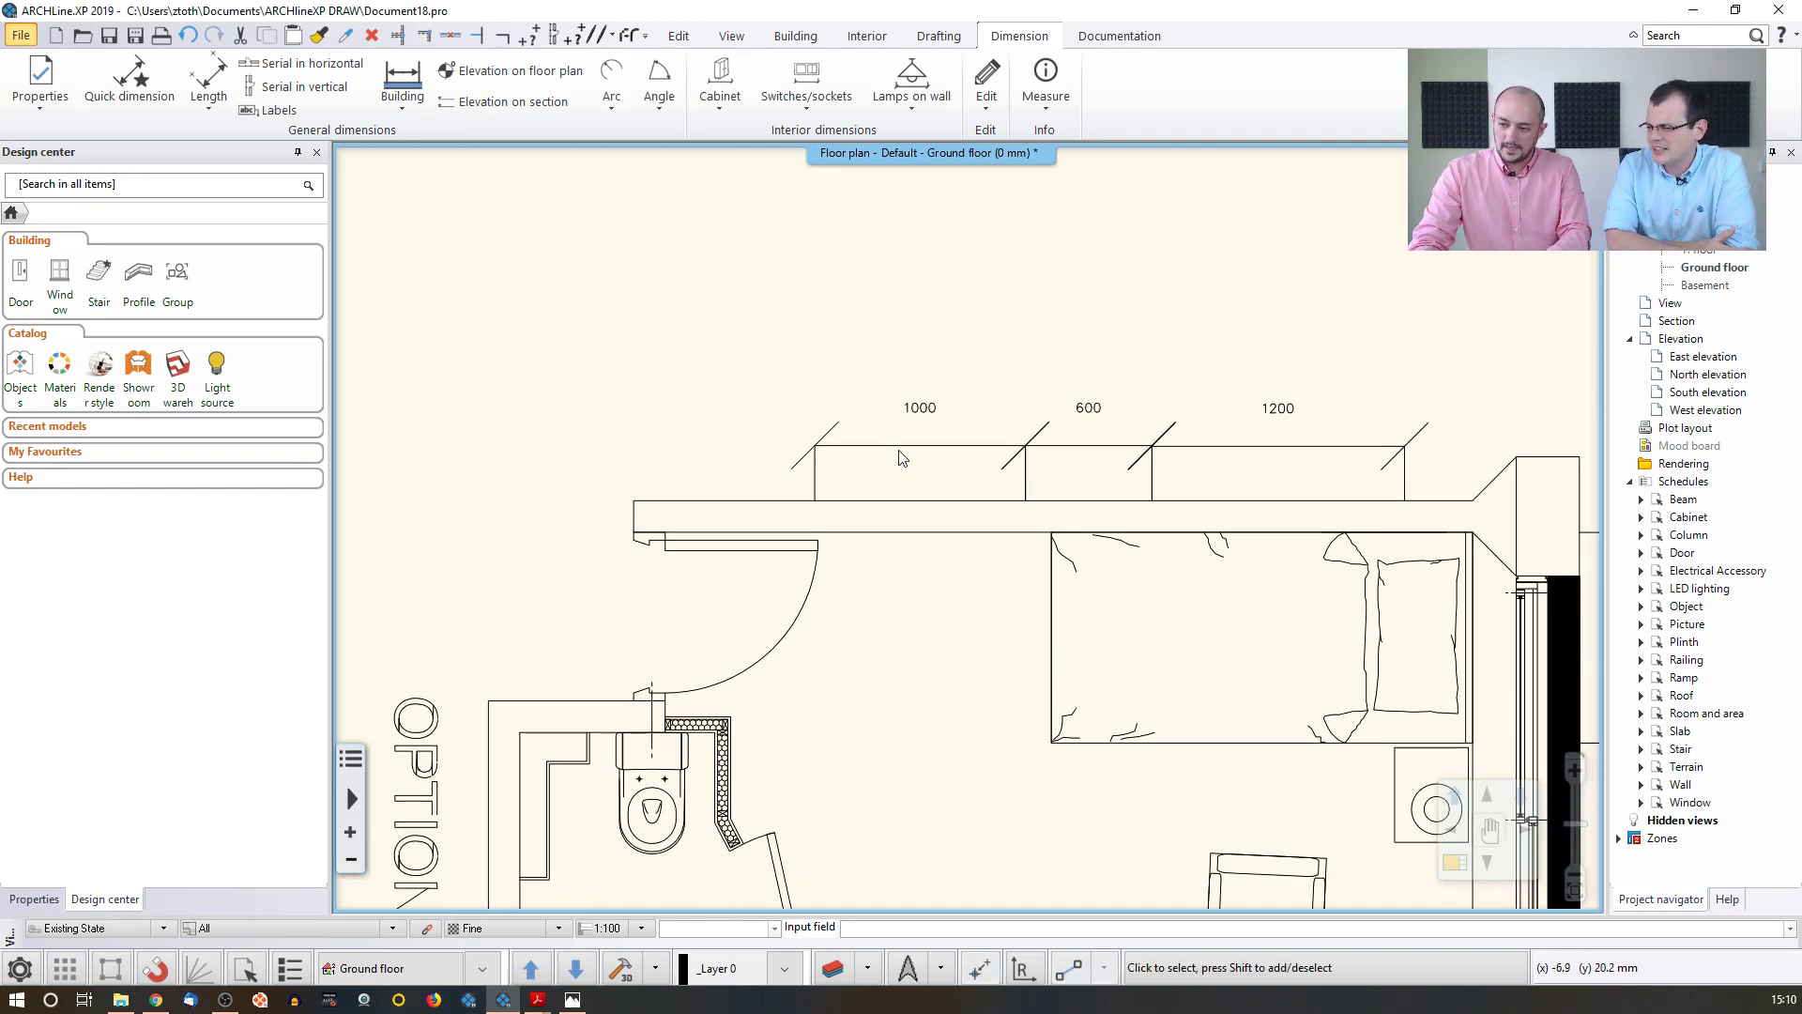
pyautogui.scroll(-4, 899, 458)
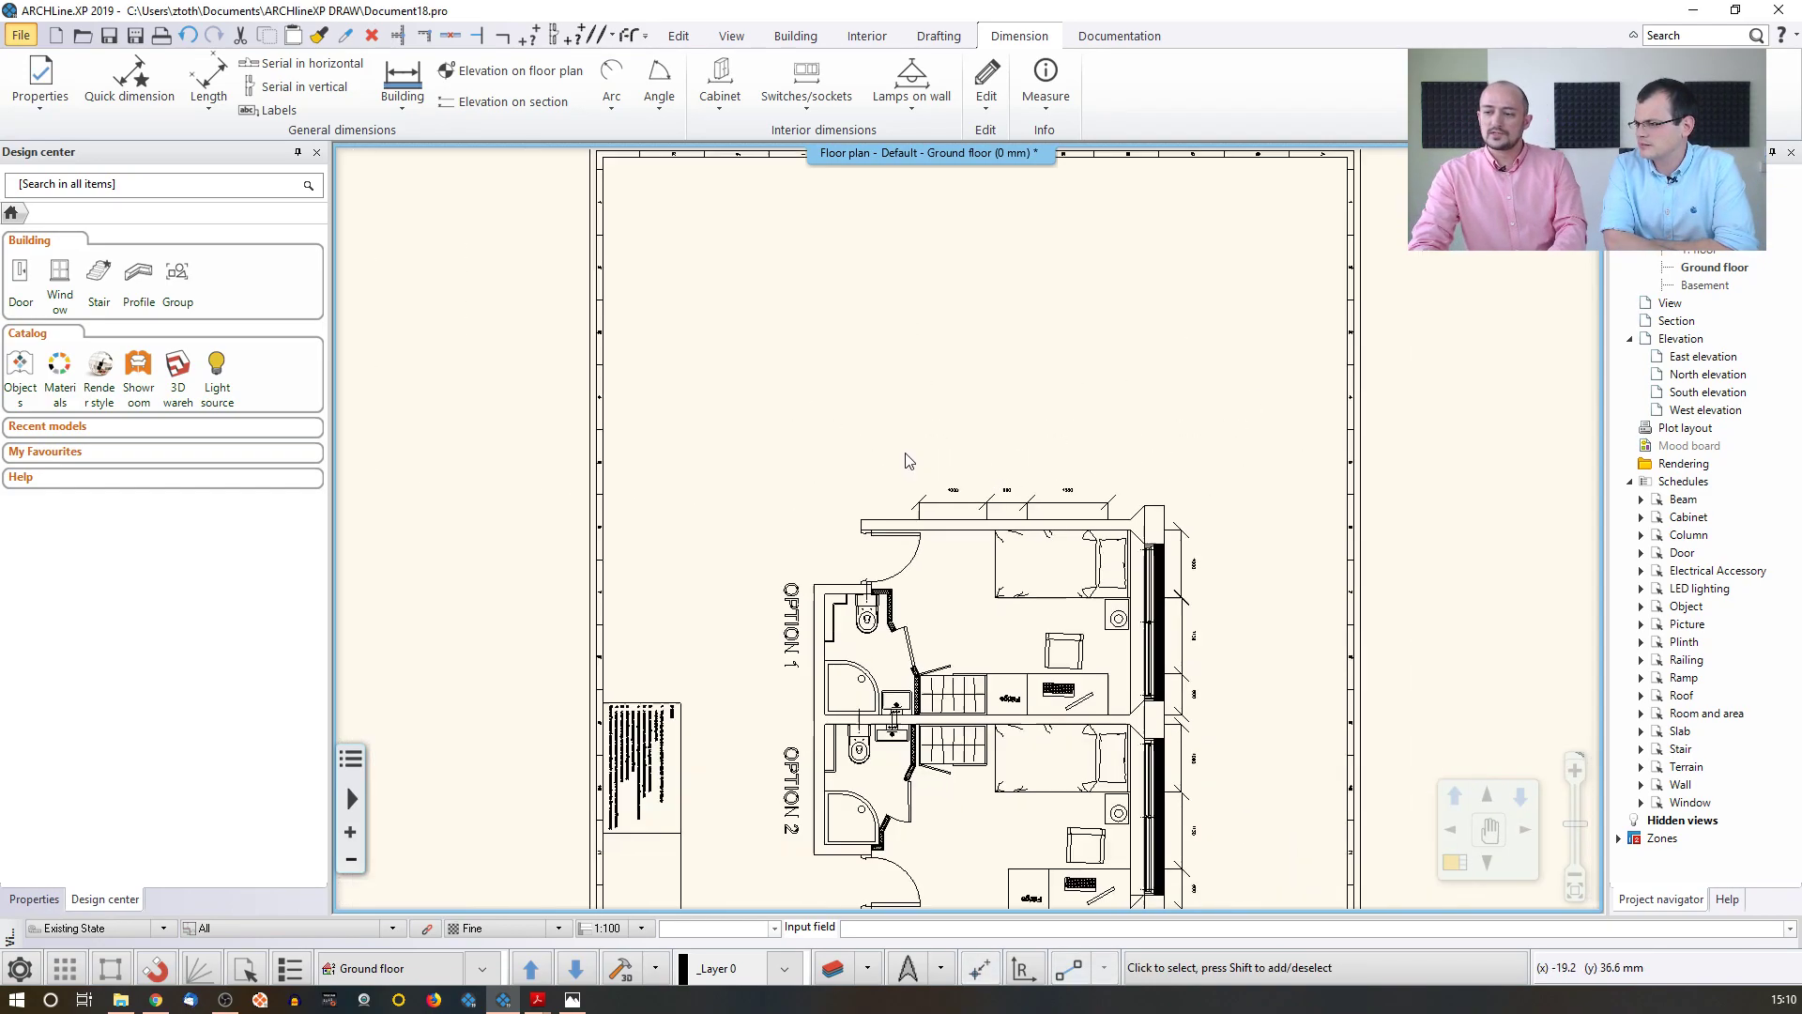
pyautogui.scroll(-3, 909, 460)
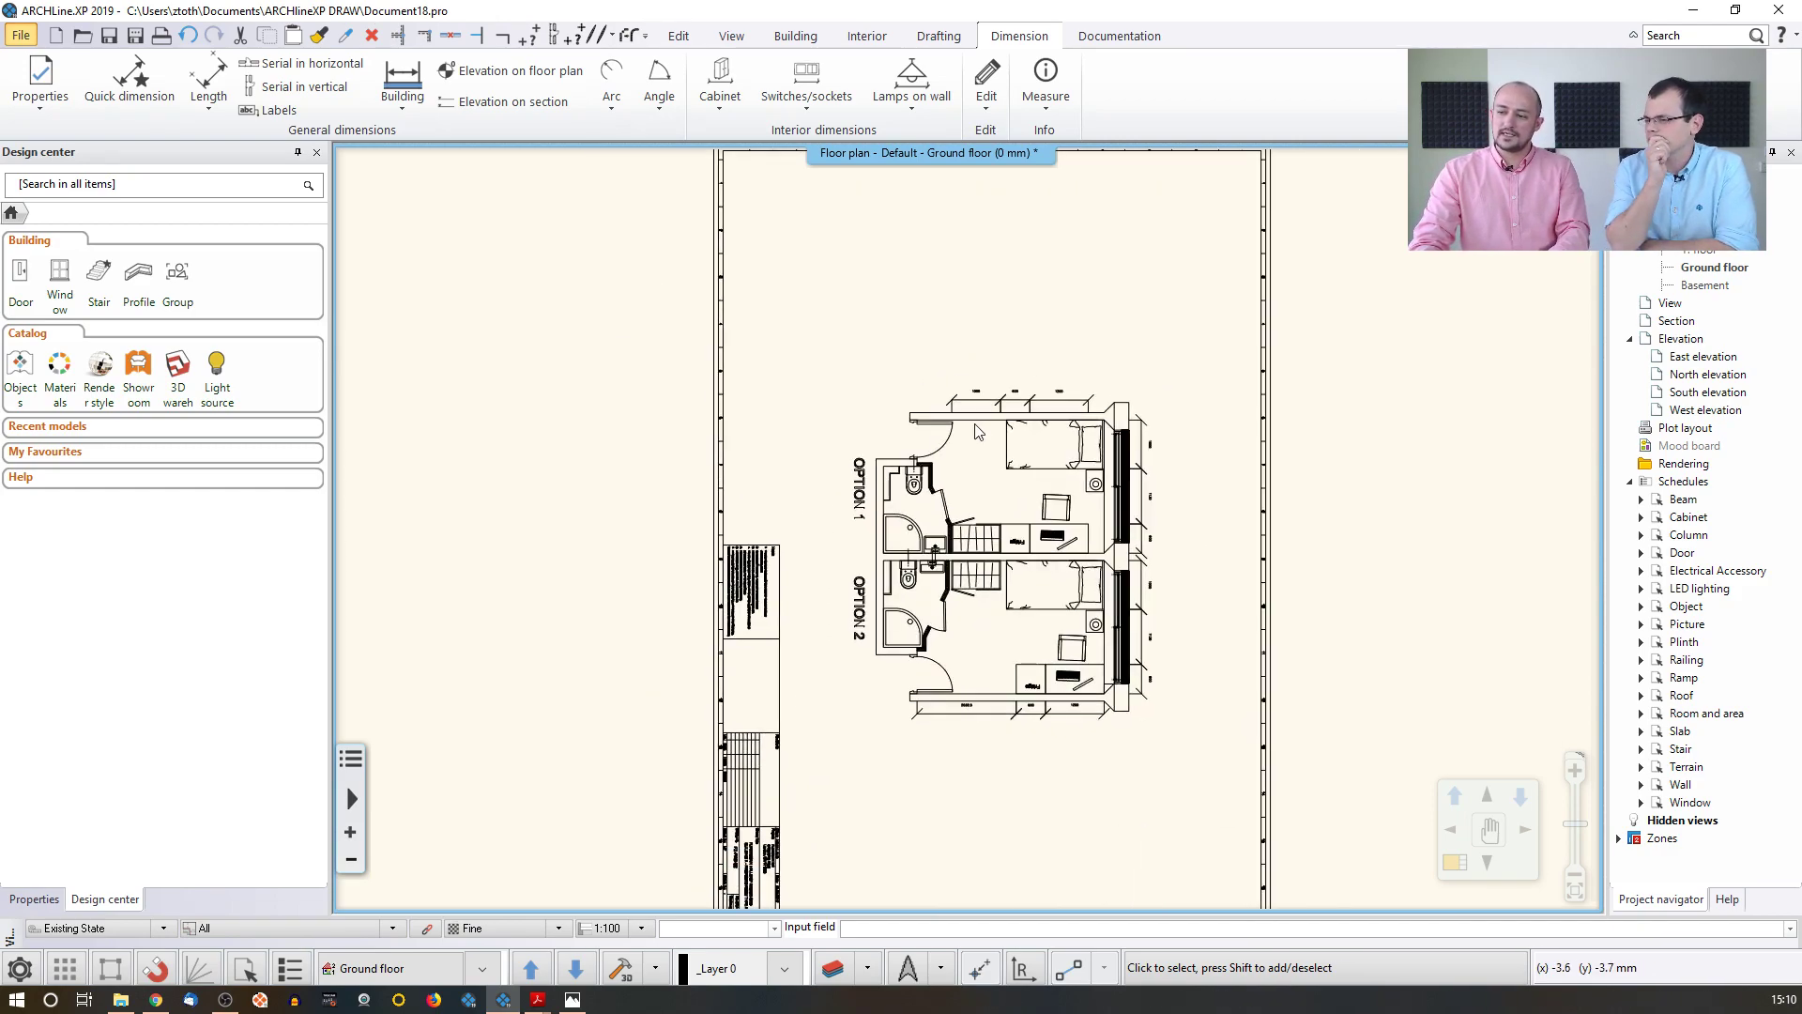
pyautogui.click(978, 432)
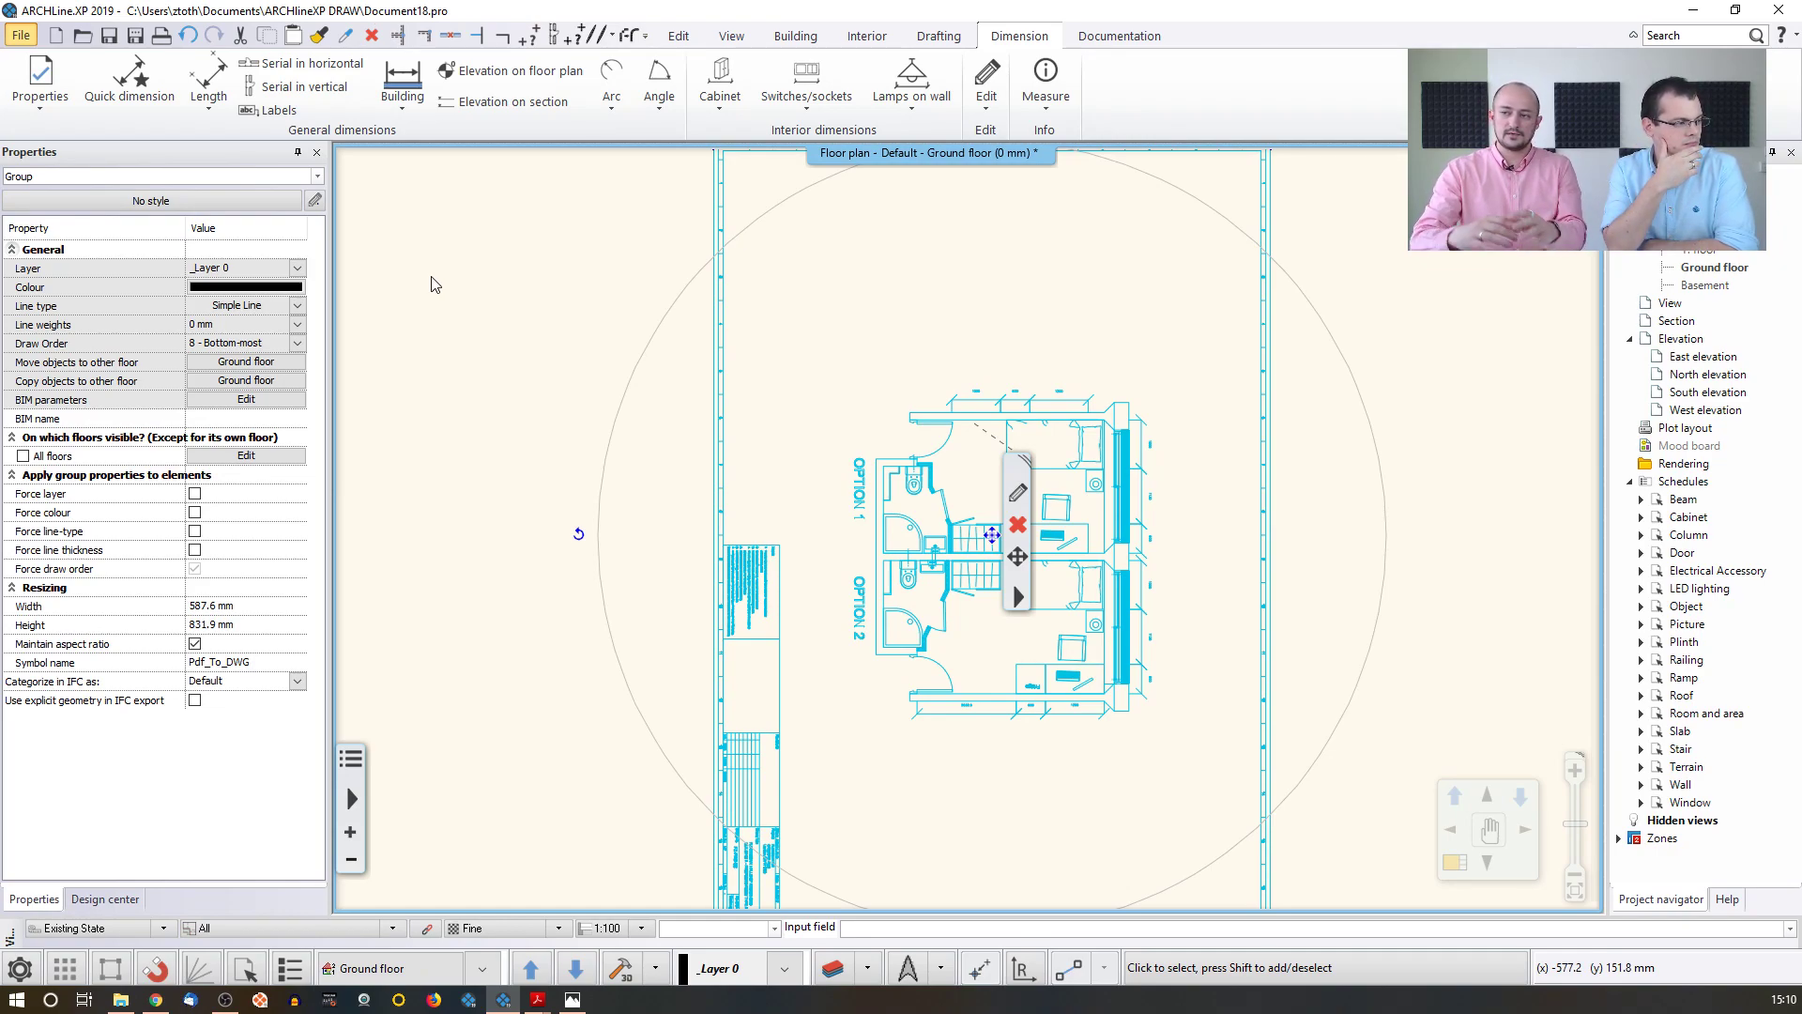
pyautogui.click(679, 37)
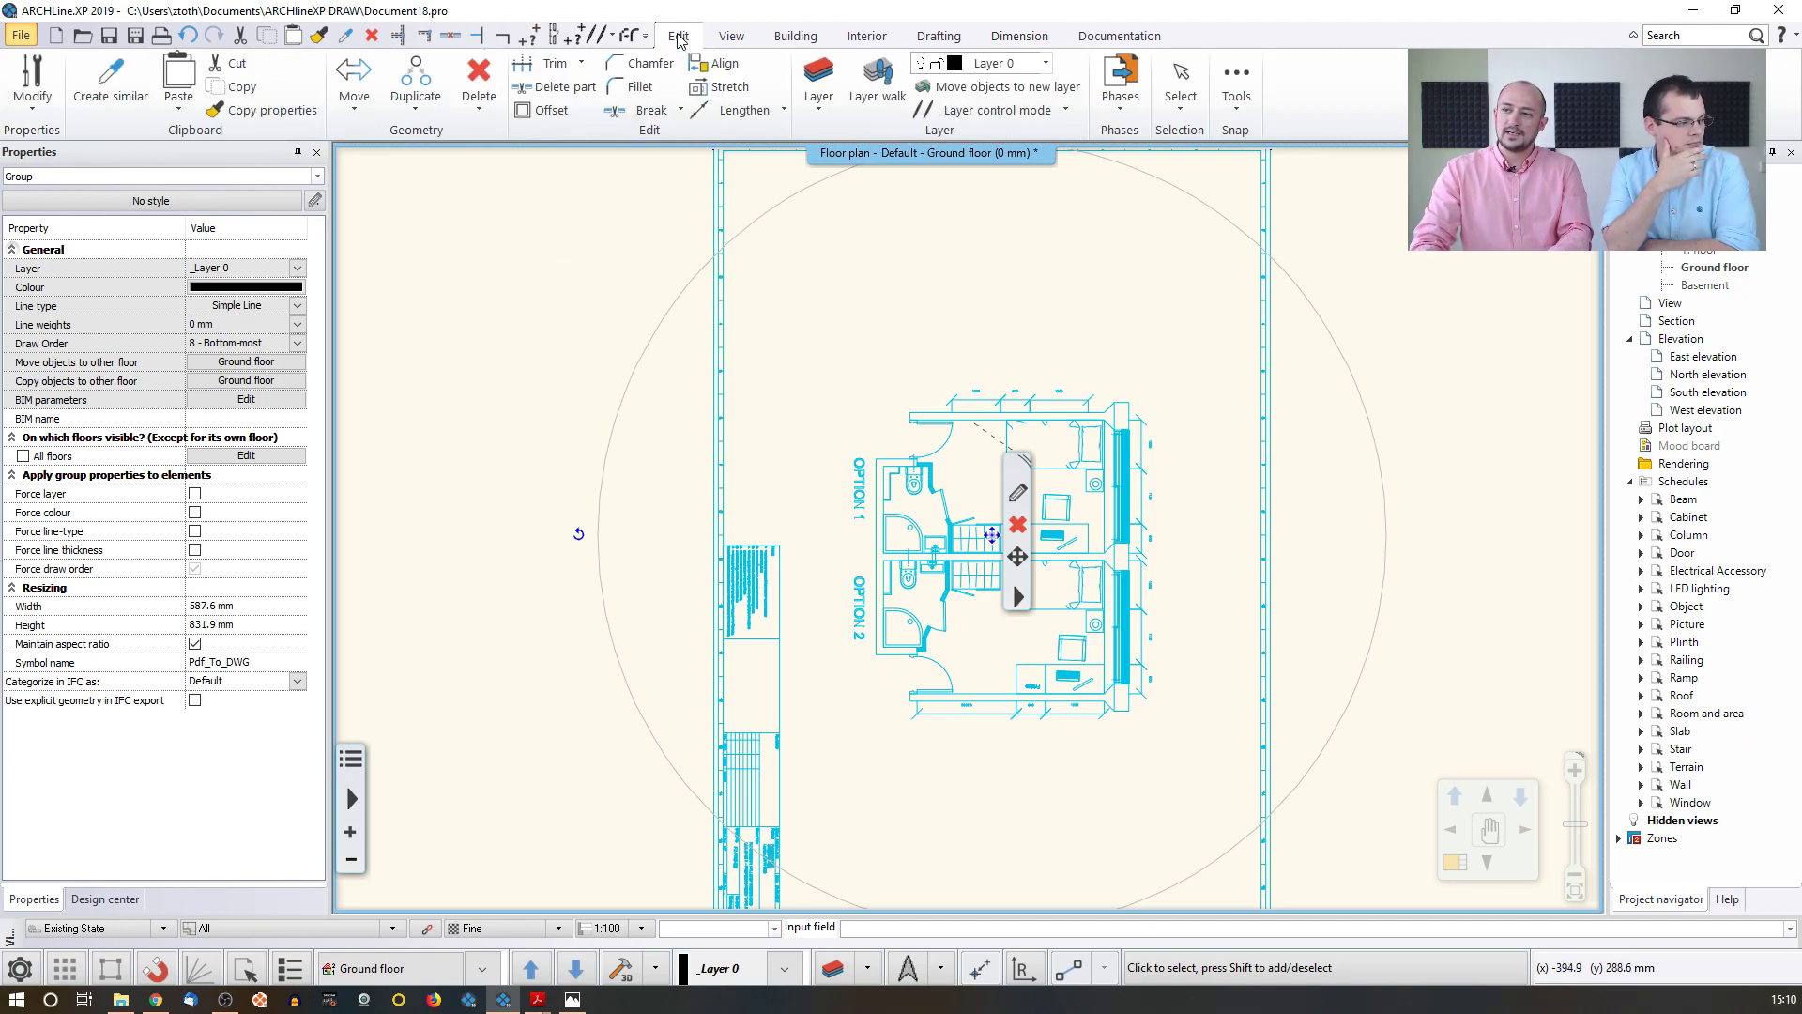
pyautogui.click(354, 90)
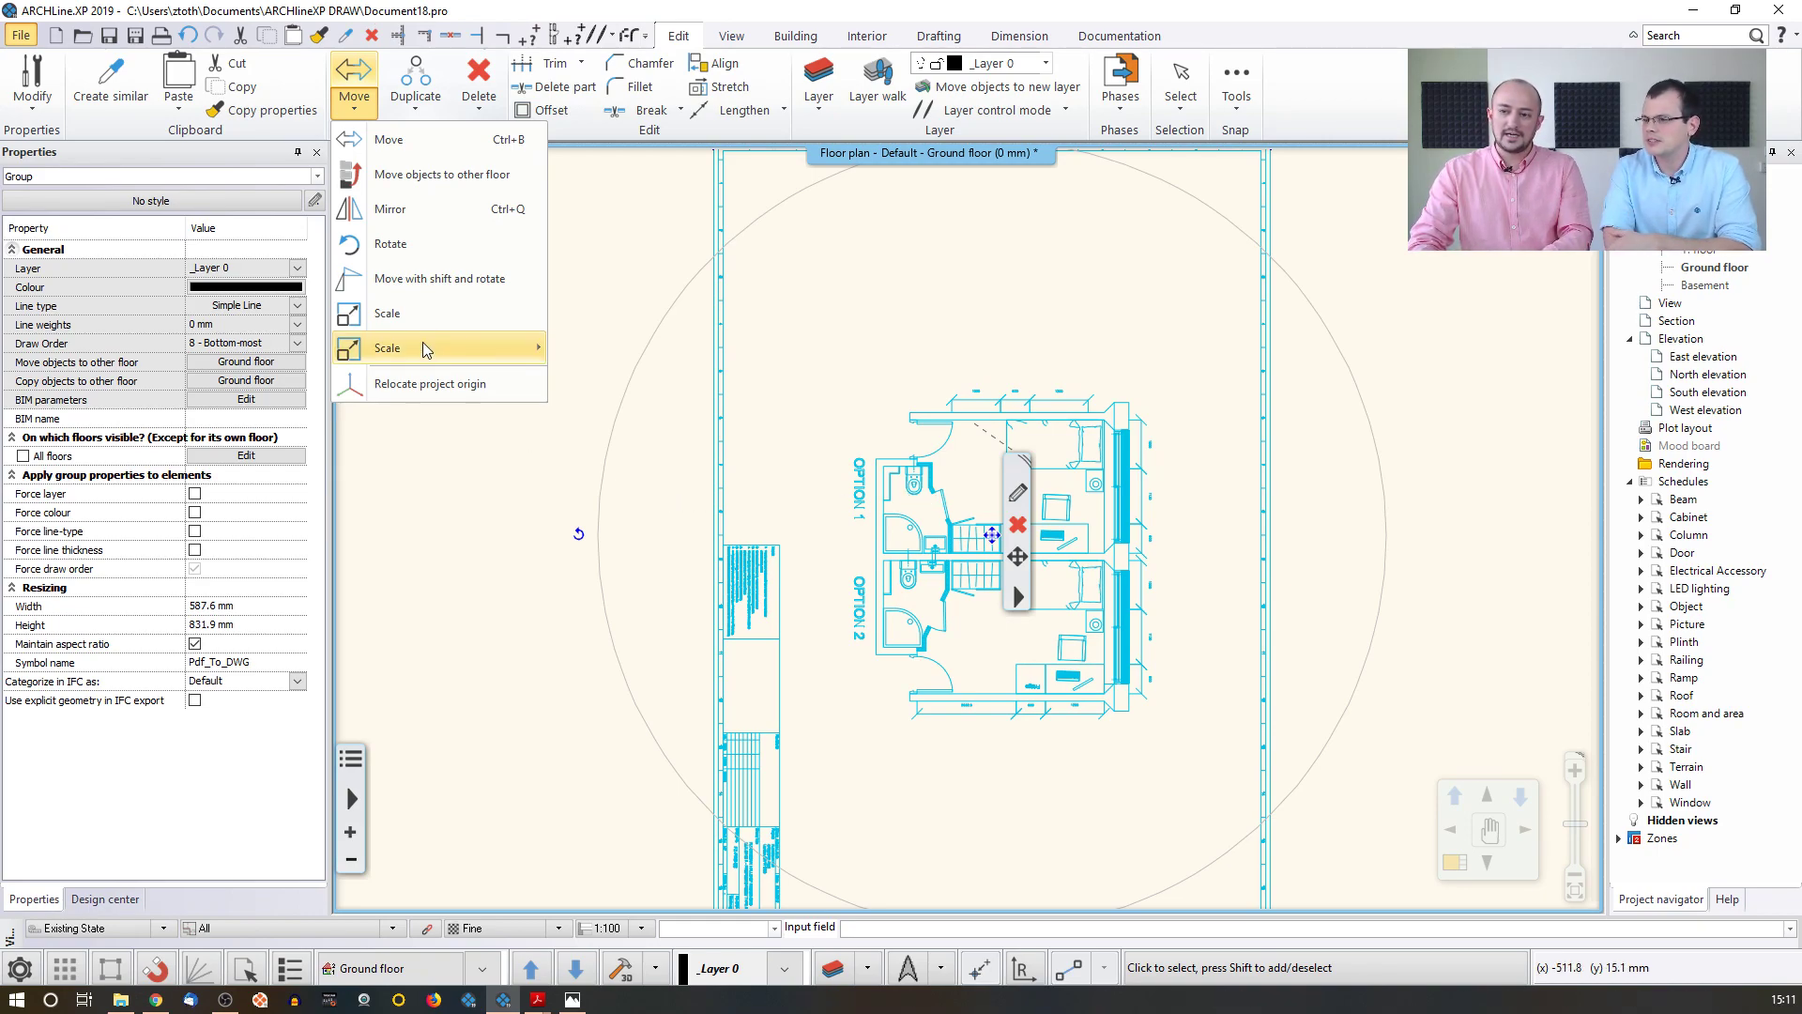
pyautogui.moveTo(418, 352)
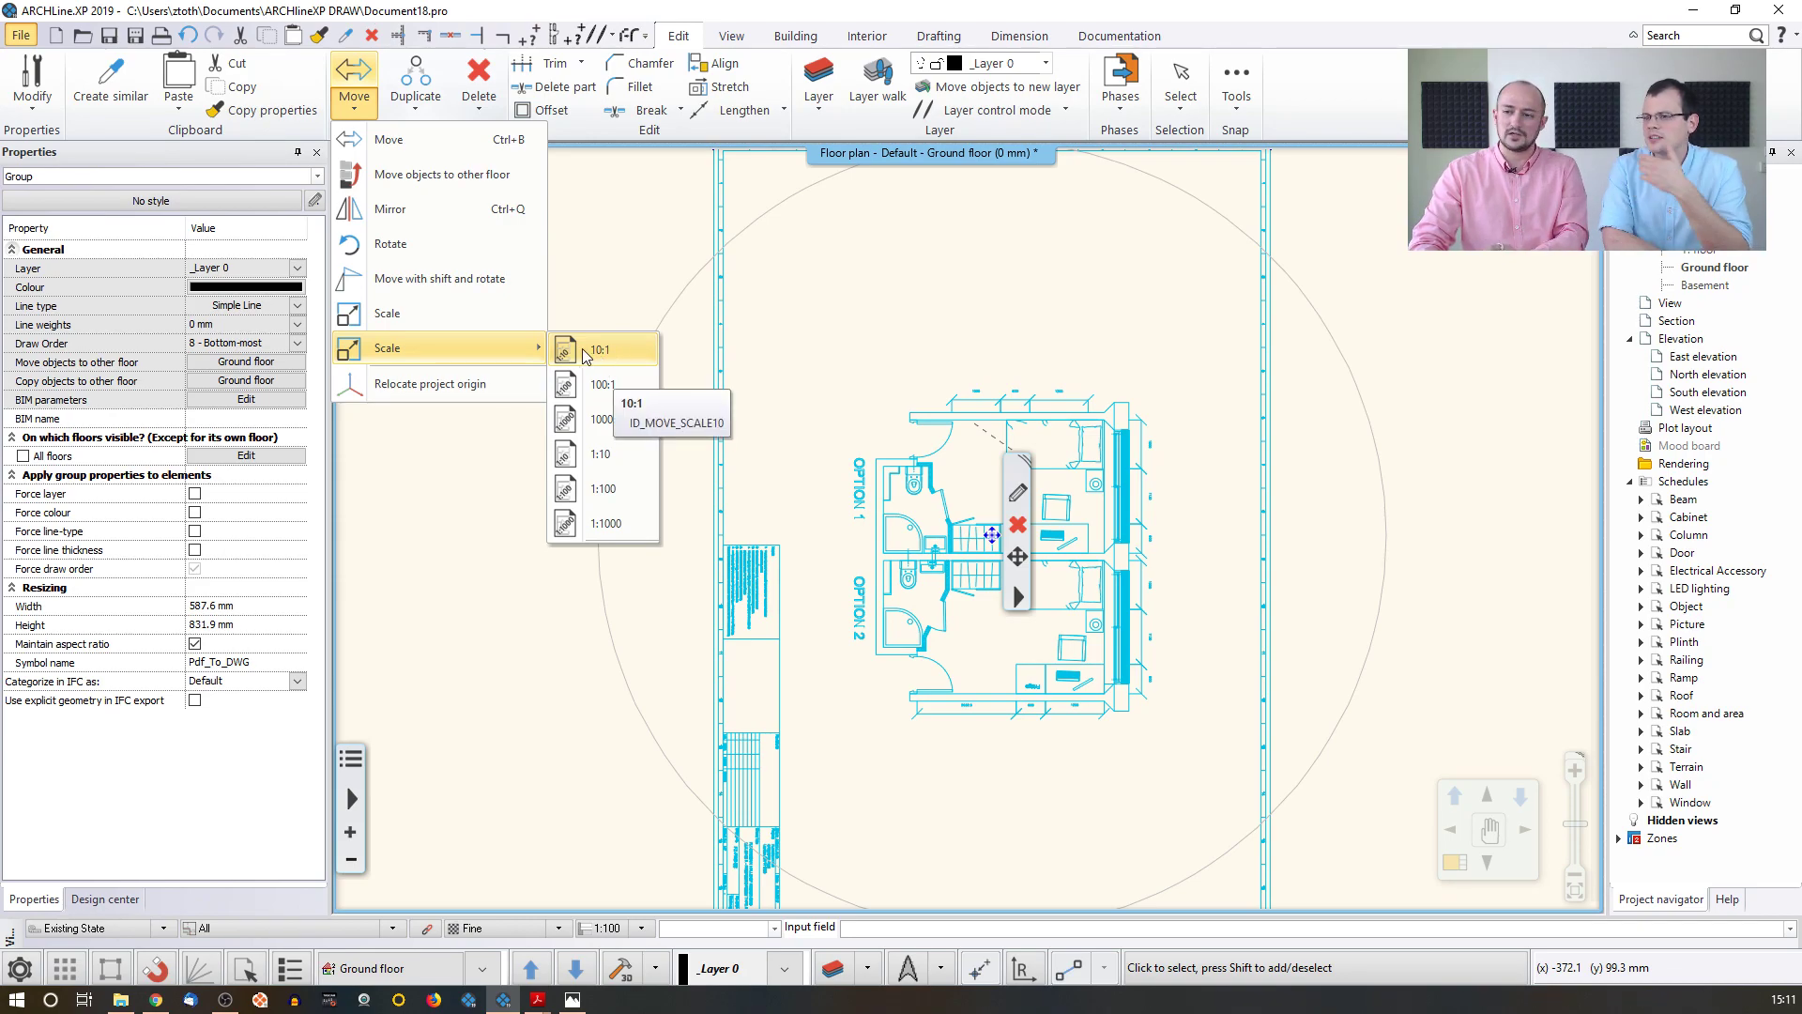
pyautogui.click(447, 325)
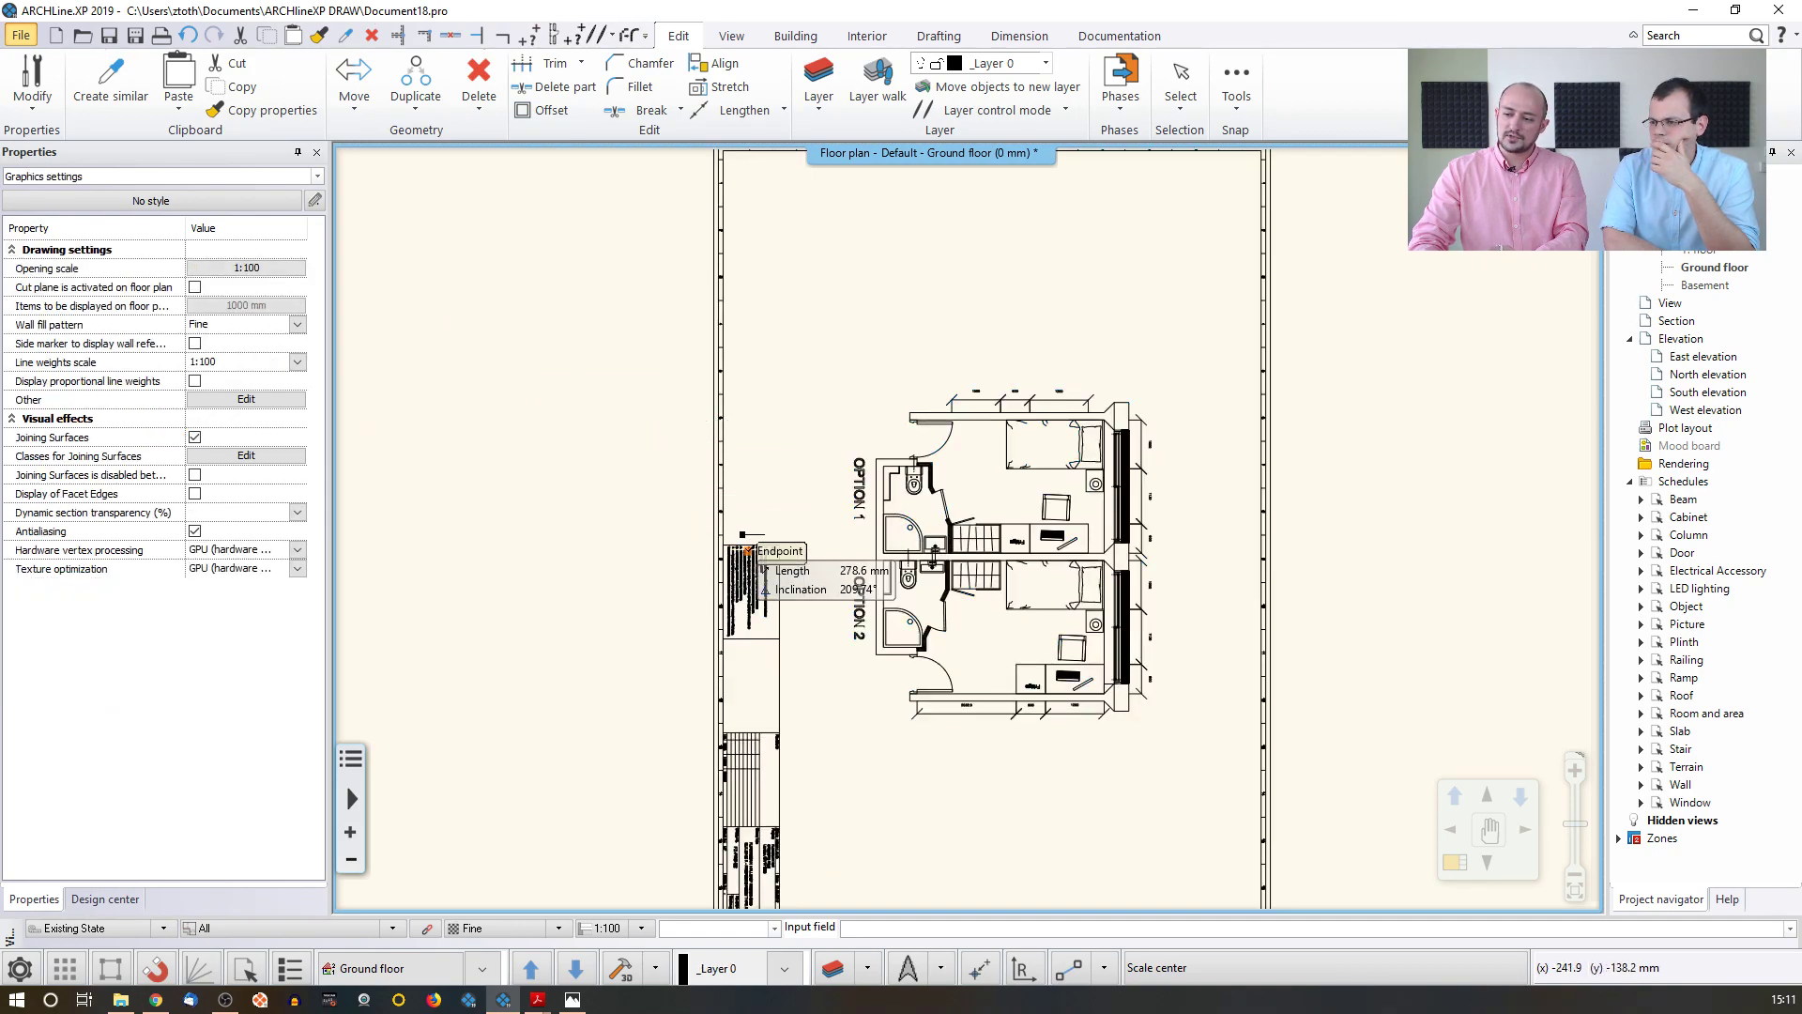
pyautogui.scroll(-3, 748, 546)
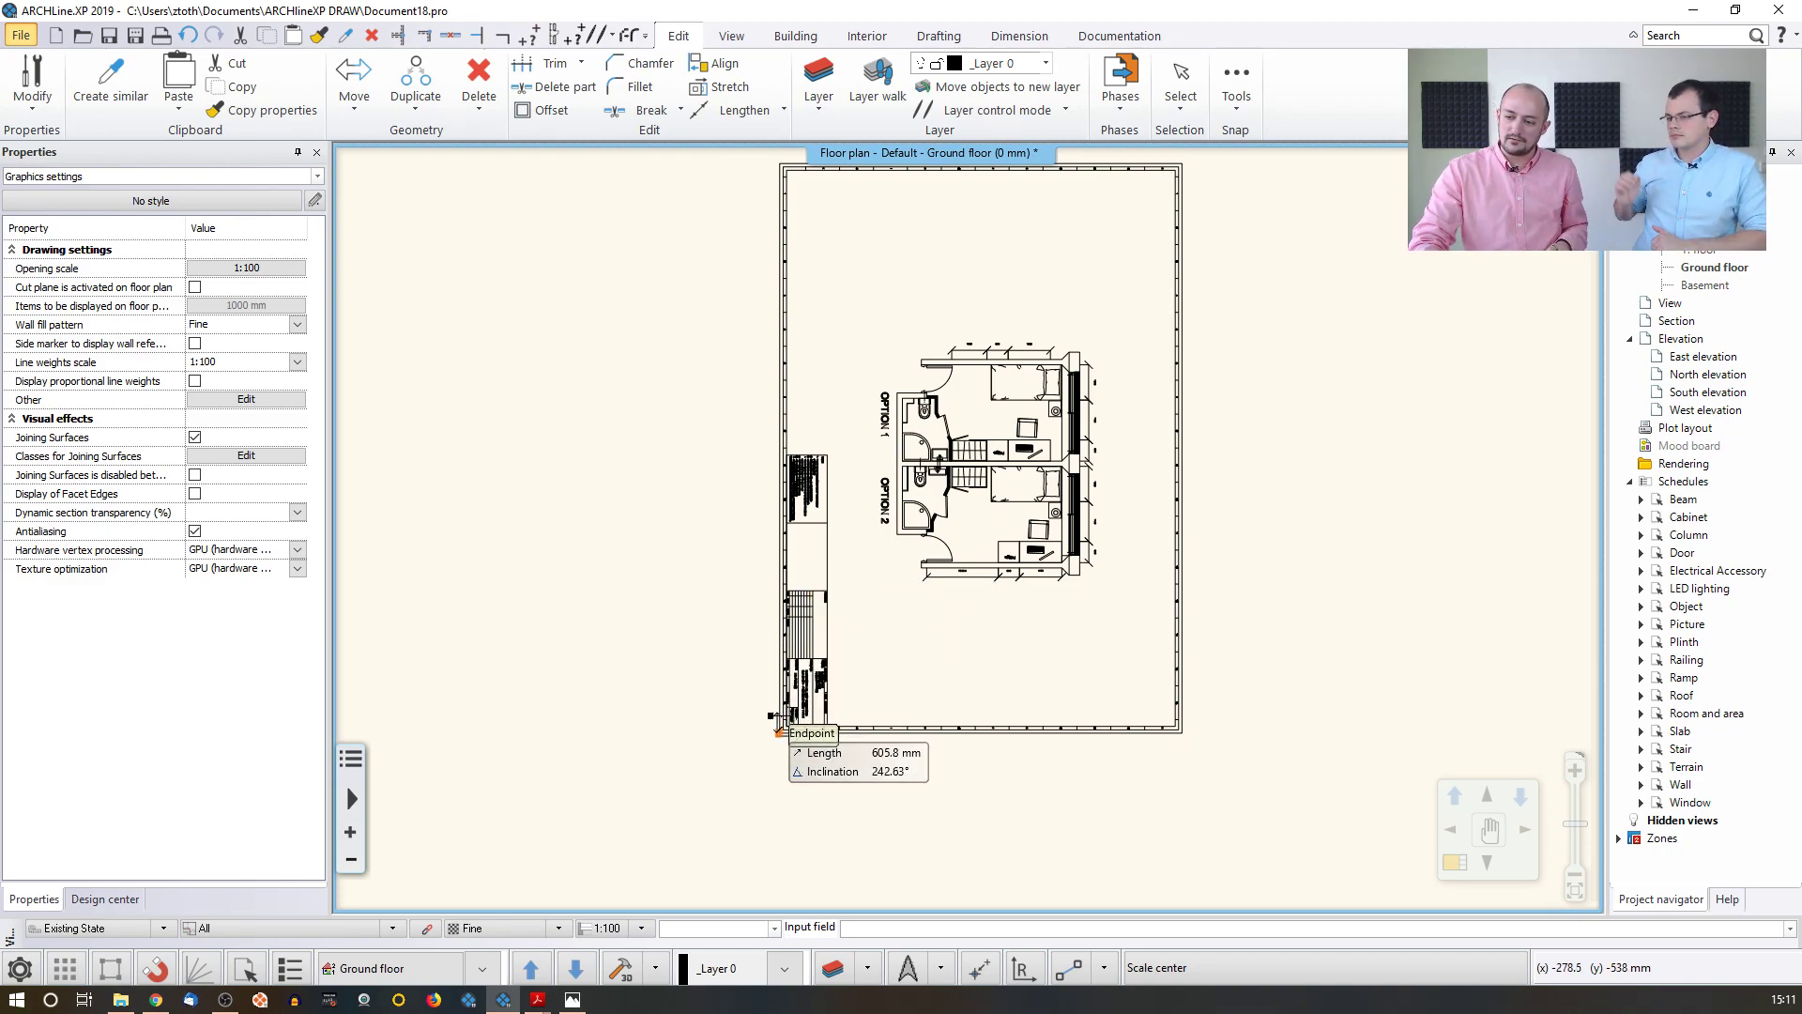
pyautogui.click(779, 732)
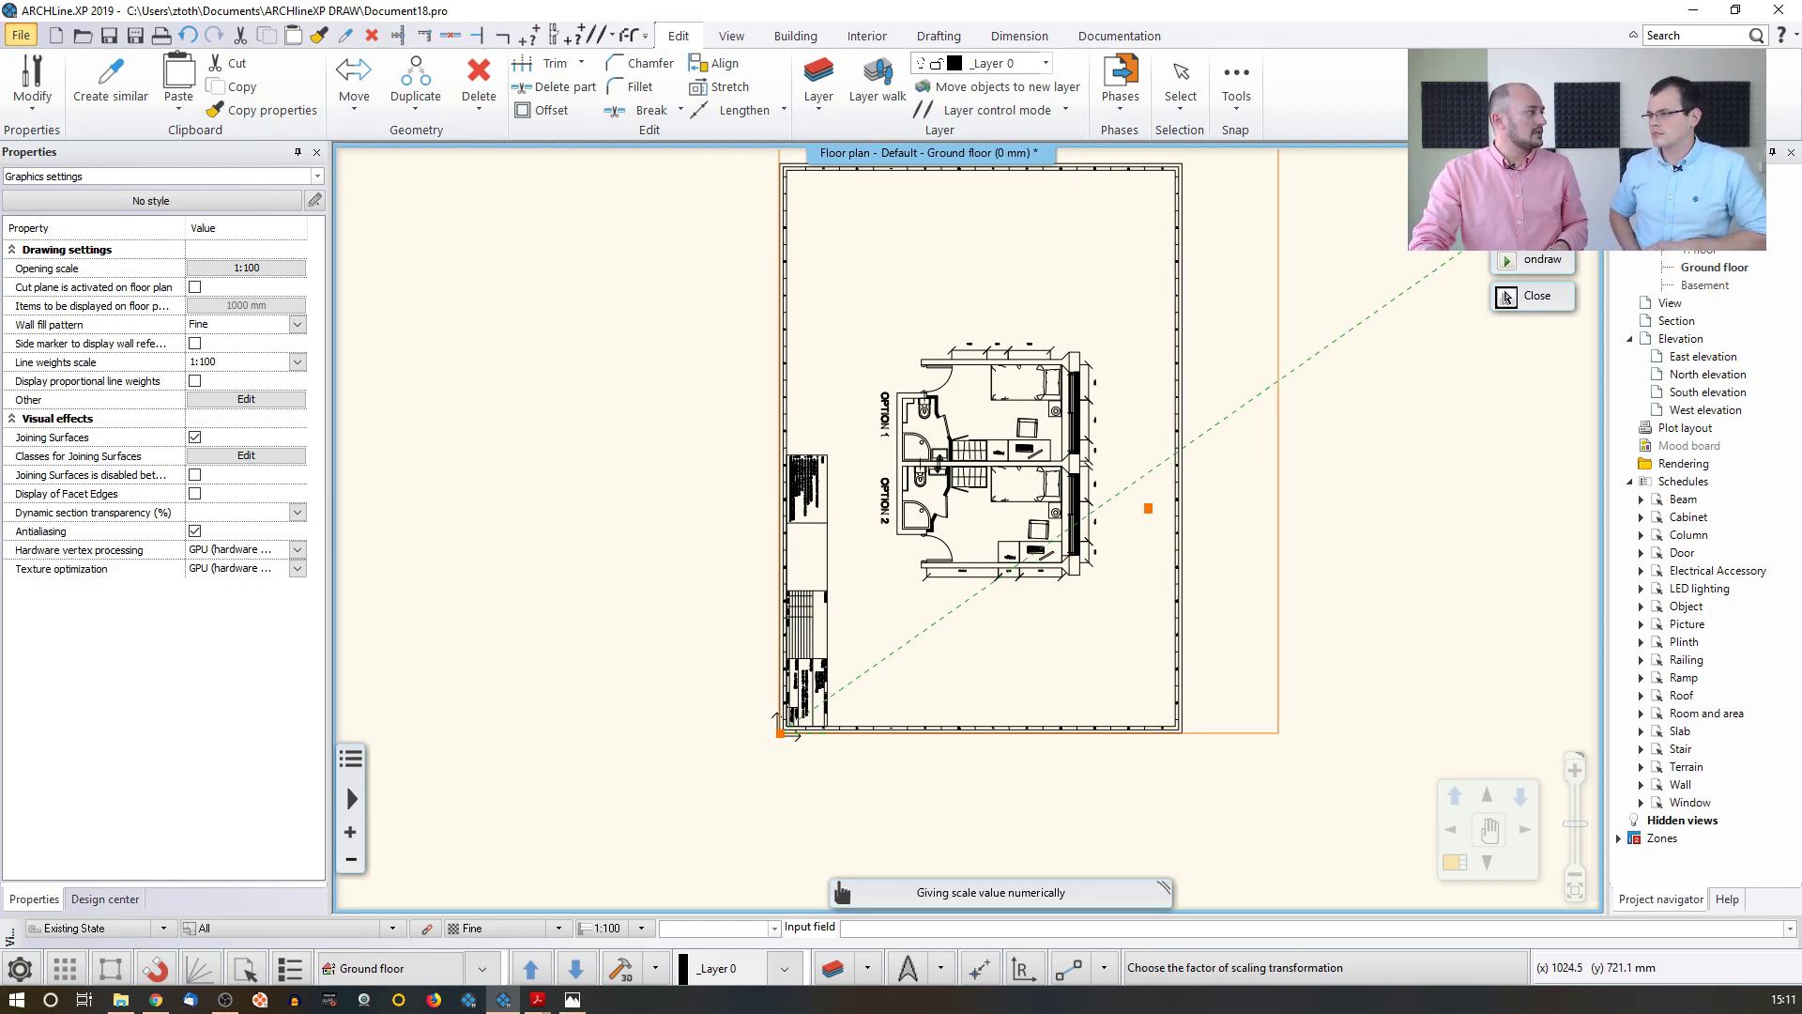
pyautogui.click(1527, 224)
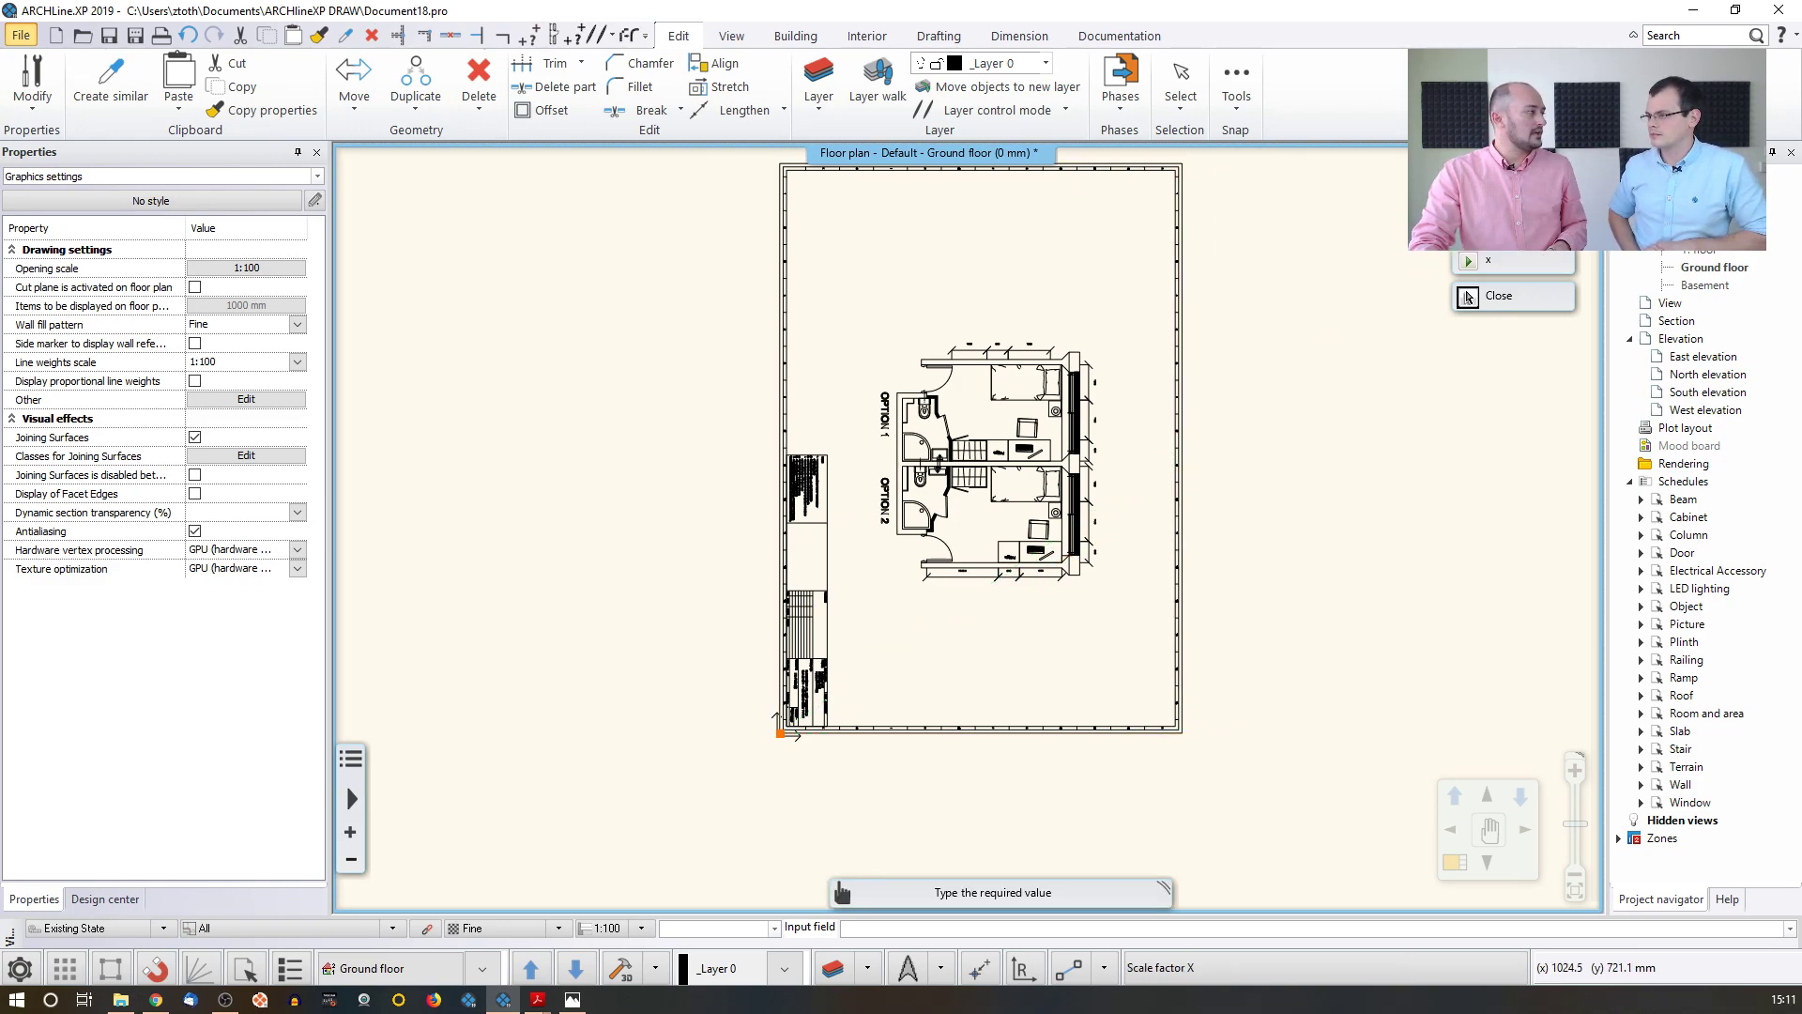
pyautogui.click(1467, 298)
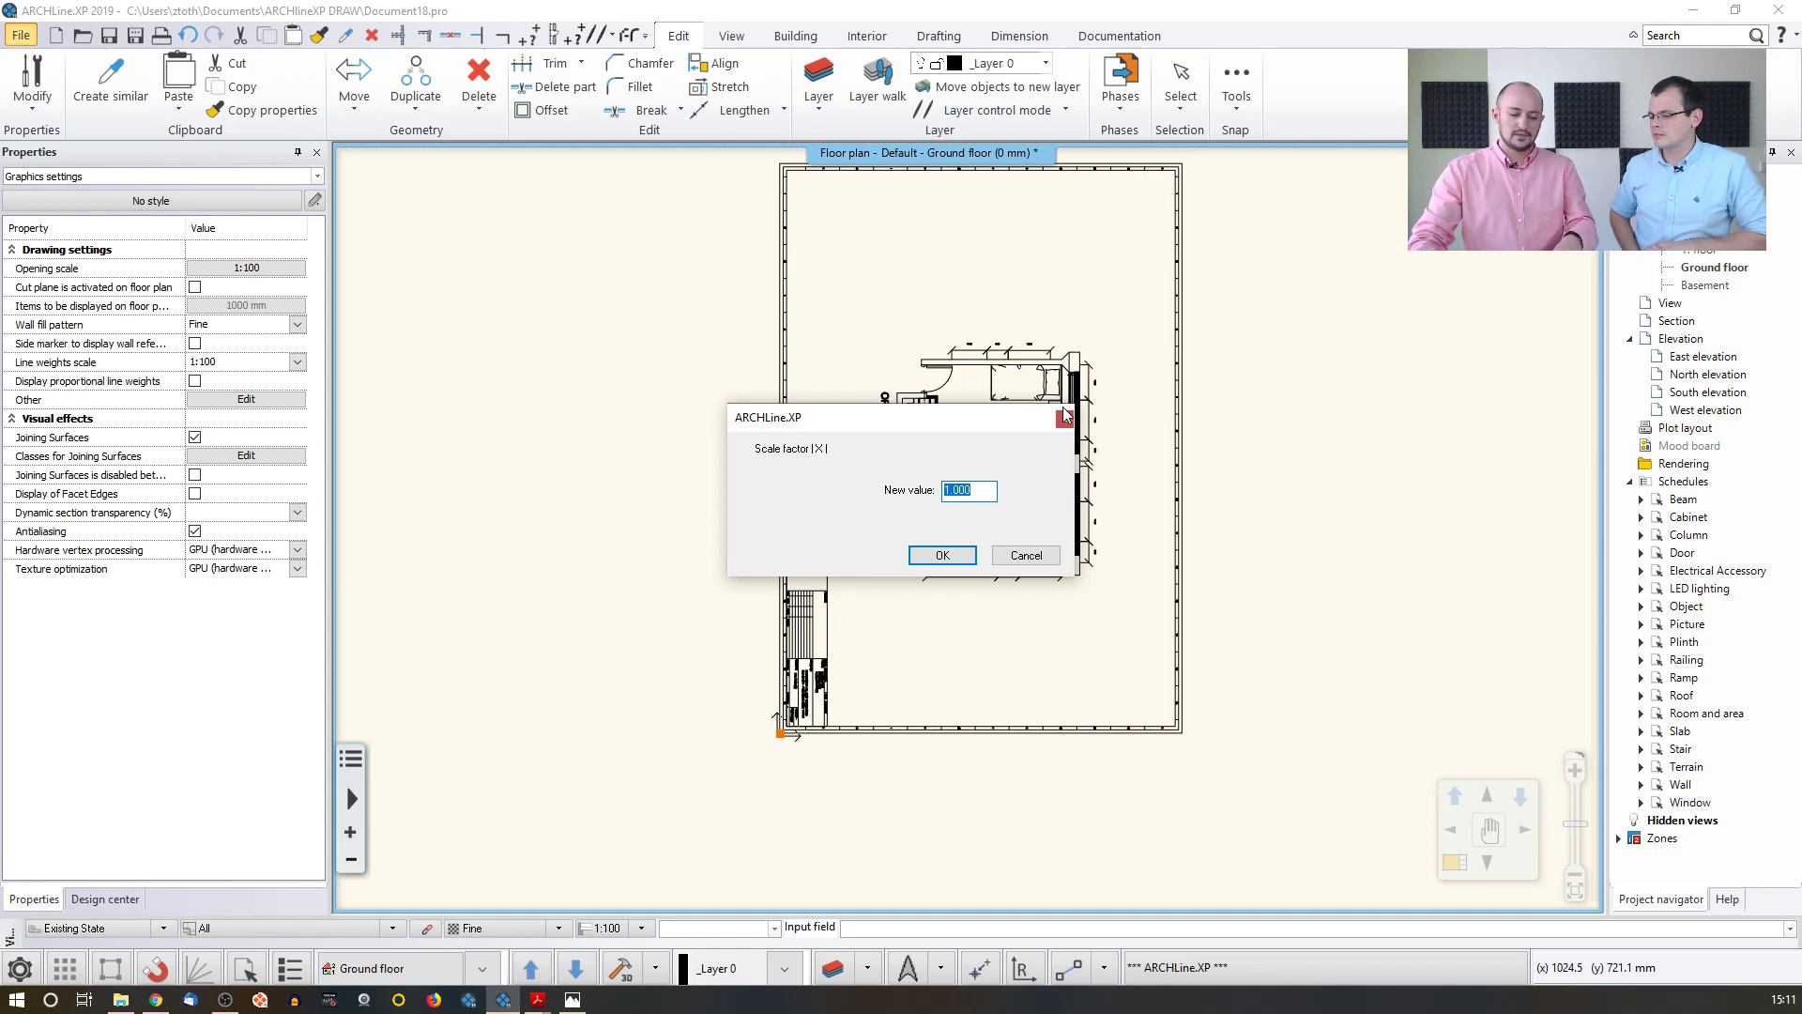
pyautogui.write('50')
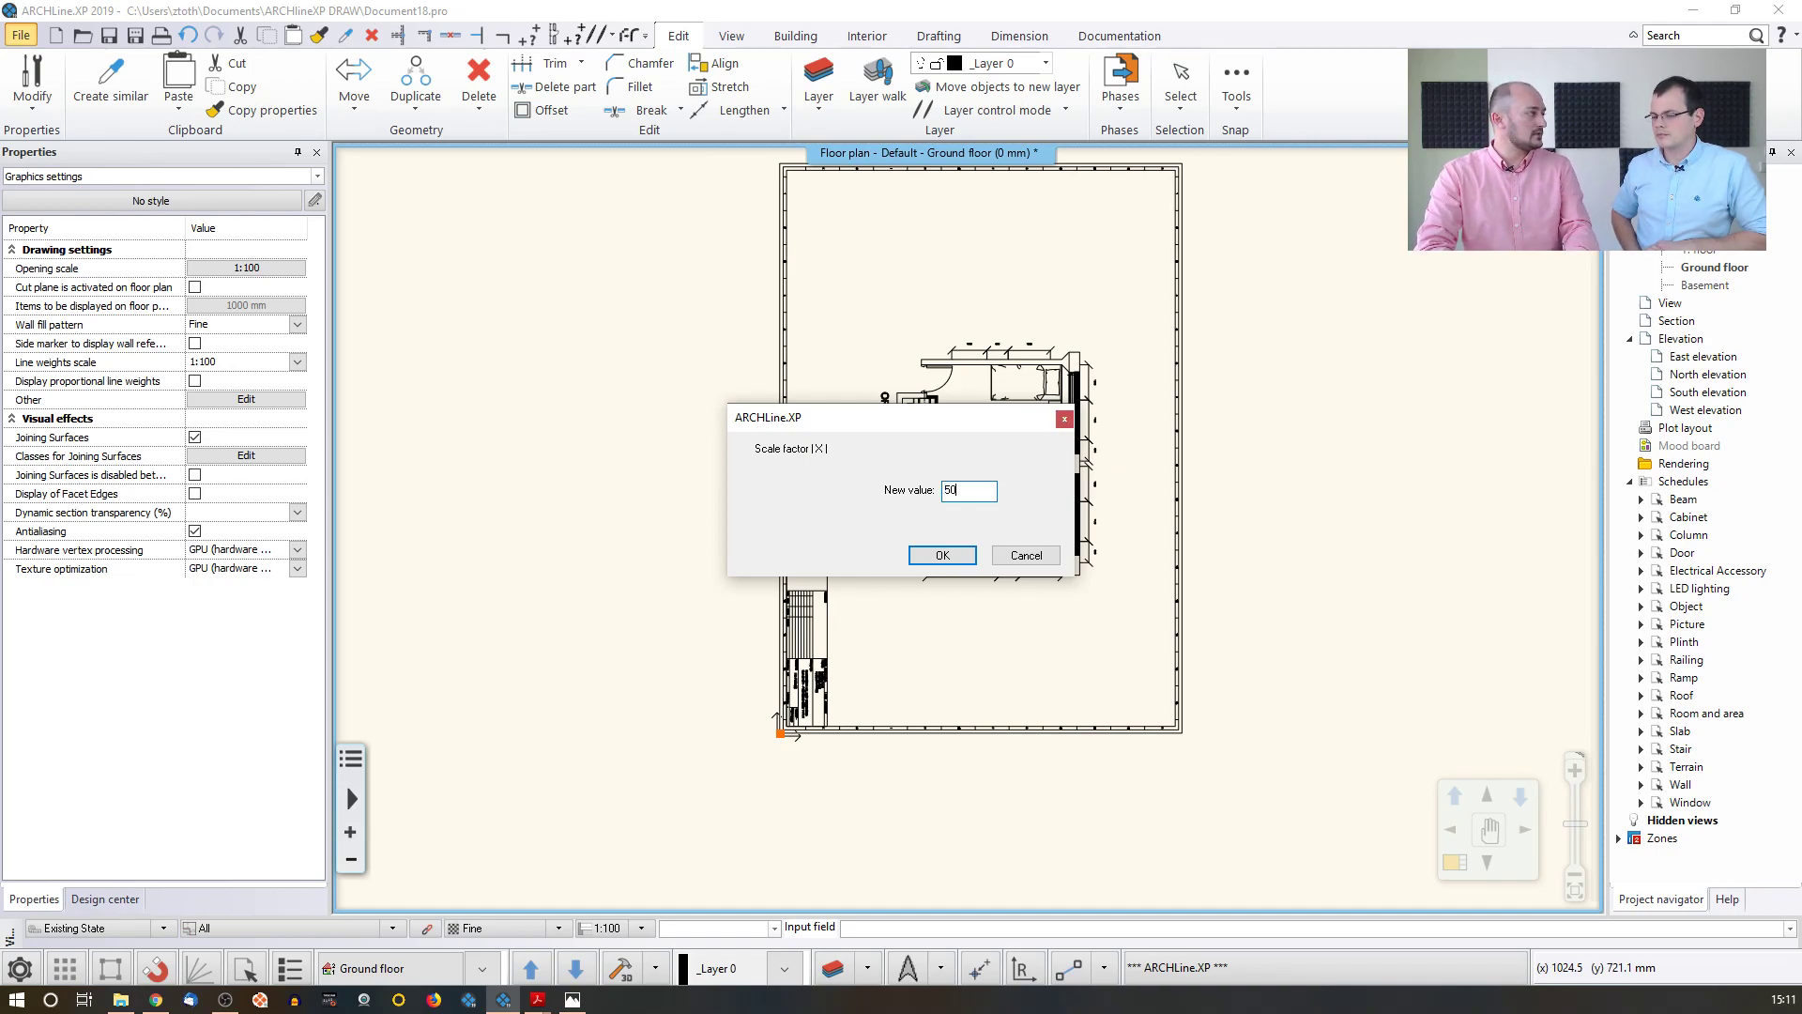
pyautogui.press('Return')
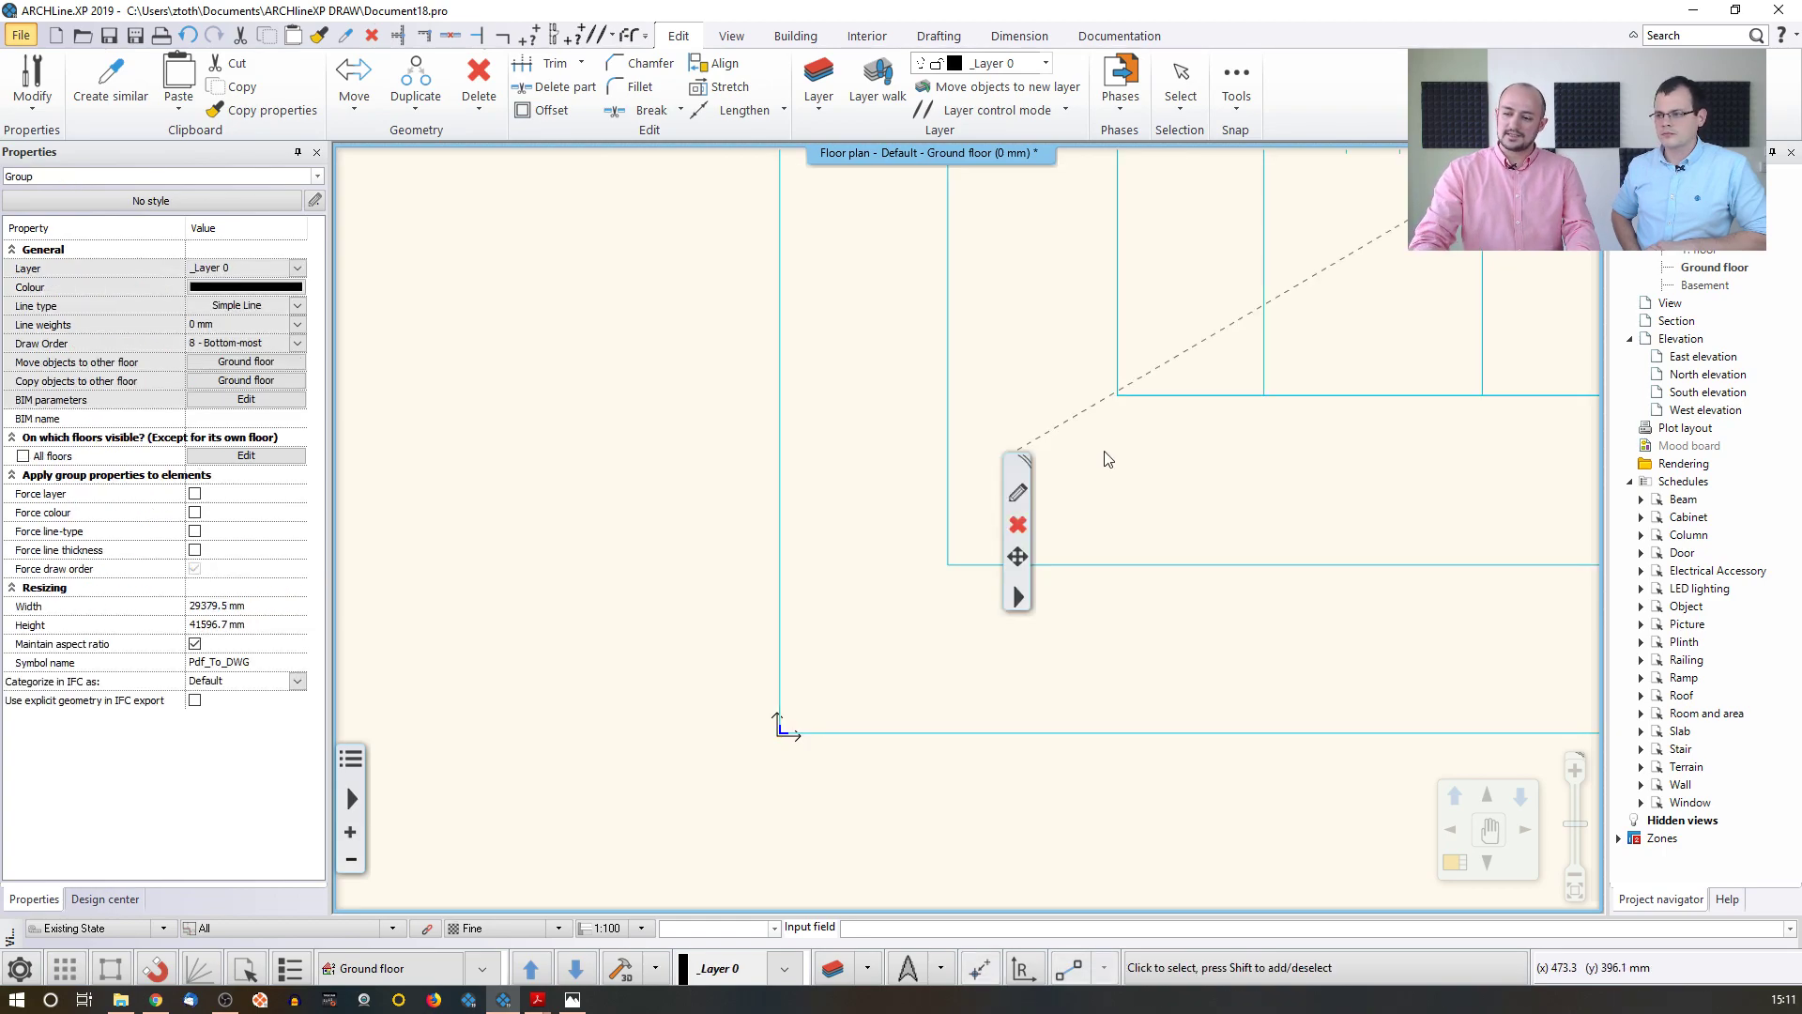
pyautogui.scroll(-5, 1131, 409)
pyautogui.click(802, 327)
pyautogui.click(833, 374)
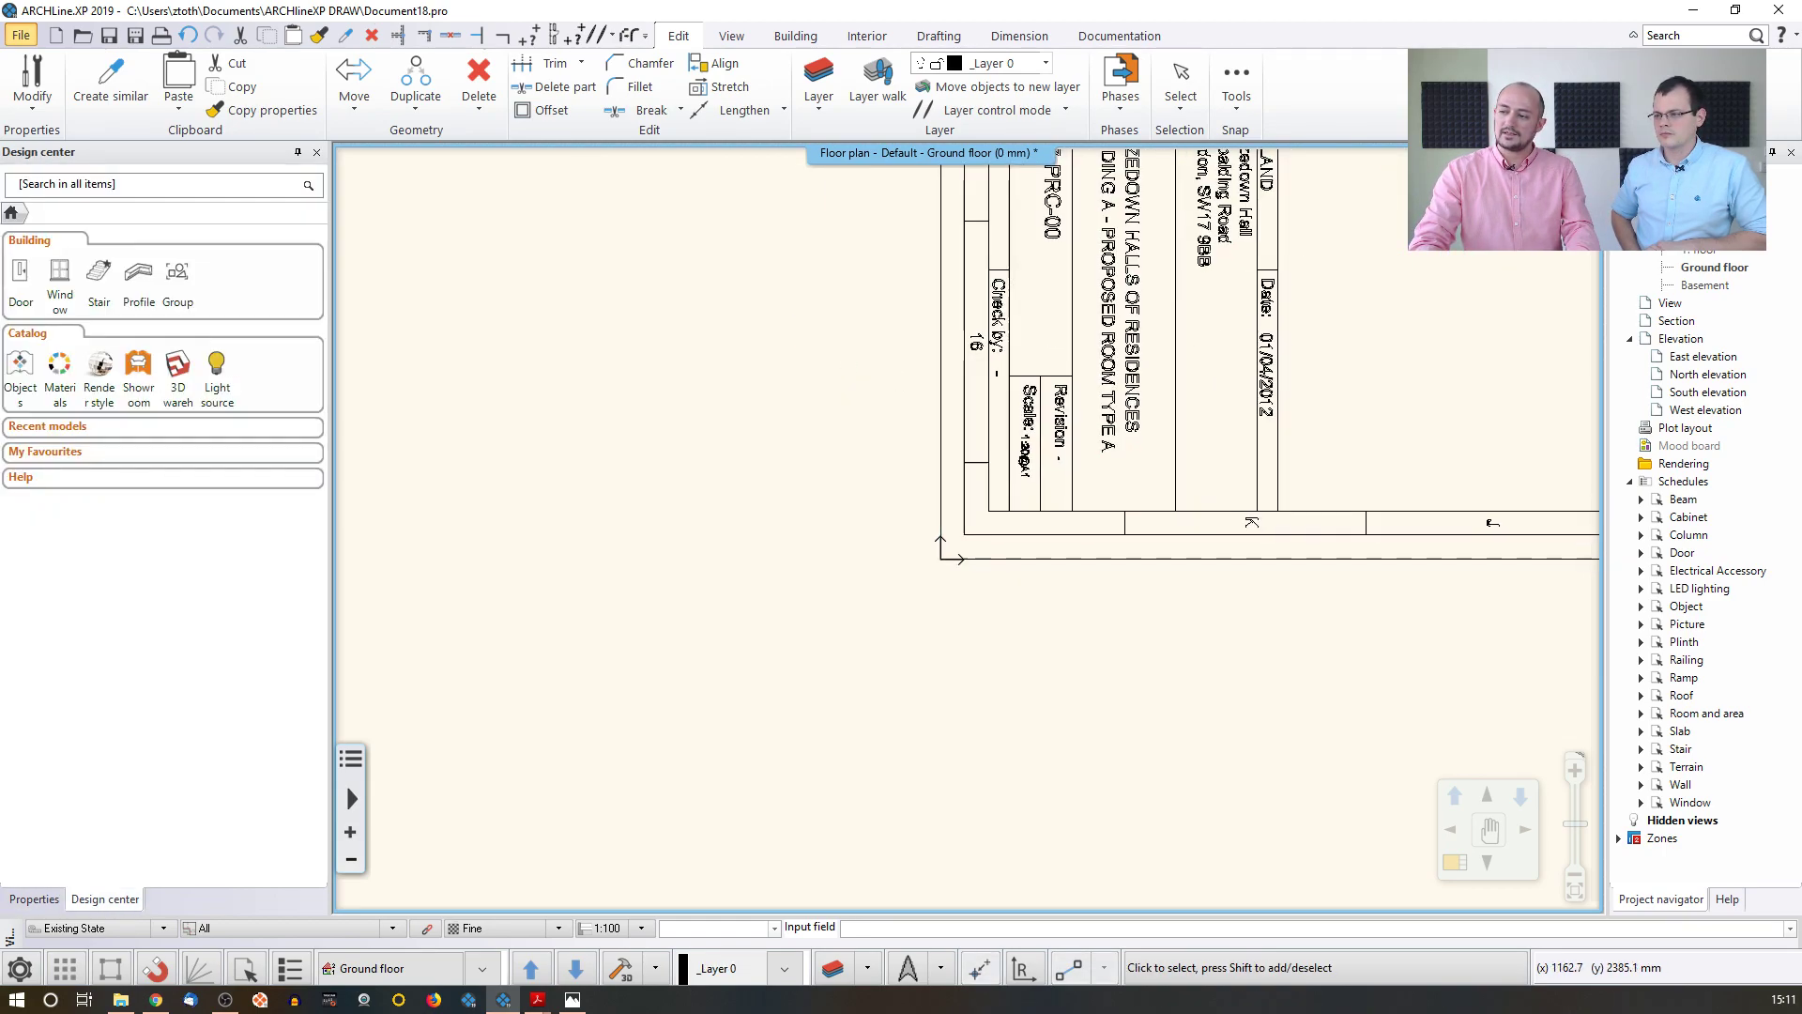
# - Measure the distance between the end ticks of the 1000 dimension above the Option 1 room
pyautogui.moveTo(1309, 267); pyautogui.dragTo(933, 559, button='middle')
pyautogui.scroll(-5, 949, 545)
pyautogui.moveTo(1211, 291); pyautogui.dragTo(993, 666, button='middle')
pyautogui.moveTo(1084, 338); pyautogui.dragTo(1057, 584, button='middle')
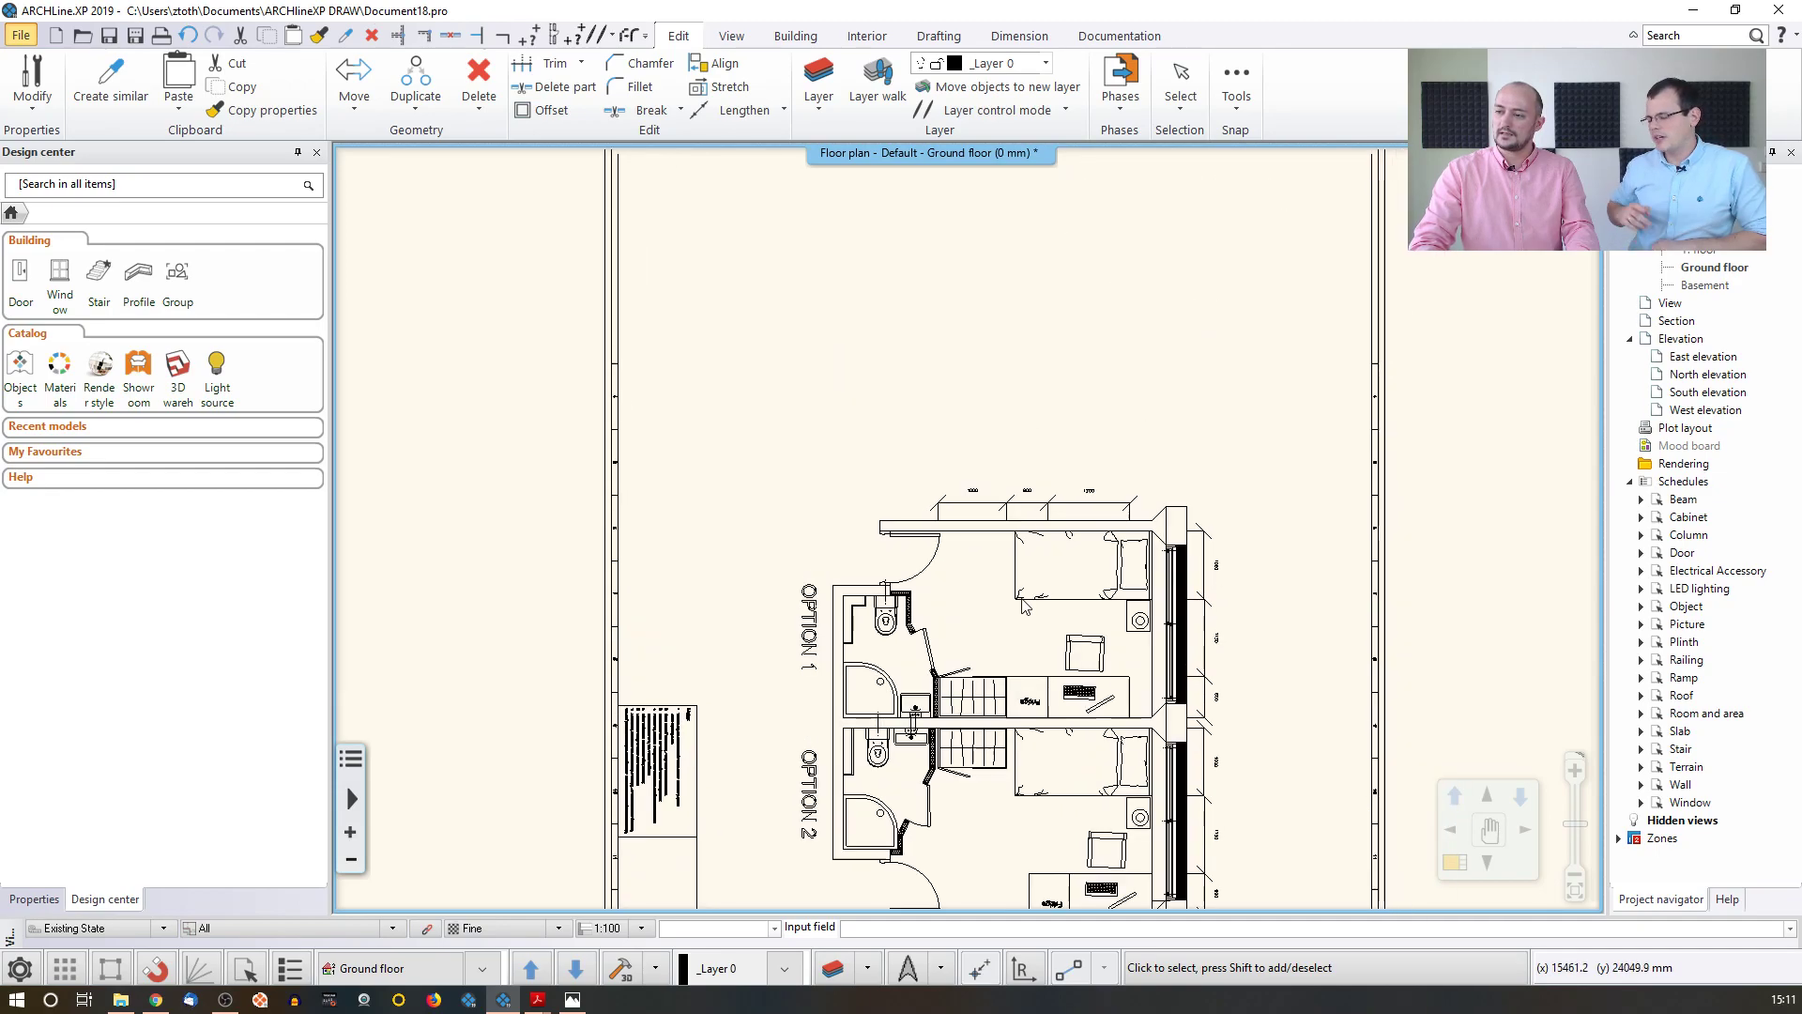
pyautogui.scroll(5, 1037, 554)
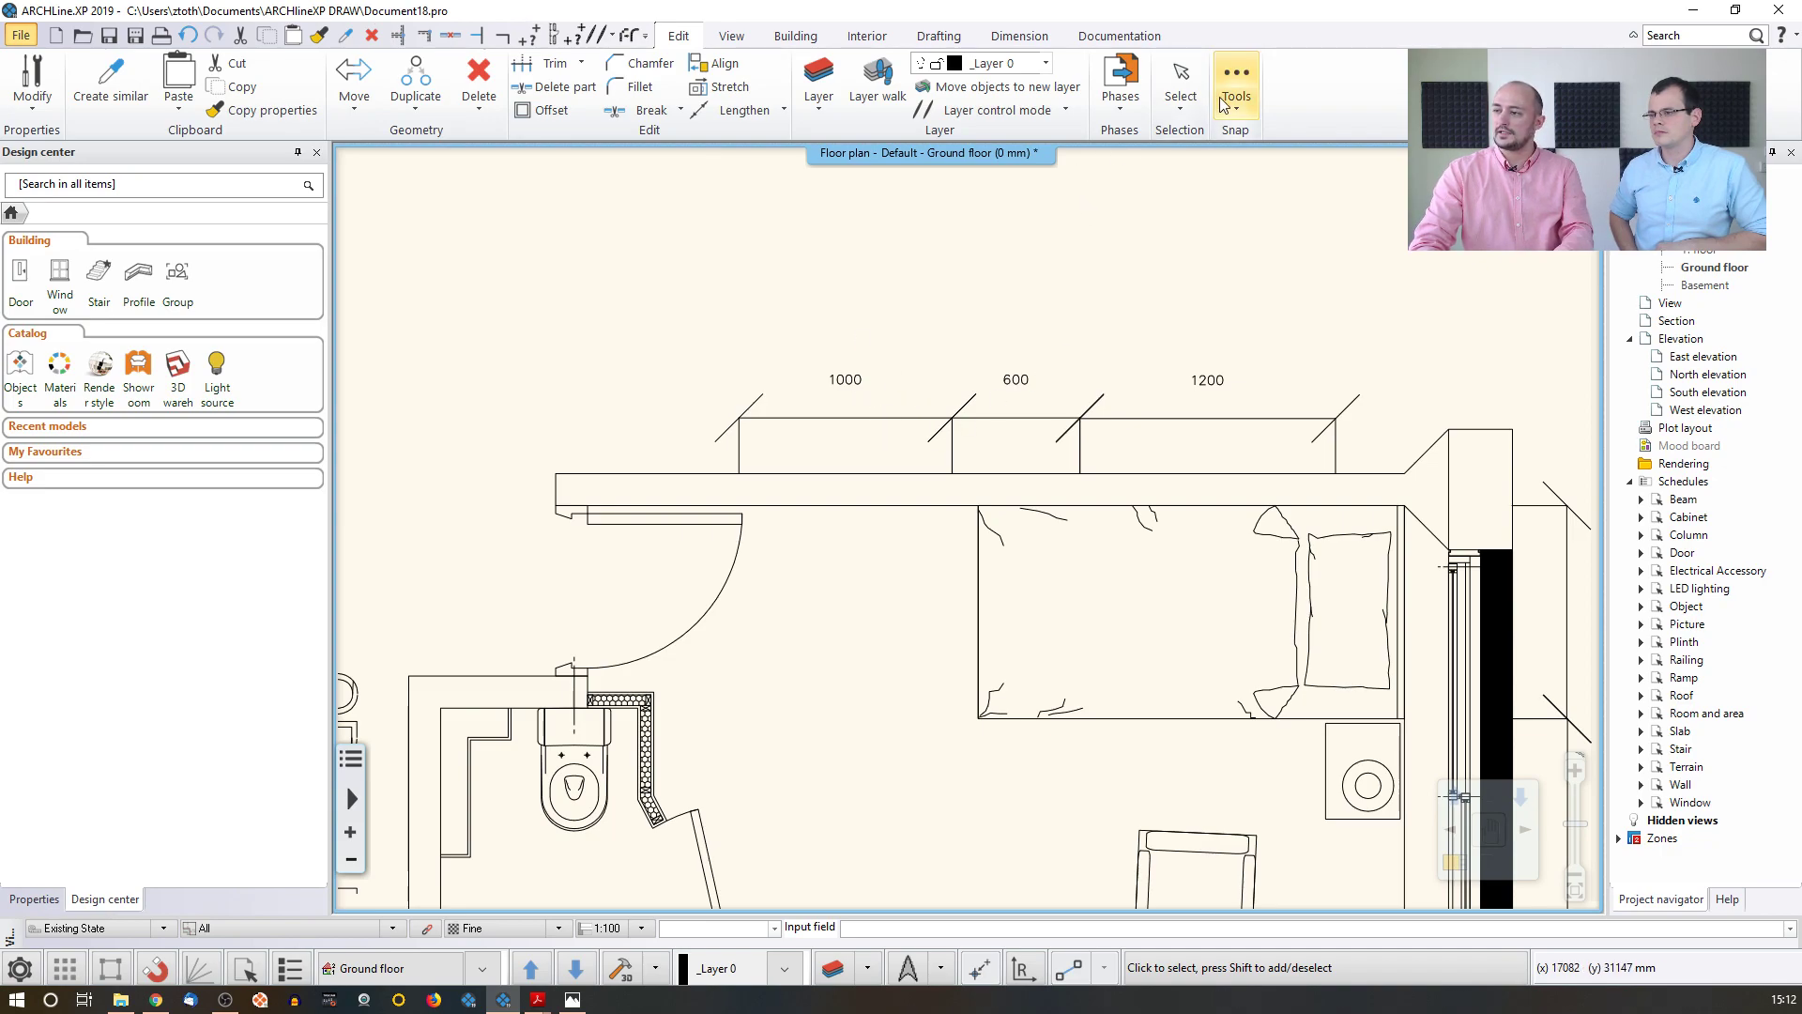
pyautogui.click(1019, 35)
pyautogui.click(1042, 113)
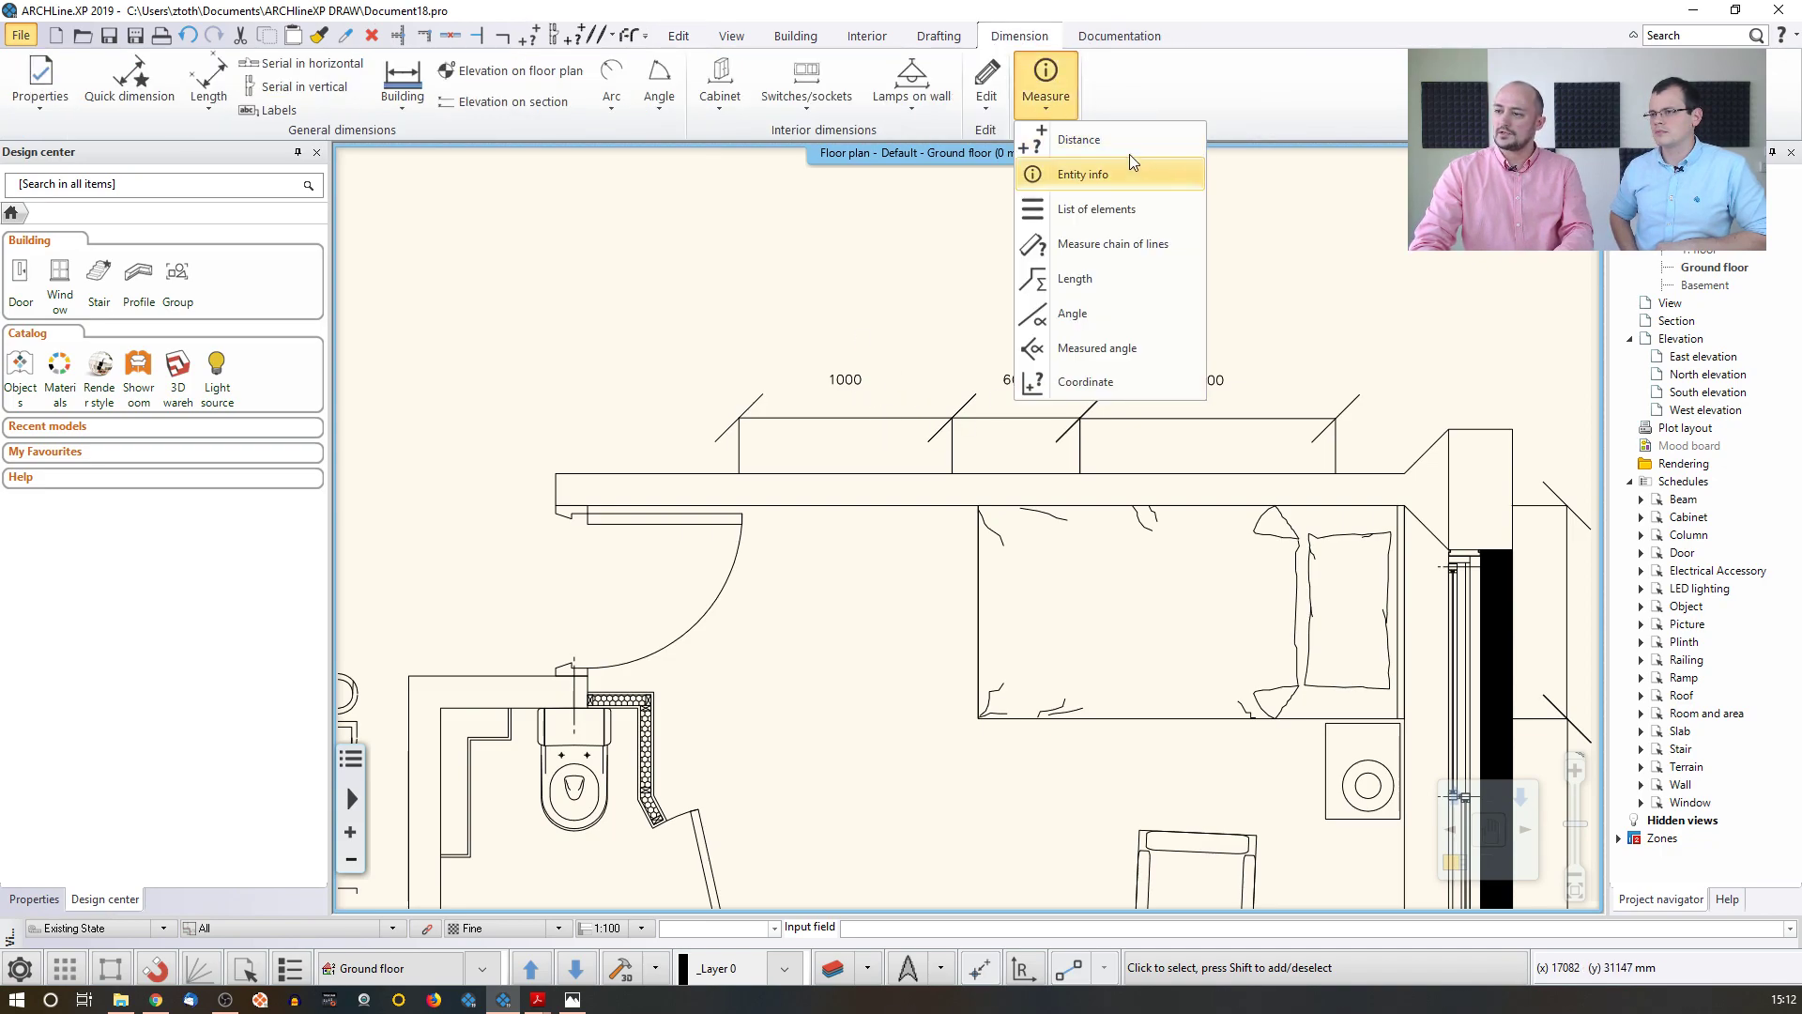
pyautogui.click(1131, 162)
pyautogui.click(742, 417)
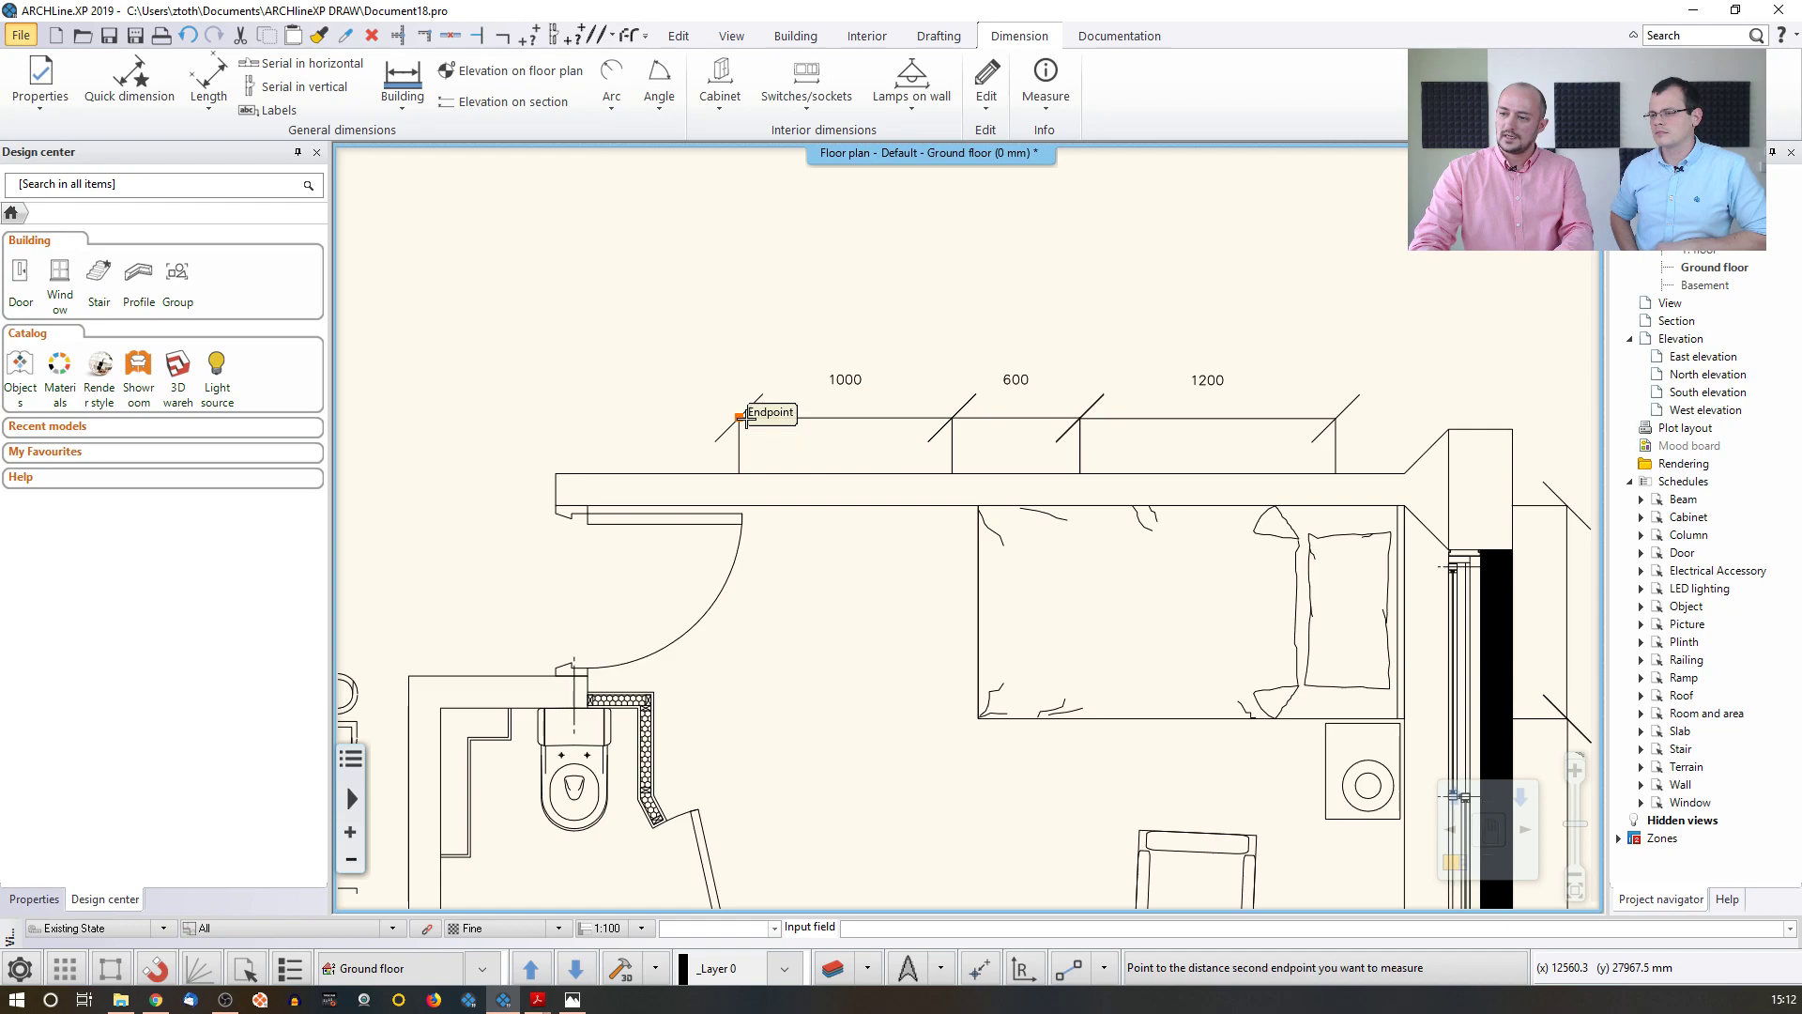
pyautogui.click(950, 417)
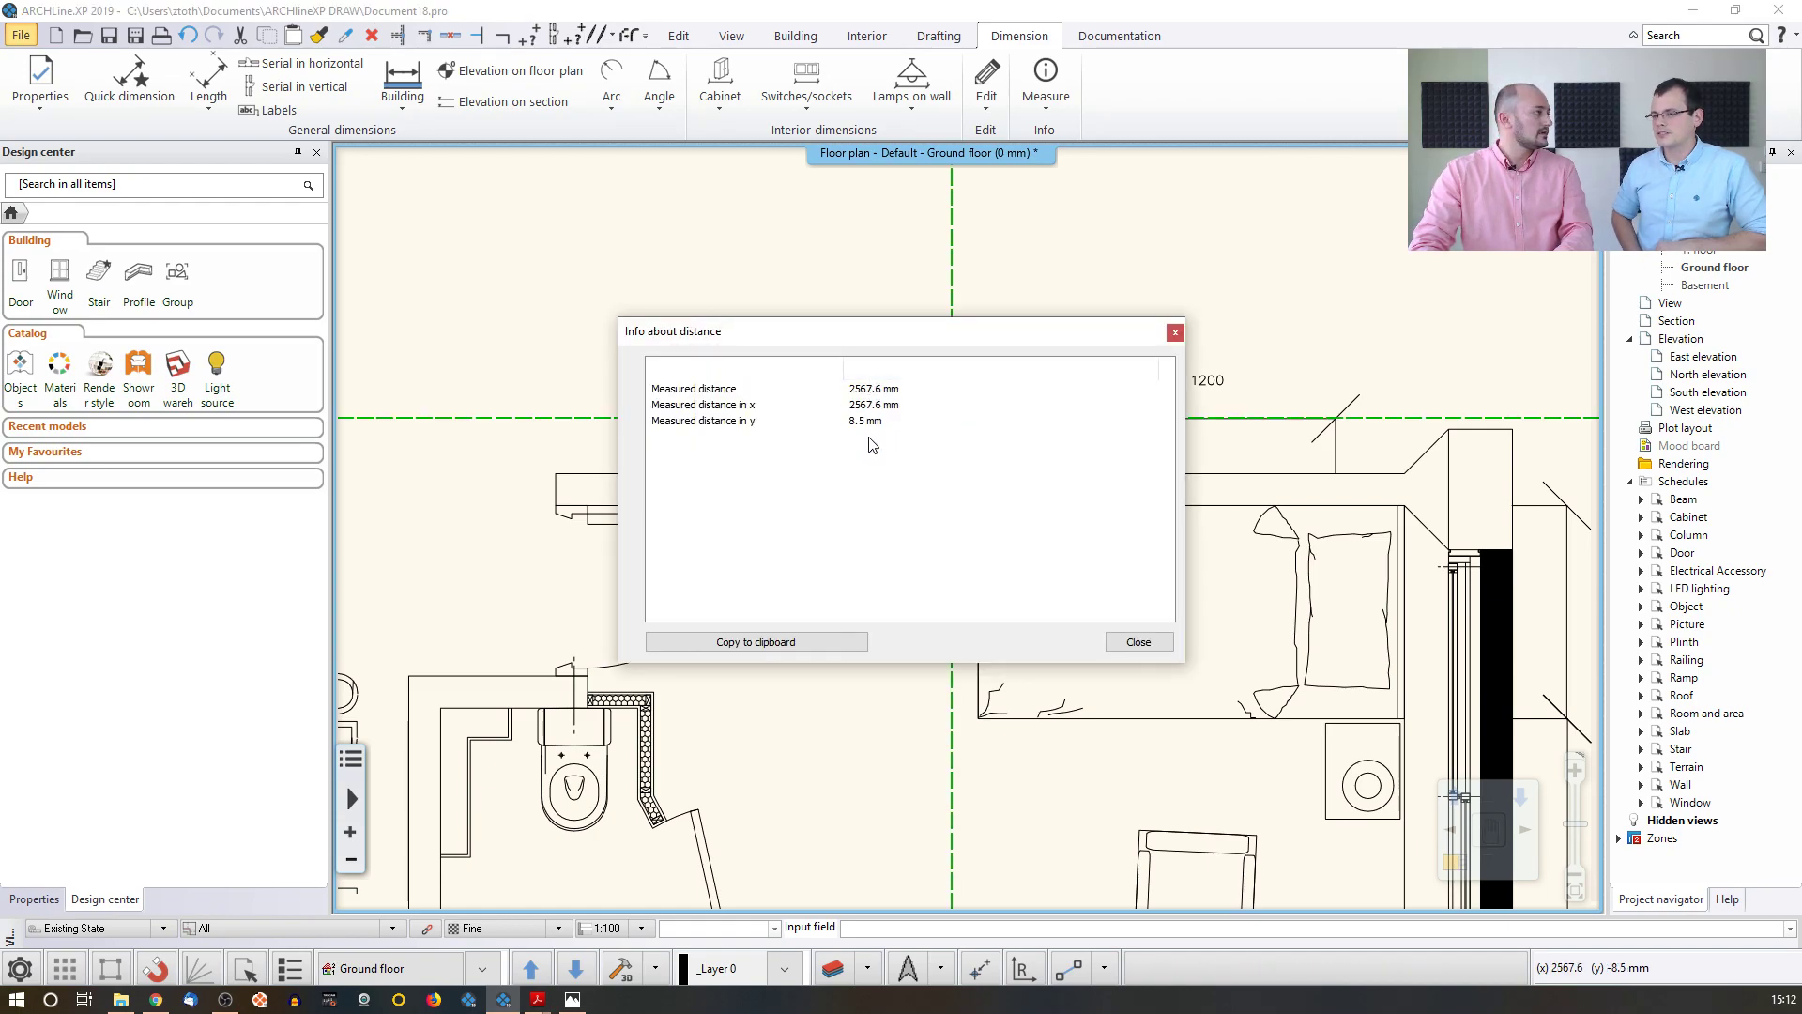
pyautogui.click(1139, 641)
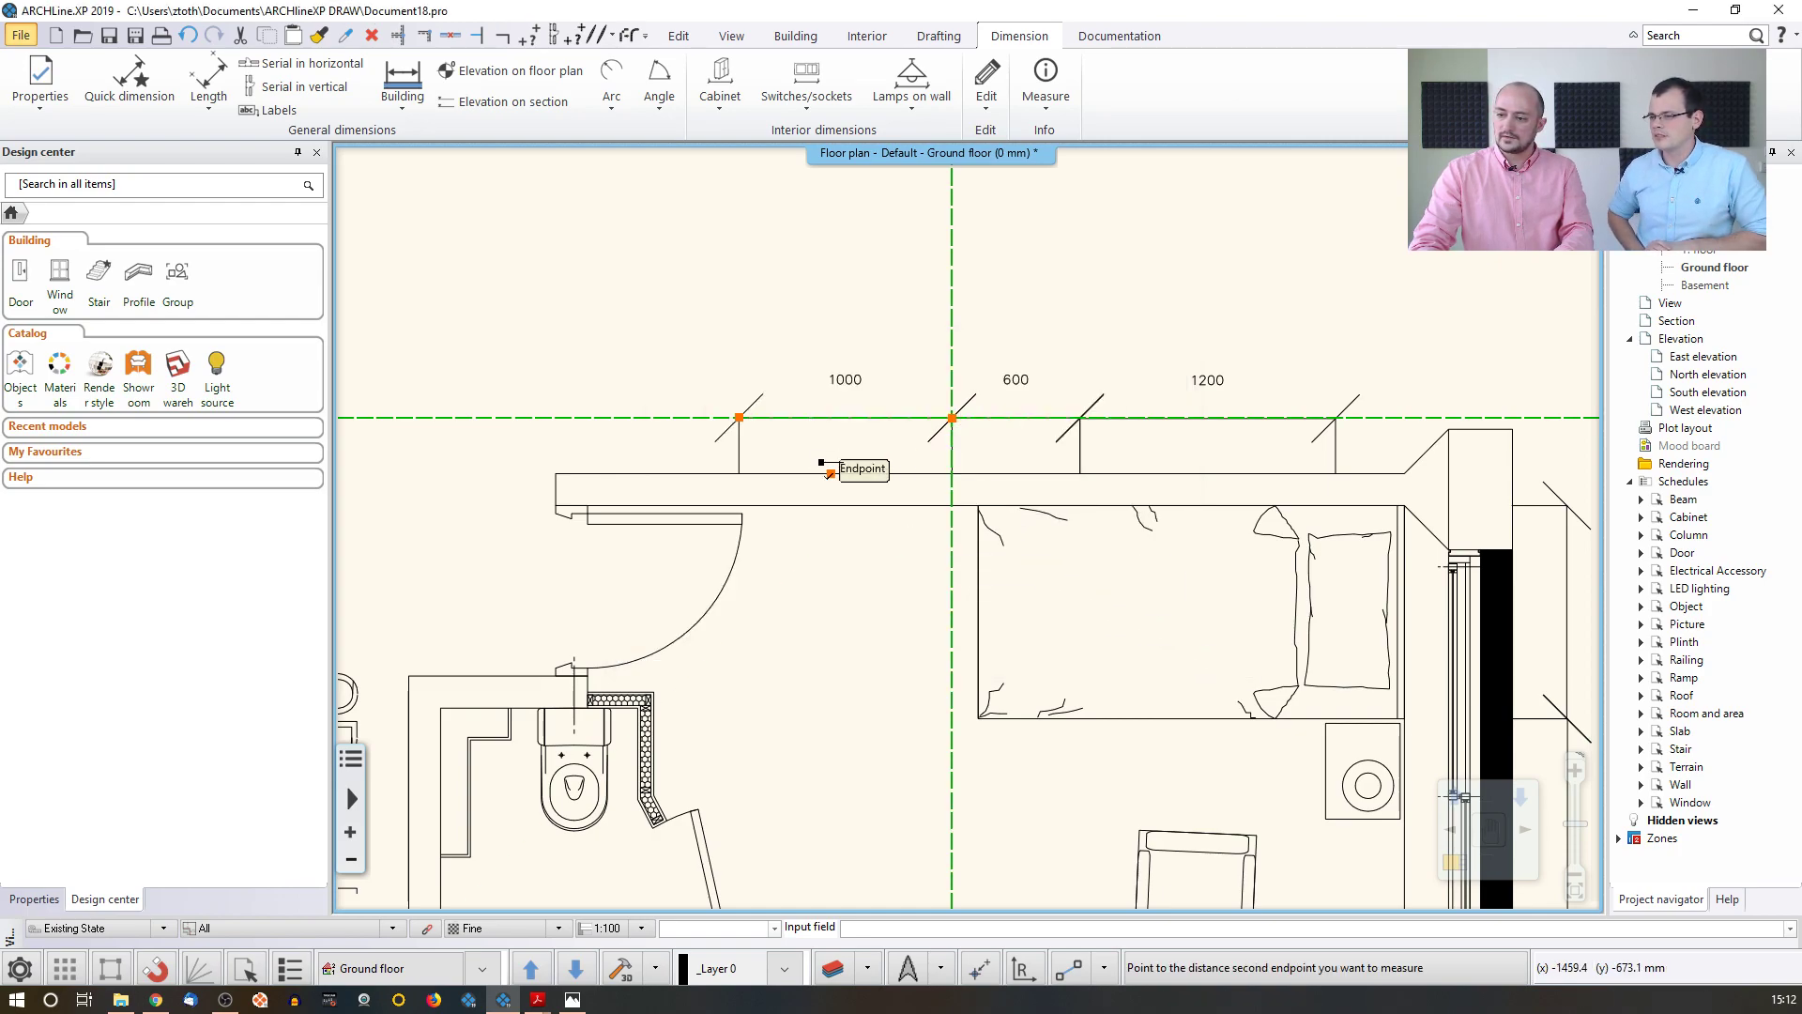
# - Measure the scaled Option 1 room's upper wall thickness and finish measuring
pyautogui.click(831, 473)
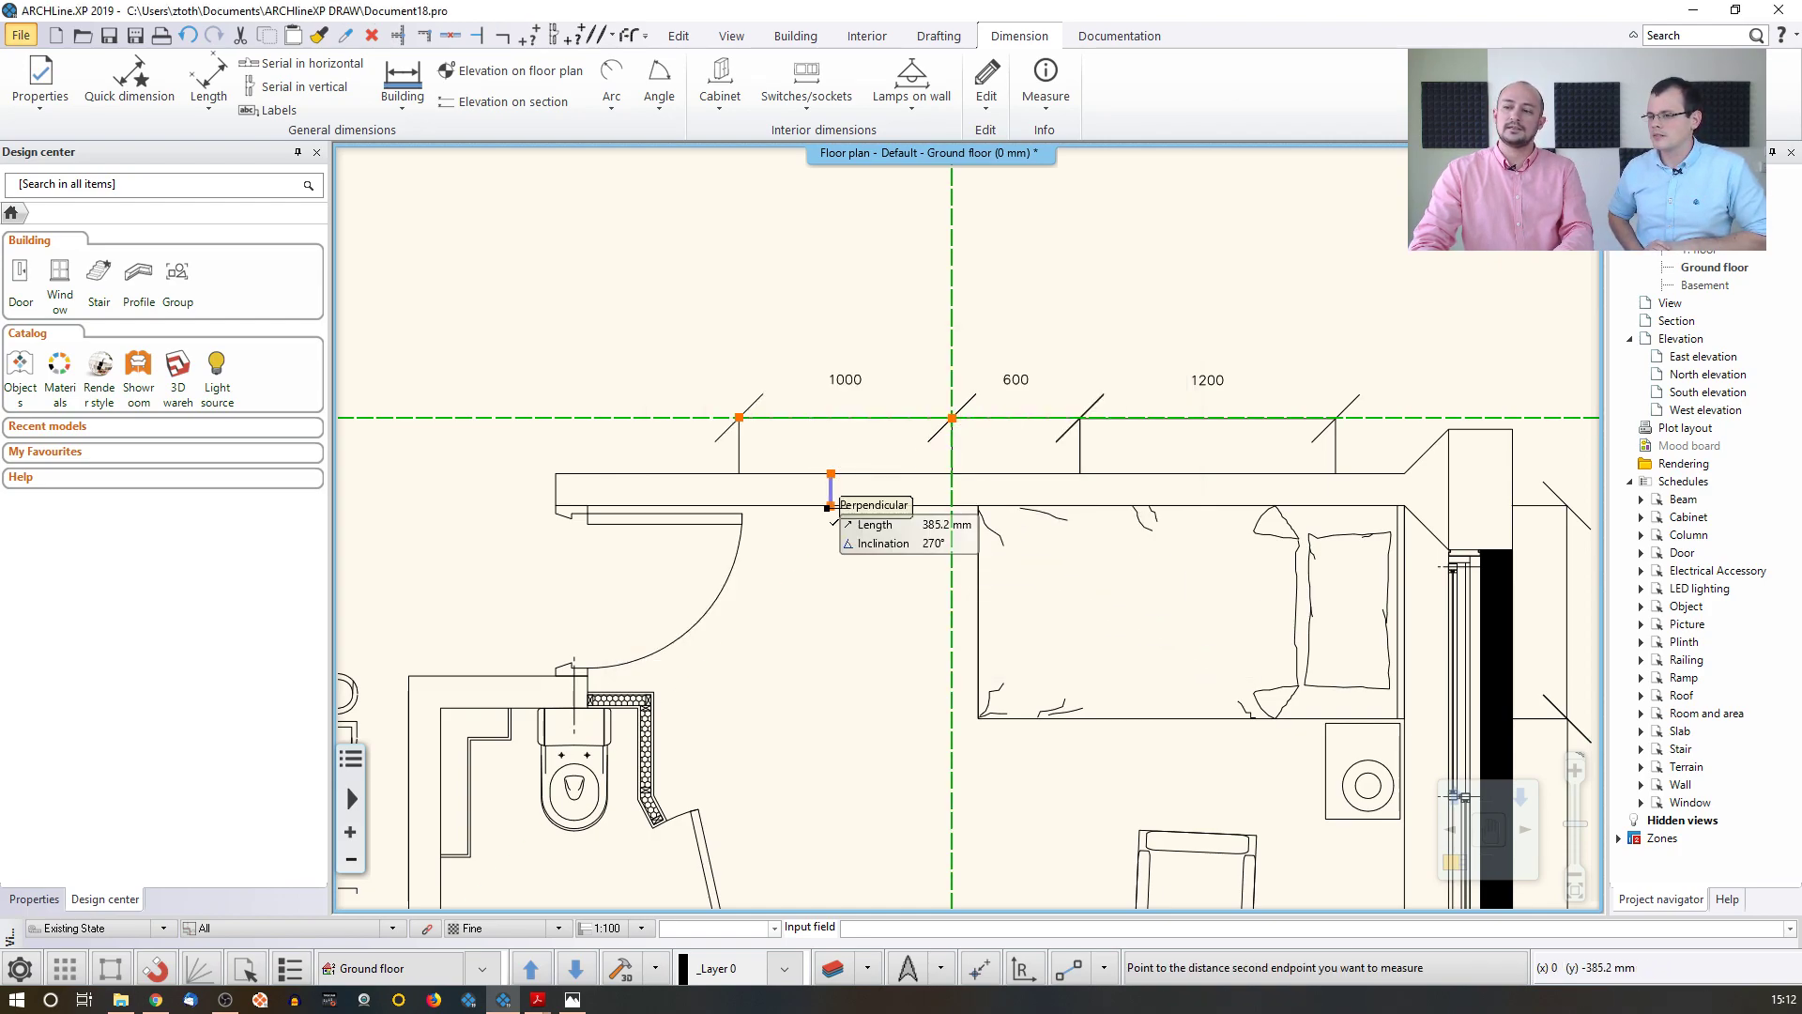
pyautogui.click(830, 507)
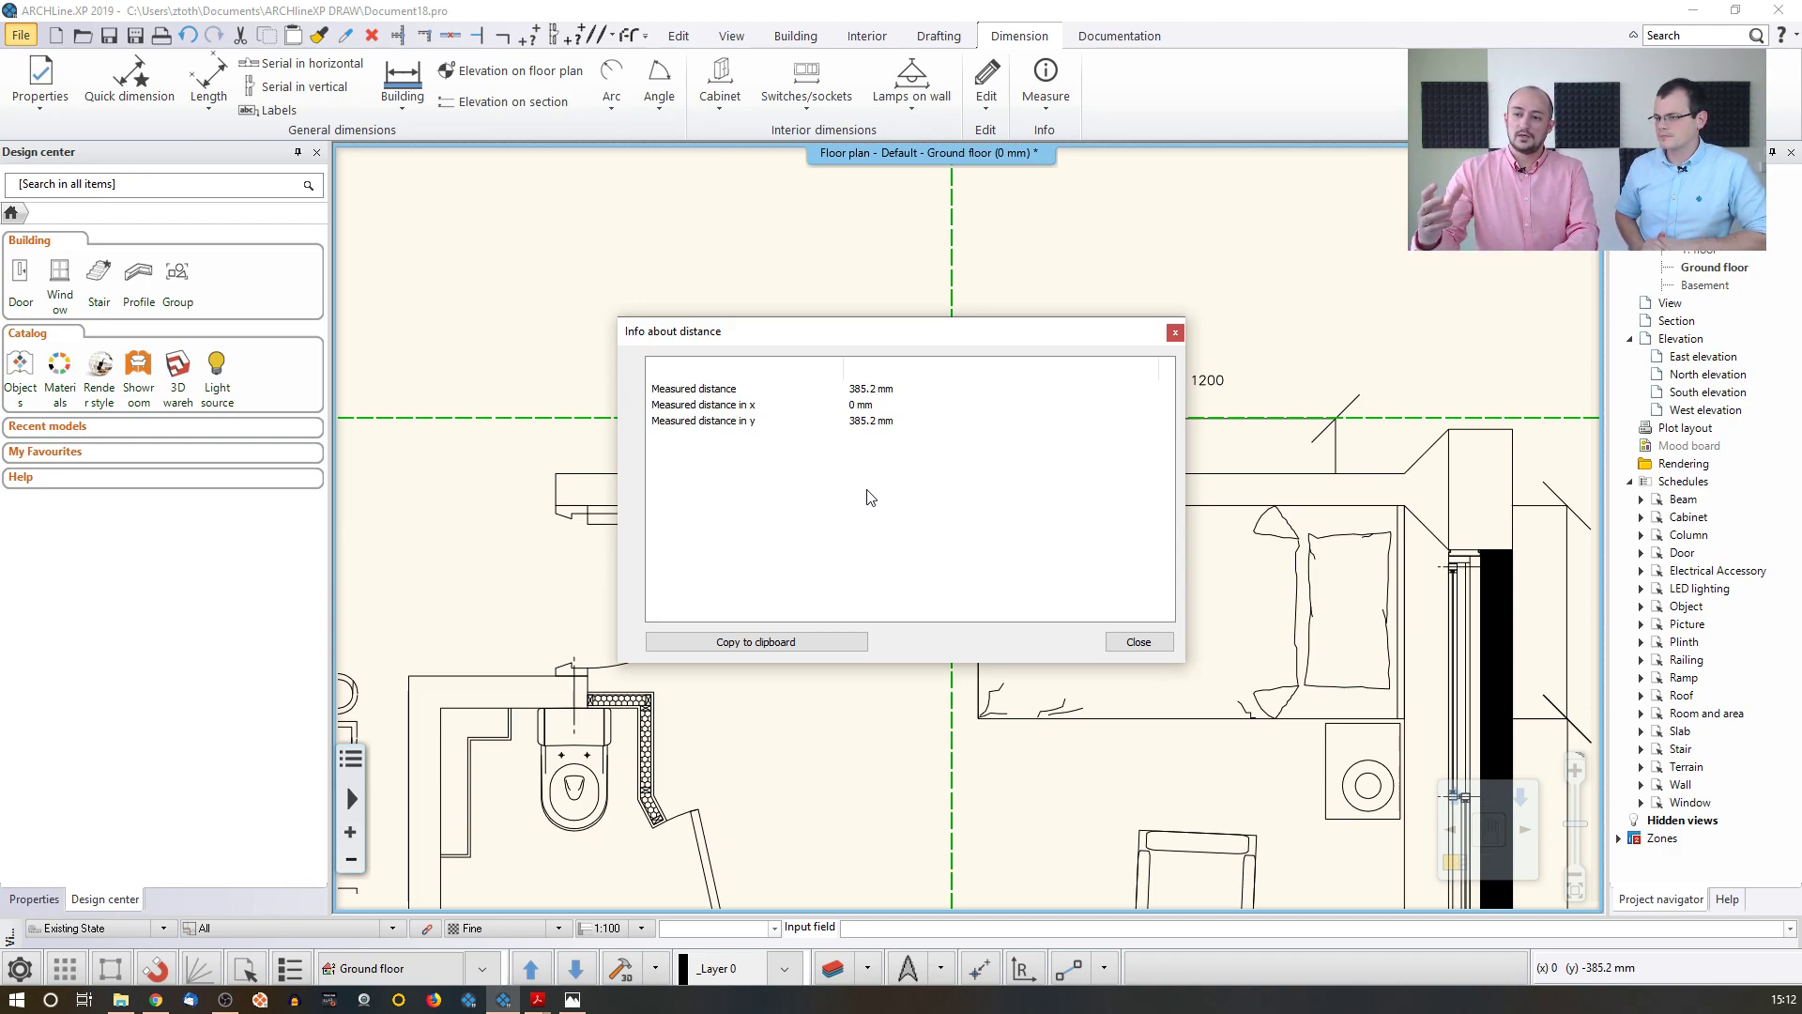
pyautogui.click(1136, 643)
pyautogui.press('Escape')
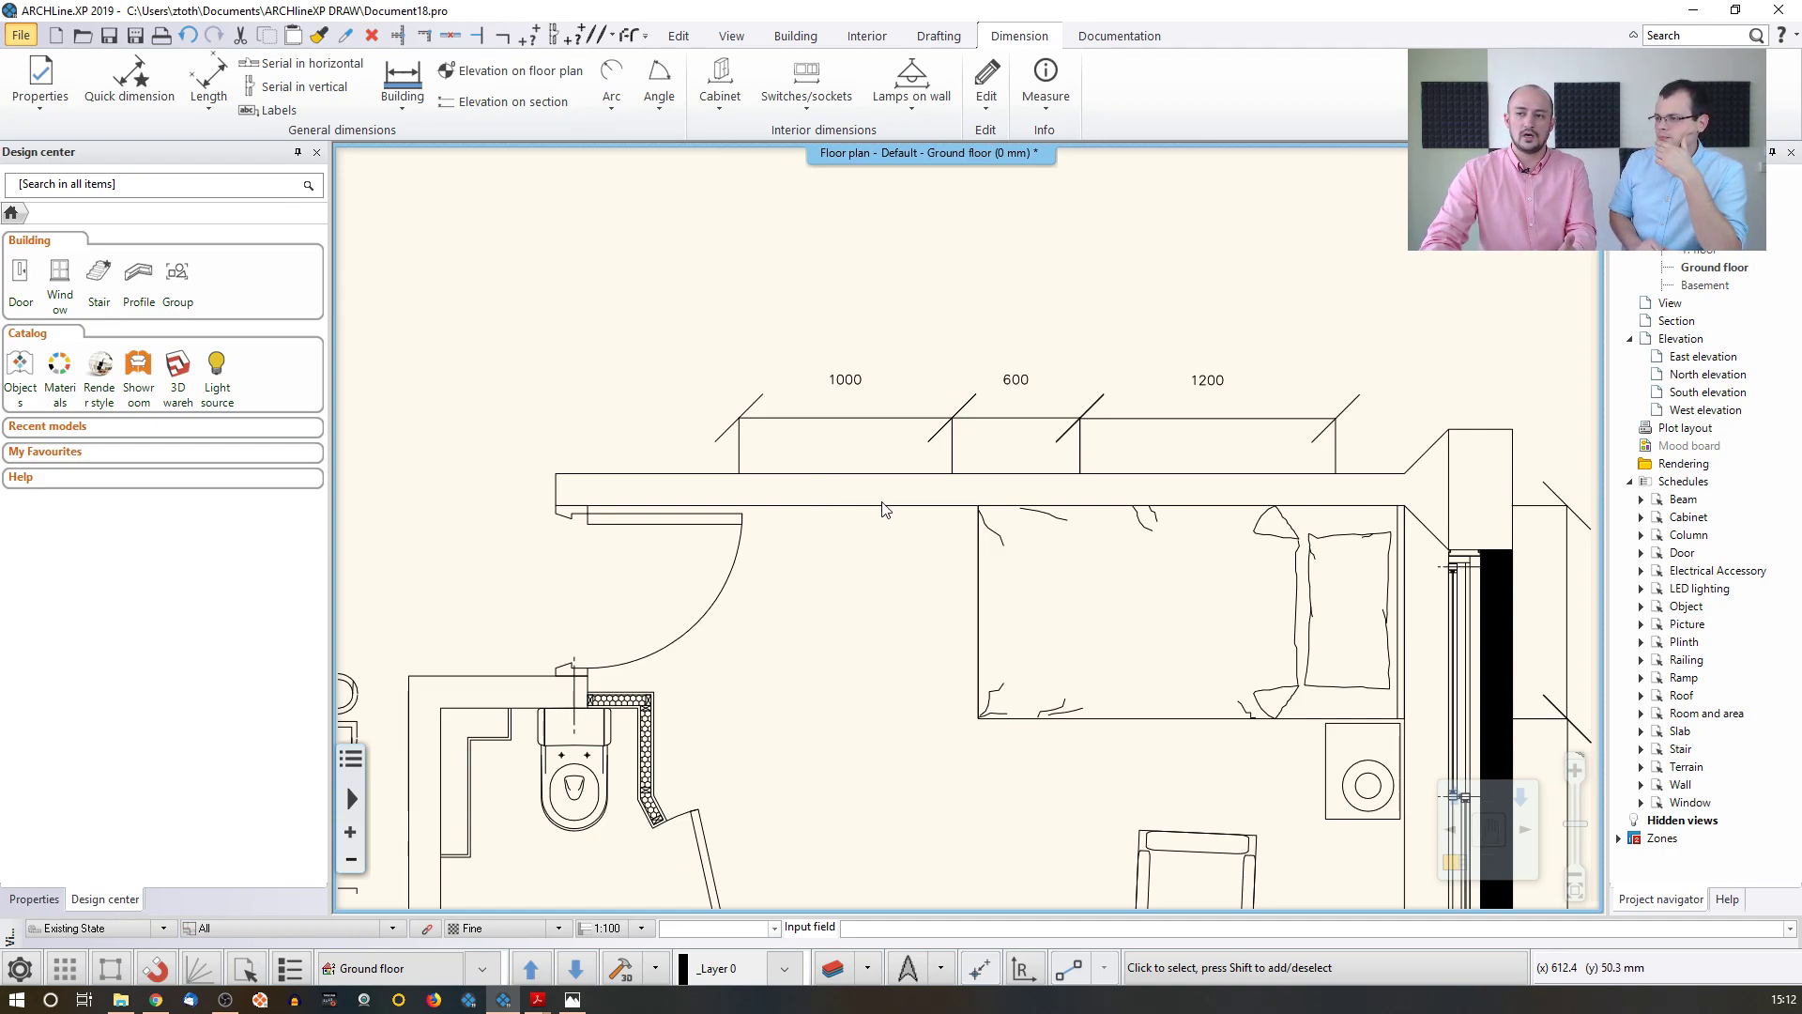
# - Trace a 3D wall over the Option 1 room's upper wall lines with the Walls on DWG drawing tool and finish
pyautogui.click(740, 40)
pyautogui.click(795, 37)
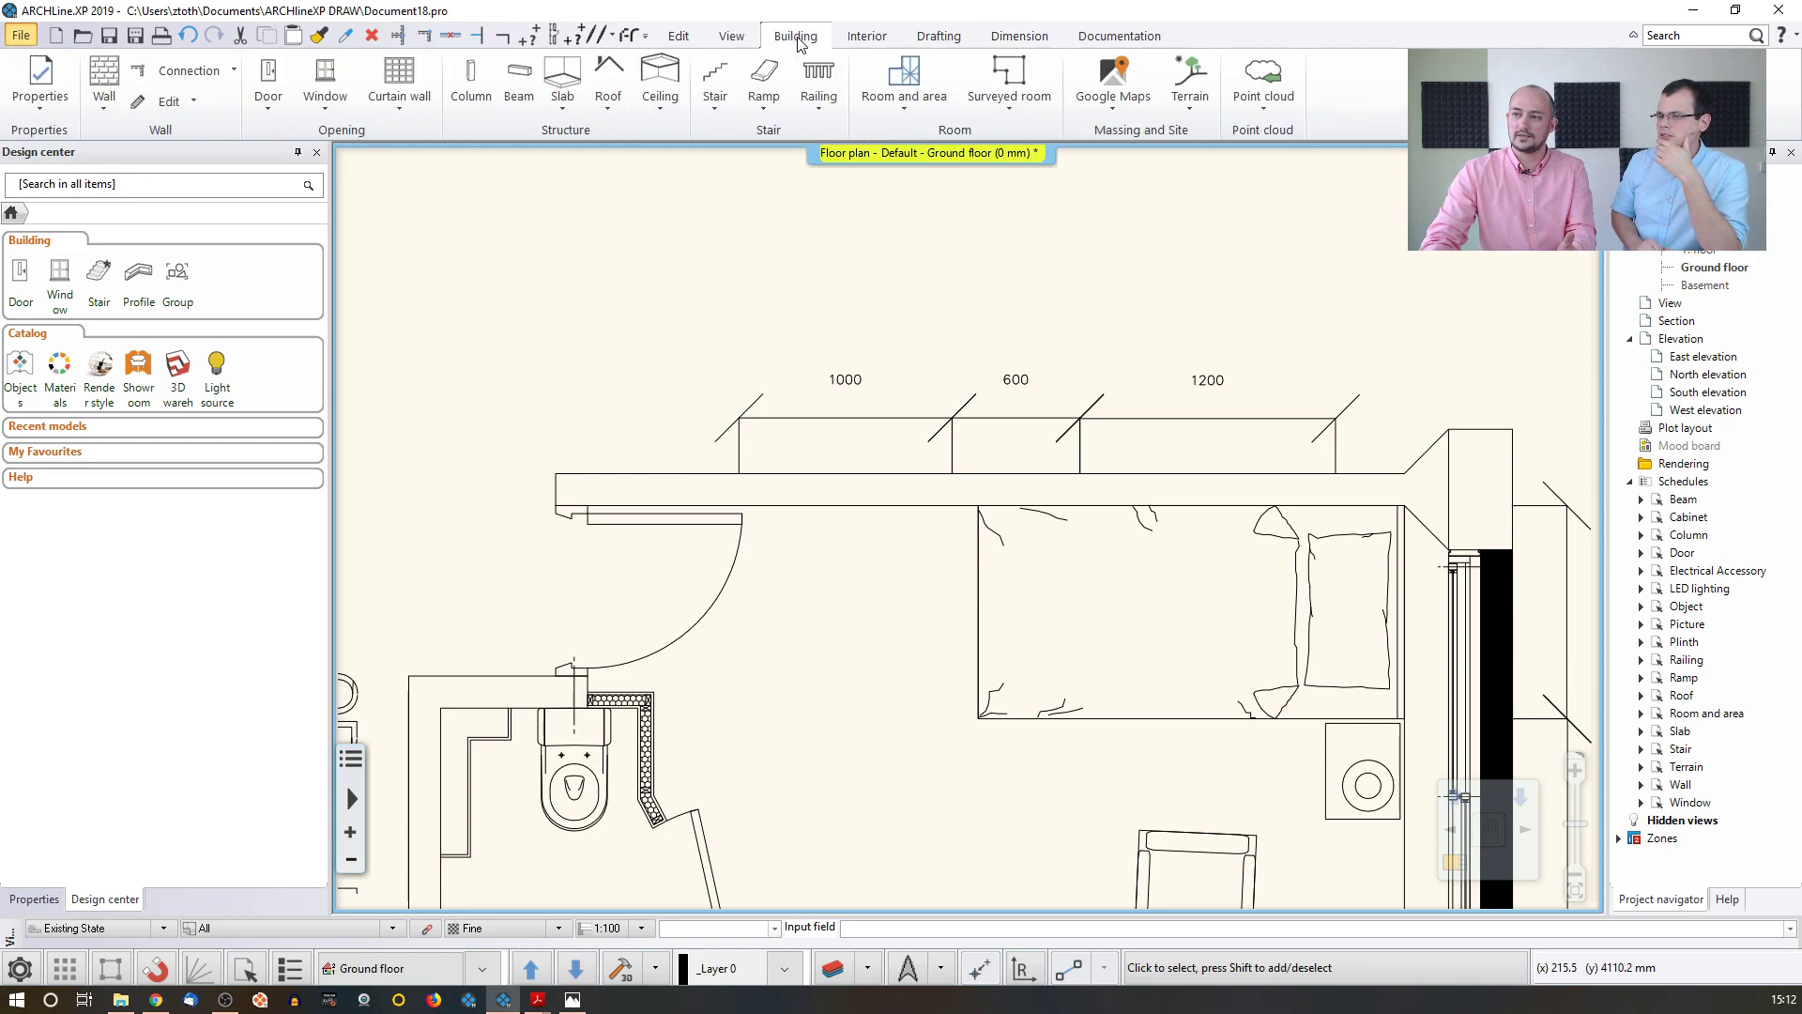
pyautogui.click(104, 104)
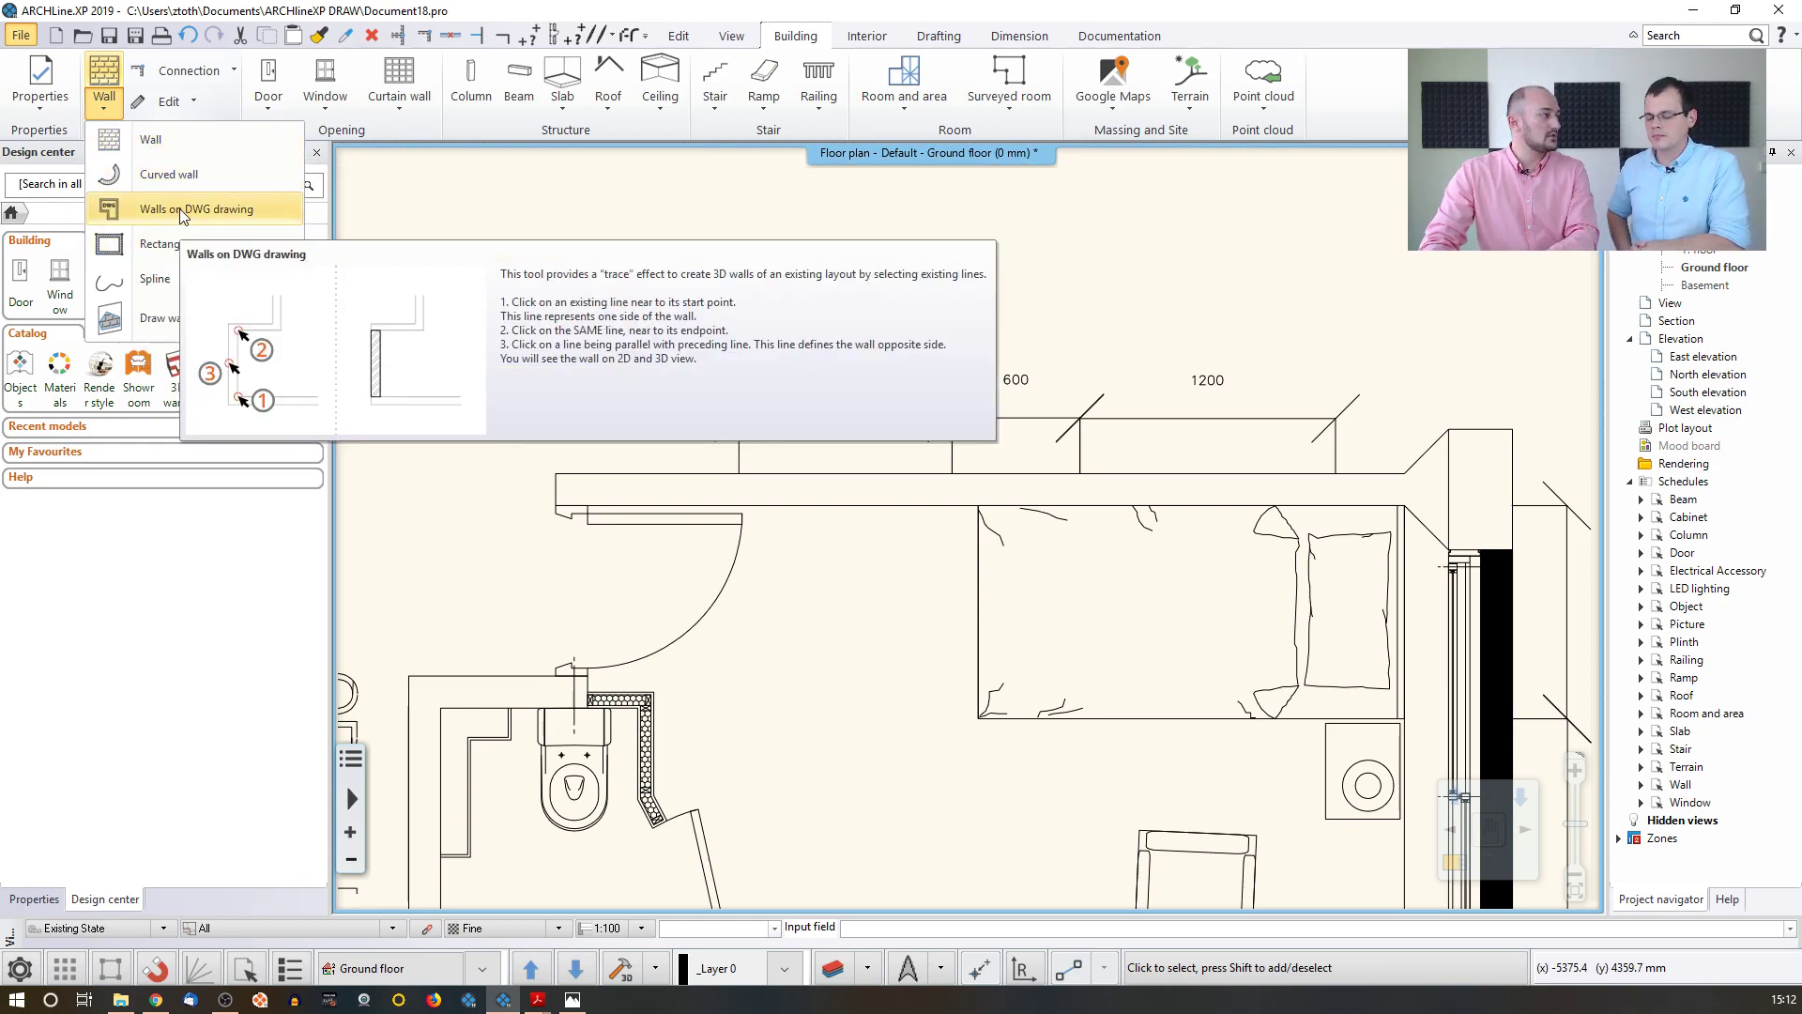
pyautogui.click(184, 215)
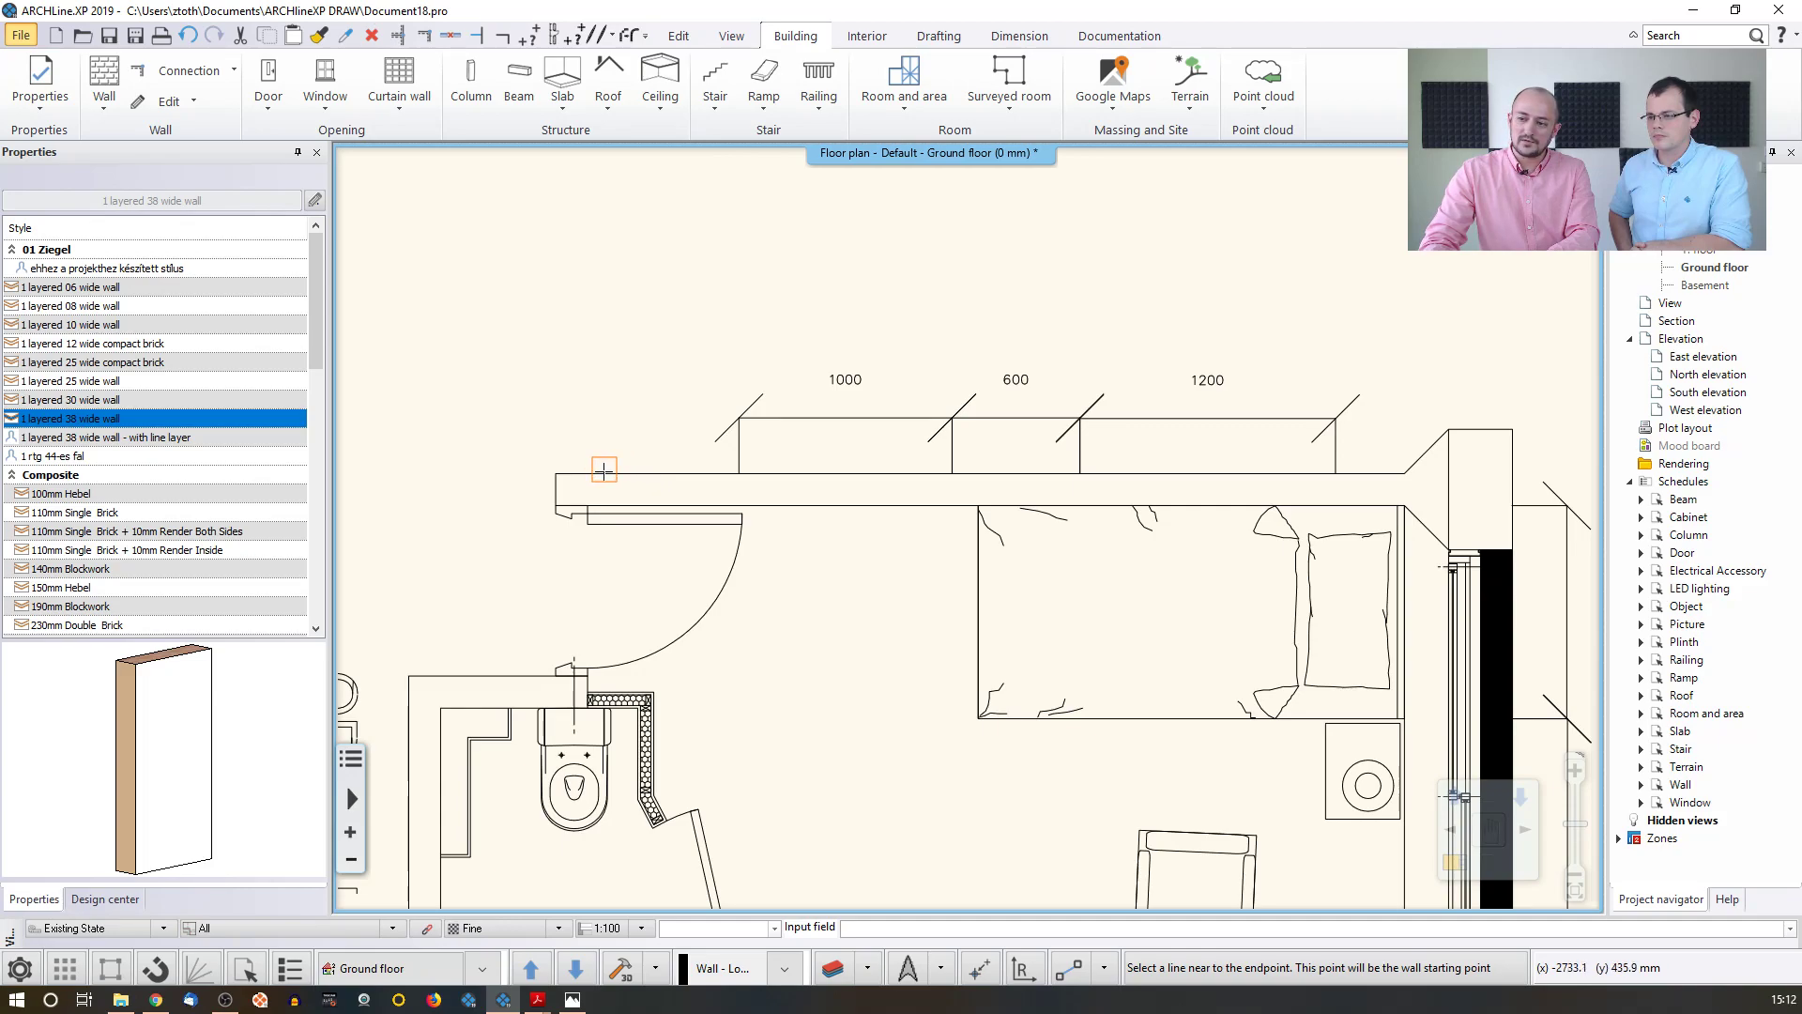
pyautogui.click(601, 470)
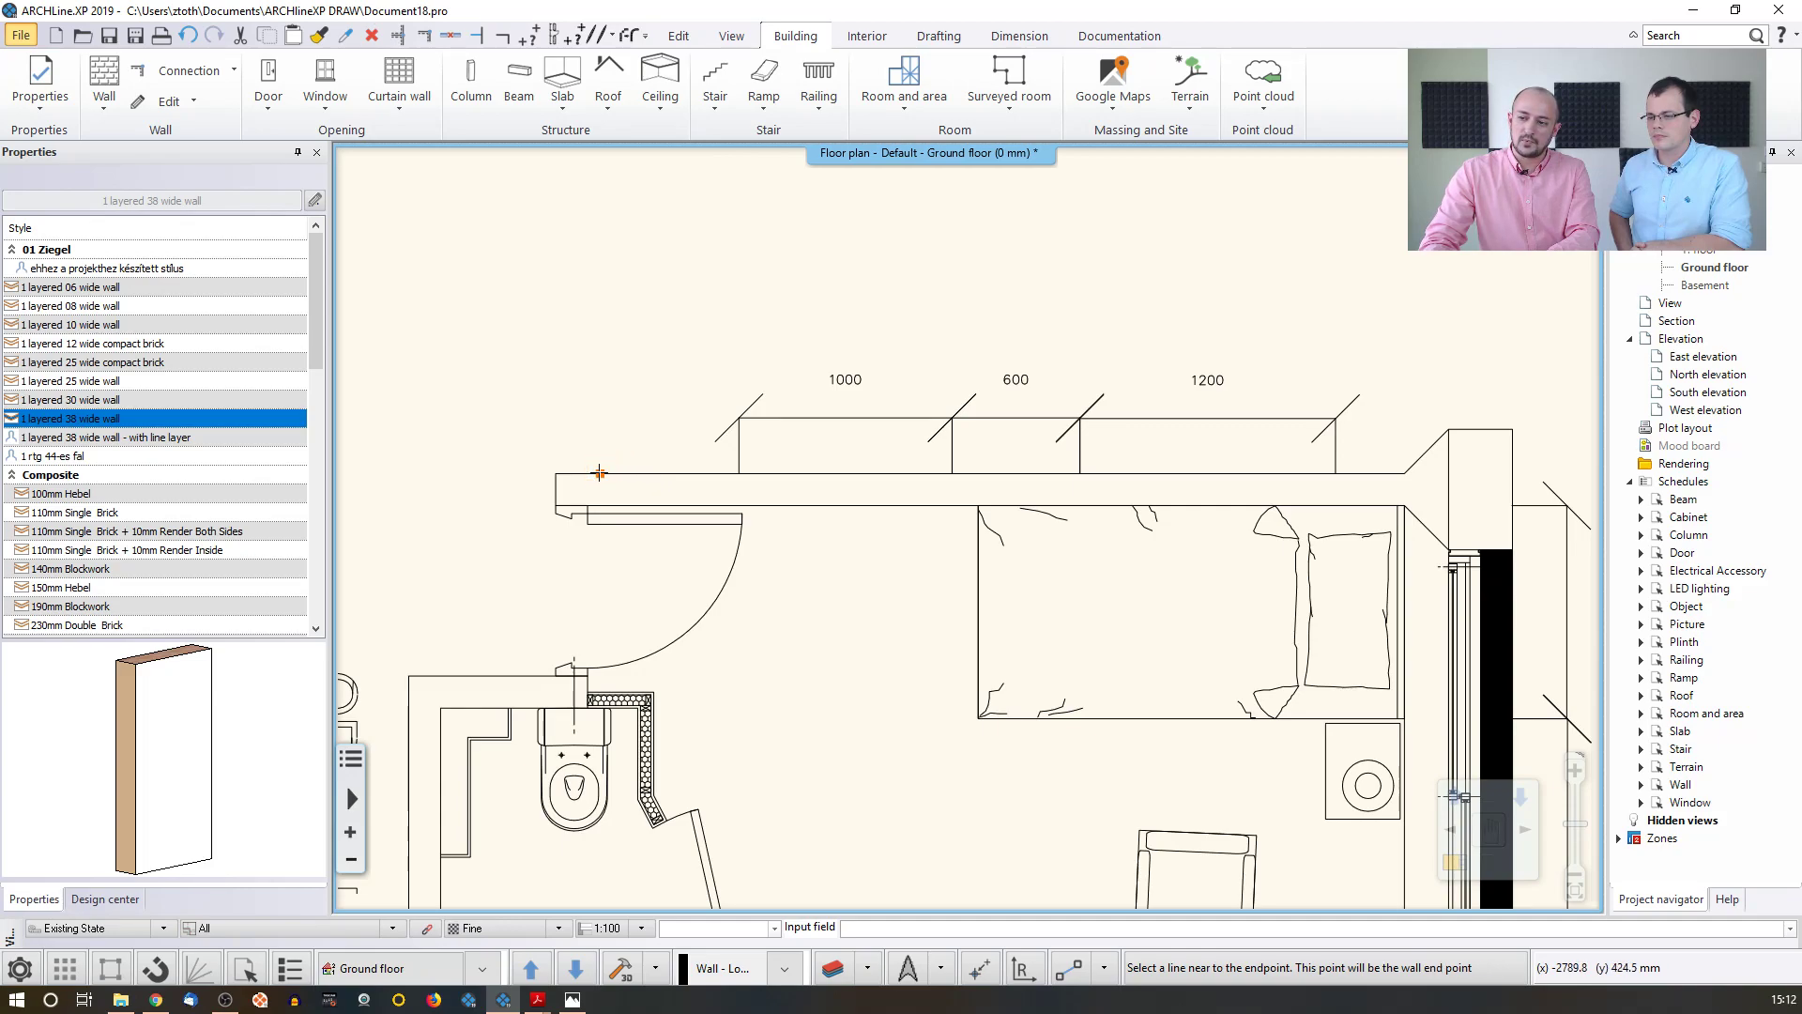
pyautogui.click(1375, 472)
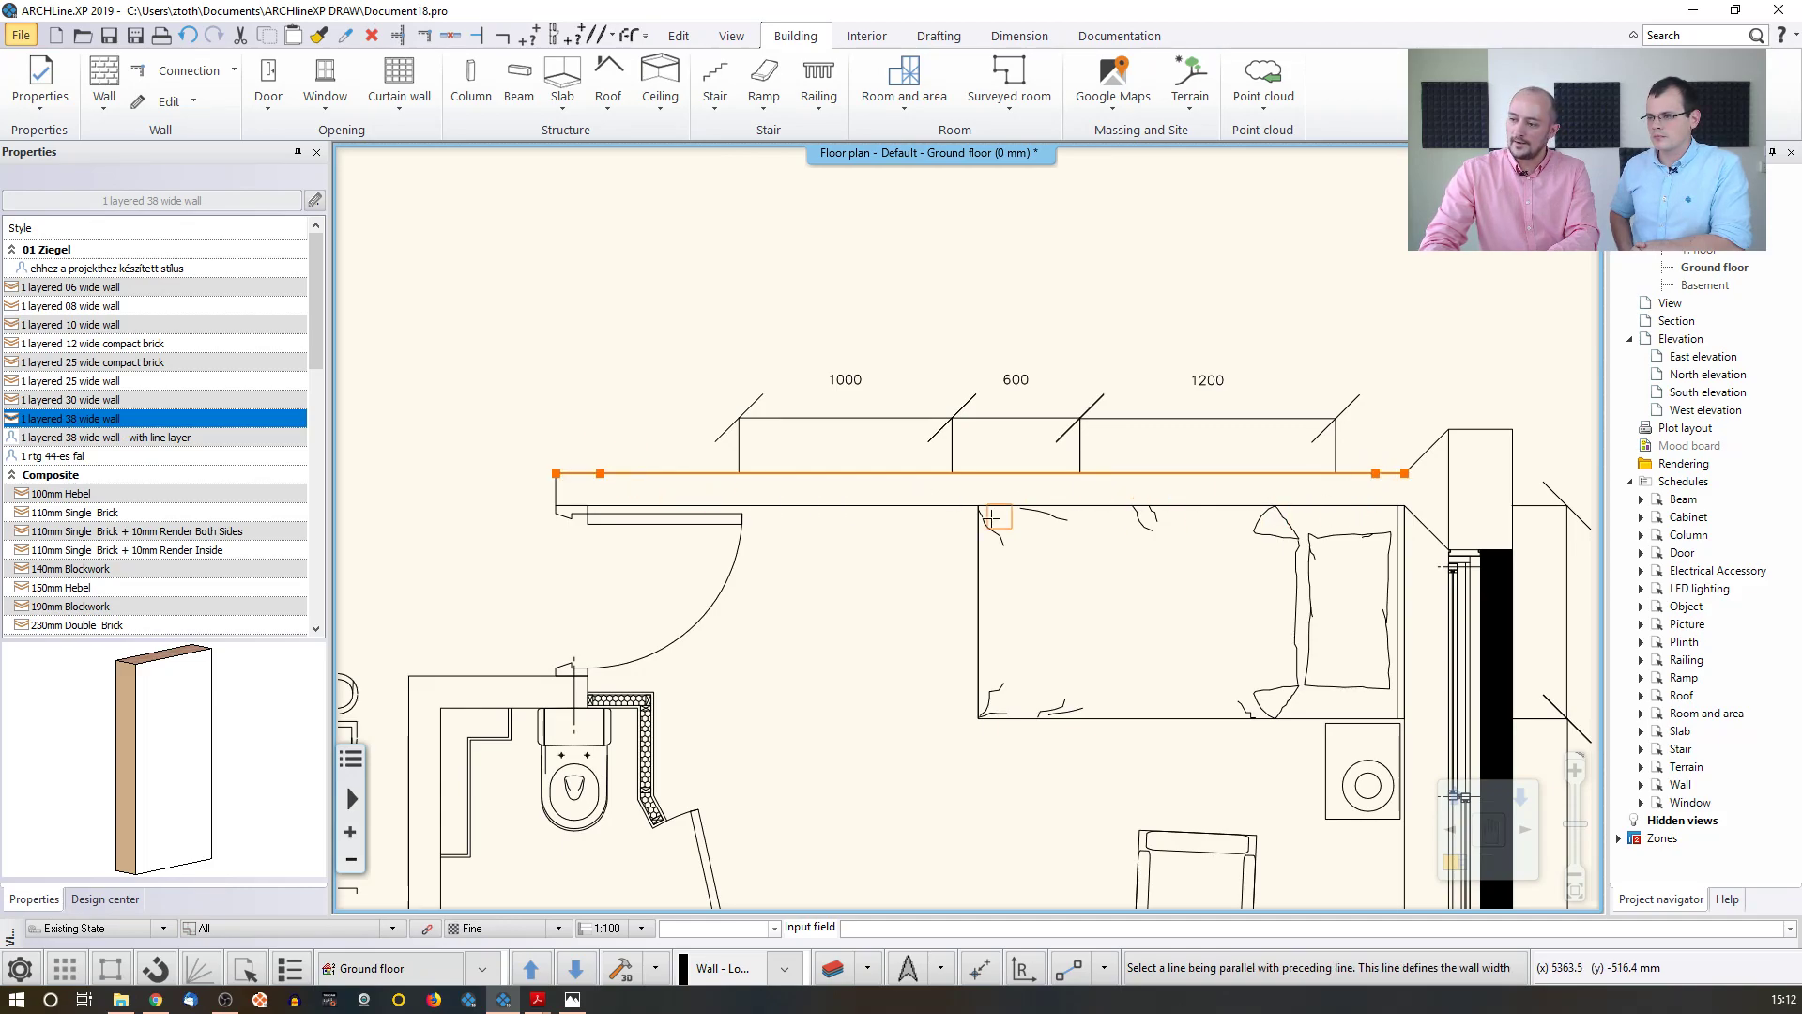
pyautogui.click(845, 507)
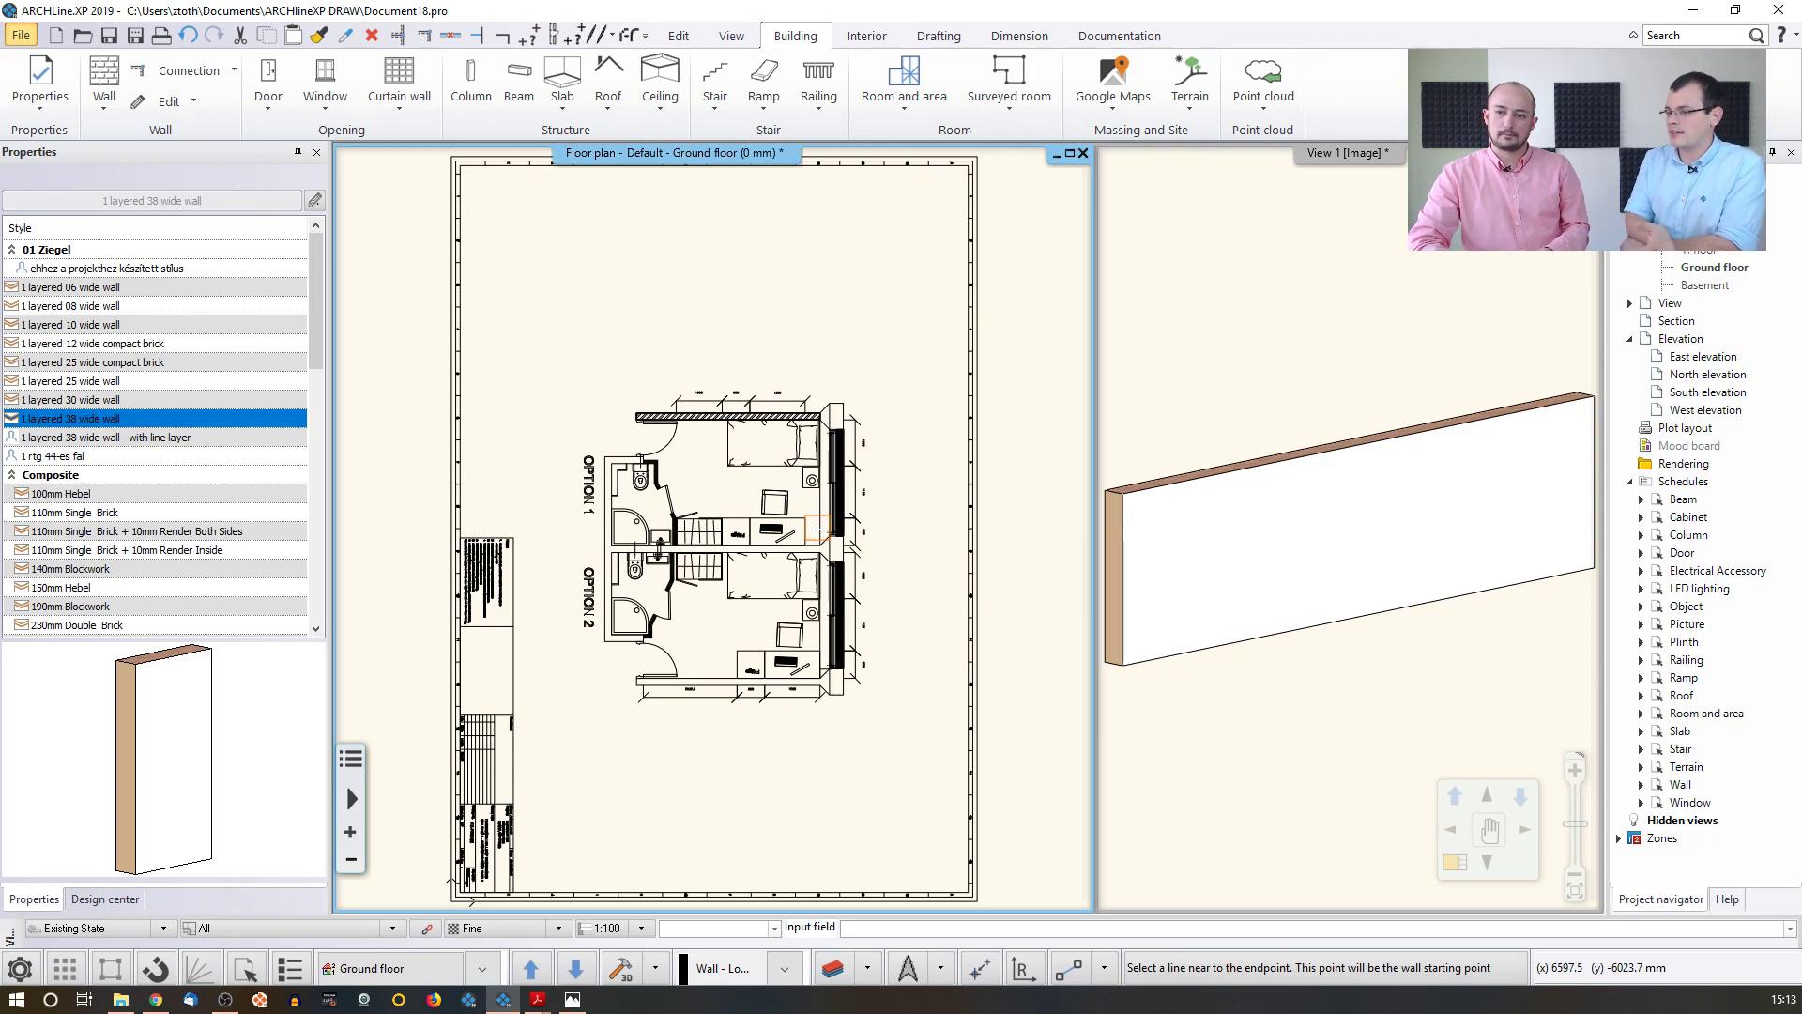
pyautogui.press('Escape')
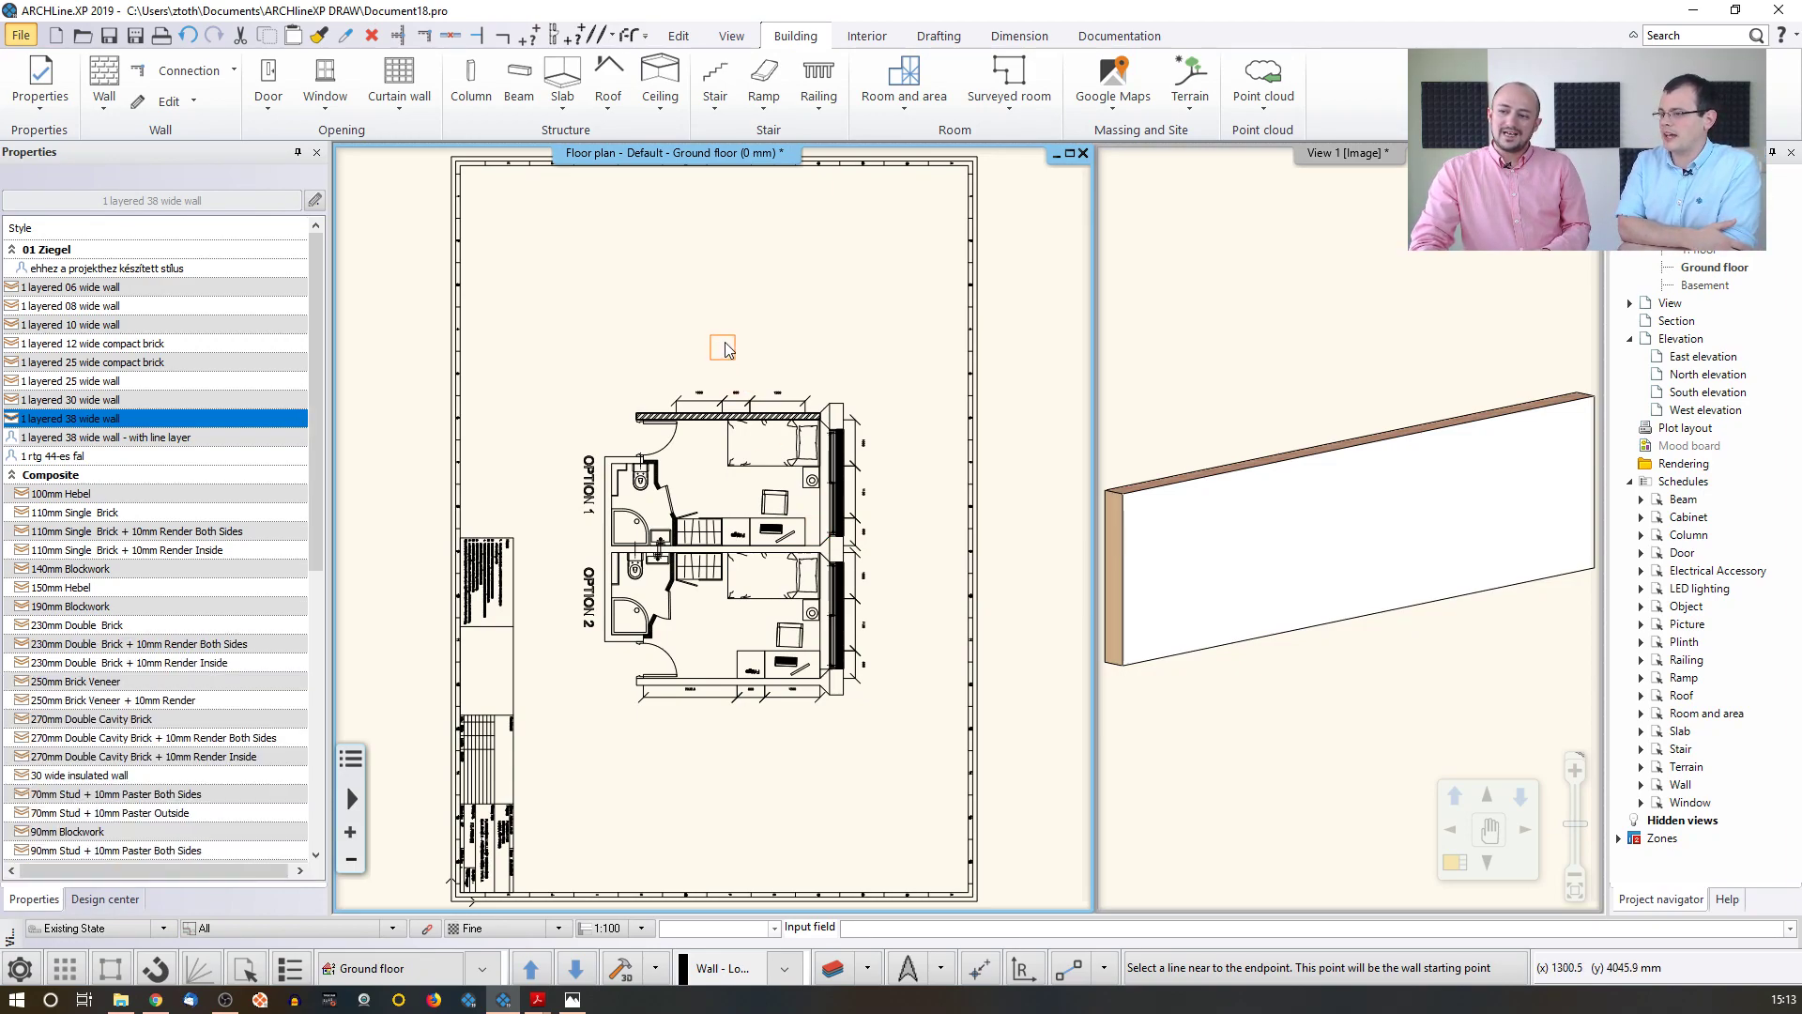
# - Close the current project without saving to start a new one
pyautogui.click(20, 36)
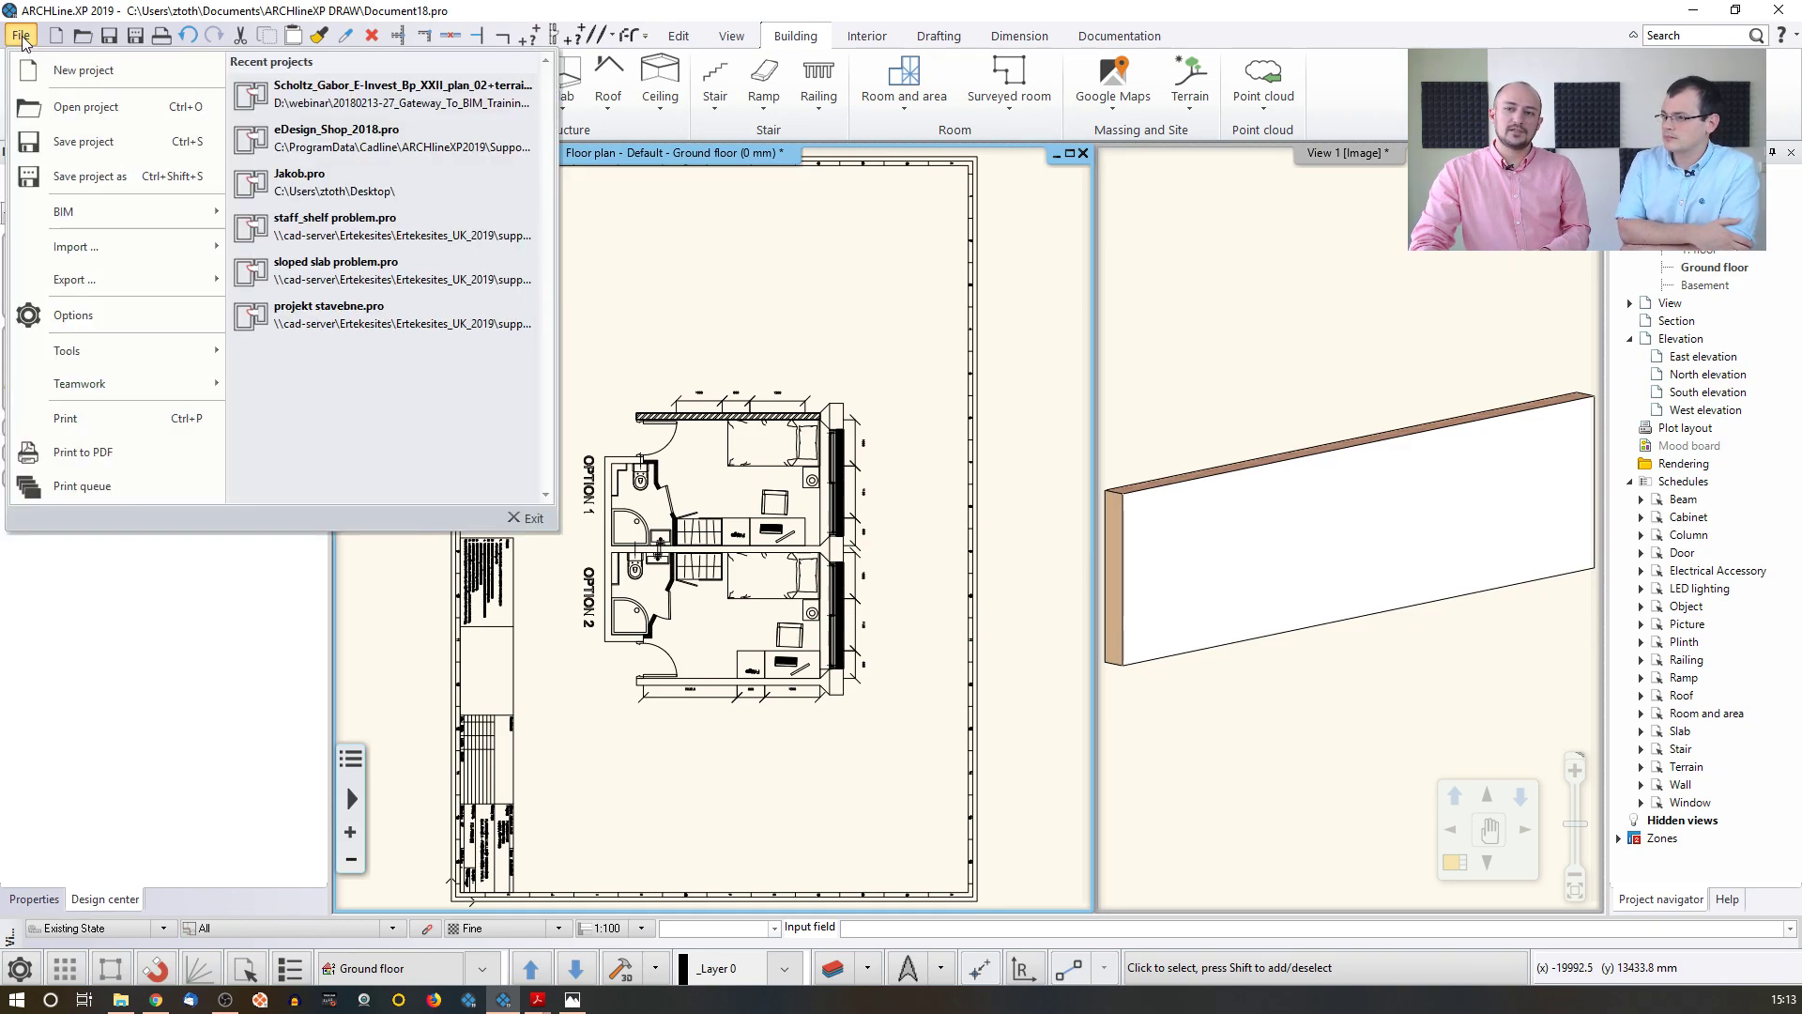
pyautogui.click(64, 71)
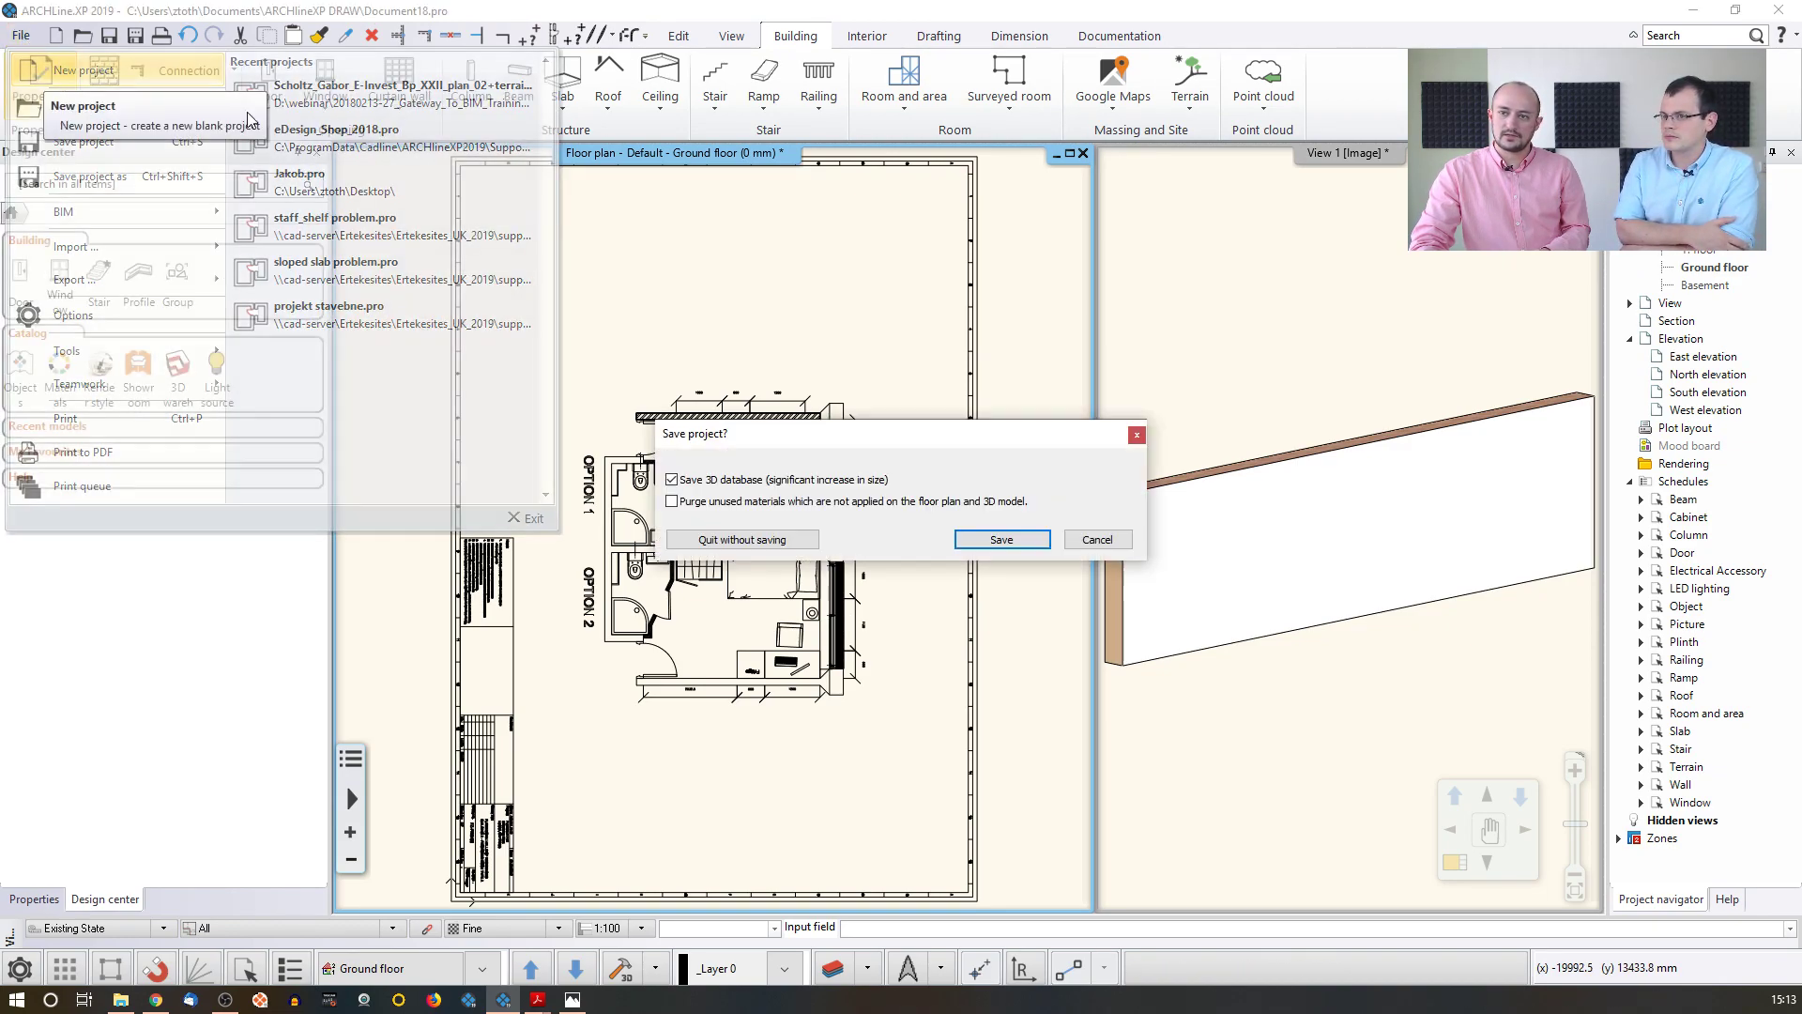
pyautogui.click(577, 528)
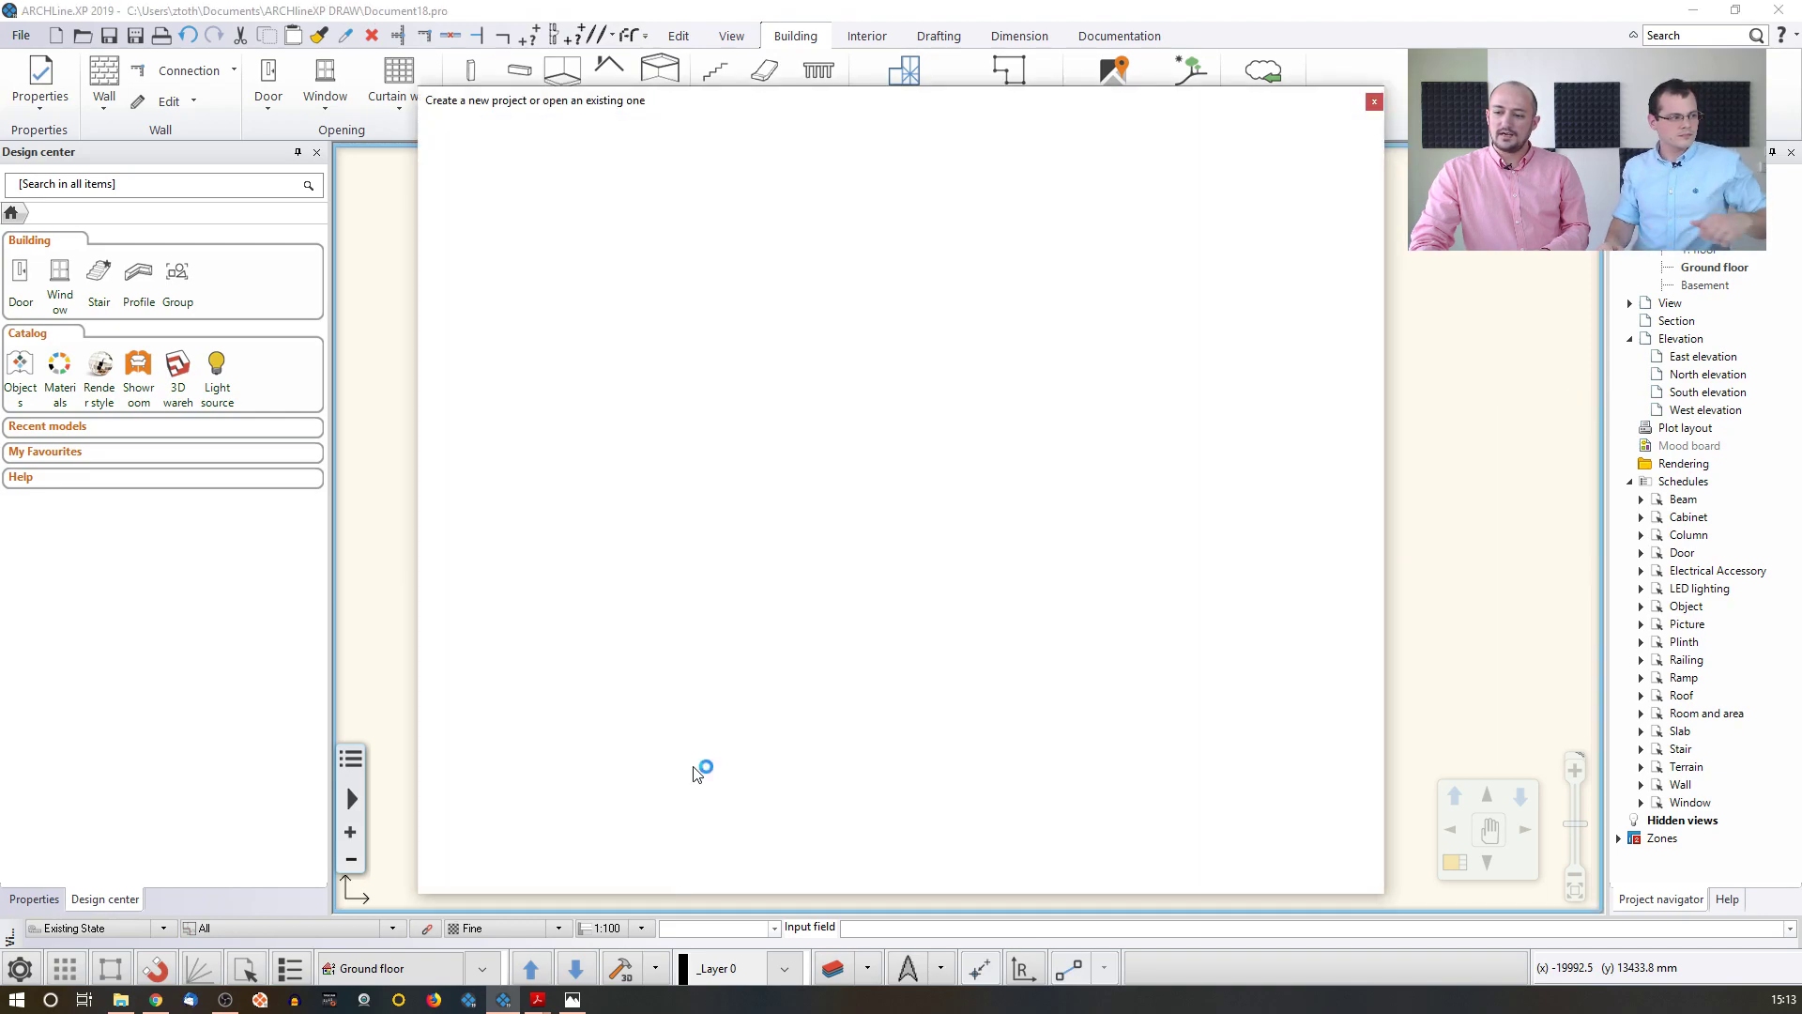
# - Switch to Situation_plan.pdf in Acrobat Reader and examine its plot boundary lines up close
pyautogui.moveTo(540, 1001)
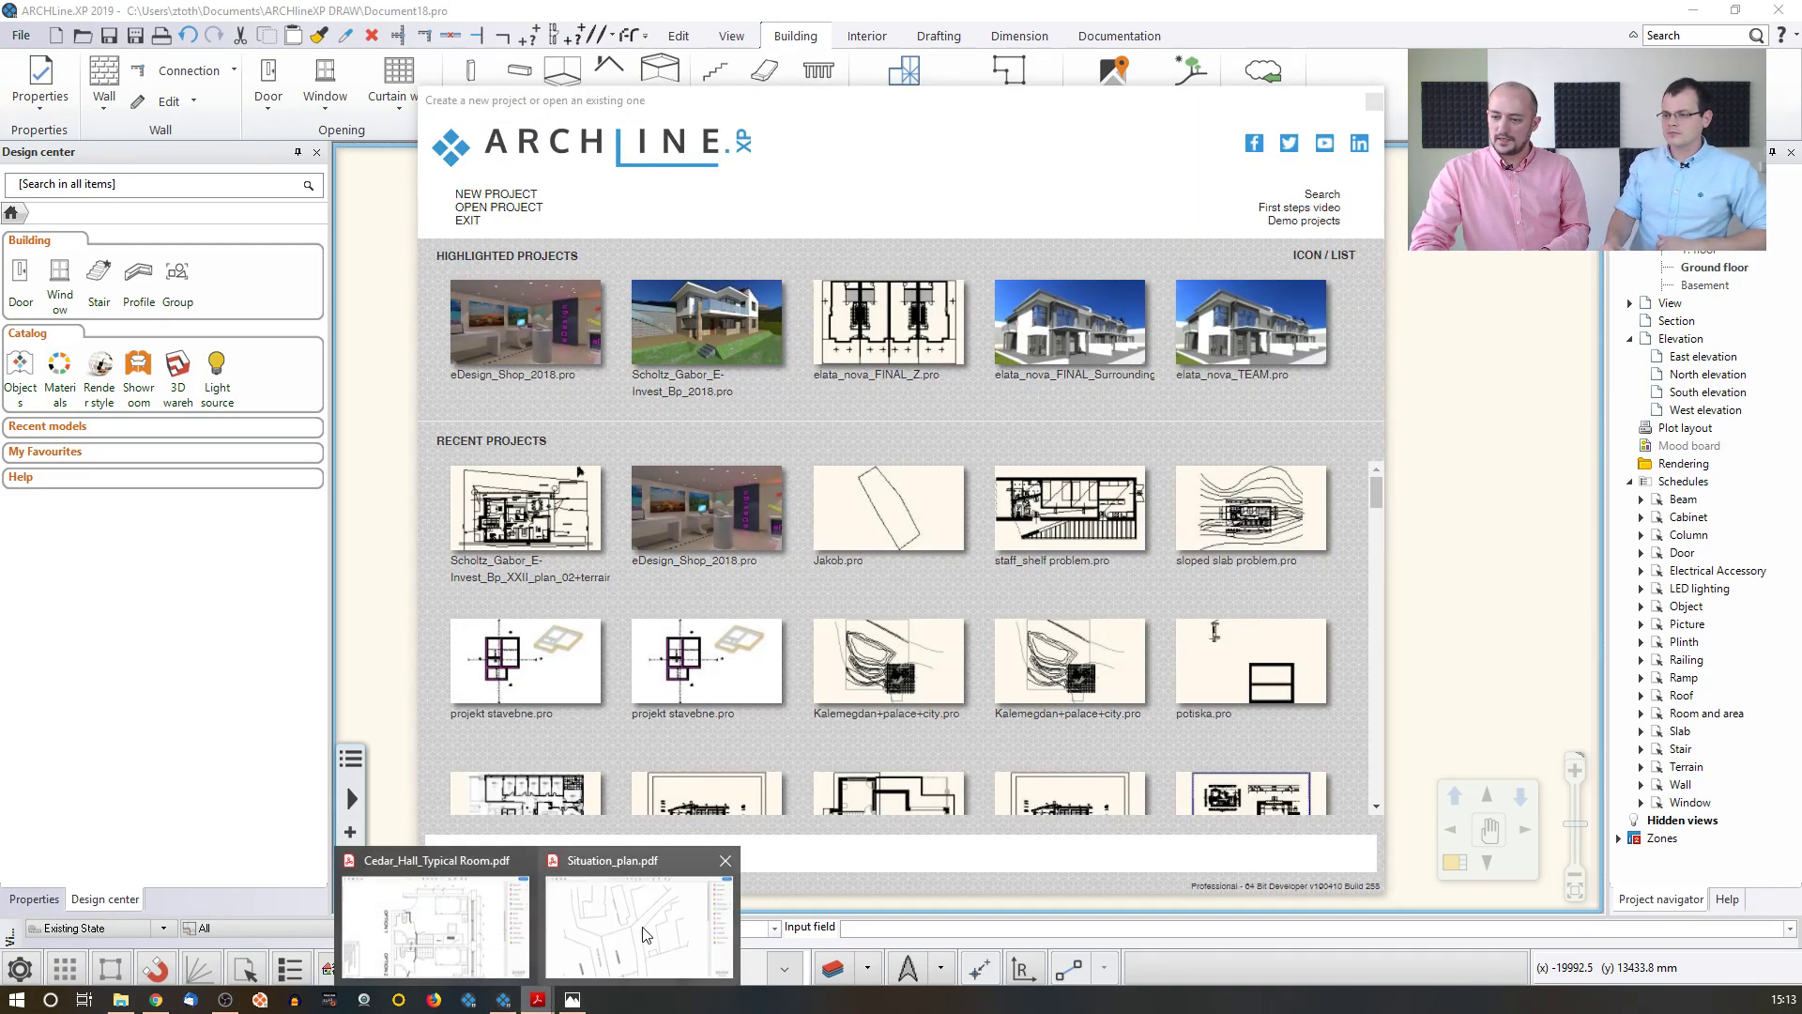
pyautogui.click(644, 934)
pyautogui.scroll(-1, 686, 624)
pyautogui.scroll(-2, 566, 487)
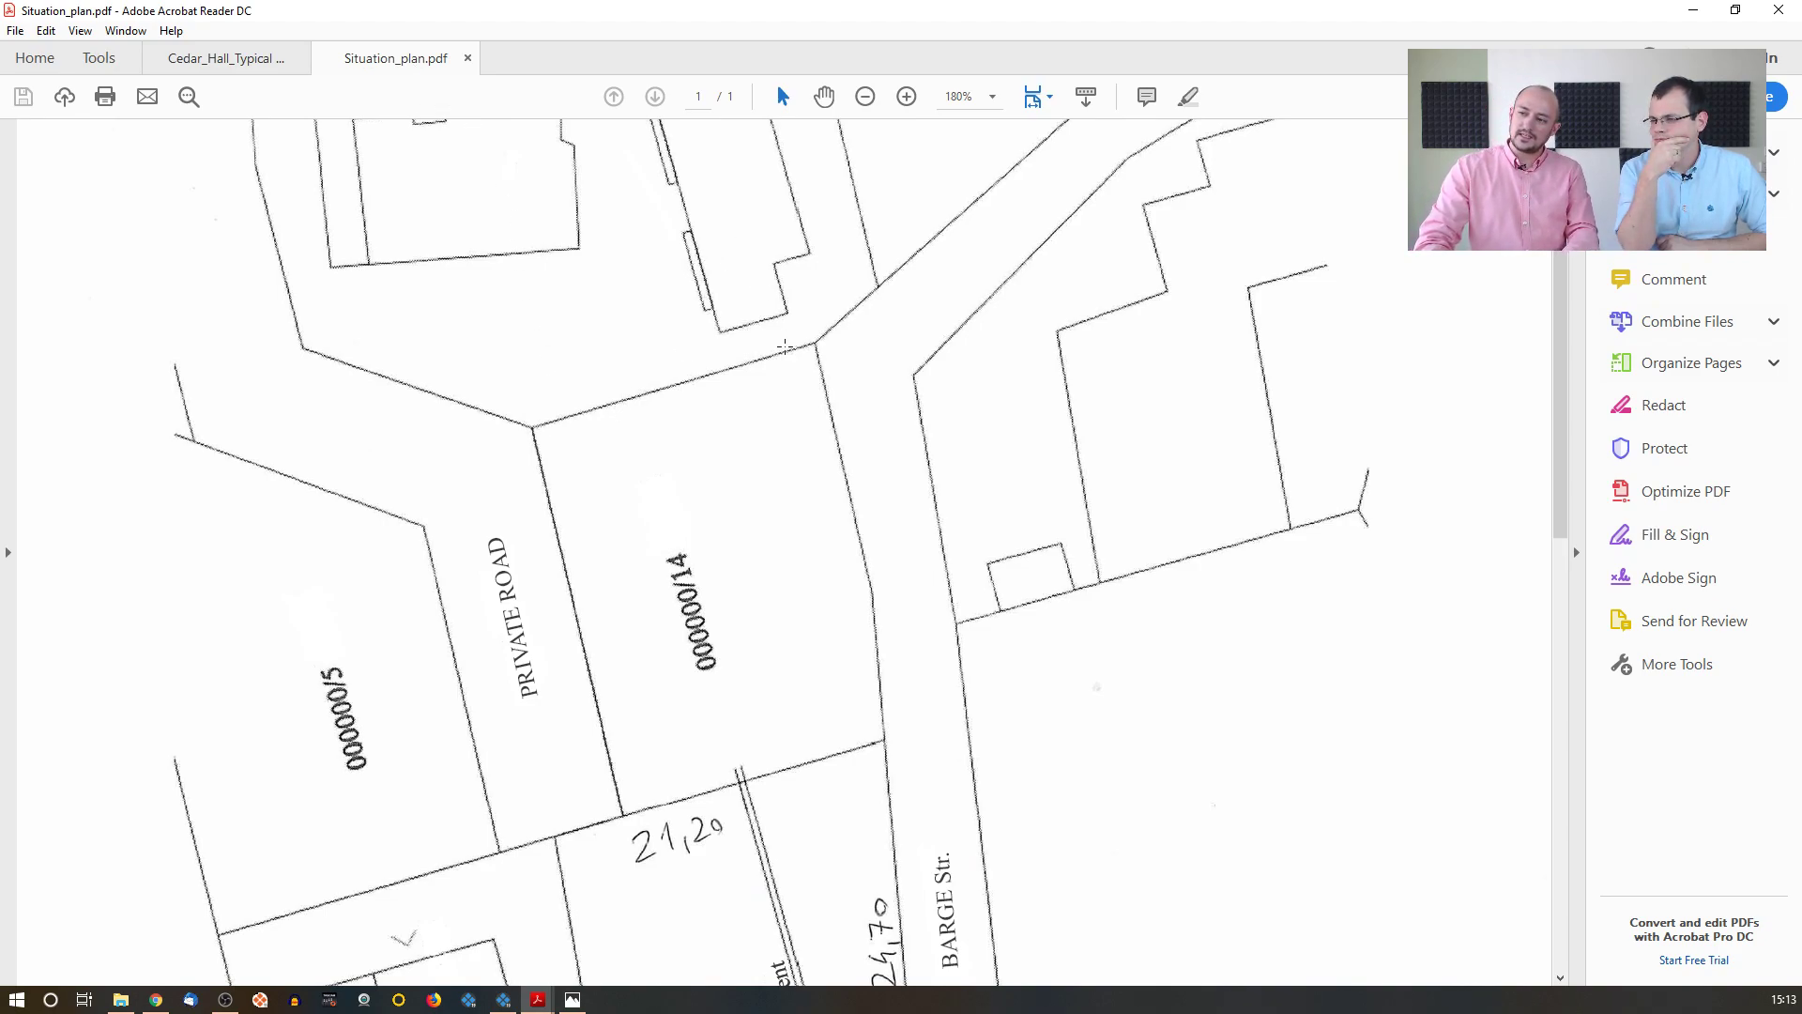
pyautogui.keyDown('ctrl'); pyautogui.scroll(4, 801, 511); pyautogui.keyUp('ctrl')
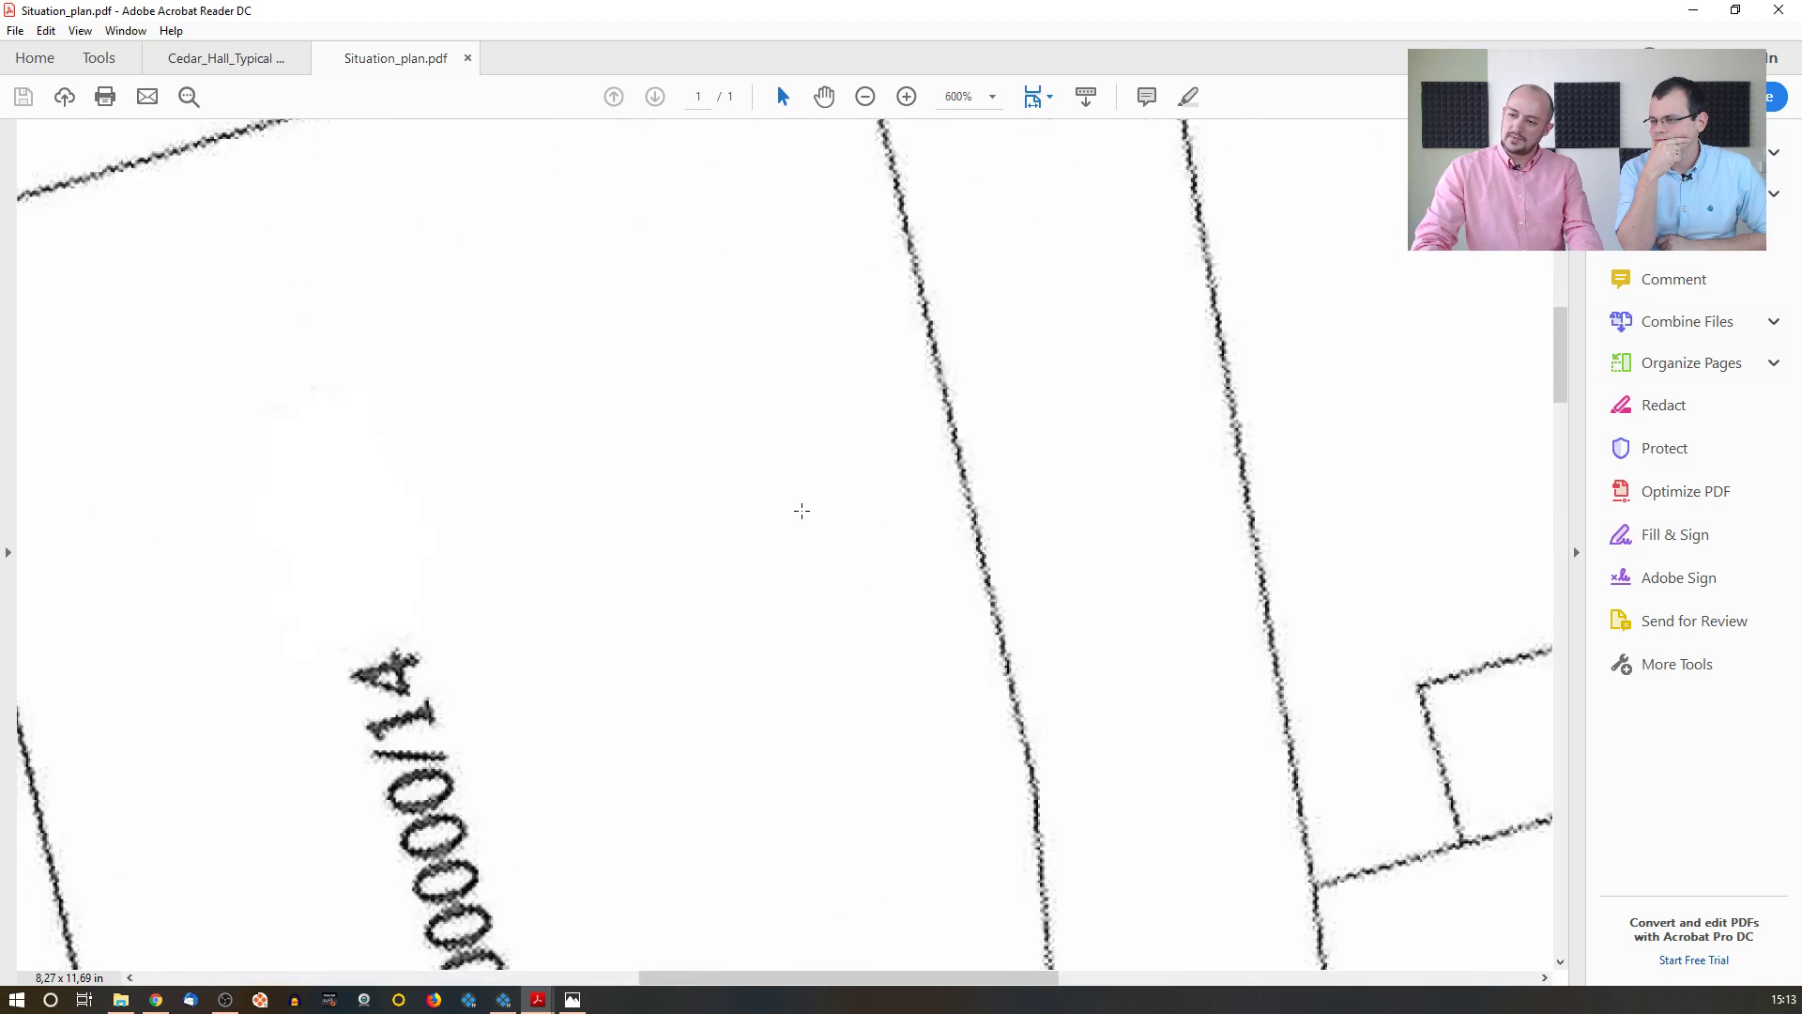
pyautogui.keyDown('ctrl'); pyautogui.scroll(4, 957, 621); pyautogui.keyUp('ctrl')
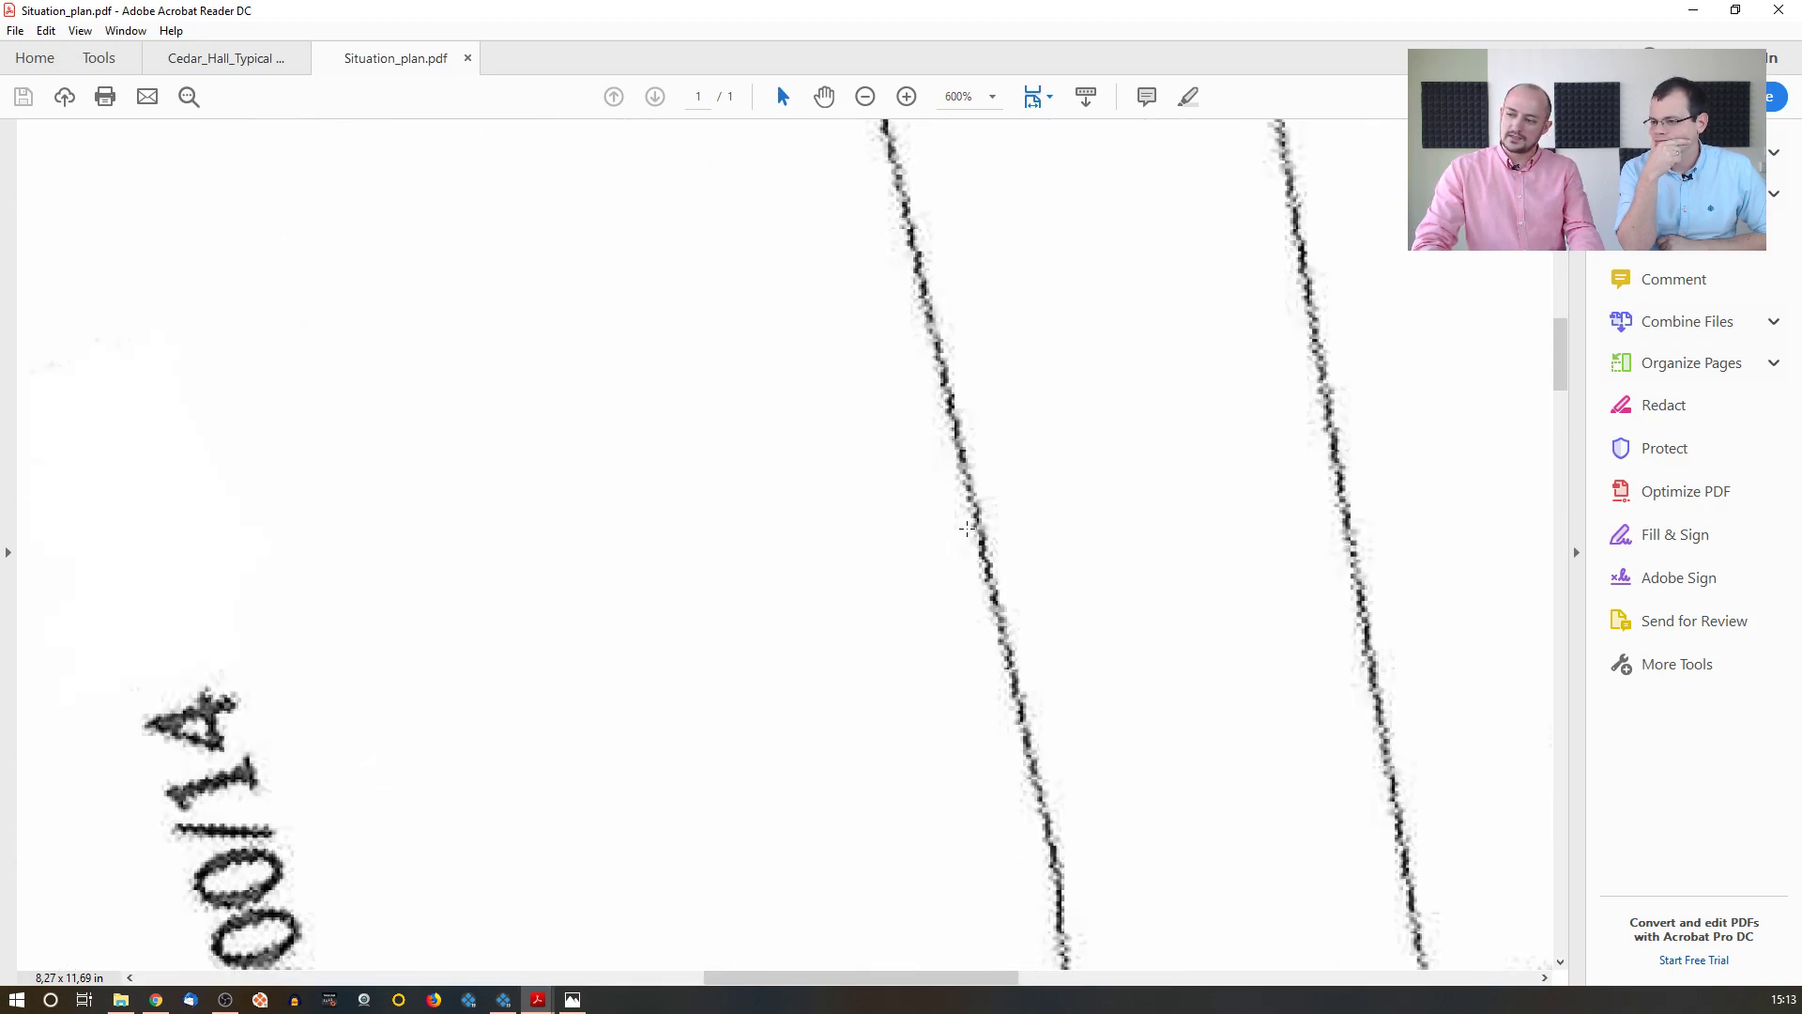
pyautogui.keyDown('ctrl'); pyautogui.scroll(-8, 988, 504); pyautogui.keyUp('ctrl')
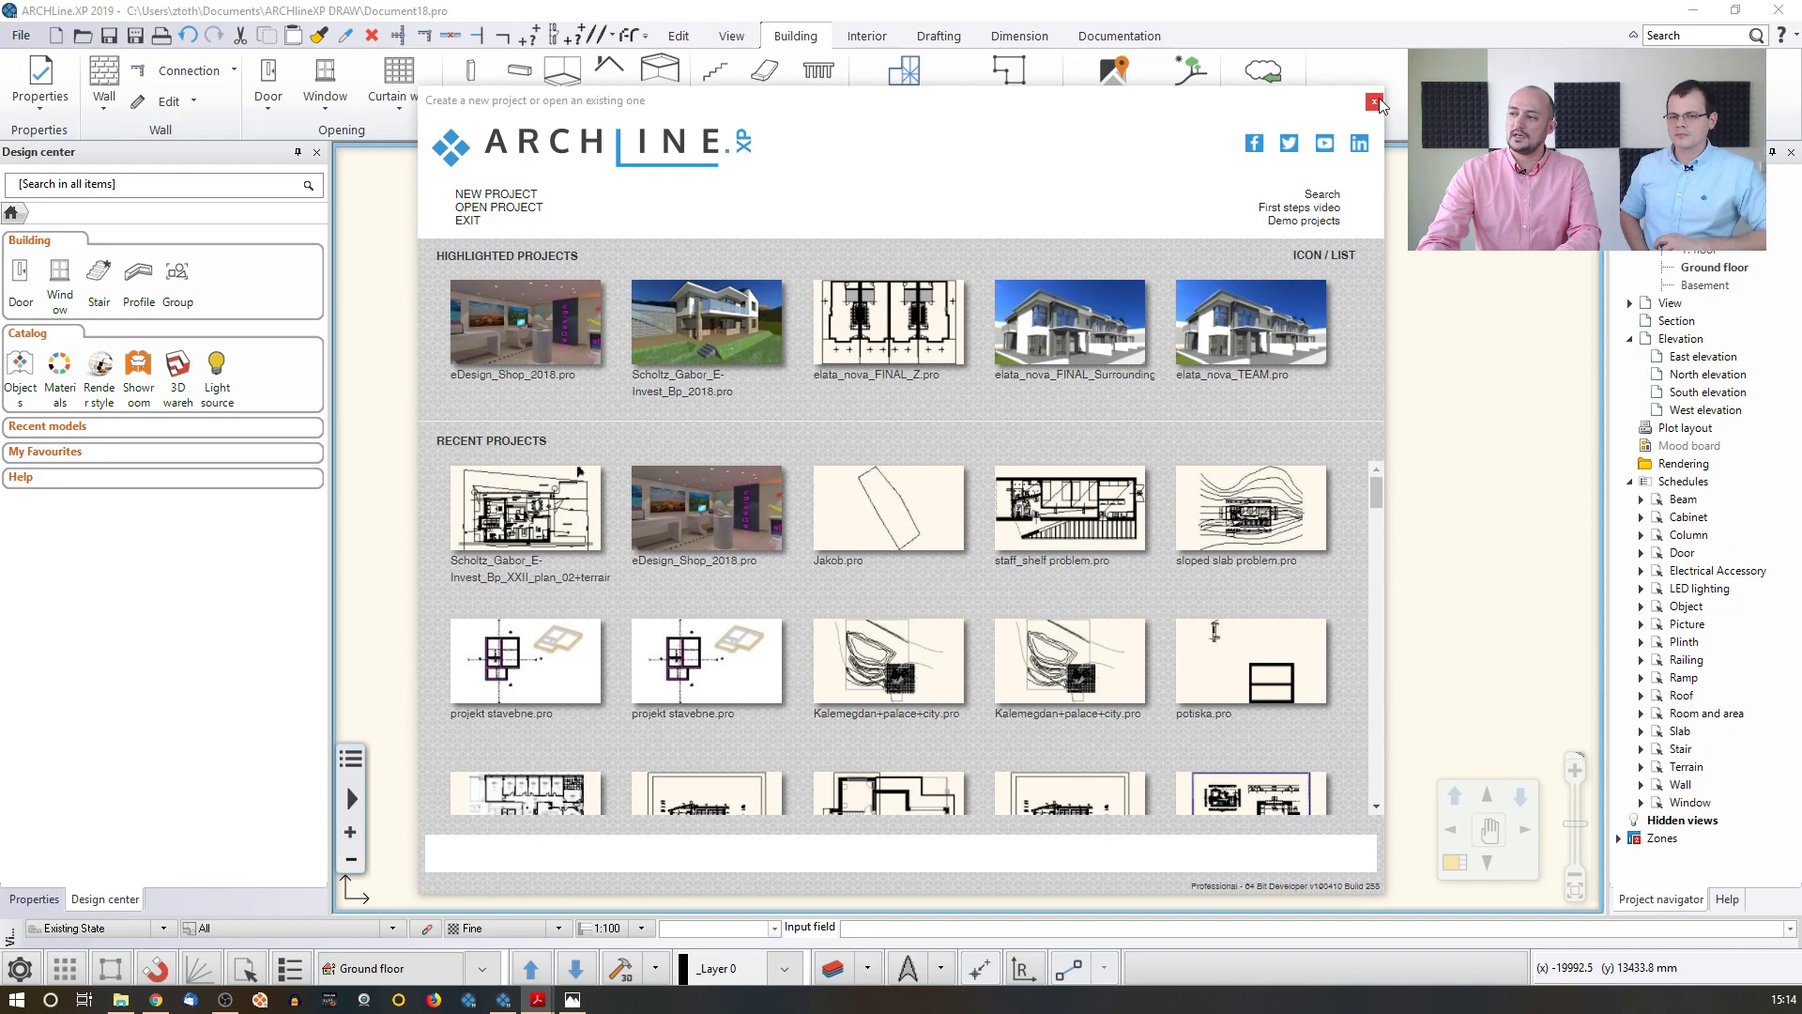
# - Create a new blank project in ARCHLine.XP
pyautogui.click(473, 194)
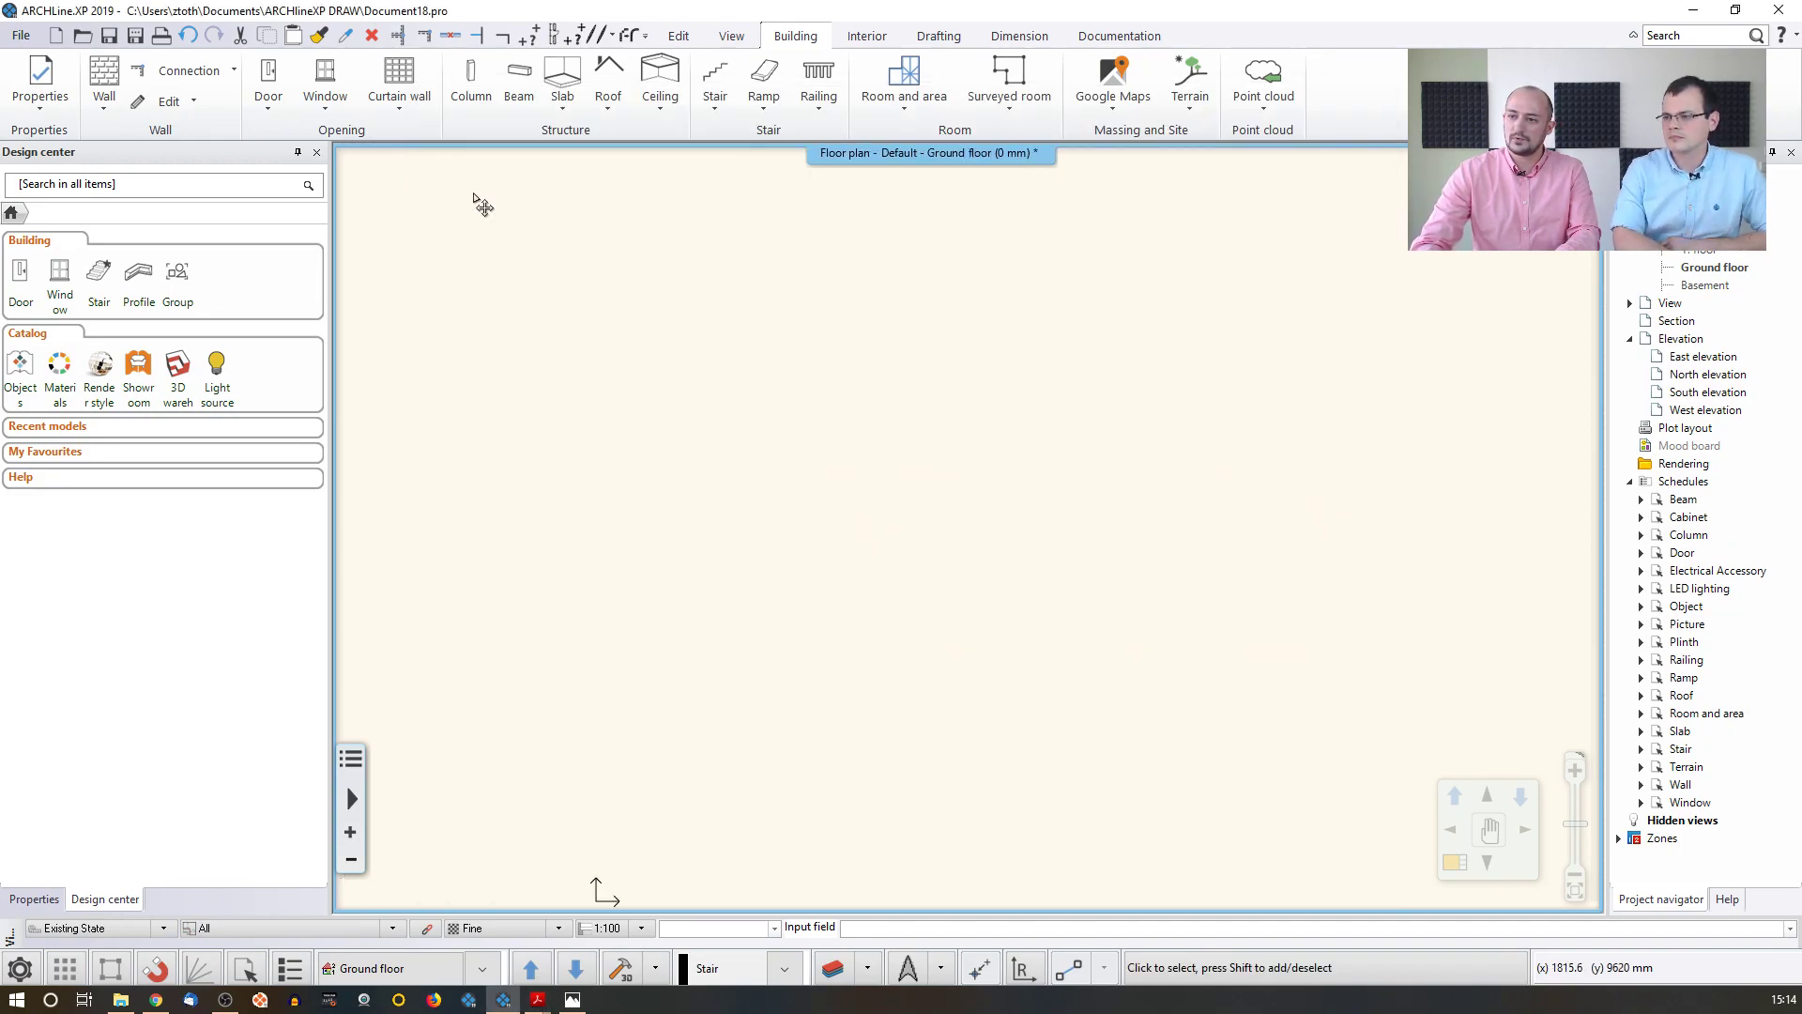
pyautogui.click(21, 36)
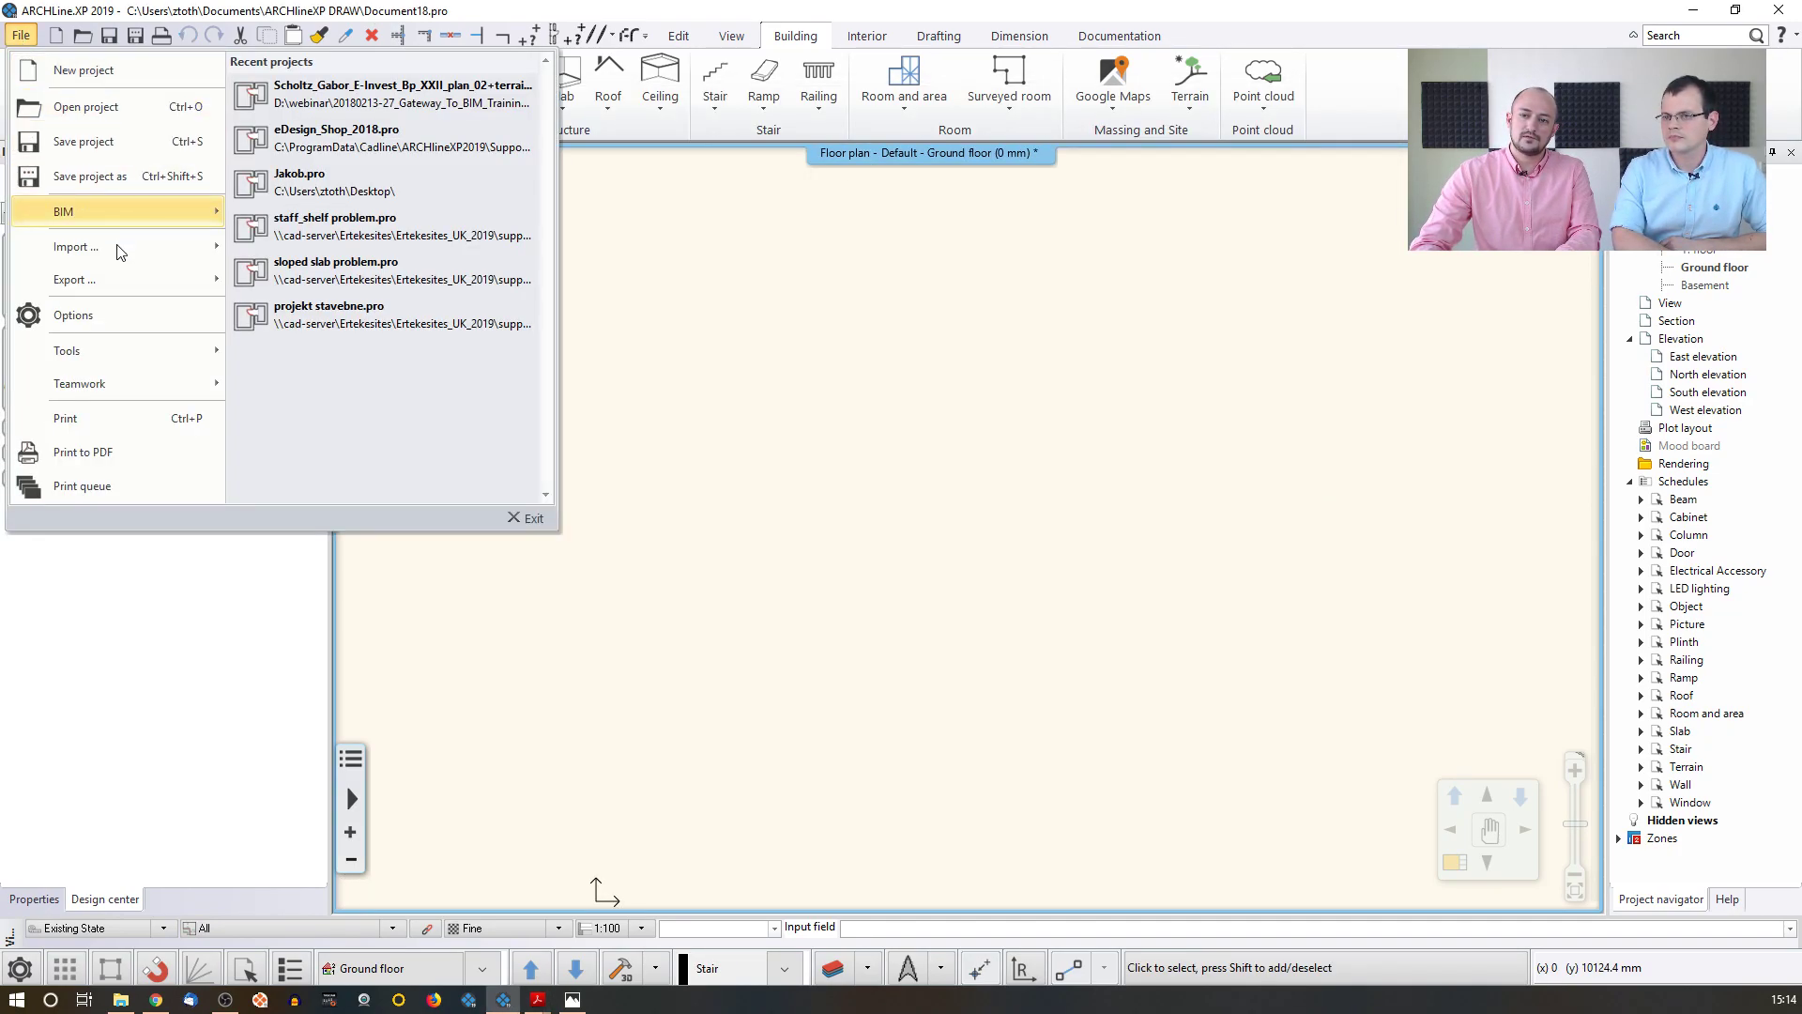
pyautogui.moveTo(128, 280)
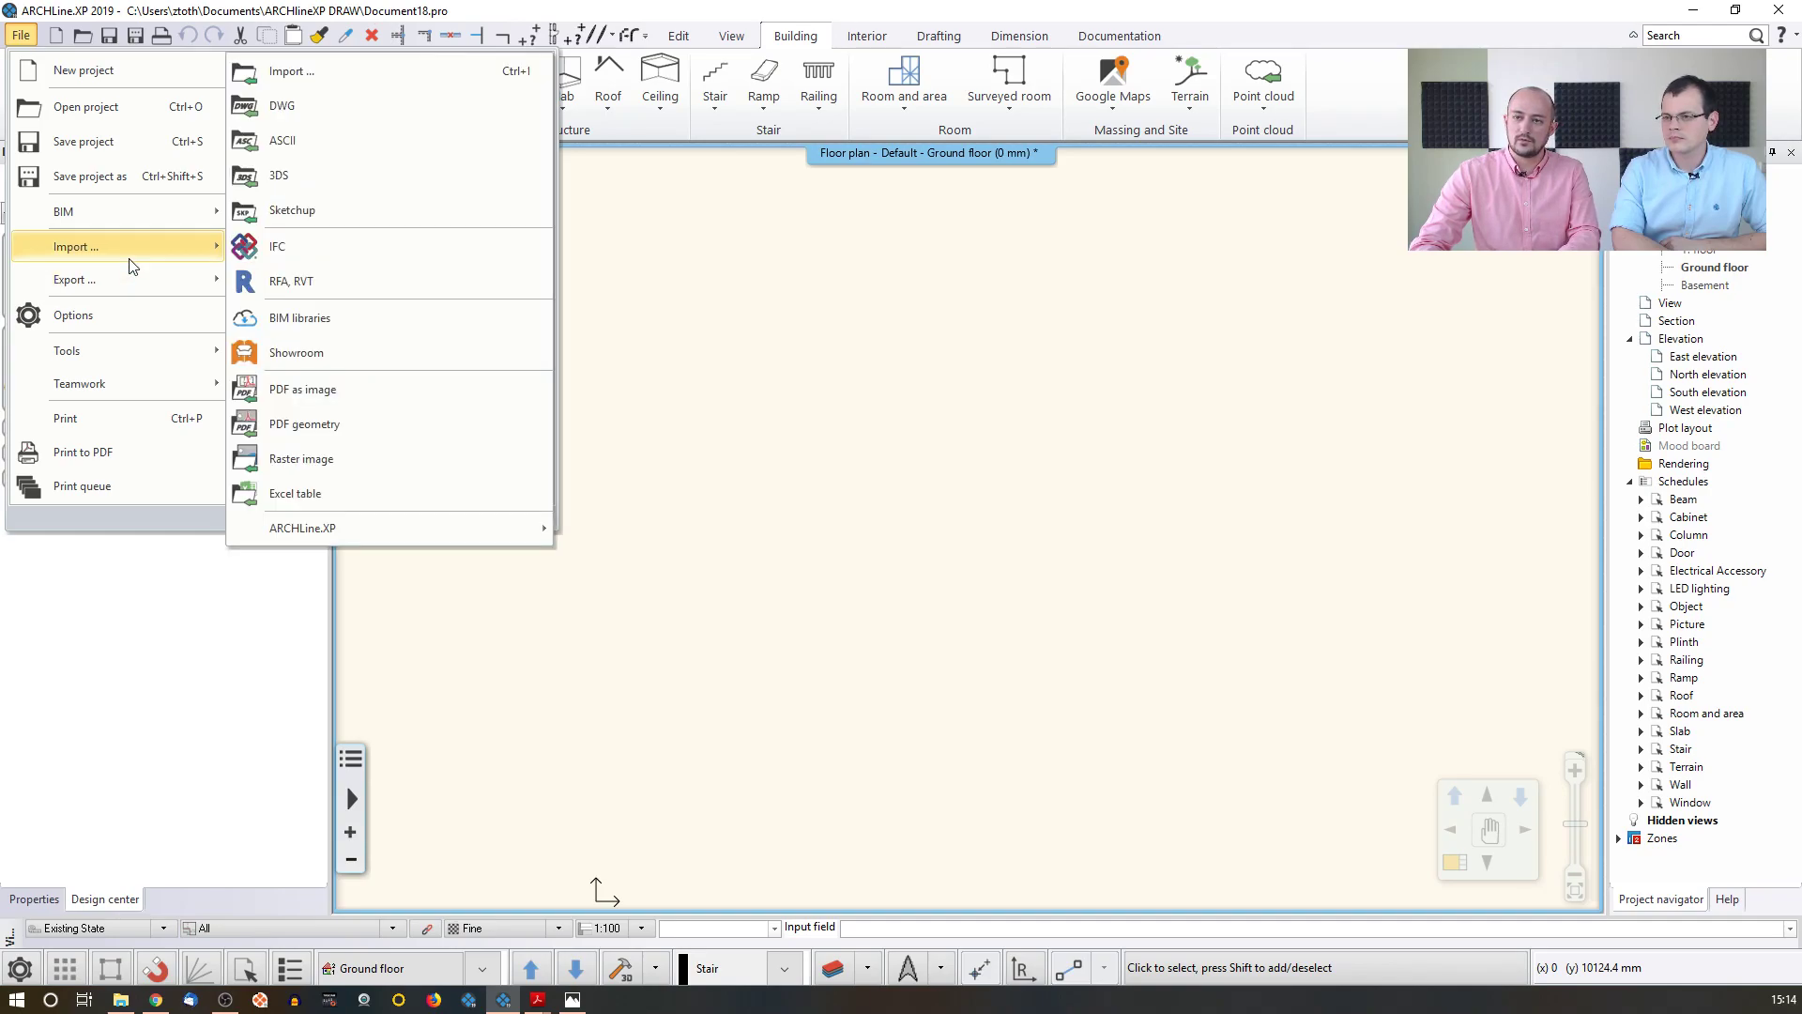
pyautogui.click(300, 391)
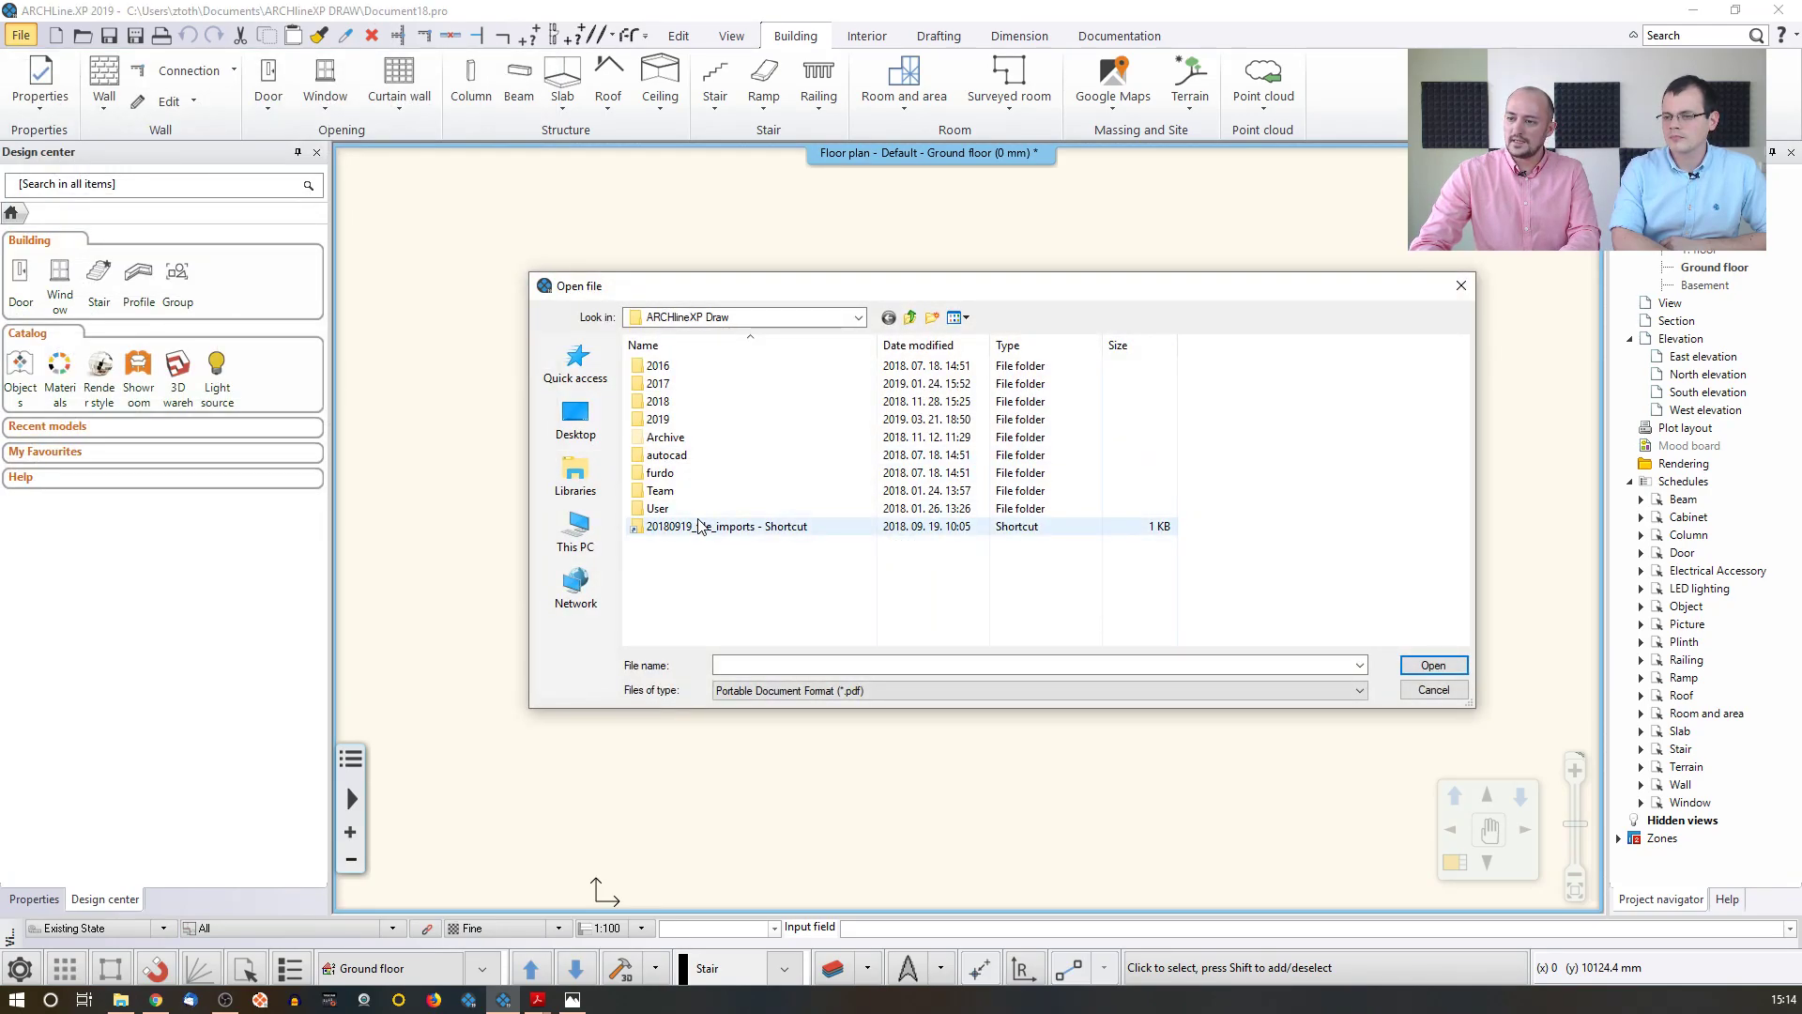
pyautogui.click(1466, 288)
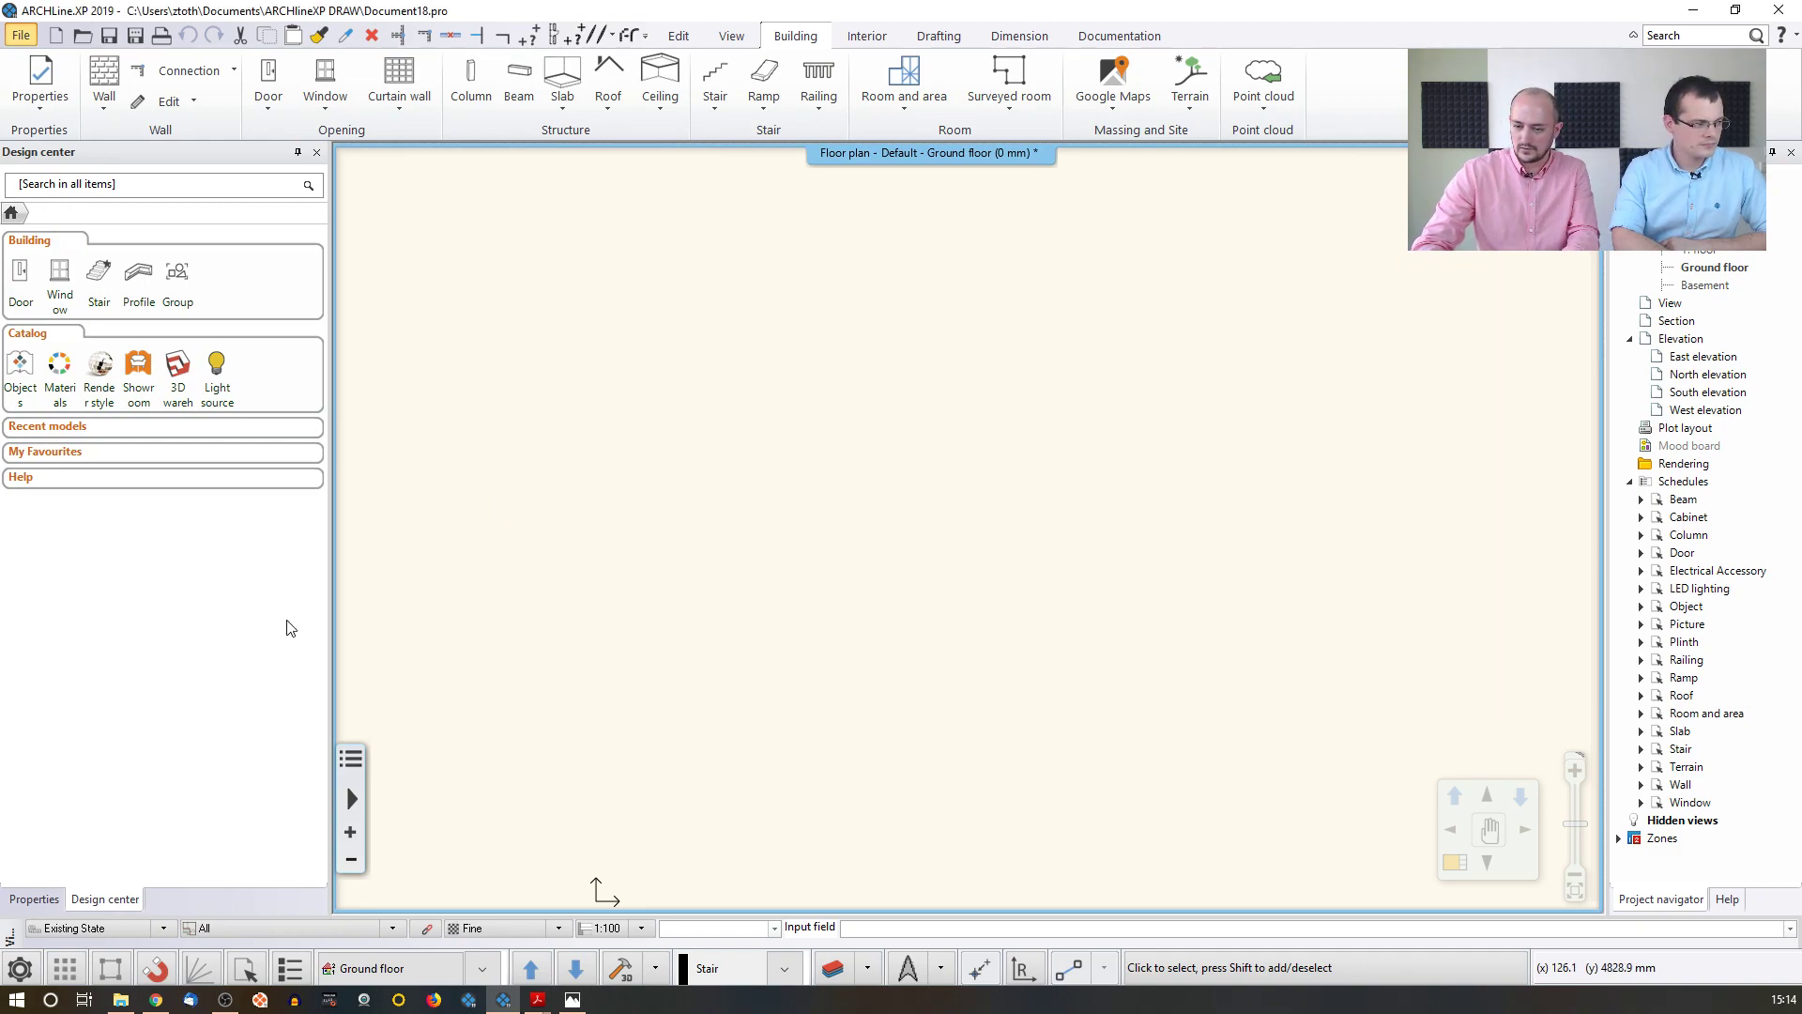
# - Bring Situation_plan.pdf from File Explorer's Import folder into the ARCHLine.XP floor plan
pyautogui.click(120, 999)
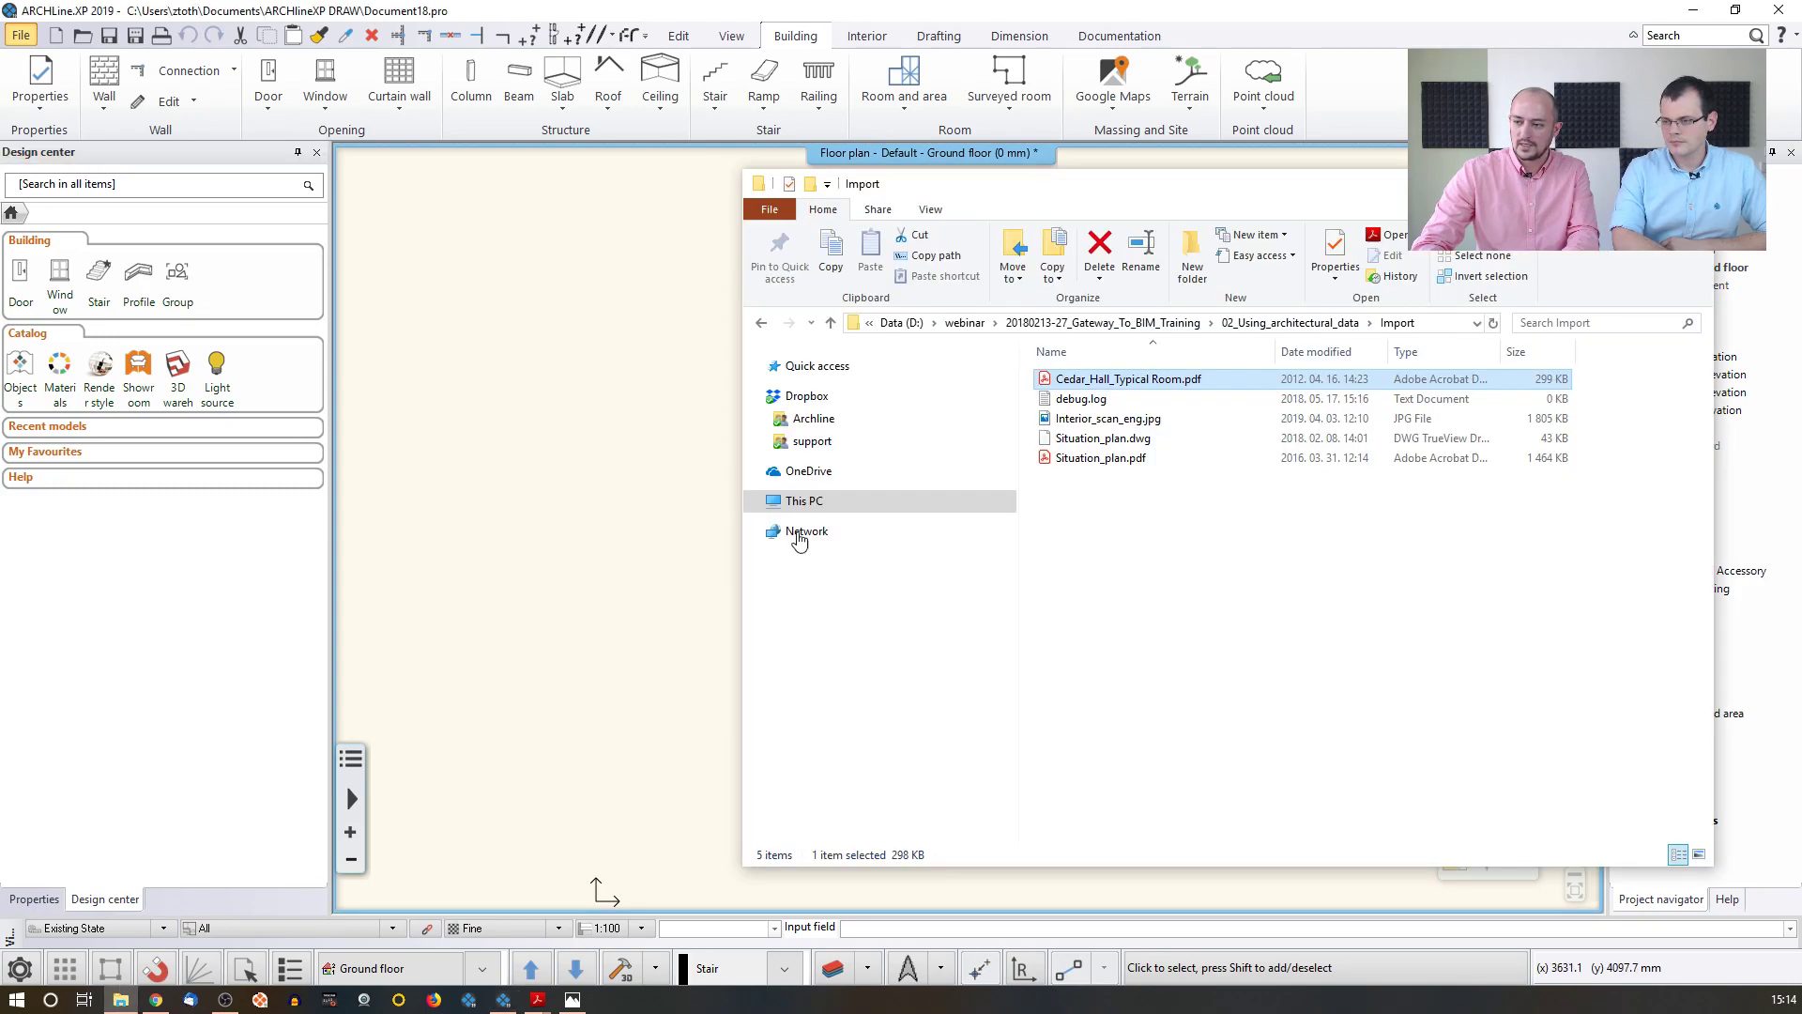
pyautogui.moveTo(1080, 458); pyautogui.dragTo(584, 457)
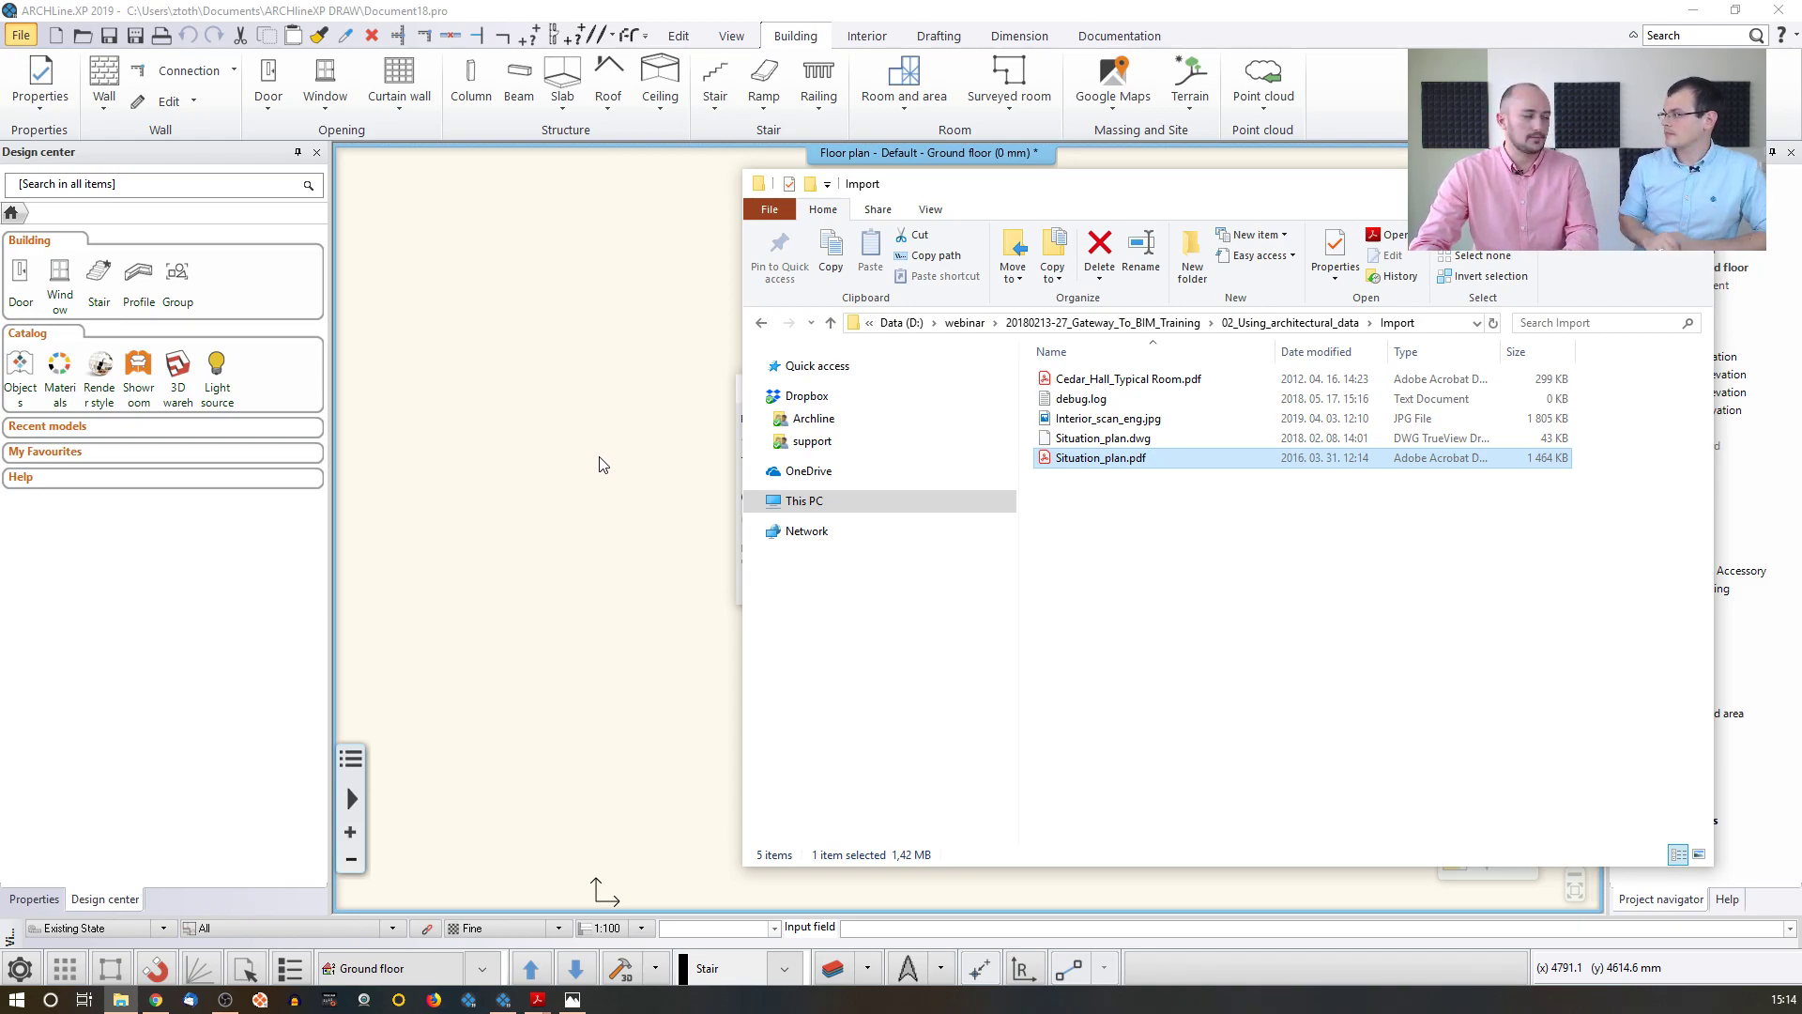
pyautogui.click(603, 465)
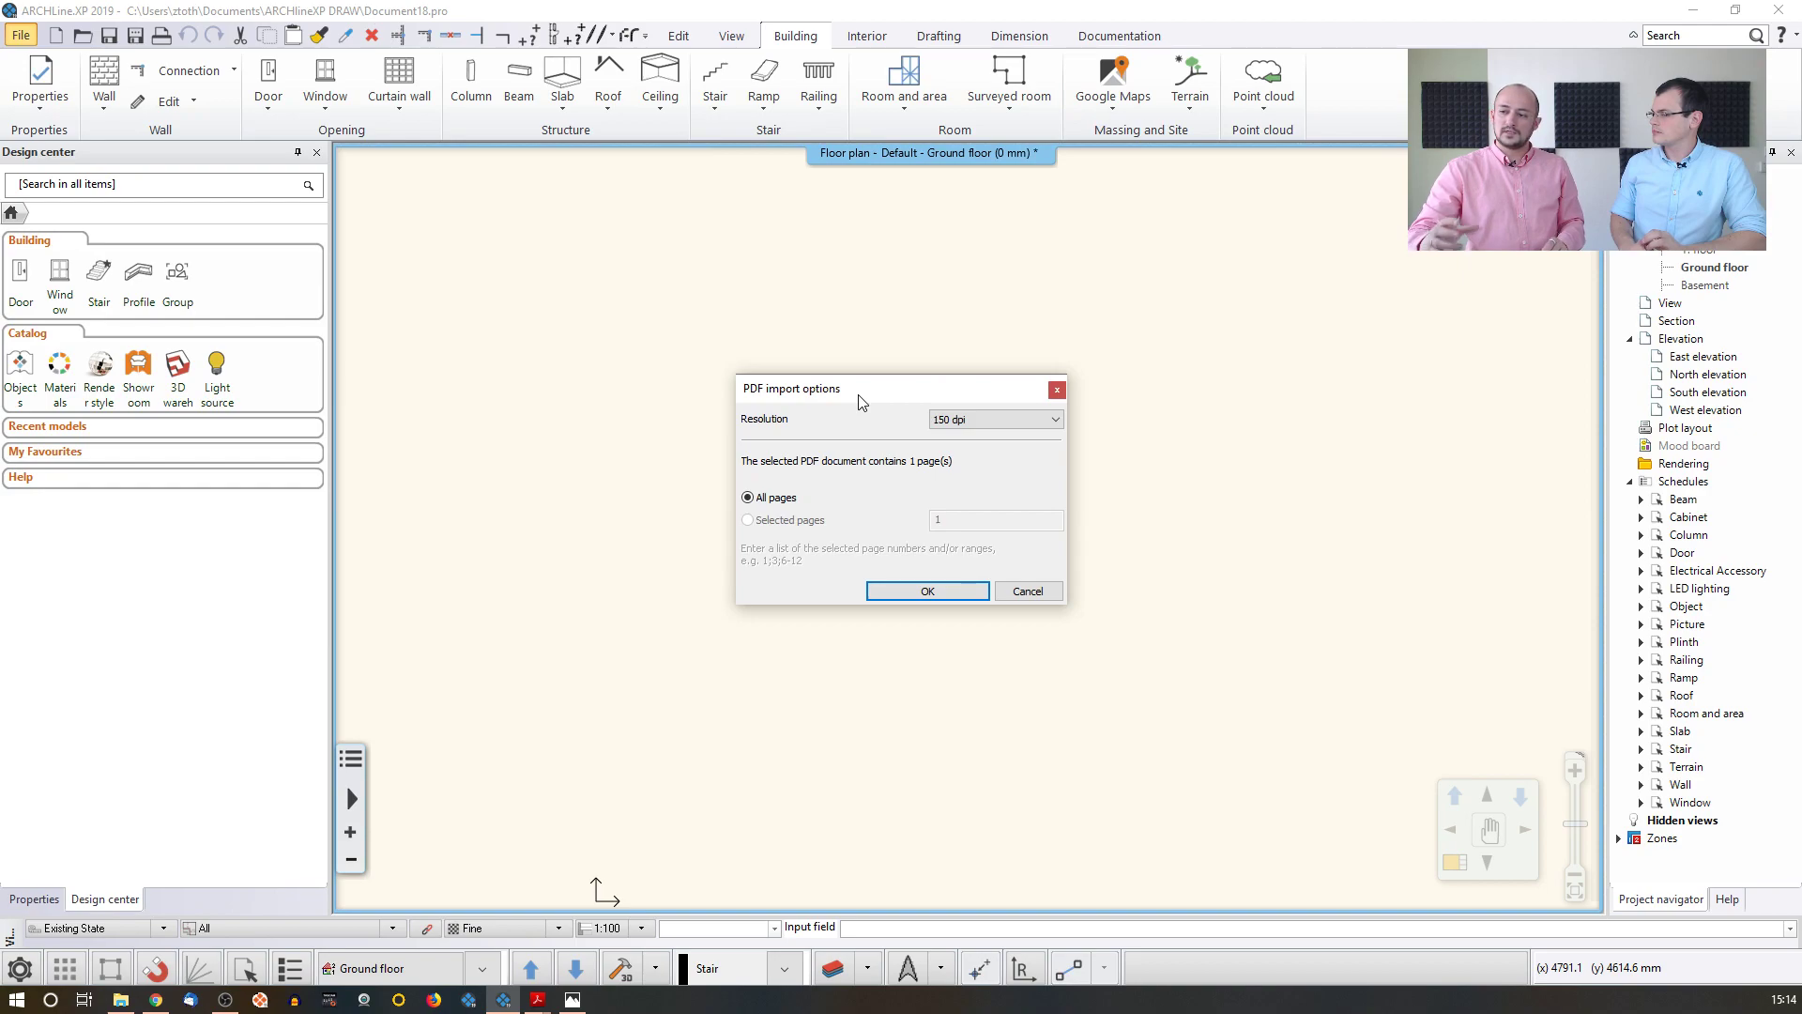
# - Import all pages of the PDF at 150 dpi and place the image on the floor plan, about 4197 by 5936 mm
pyautogui.click(1023, 422)
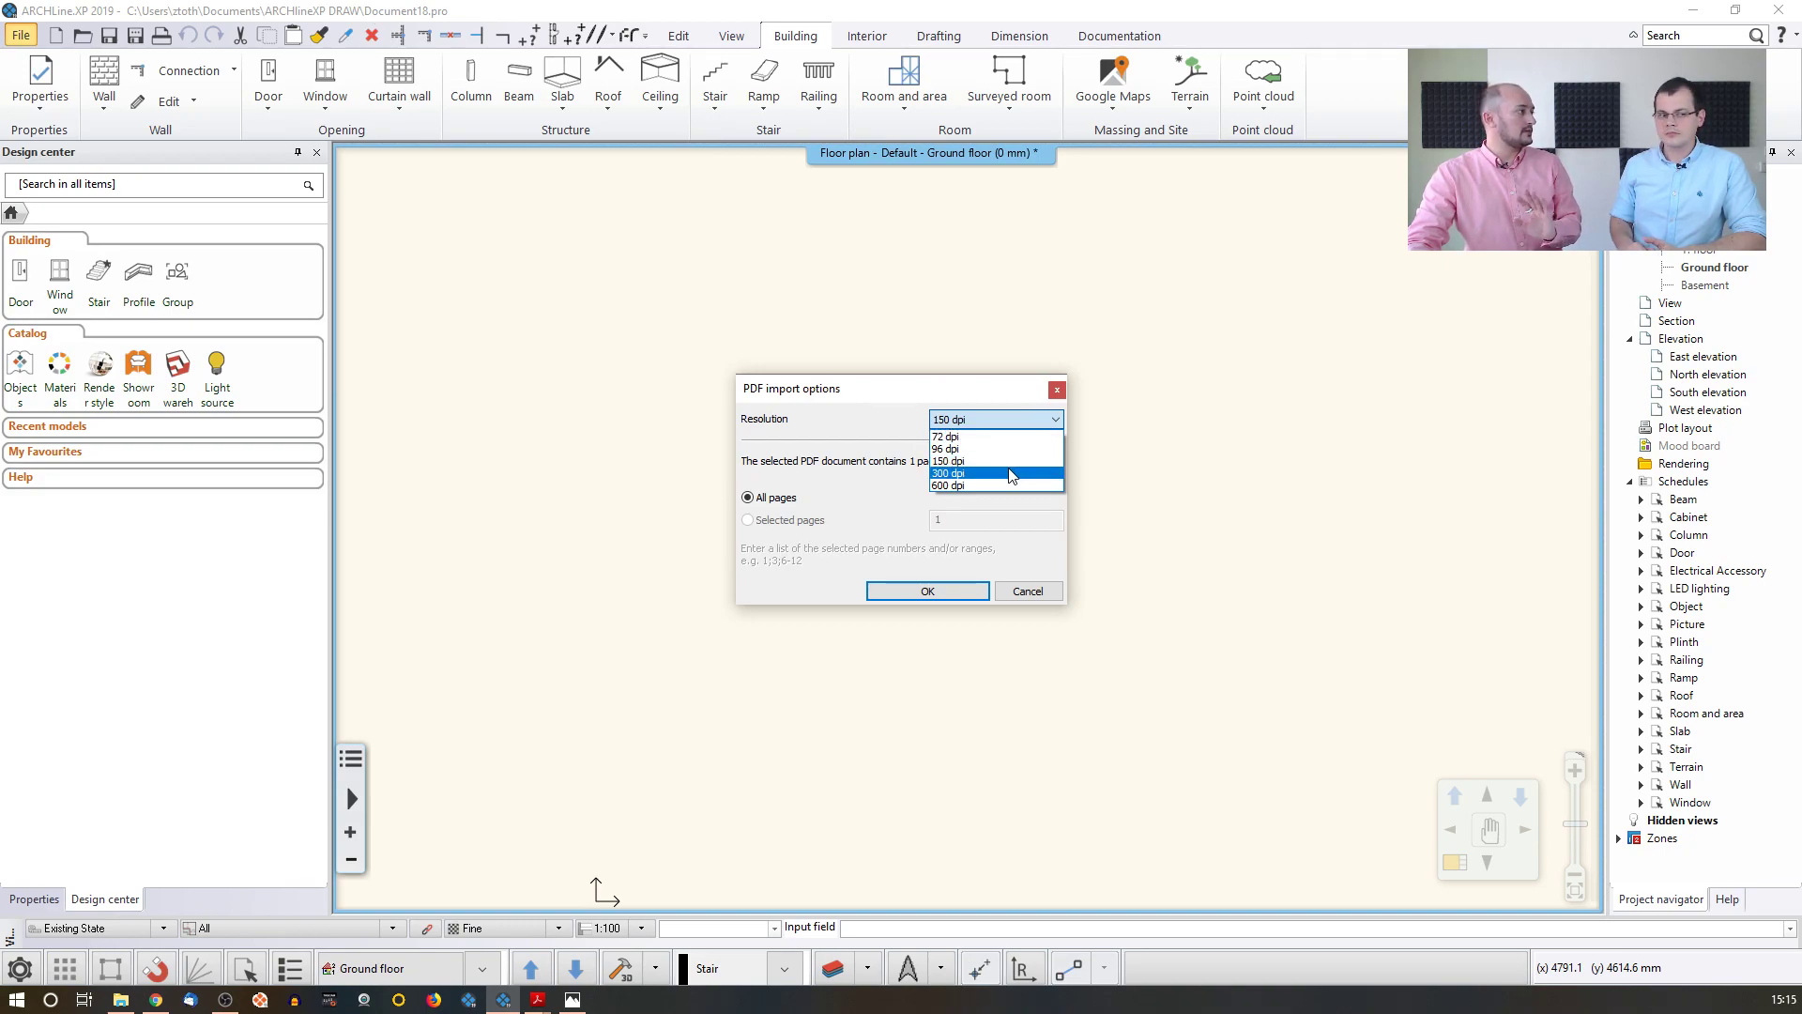
pyautogui.click(951, 461)
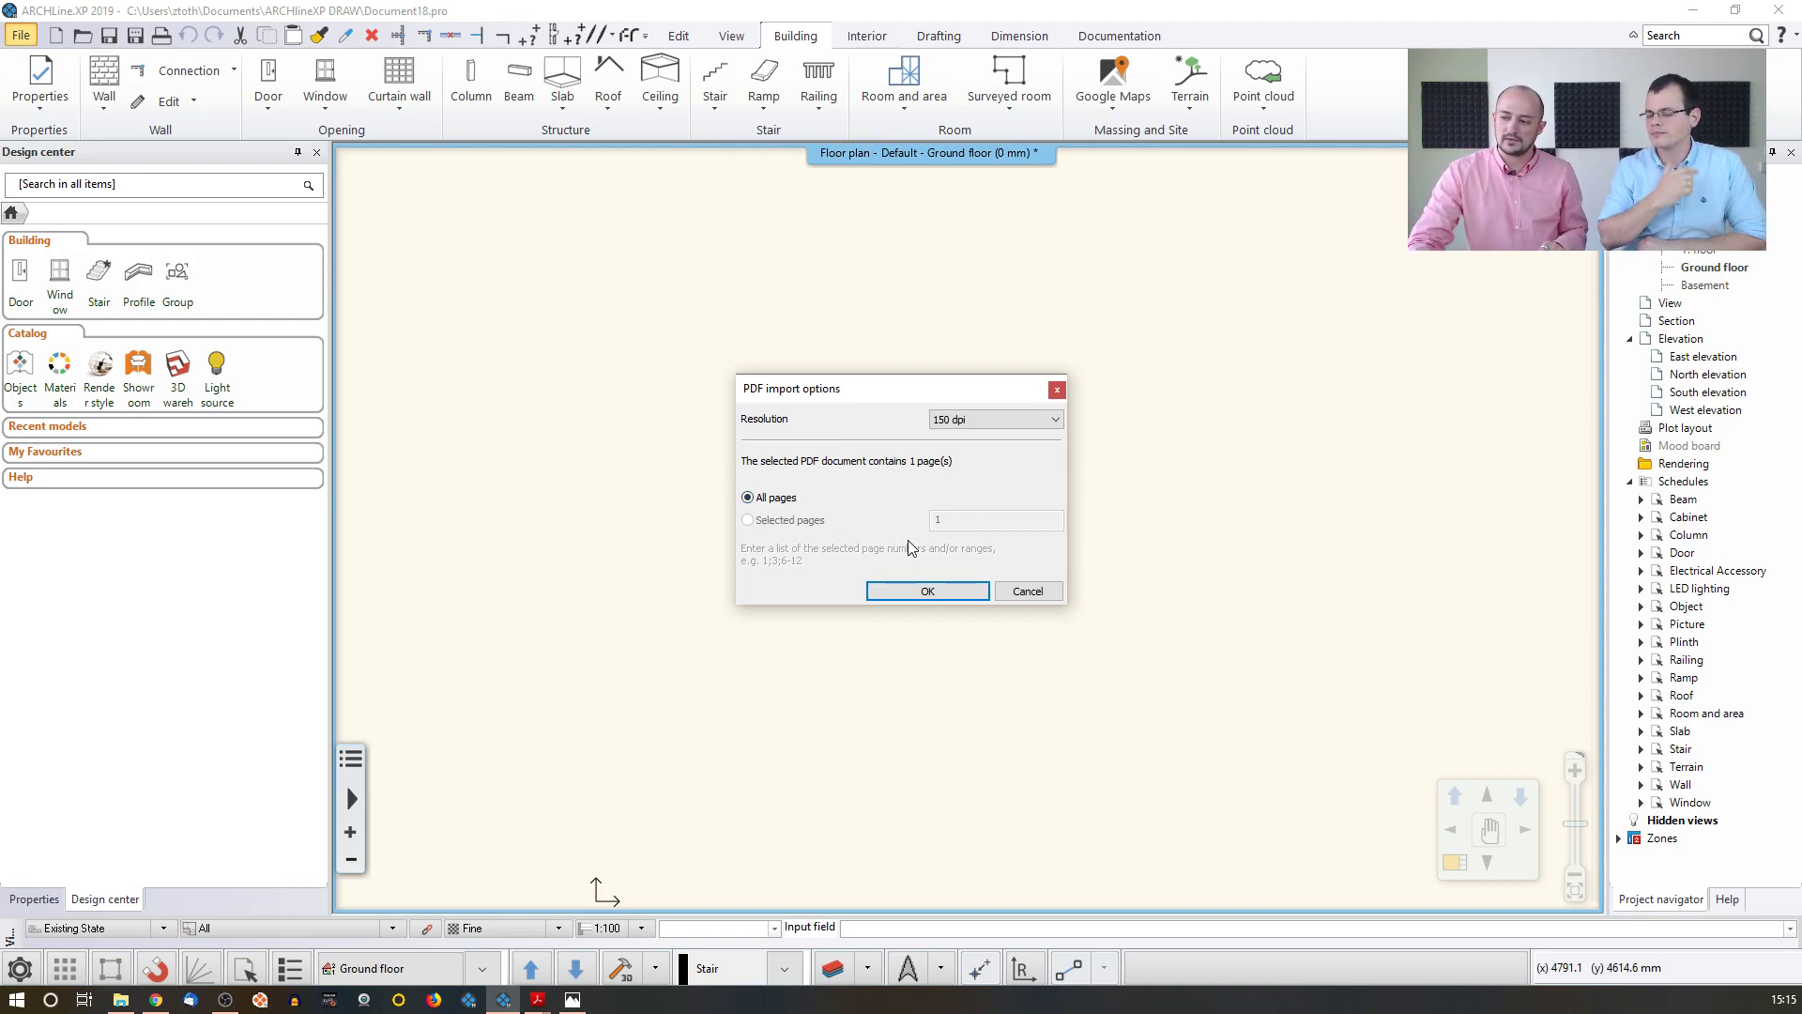
pyautogui.click(929, 590)
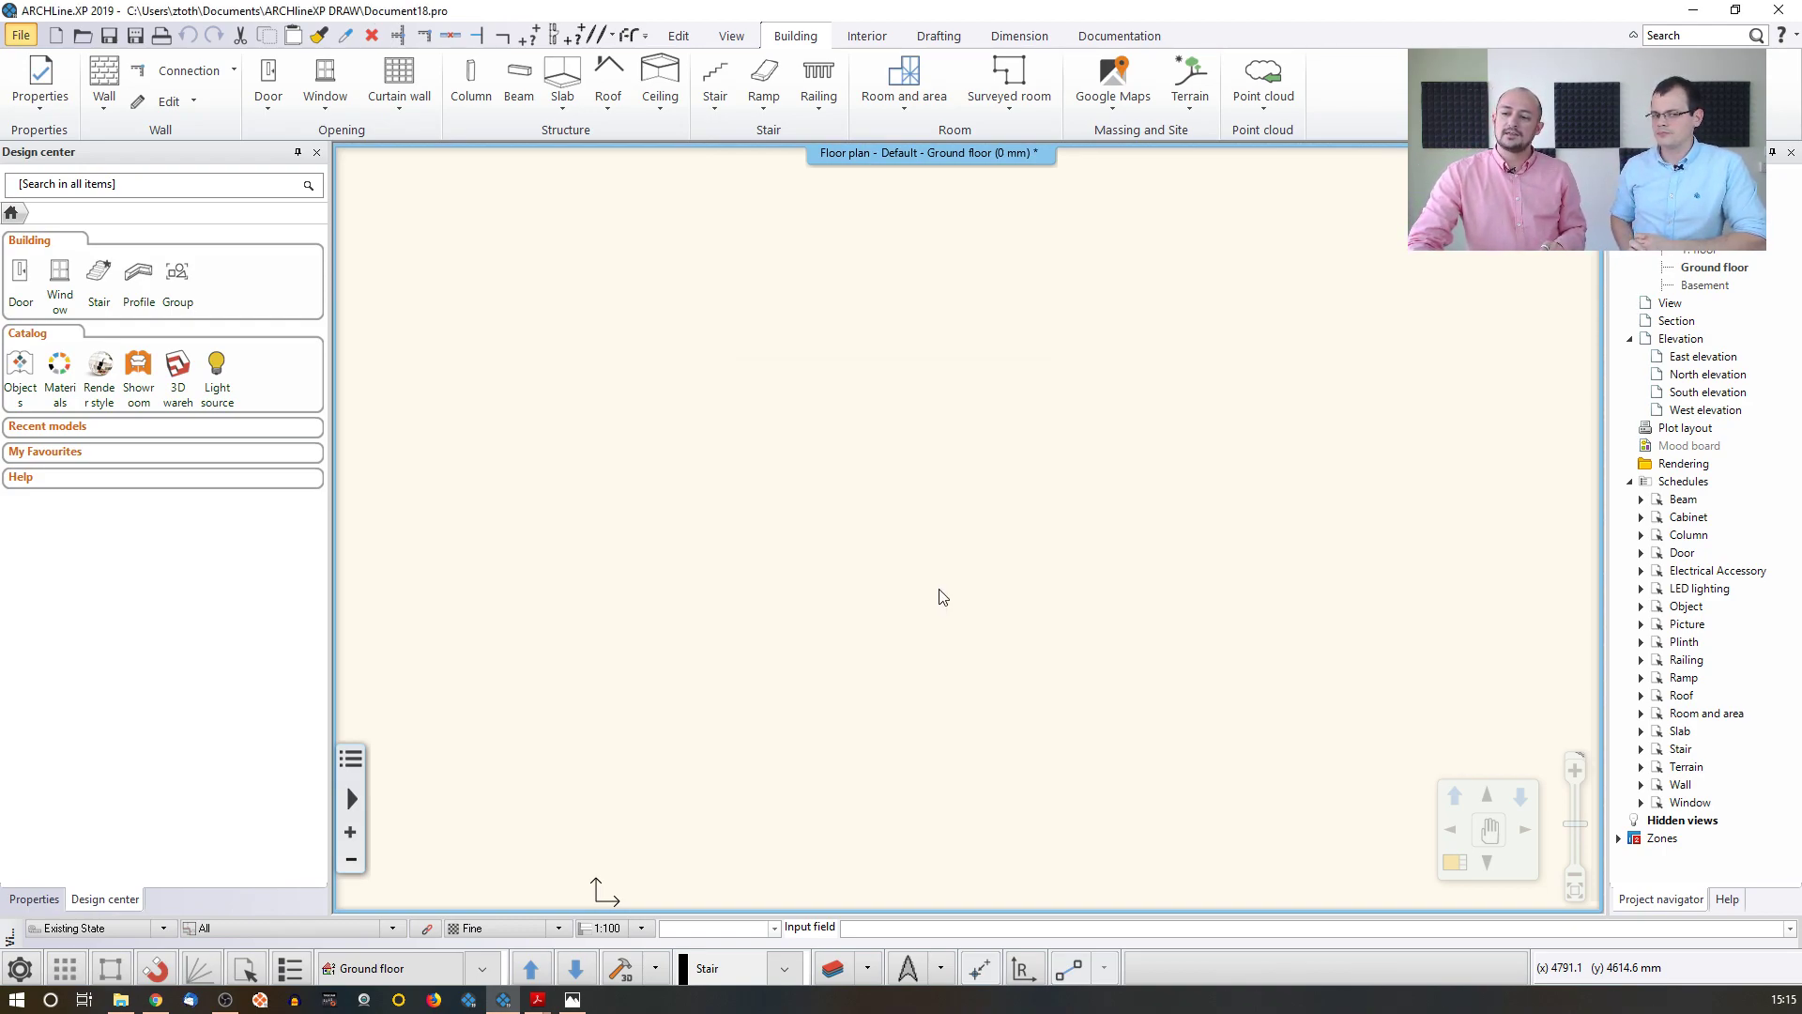
pyautogui.click(677, 786)
pyautogui.click(1003, 401)
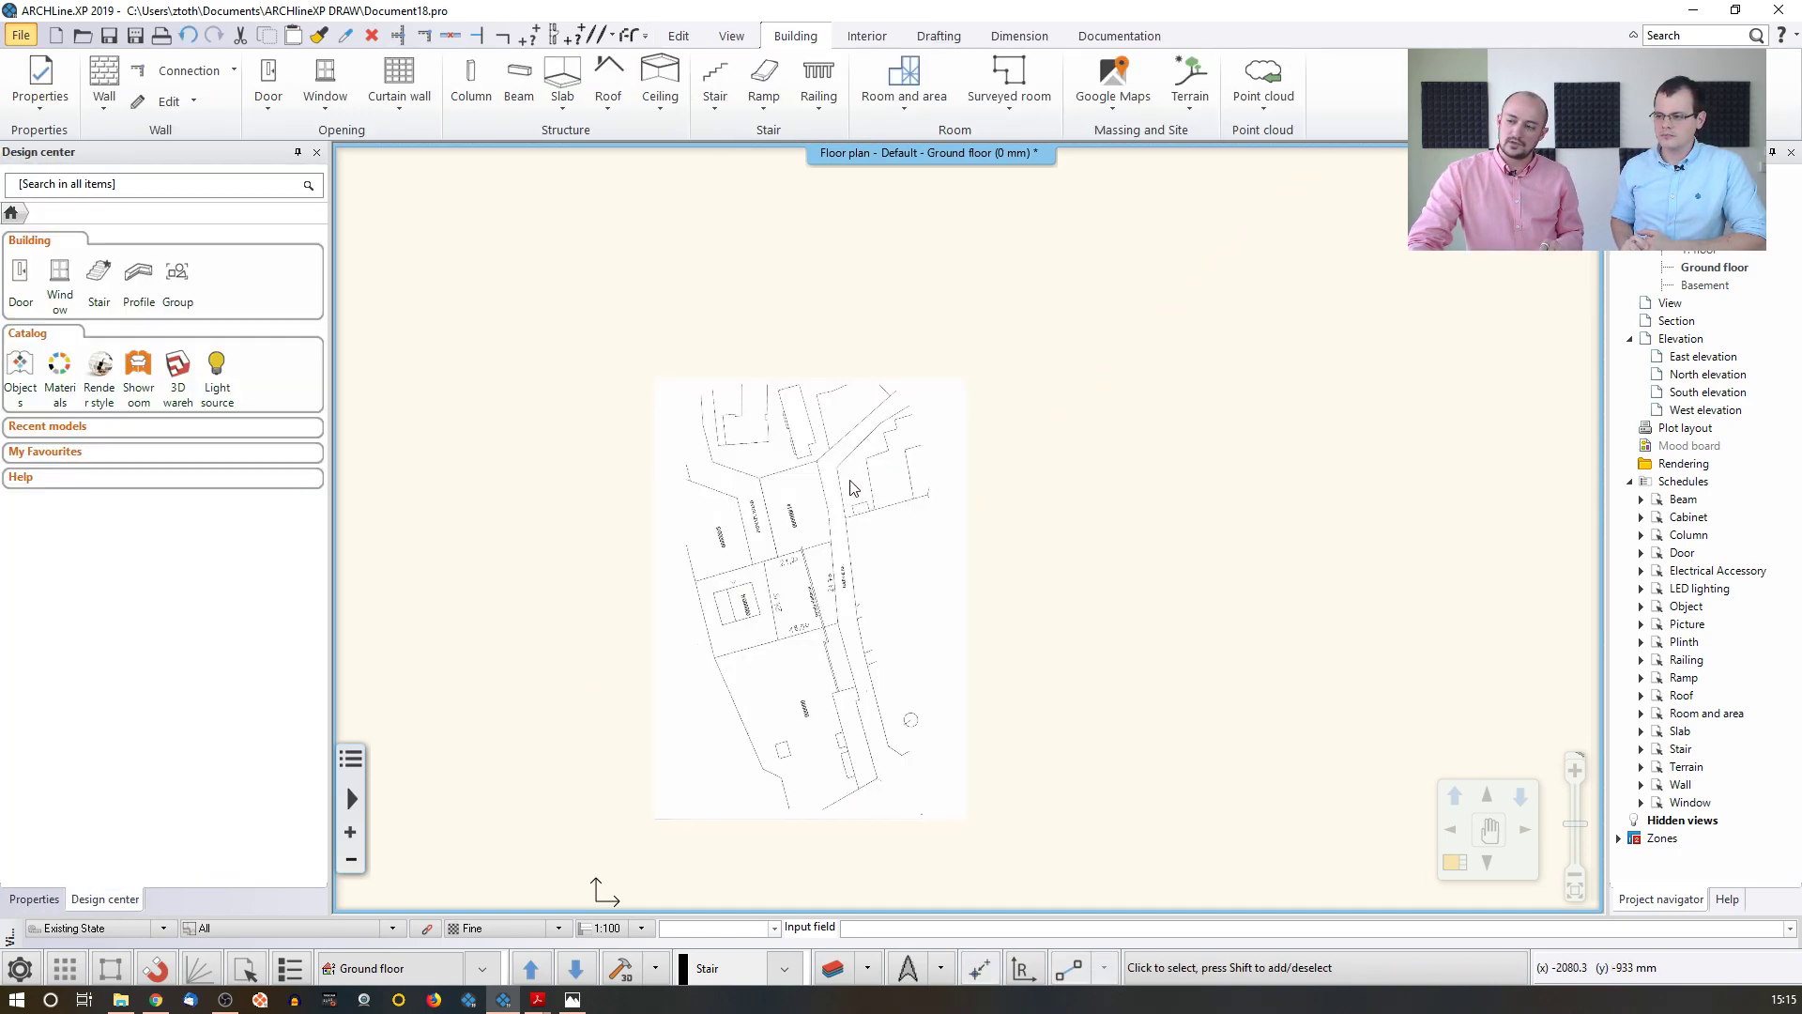
# - Inspect the placed situation plan image and its size properties
pyautogui.scroll(3, 688, 559)
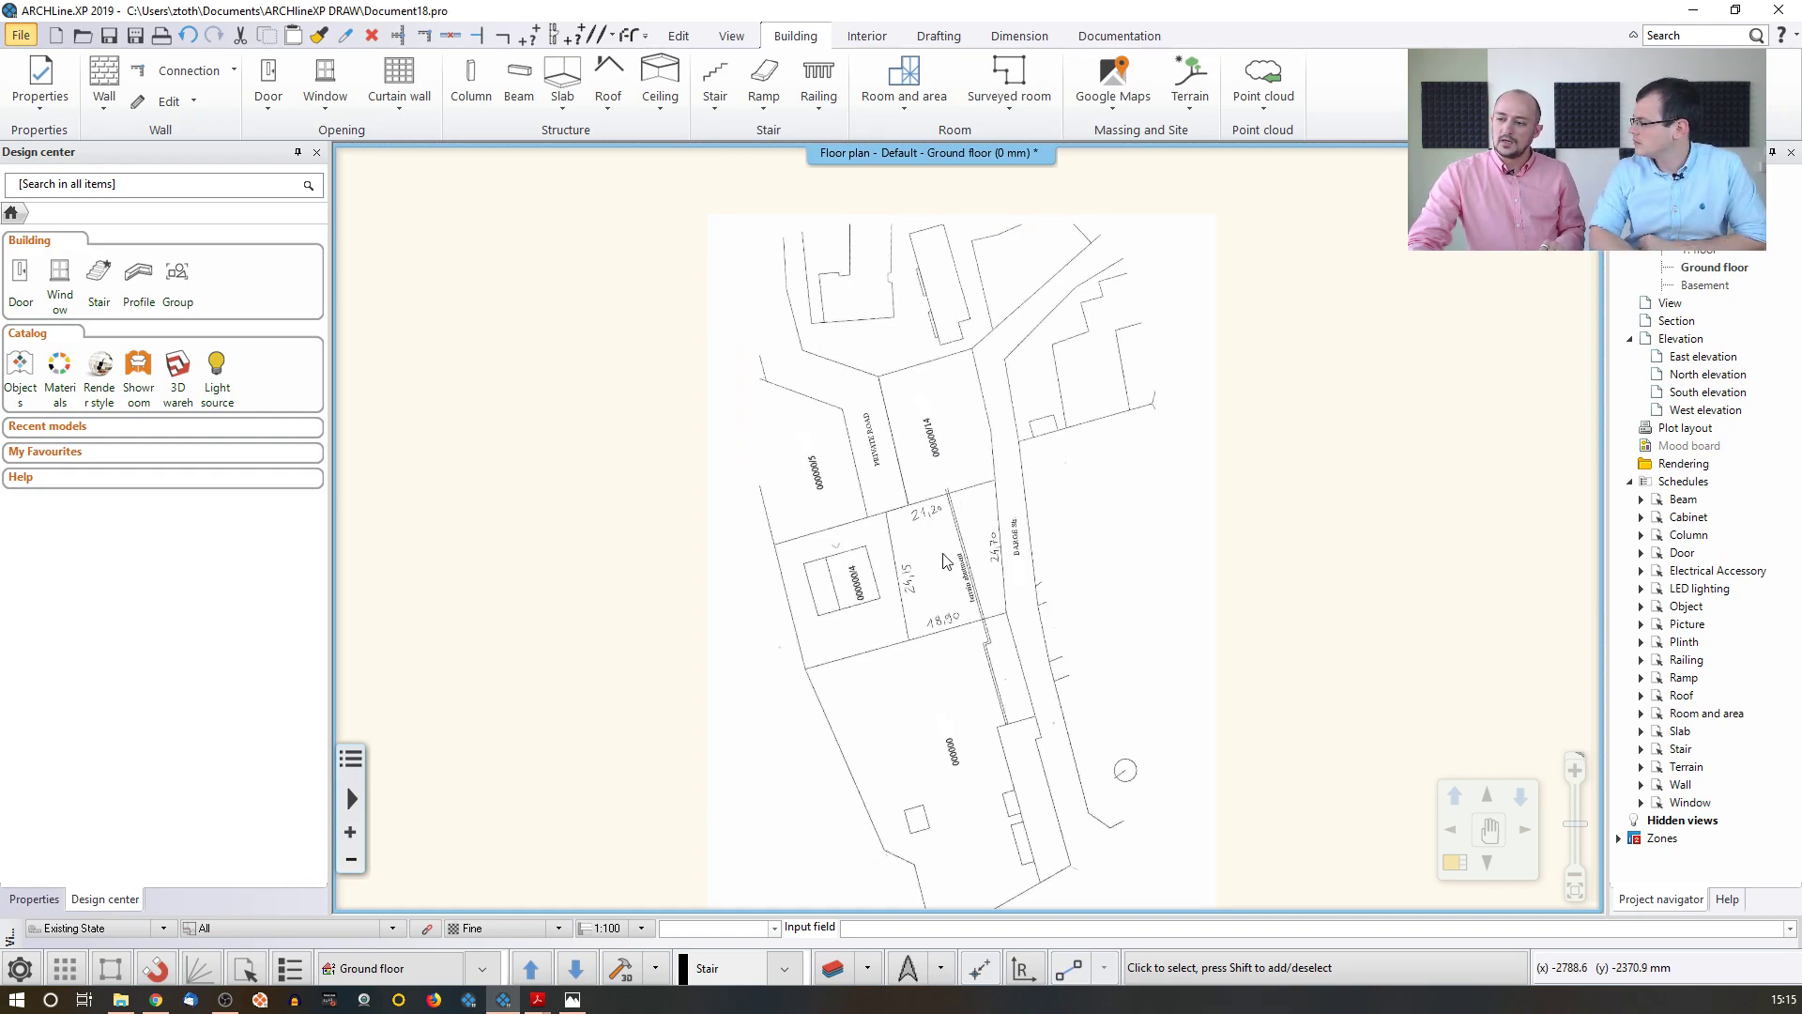
pyautogui.scroll(-3, 945, 562)
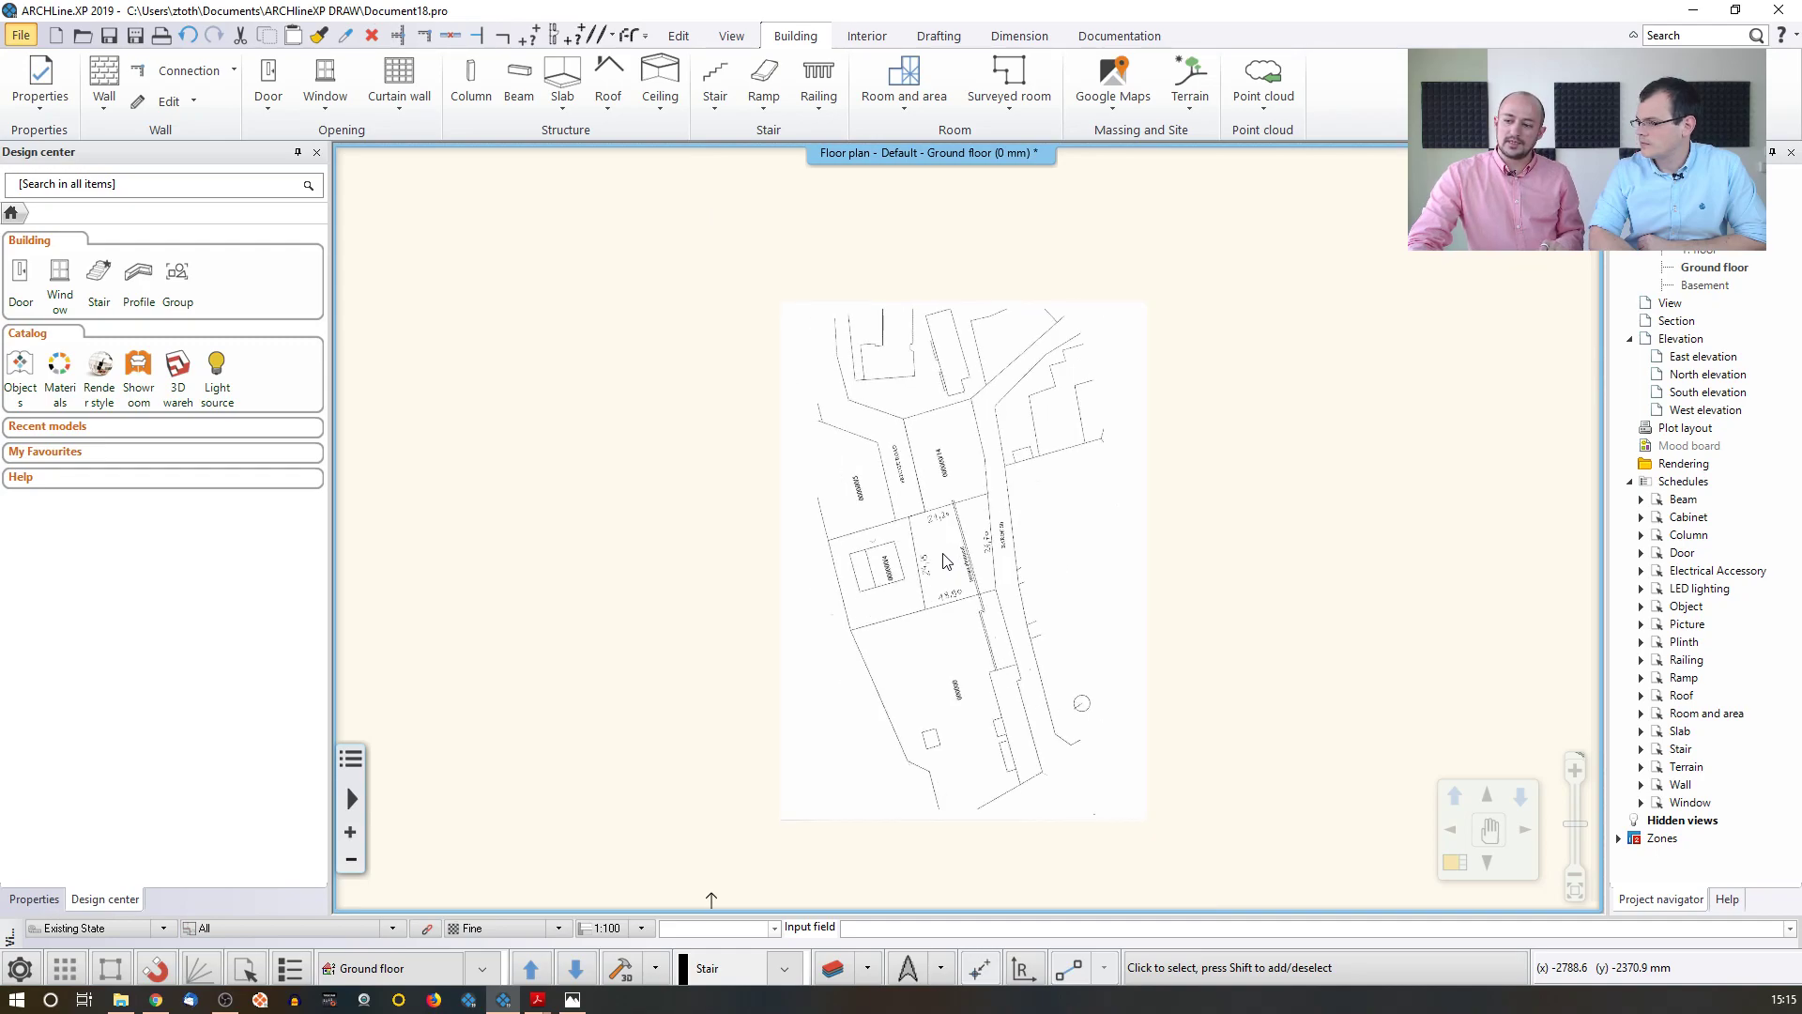
pyautogui.click(920, 575)
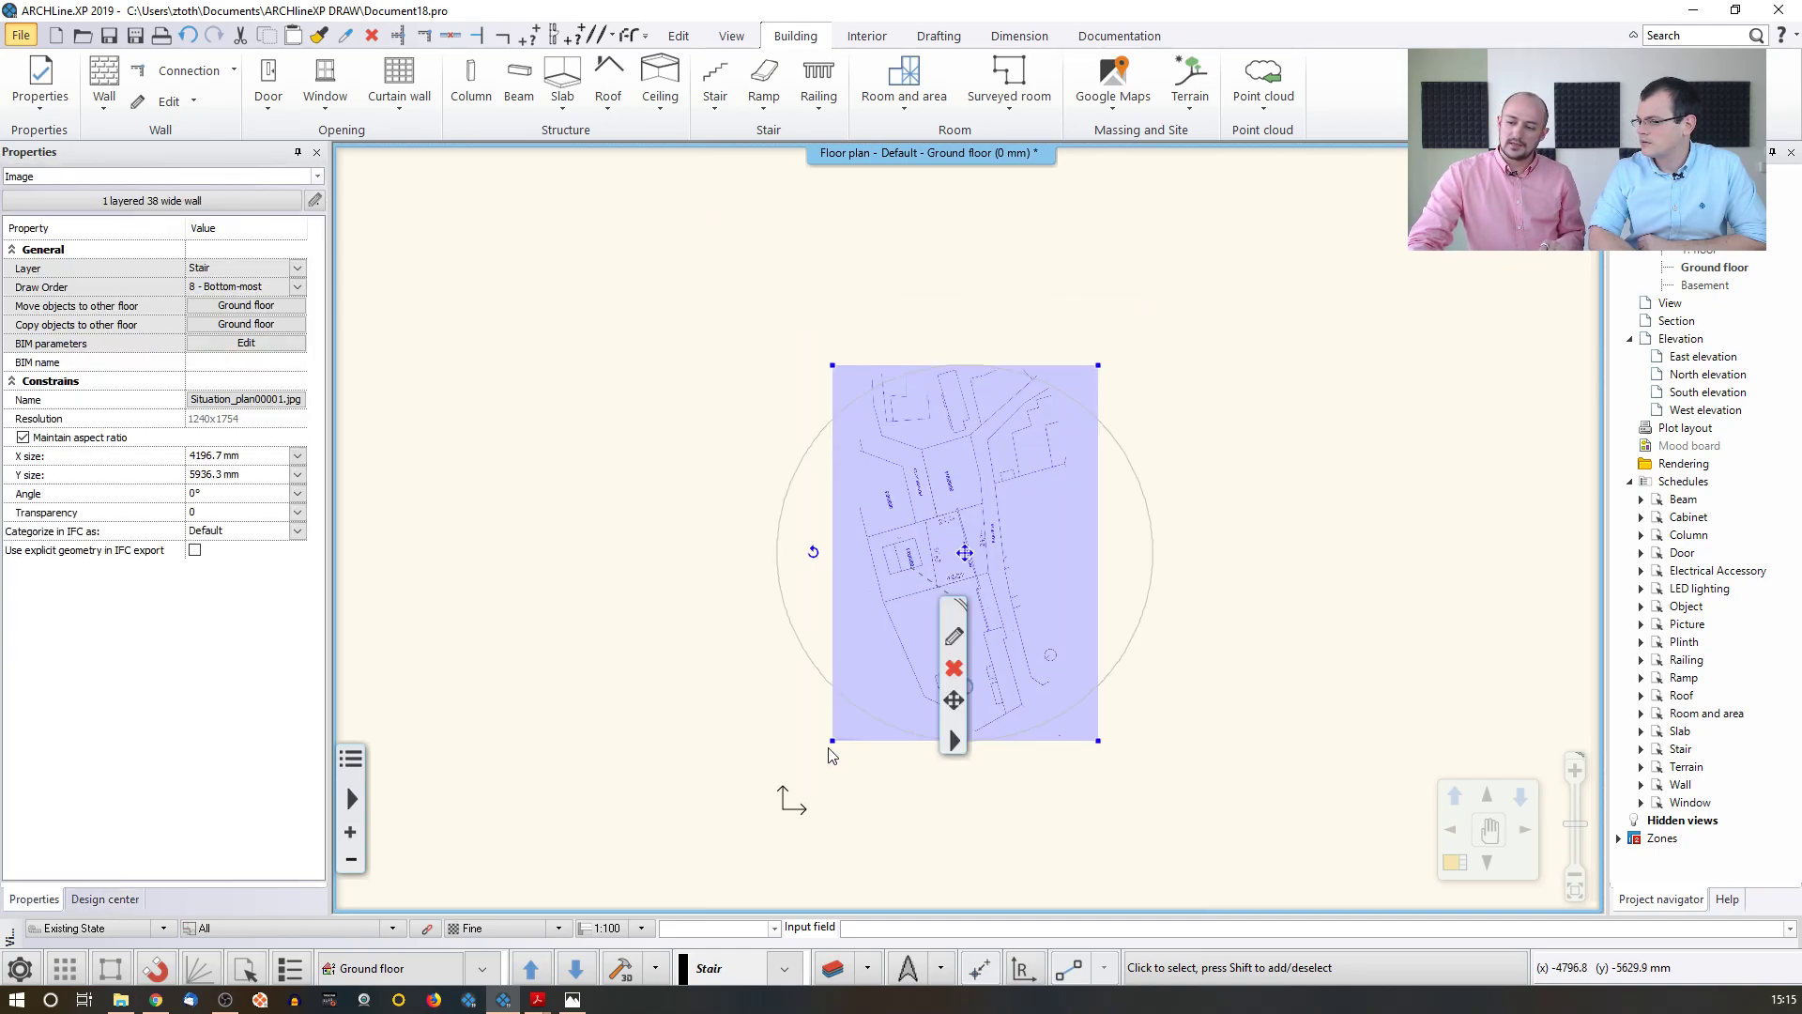
pyautogui.click(646, 505)
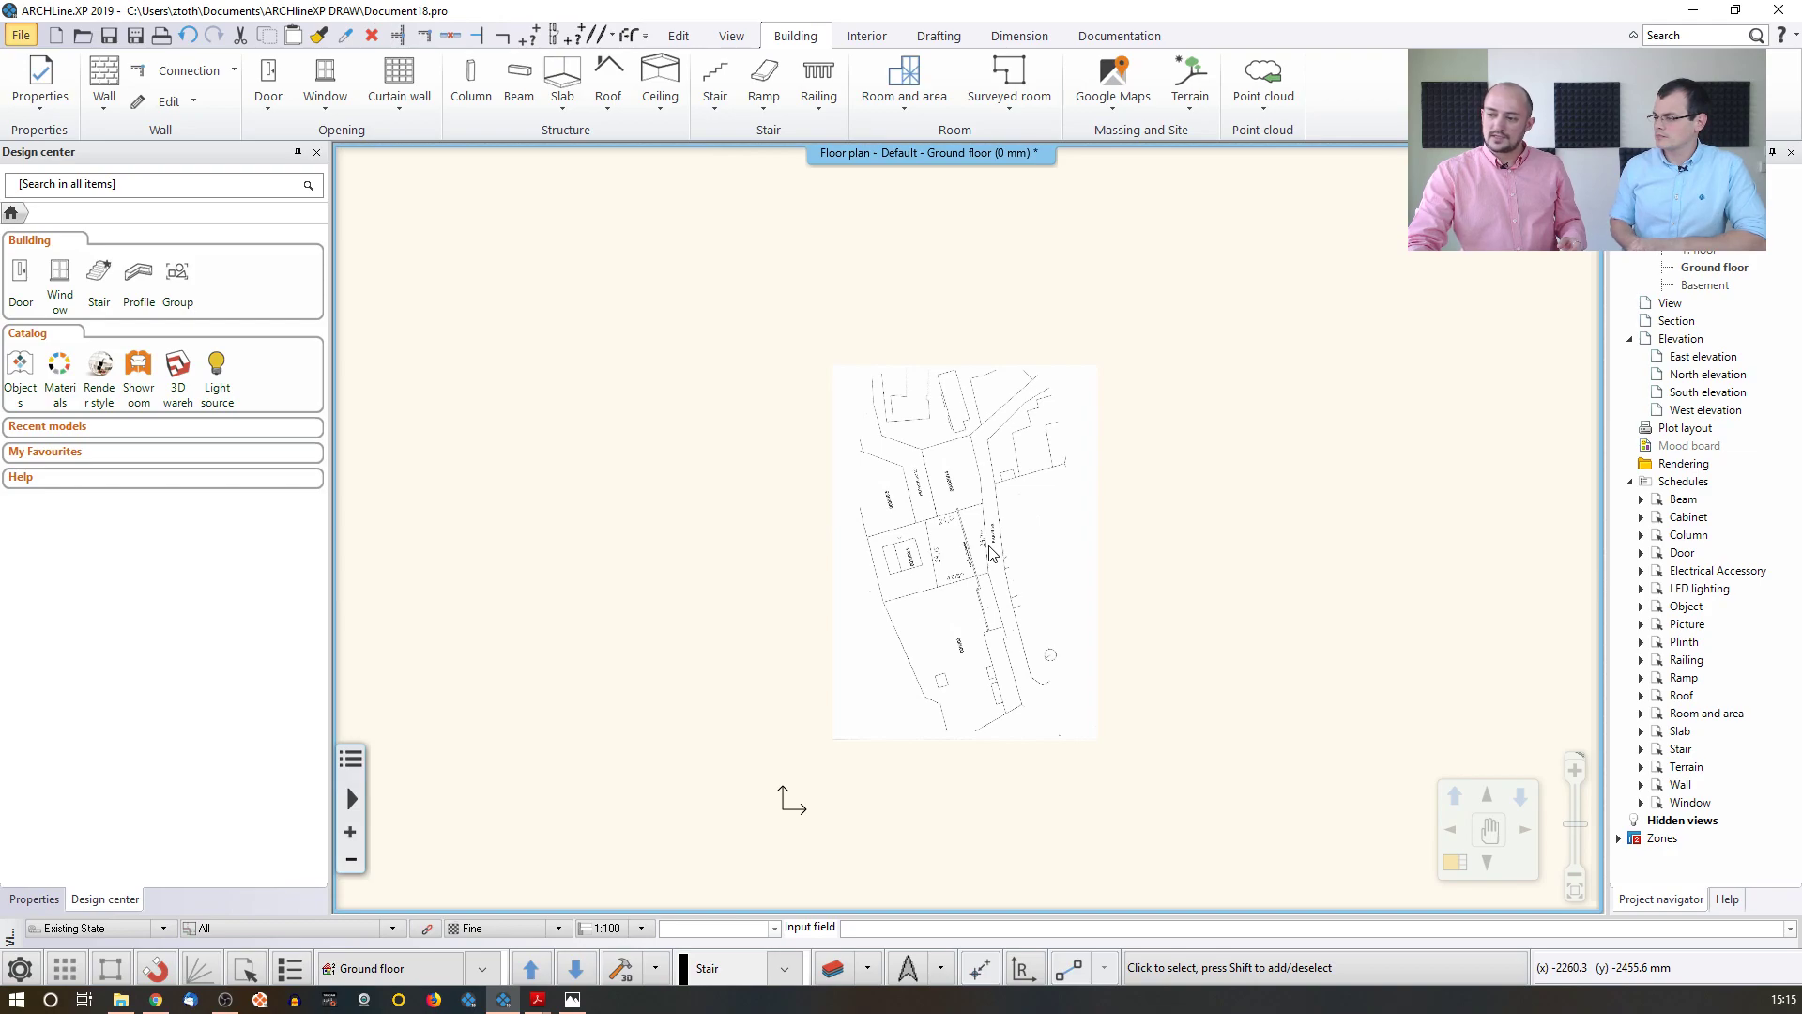
pyautogui.scroll(3, 995, 573)
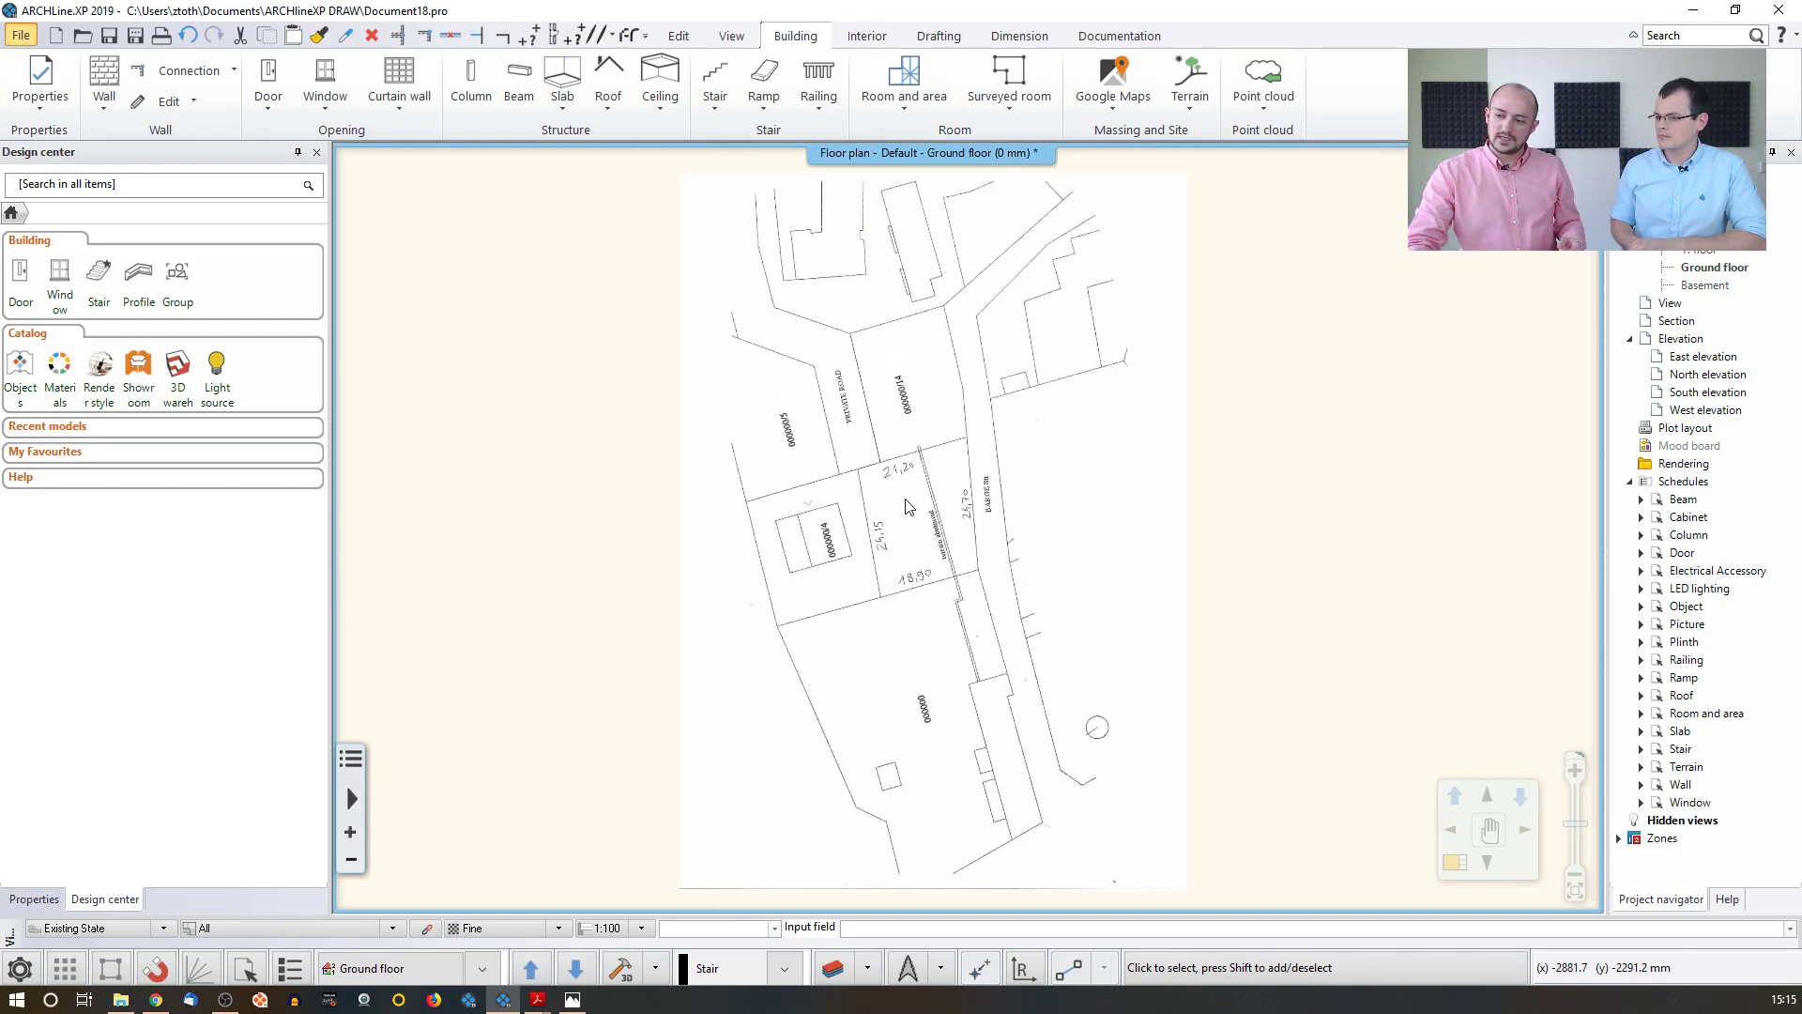
pyautogui.click(909, 507)
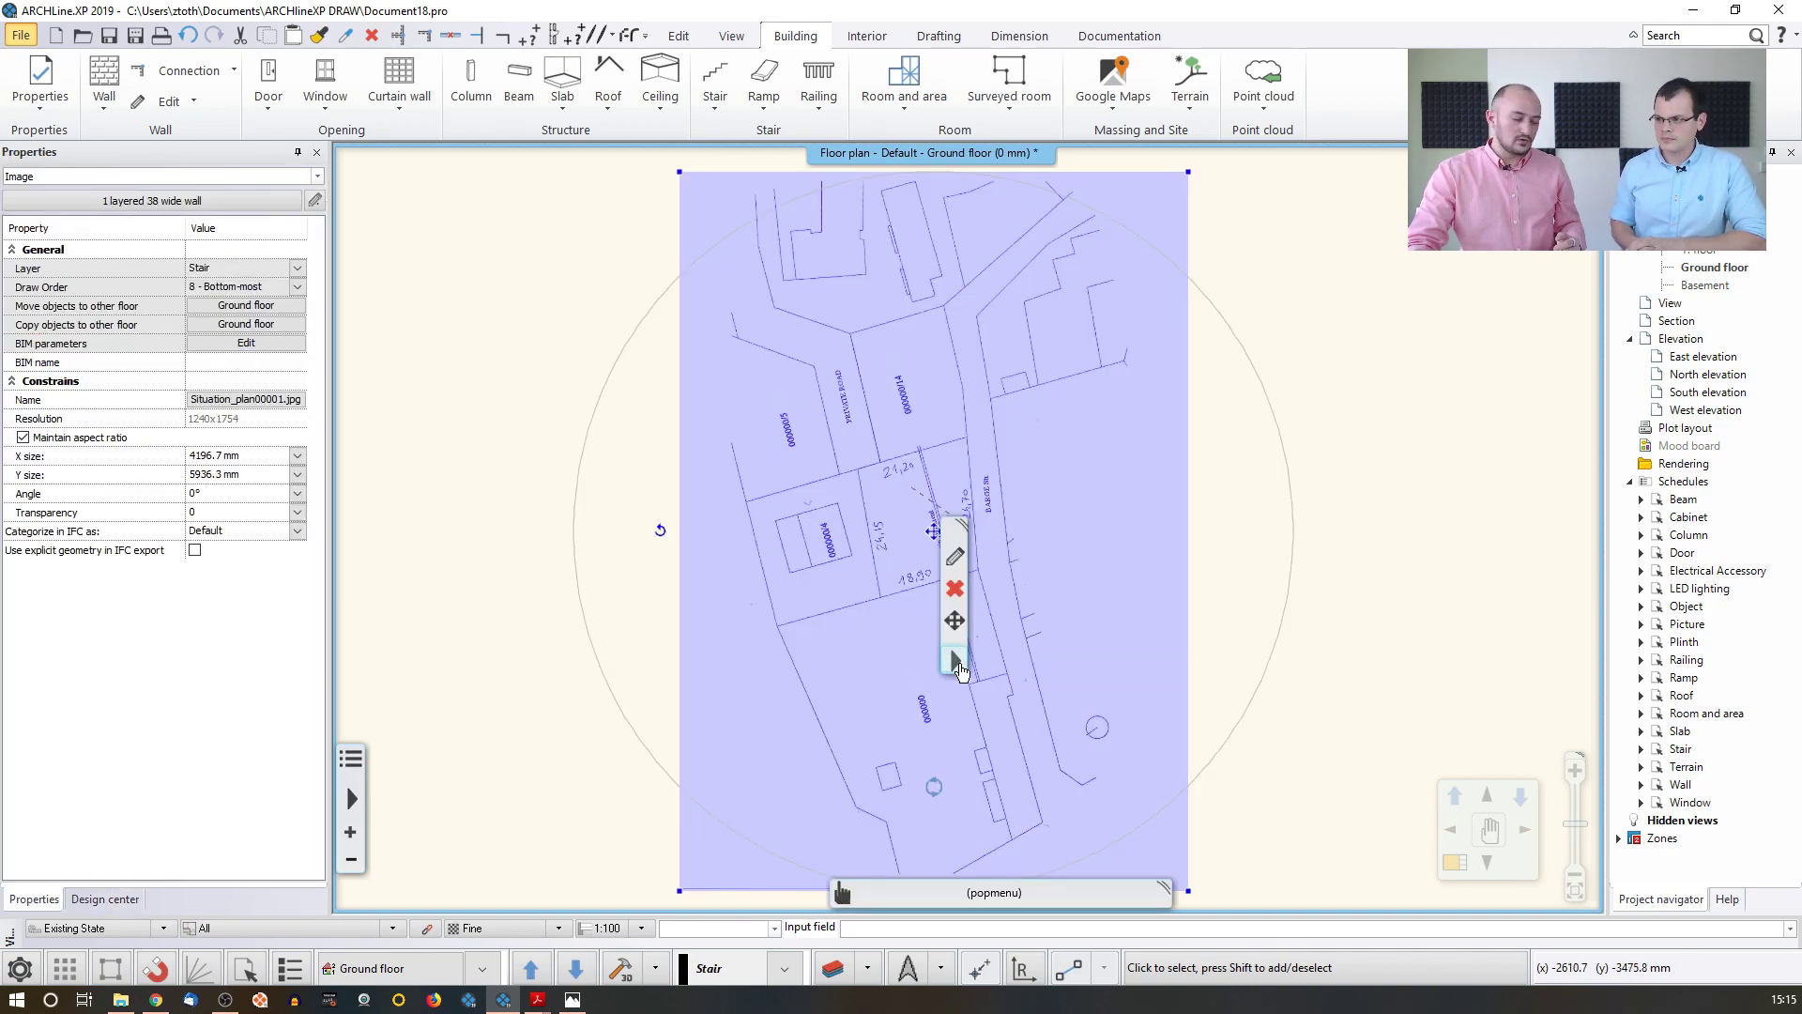
pyautogui.click(957, 662)
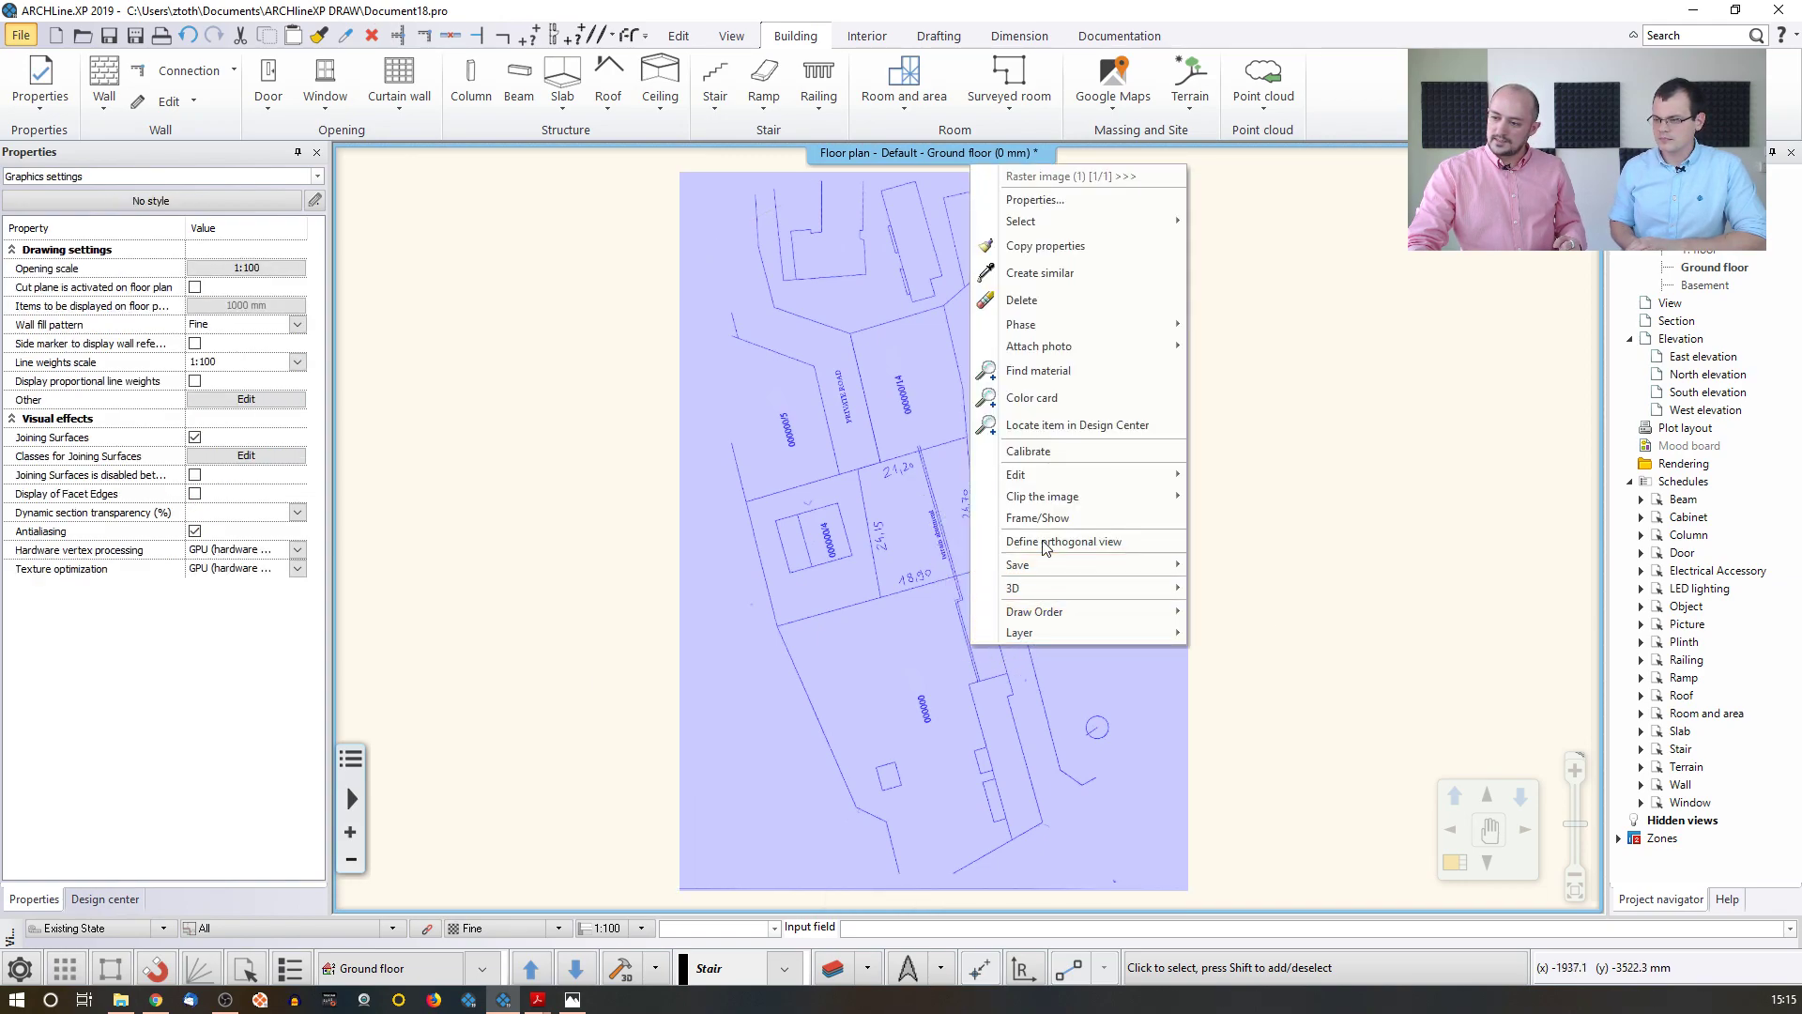
pyautogui.click(1057, 460)
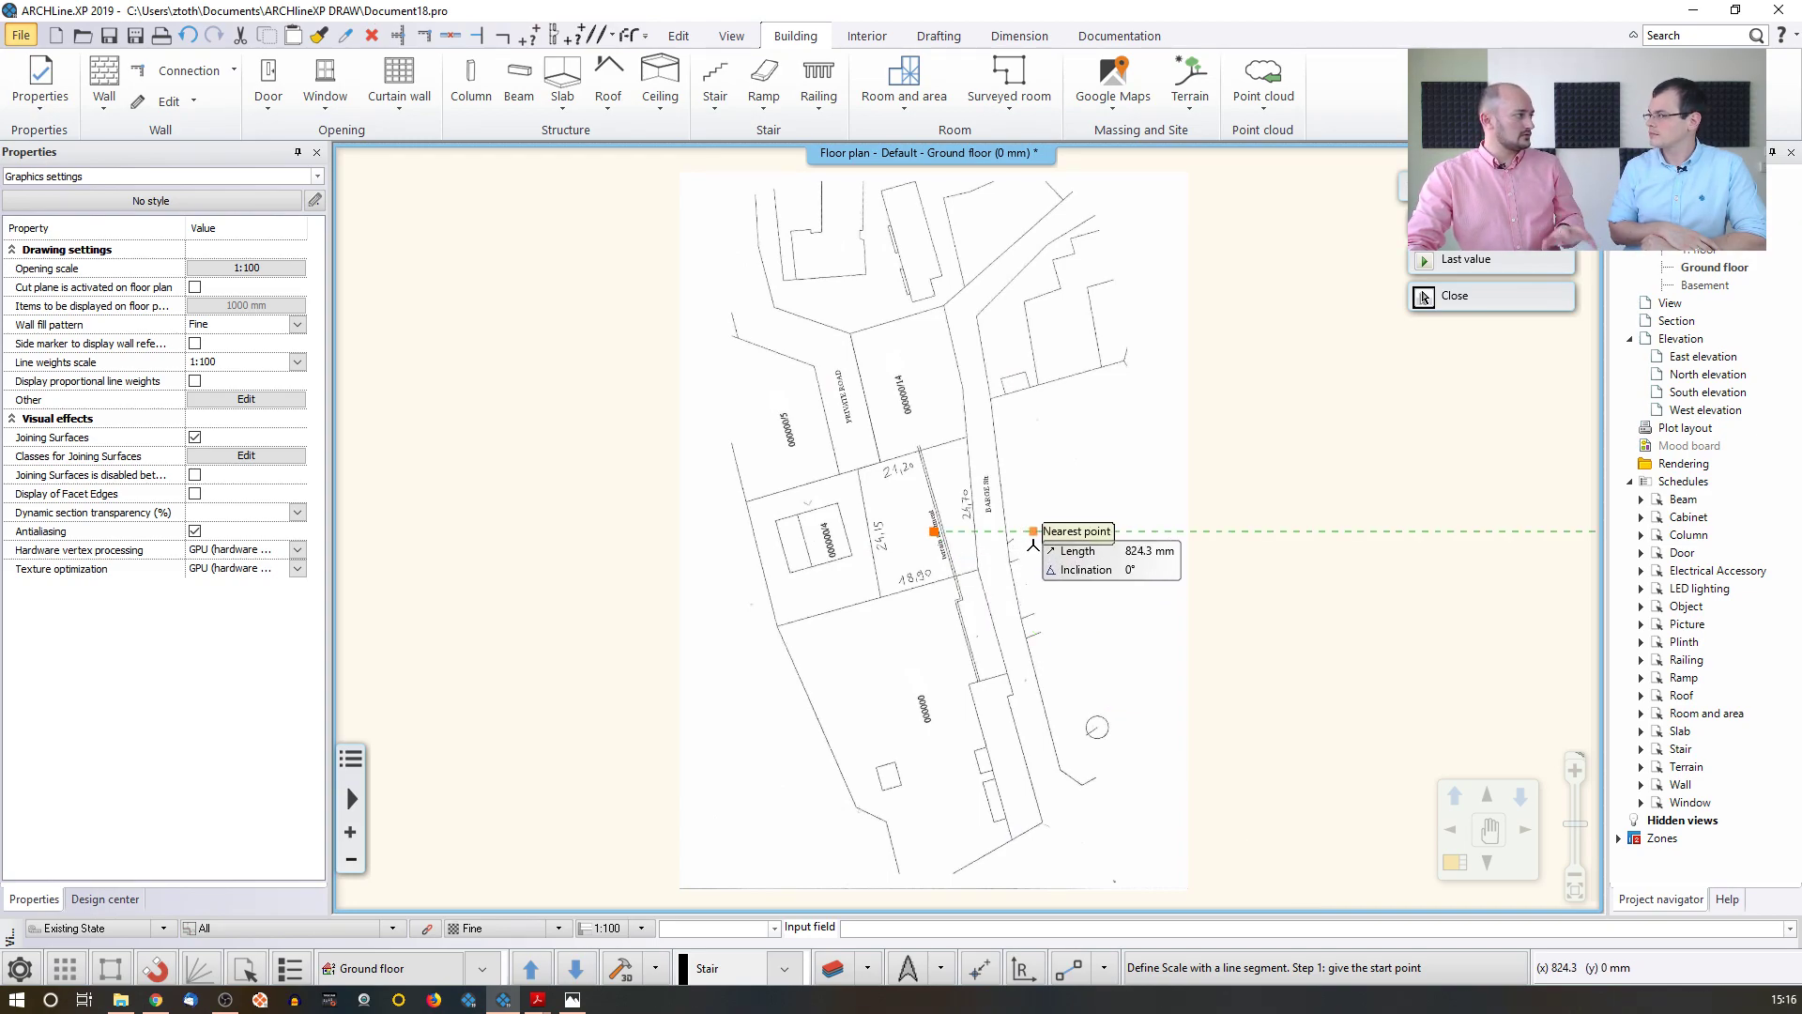
pyautogui.scroll(3, 1033, 542)
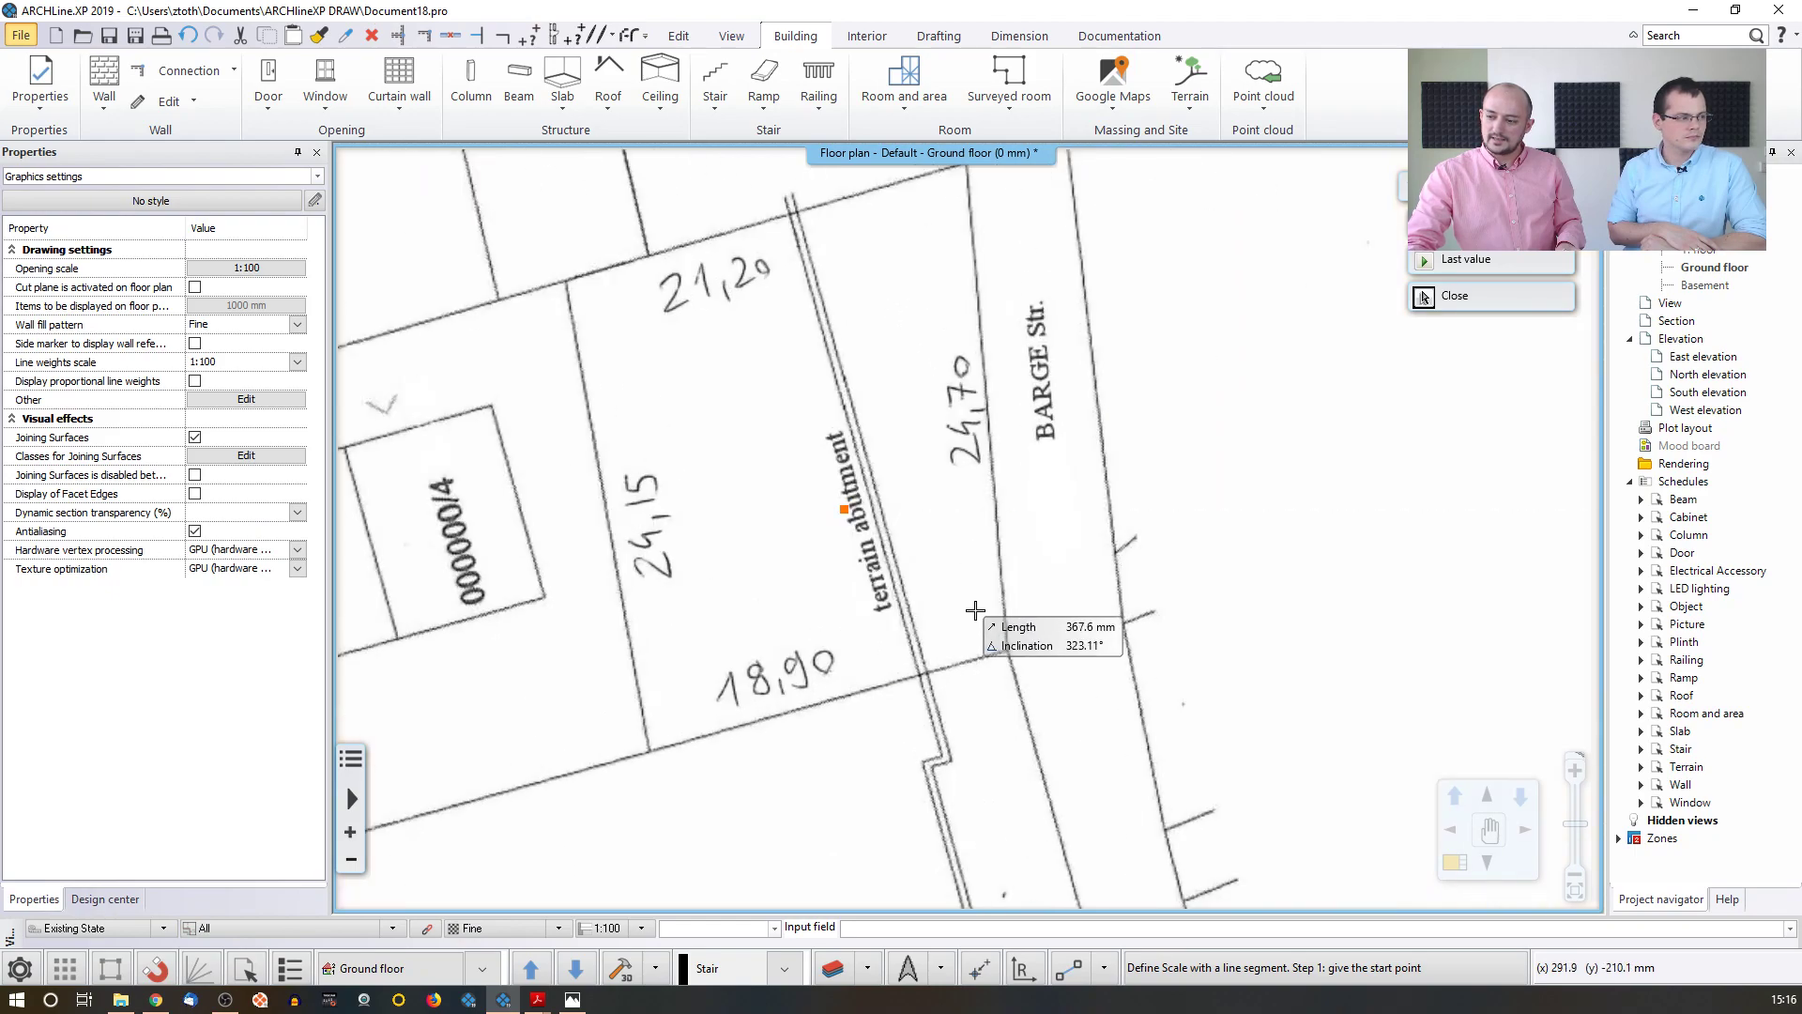
pyautogui.scroll(3, 956, 574)
pyautogui.scroll(-5, 948, 474)
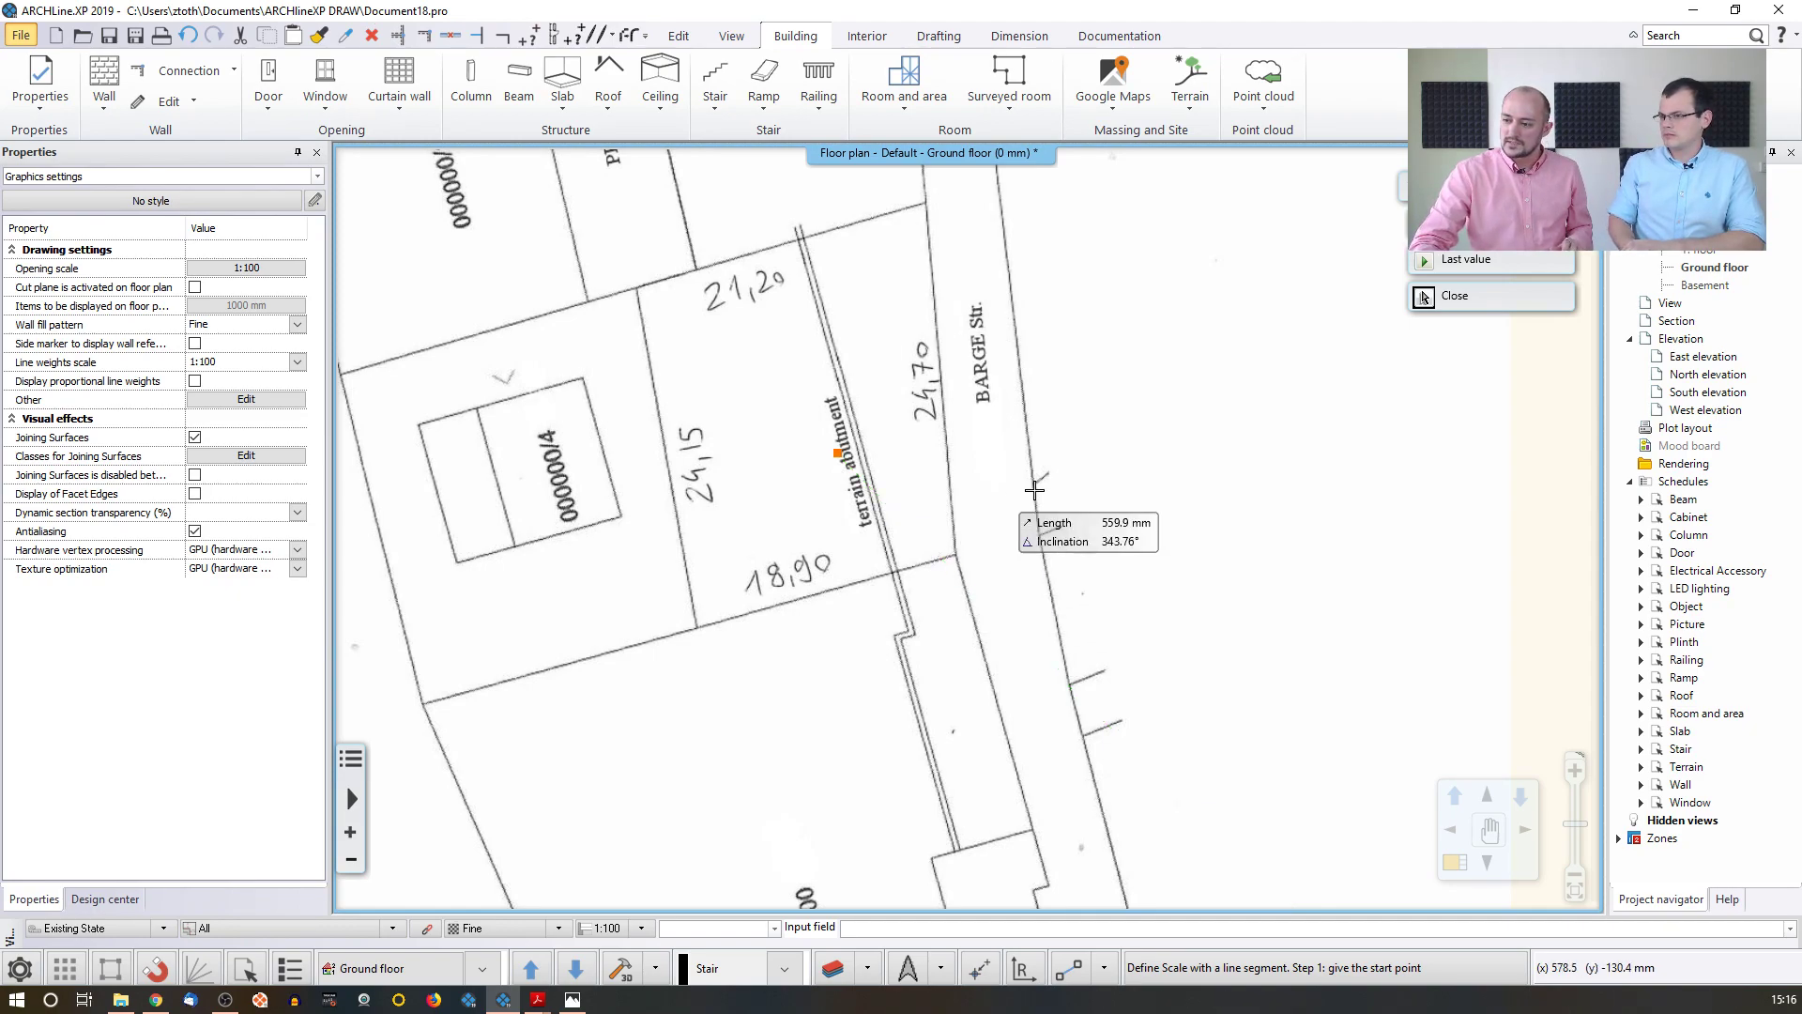
pyautogui.scroll(6, 977, 576)
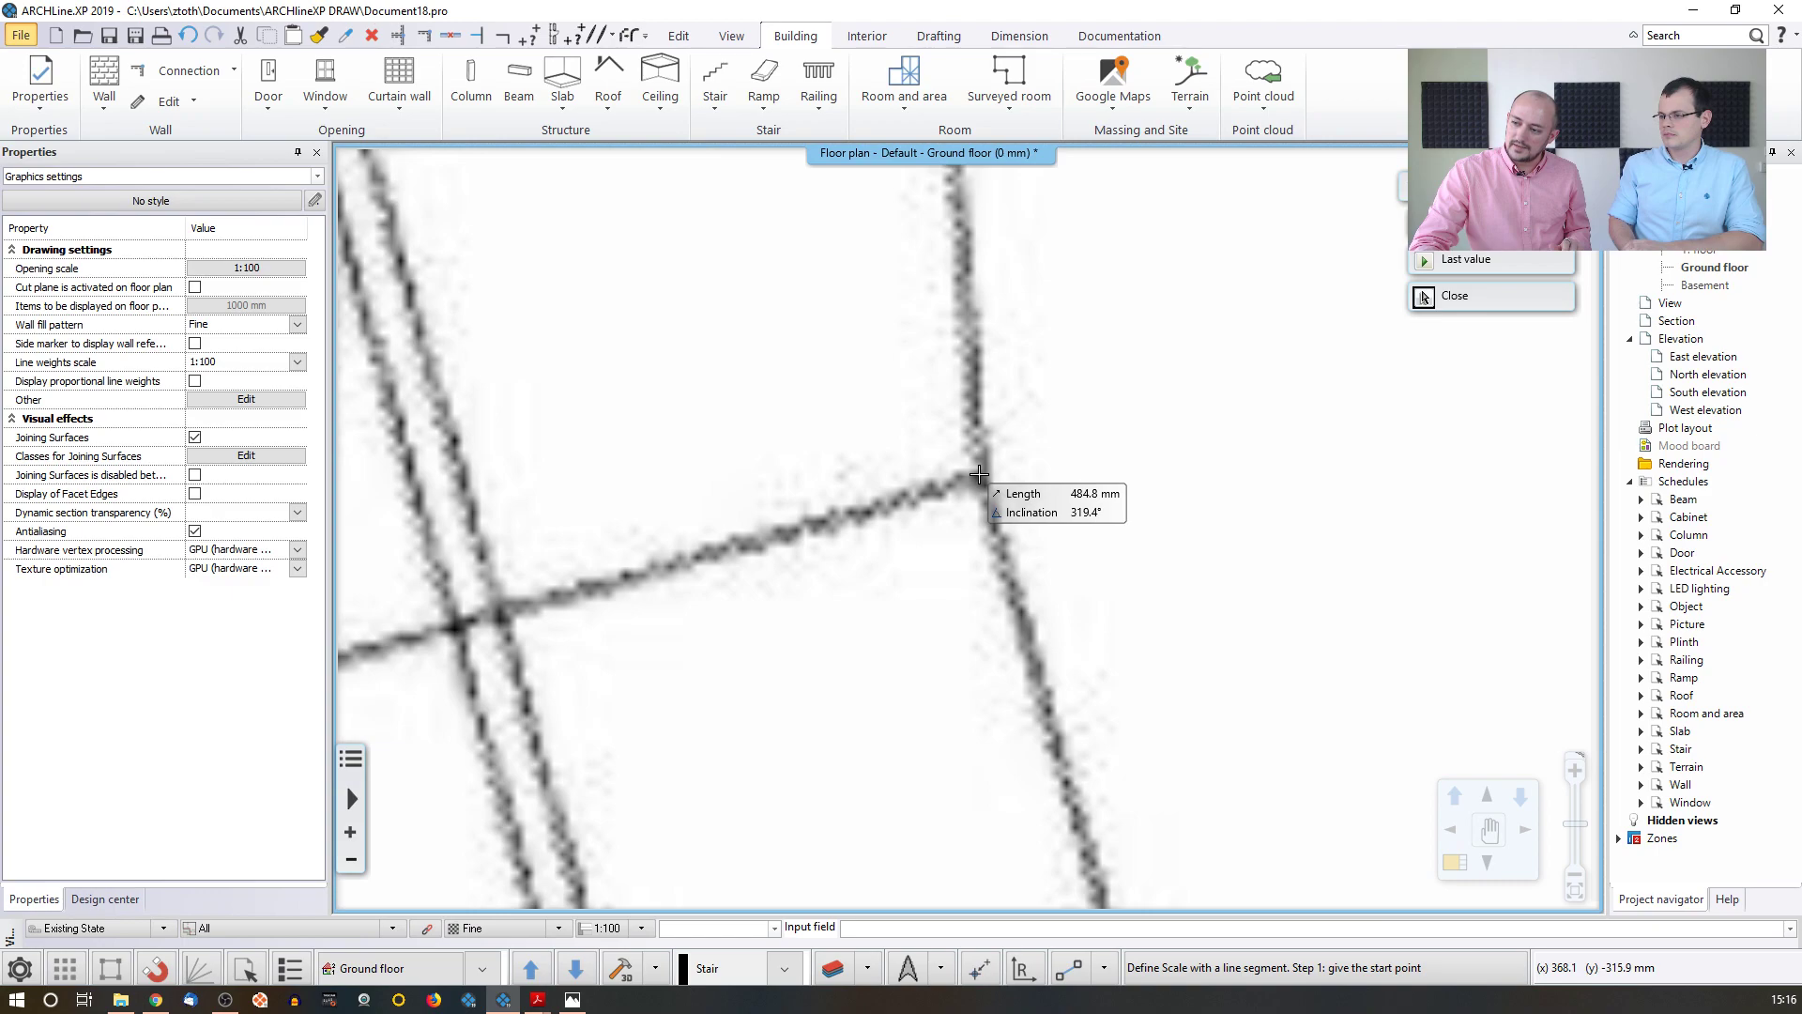
pyautogui.scroll(2, 976, 498)
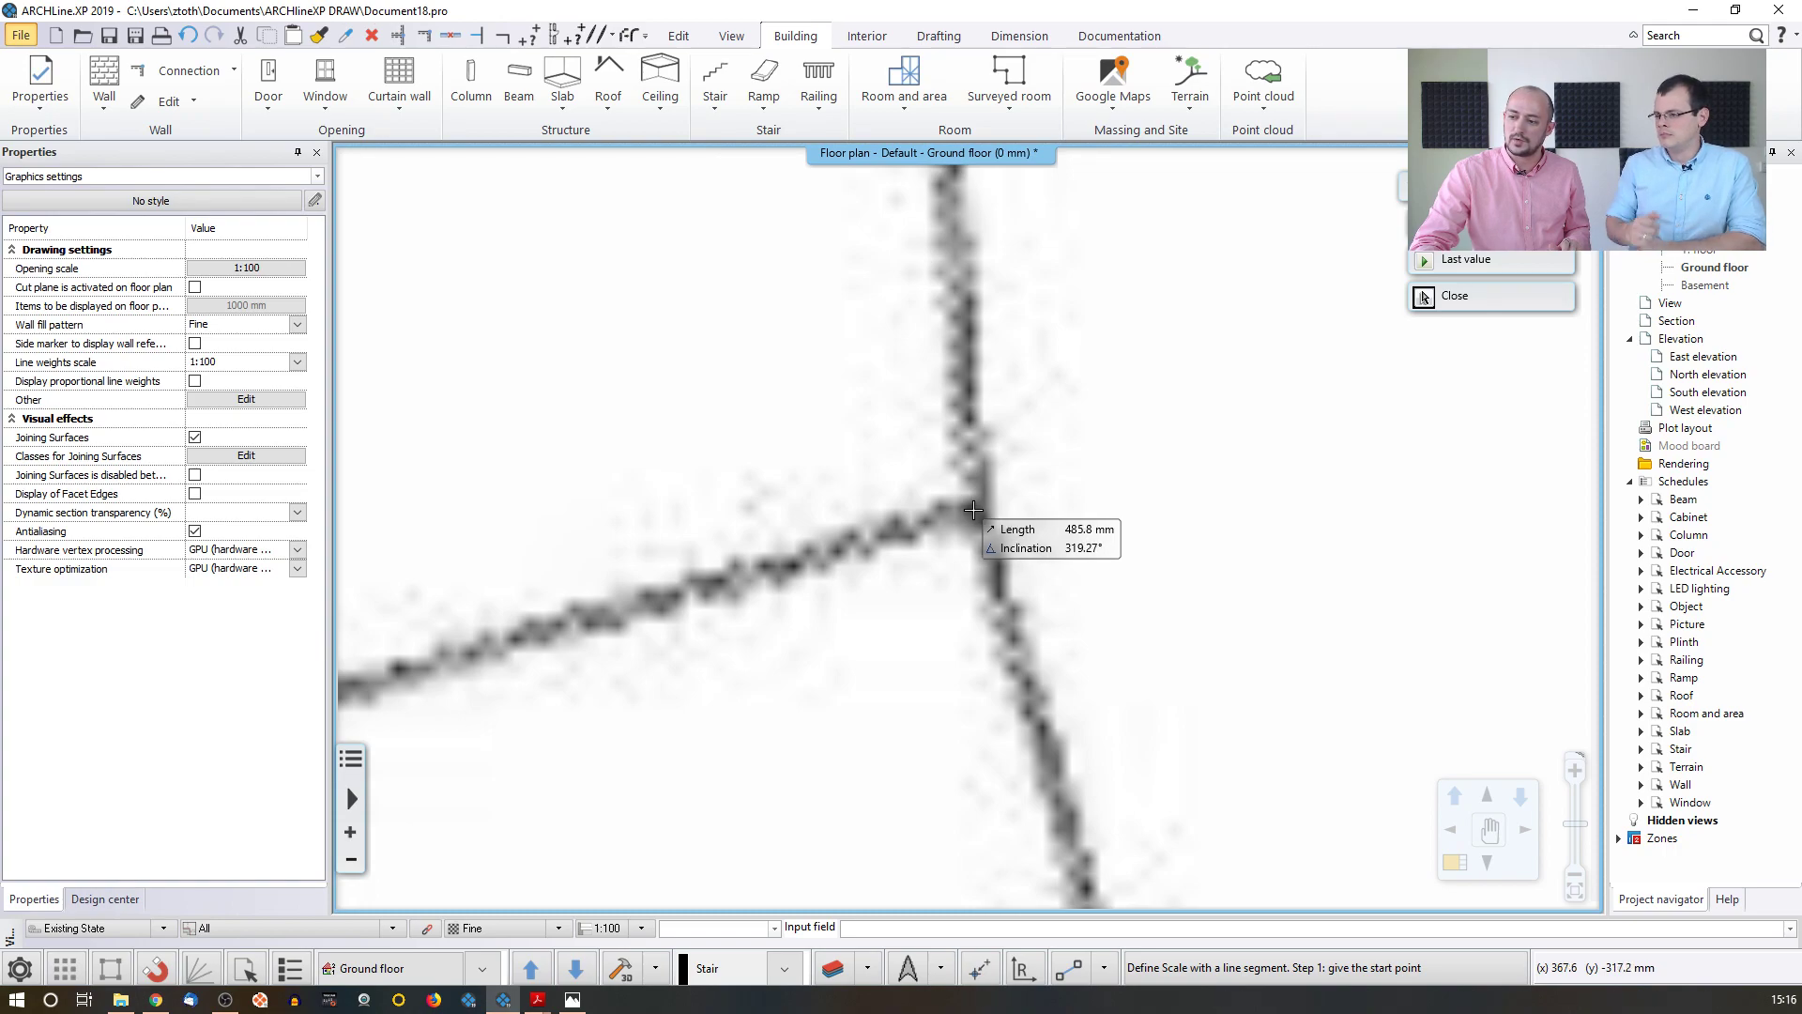
pyautogui.click(974, 510)
pyautogui.scroll(-3, 1031, 464)
pyautogui.moveTo(1008, 328); pyautogui.dragTo(1004, 548, button='middle')
pyautogui.moveTo(1027, 202); pyautogui.dragTo(1064, 411, button='middle')
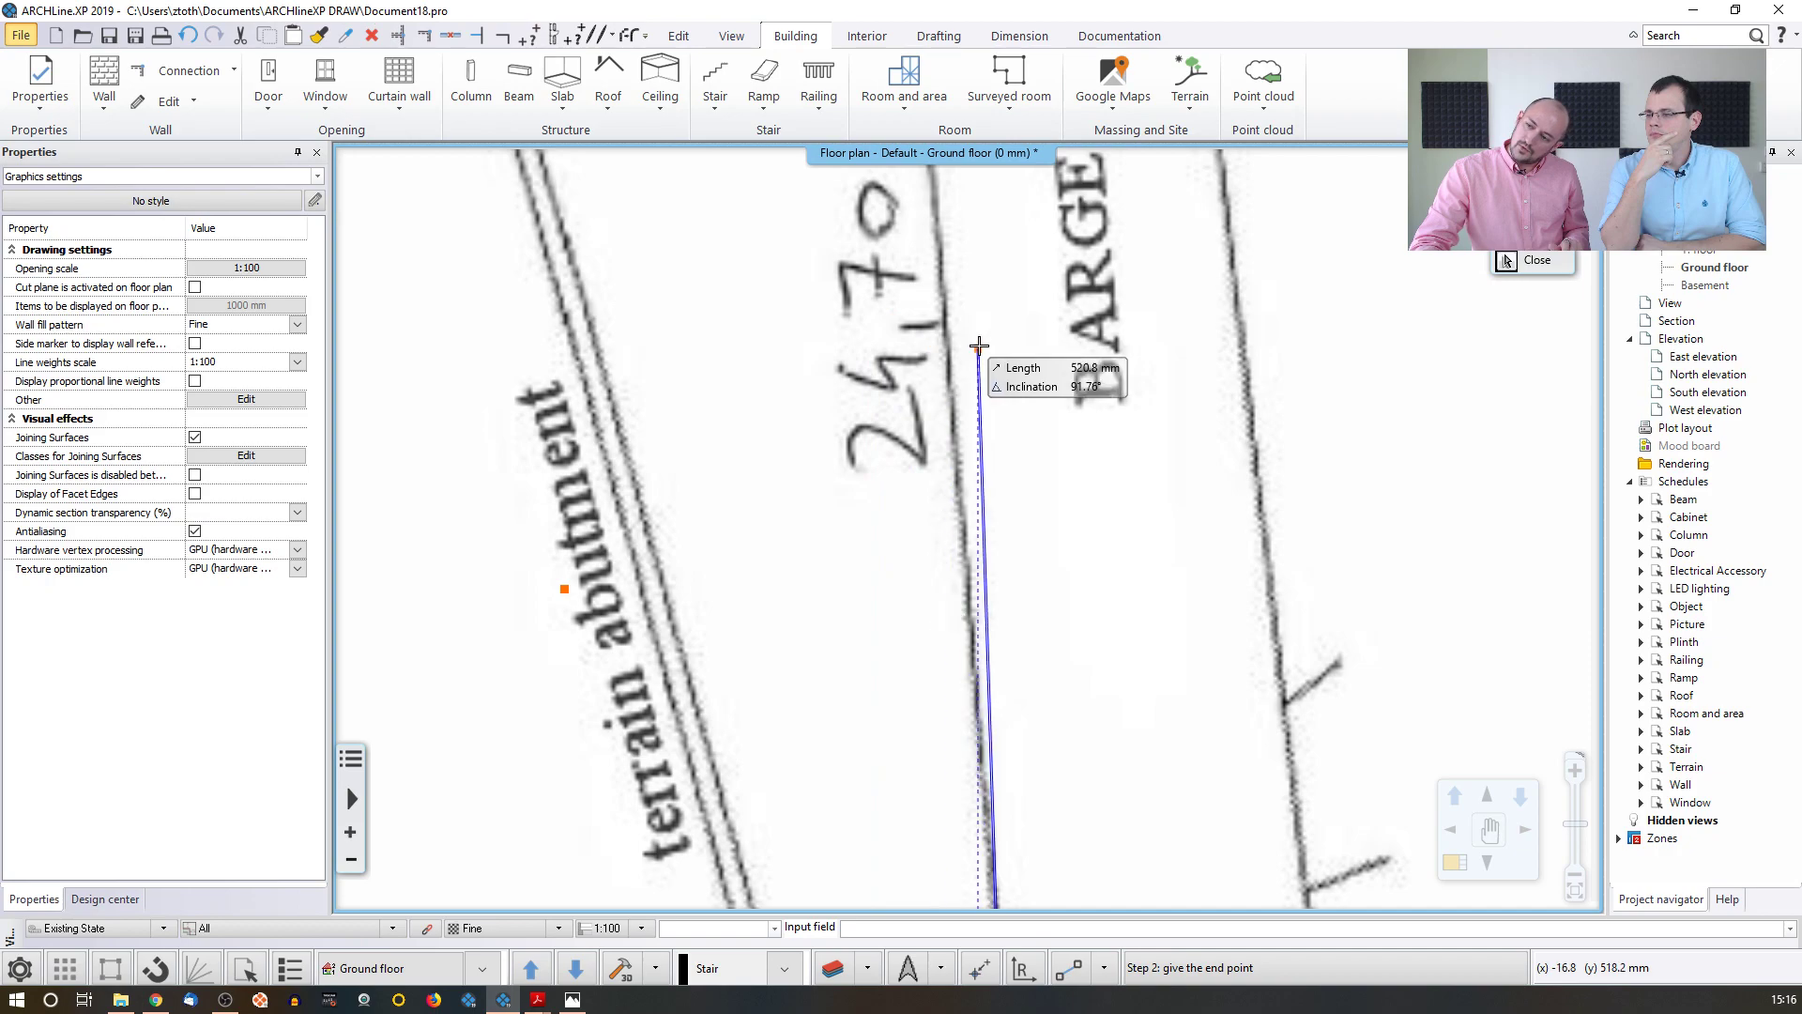
pyautogui.scroll(-5, 981, 371)
pyautogui.scroll(5, 967, 393)
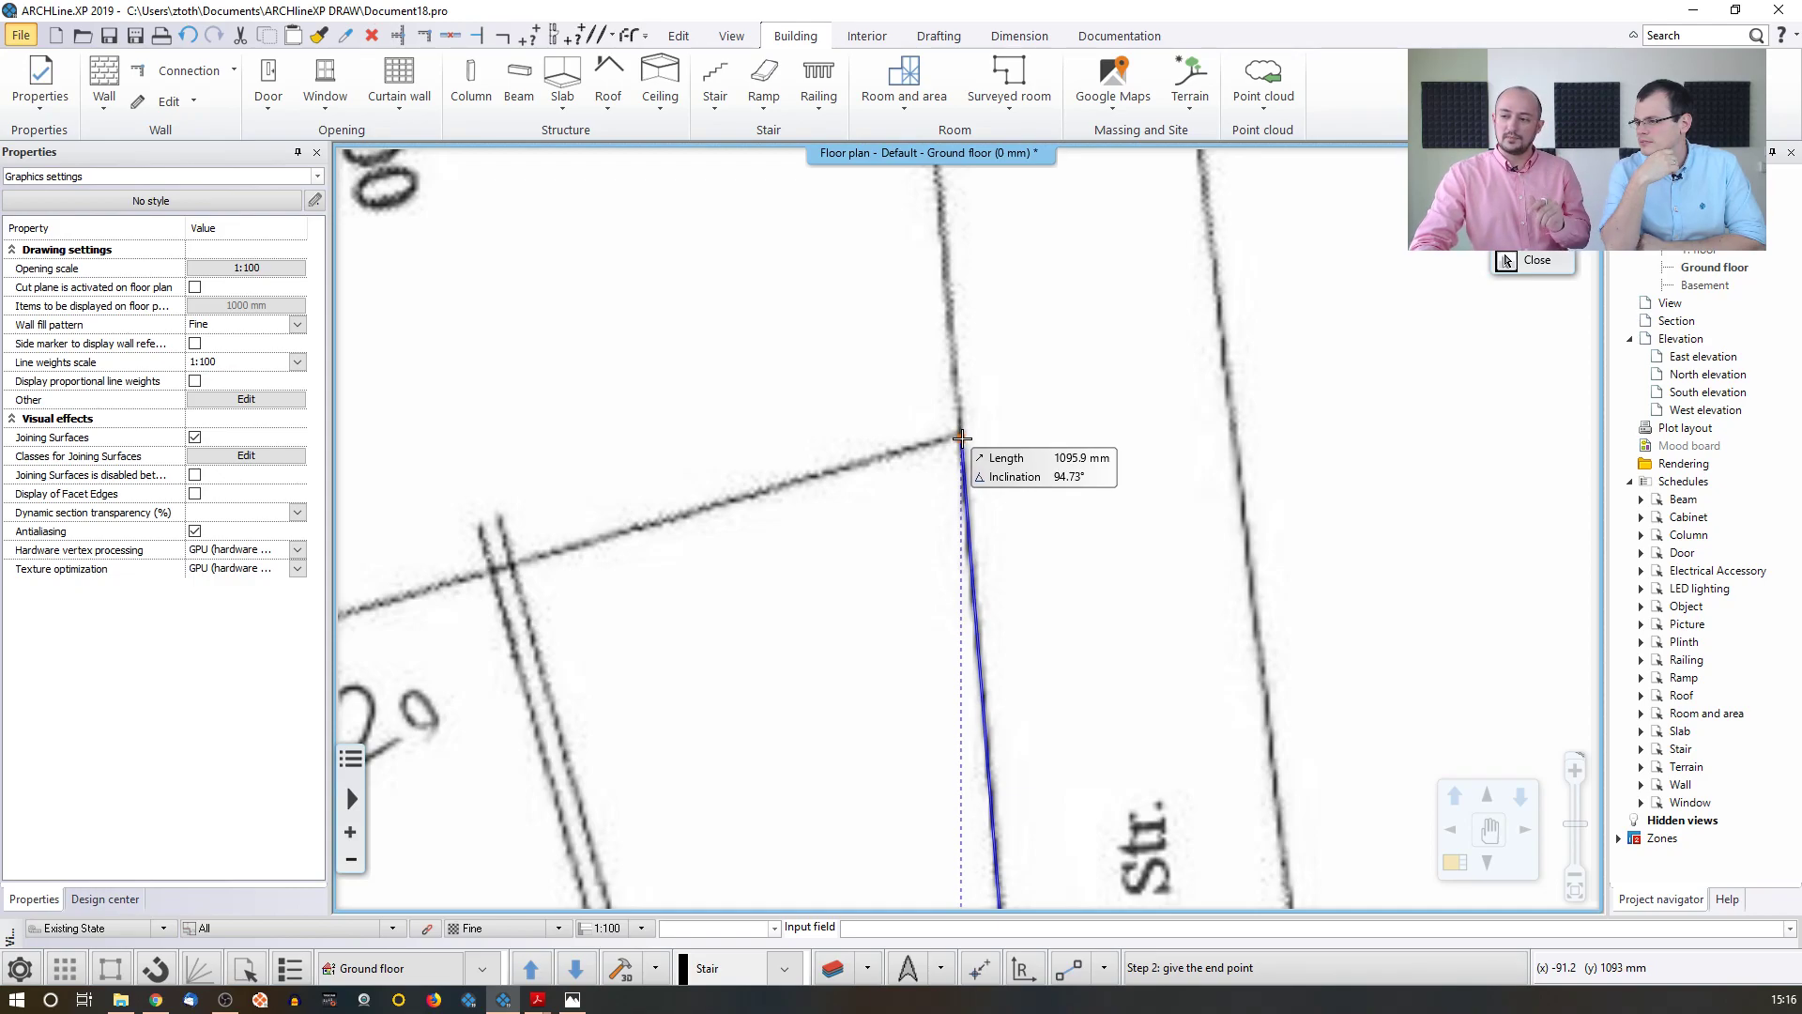
pyautogui.press('Escape')
pyautogui.scroll(-4, 974, 446)
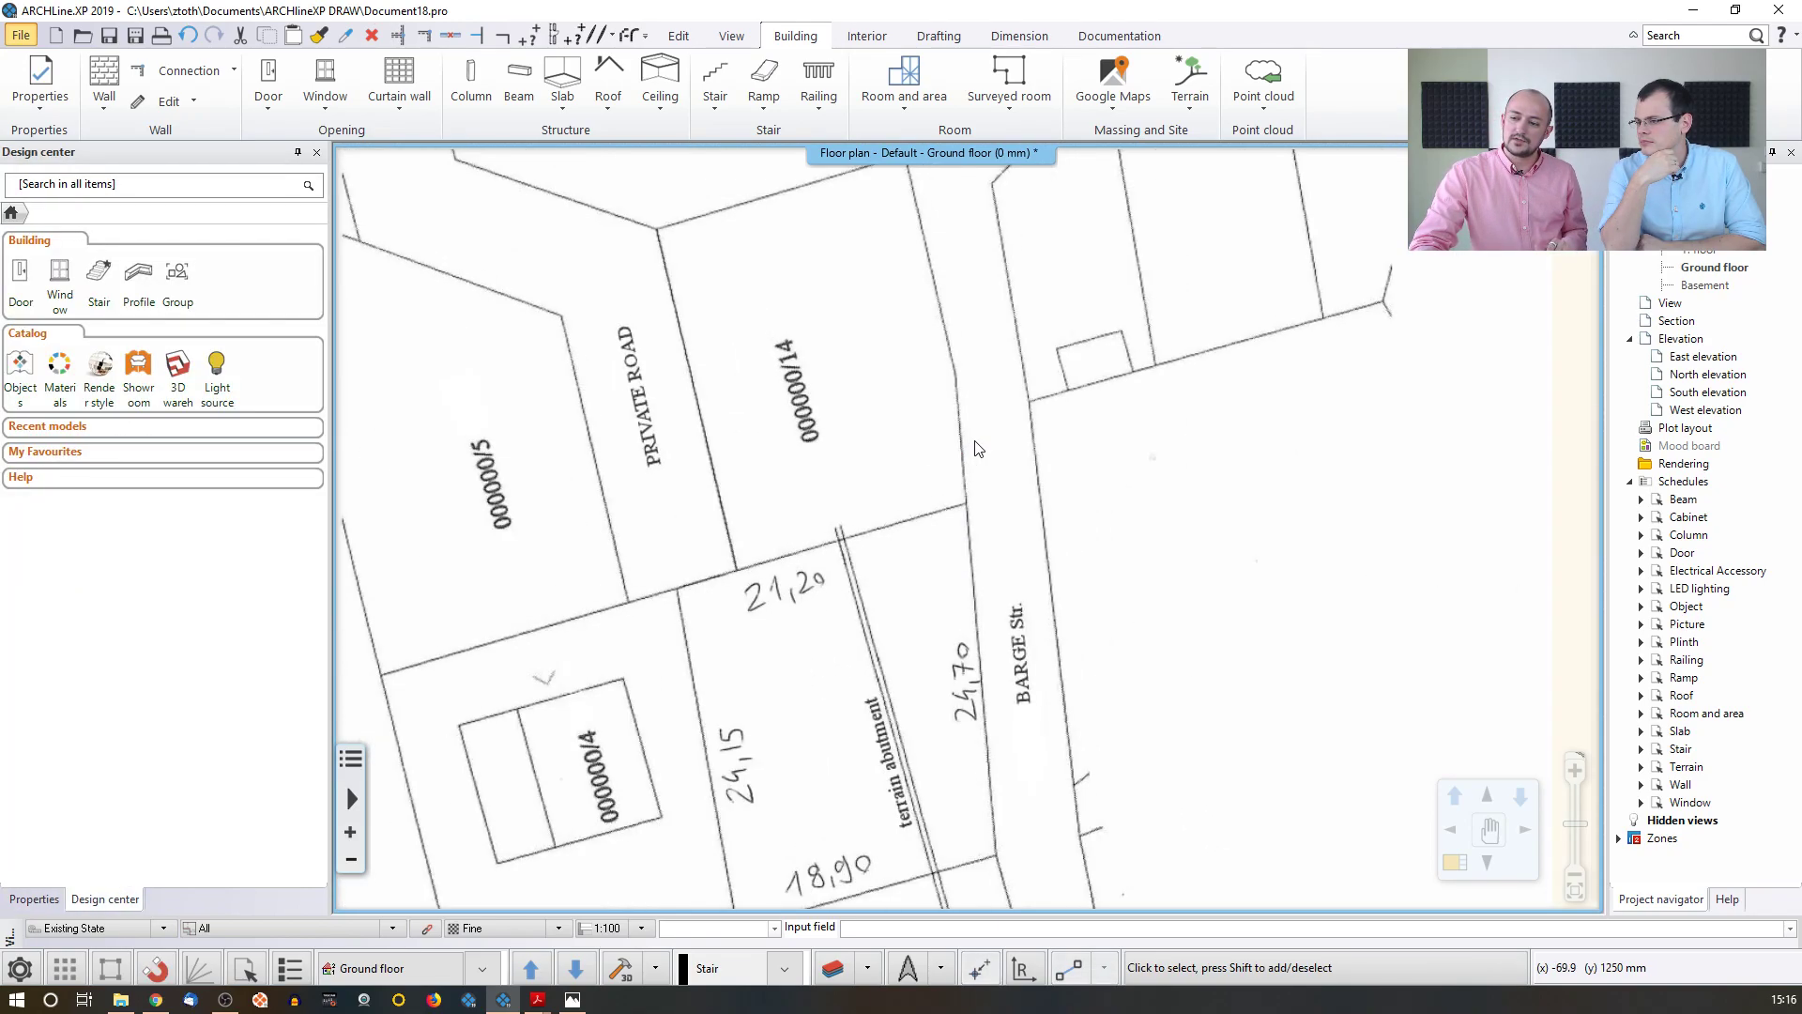
# - Set the project's primary unit of measurement to m
pyautogui.click(19, 970)
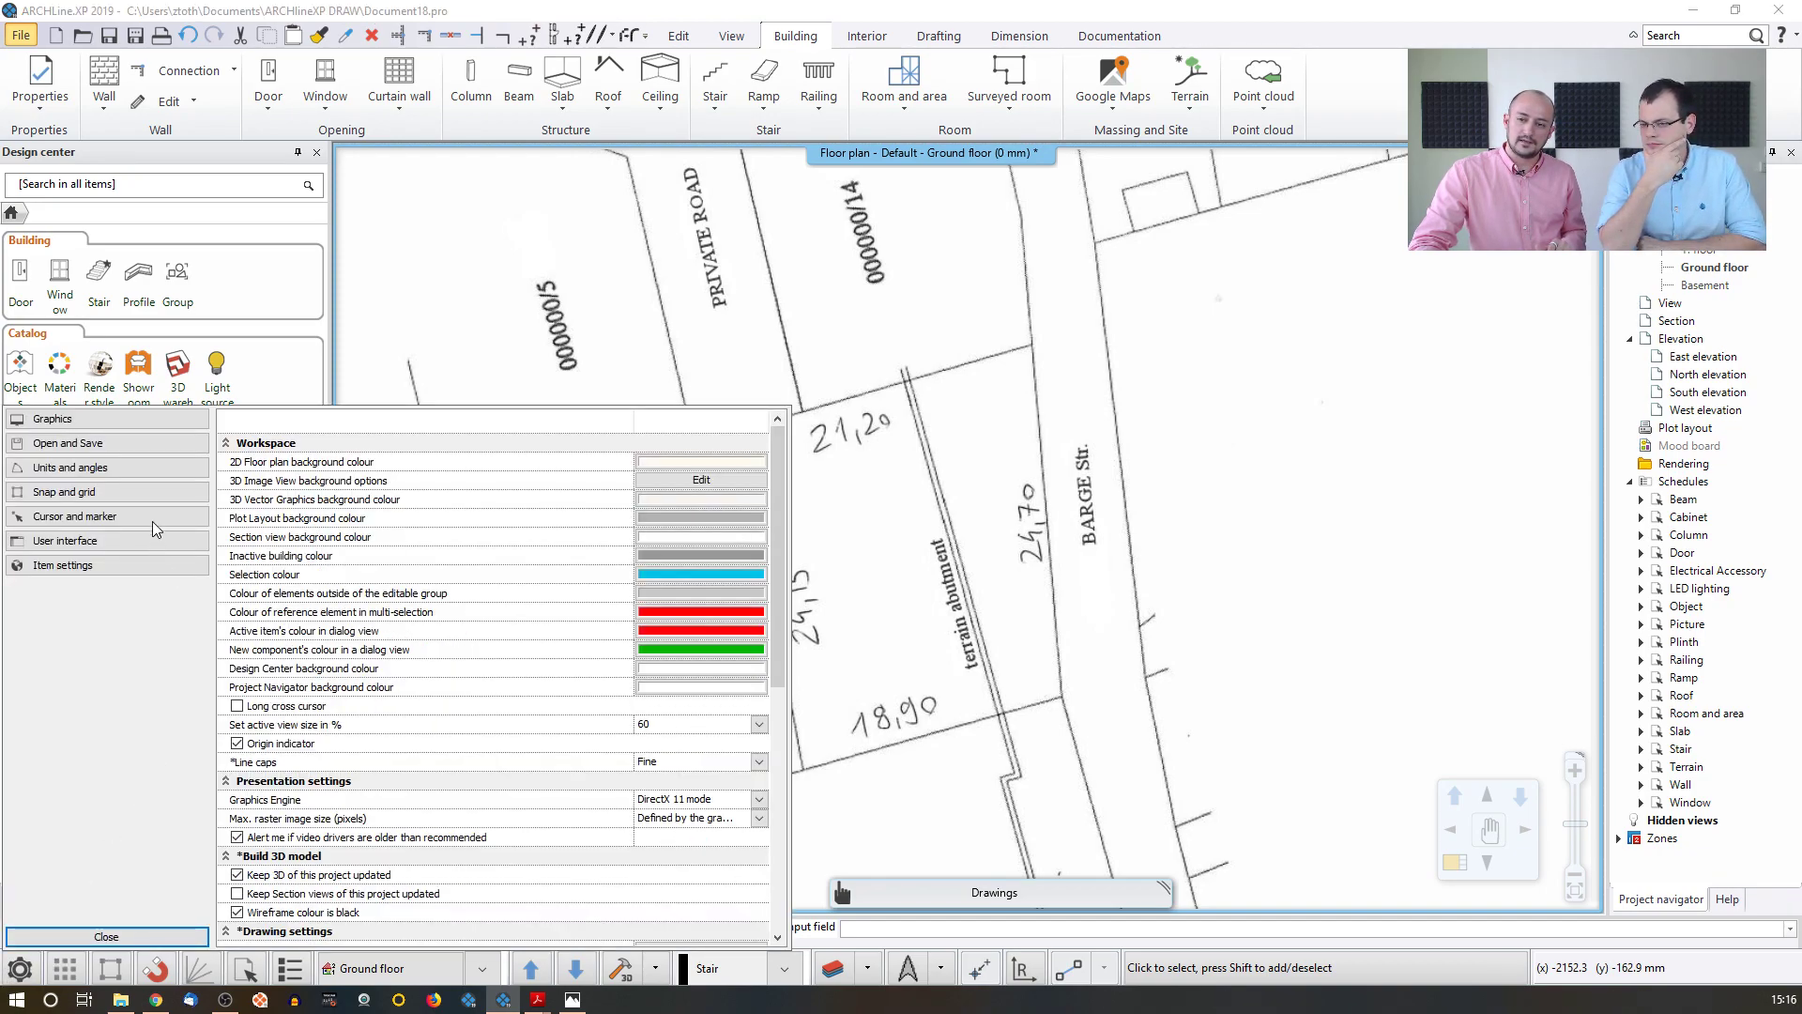
pyautogui.click(139, 467)
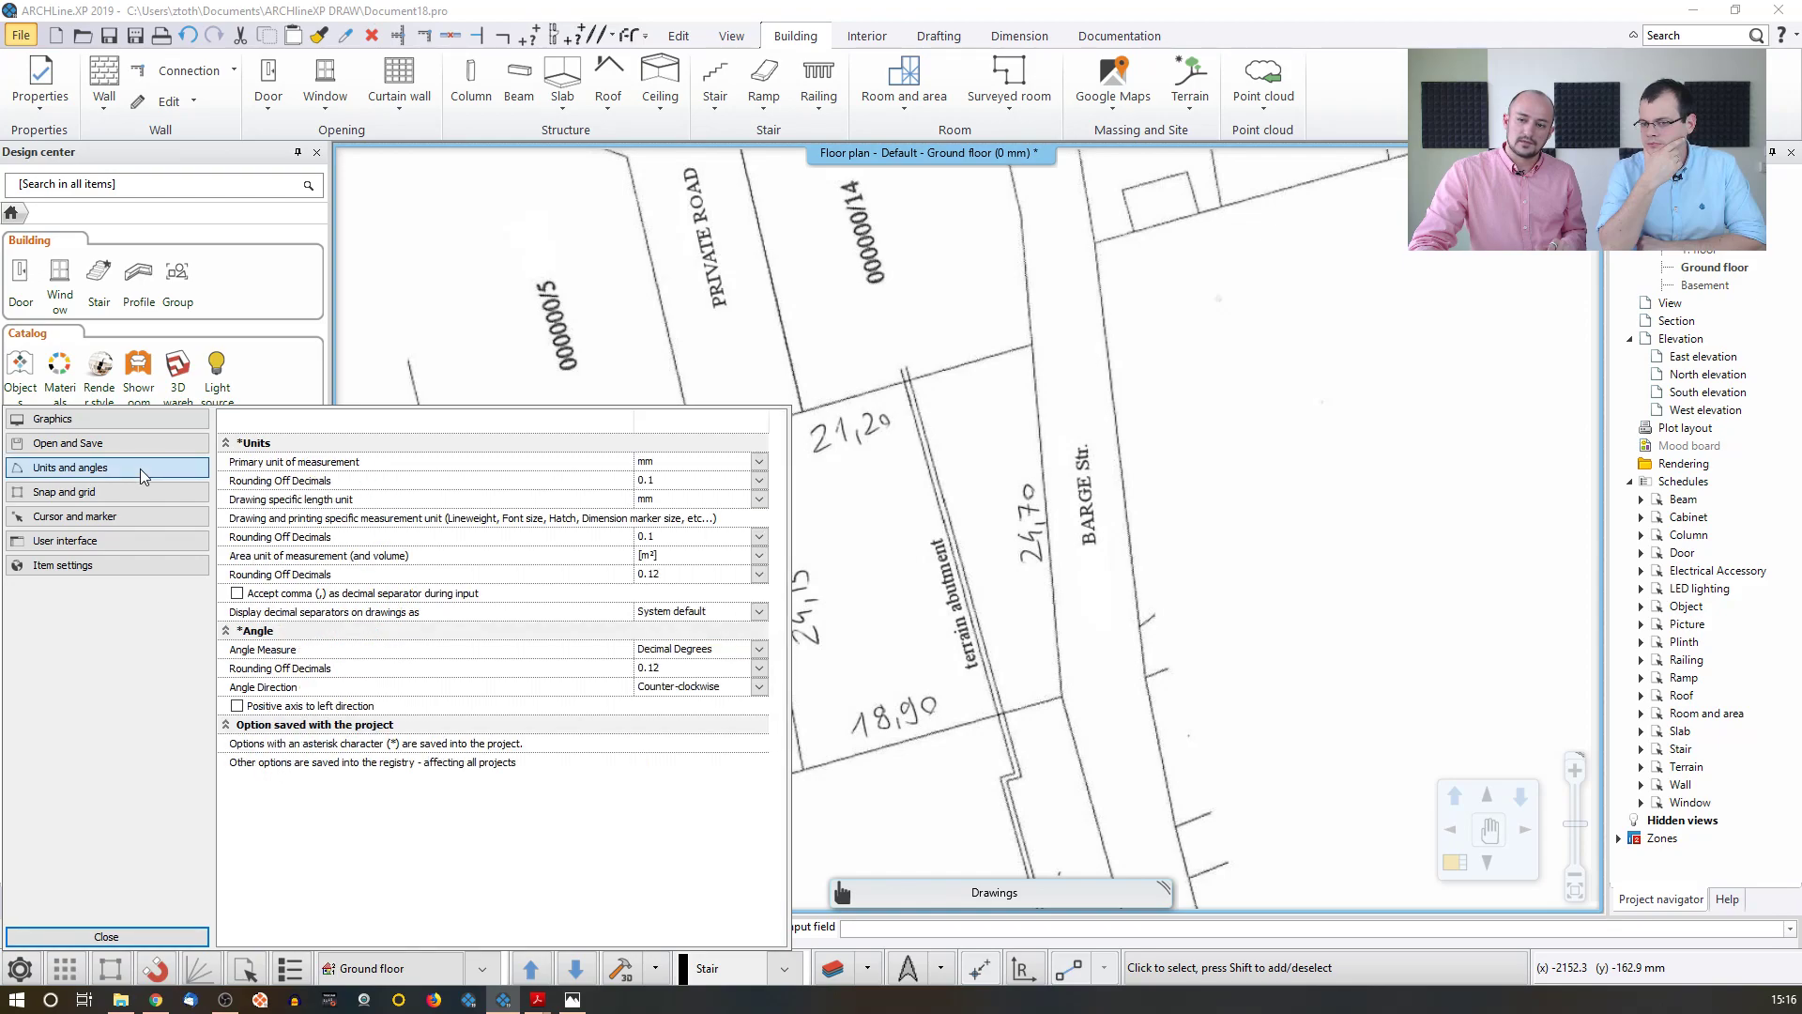
pyautogui.click(689, 465)
pyautogui.click(685, 510)
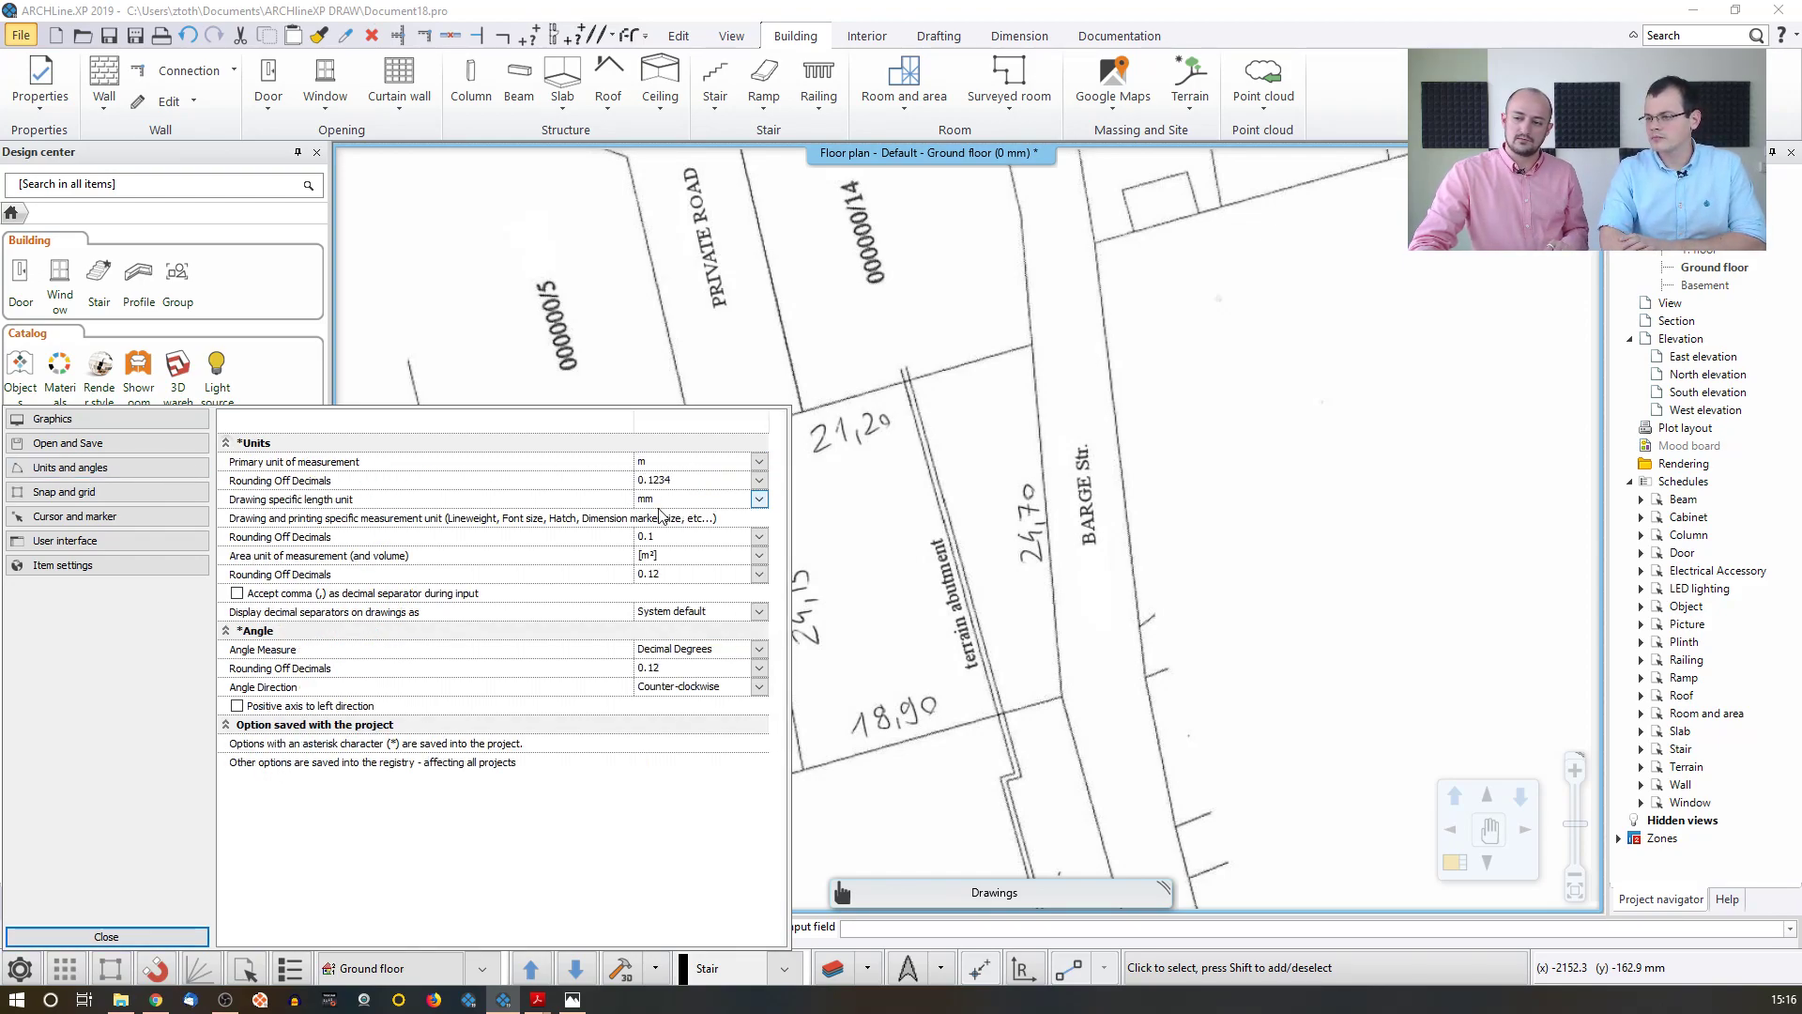
pyautogui.click(140, 937)
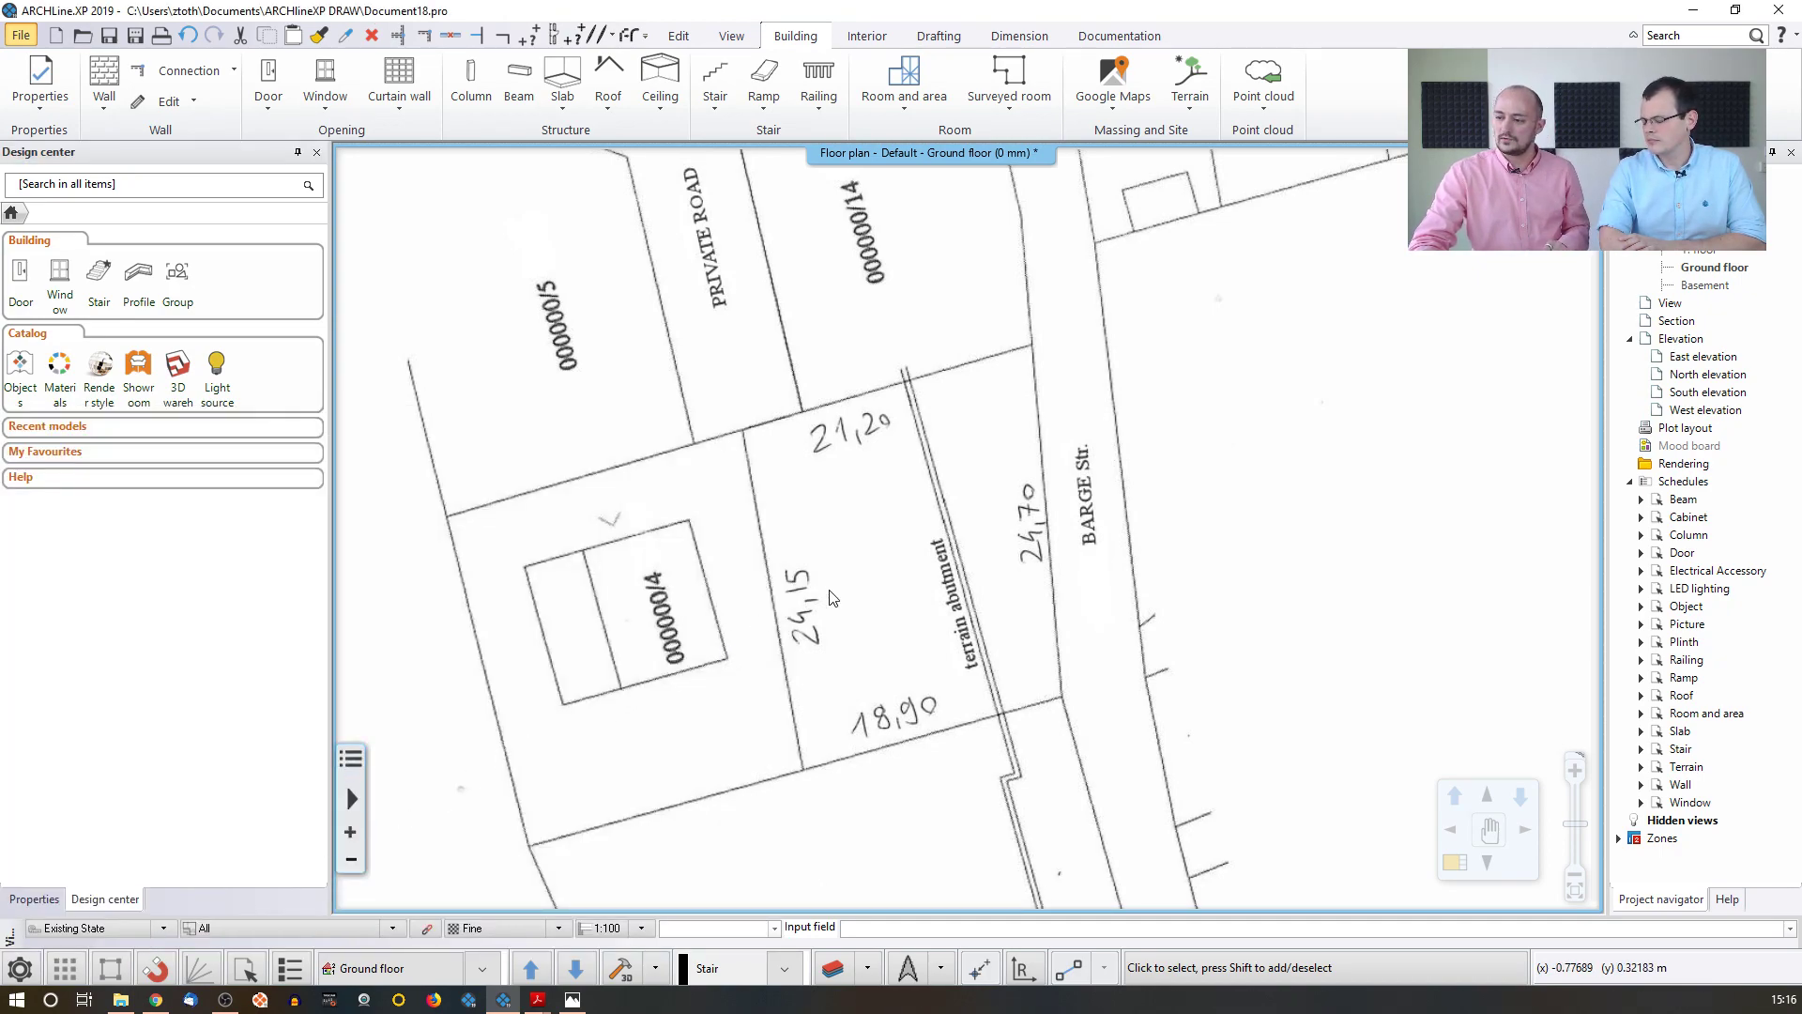
# - Start calibrating the situation plan image, placing the reference line's first point at the lower corner of the 24,70 boundary beside Barge Str
pyautogui.rightClick(971, 550)
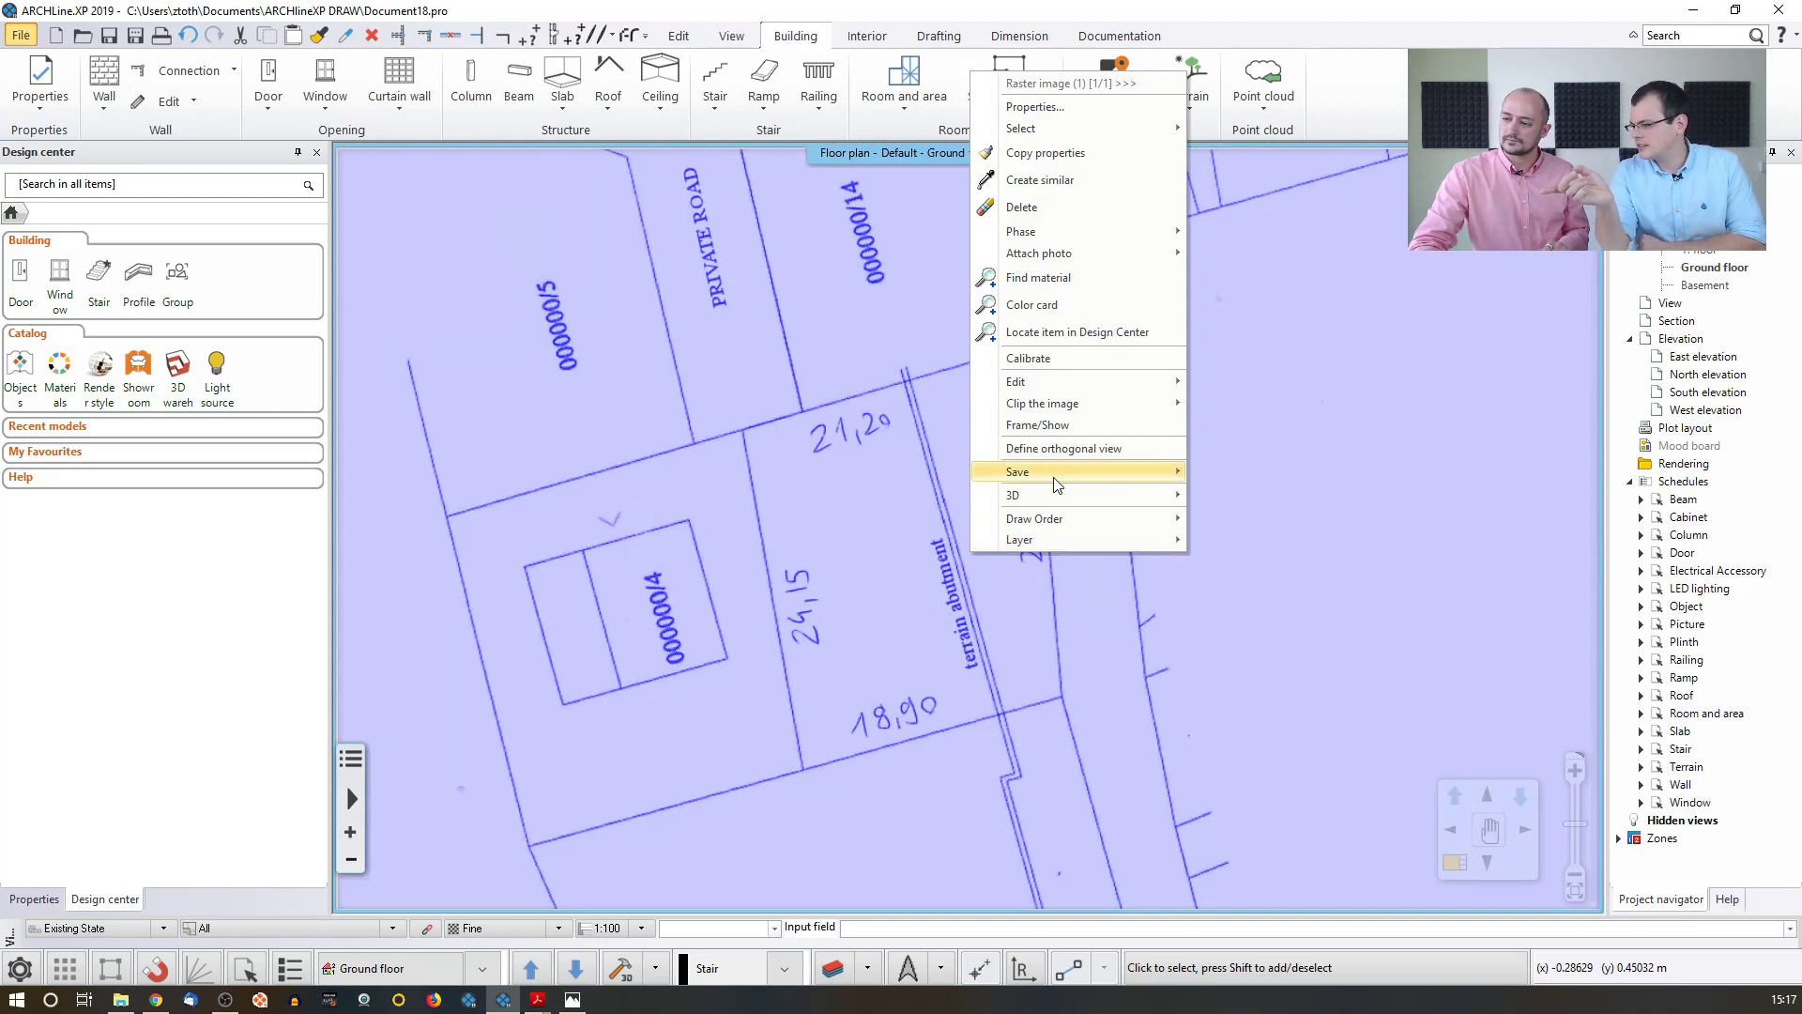
pyautogui.click(1287, 680)
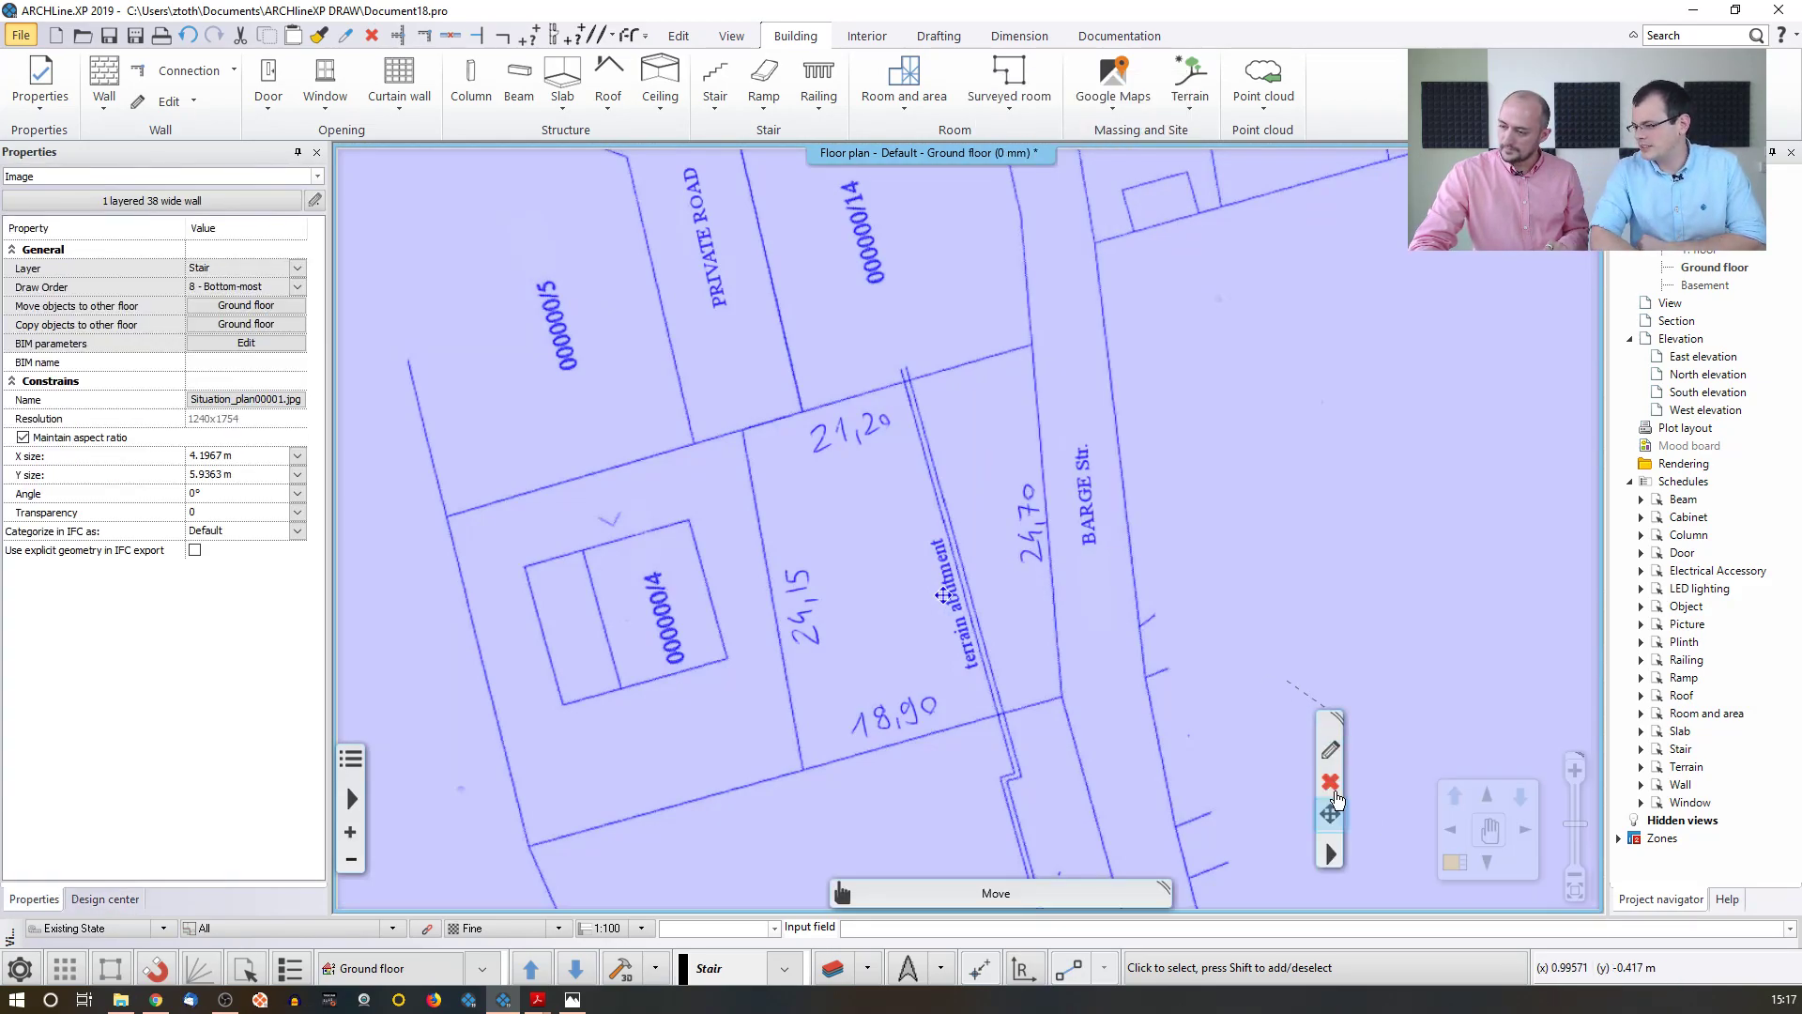
pyautogui.rightClick(1004, 547)
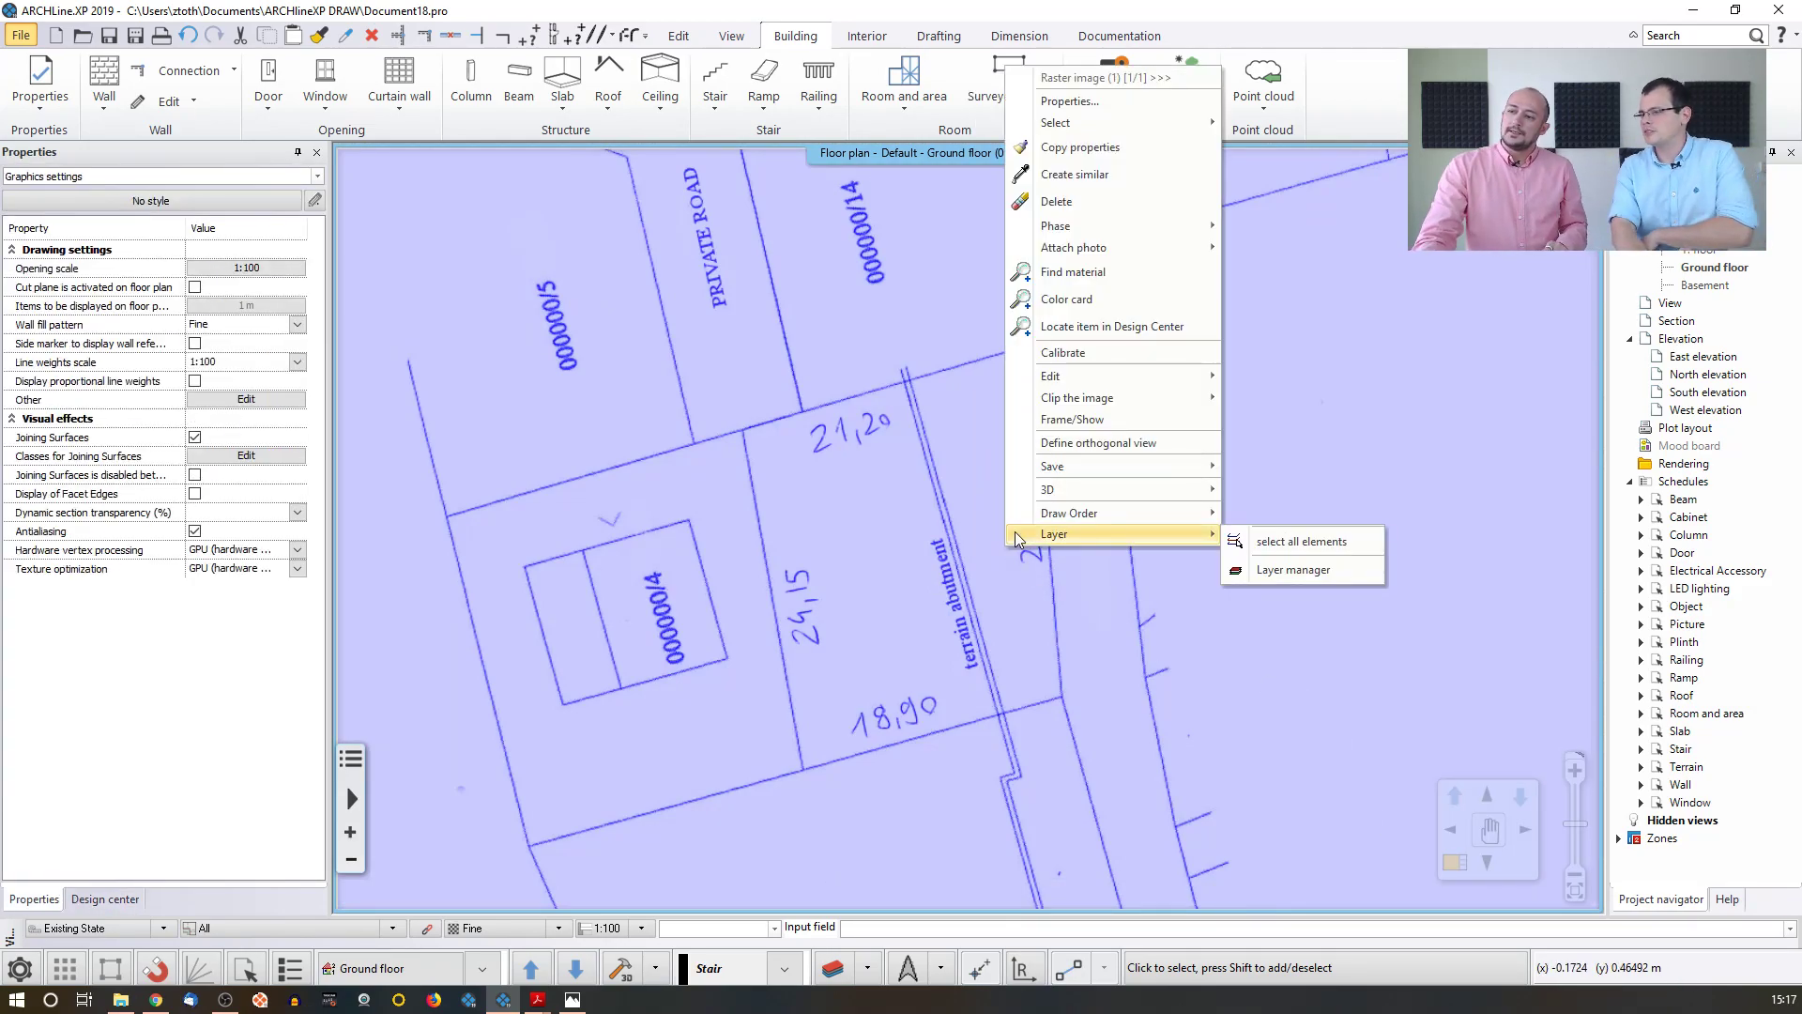
pyautogui.click(1075, 353)
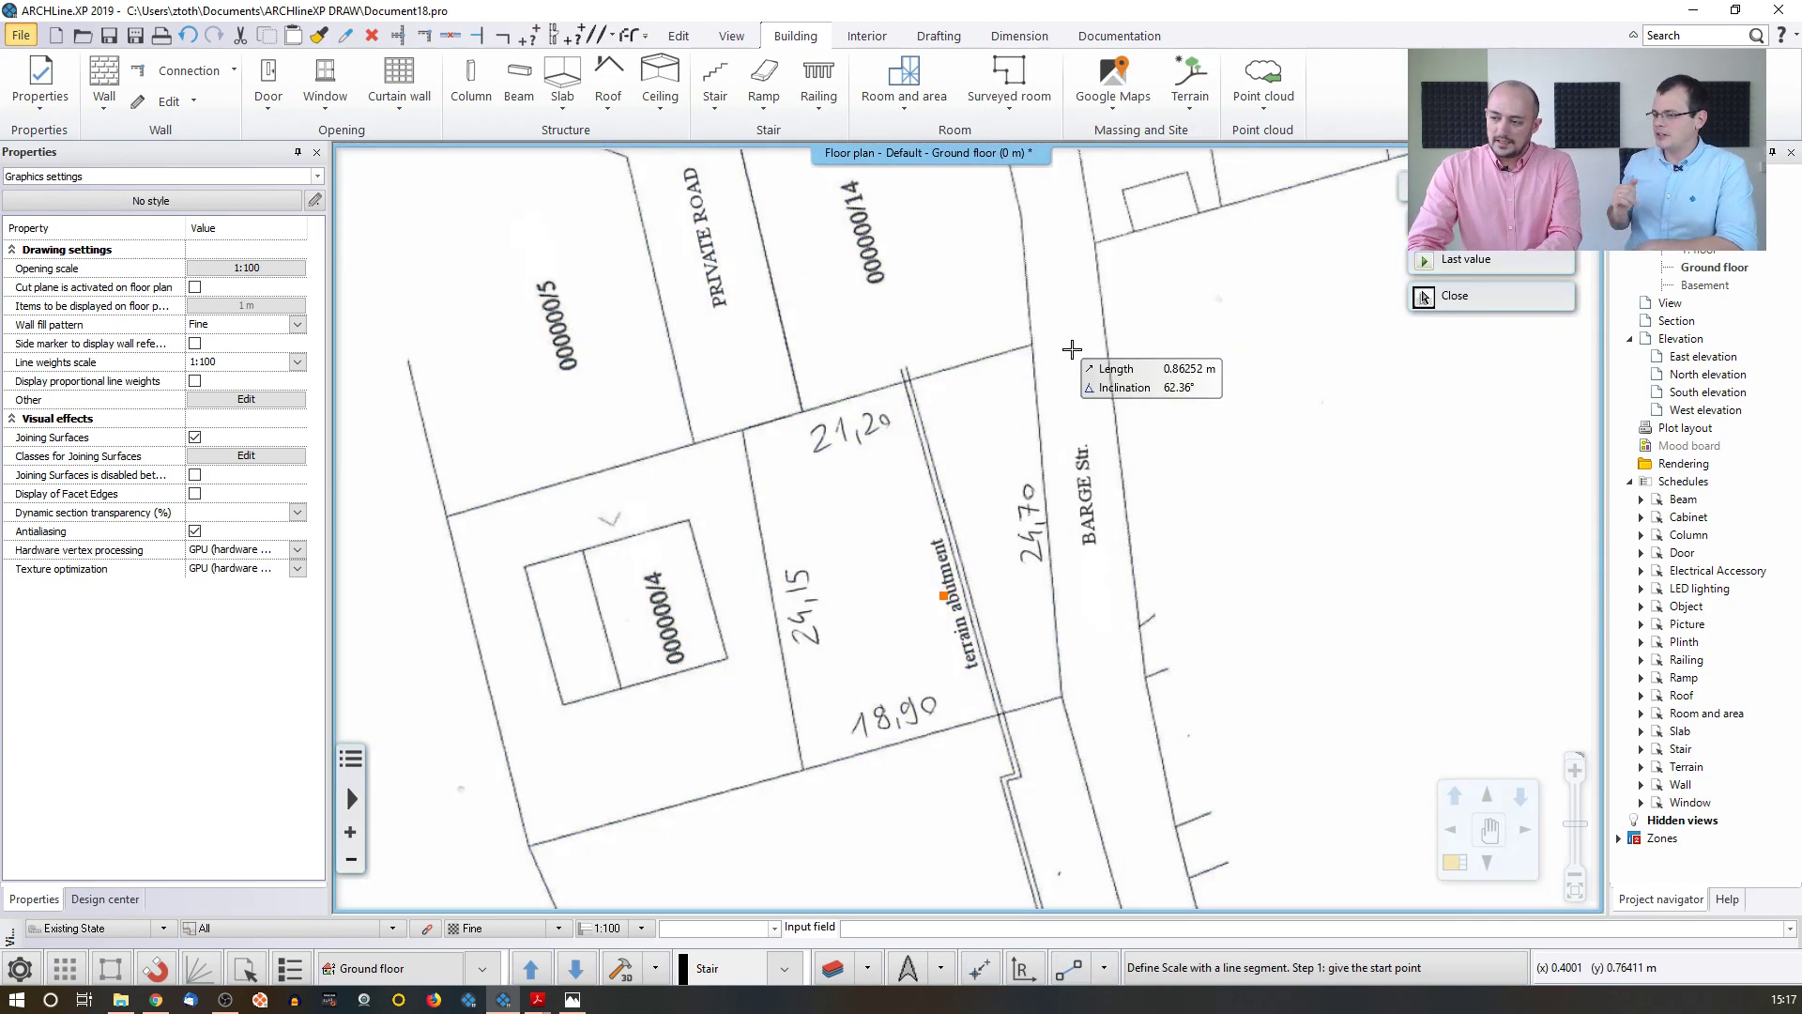
pyautogui.scroll(5, 1055, 676)
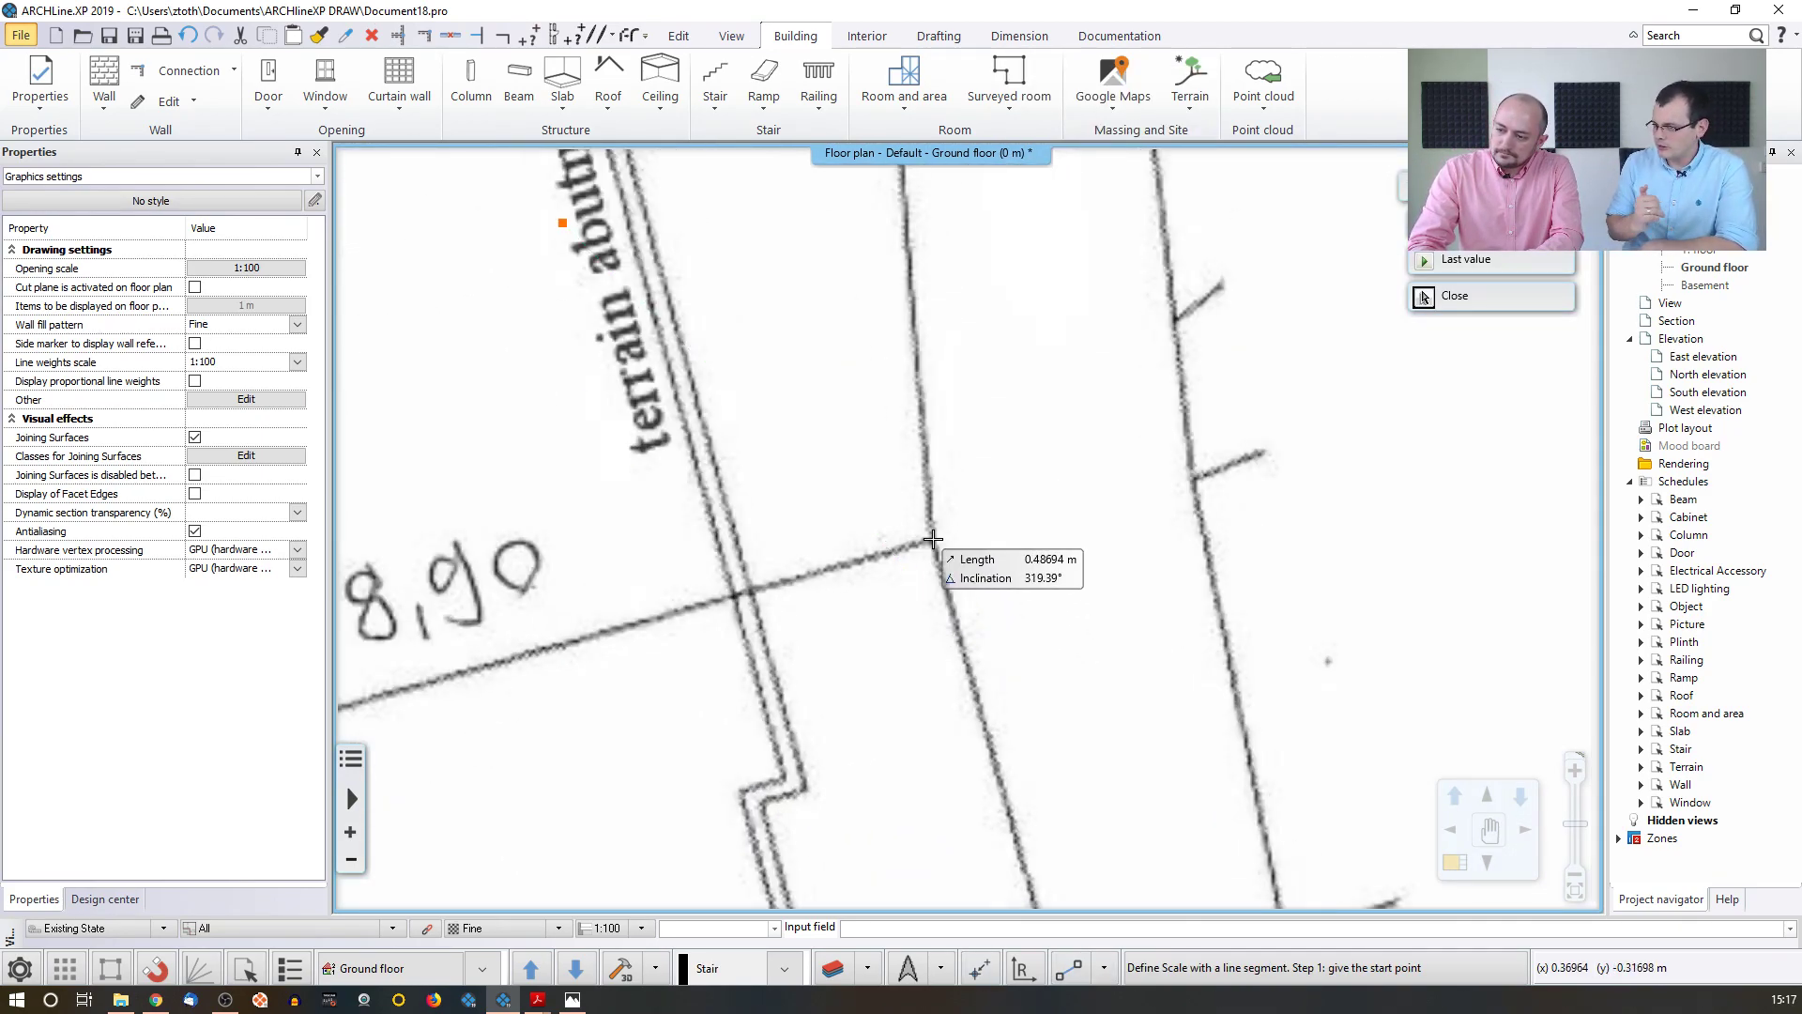
pyautogui.click(934, 538)
# - End the calibration line at the upper corner of the 24,70 boundary and enter 24,7 as the real-world distance
pyautogui.moveTo(902, 336); pyautogui.dragTo(915, 589, button='middle')
pyautogui.moveTo(903, 385); pyautogui.dragTo(917, 750, button='middle')
pyautogui.moveTo(878, 341); pyautogui.dragTo(866, 708, button='middle')
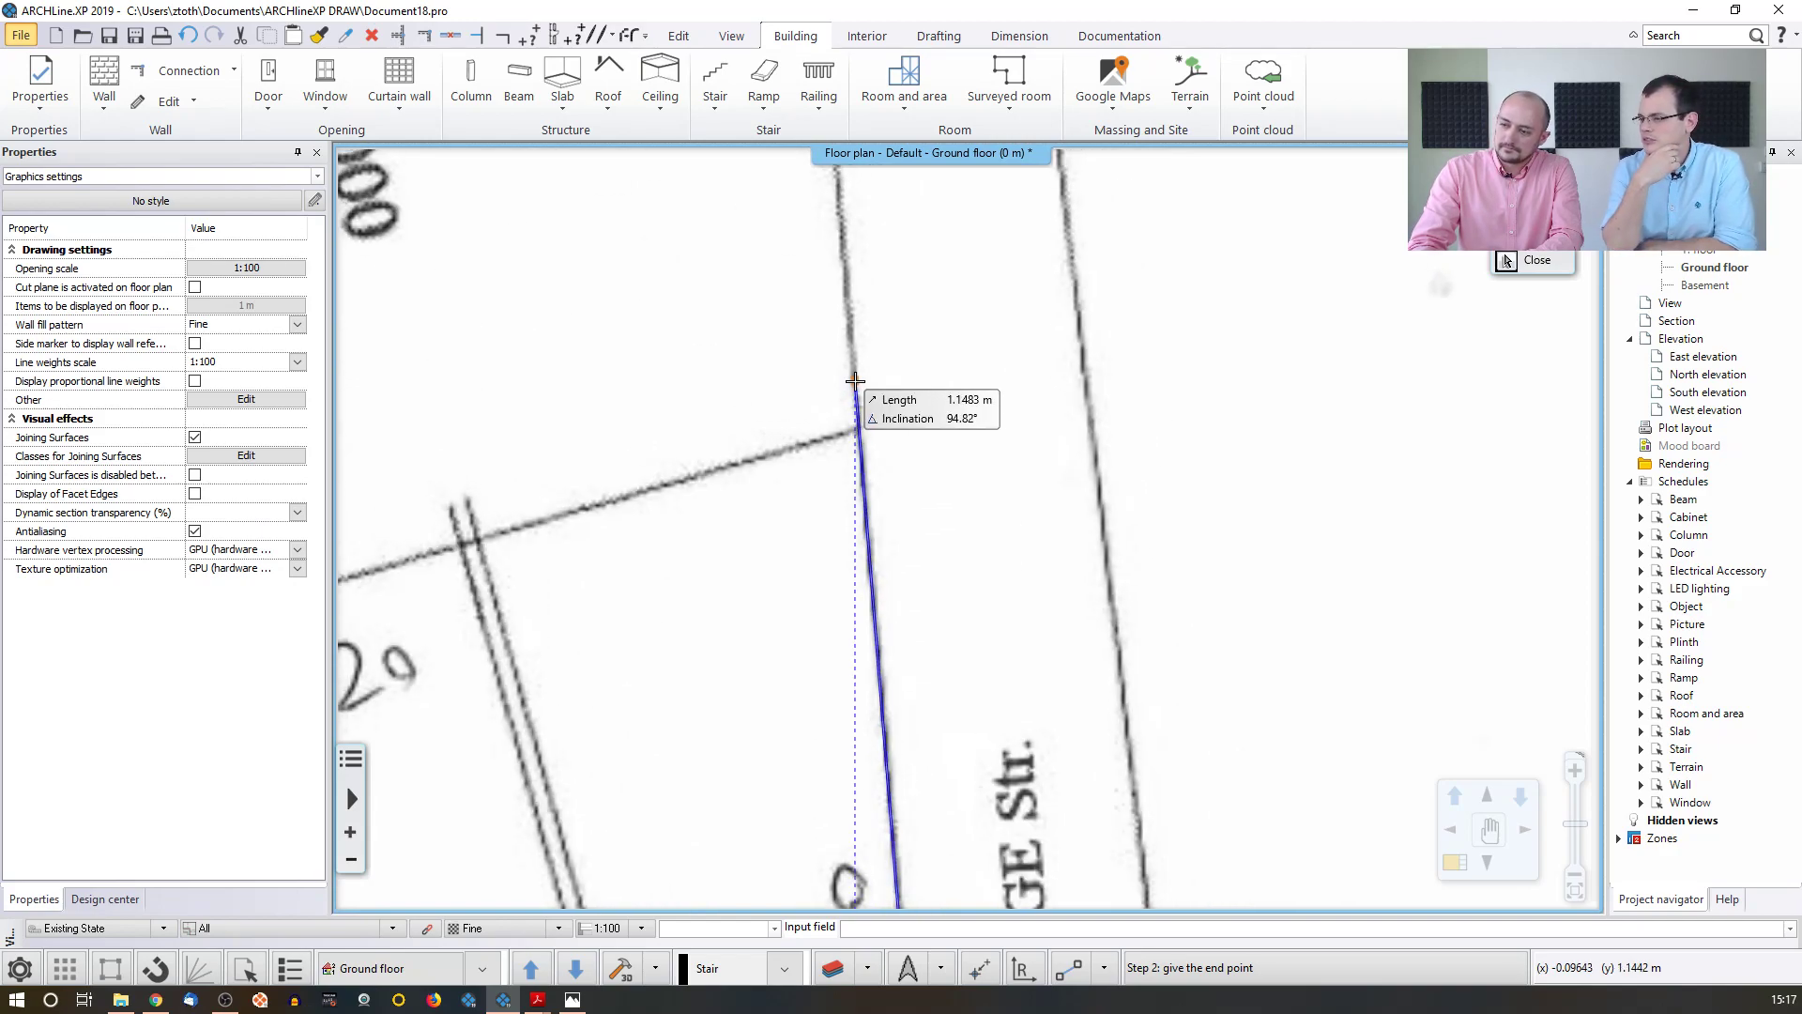
pyautogui.moveTo(863, 437); pyautogui.dragTo(912, 482, button='middle')
pyautogui.scroll(2, 912, 482)
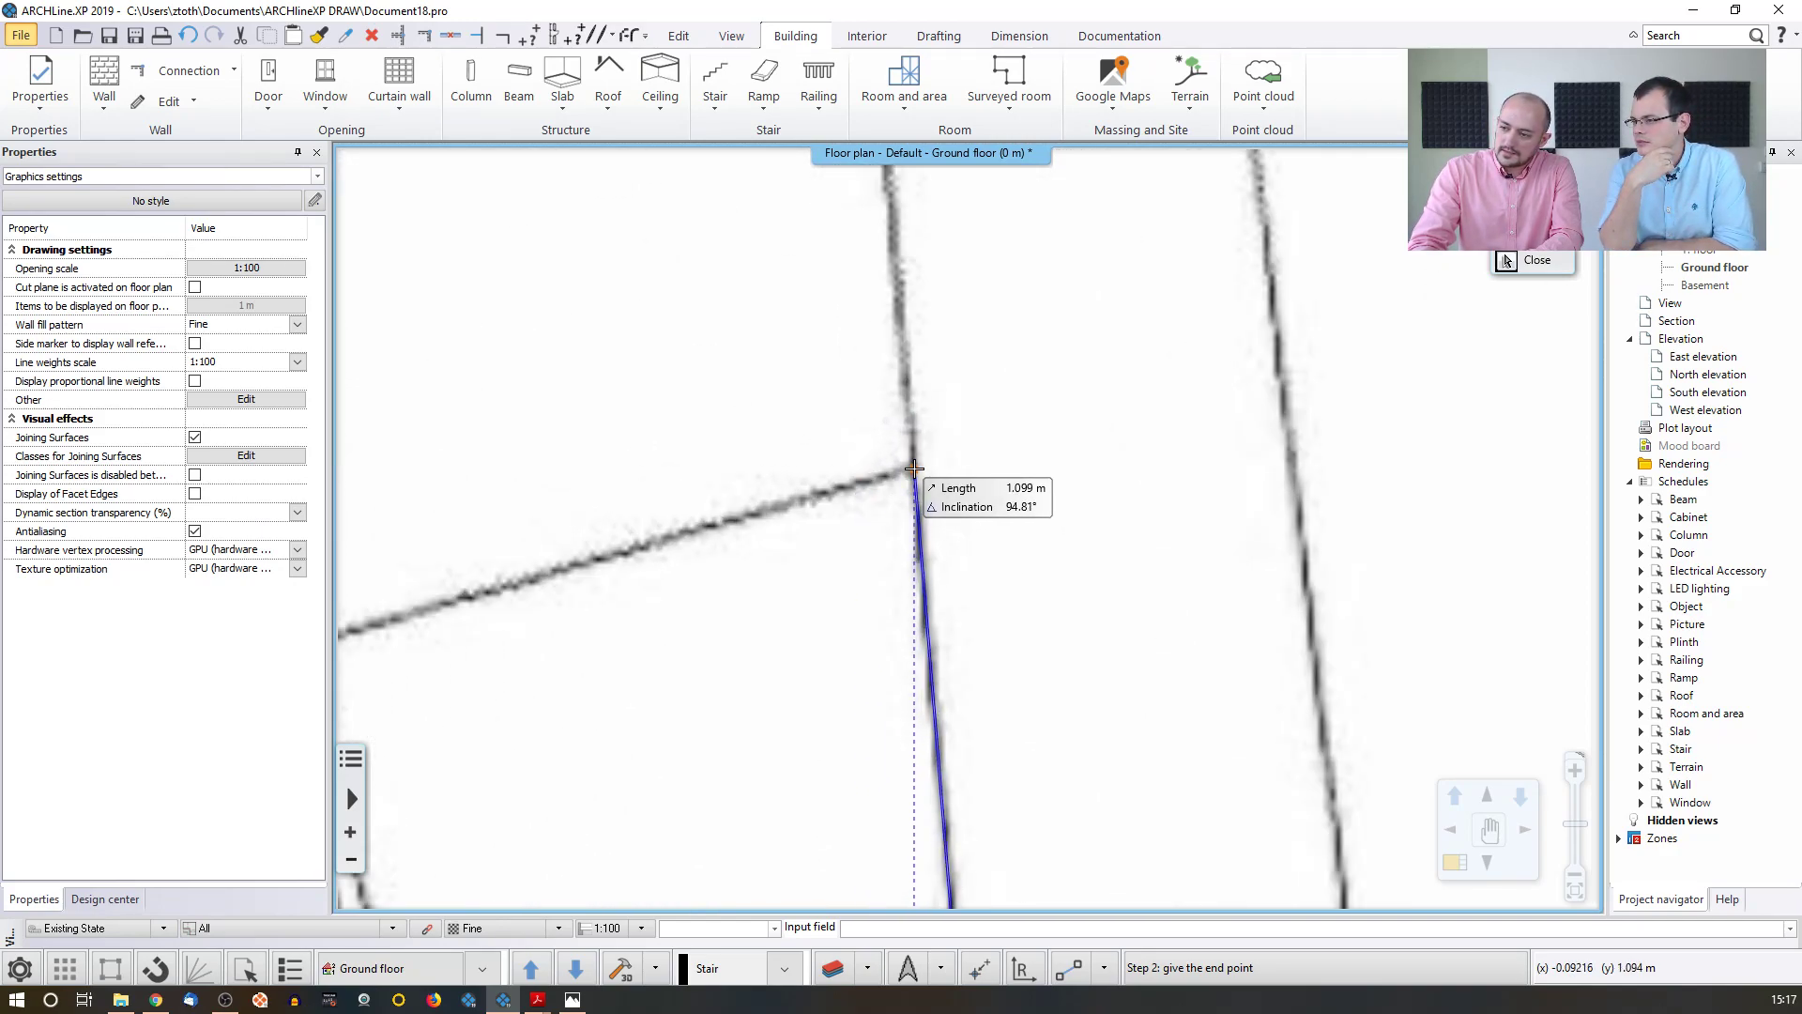
pyautogui.click(914, 471)
pyautogui.write('24,7')
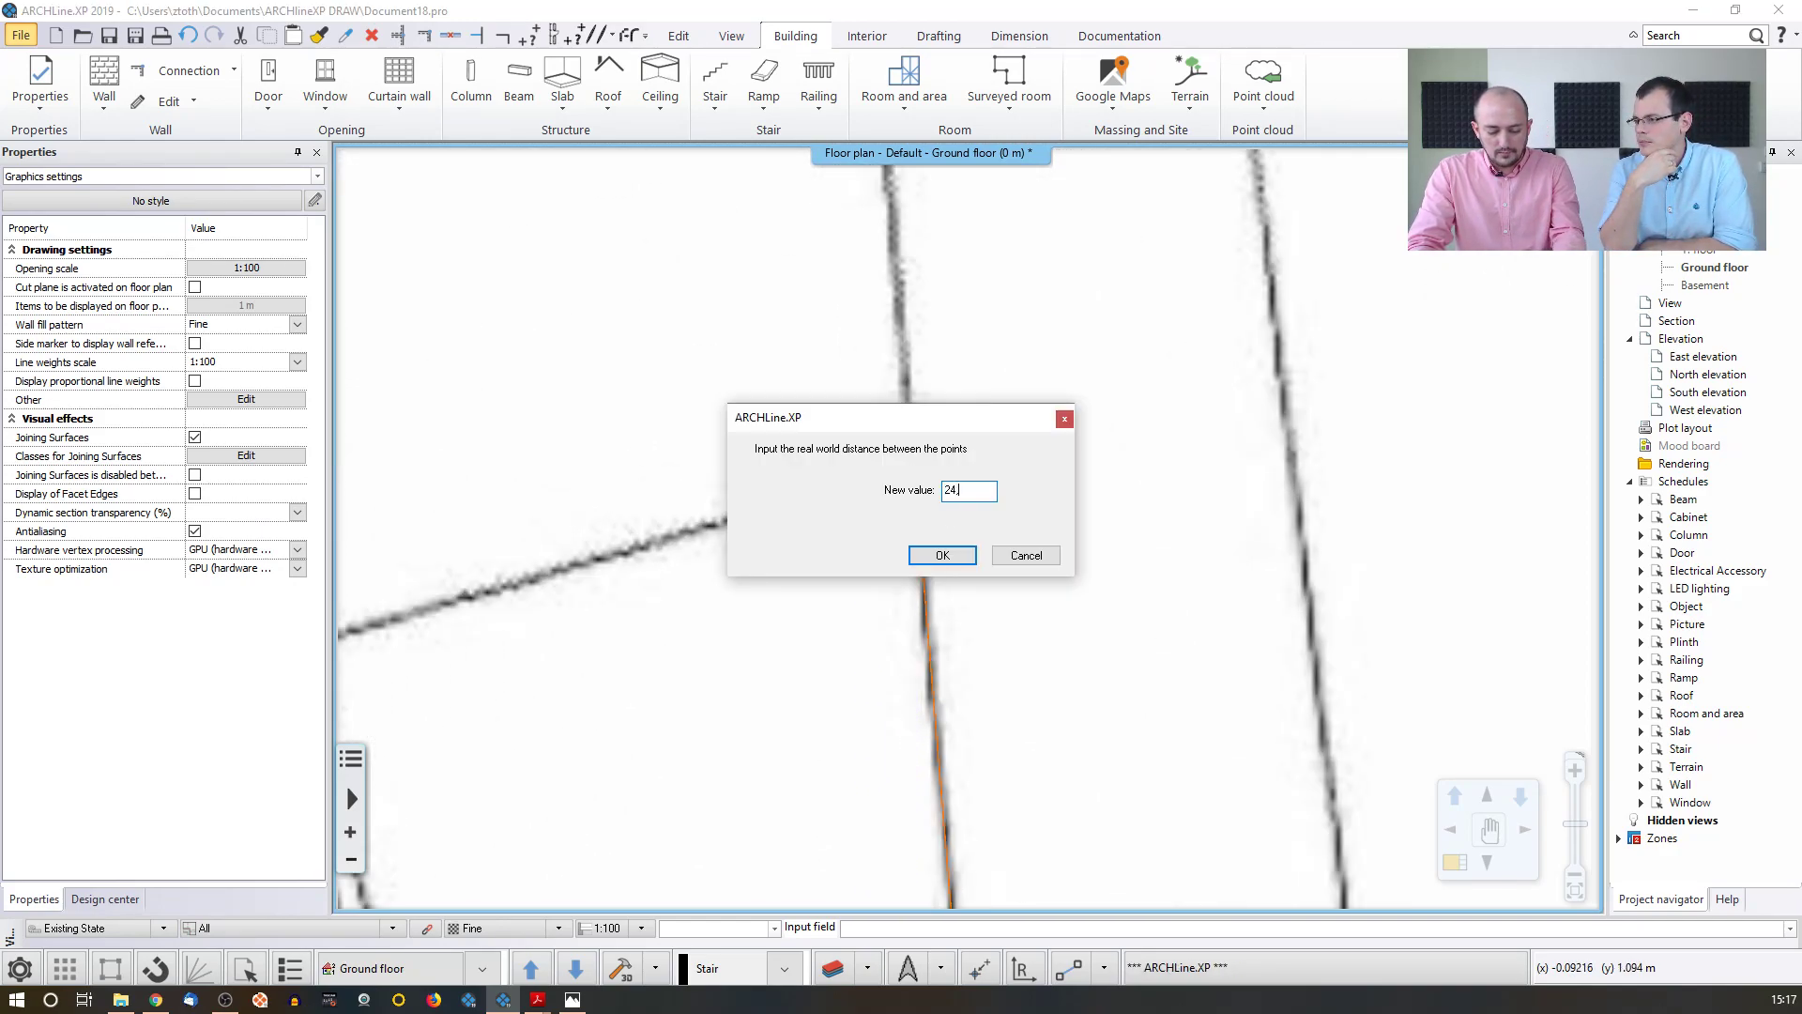
pyautogui.click(943, 556)
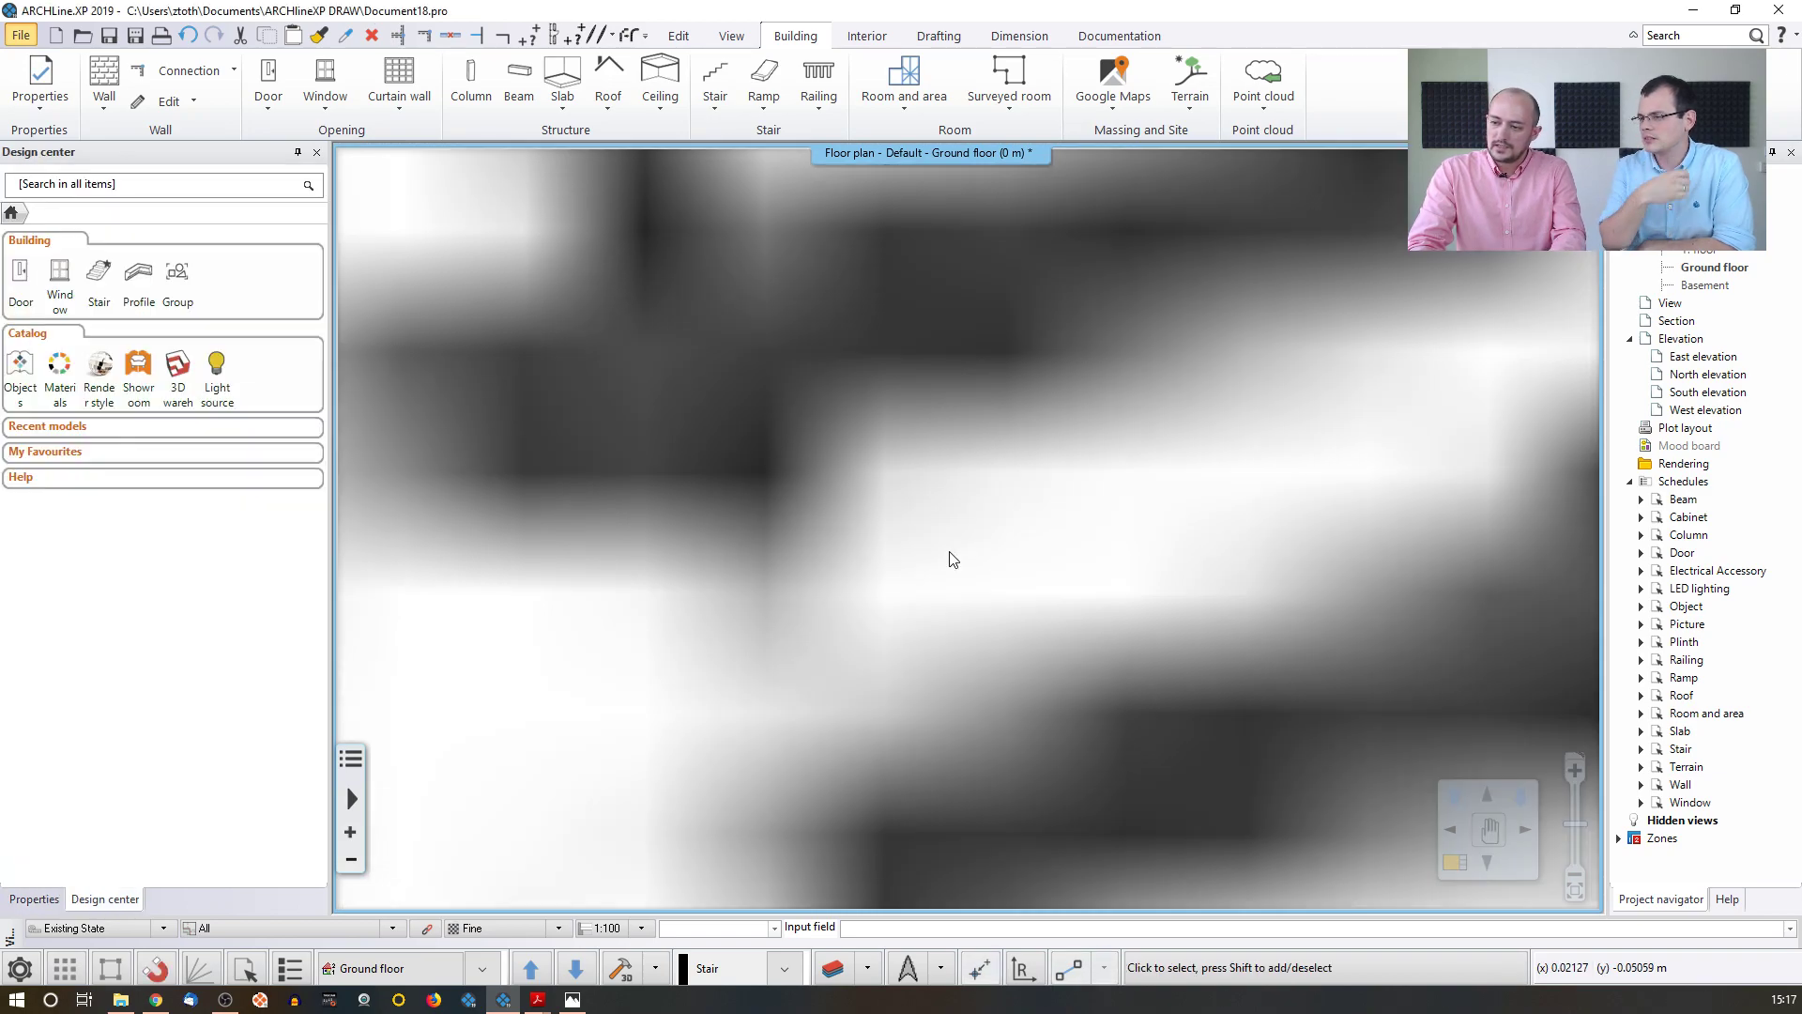
# - Measure the distance between the lower and upper corners of the 24,70 boundary beside Barge Str
pyautogui.scroll(-10, 902, 502)
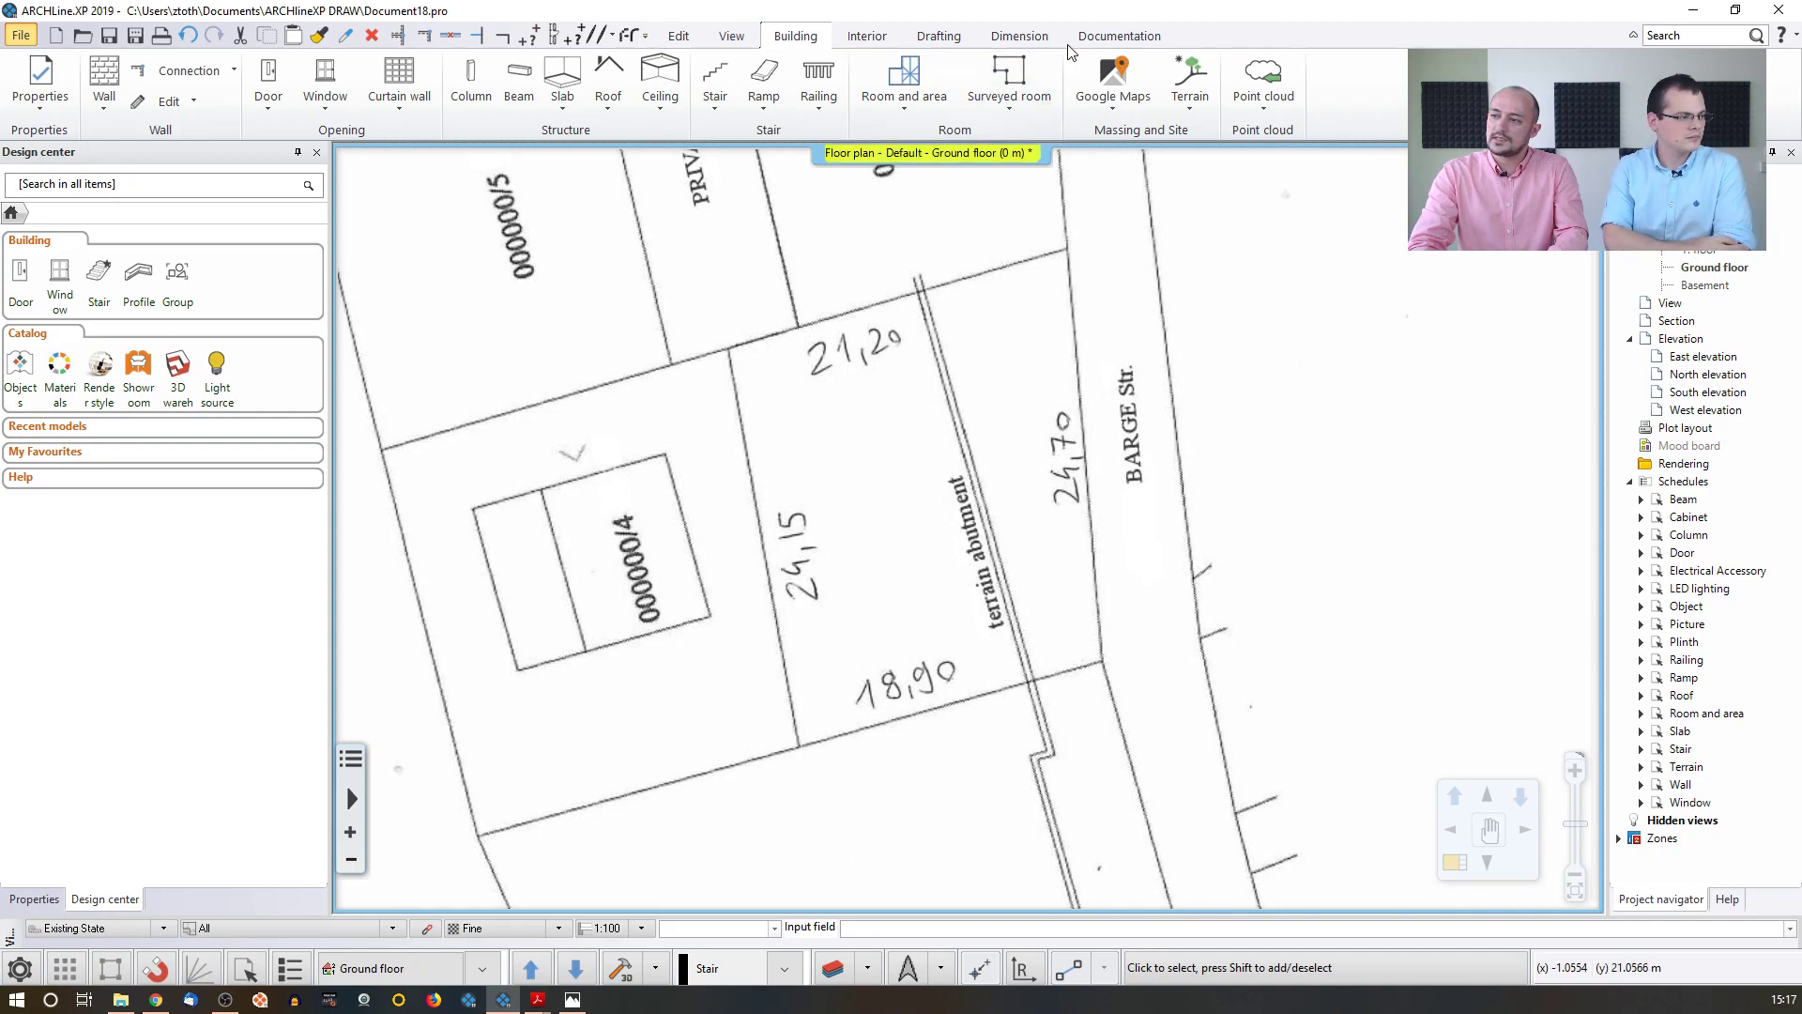
pyautogui.click(1020, 35)
pyautogui.click(1046, 89)
pyautogui.click(1062, 131)
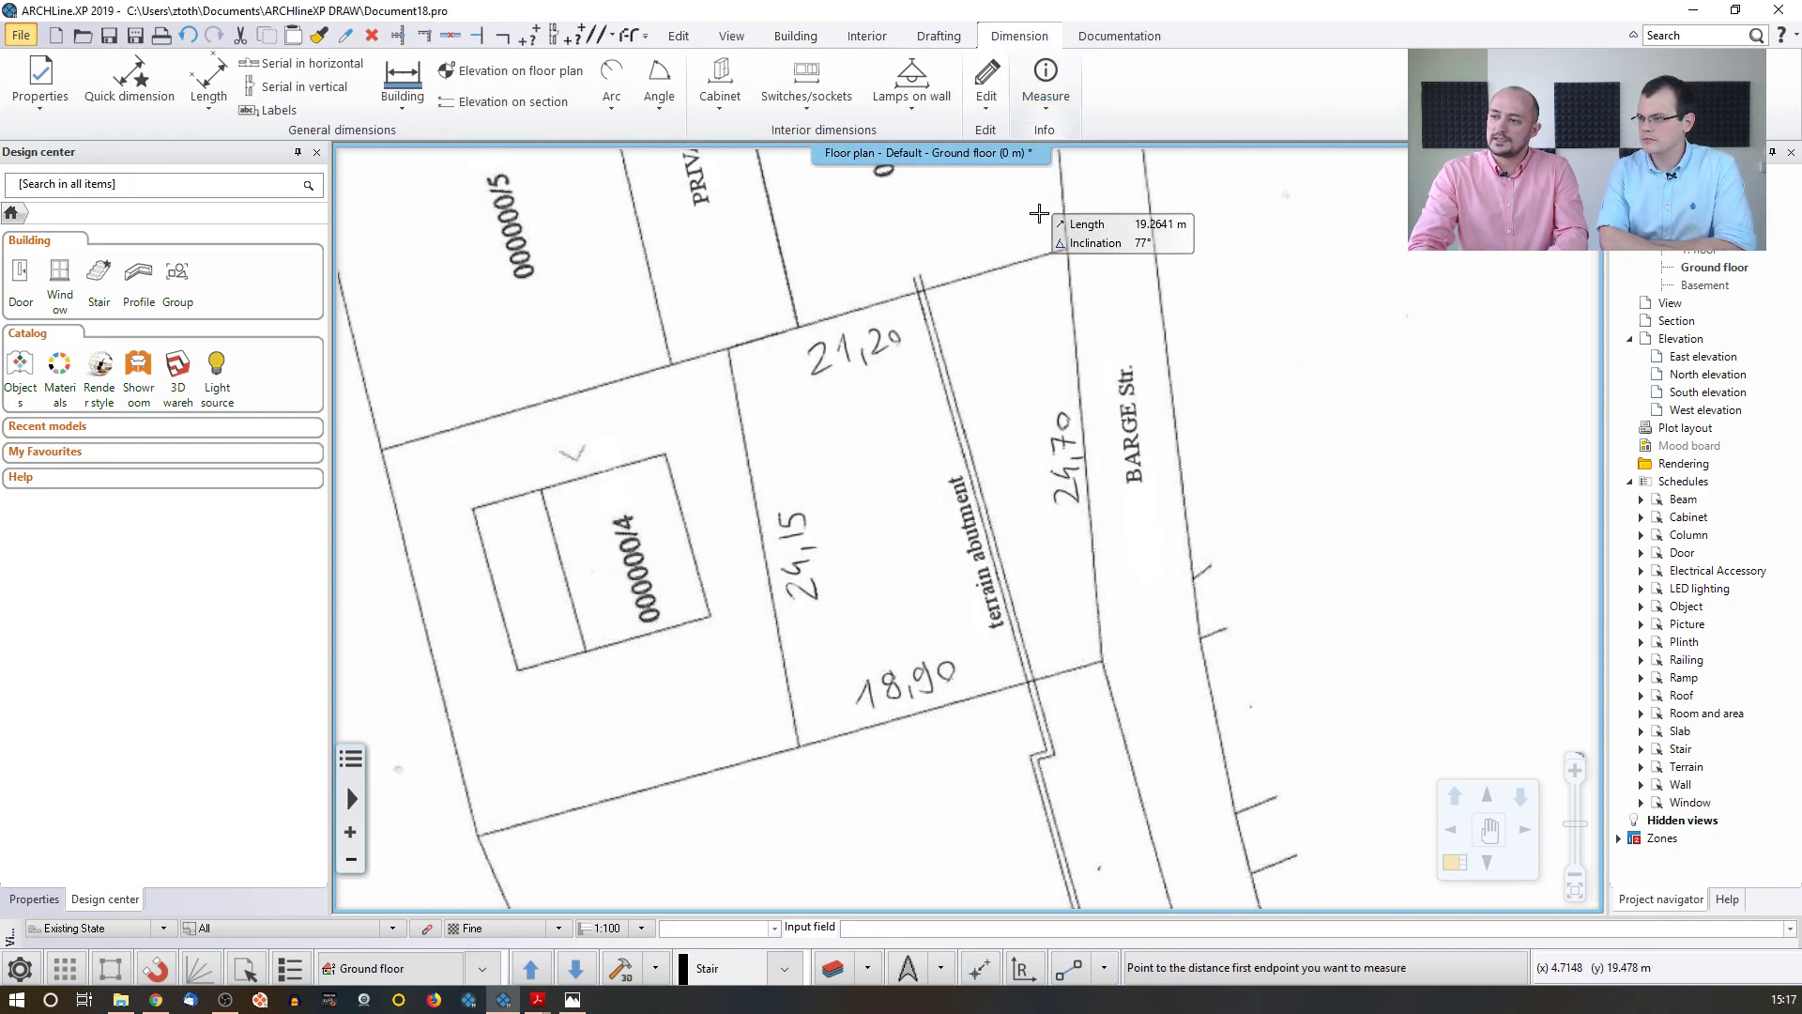
pyautogui.scroll(5, 1005, 595)
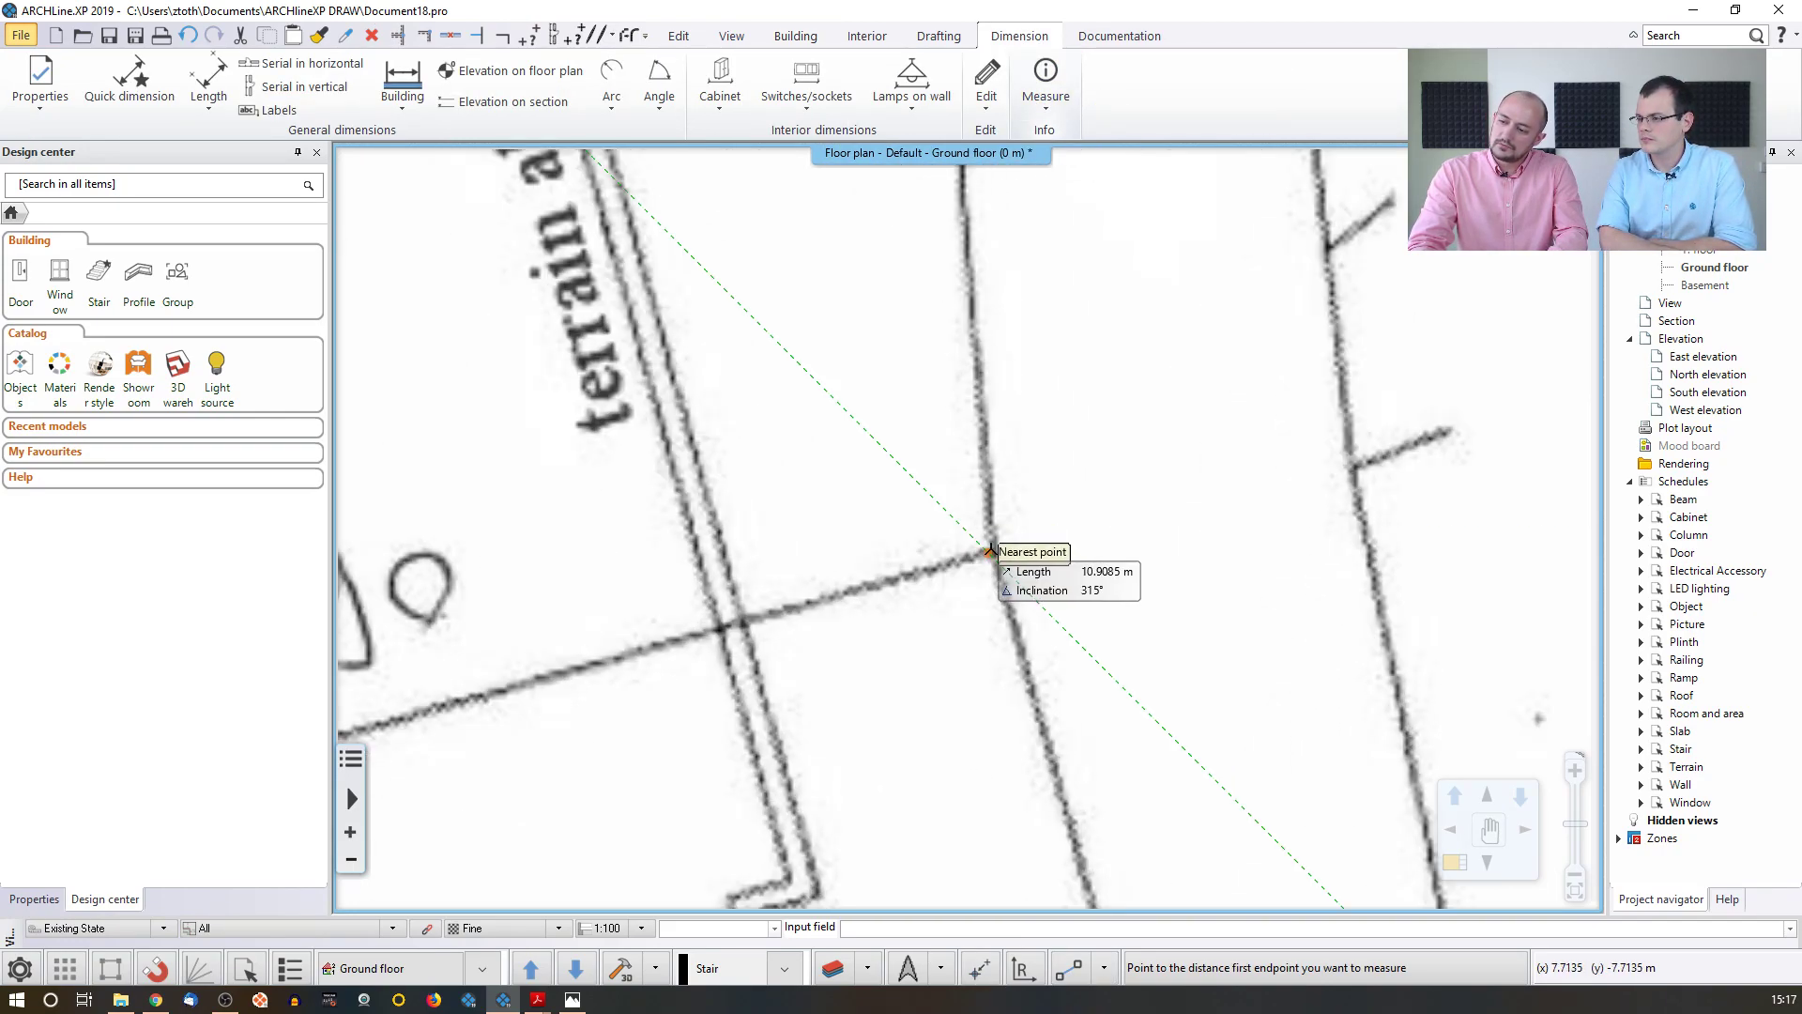
pyautogui.click(993, 561)
pyautogui.moveTo(818, 192); pyautogui.dragTo(906, 479, button='middle')
pyautogui.scroll(2, 898, 404)
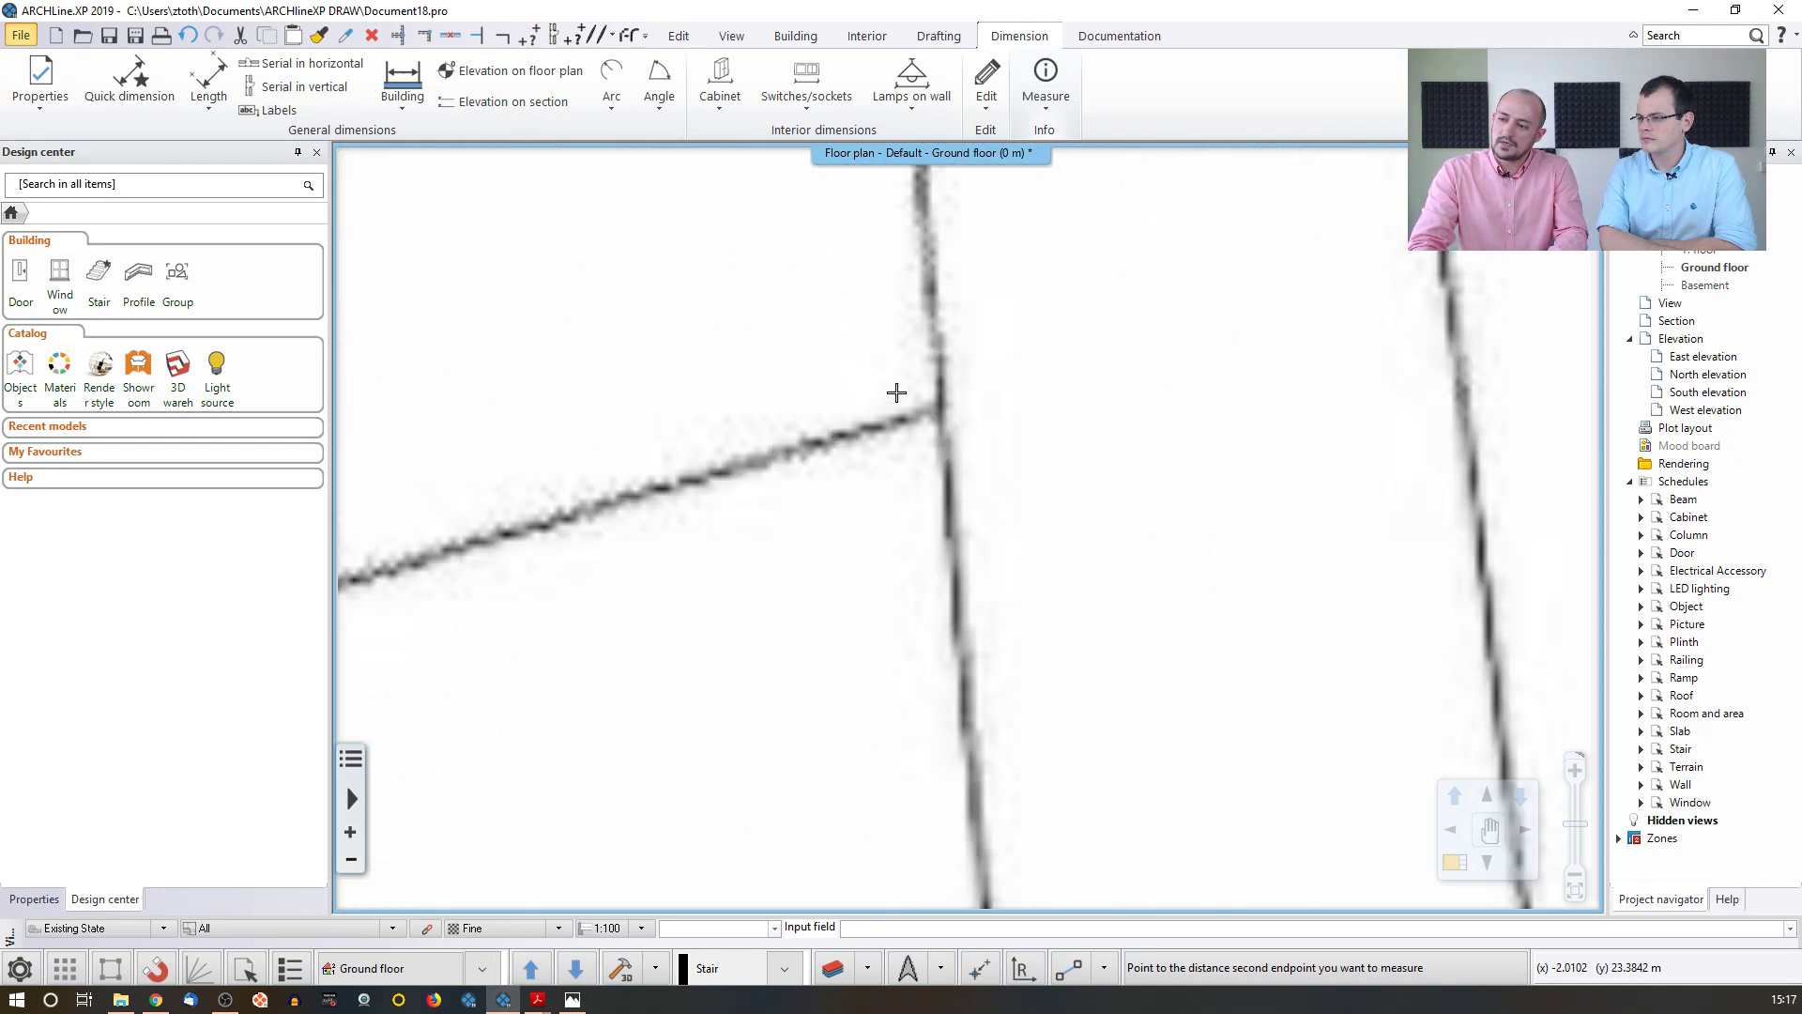
pyautogui.click(941, 411)
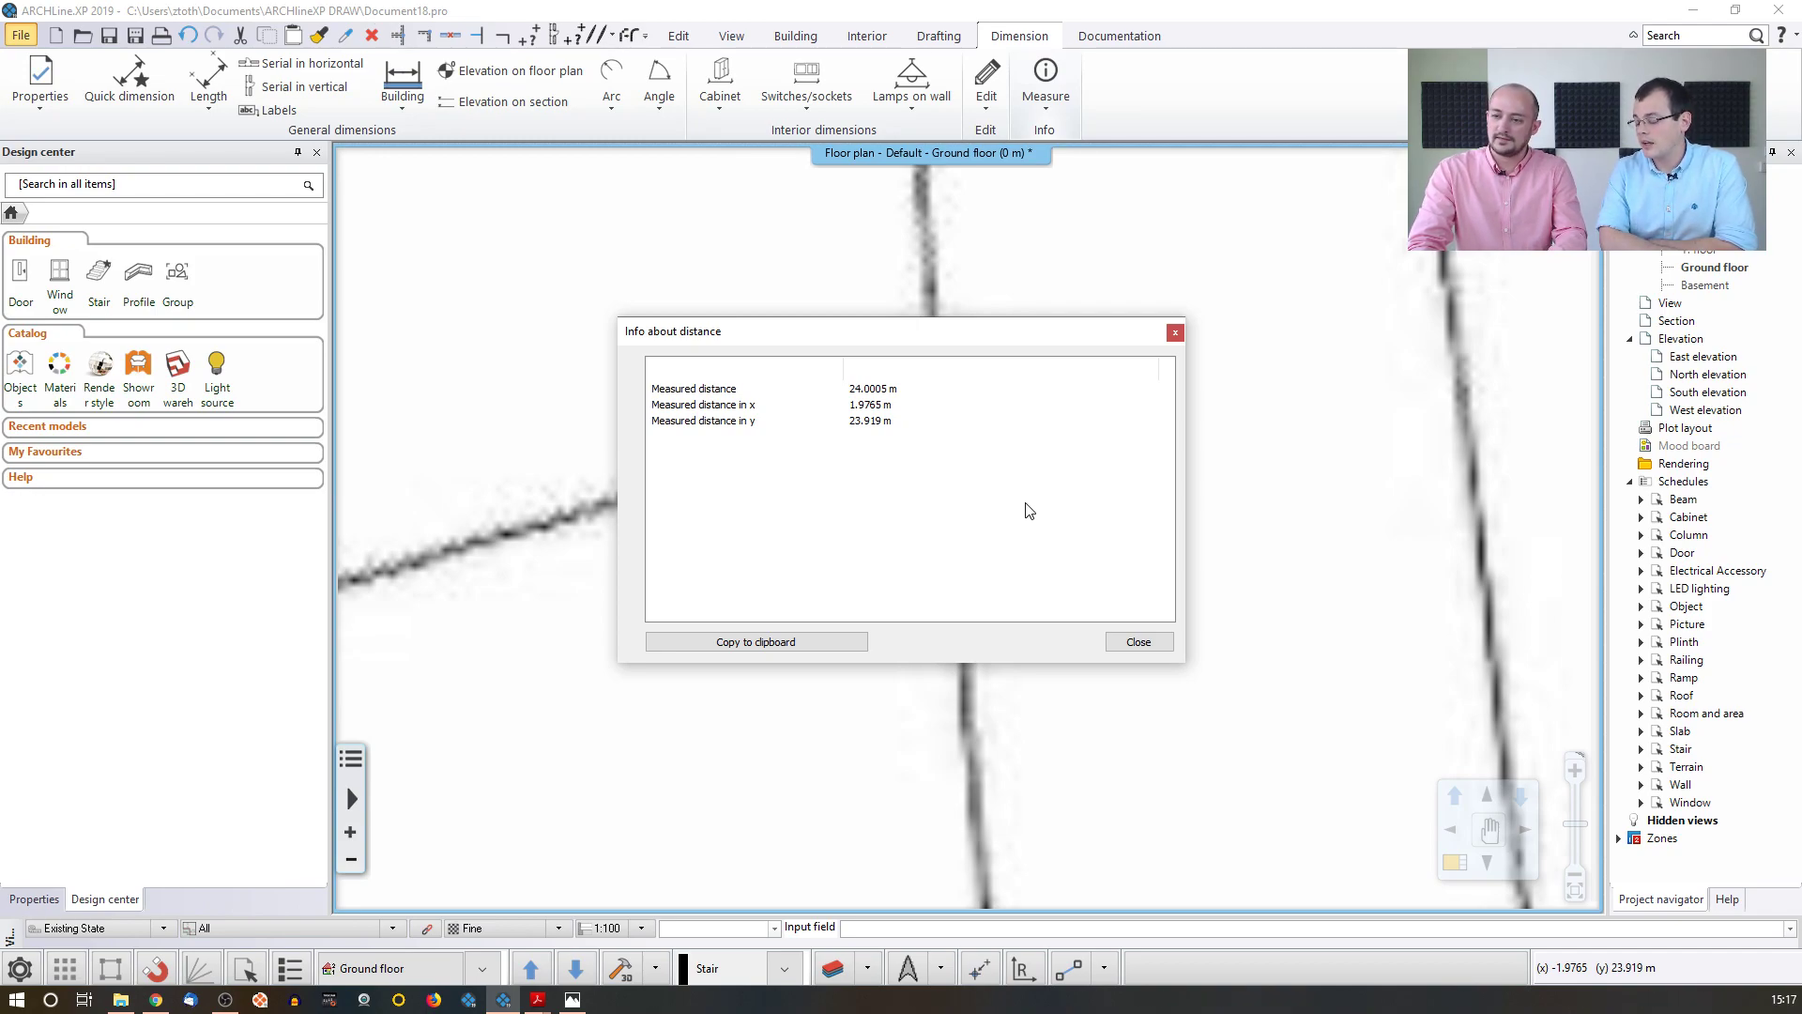
pyautogui.click(1142, 646)
pyautogui.scroll(-6, 930, 576)
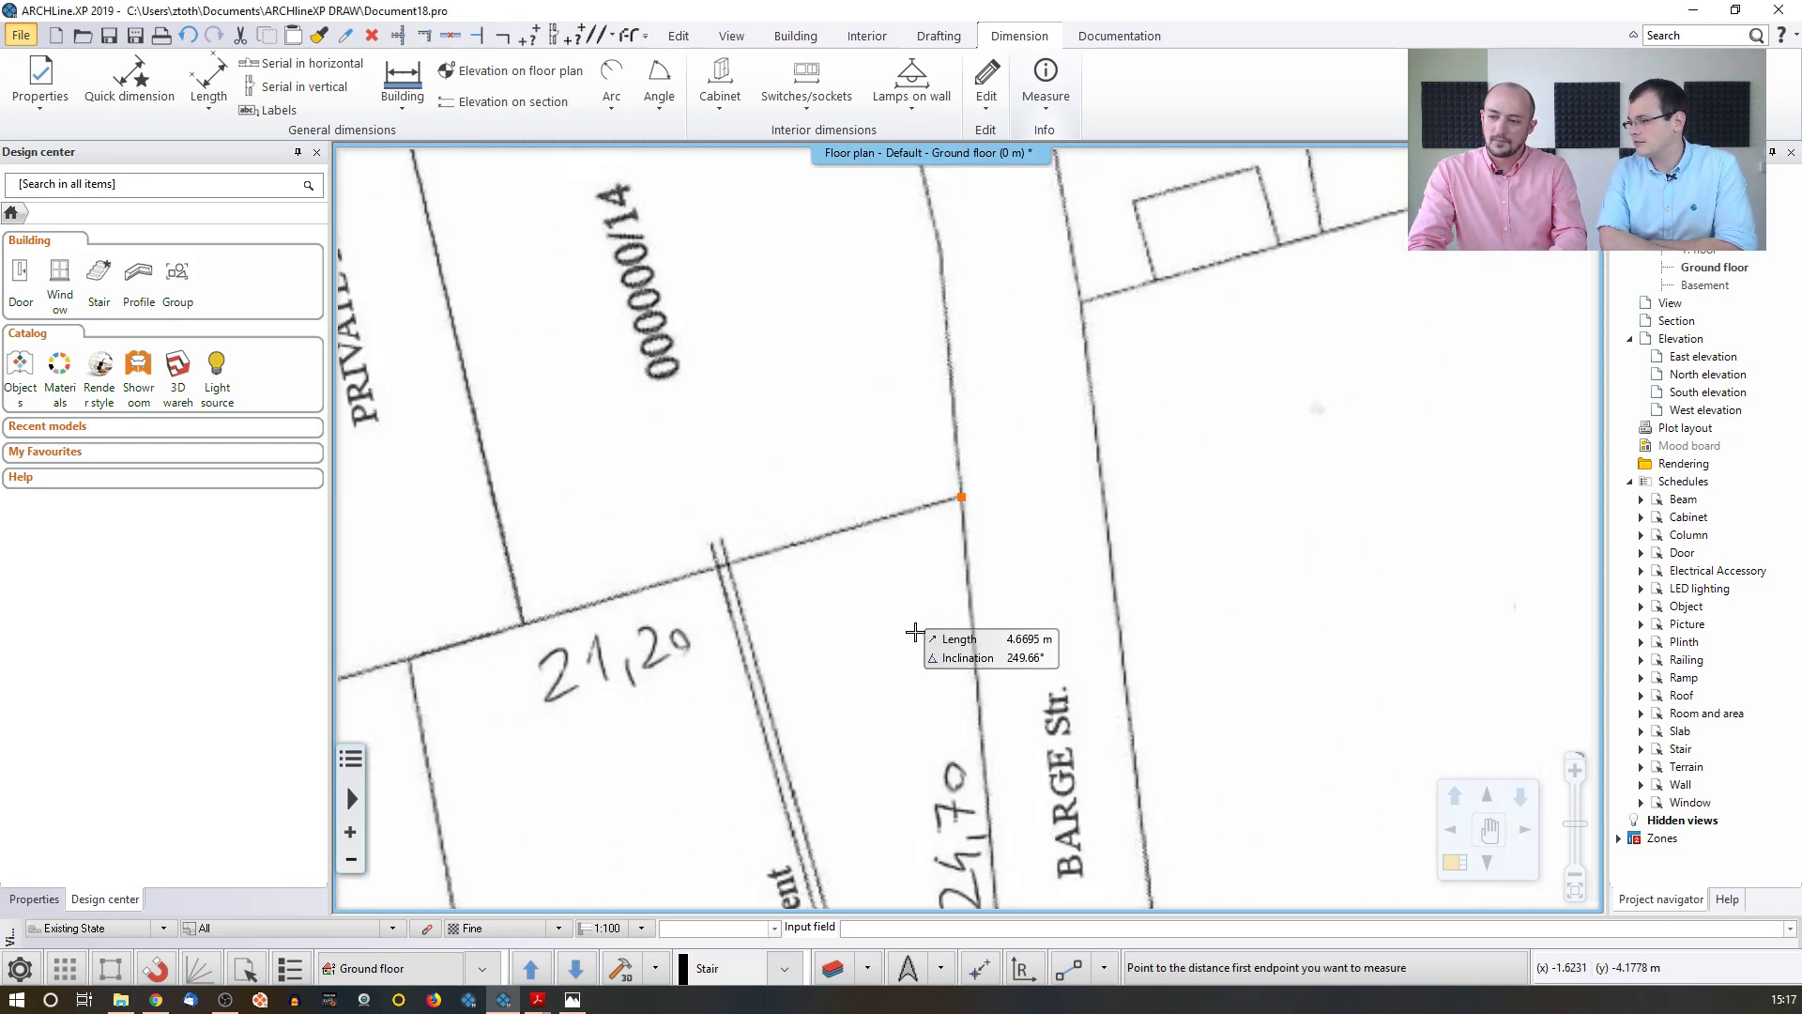
pyautogui.press('Escape')
# - Examine the rescaled situation plan image and its X and Y size properties
pyautogui.scroll(-3, 926, 664)
pyautogui.moveTo(926, 664); pyautogui.dragTo(937, 634, button='middle')
pyautogui.moveTo(948, 744); pyautogui.dragTo(959, 607, button='middle')
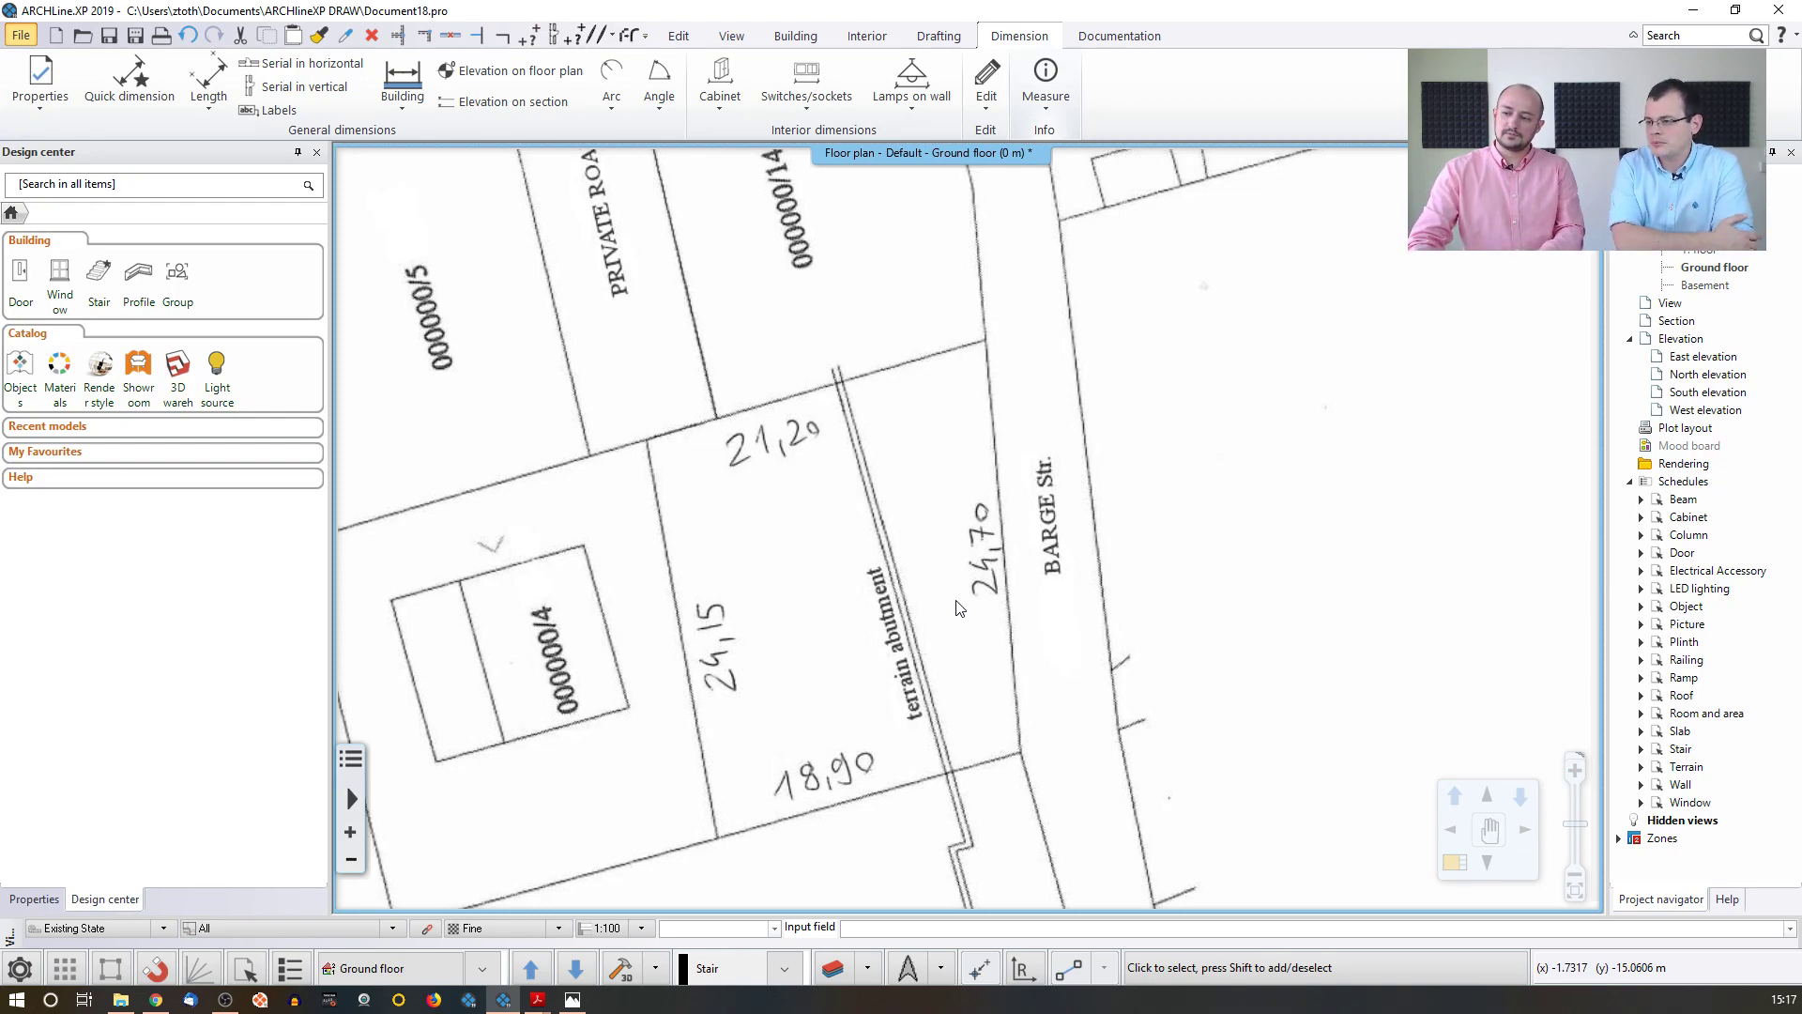
pyautogui.click(960, 608)
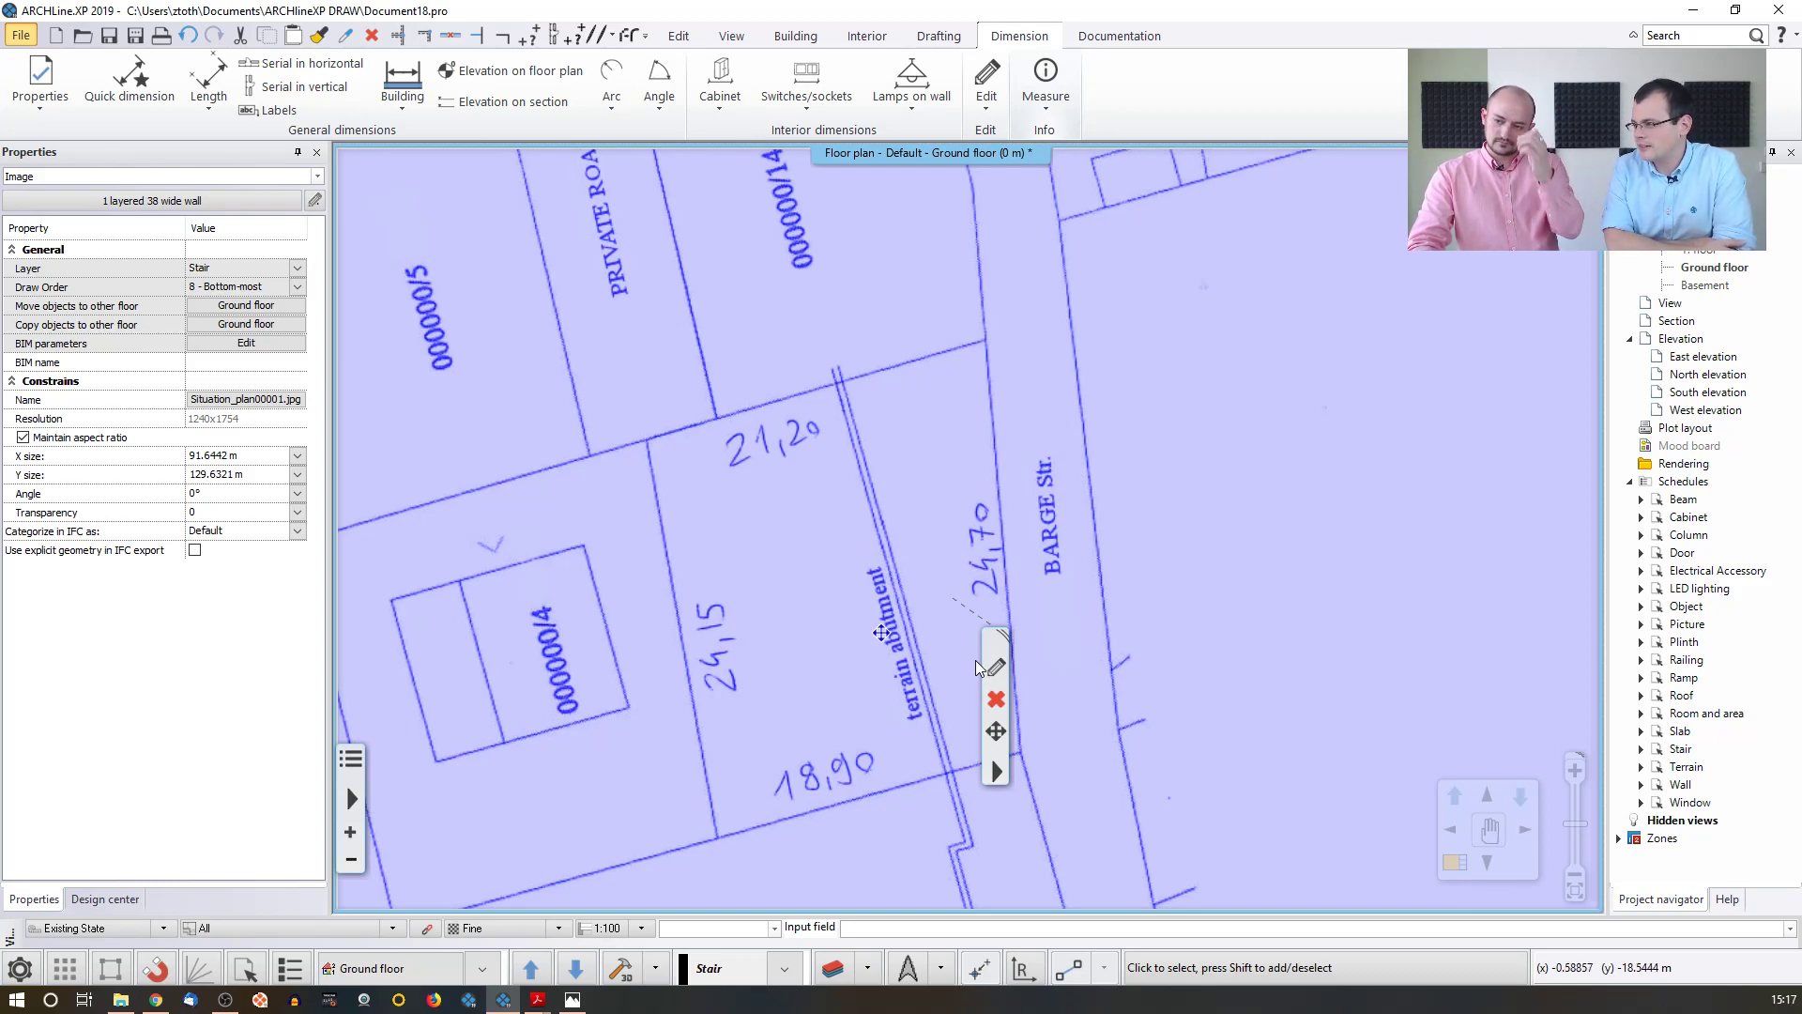
pyautogui.scroll(-3, 976, 661)
pyautogui.click(567, 530)
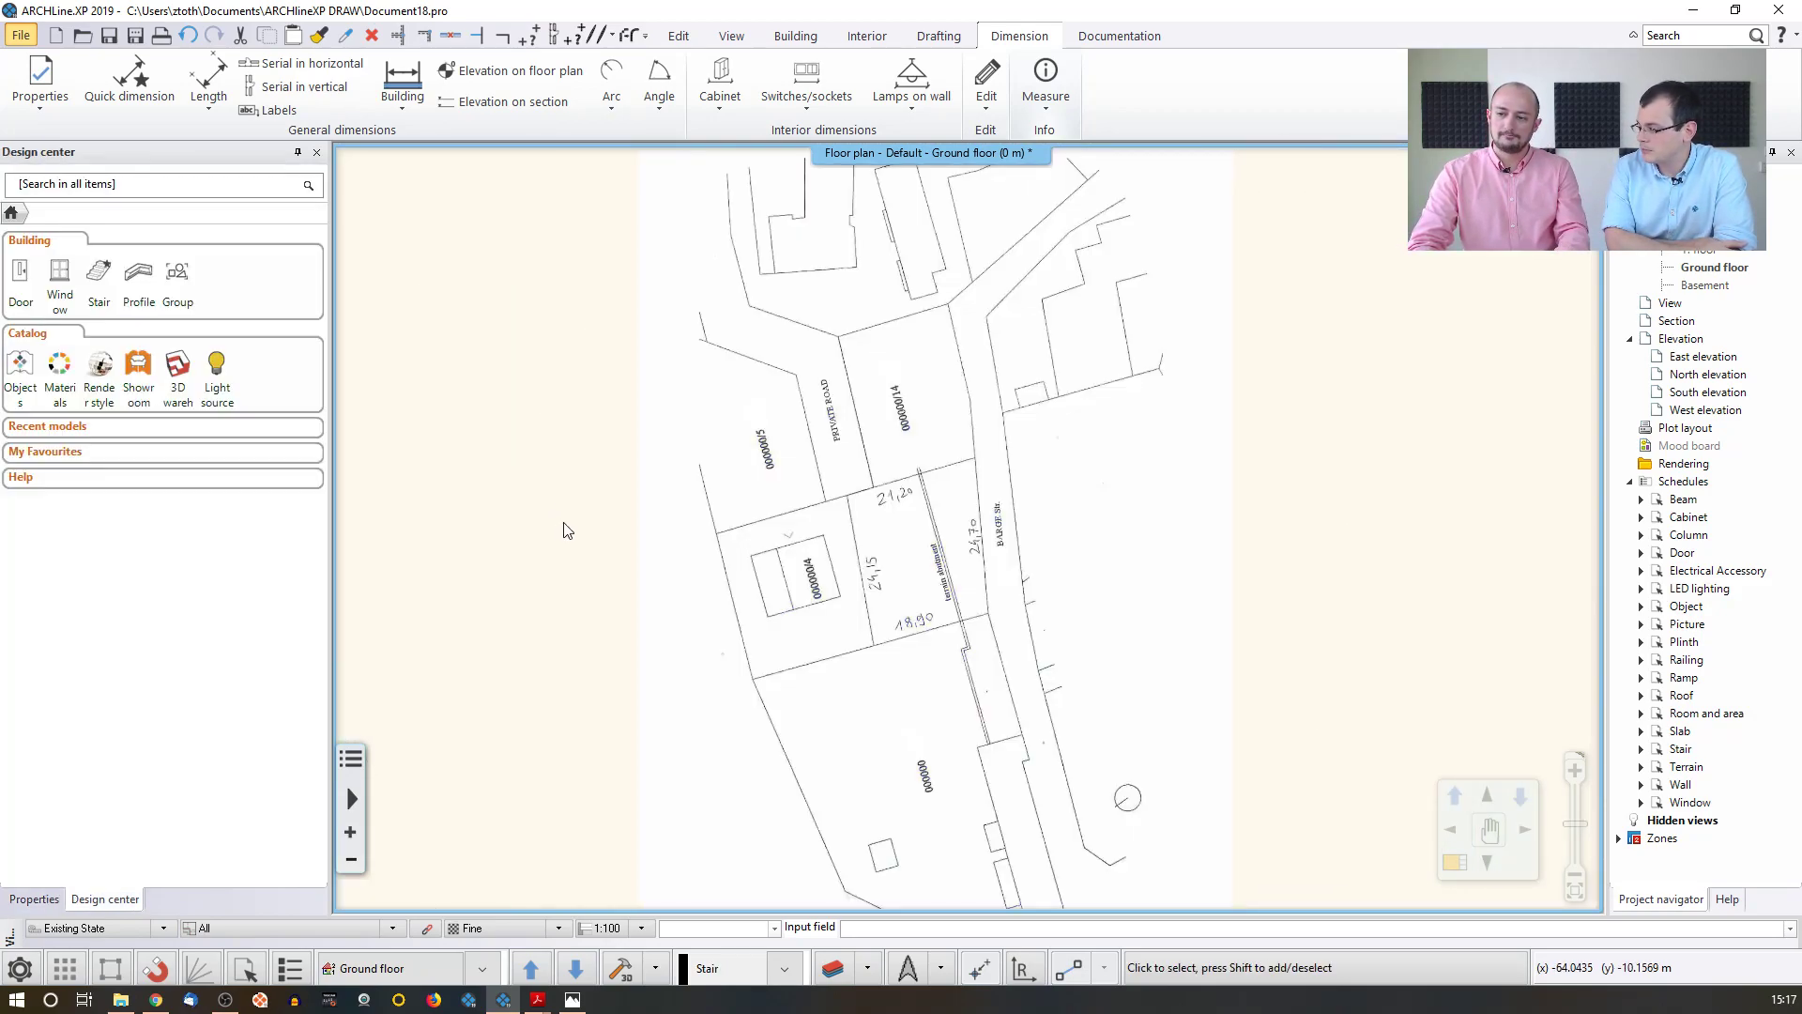
pyautogui.scroll(-3, 567, 530)
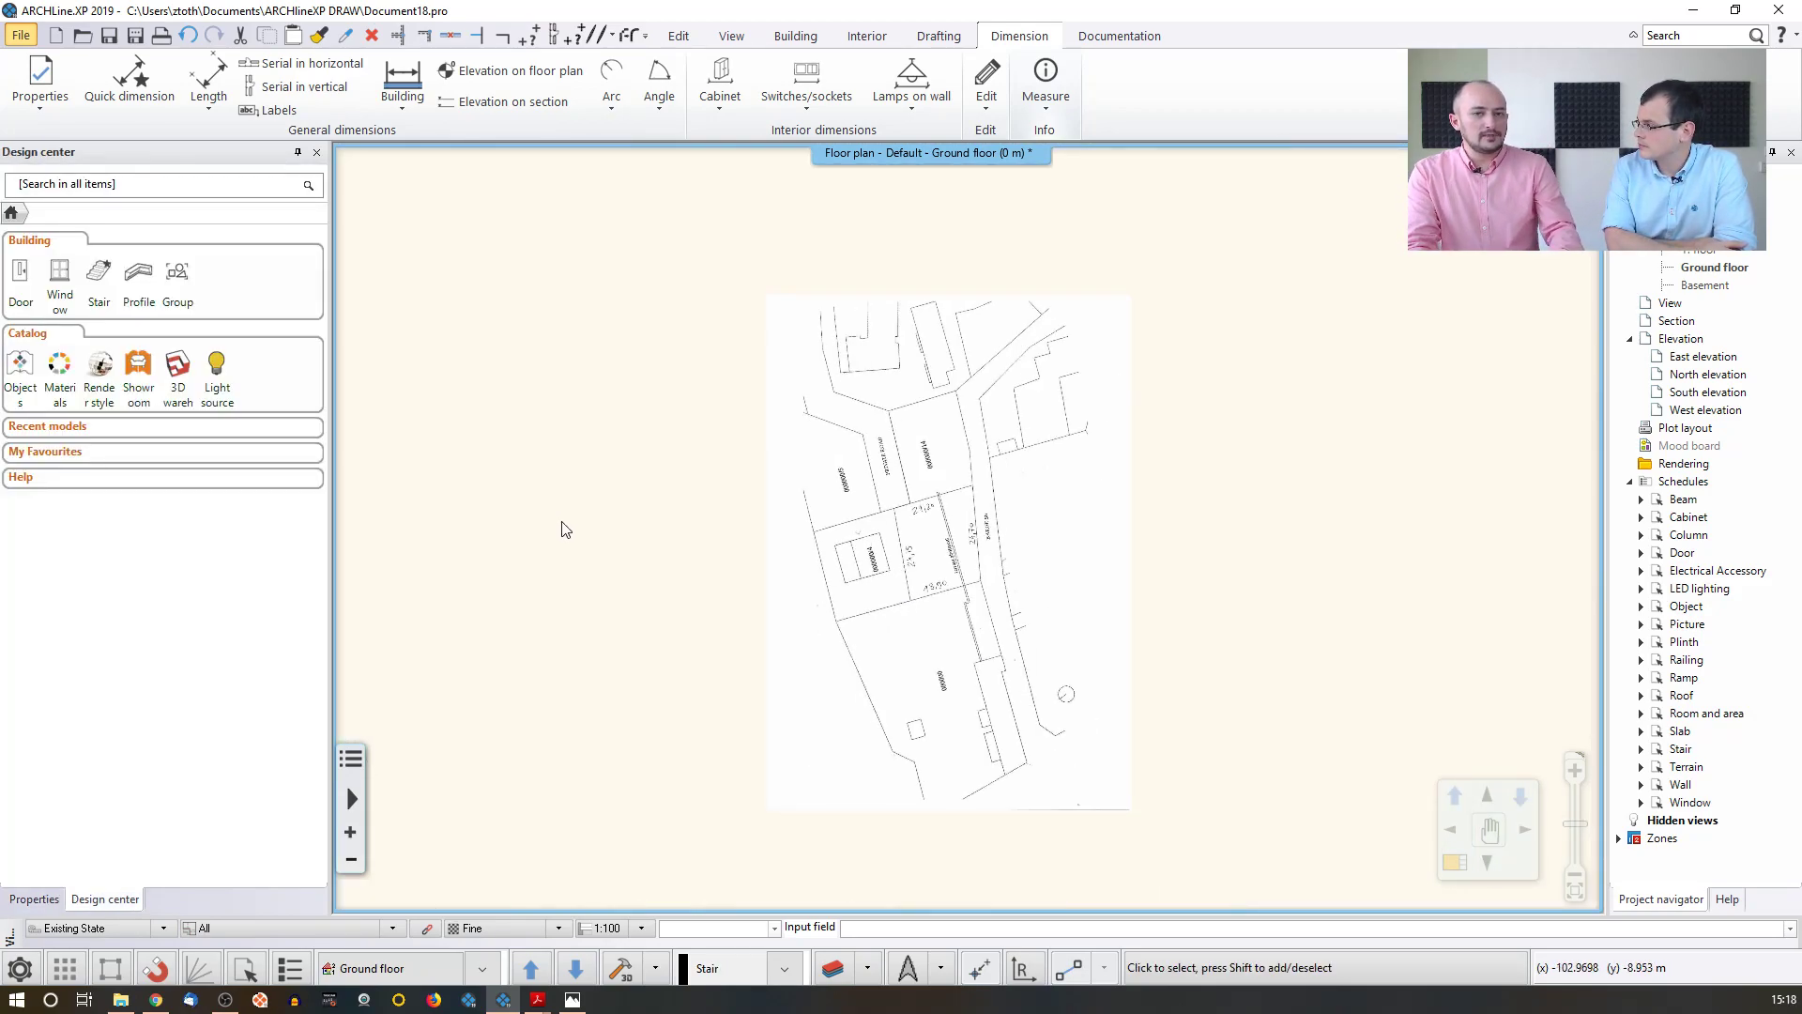
pyautogui.click(857, 500)
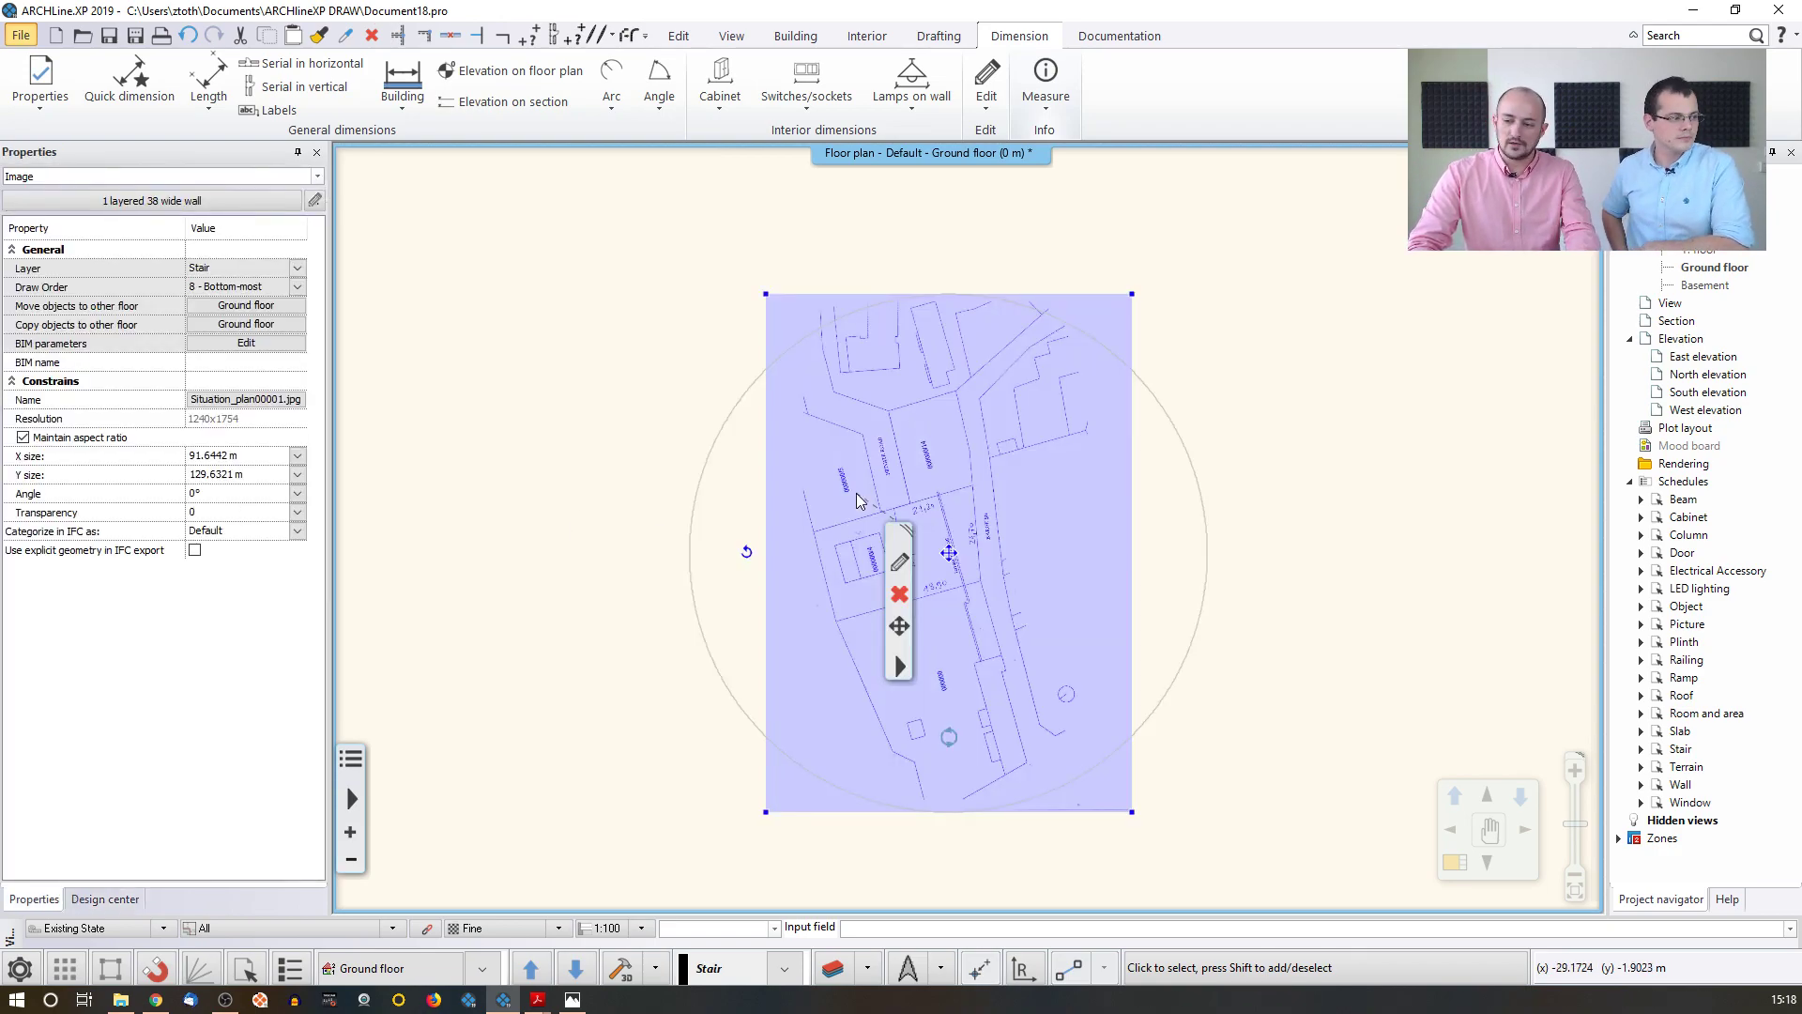
# - Delete the calibrated situation plan image from the ground floor plan
pyautogui.press('Delete')
pyautogui.click(693, 472)
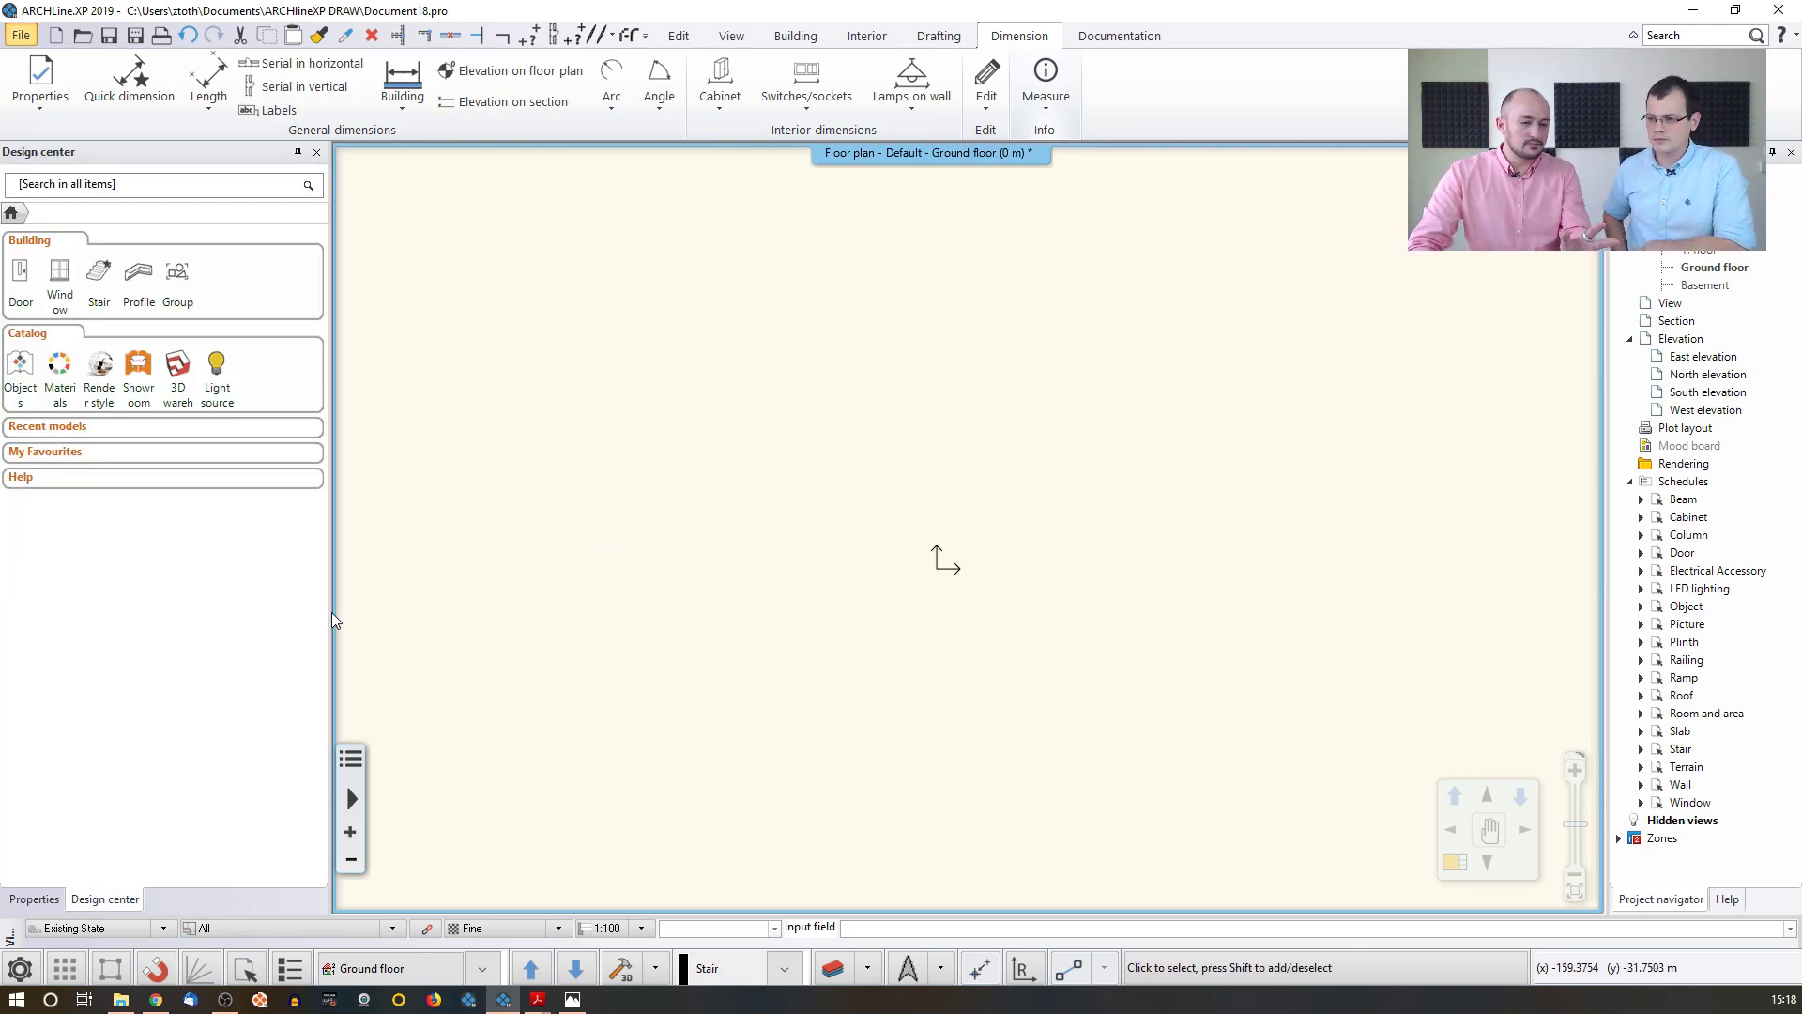
# - Switch to Photos to examine the hand-annotated interior survey Interior_scan_eng.jpg, and return to the empty floor plan in ARCHLine.XP
pyautogui.click(571, 1001)
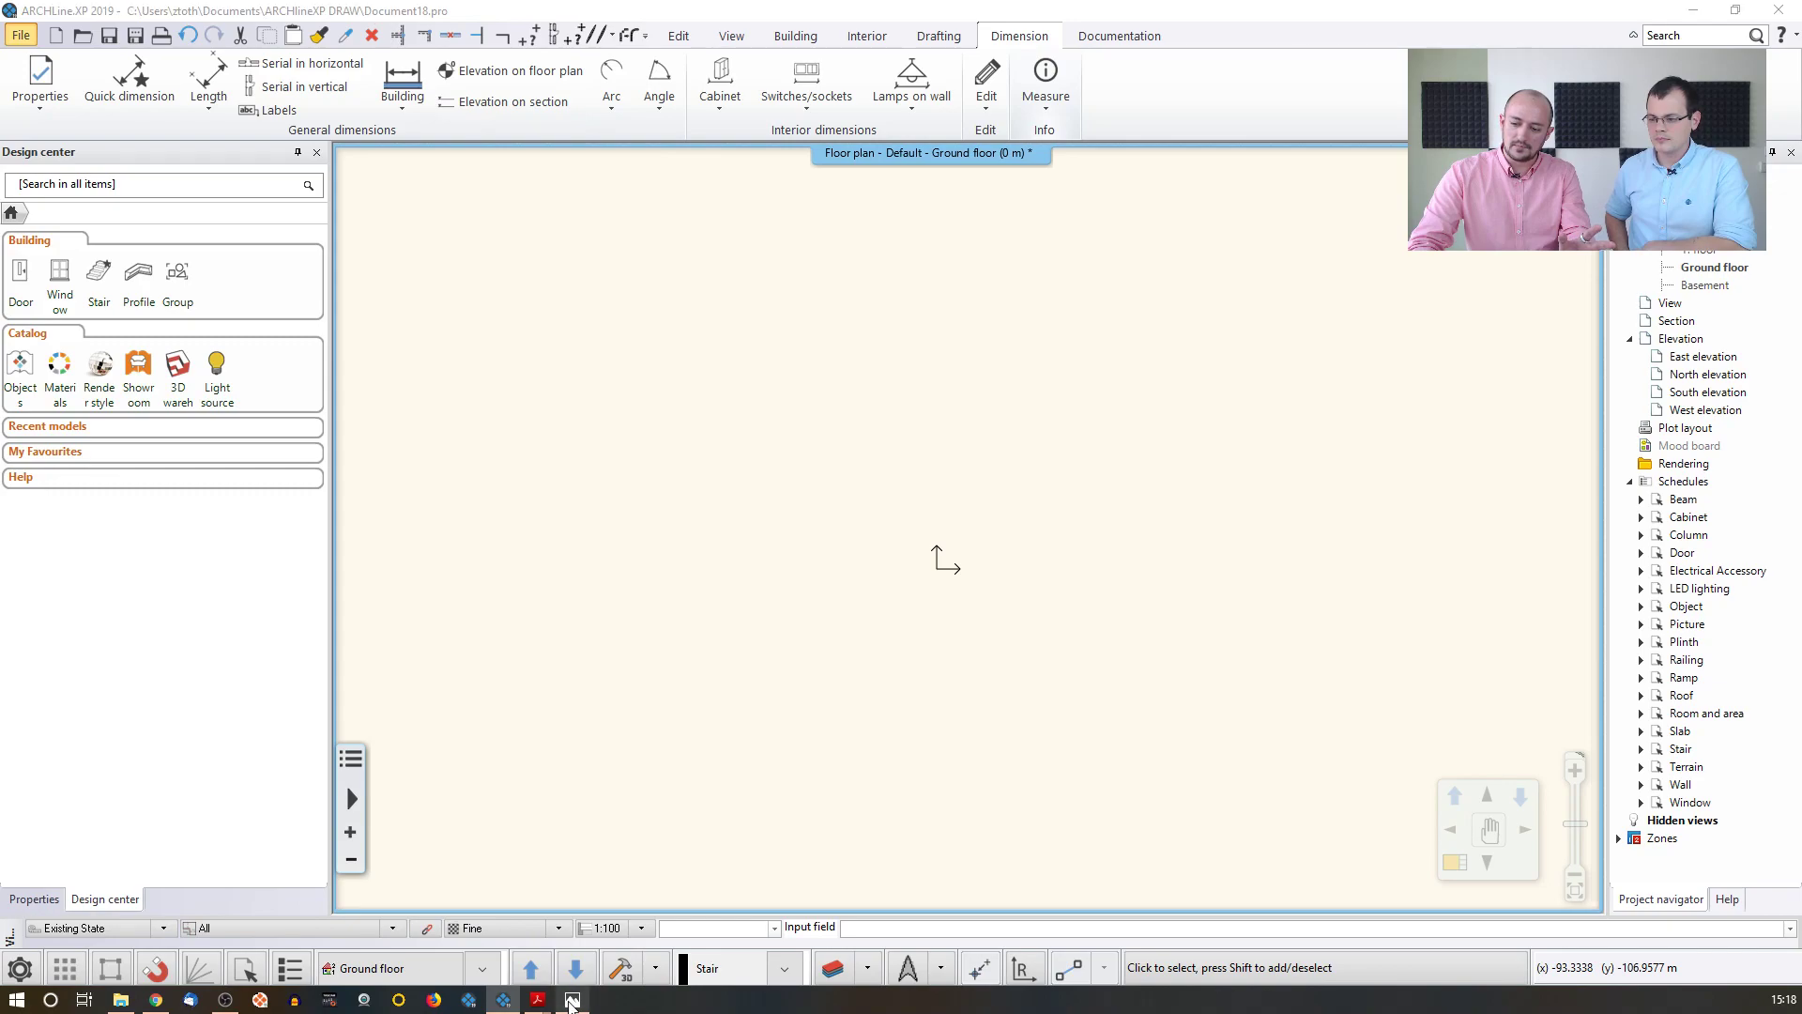
pyautogui.click(185, 853)
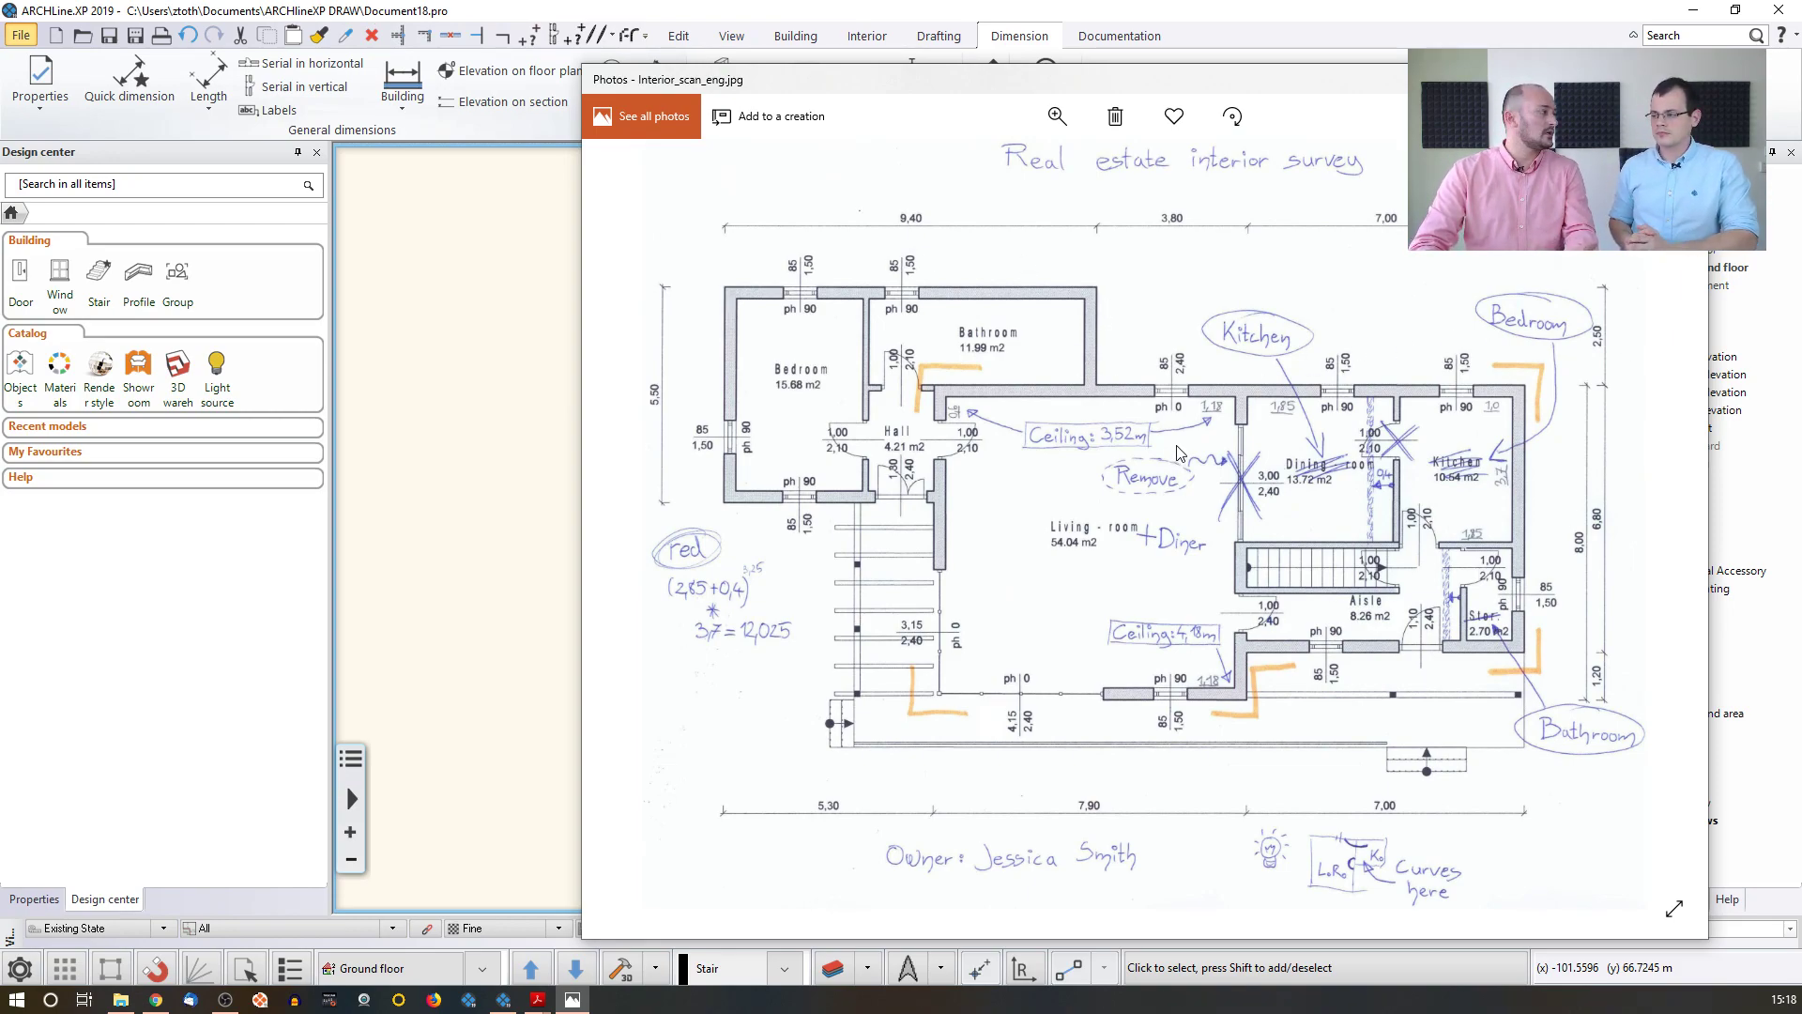
pyautogui.click(493, 353)
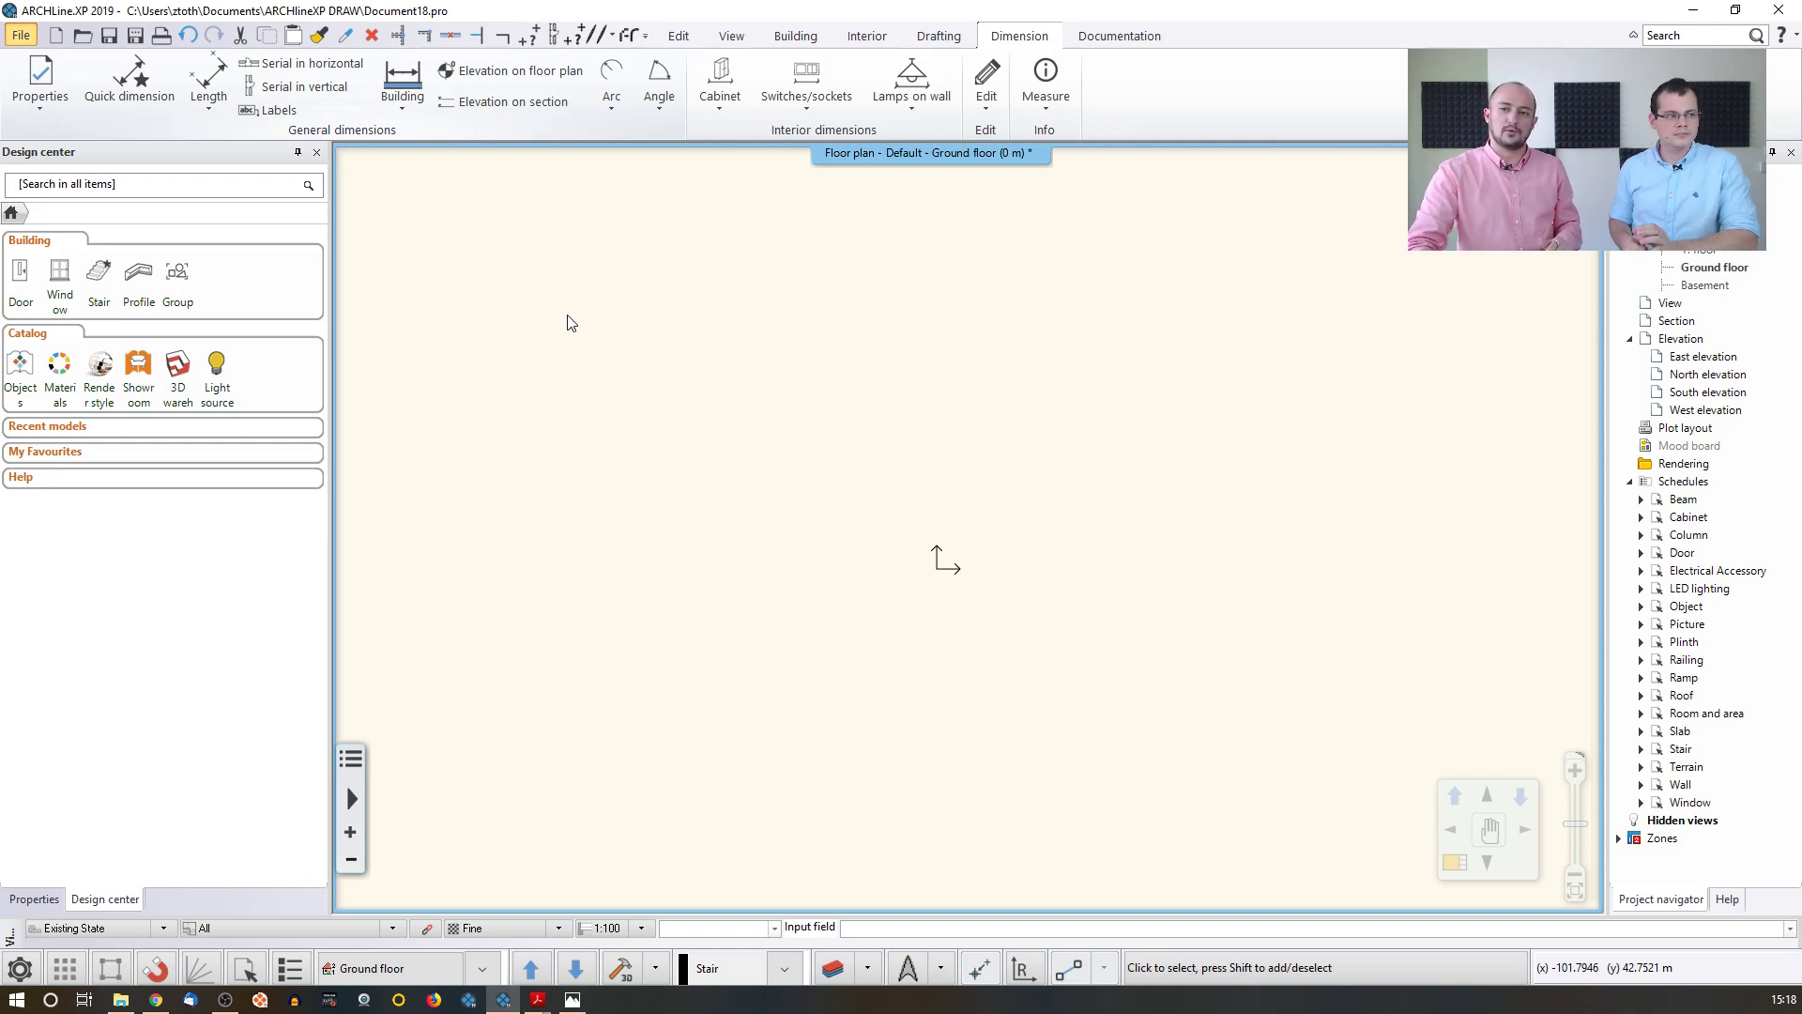
pyautogui.click(22, 36)
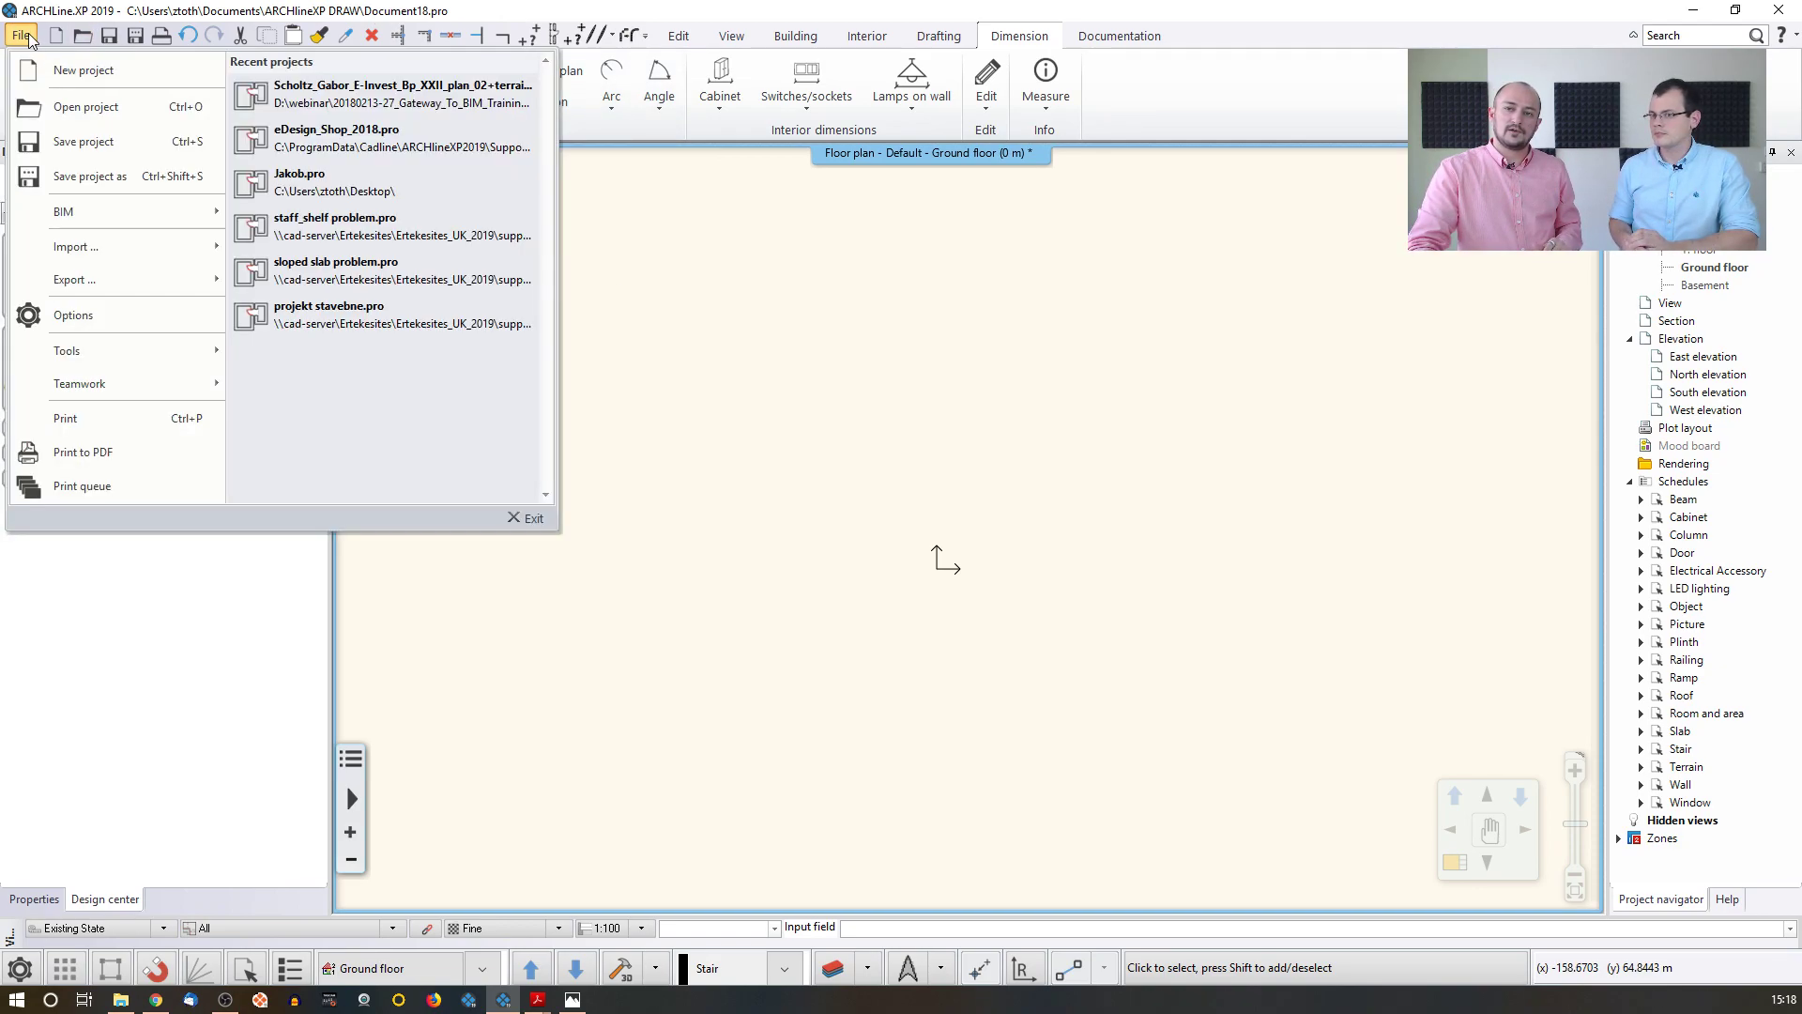
pyautogui.moveTo(73, 244)
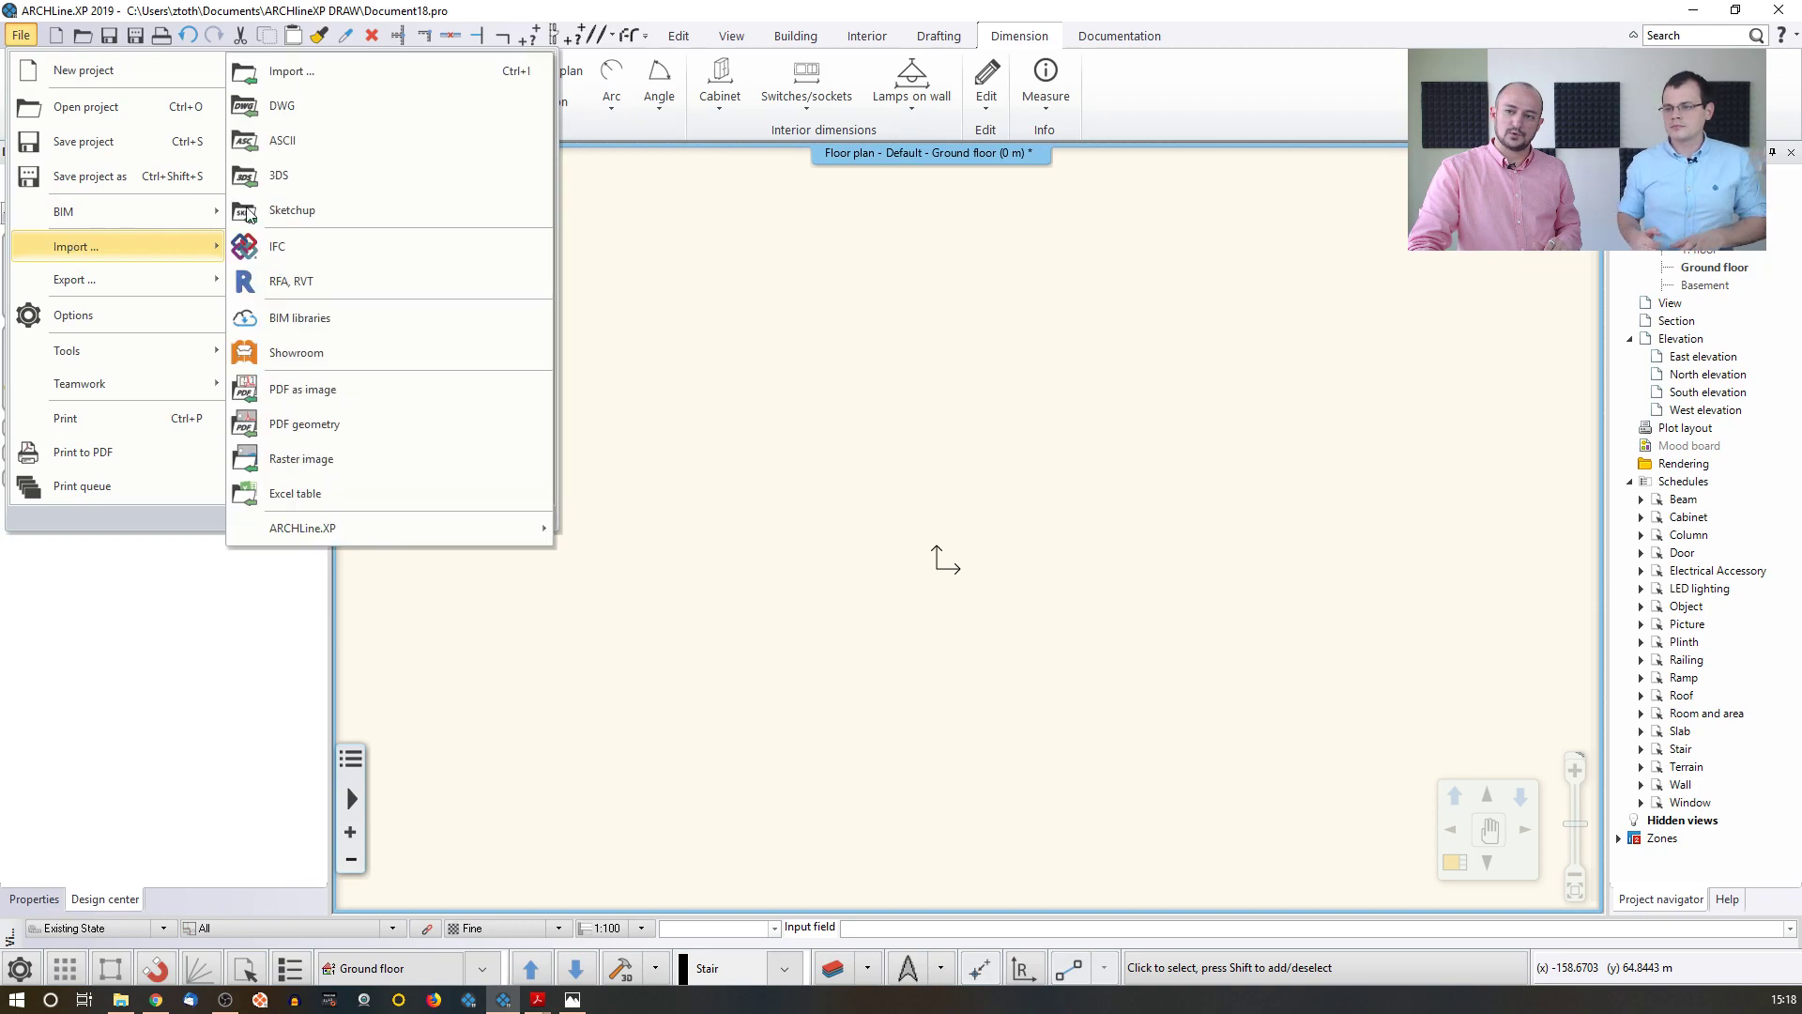
pyautogui.click(803, 310)
pyautogui.click(757, 391)
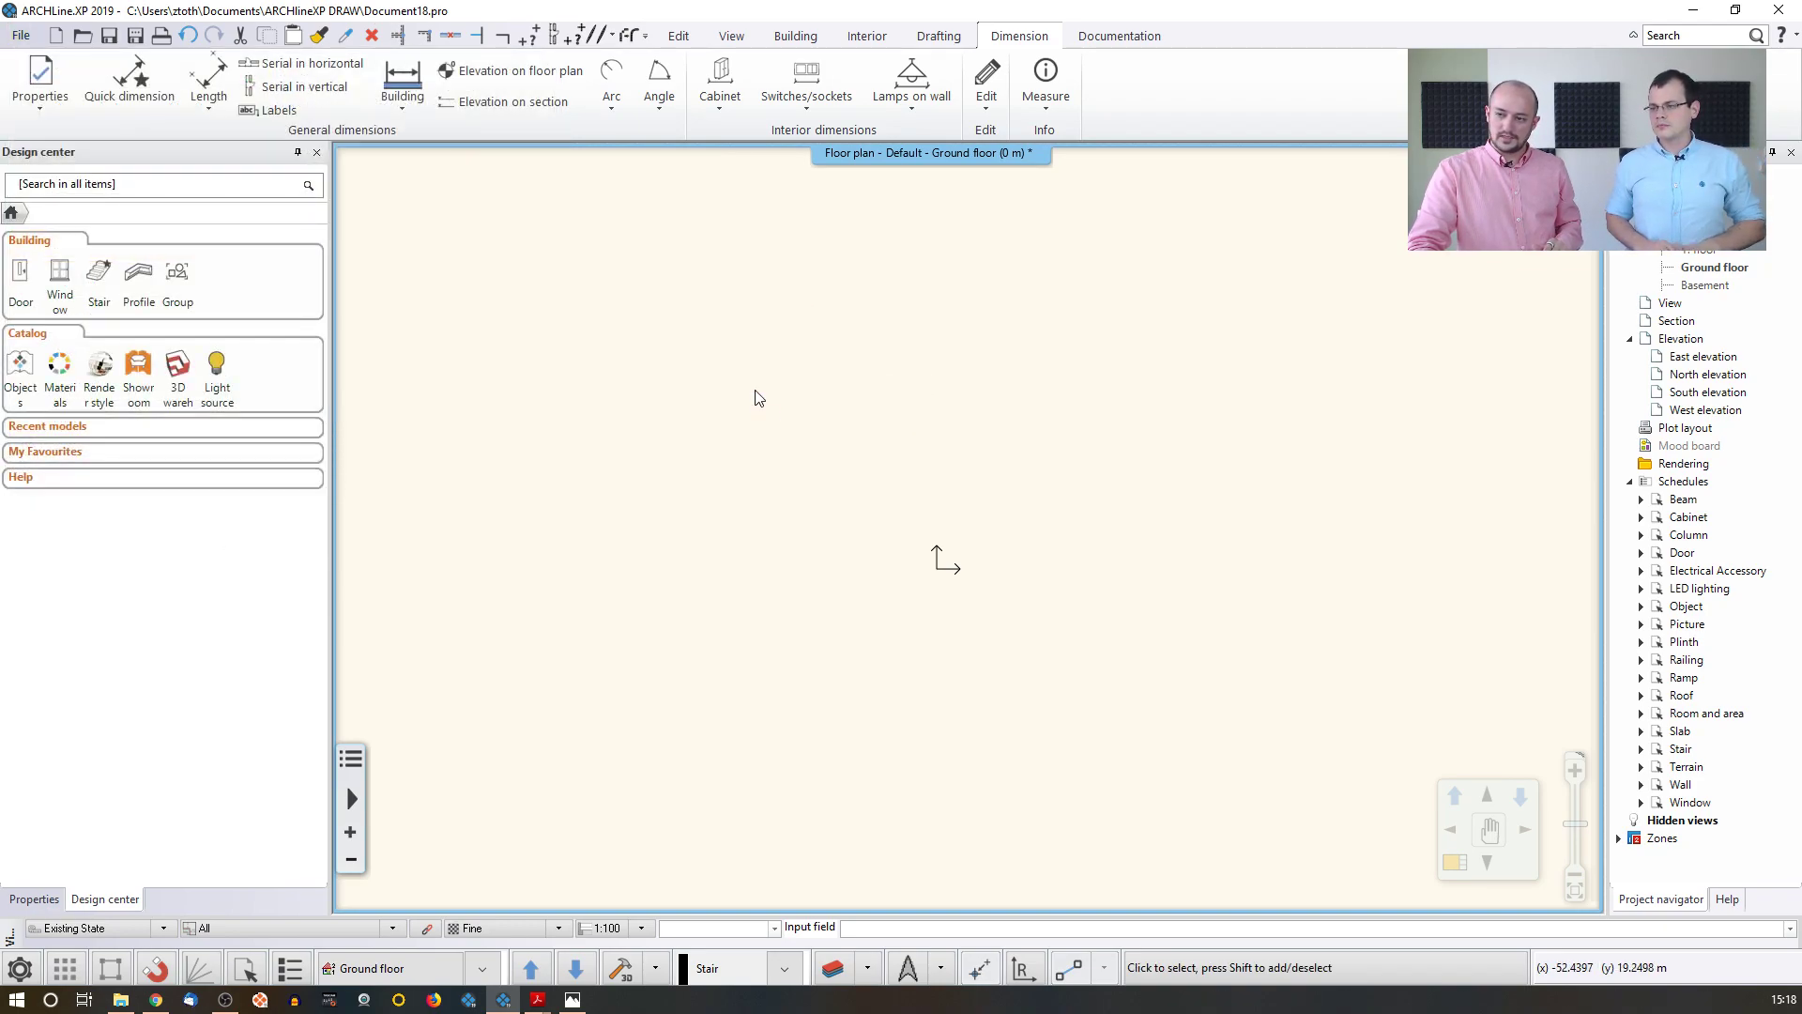
# - Start importing Situation_plan.dwg from the Import folder in File Explorer into the ARCHLine.XP floor plan
pyautogui.click(121, 1001)
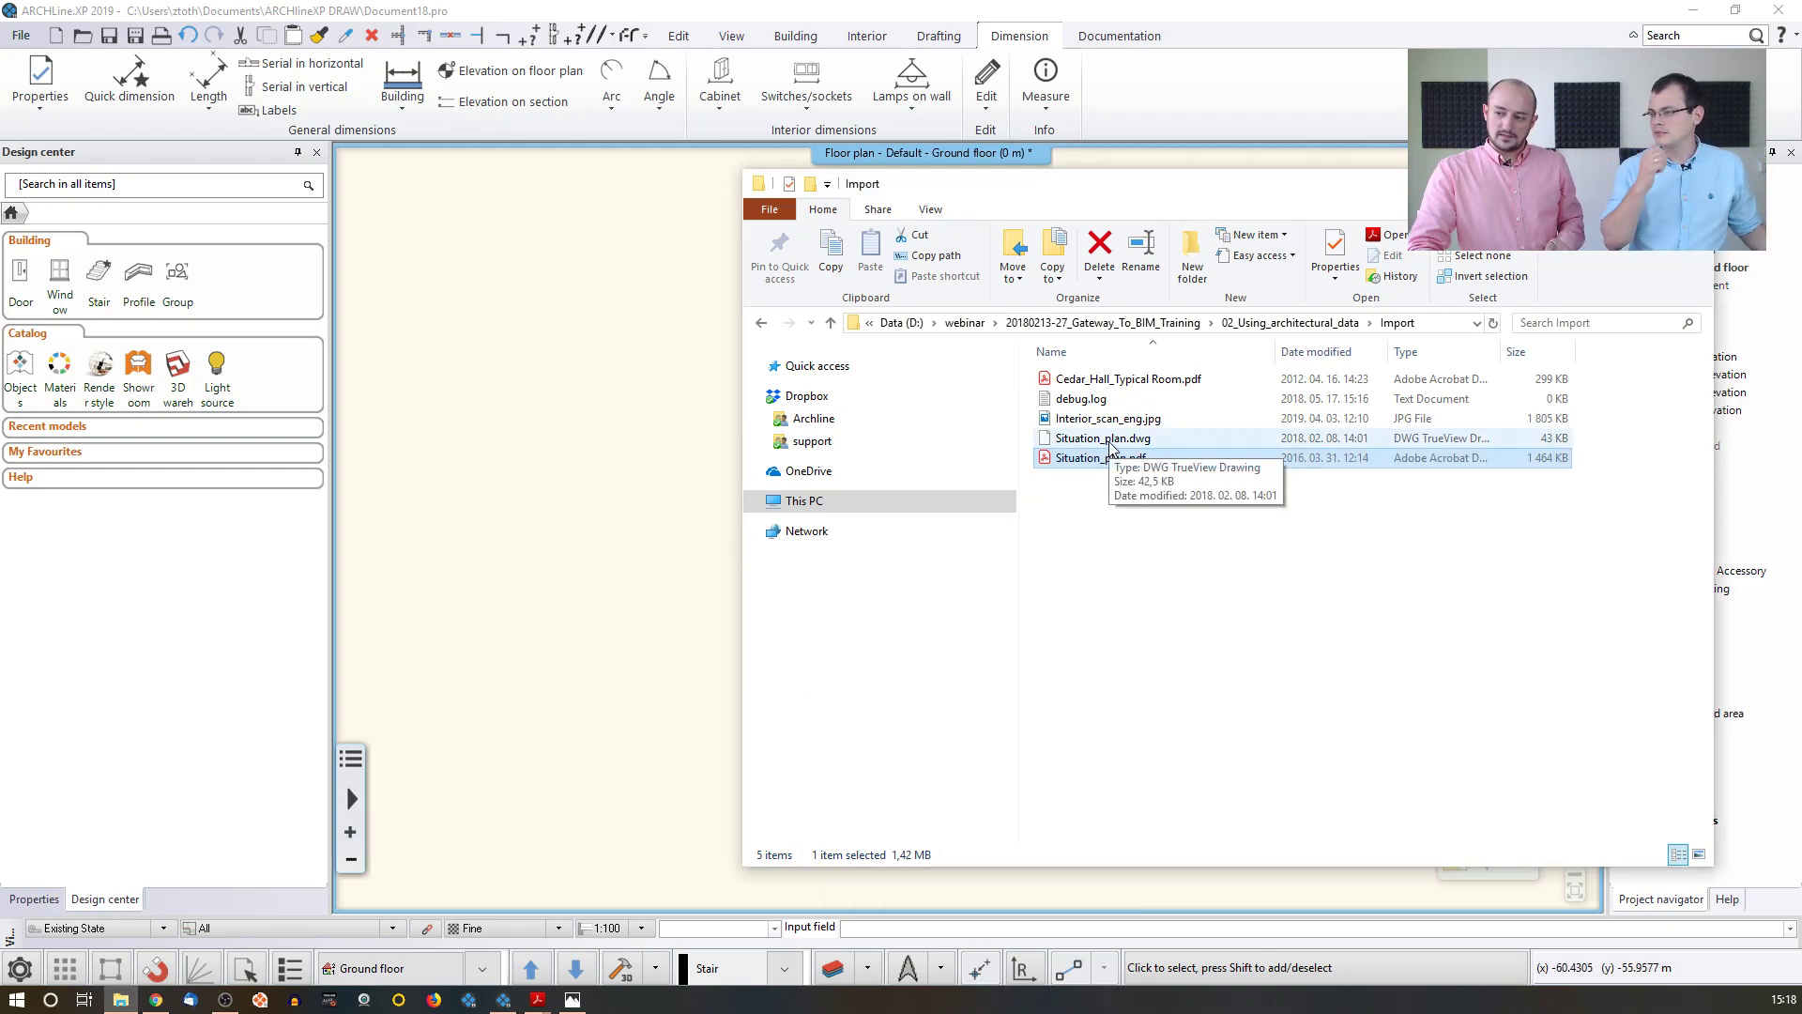
pyautogui.moveTo(1112, 447); pyautogui.dragTo(620, 446)
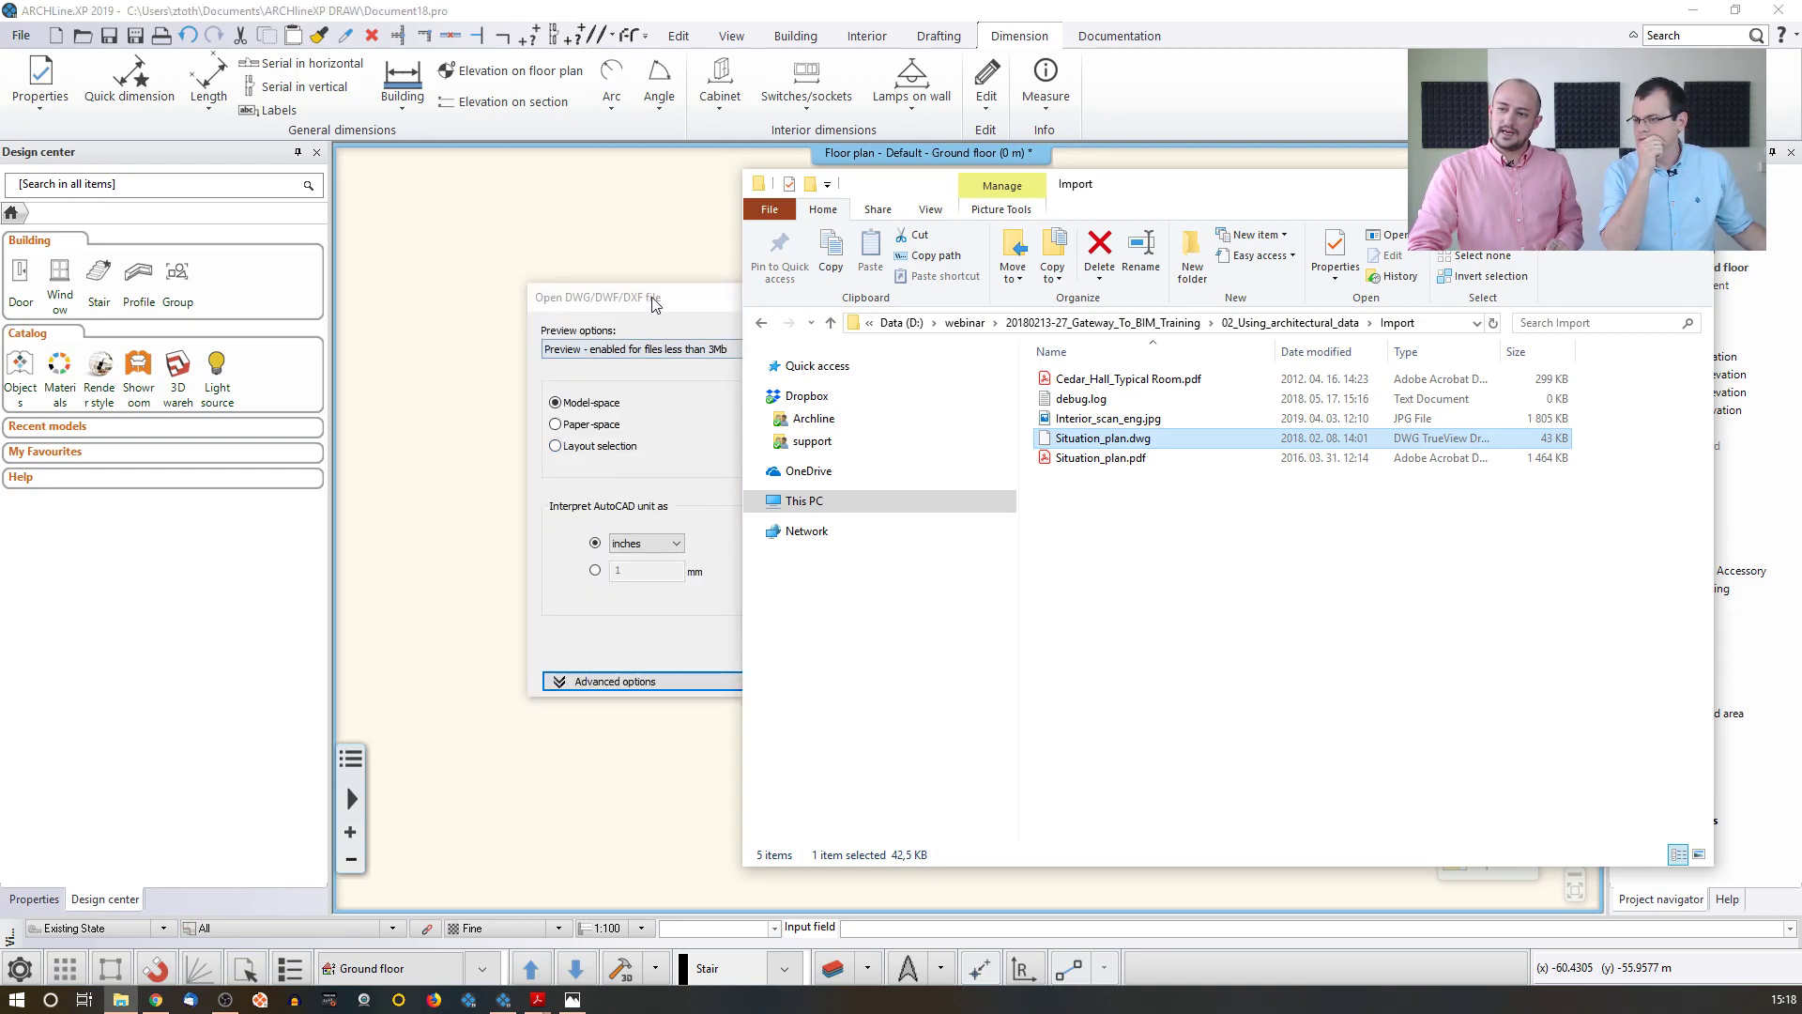
pyautogui.click(655, 300)
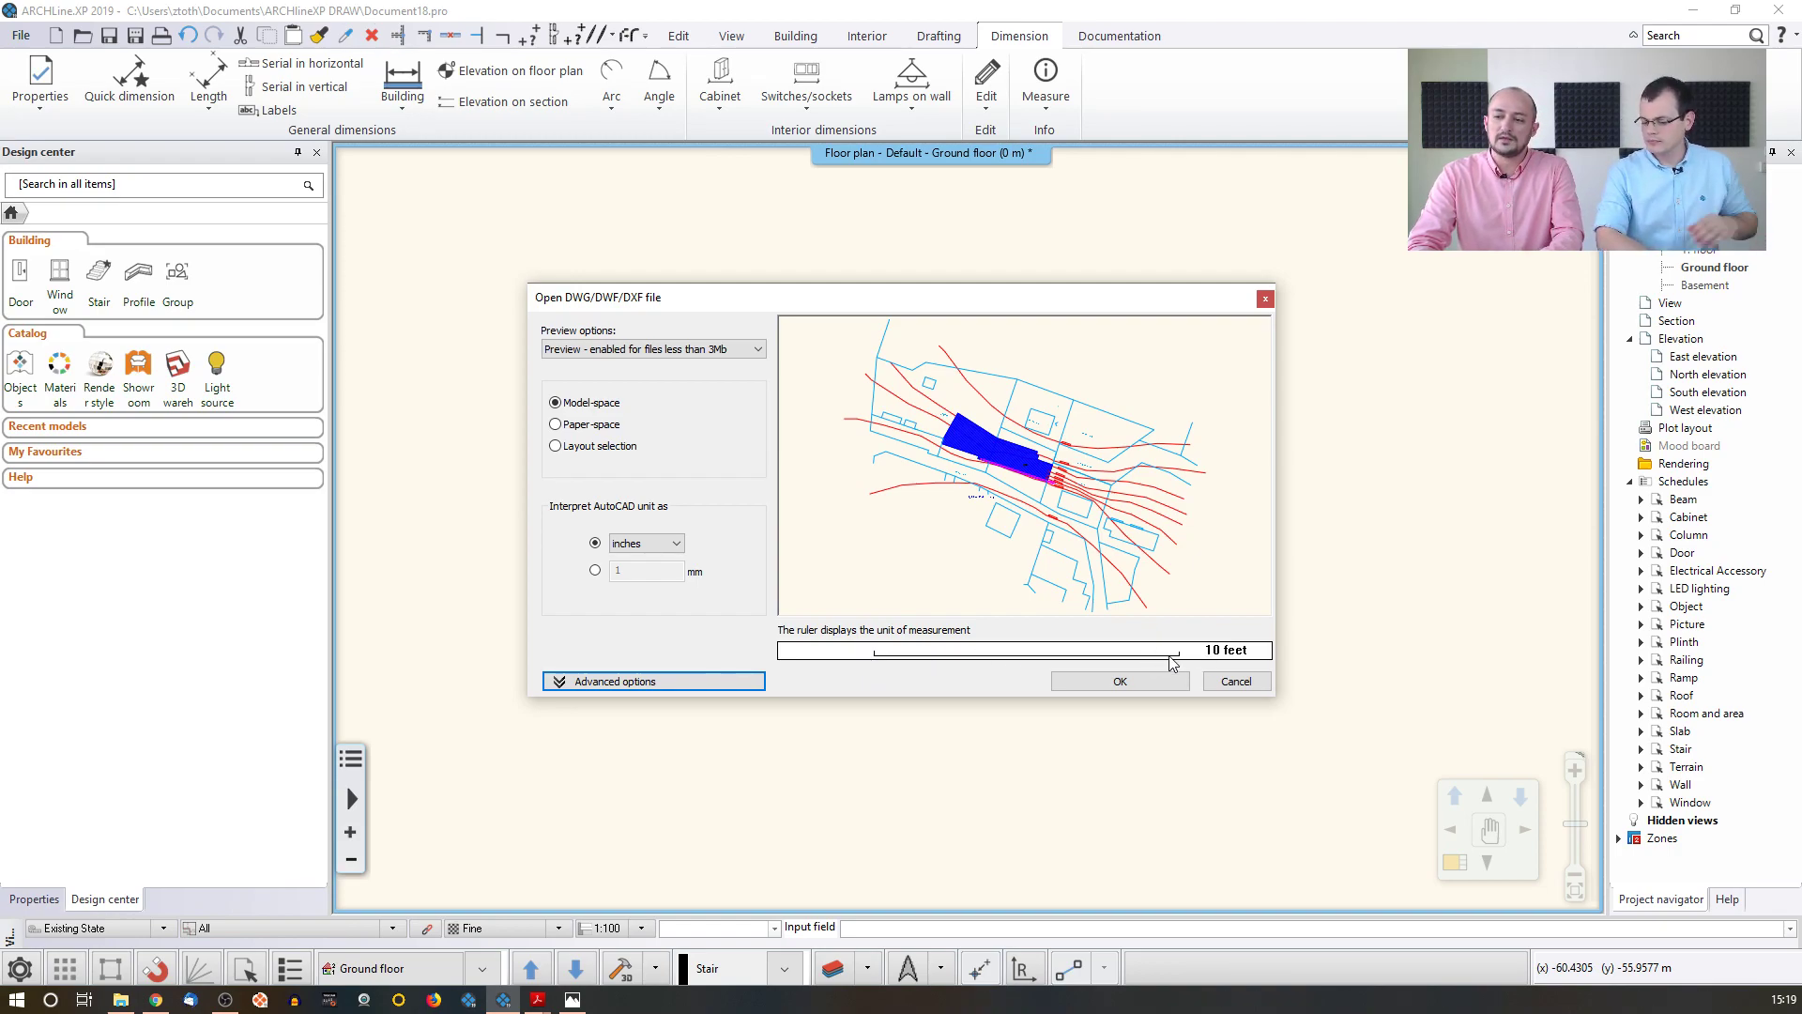
# - Try mm as the AutoCAD unit for the DWG import, and finally set the unit to m
pyautogui.click(626, 545)
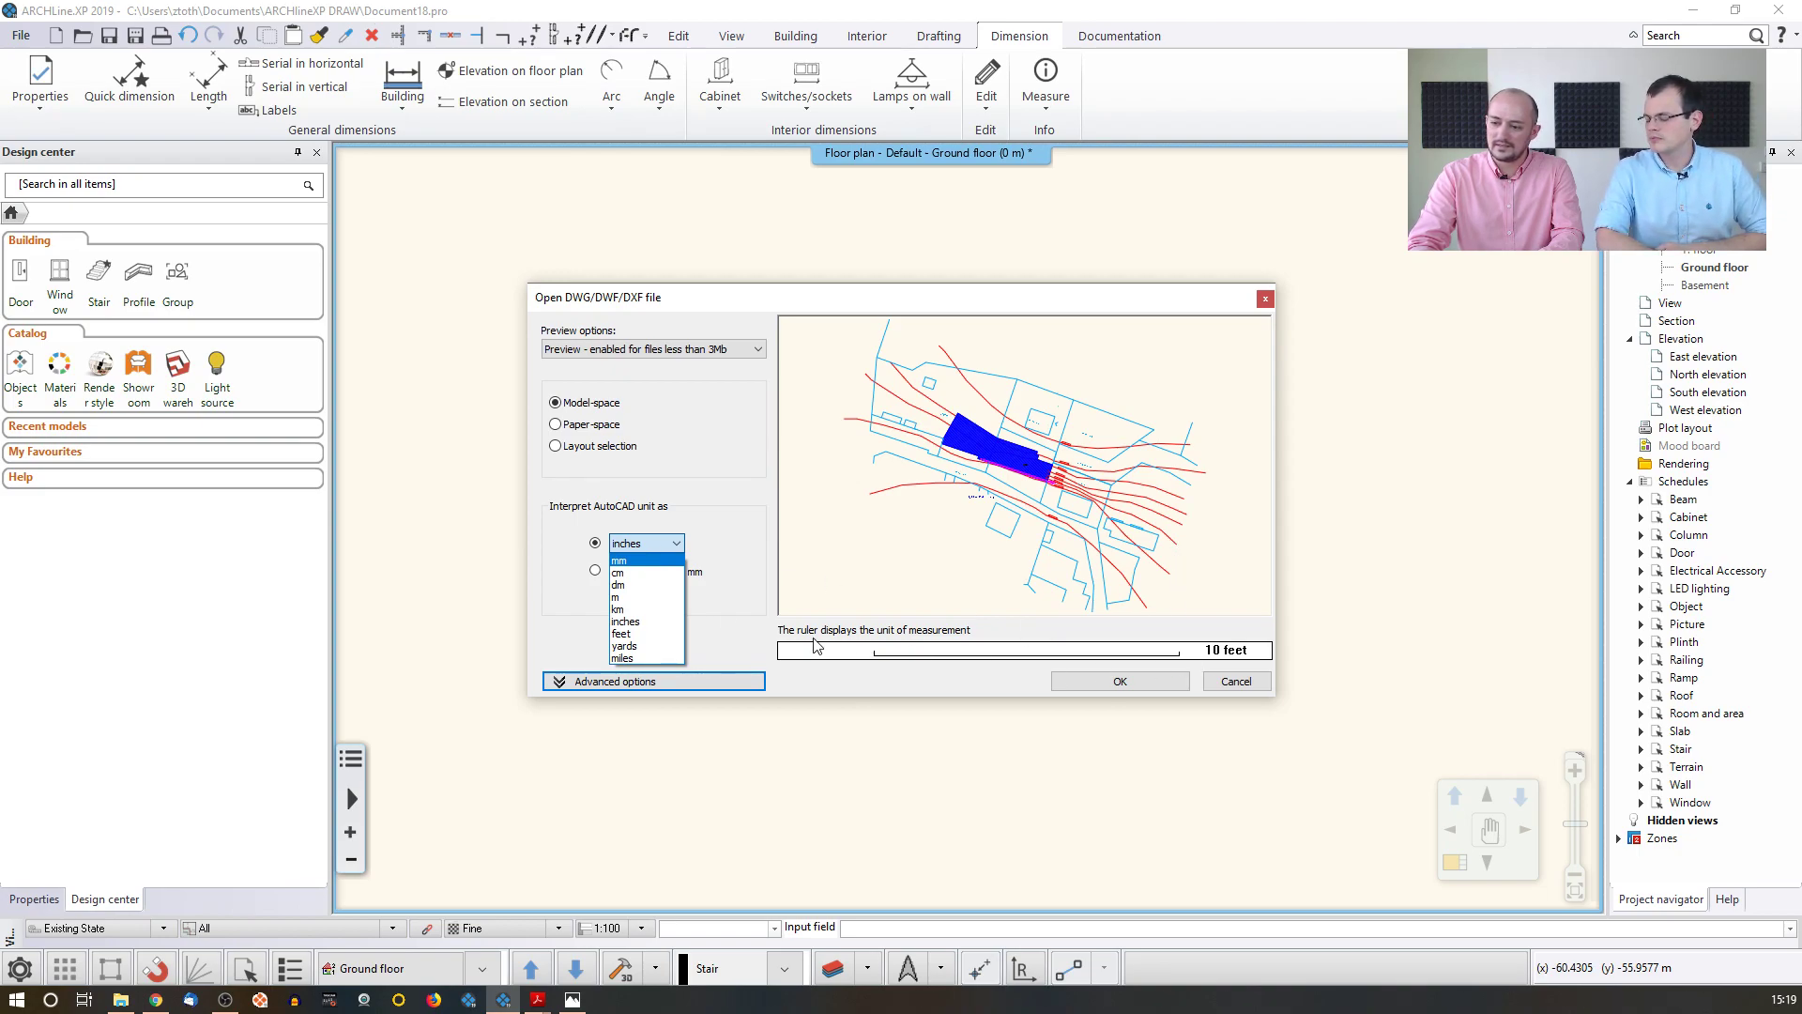
pyautogui.click(642, 561)
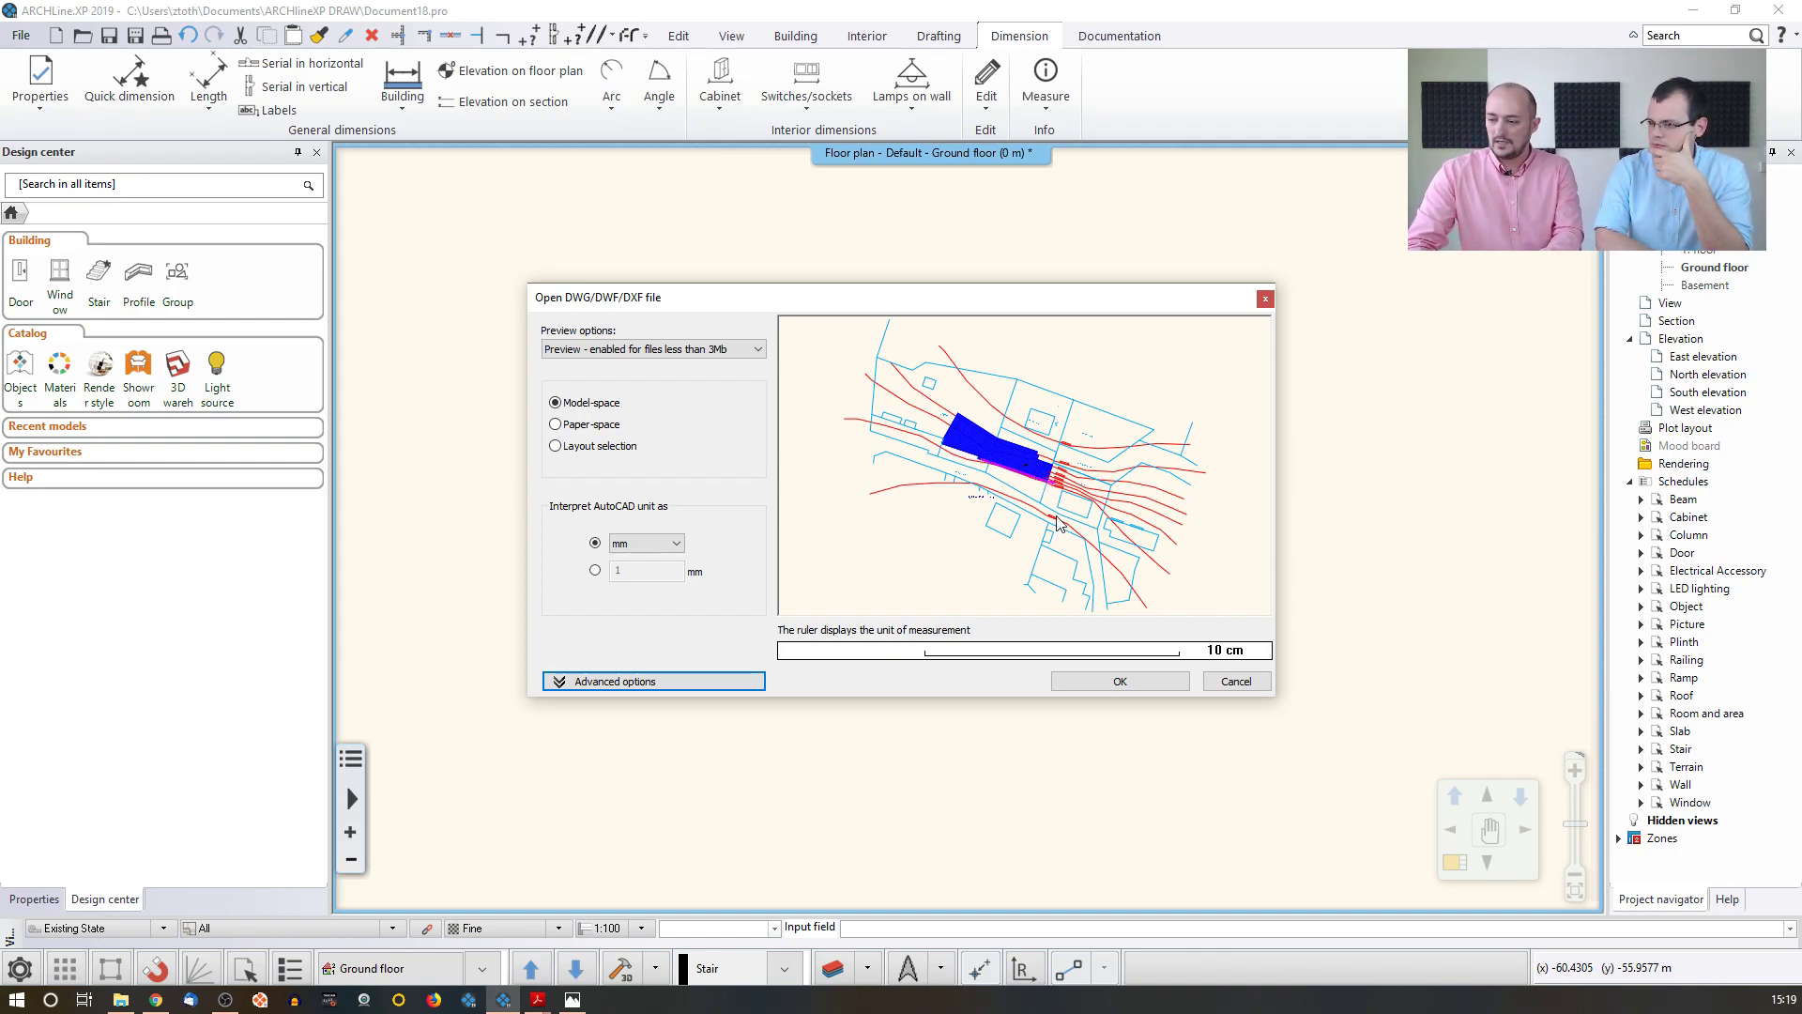
pyautogui.scroll(2, 960, 481)
pyautogui.click(685, 547)
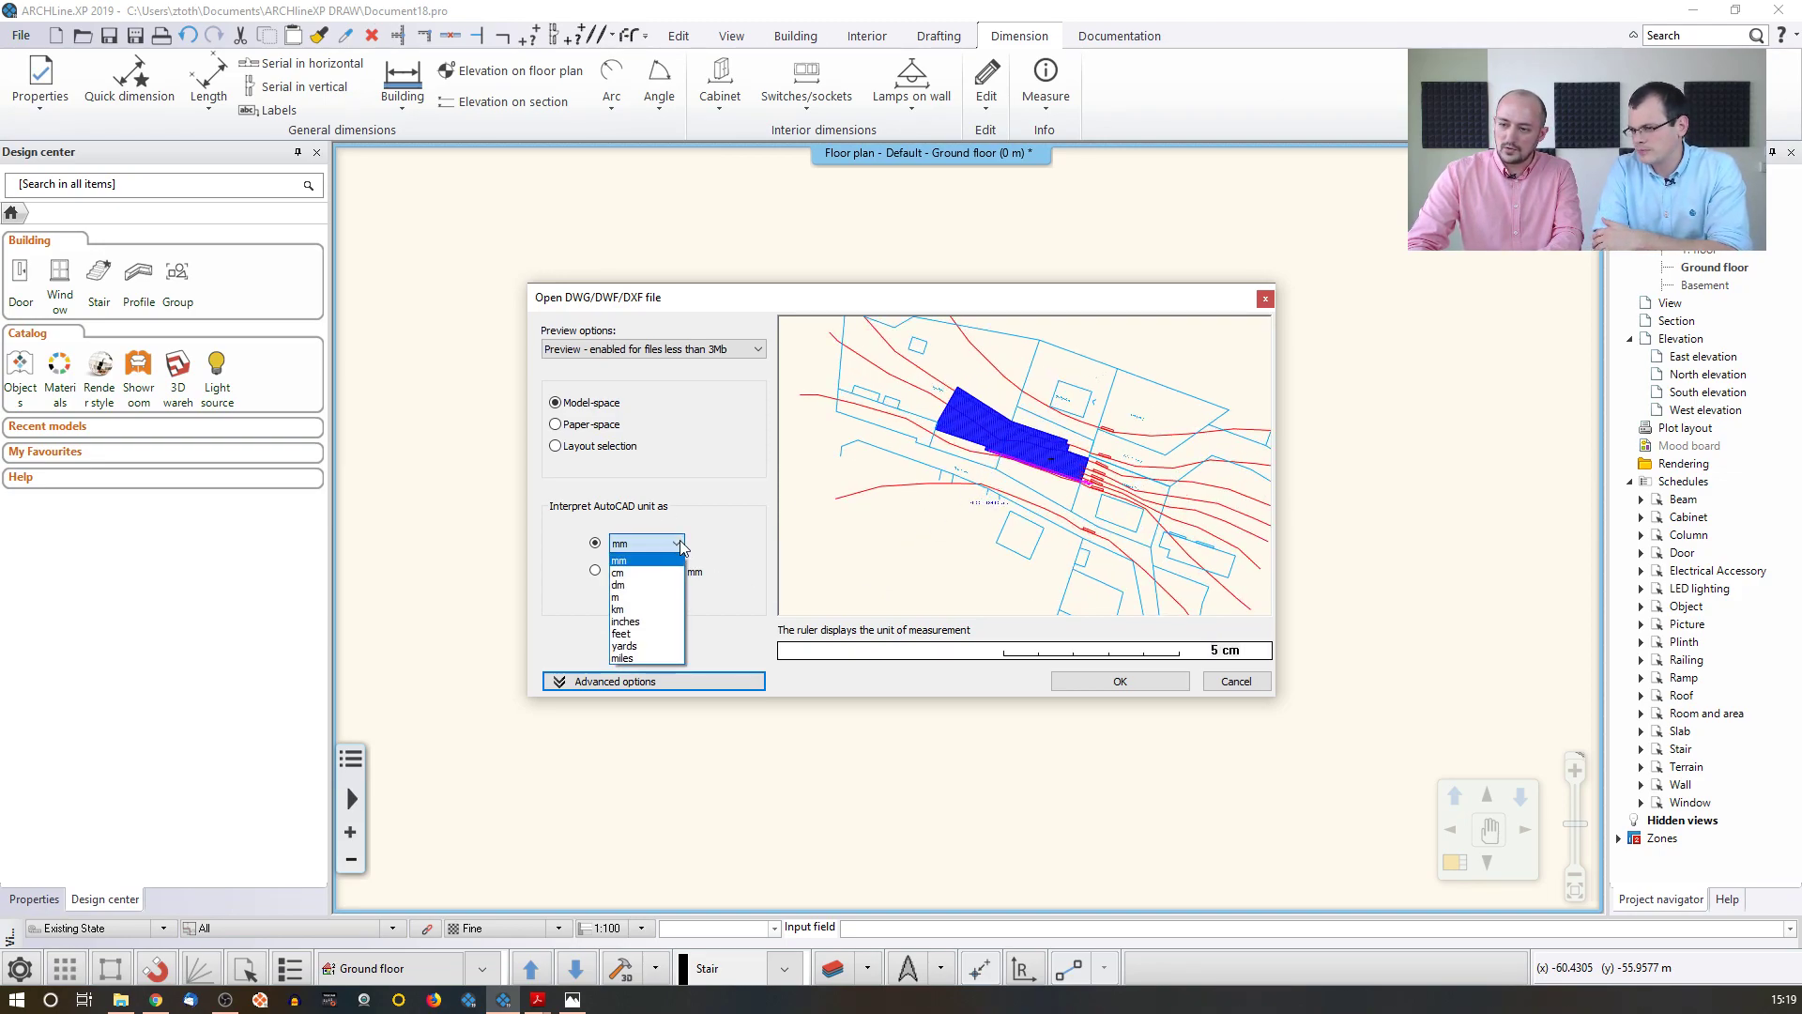
pyautogui.click(662, 601)
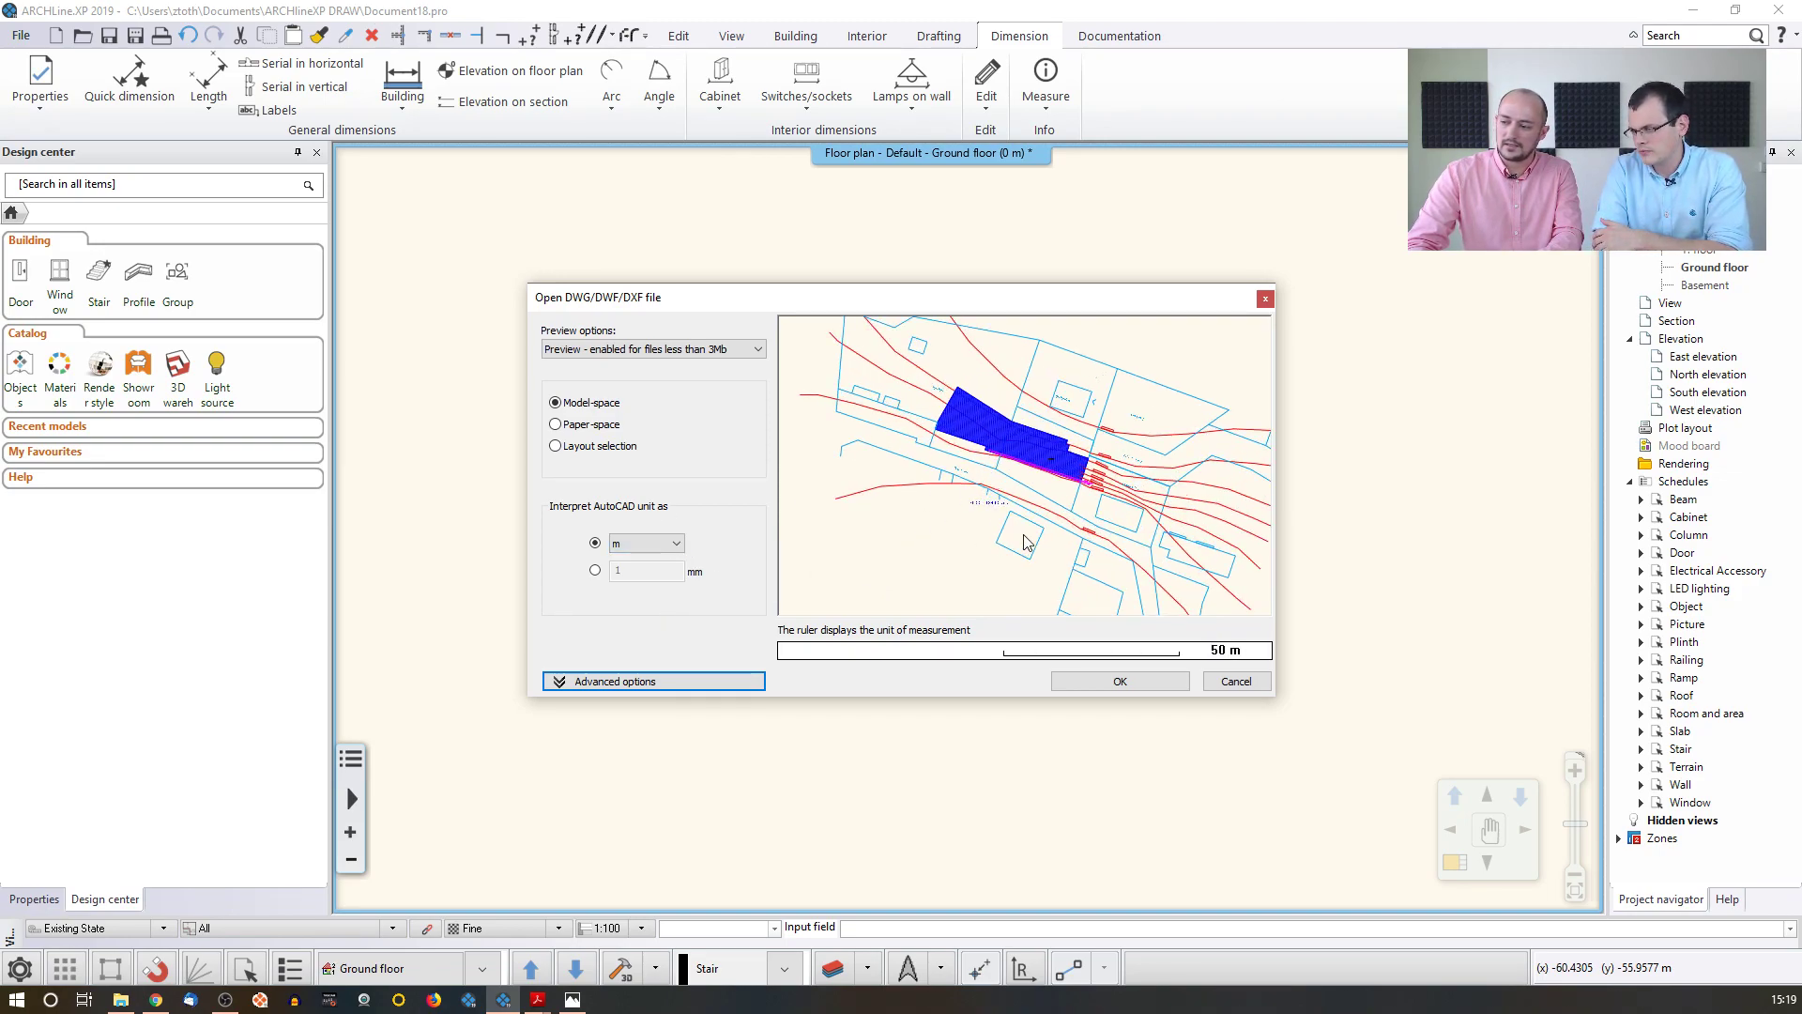
# - Examine the hatched site and its surrounding boundary lines in the DWG preview against the ruler to check the metre scale
pyautogui.scroll(4, 1028, 542)
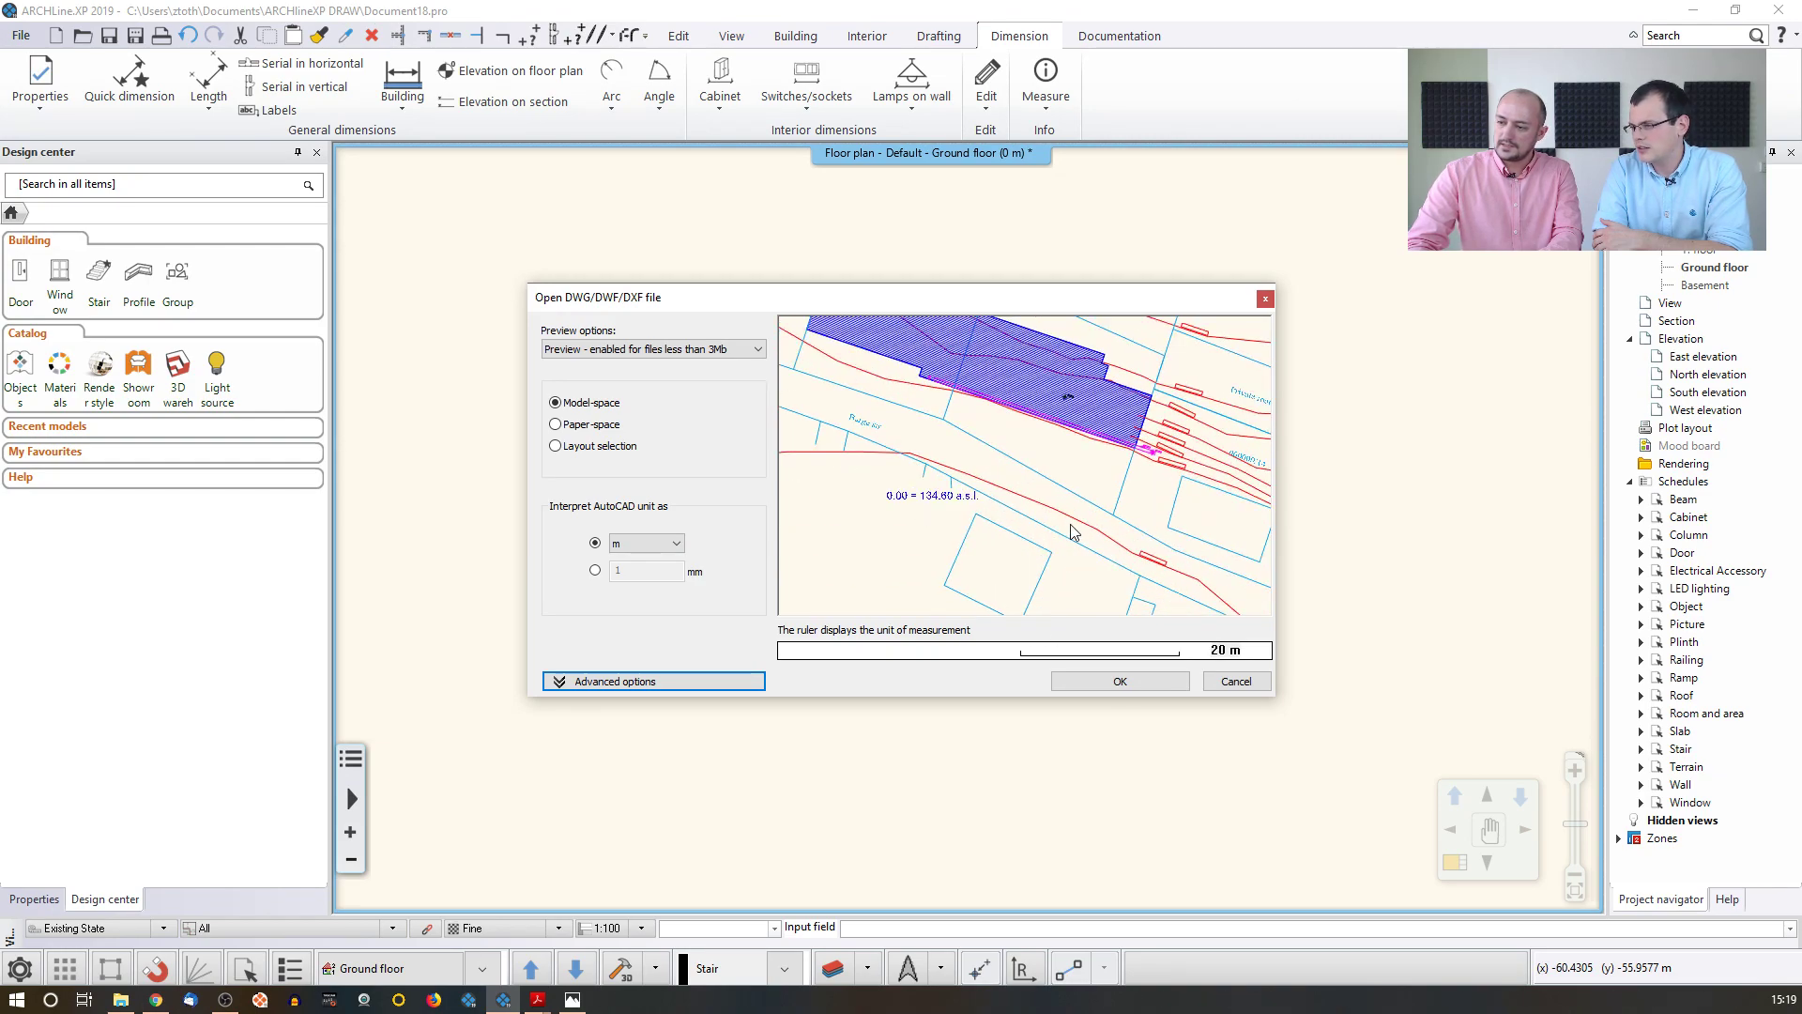
pyautogui.moveTo(1064, 480); pyautogui.dragTo(1075, 602, button='middle')
pyautogui.scroll(3, 1138, 599)
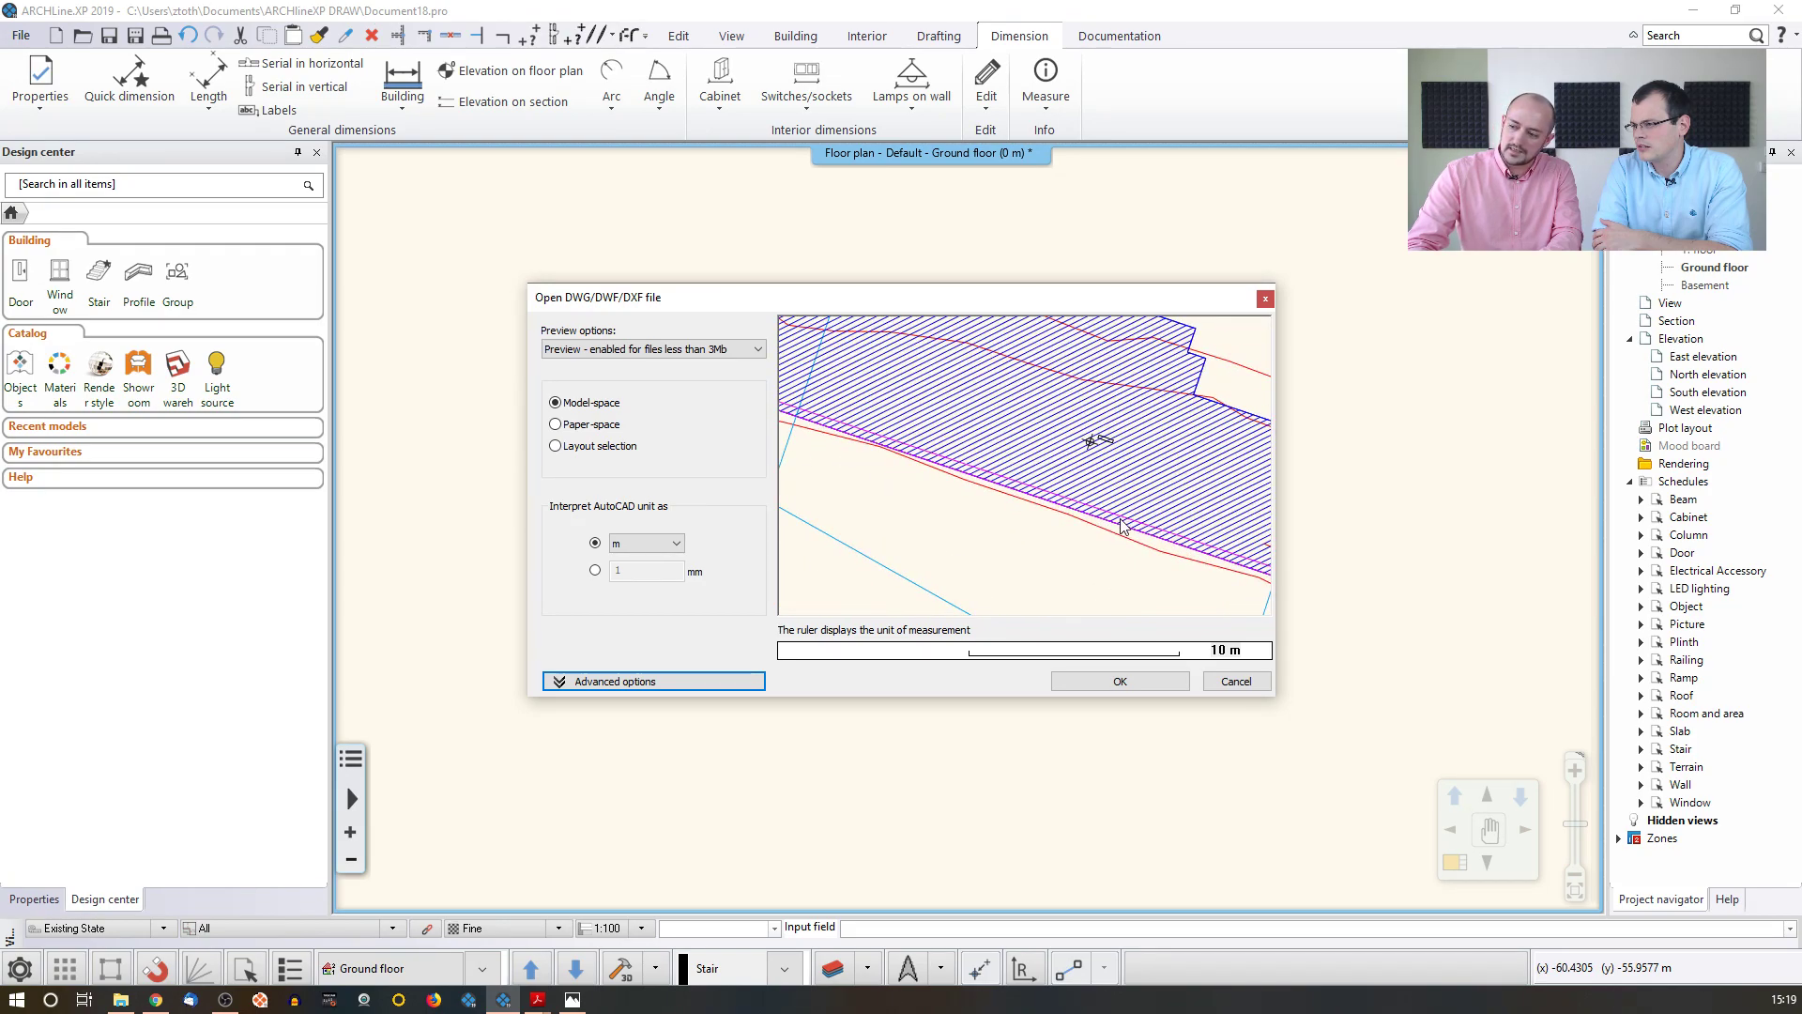
pyautogui.scroll(3, 1113, 566)
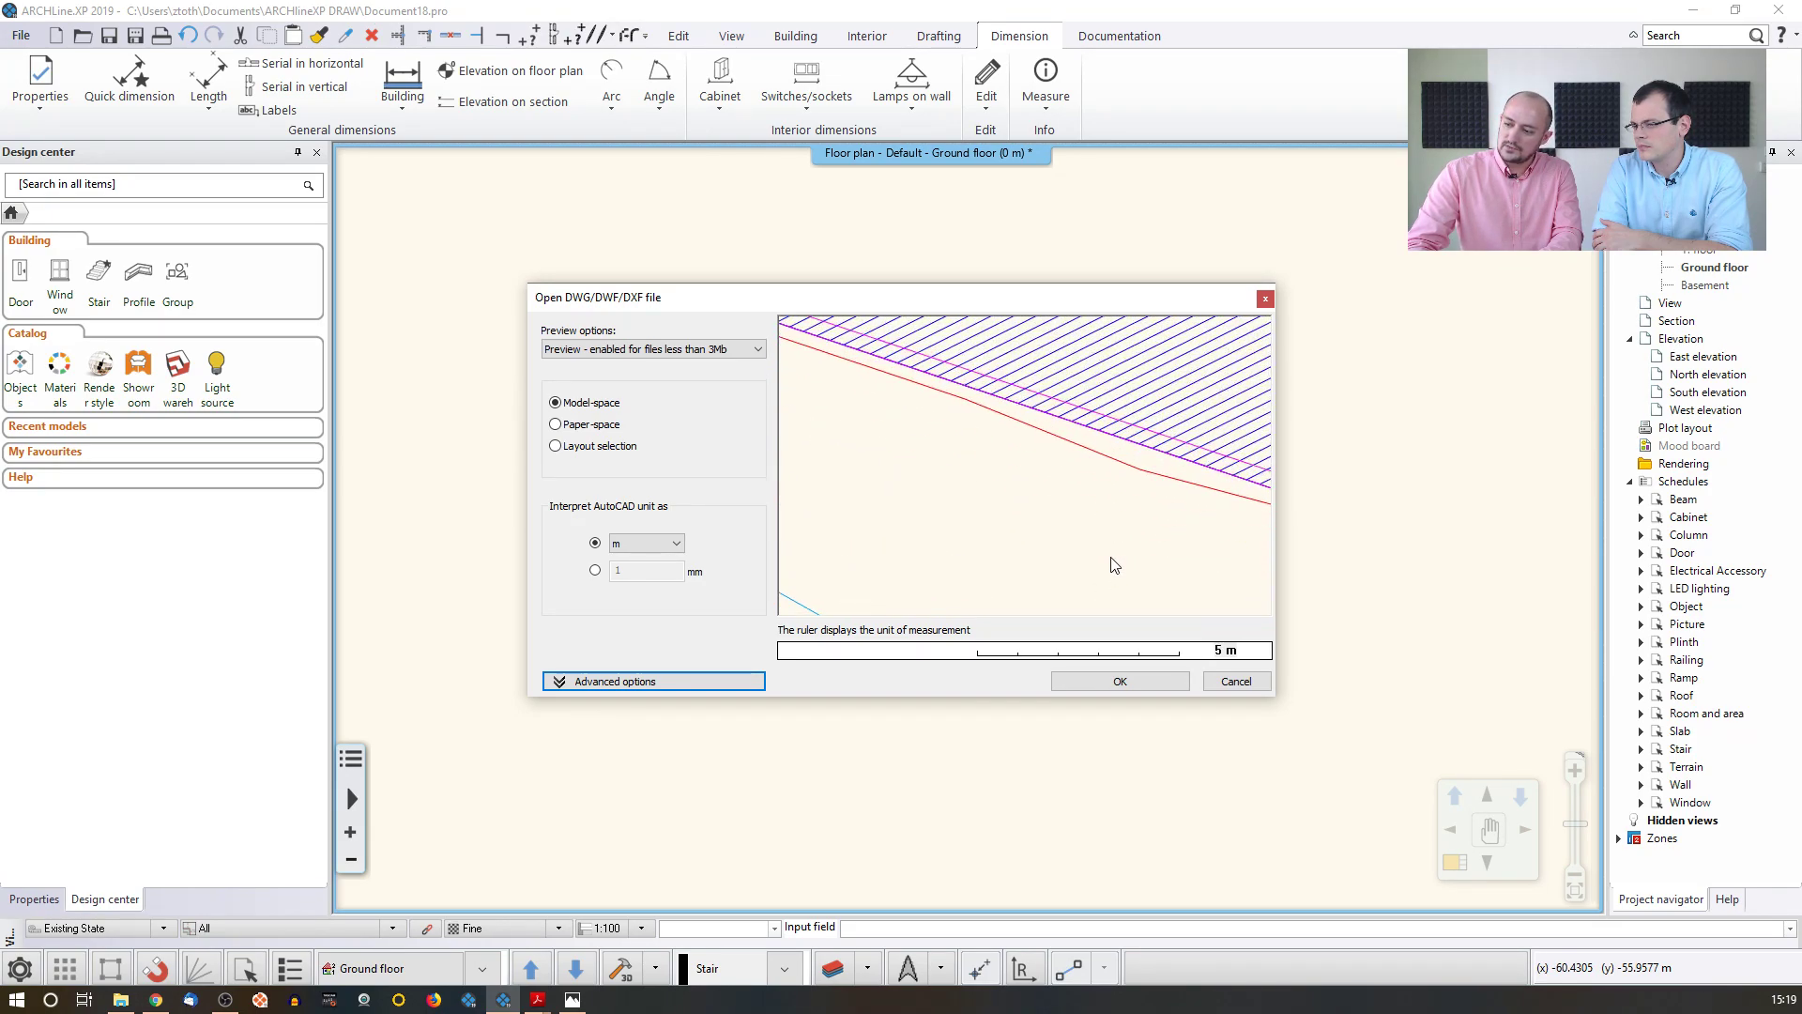
pyautogui.scroll(3, 1113, 559)
pyautogui.moveTo(1173, 421); pyautogui.dragTo(1055, 595, button='middle')
pyautogui.scroll(-1, 1068, 603)
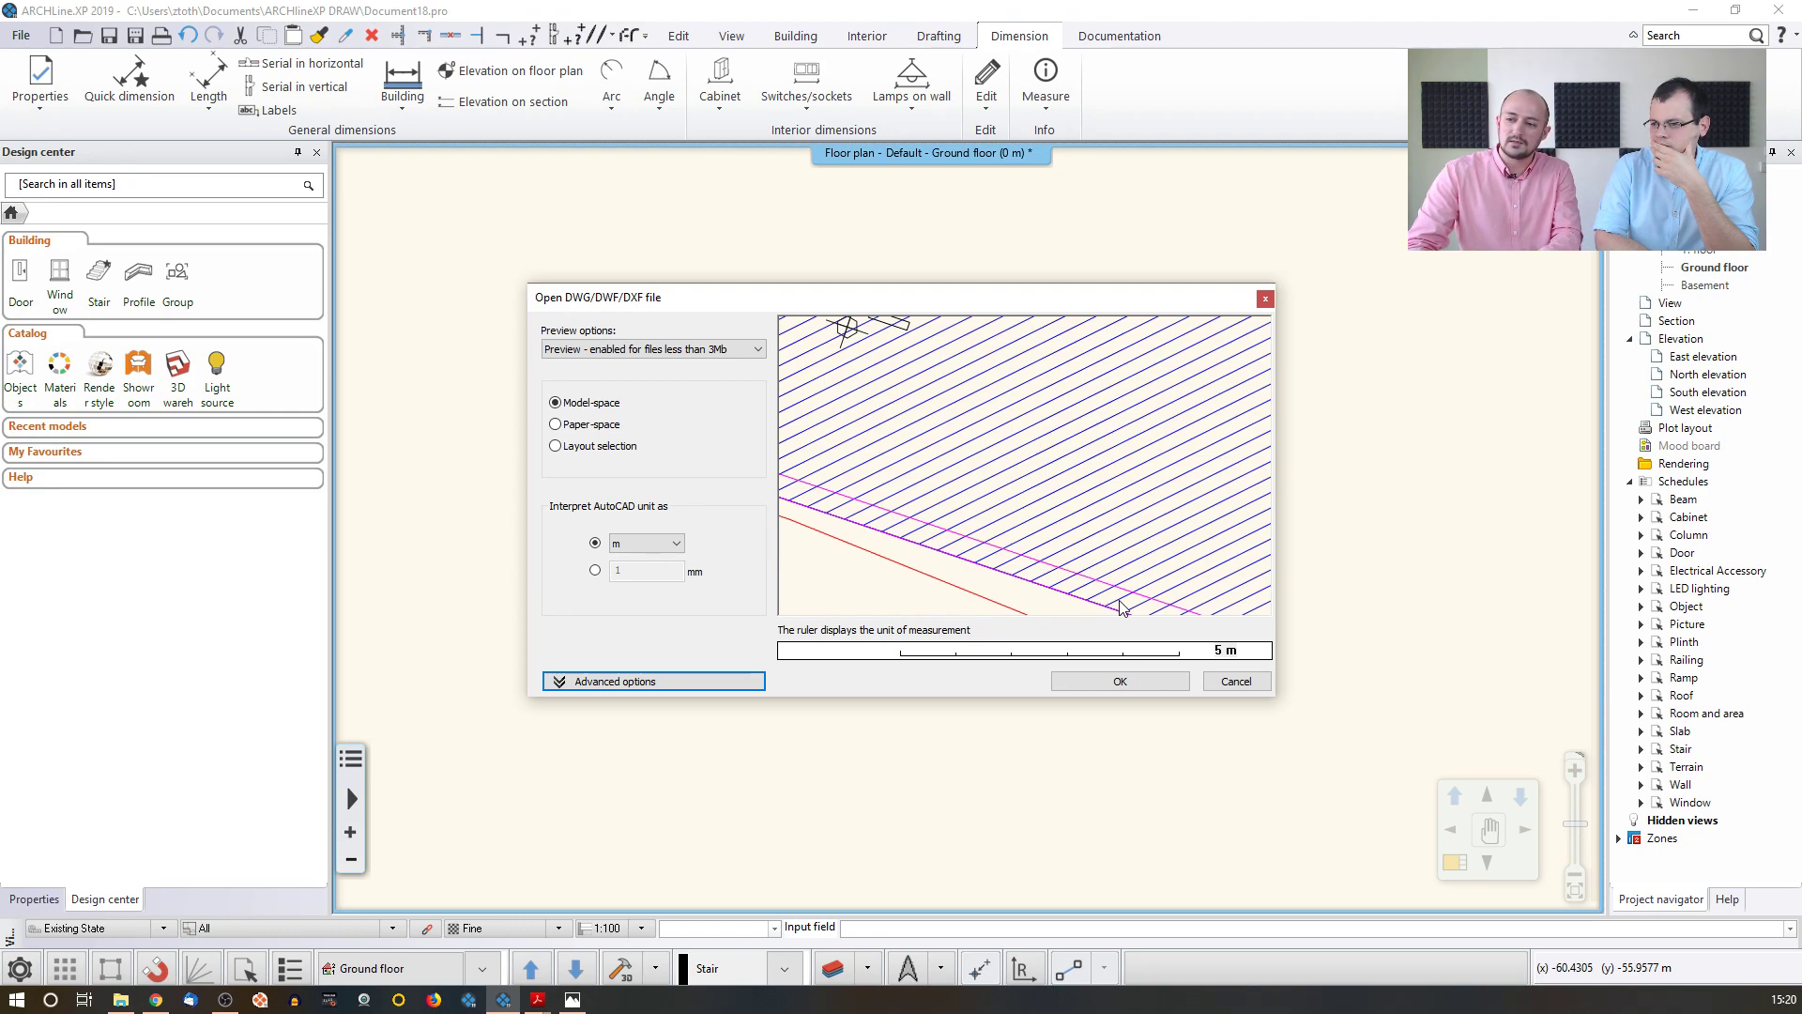
pyautogui.scroll(-3, 1121, 607)
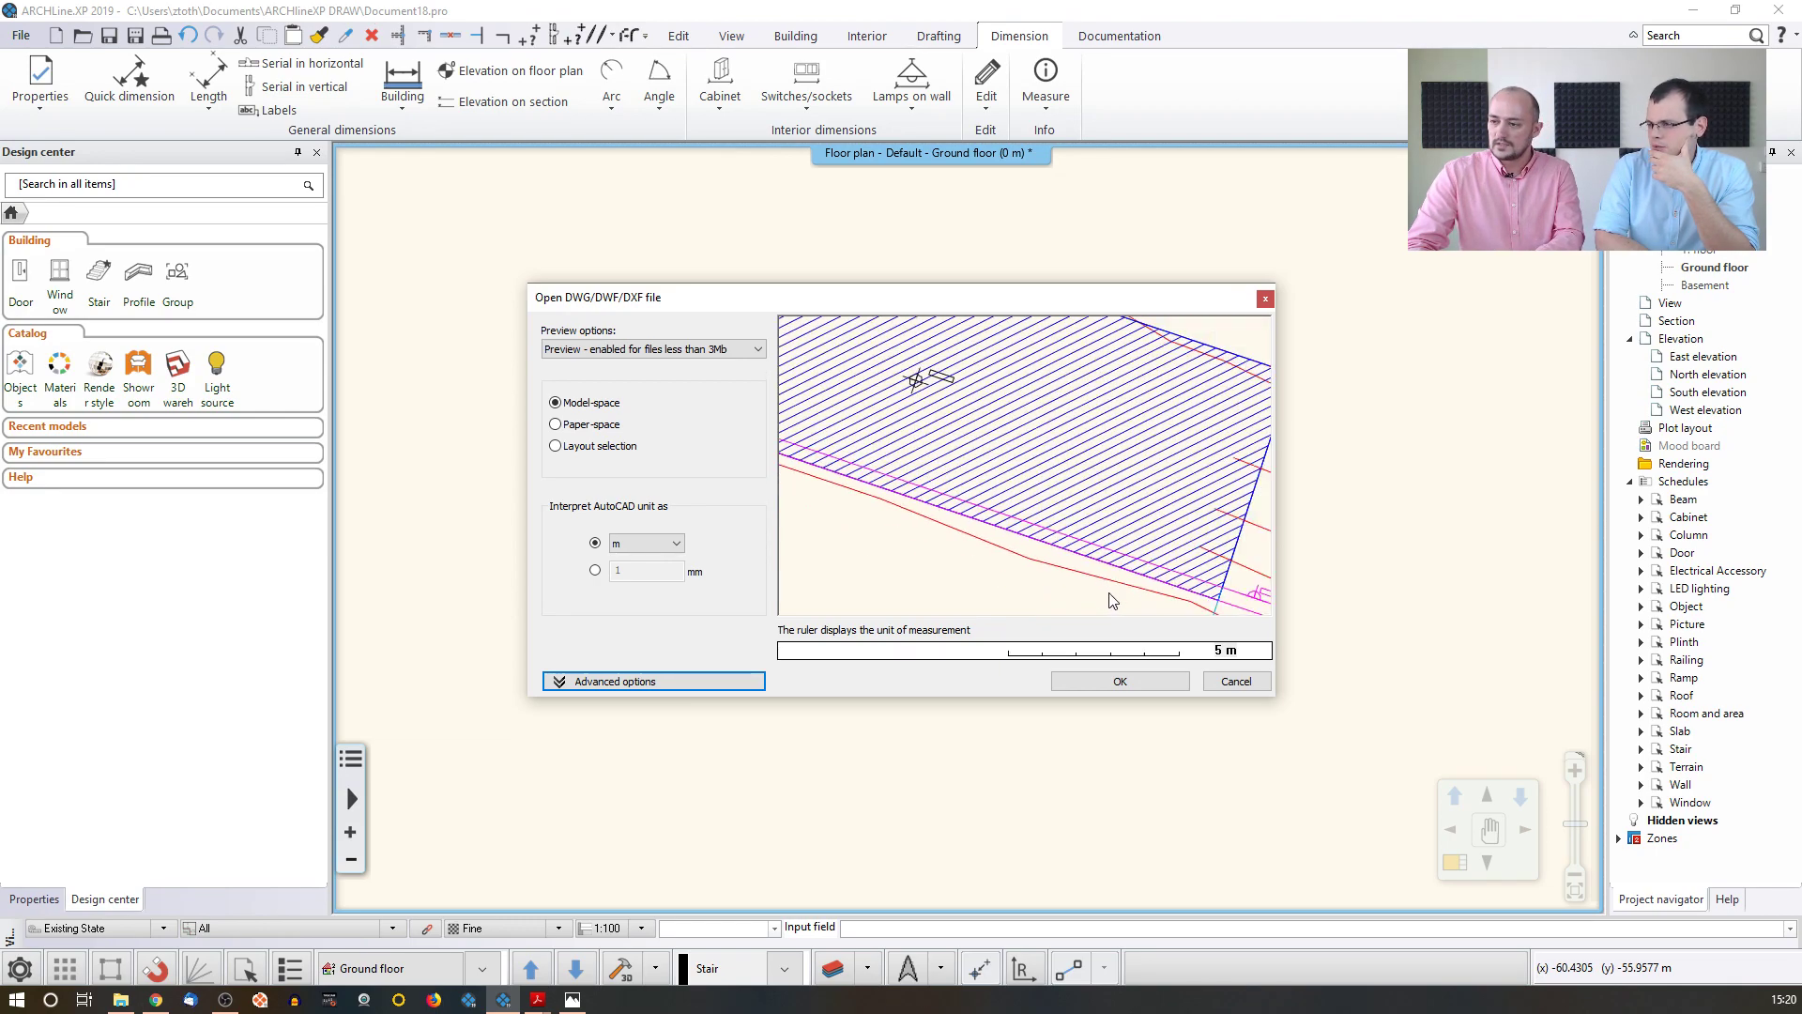
pyautogui.scroll(-3, 1085, 558)
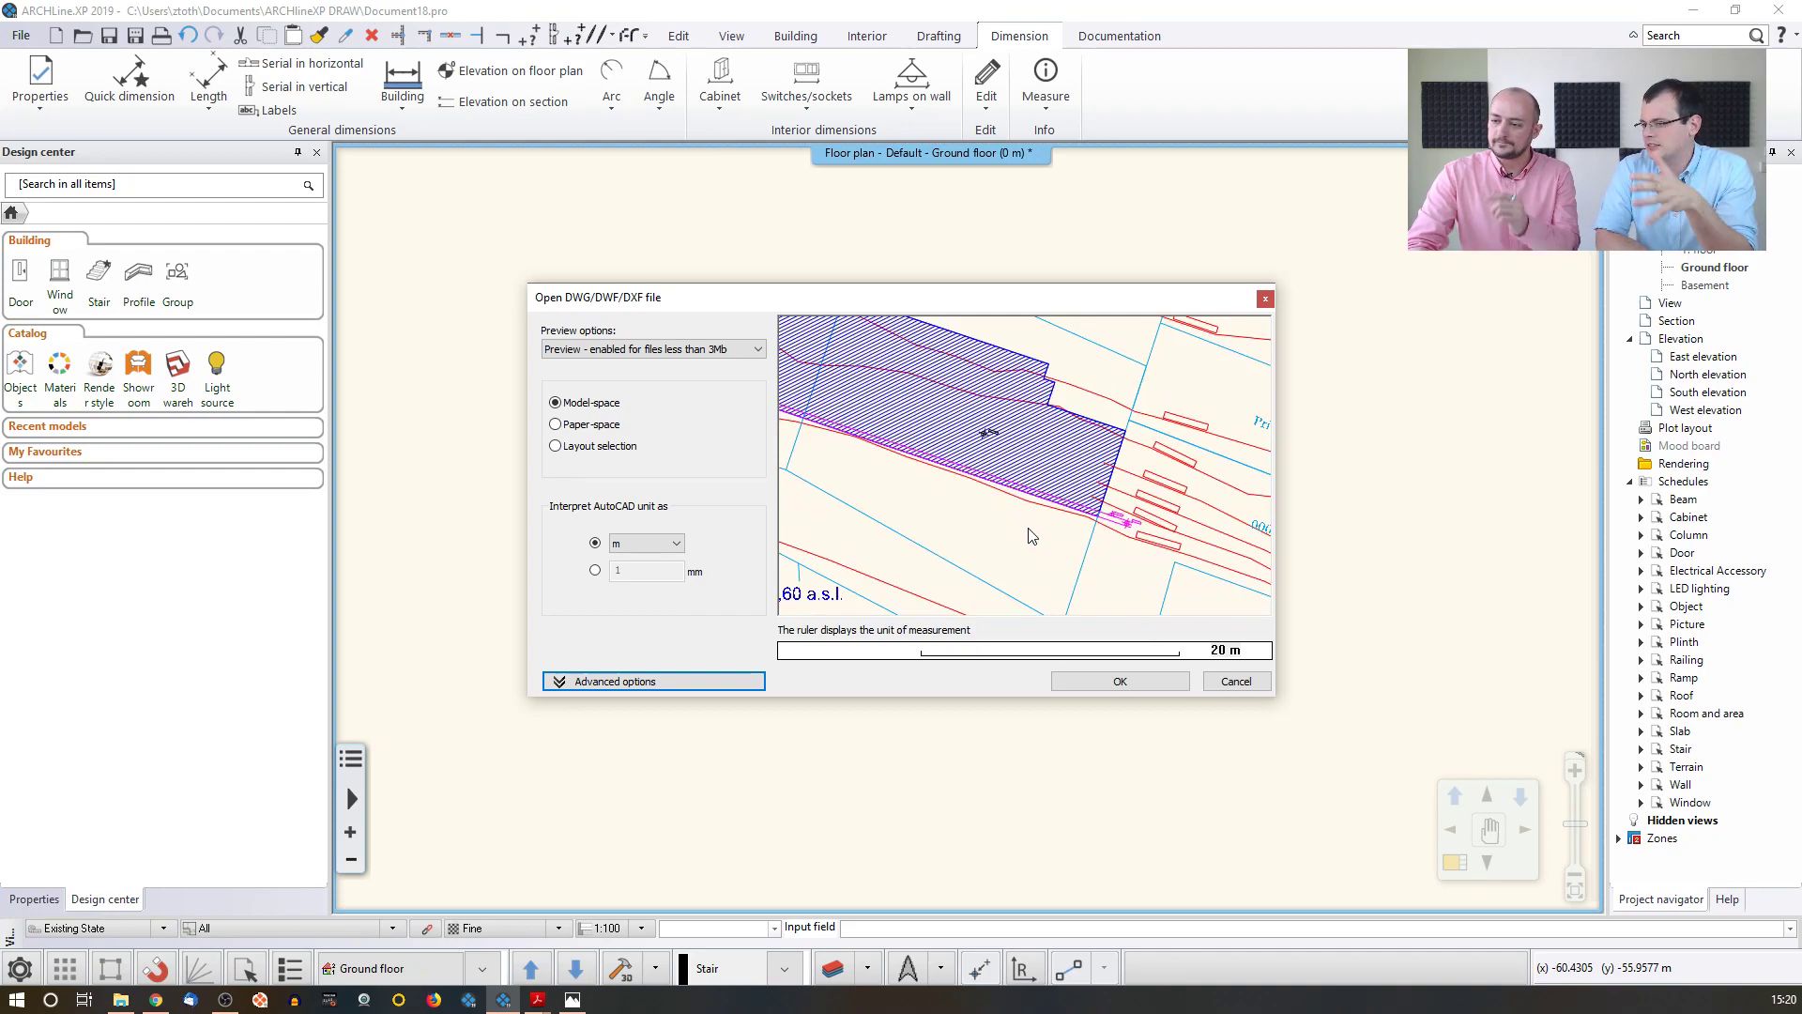
pyautogui.moveTo(1052, 561); pyautogui.dragTo(1068, 558, button='middle')
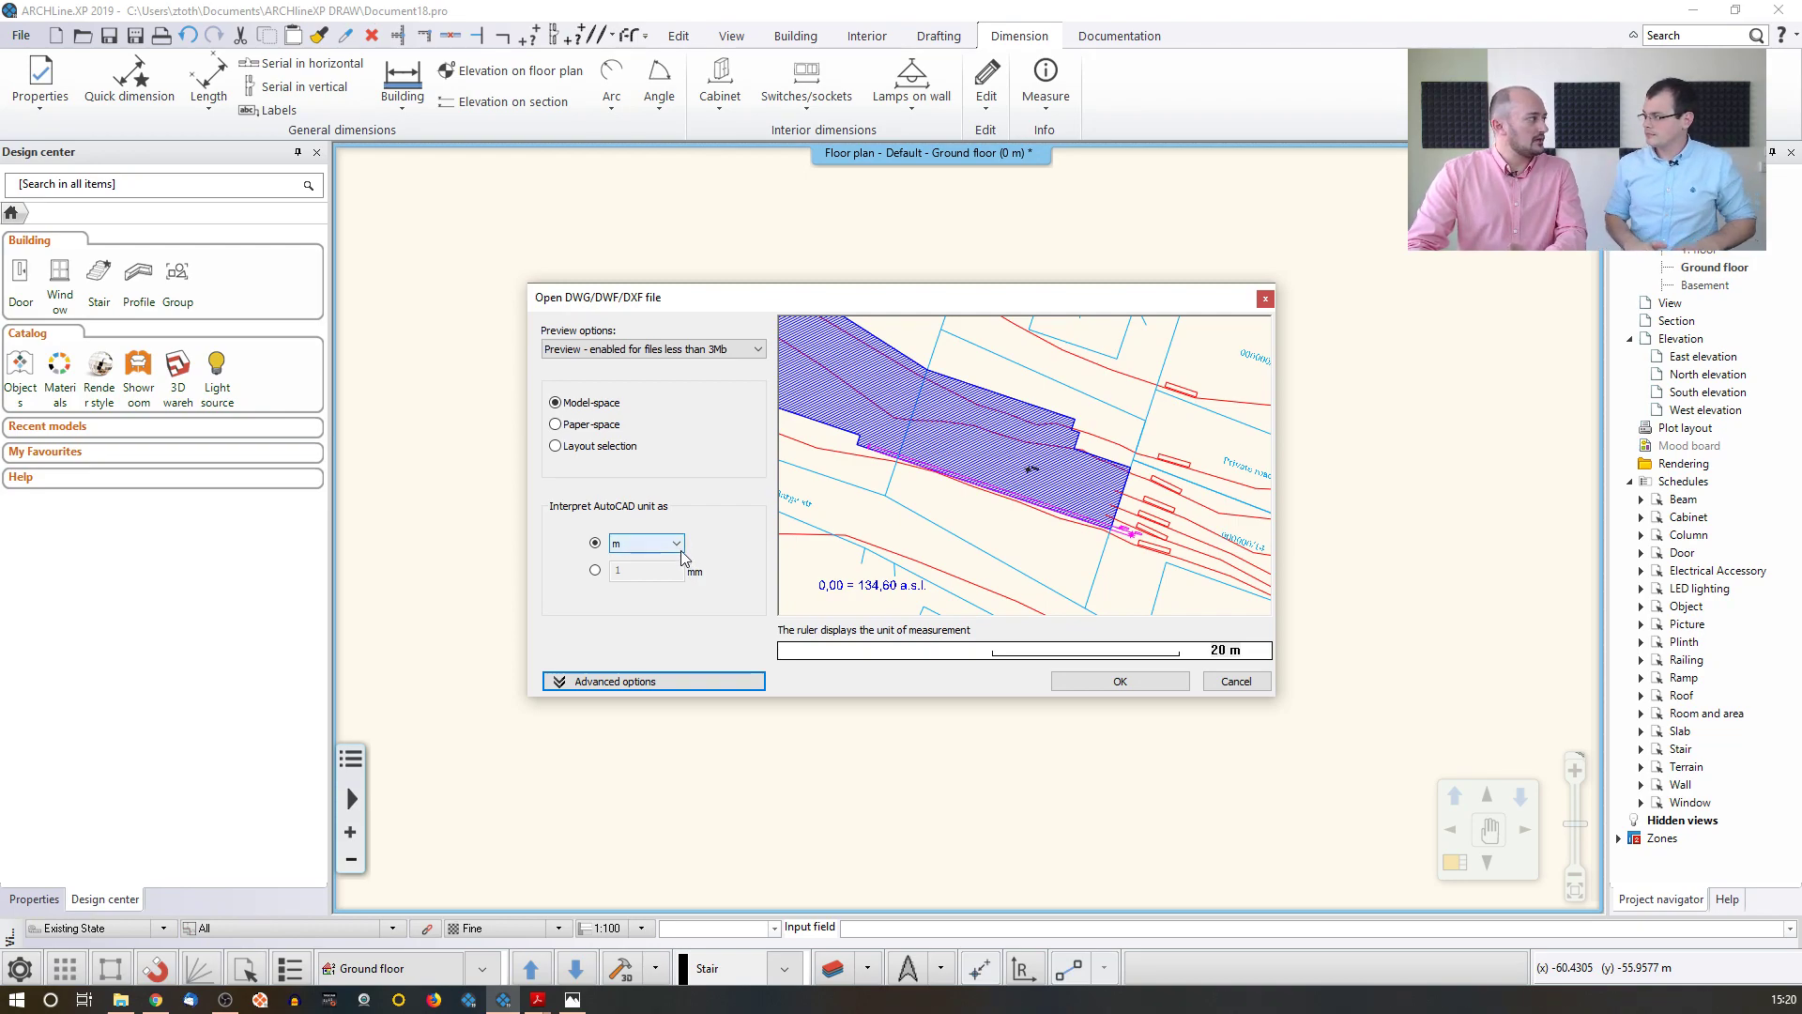
# - Try the custom millimetre value for the AutoCAD unit, and return to the m unit
pyautogui.click(595, 570)
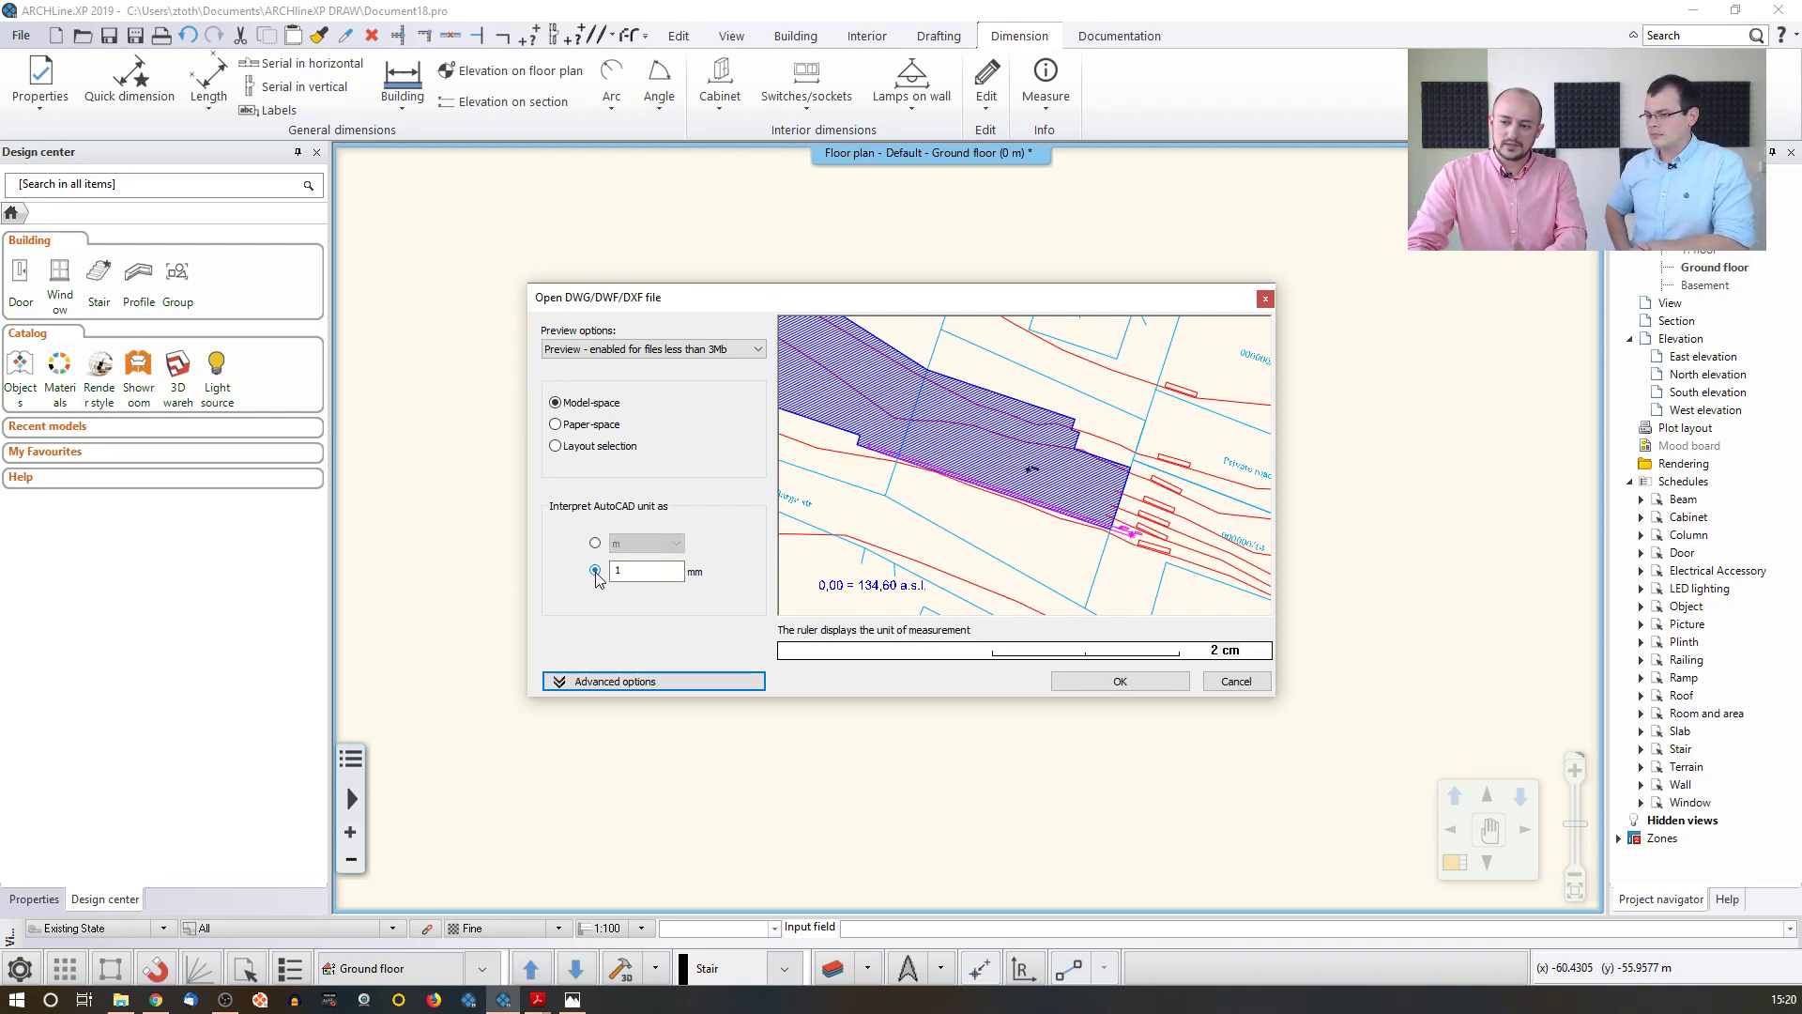
pyautogui.moveTo(650, 573); pyautogui.dragTo(539, 562)
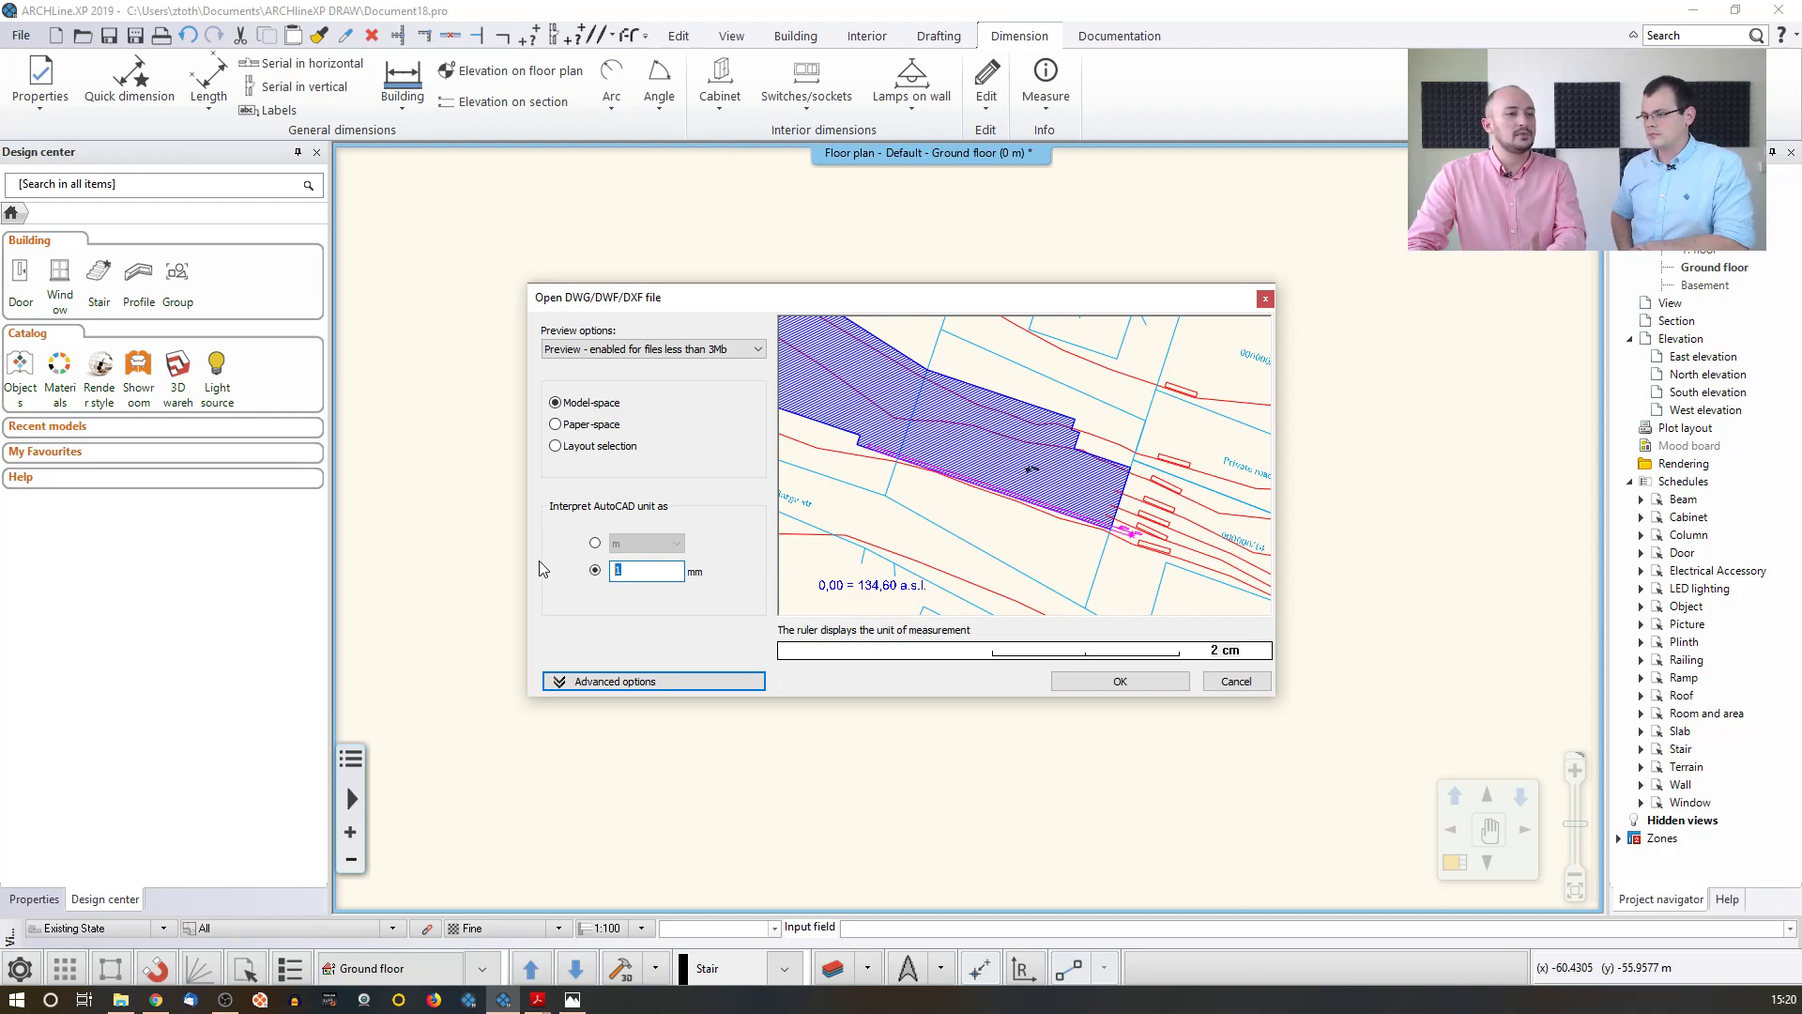
pyautogui.click(595, 542)
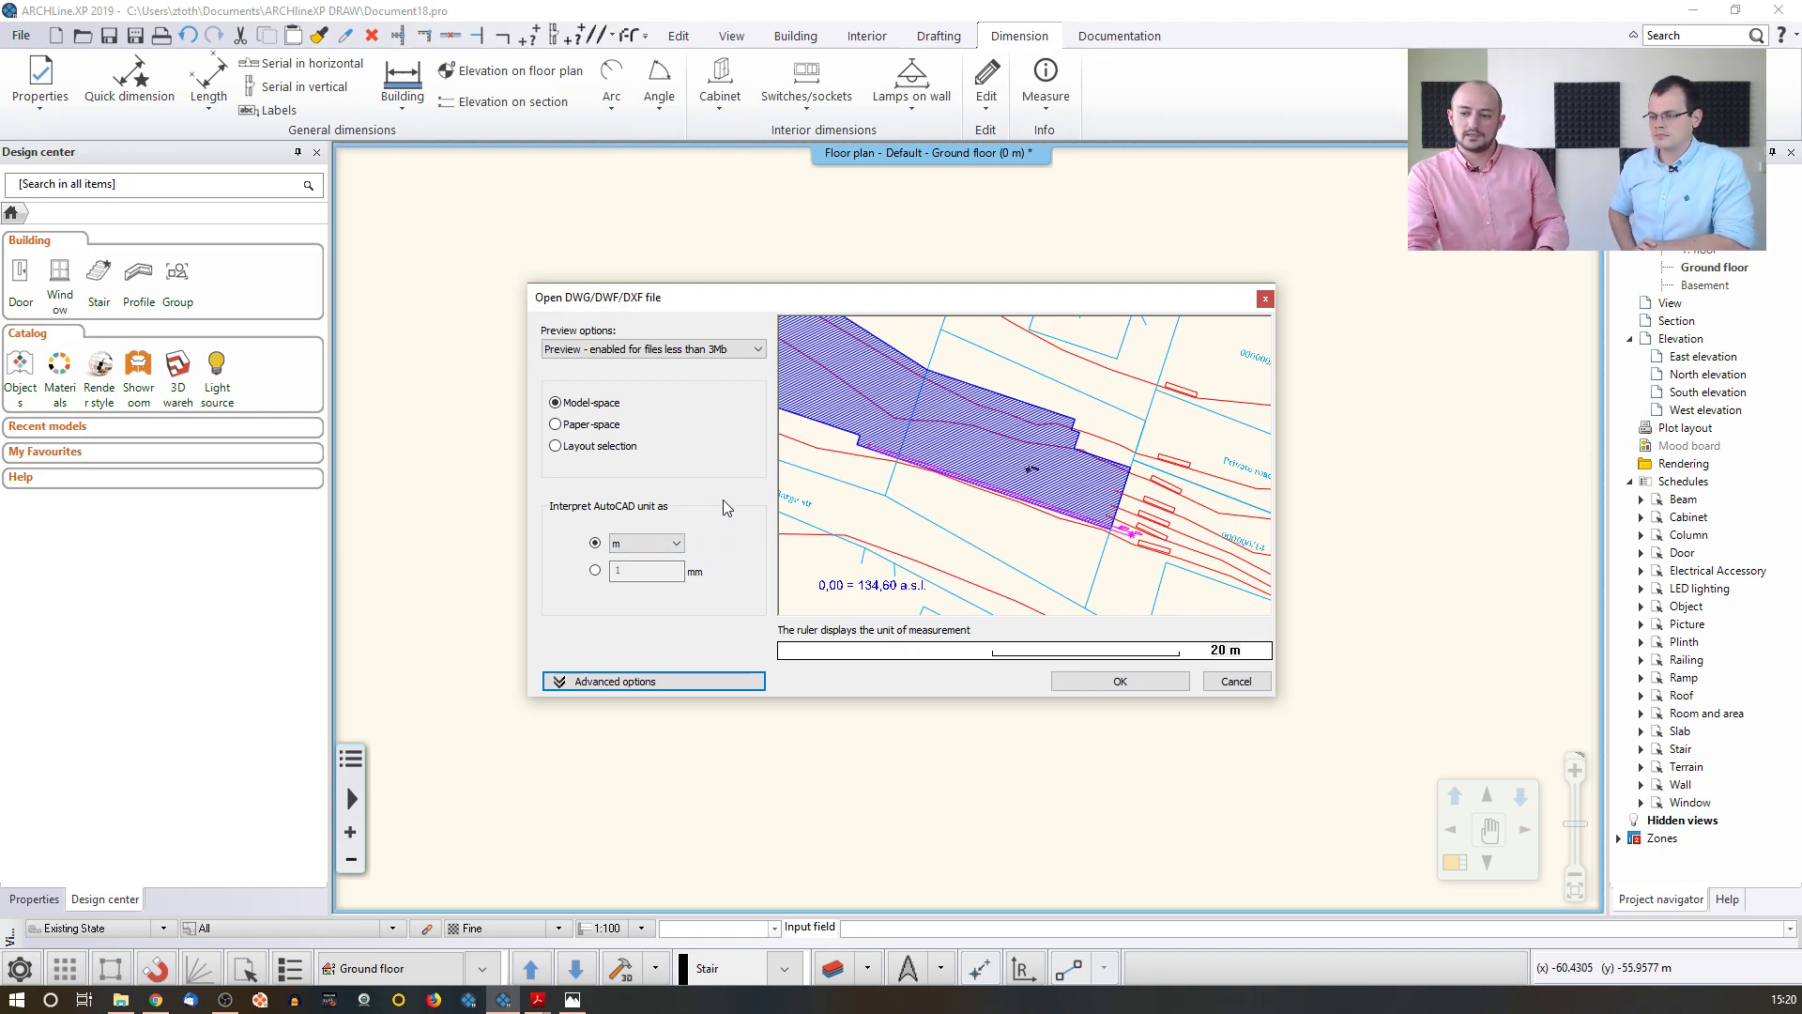
# - Complete the model-space DWG import into the floor plan, merging it without a new drawing origin
pyautogui.scroll(-3, 863, 488)
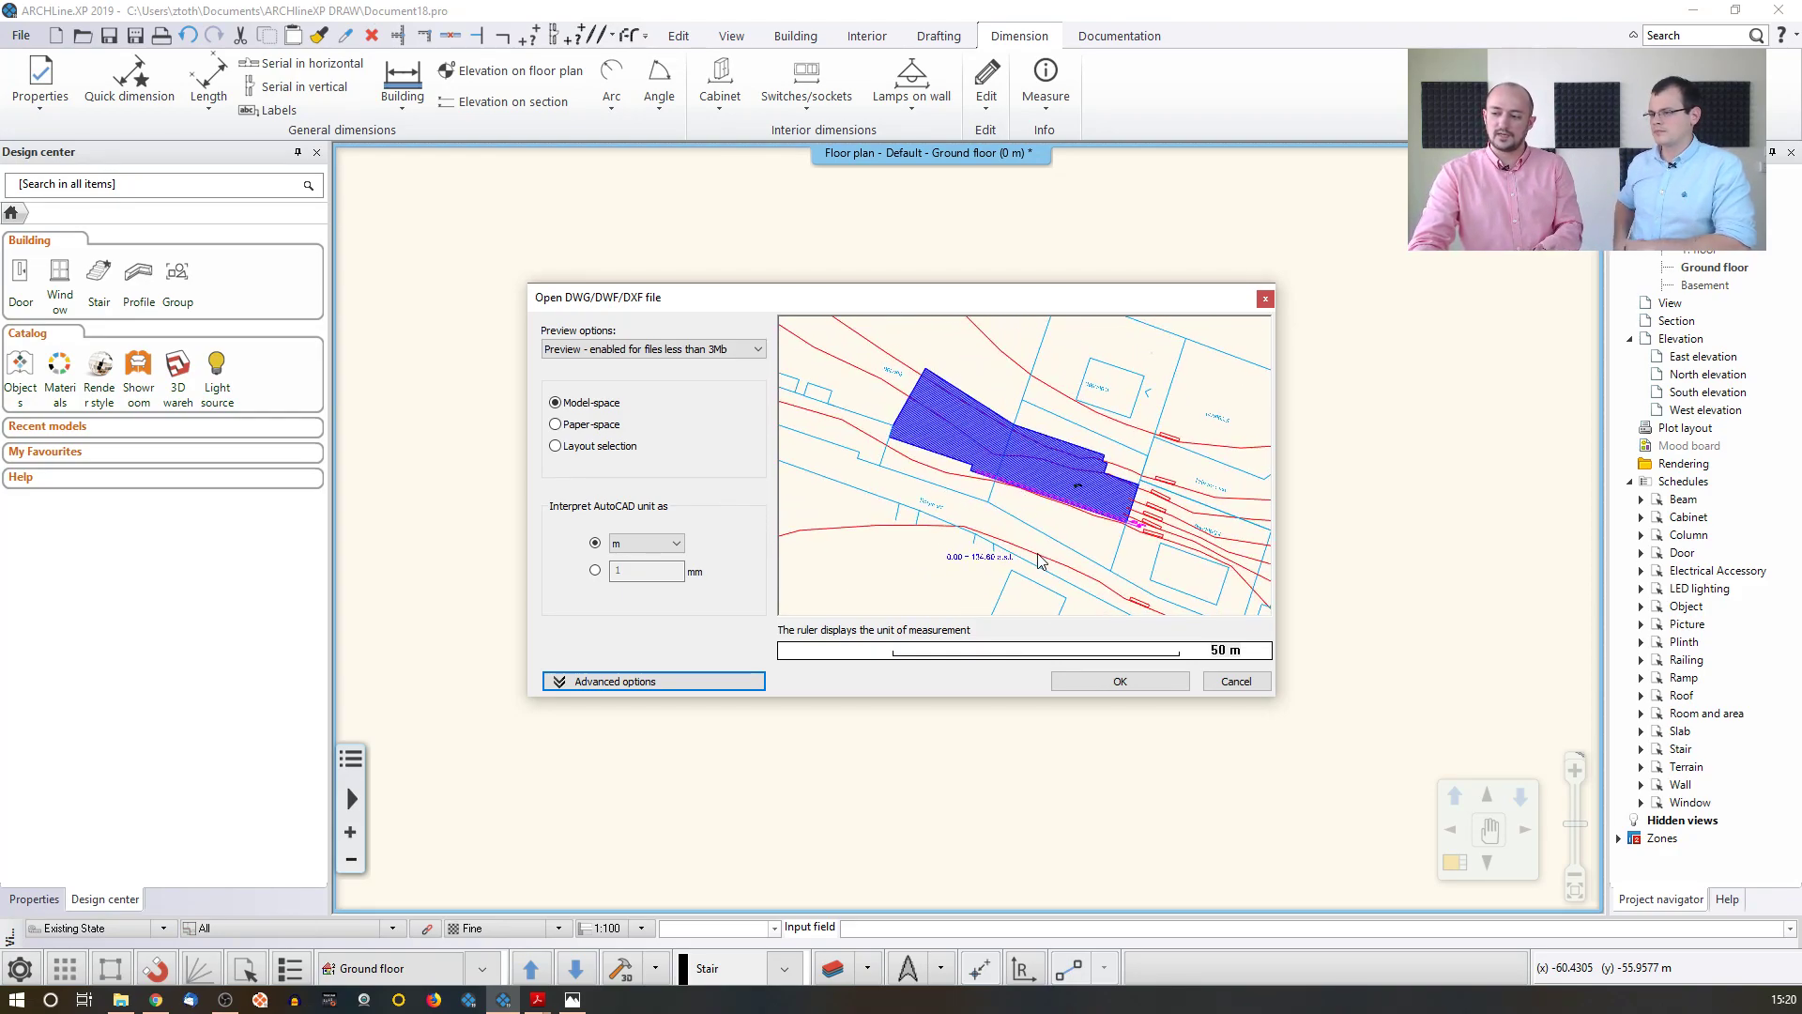
pyautogui.click(1114, 685)
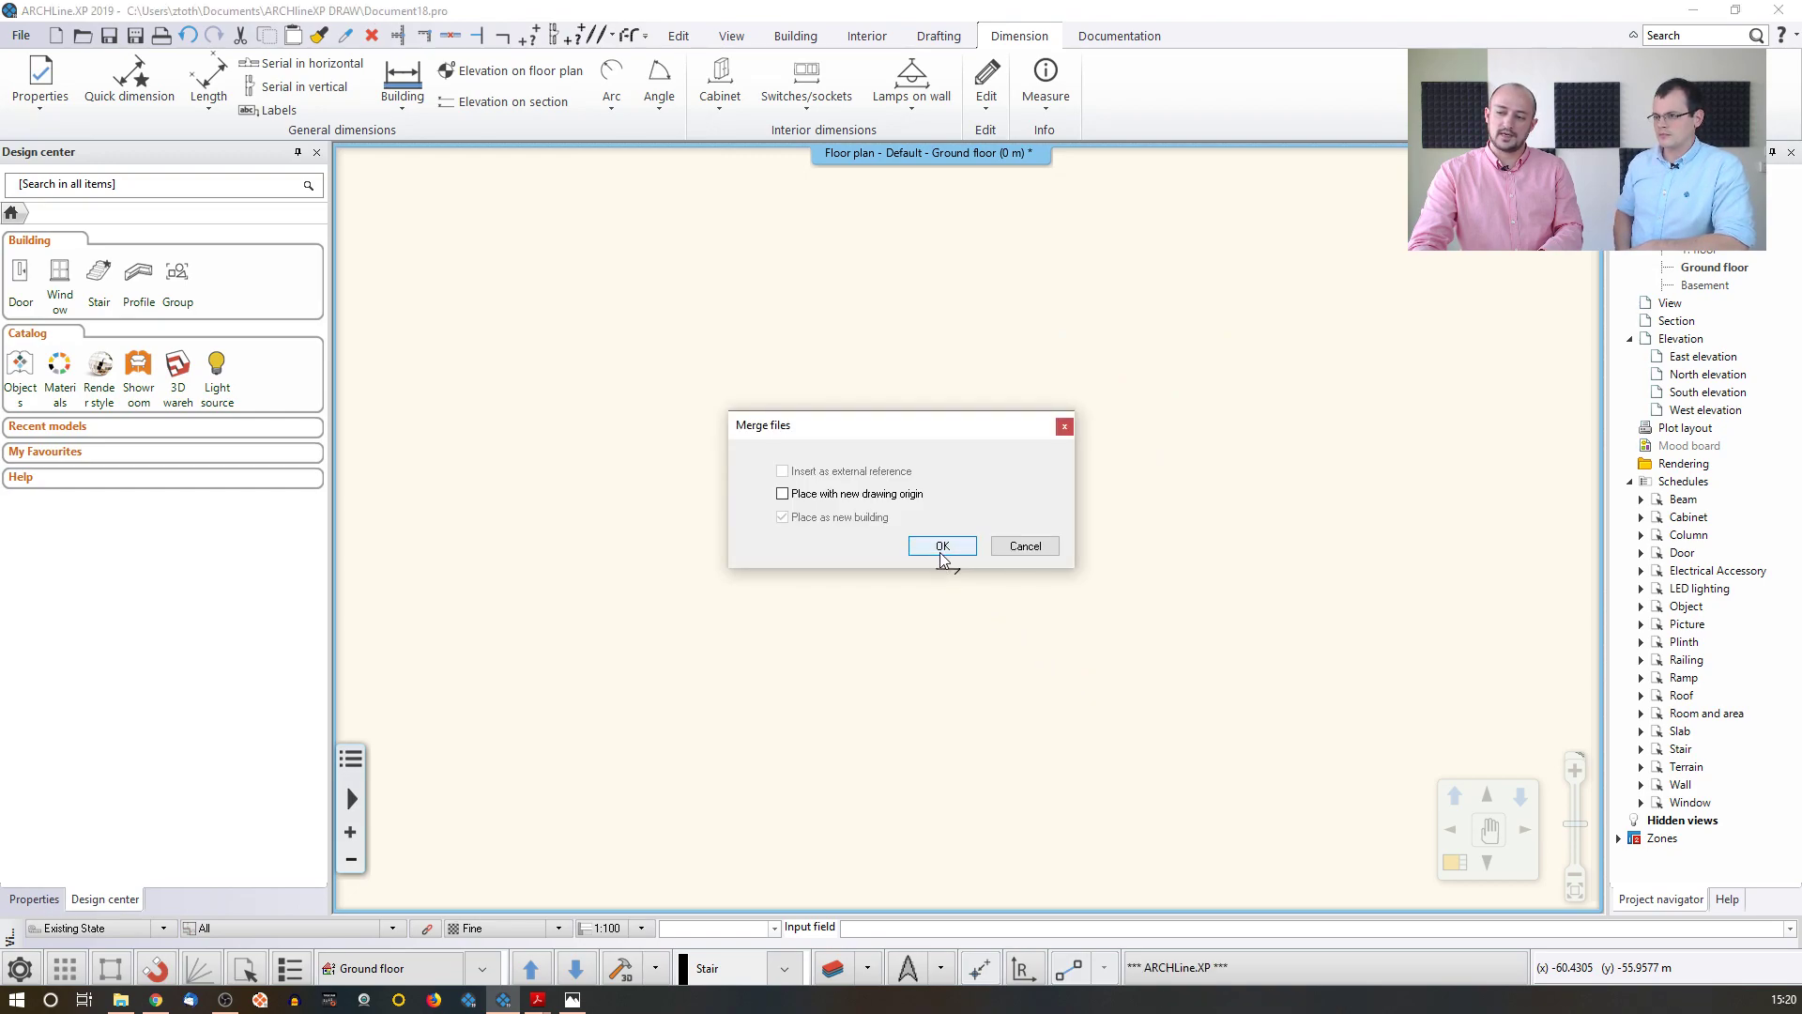
pyautogui.click(942, 547)
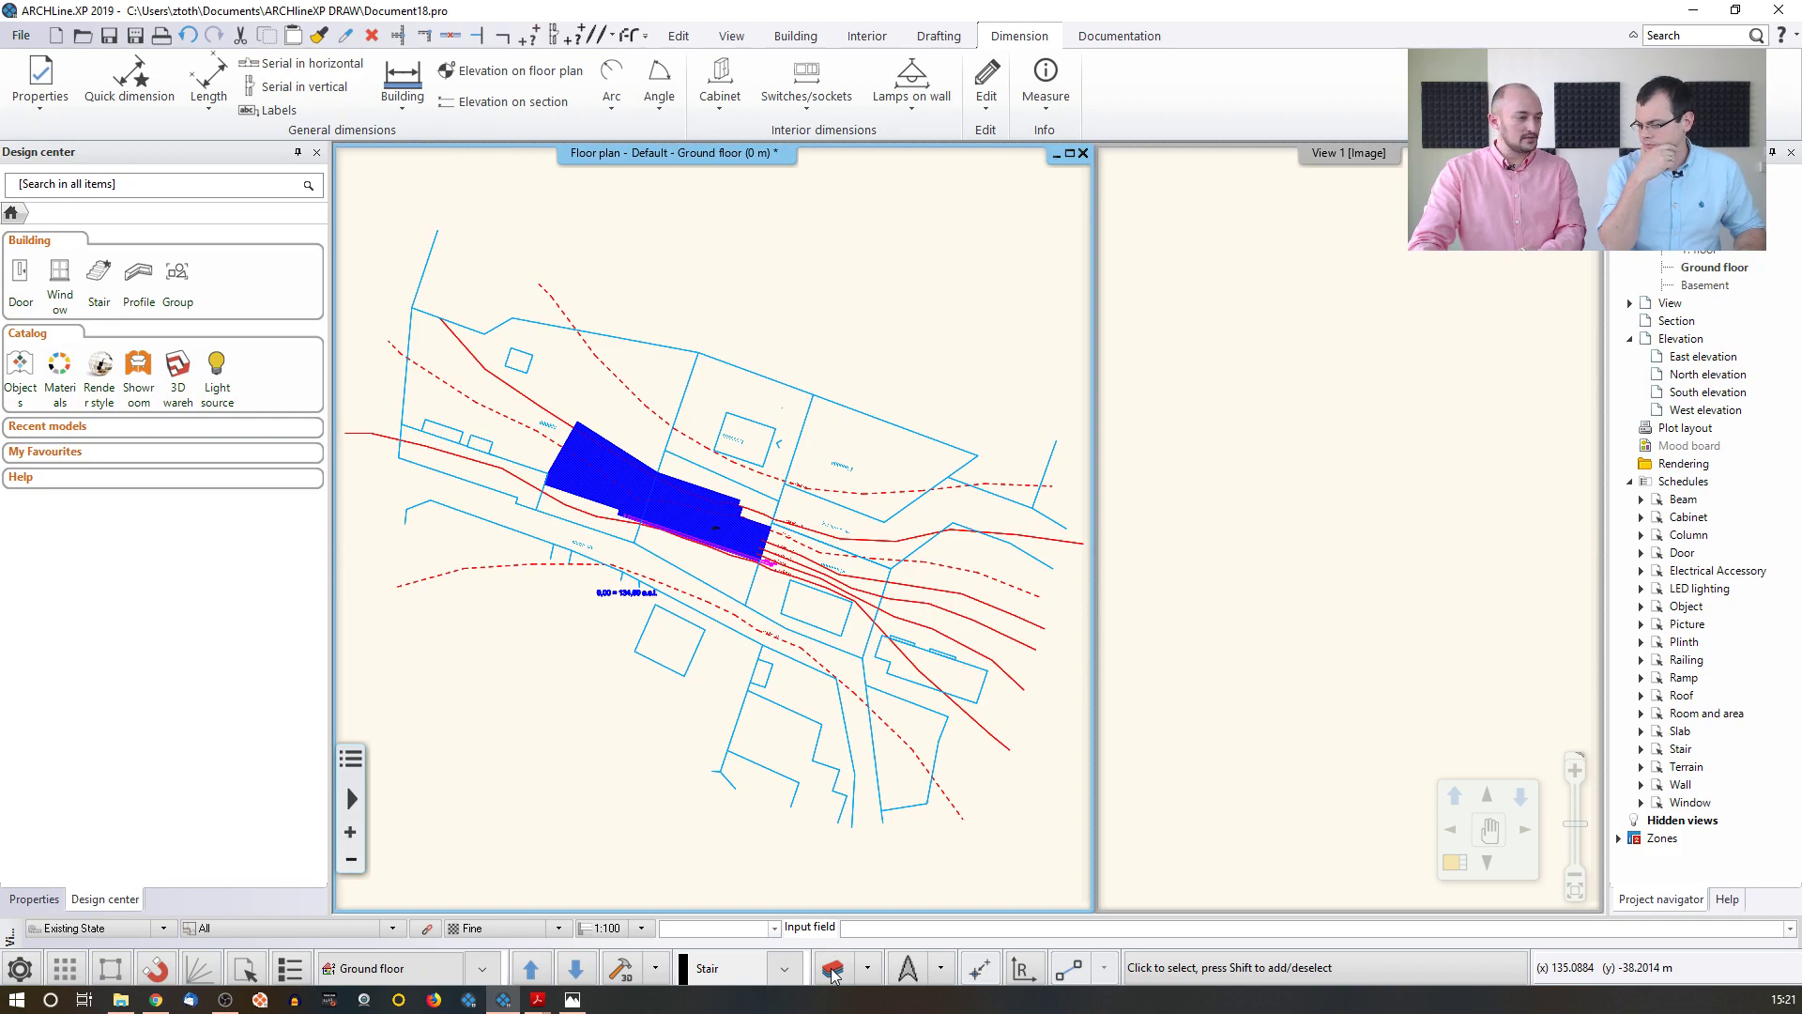
# - Review the imported DWG's layers in the layer properties using the All layers, Used layers and Situation_plan filters
pyautogui.click(834, 973)
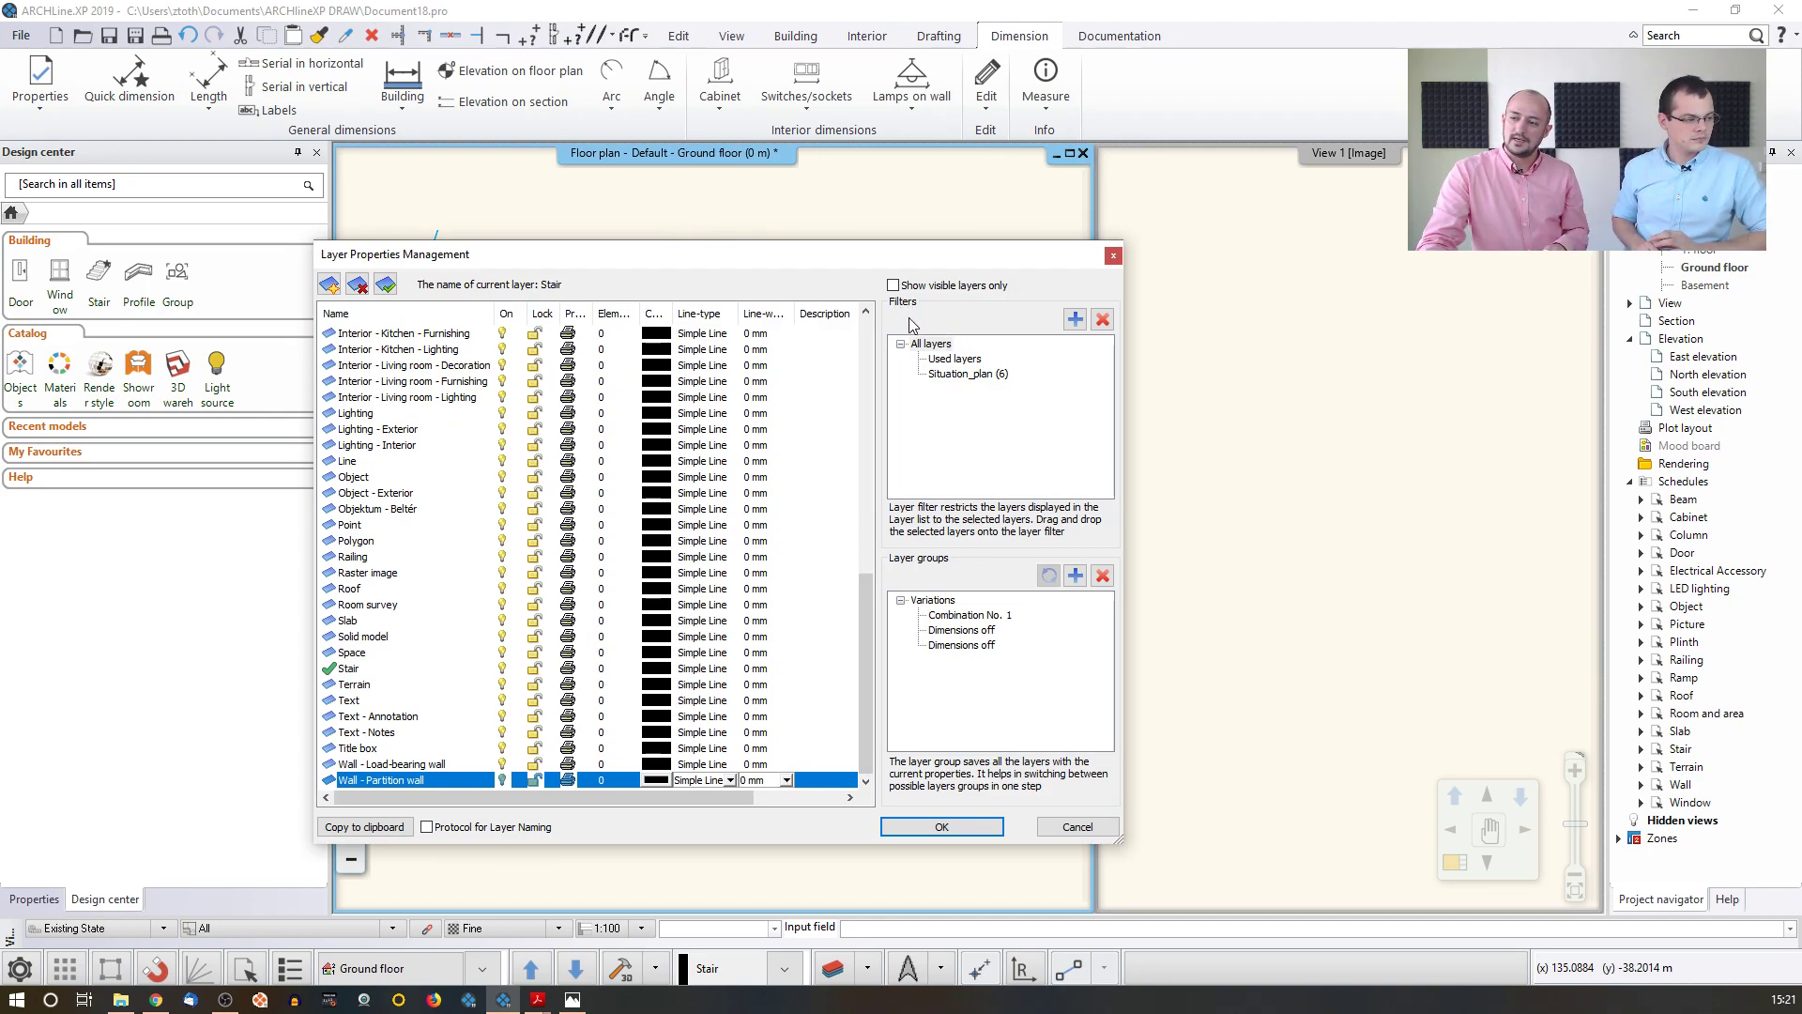
pyautogui.click(951, 365)
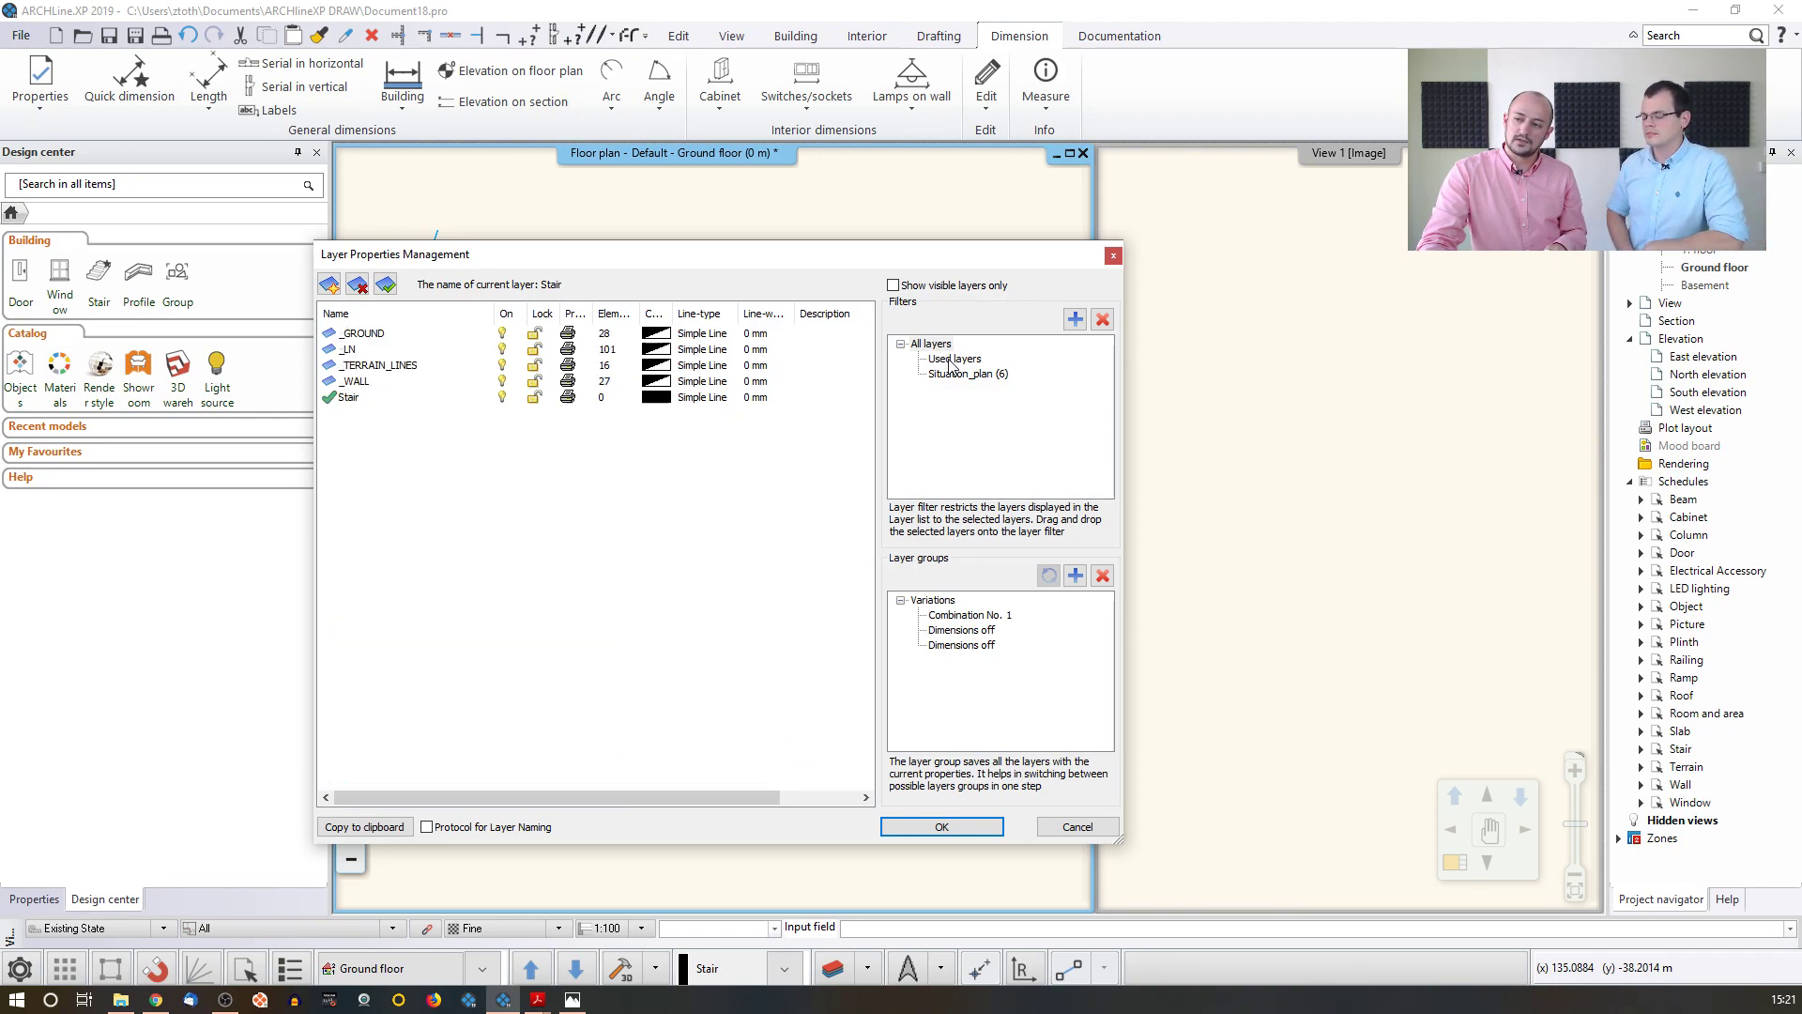
pyautogui.click(946, 375)
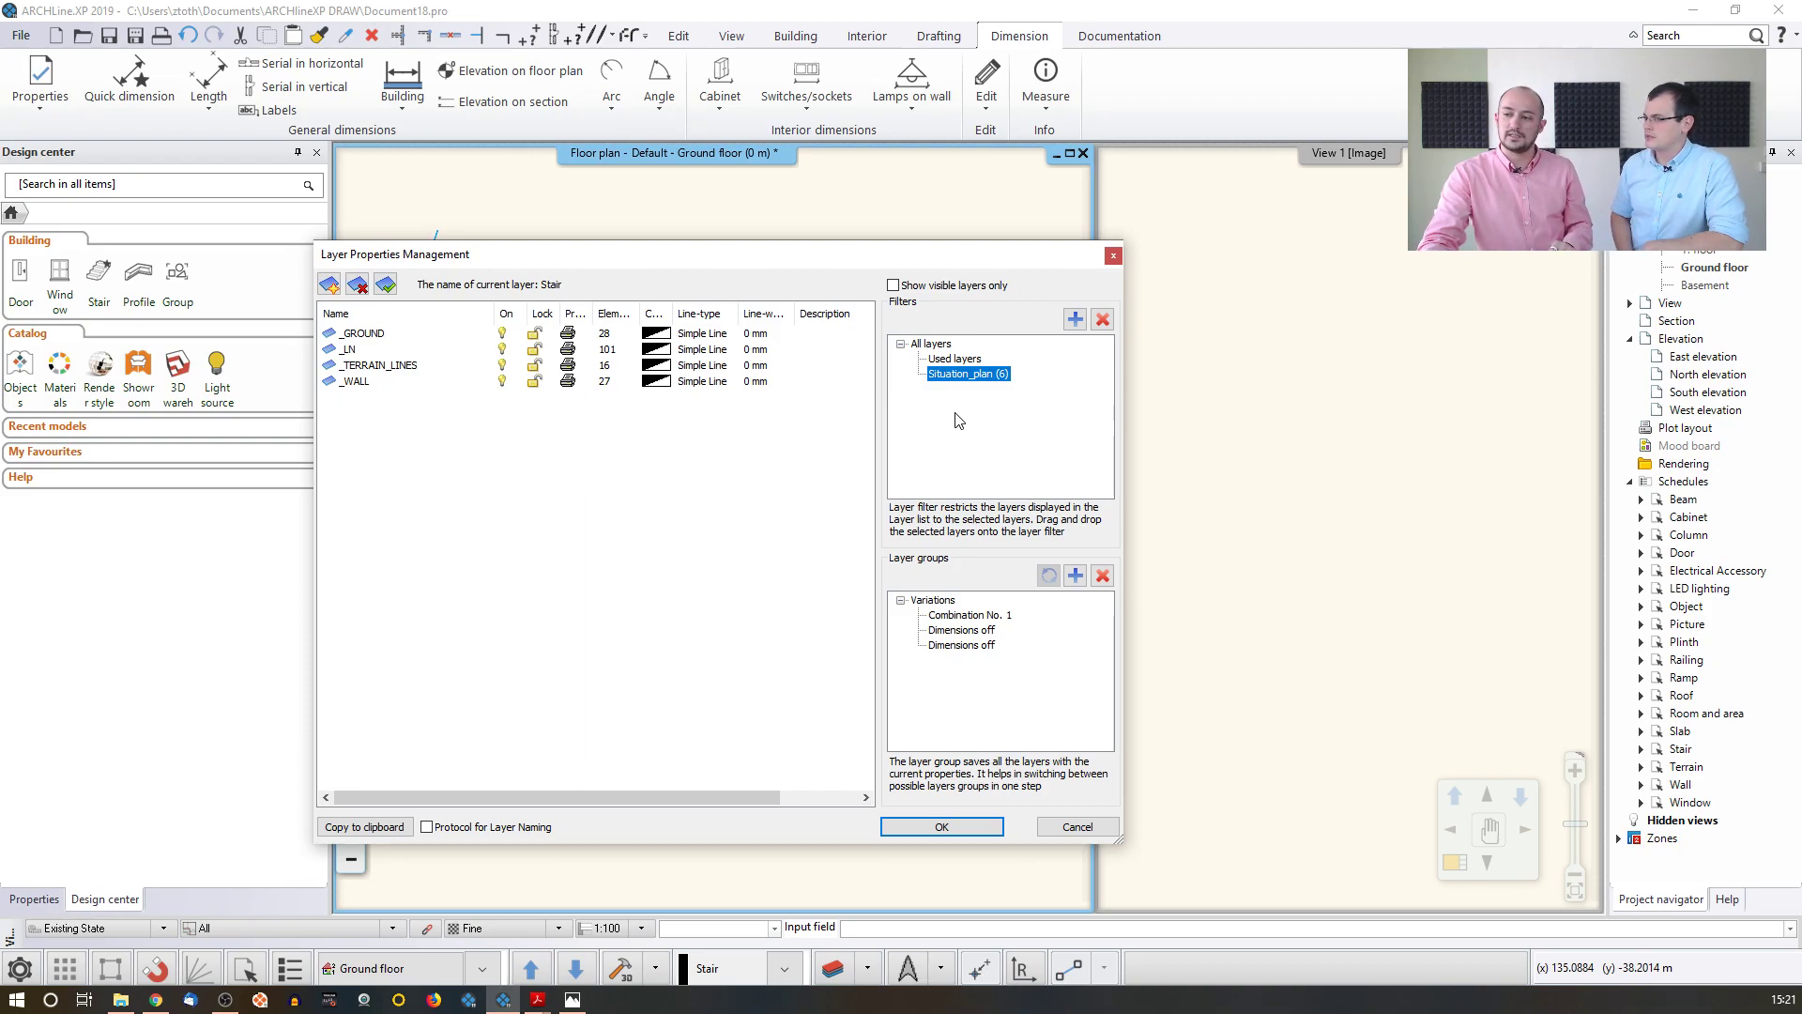
pyautogui.click(956, 358)
pyautogui.click(932, 344)
pyautogui.click(957, 360)
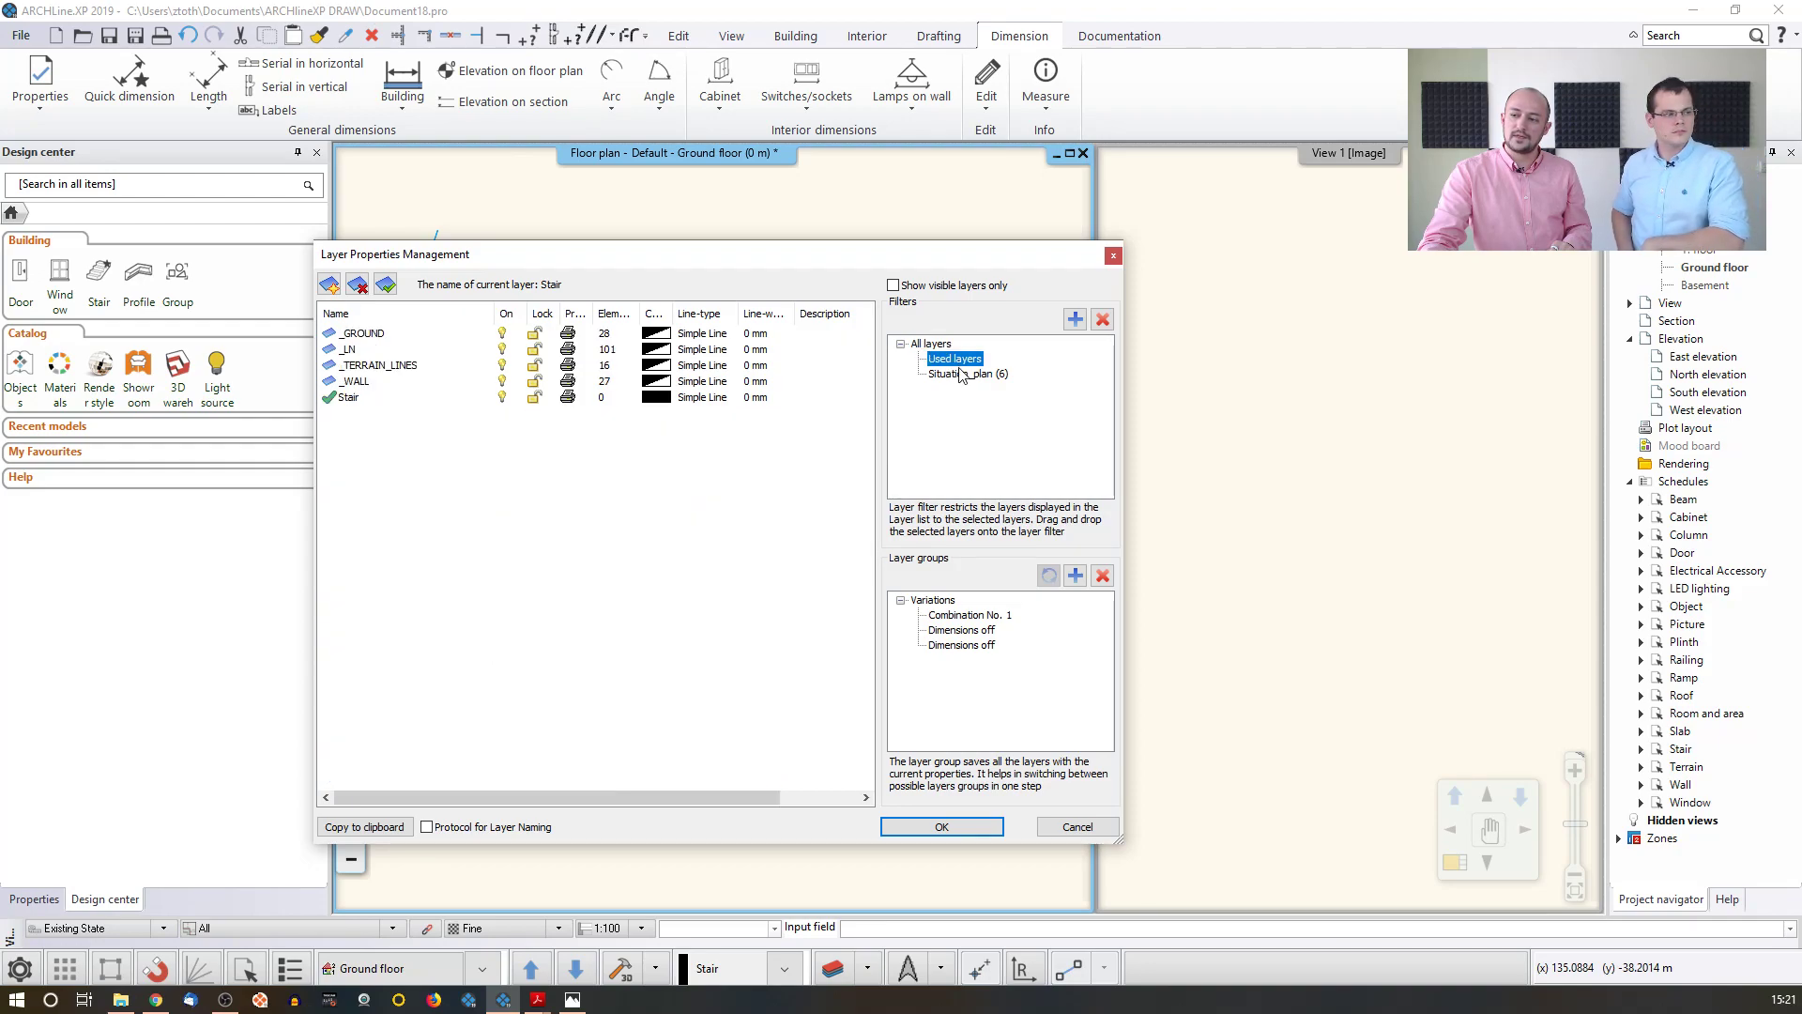
pyautogui.click(962, 373)
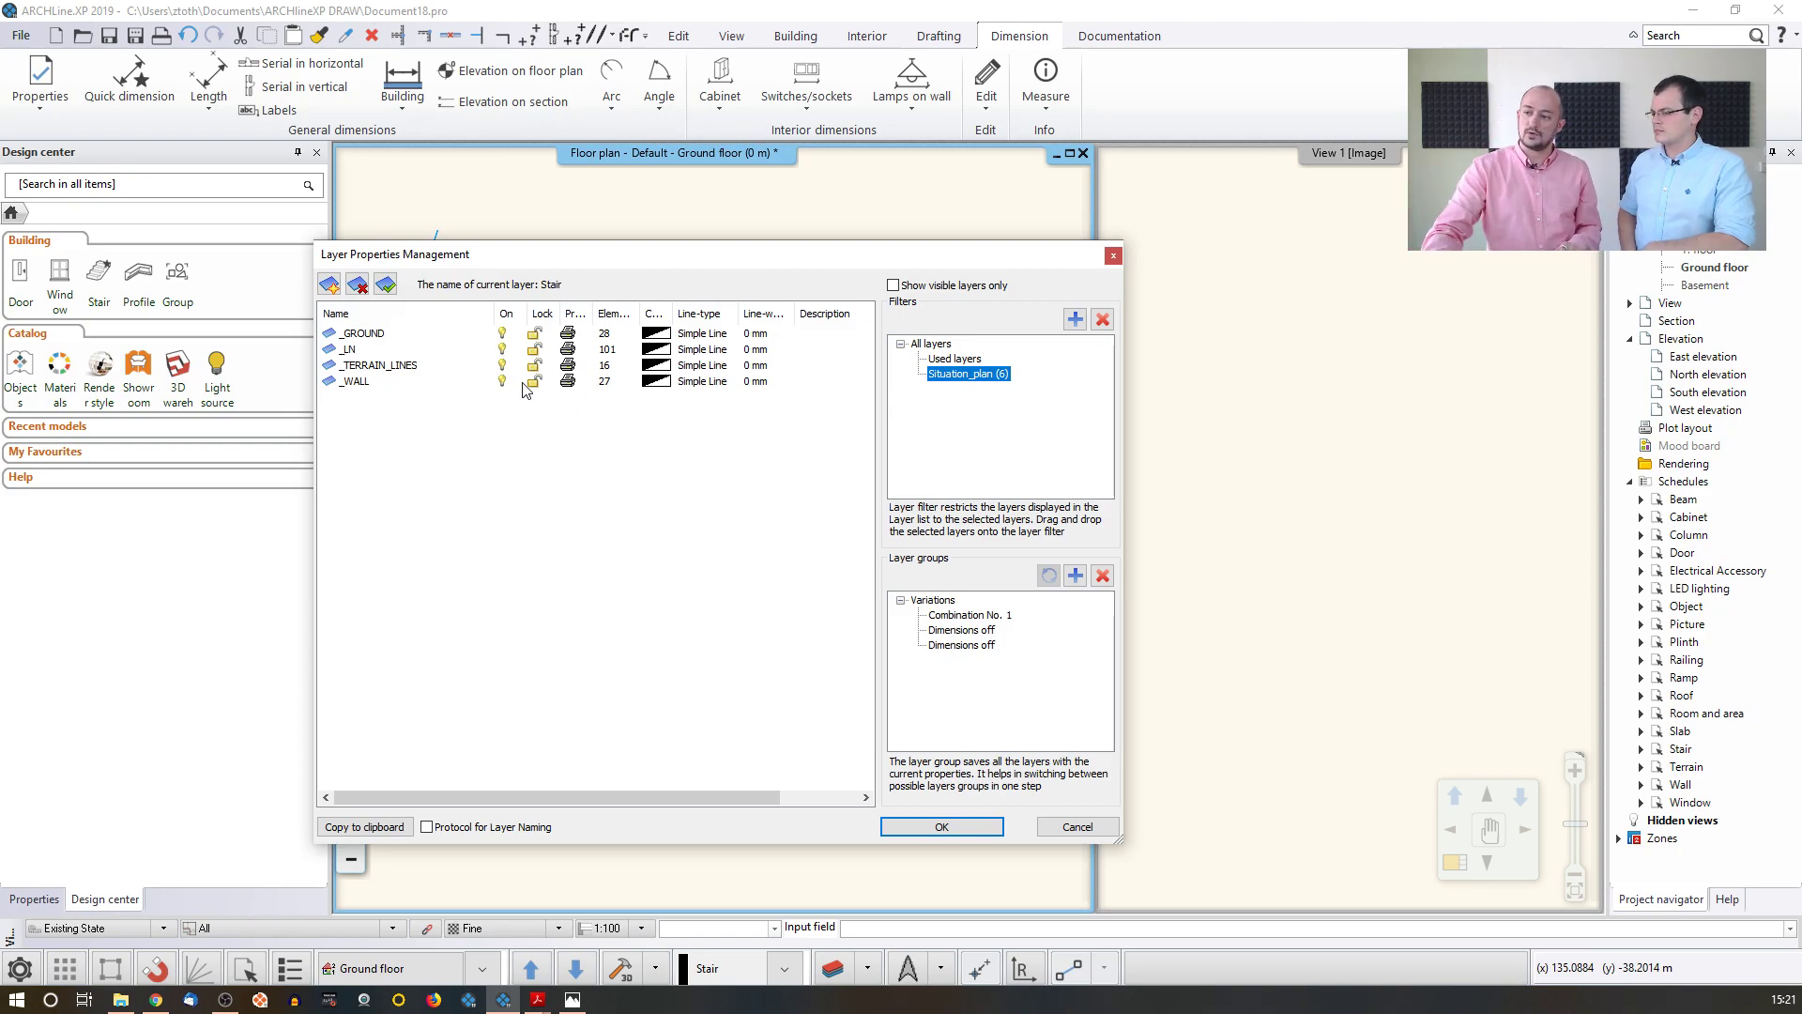
pyautogui.click(942, 827)
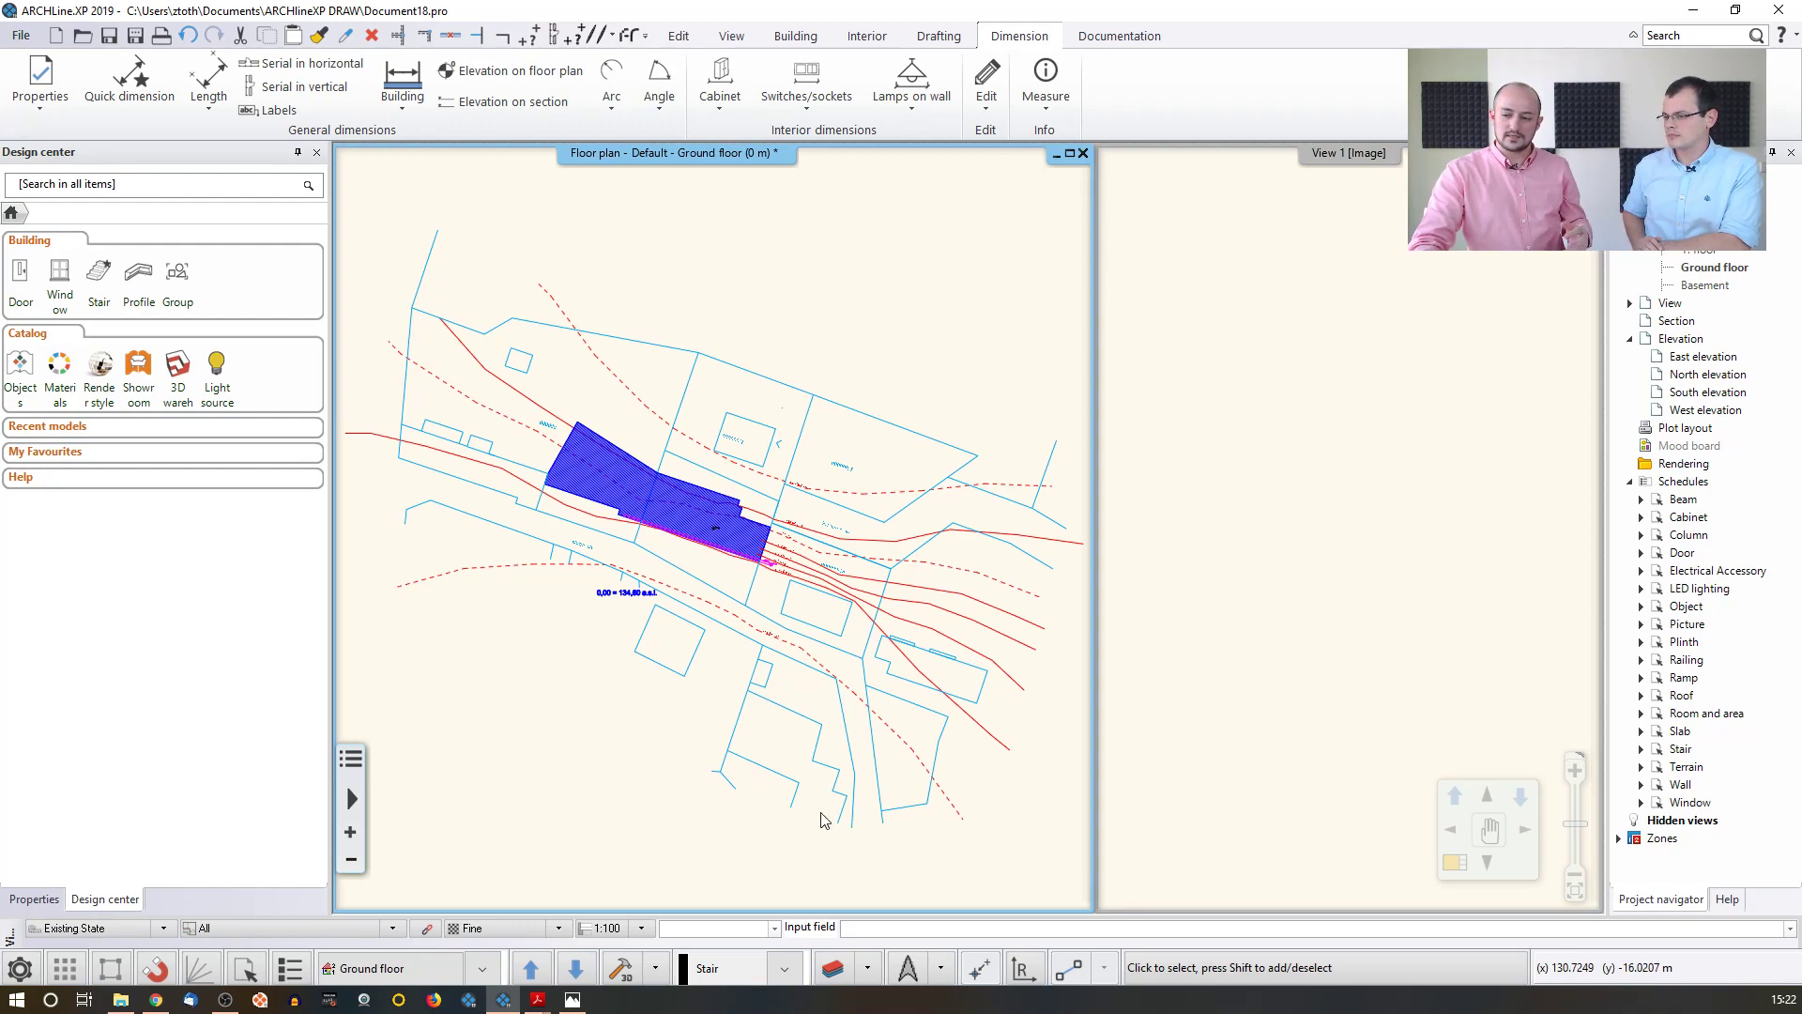
# - Isolate the _WALL, _TERRAIN_LINES, _LN and _GROUND layers one by one with Layer Walk to inspect their contents, and cancel out of it
pyautogui.click(868, 968)
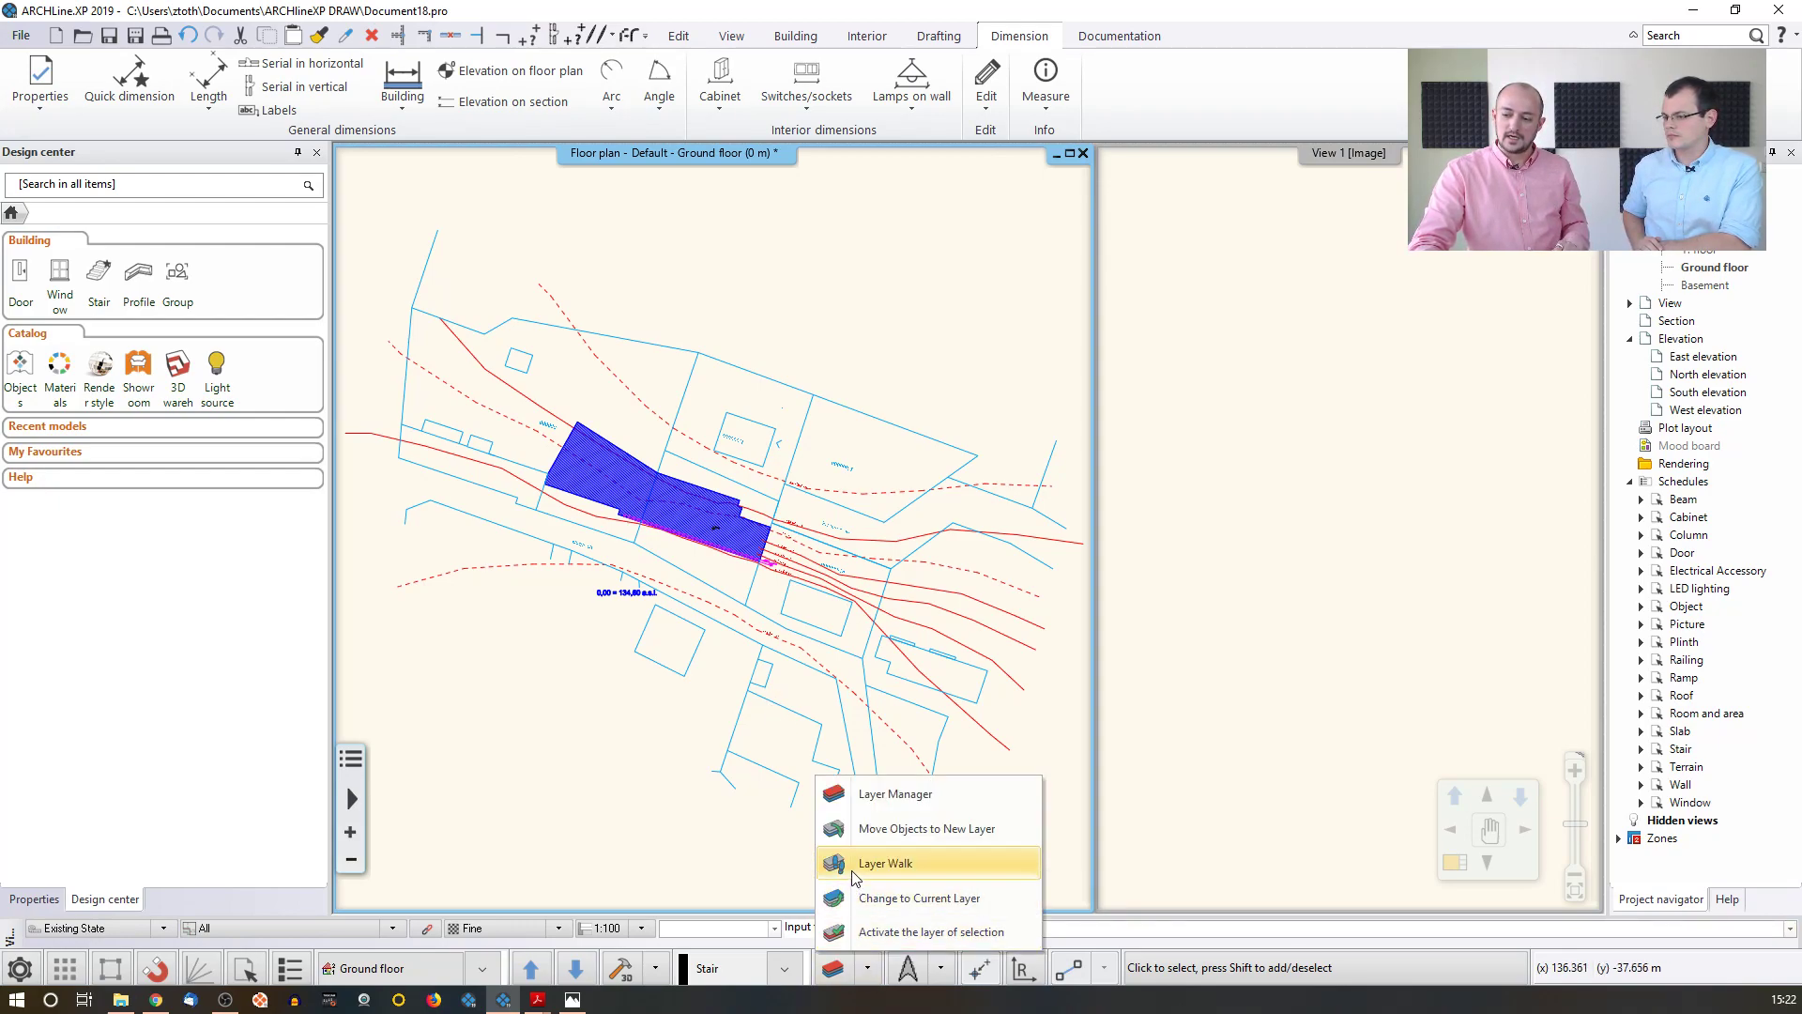
pyautogui.click(904, 872)
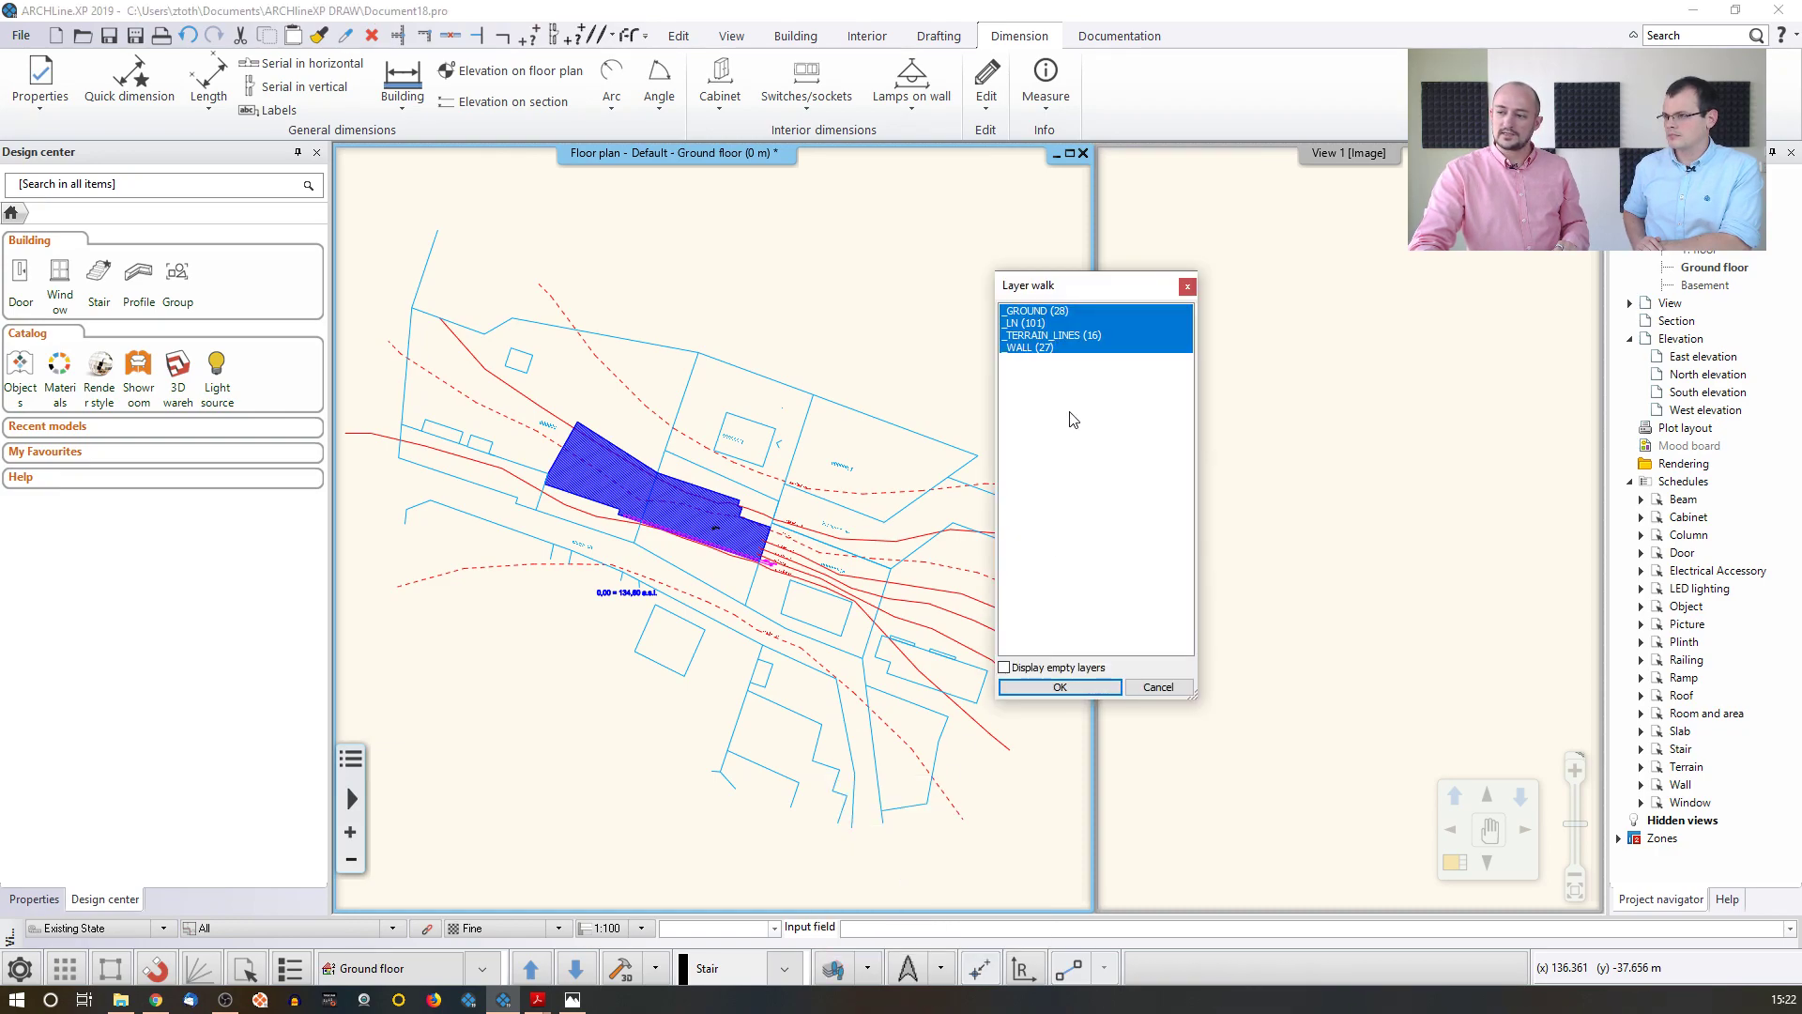
pyautogui.click(1027, 349)
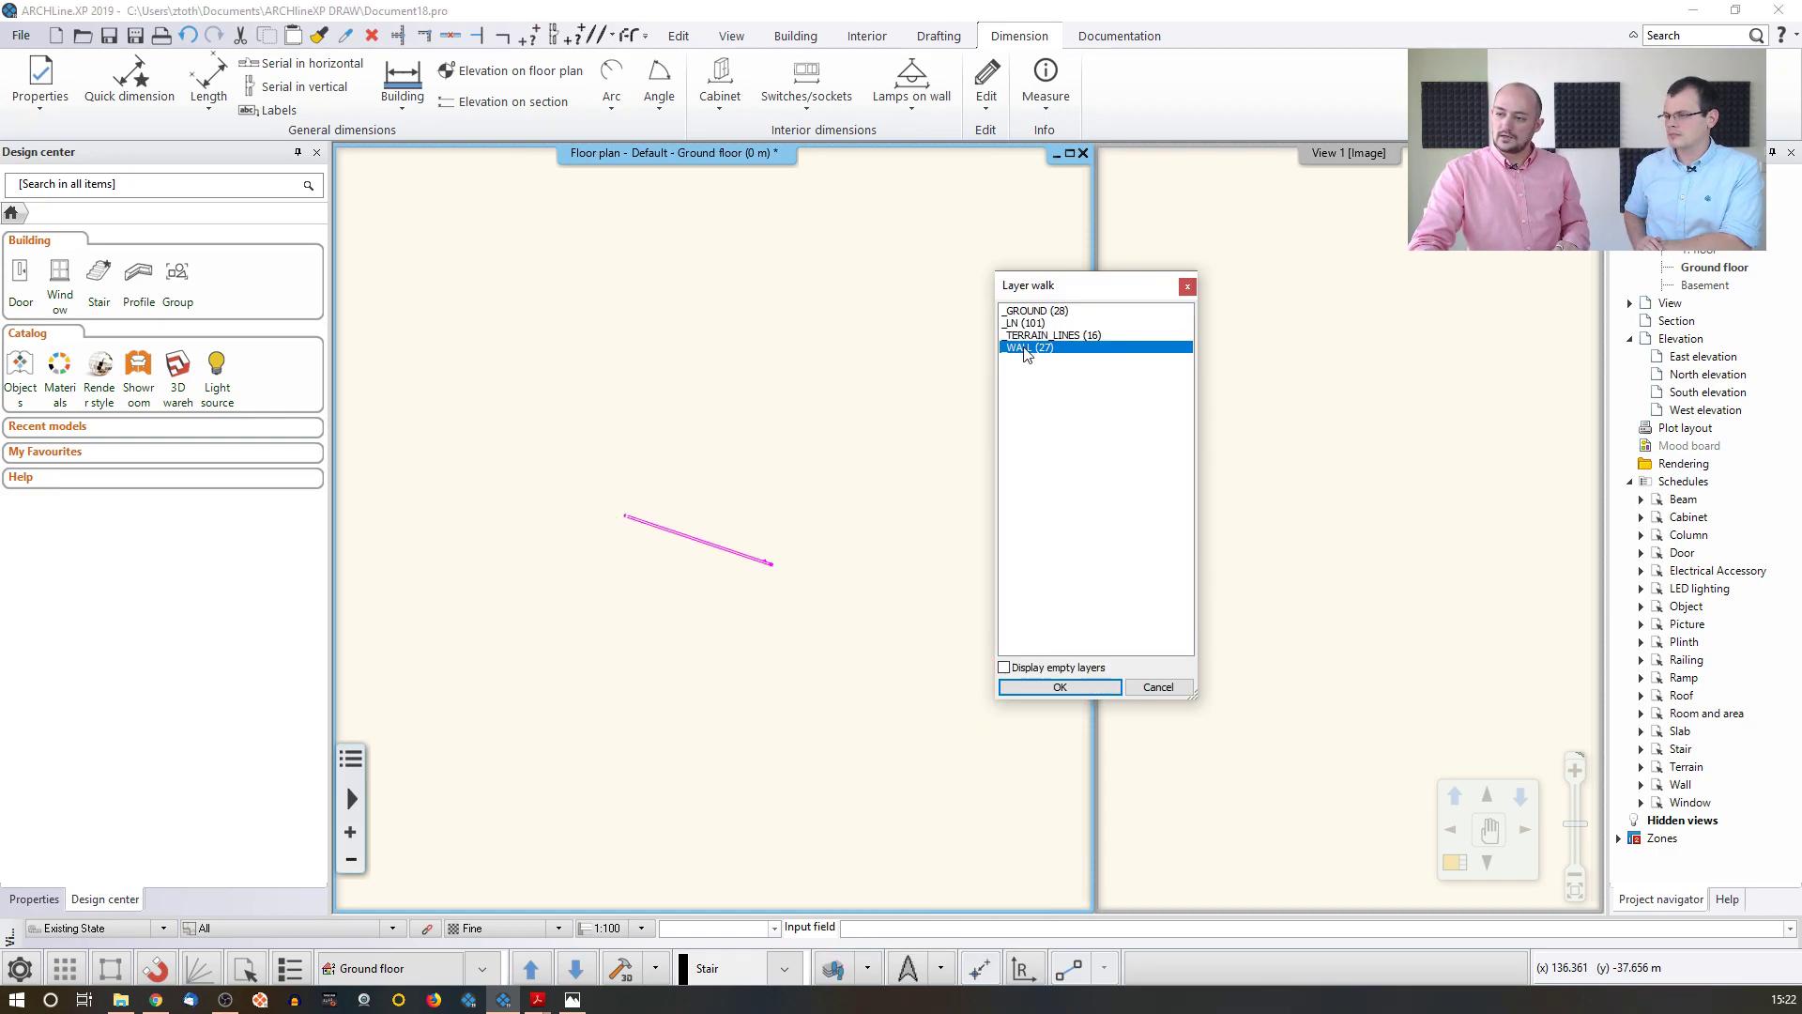
pyautogui.click(1029, 336)
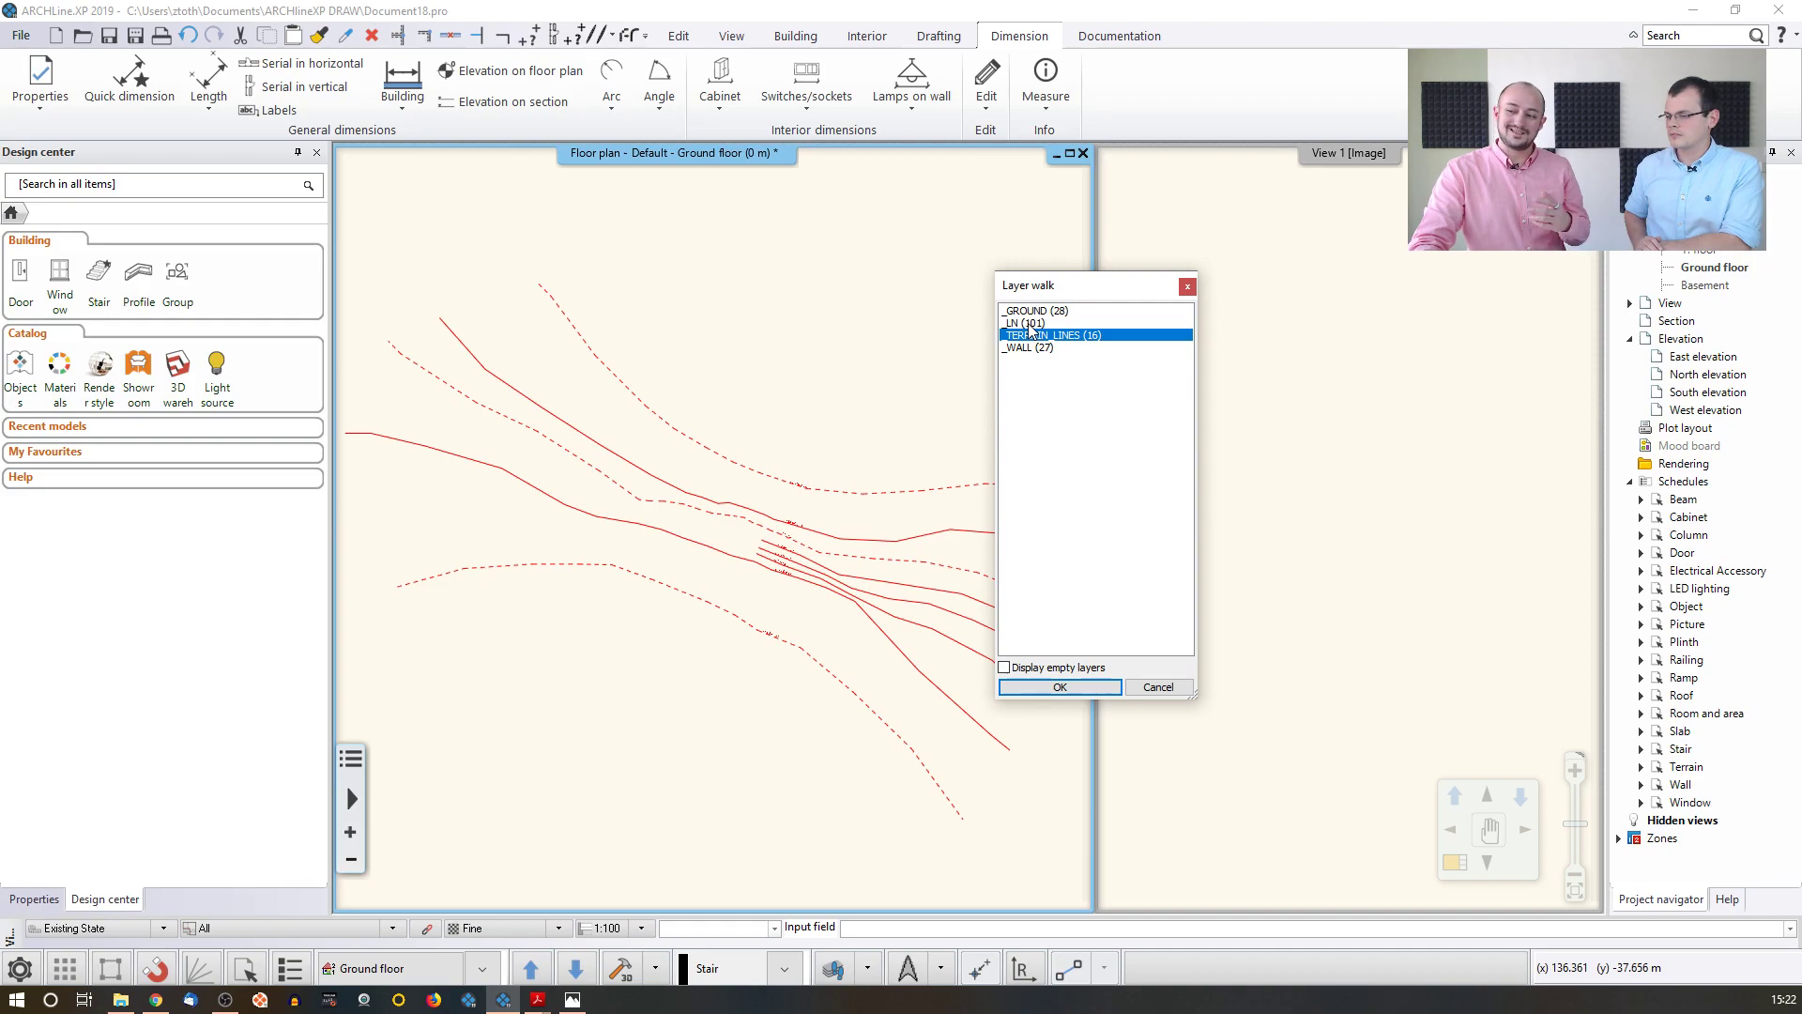
pyautogui.click(1029, 322)
pyautogui.click(1033, 310)
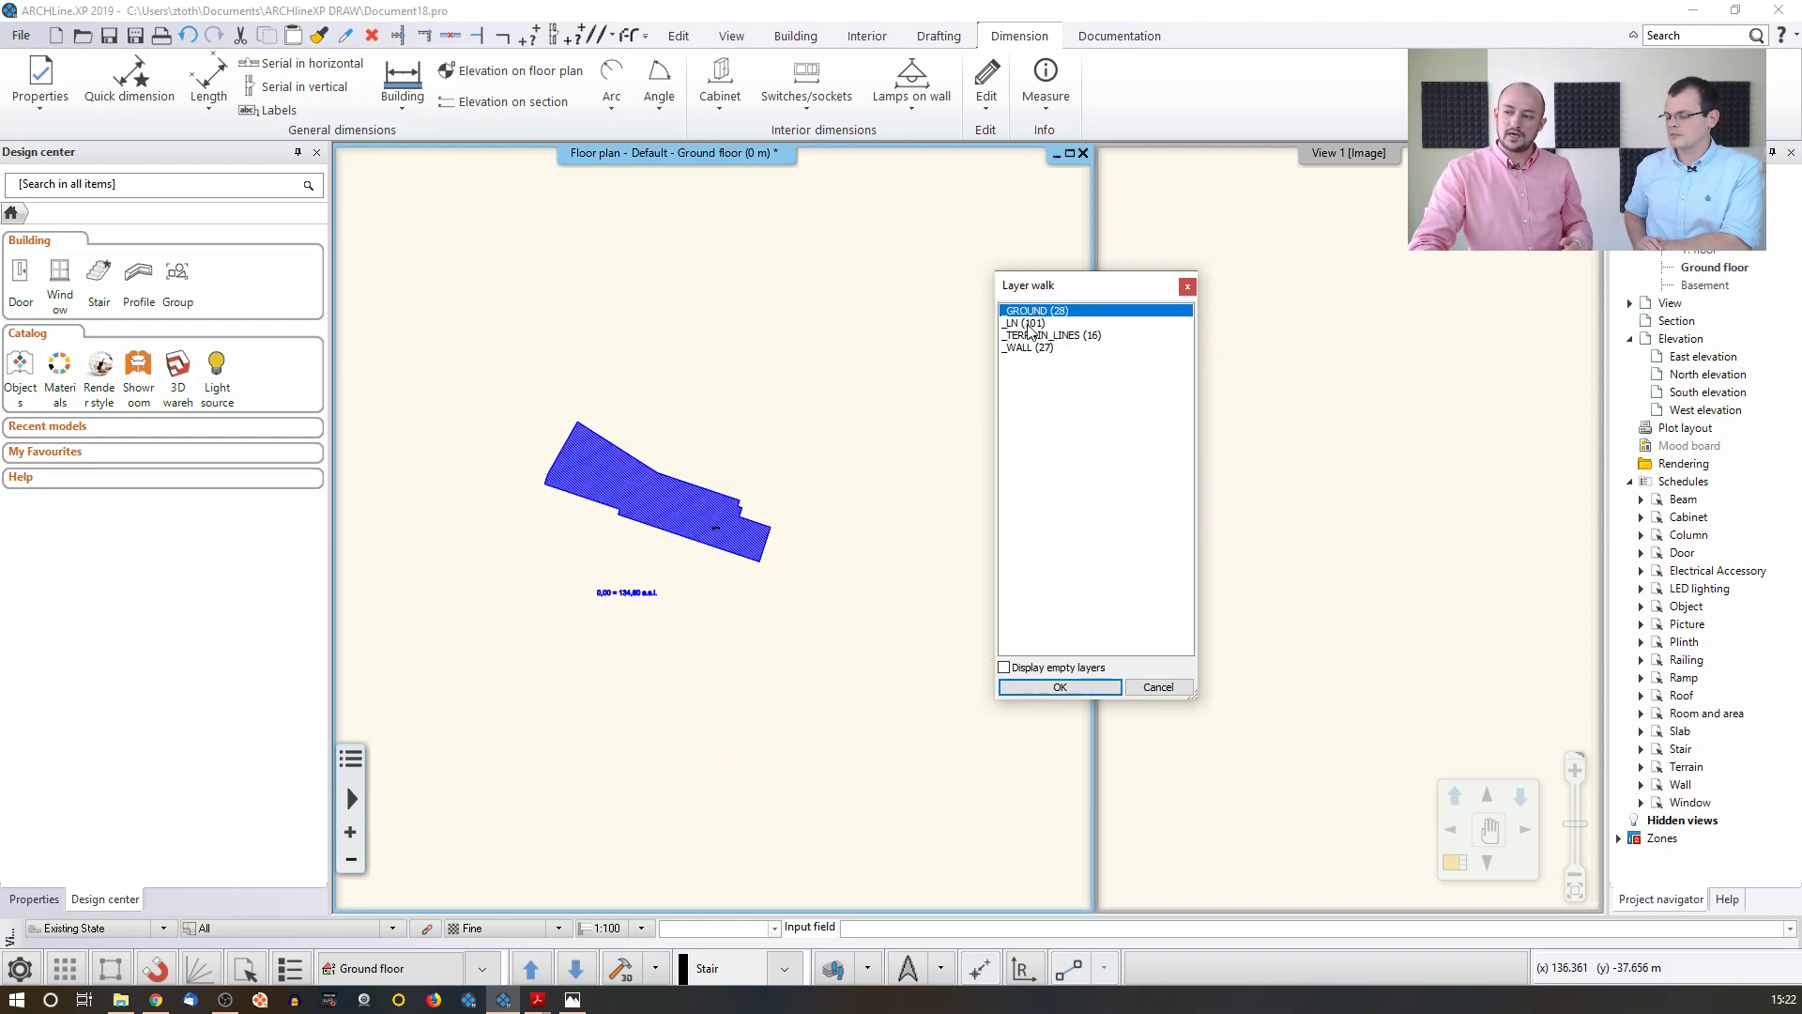
pyautogui.click(1029, 323)
pyautogui.click(1029, 349)
pyautogui.click(1027, 336)
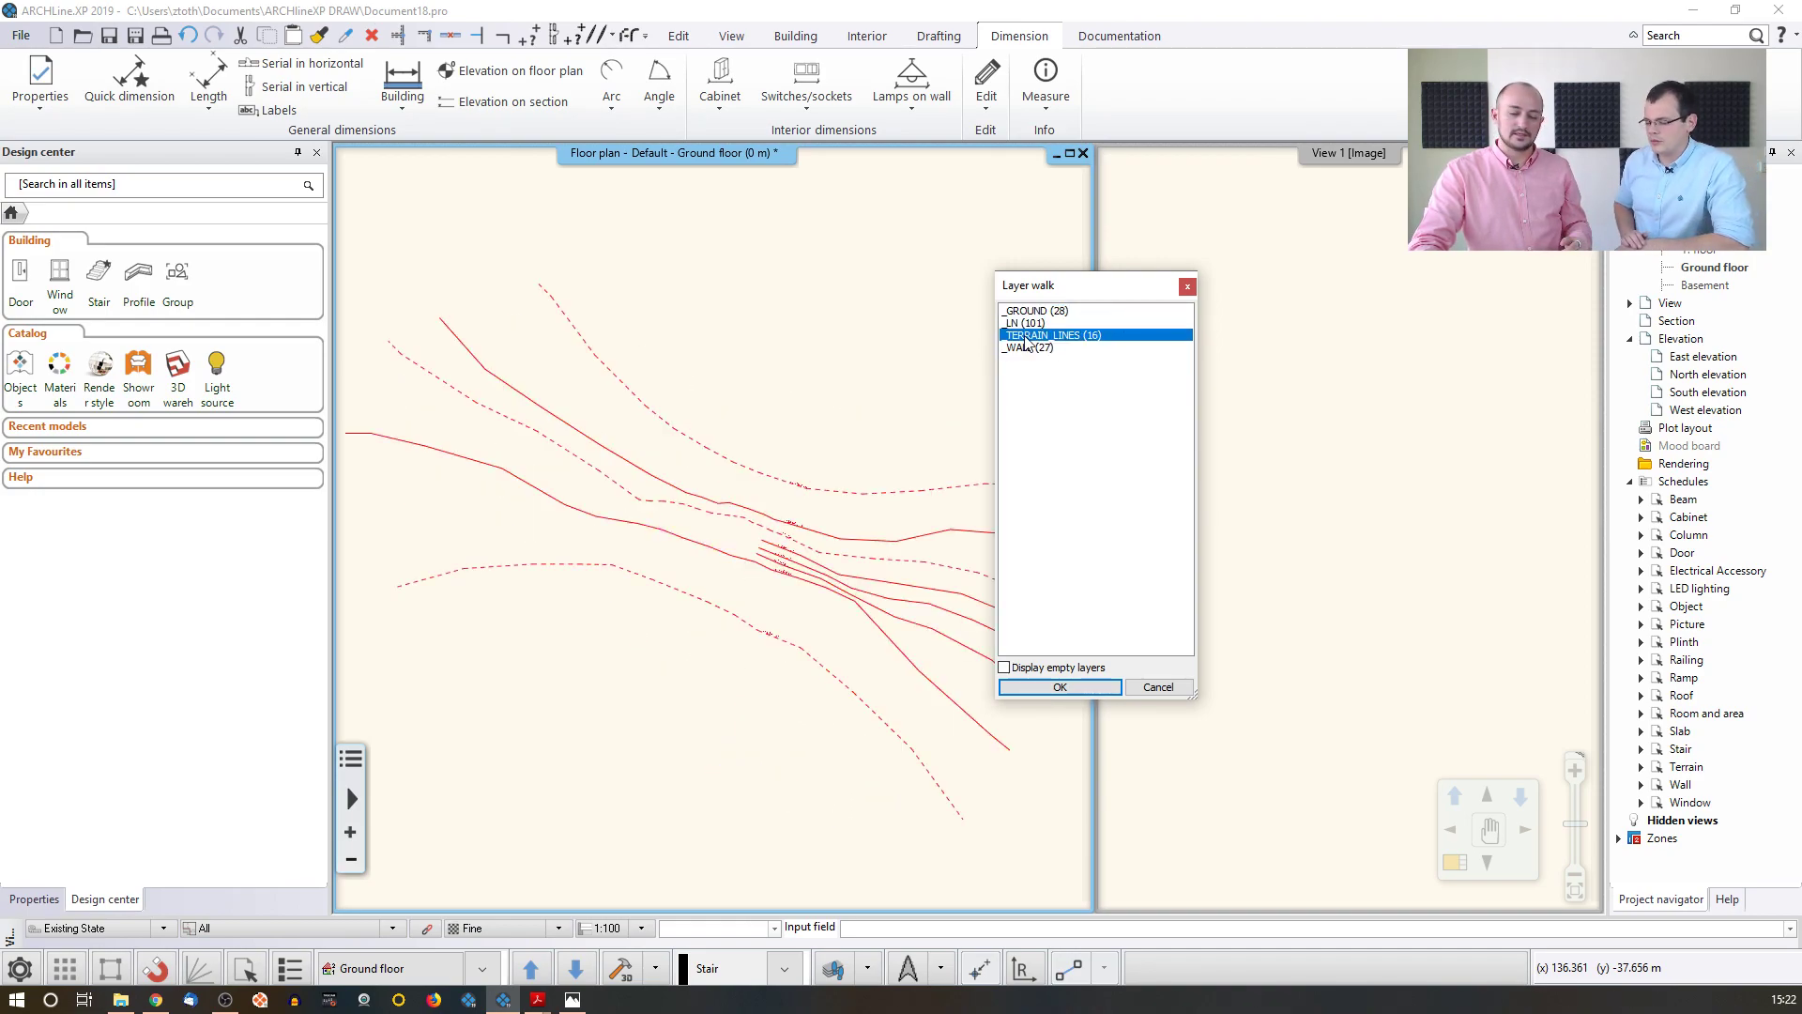
pyautogui.moveTo(1044, 292); pyautogui.dragTo(1162, 272)
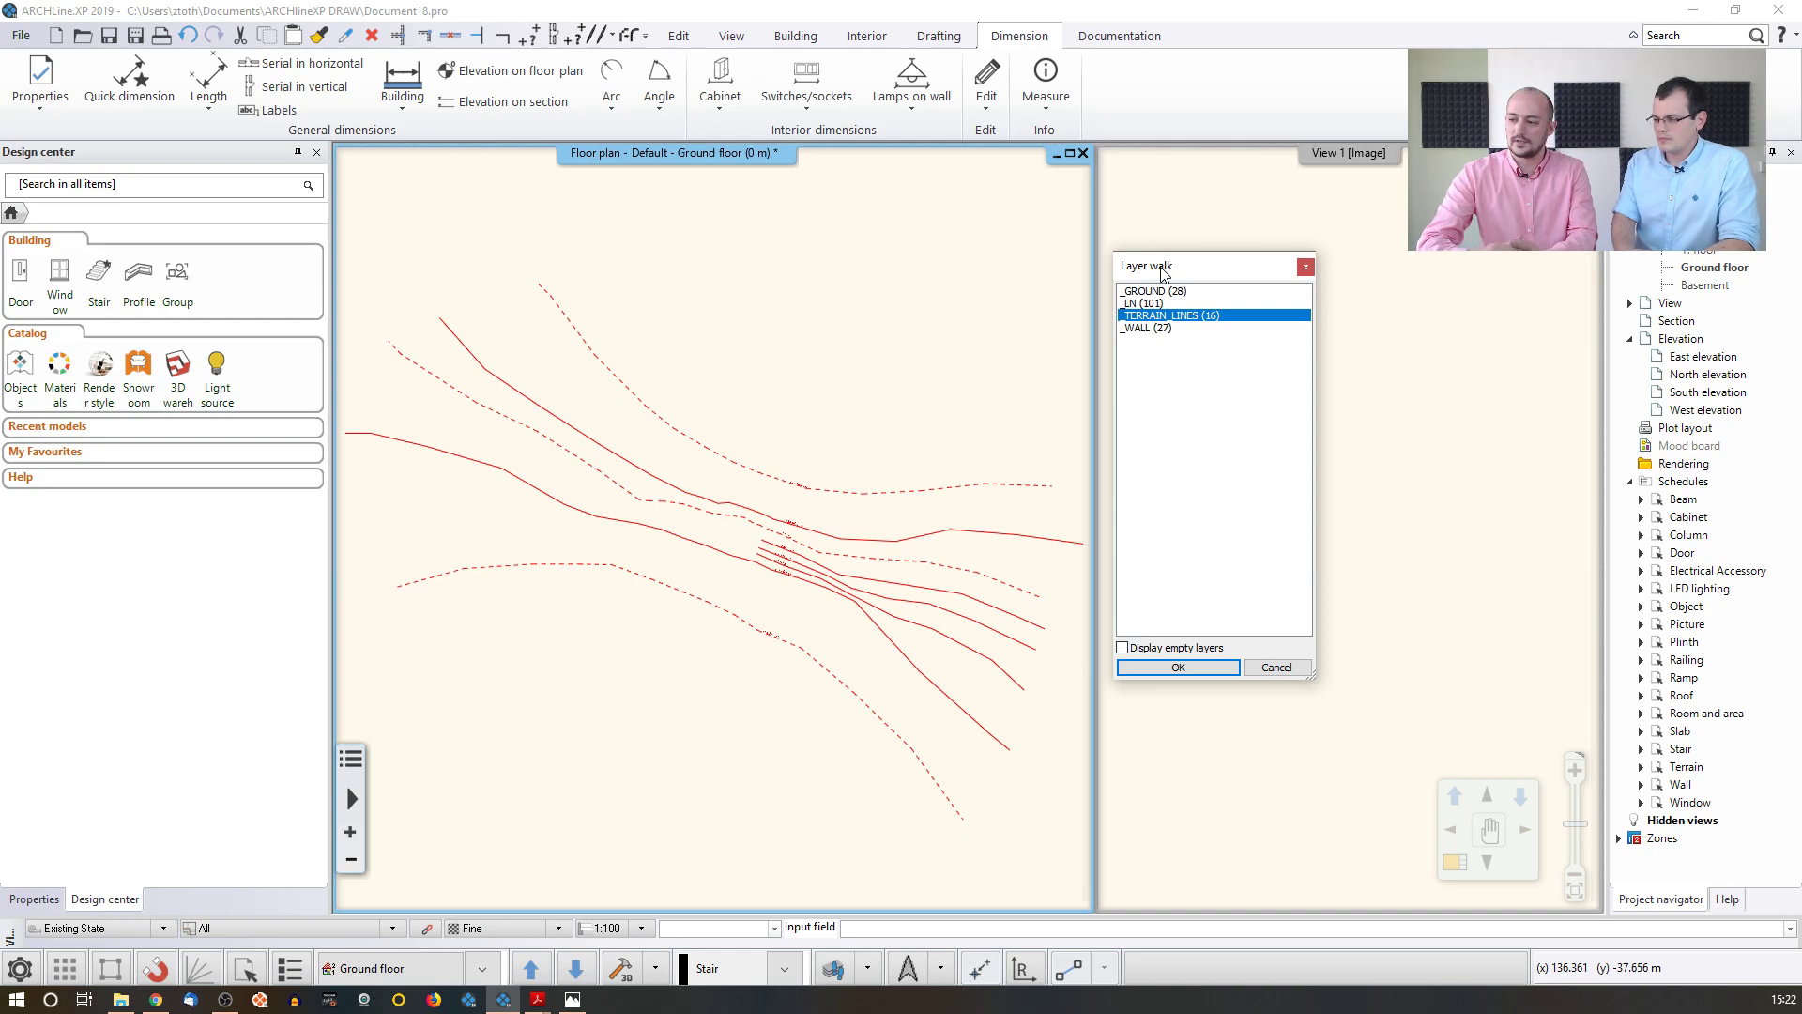
pyautogui.click(1277, 667)
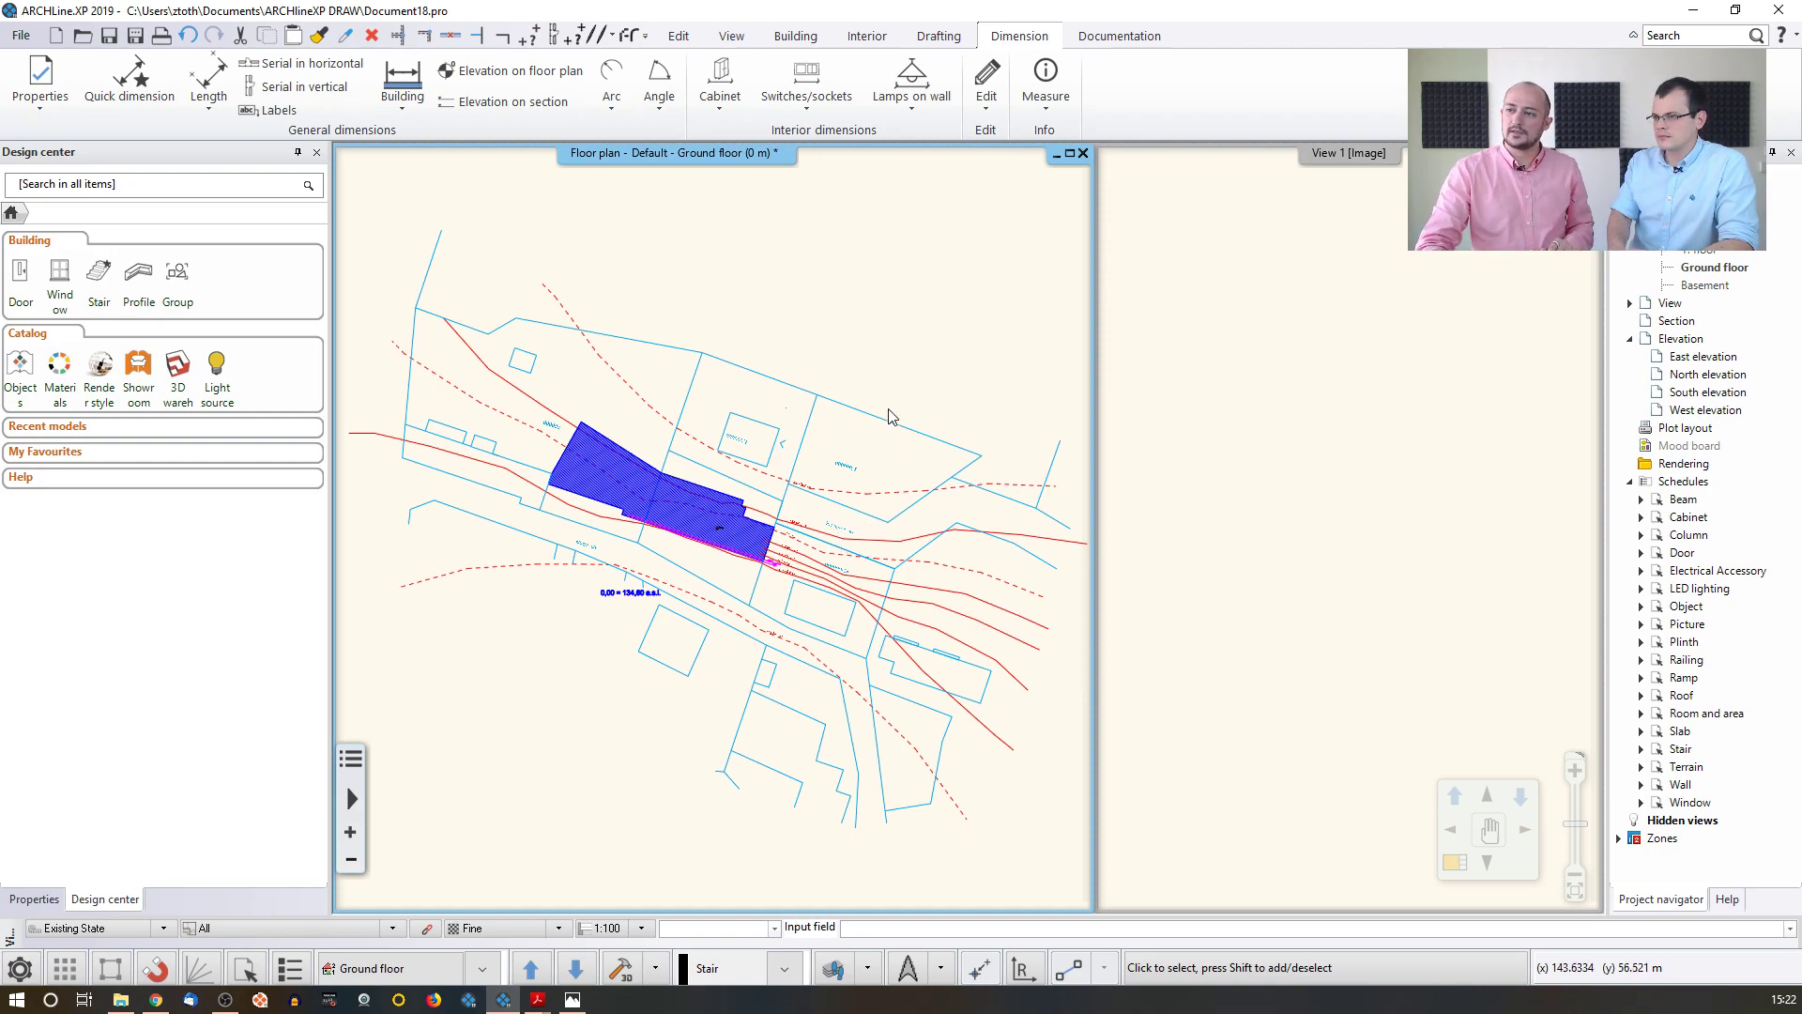
pyautogui.click(788, 45)
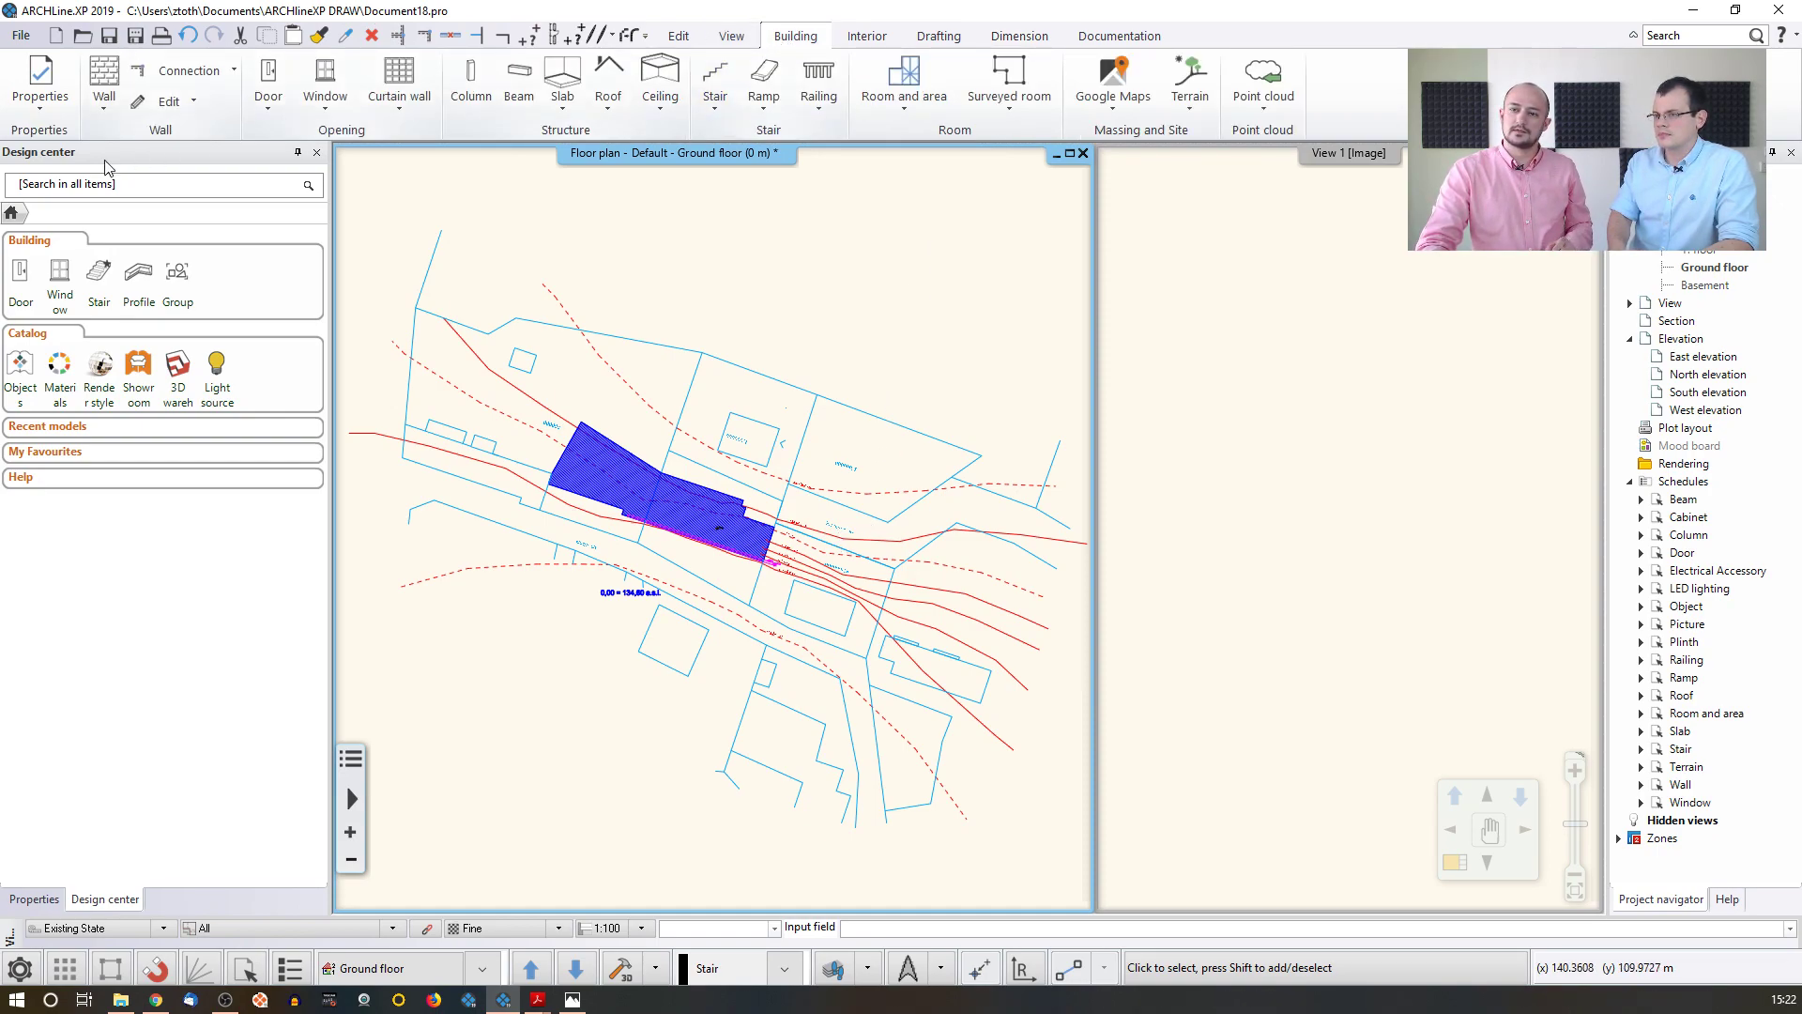
pyautogui.click(104, 85)
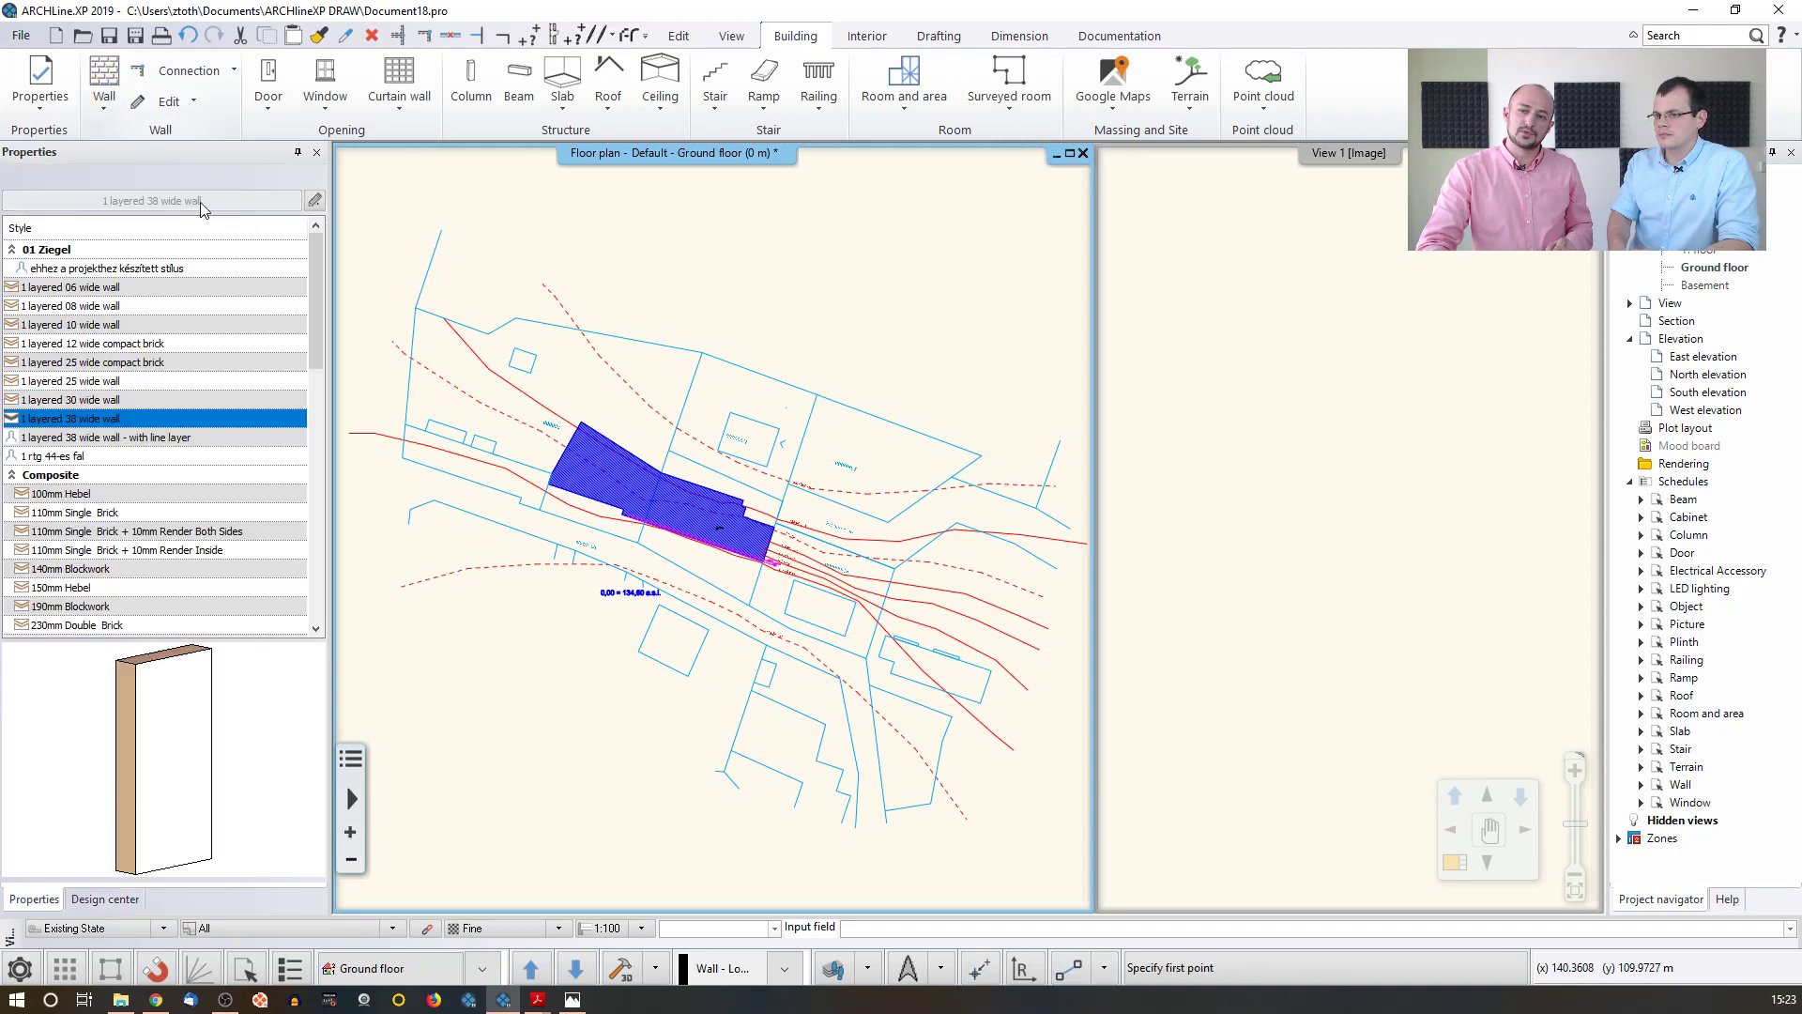
pyautogui.rightClick(684, 316)
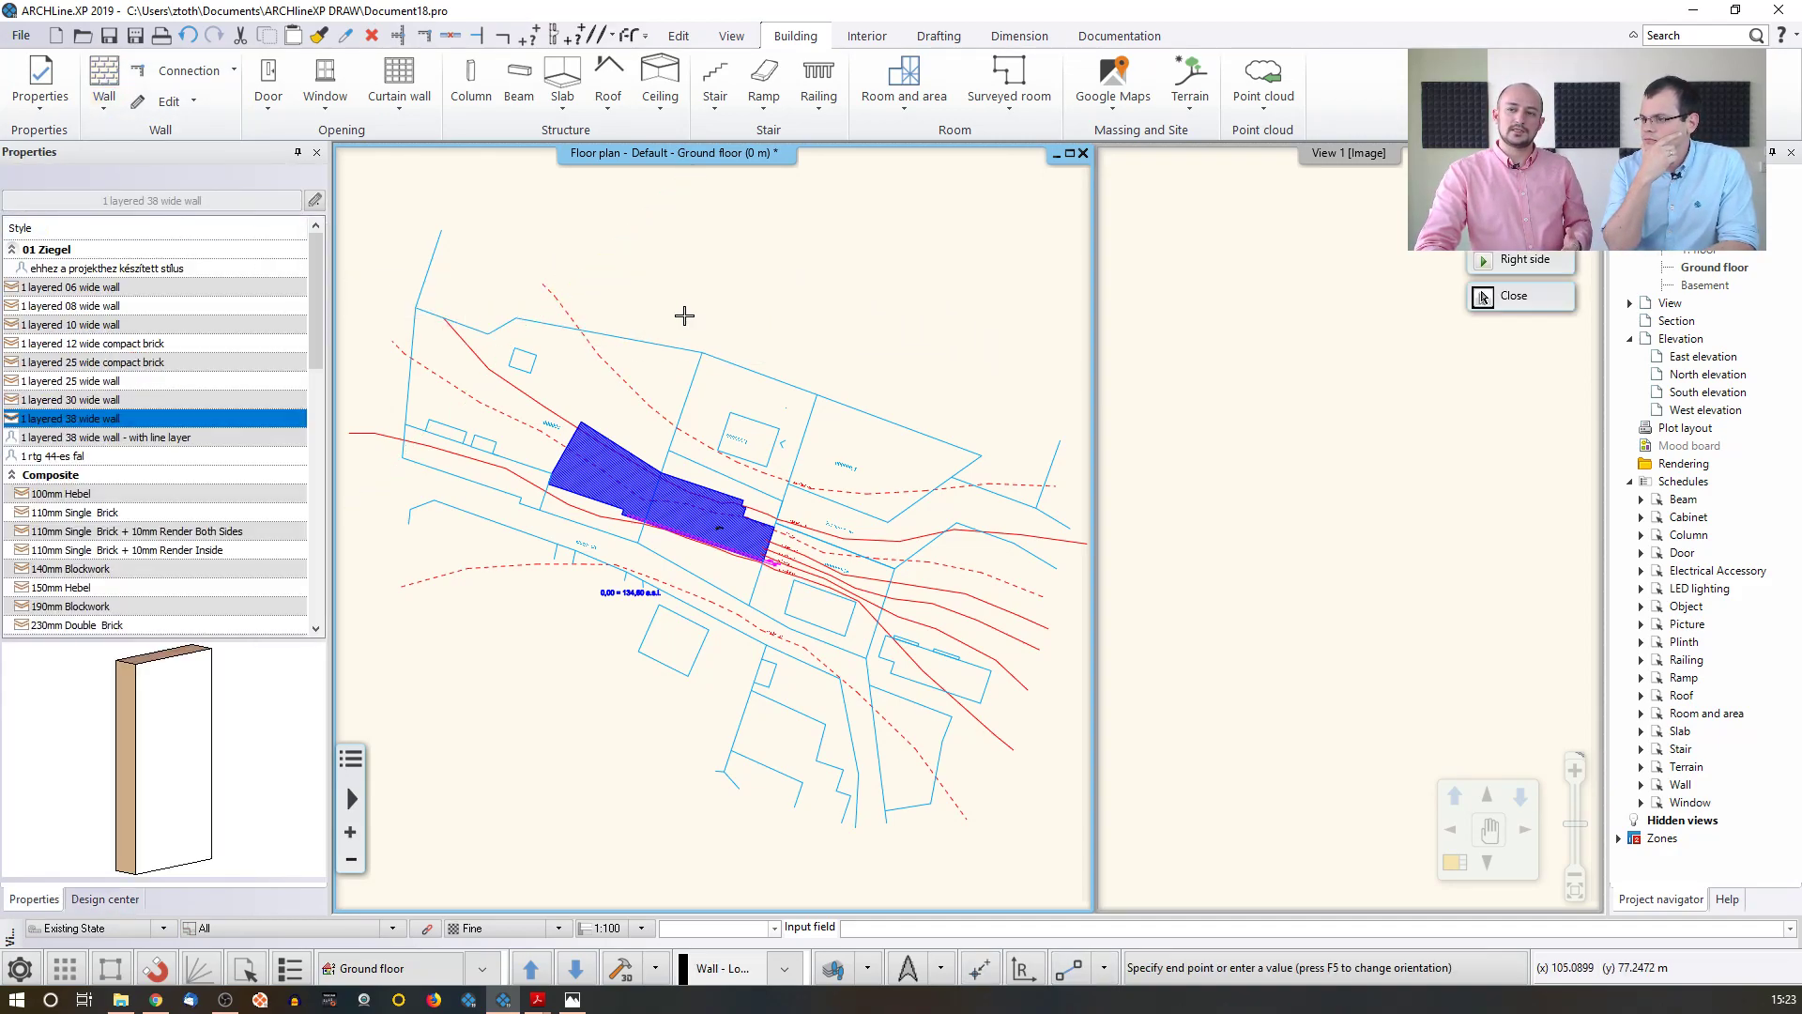
pyautogui.rightClick(675, 308)
pyautogui.press('Escape')
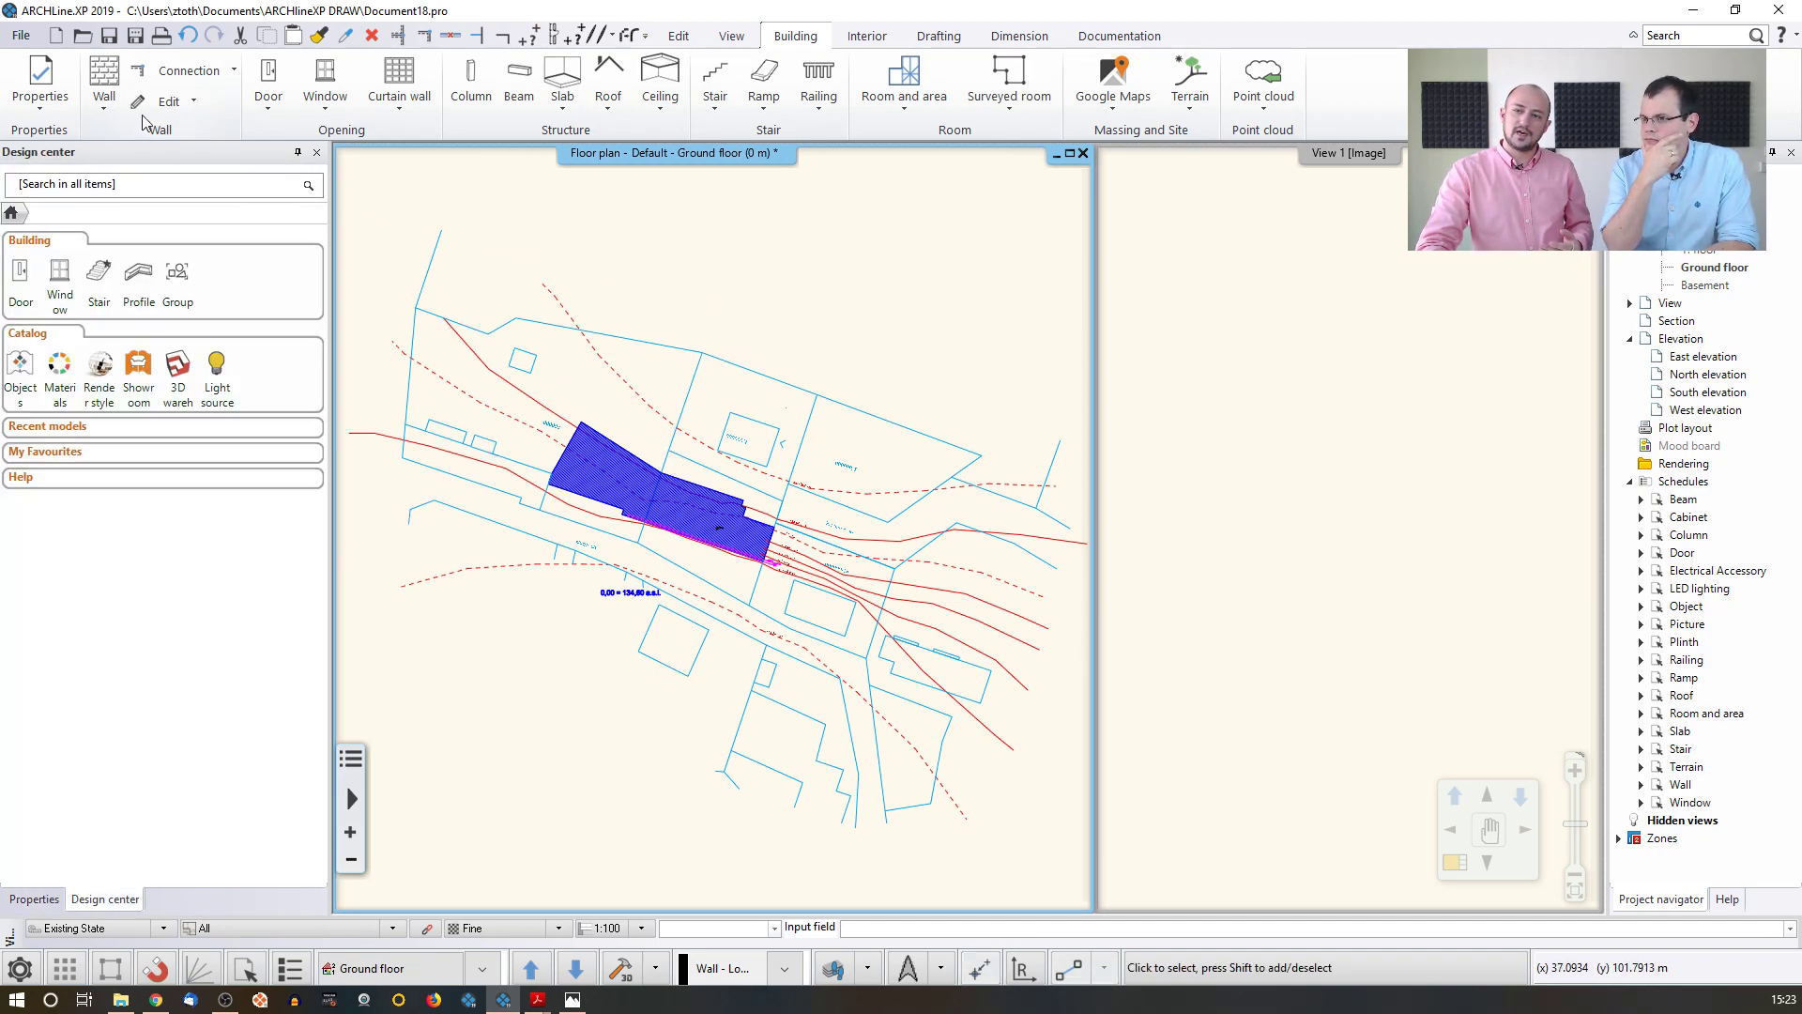
# - Review the layer choices for the wall in its default properties, and close the dialog without changes
pyautogui.rightClick(107, 84)
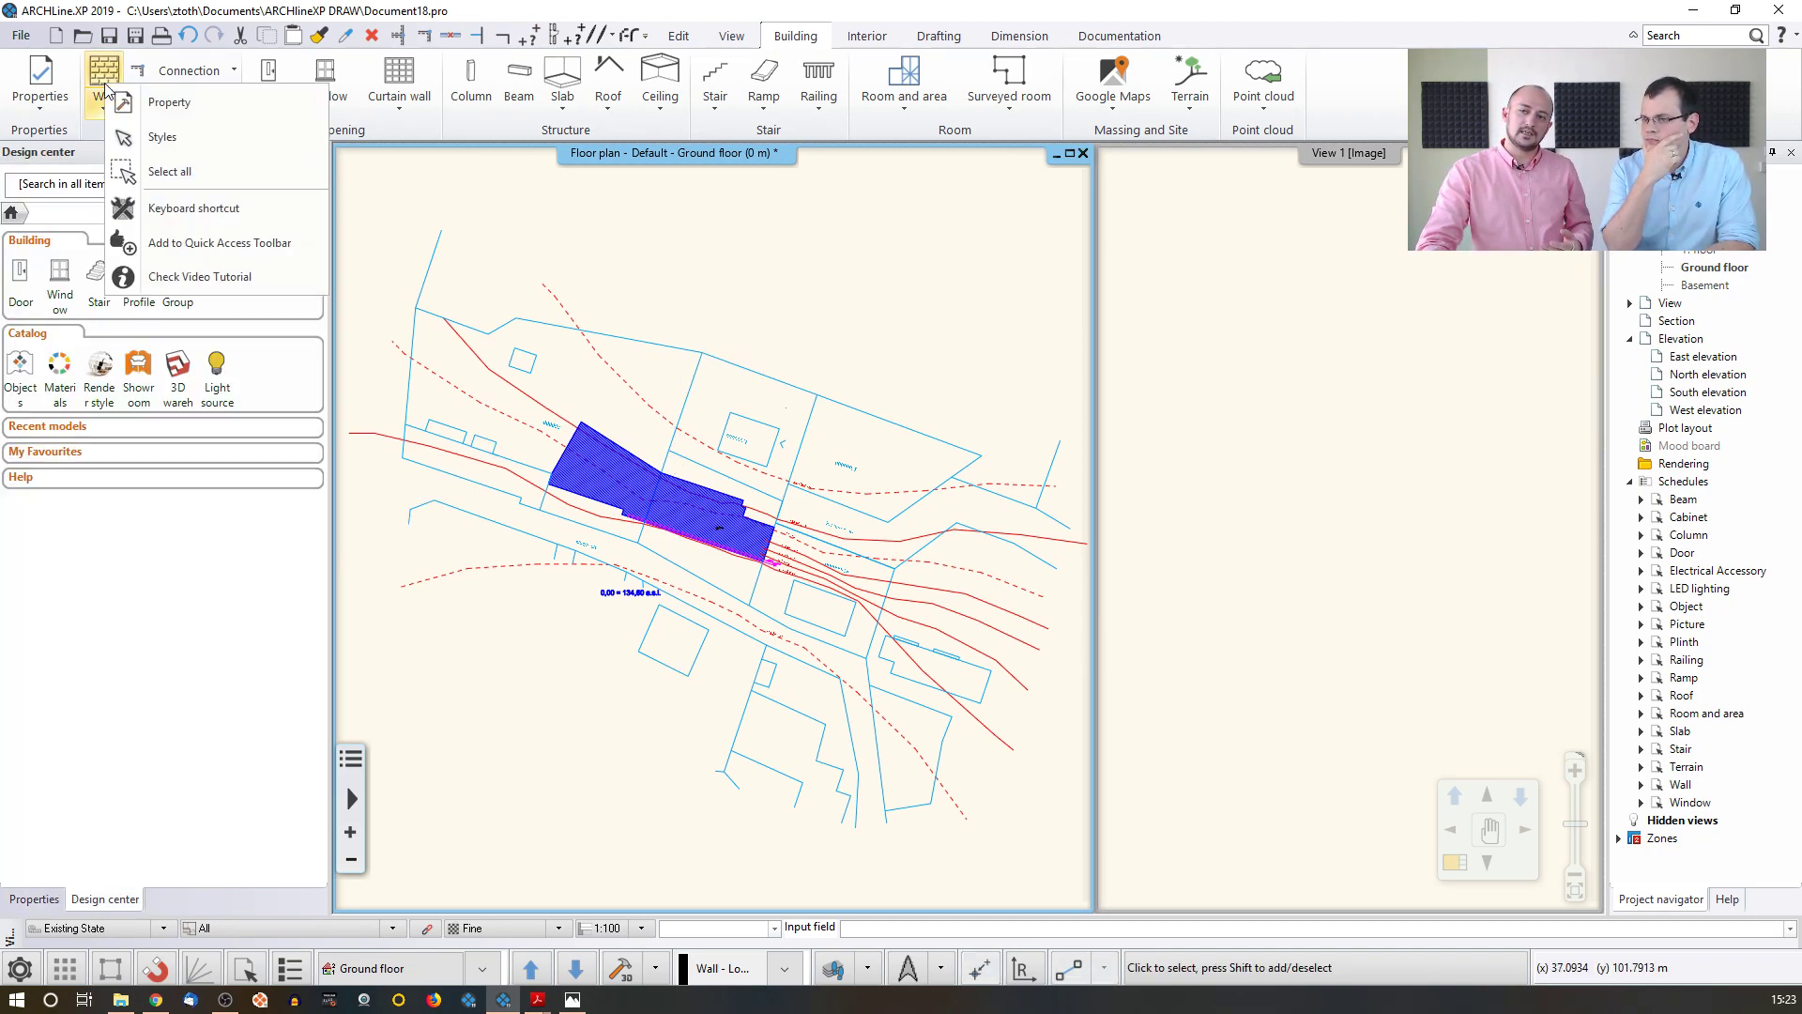
pyautogui.click(170, 103)
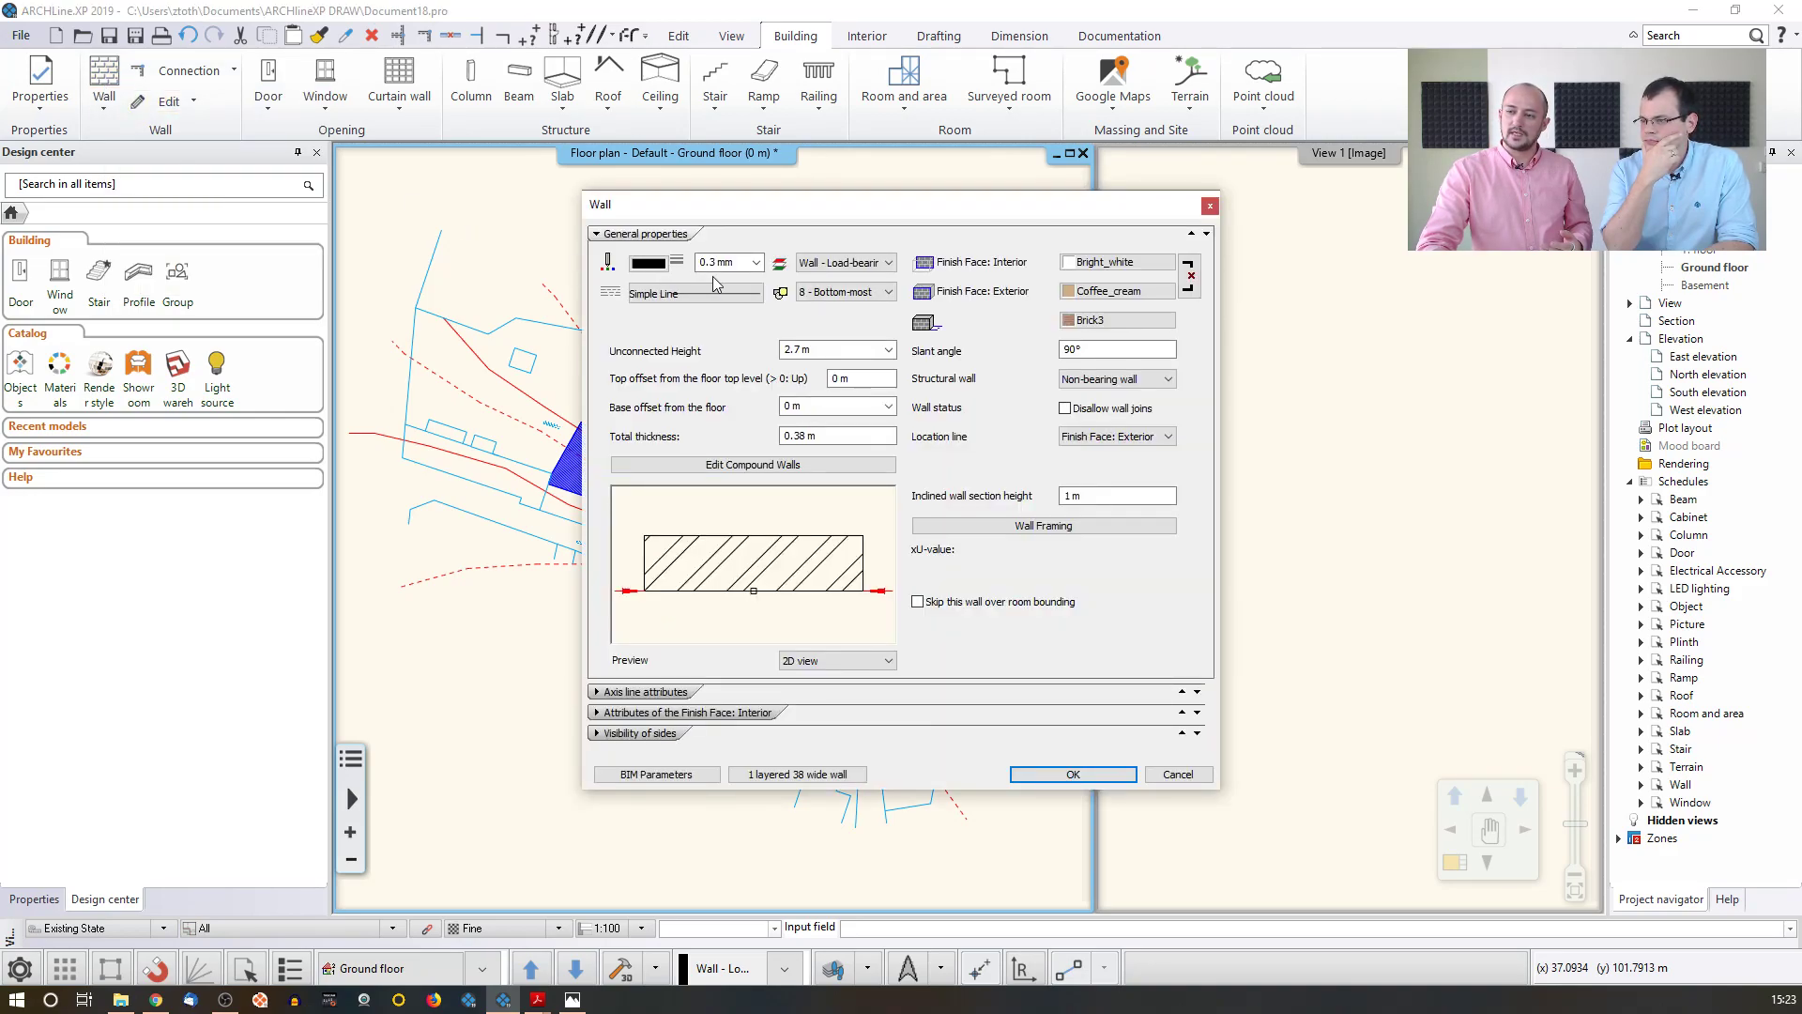
pyautogui.click(889, 263)
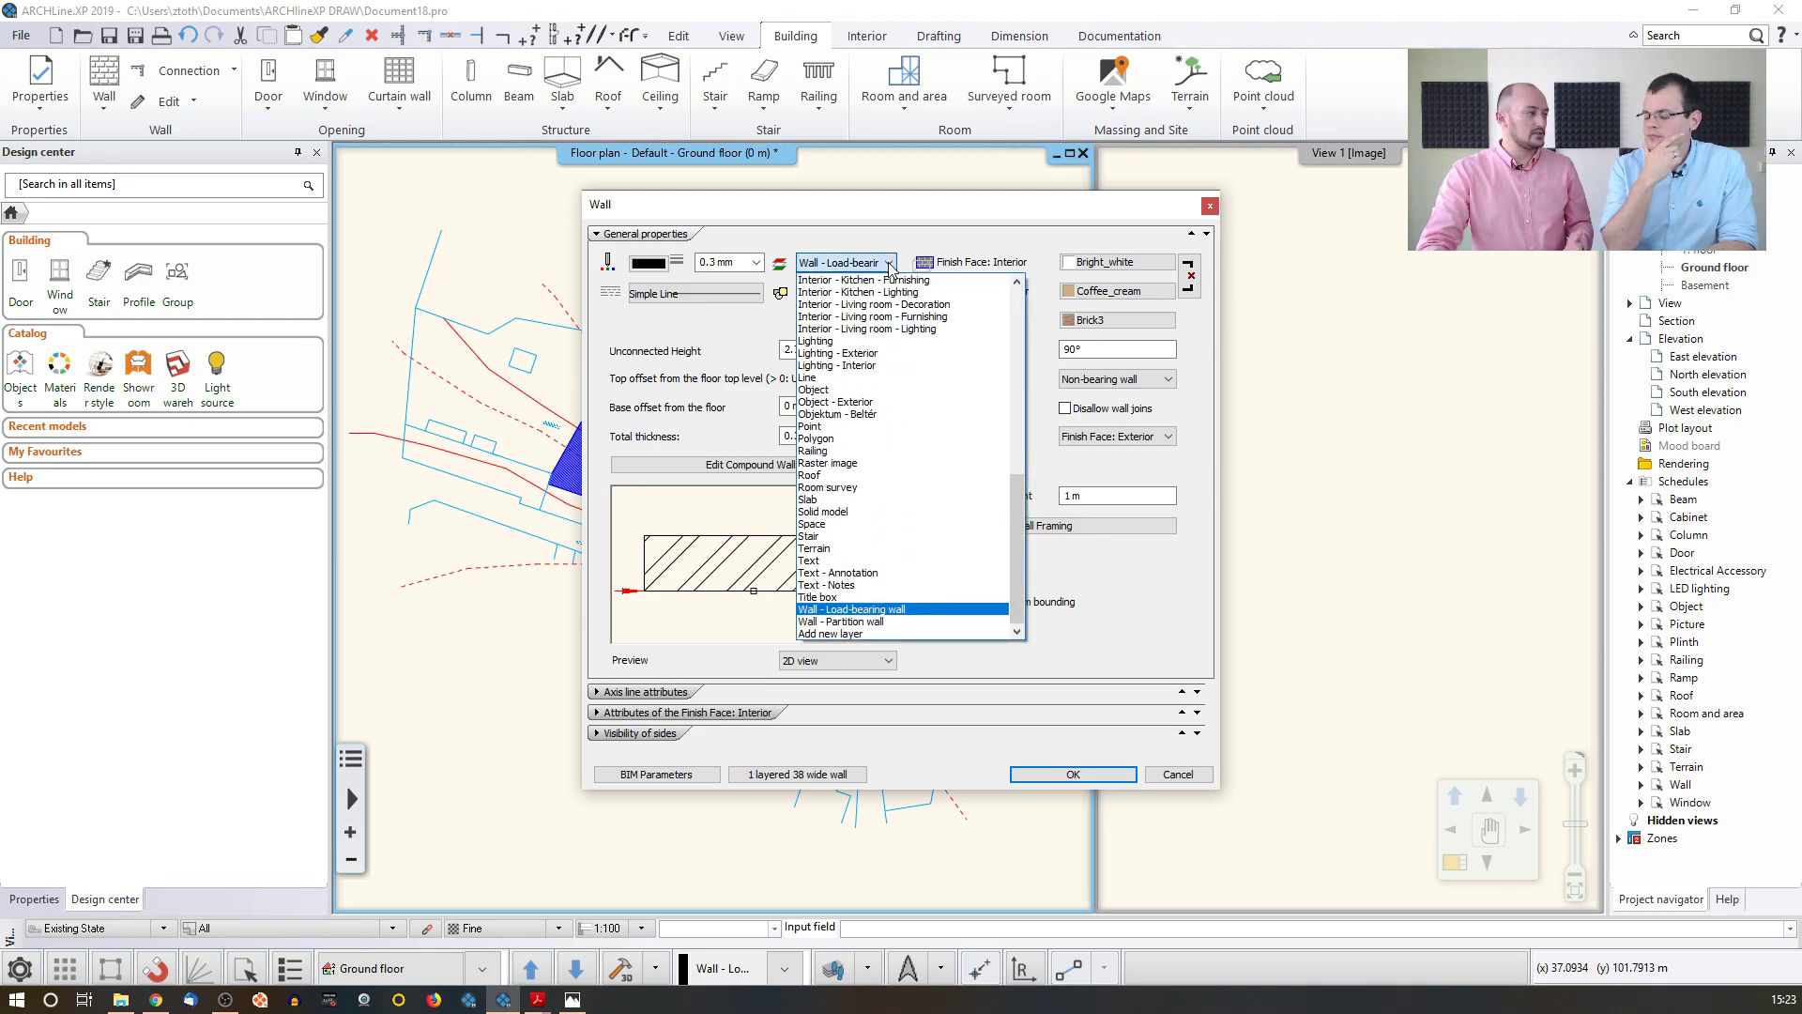
pyautogui.click(1094, 235)
pyautogui.click(1210, 205)
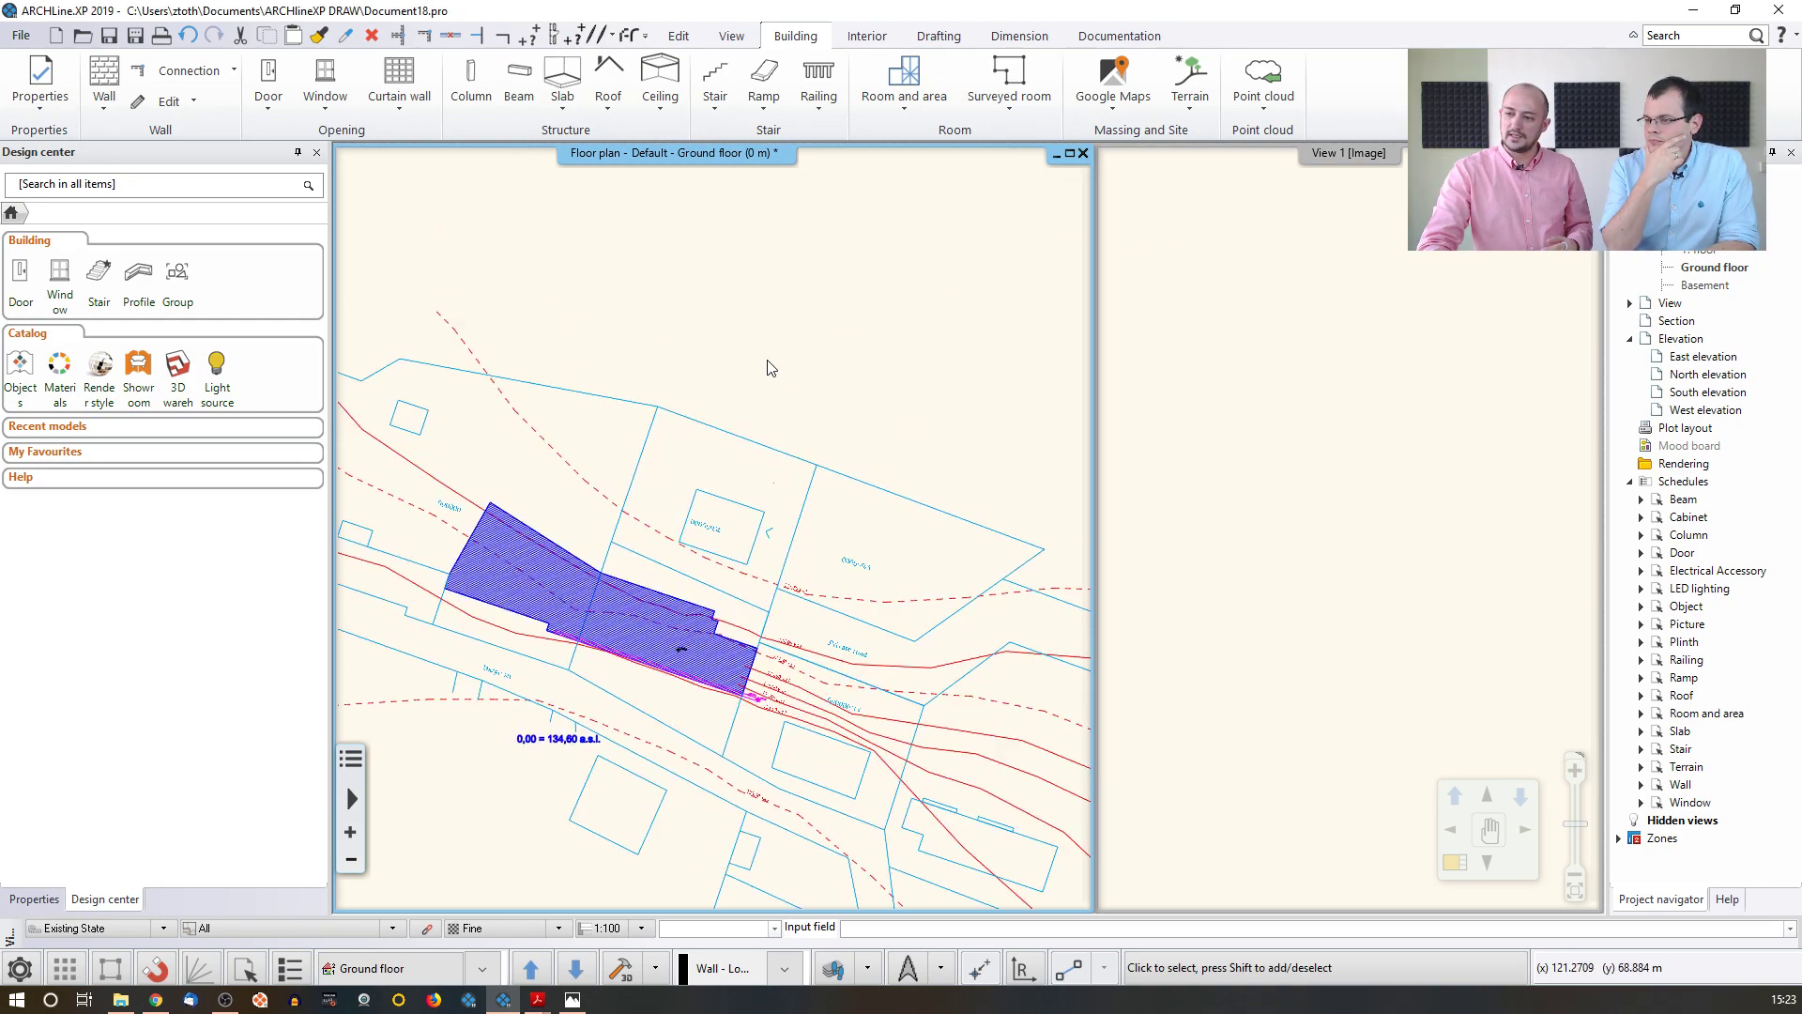
# - Inspect the layer assignment and available layers of the boundary line above the 000000/4 plot, and deselect the line
pyautogui.scroll(1, 768, 367)
pyautogui.click(723, 430)
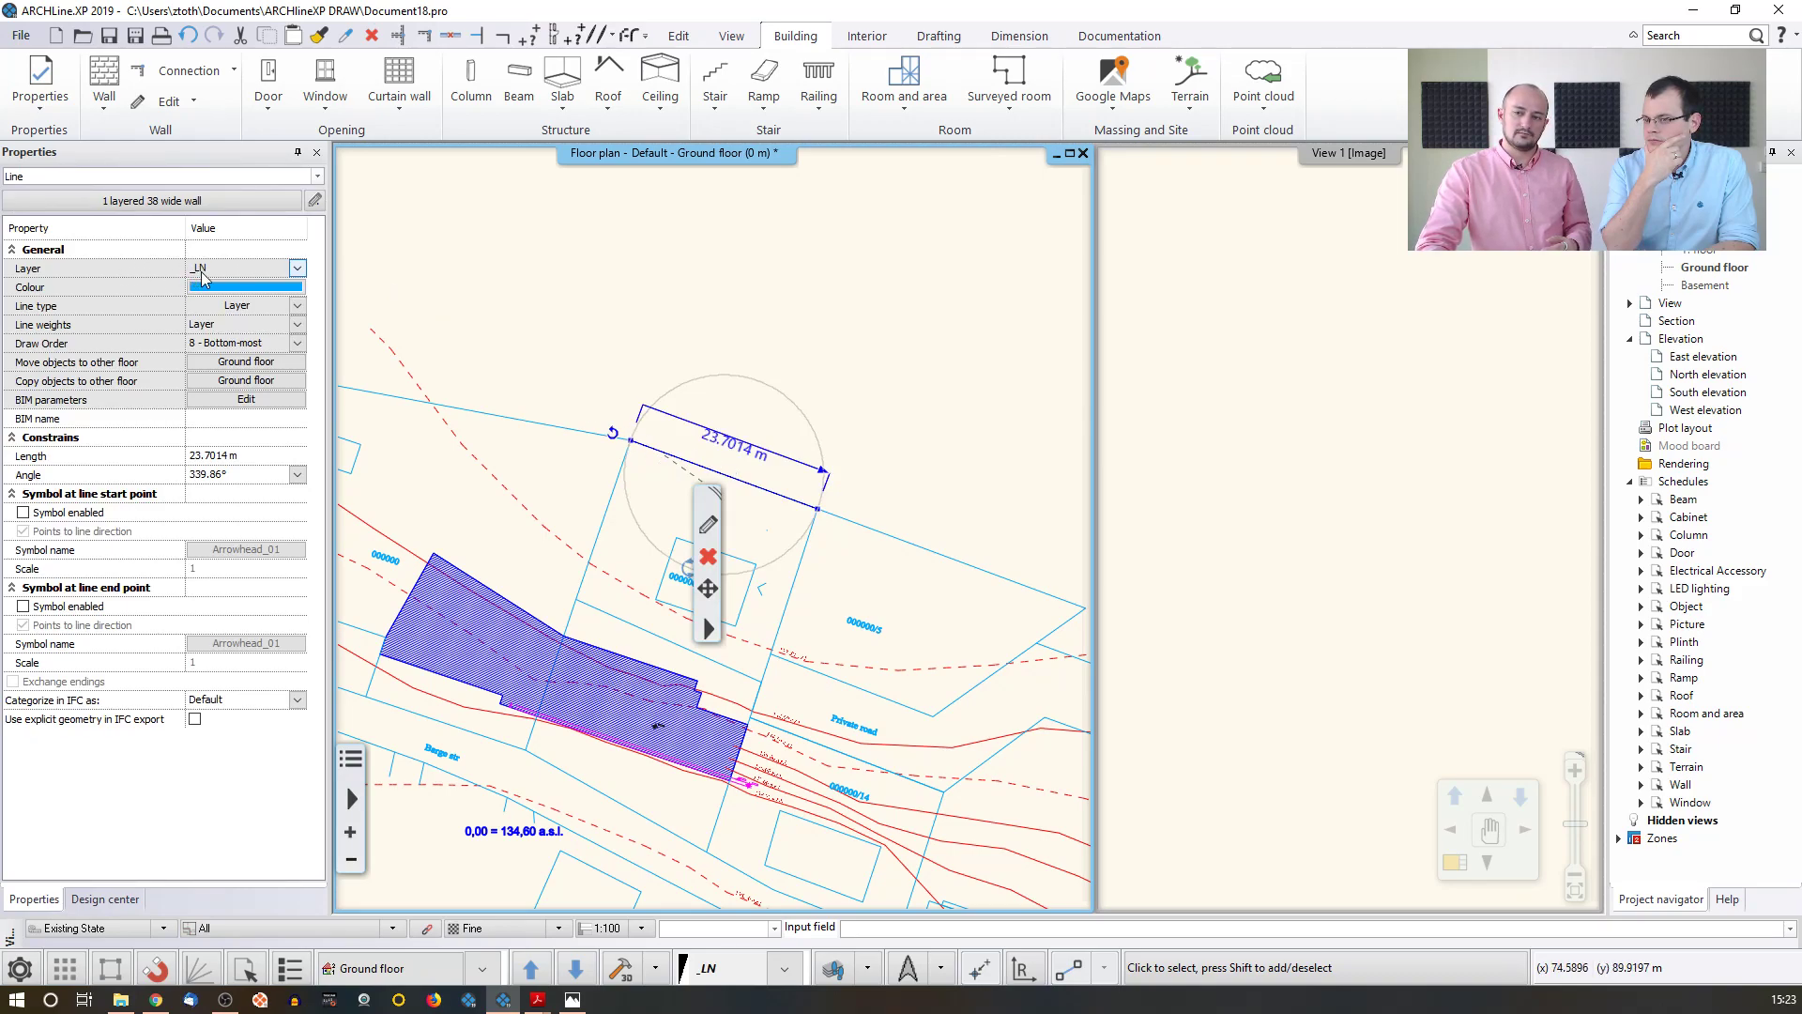
pyautogui.click(298, 271)
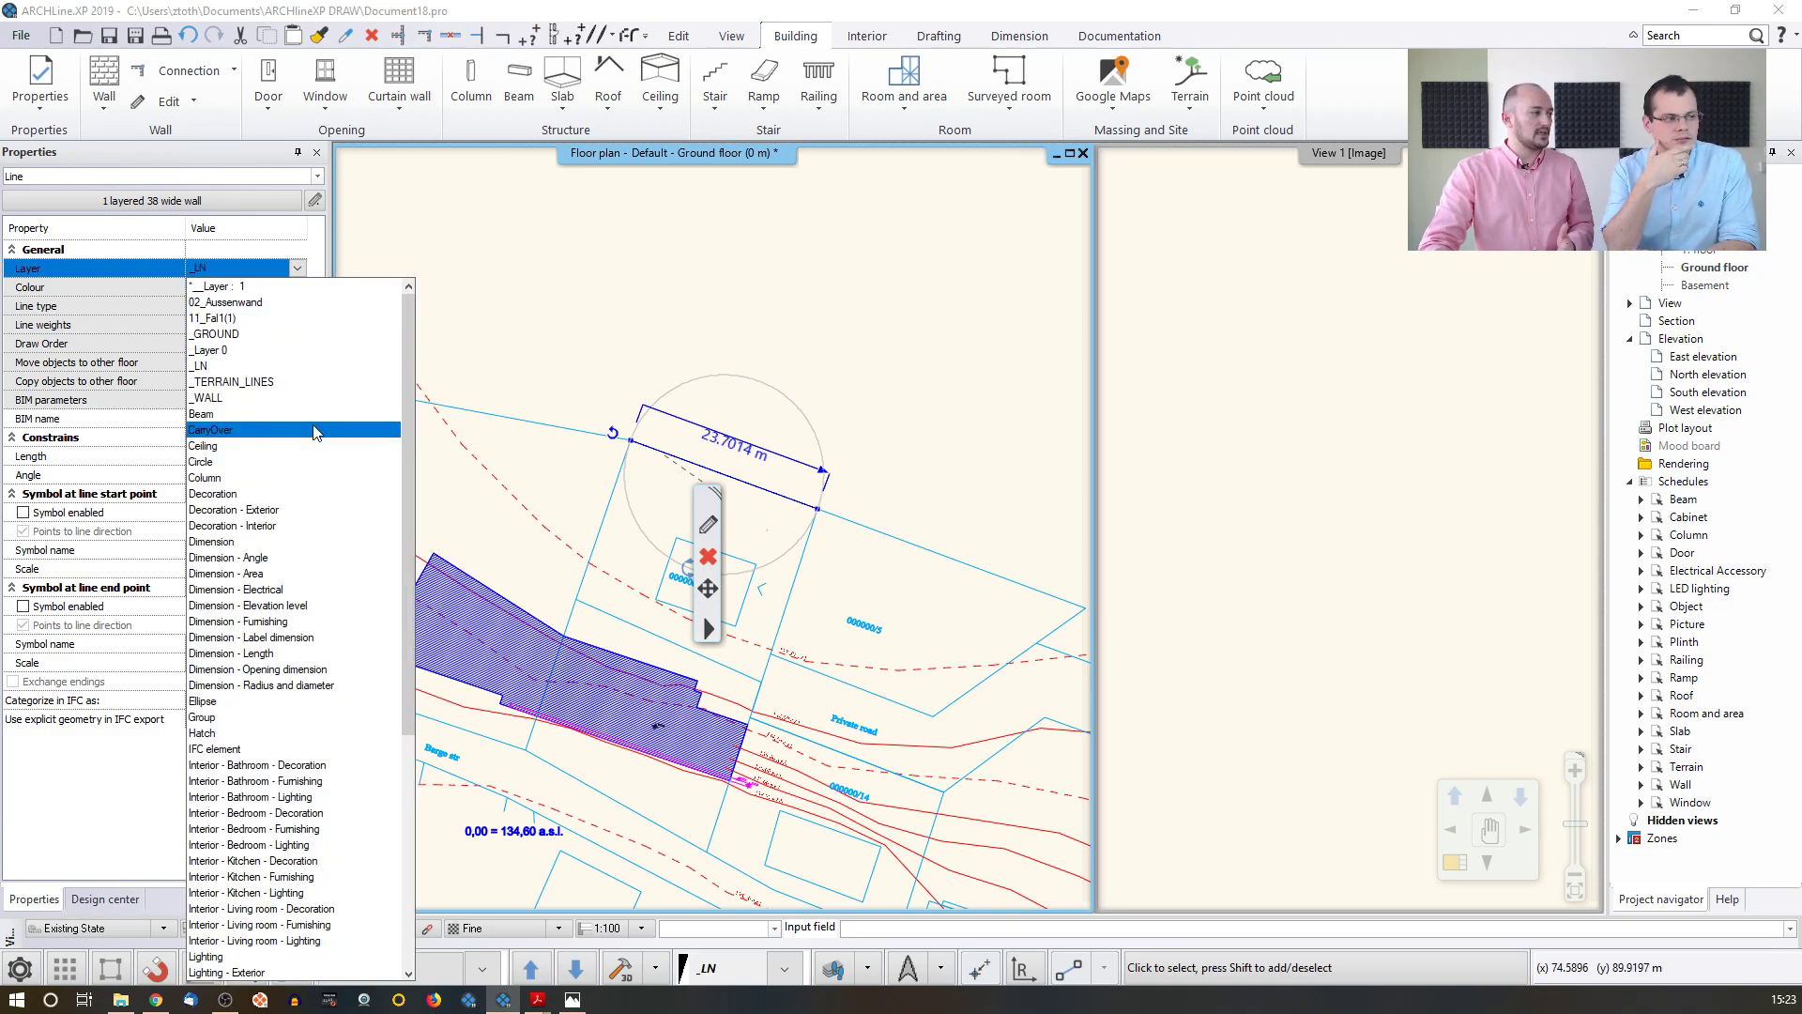
pyautogui.click(549, 314)
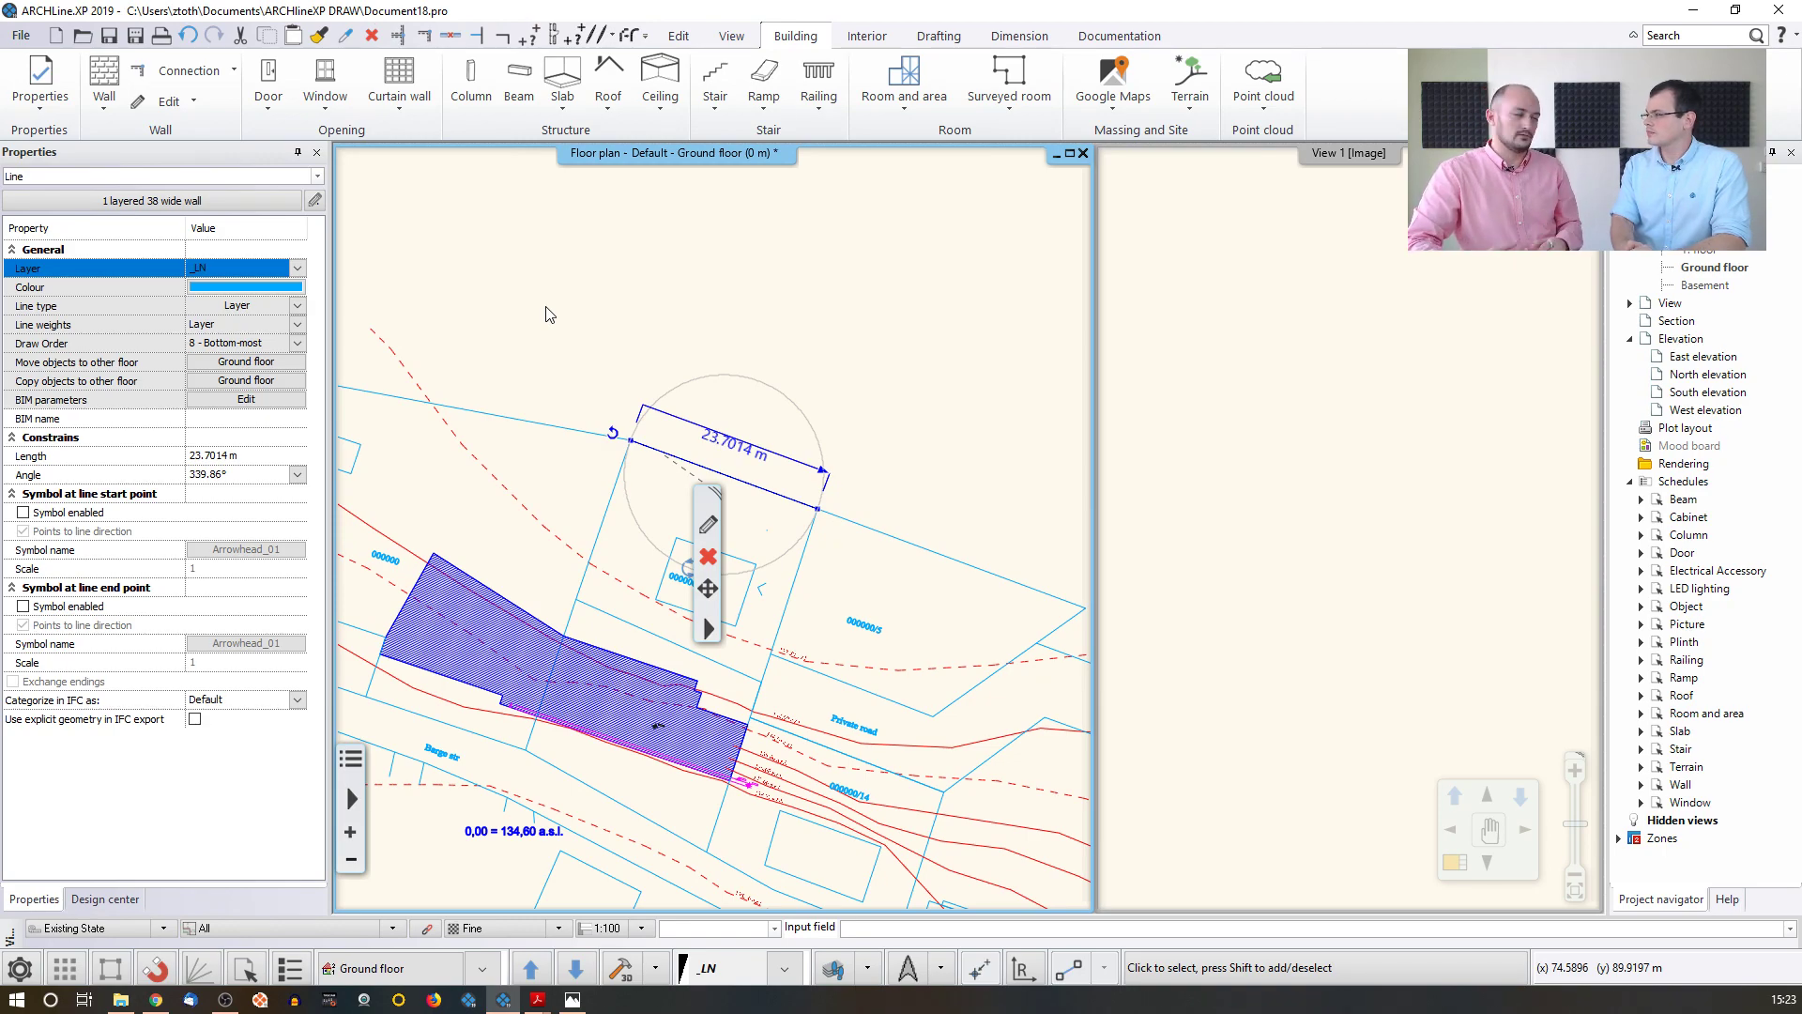
pyautogui.click(614, 314)
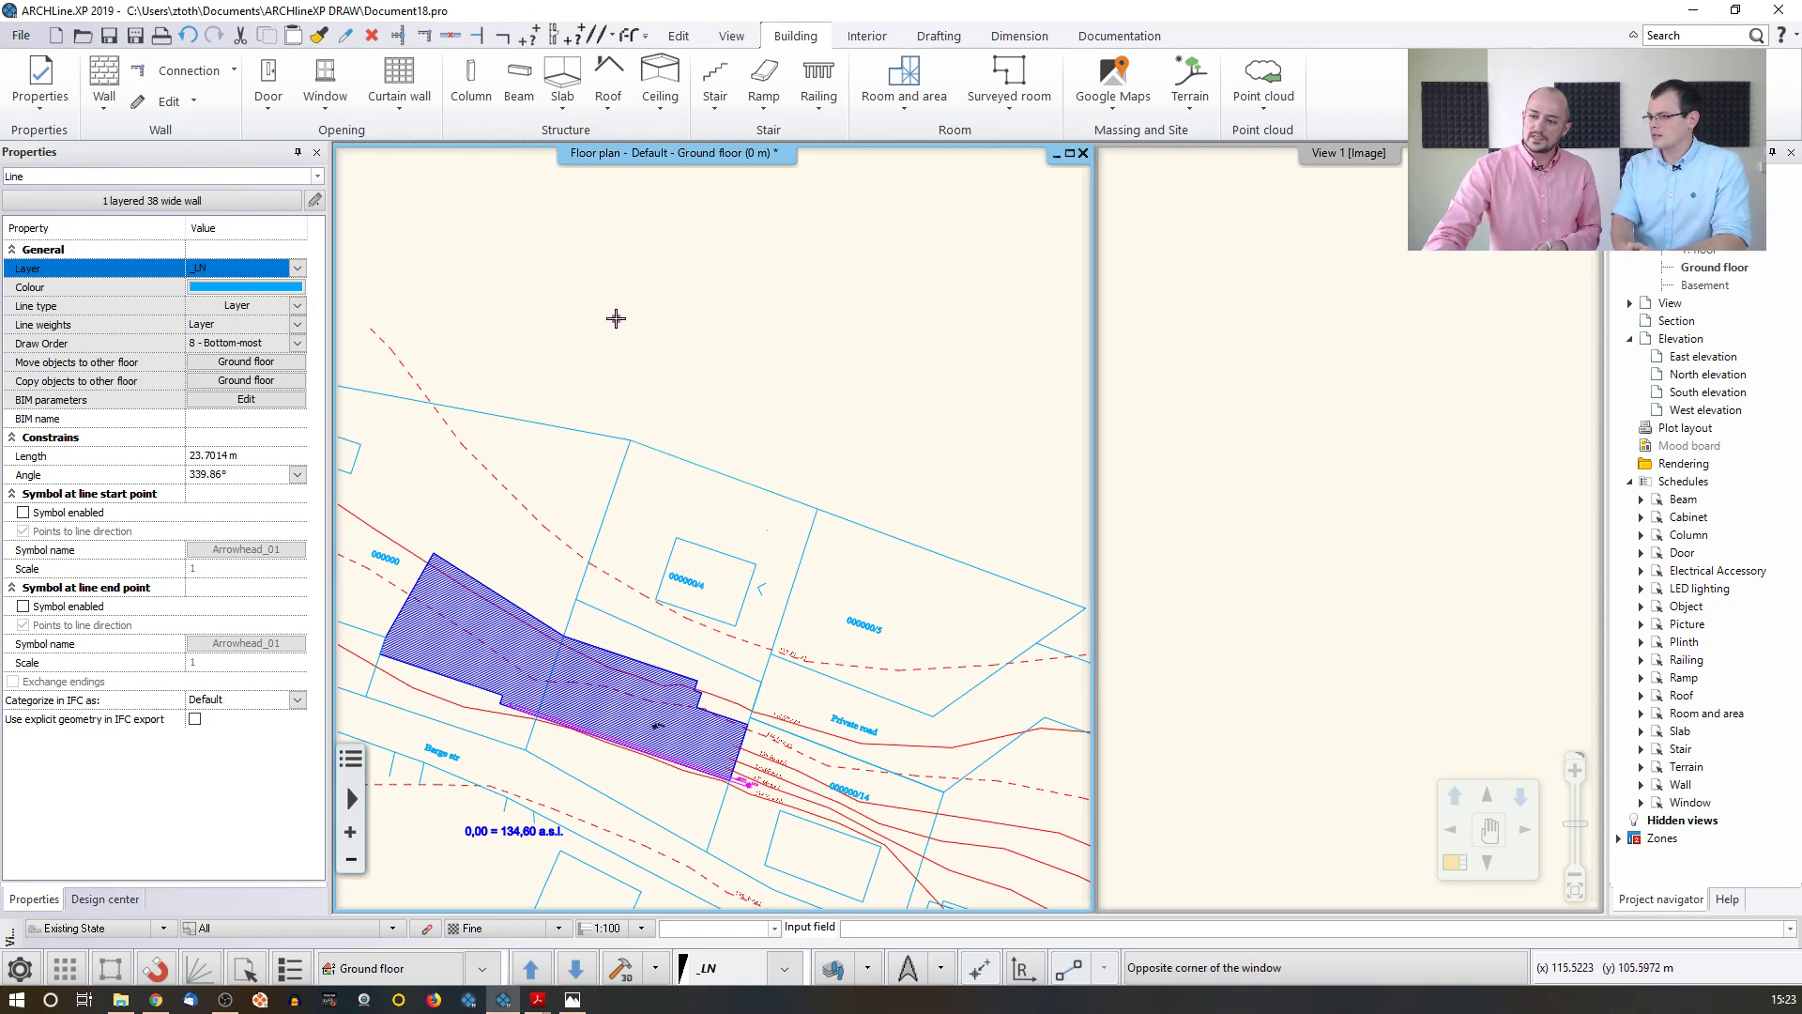
pyautogui.scroll(-6, 590, 431)
pyautogui.scroll(3, 645, 497)
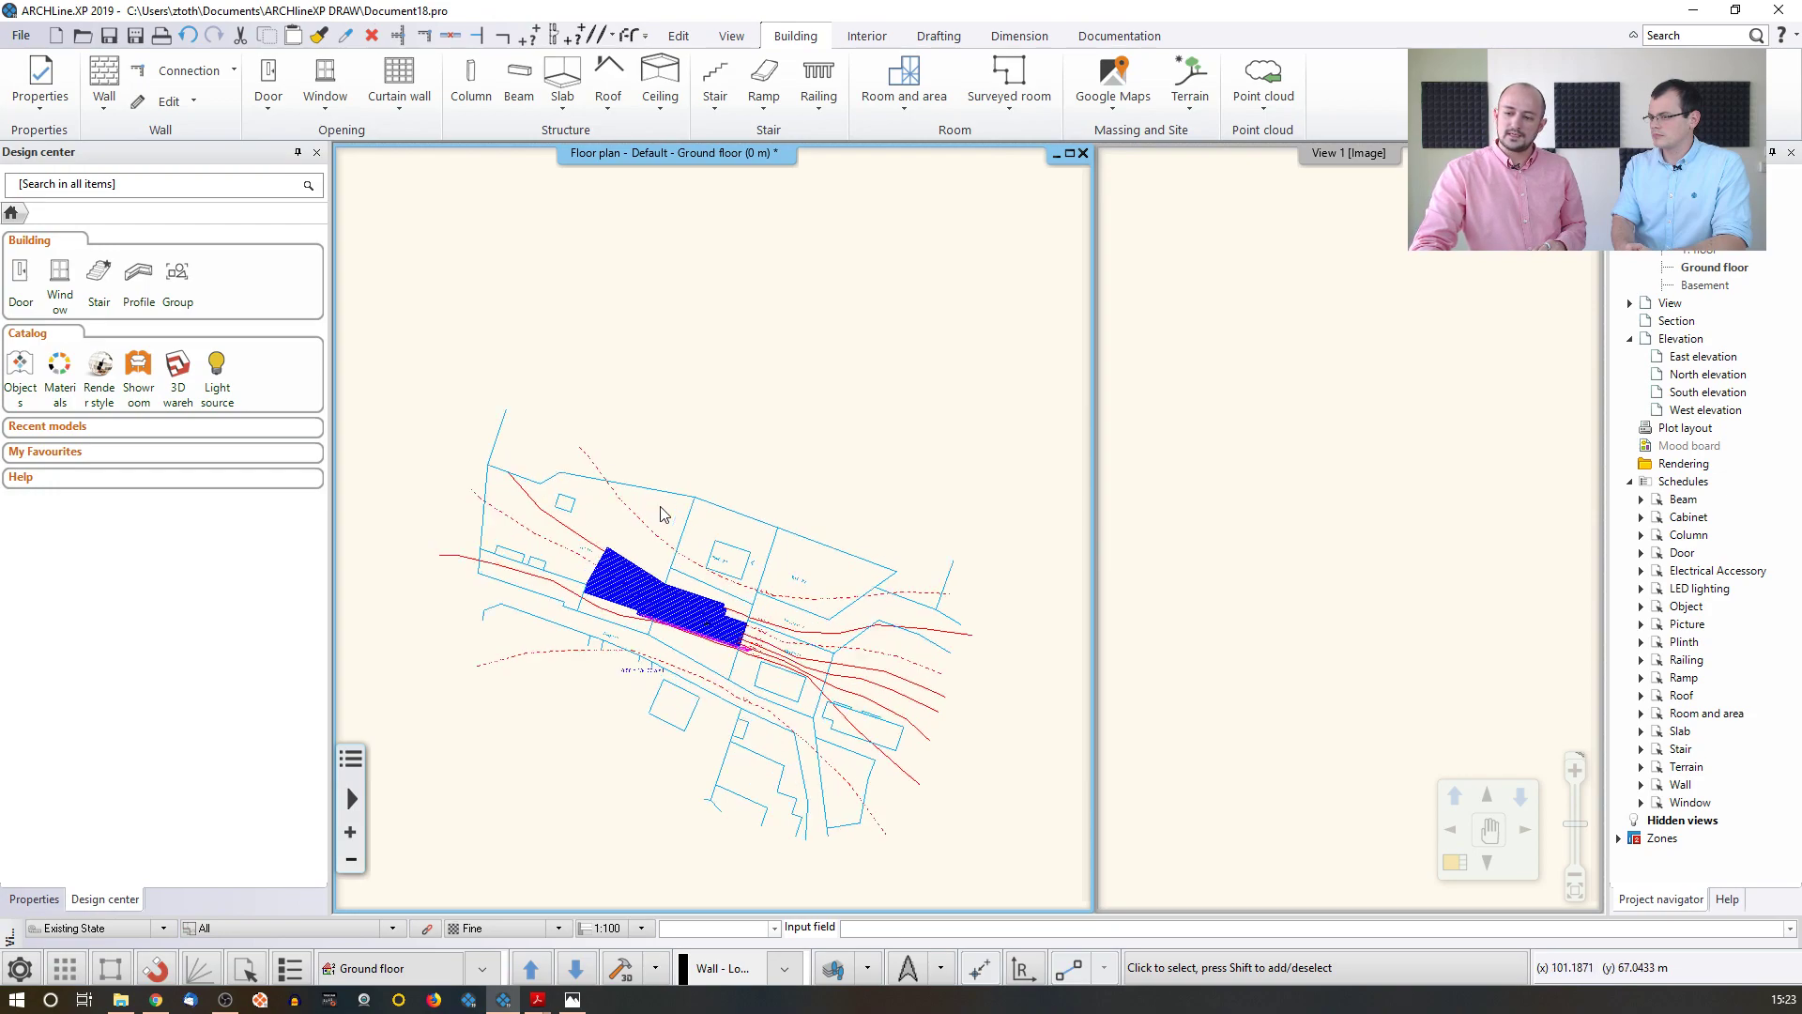
pyautogui.scroll(2, 699, 421)
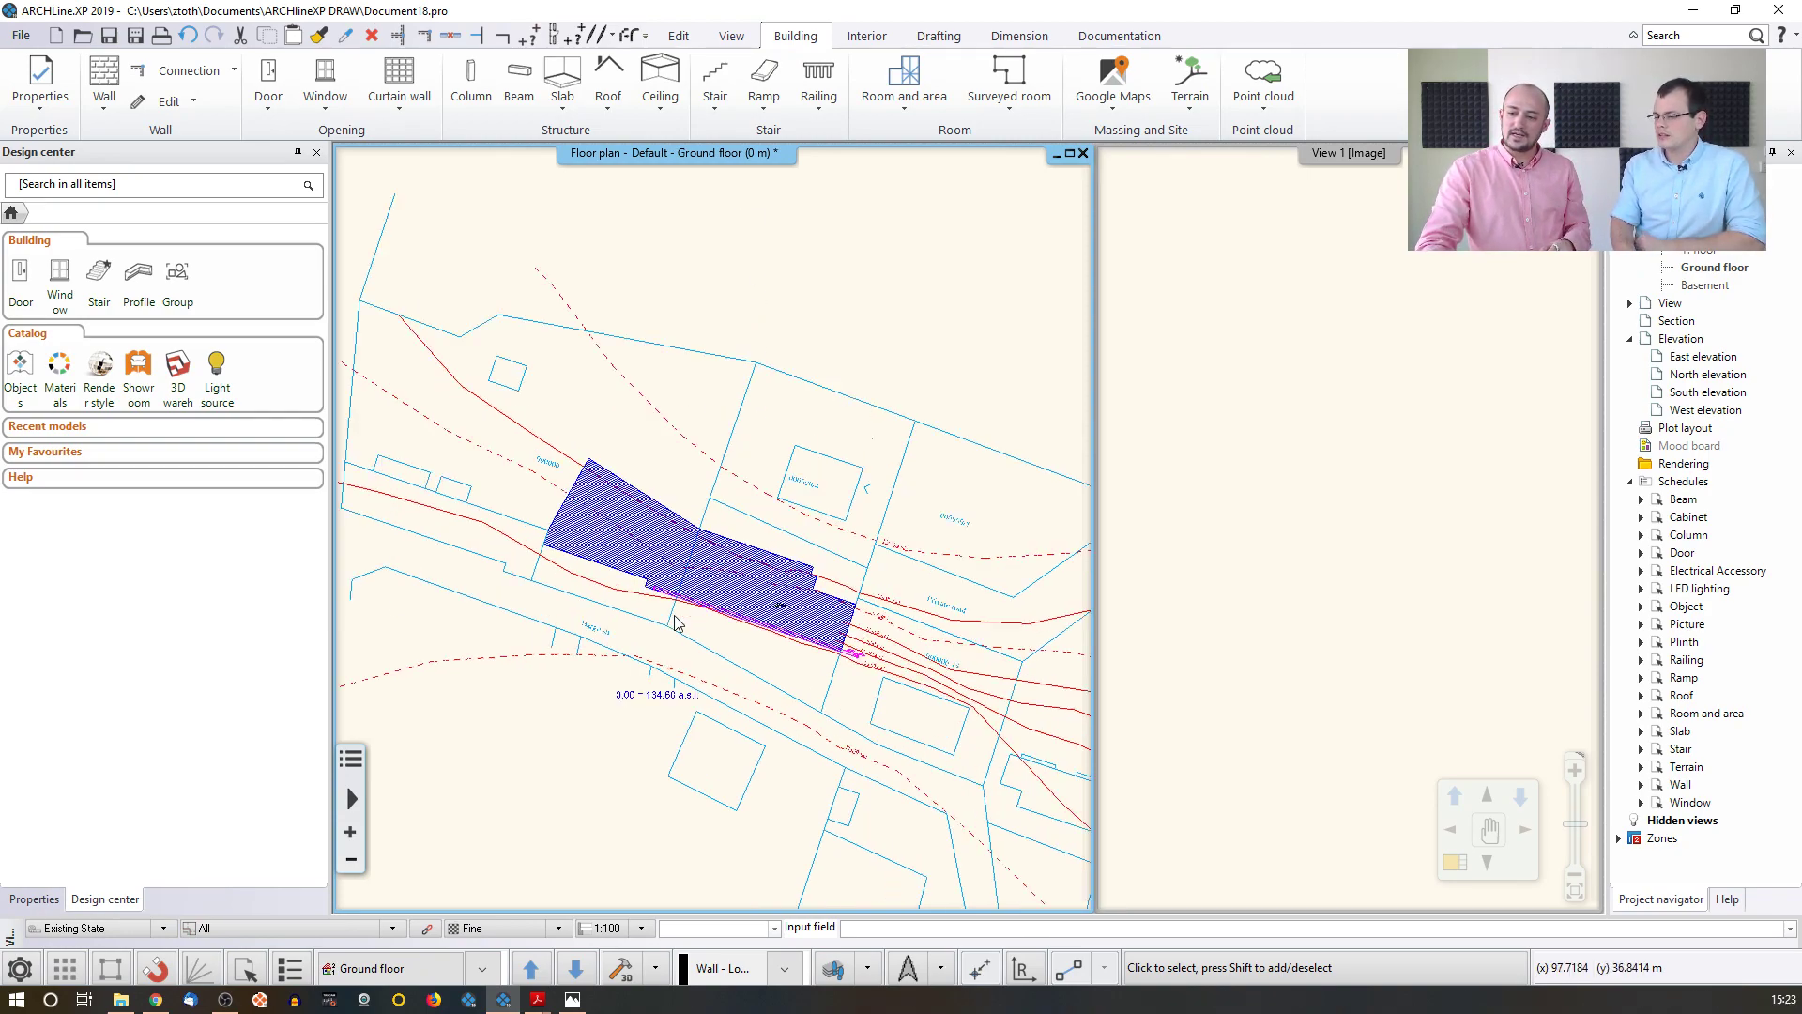
pyautogui.scroll(3, 681, 619)
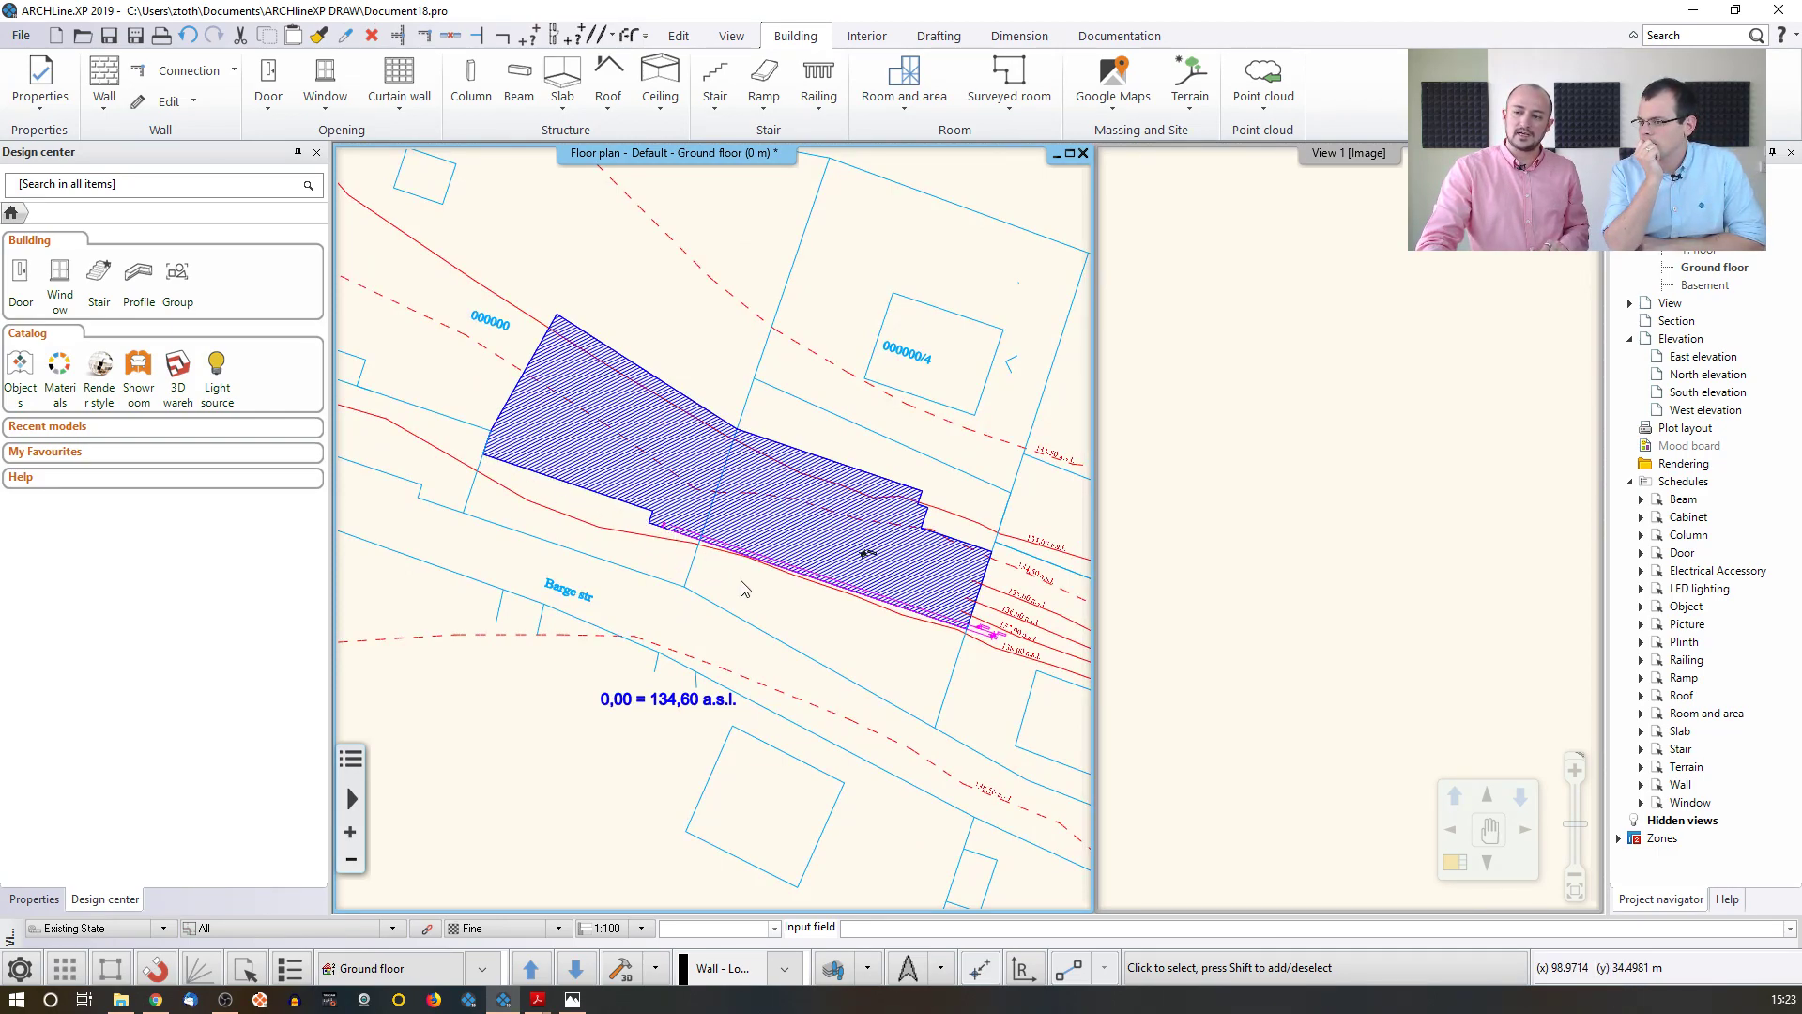
pyautogui.scroll(-5, 838, 564)
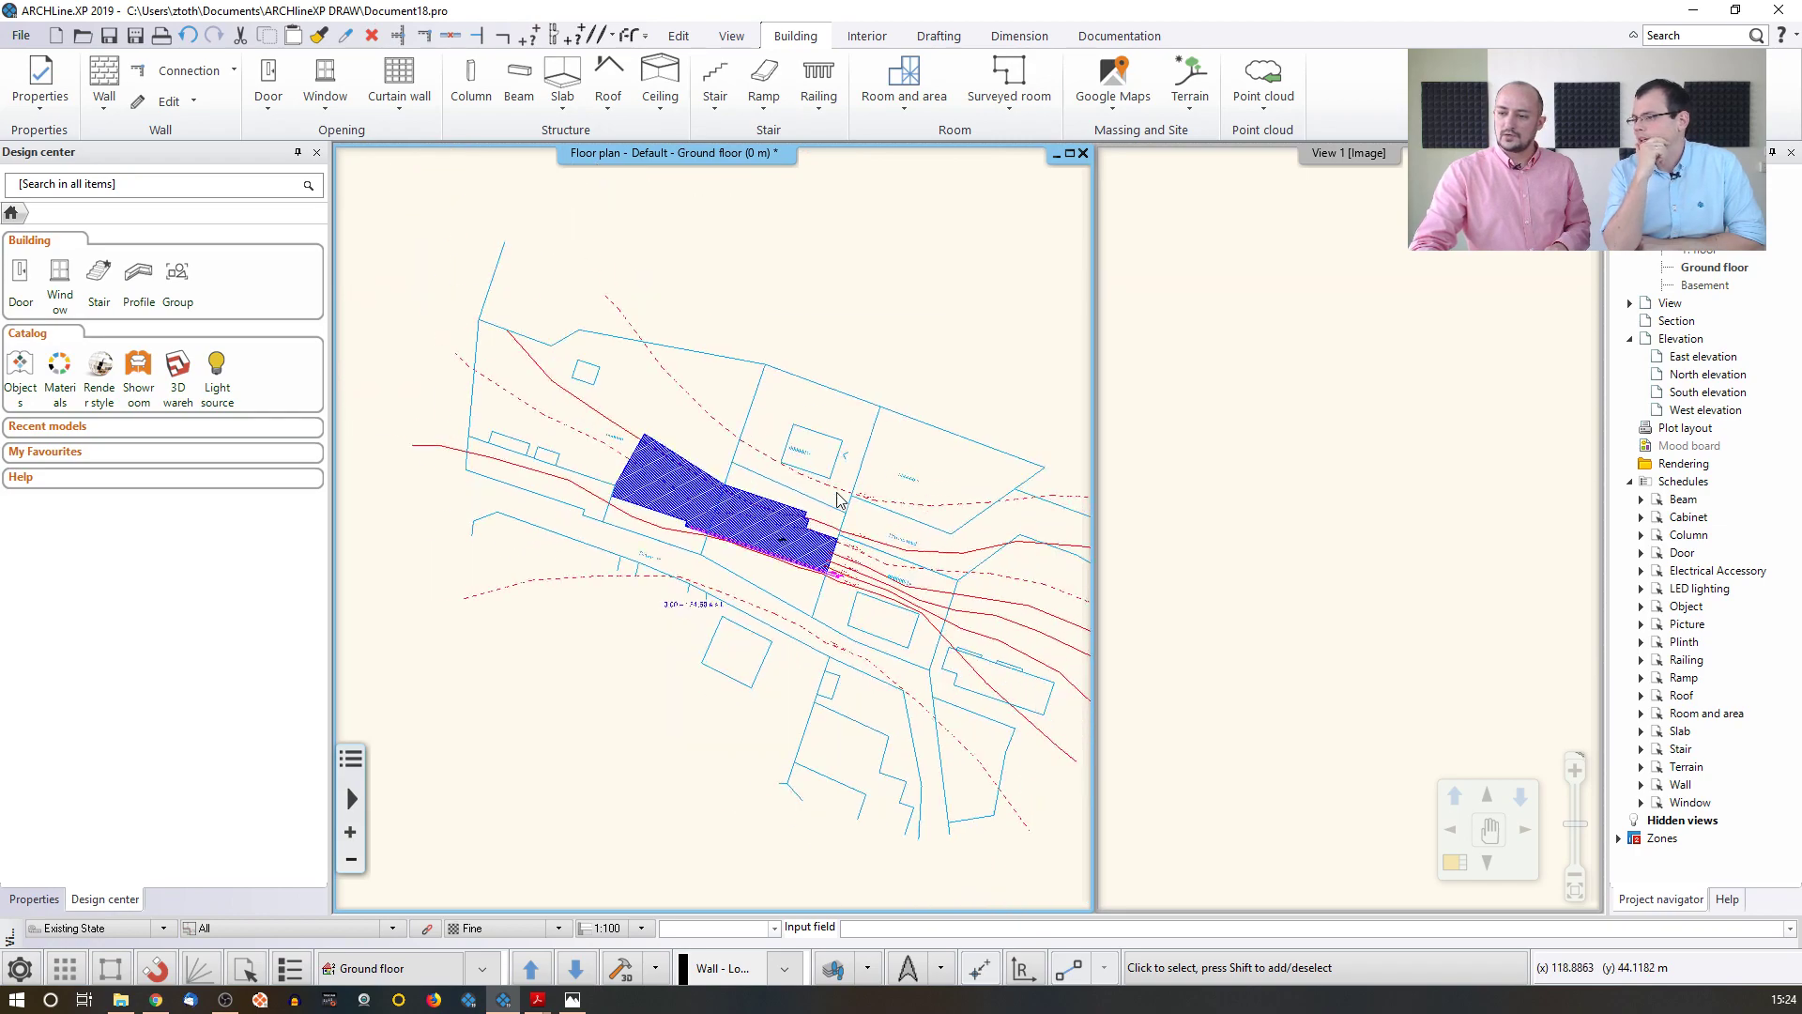
# - Select the entire imported situation plan, try rotating it about its centre, and clear the selection
pyautogui.click(471, 311)
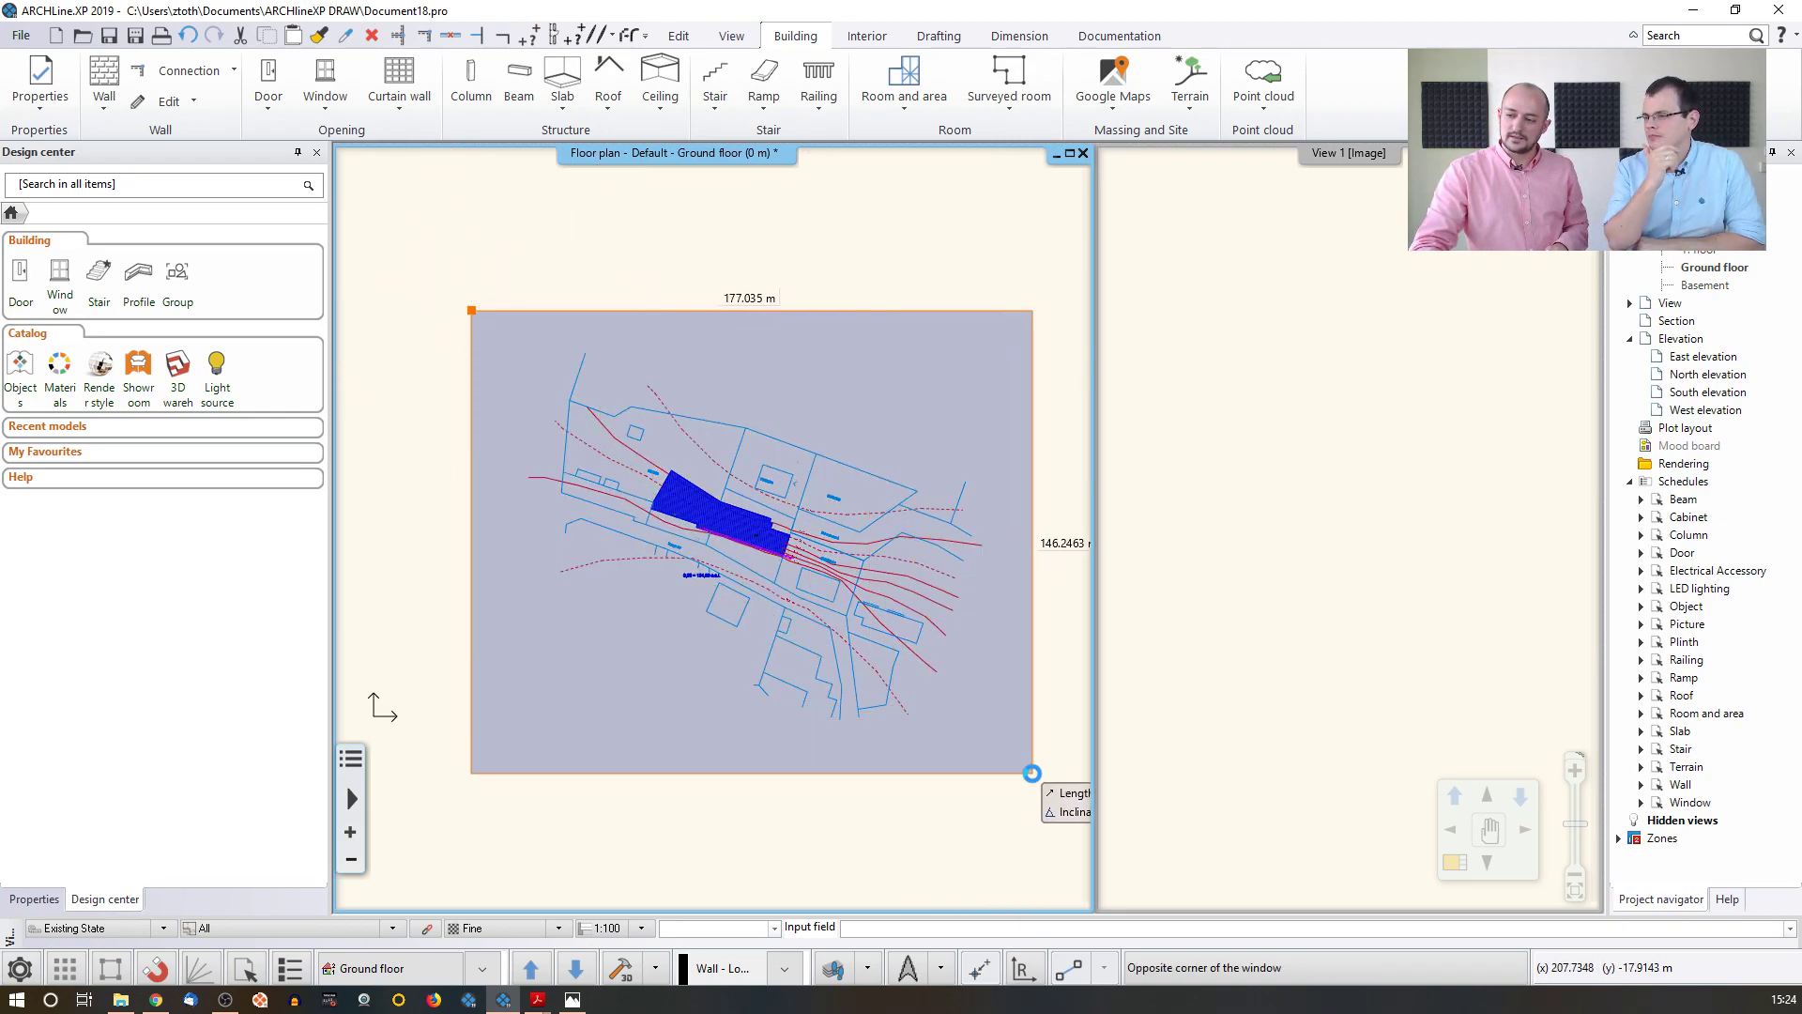
pyautogui.click(1037, 772)
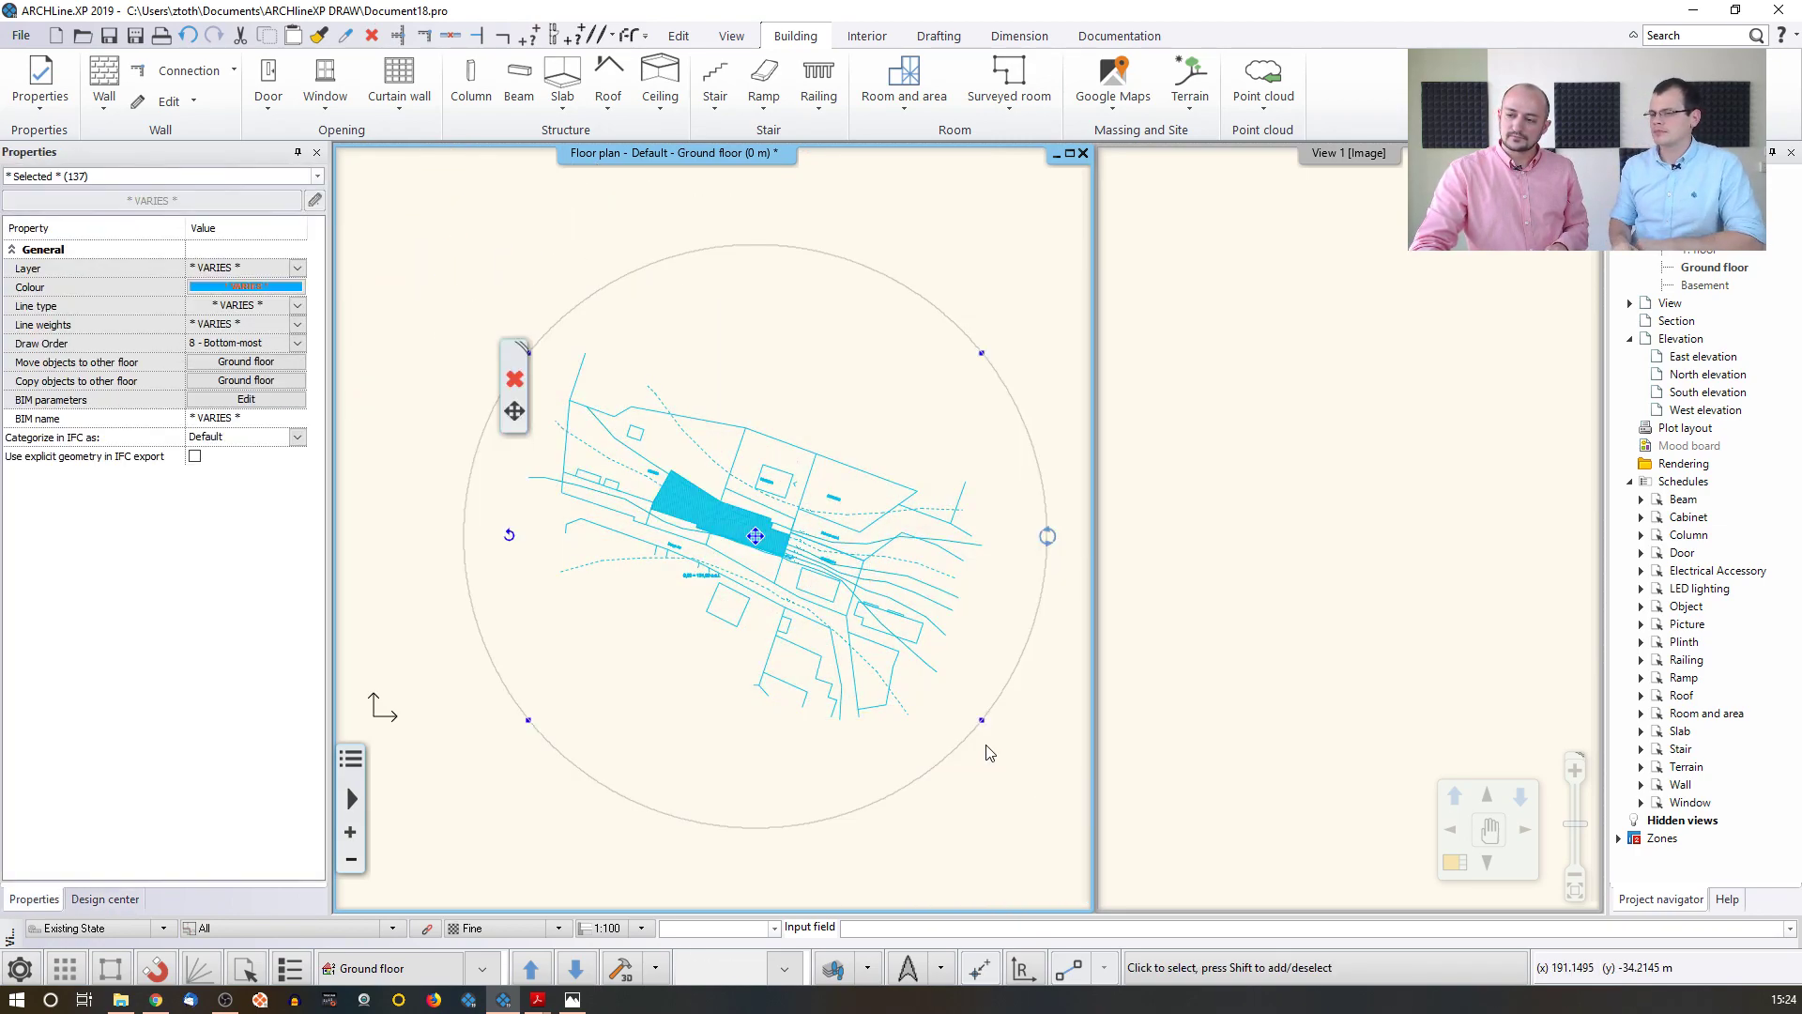
pyautogui.click(1048, 536)
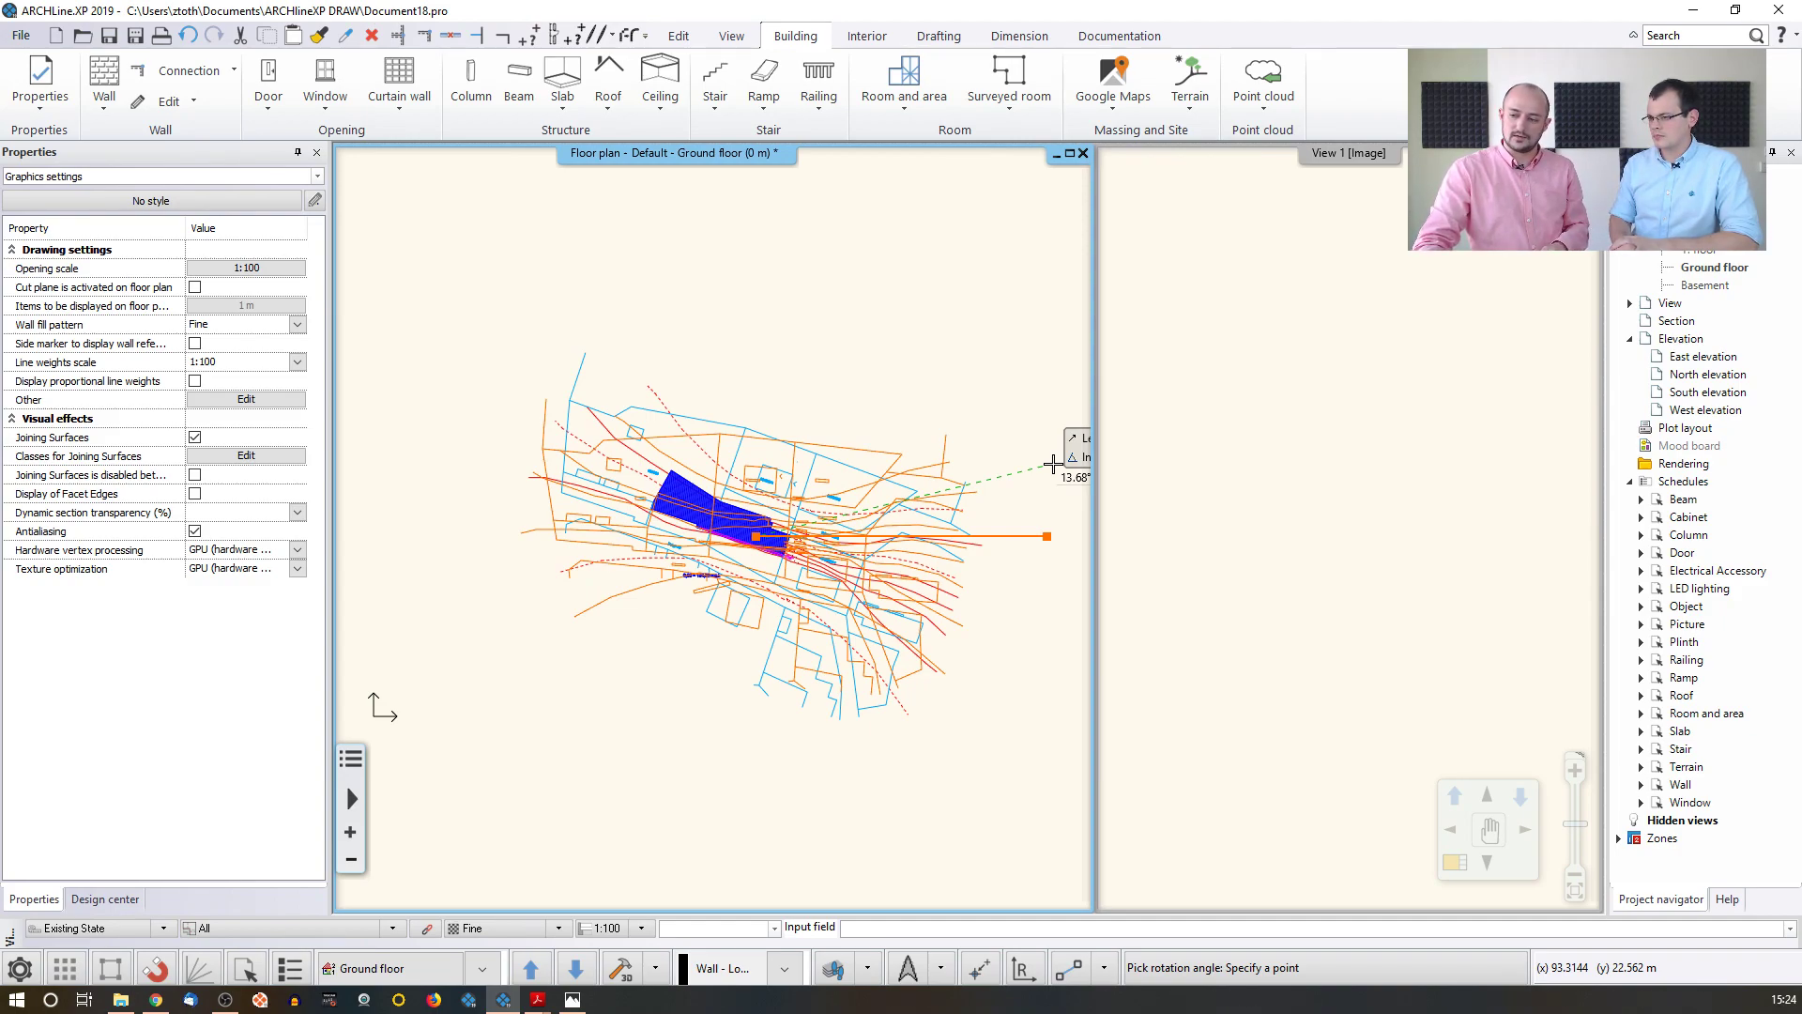
pyautogui.click(1049, 539)
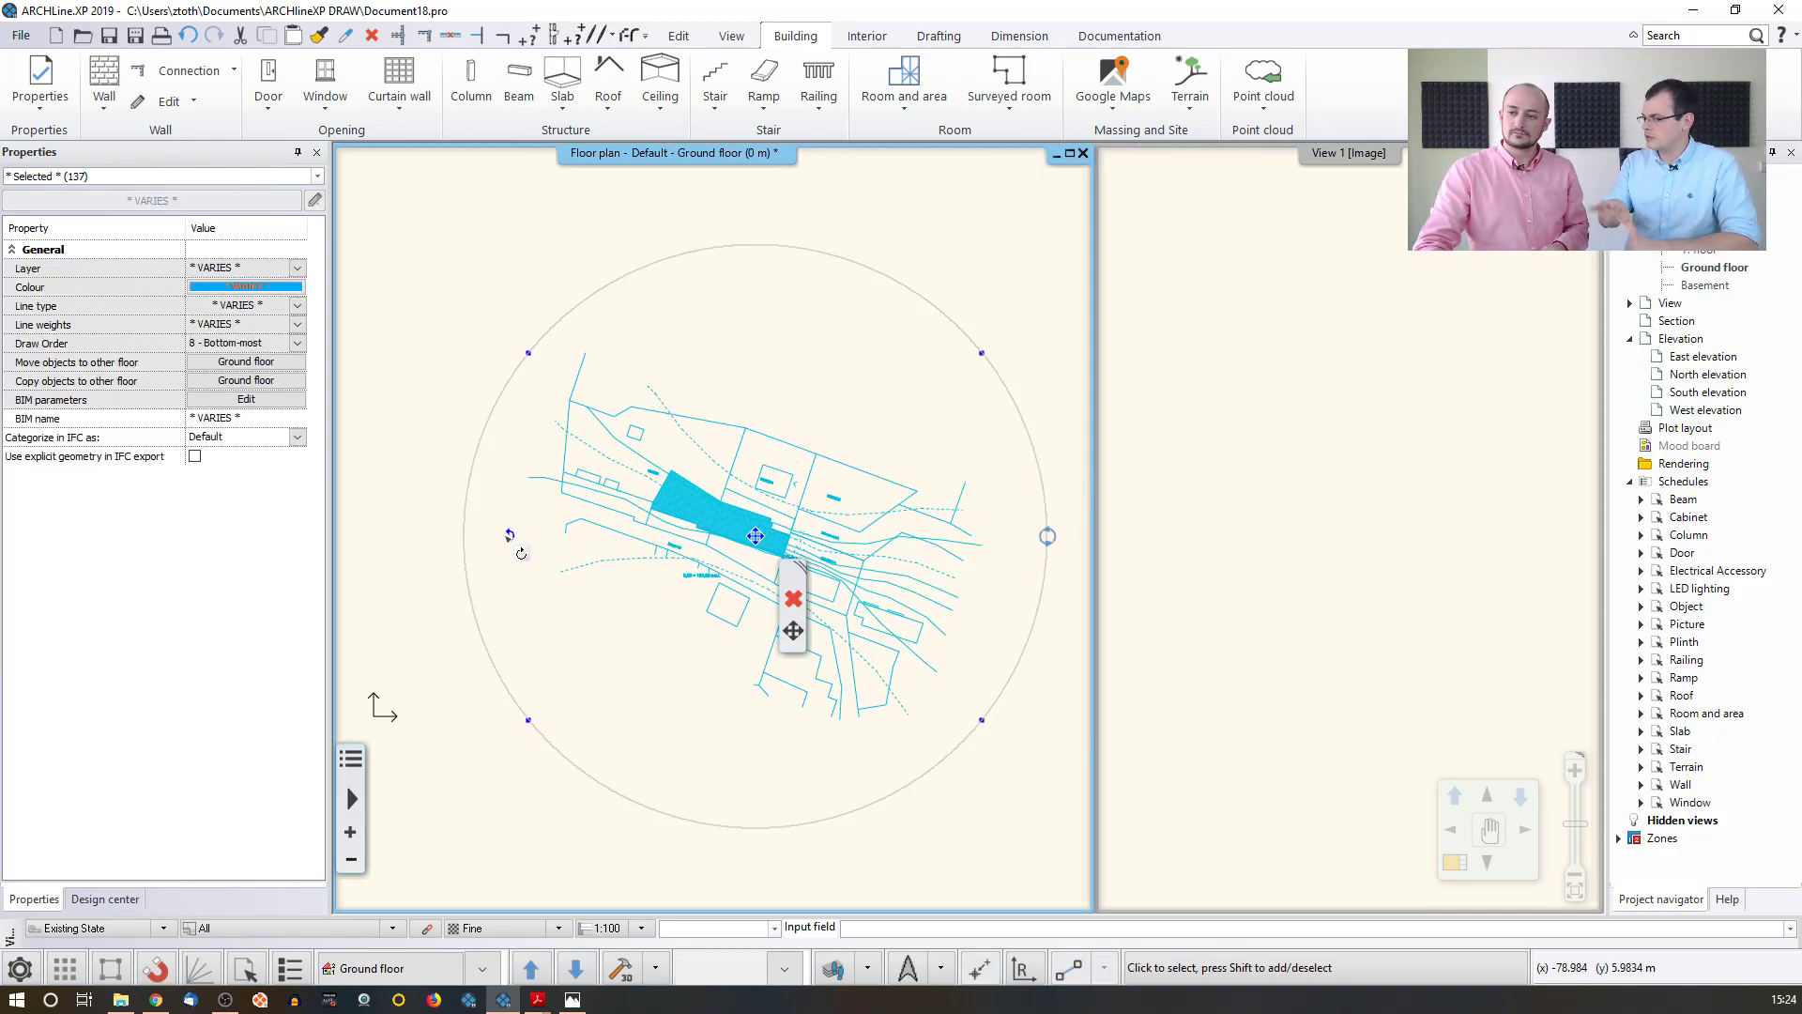
pyautogui.click(467, 359)
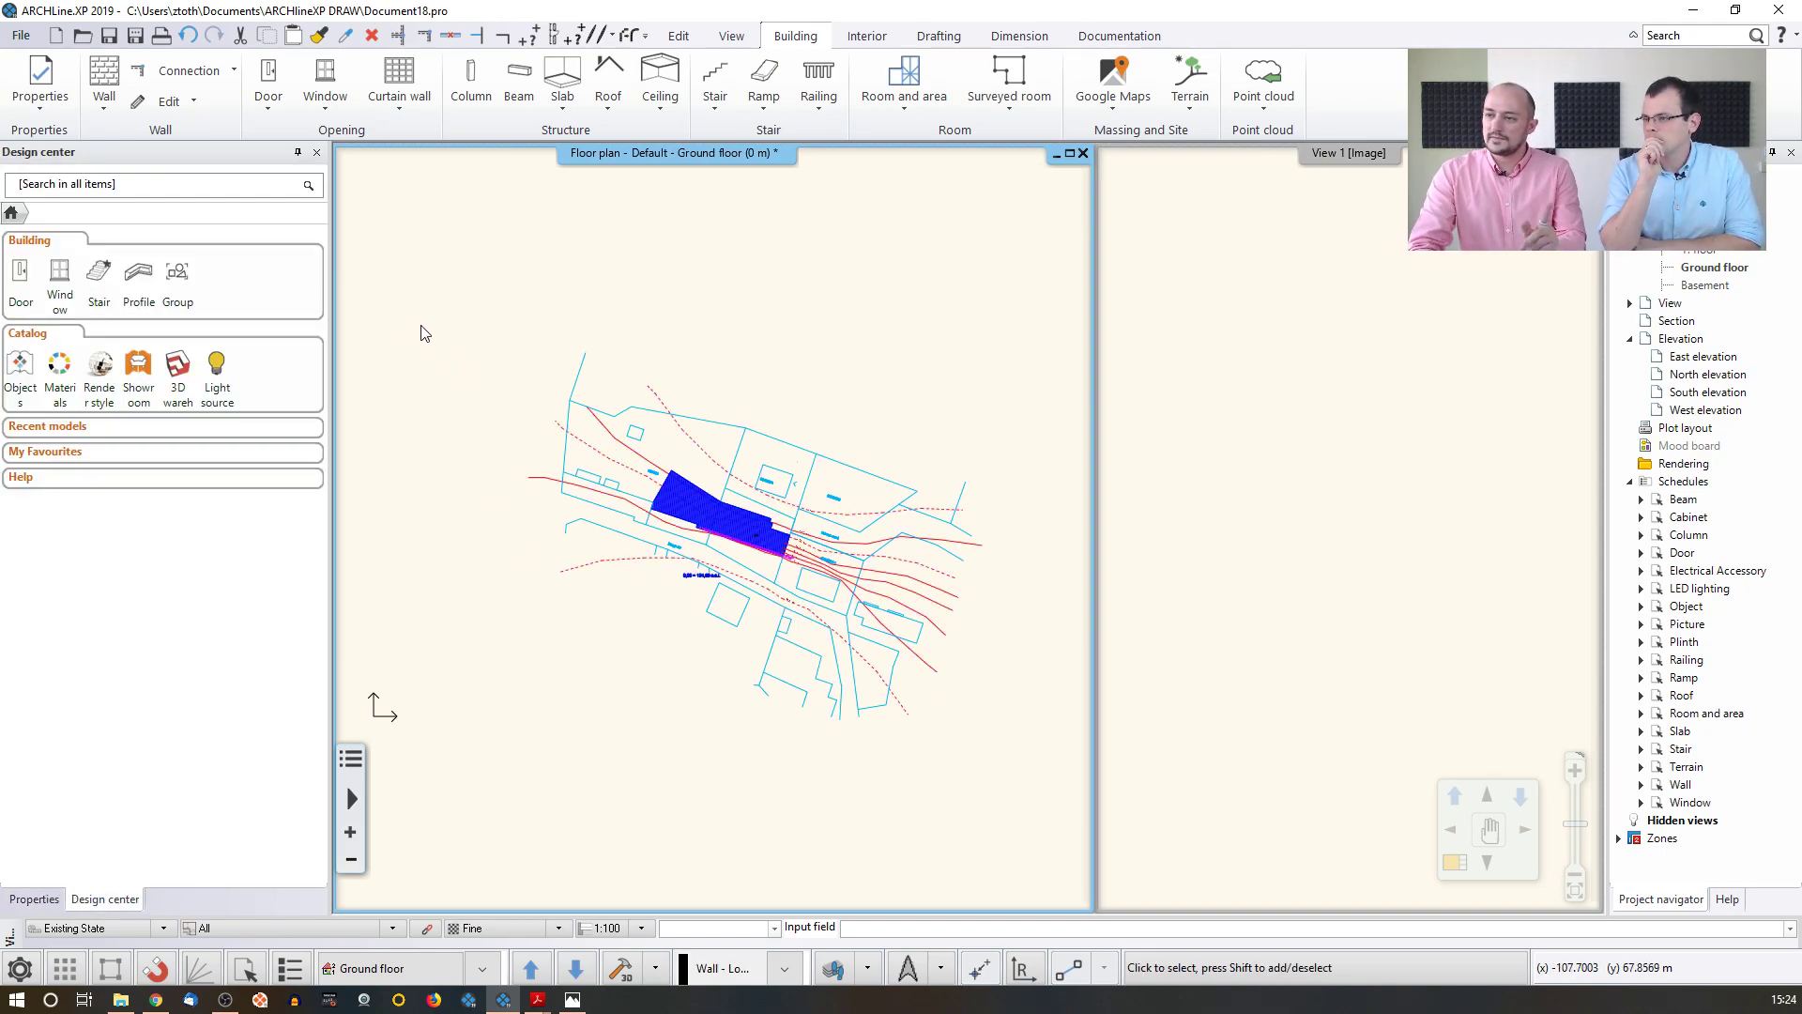
# - Draw a vertical arrow line about 5 m long in the Simple line + arrowhead style, upward from the upper-left boundary corner of plot 000000/4
pyautogui.click(939, 36)
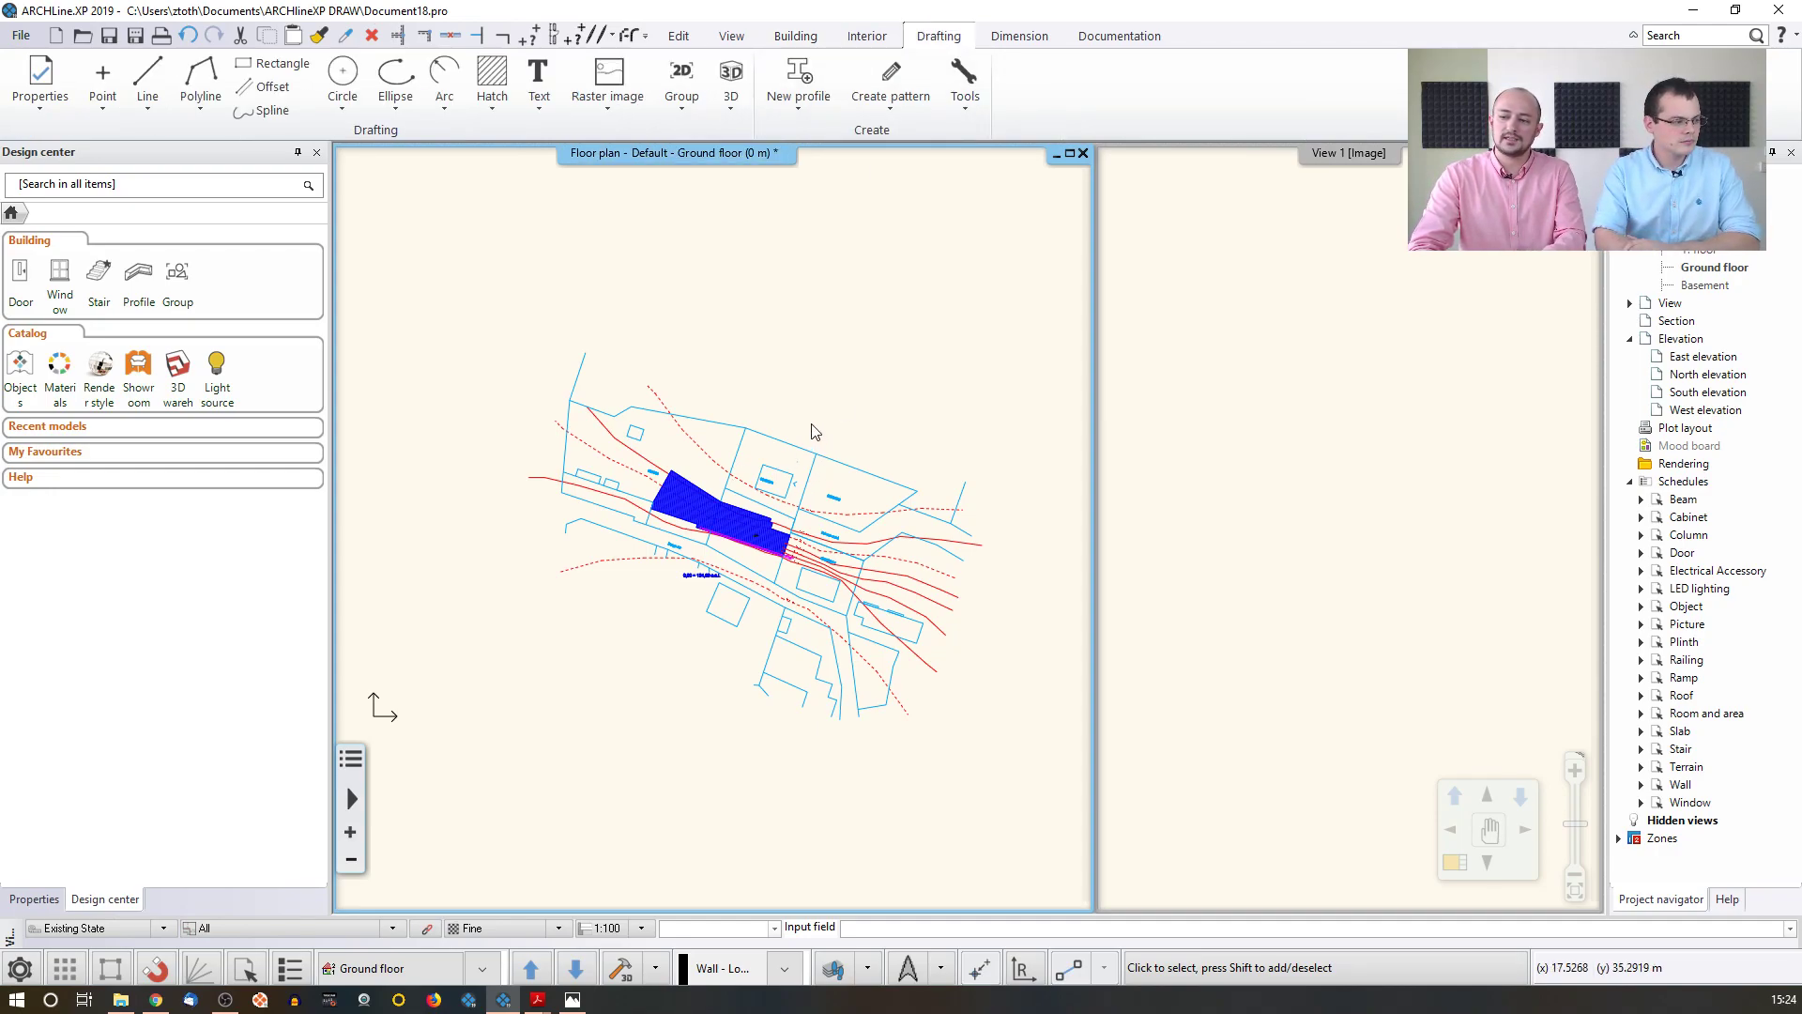
pyautogui.scroll(3, 718, 565)
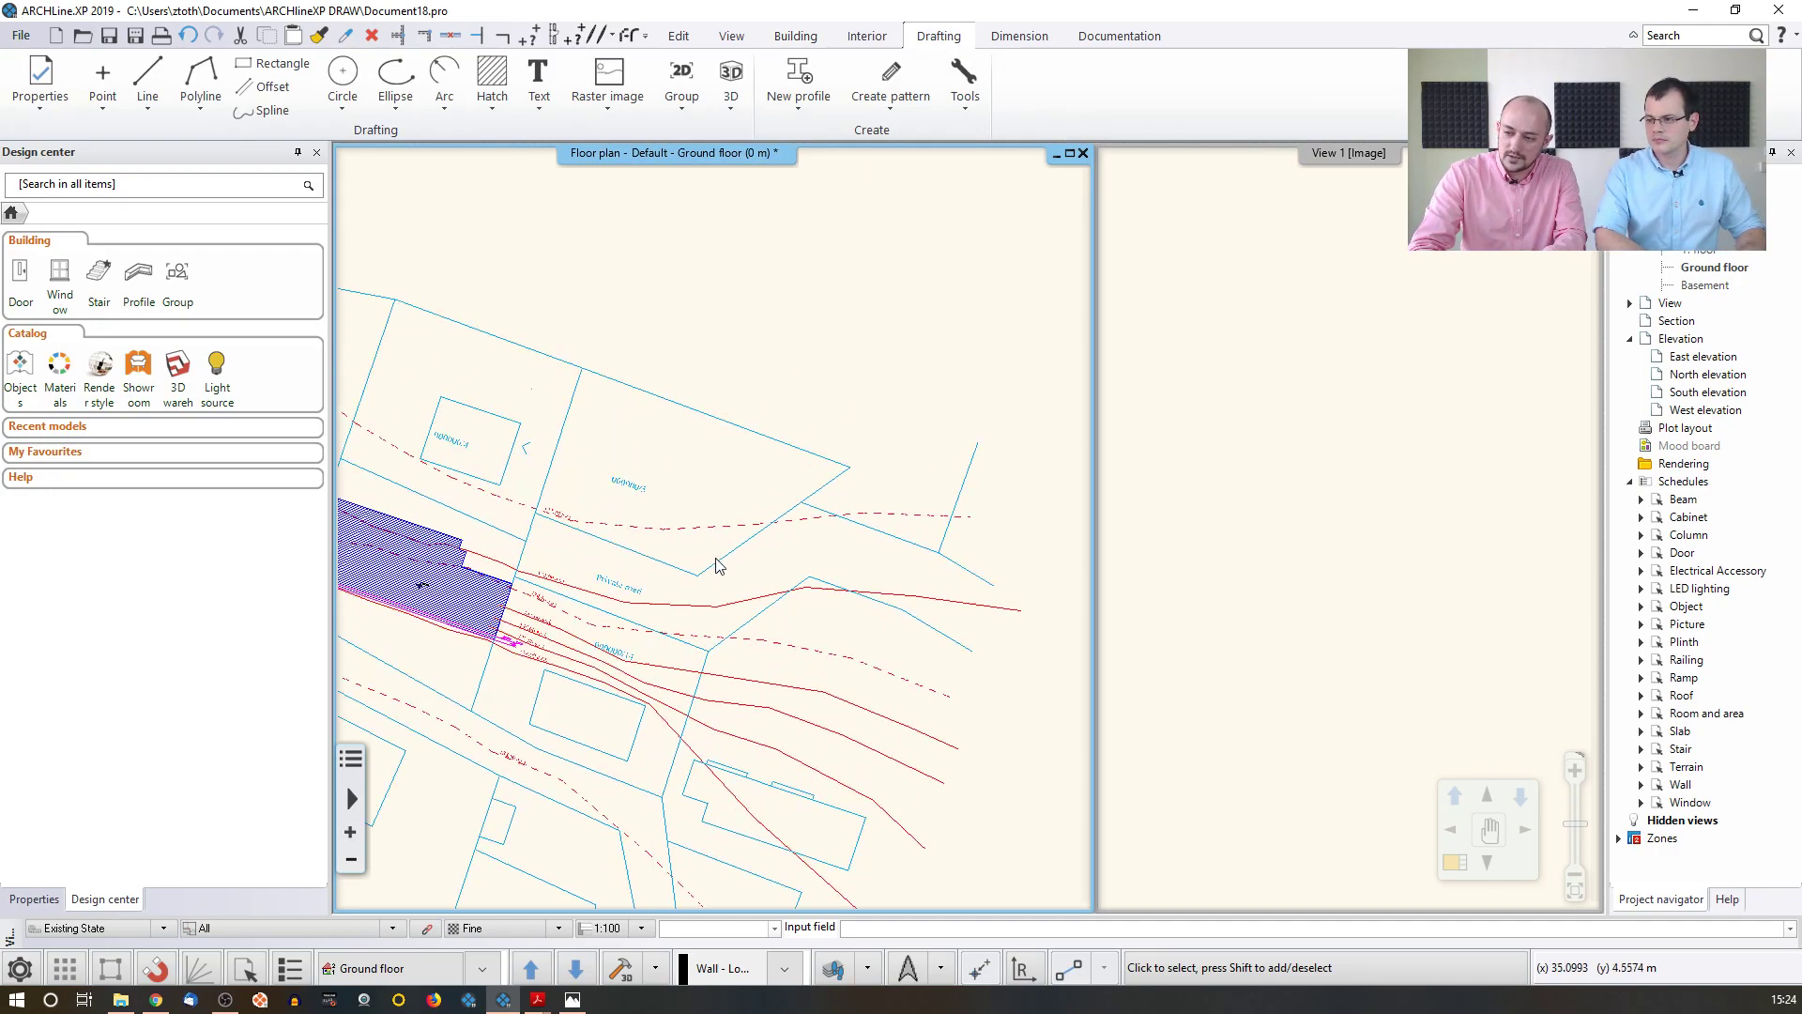
pyautogui.scroll(1, 718, 565)
pyautogui.moveTo(718, 565)
pyautogui.mouseDown(button='middle')
pyautogui.moveTo(868, 480)
pyautogui.moveTo(1084, 432)
pyautogui.mouseUp(button='middle')
pyautogui.moveTo(803, 425)
pyautogui.mouseDown(button='middle')
pyautogui.moveTo(1055, 590)
pyautogui.moveTo(1032, 599)
pyautogui.mouseUp(button='middle')
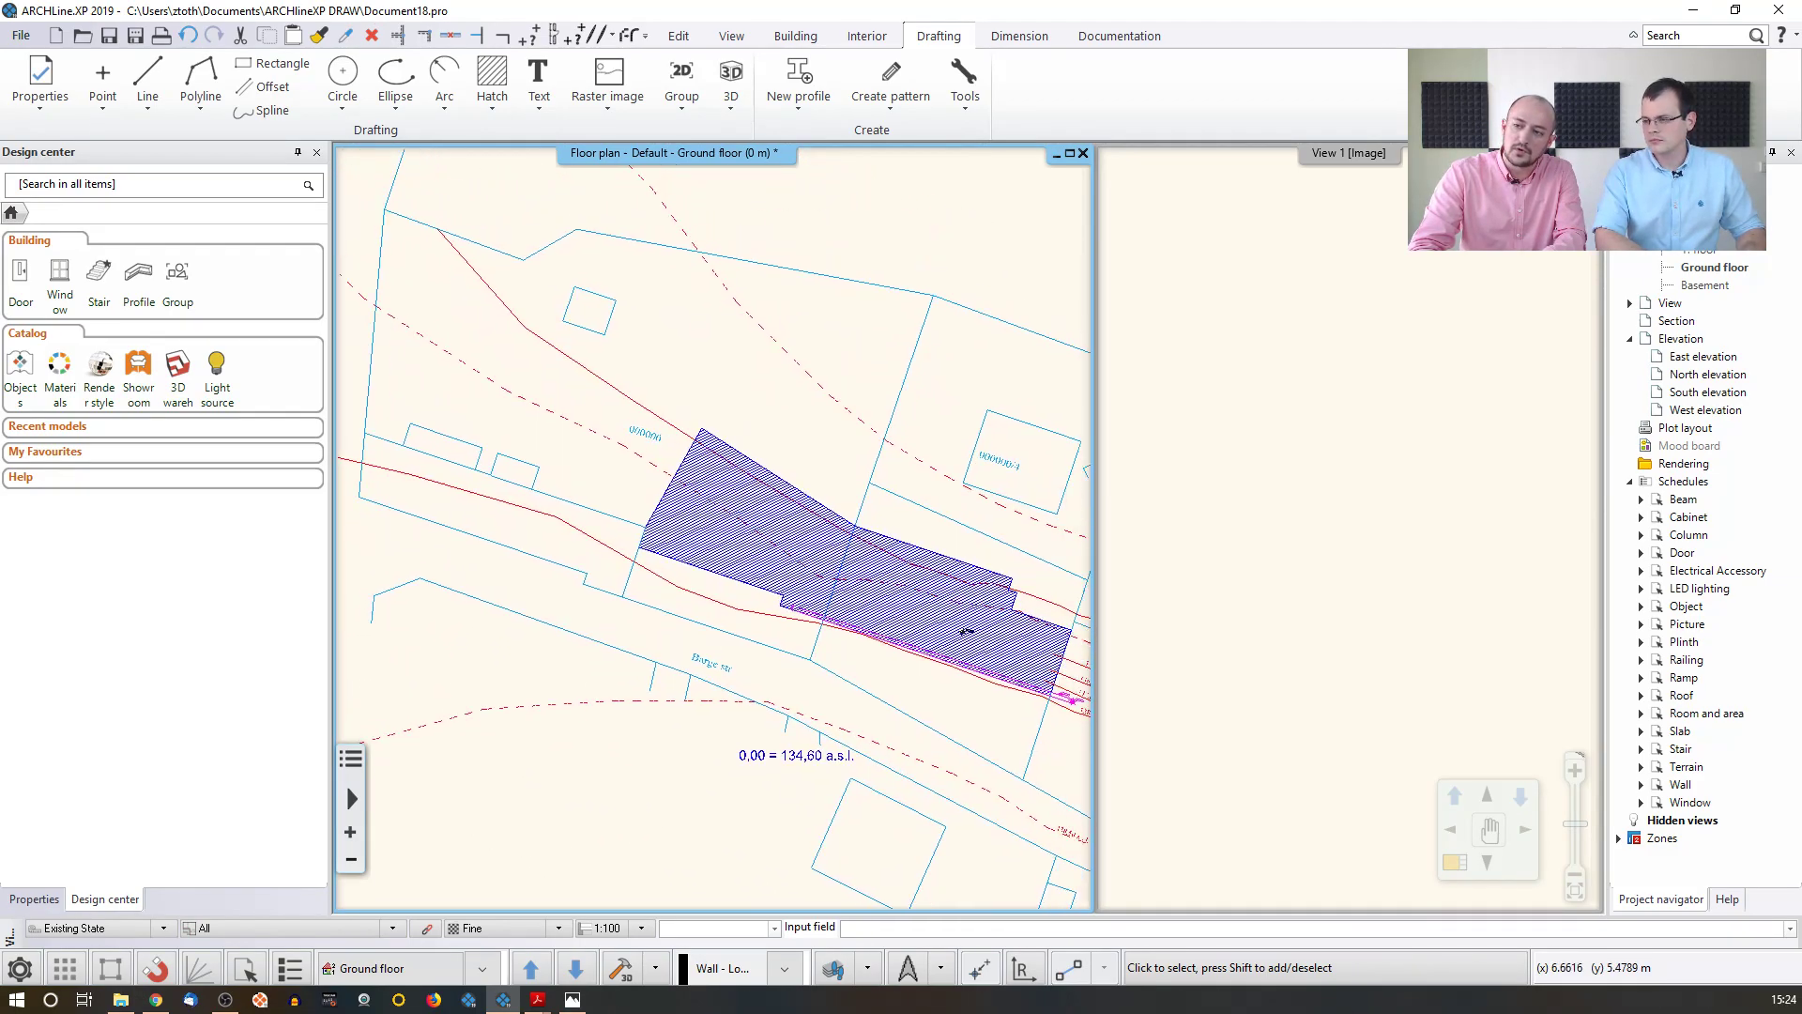
pyautogui.scroll(-4, 737, 512)
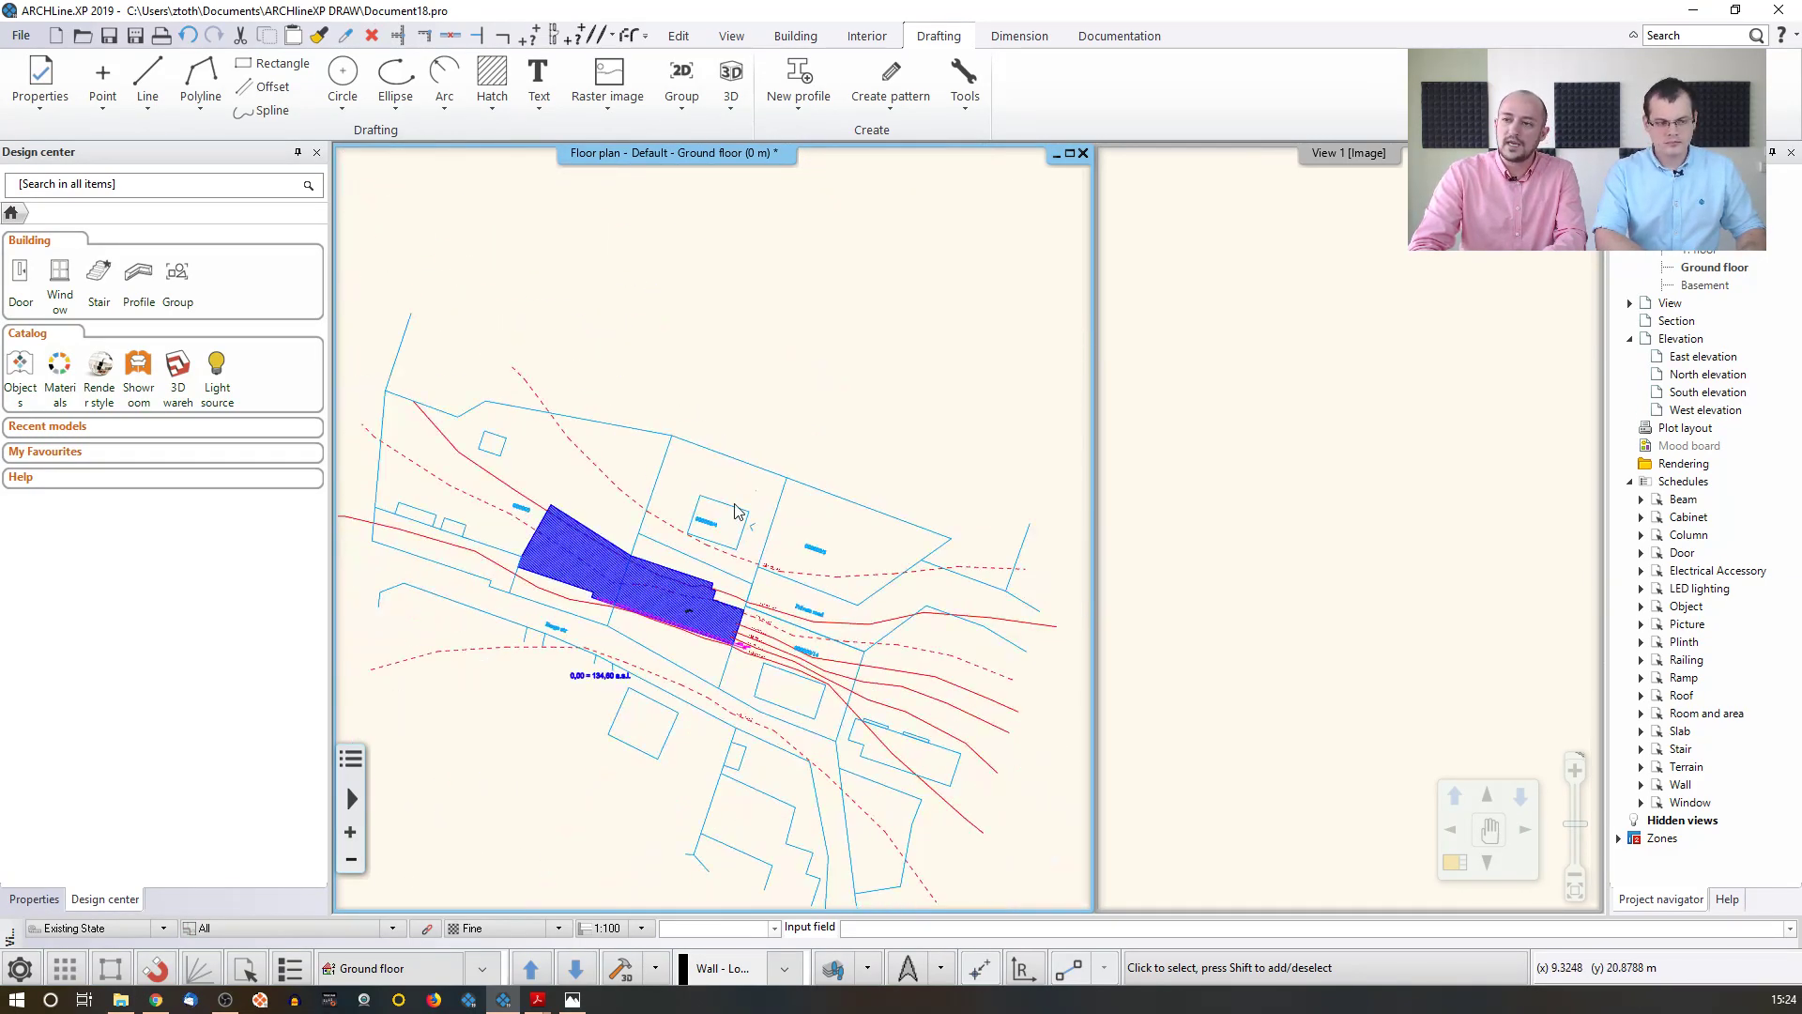
pyautogui.click(145, 80)
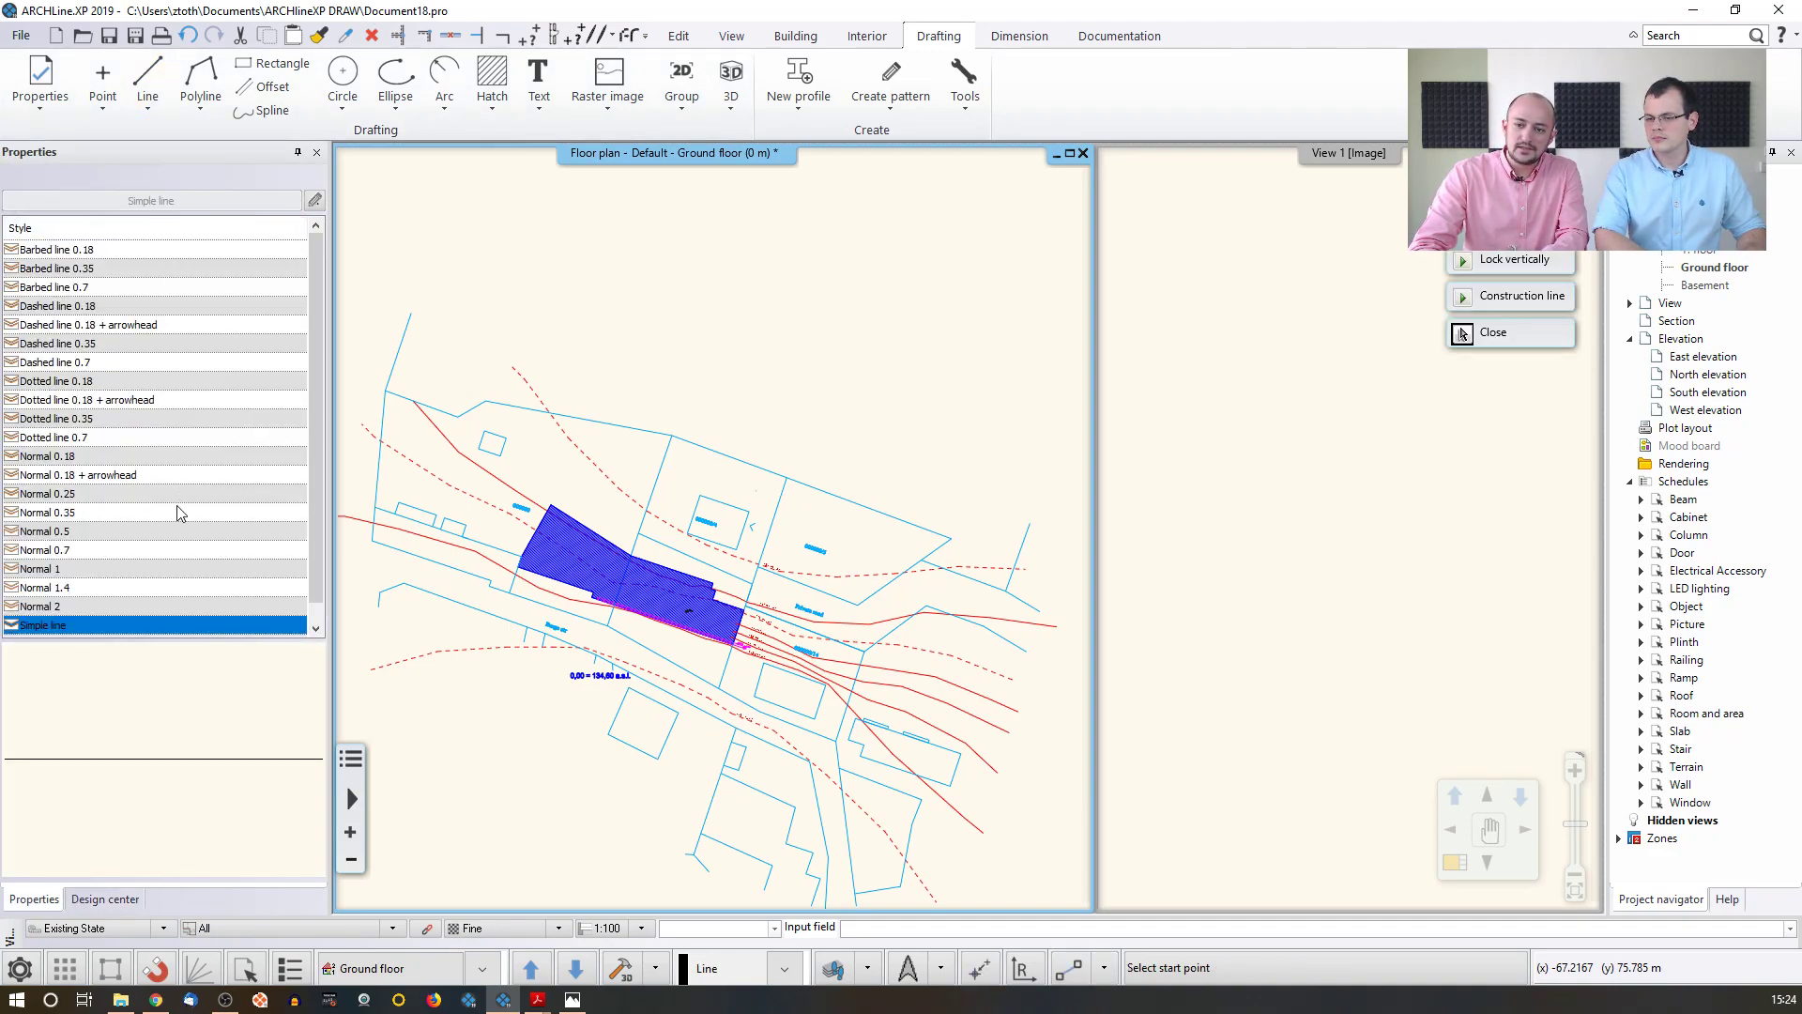
pyautogui.scroll(-1, 178, 513)
pyautogui.click(76, 625)
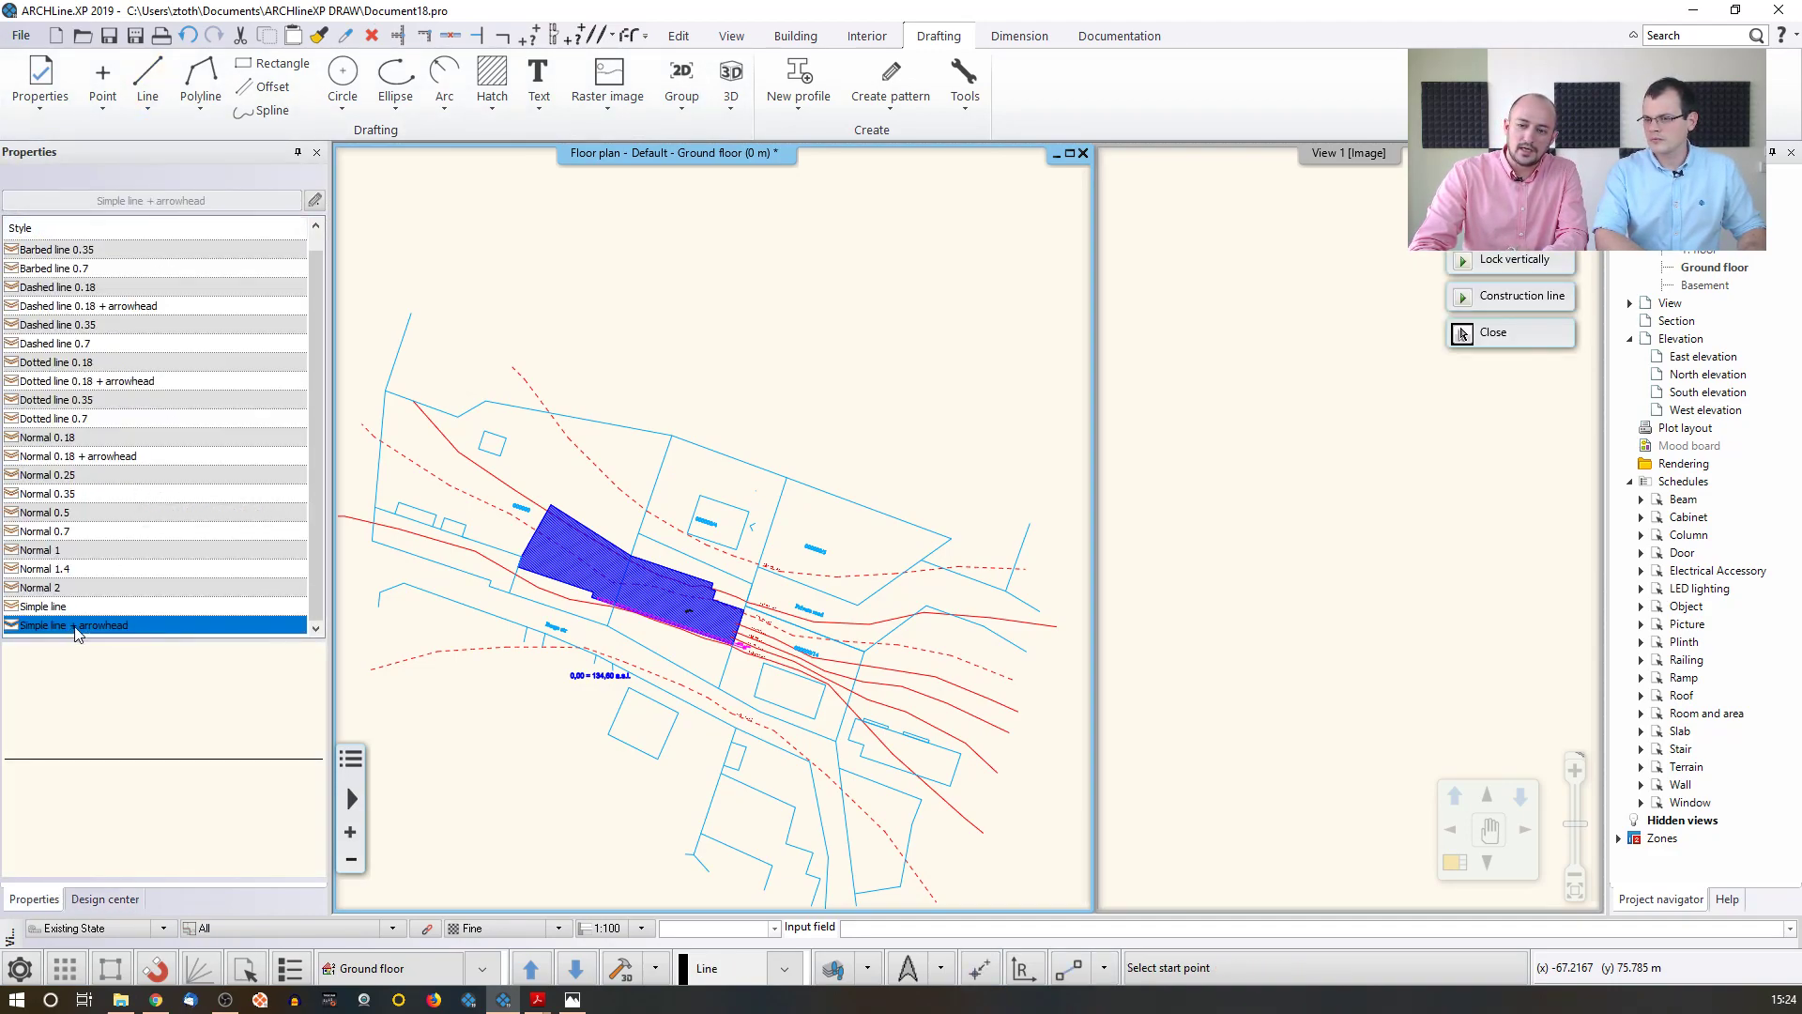
pyautogui.scroll(2, 676, 469)
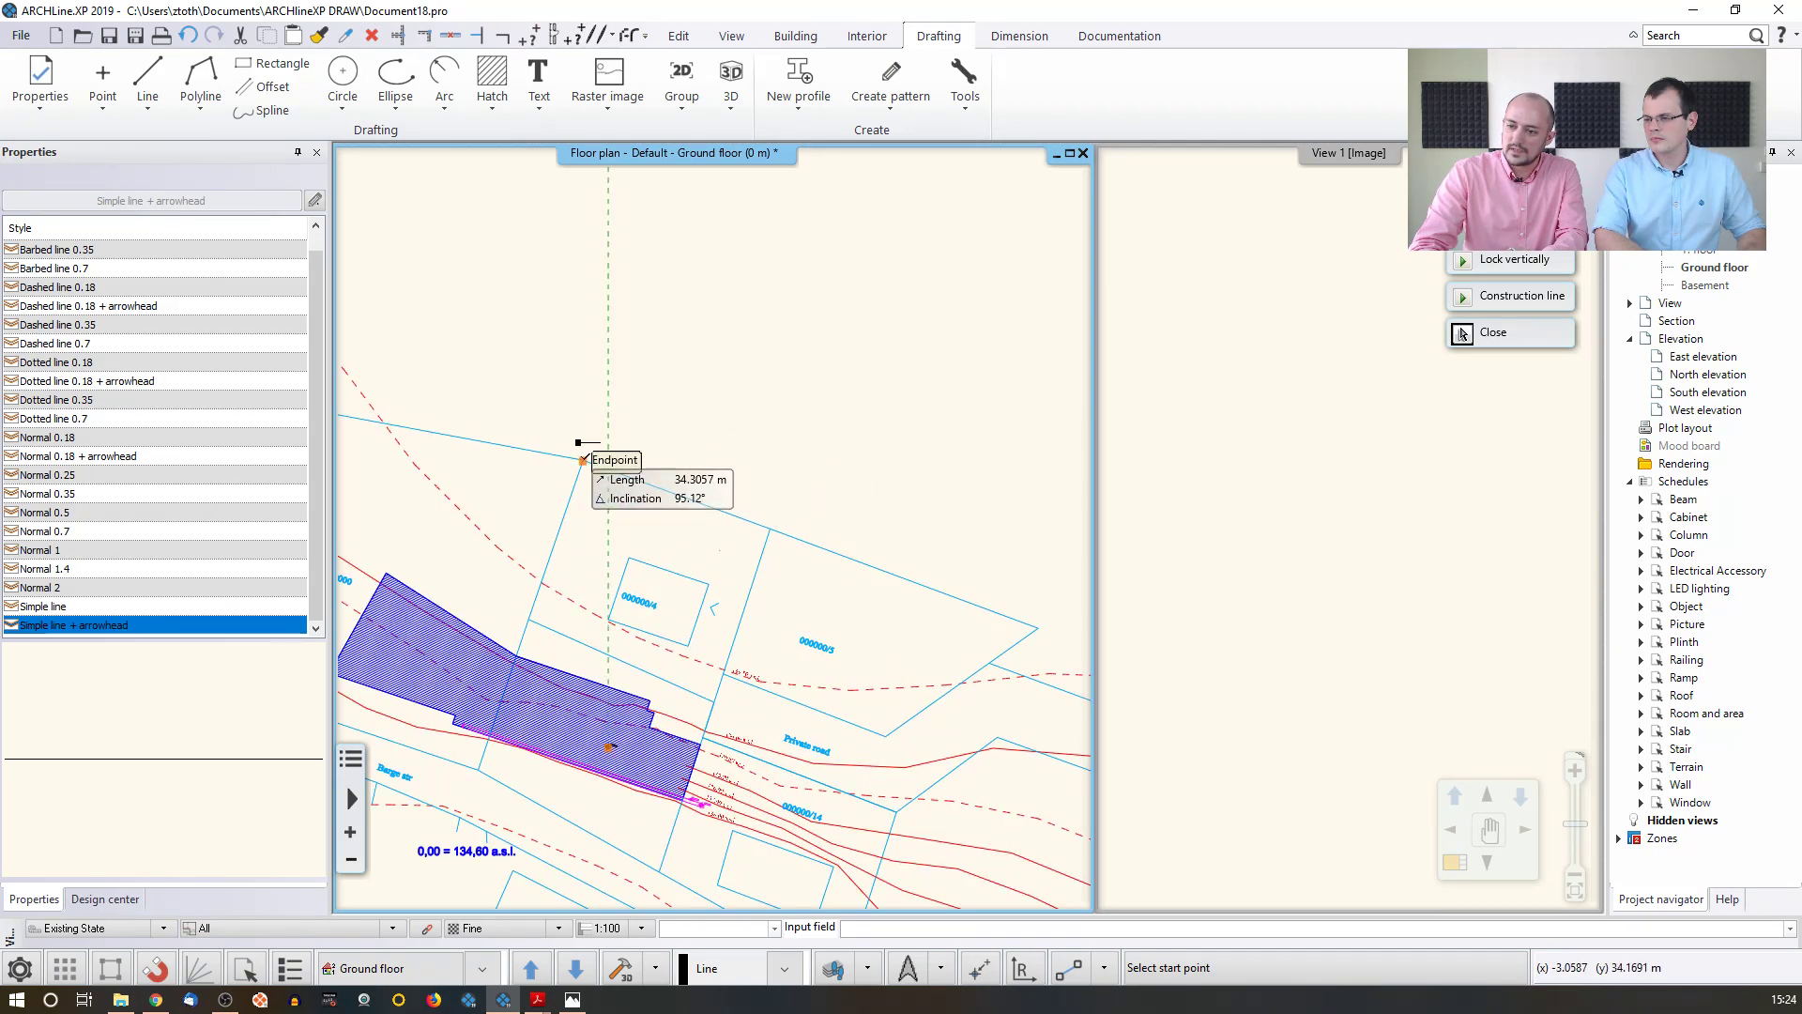
pyautogui.click(583, 418)
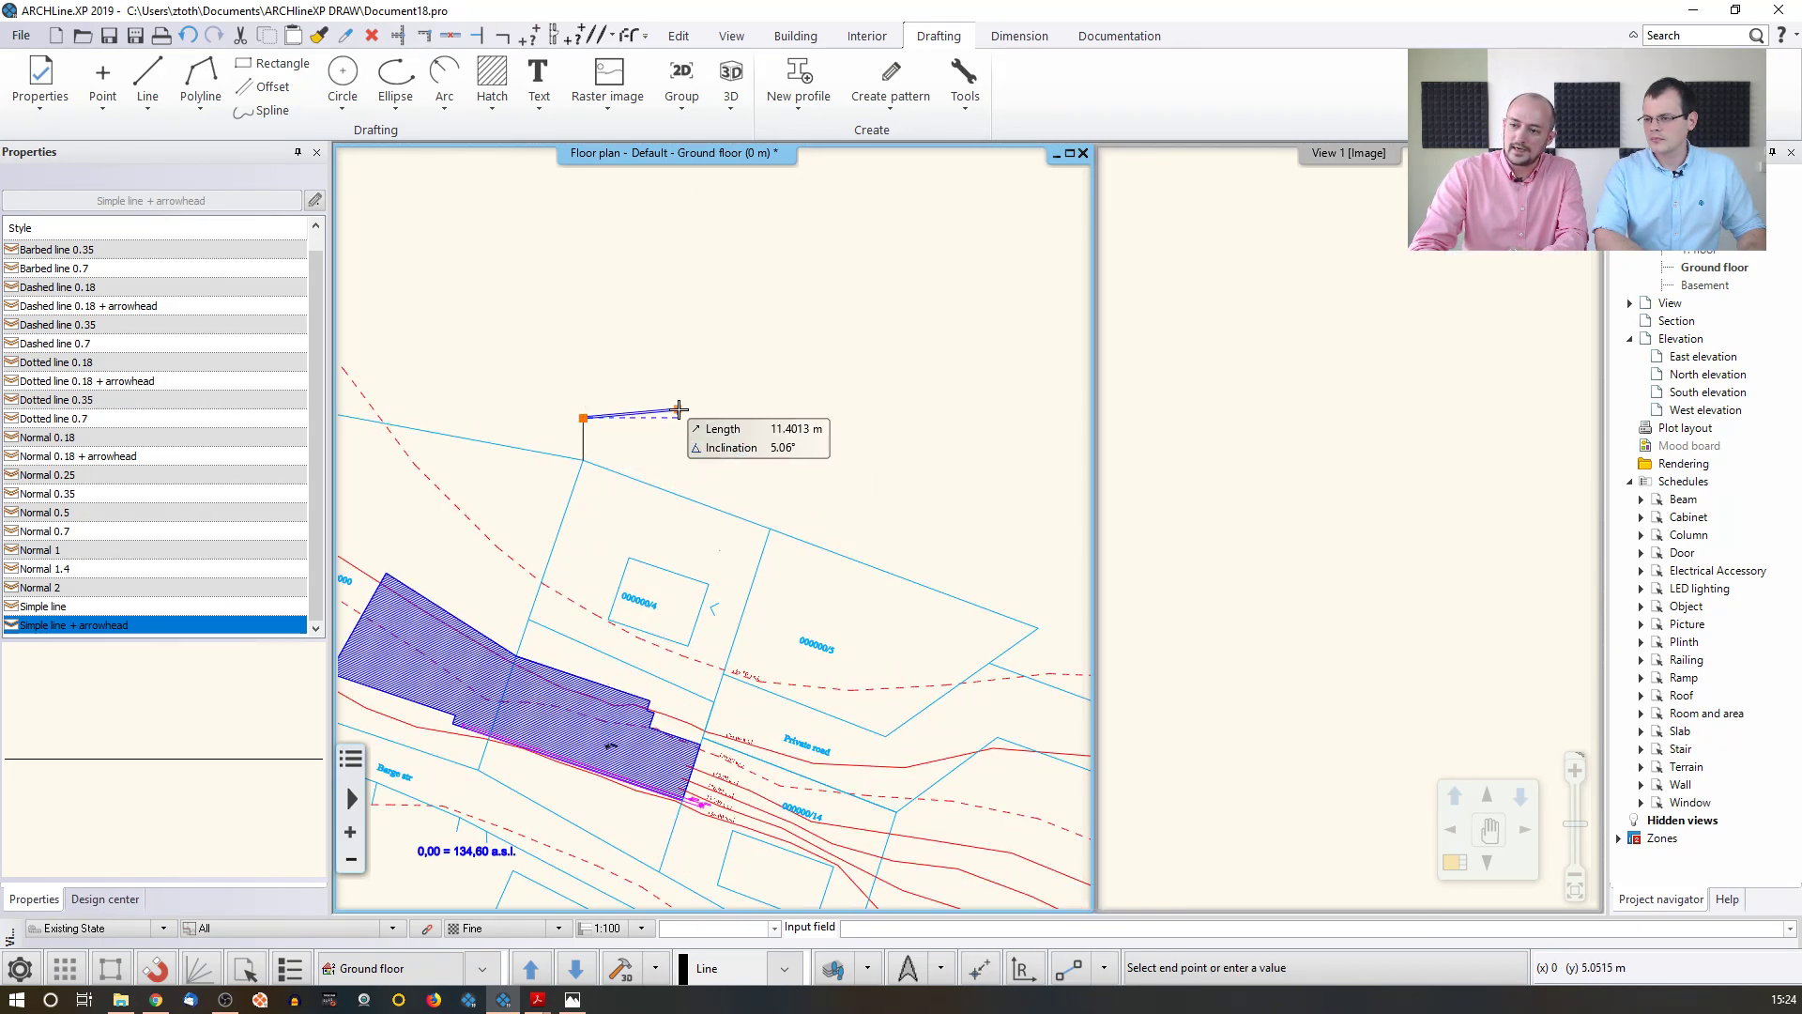
pyautogui.press('Escape')
pyautogui.scroll(4, 606, 441)
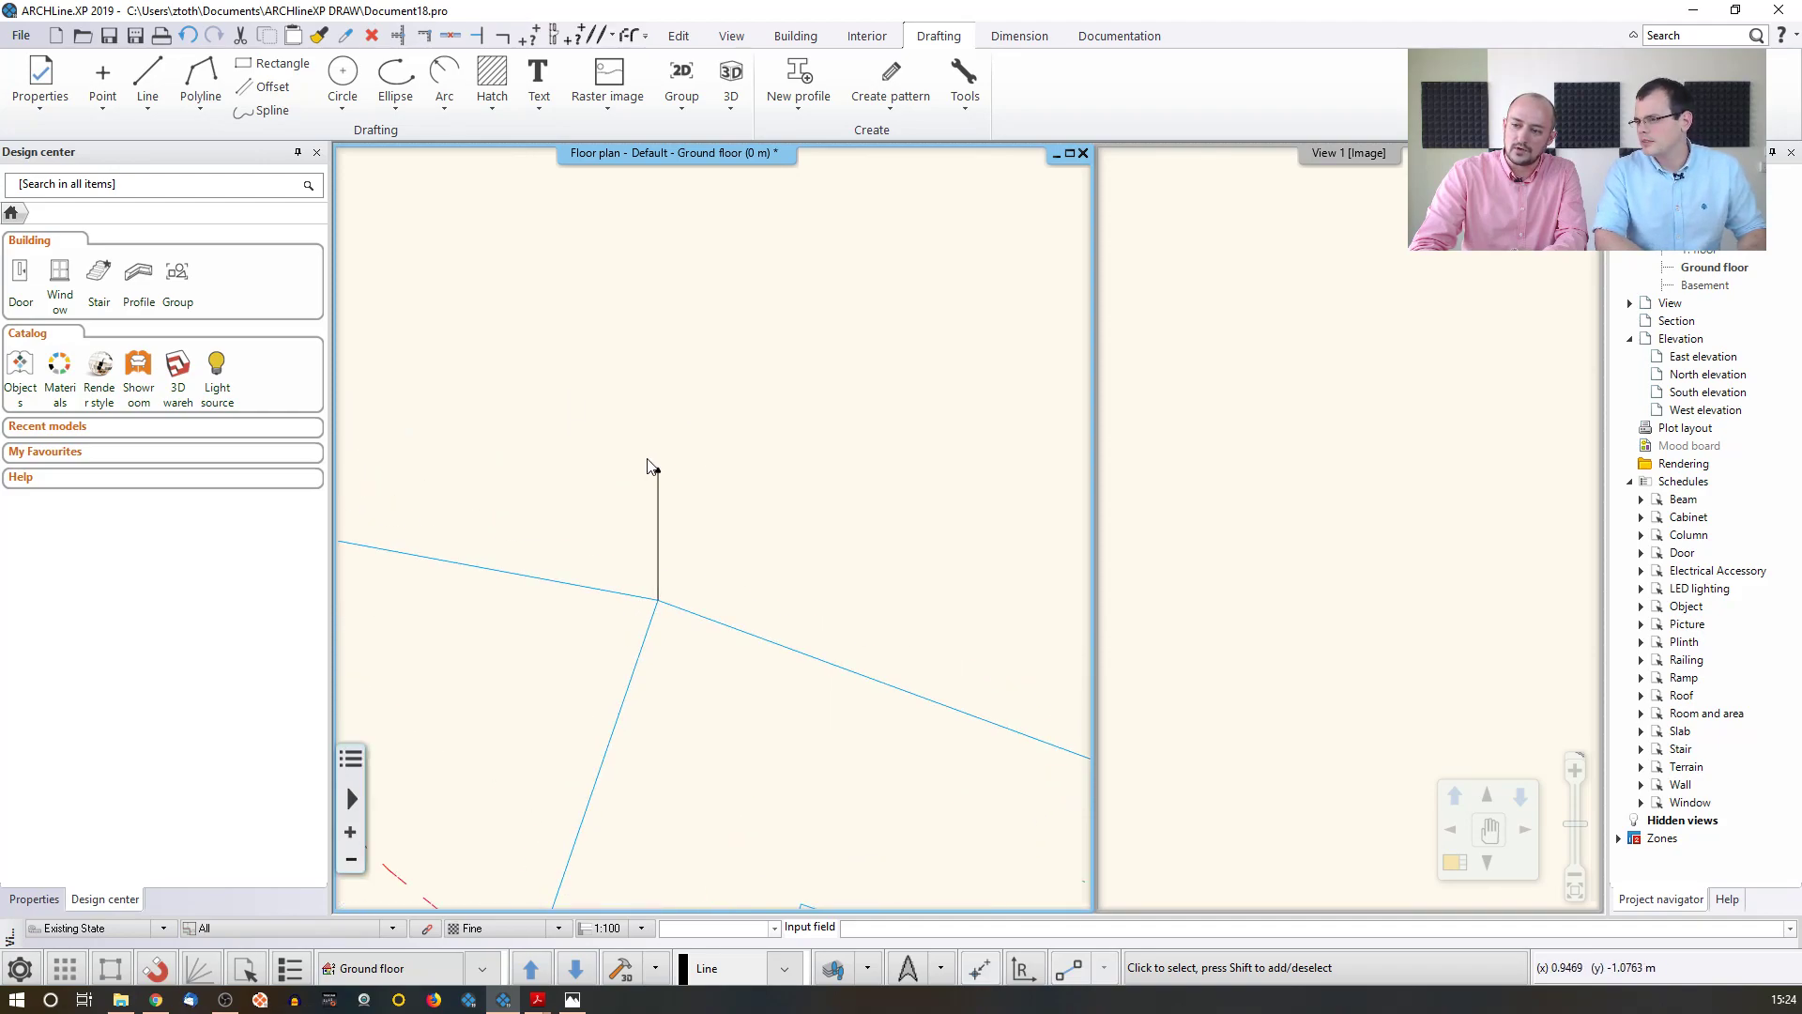
pyautogui.scroll(2, 657, 474)
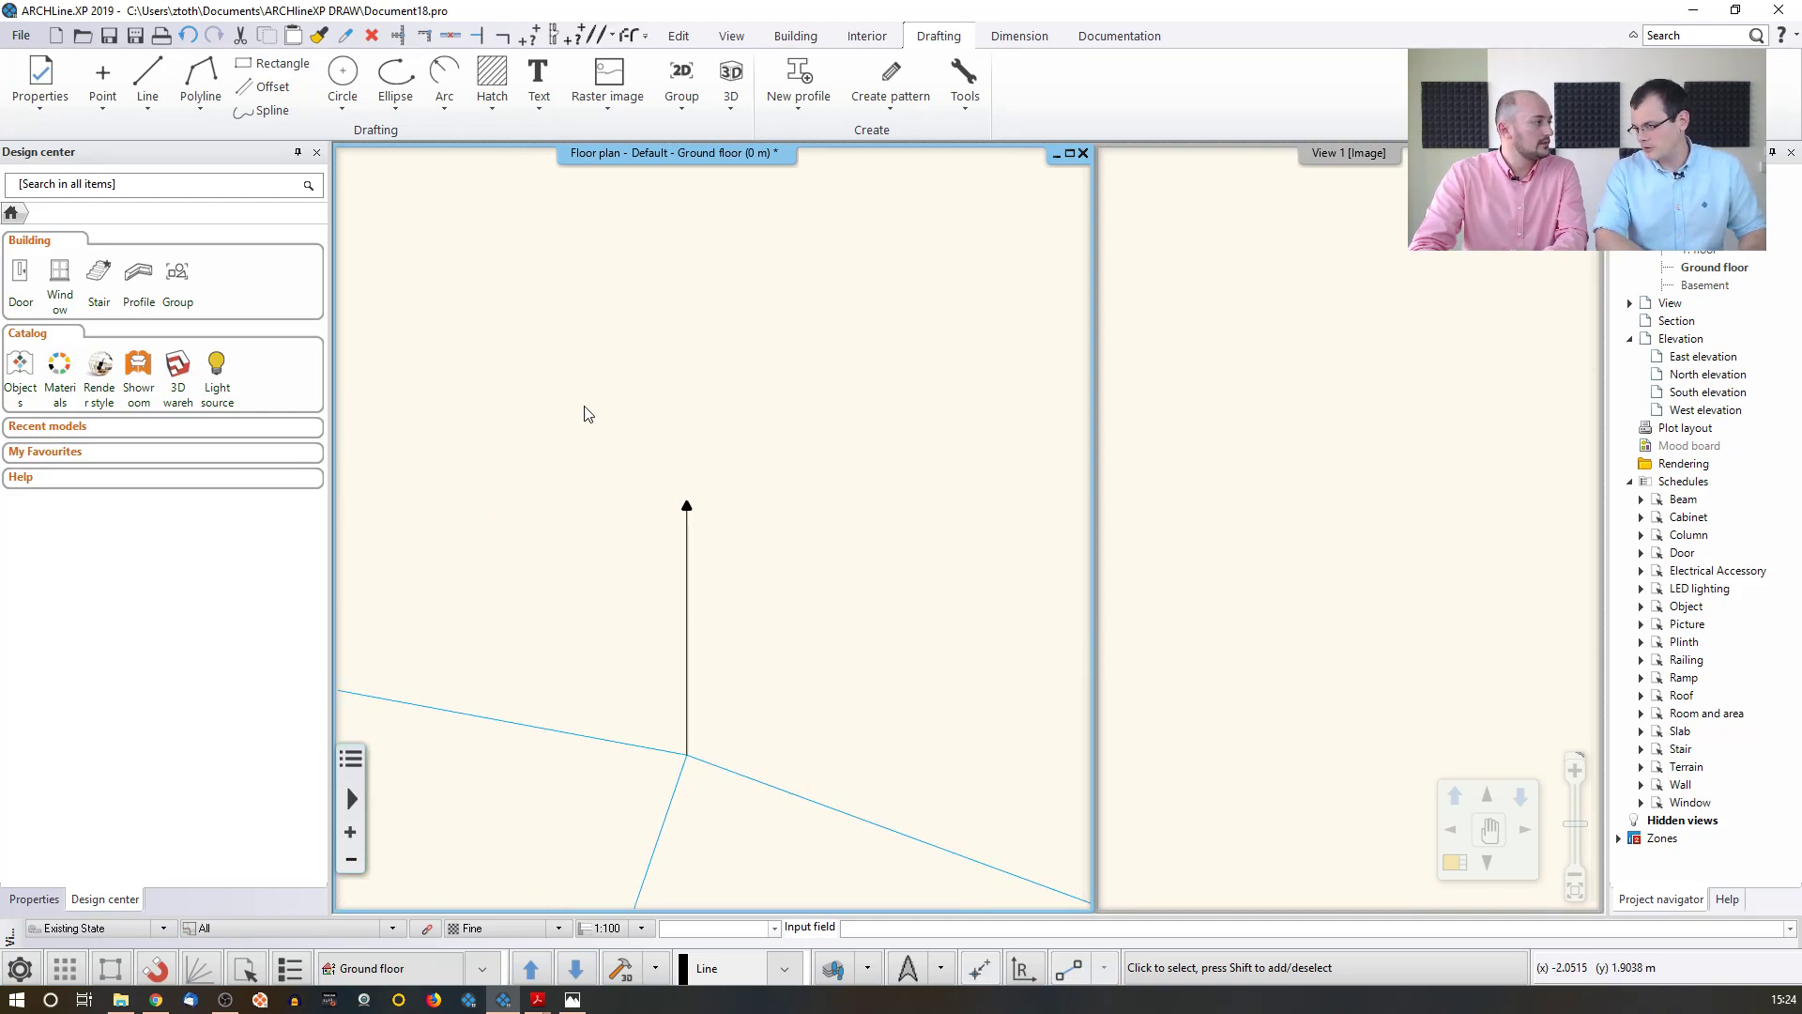
# - Rotate the whole plan and arrow line with Rotate from about the hatched building's lower-left notch corner, bringing its long lower edge horizontal
pyautogui.scroll(-8, 583, 413)
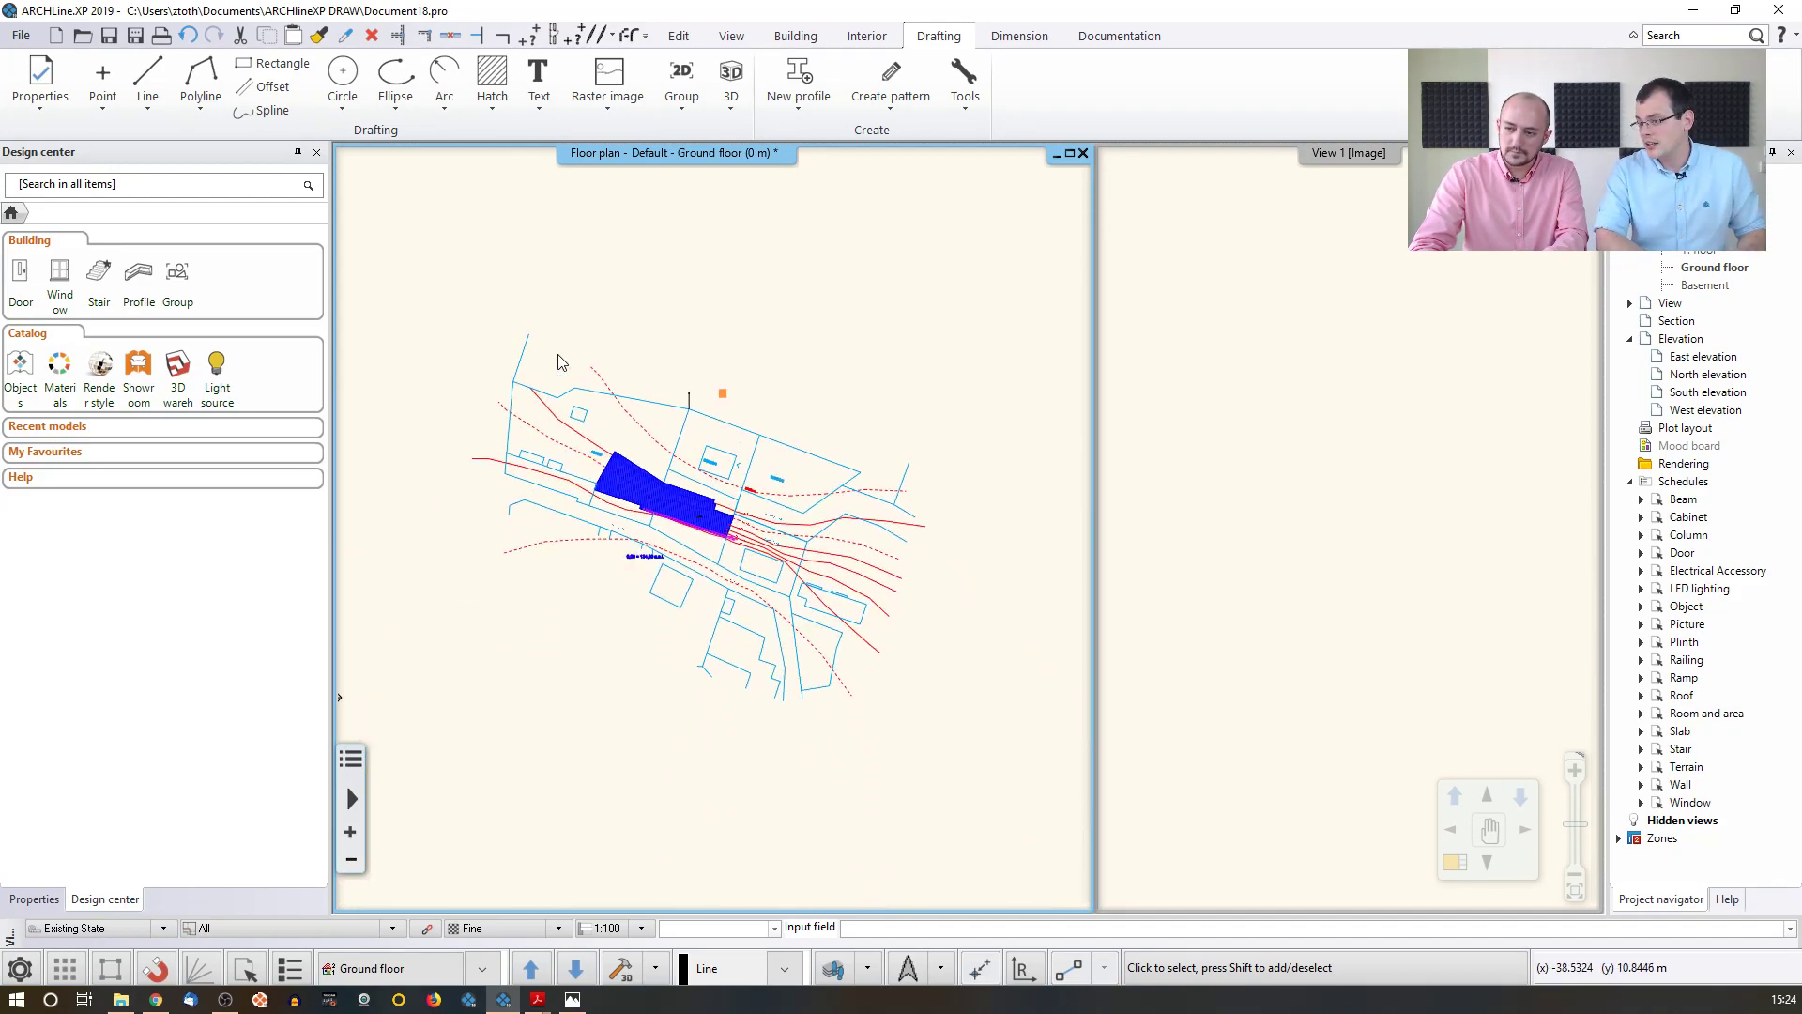
pyautogui.moveTo(450, 306)
pyautogui.mouseDown()
pyautogui.moveTo(688, 516)
pyautogui.moveTo(994, 735)
pyautogui.mouseUp()
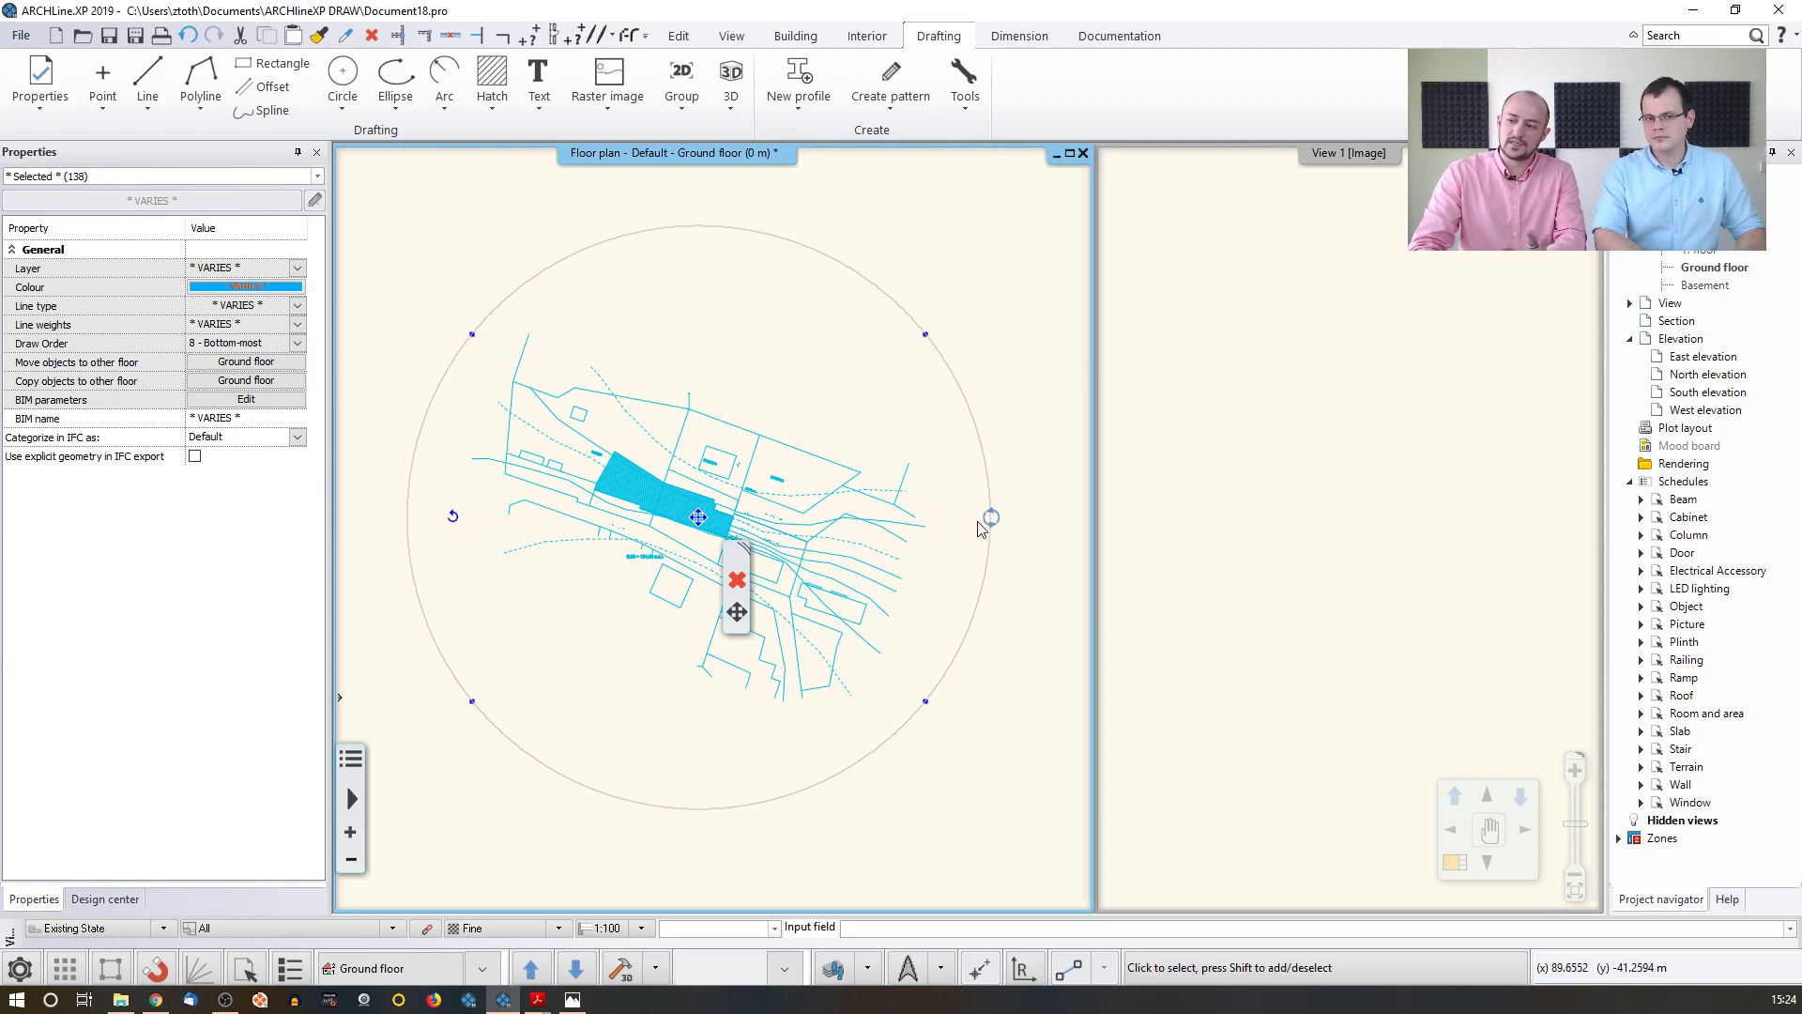
pyautogui.click(469, 537)
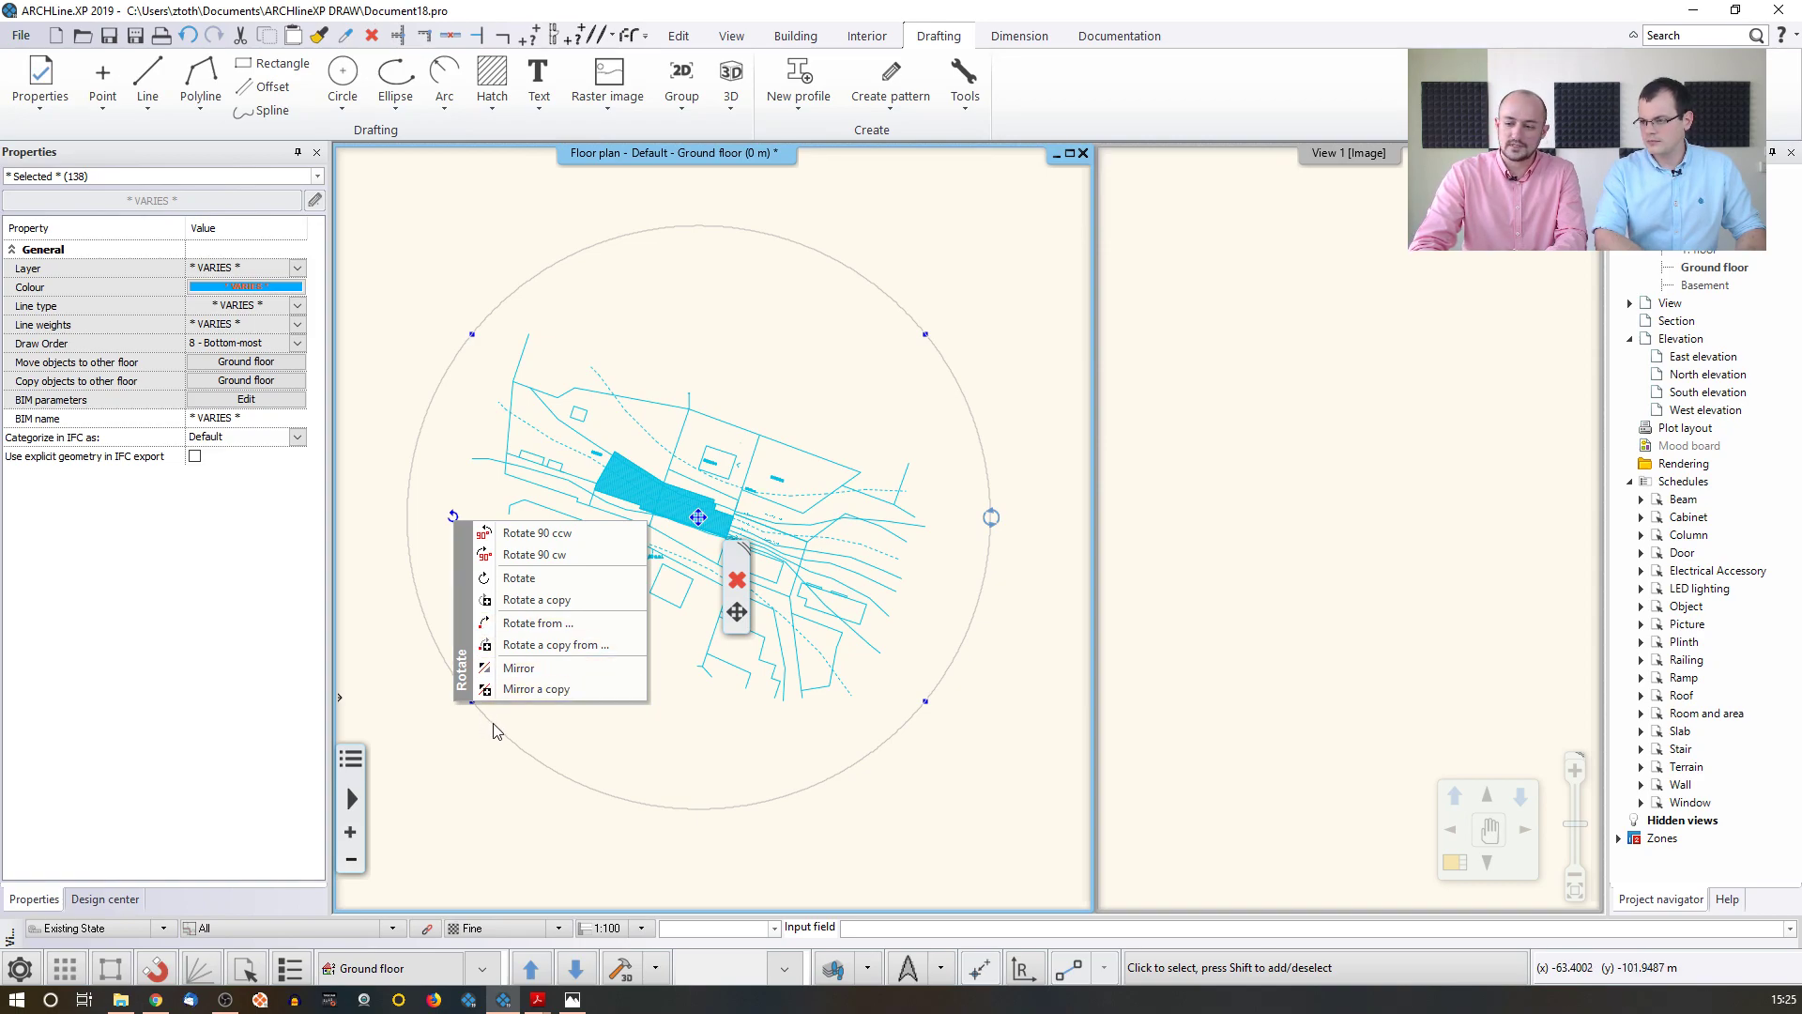
pyautogui.click(532, 623)
pyautogui.scroll(5, 654, 515)
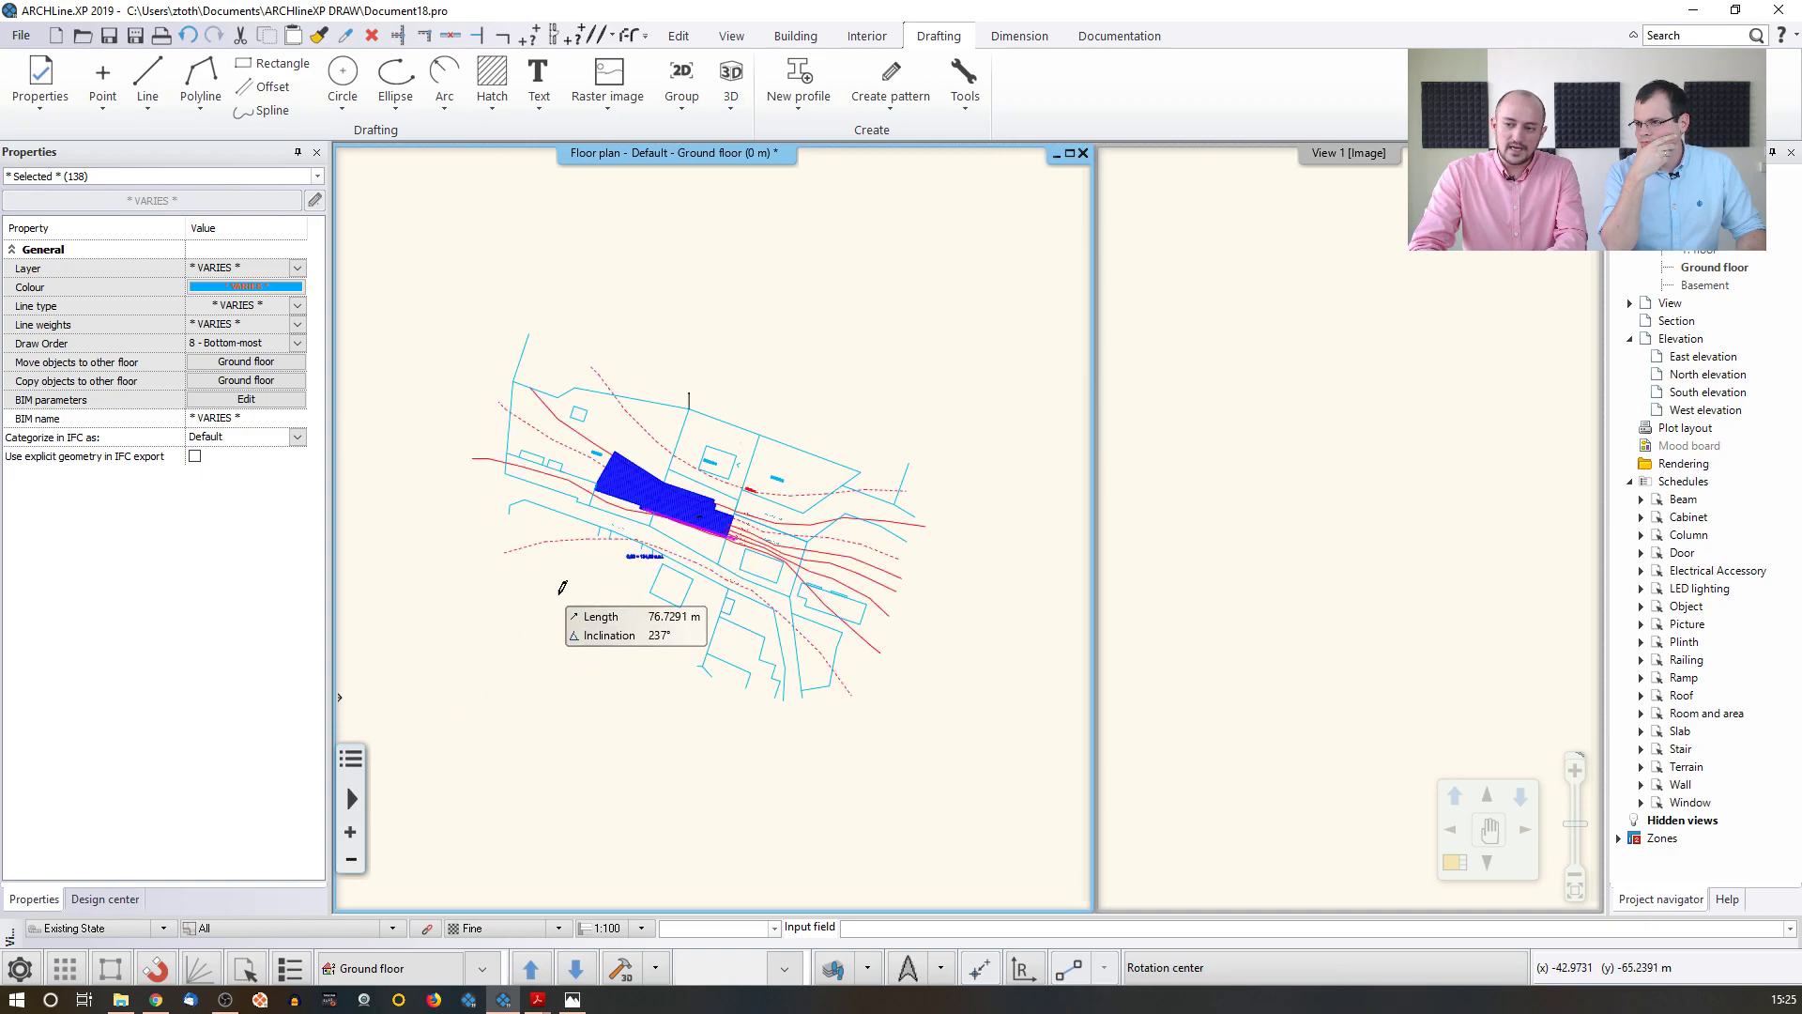
pyautogui.scroll(5, 654, 515)
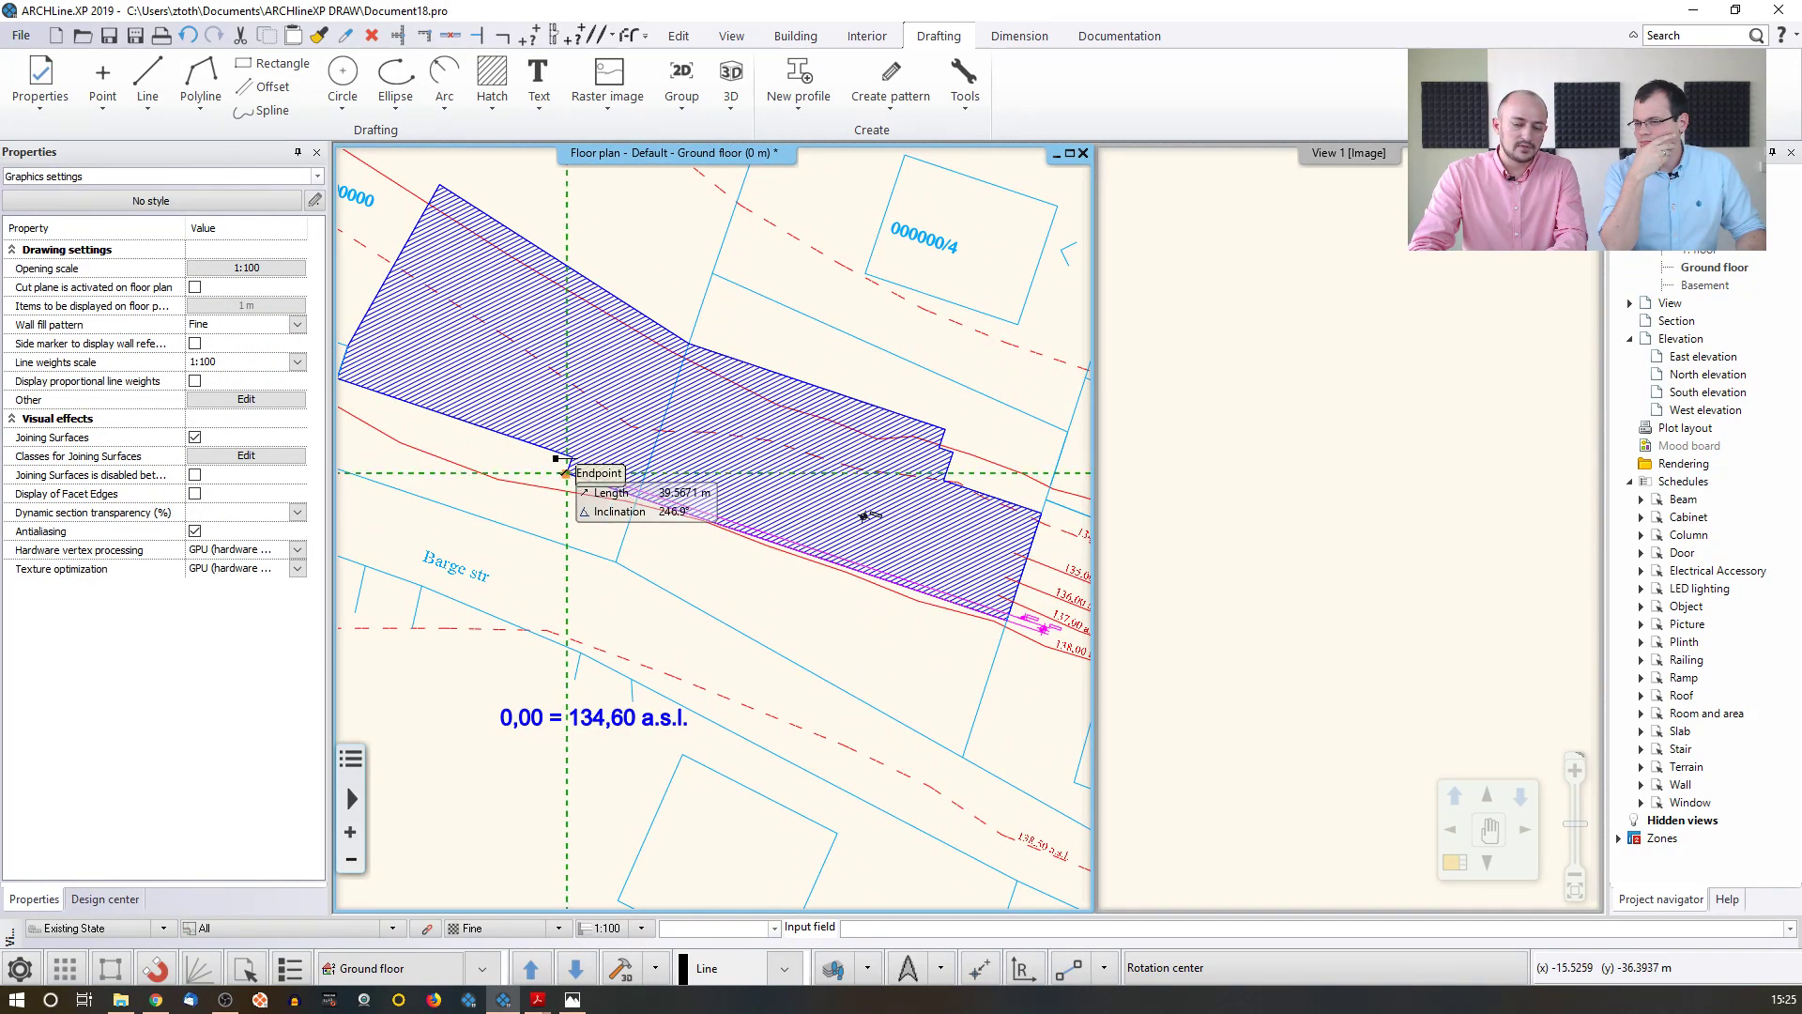
pyautogui.click(566, 473)
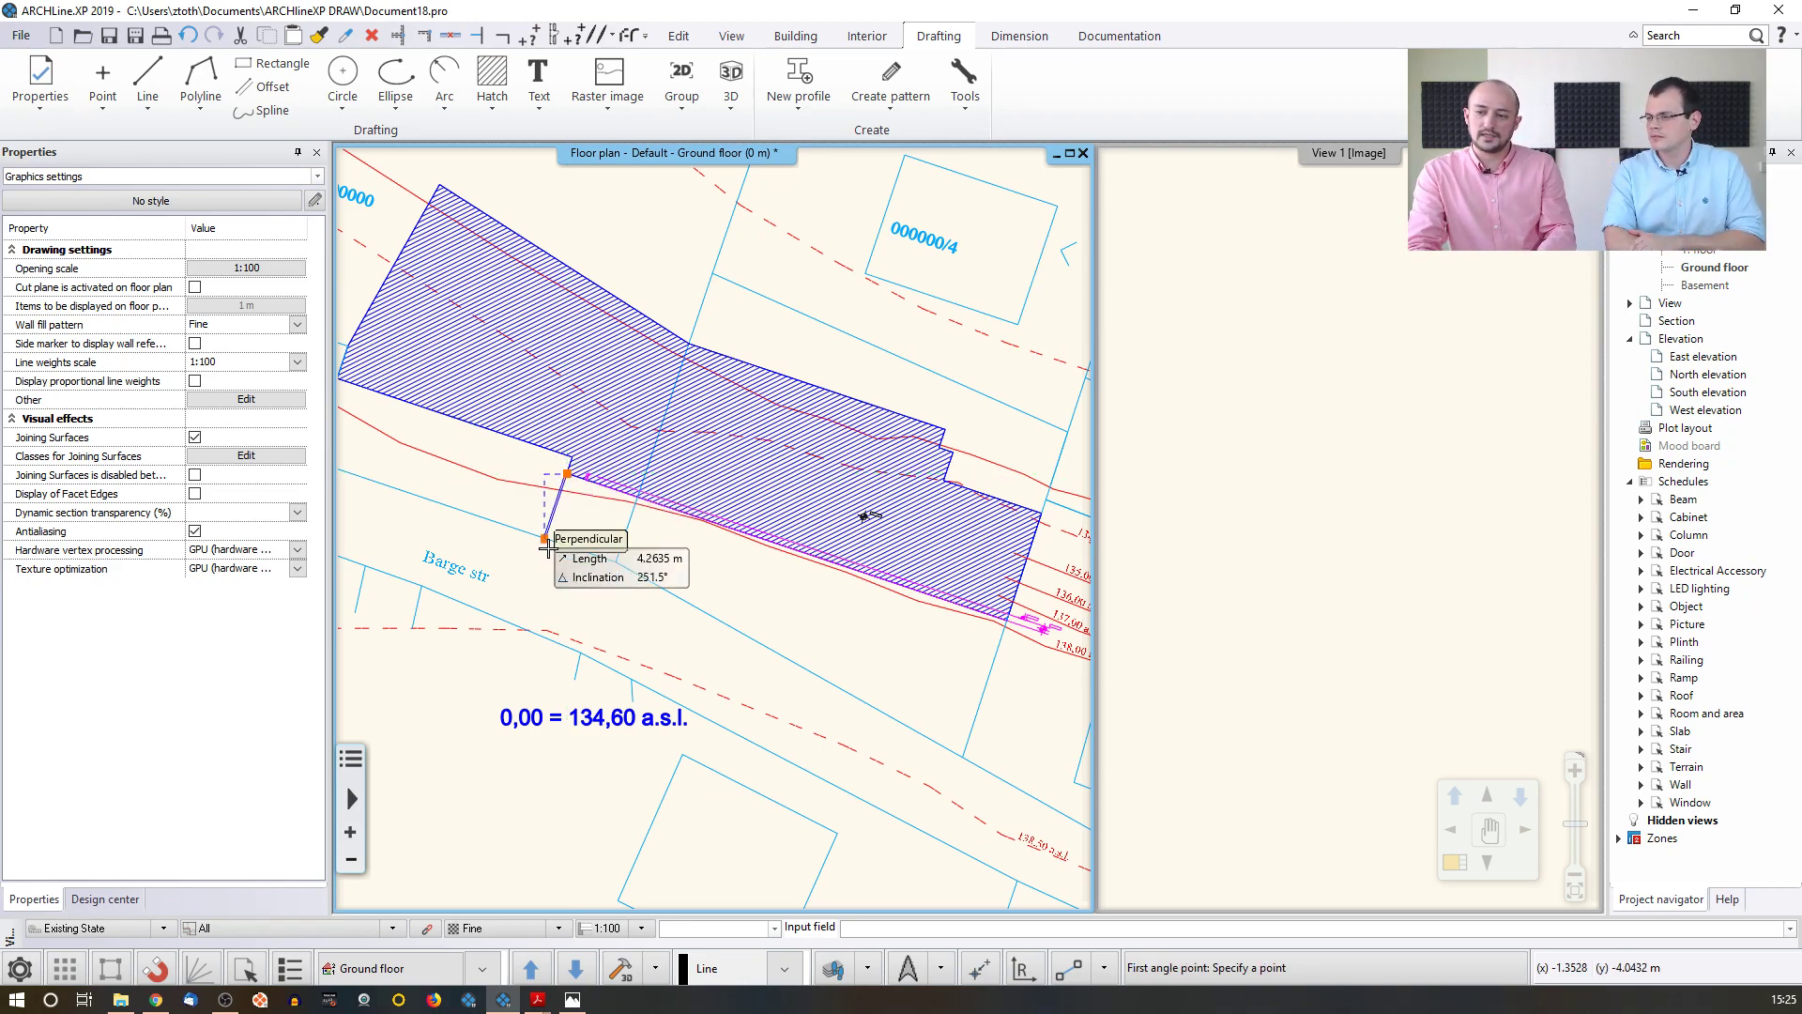
pyautogui.scroll(3, 971, 627)
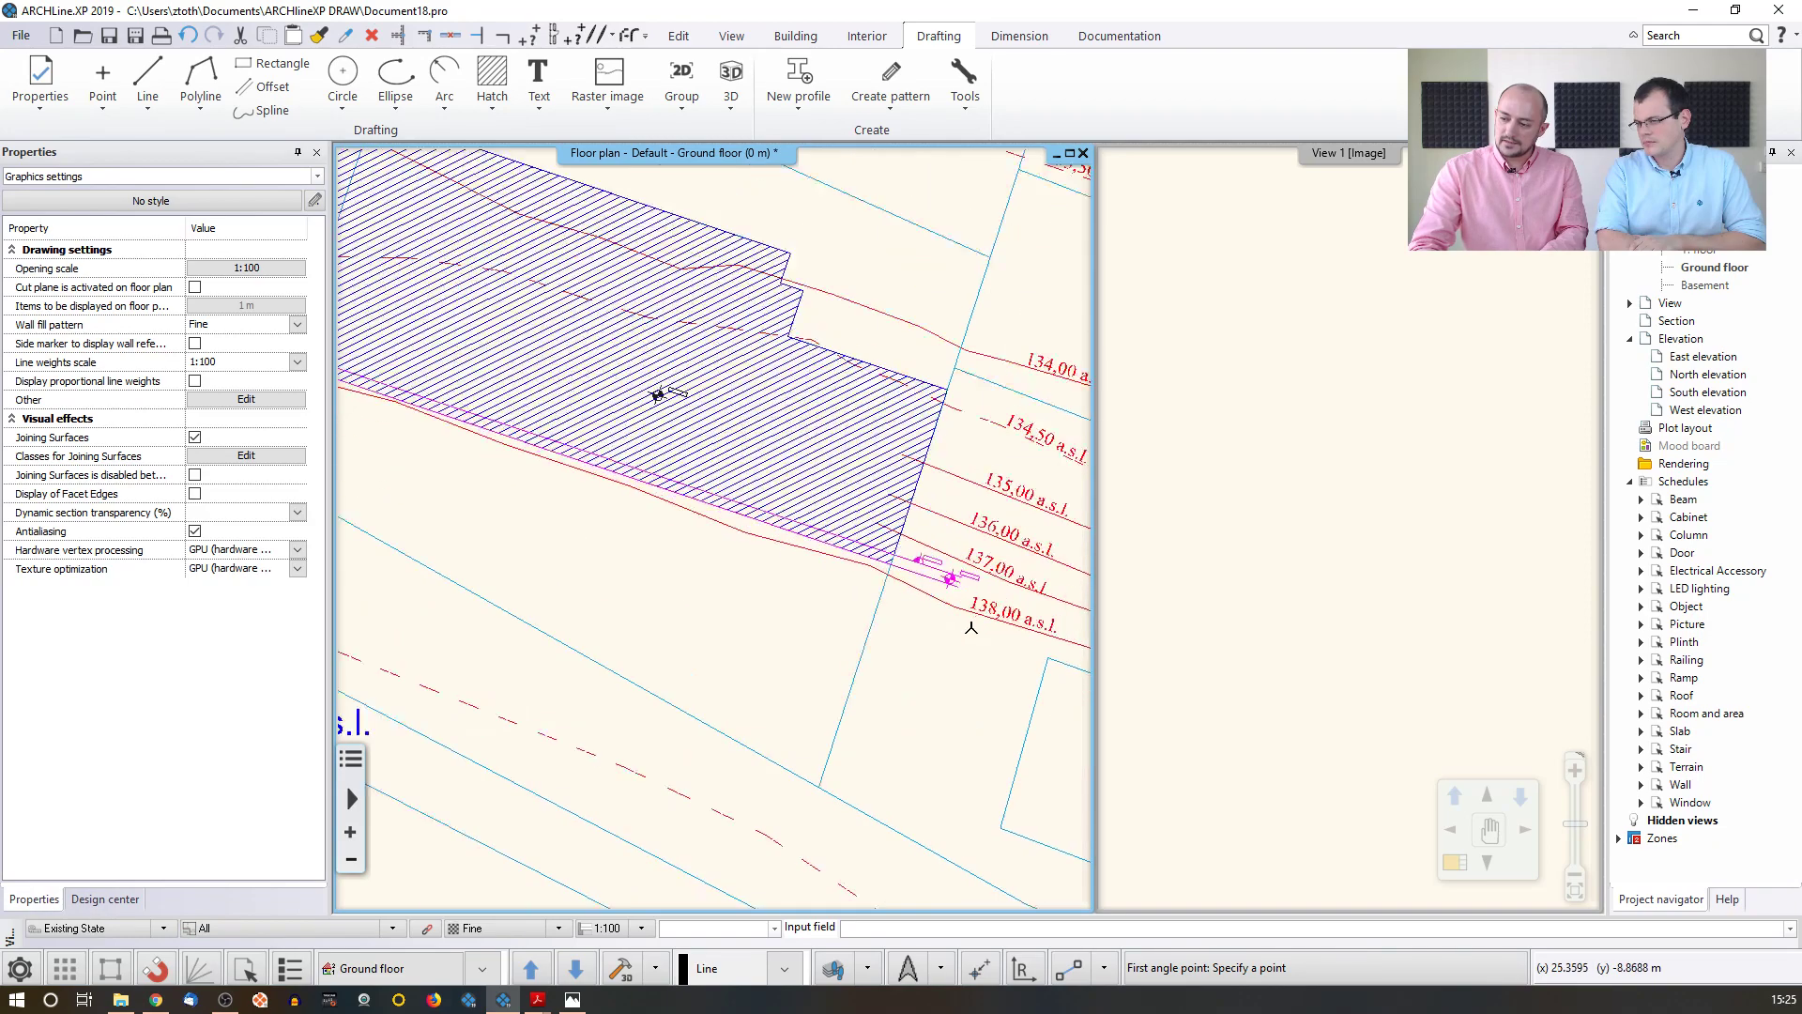
pyautogui.scroll(1, 972, 627)
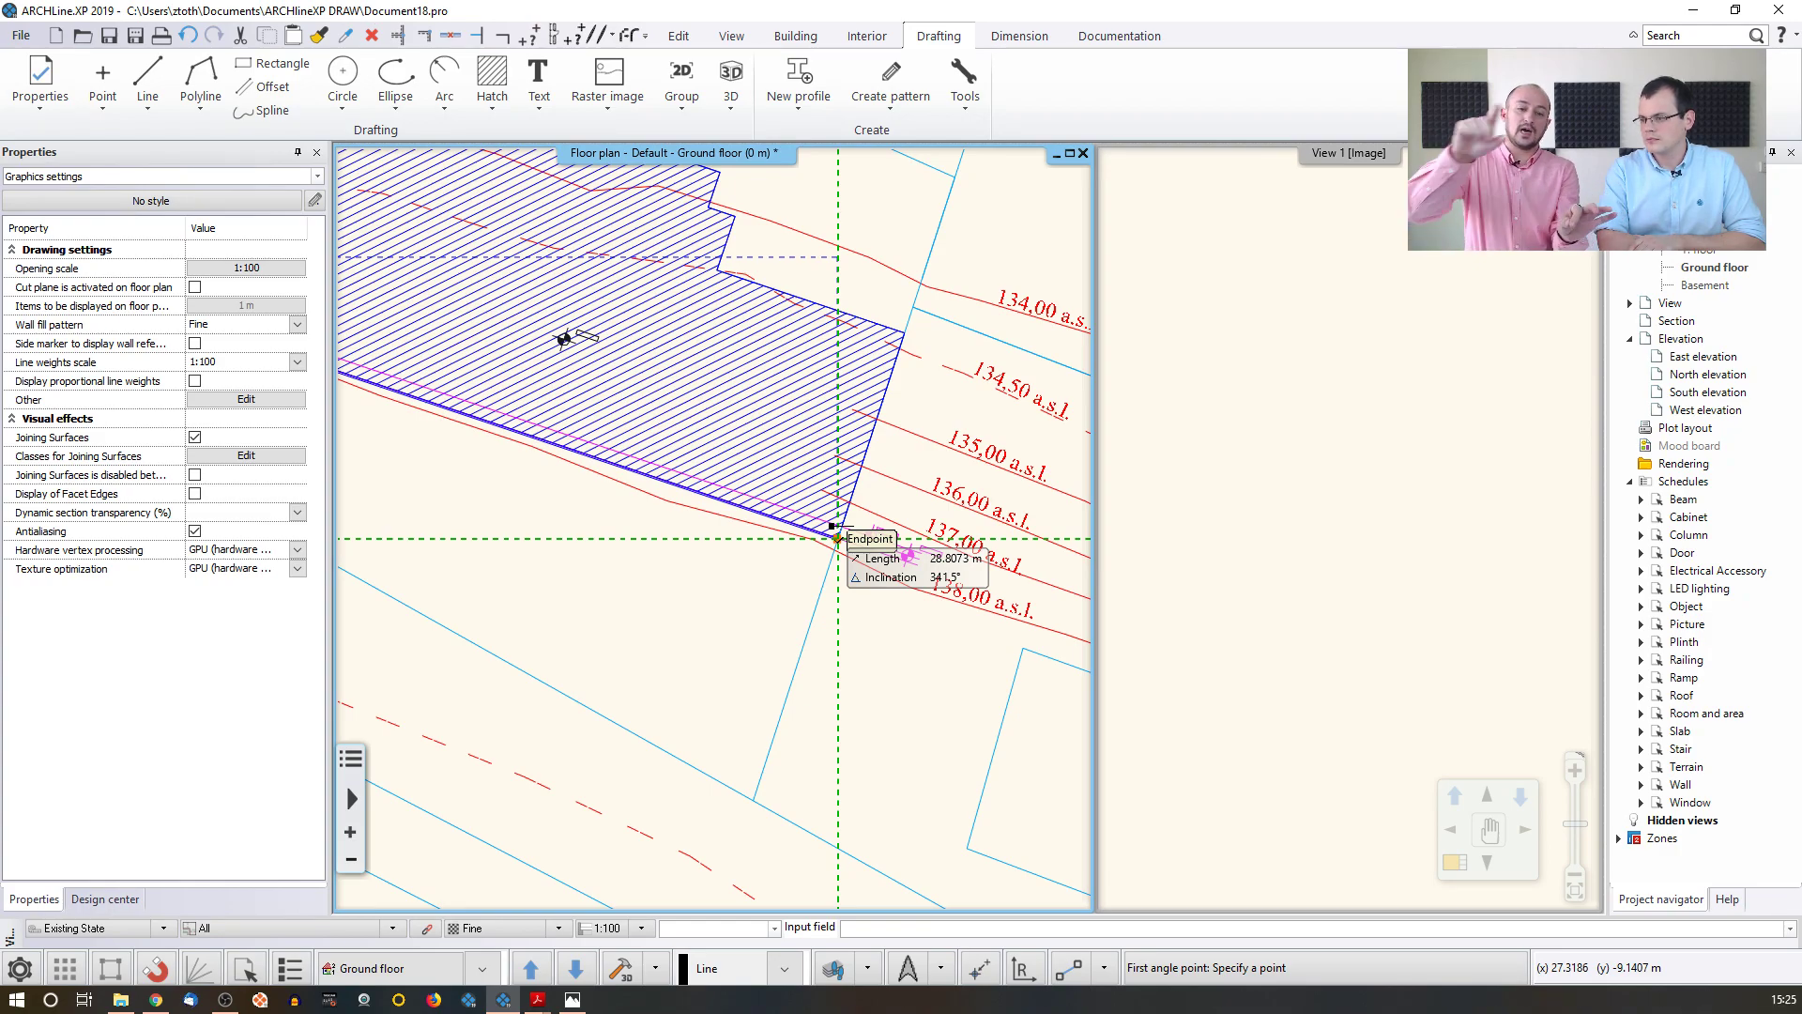
pyautogui.click(838, 538)
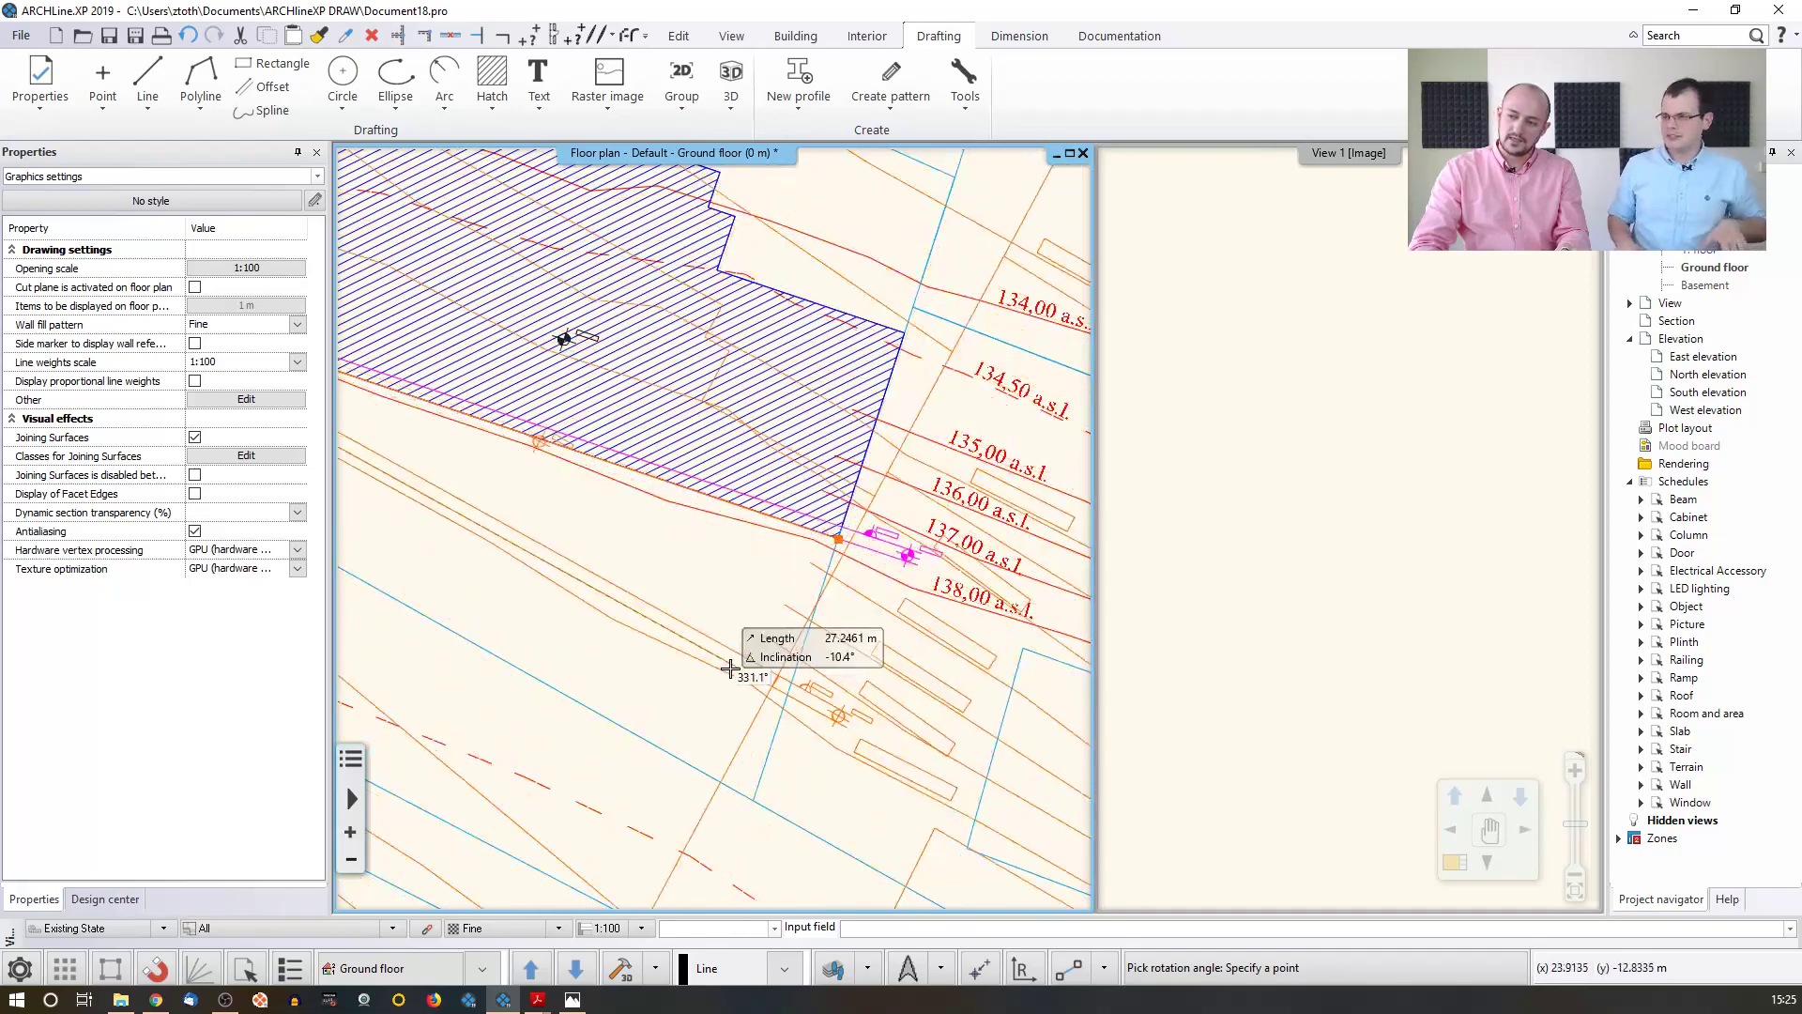
pyautogui.scroll(-3, 805, 383)
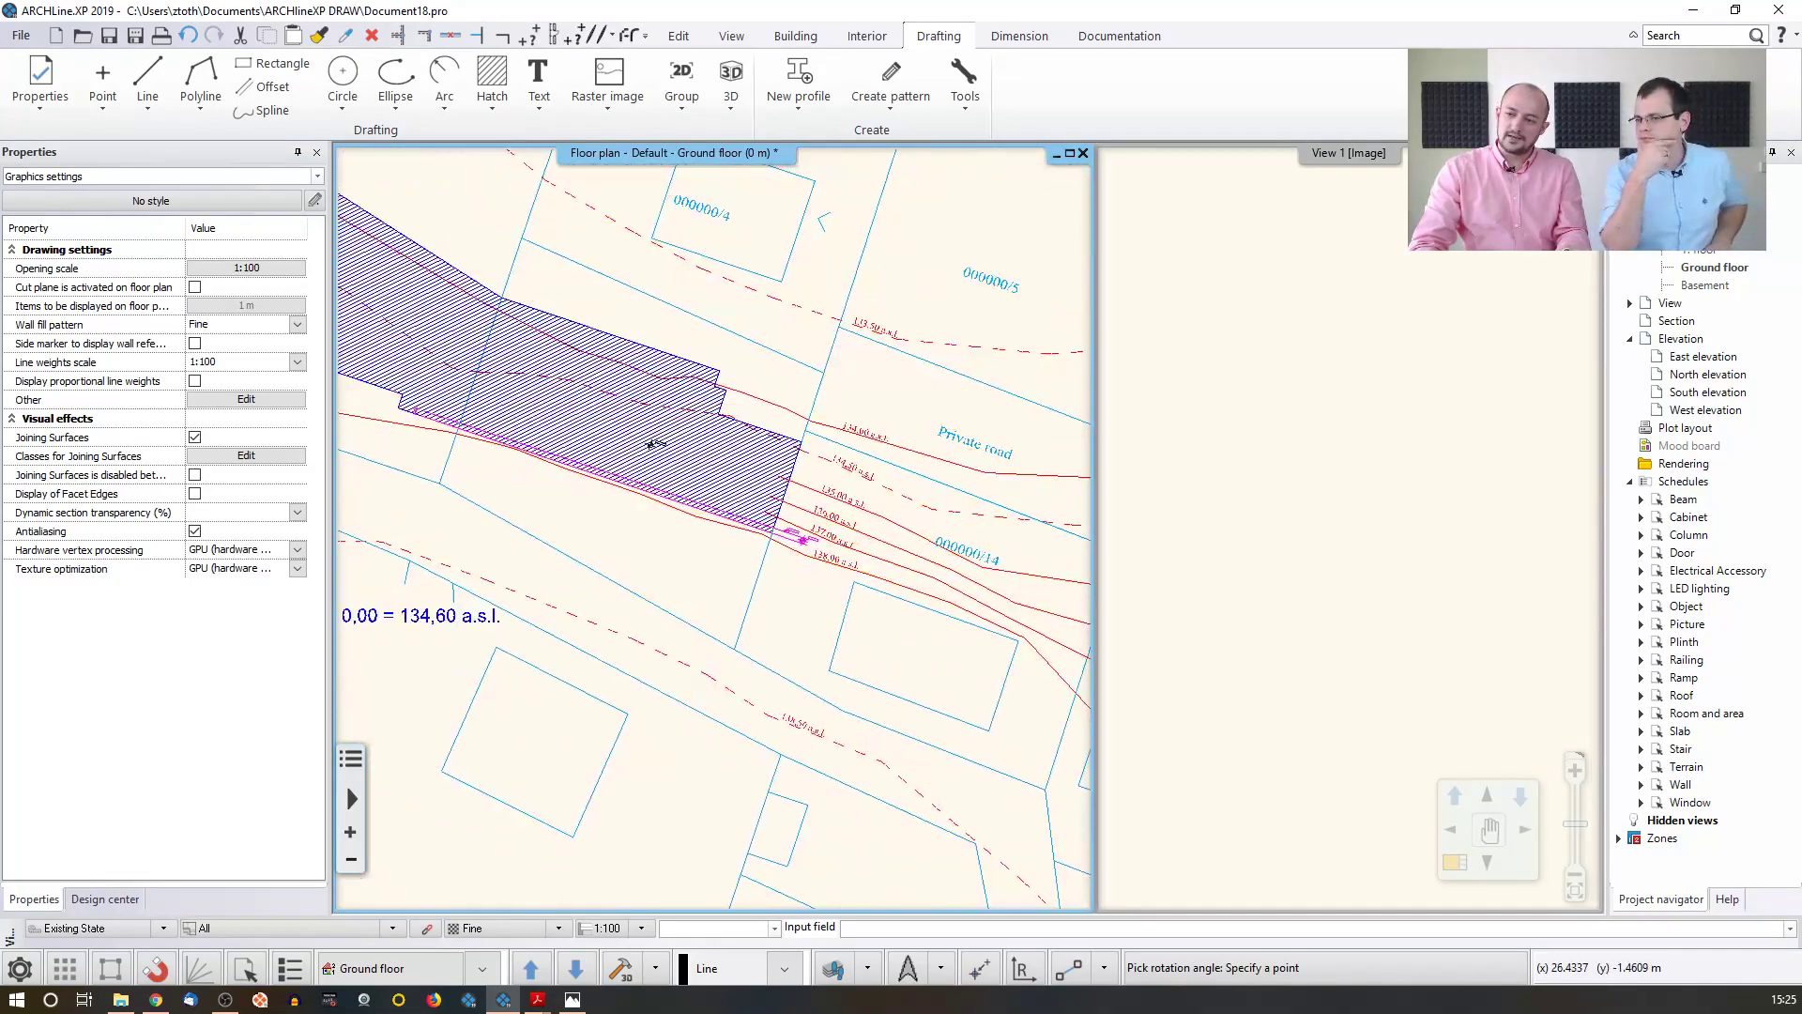
pyautogui.moveTo(774, 429); pyautogui.dragTo(941, 379, button='middle')
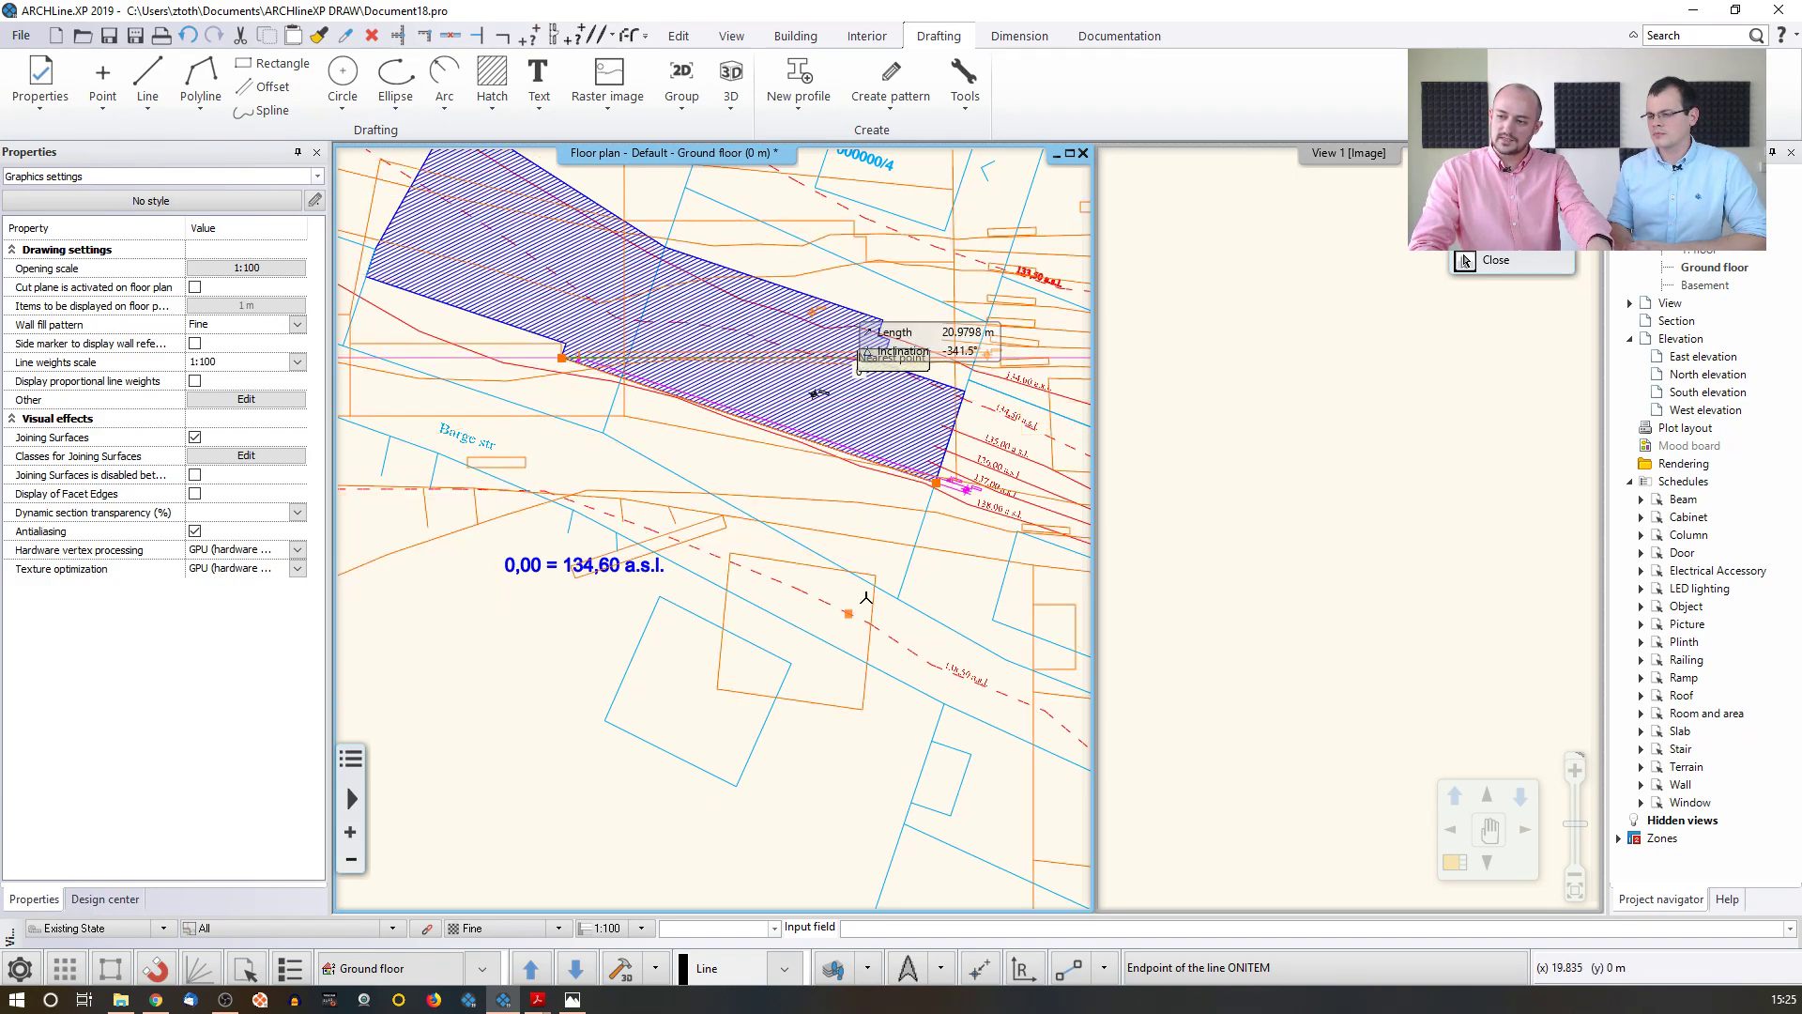
pyautogui.click(916, 338)
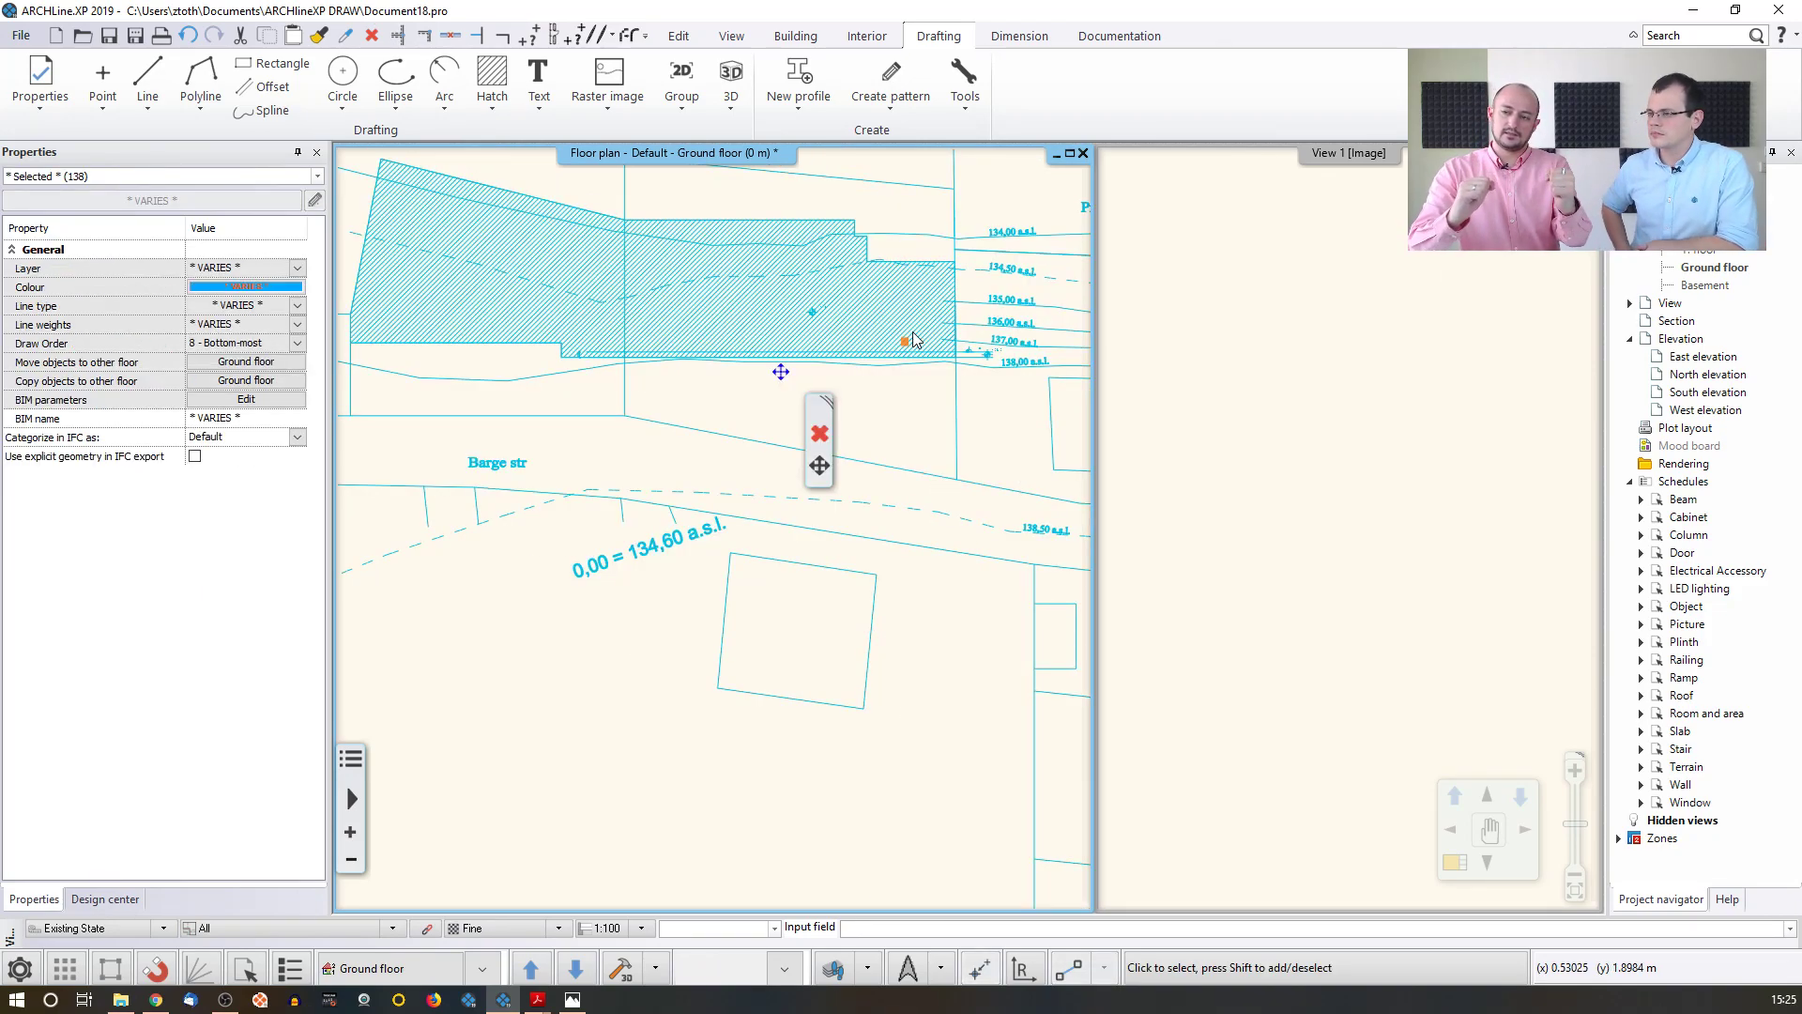
# - Clear the selection, check the angle of the rotated arrow line above plot 000000/4, and deselect the line without changes
pyautogui.moveTo(895, 333); pyautogui.dragTo(932, 563, button='middle')
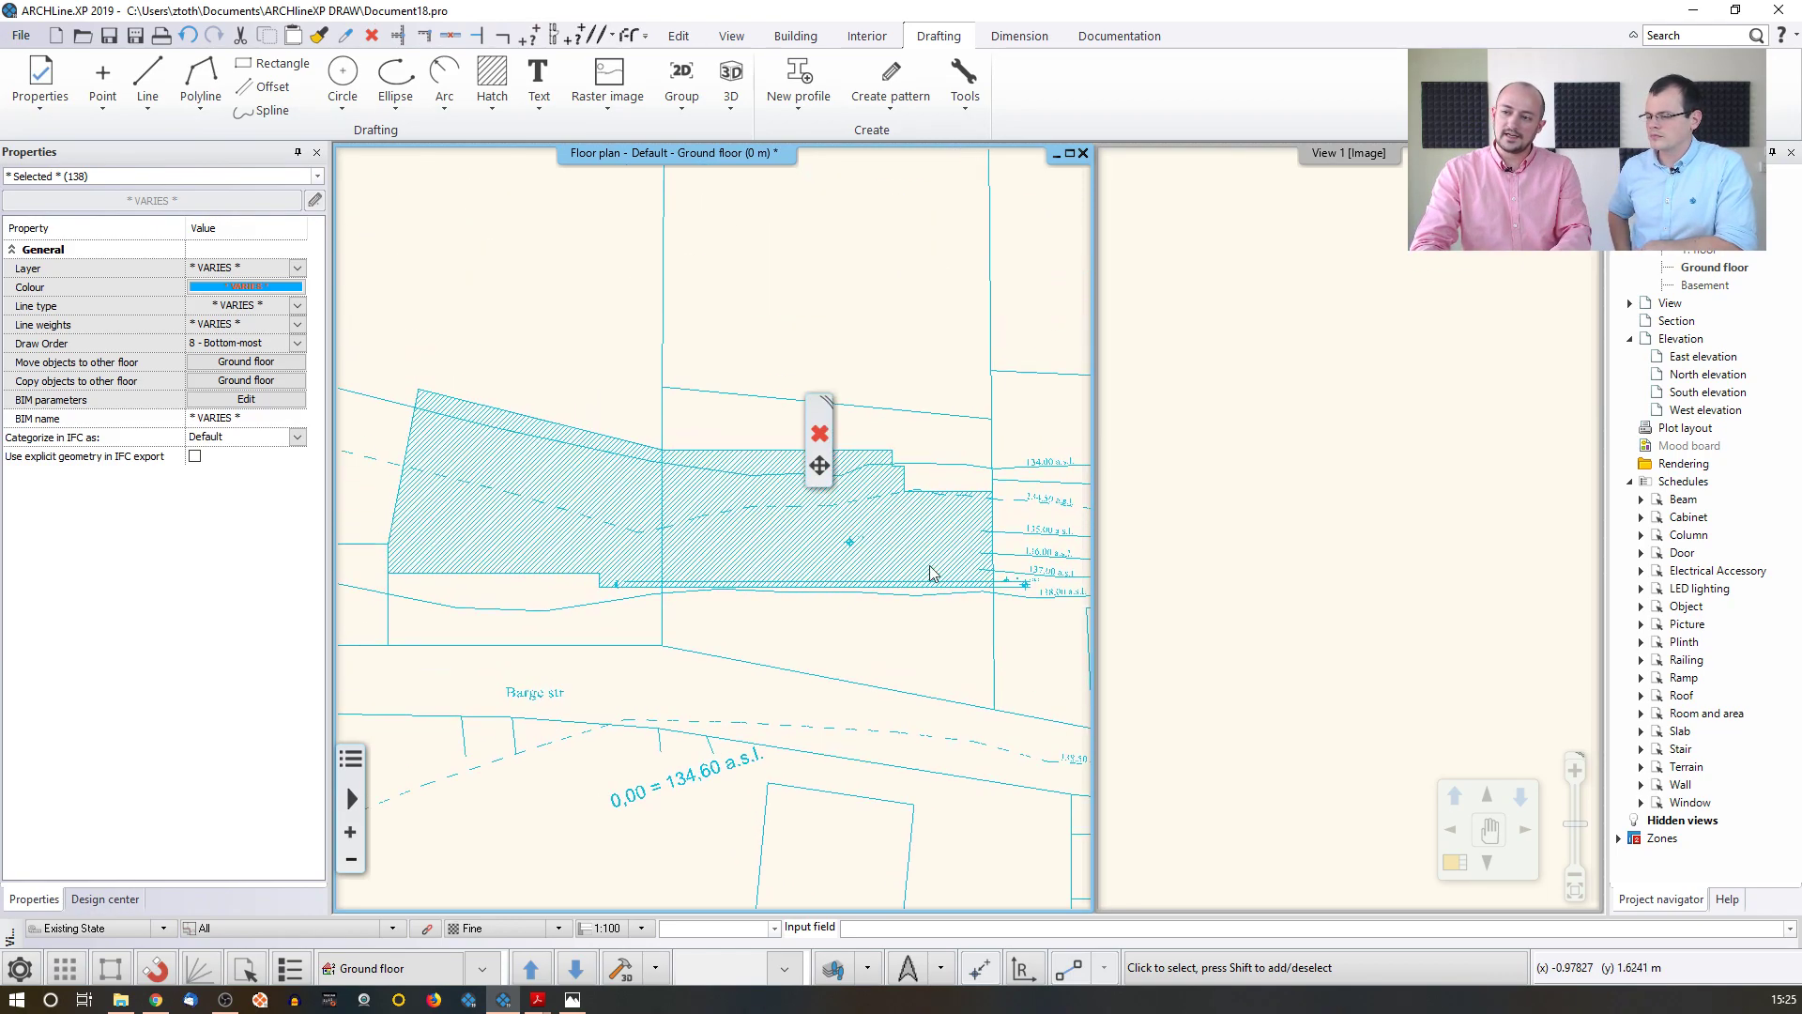
pyautogui.scroll(-2, 751, 416)
pyautogui.scroll(-2, 729, 383)
pyautogui.moveTo(676, 339); pyautogui.dragTo(711, 362, button='middle')
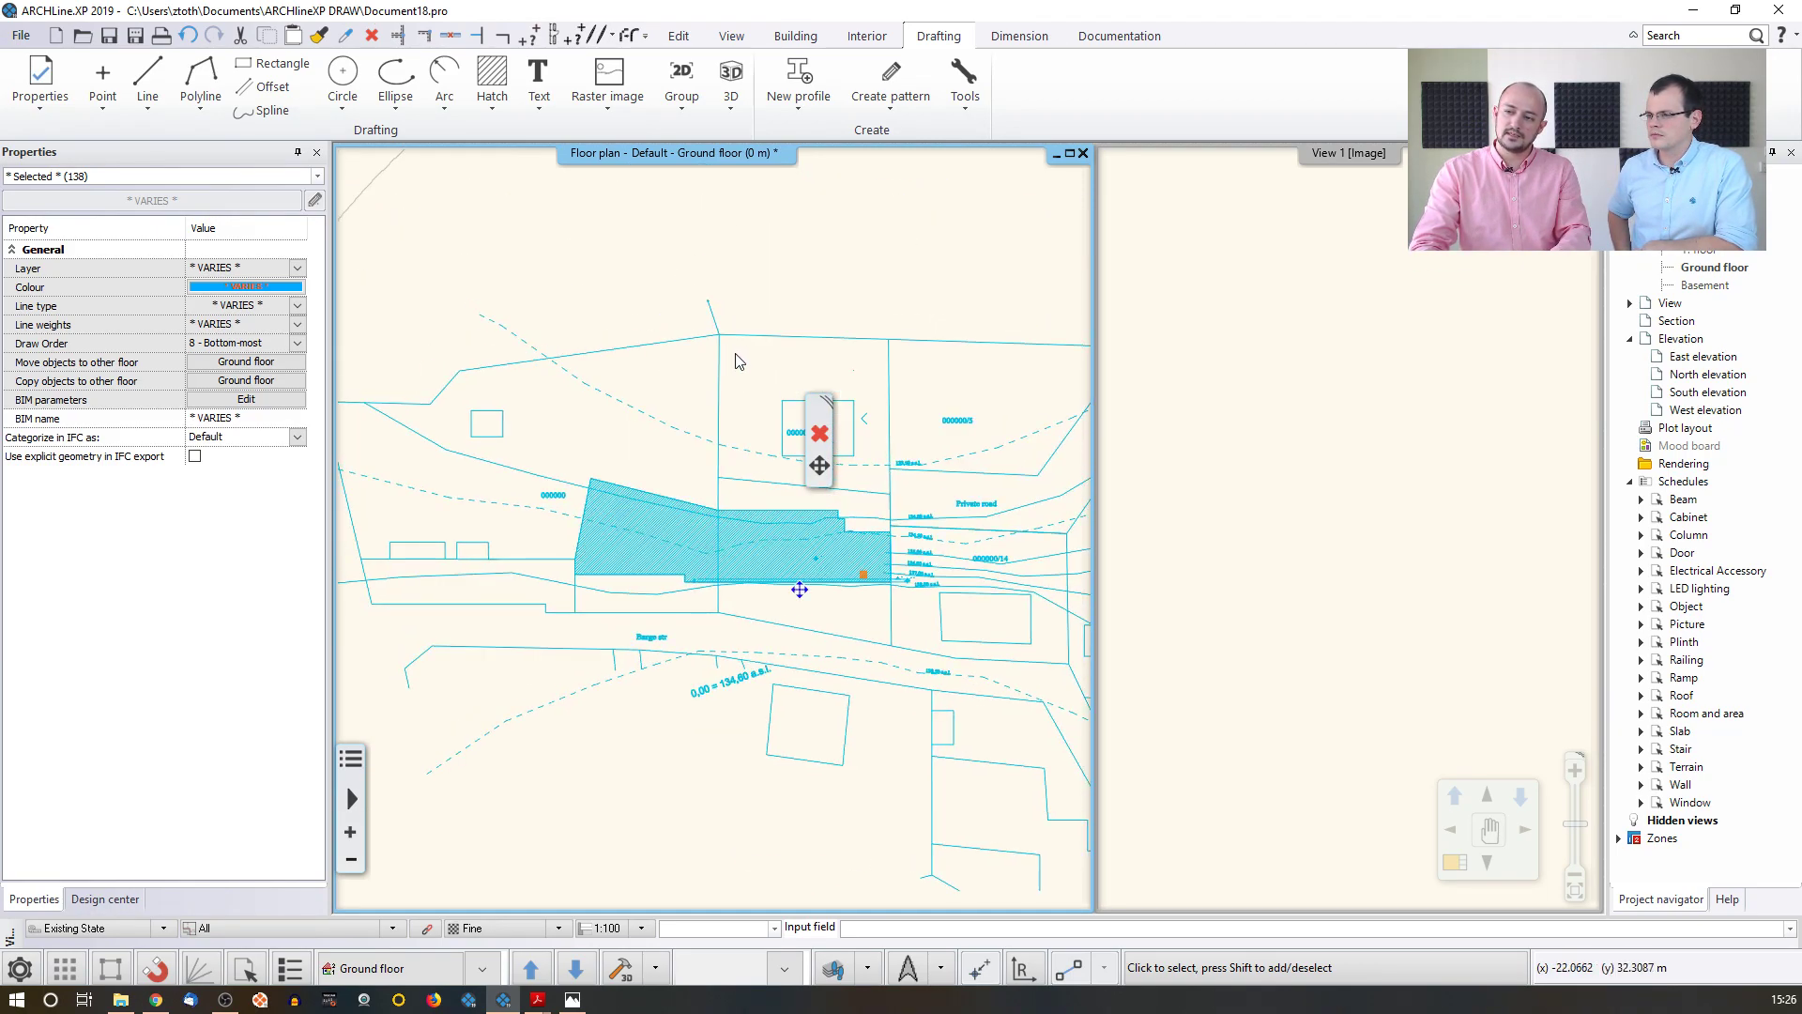
pyautogui.click(774, 291)
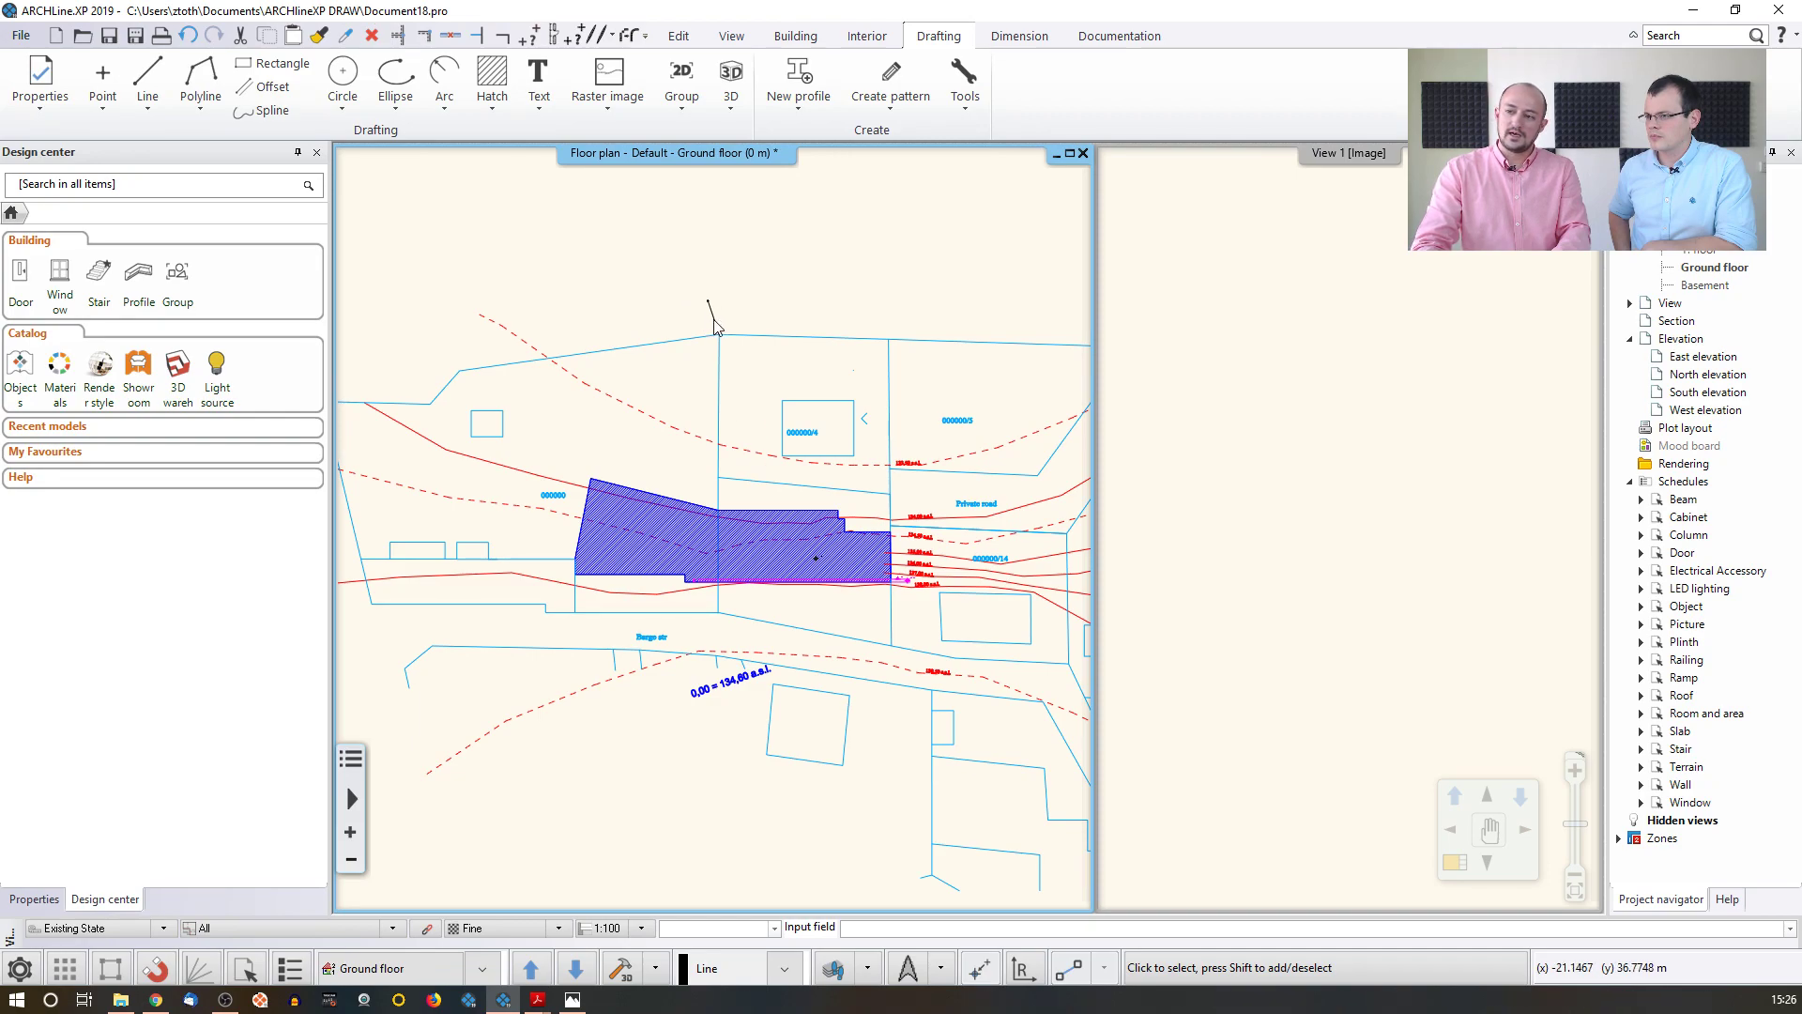
pyautogui.scroll(3, 713, 324)
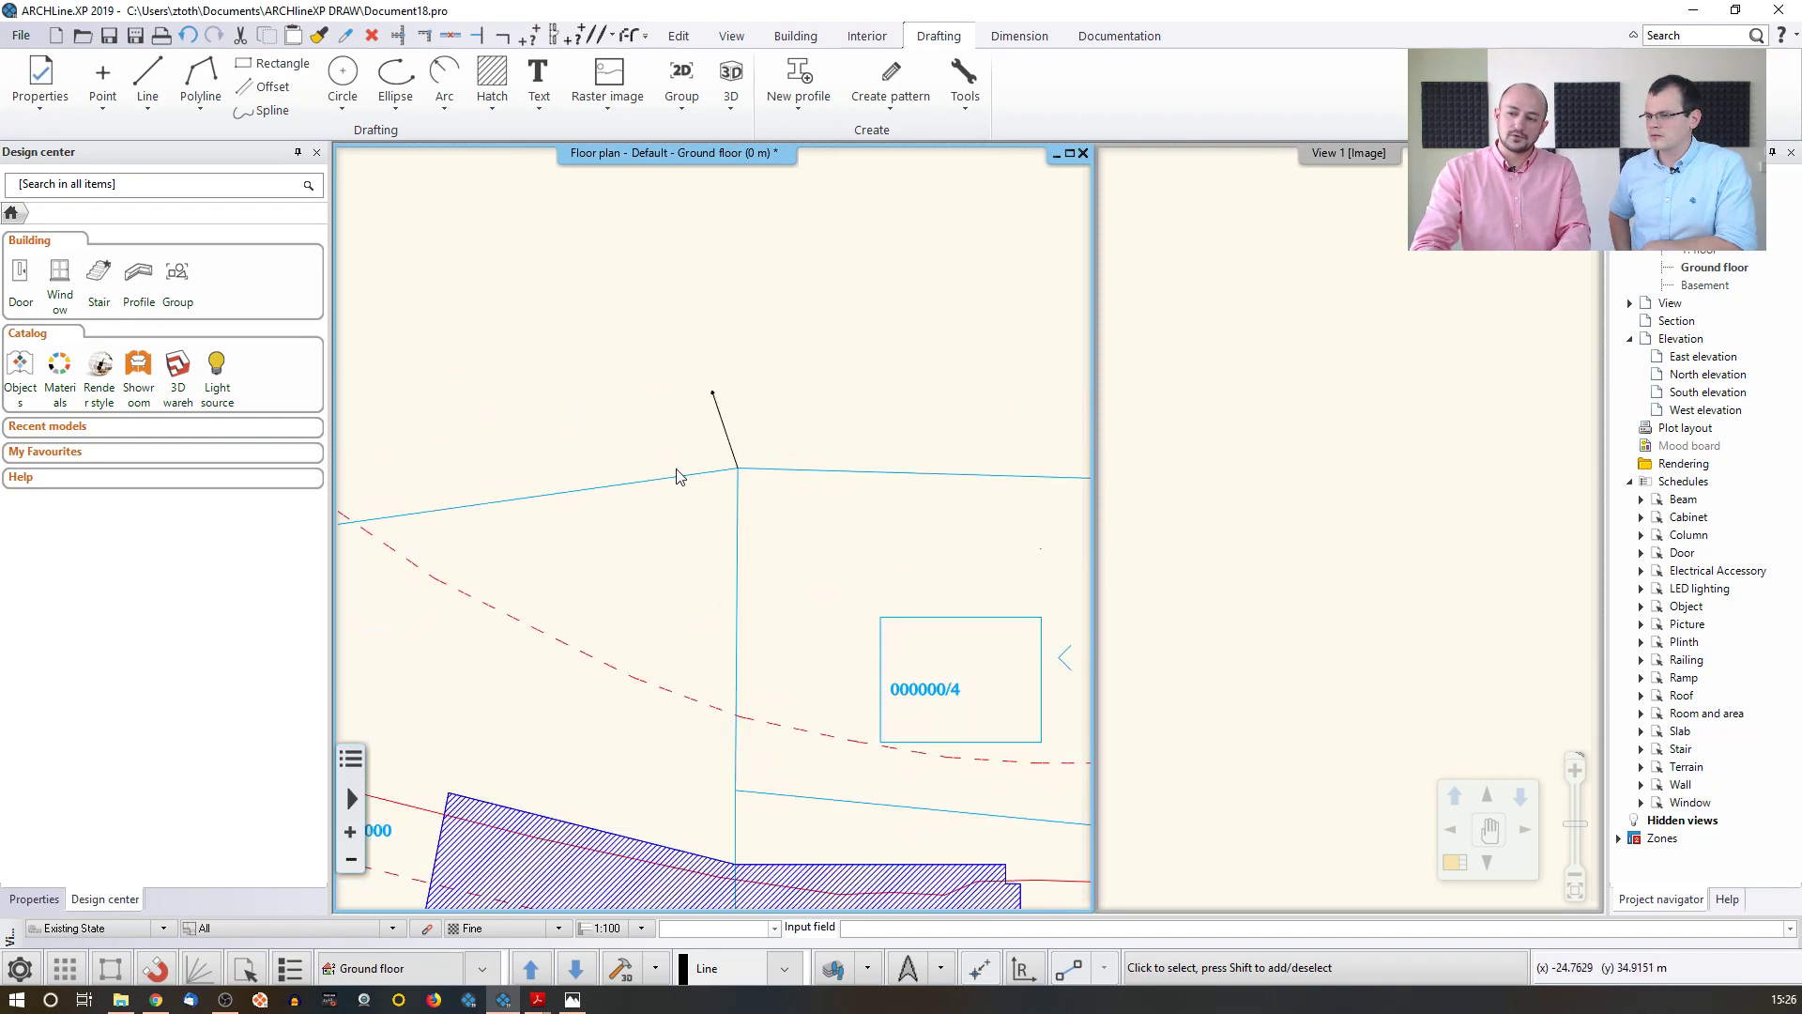
pyautogui.click(731, 442)
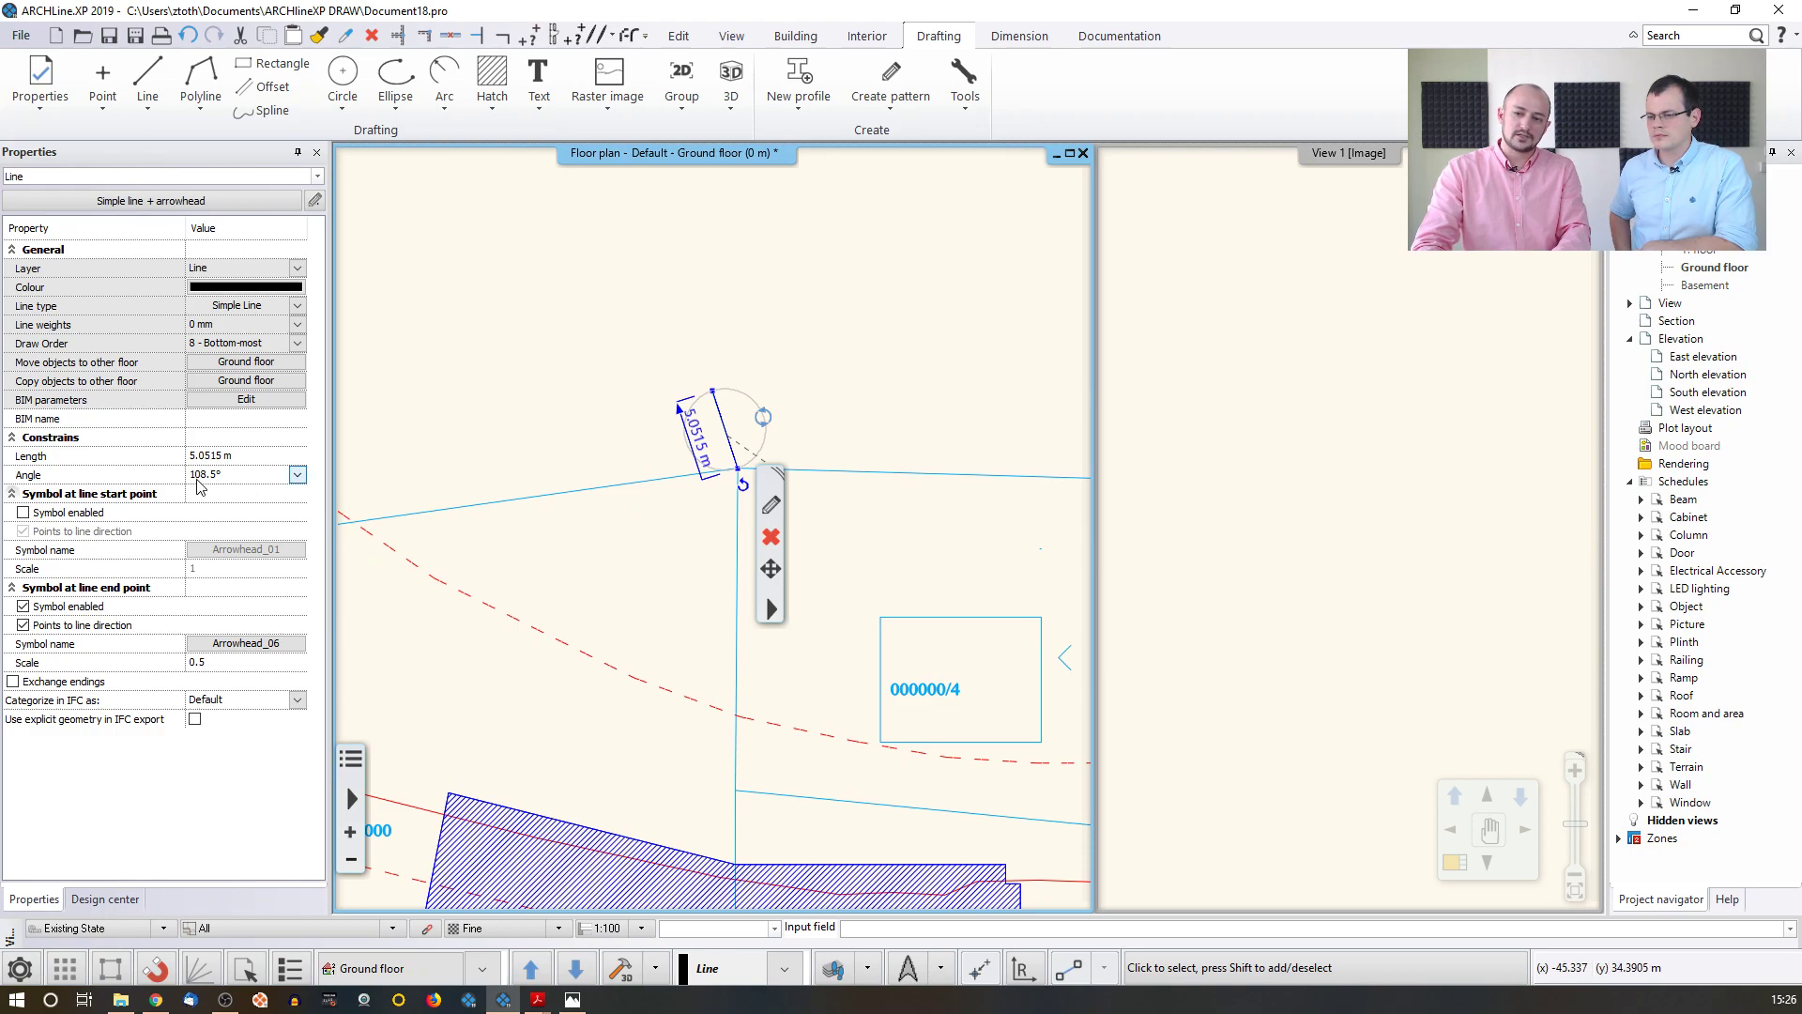
pyautogui.click(230, 475)
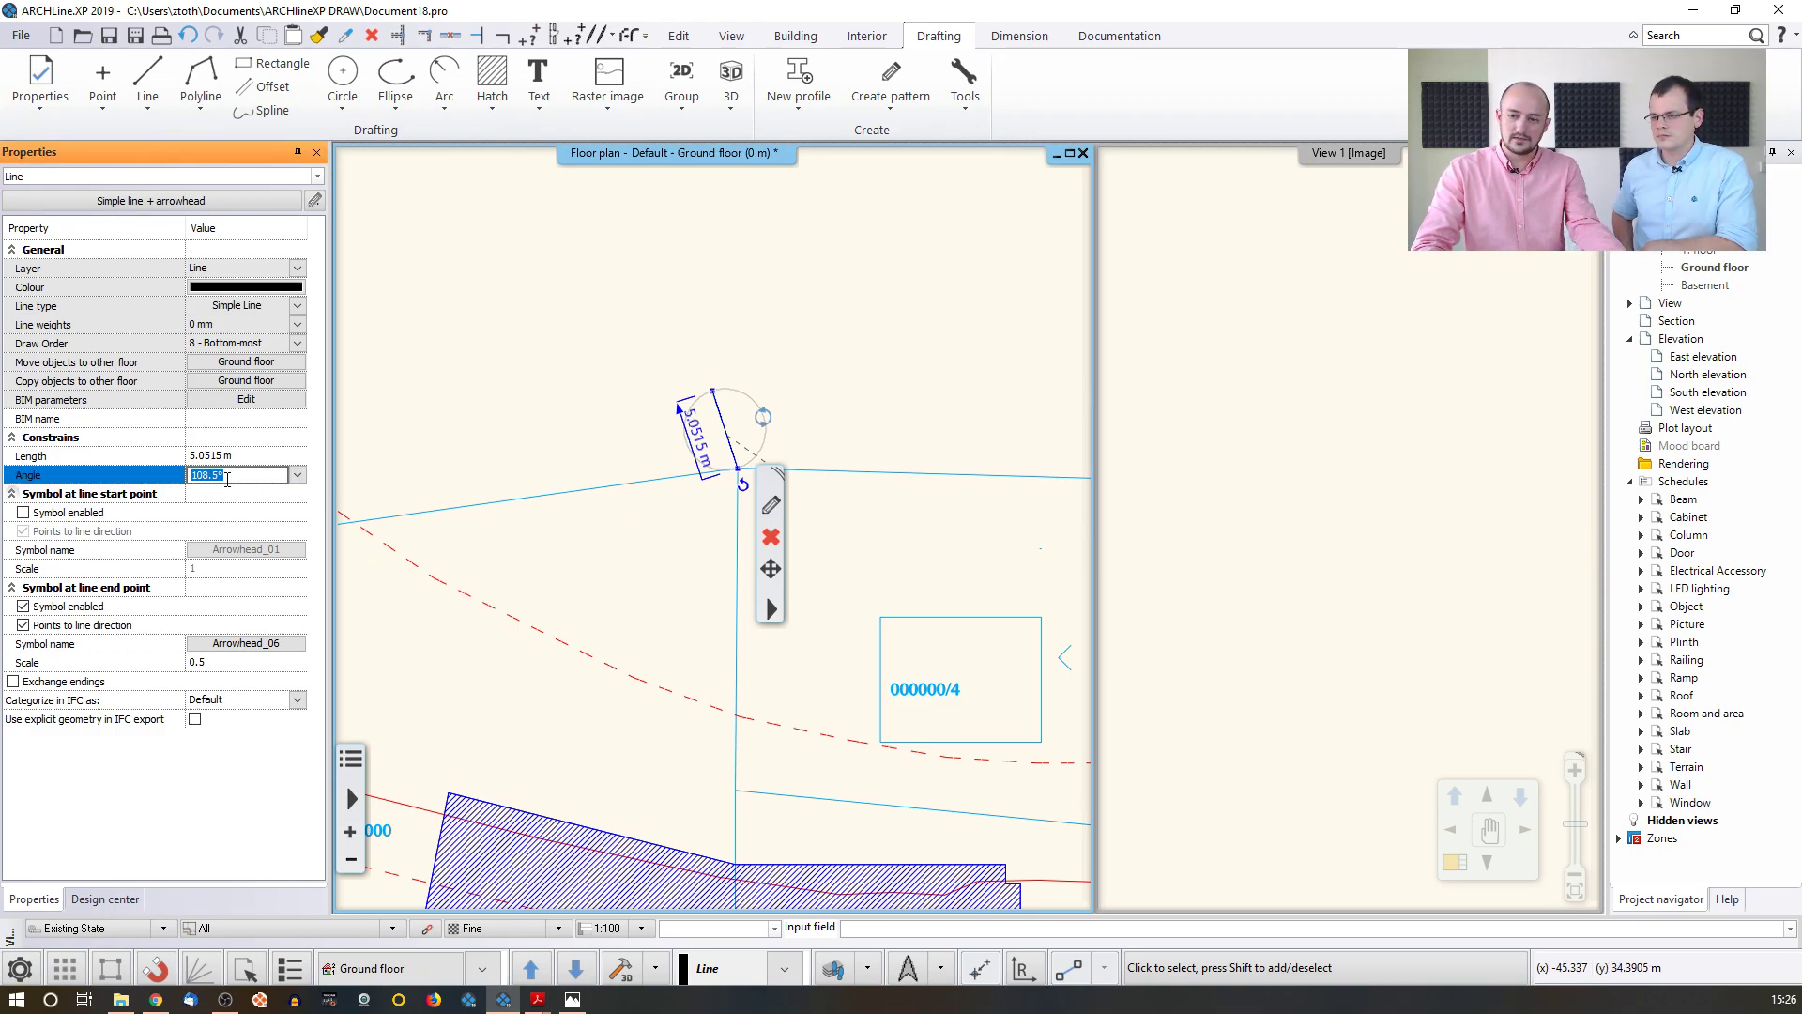
pyautogui.click(419, 436)
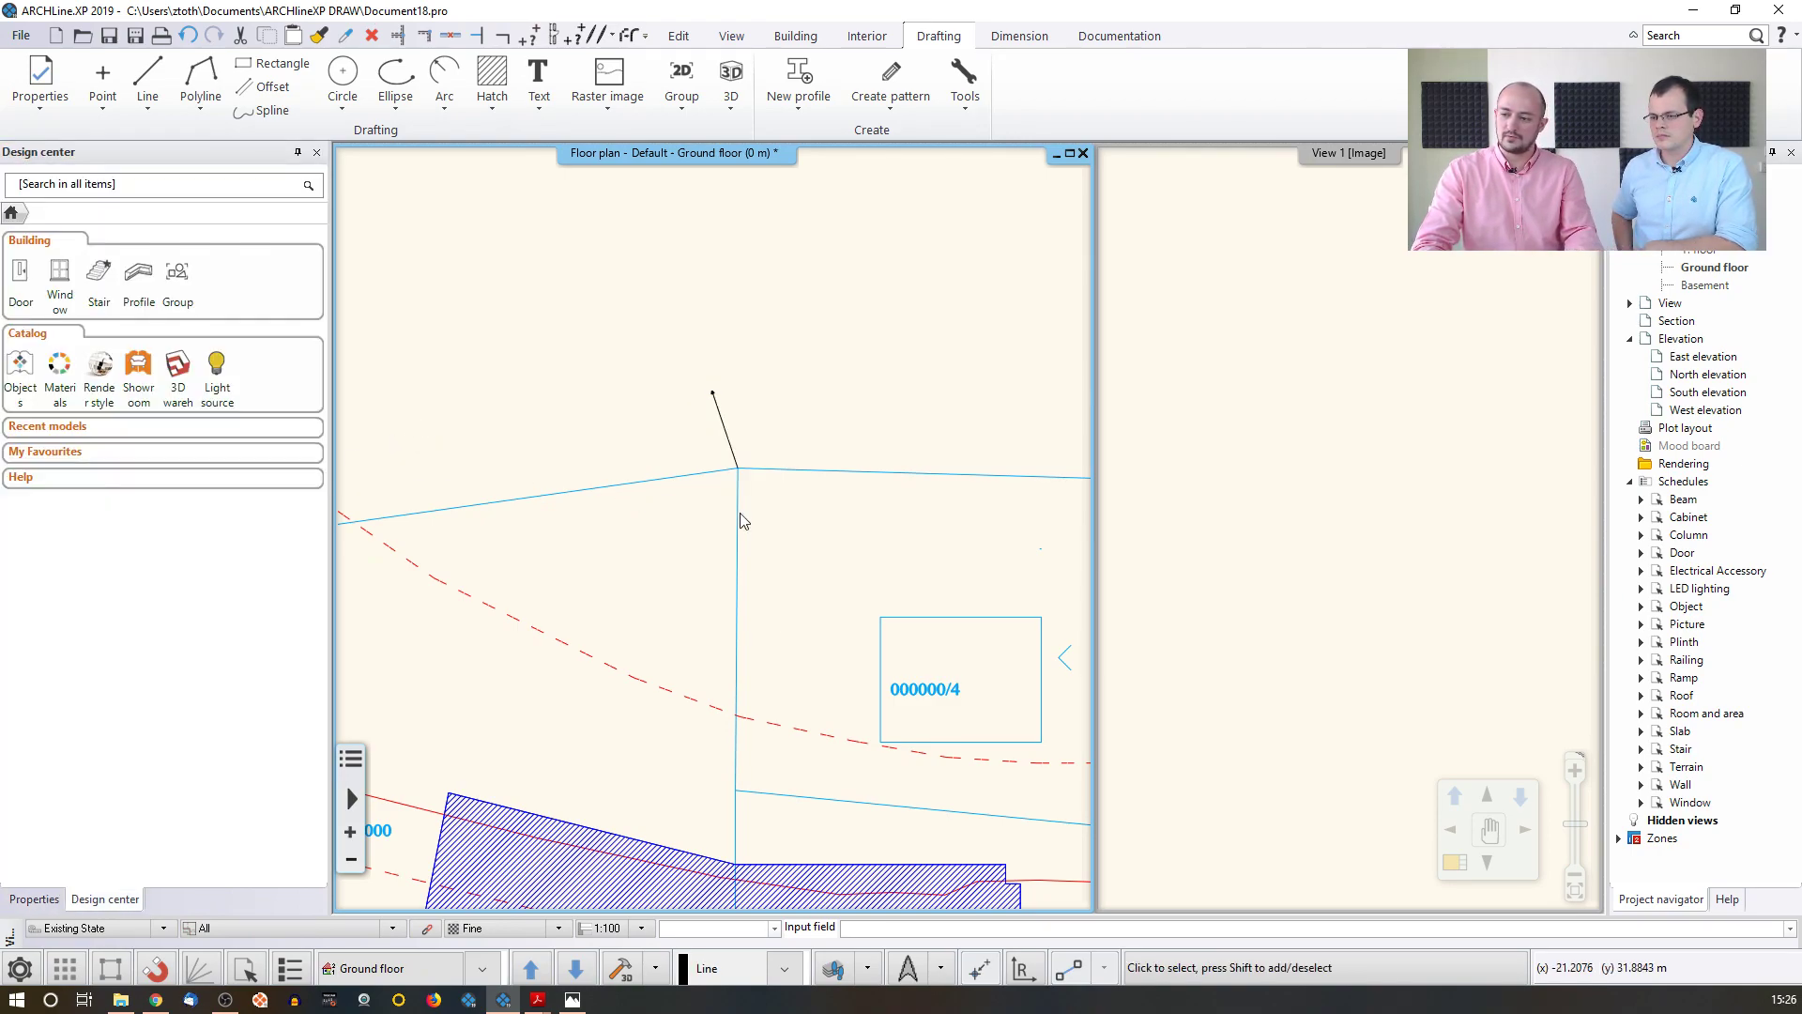
# - Set the project's north direction to 108°, following the arrow line
pyautogui.click(910, 969)
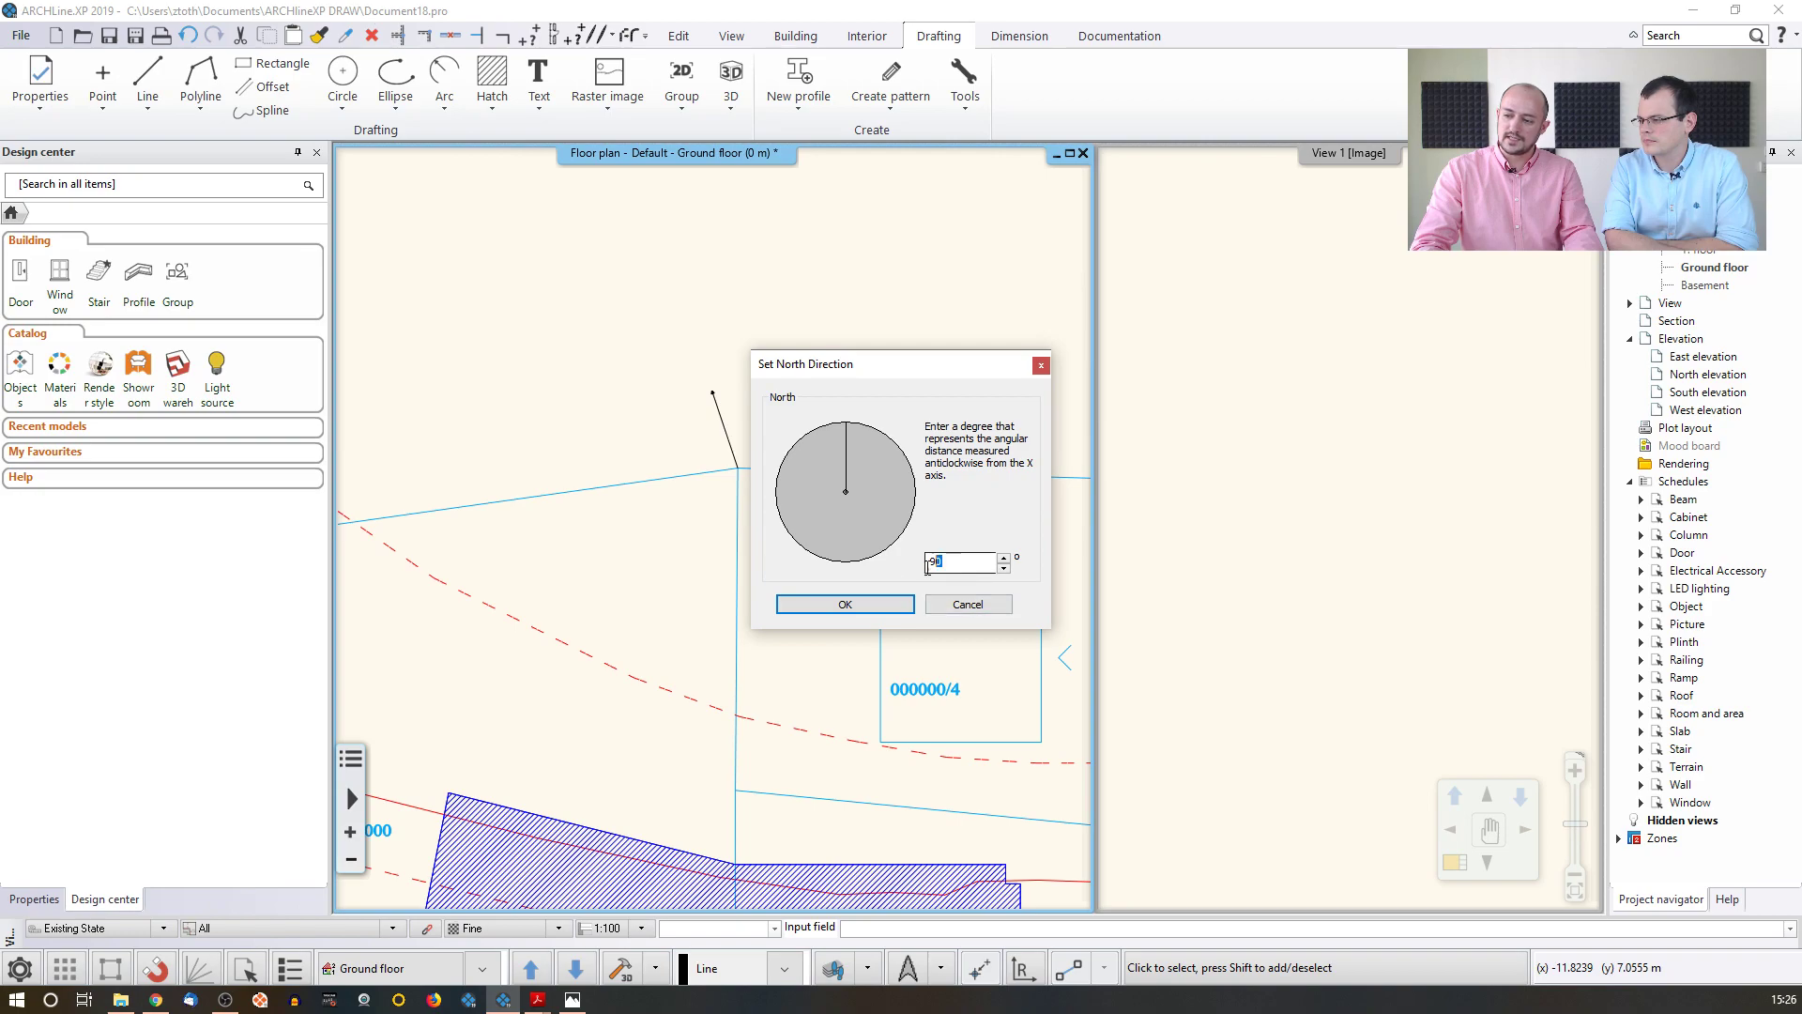
pyautogui.write('108')
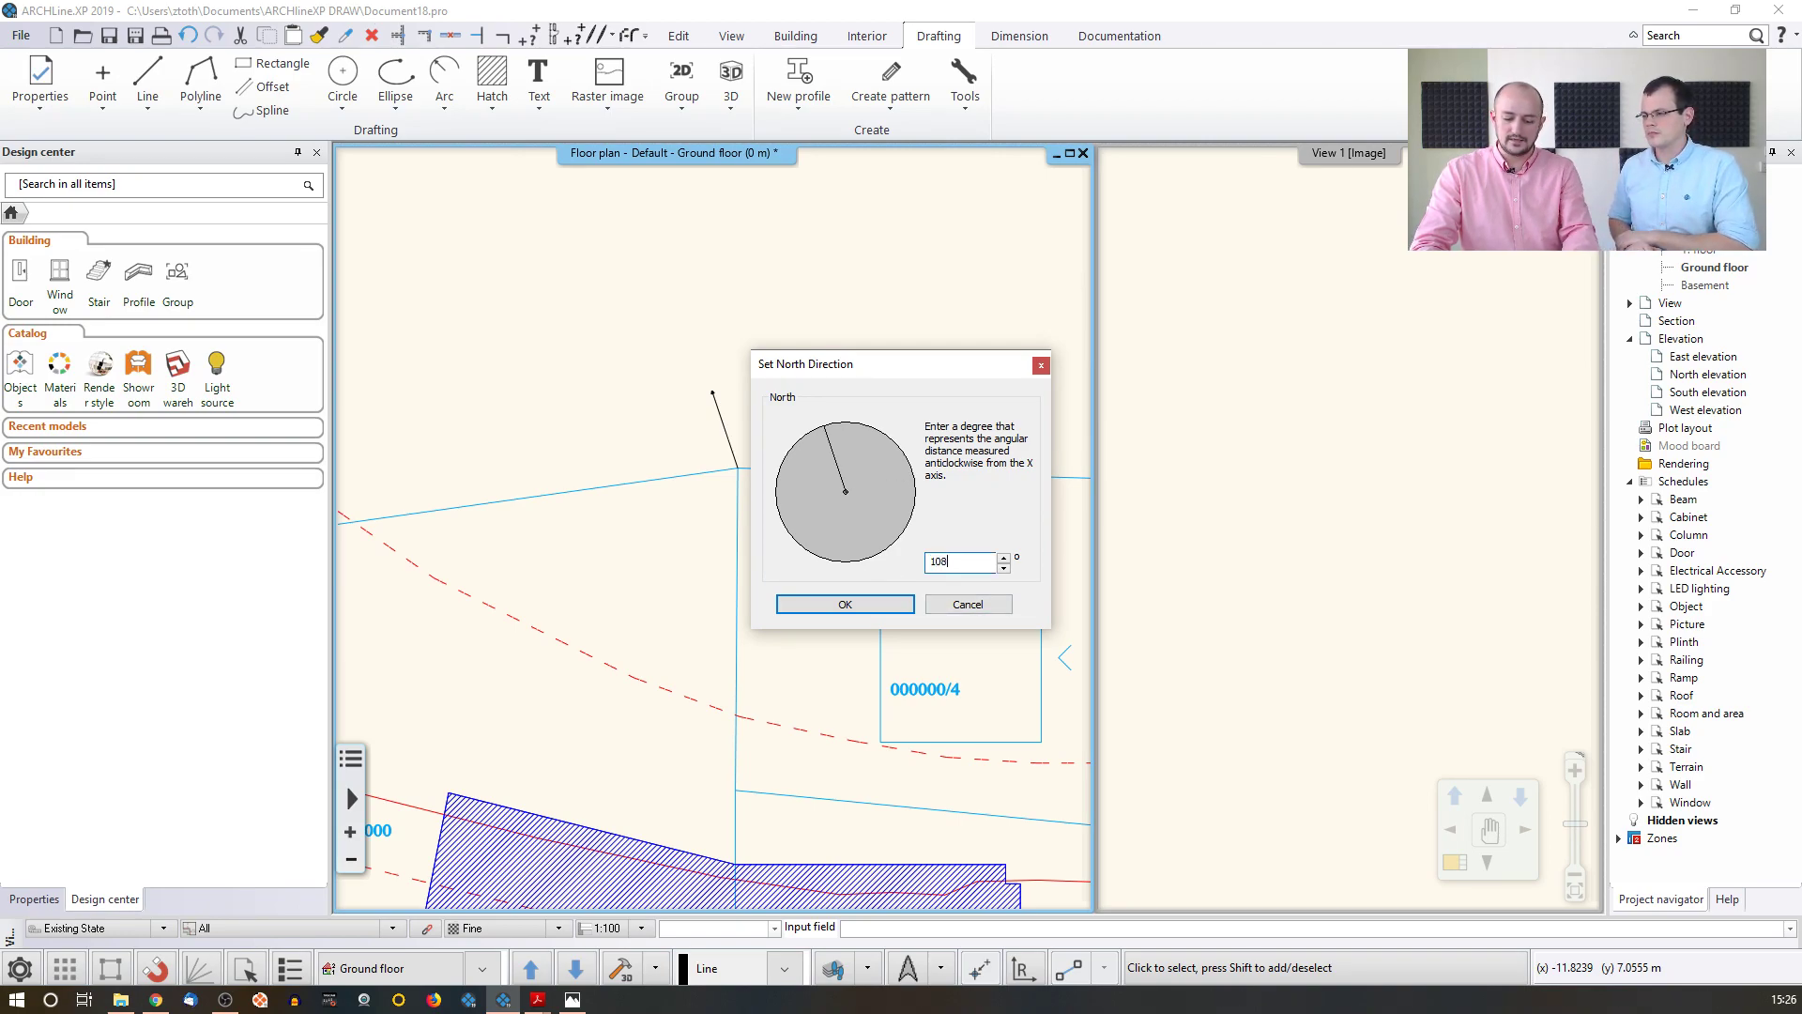
pyautogui.press('Return')
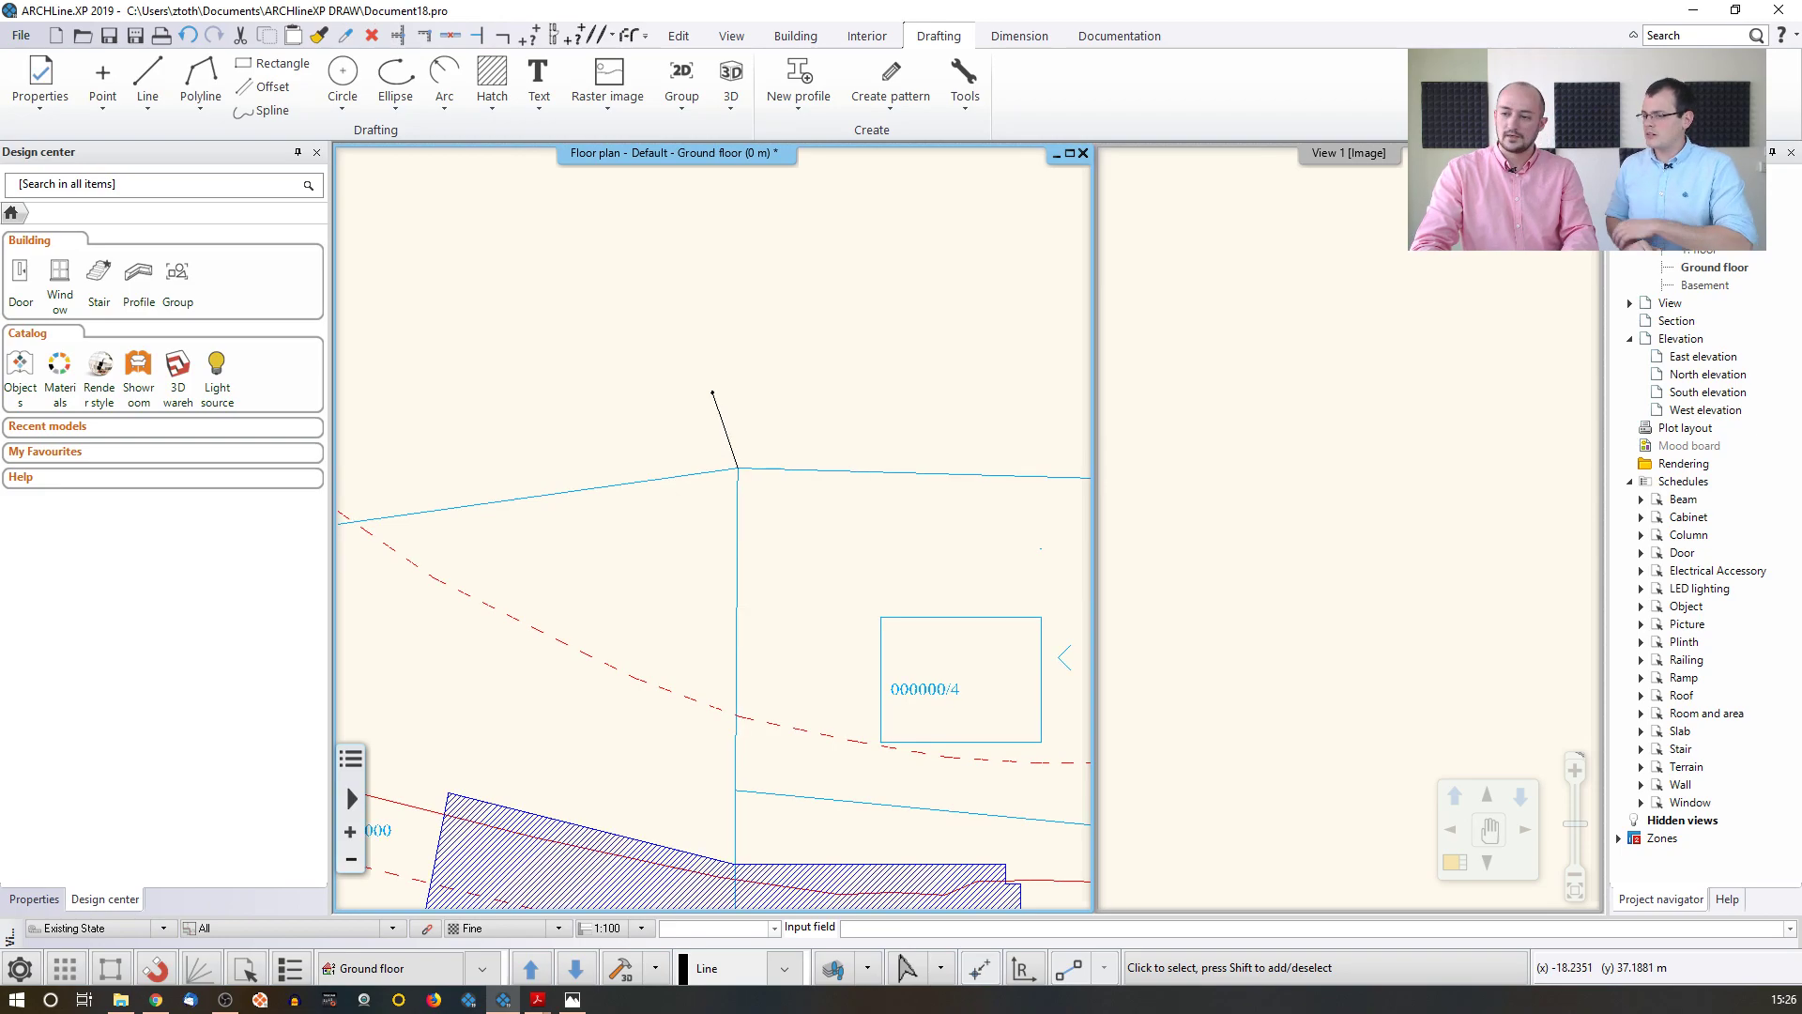
# - Check the project's current location and north angle in the Location and Sun settings, then close them
pyautogui.scroll(-5, 742, 474)
pyautogui.moveTo(792, 565); pyautogui.dragTo(758, 501, button='middle')
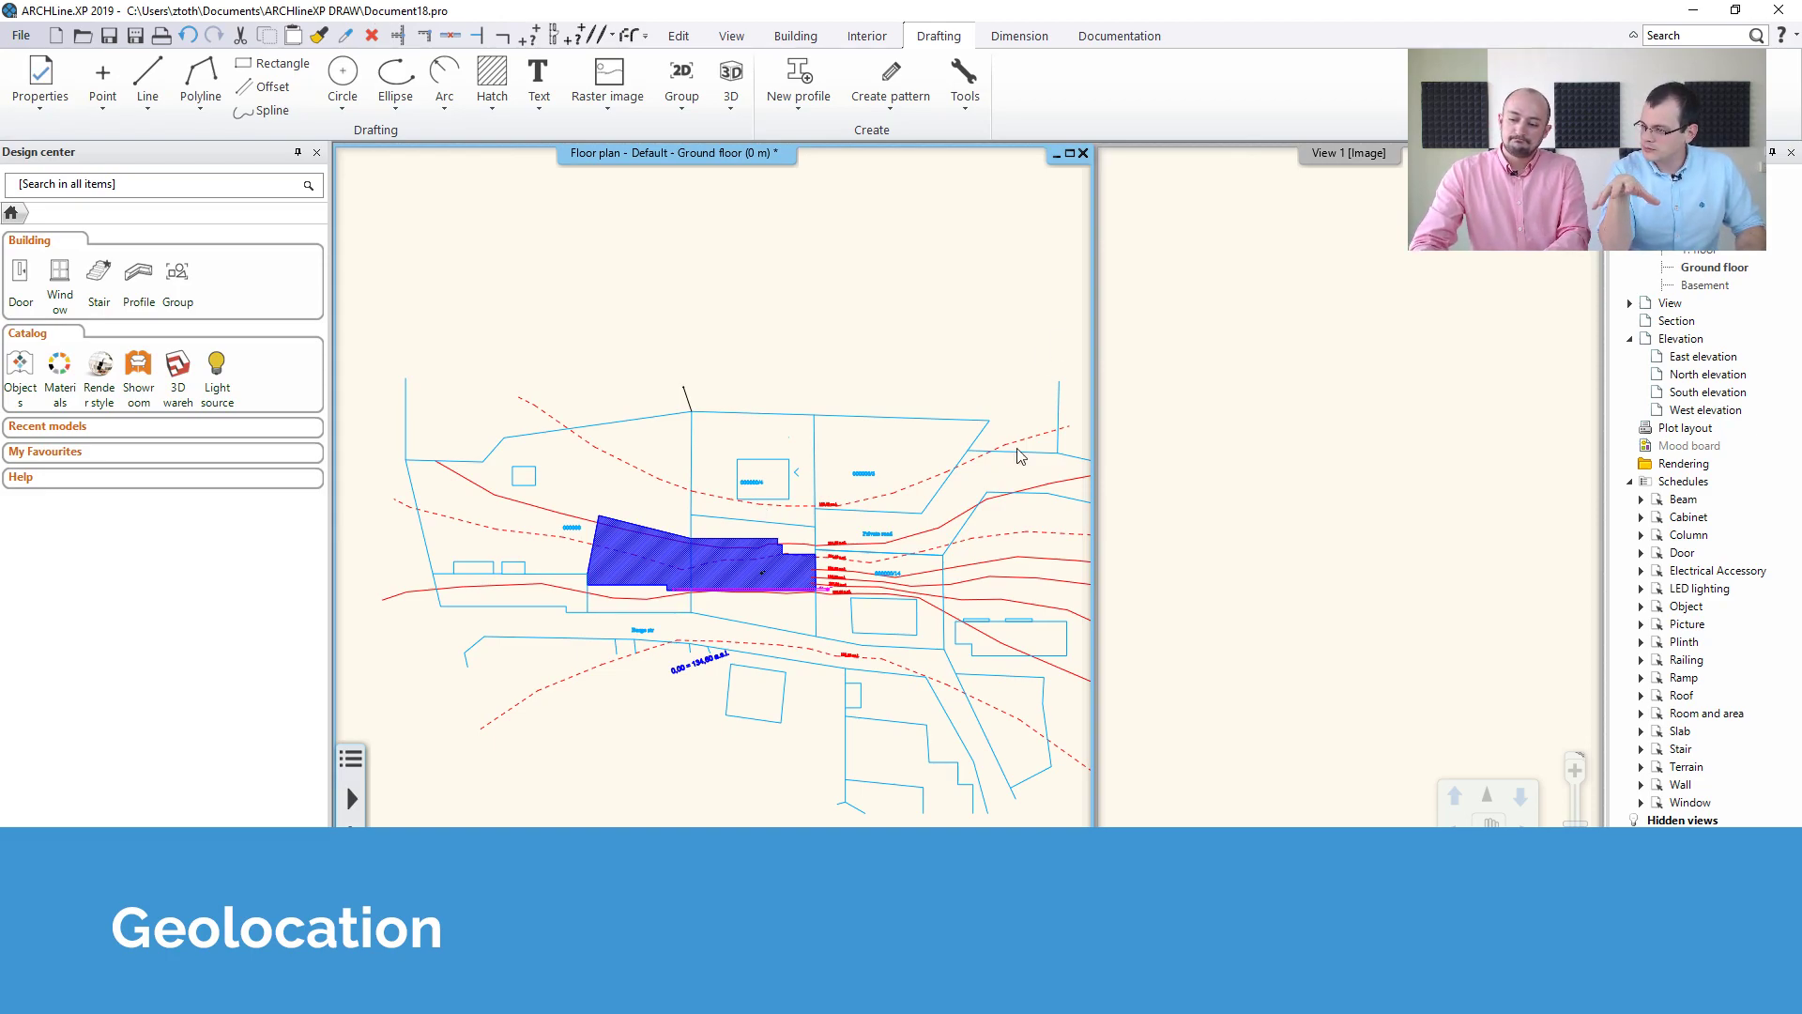
pyautogui.moveTo(942, 662); pyautogui.dragTo(932, 657, button='middle')
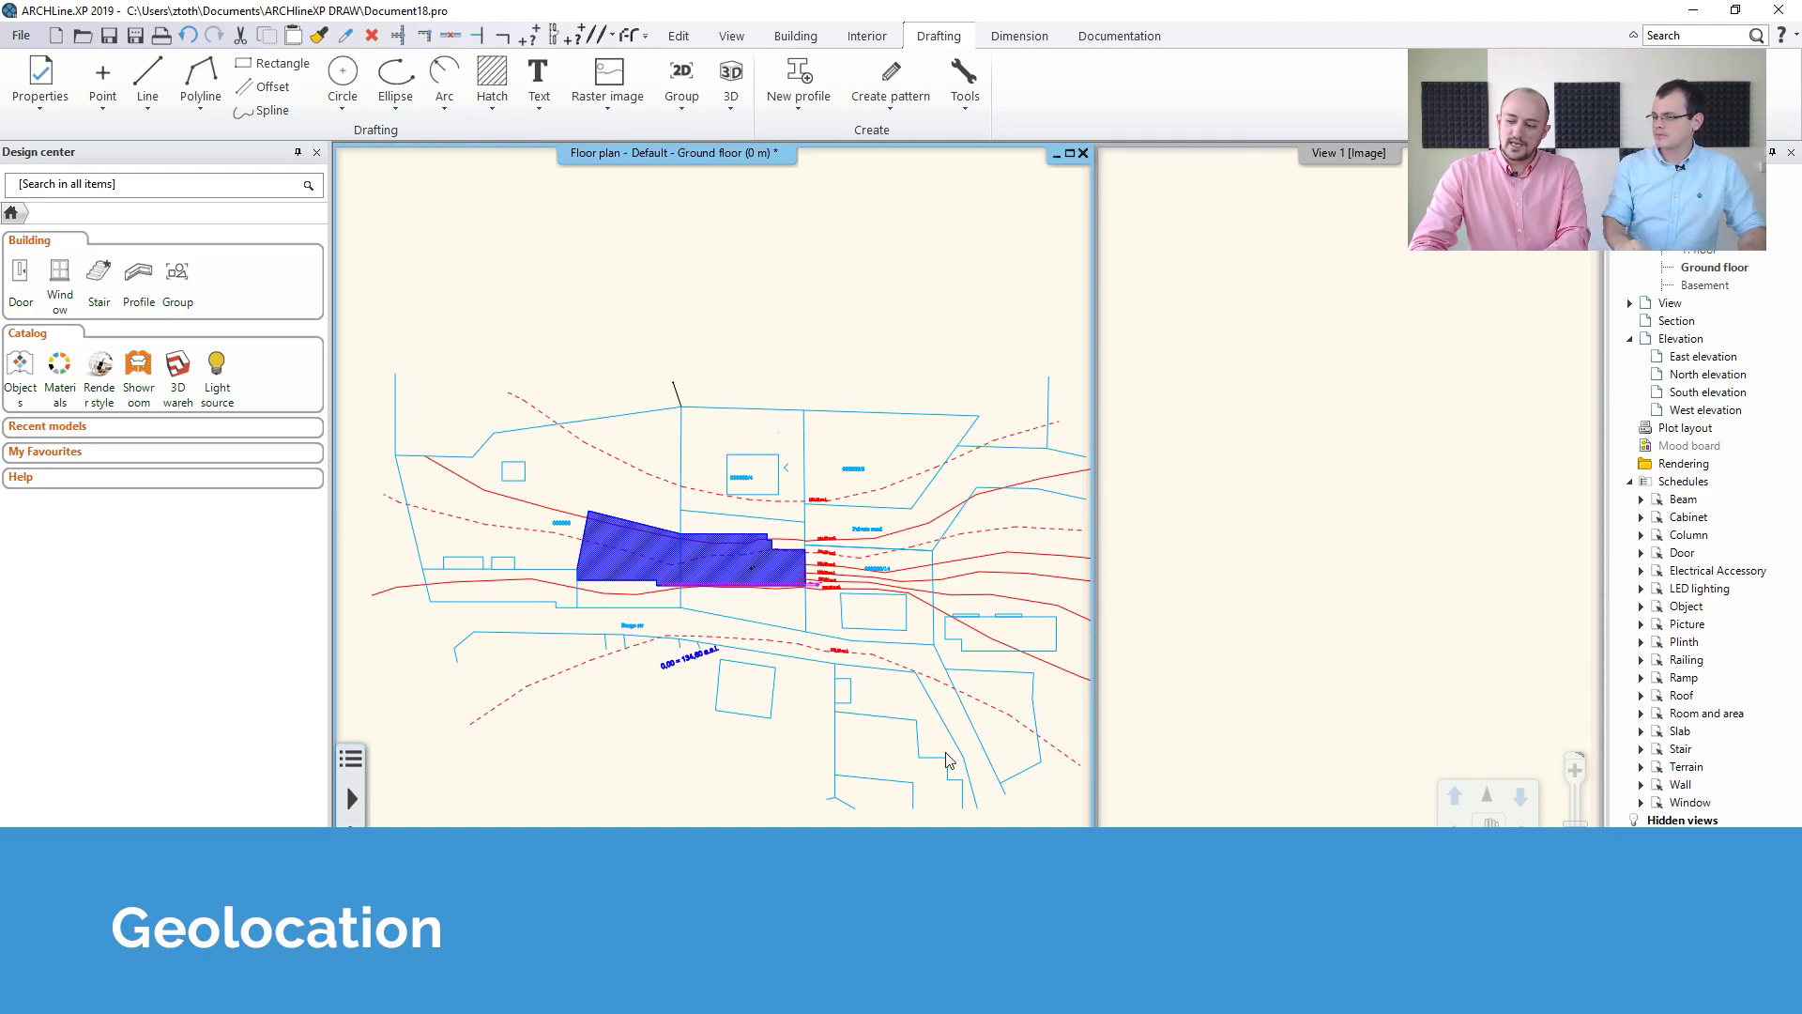
pyautogui.click(900, 964)
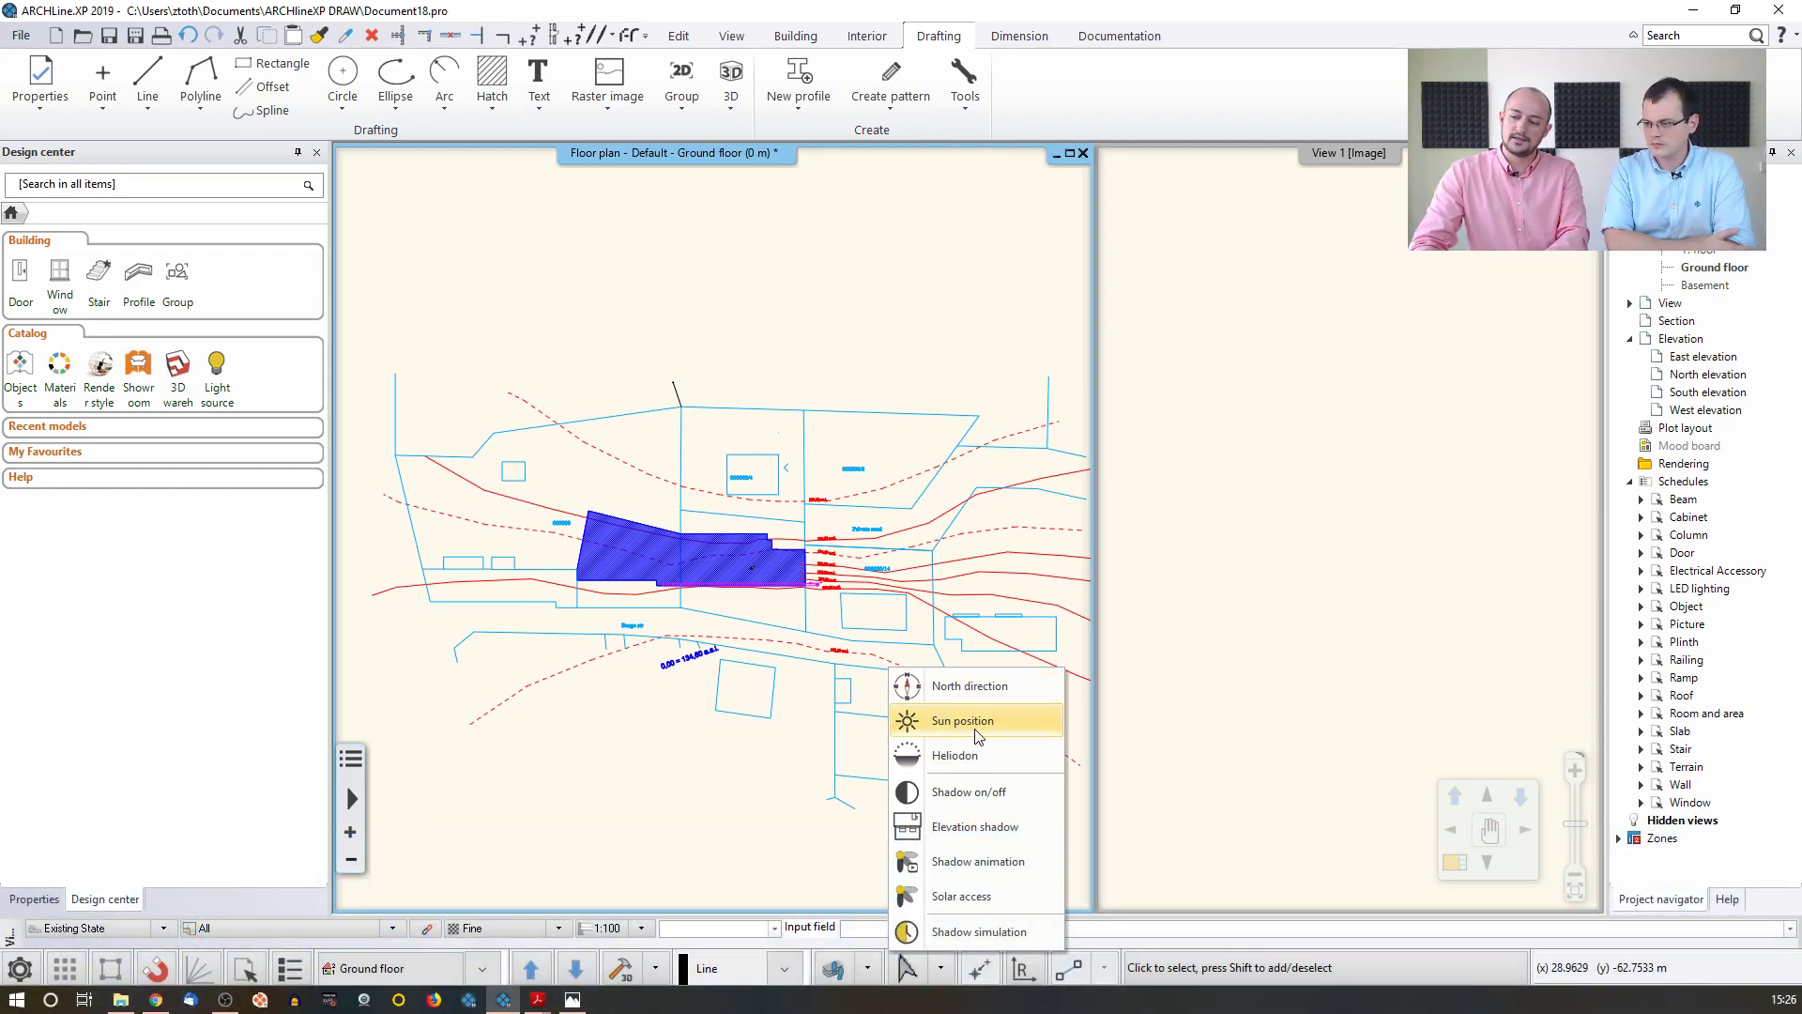
pyautogui.click(977, 736)
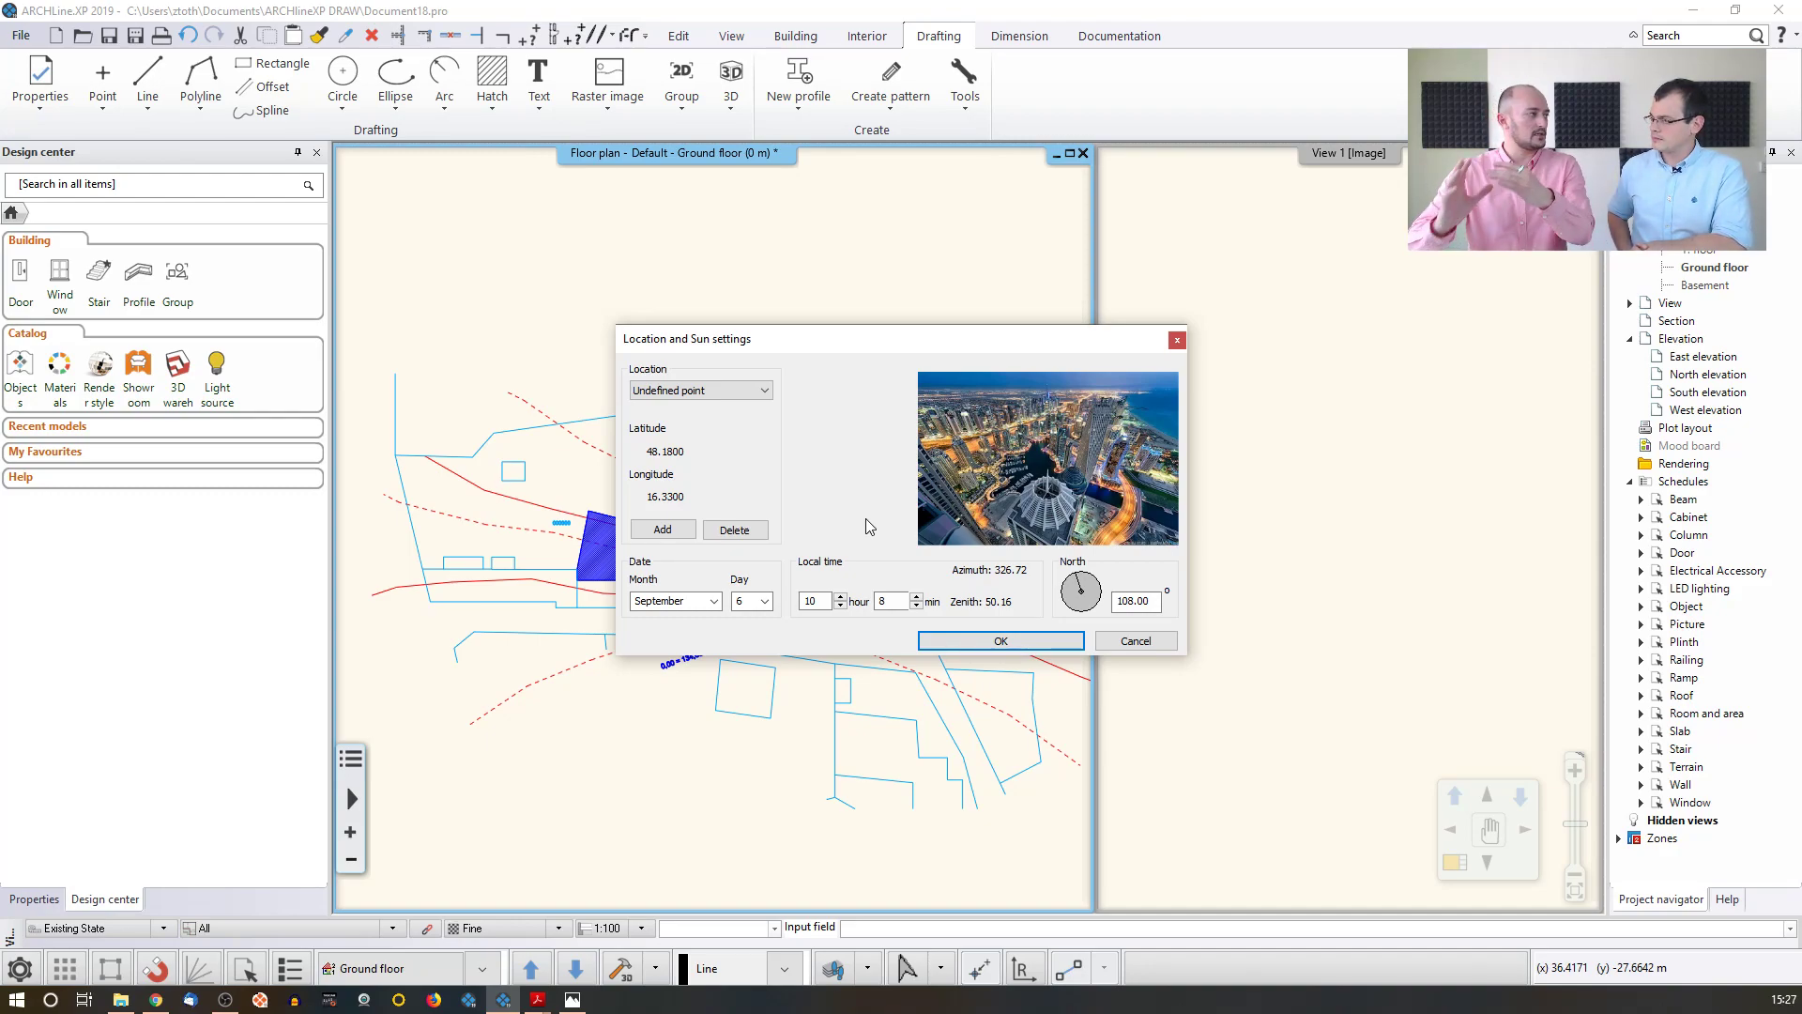
pyautogui.click(696, 393)
pyautogui.click(697, 395)
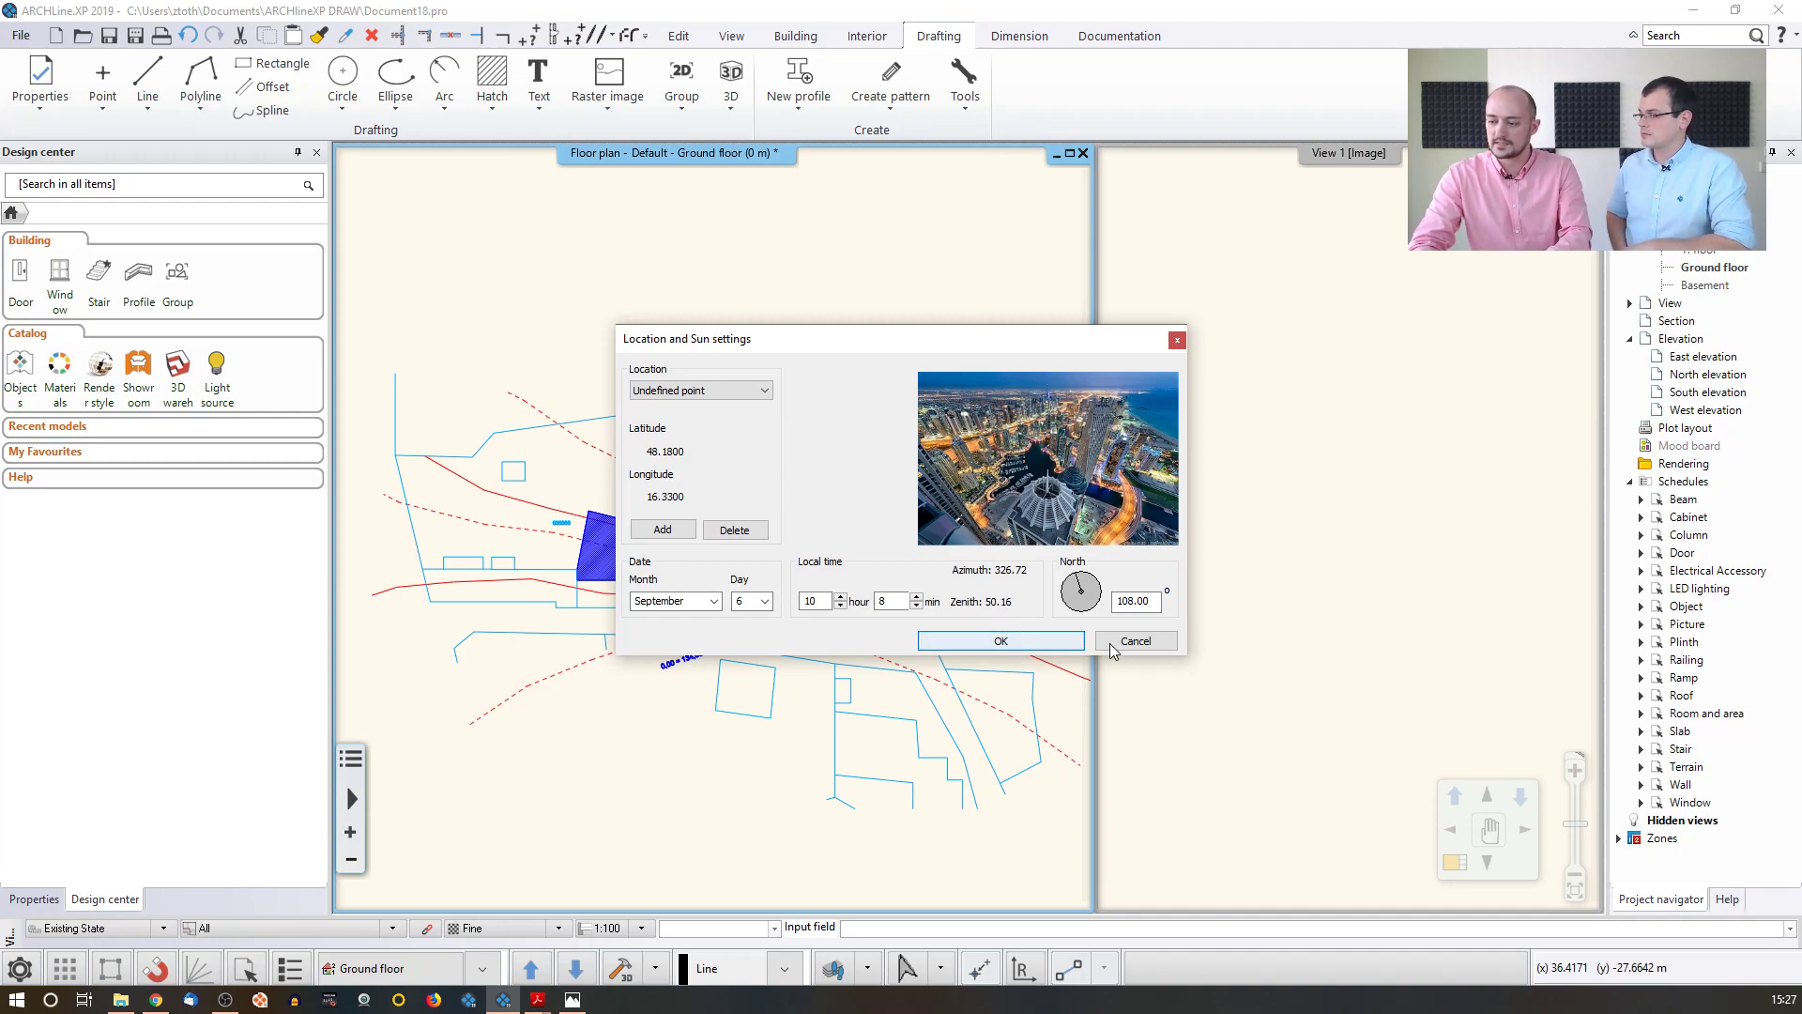
pyautogui.click(1001, 640)
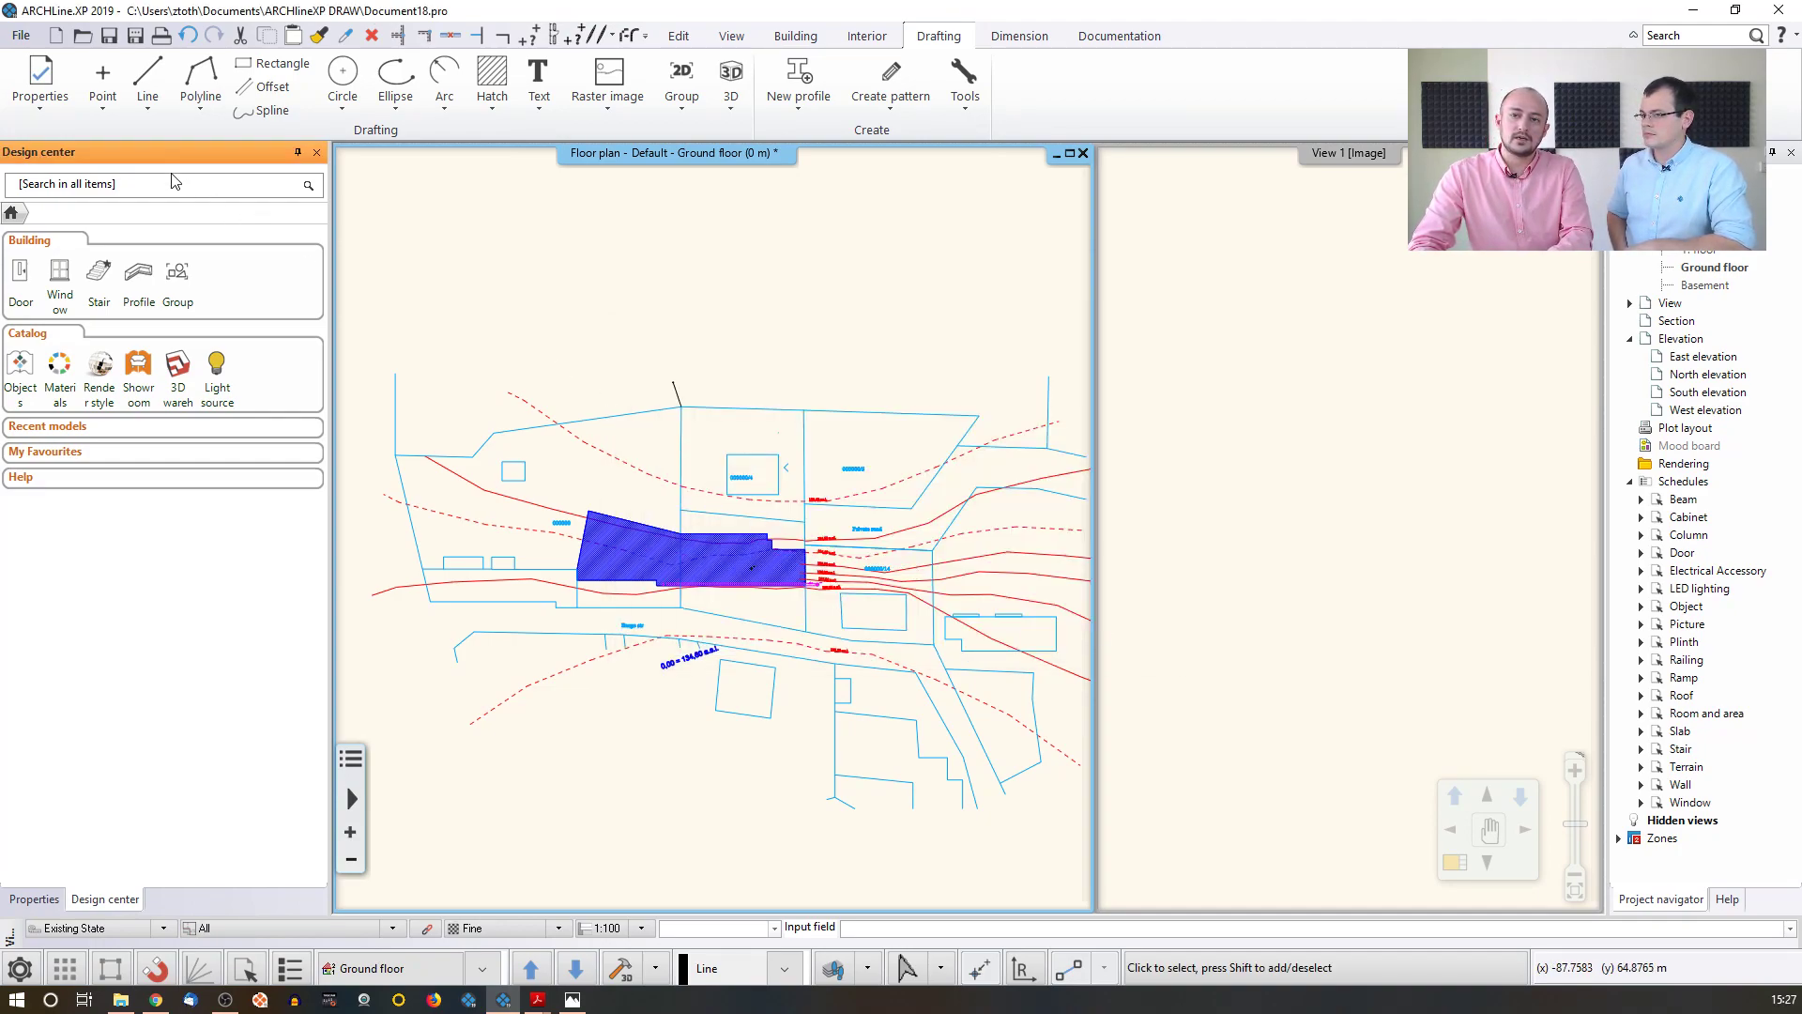
# - Specify the project location by Google Maps from the Project Parameters, searching for the site's street and town
pyautogui.click(21, 36)
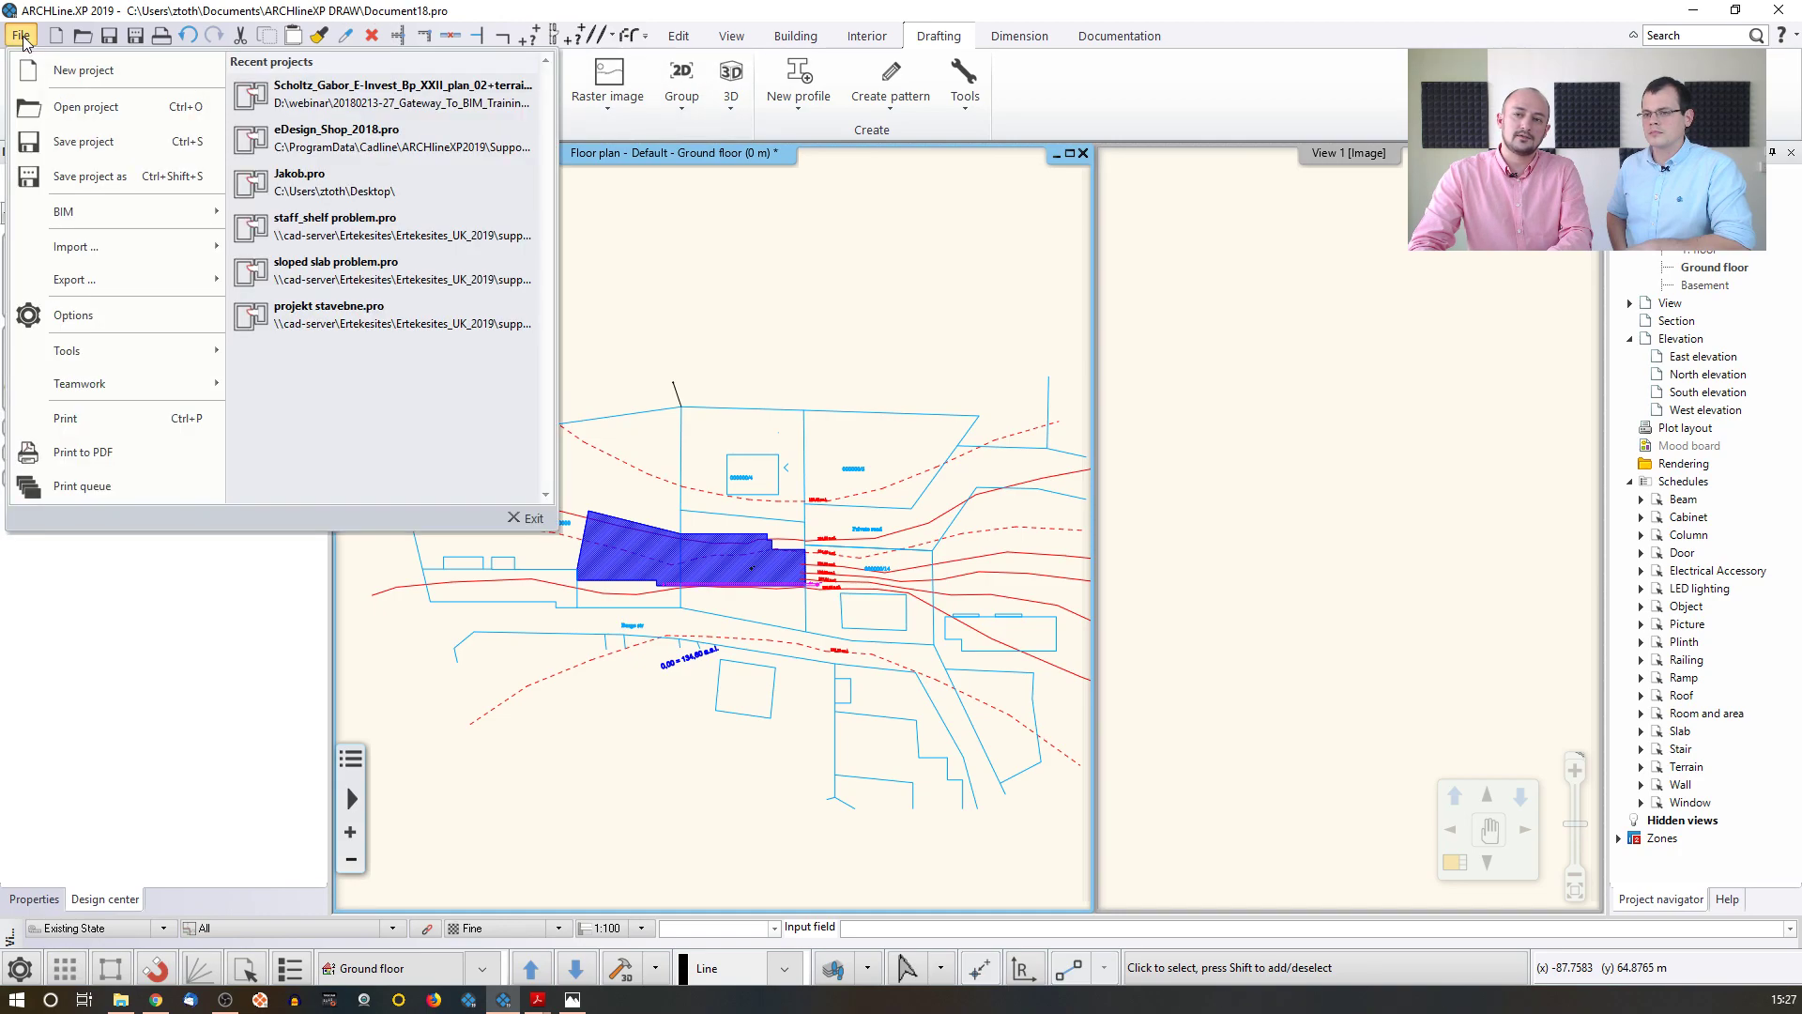
pyautogui.moveTo(94, 223)
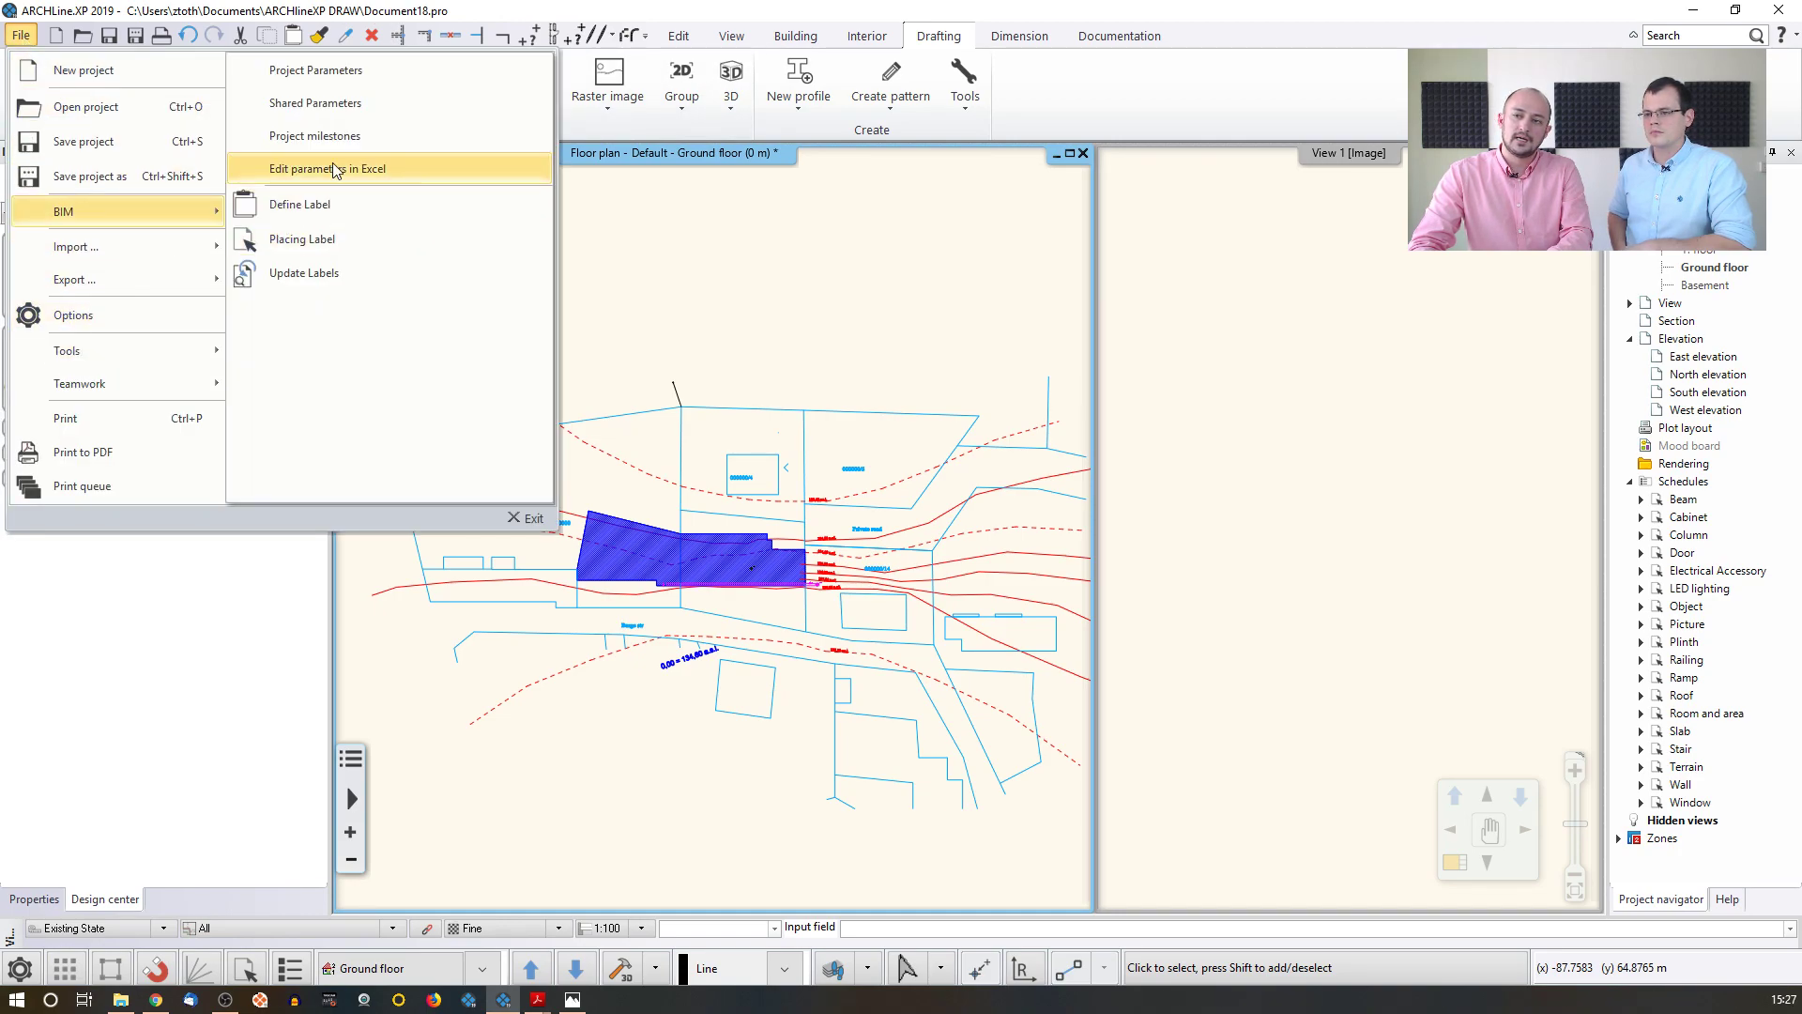
pyautogui.click(353, 87)
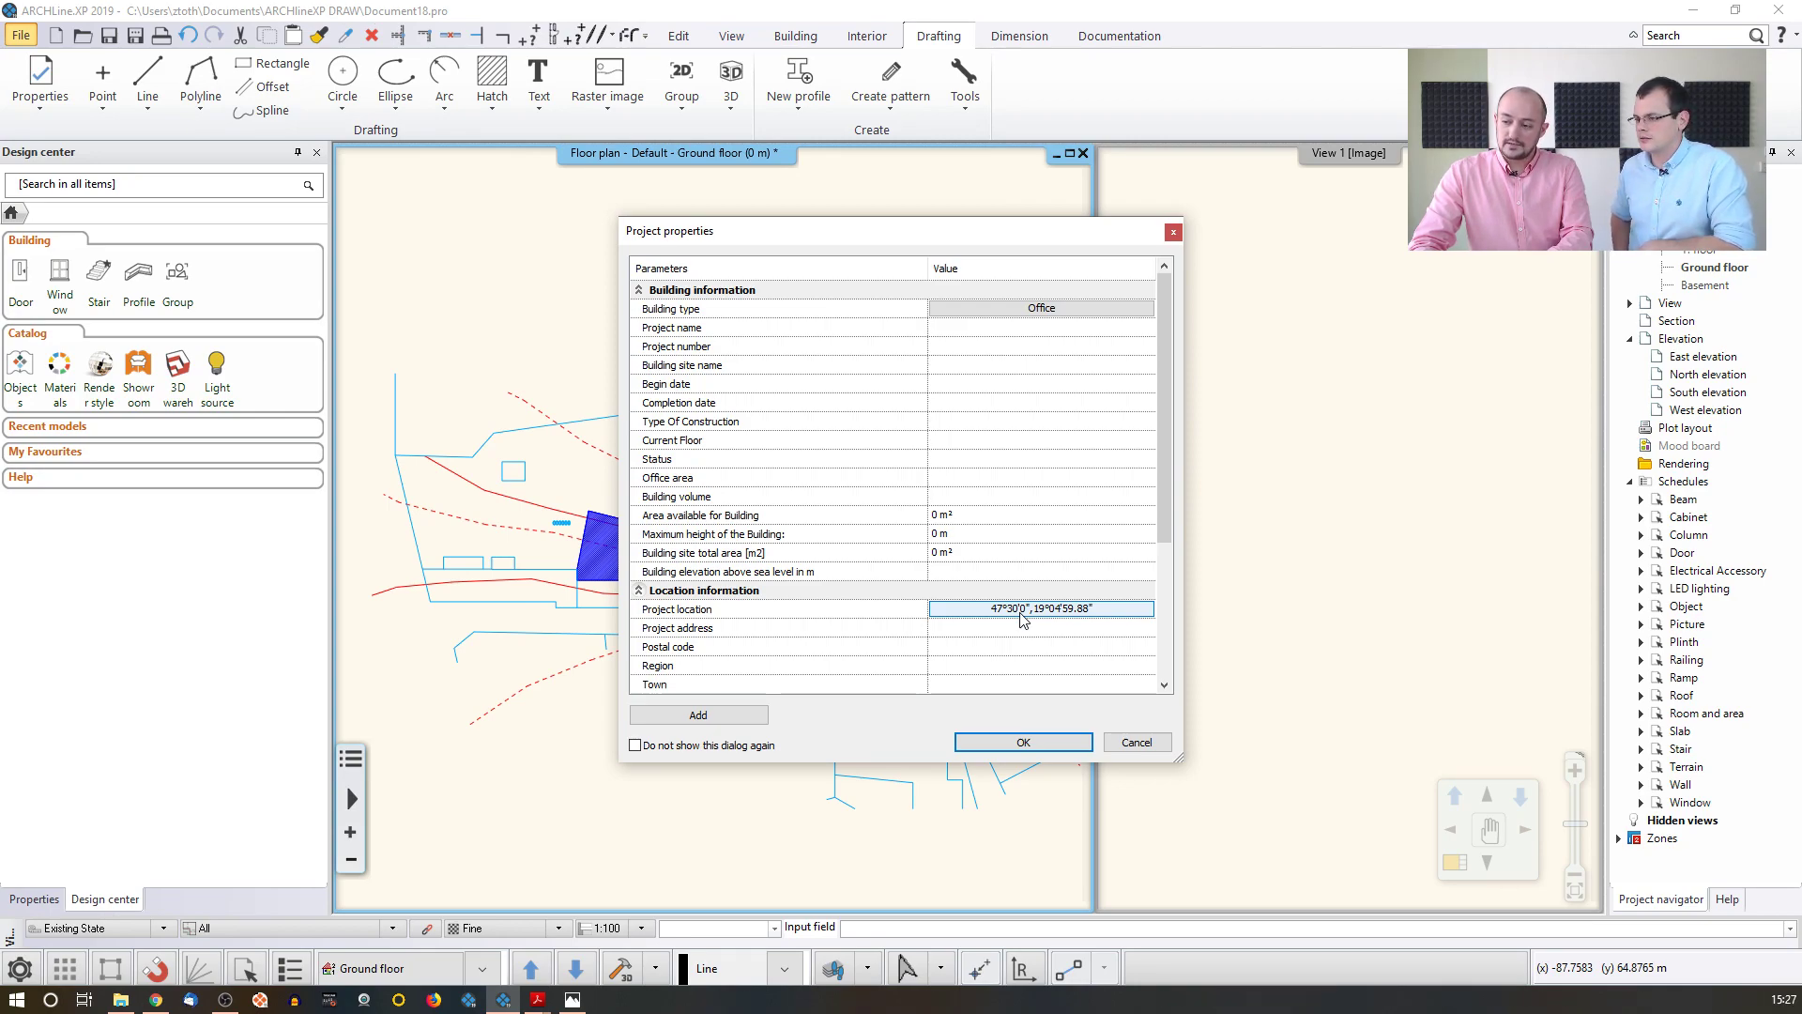
pyautogui.click(1022, 618)
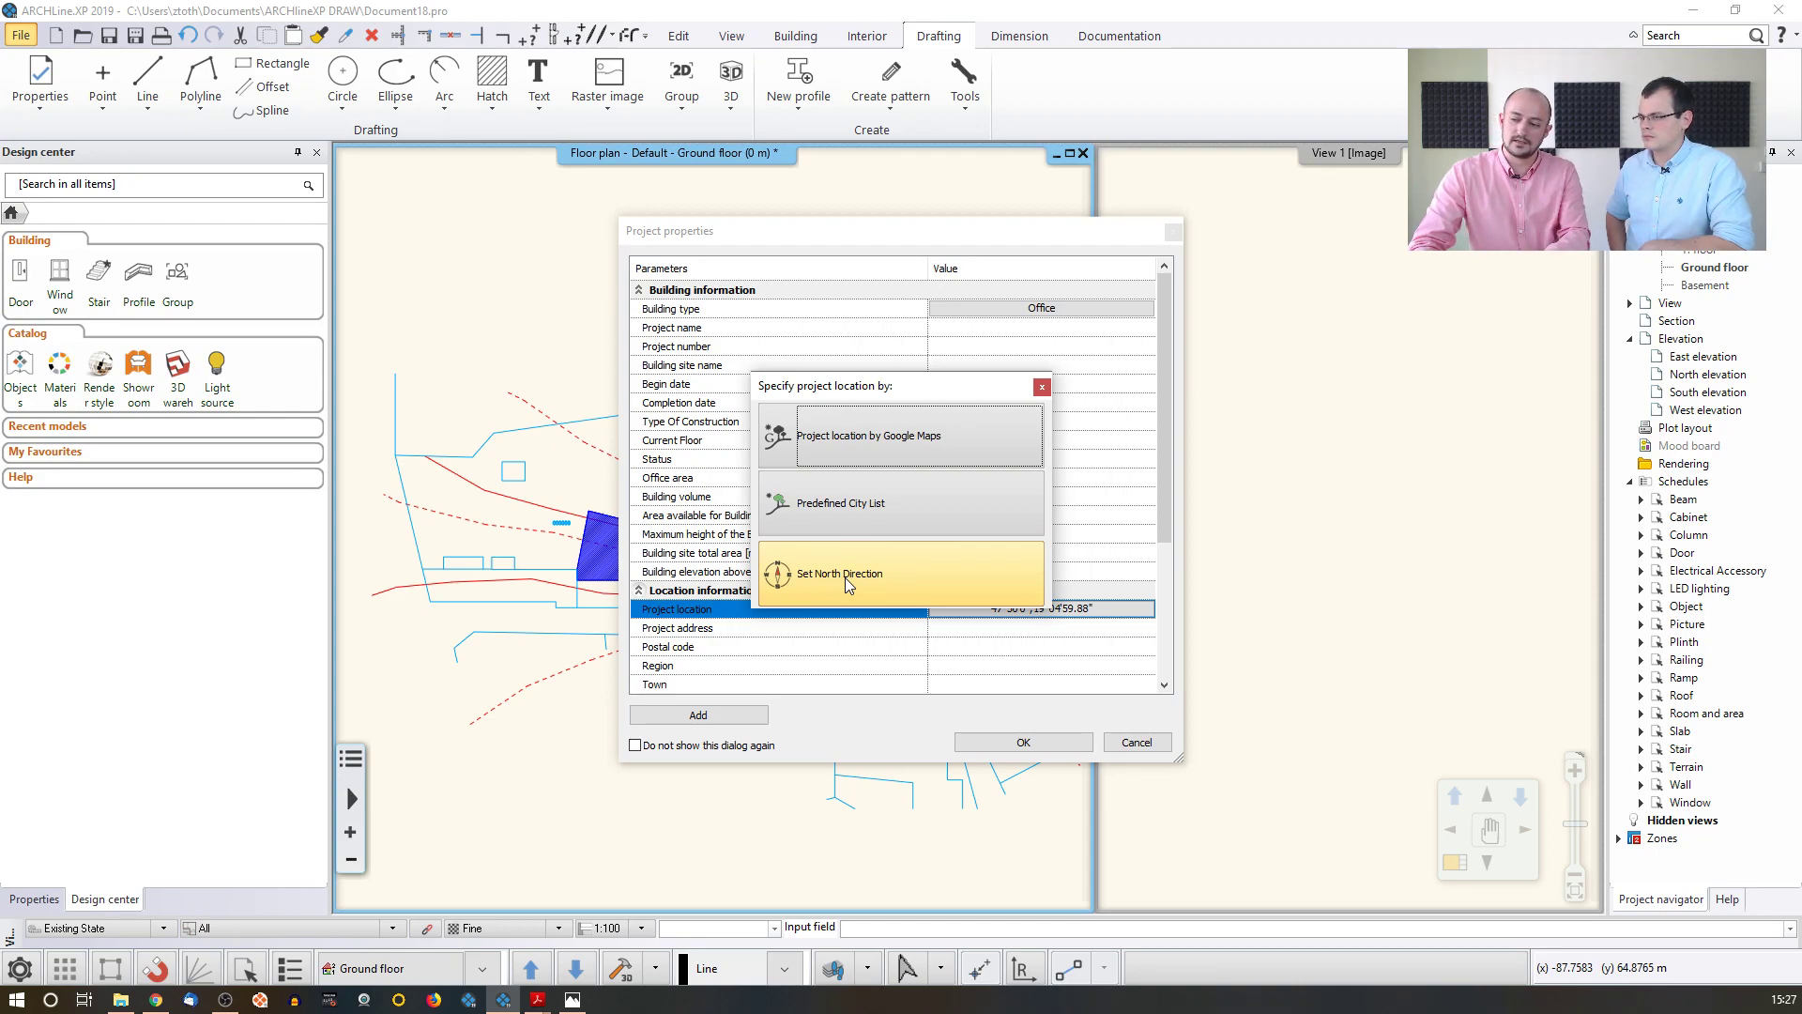
pyautogui.click(852, 442)
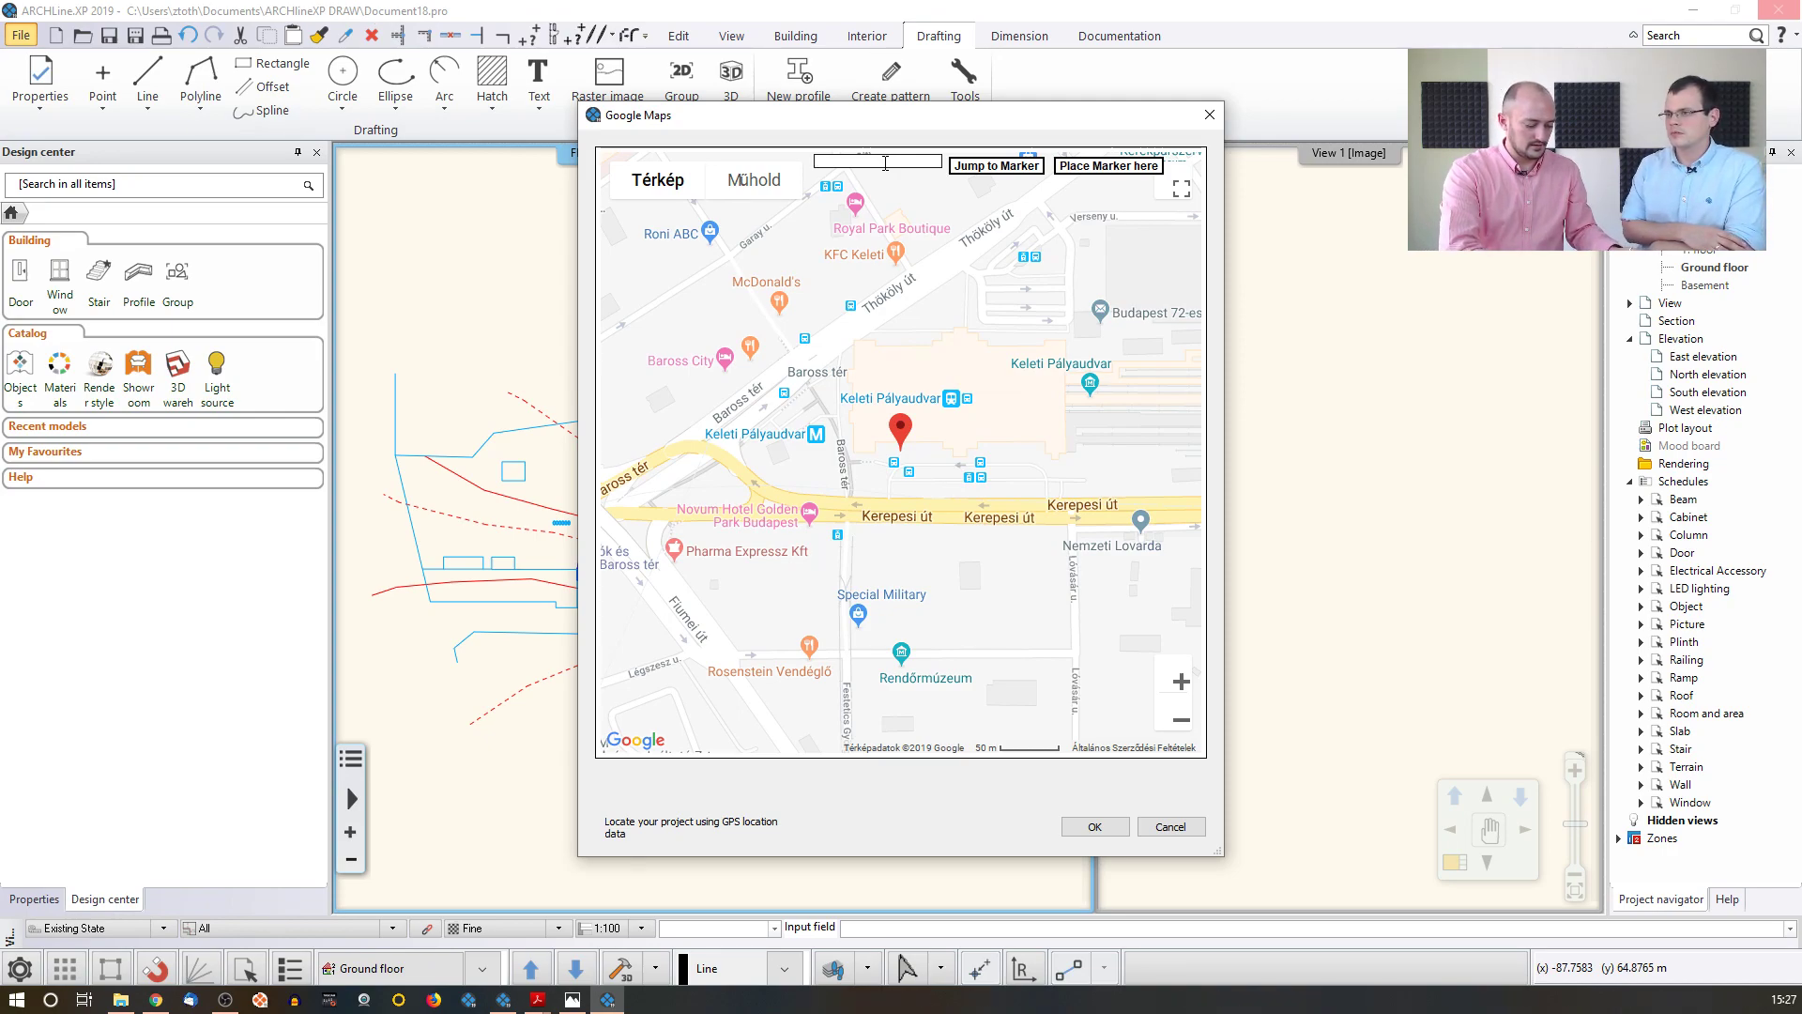
pyautogui.click(885, 164)
pyautogui.write('hartacke')
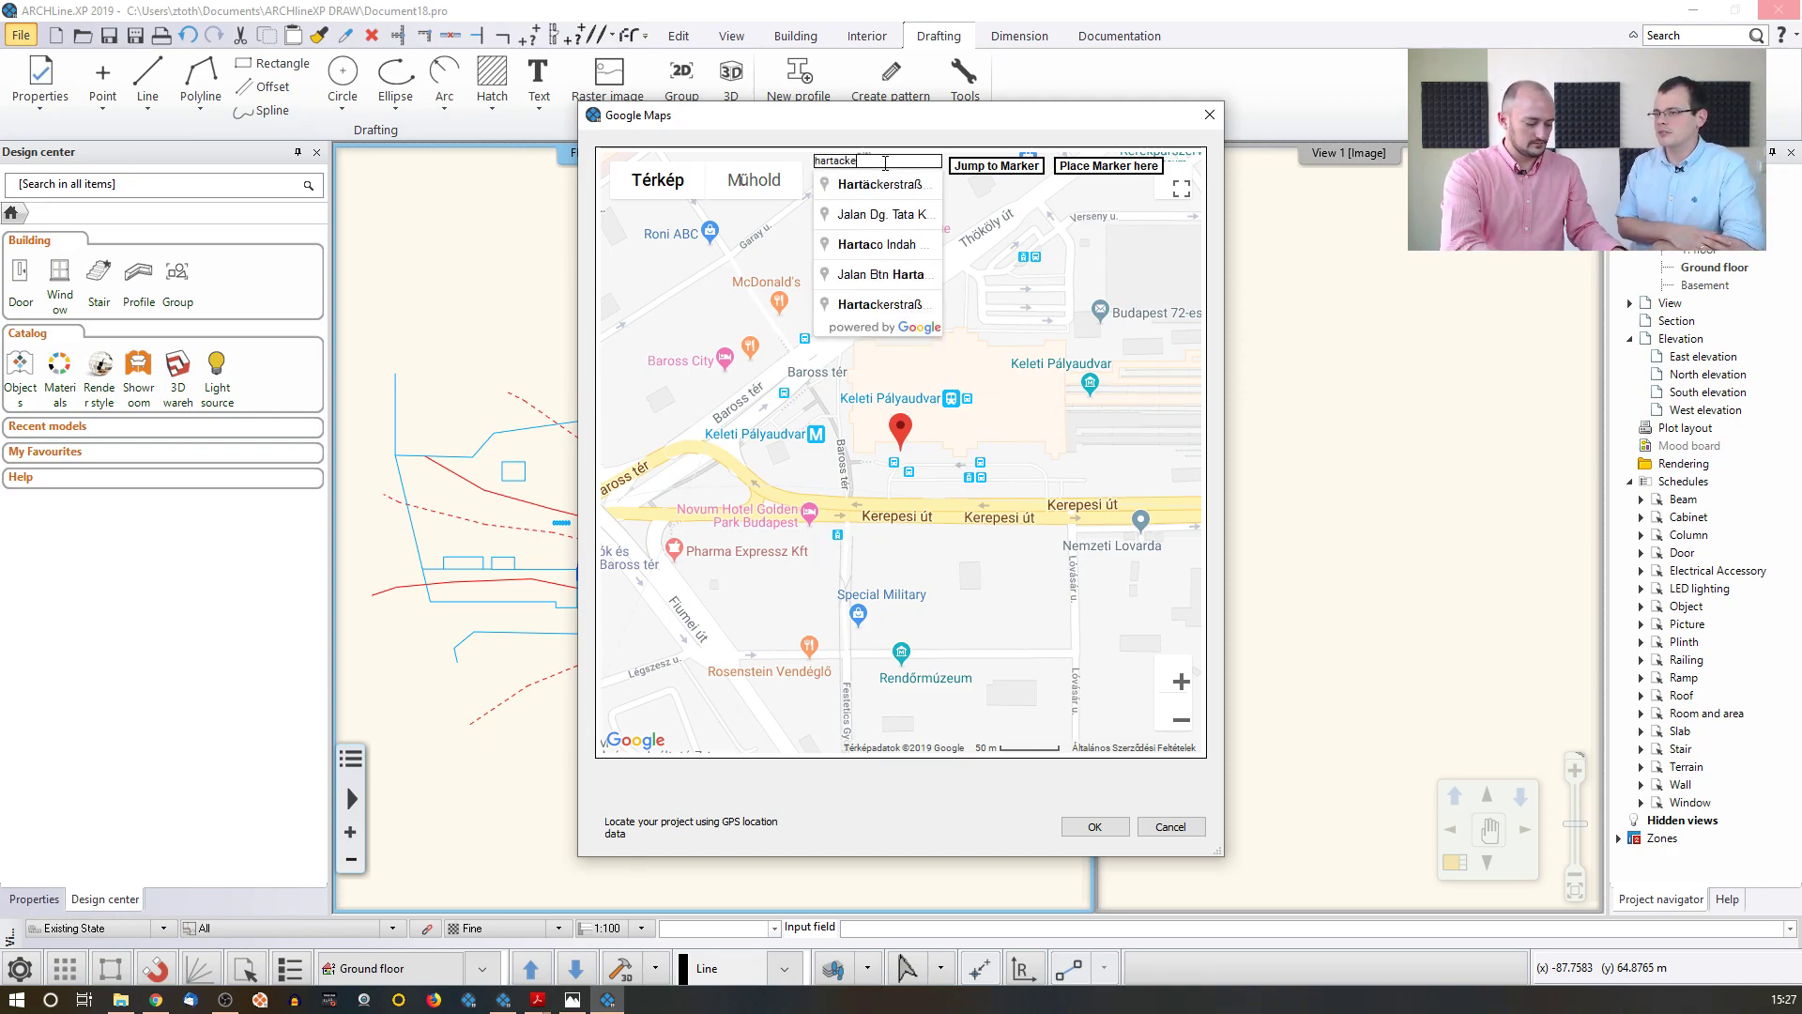
pyautogui.write('rstrasse berg')
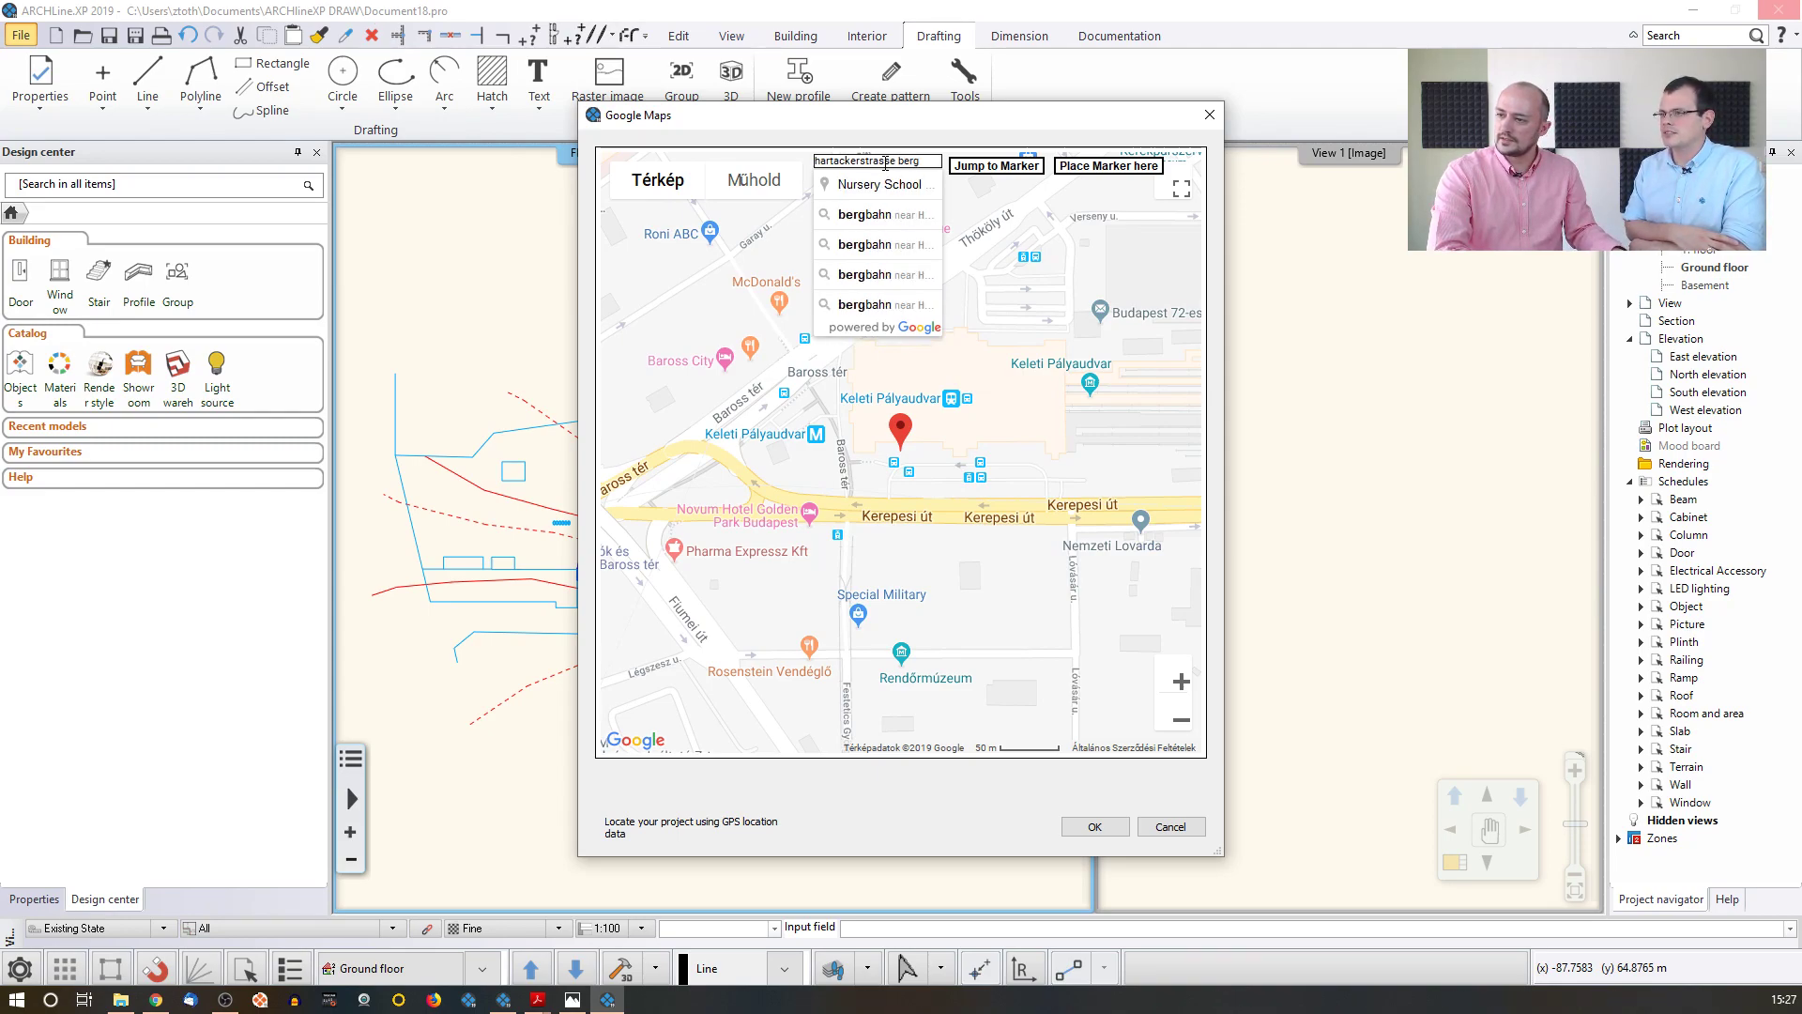
pyautogui.press('Return')
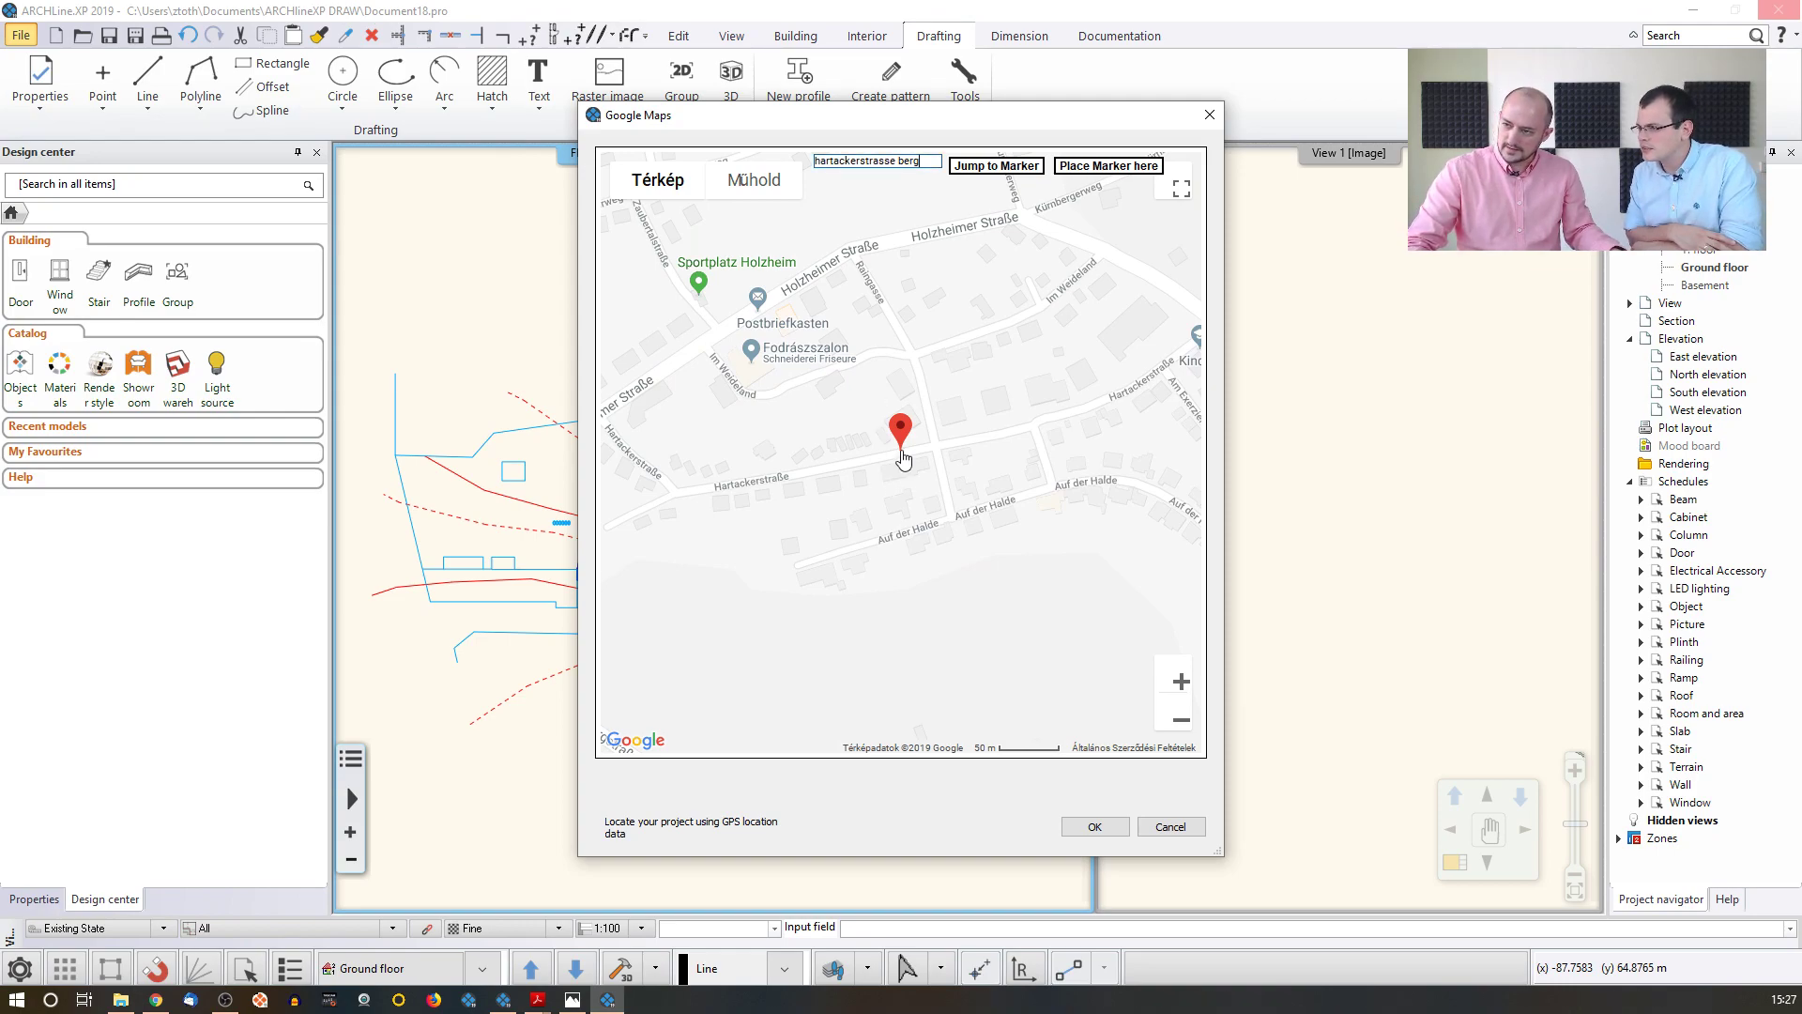
# - Switch the map to satellite view, place the marker on the empty green plot south of the street, and accept the project location
pyautogui.click(760, 188)
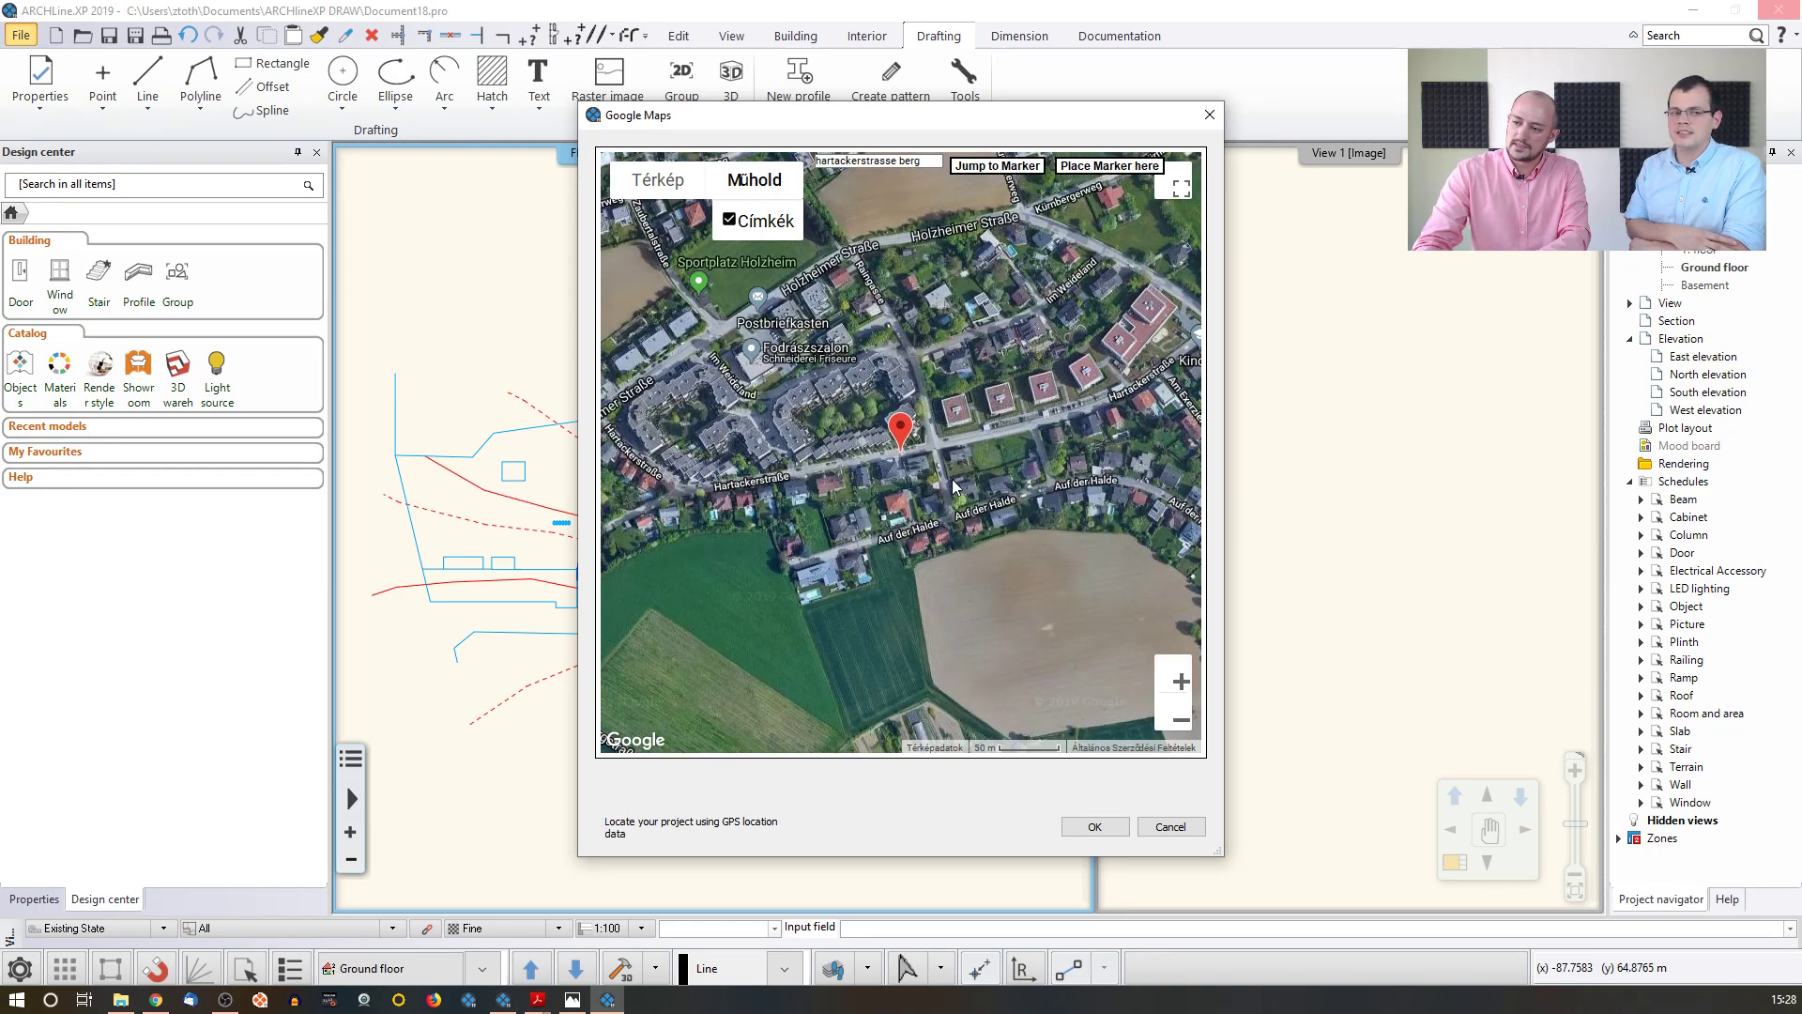
pyautogui.moveTo(1012, 441); pyautogui.dragTo(984, 422)
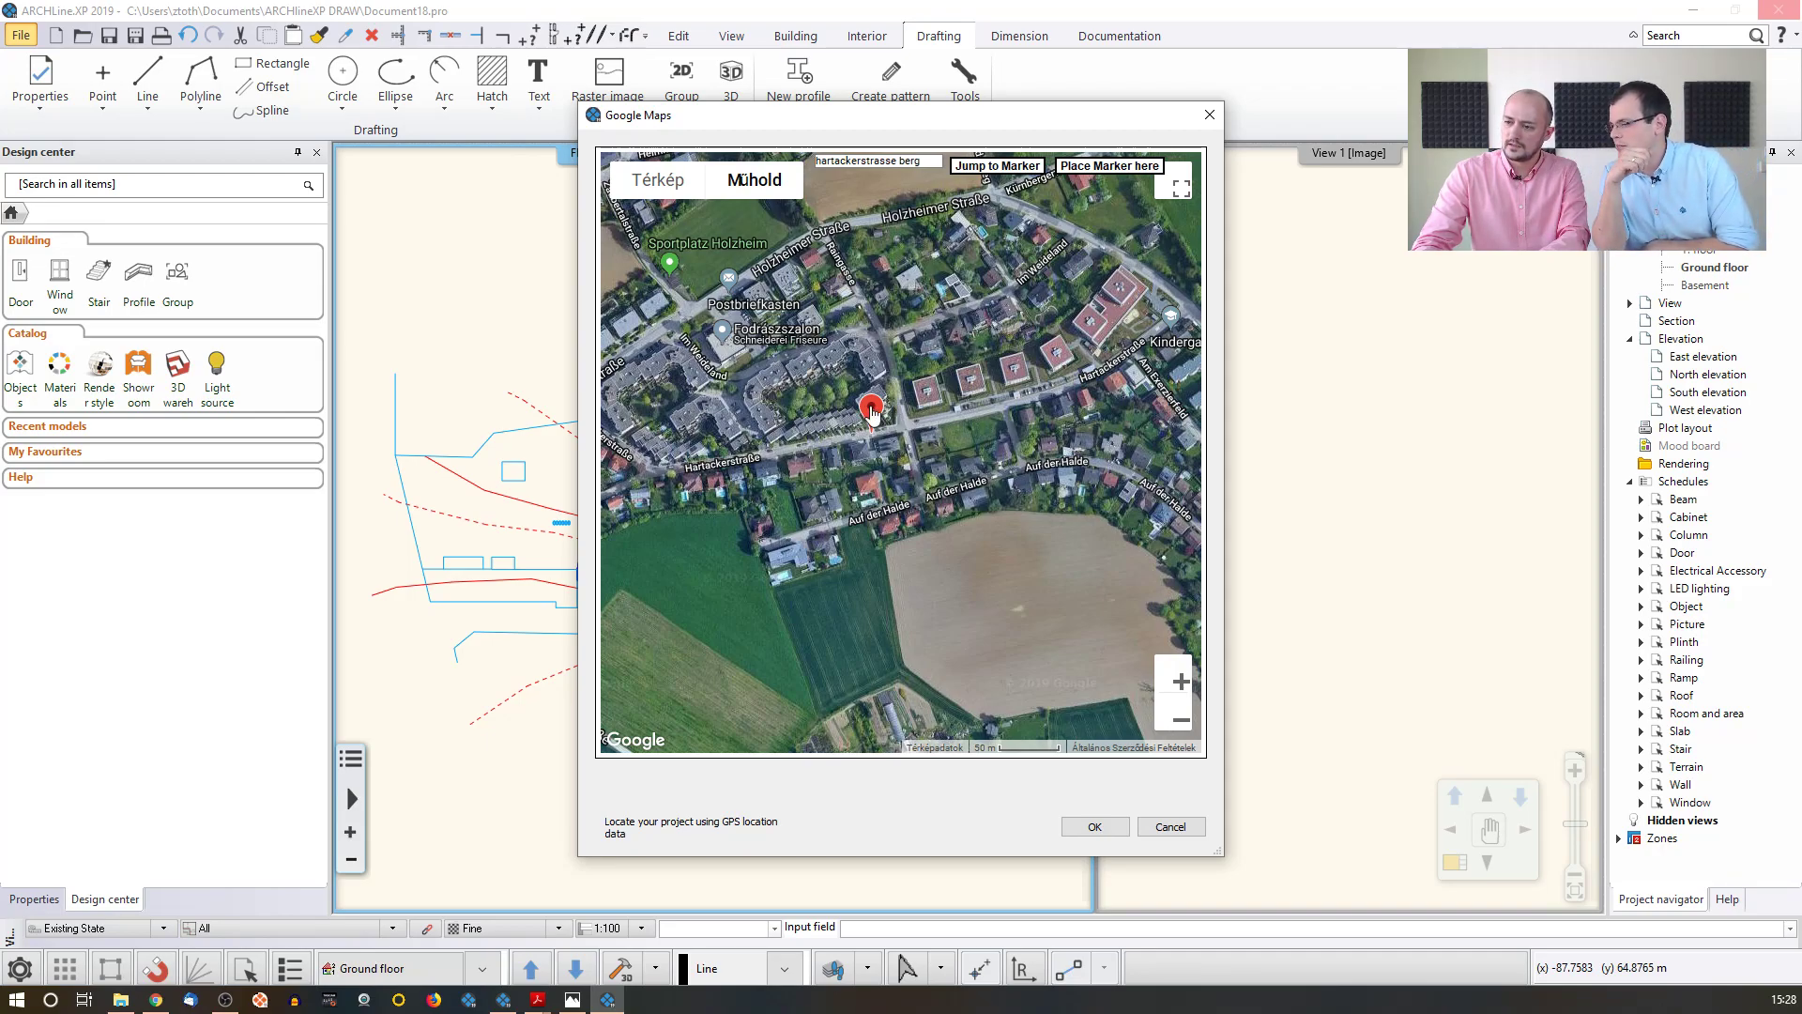
pyautogui.moveTo(871, 410)
pyautogui.mouseDown()
pyautogui.moveTo(929, 380)
pyautogui.moveTo(963, 405)
pyautogui.moveTo(929, 436)
pyautogui.mouseUp()
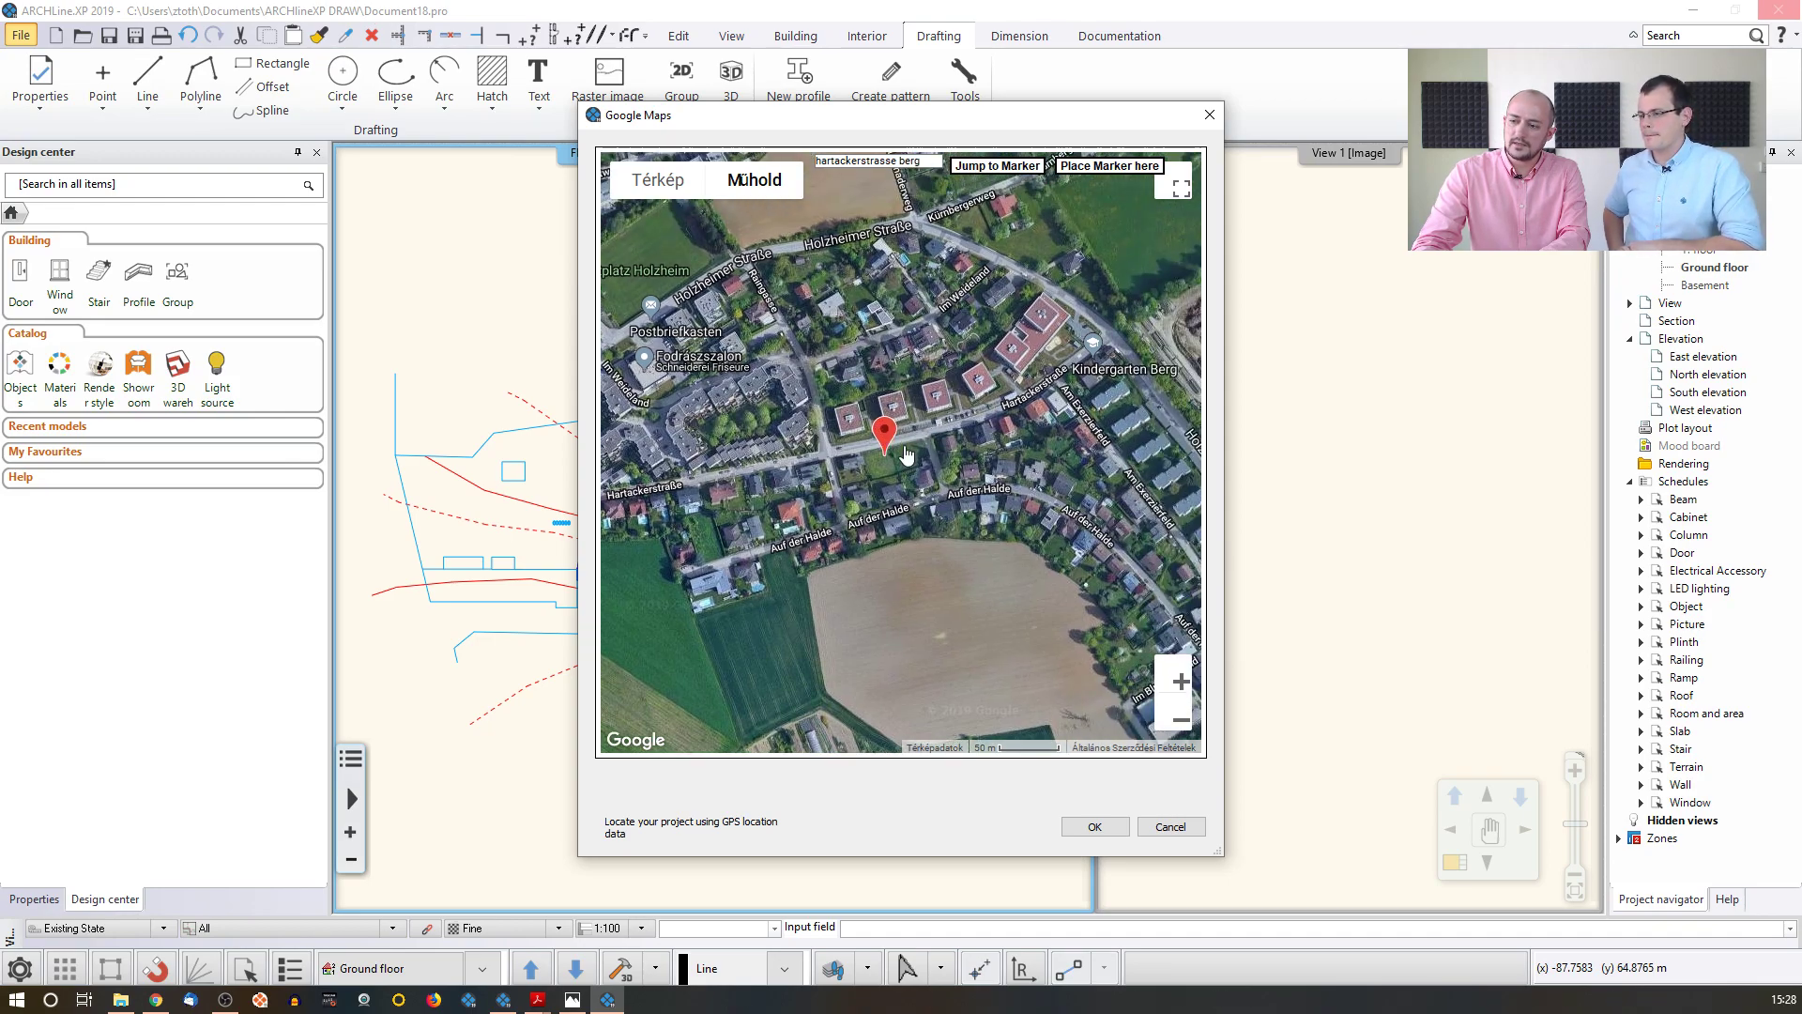
pyautogui.click(1181, 683)
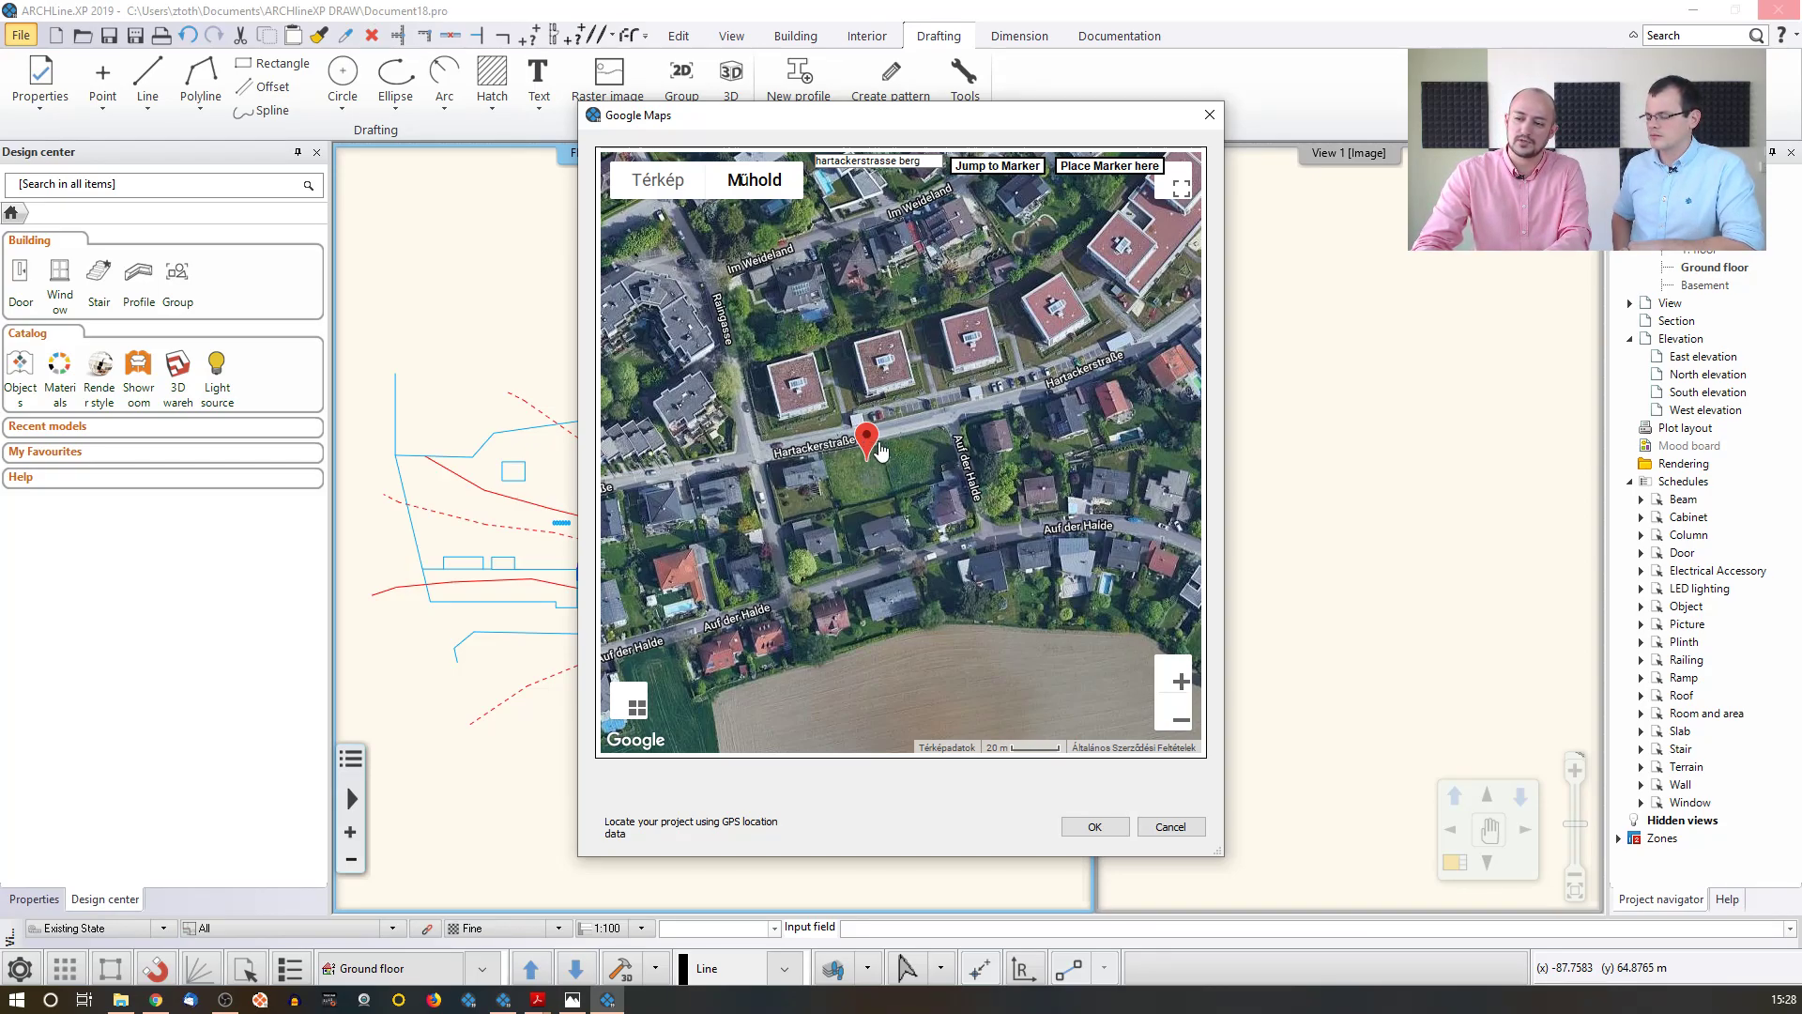
pyautogui.click(1093, 827)
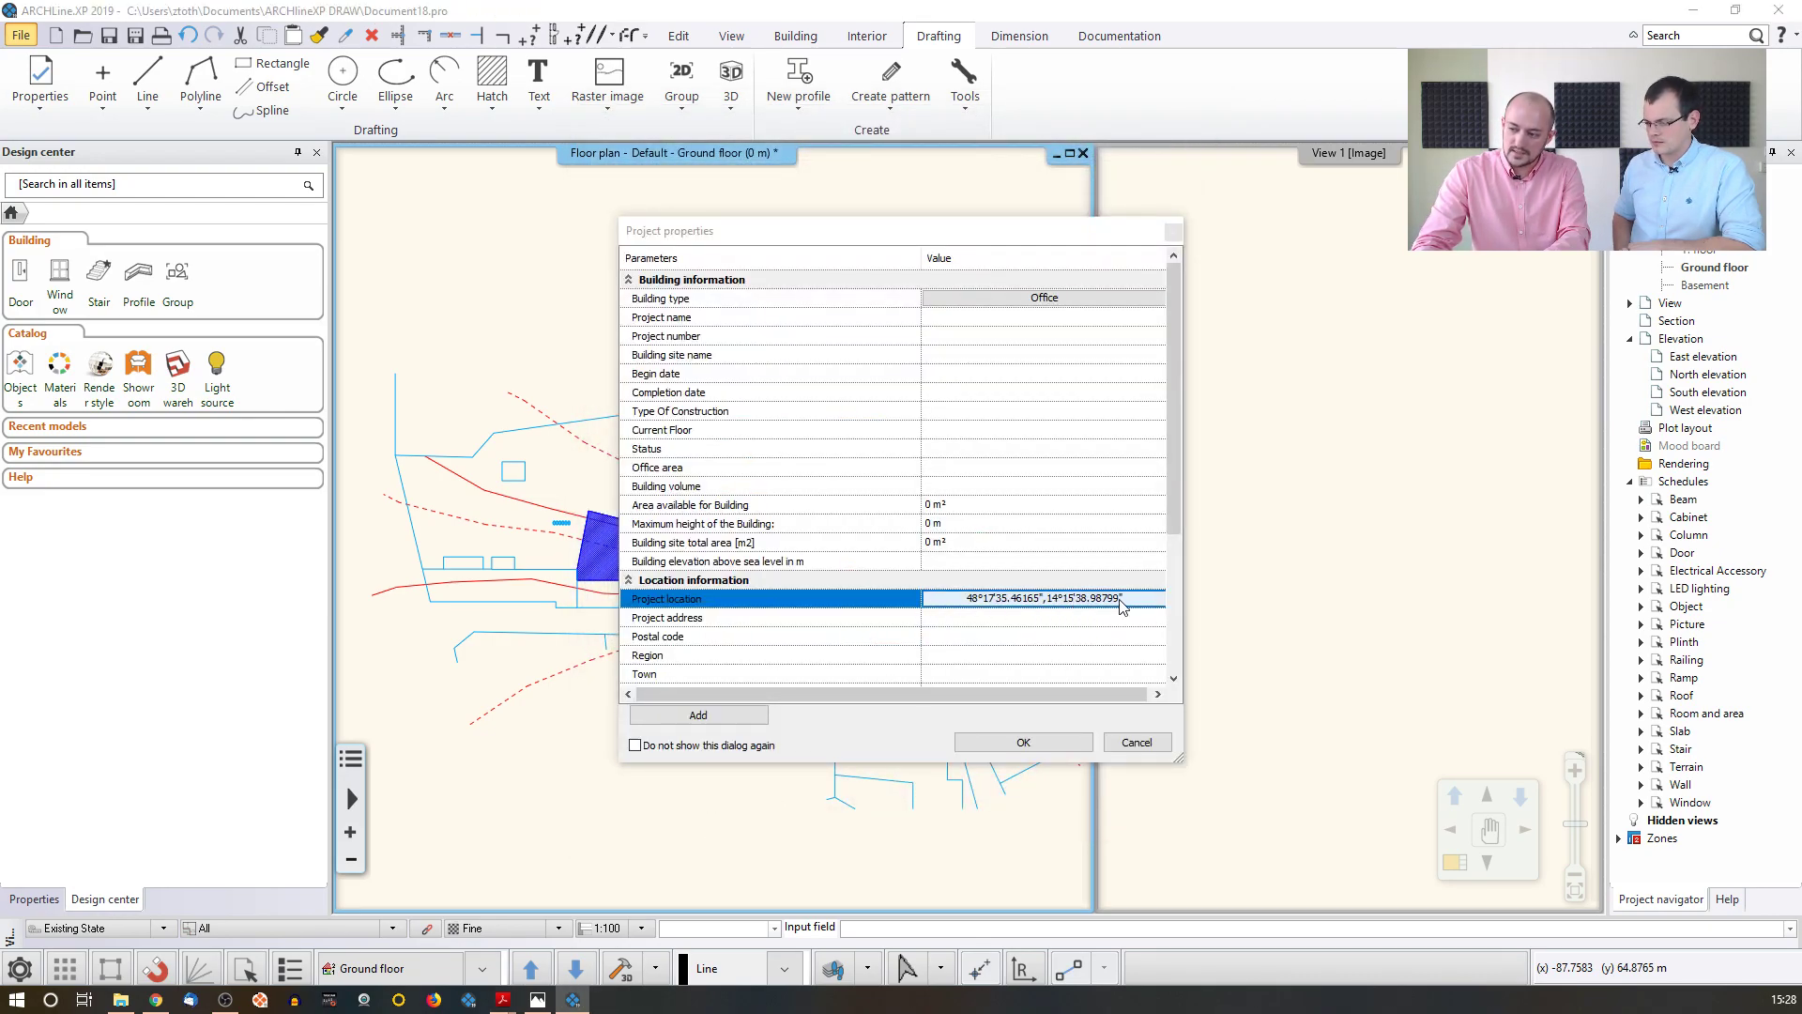
pyautogui.click(1081, 744)
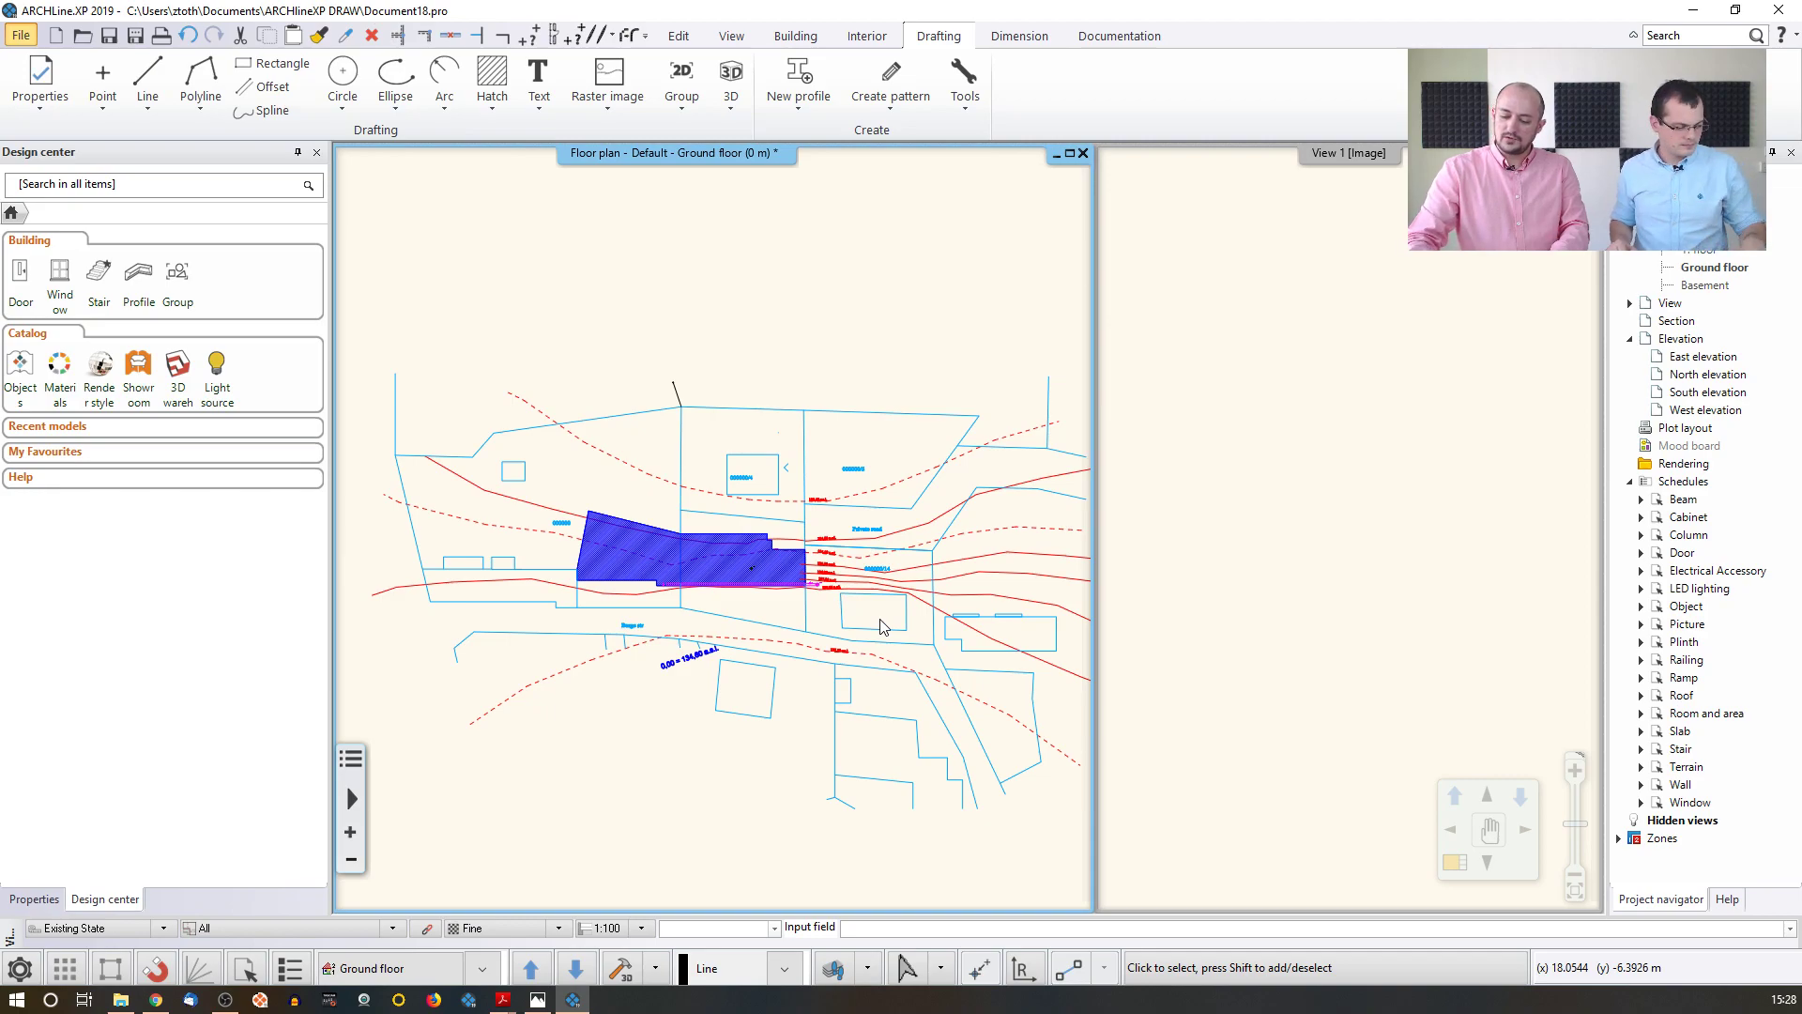
pyautogui.scroll(4, 777, 488)
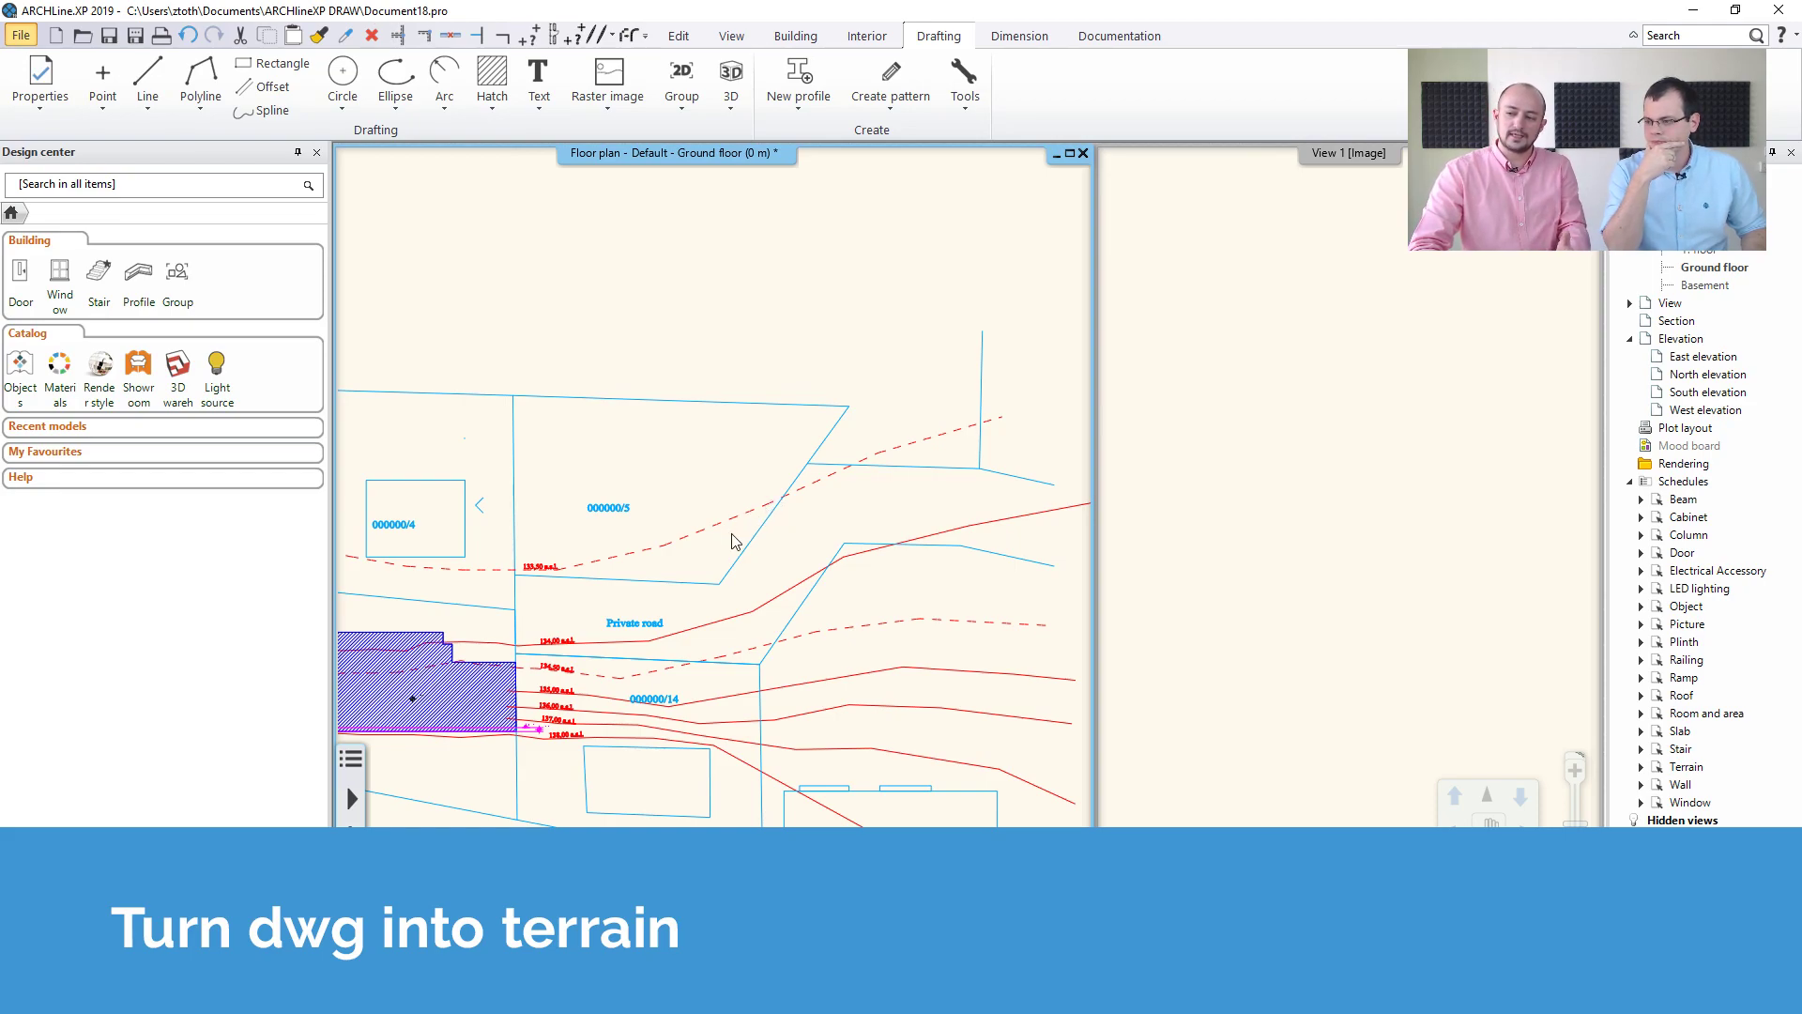
pyautogui.moveTo(592, 578); pyautogui.dragTo(645, 507, button='middle')
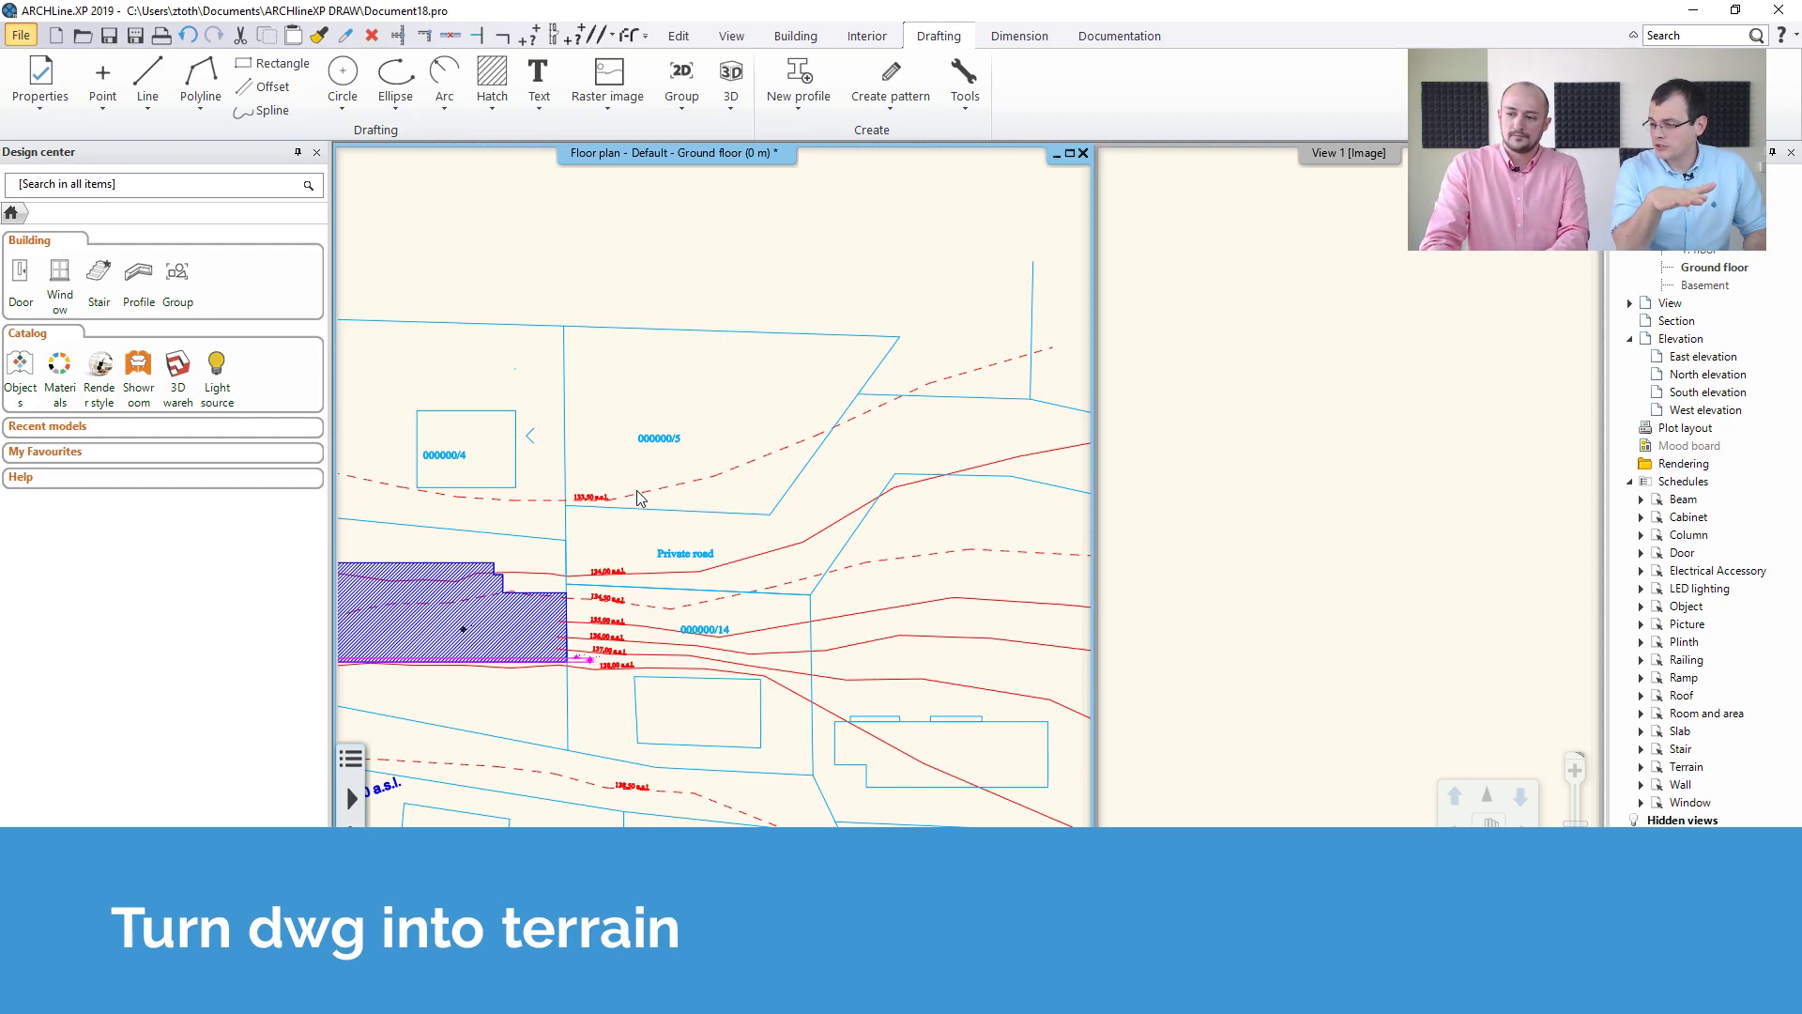
pyautogui.click(1261, 483)
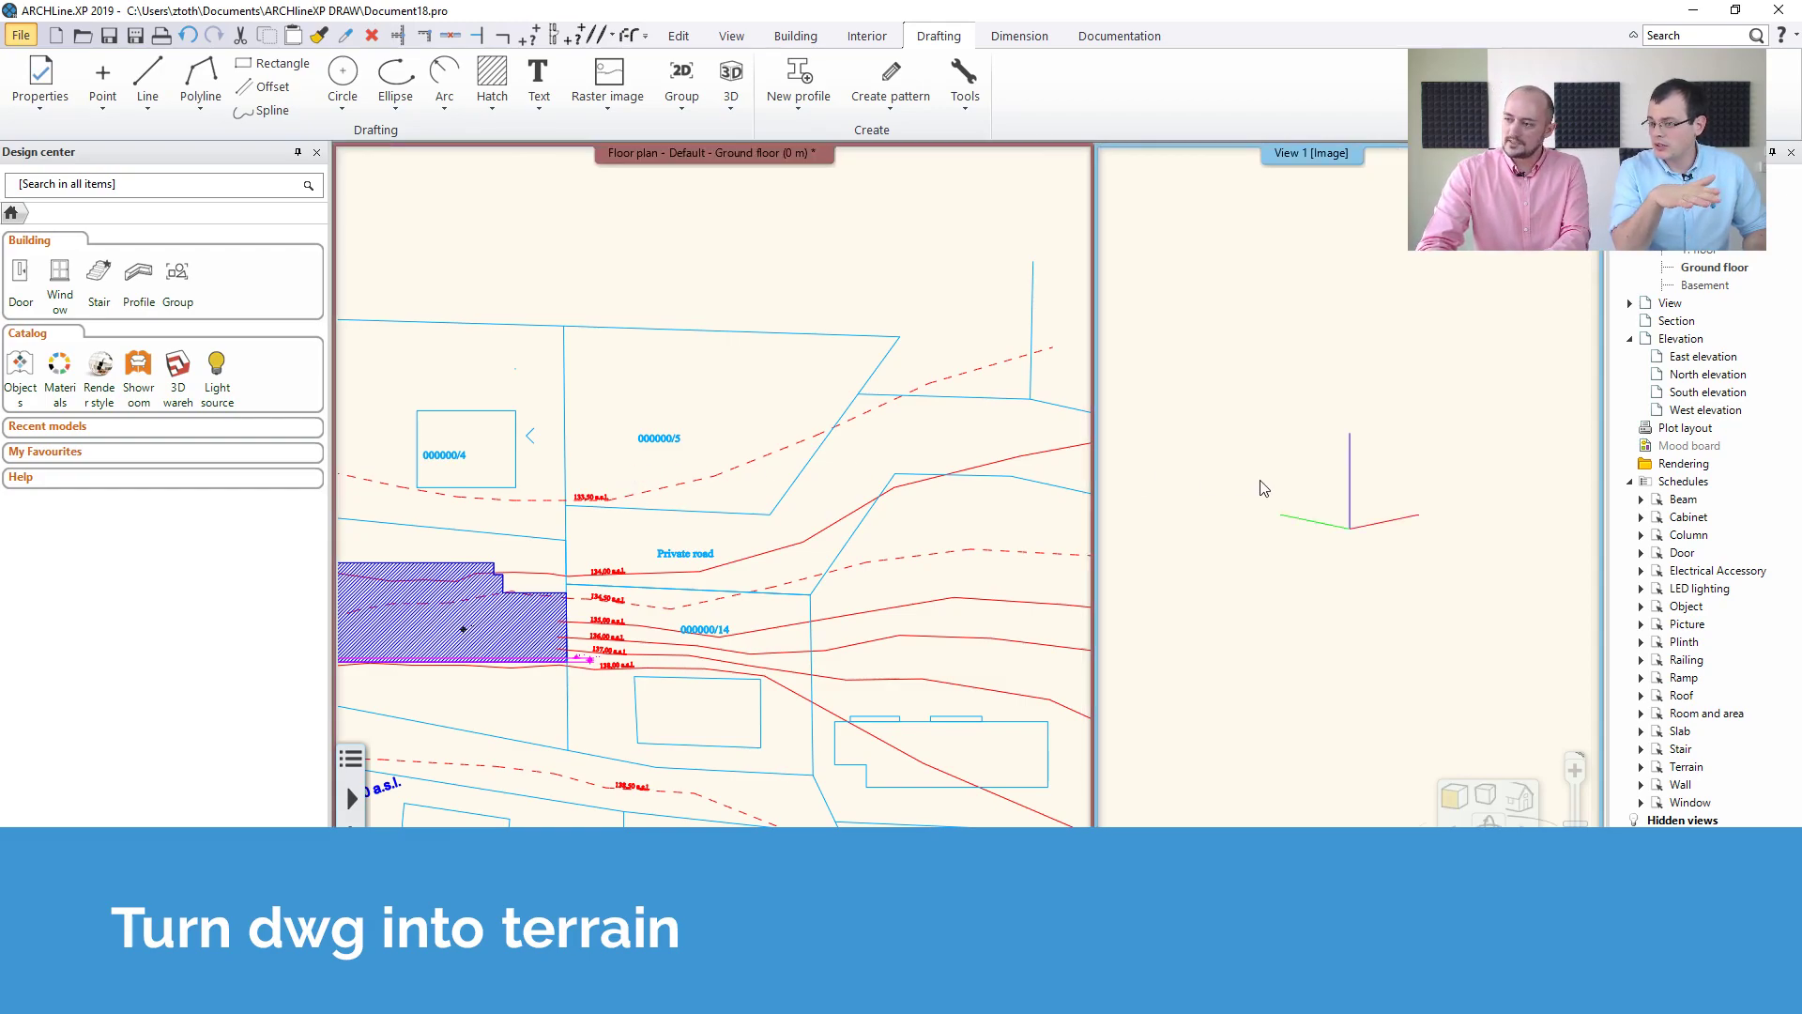
pyautogui.click(751, 495)
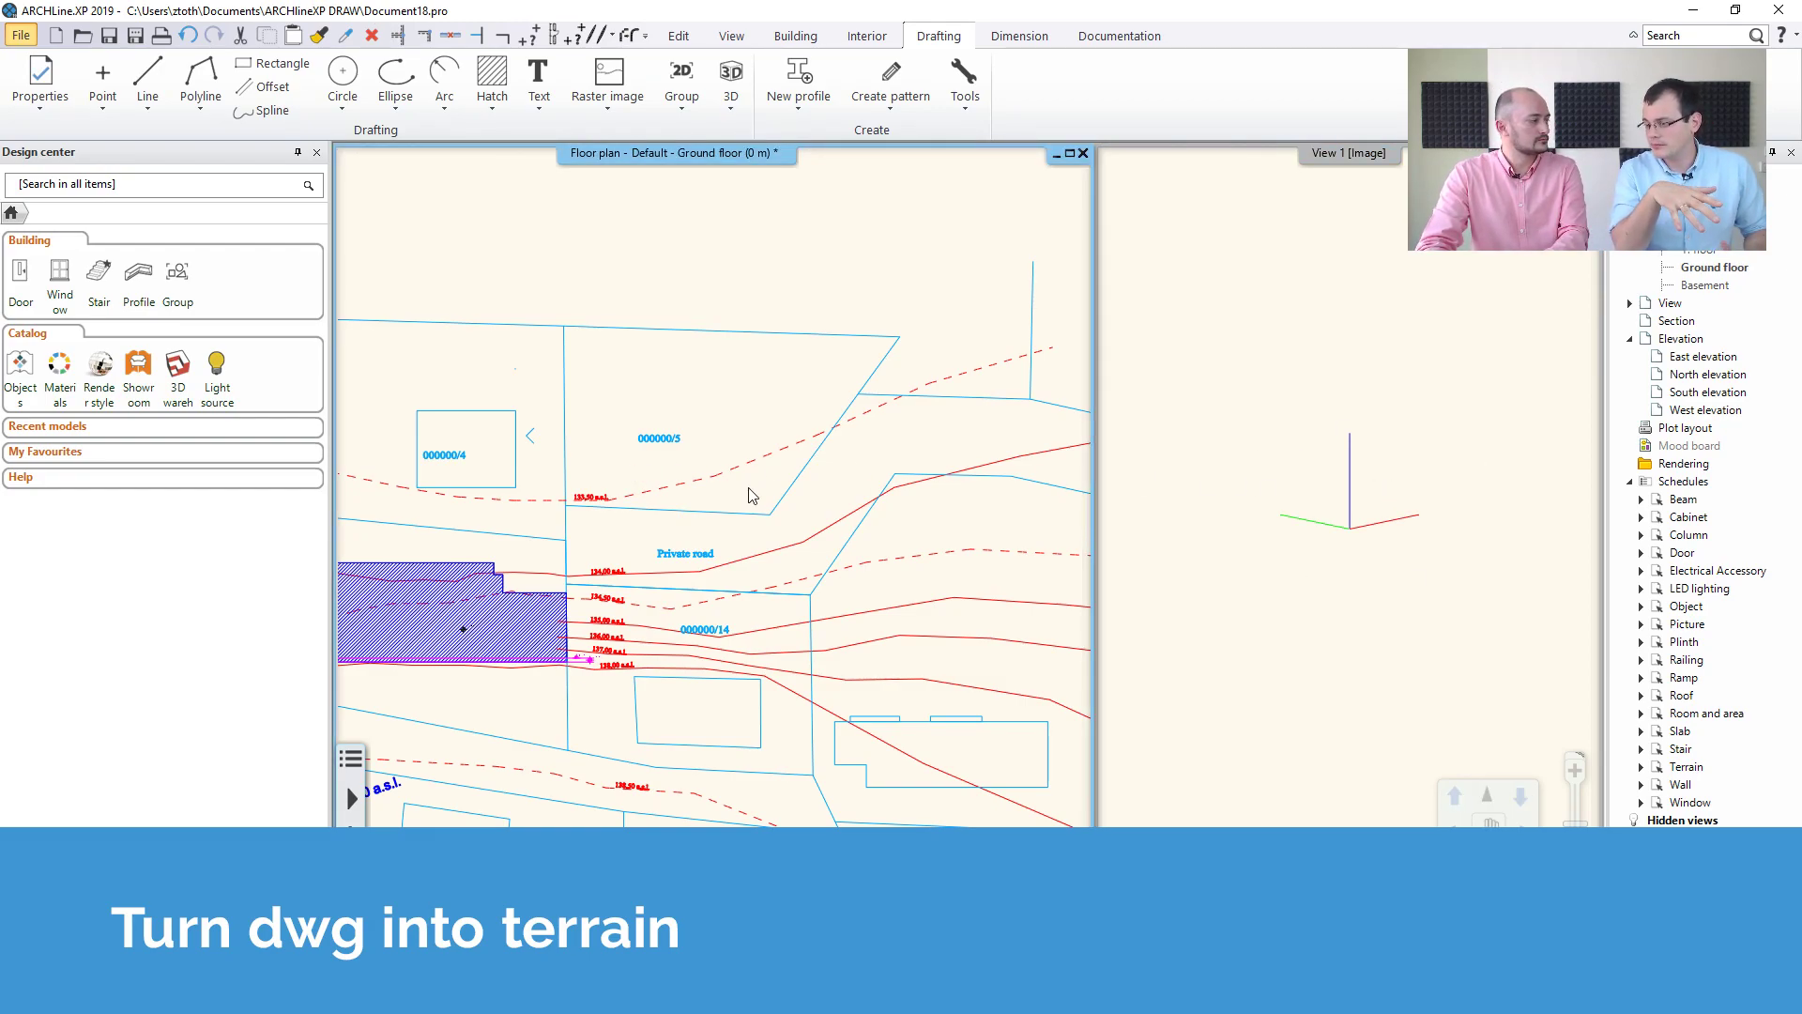
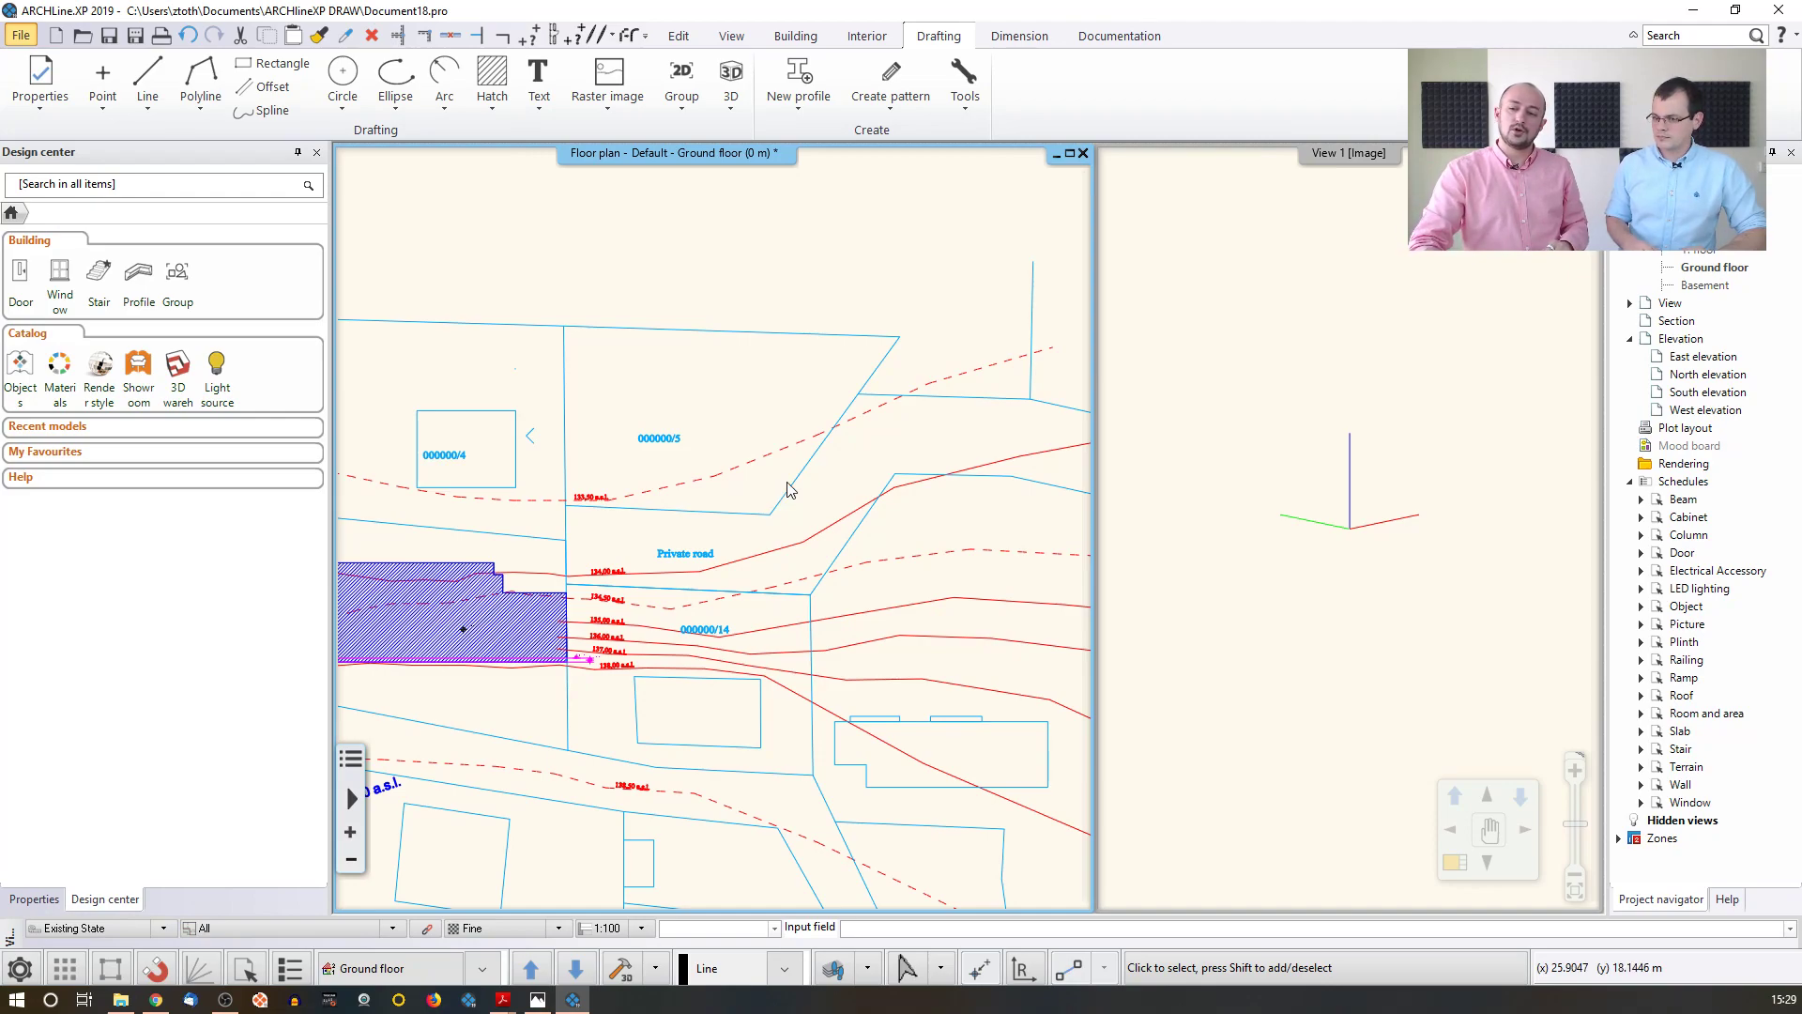
# - Start a new terrain, pick the dashed 133,50 contour through plot 000000/5 as an open chain, and set its level line height to 133.5 m
pyautogui.scroll(-2, 778, 497)
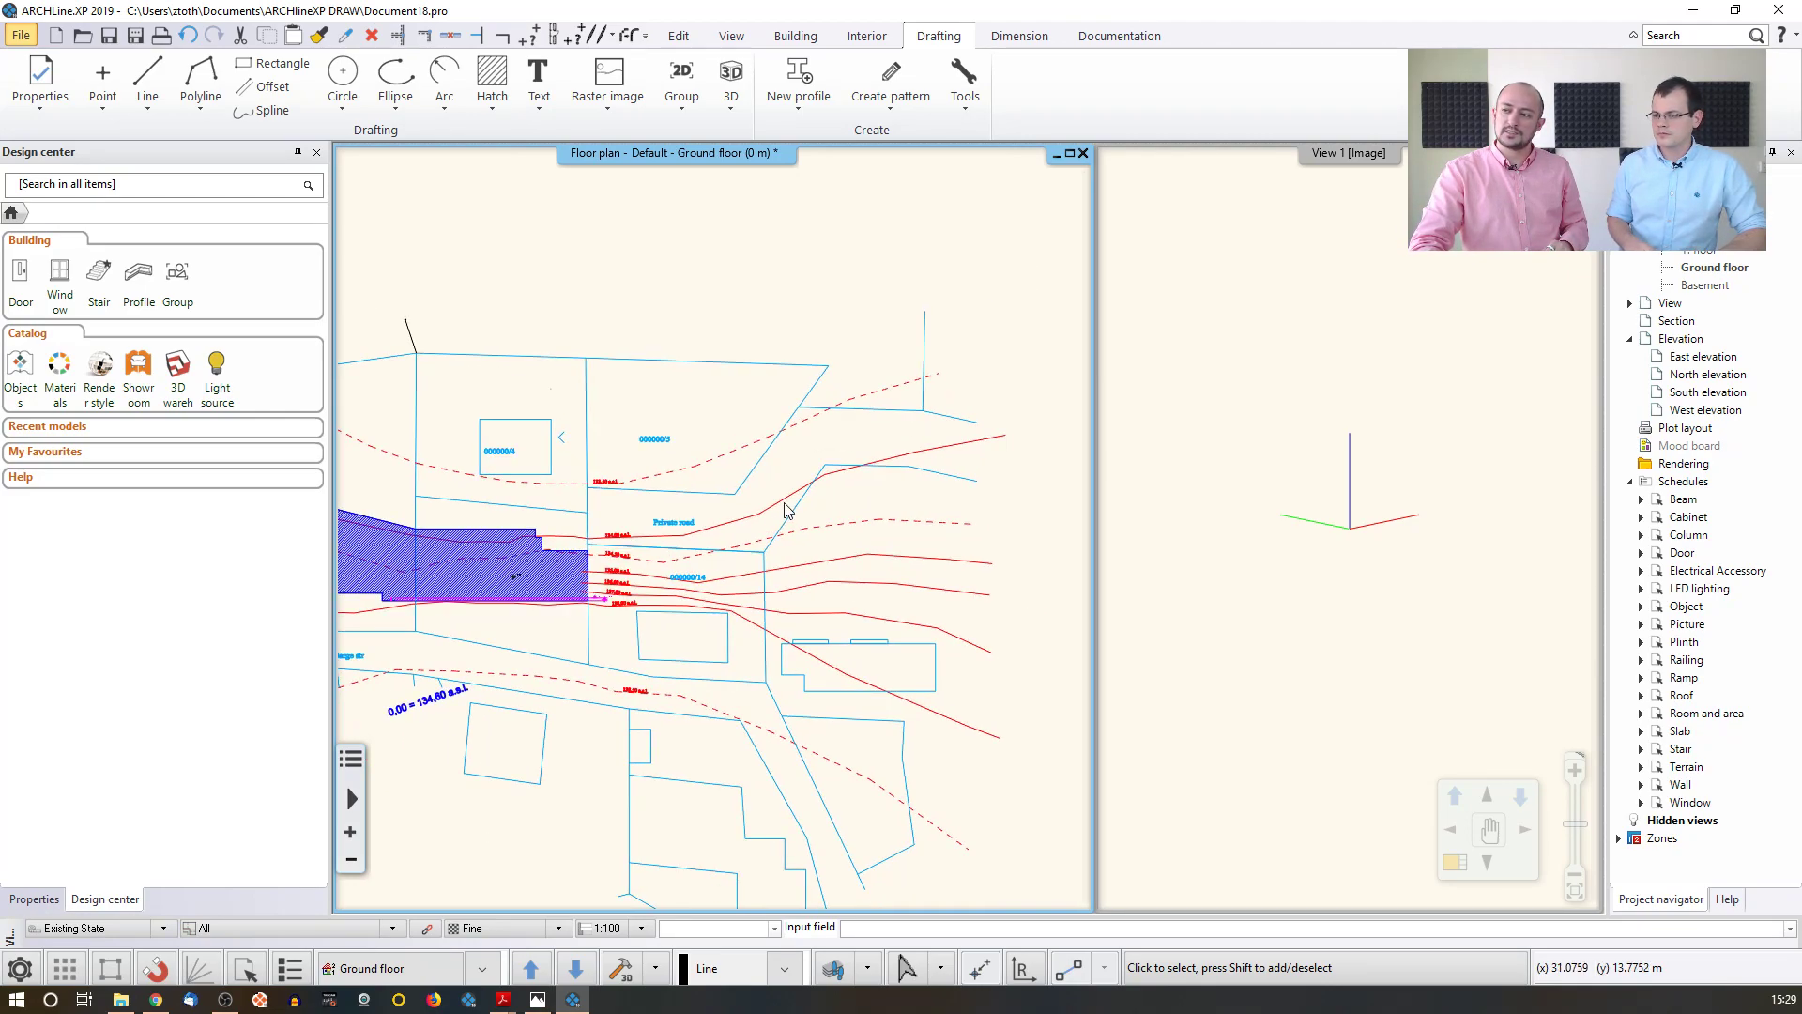
pyautogui.click(796, 38)
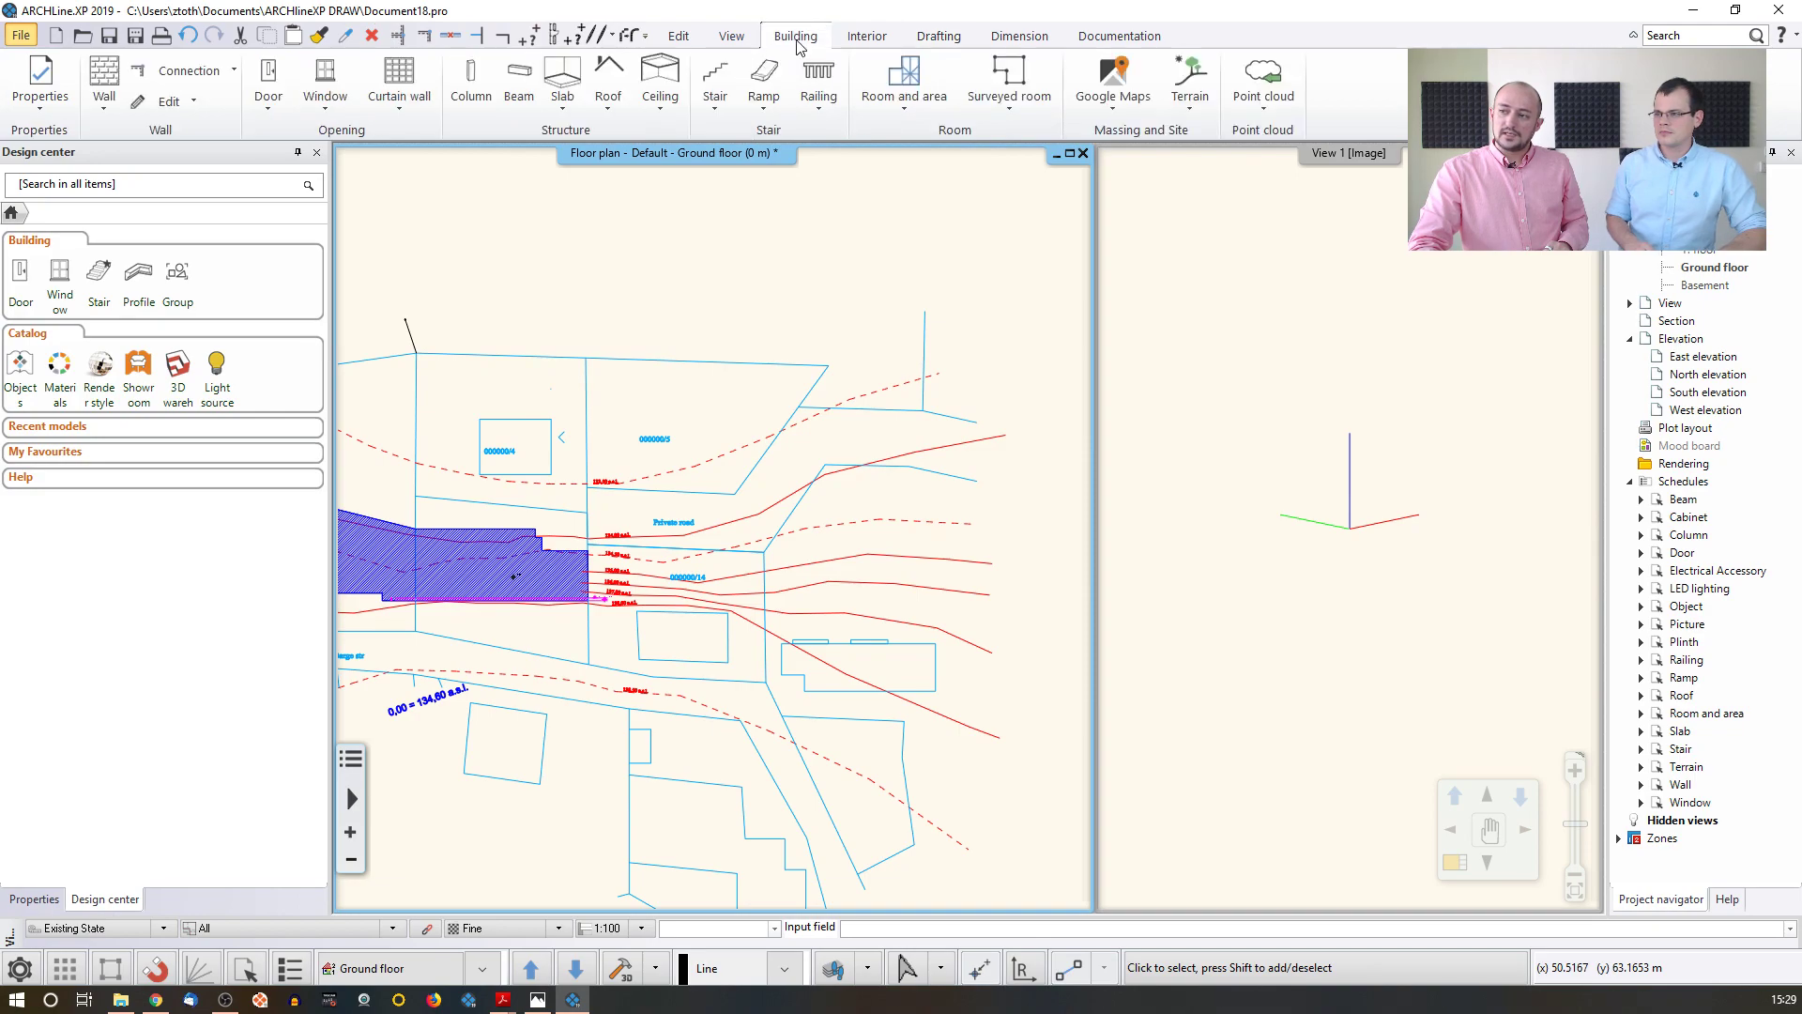
pyautogui.click(1184, 109)
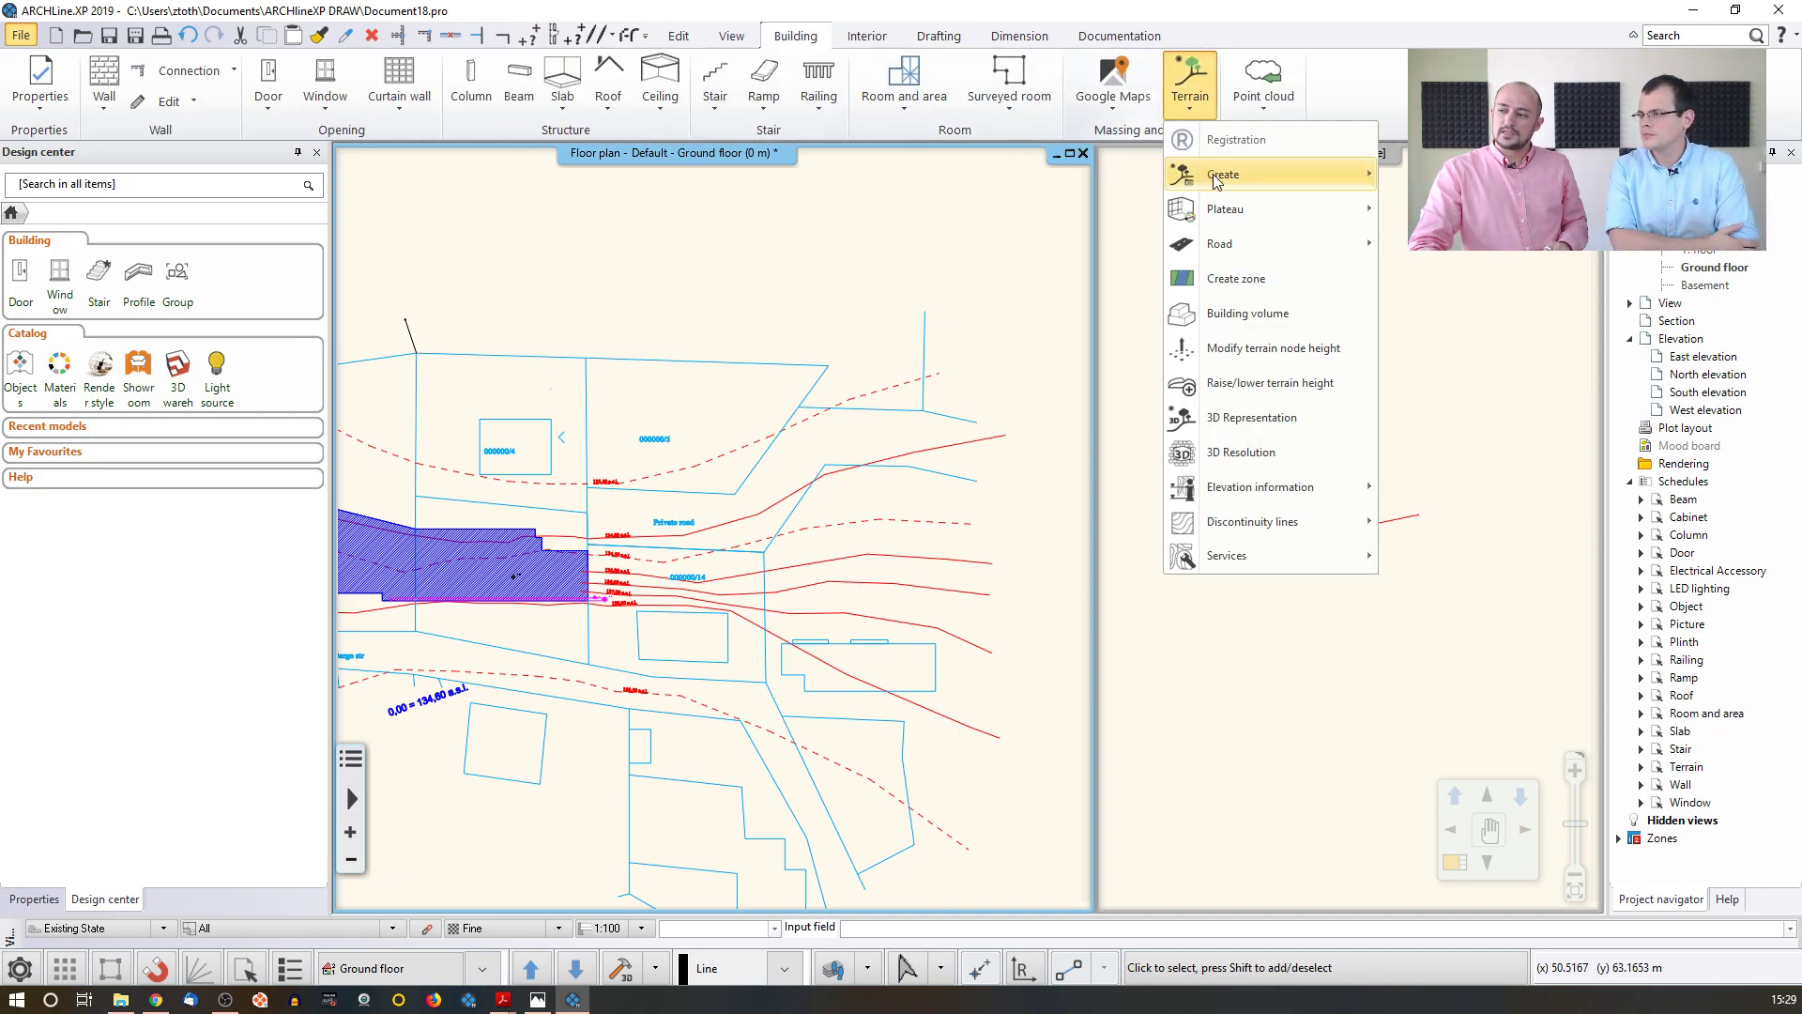
pyautogui.moveTo(1217, 181)
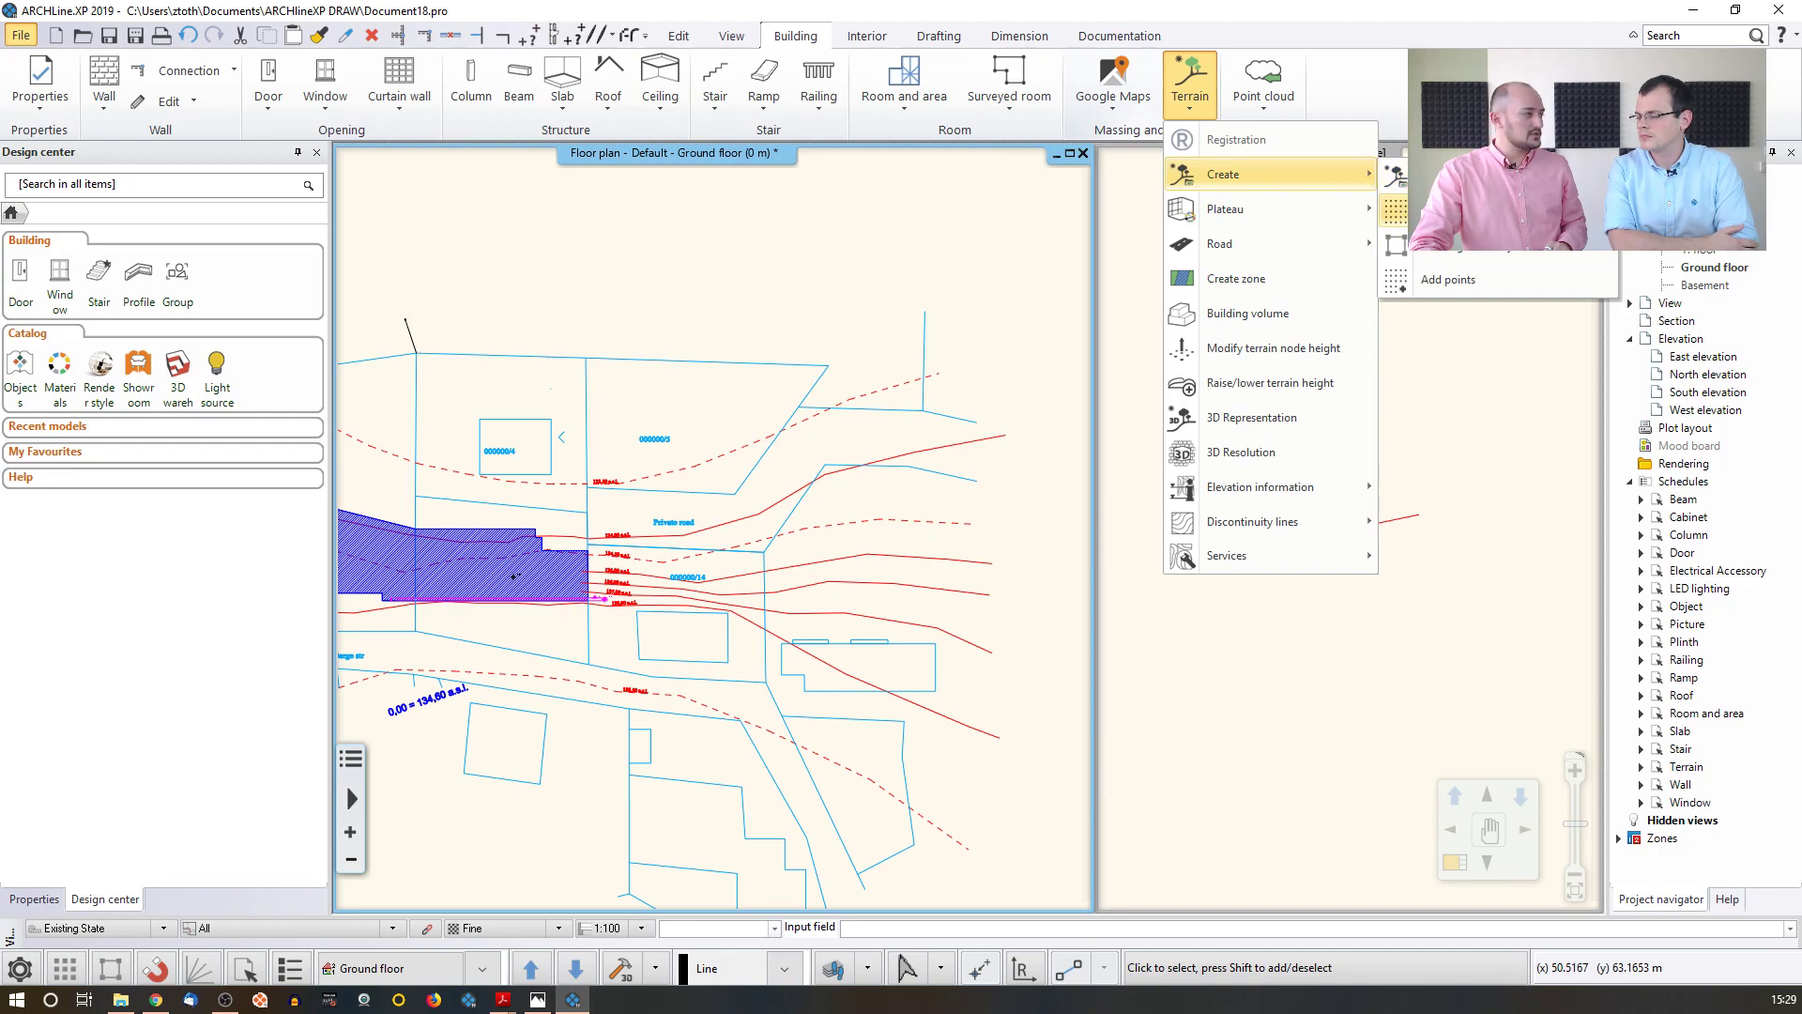
pyautogui.click(1515, 259)
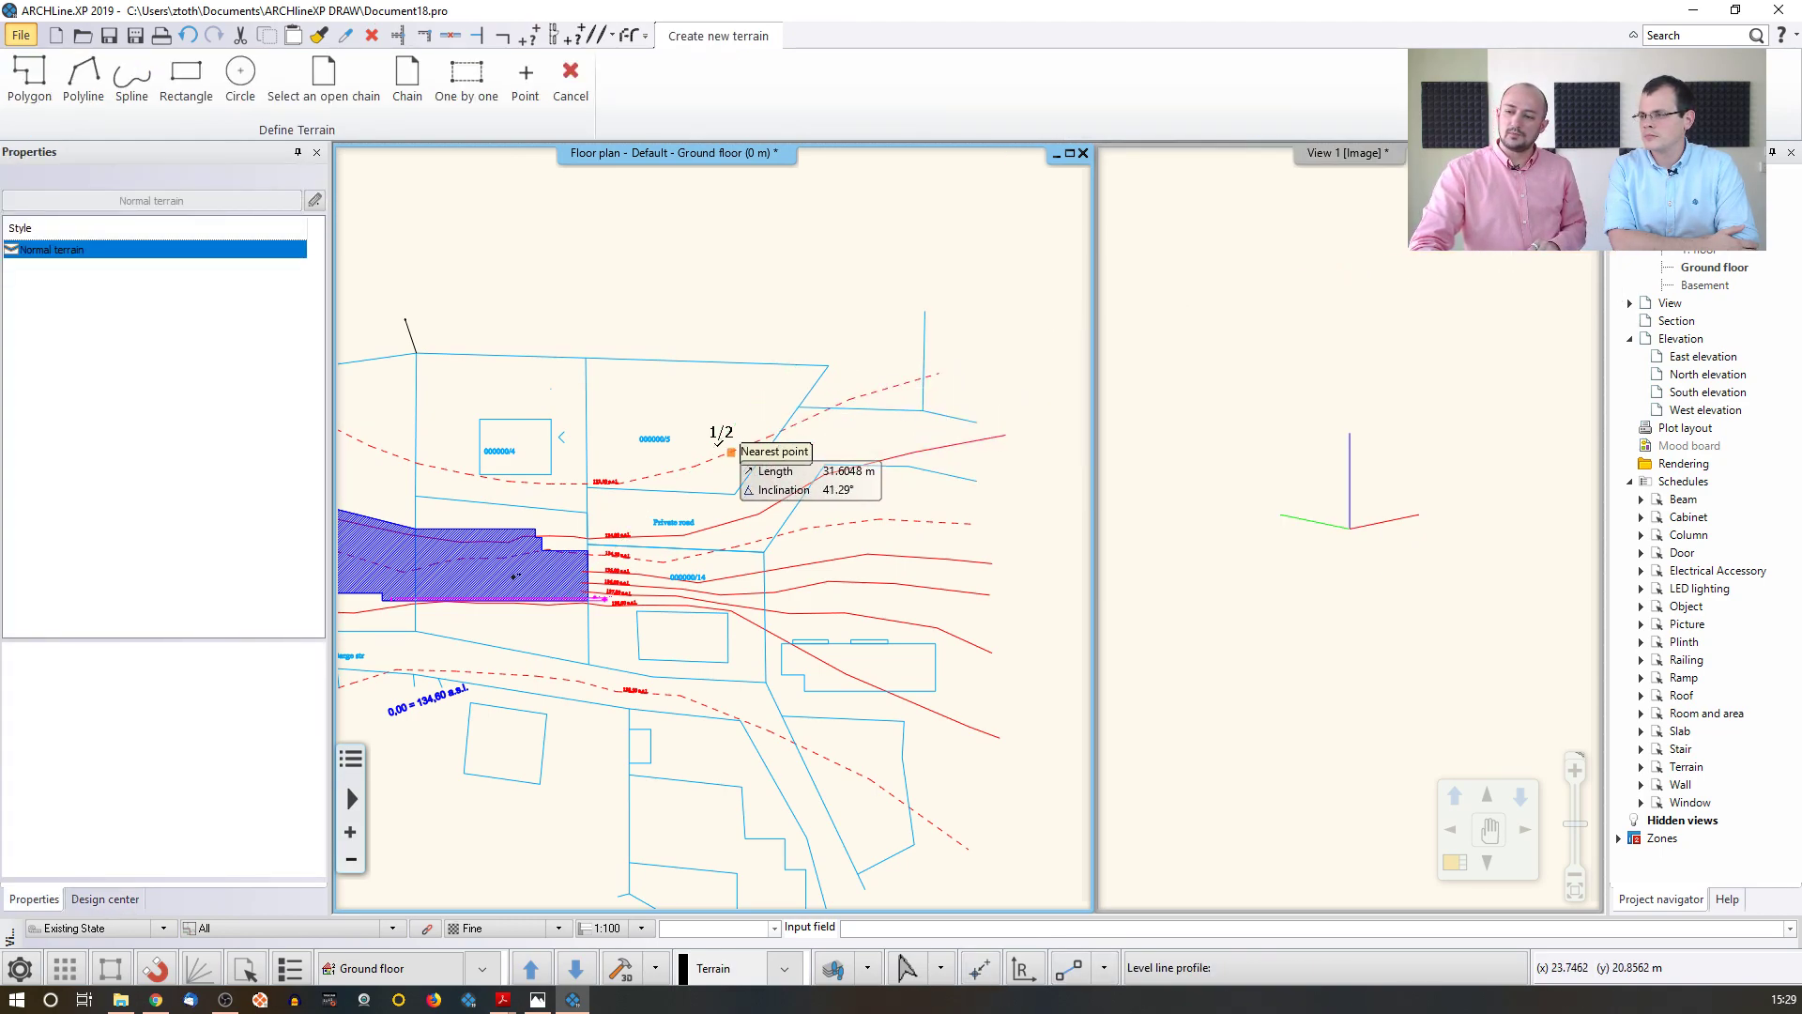
pyautogui.scroll(3, 675, 507)
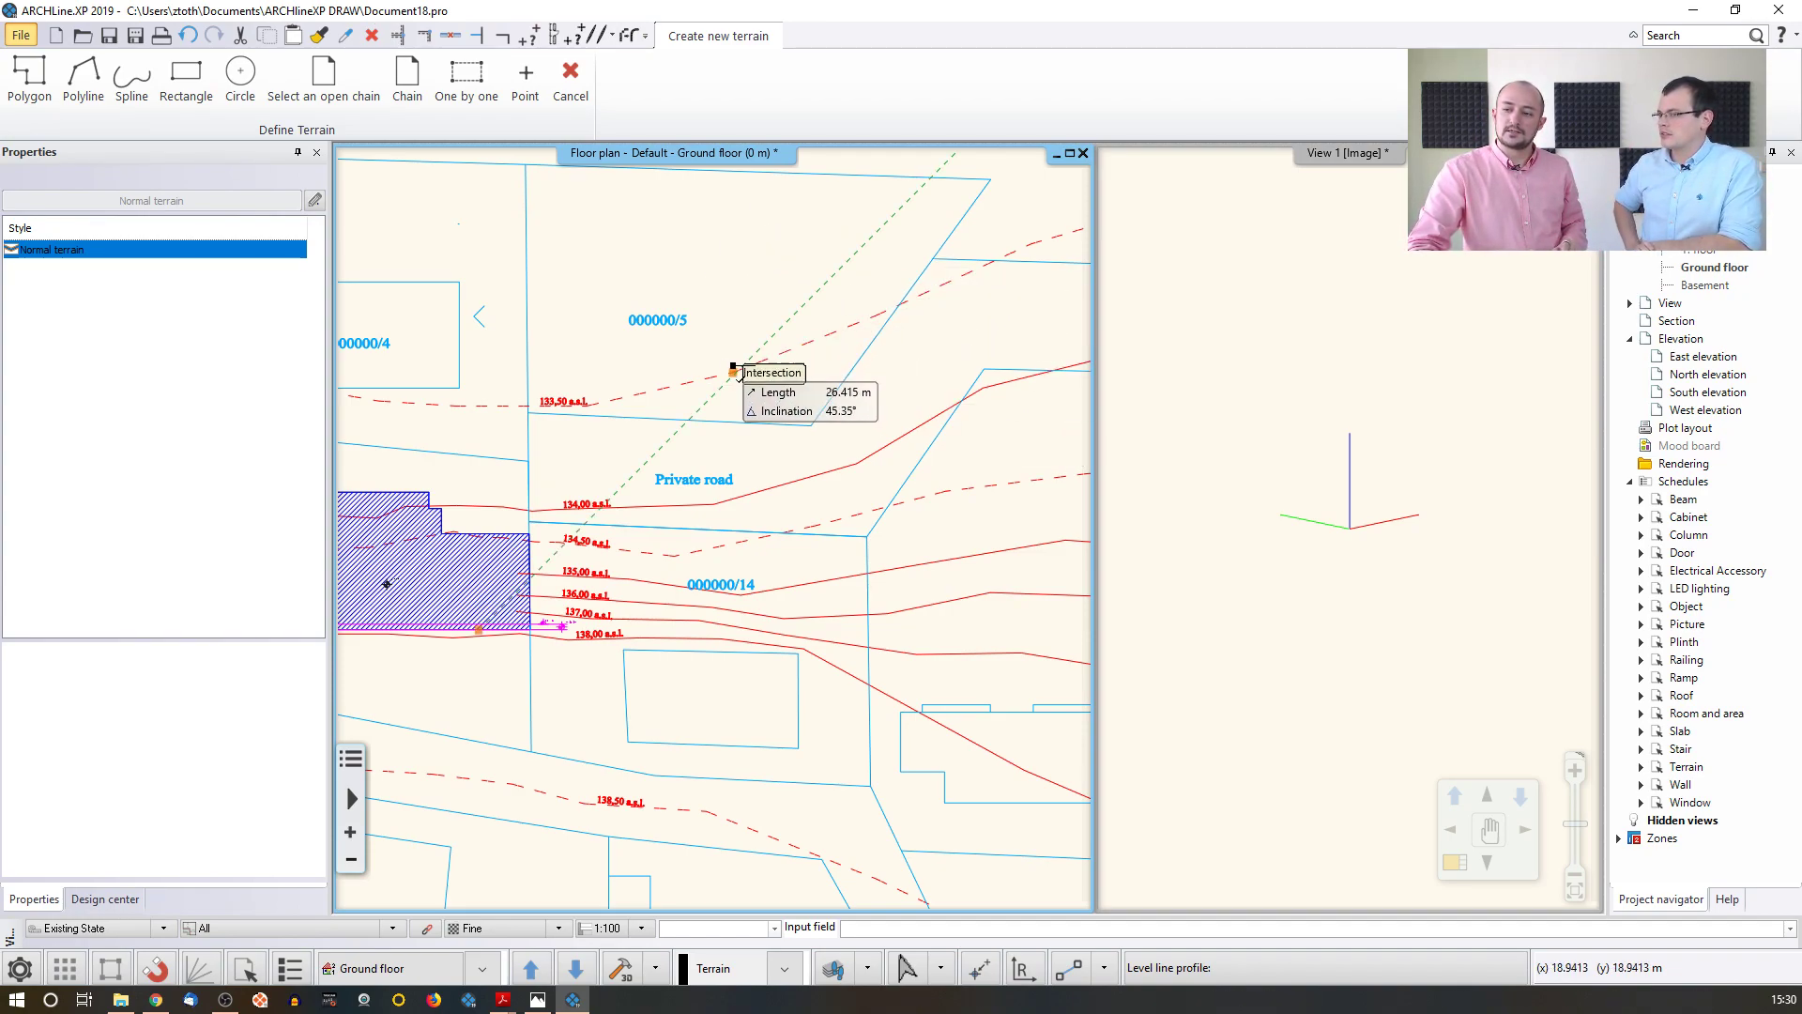
pyautogui.click(328, 81)
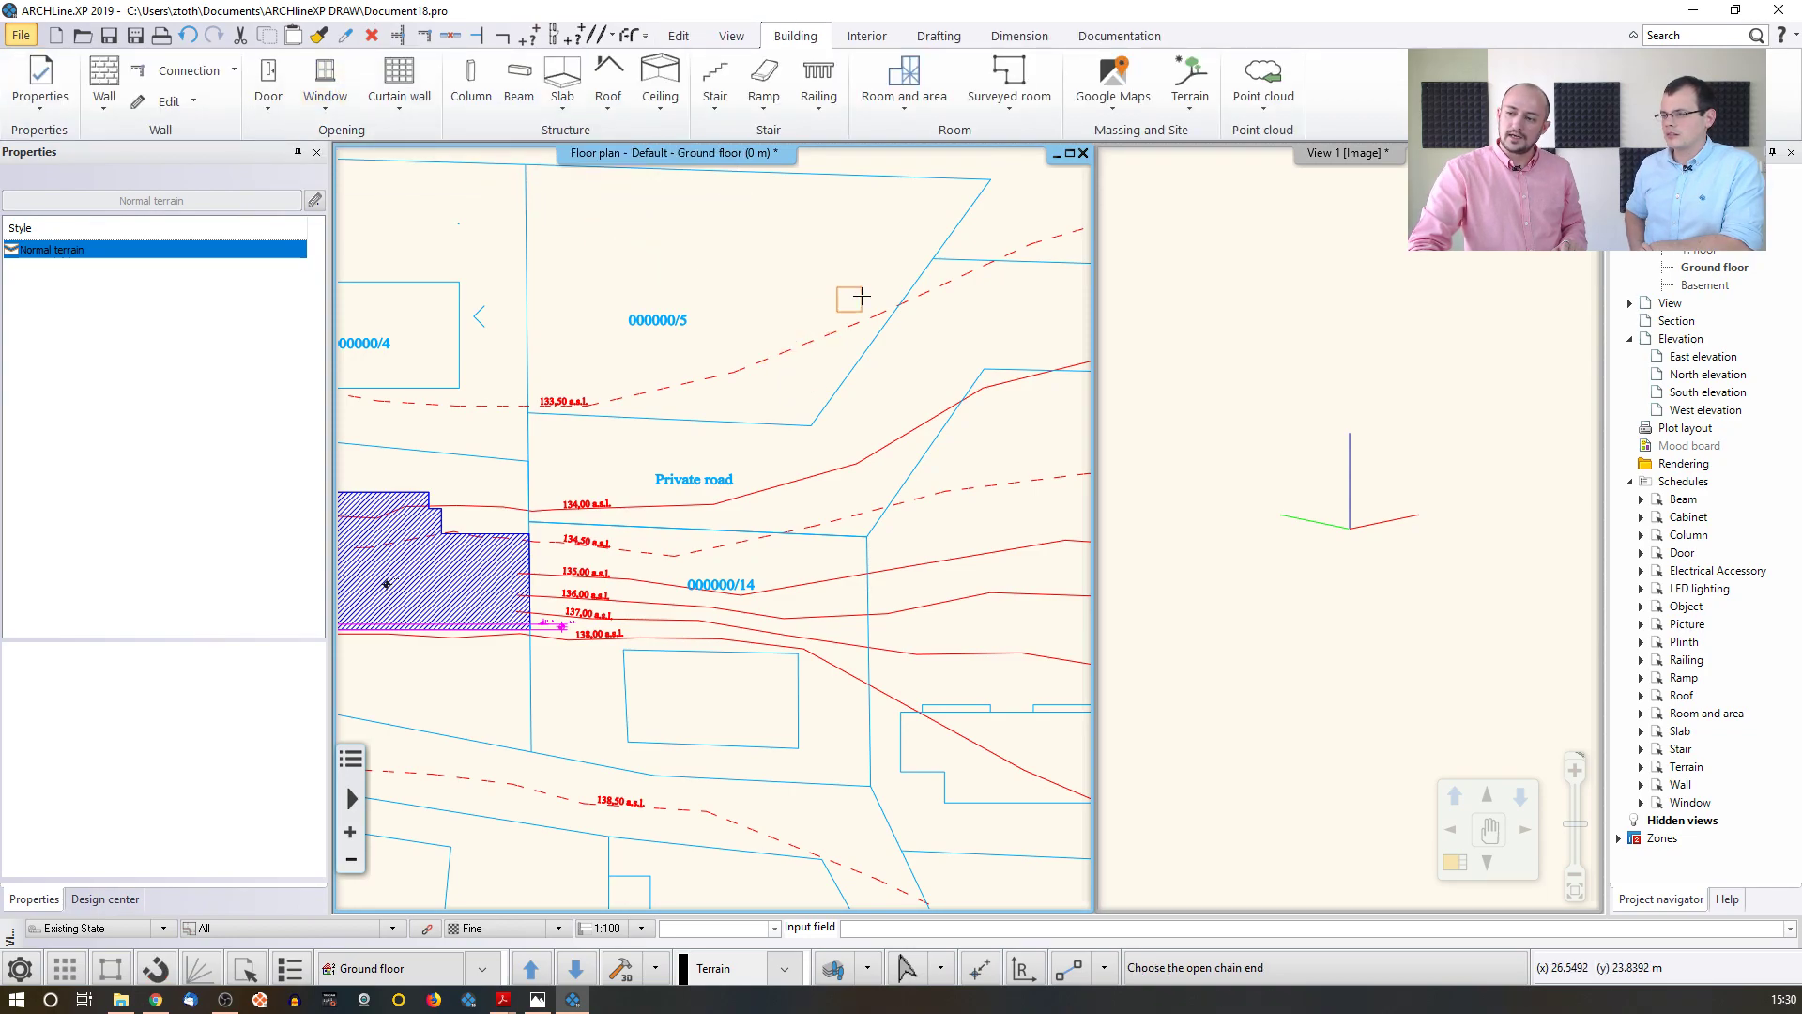
pyautogui.click(793, 341)
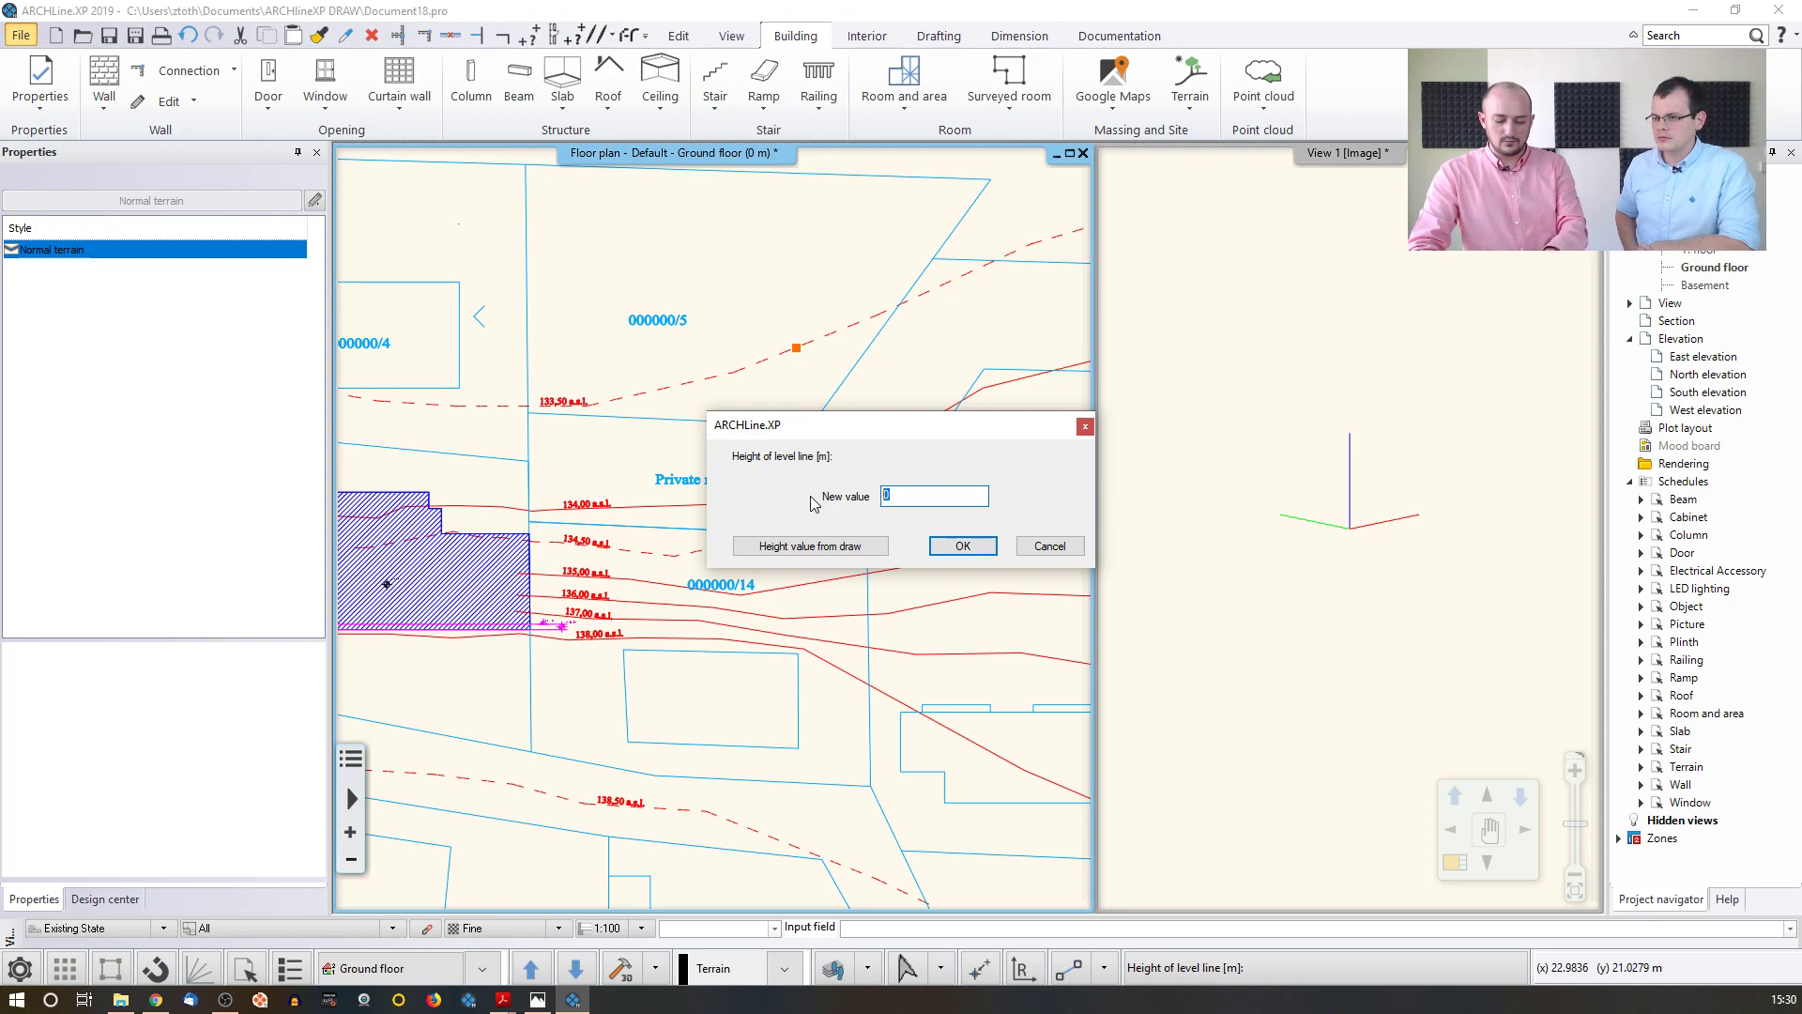
pyautogui.write('133.5')
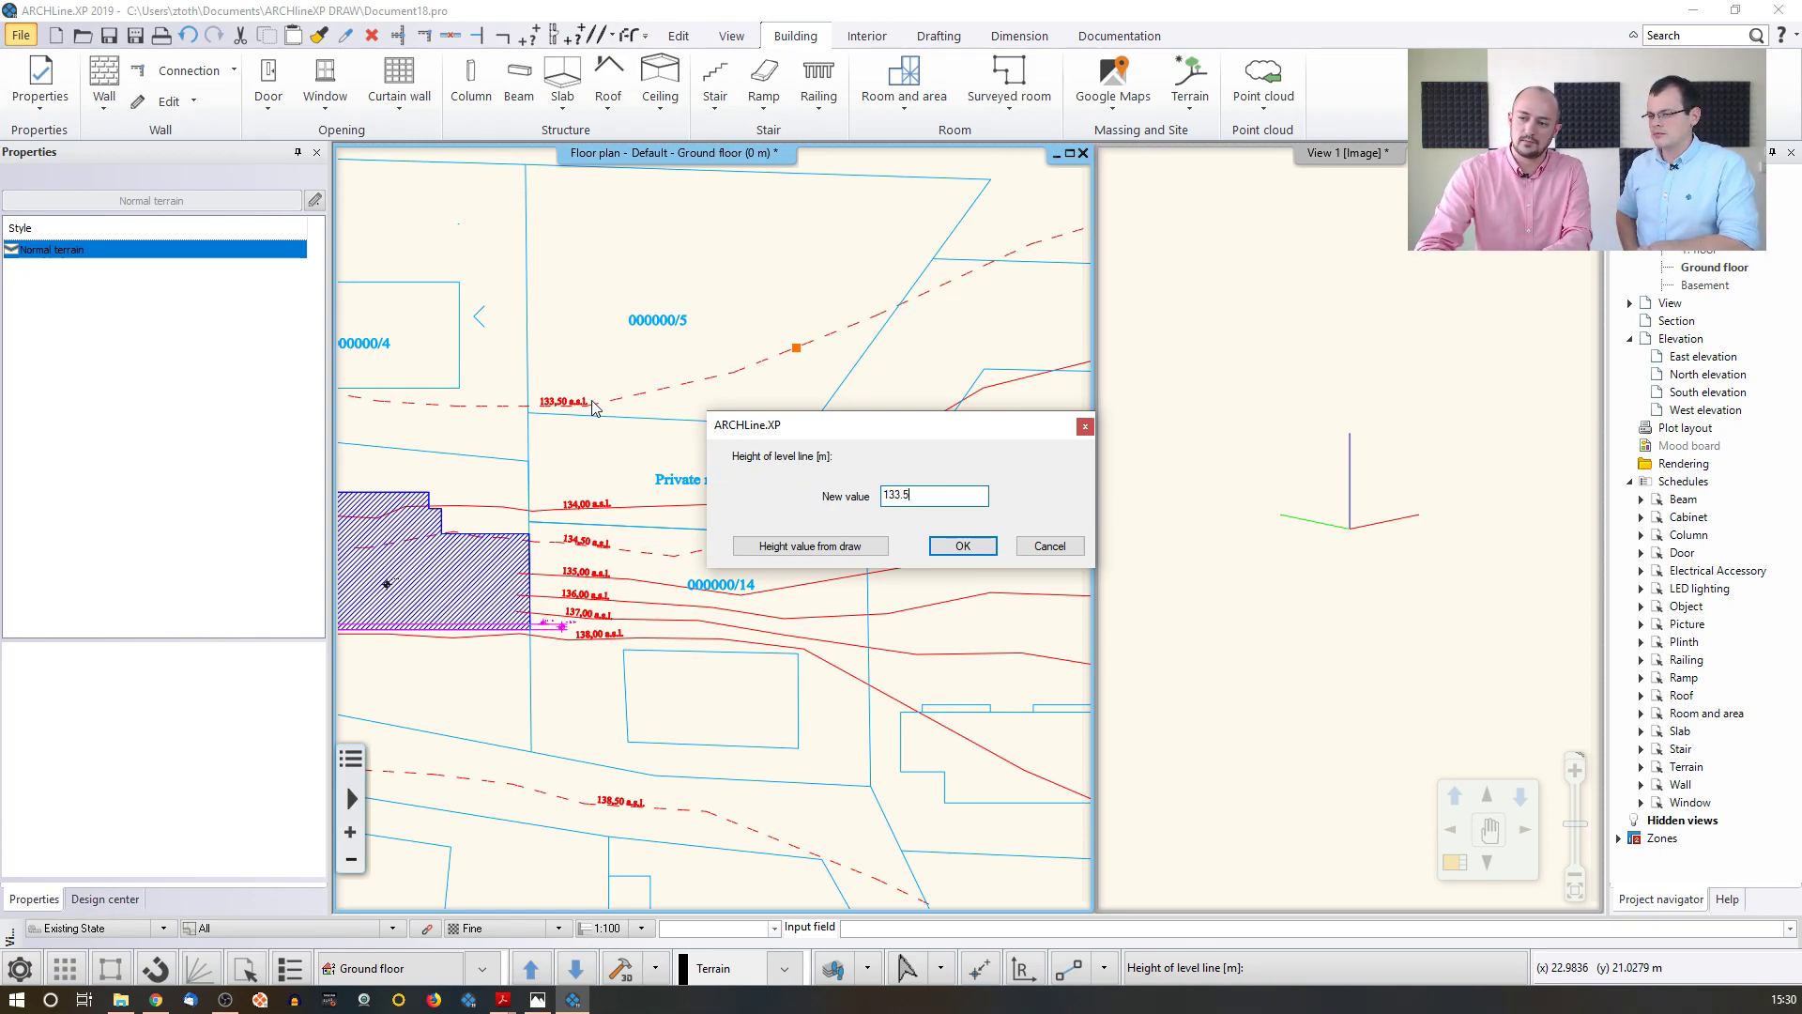
pyautogui.click(964, 547)
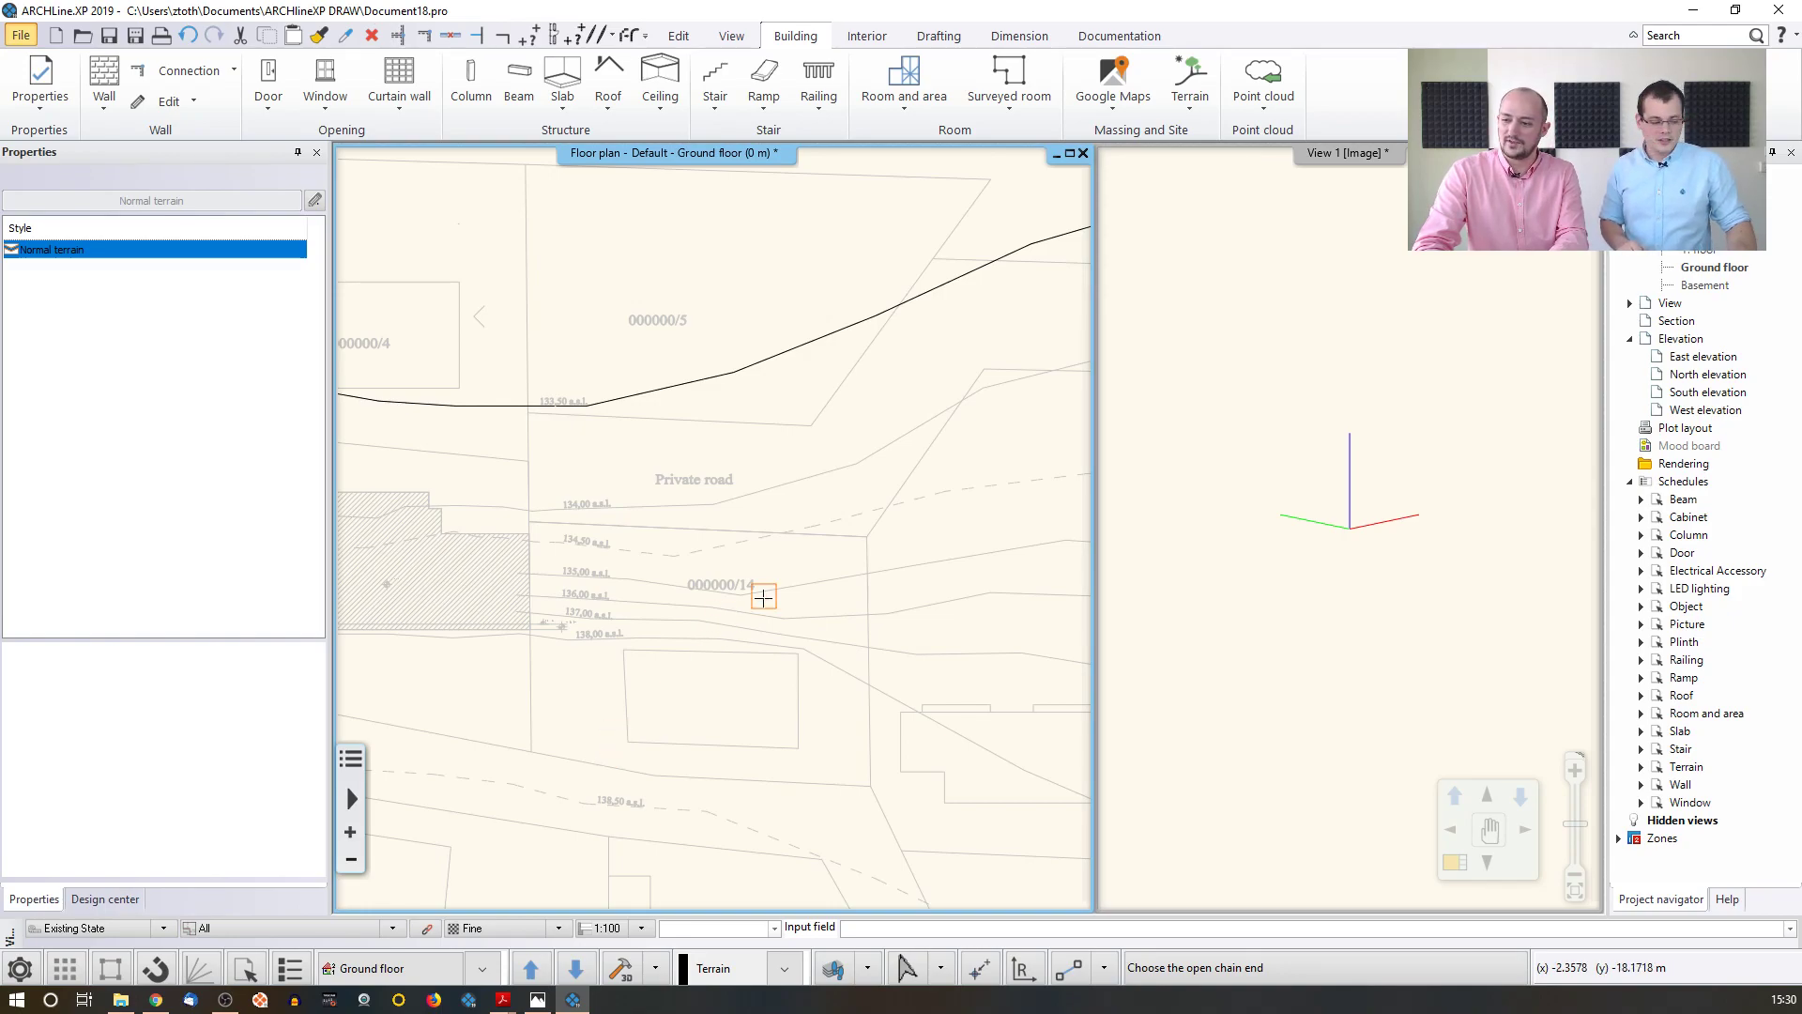
pyautogui.scroll(2, 760, 501)
pyautogui.moveTo(762, 501); pyautogui.dragTo(804, 475, button='middle')
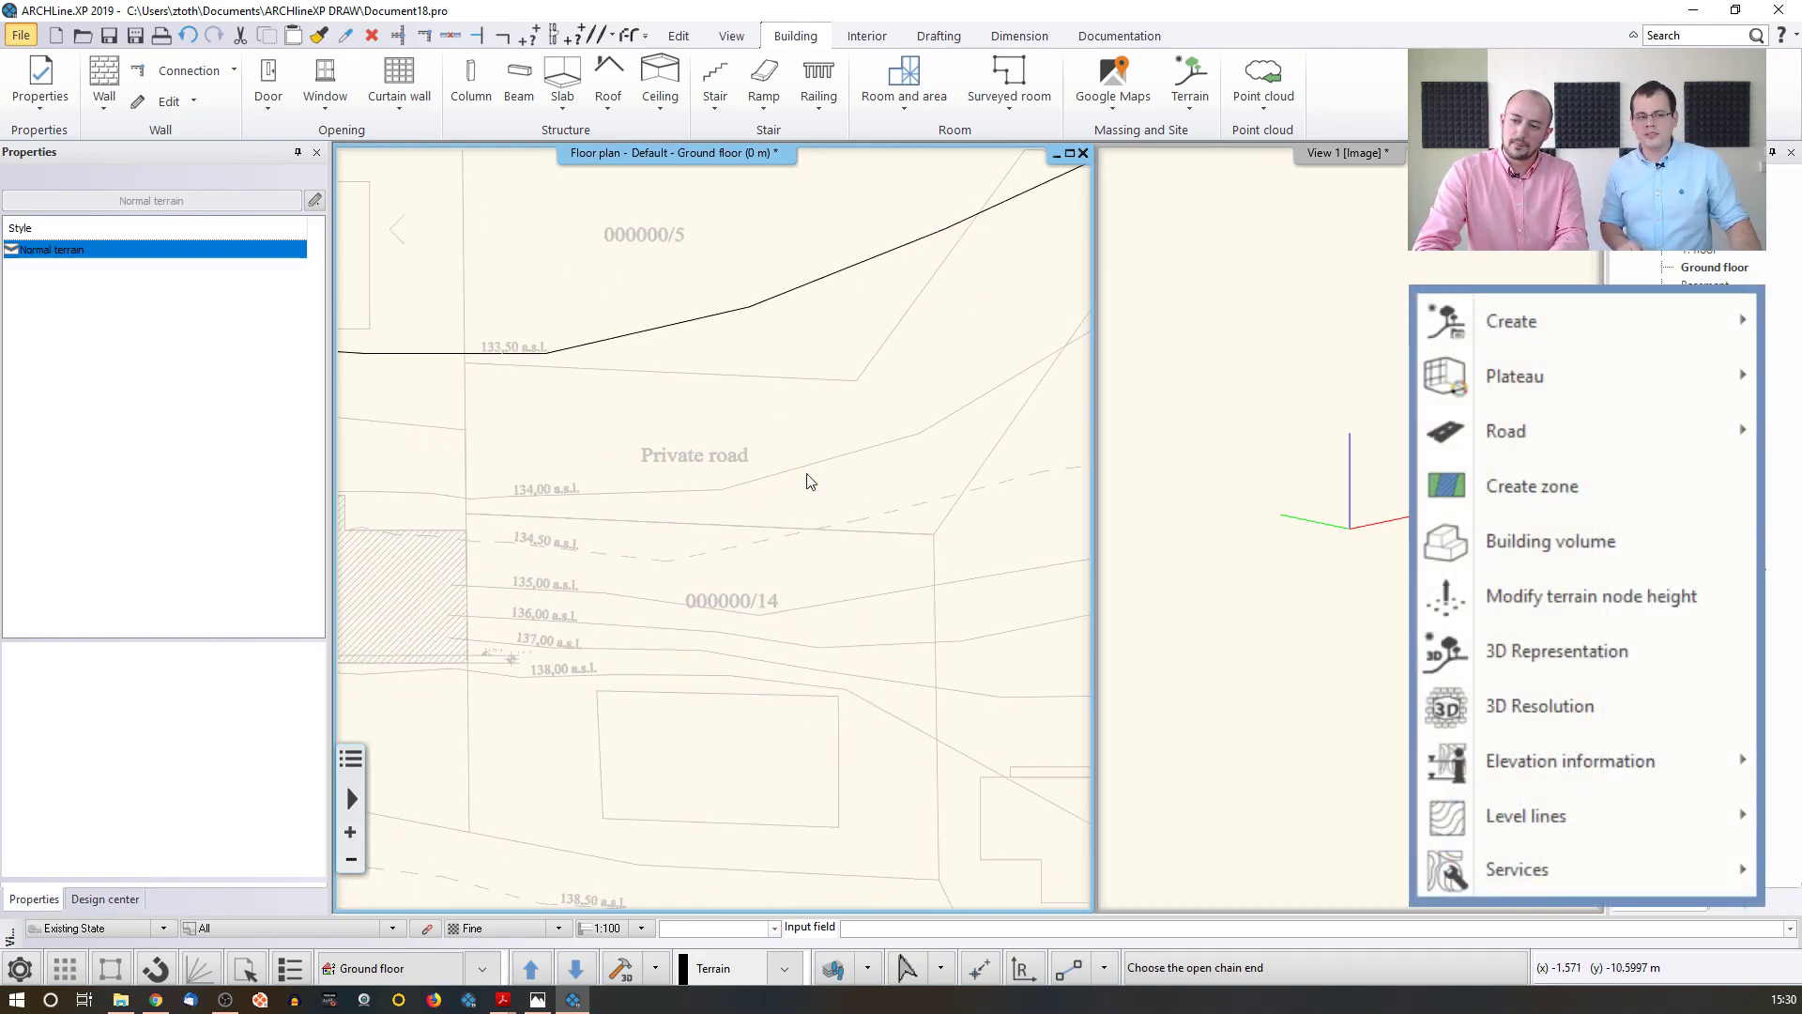
# - Add the 134,00 and 134,50 a.s.l. contour lines to the terrain as level lines with heights of 134 and 134.5 m
pyautogui.click(809, 468)
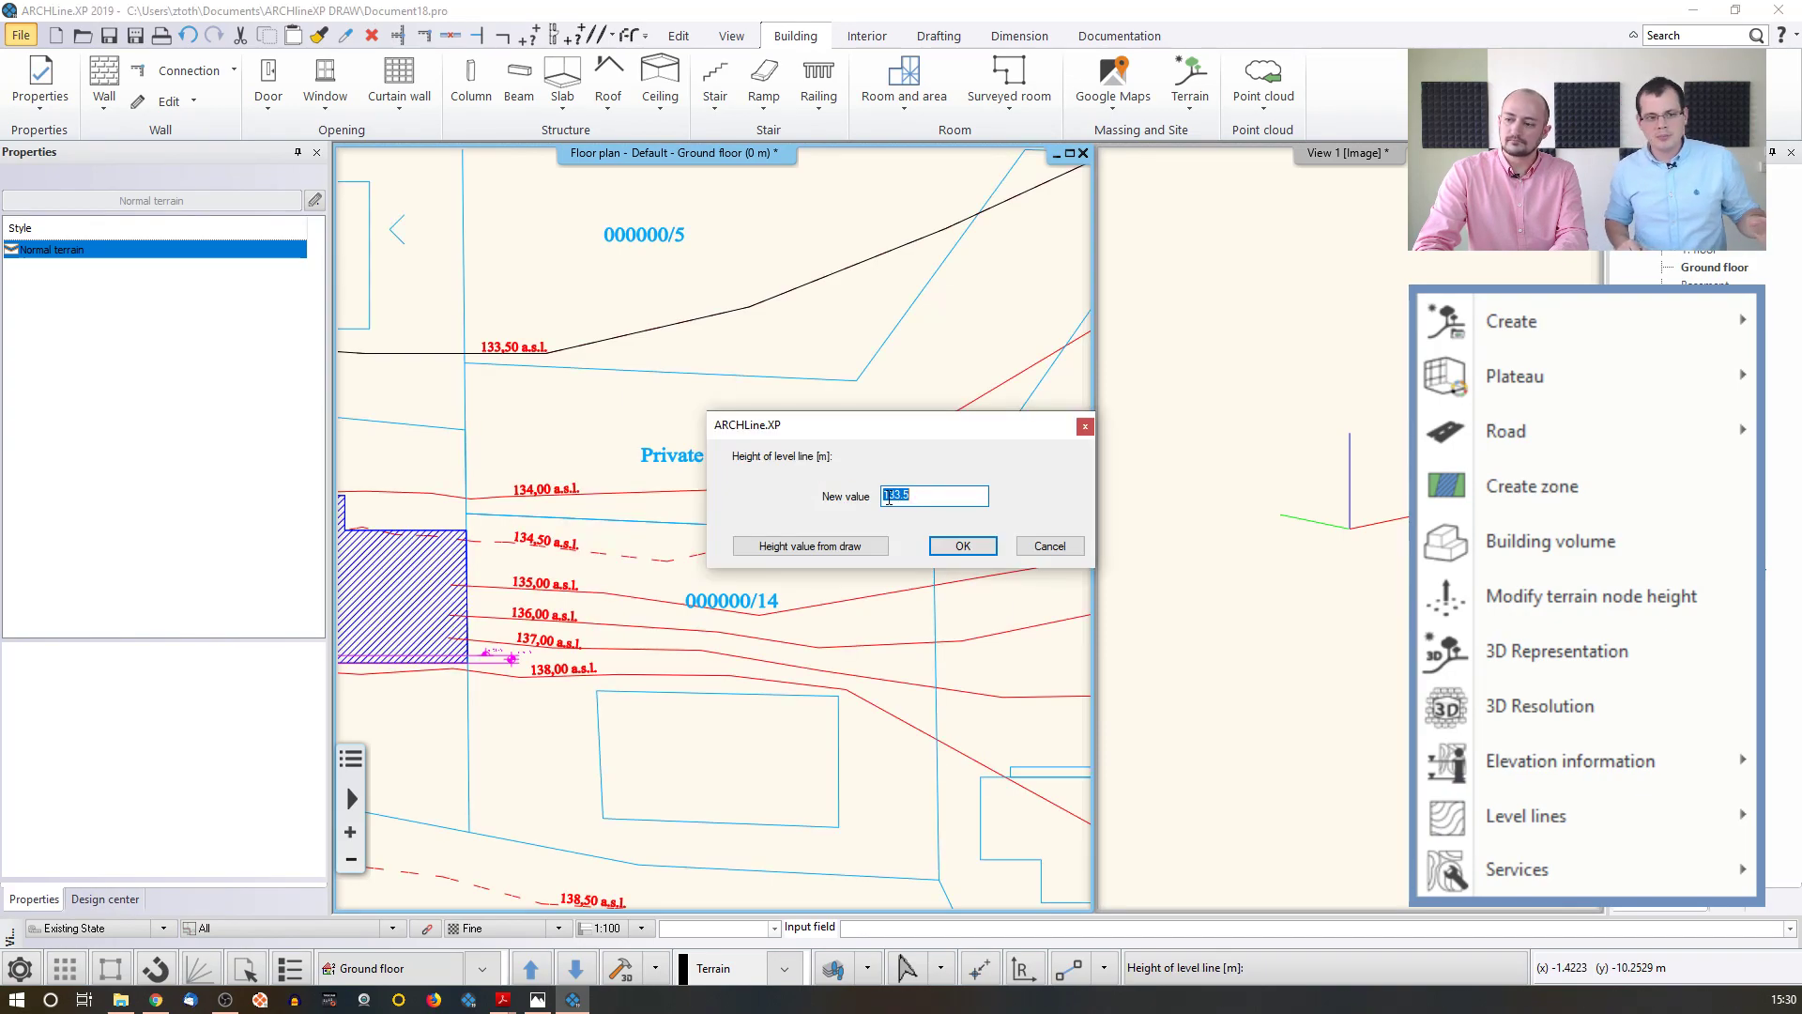
pyautogui.moveTo(895, 495); pyautogui.dragTo(966, 490)
pyautogui.write('4')
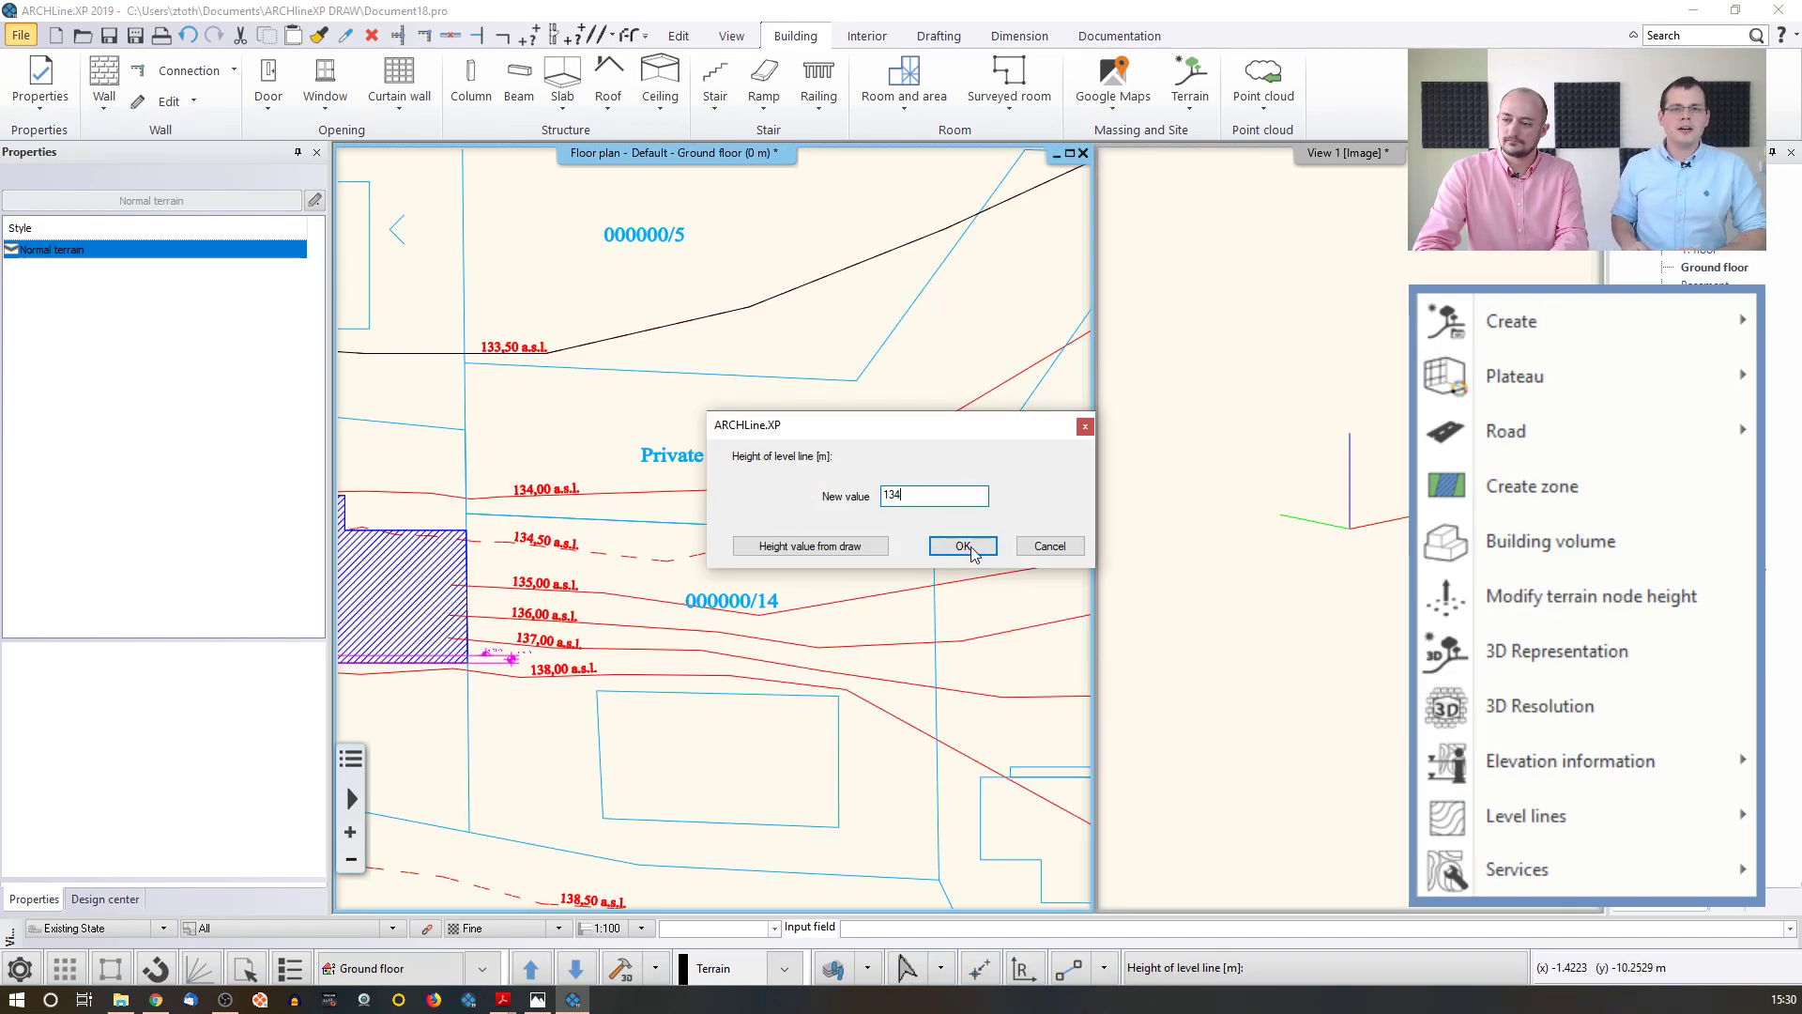
pyautogui.click(963, 545)
pyautogui.click(681, 561)
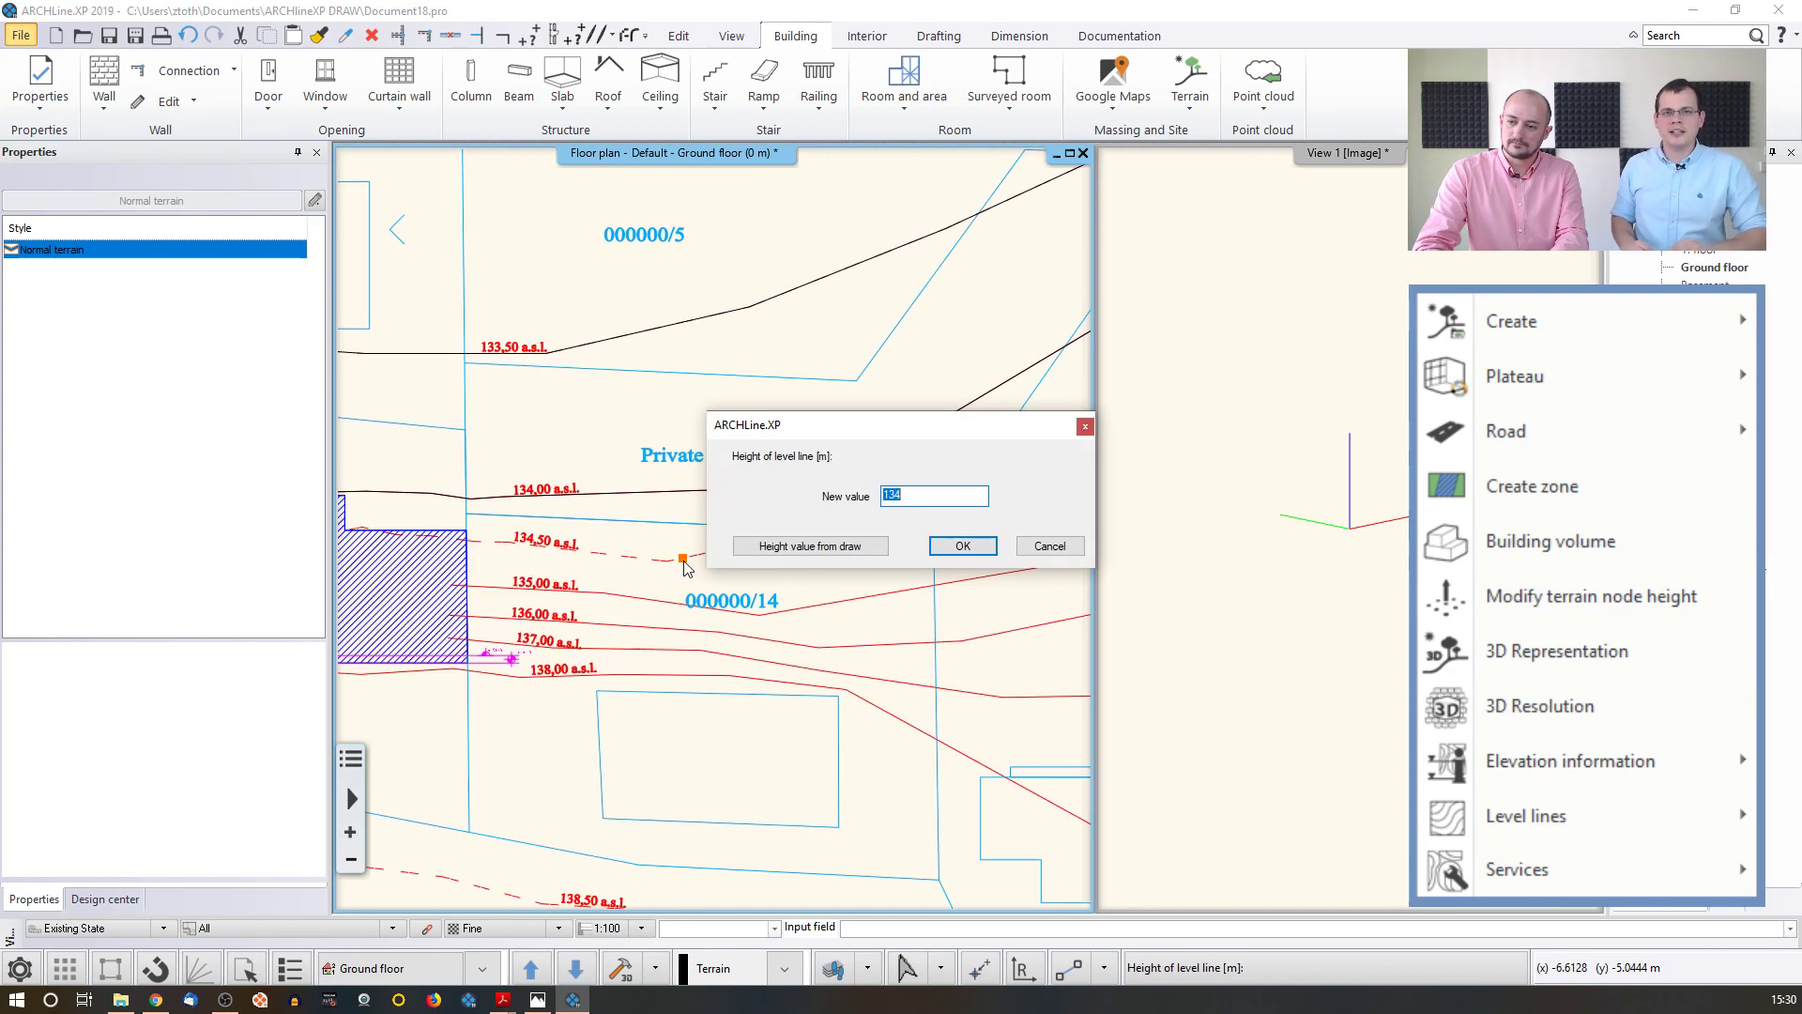
pyautogui.click(907, 494)
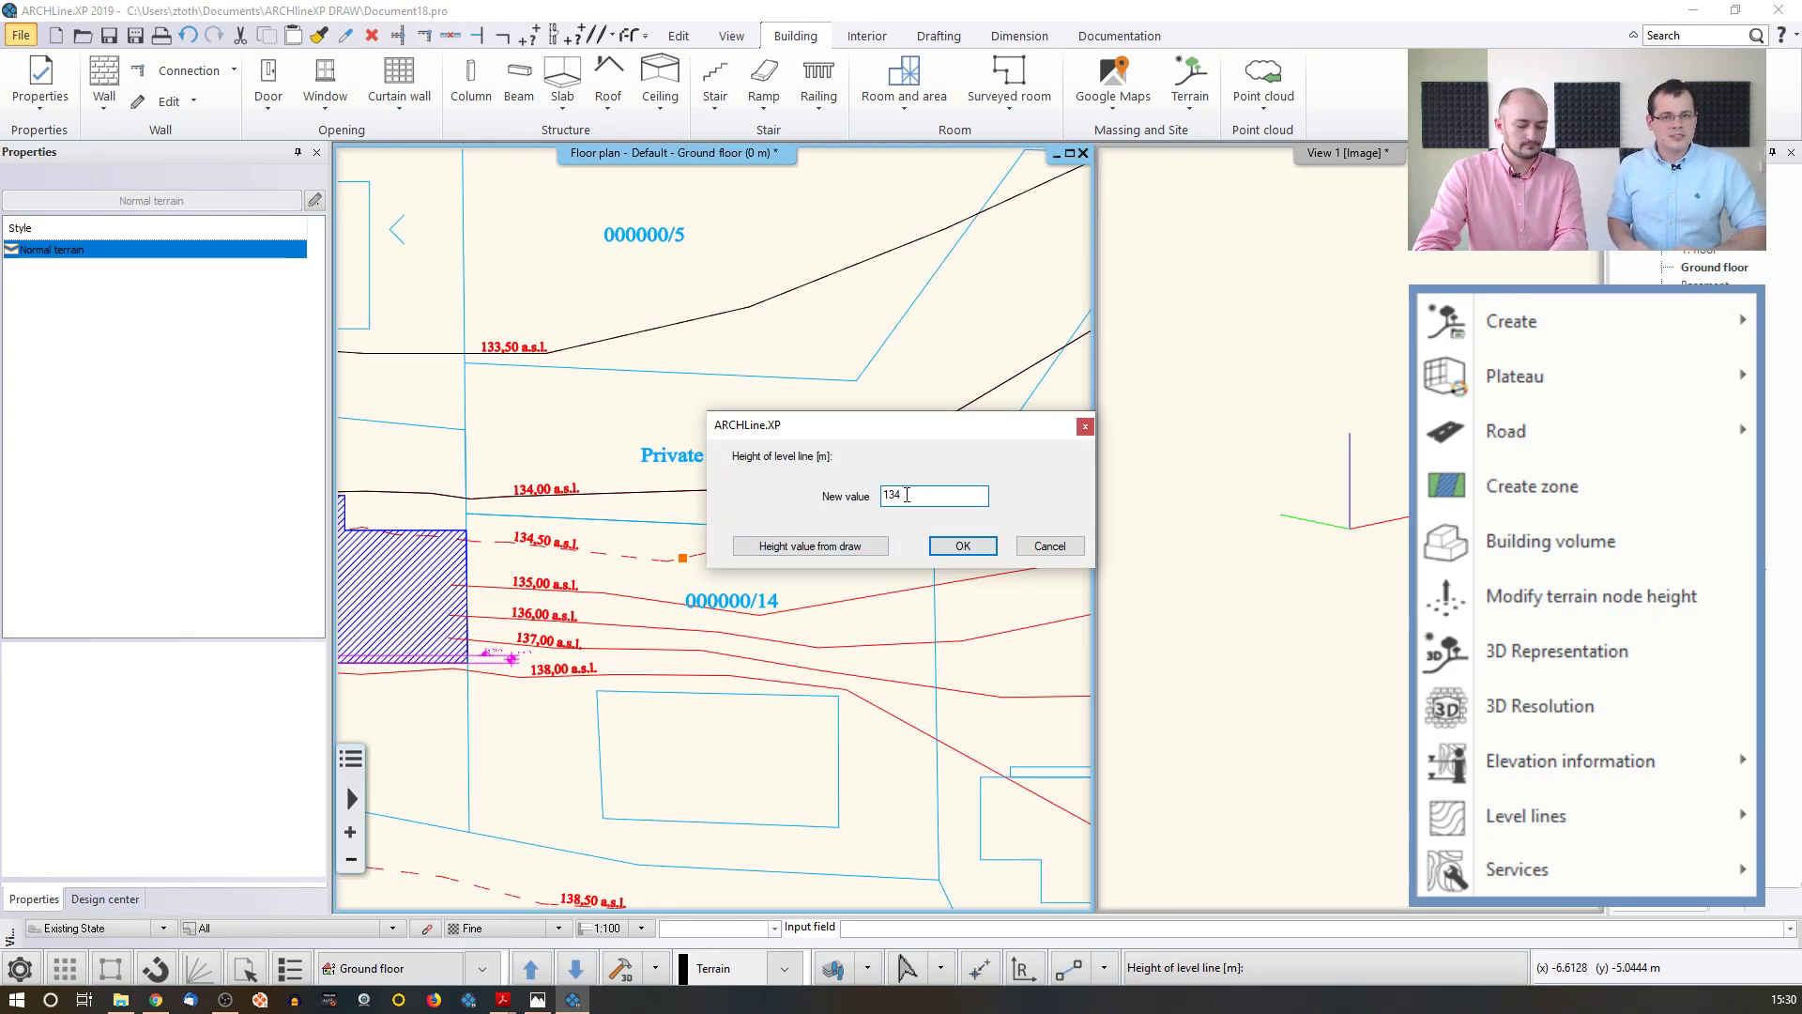
pyautogui.write('.5')
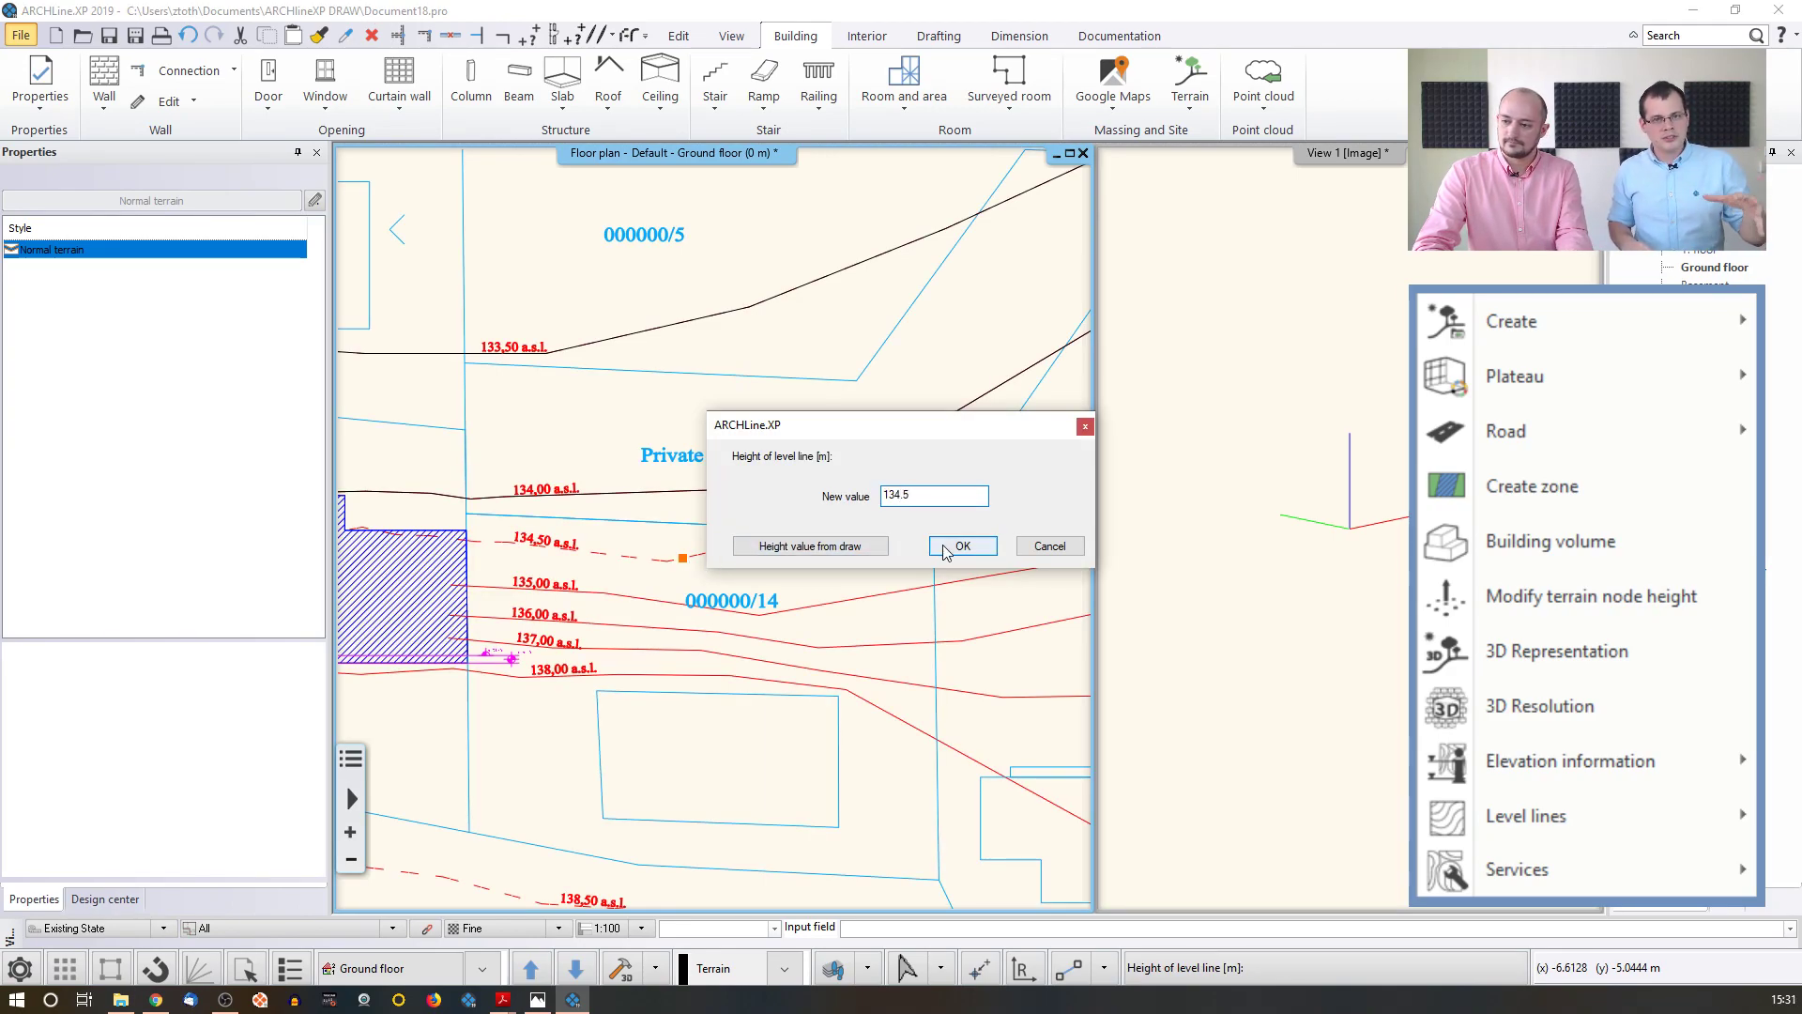
pyautogui.click(963, 545)
# - Add the 135,00 and 136,00 a.s.l. contour lines to the terrain as level lines with heights of 135 and 136 m
pyautogui.click(842, 603)
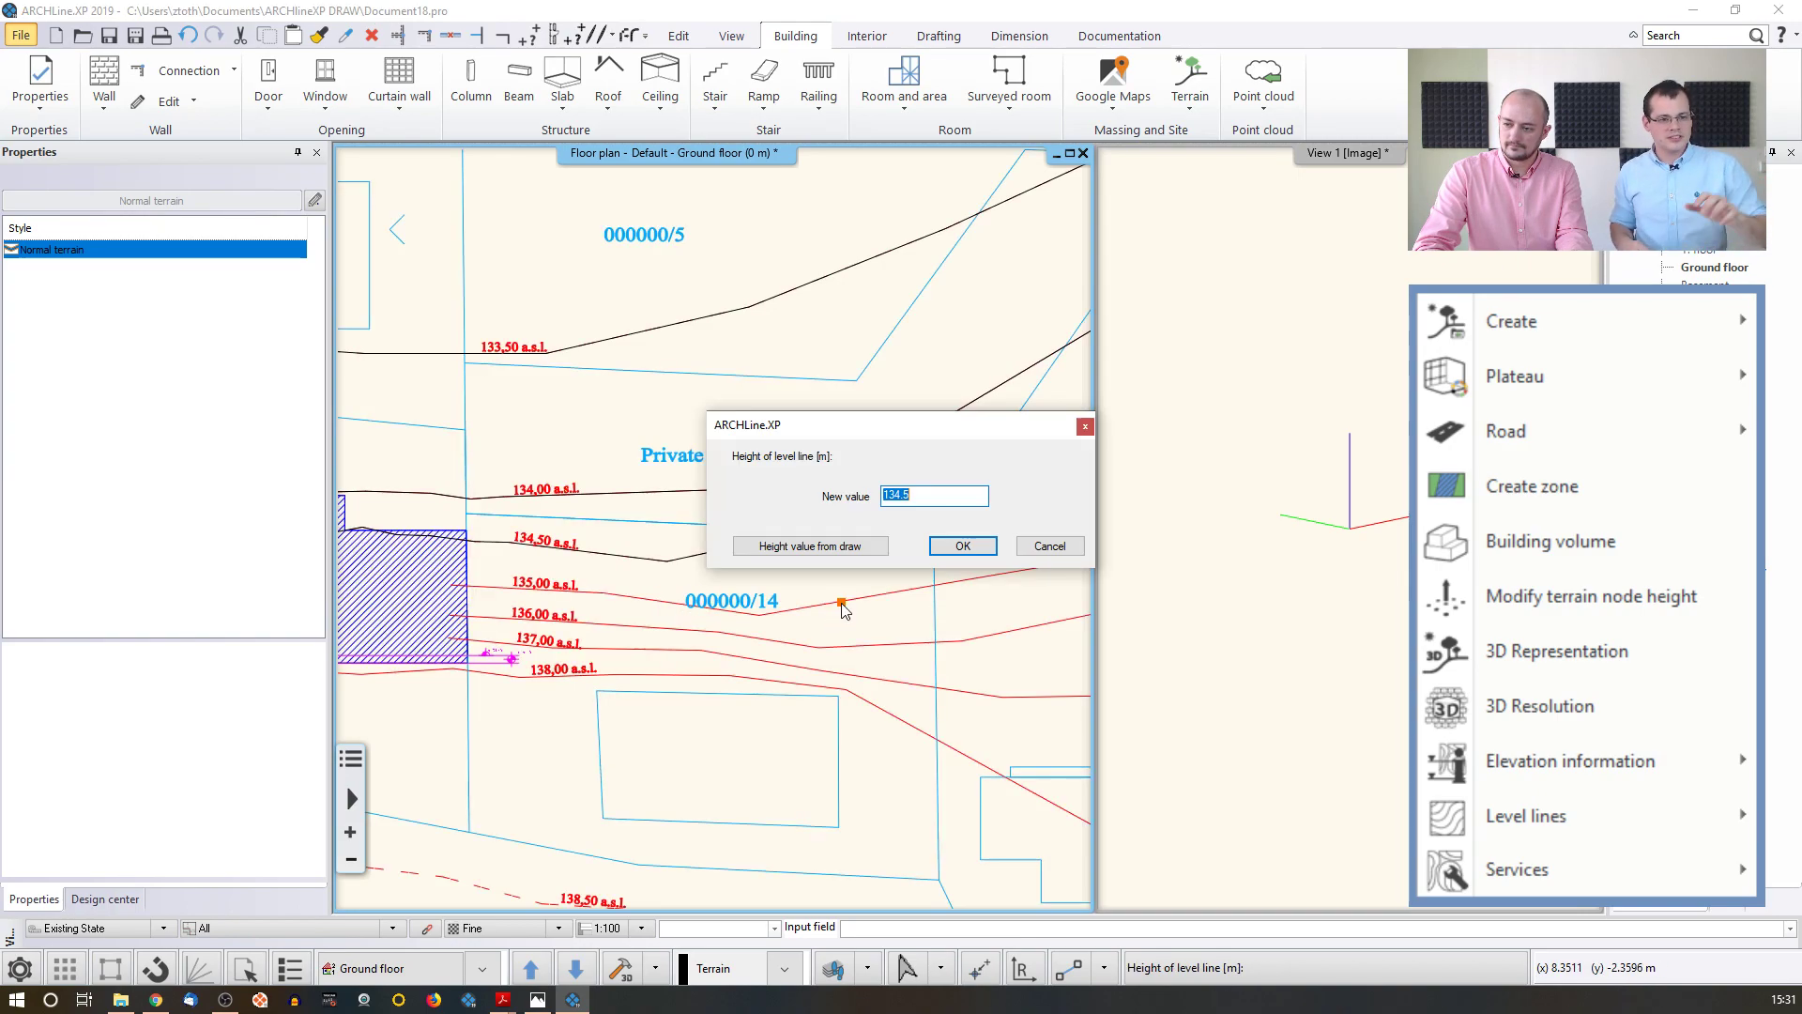
pyautogui.moveTo(894, 495); pyautogui.dragTo(983, 492)
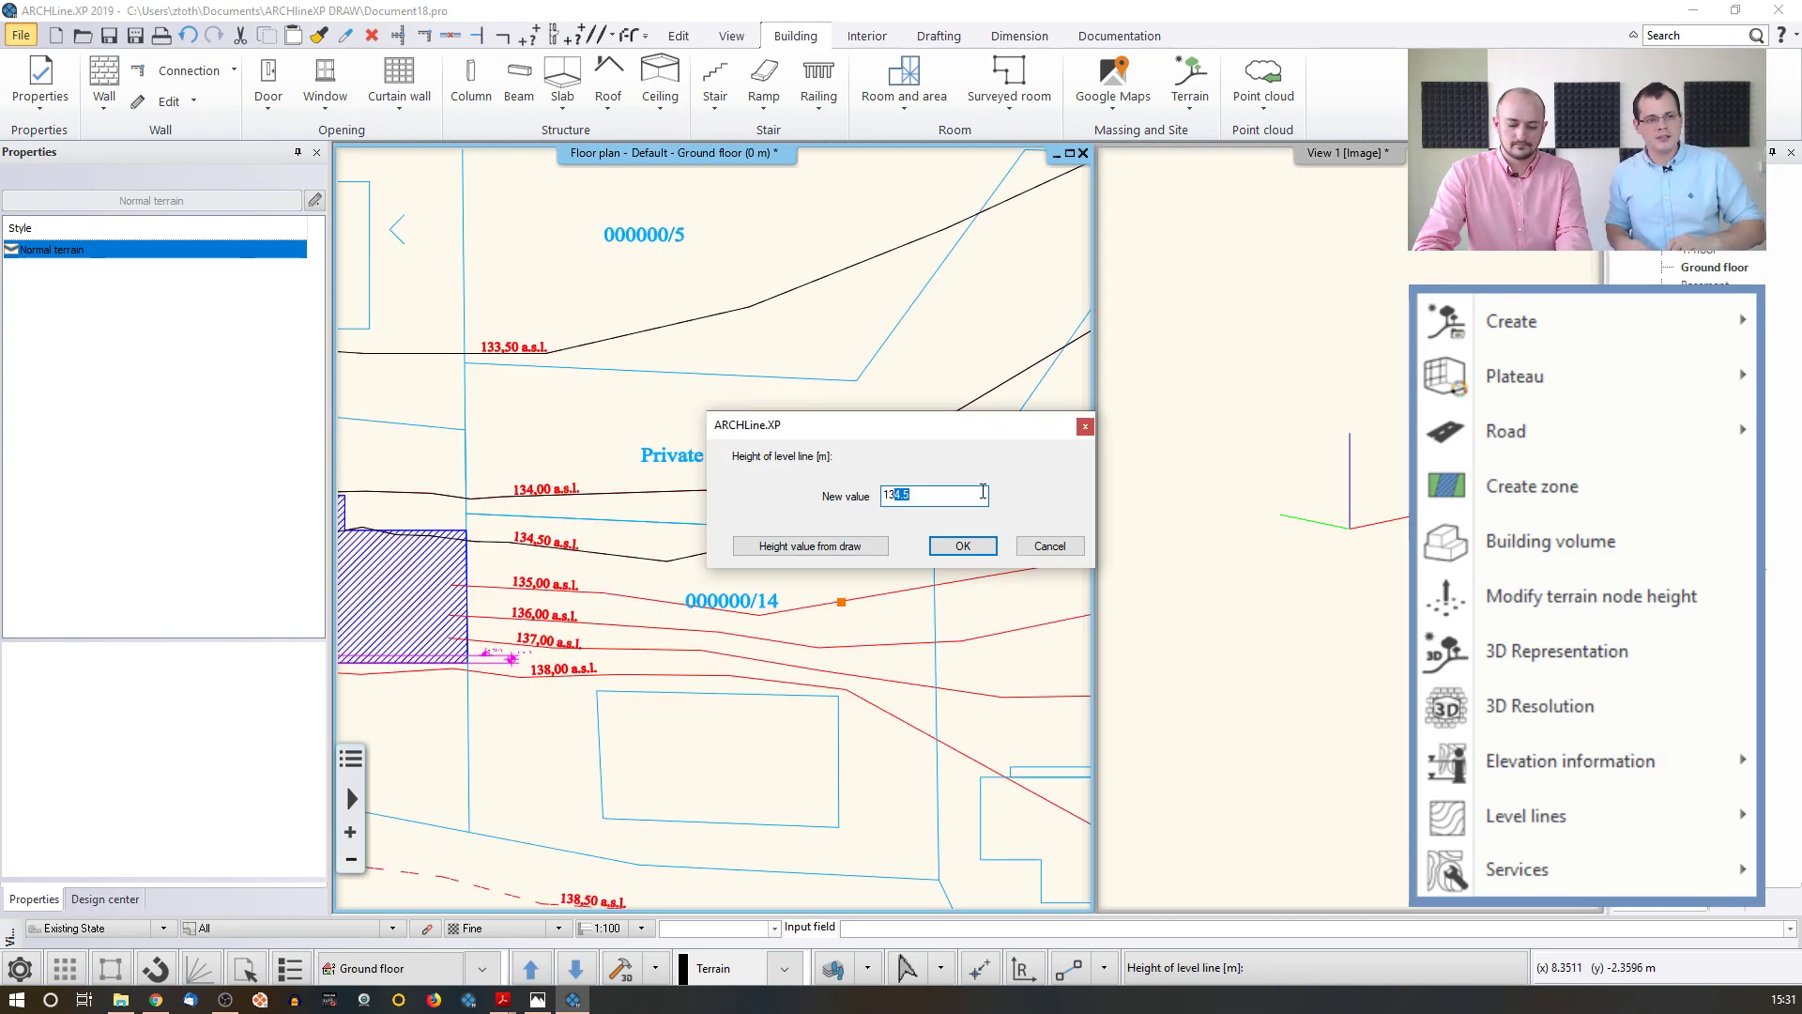
pyautogui.click(958, 548)
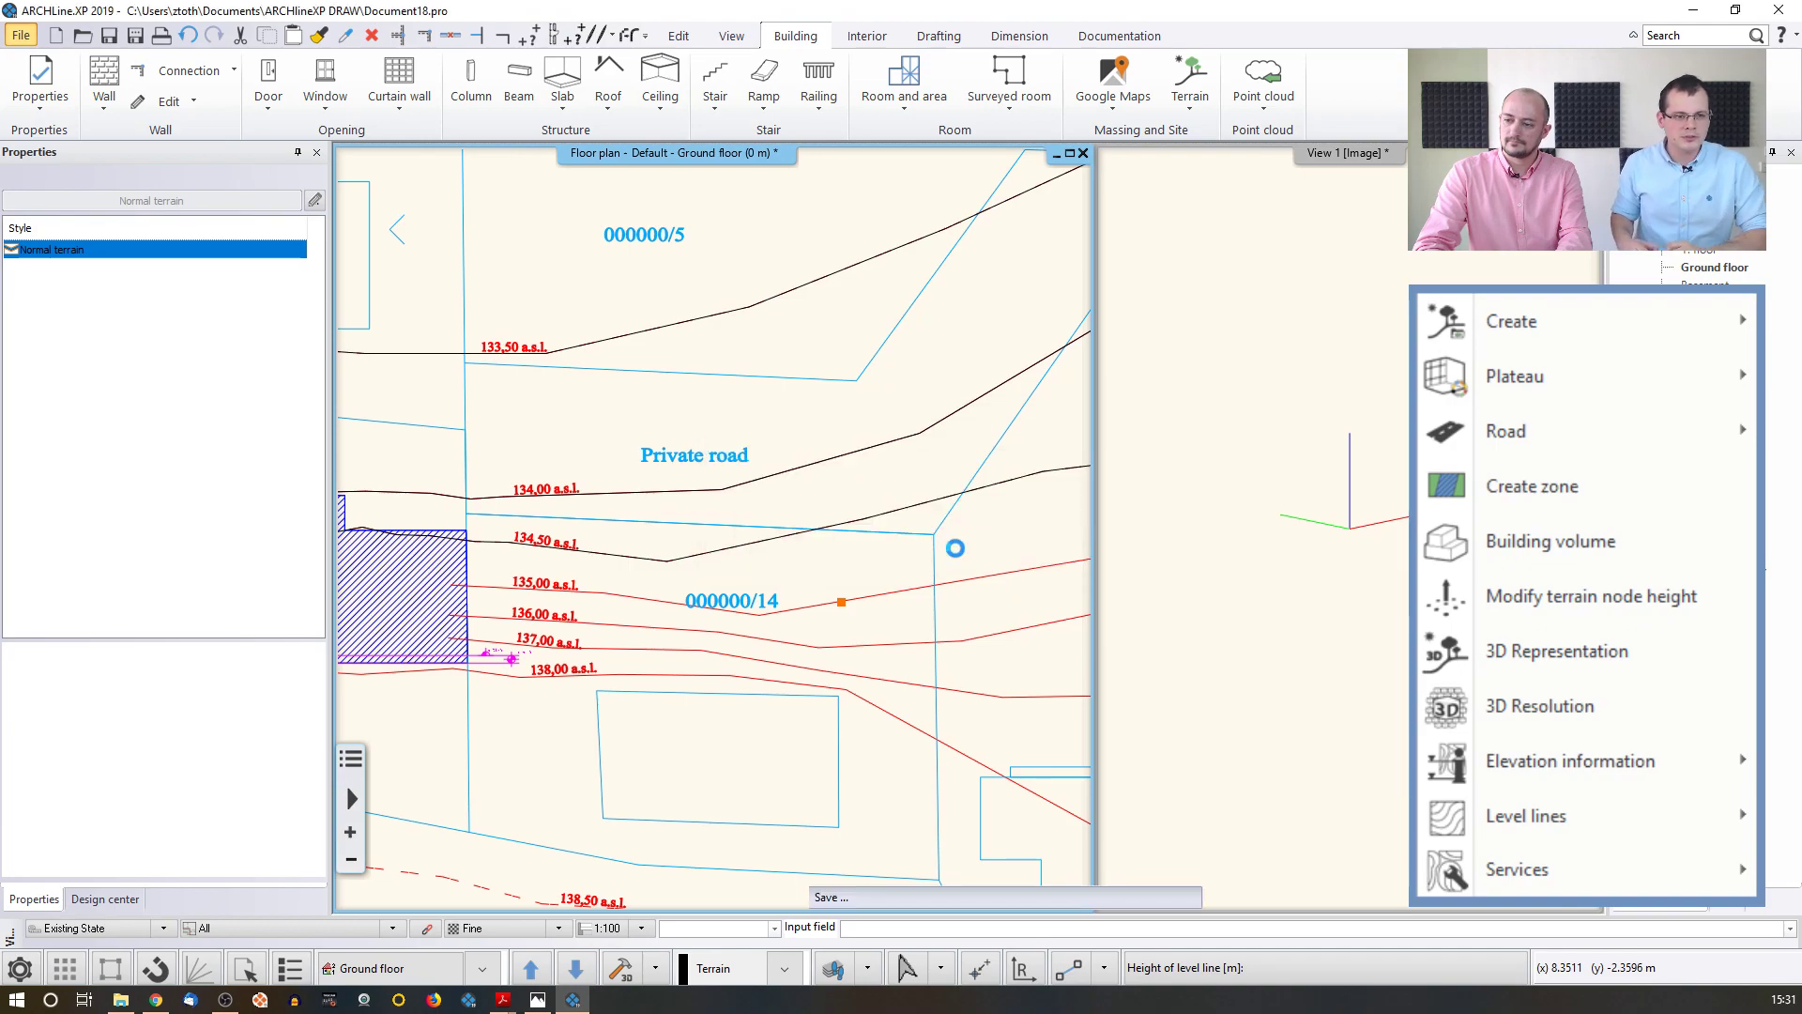
pyautogui.click(854, 647)
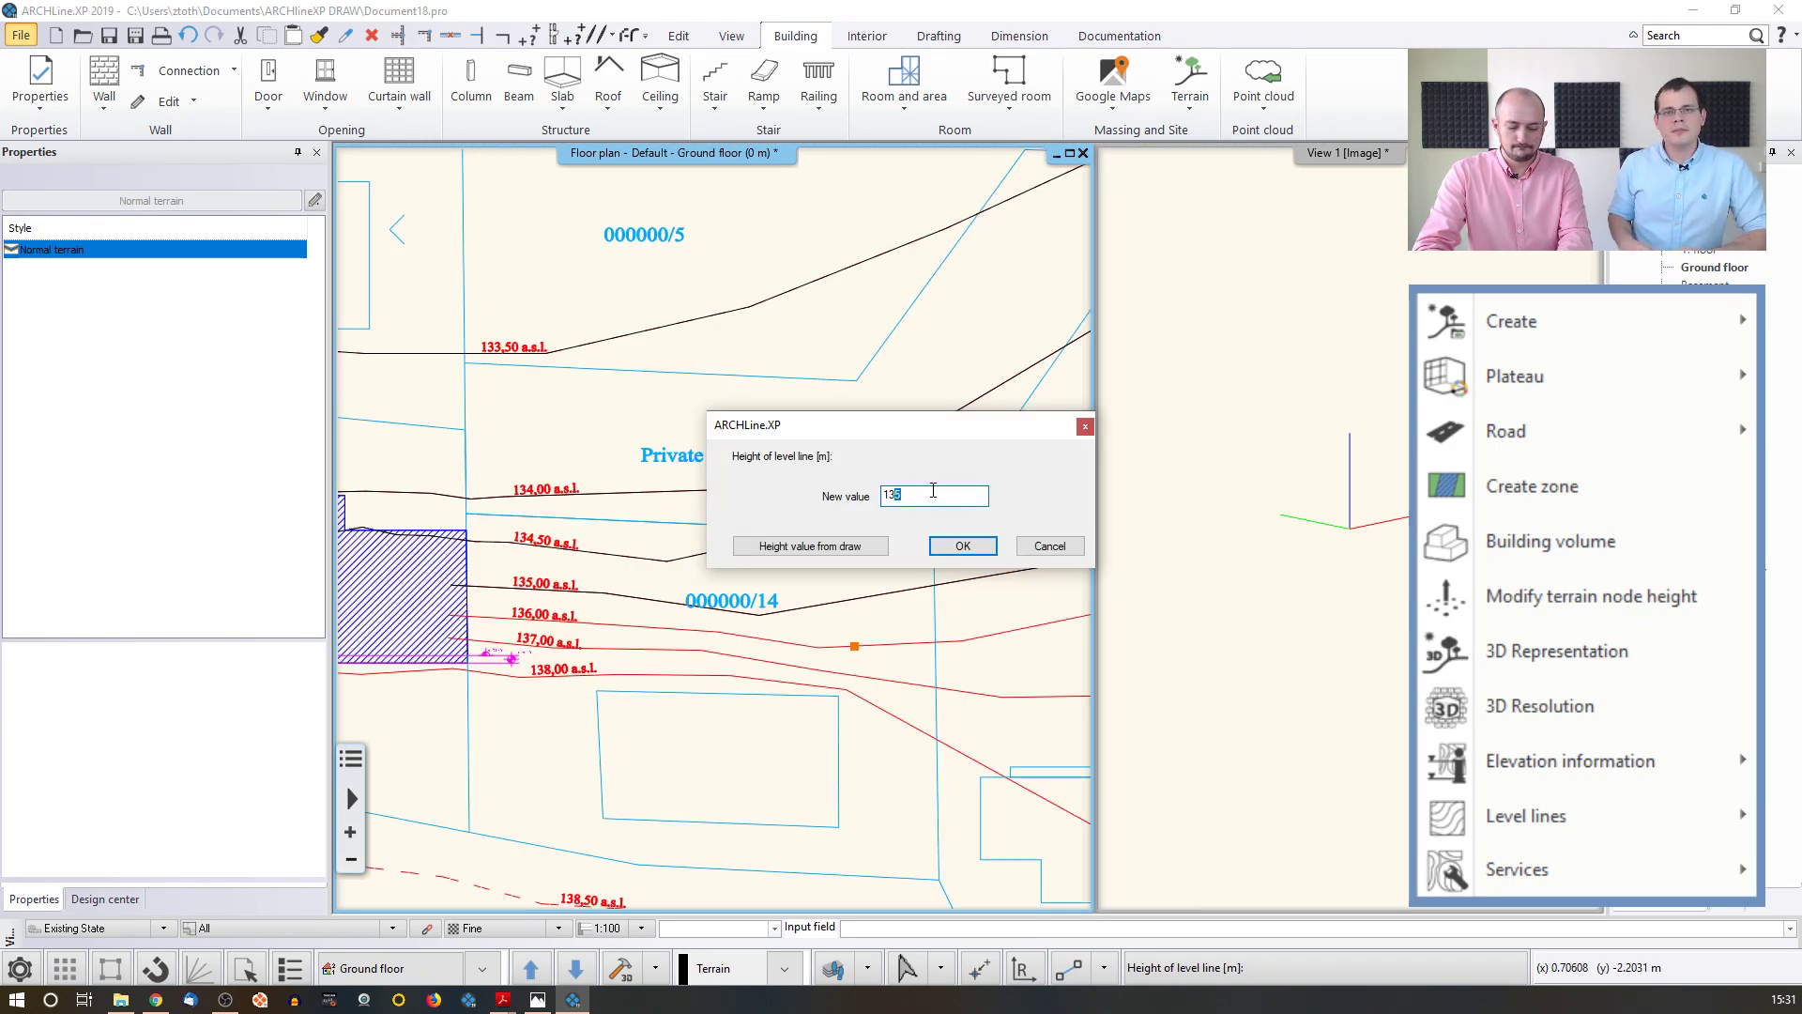
pyautogui.click(960, 546)
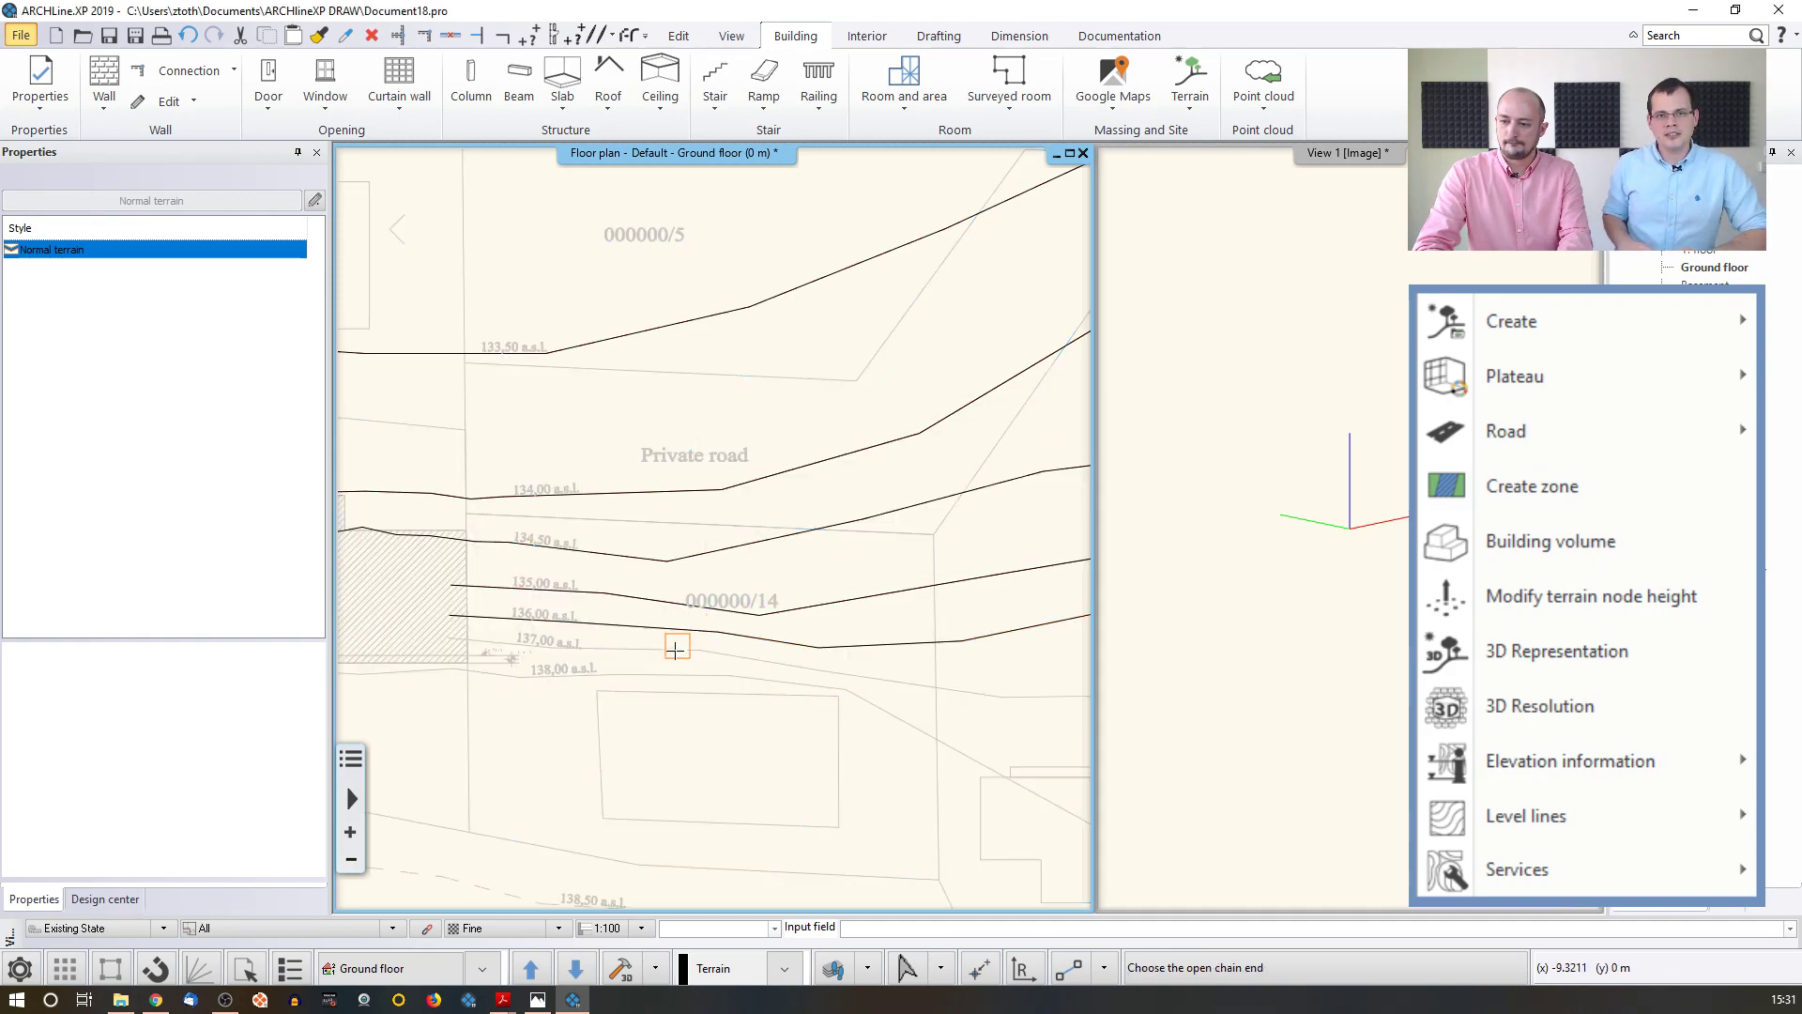
# - Add the 137,00 and 138,00 a.s.l. contour lines to the terrain as level lines with heights of 137 and 138 m
pyautogui.click(665, 649)
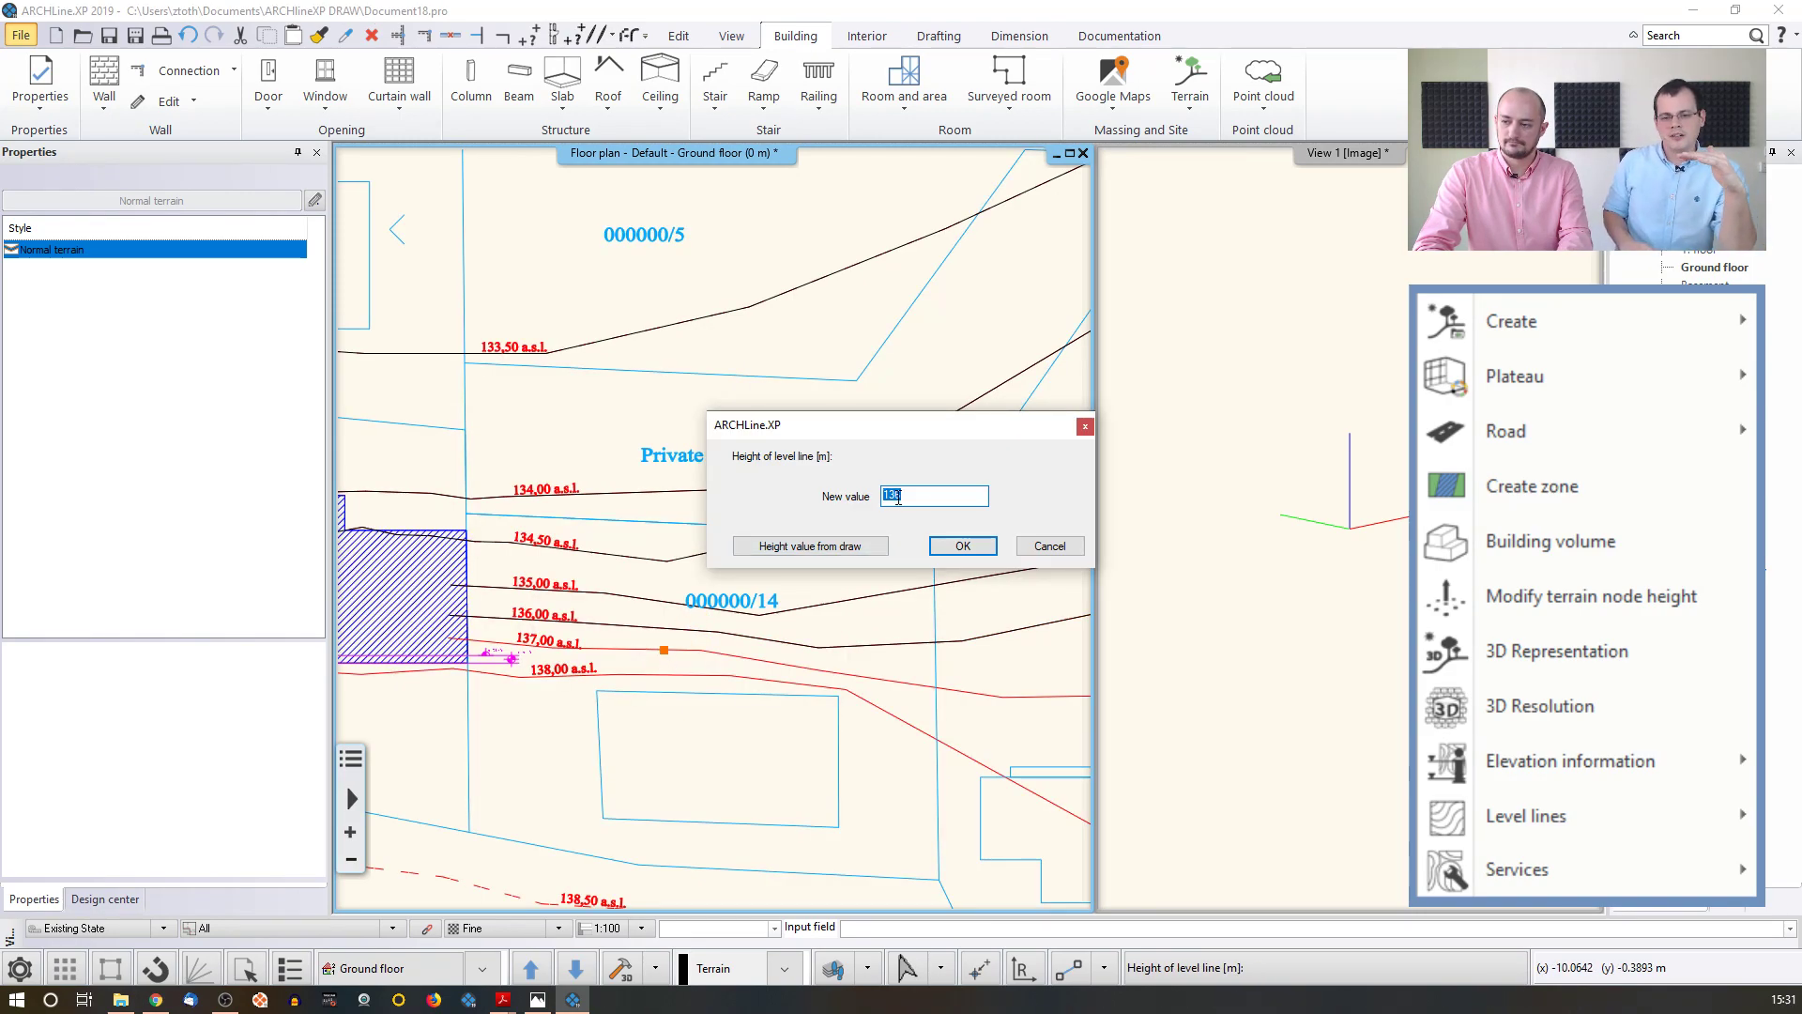
pyautogui.click(963, 545)
pyautogui.click(680, 674)
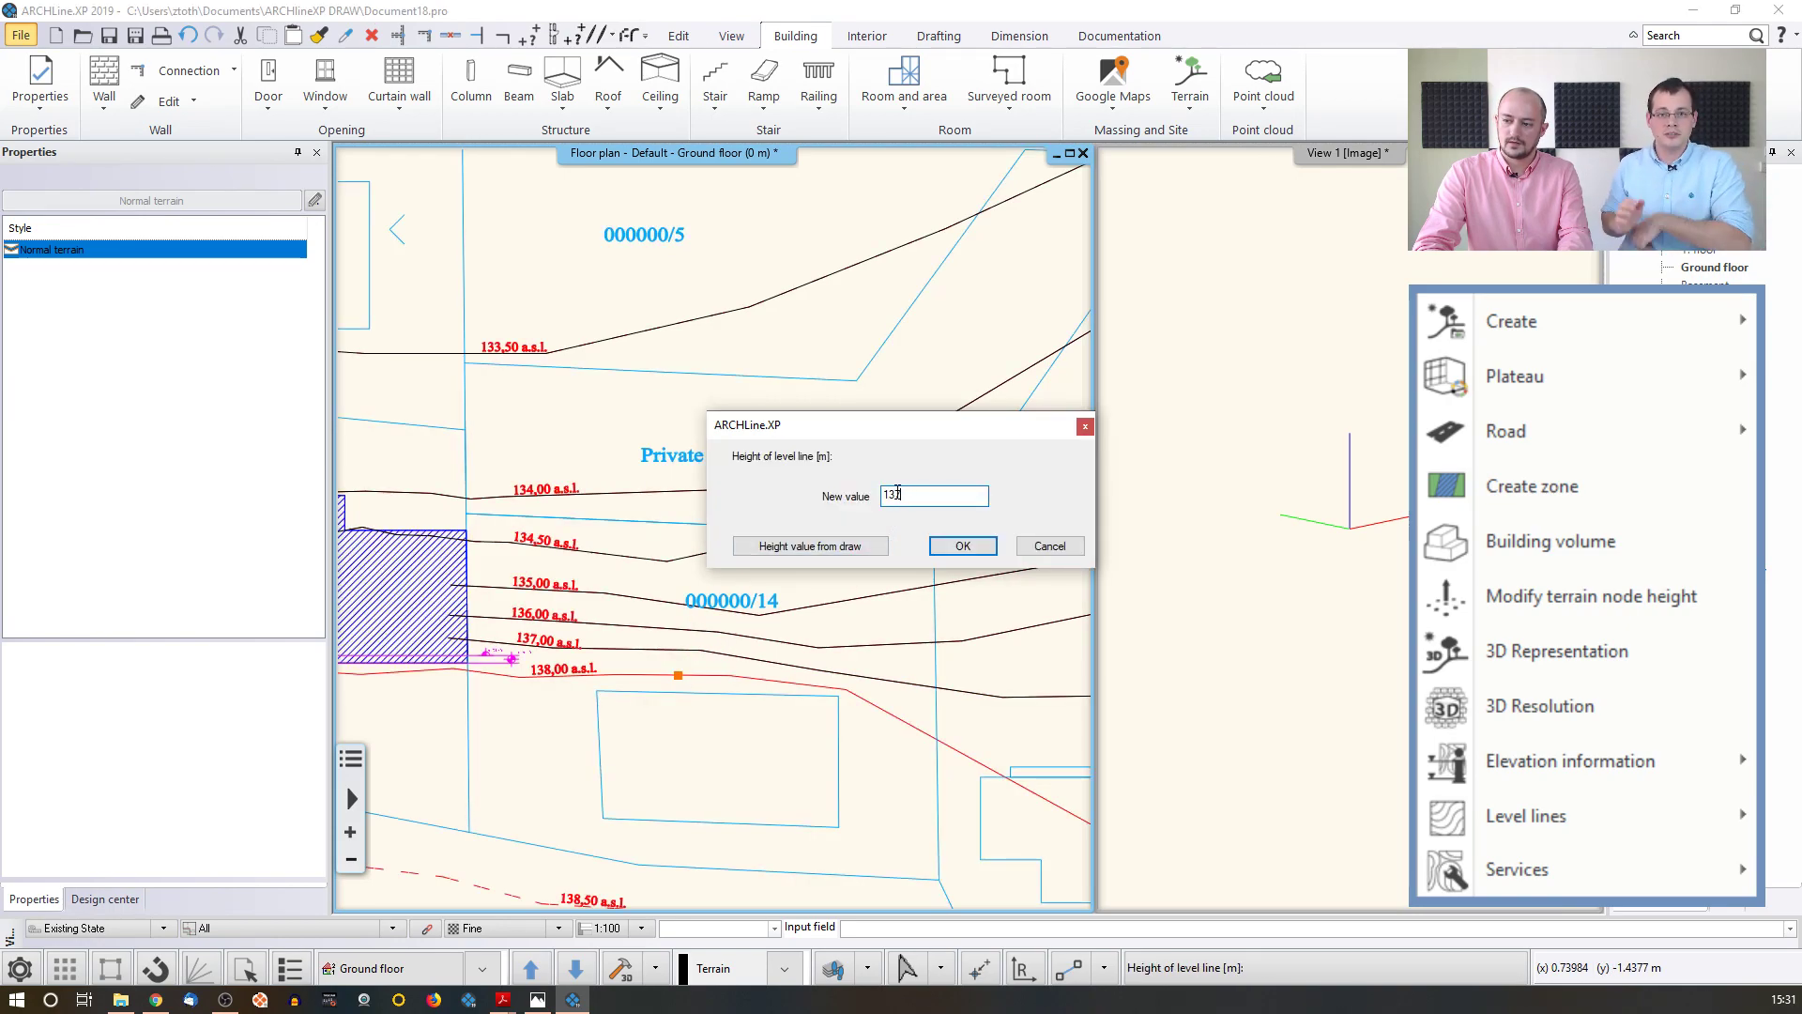
pyautogui.write('138')
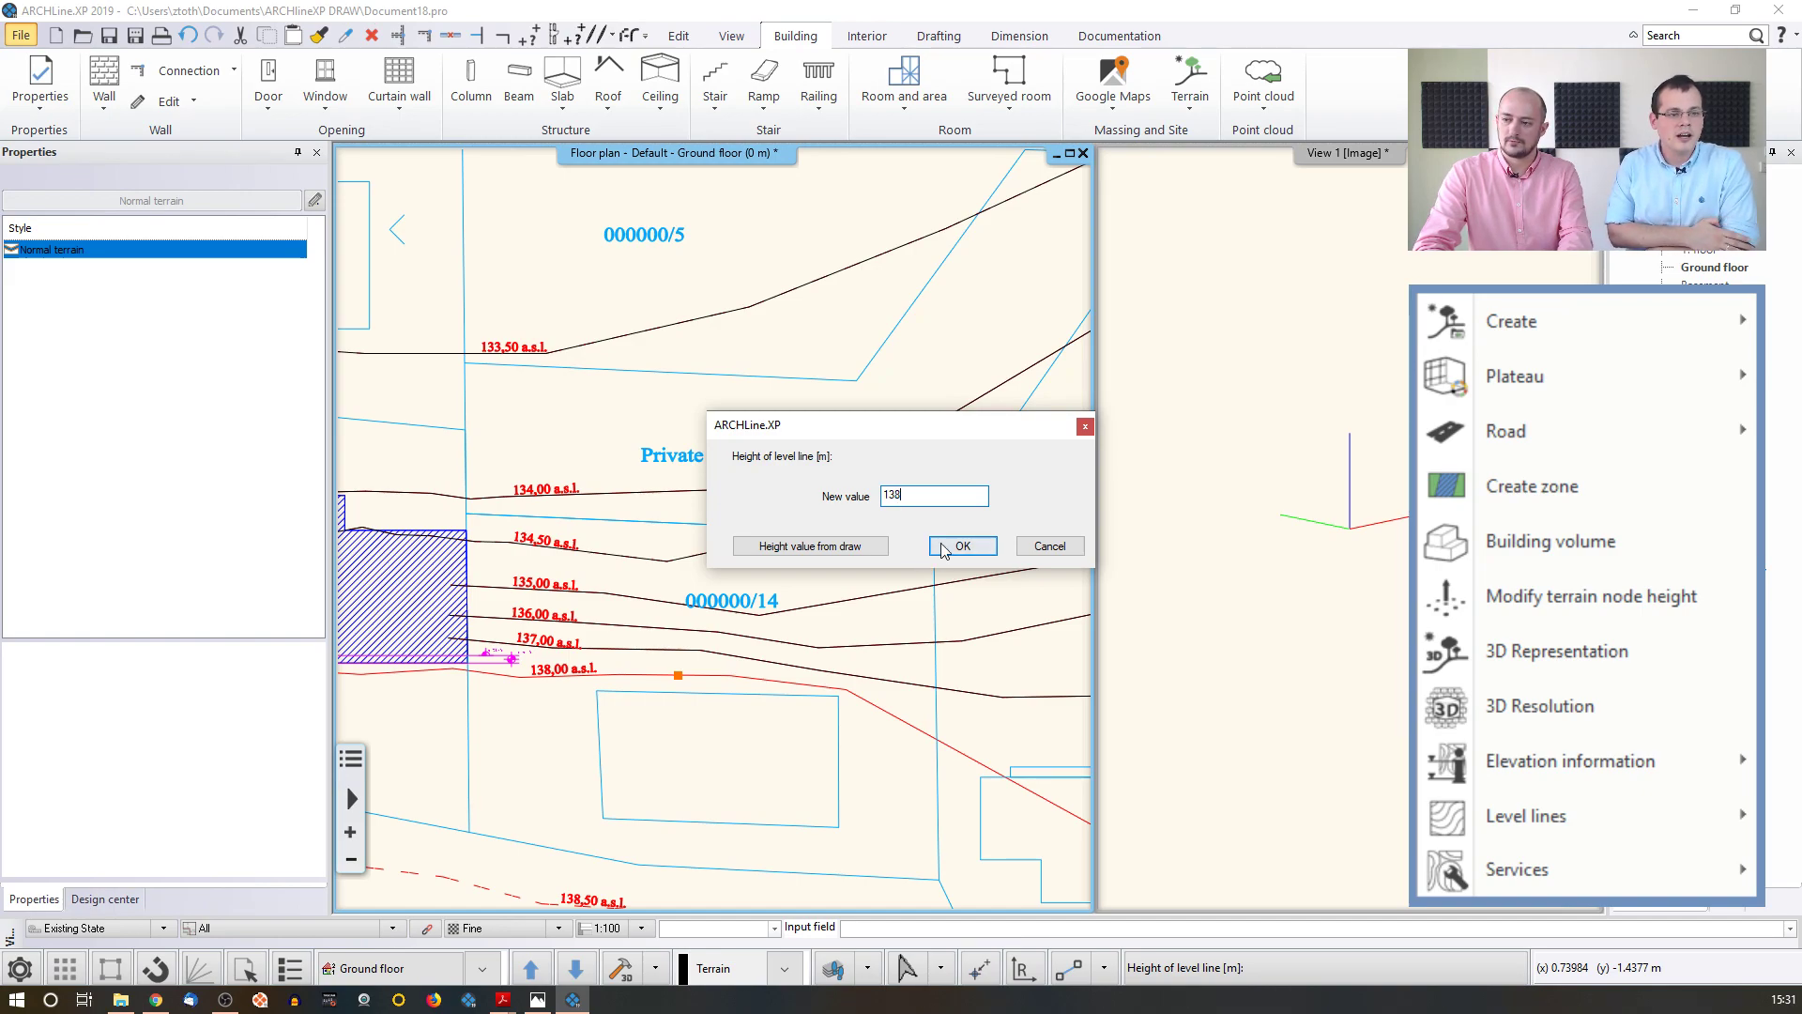
pyautogui.click(967, 545)
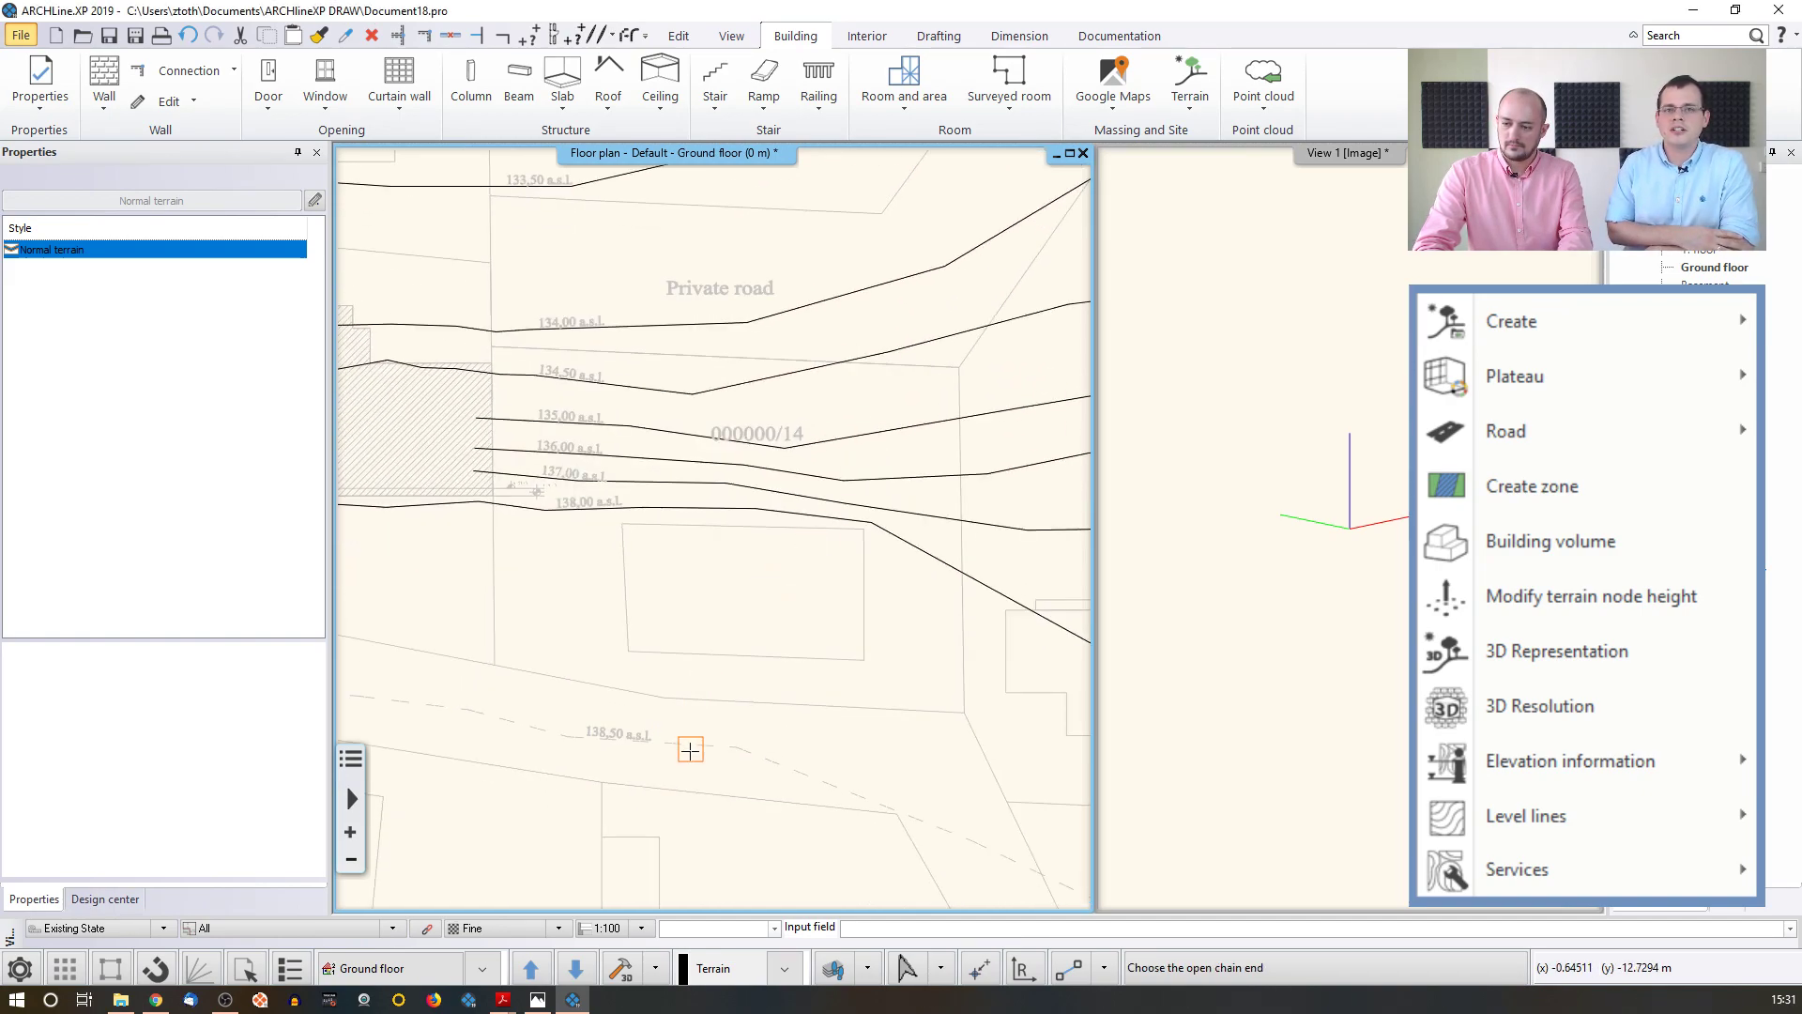
# - Add the dashed 138,50 a.s.l. contour line to the terrain as a level line with a height of 138.5 m
pyautogui.click(692, 748)
pyautogui.click(911, 496)
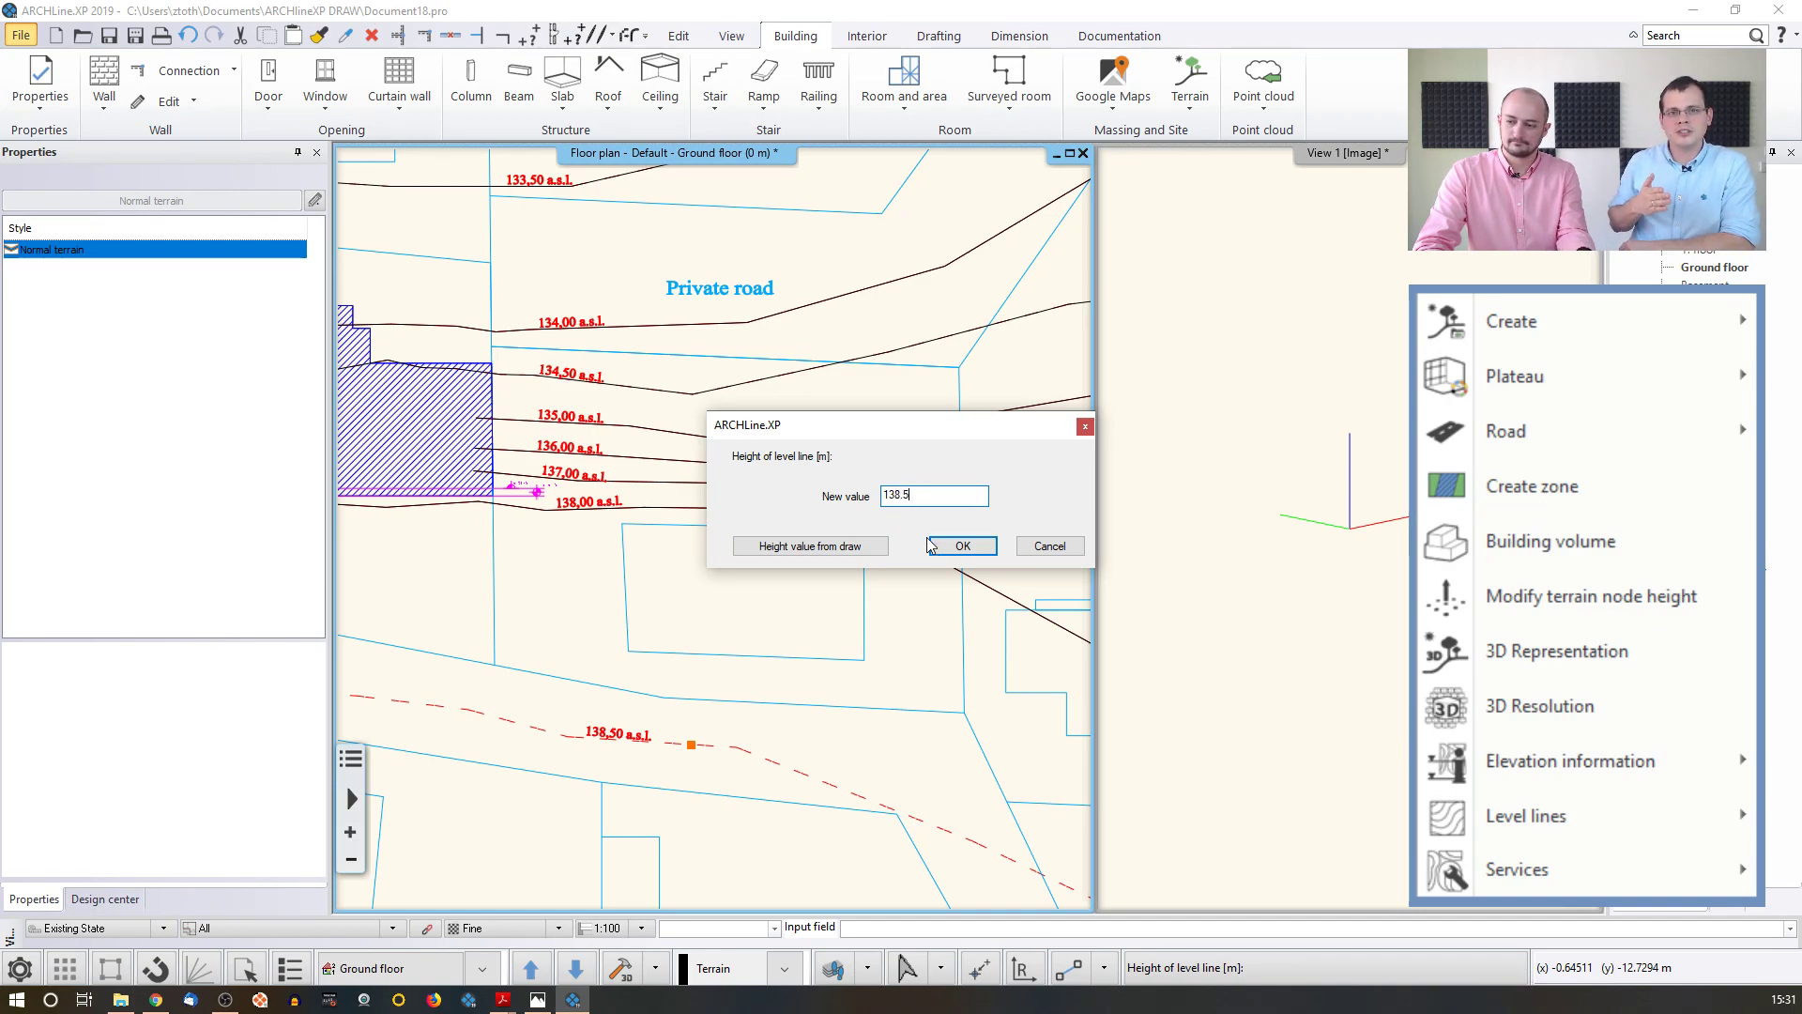
pyautogui.click(932, 546)
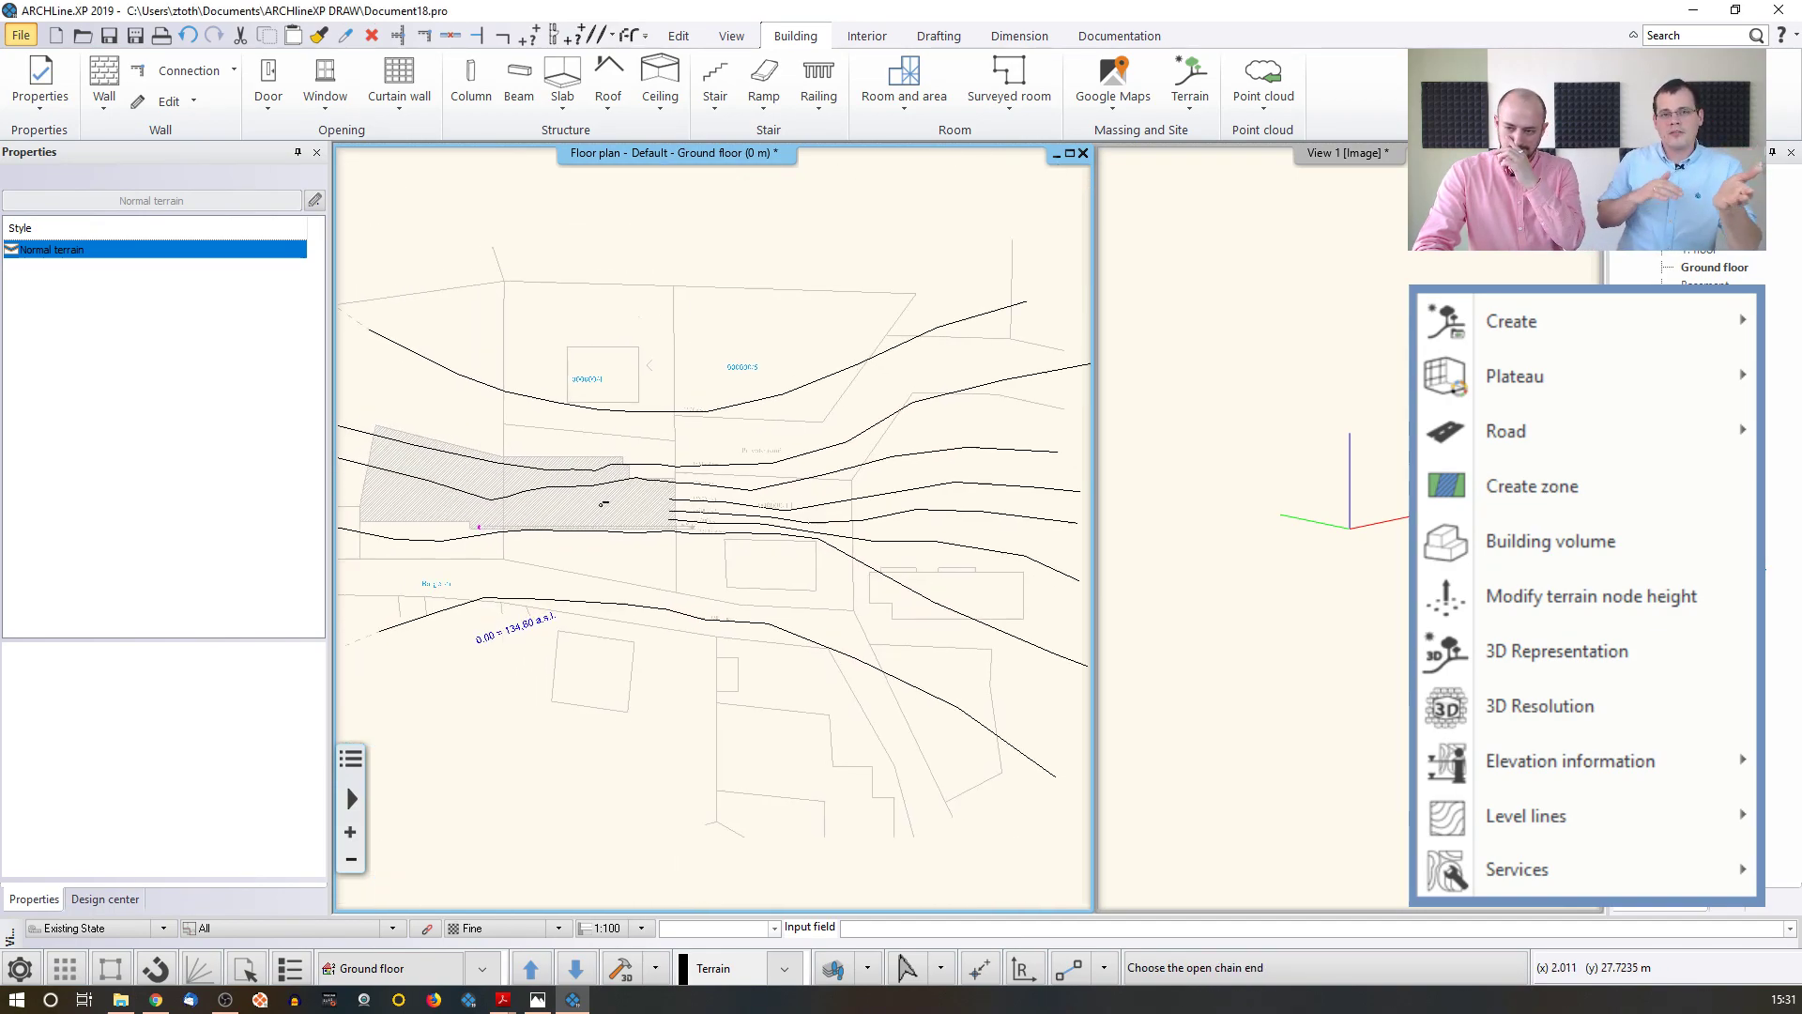
# - Finish the level line selection and generate the terrain from the collected contour lines
pyautogui.scroll(-4, 859, 544)
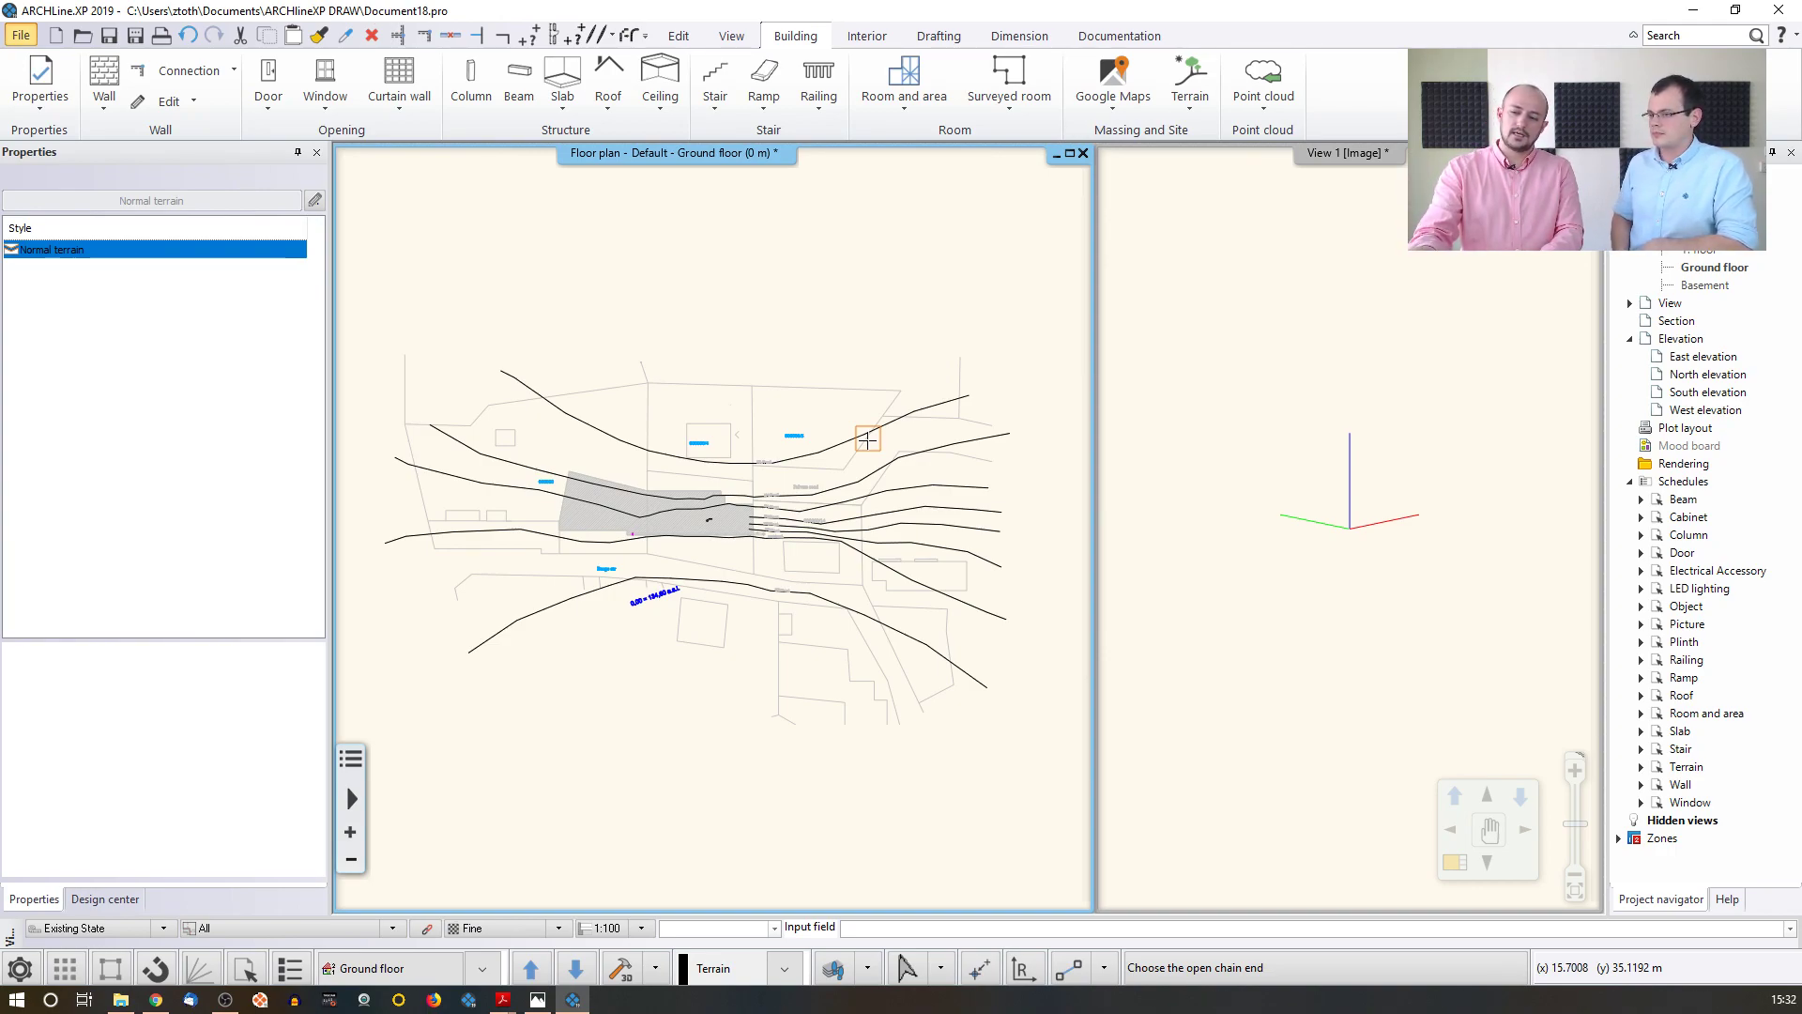
pyautogui.scroll(3, 867, 439)
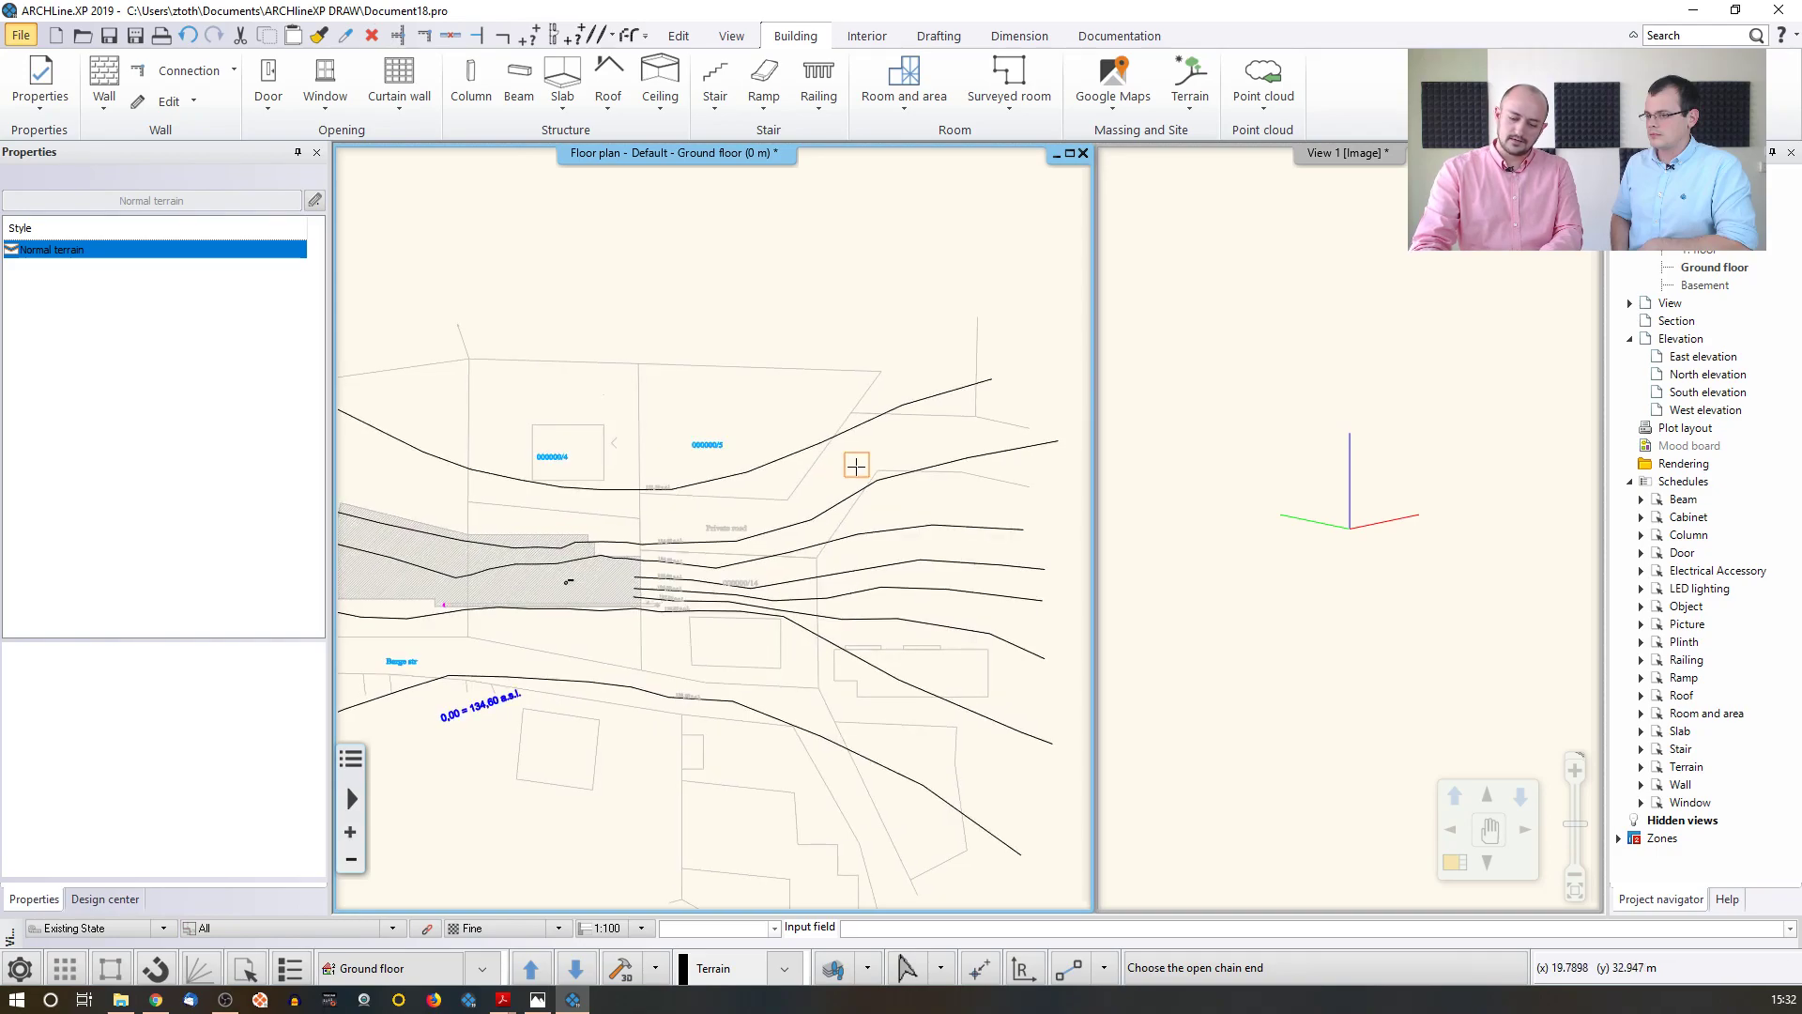
pyautogui.click(856, 466)
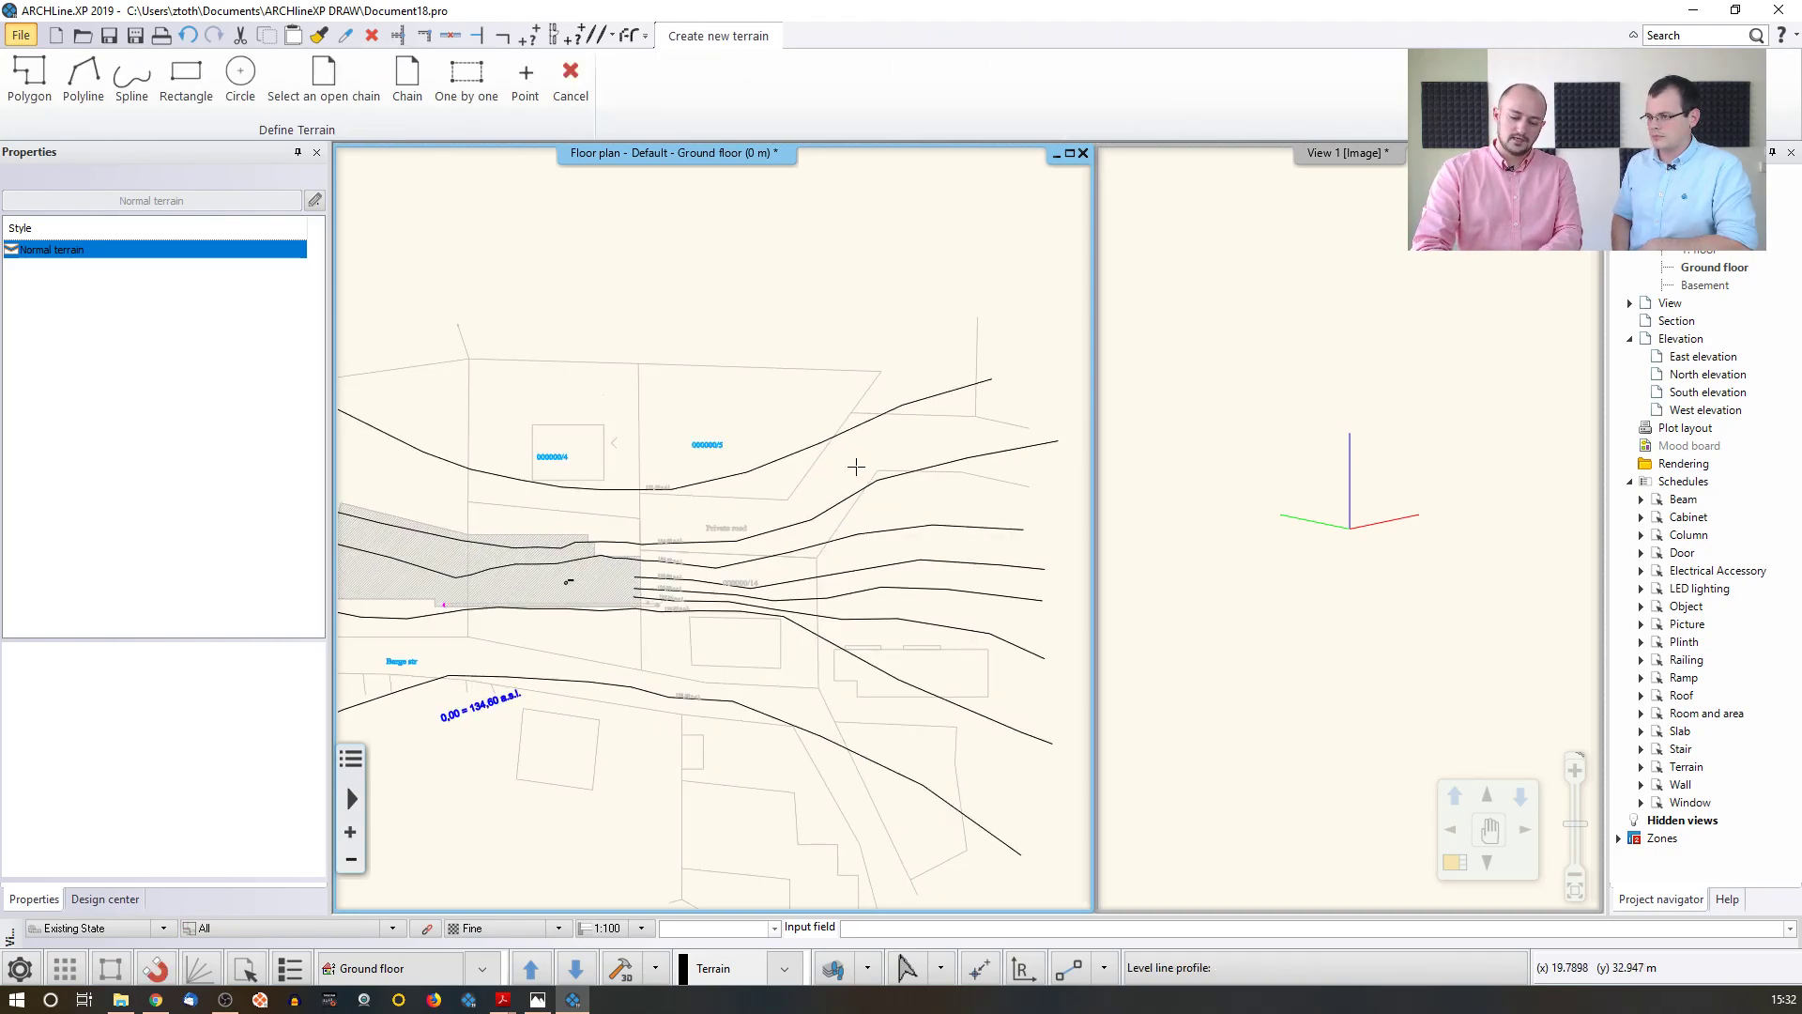
pyautogui.press('Escape')
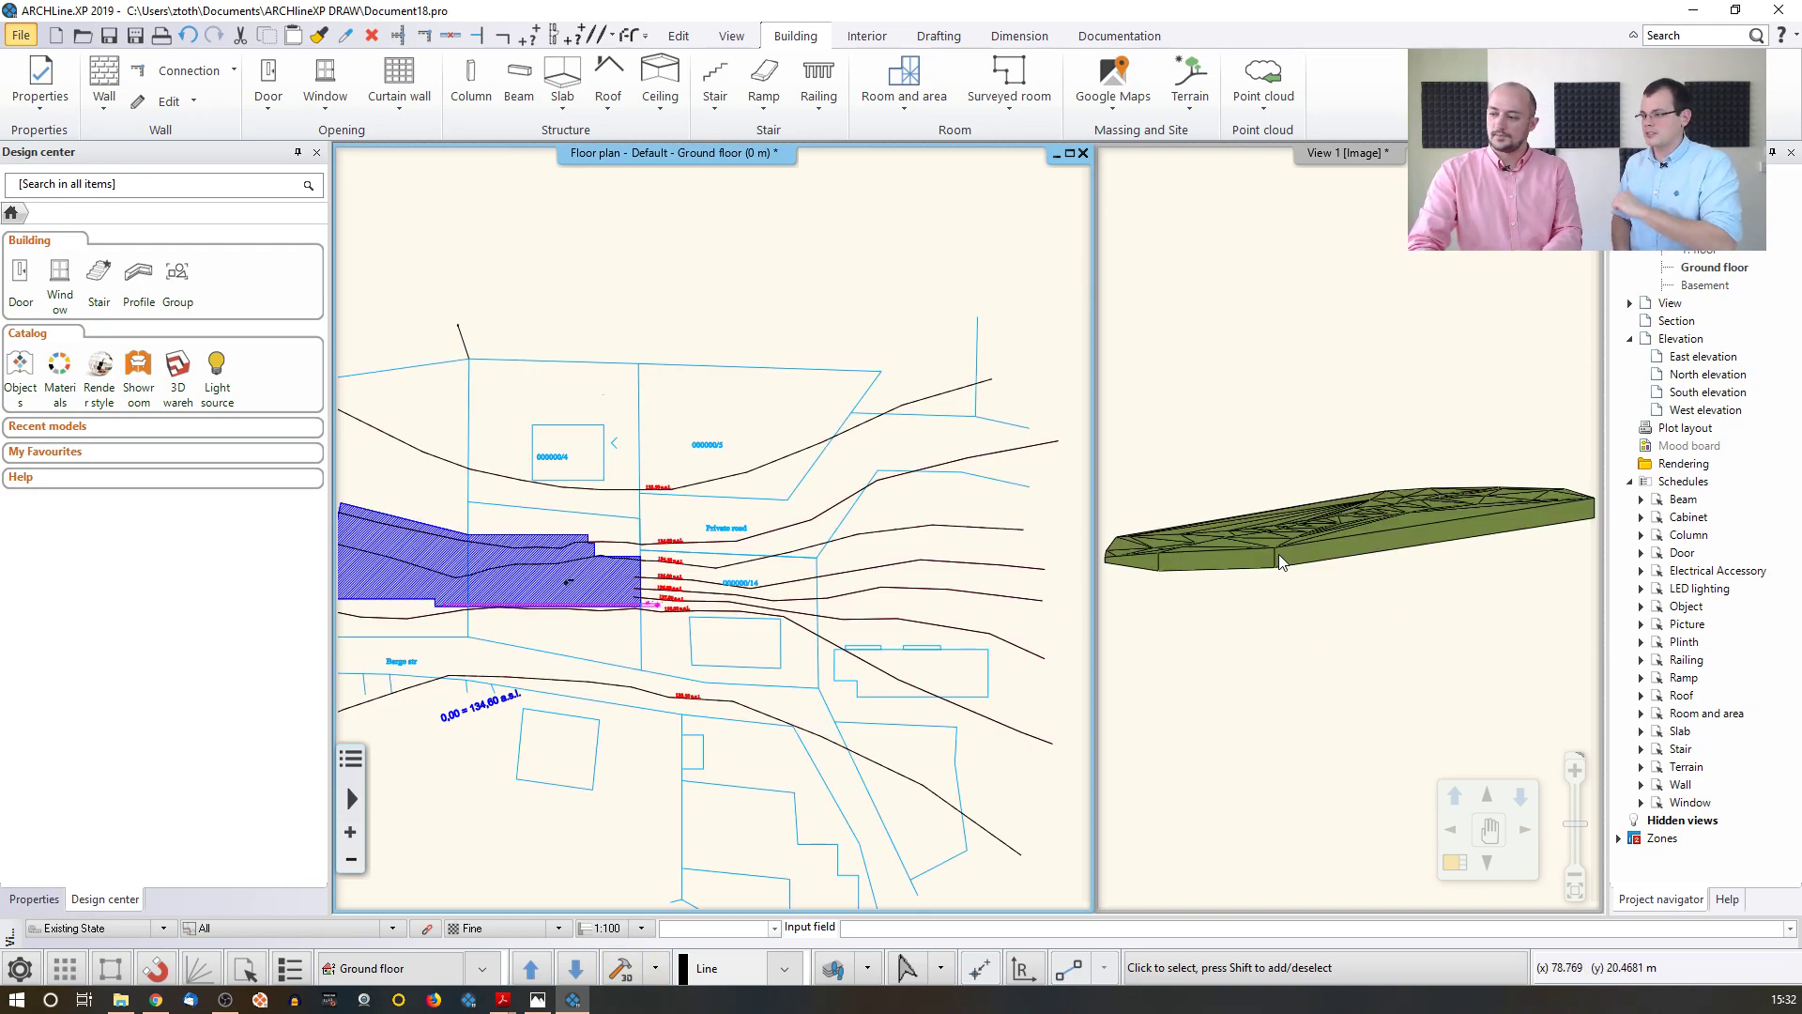
# - Change the terrain's 3D representation to Contours in the 3D view and deselect it
pyautogui.moveTo(1253, 543); pyautogui.dragTo(1456, 587)
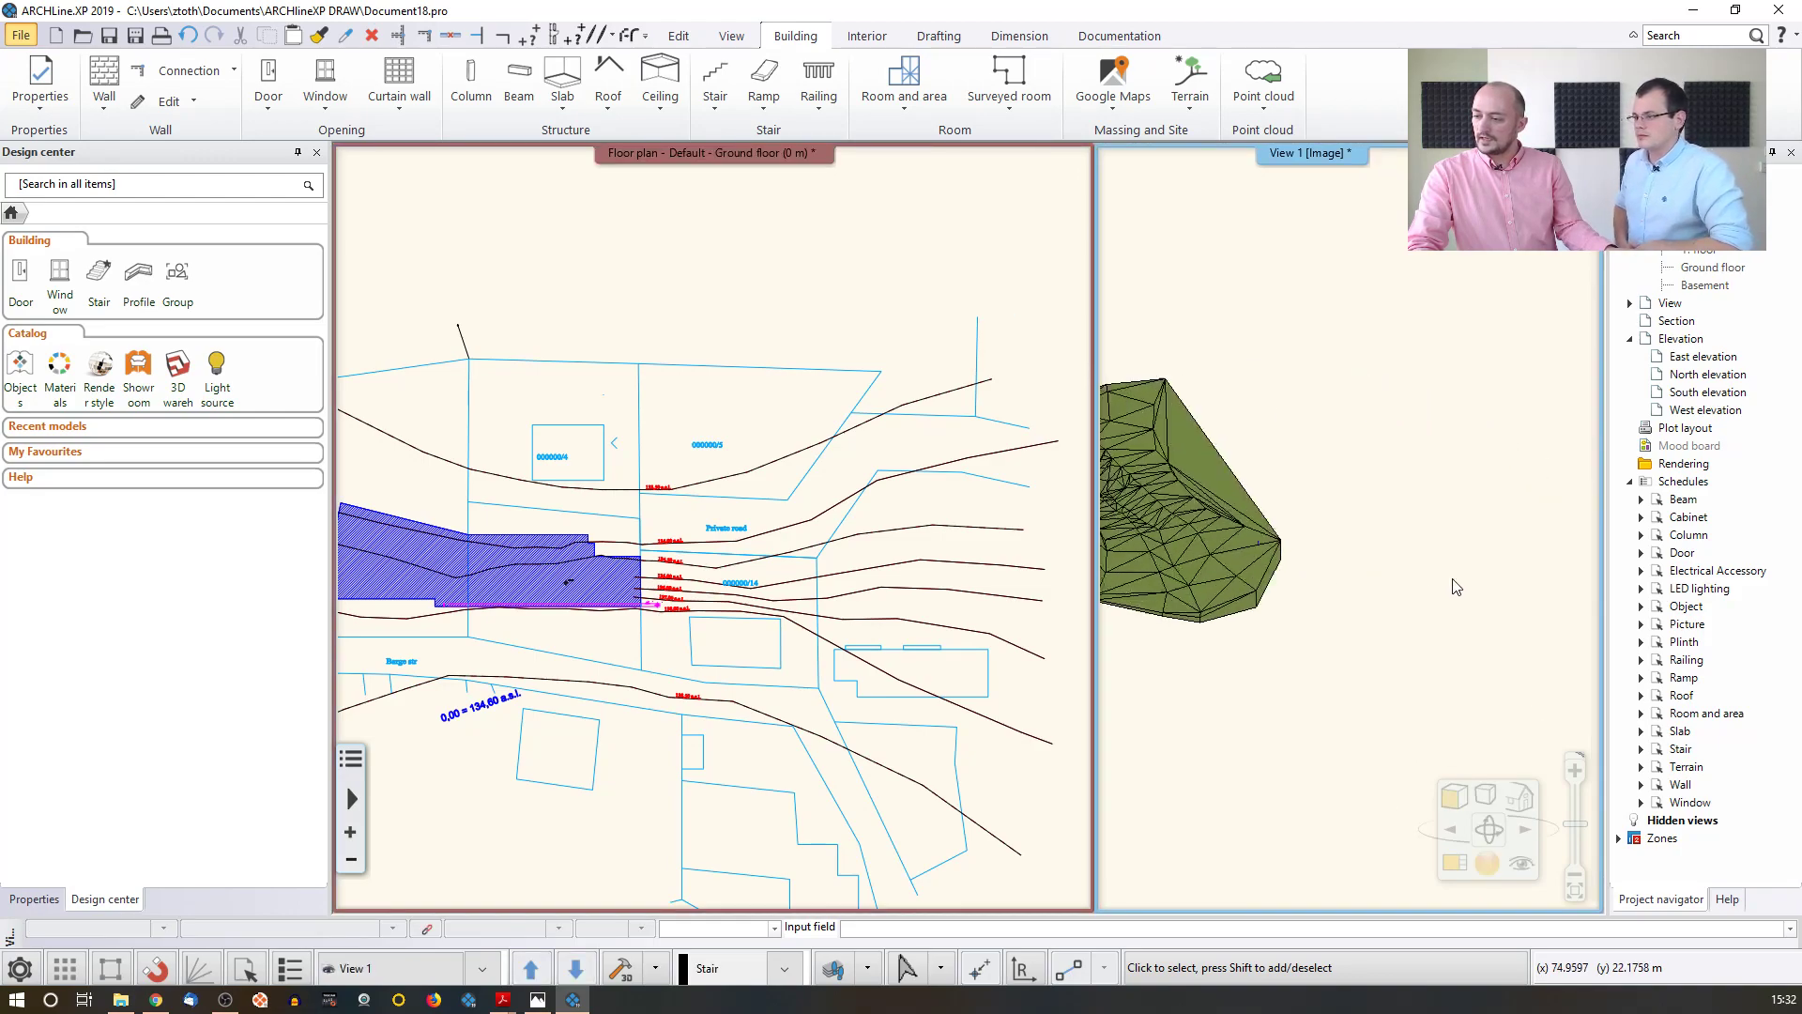
pyautogui.moveTo(1453, 586); pyautogui.dragTo(1408, 533, button='middle')
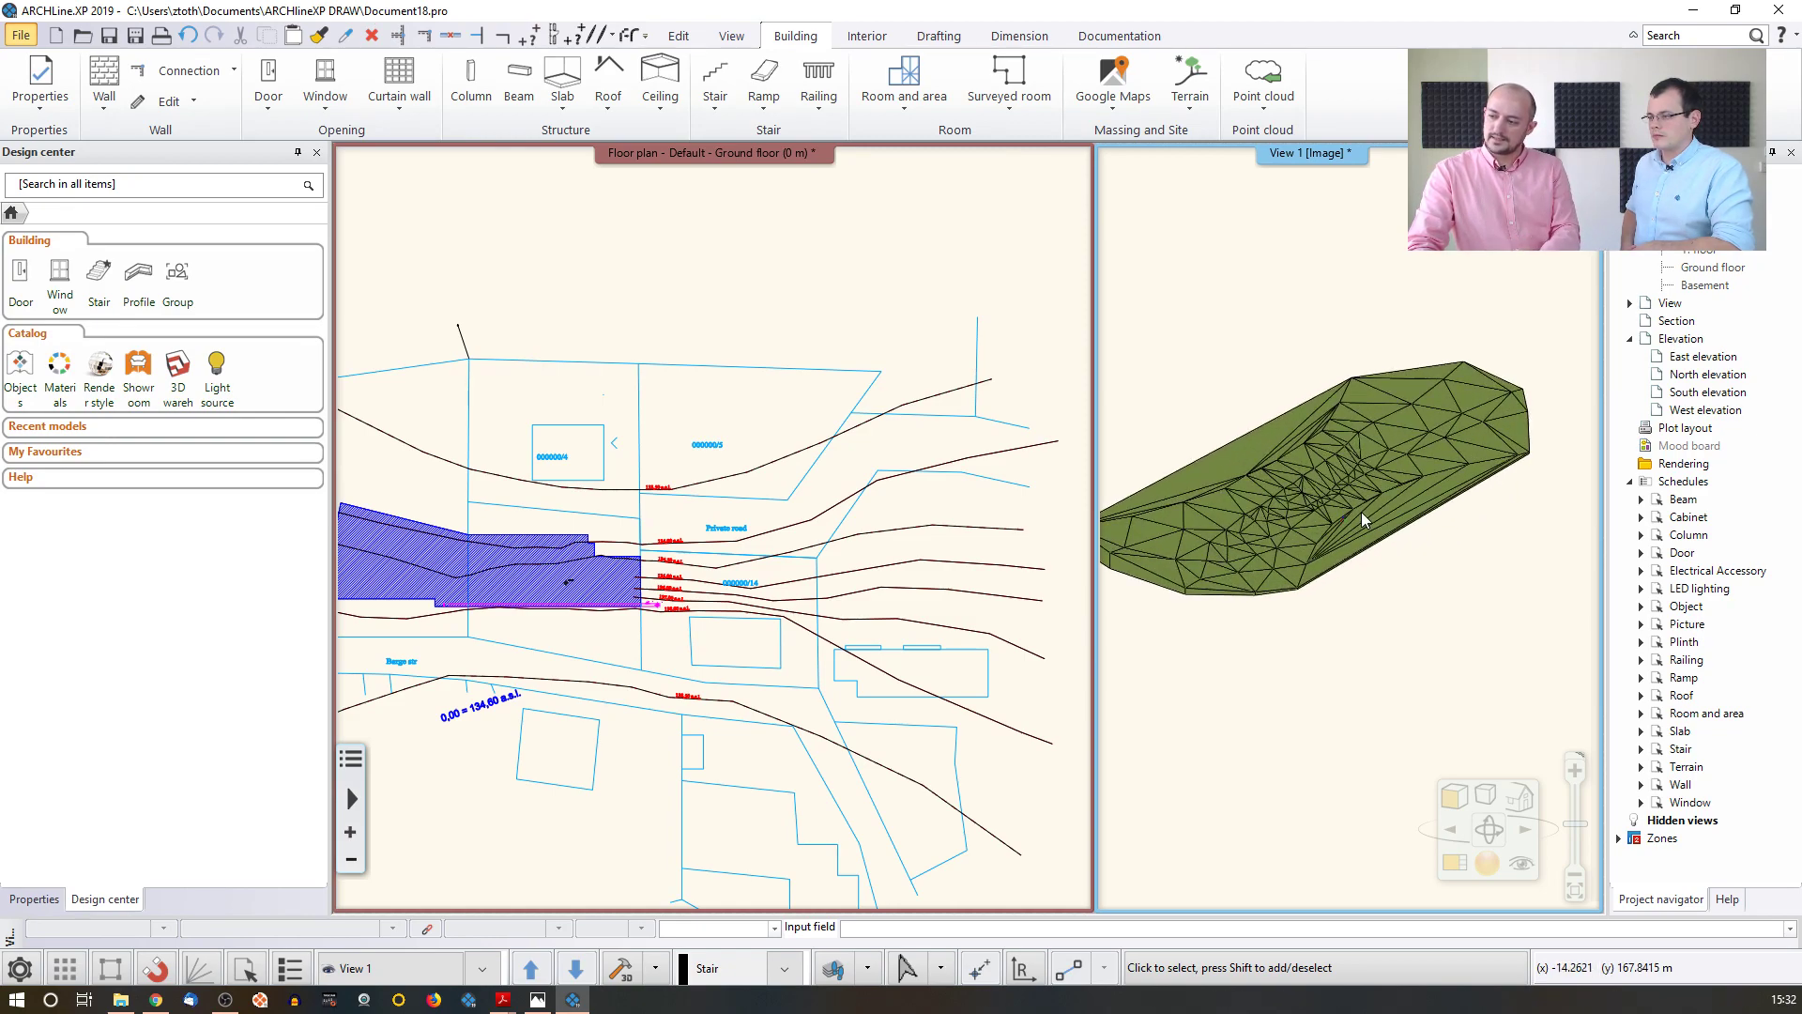
pyautogui.scroll(5, 1361, 515)
pyautogui.scroll(-2, 1343, 544)
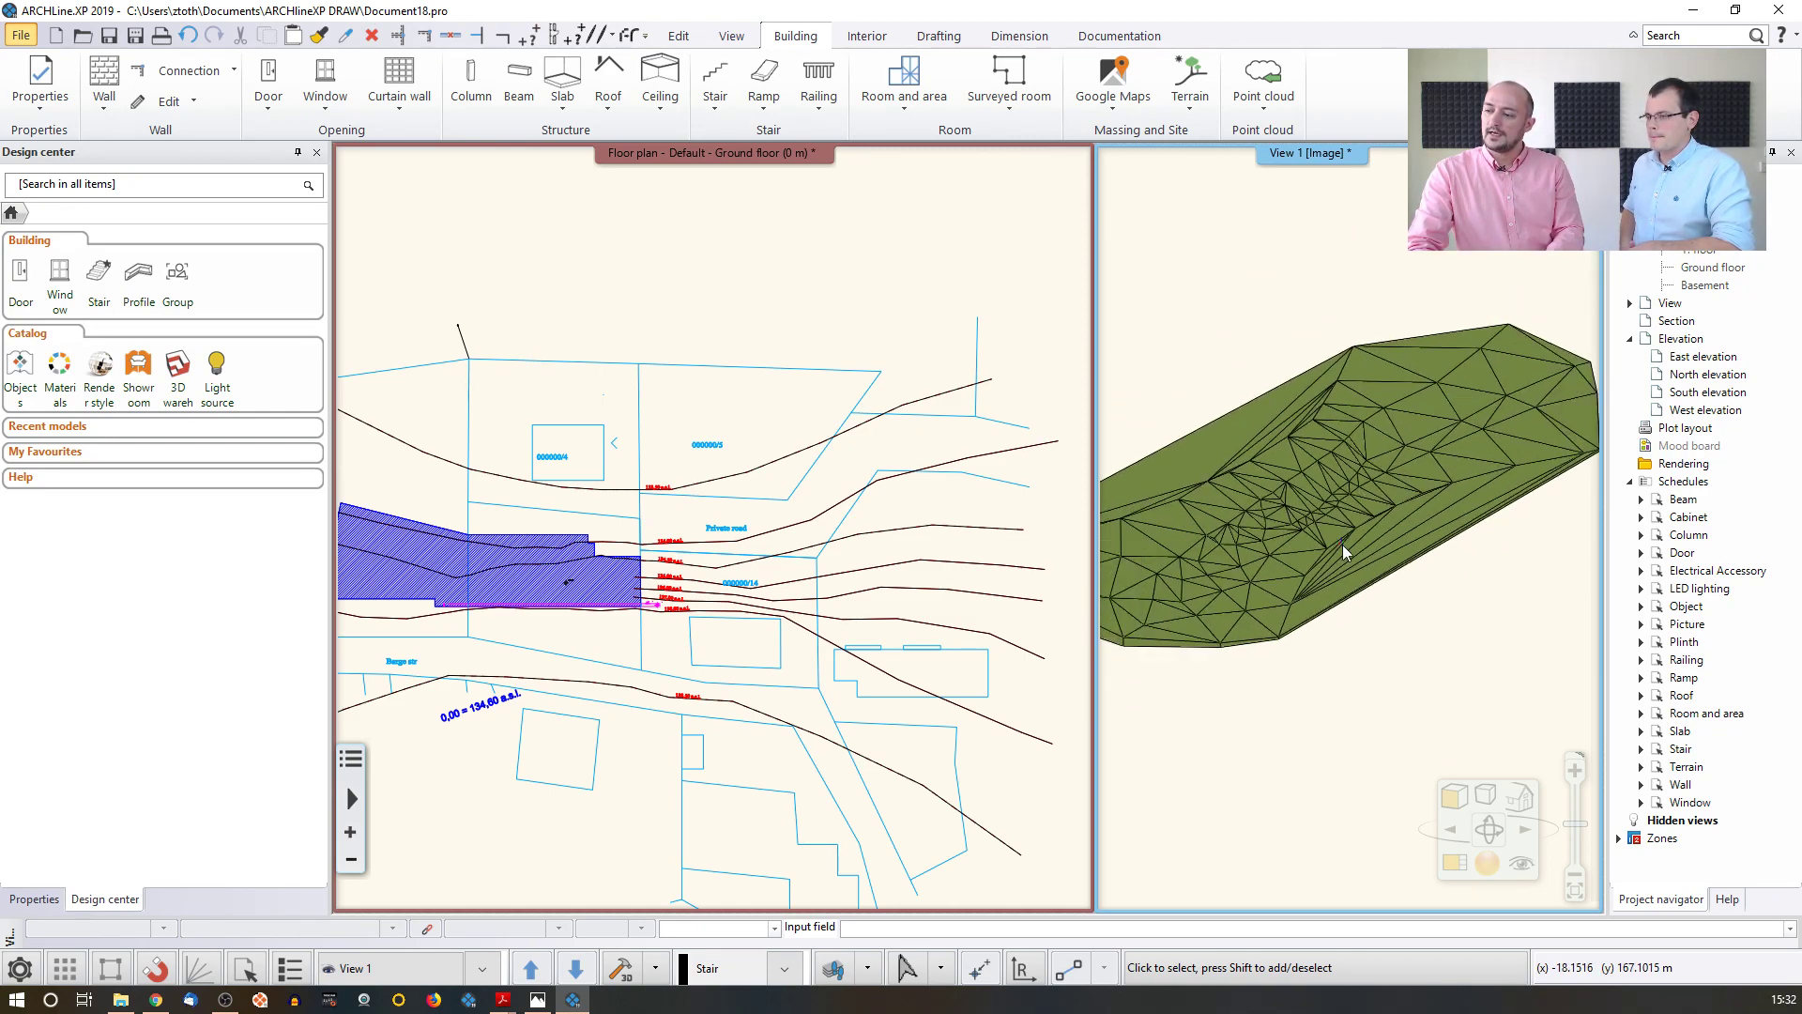
pyautogui.click(1297, 488)
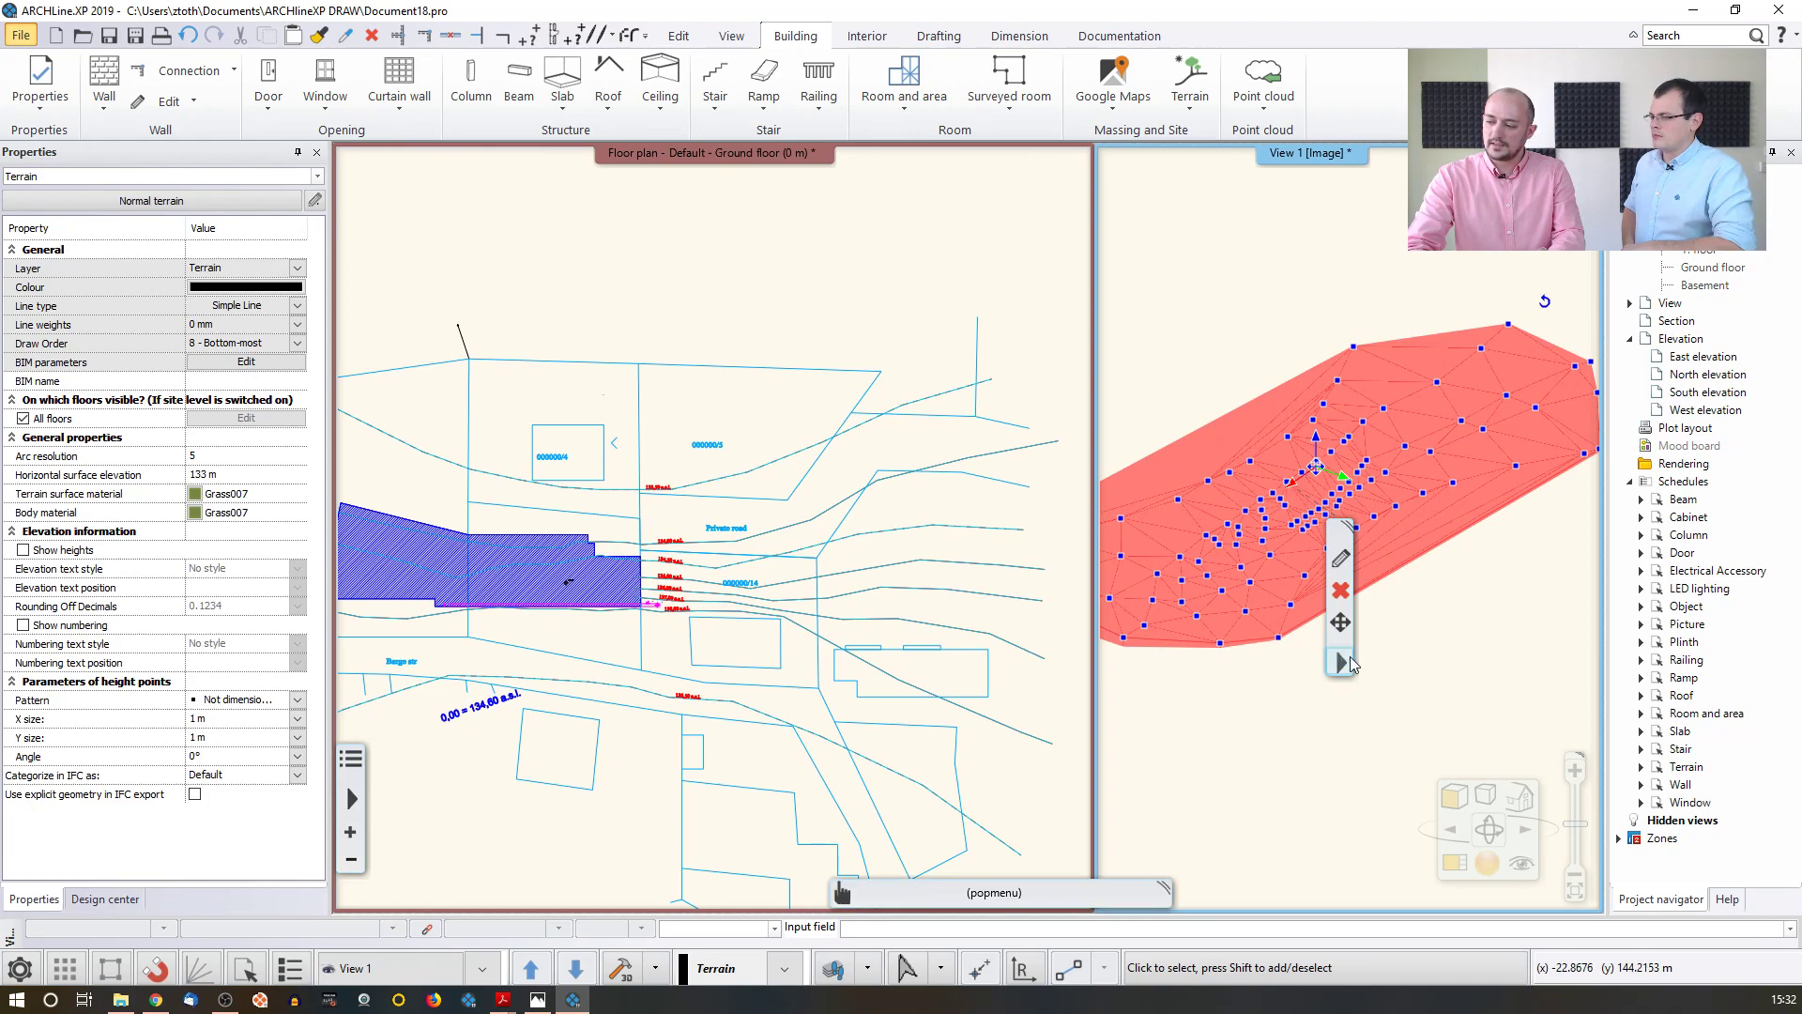
pyautogui.click(1342, 663)
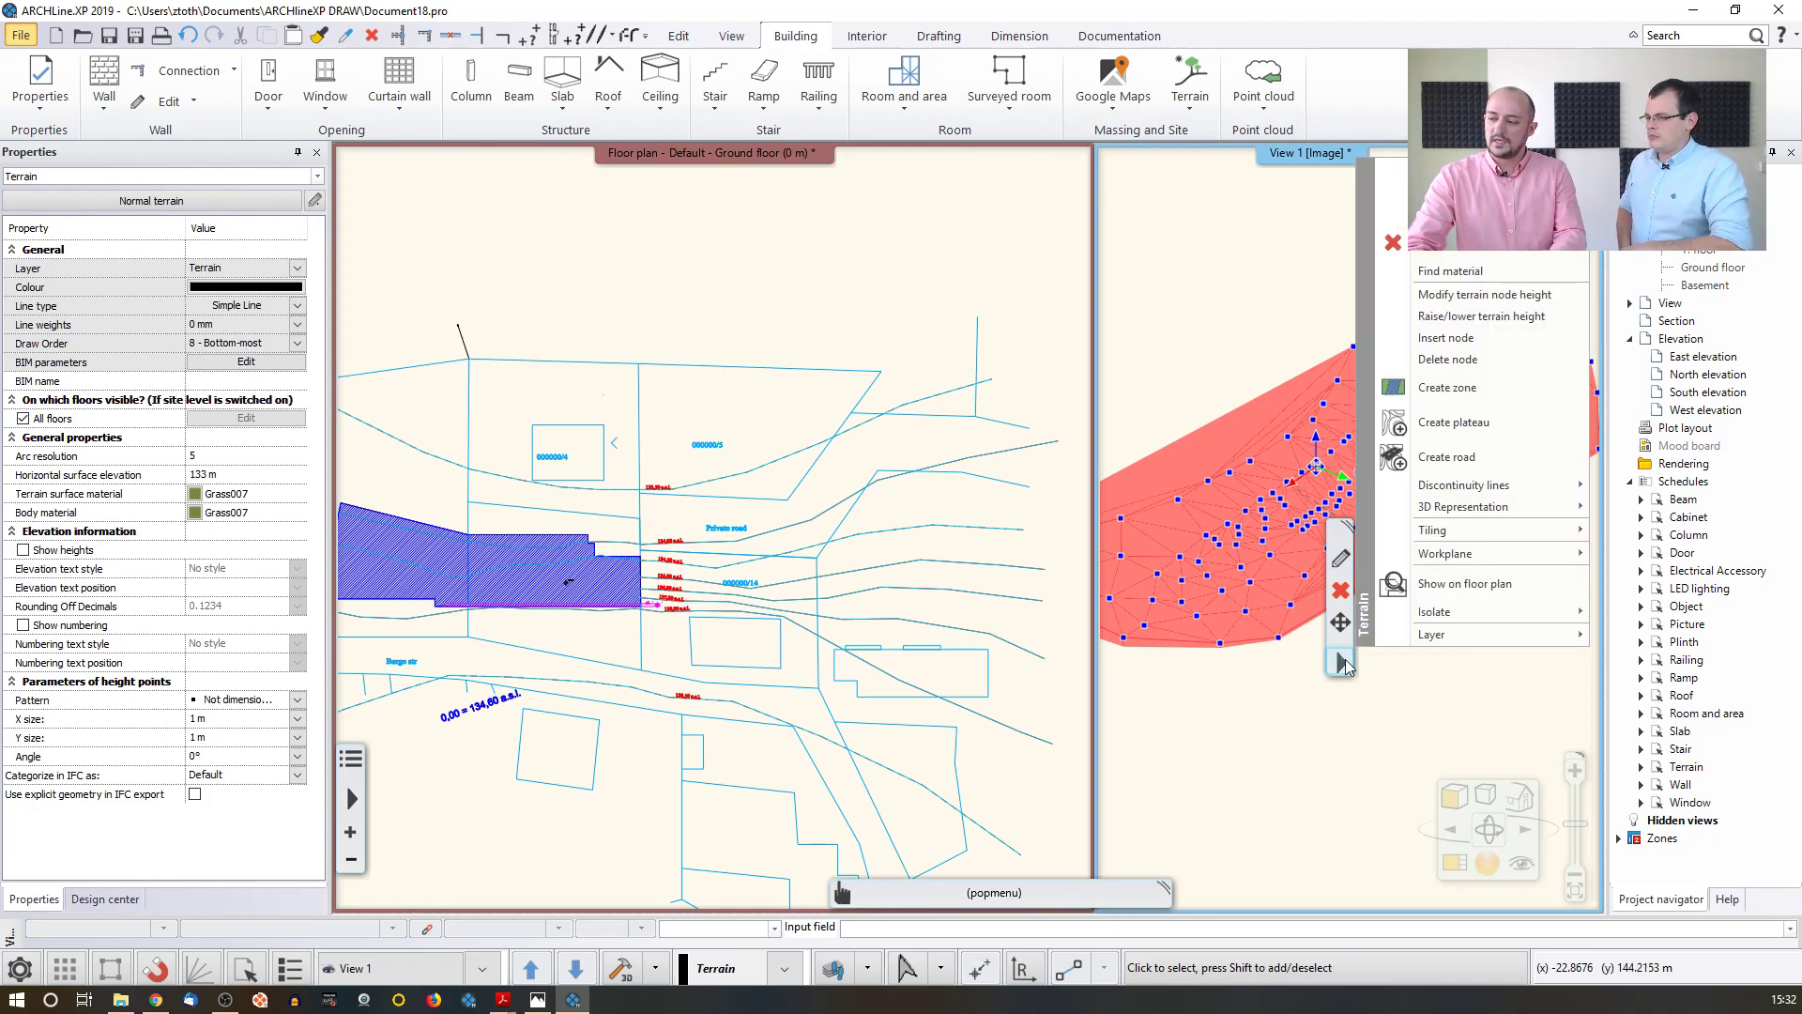
pyautogui.moveTo(1478, 513)
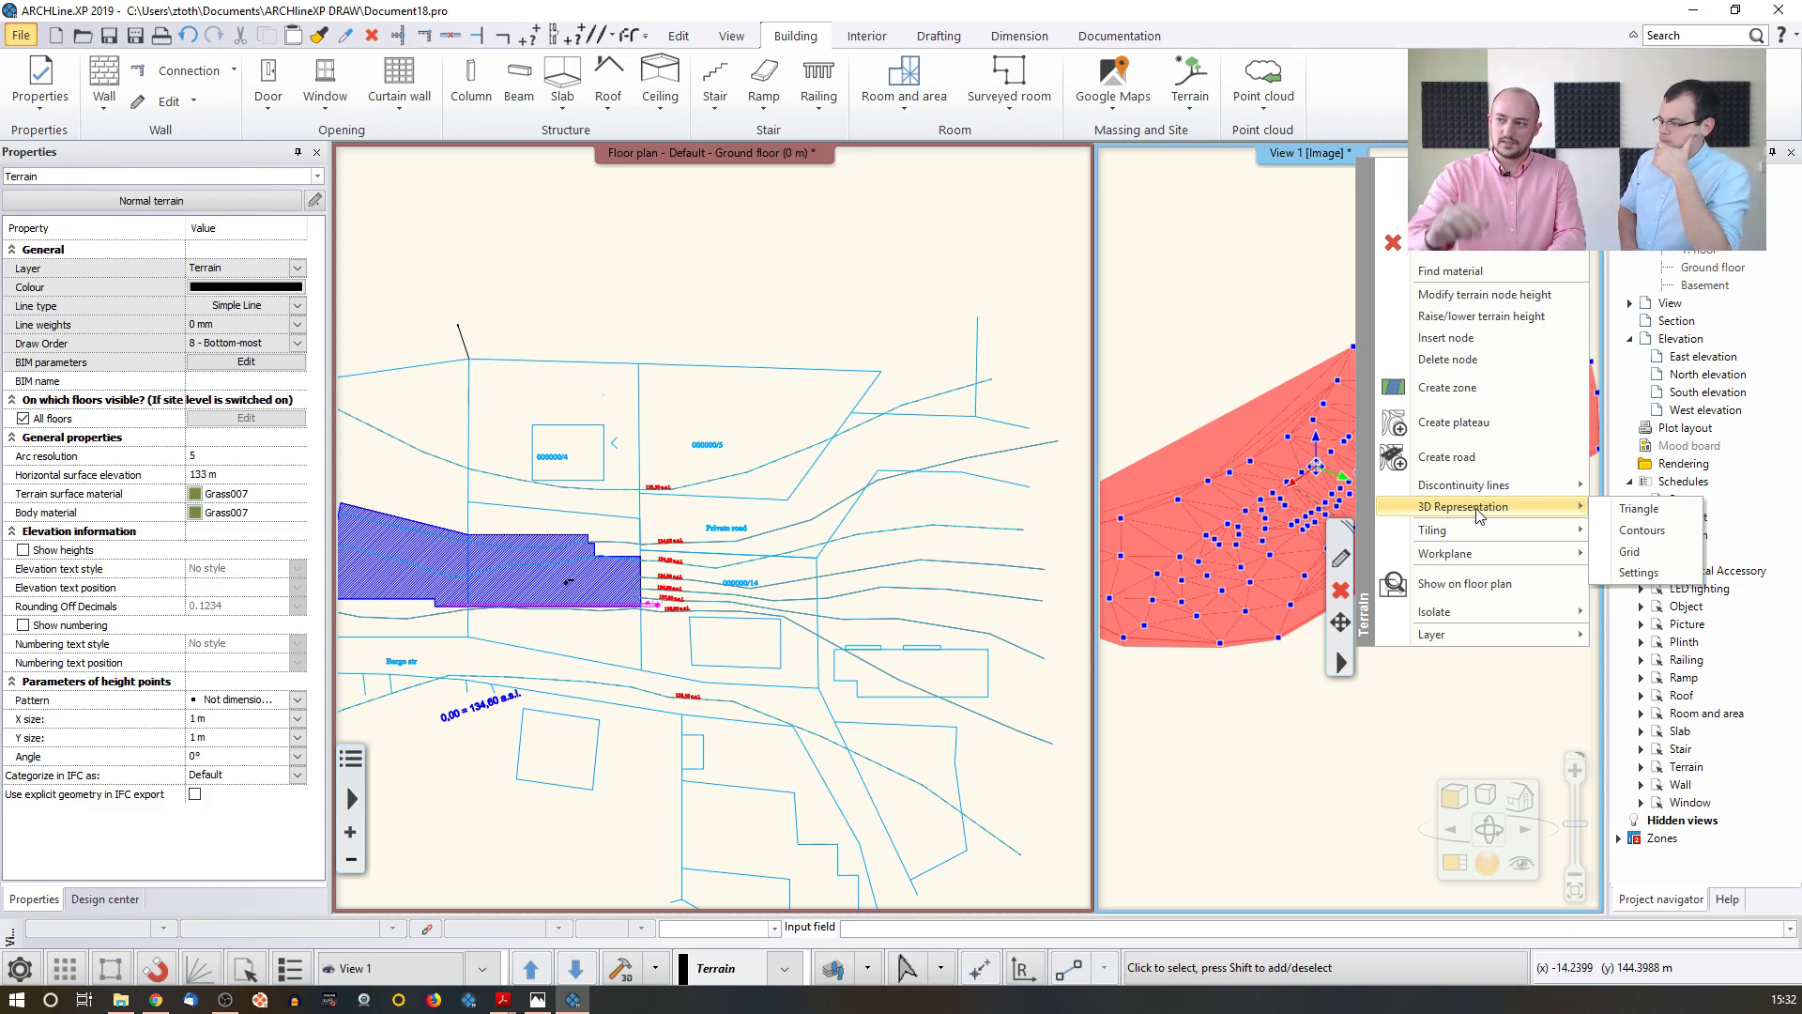
pyautogui.click(1643, 530)
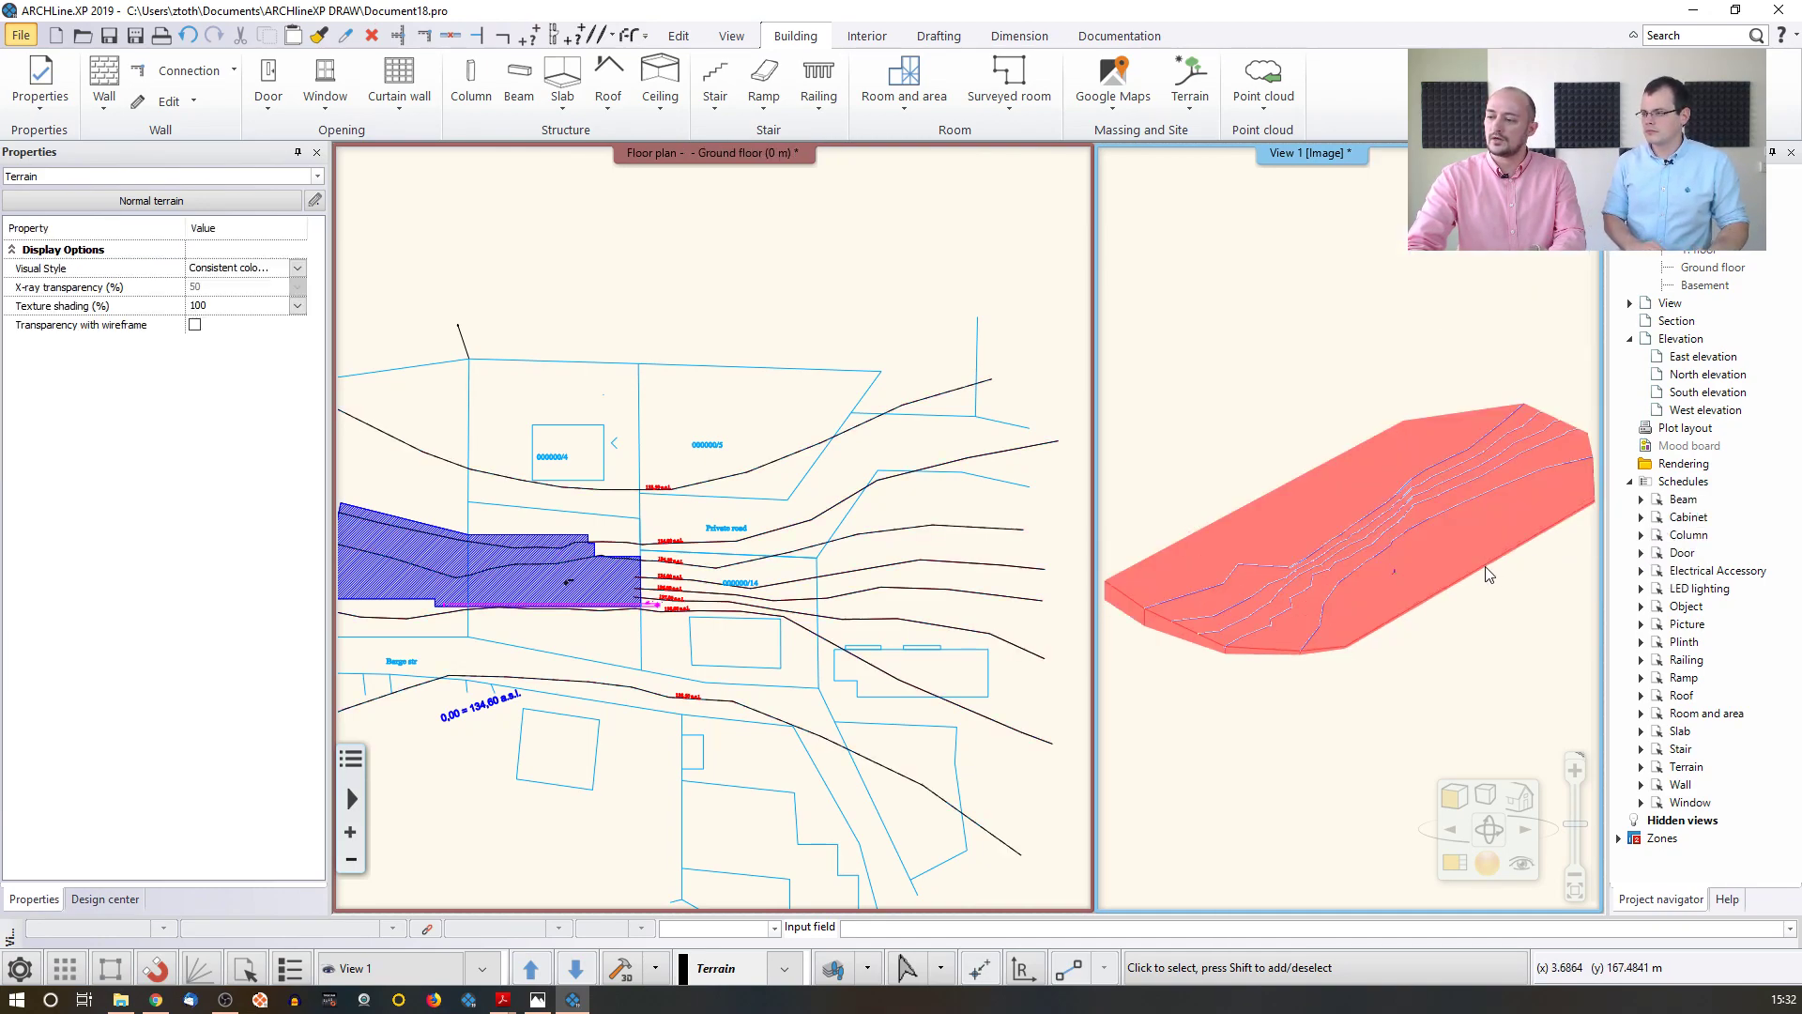
pyautogui.click(1409, 650)
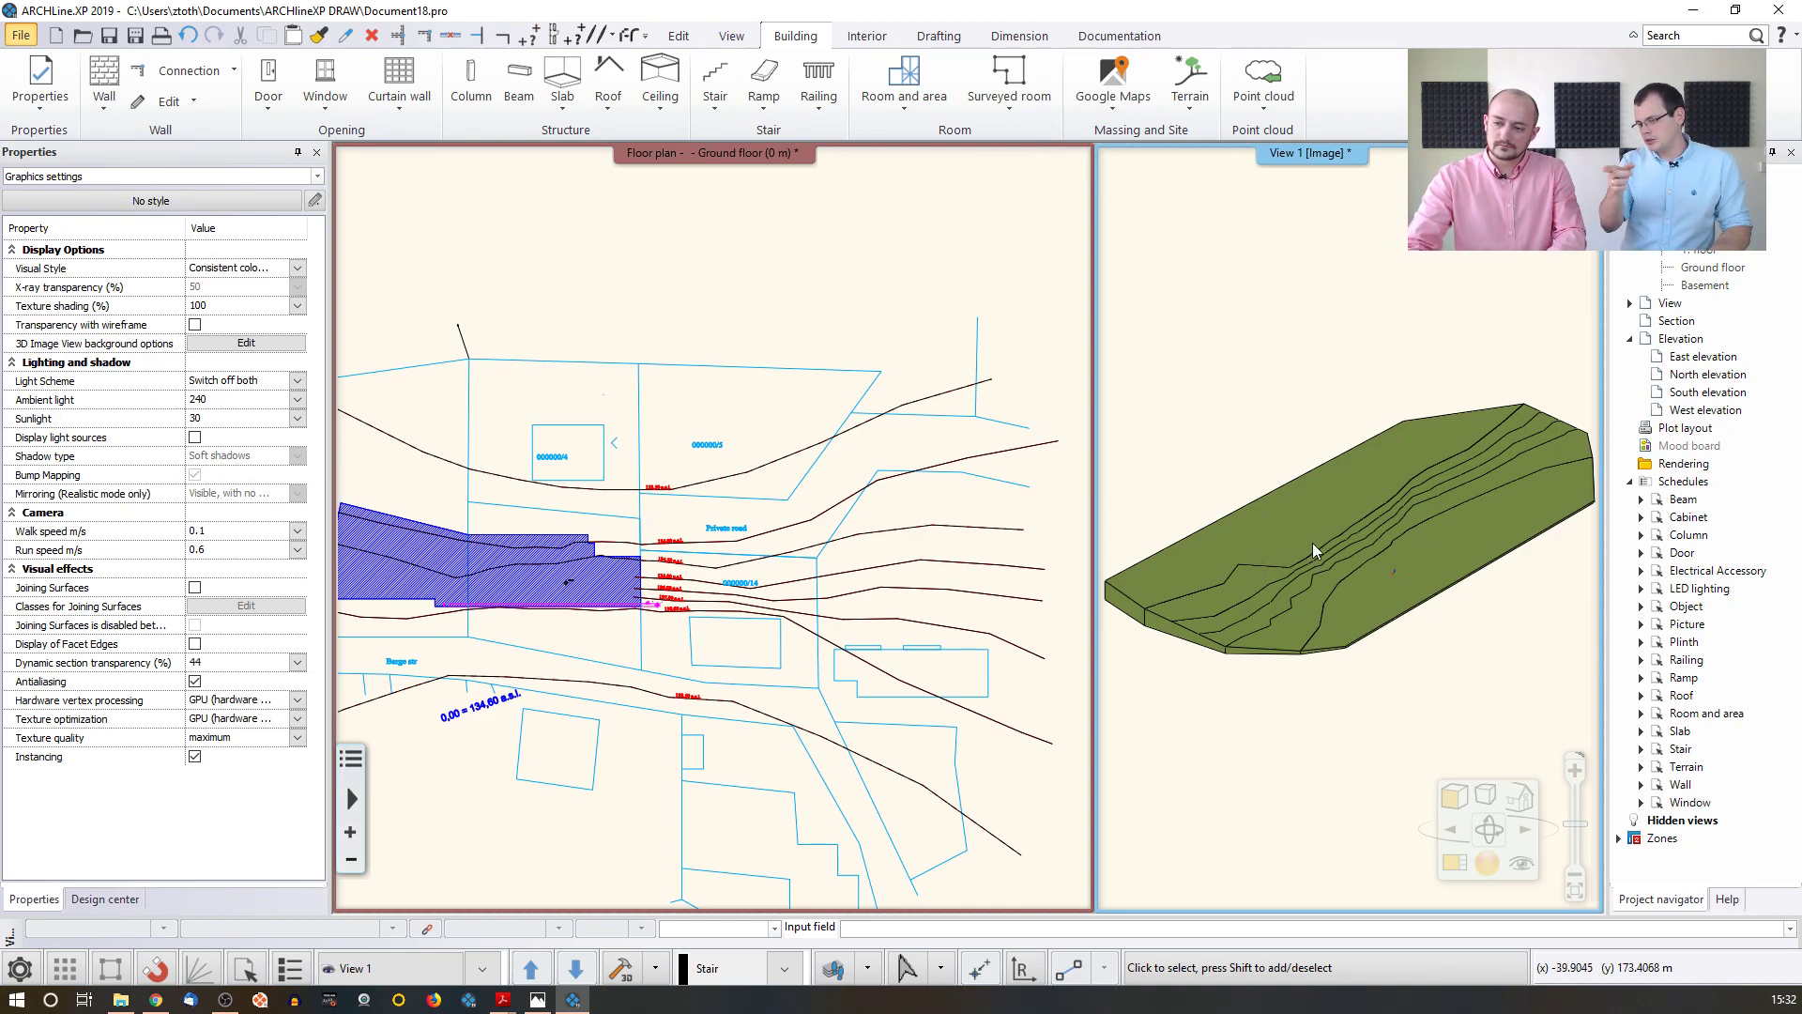
# - Add a plateau to the terrain, using the blue hatched building area's boundary as its contour
pyautogui.moveTo(568, 587); pyautogui.dragTo(726, 587, button='middle')
pyautogui.scroll(2, 582, 595)
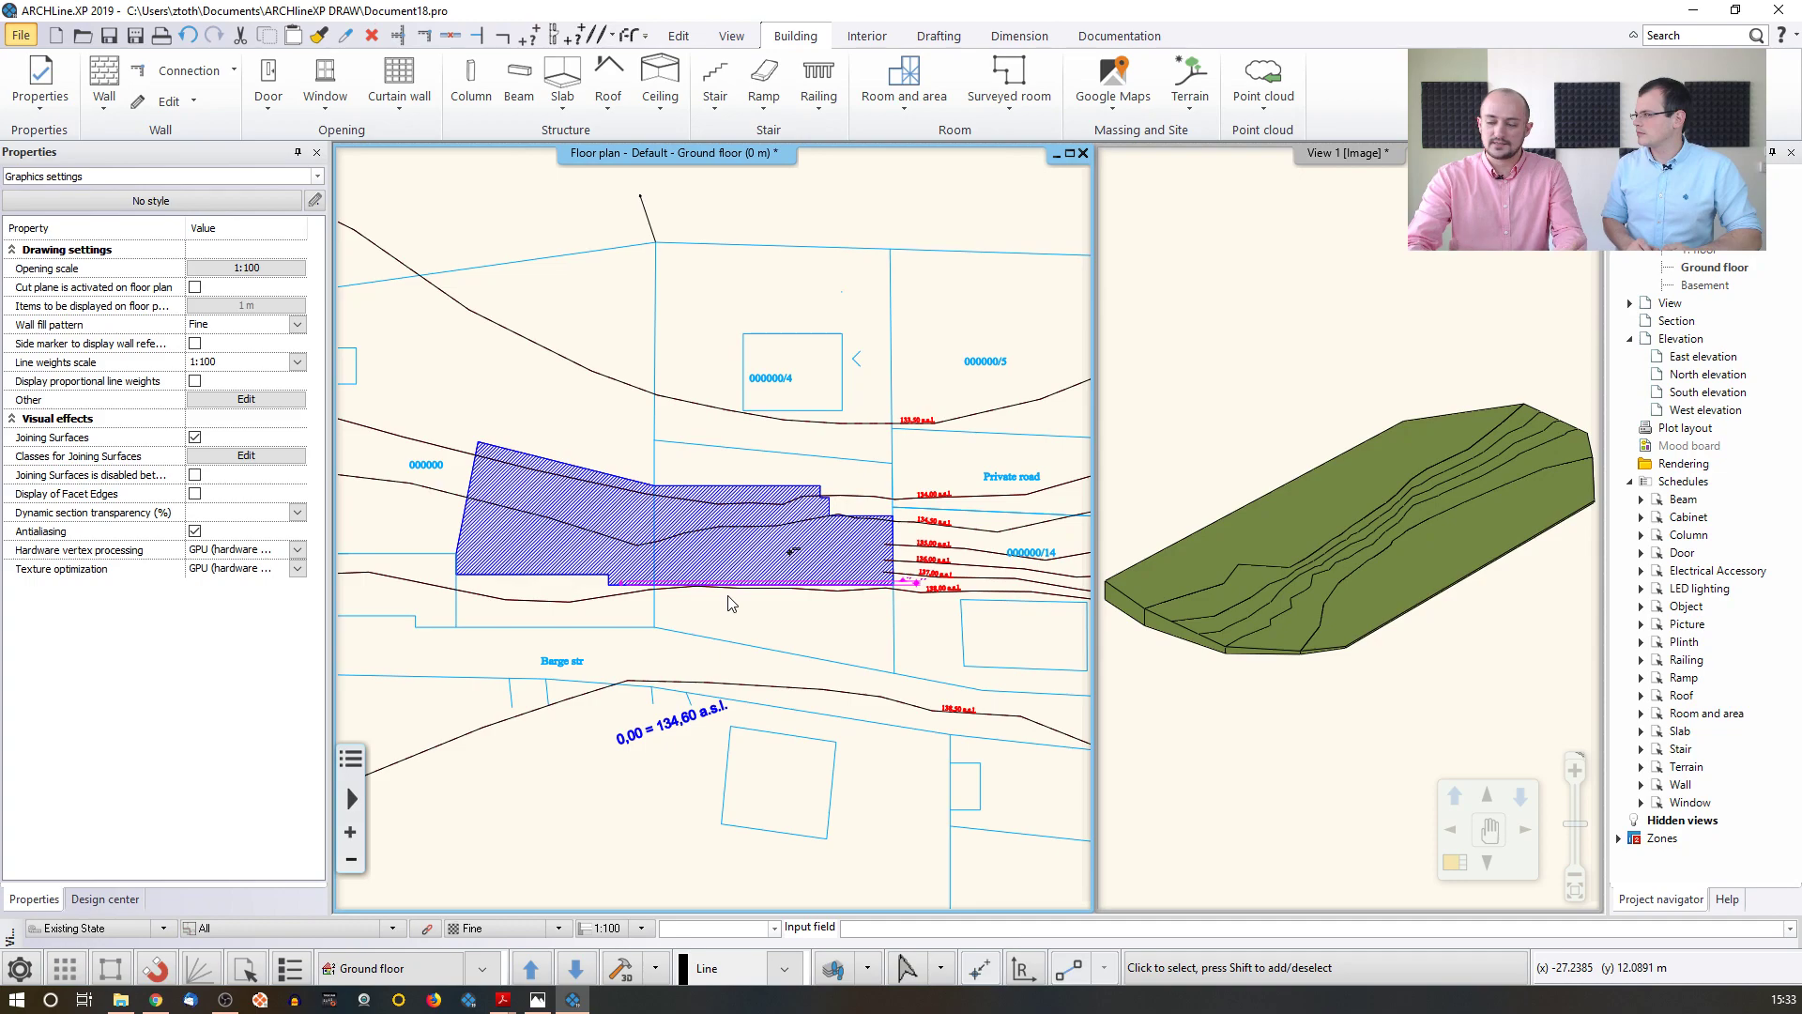
pyautogui.click(1202, 109)
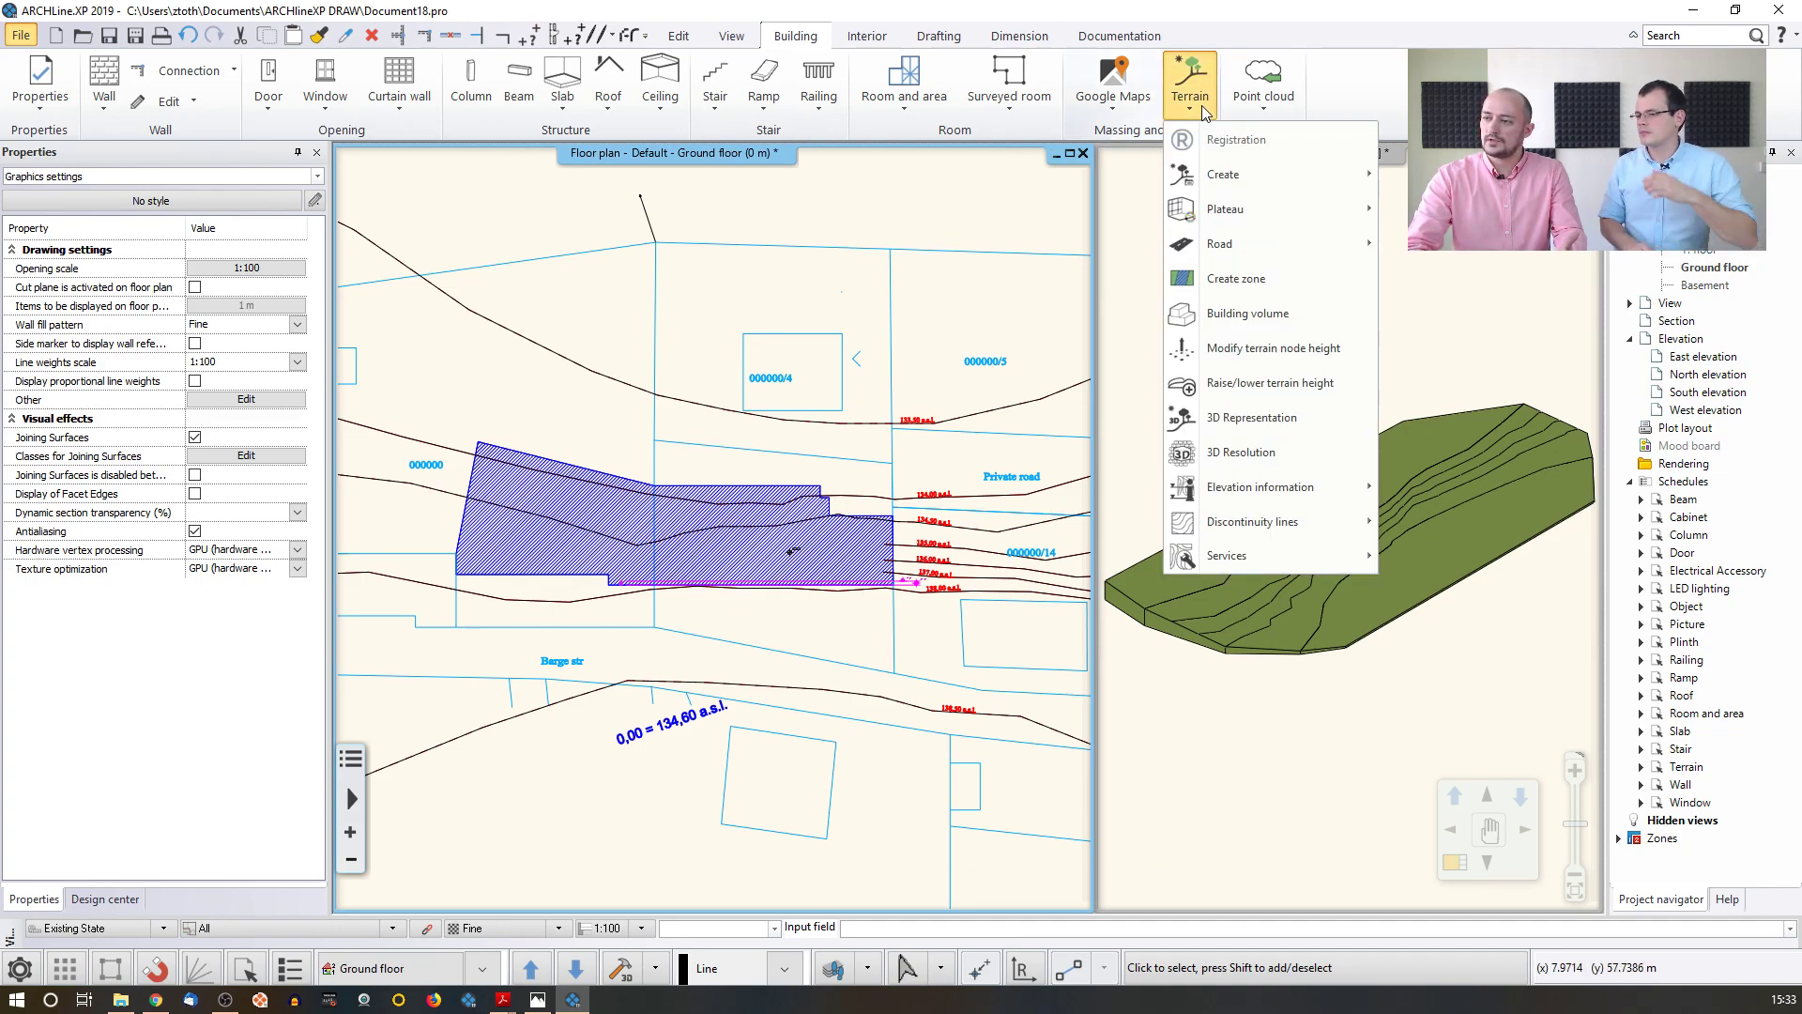
pyautogui.moveTo(1377, 215)
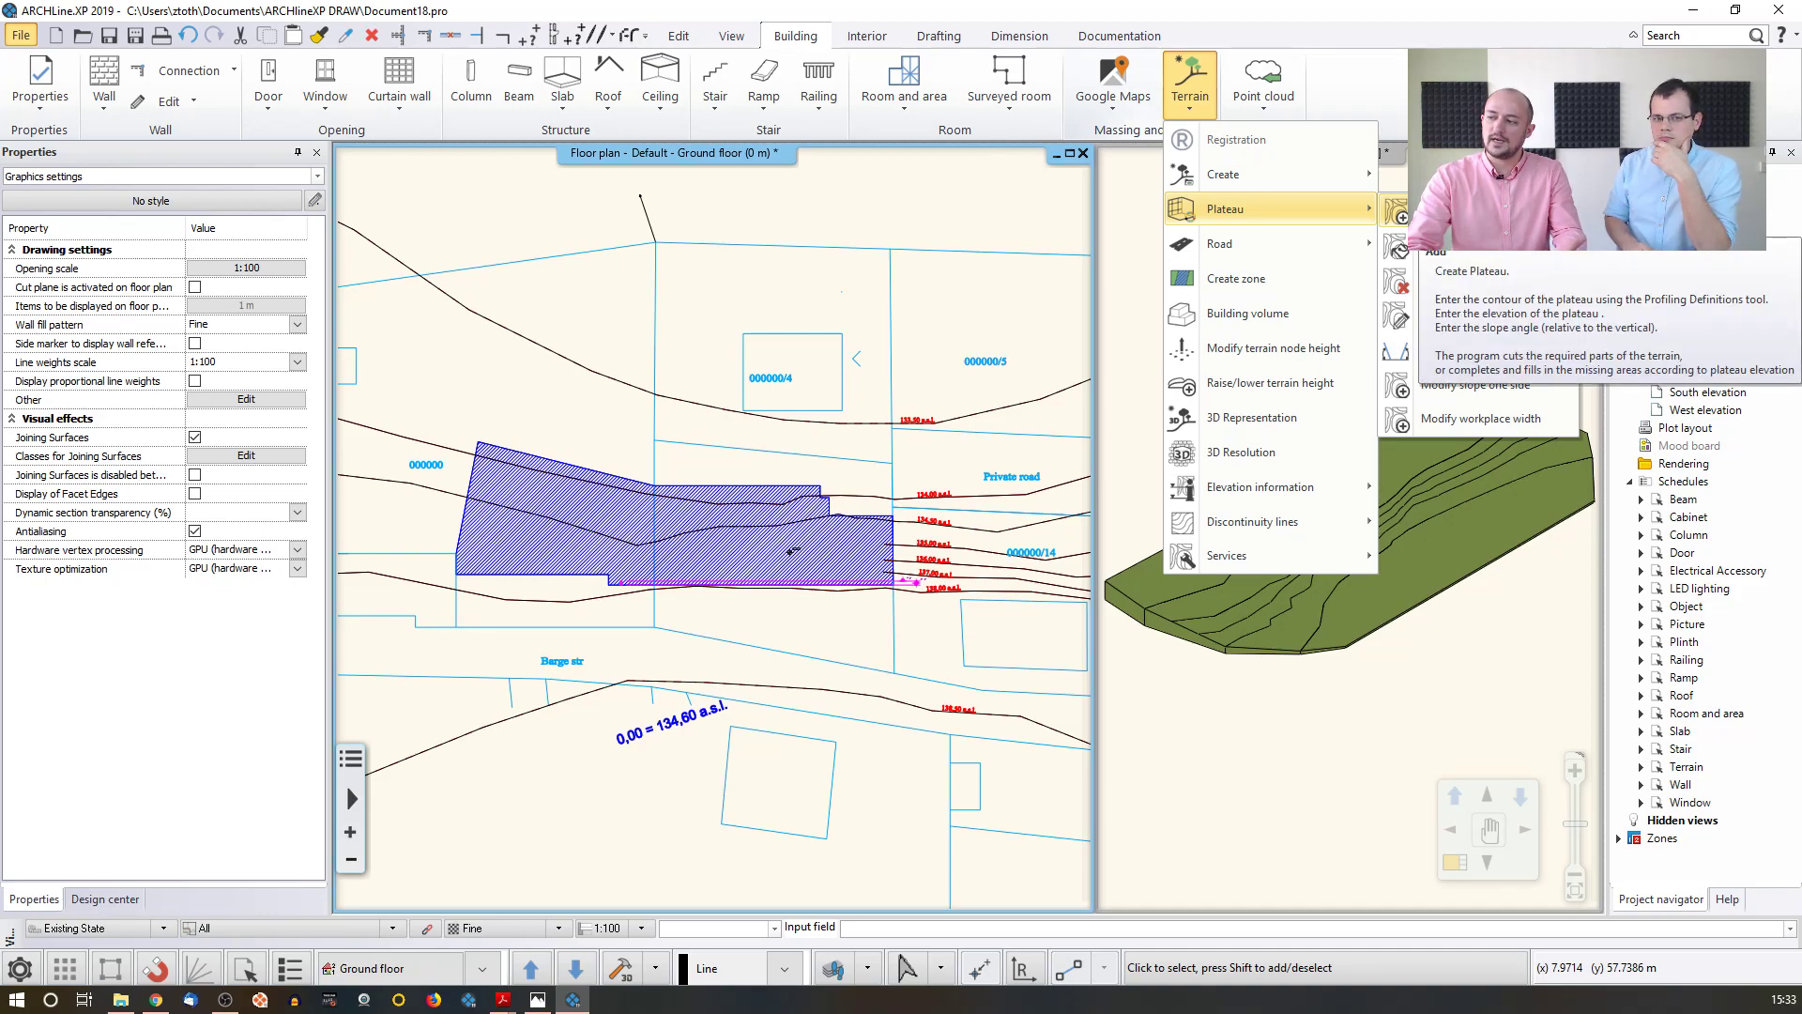
pyautogui.click(1396, 212)
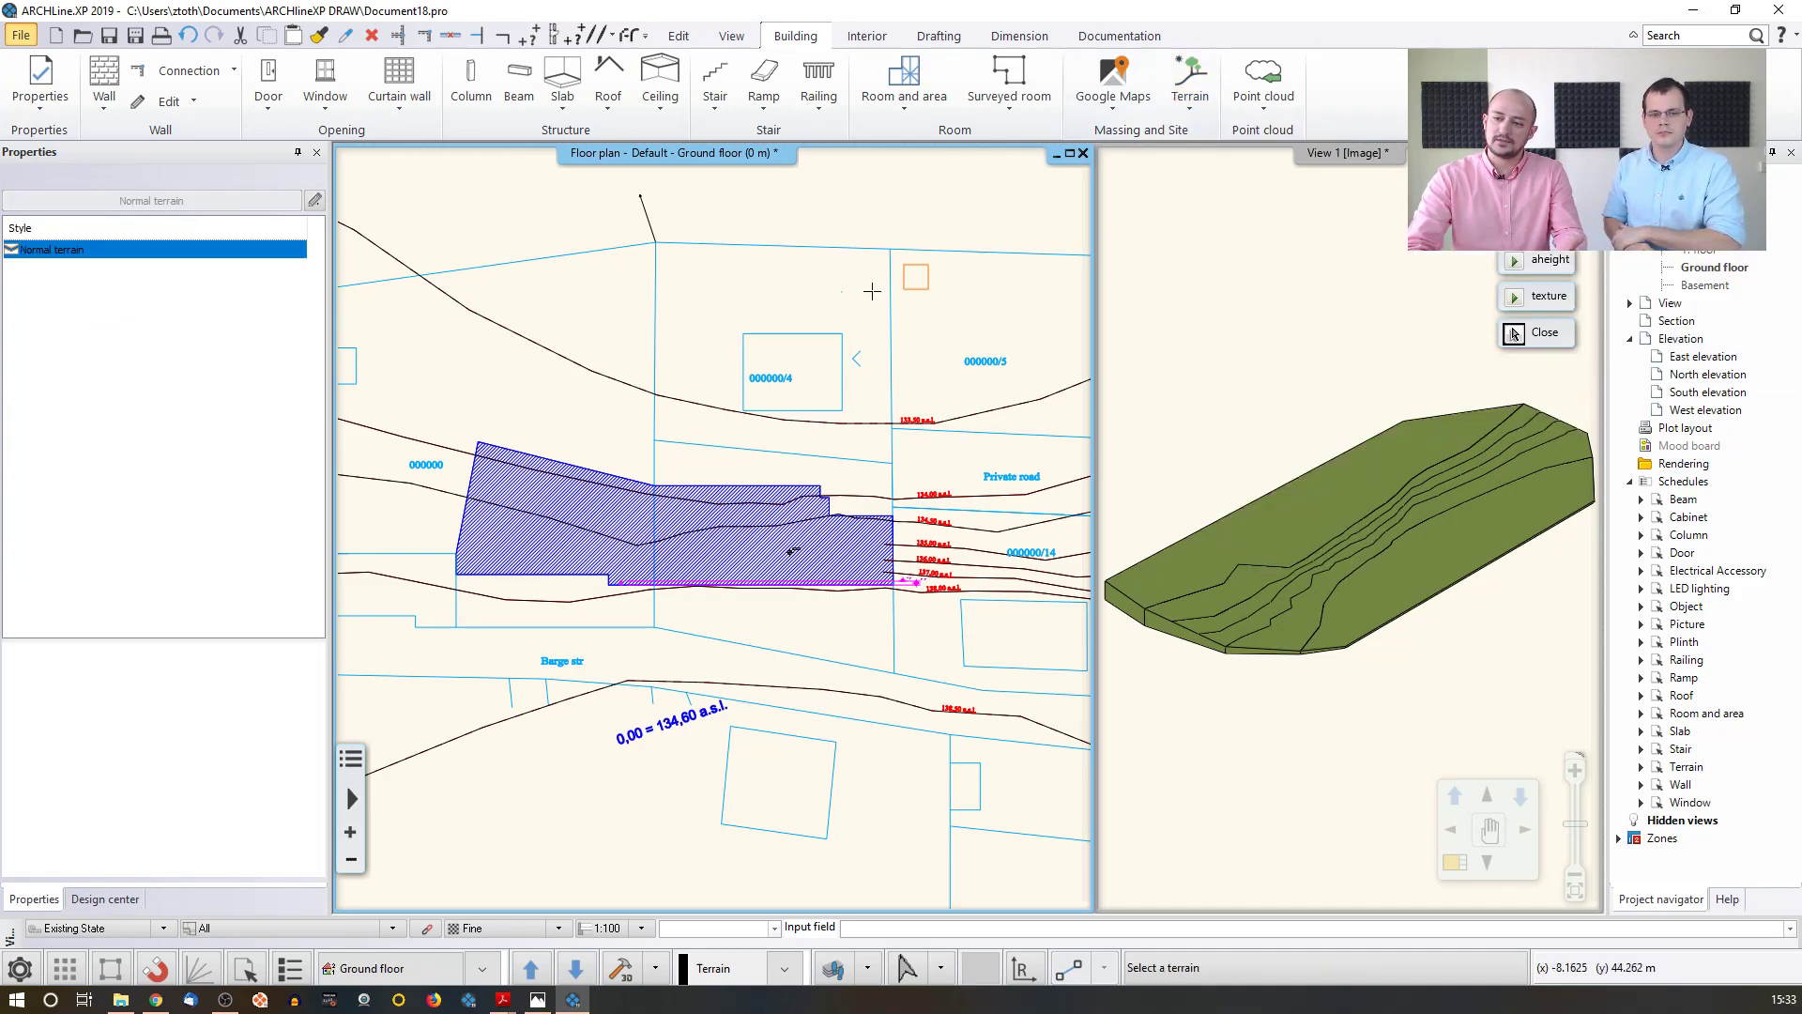
pyautogui.click(574, 365)
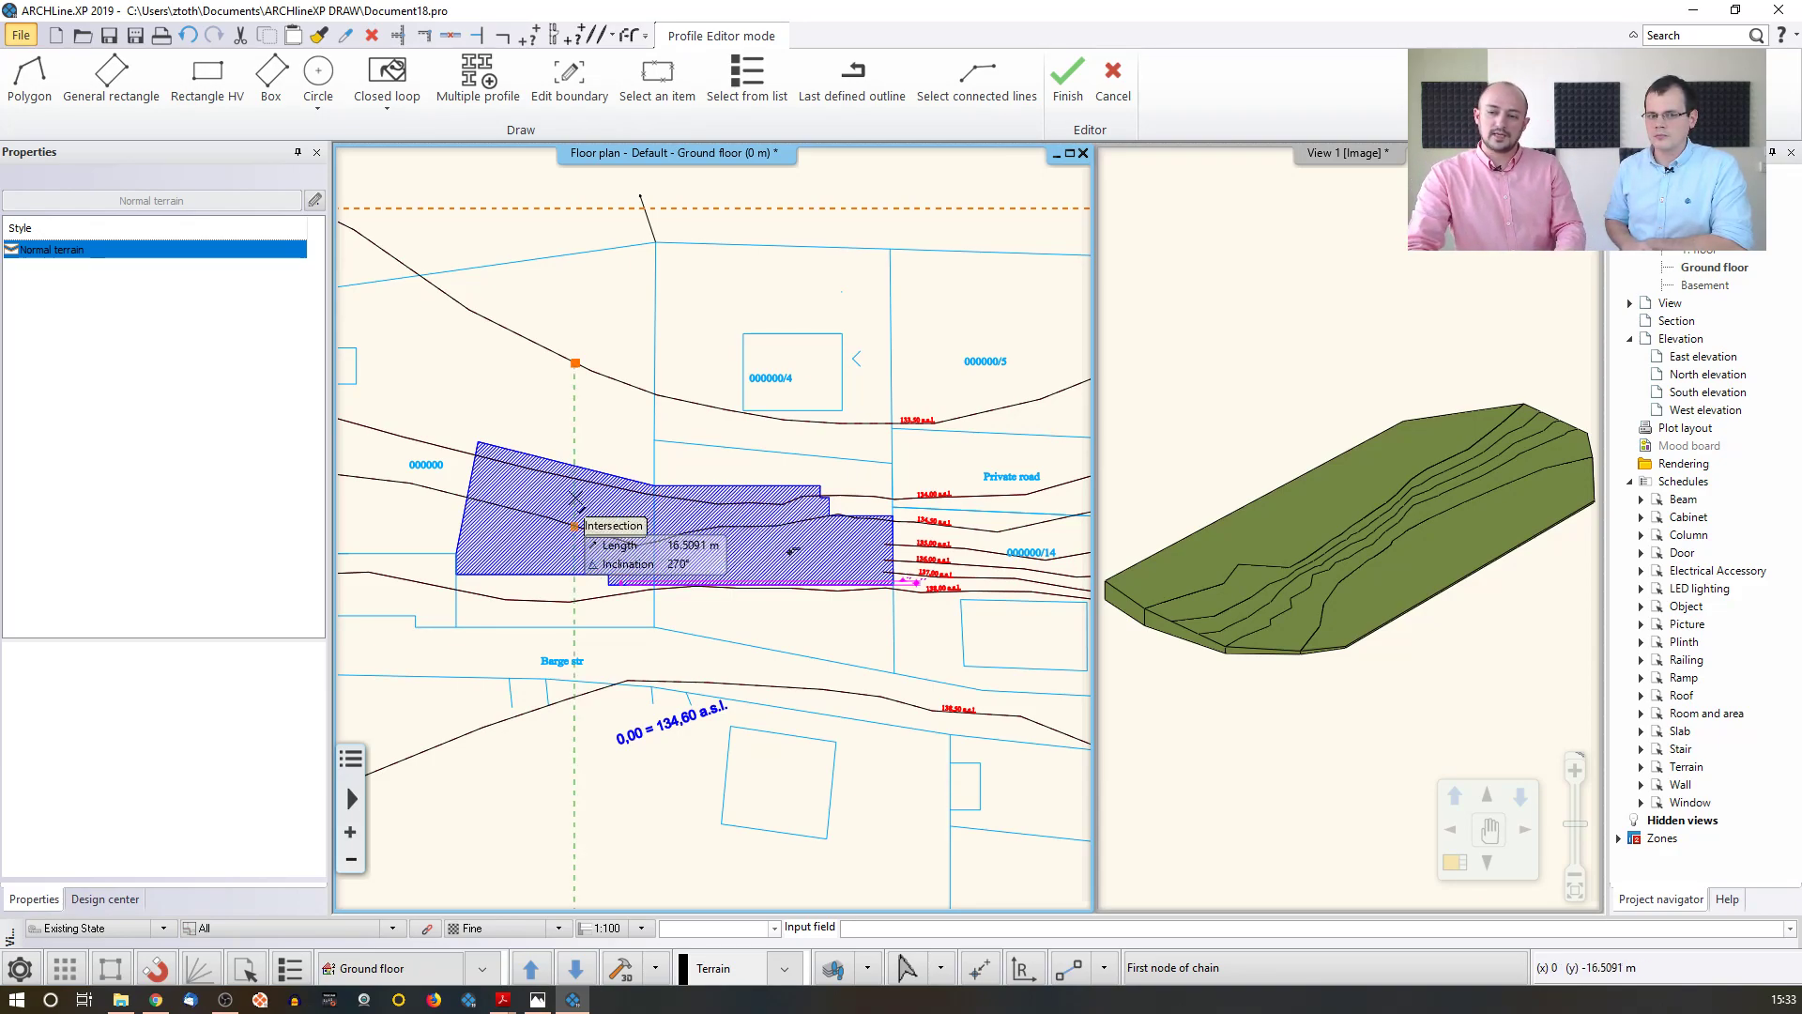
pyautogui.scroll(2, 791, 550)
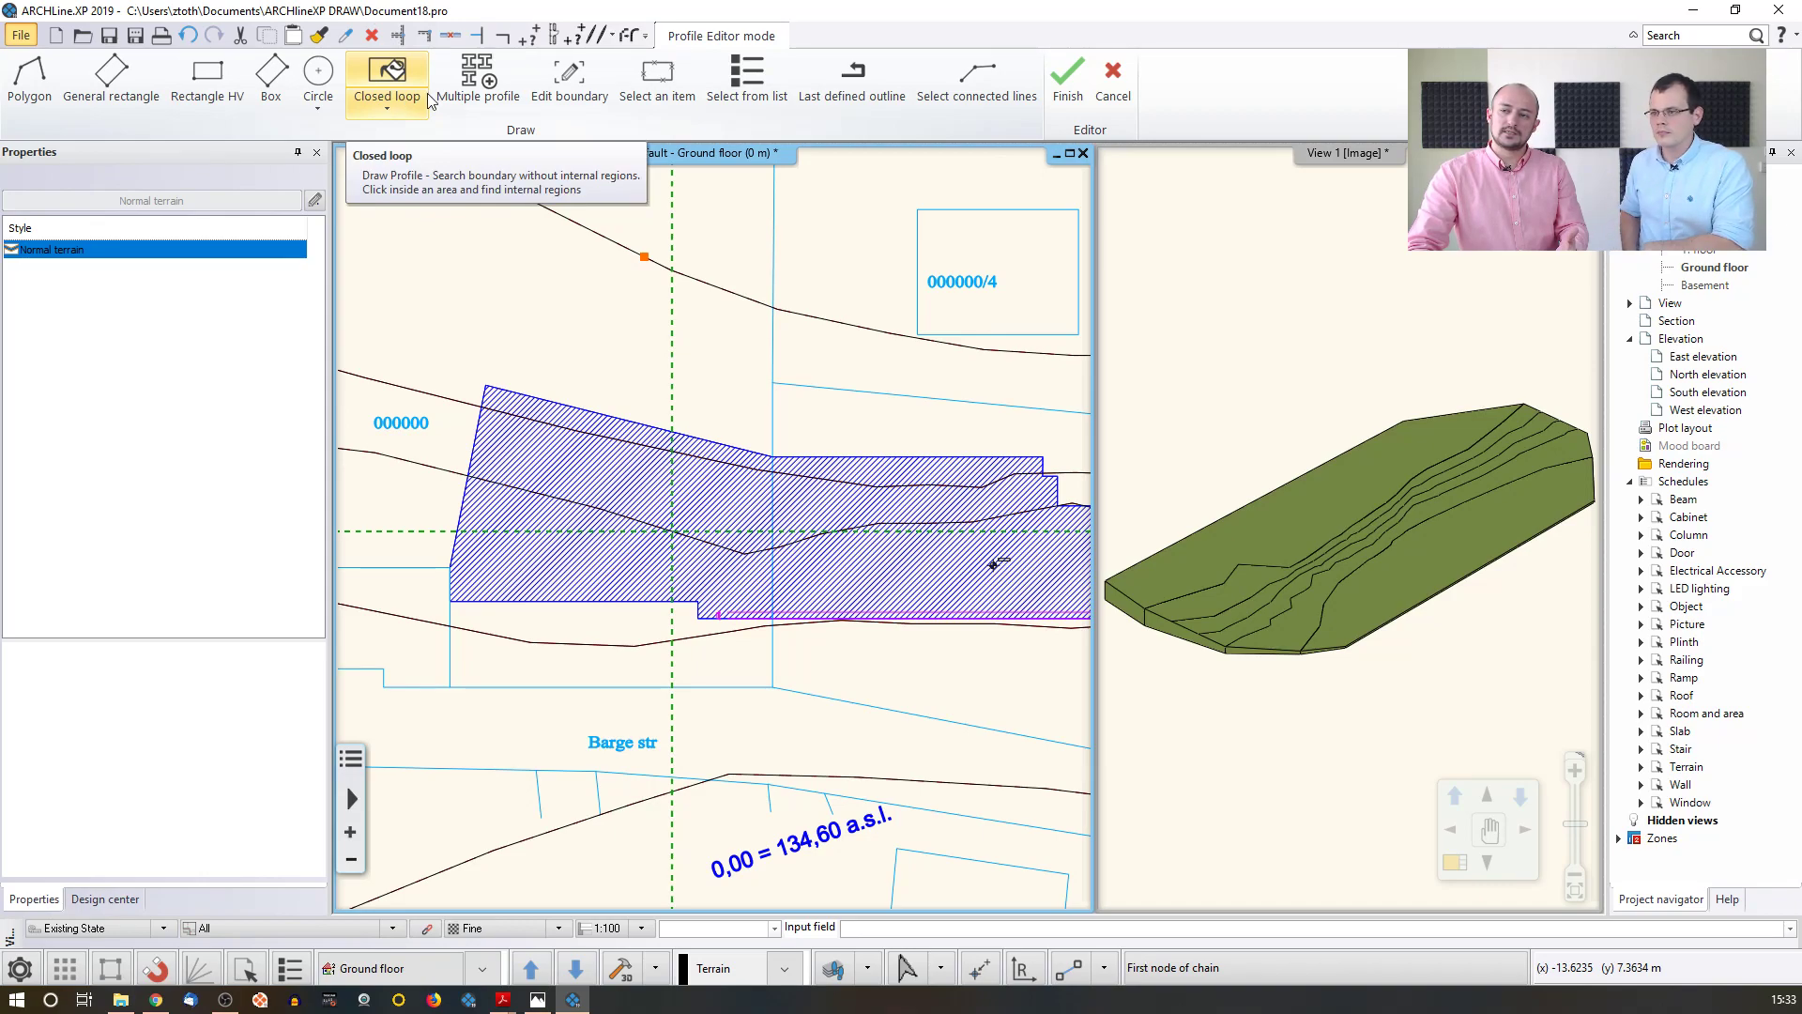
pyautogui.click(674, 81)
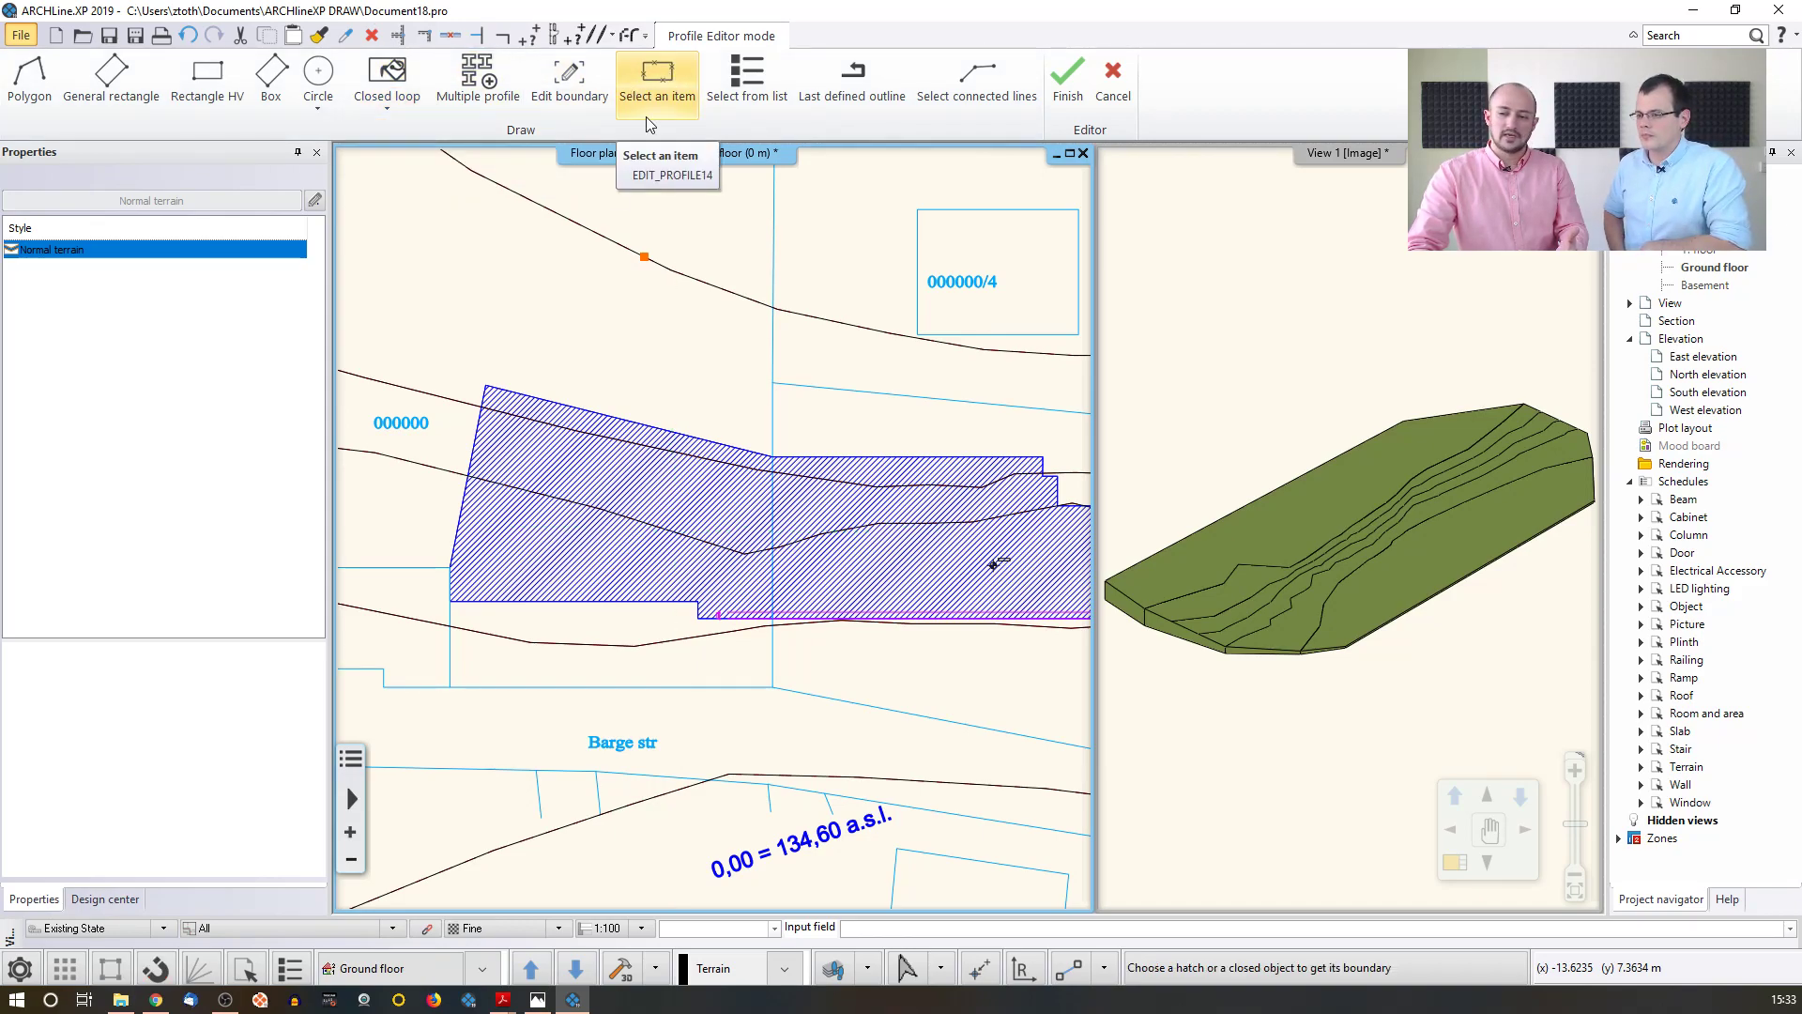
pyautogui.click(513, 547)
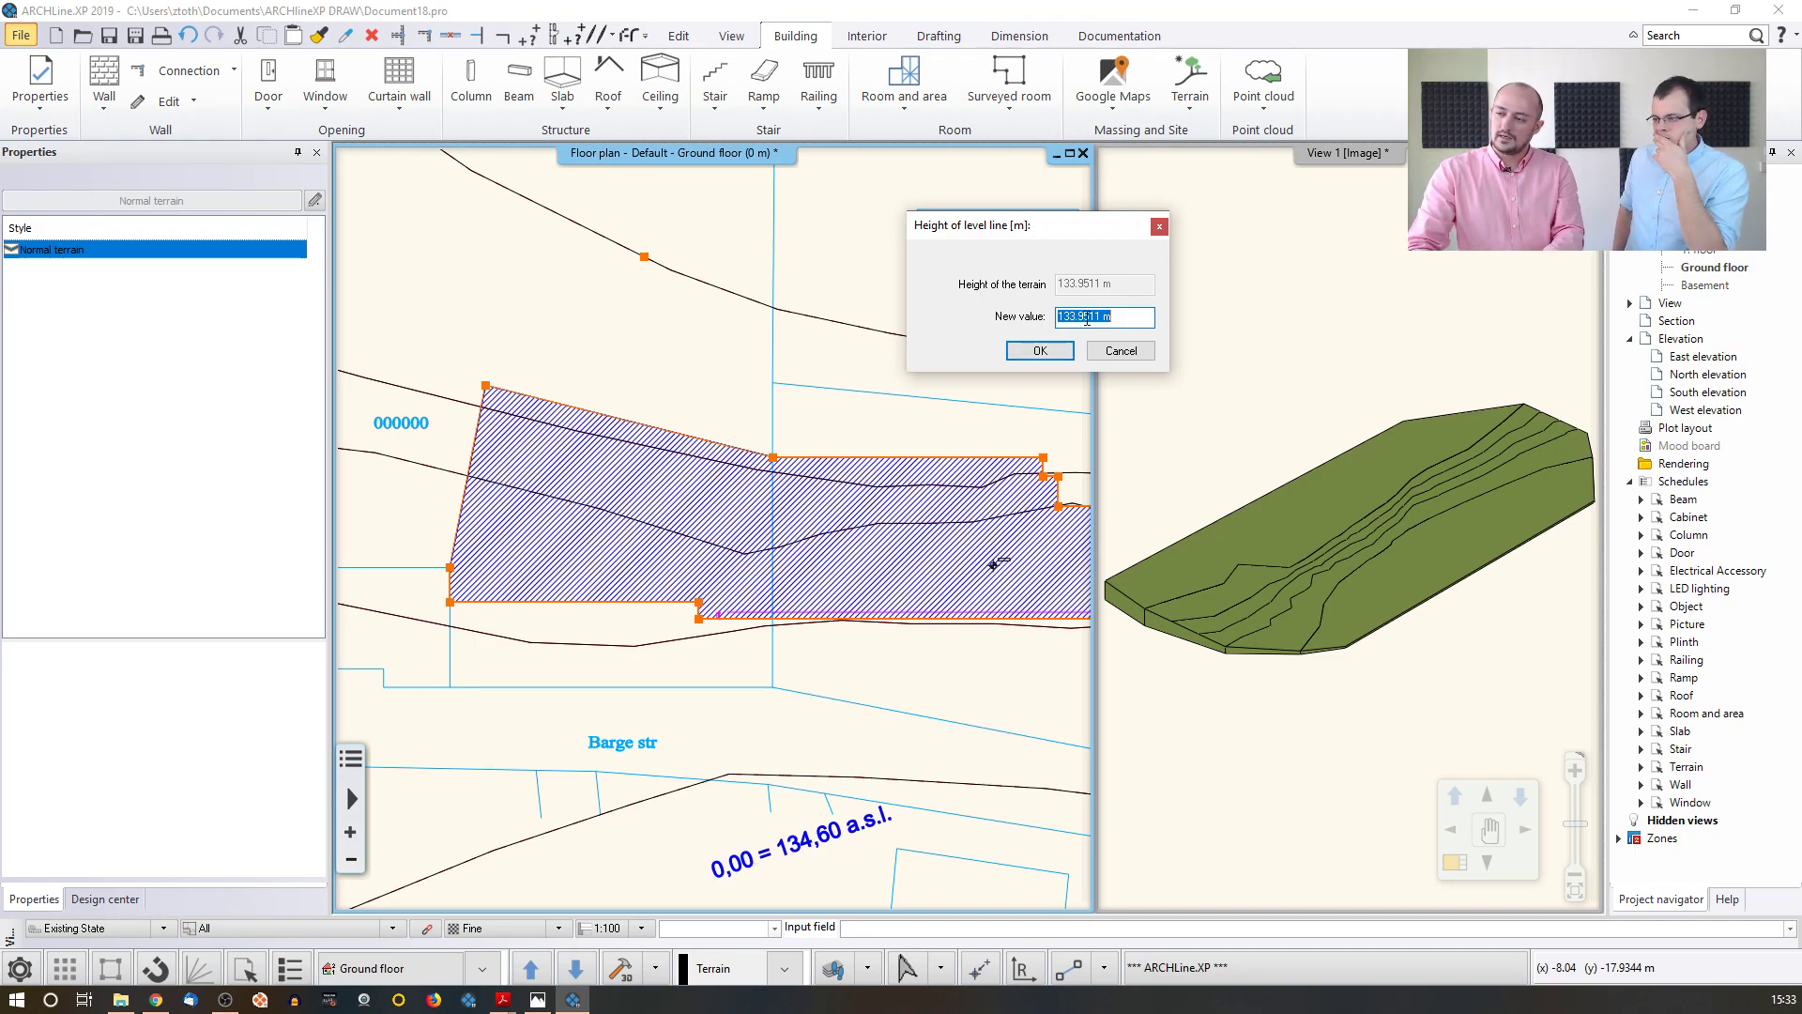
# - Set the plateau's height to 134.6 m and its slope inclination relative to vertical to 45 degrees
pyautogui.moveTo(1068, 316); pyautogui.dragTo(1172, 310)
pyautogui.write('4.6')
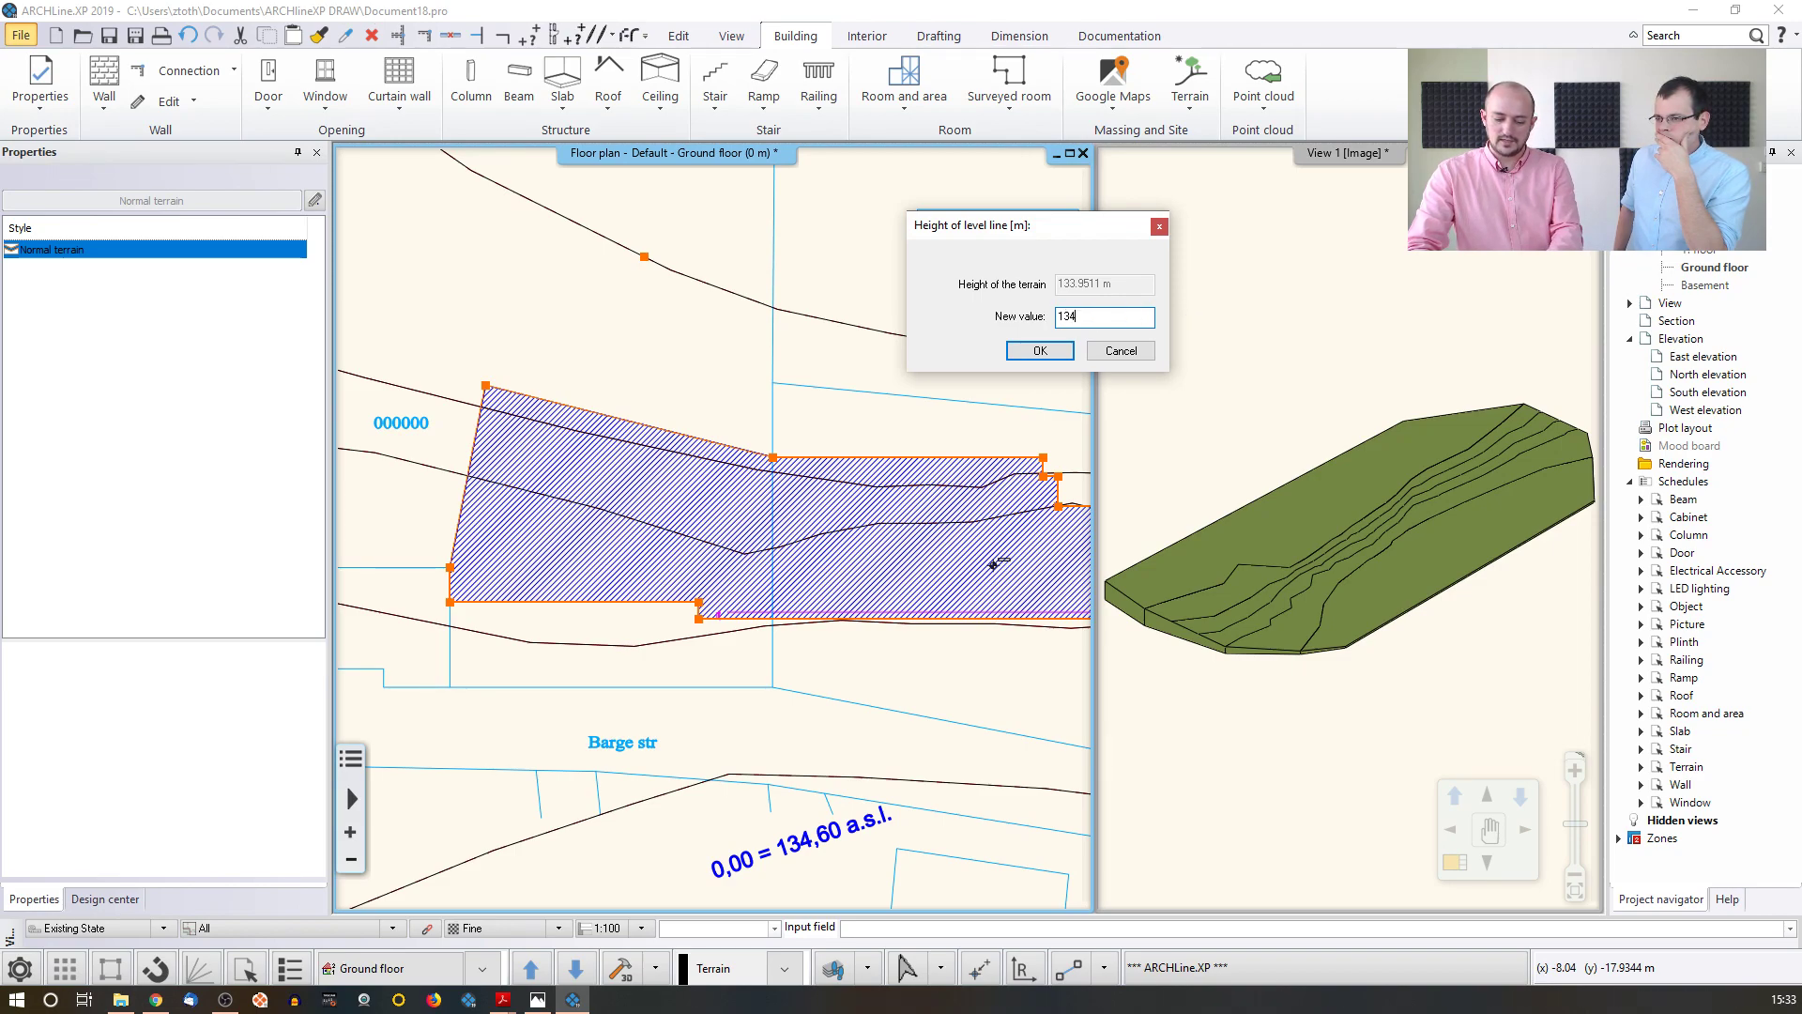
pyautogui.click(1040, 350)
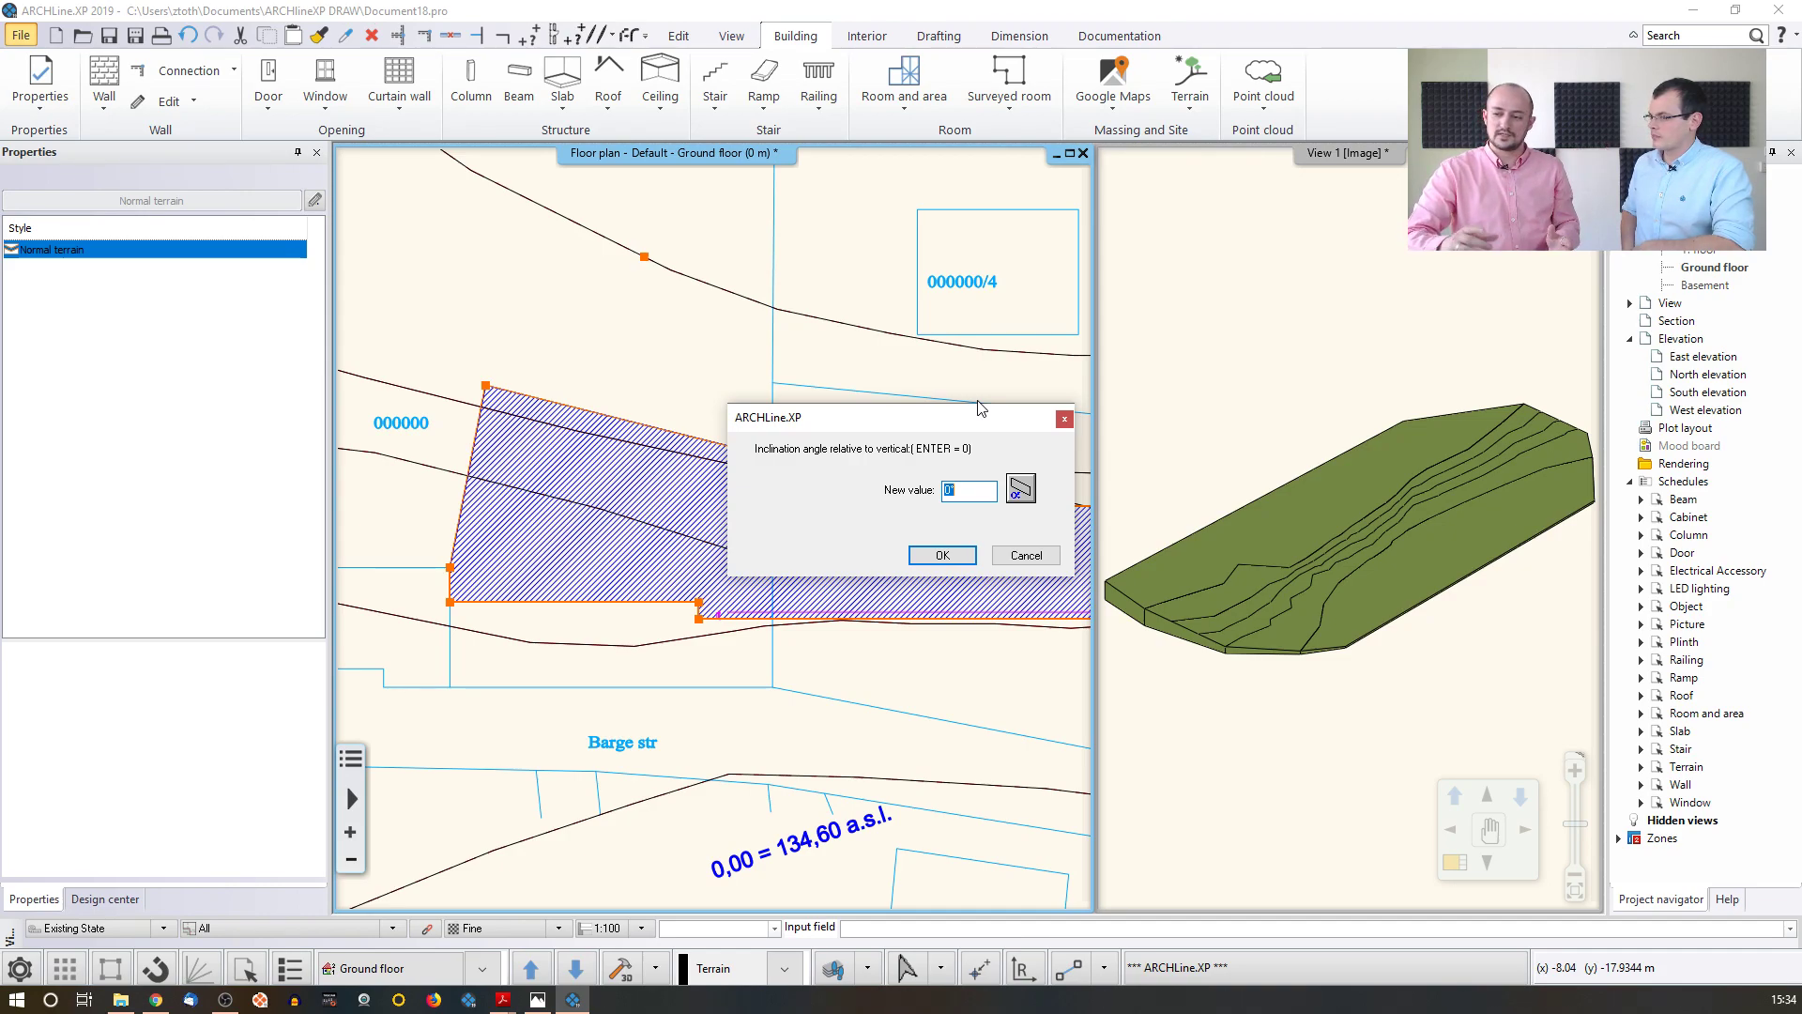
pyautogui.write('45')
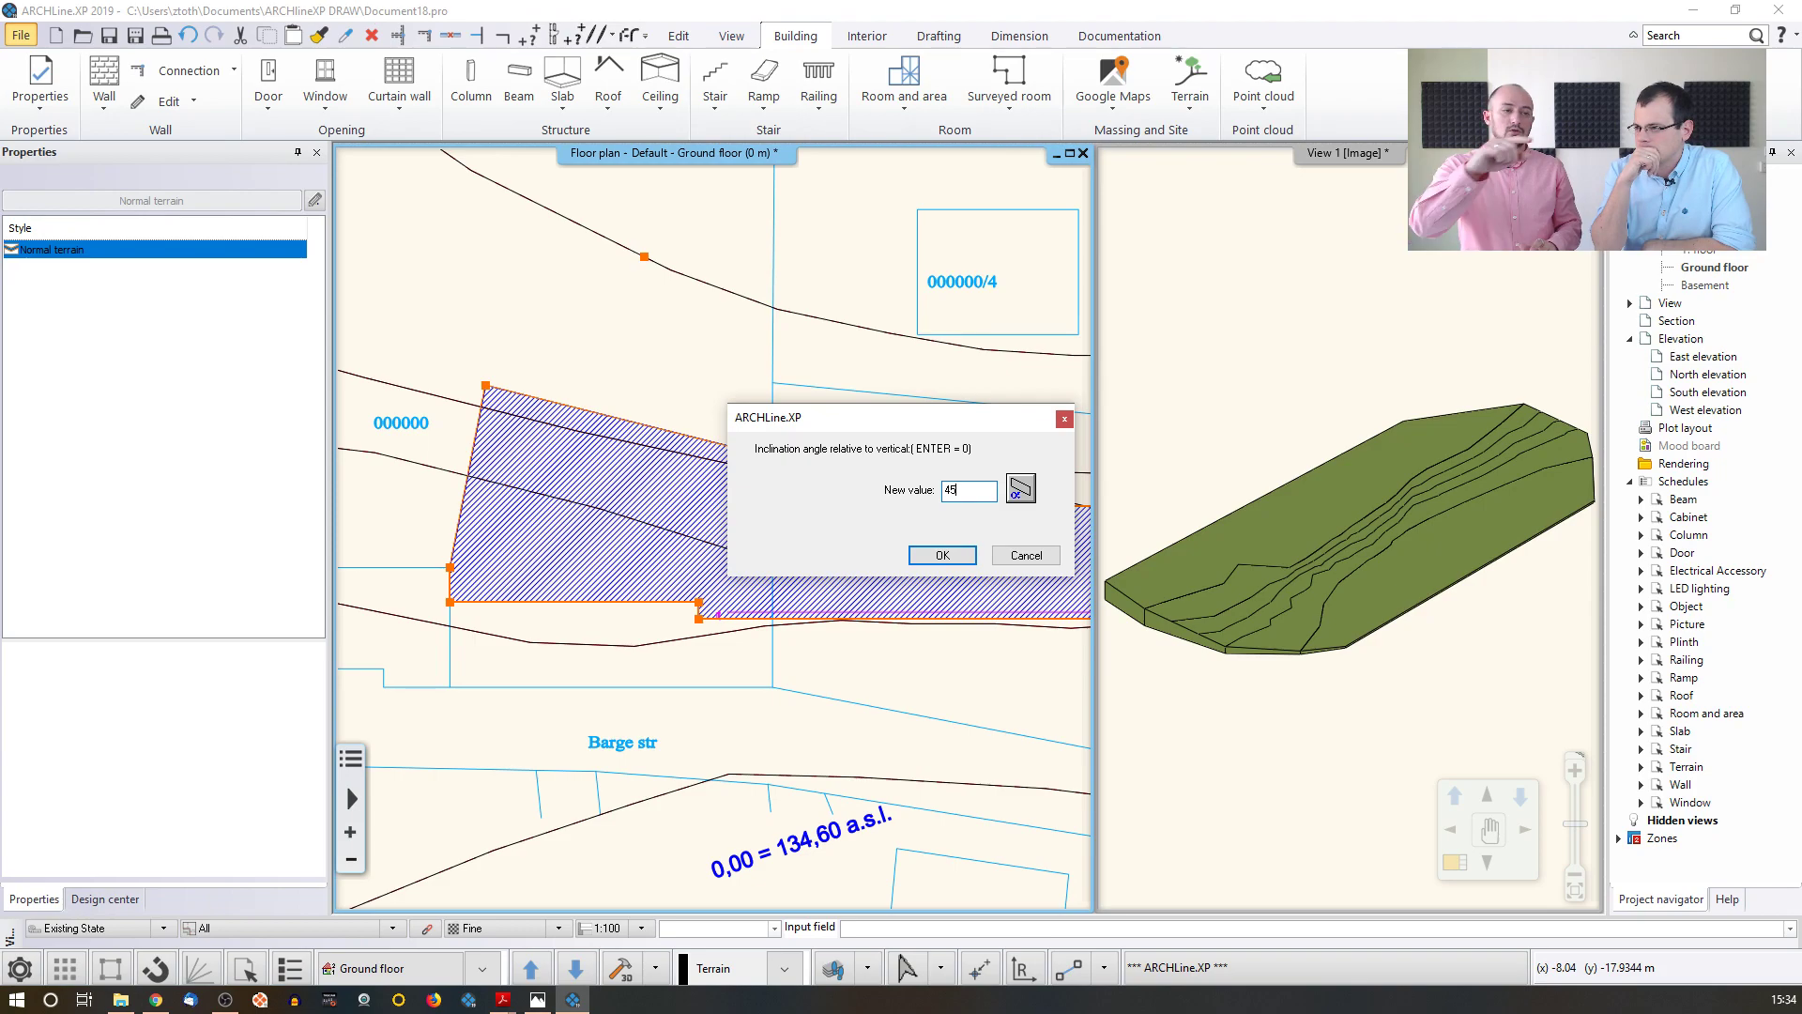
pyautogui.click(942, 555)
pyautogui.click(1325, 593)
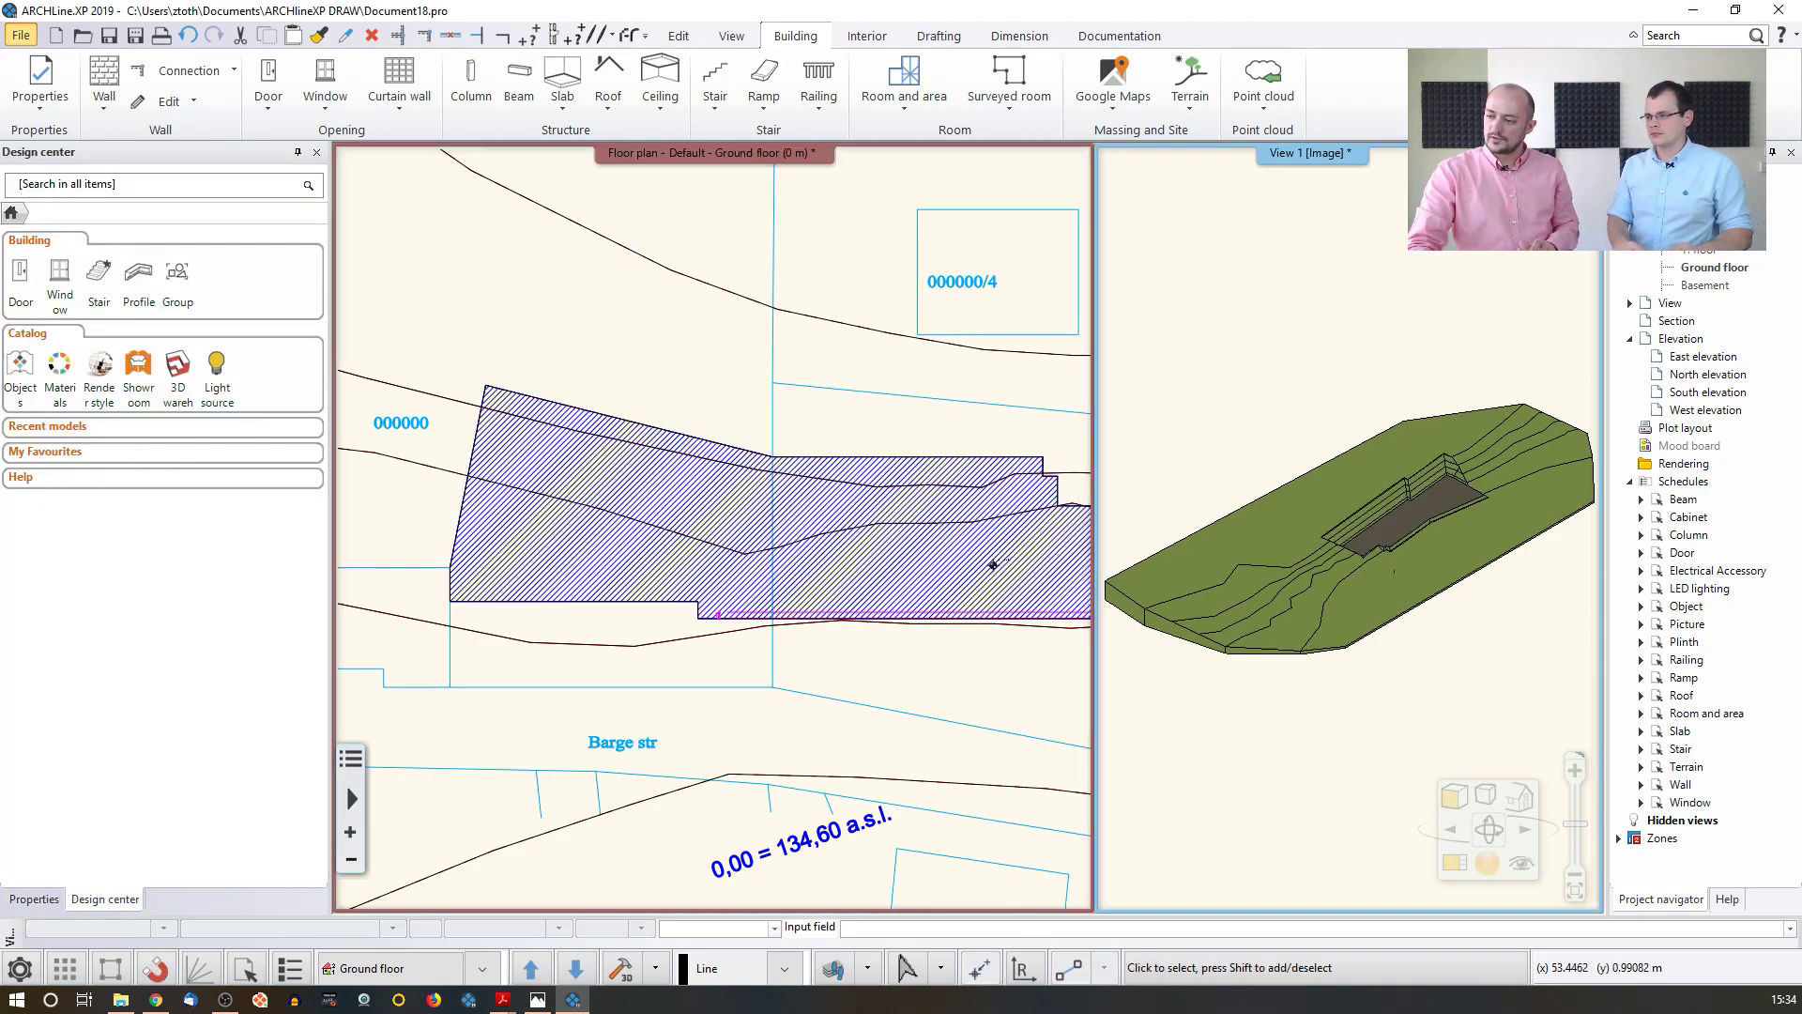
pyautogui.scroll(5, 1429, 492)
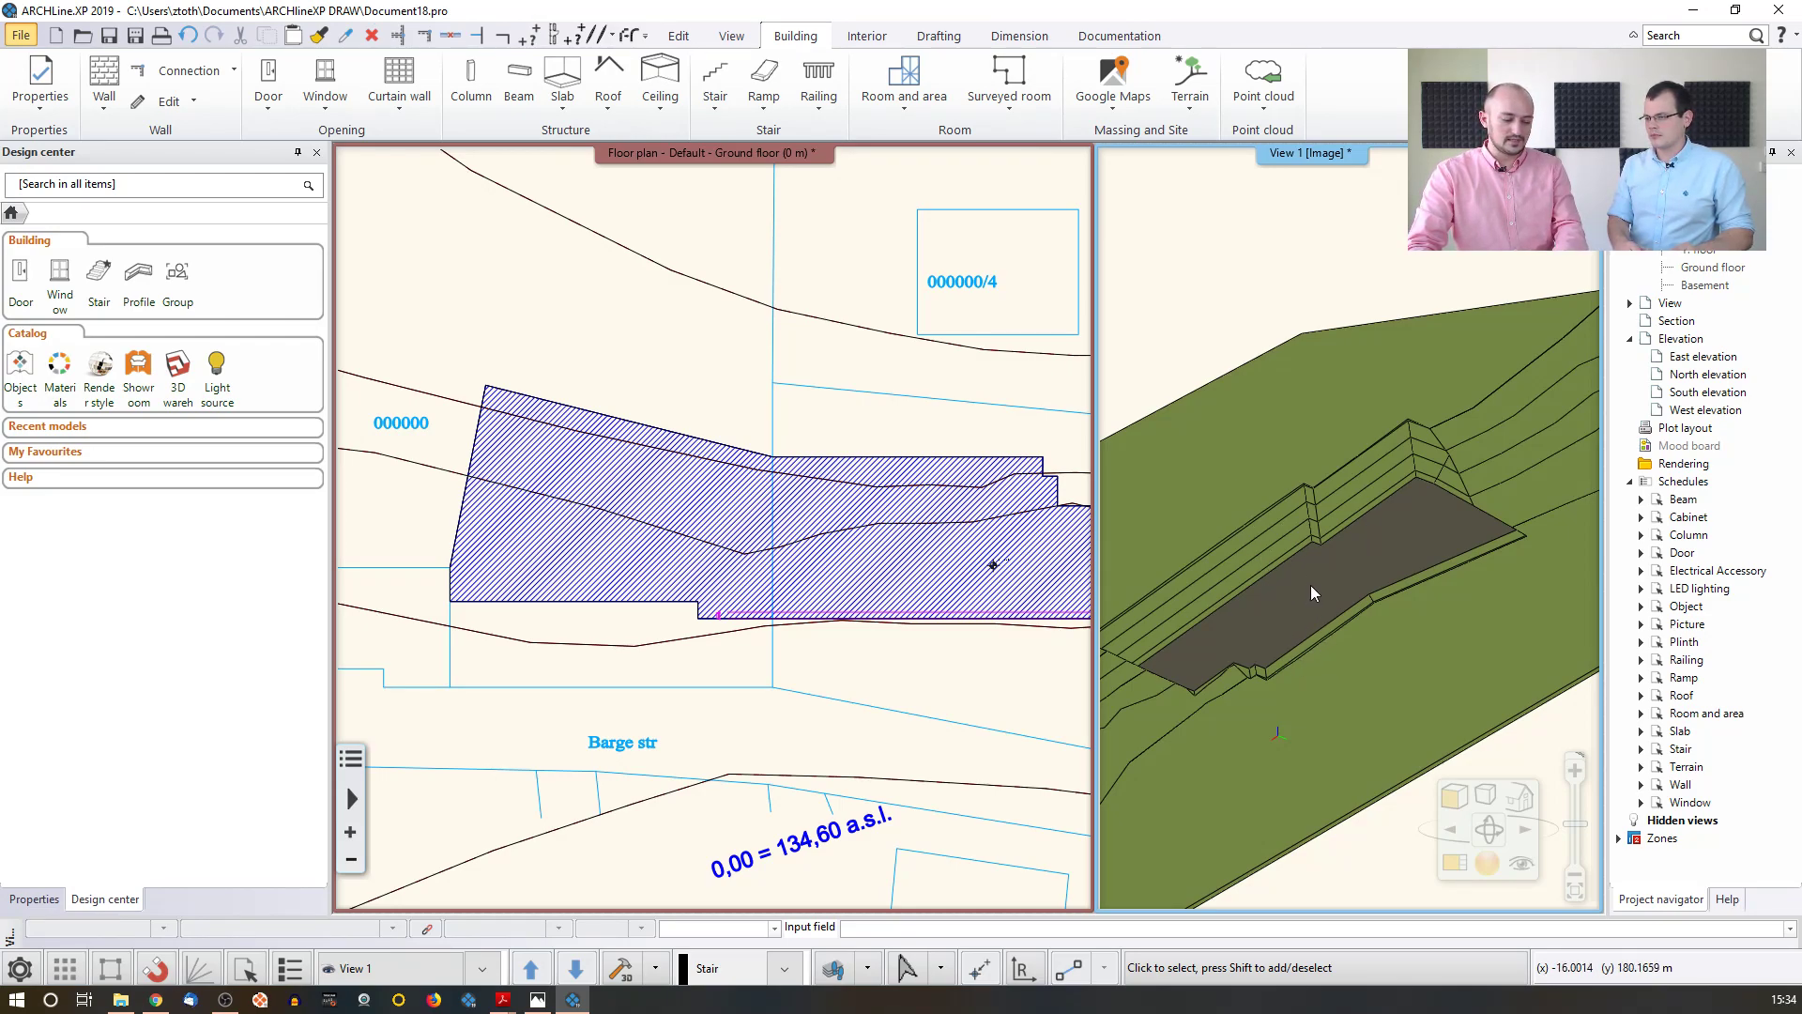
pyautogui.moveTo(1325, 579)
pyautogui.mouseDown(button='middle')
pyautogui.moveTo(1108, 578)
pyautogui.moveTo(1304, 559)
pyautogui.mouseUp(button='middle')
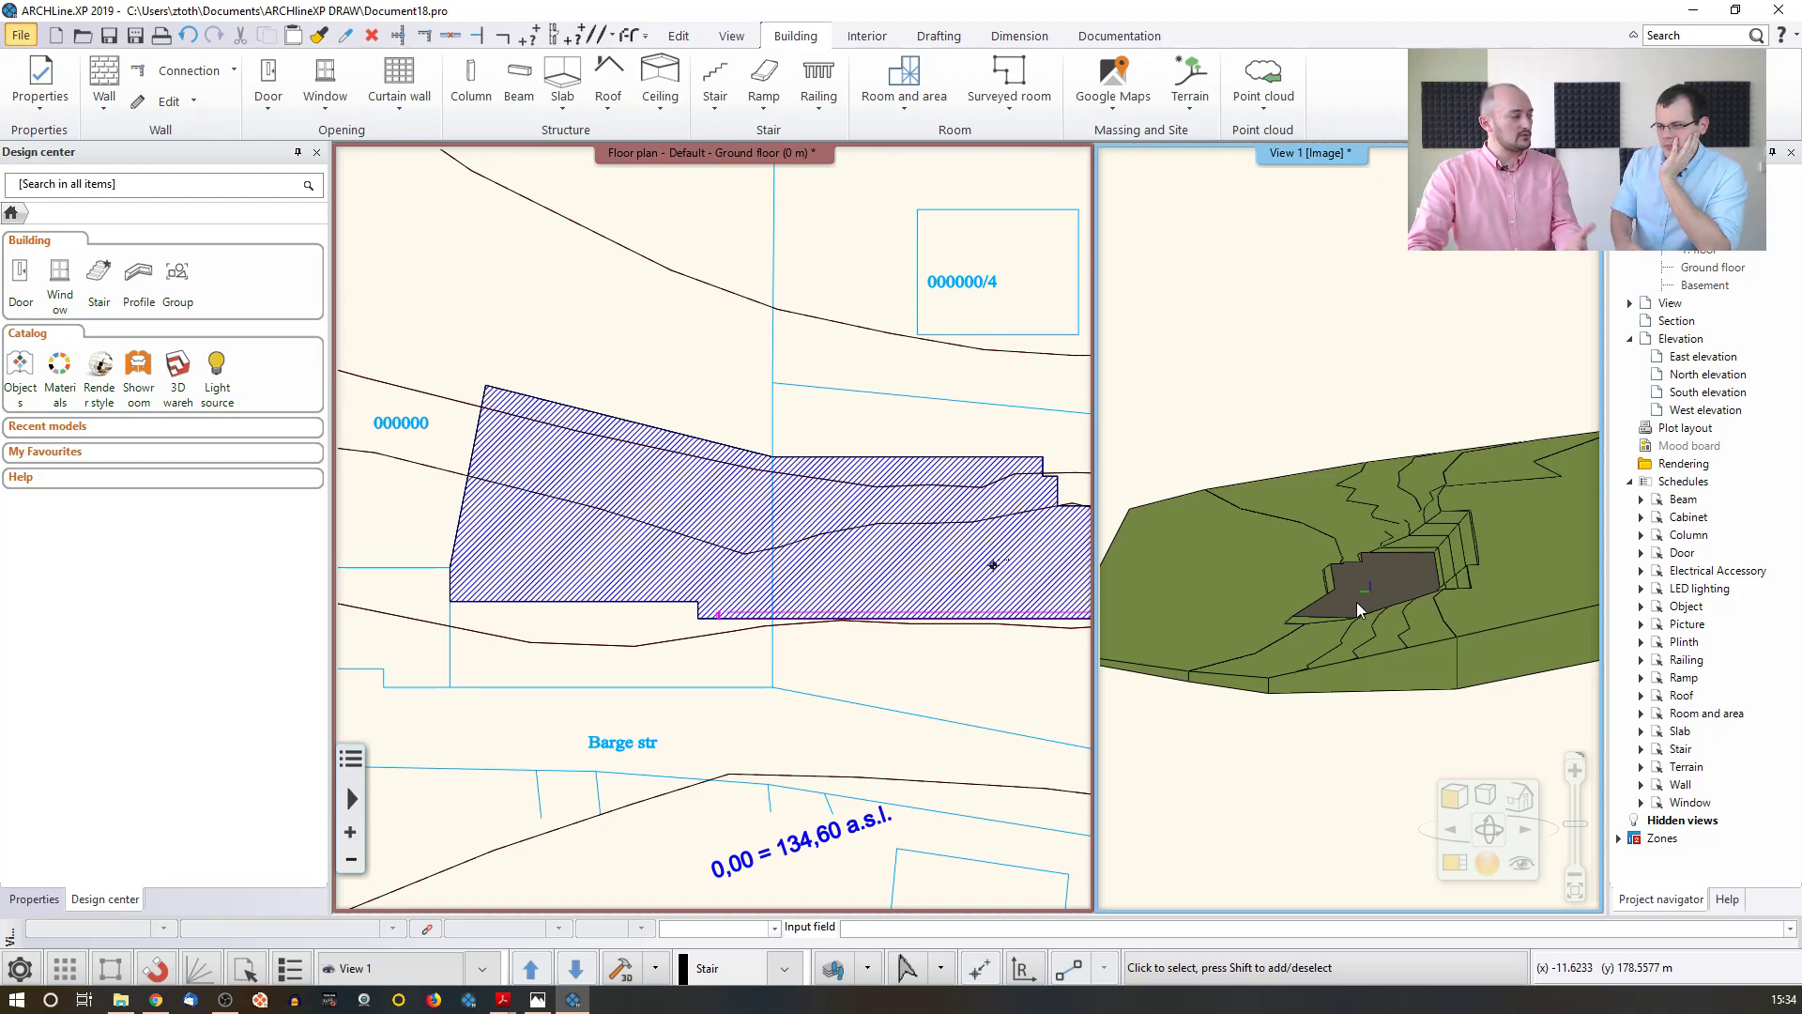
pyautogui.scroll(5, 1355, 601)
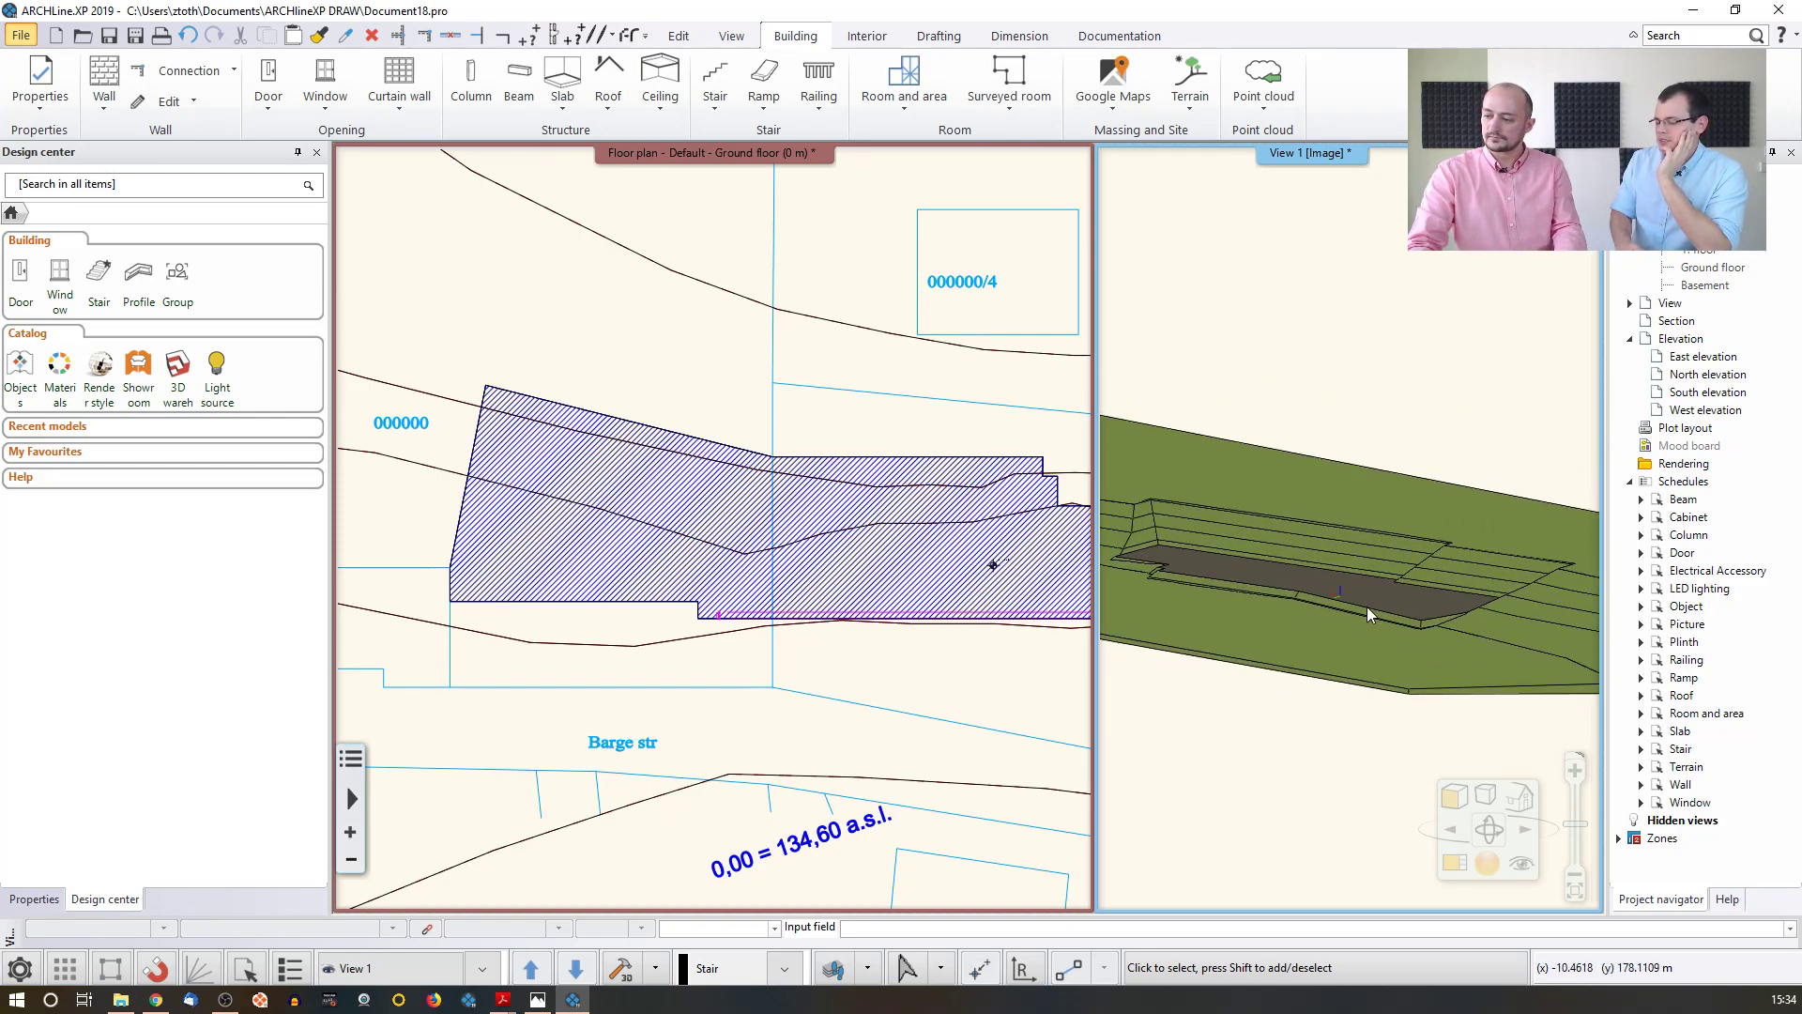
pyautogui.moveTo(1482, 654); pyautogui.dragTo(1168, 695, button='middle')
# - Set the plateau slope's inclination angle to 0 degrees on the lower-left side facing Barge str
pyautogui.scroll(3, 1079, 525)
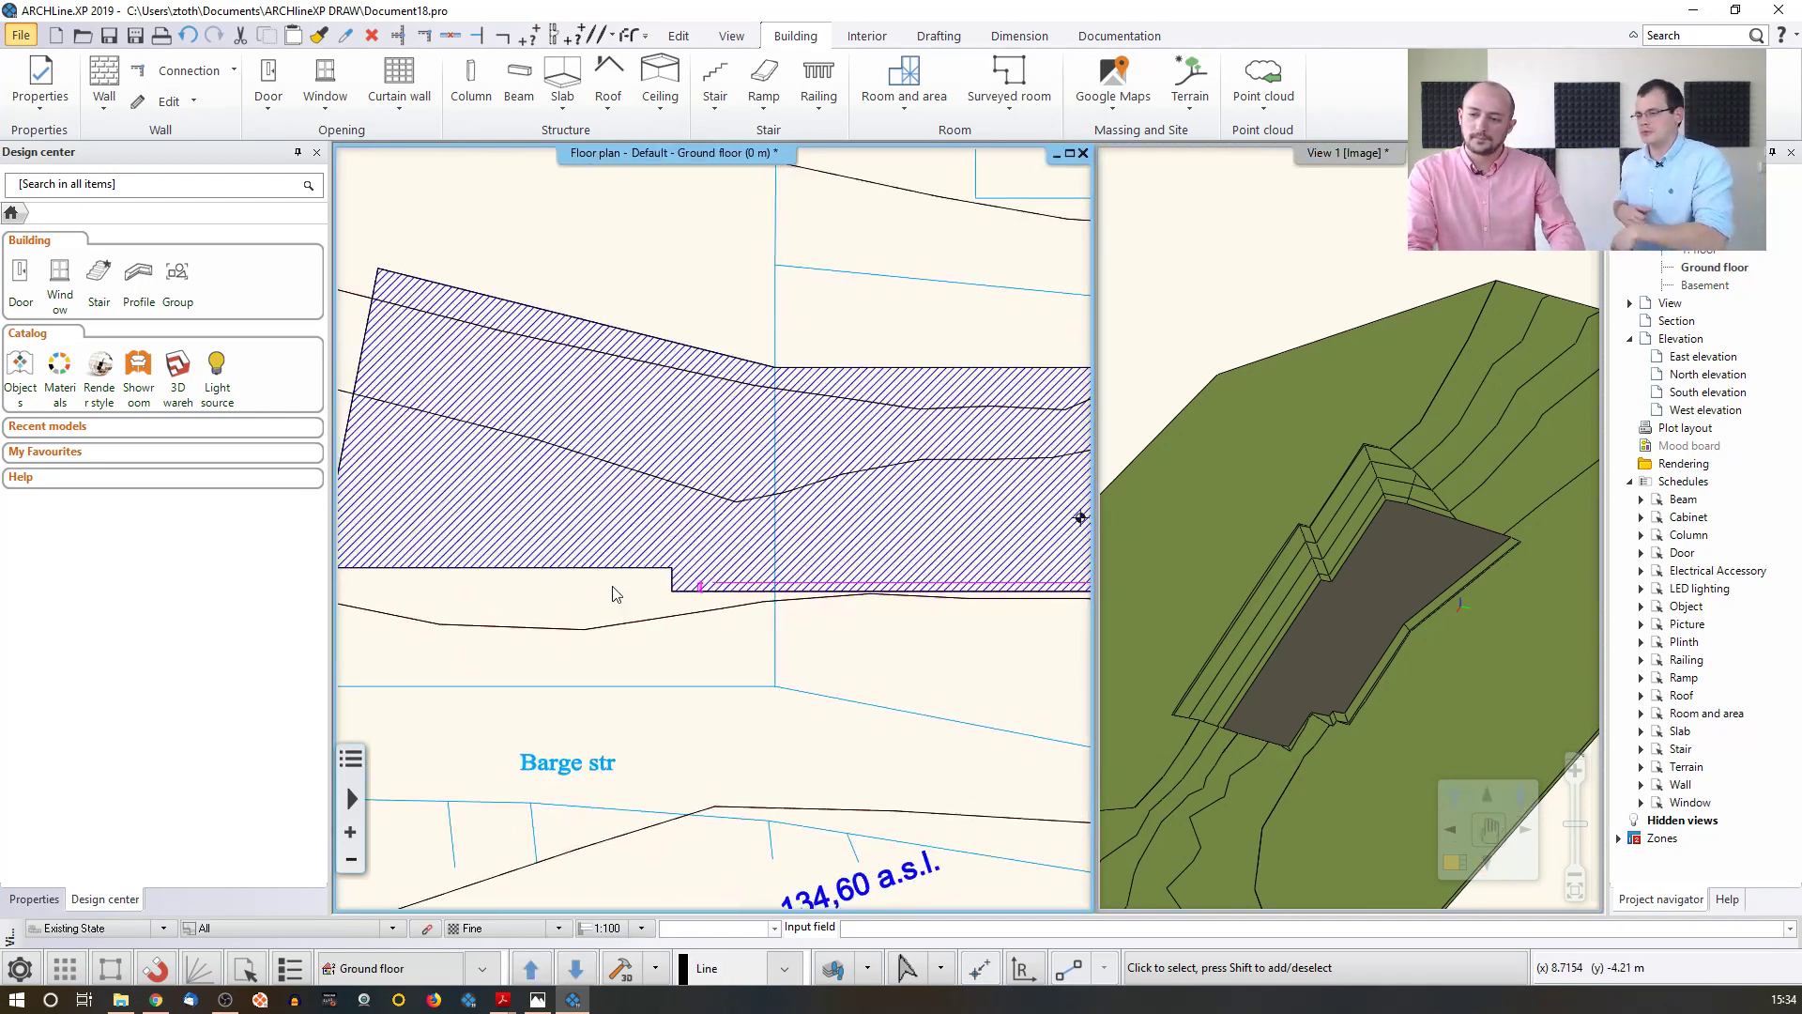
pyautogui.click(550, 588)
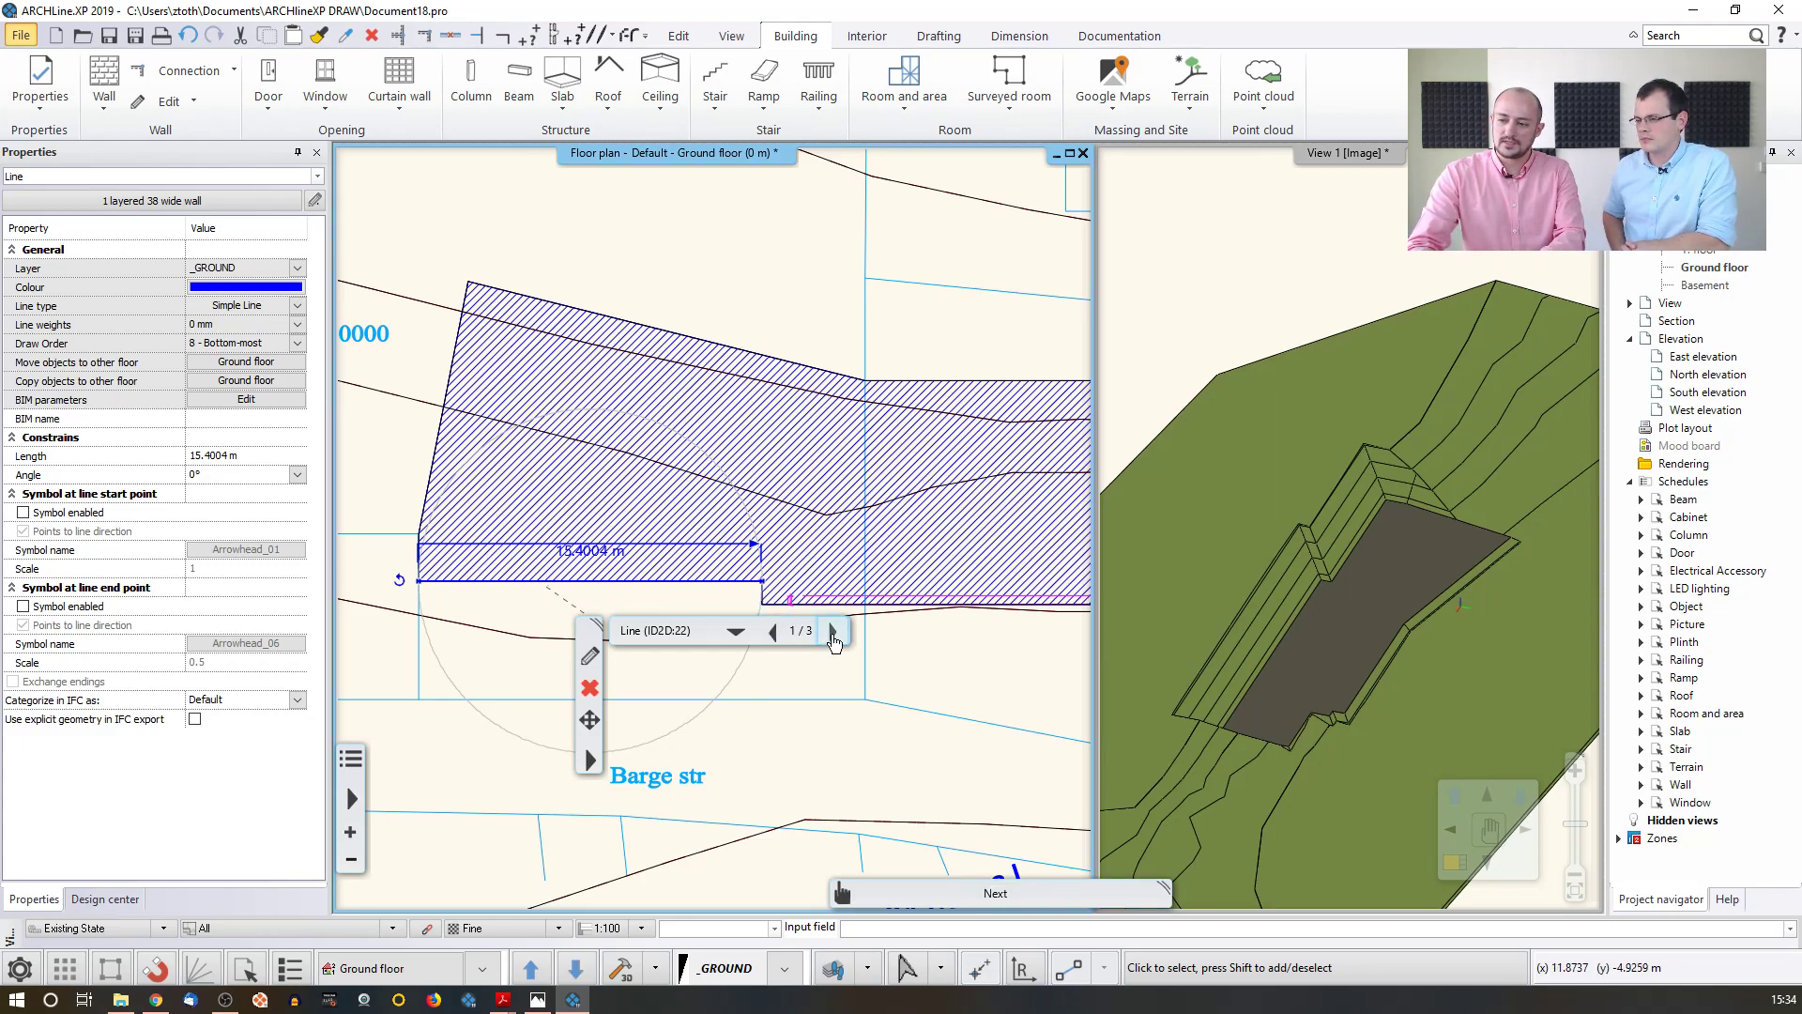
pyautogui.click(834, 638)
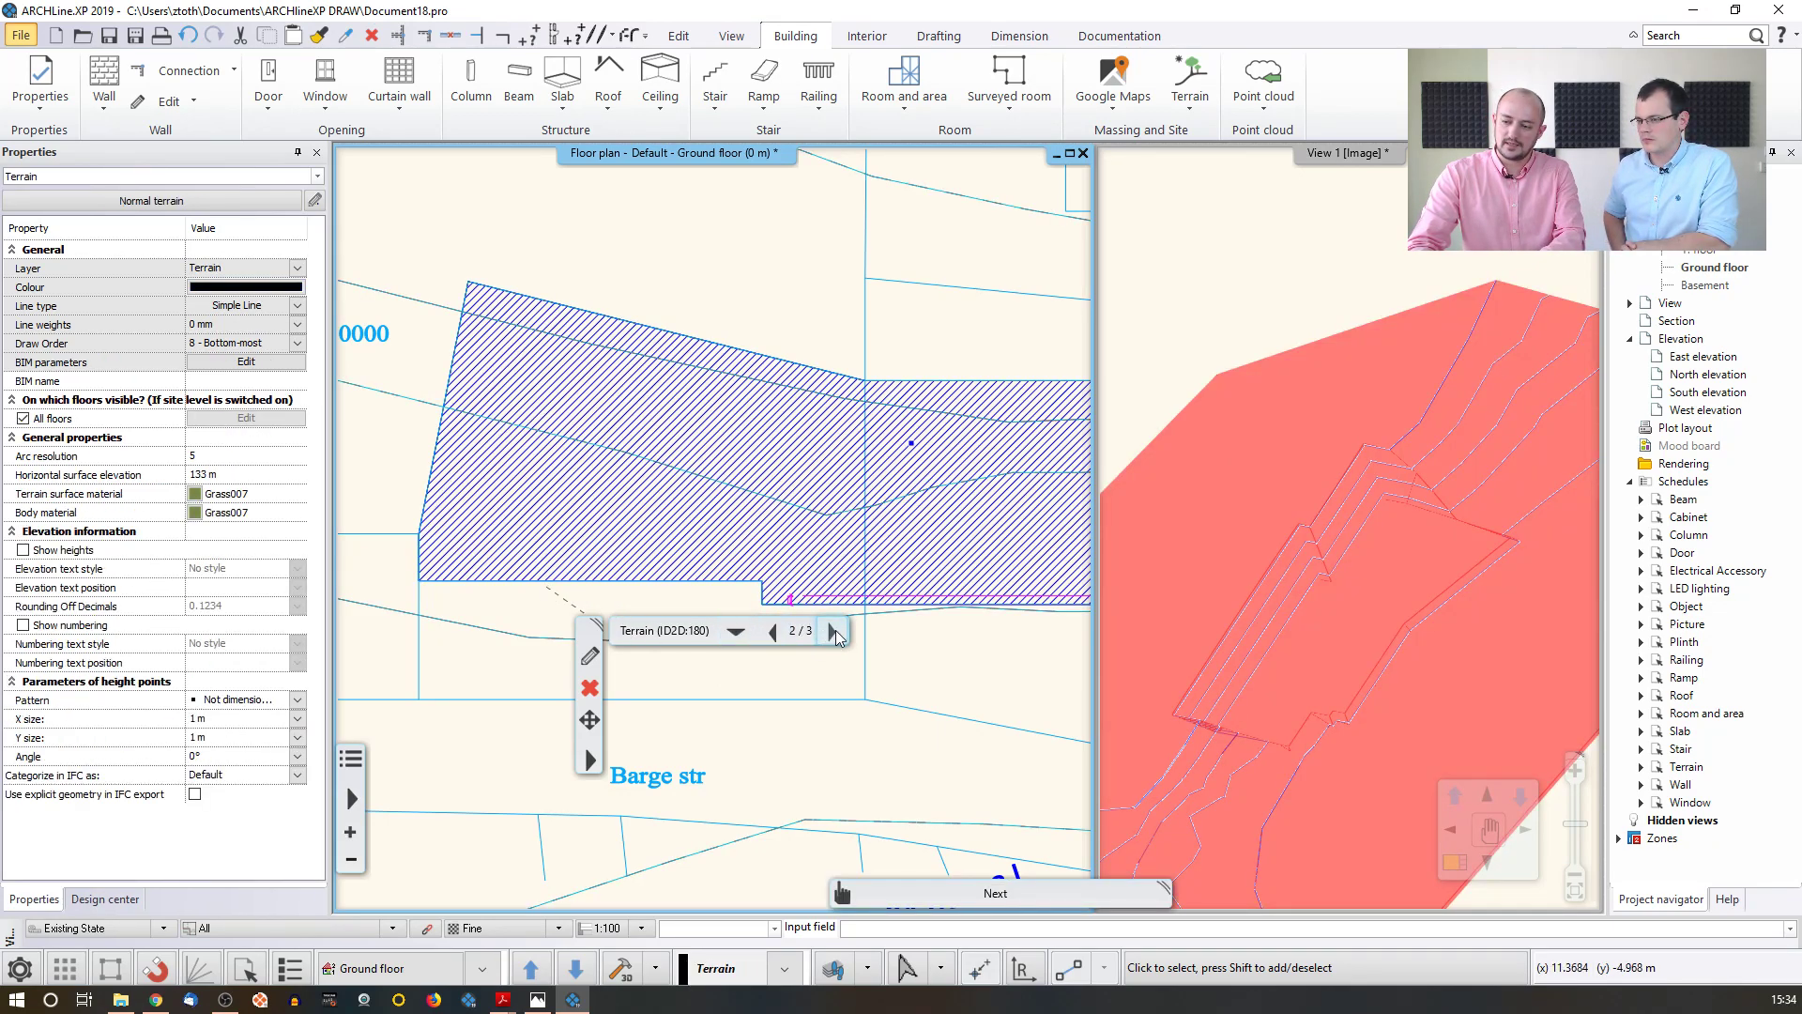
pyautogui.click(834, 636)
pyautogui.click(772, 633)
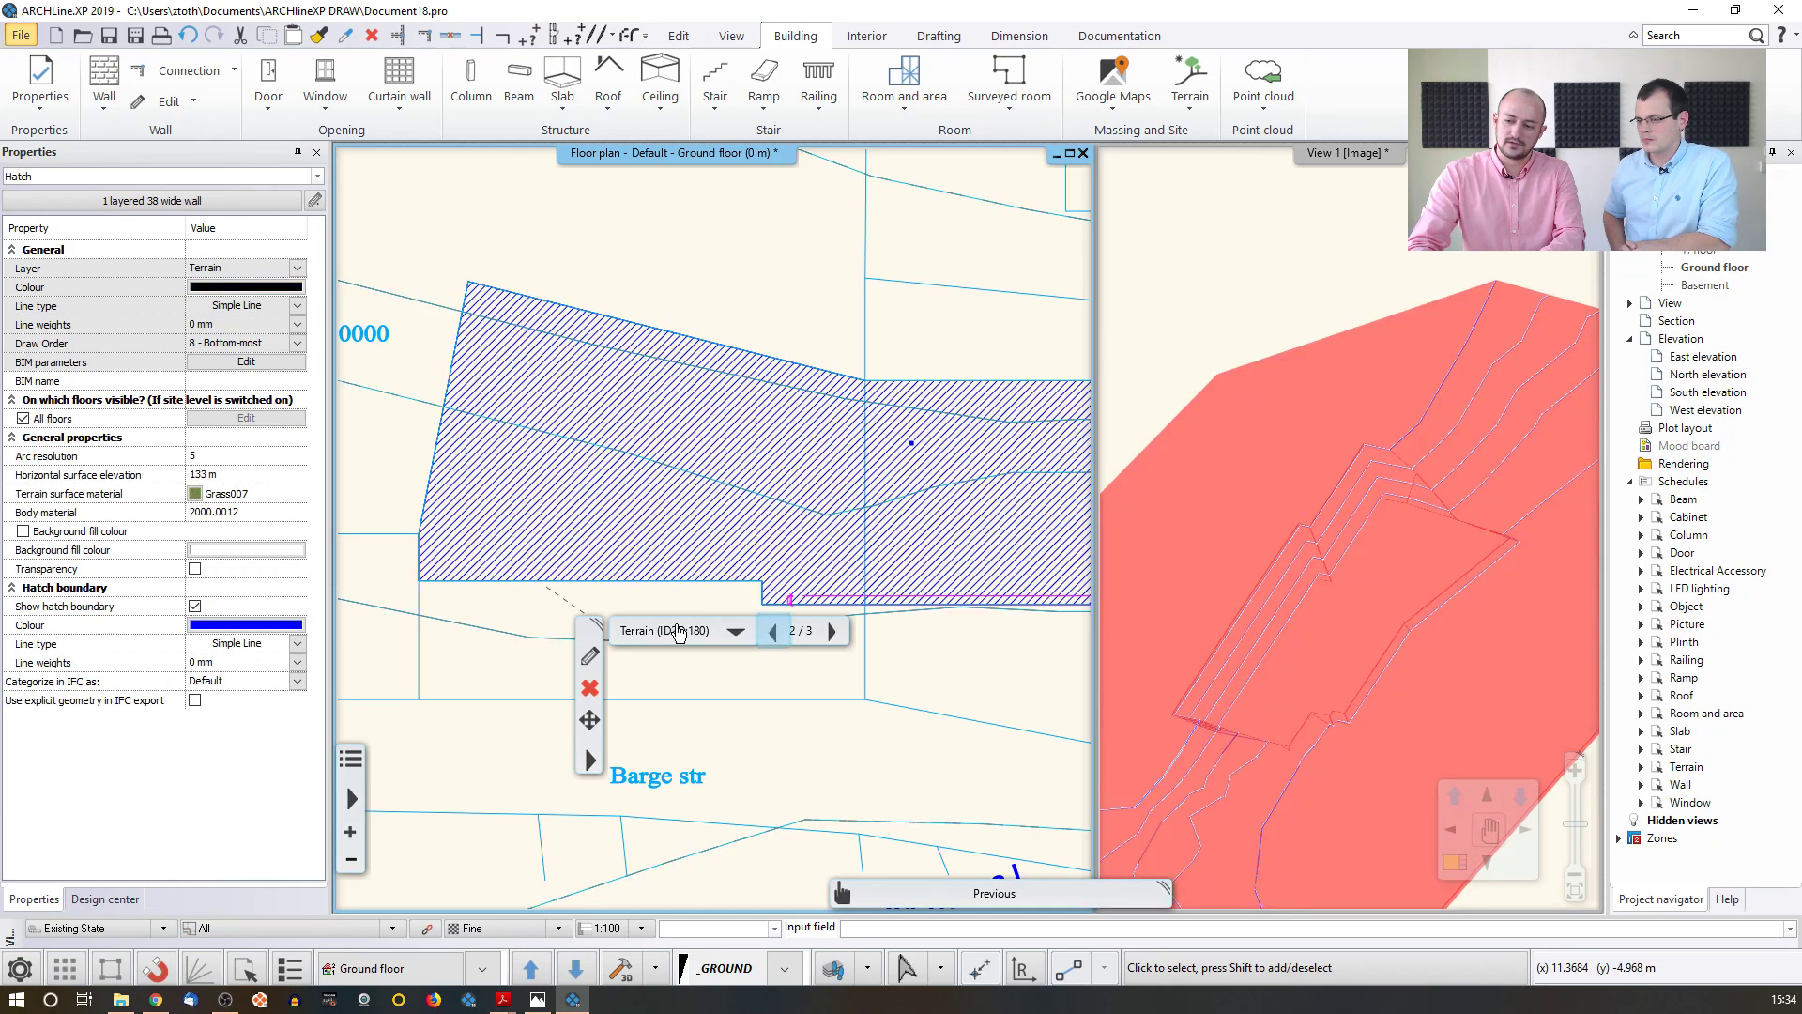
pyautogui.click(591, 758)
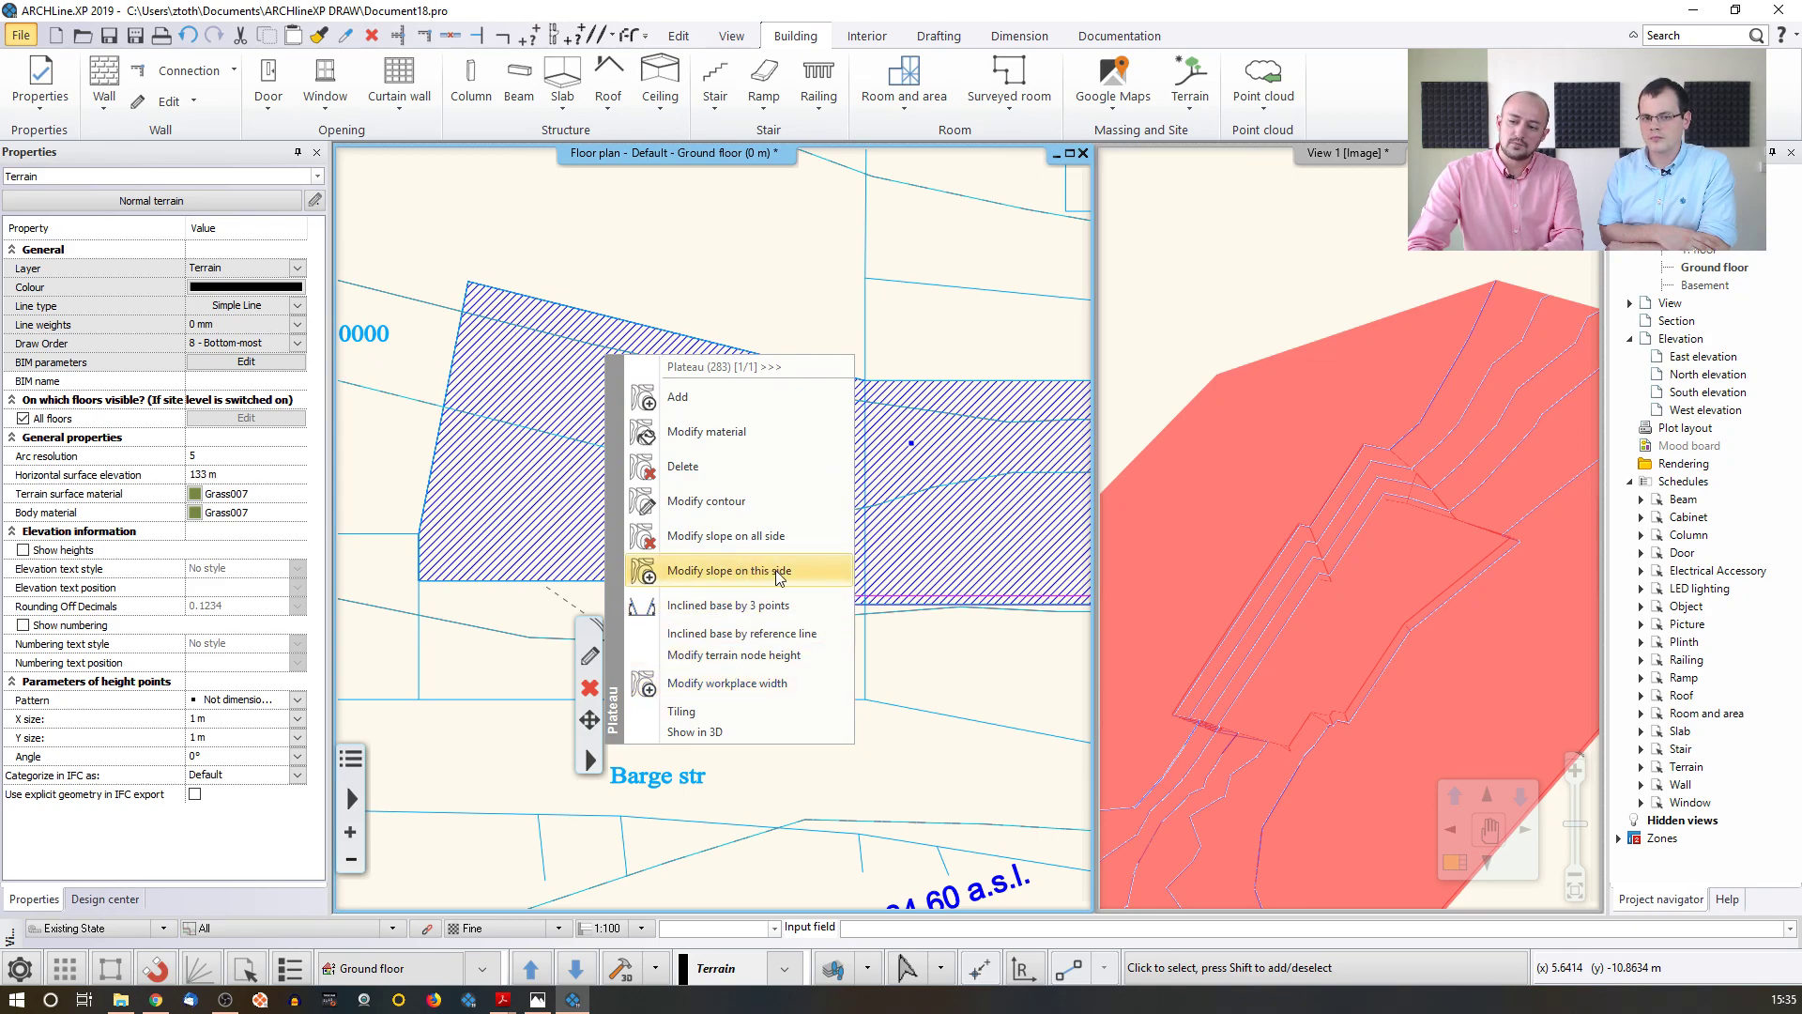
pyautogui.click(717, 572)
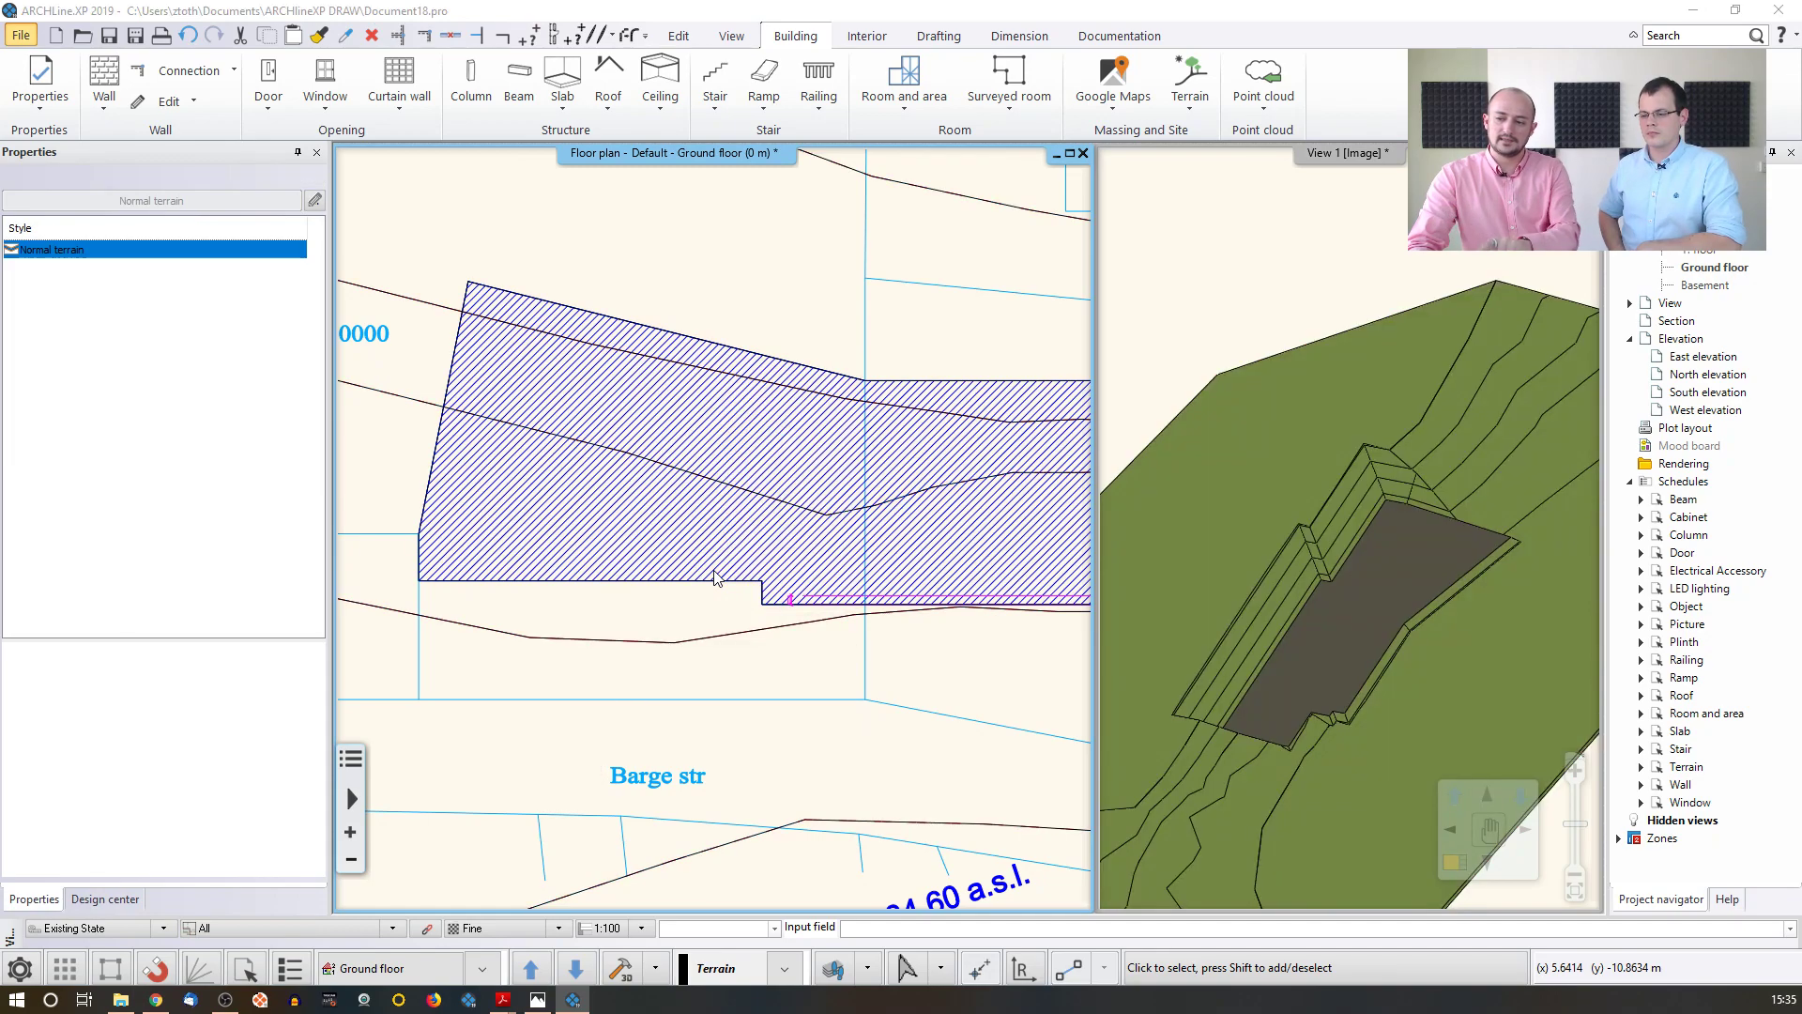
pyautogui.click(952, 541)
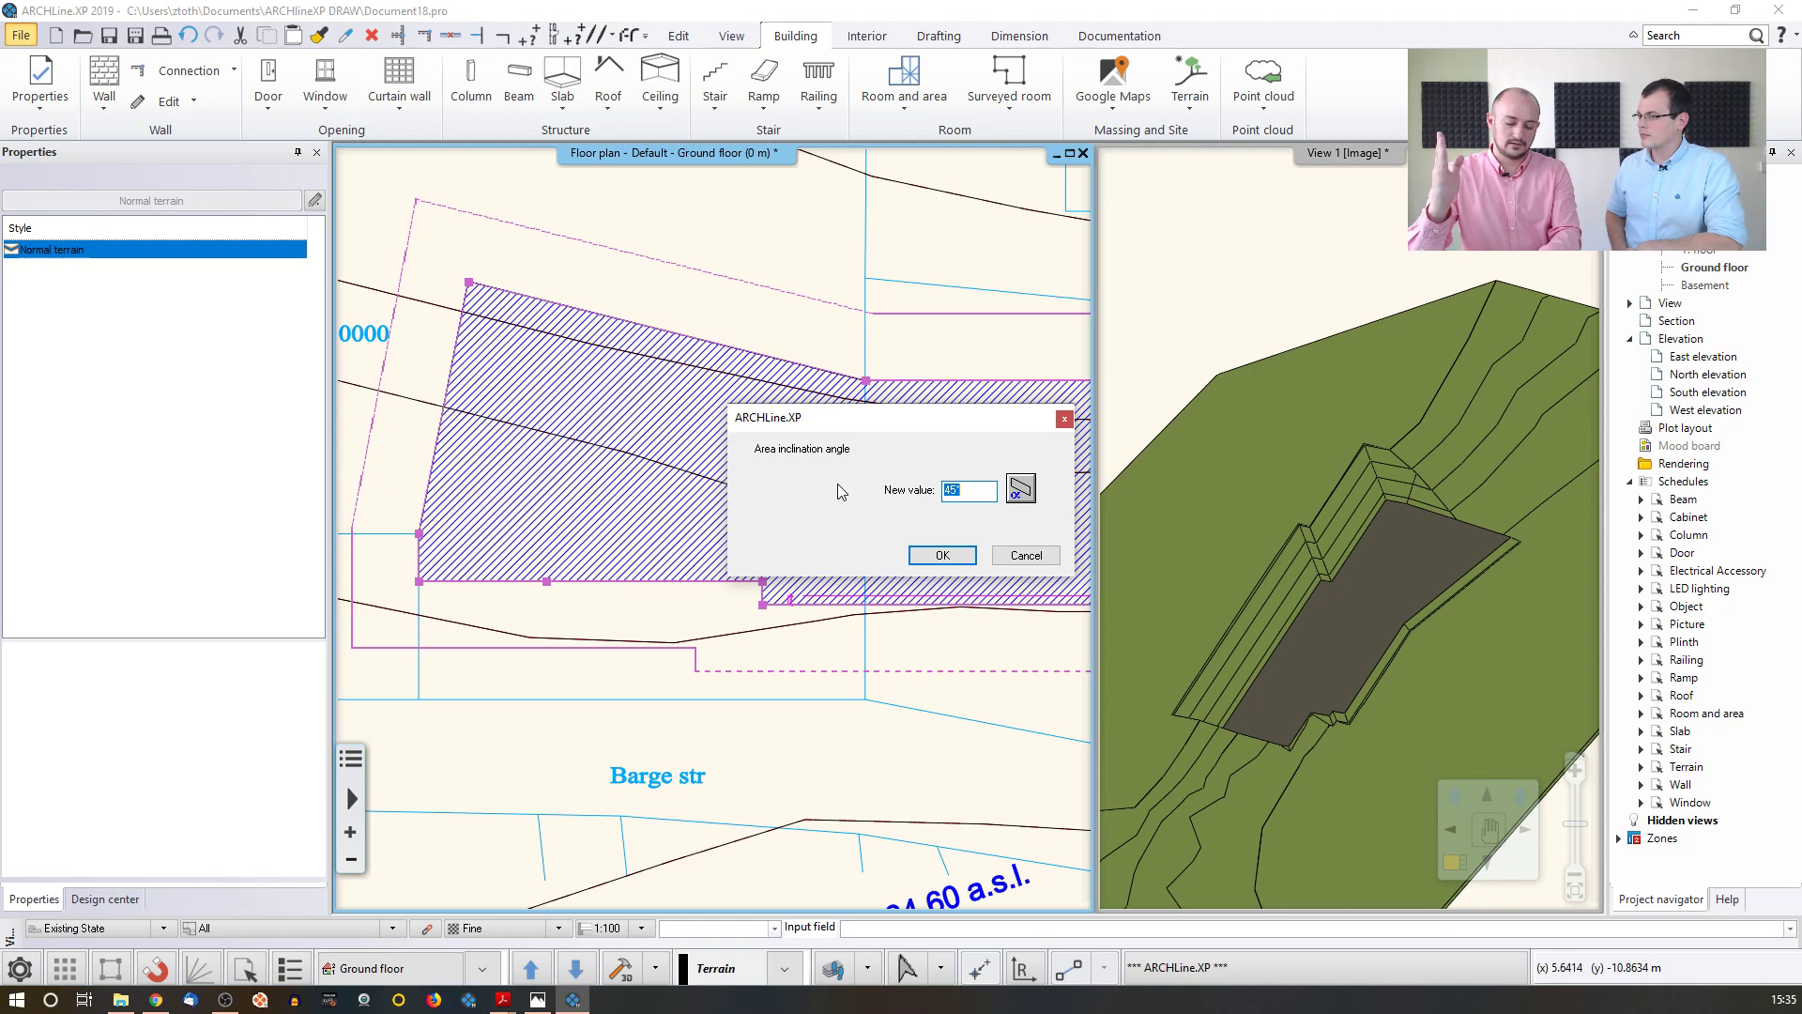
pyautogui.write('0')
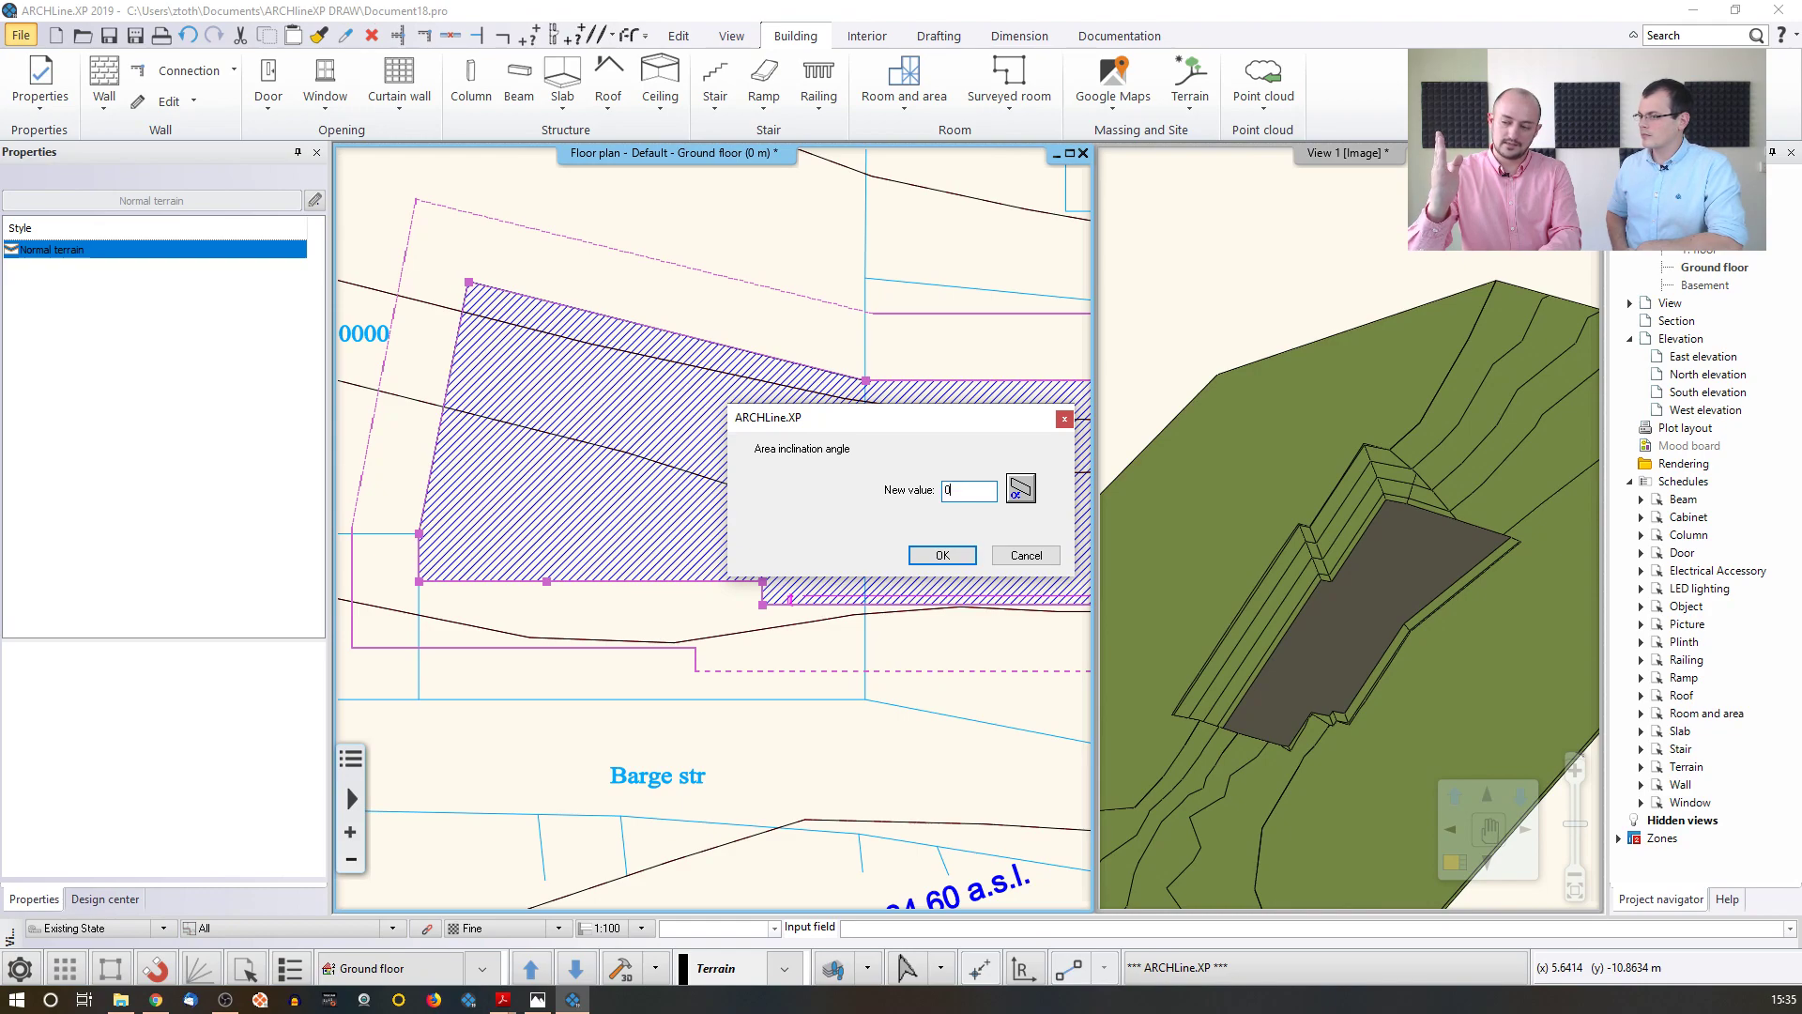
pyautogui.click(943, 555)
# - Set the inclination angle to 0 degrees on the plateau's short offset side and adjoining long lower side, and finish the slope editing
pyautogui.click(760, 594)
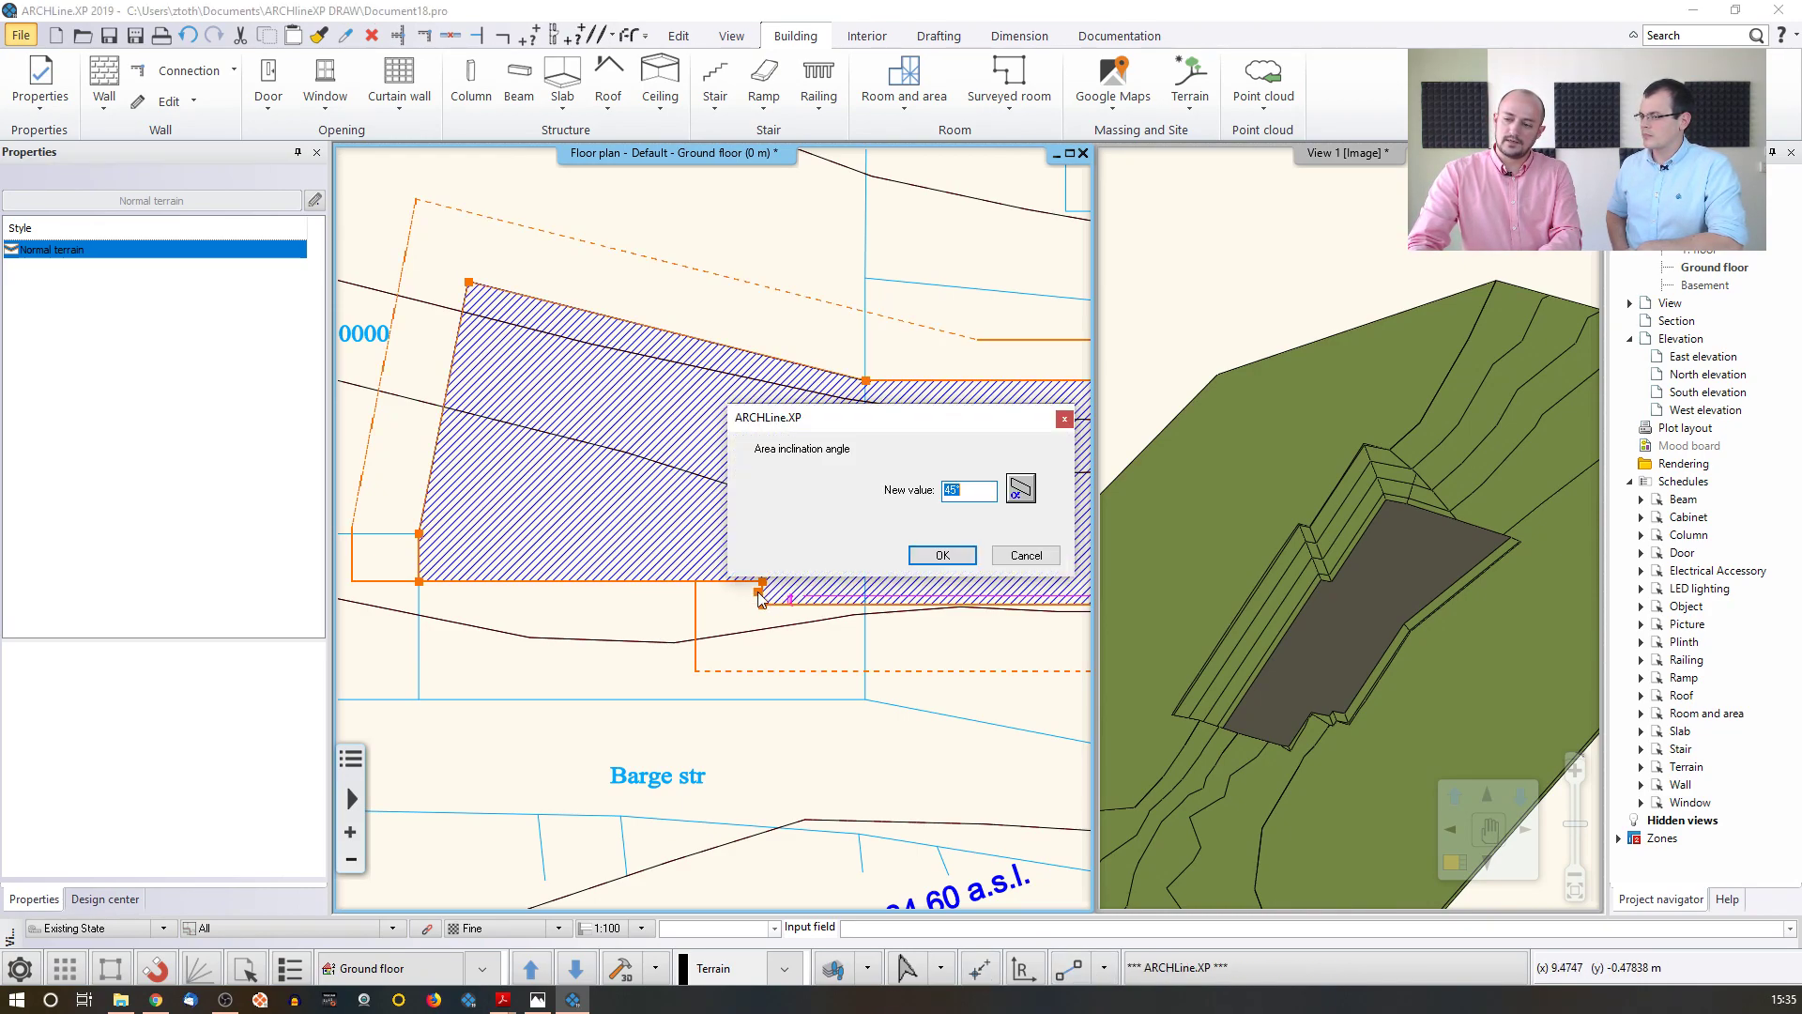
pyautogui.click(928, 557)
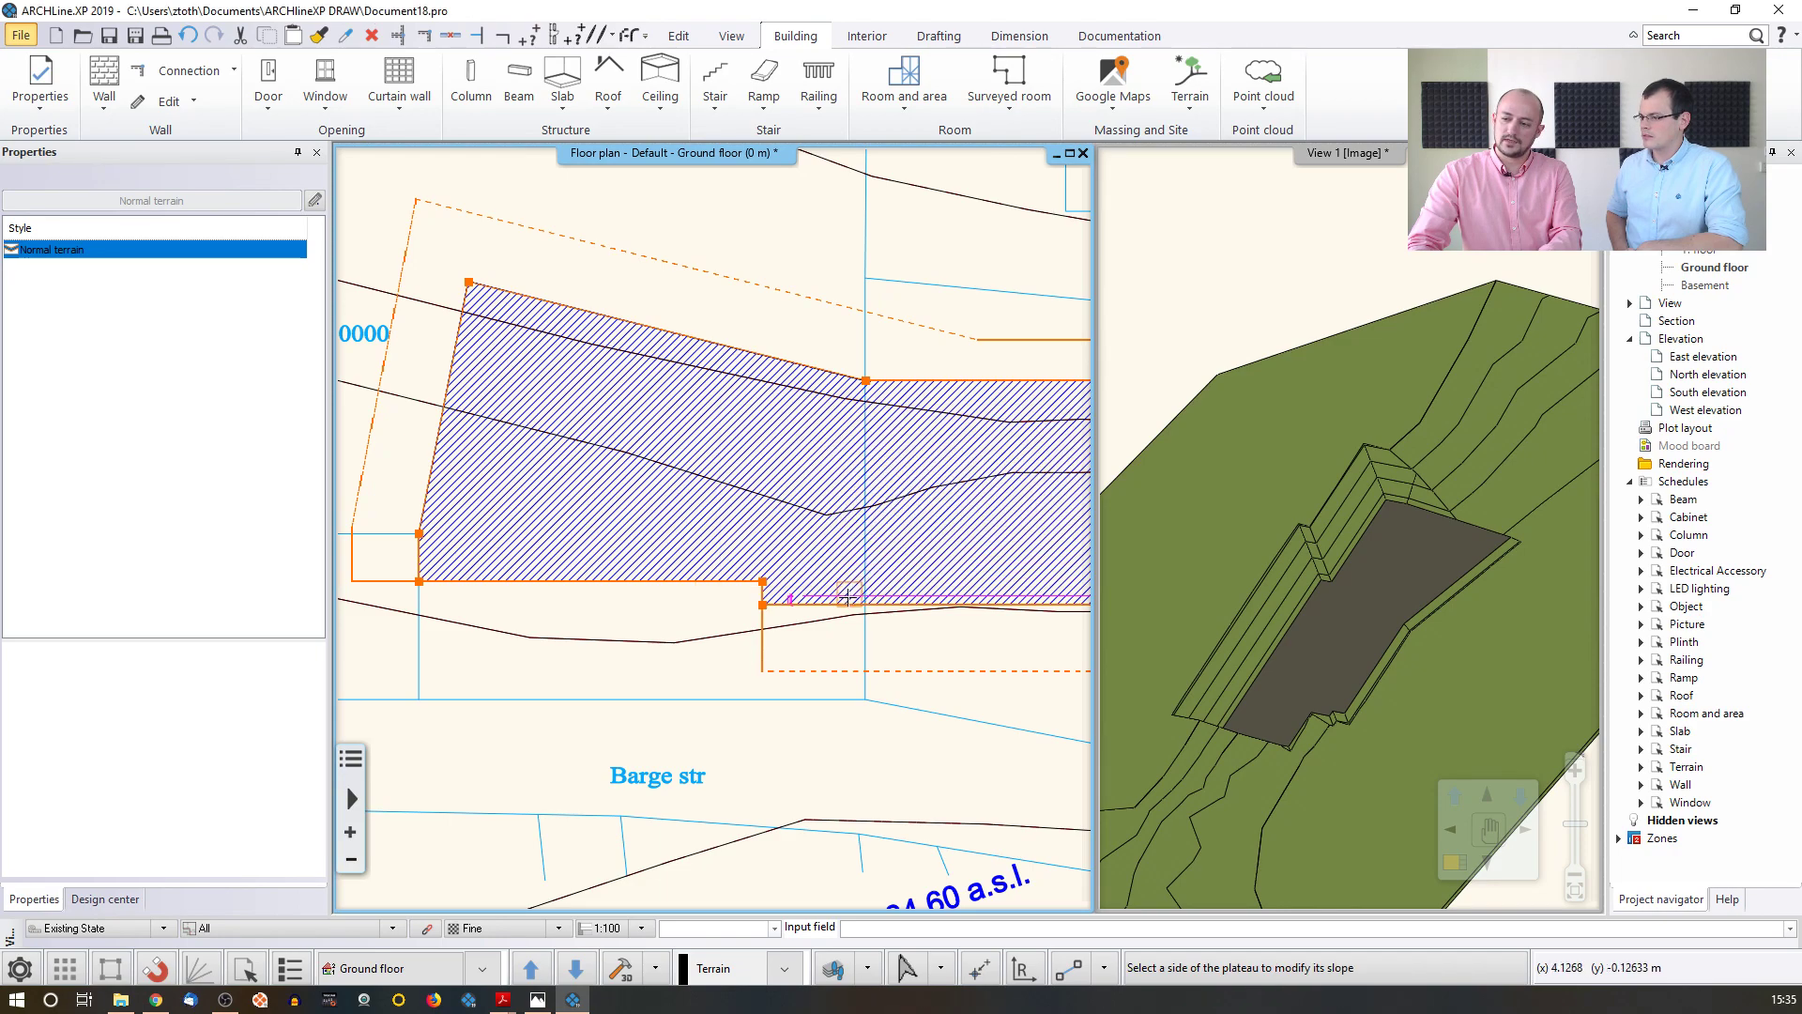
pyautogui.click(837, 606)
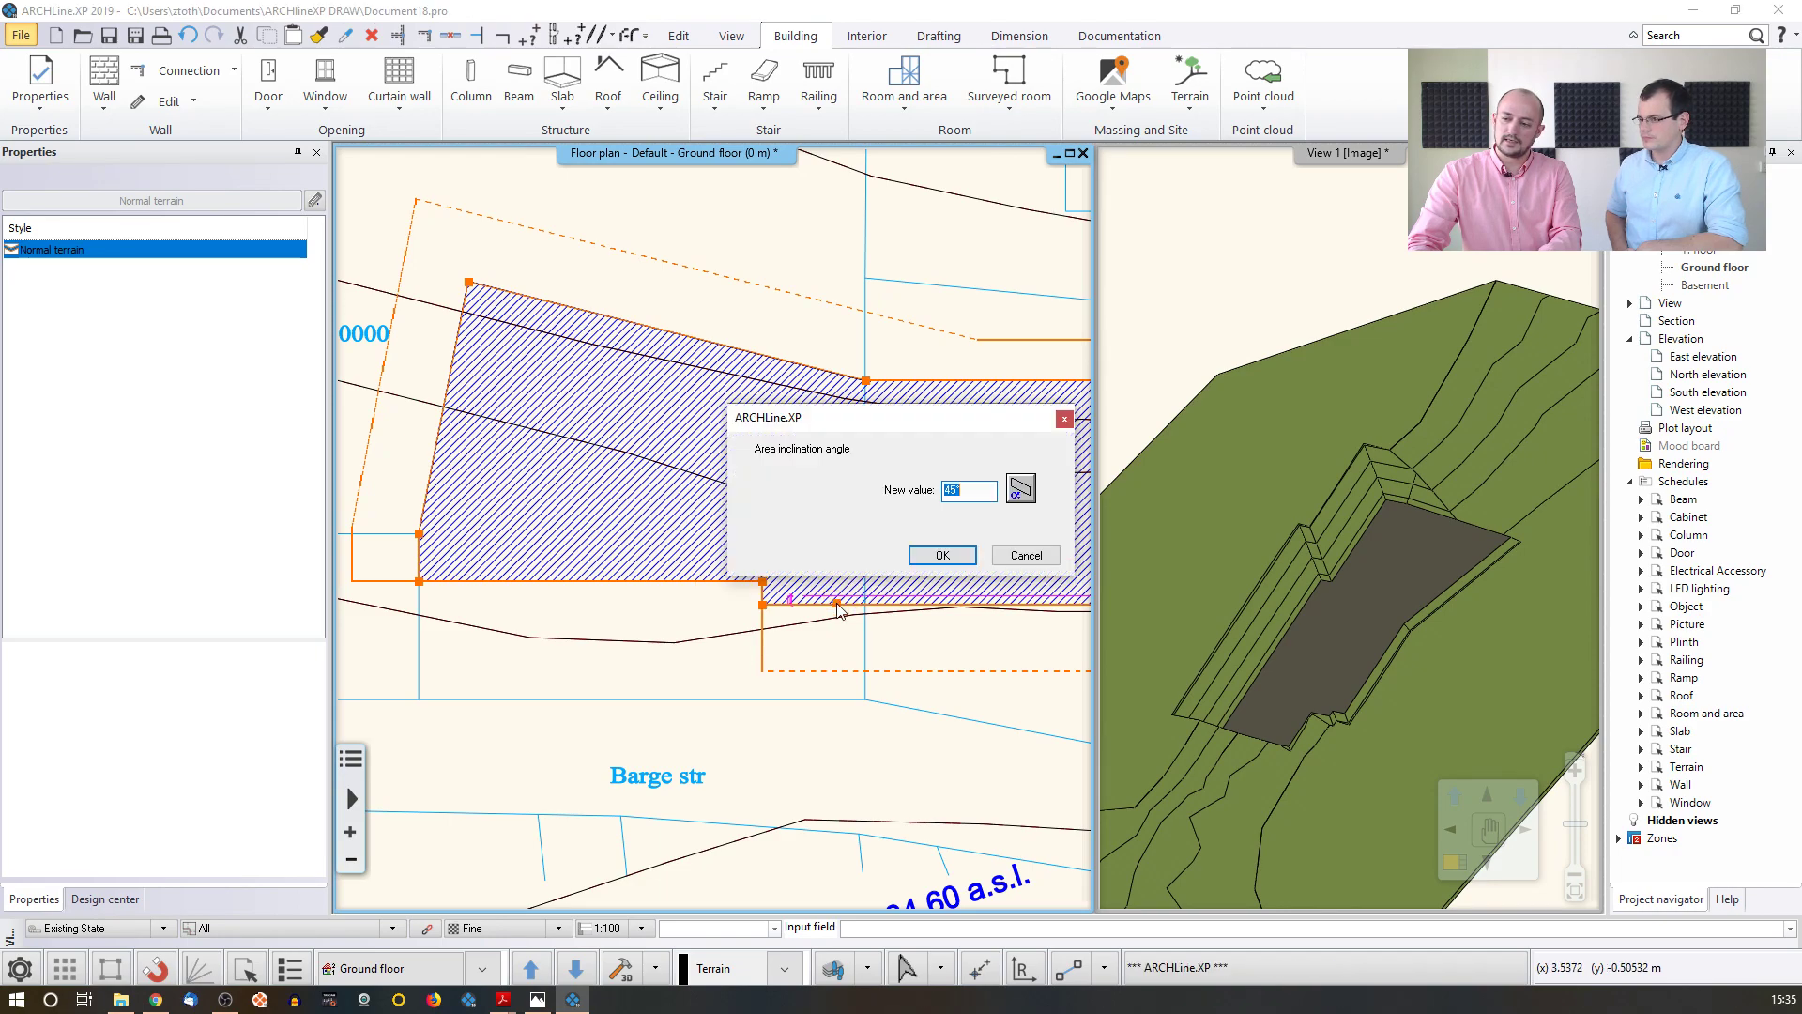
pyautogui.click(943, 555)
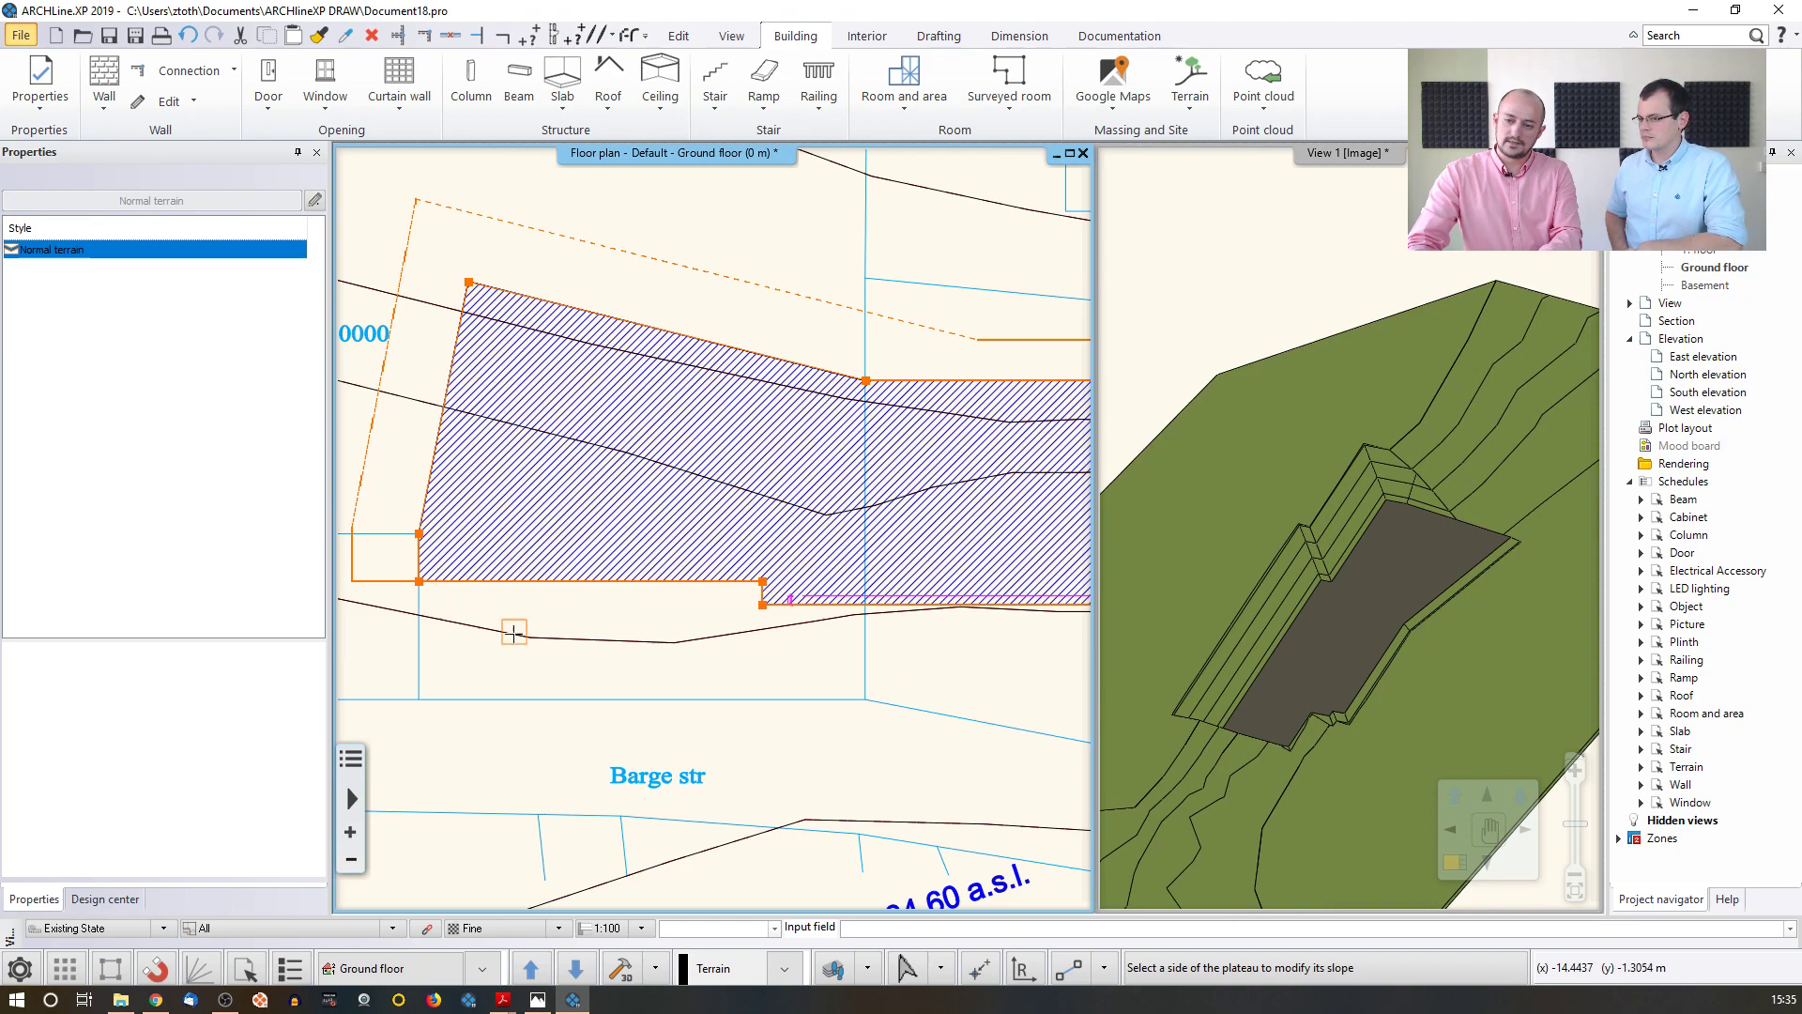
pyautogui.scroll(-2, 651, 589)
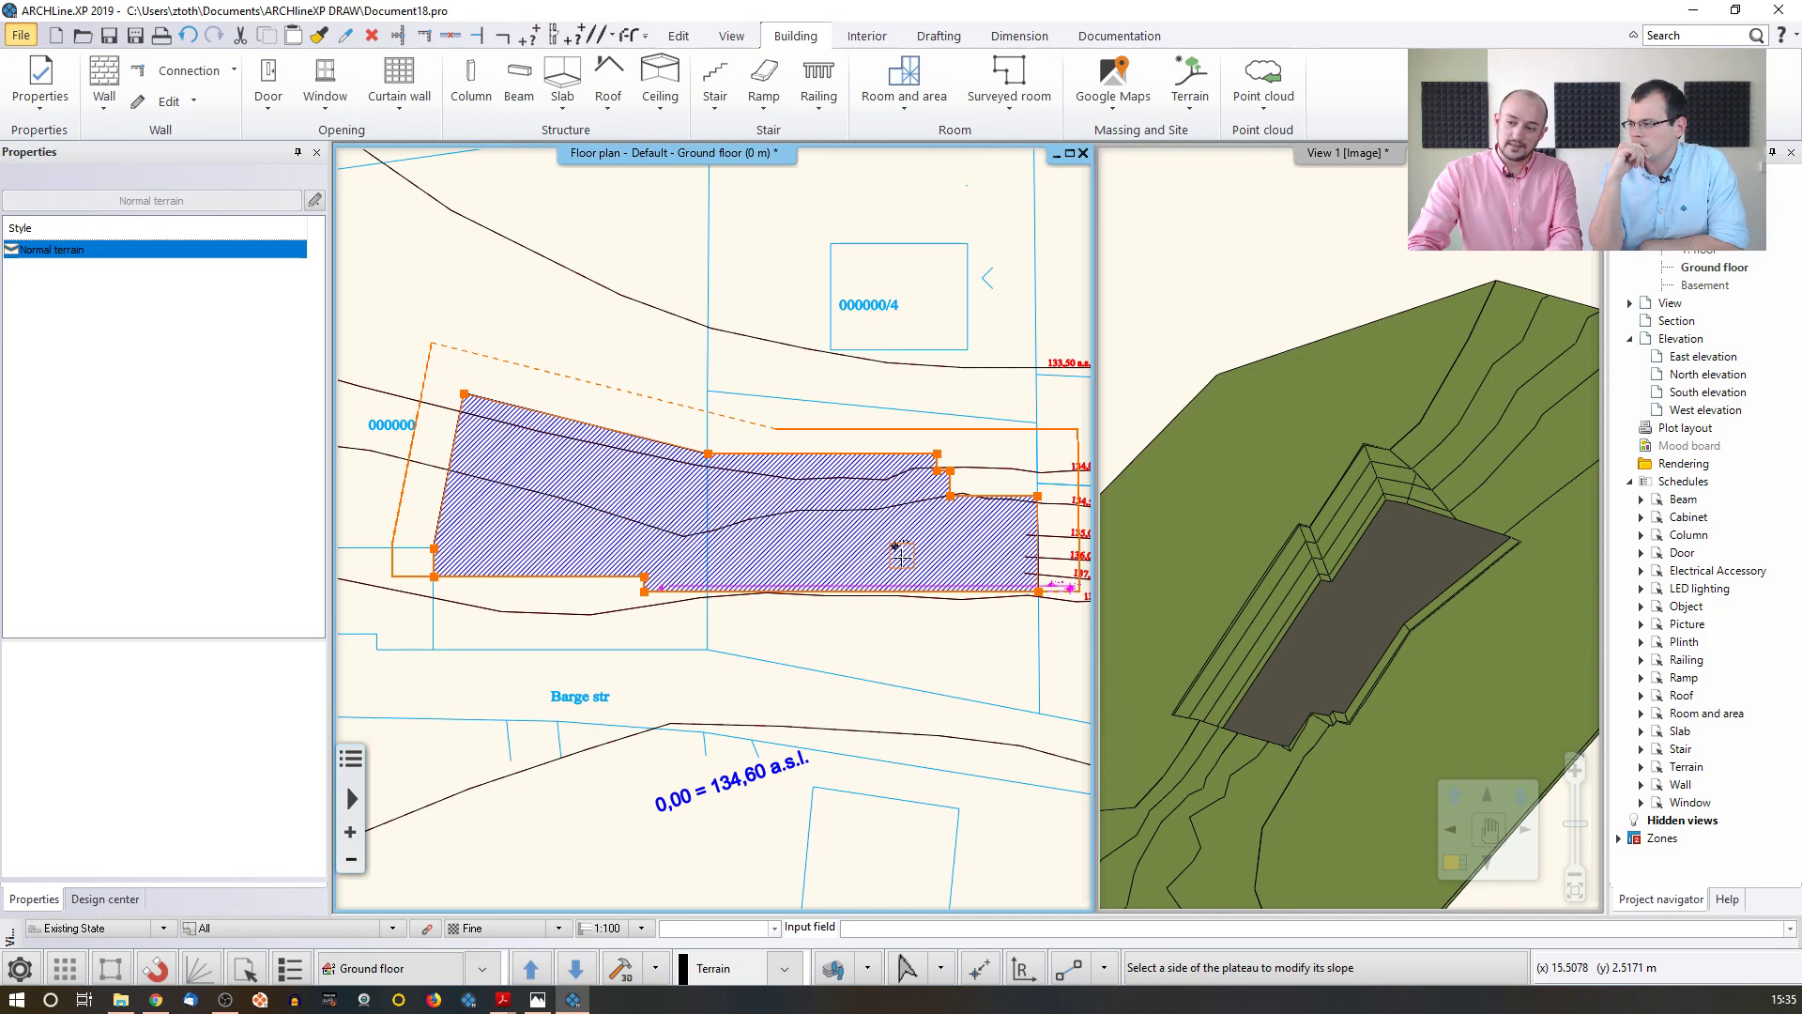
pyautogui.press('Escape')
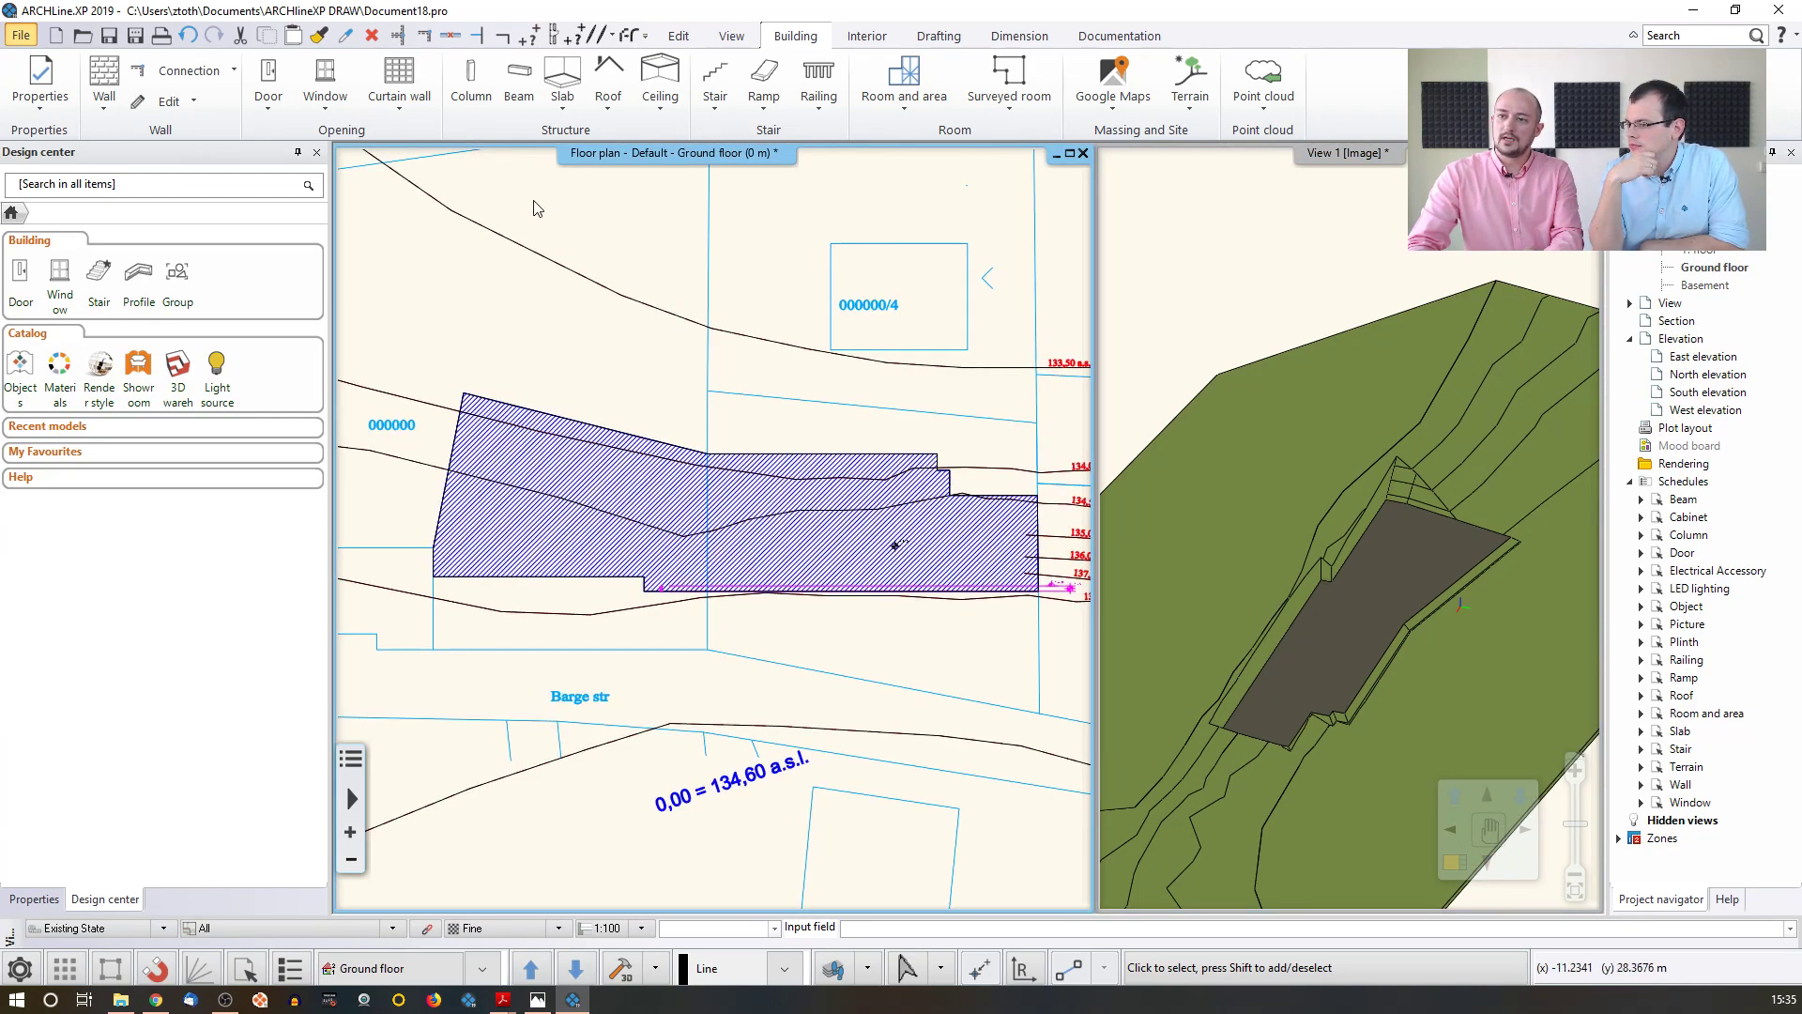
# - Draw a chain of walls along the hatched area's stepped lower boundary, from its lower-left corner to its lower-right corner
pyautogui.click(104, 110)
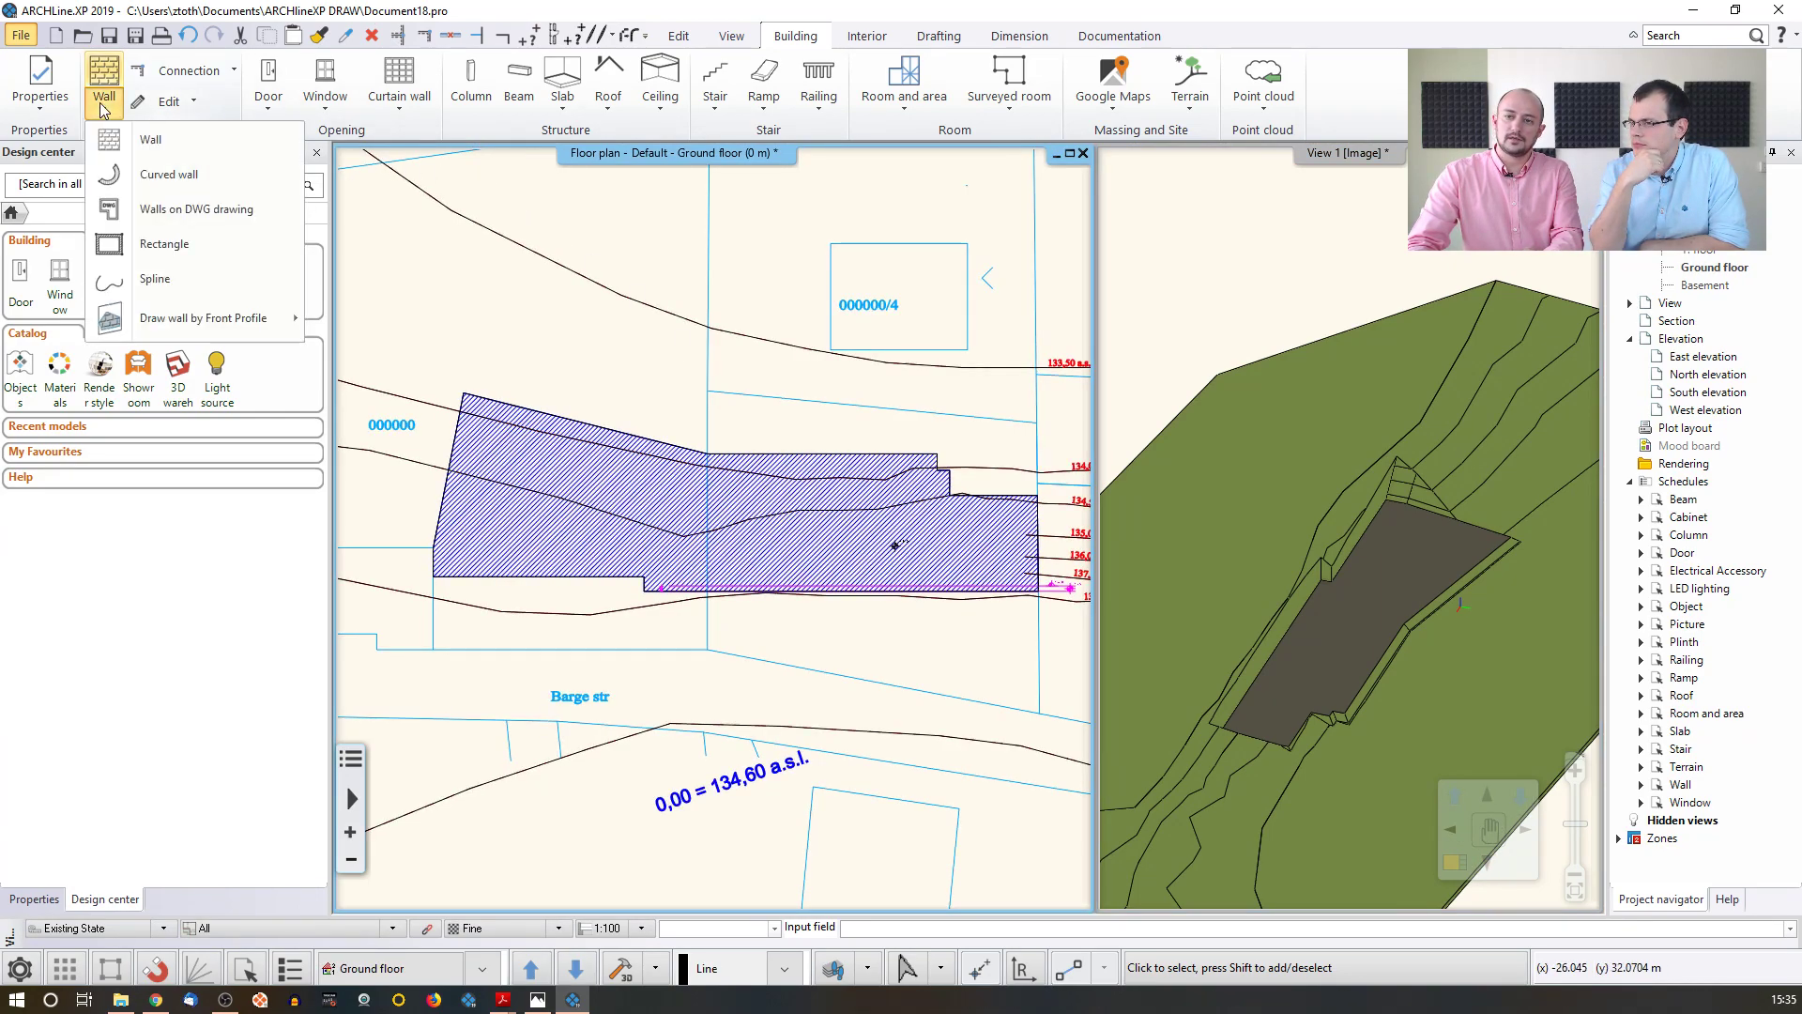
pyautogui.click(122, 137)
pyautogui.scroll(3, 697, 569)
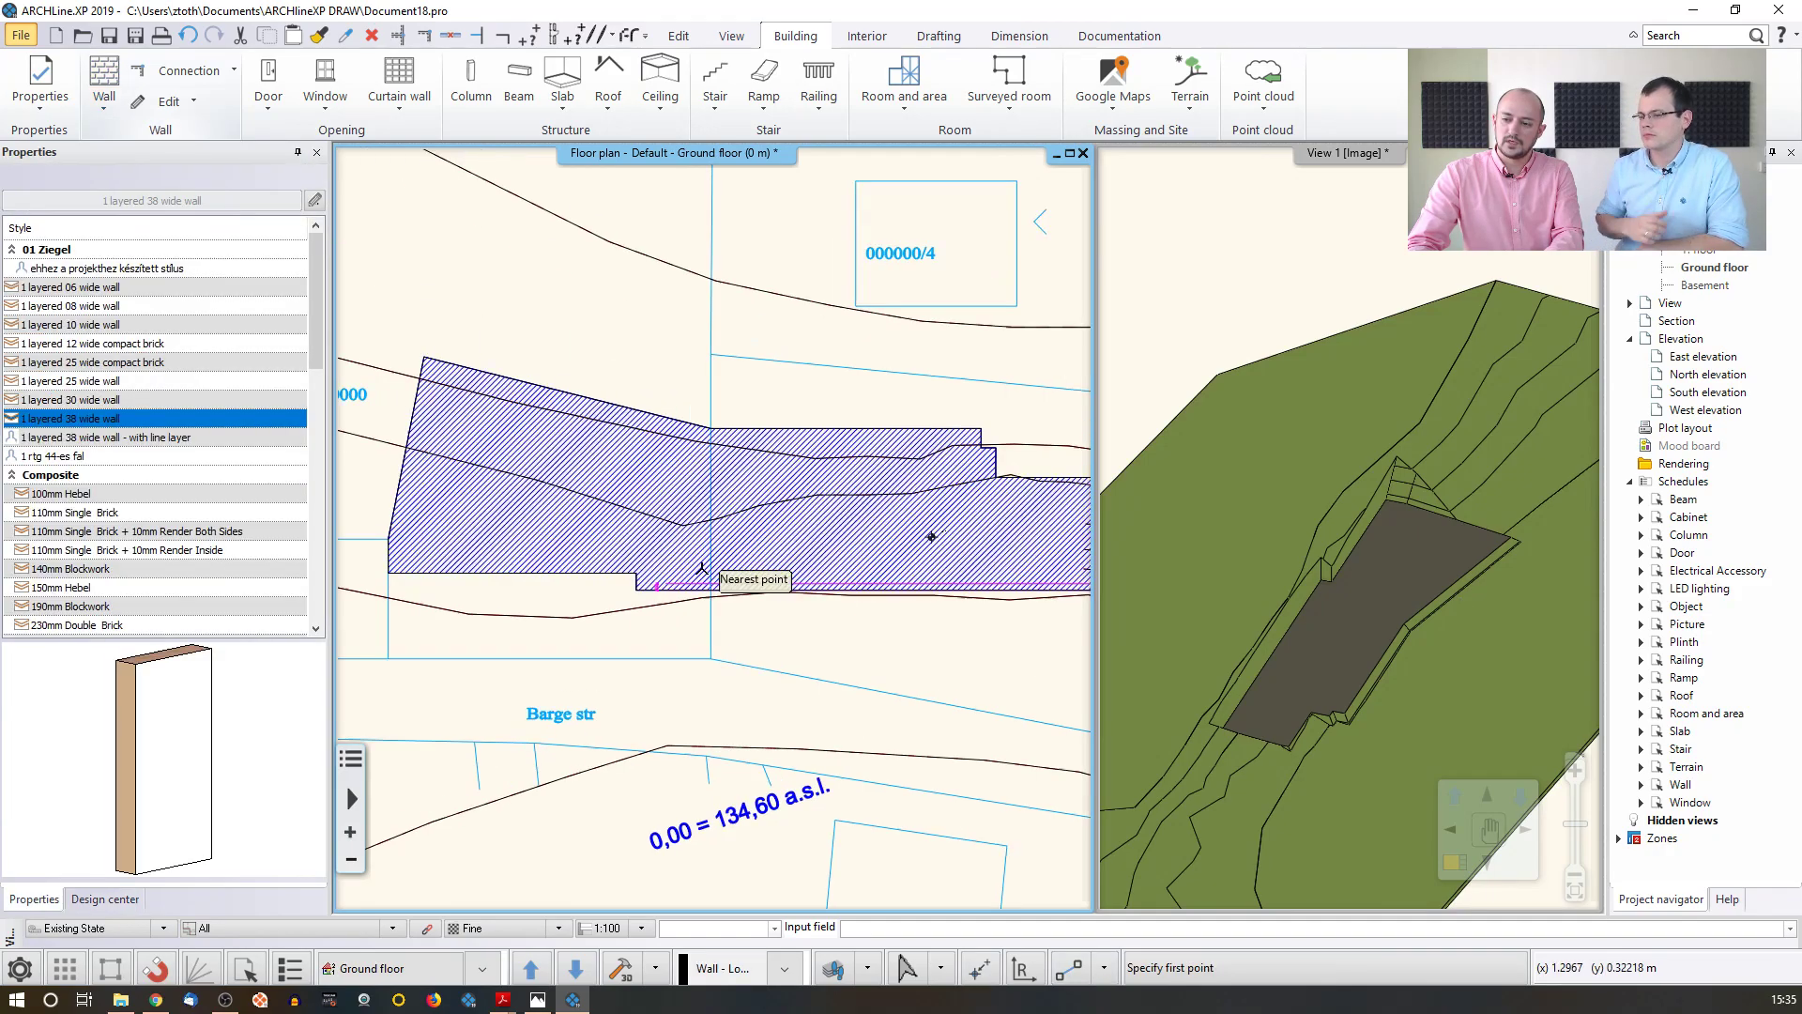
pyautogui.moveTo(610, 577); pyautogui.dragTo(713, 559, button='middle')
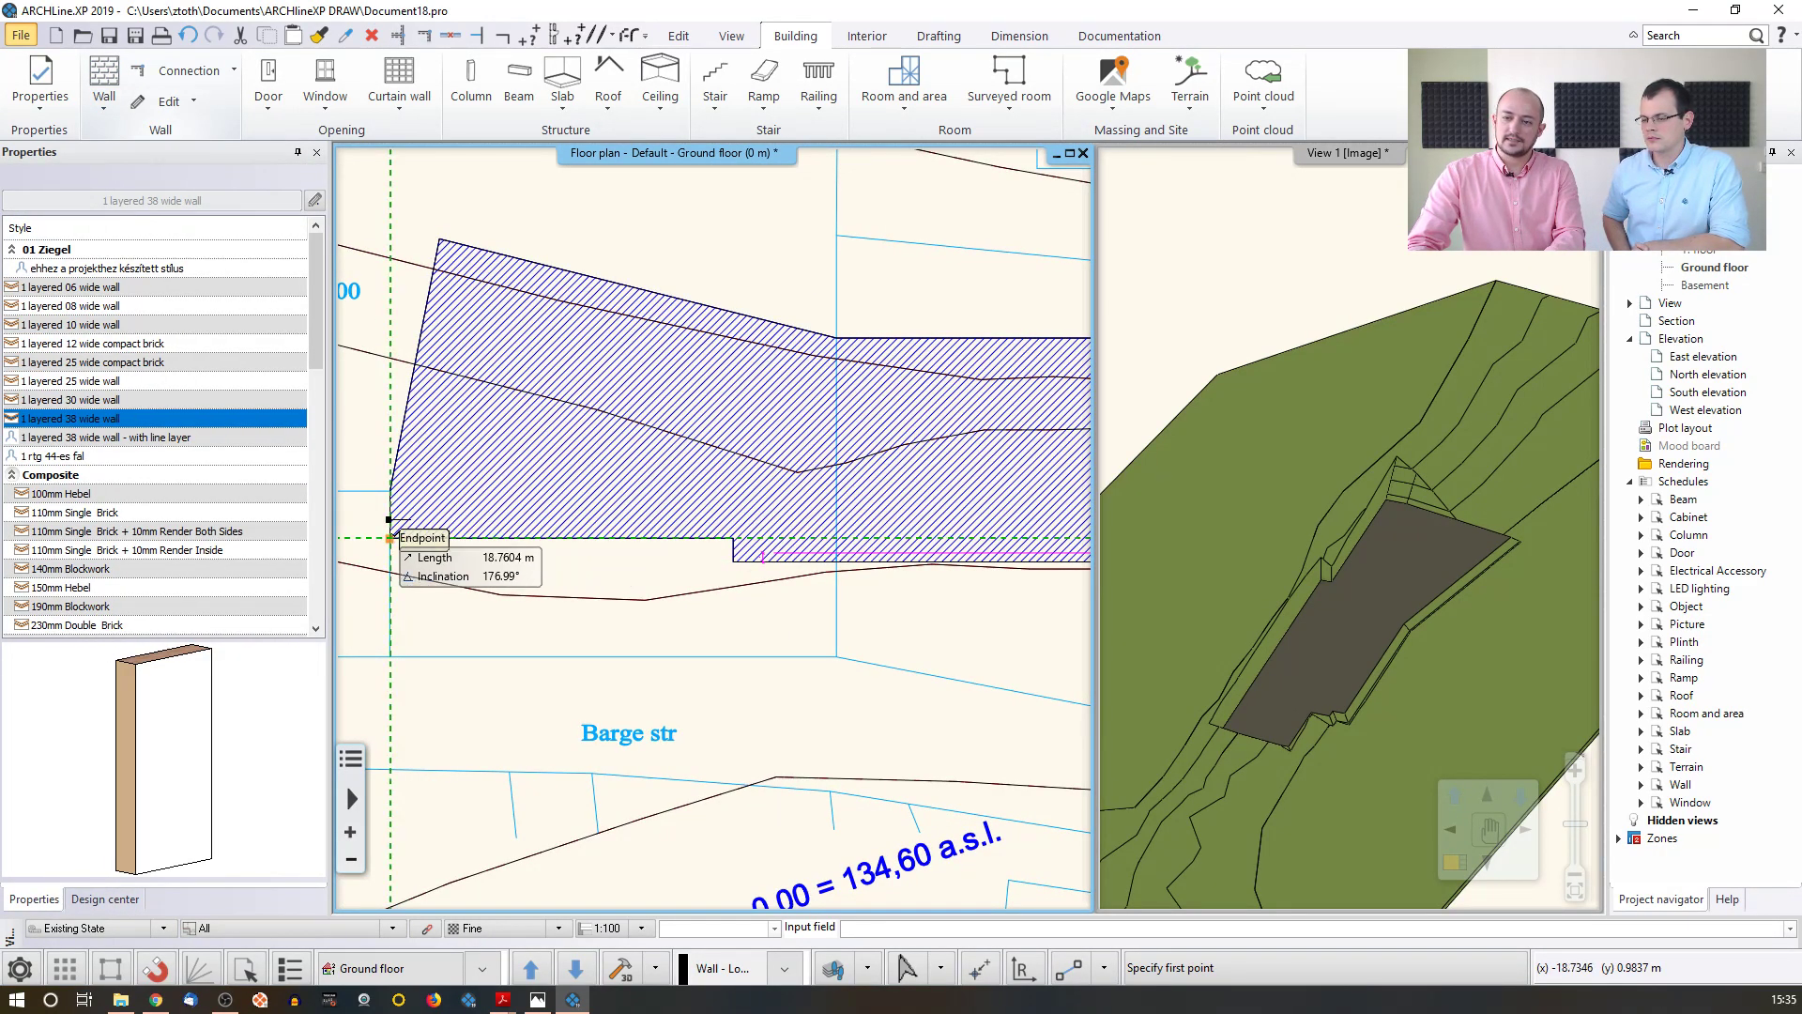
pyautogui.click(390, 538)
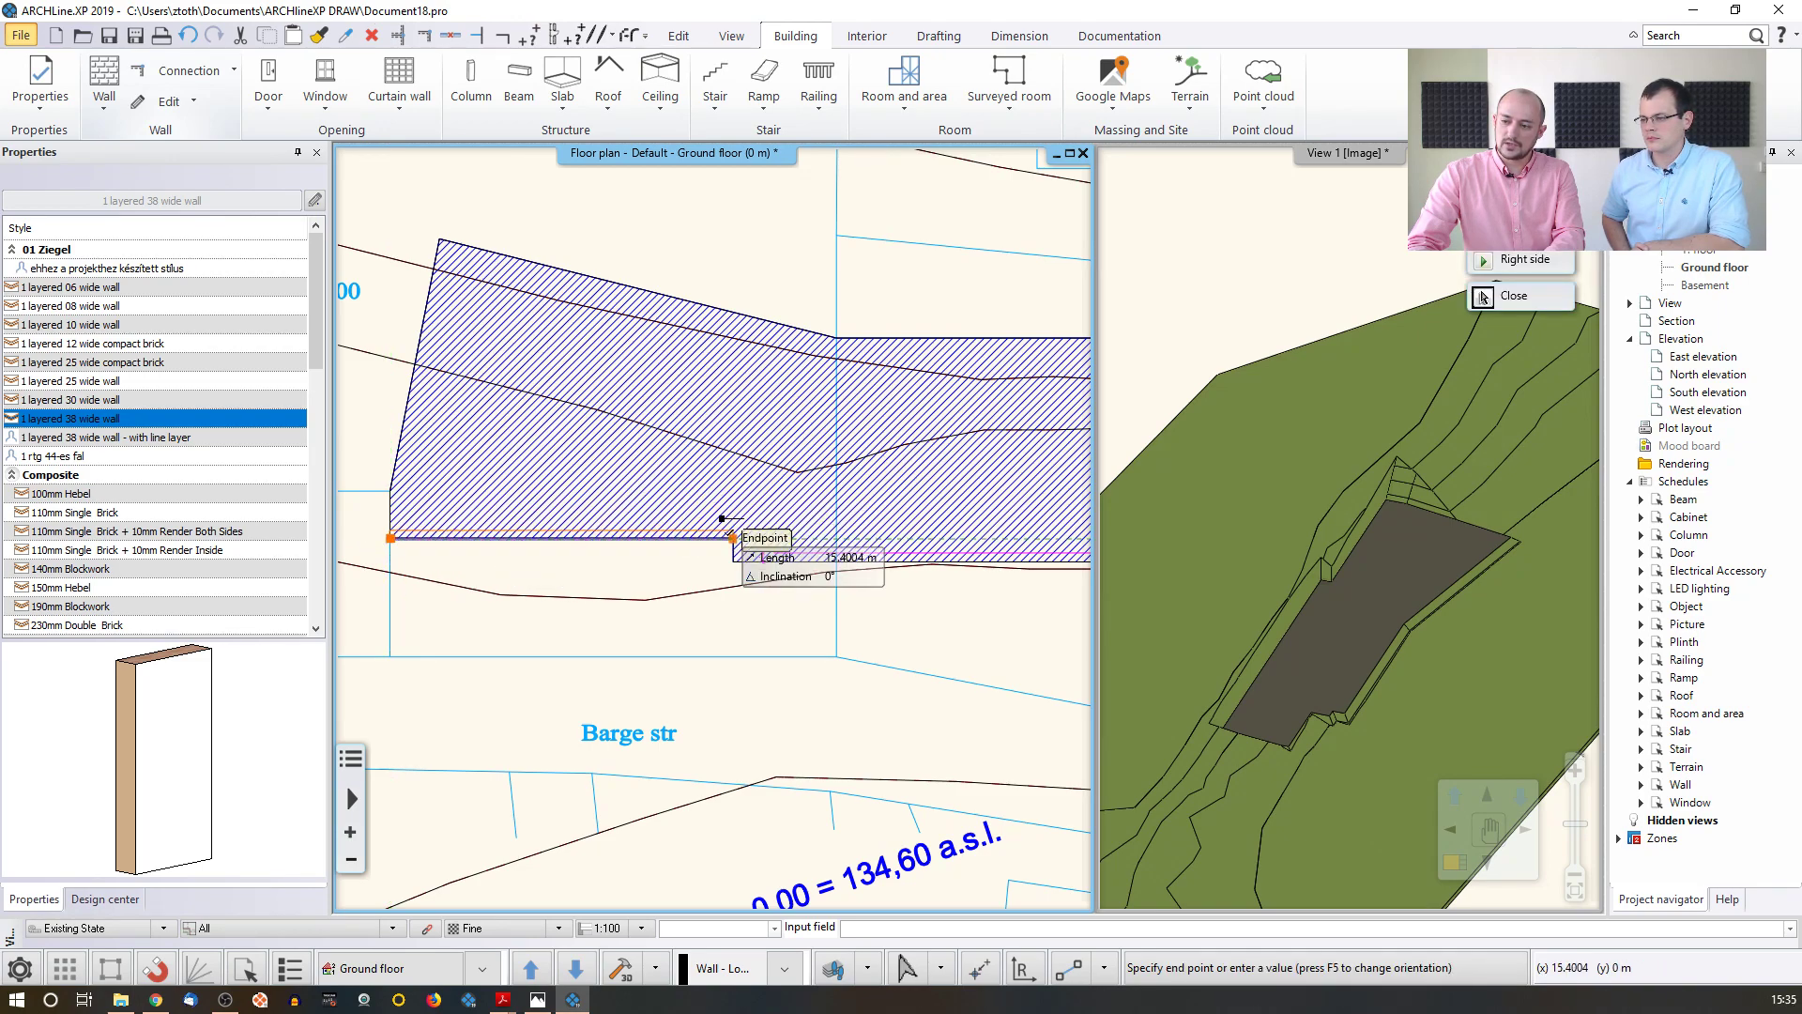
pyautogui.click(733, 536)
pyautogui.click(733, 562)
pyautogui.moveTo(929, 566); pyautogui.dragTo(191, 574, button='middle')
pyautogui.click(658, 567)
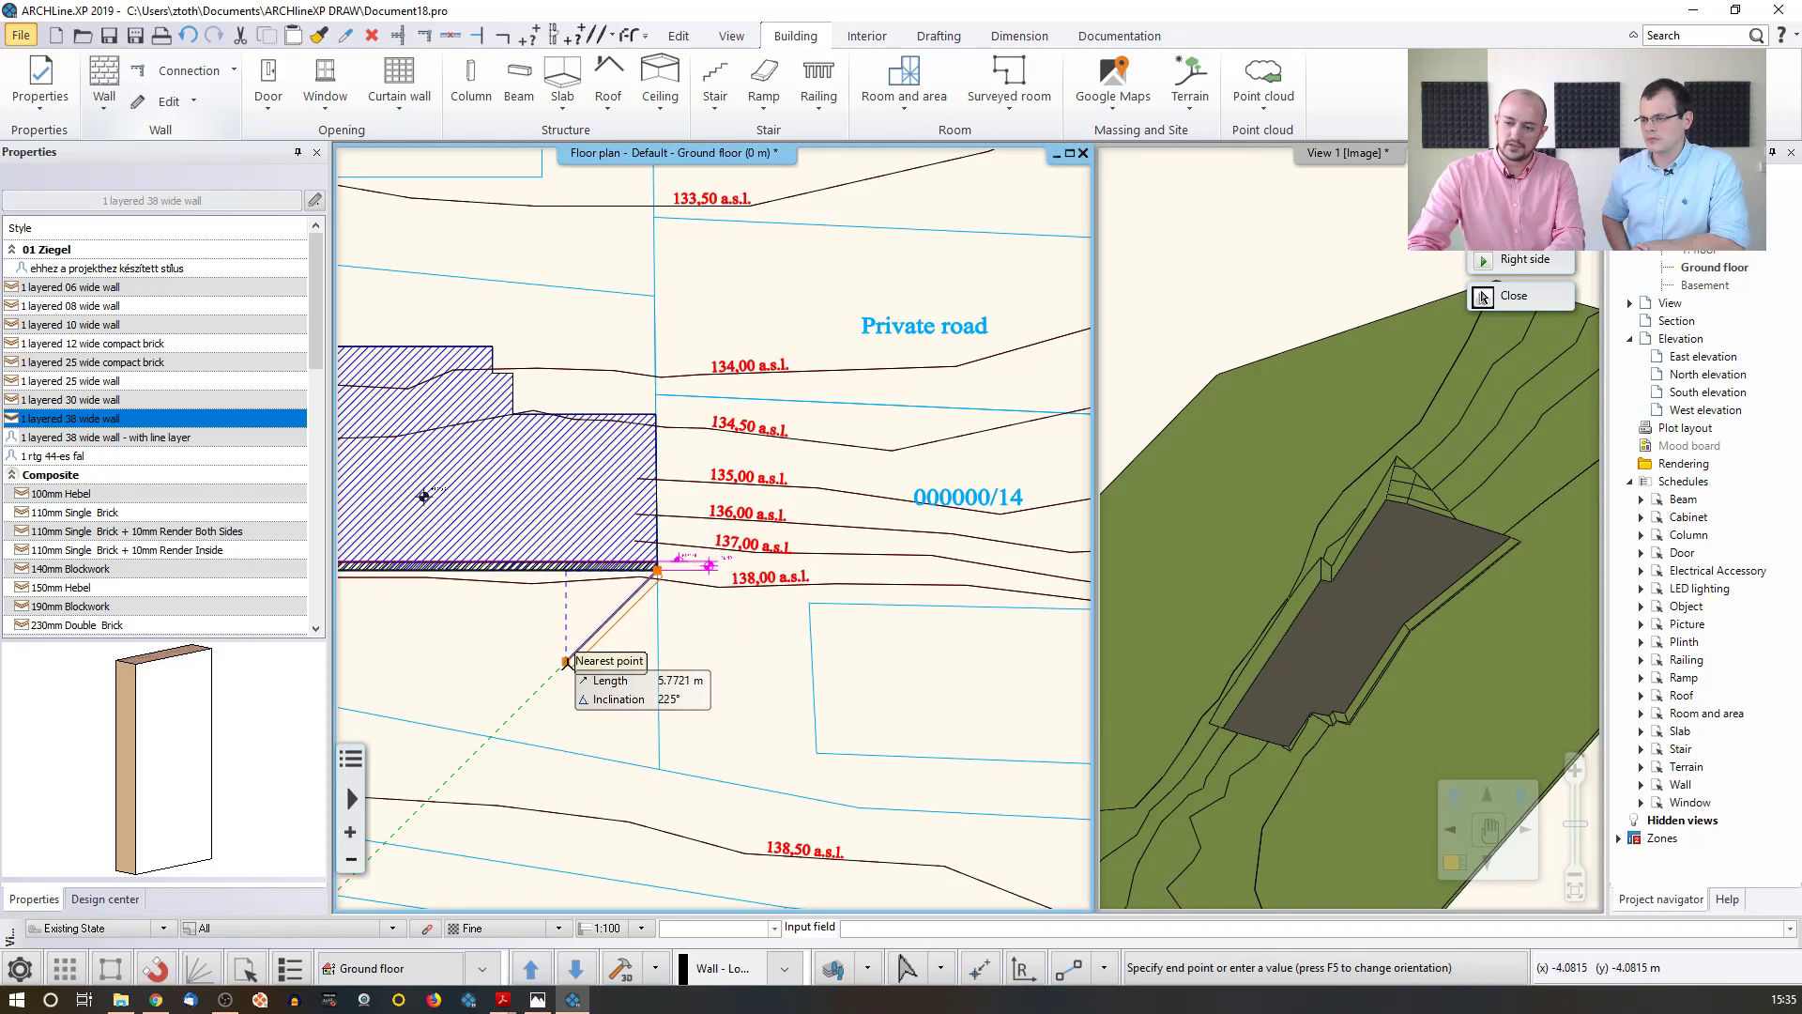
pyautogui.press('Escape')
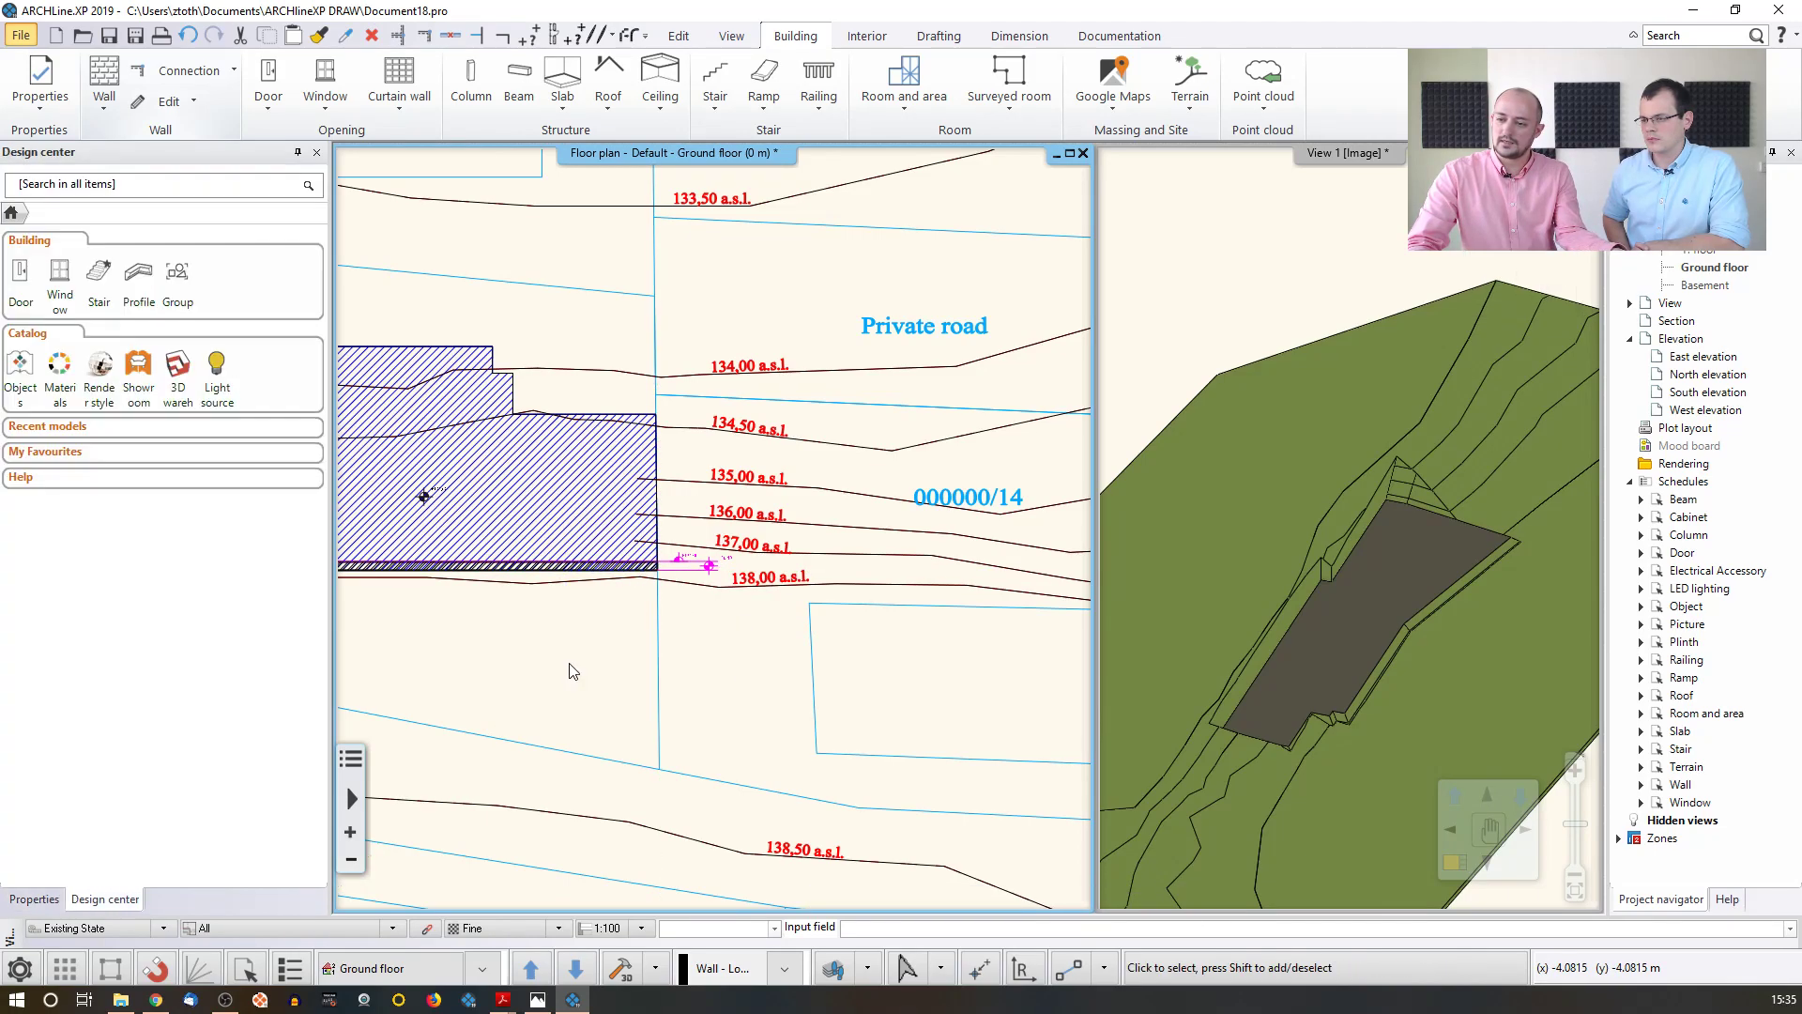
# - Examine the building elevation setting of the levels and the position of the walls relative to the terrain
pyautogui.scroll(-4, 568, 576)
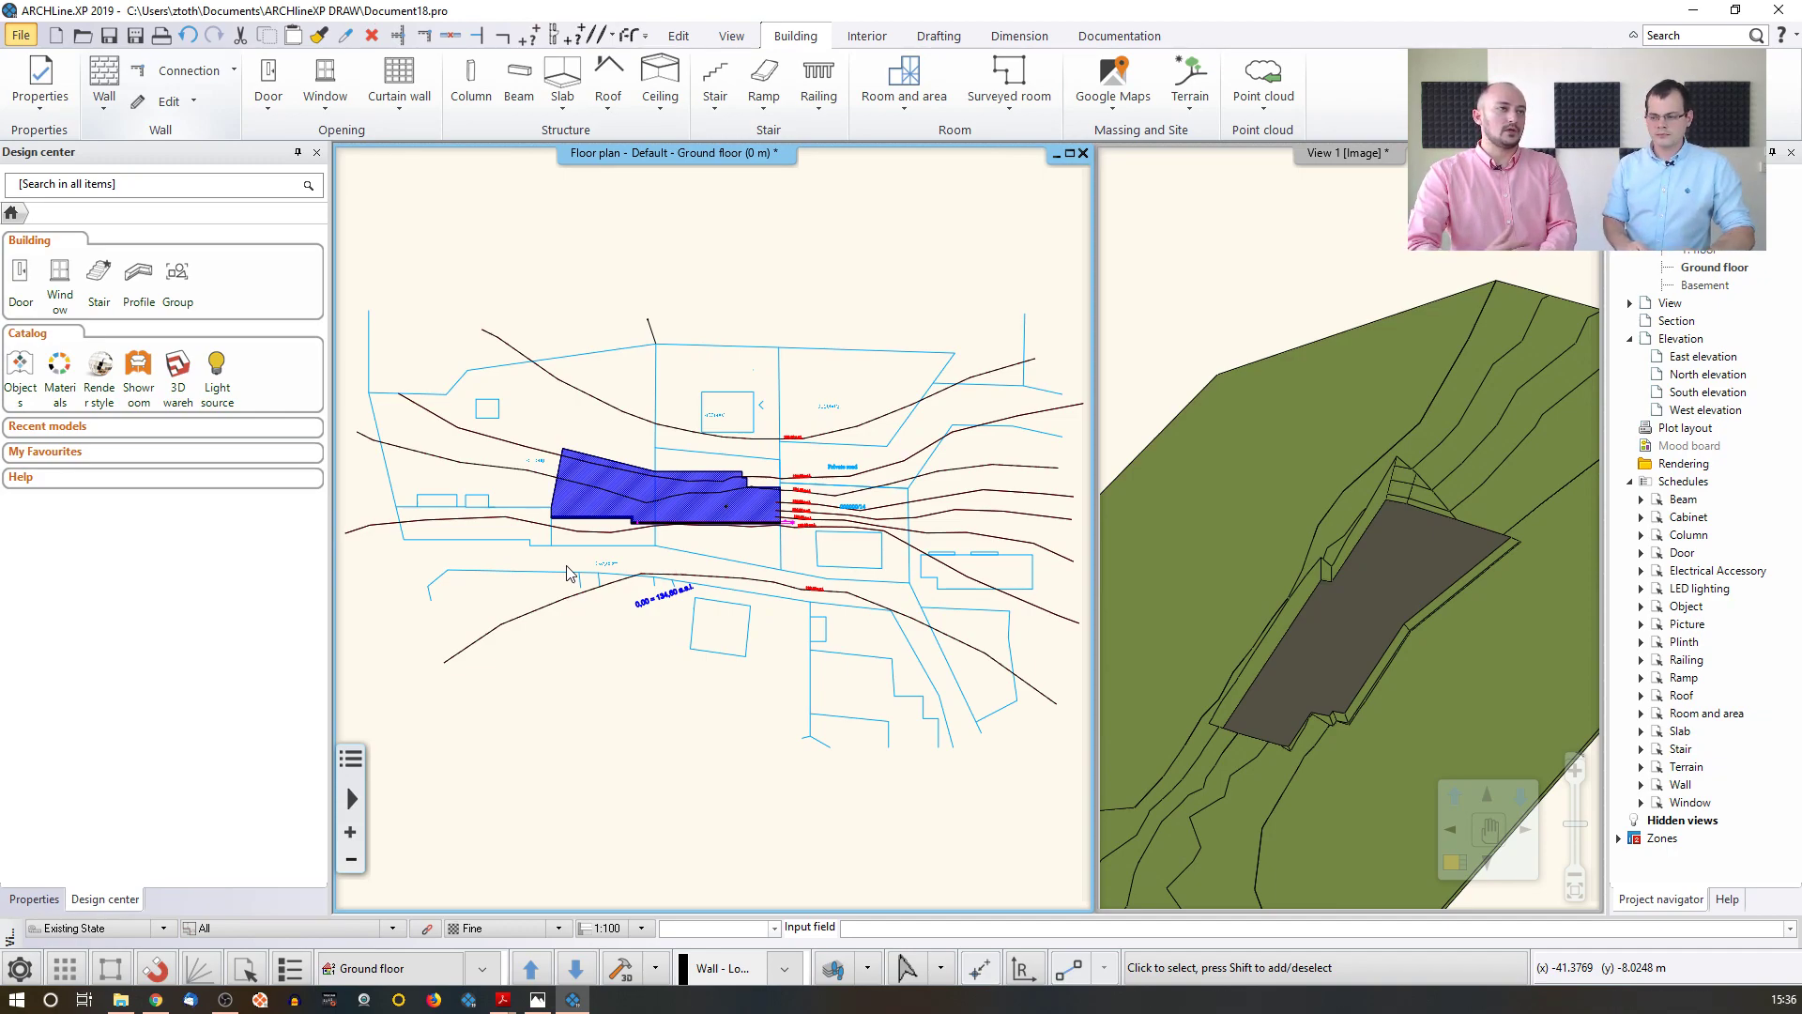
pyautogui.click(394, 964)
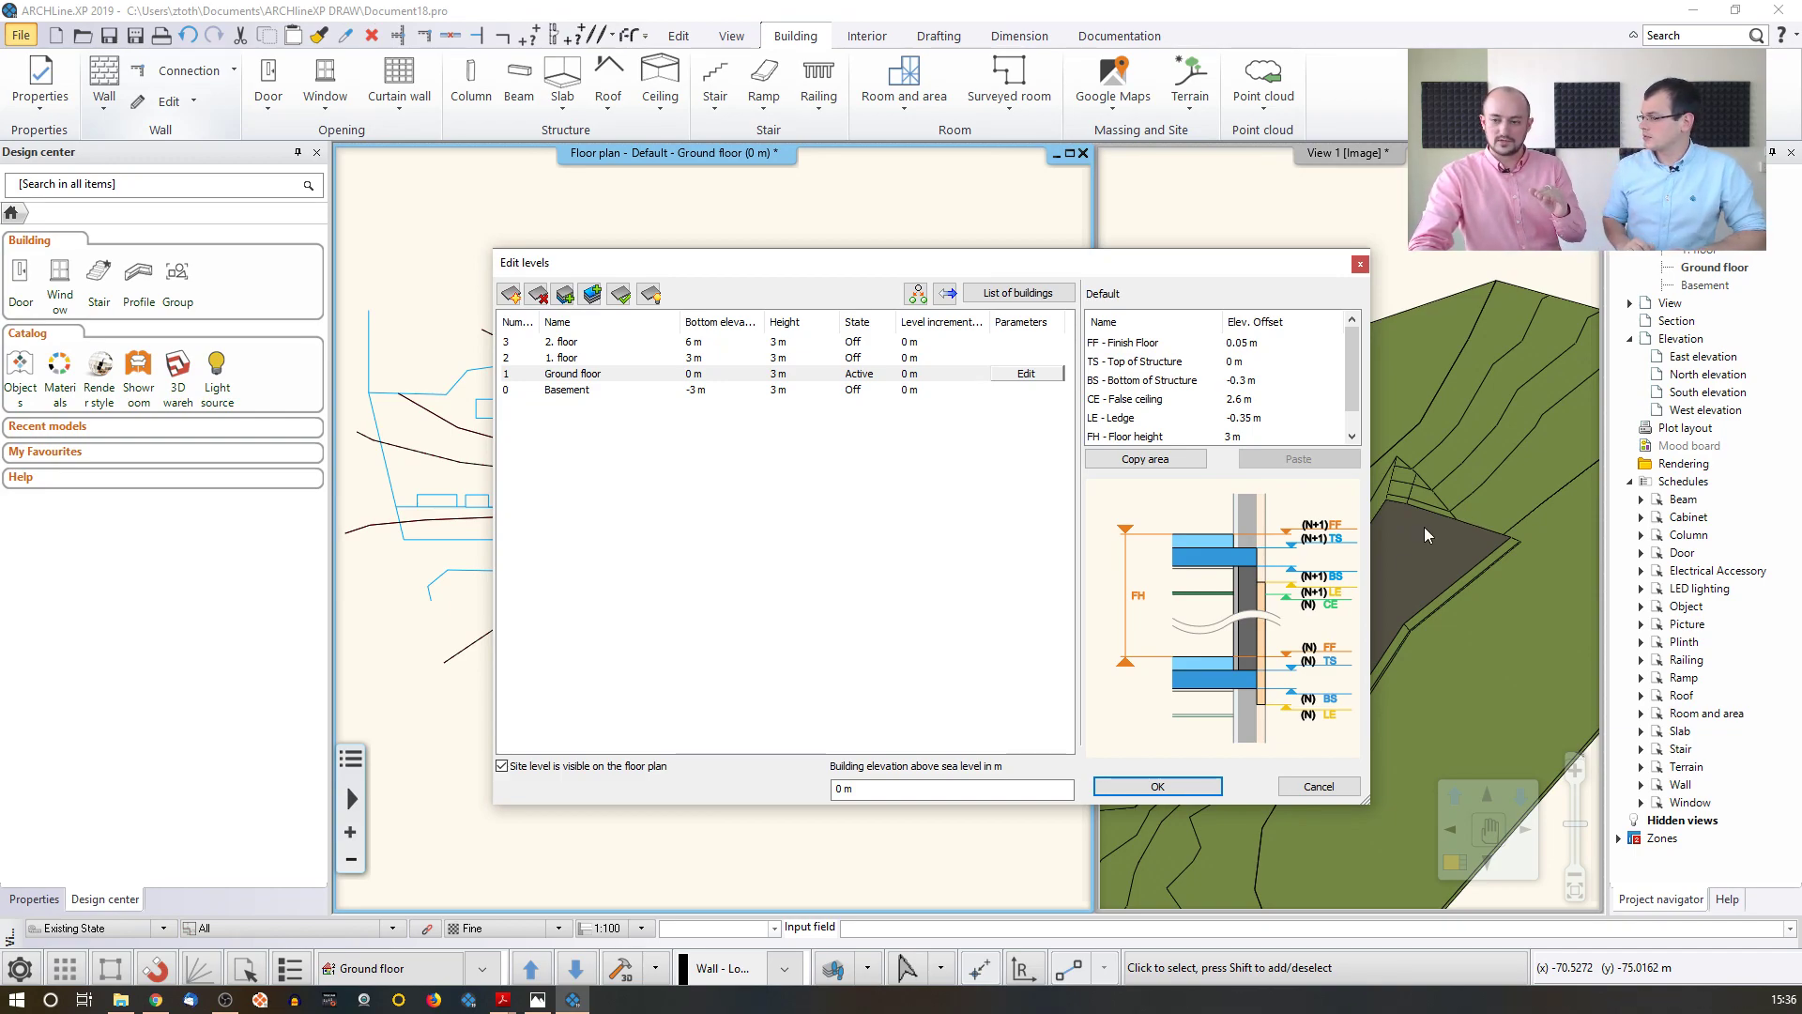
pyautogui.click(1150, 787)
pyautogui.scroll(-5, 910, 704)
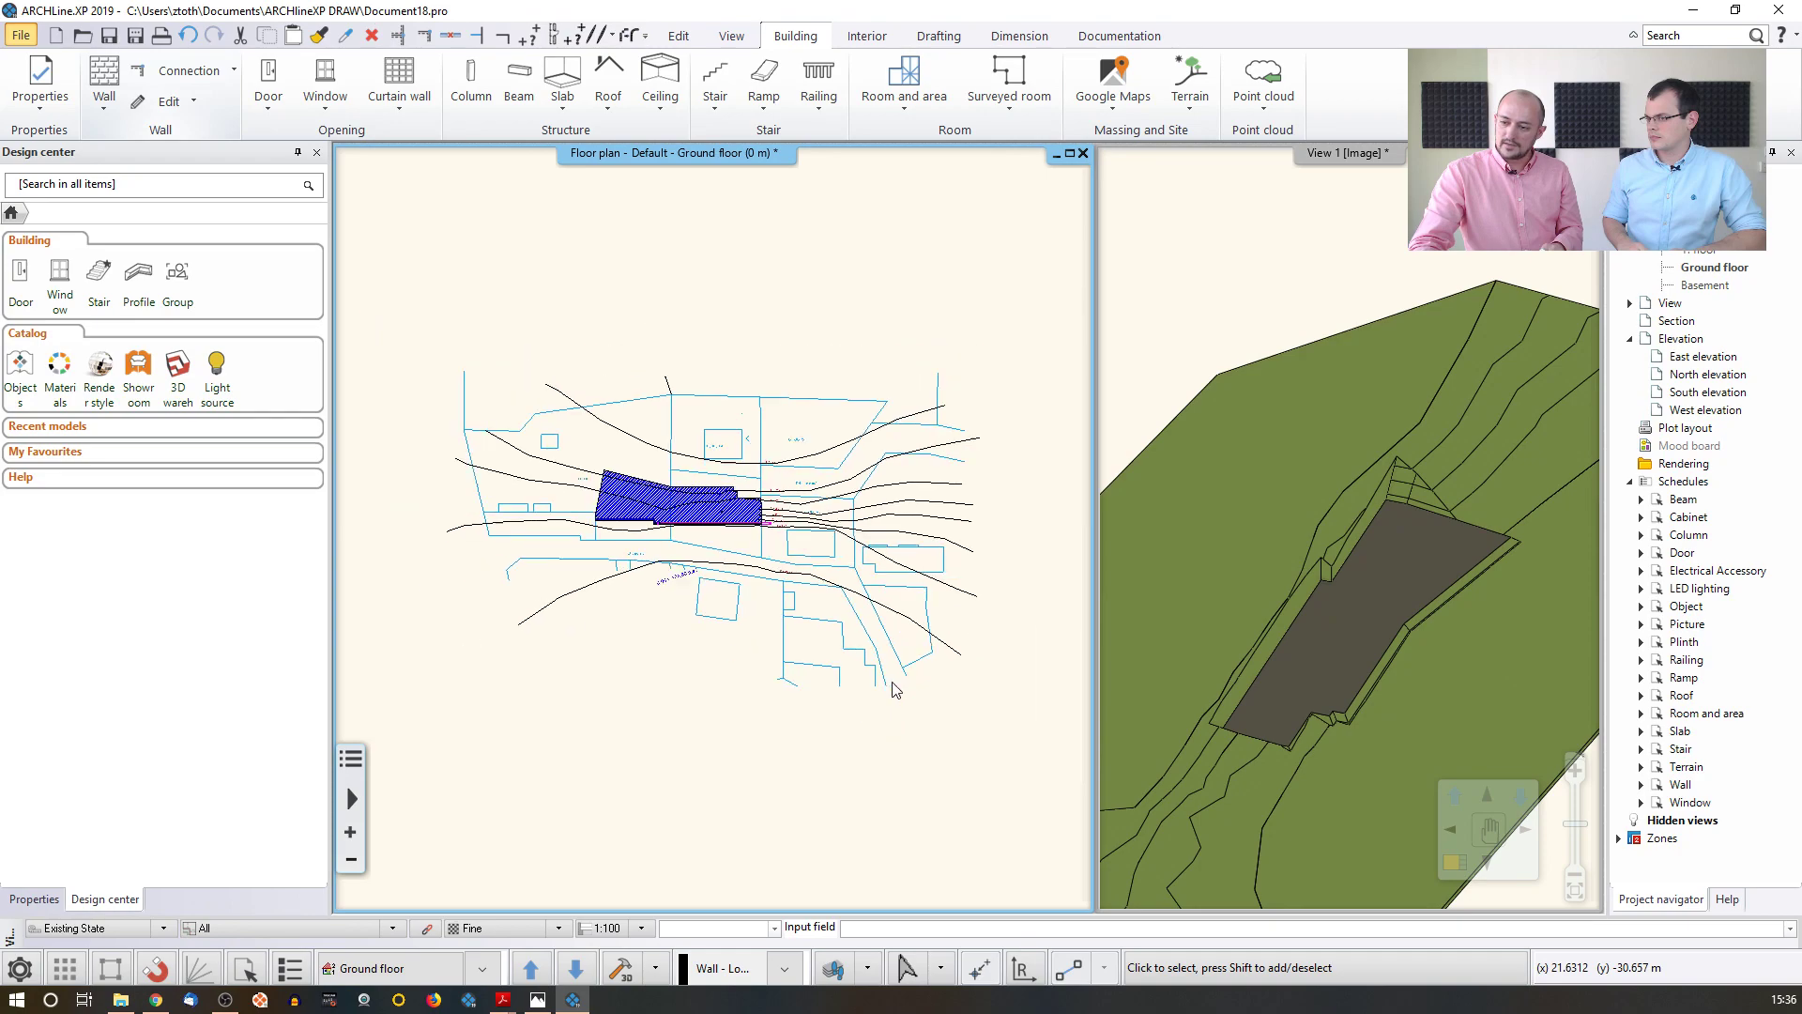
pyautogui.click(1231, 622)
pyautogui.scroll(-3, 1232, 623)
pyautogui.scroll(-3, 1243, 629)
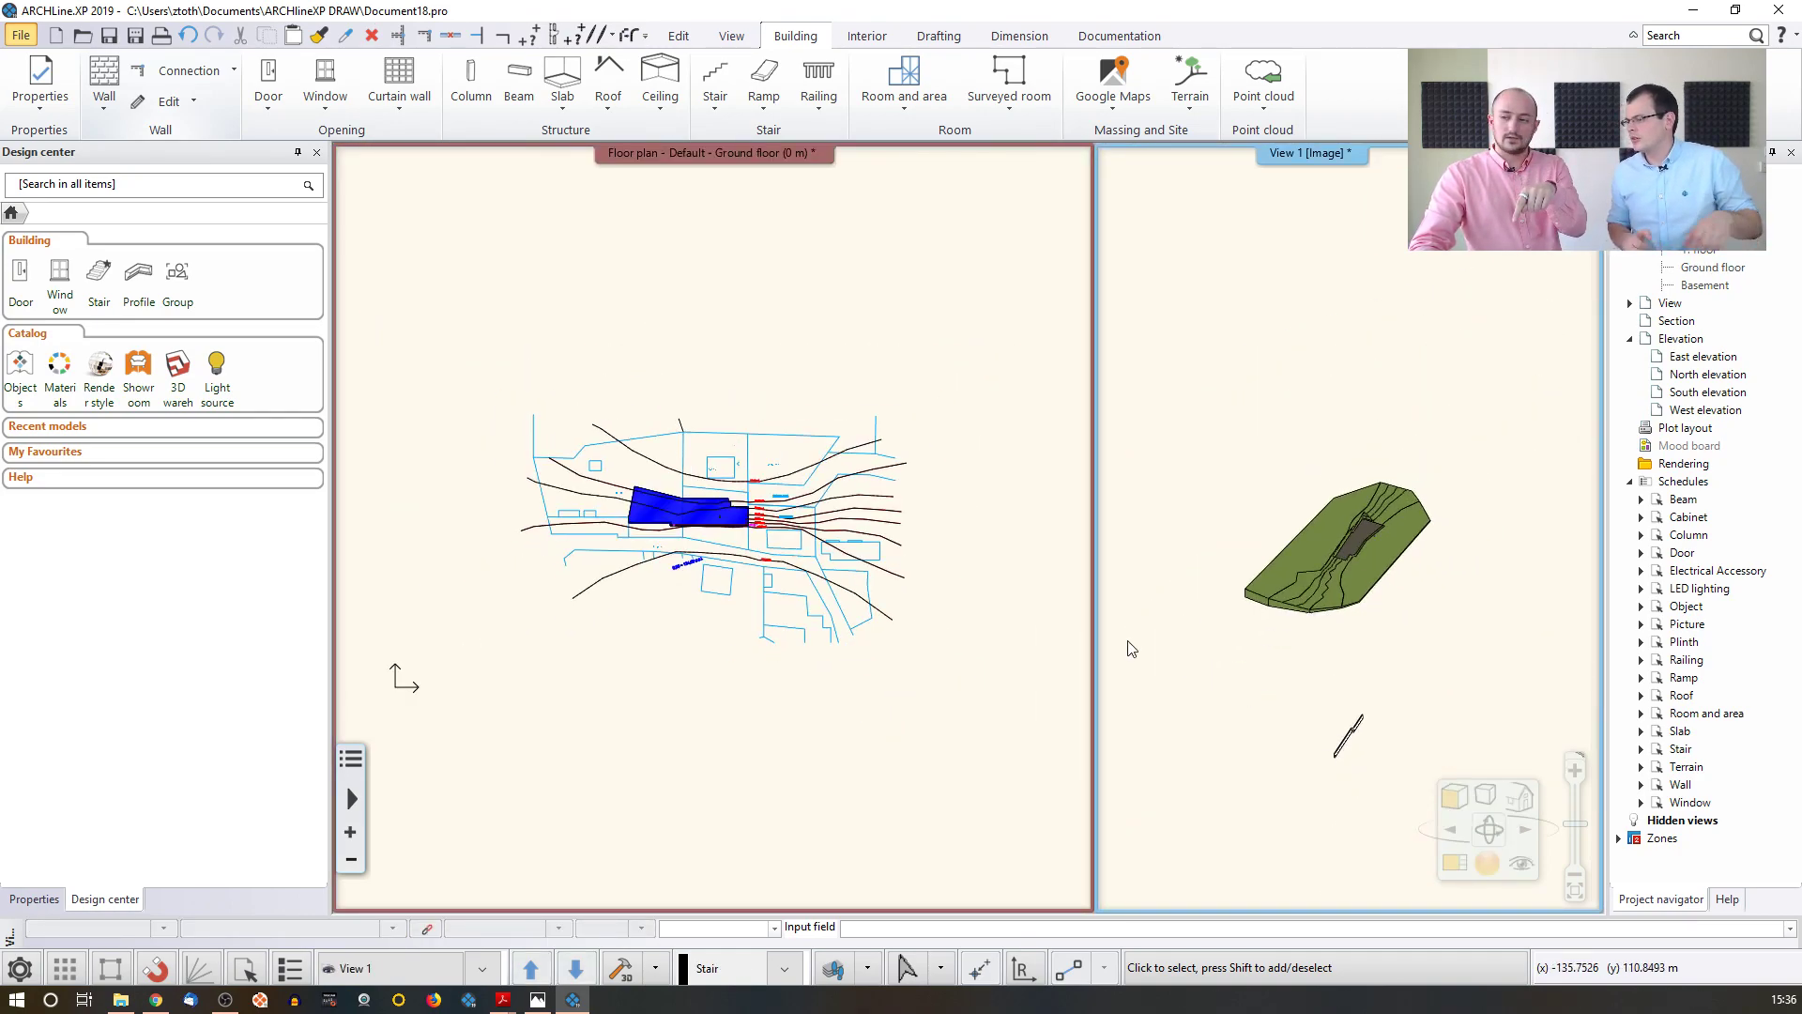
pyautogui.click(779, 544)
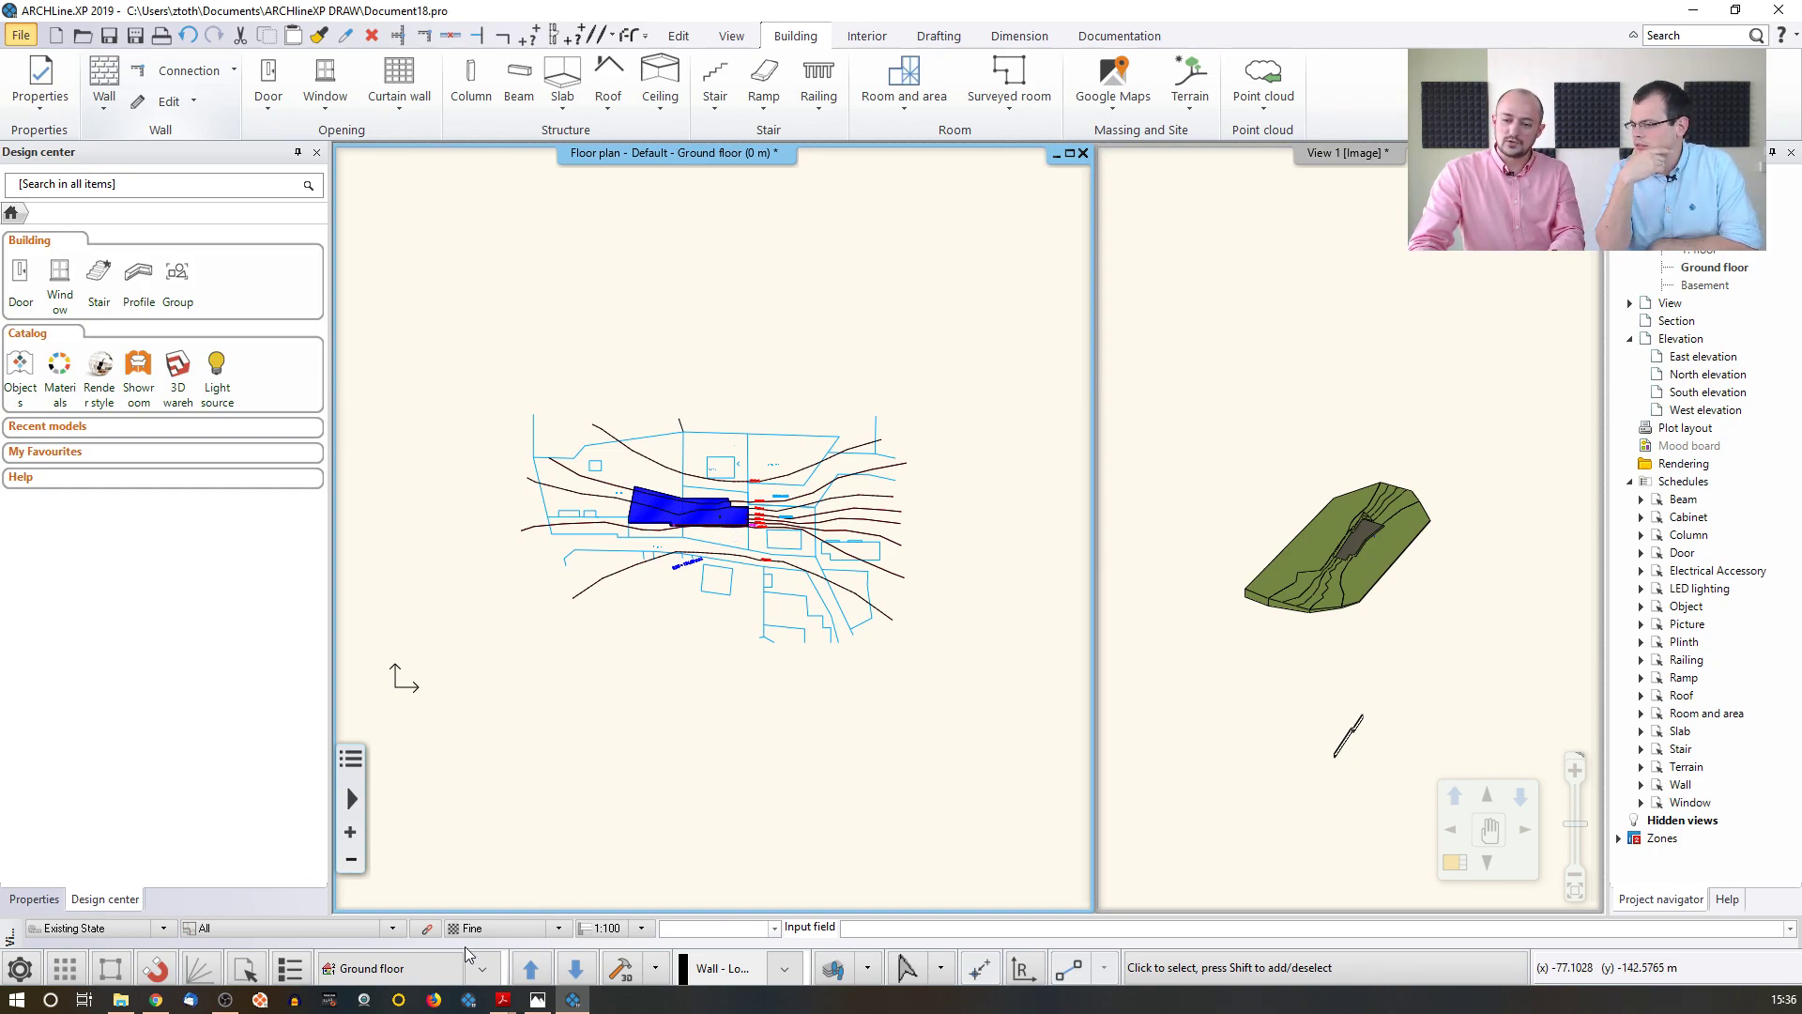
# - Set the building elevation above sea level to 134.6 m and rebuild the 3D model
pyautogui.click(403, 973)
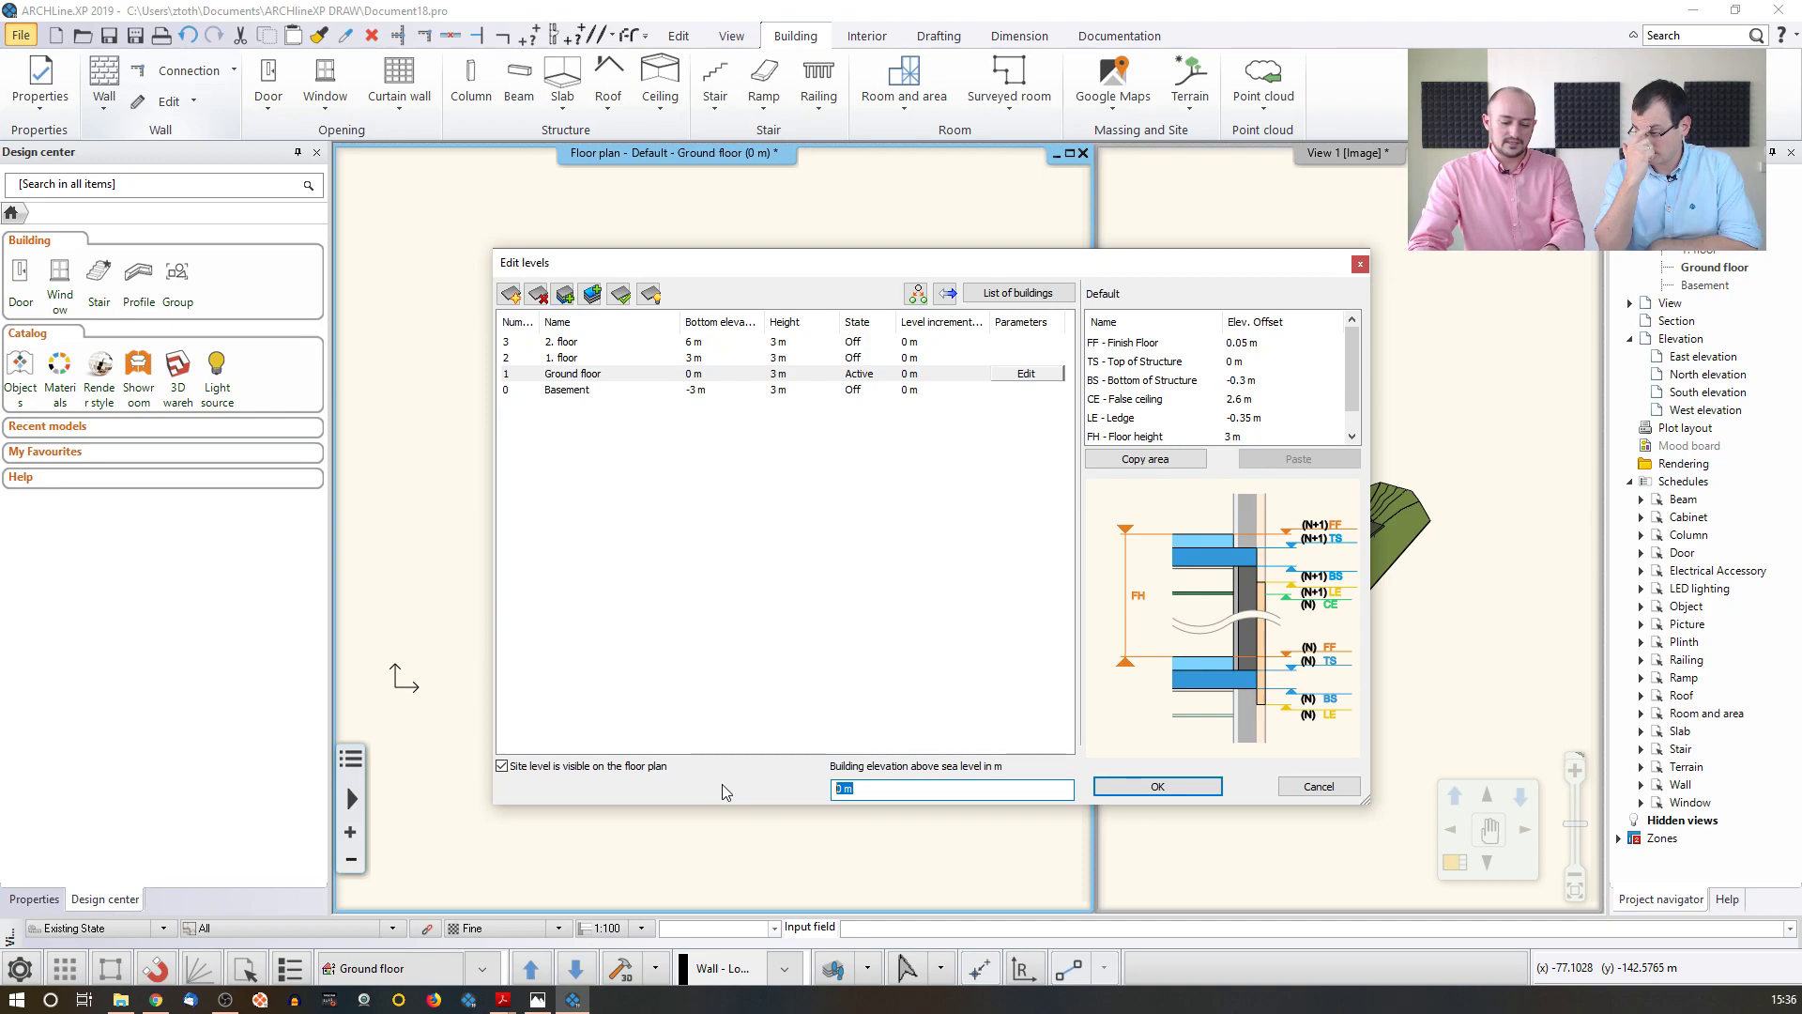
pyautogui.write('134.6')
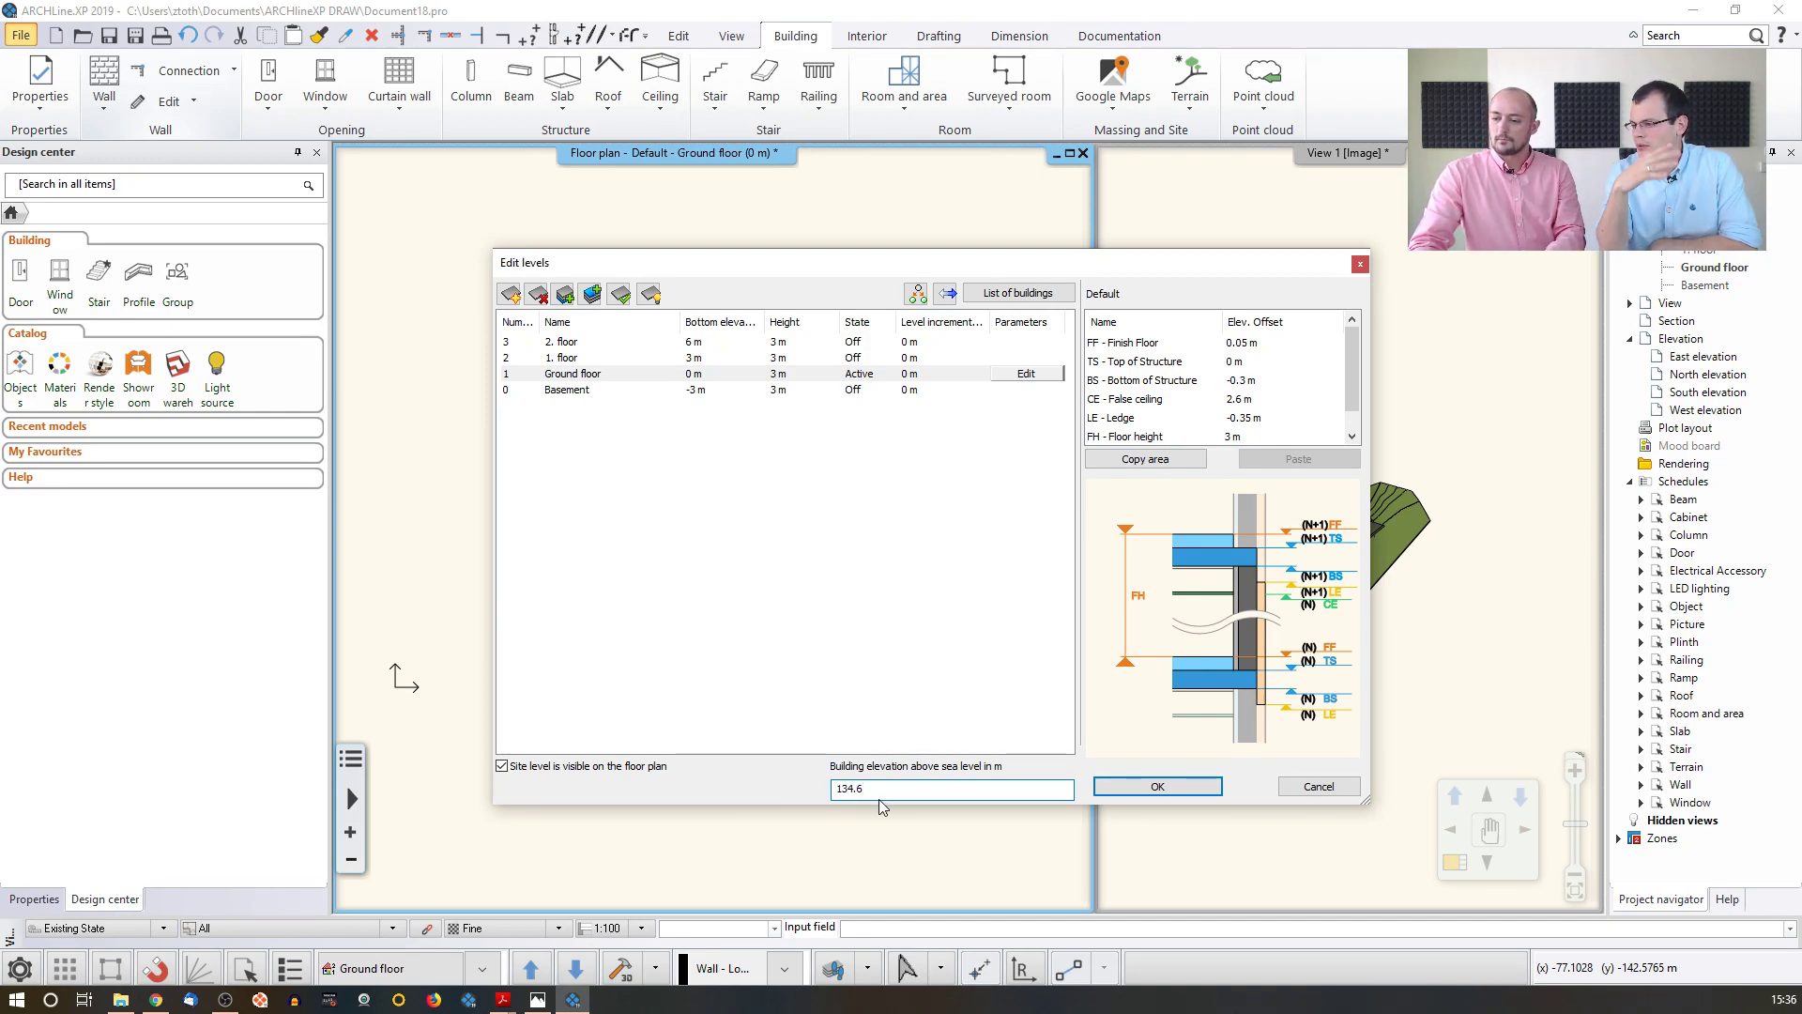
pyautogui.click(1154, 788)
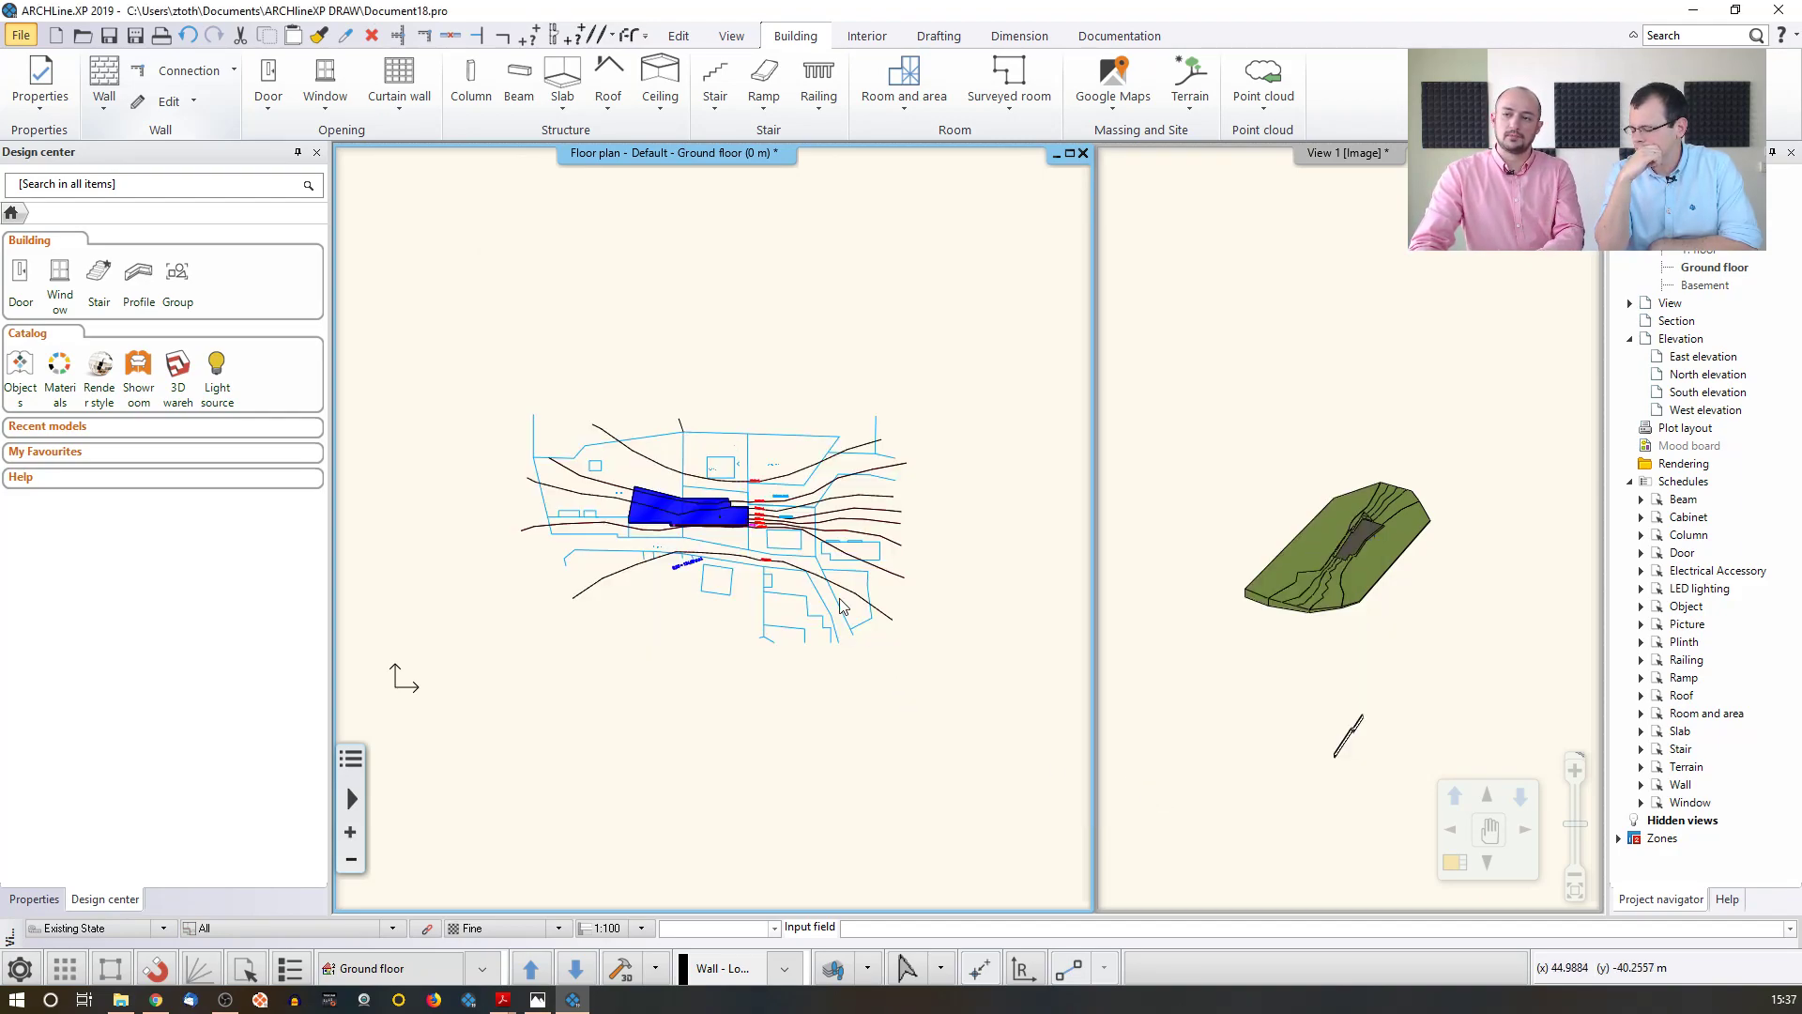
pyautogui.click(629, 974)
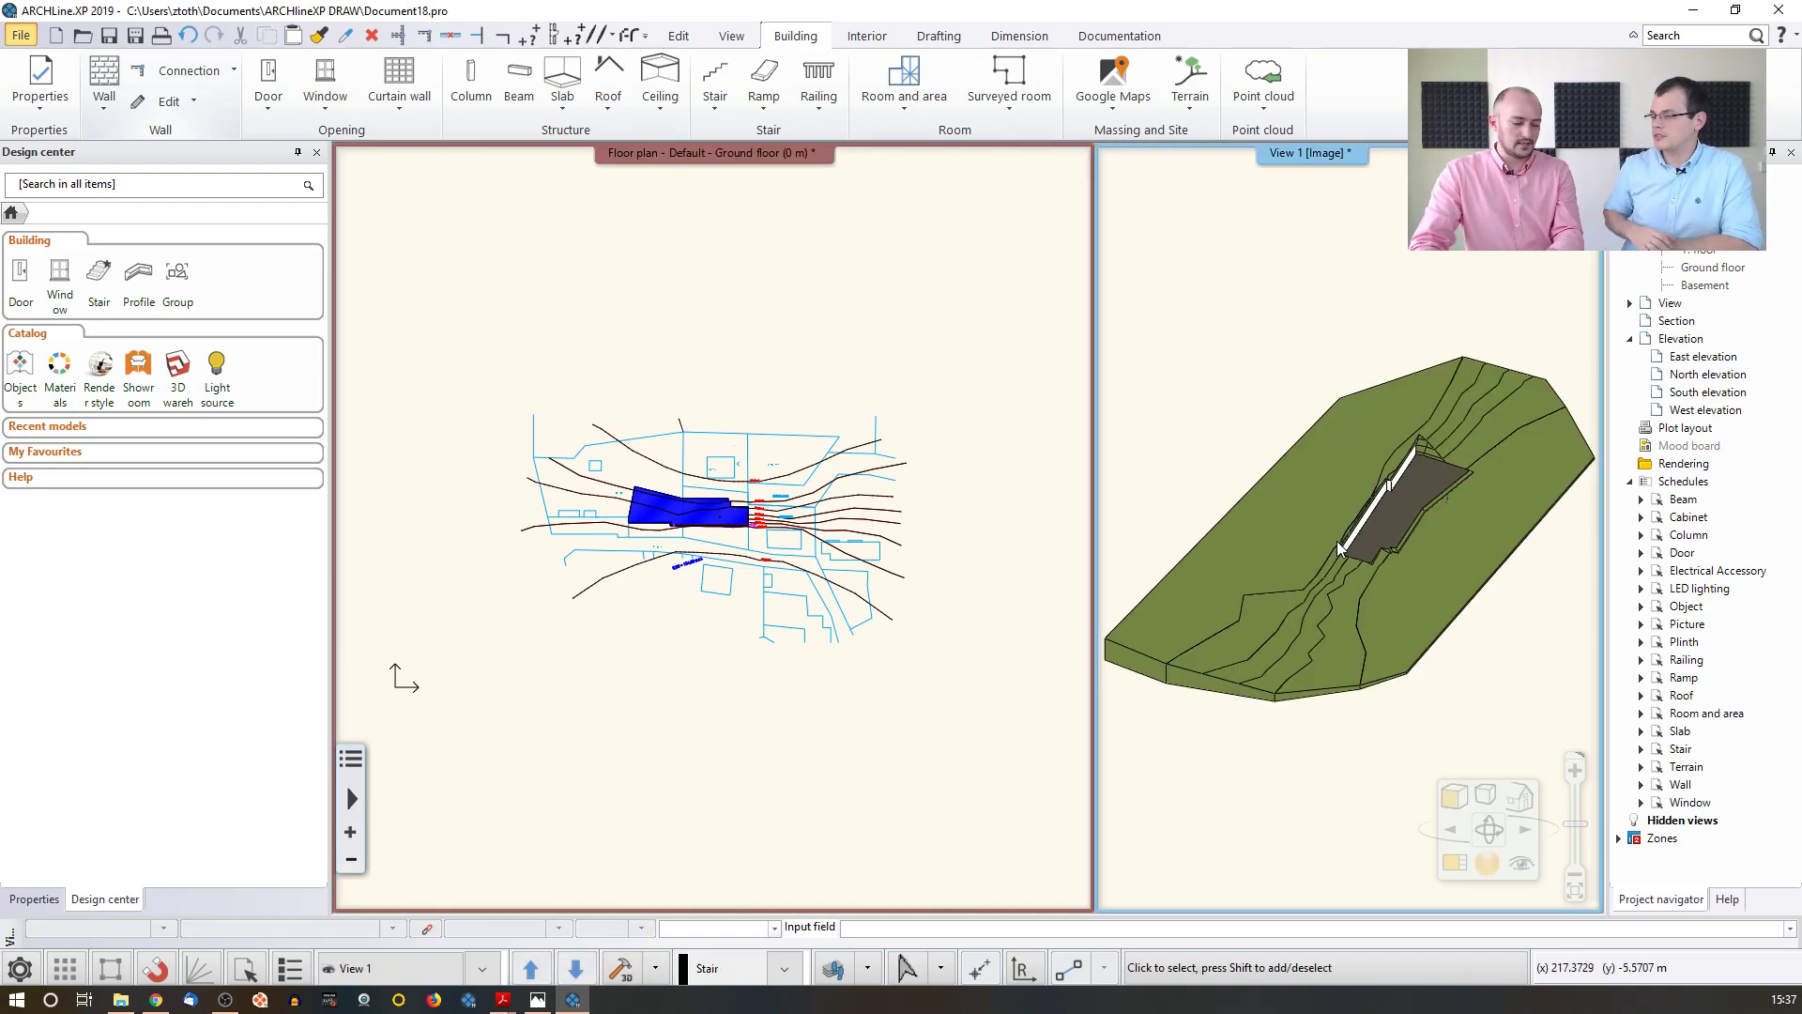
pyautogui.scroll(5, 1404, 521)
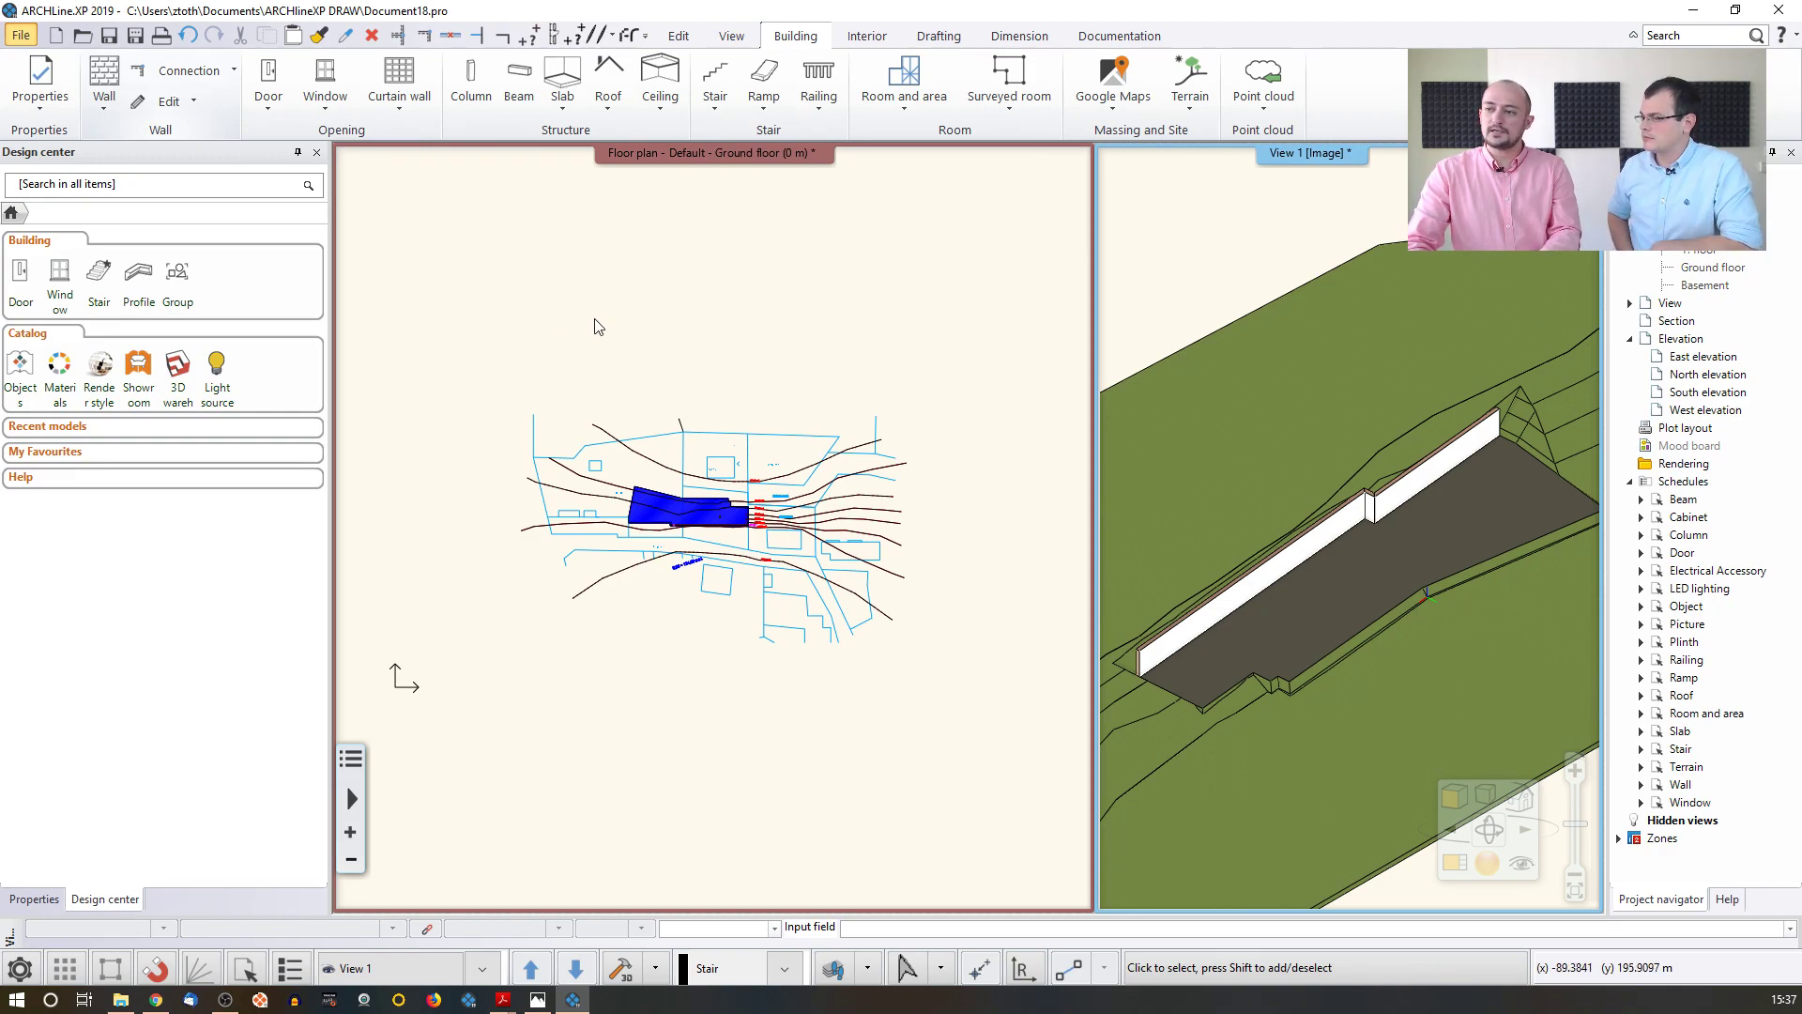
pyautogui.click(1191, 99)
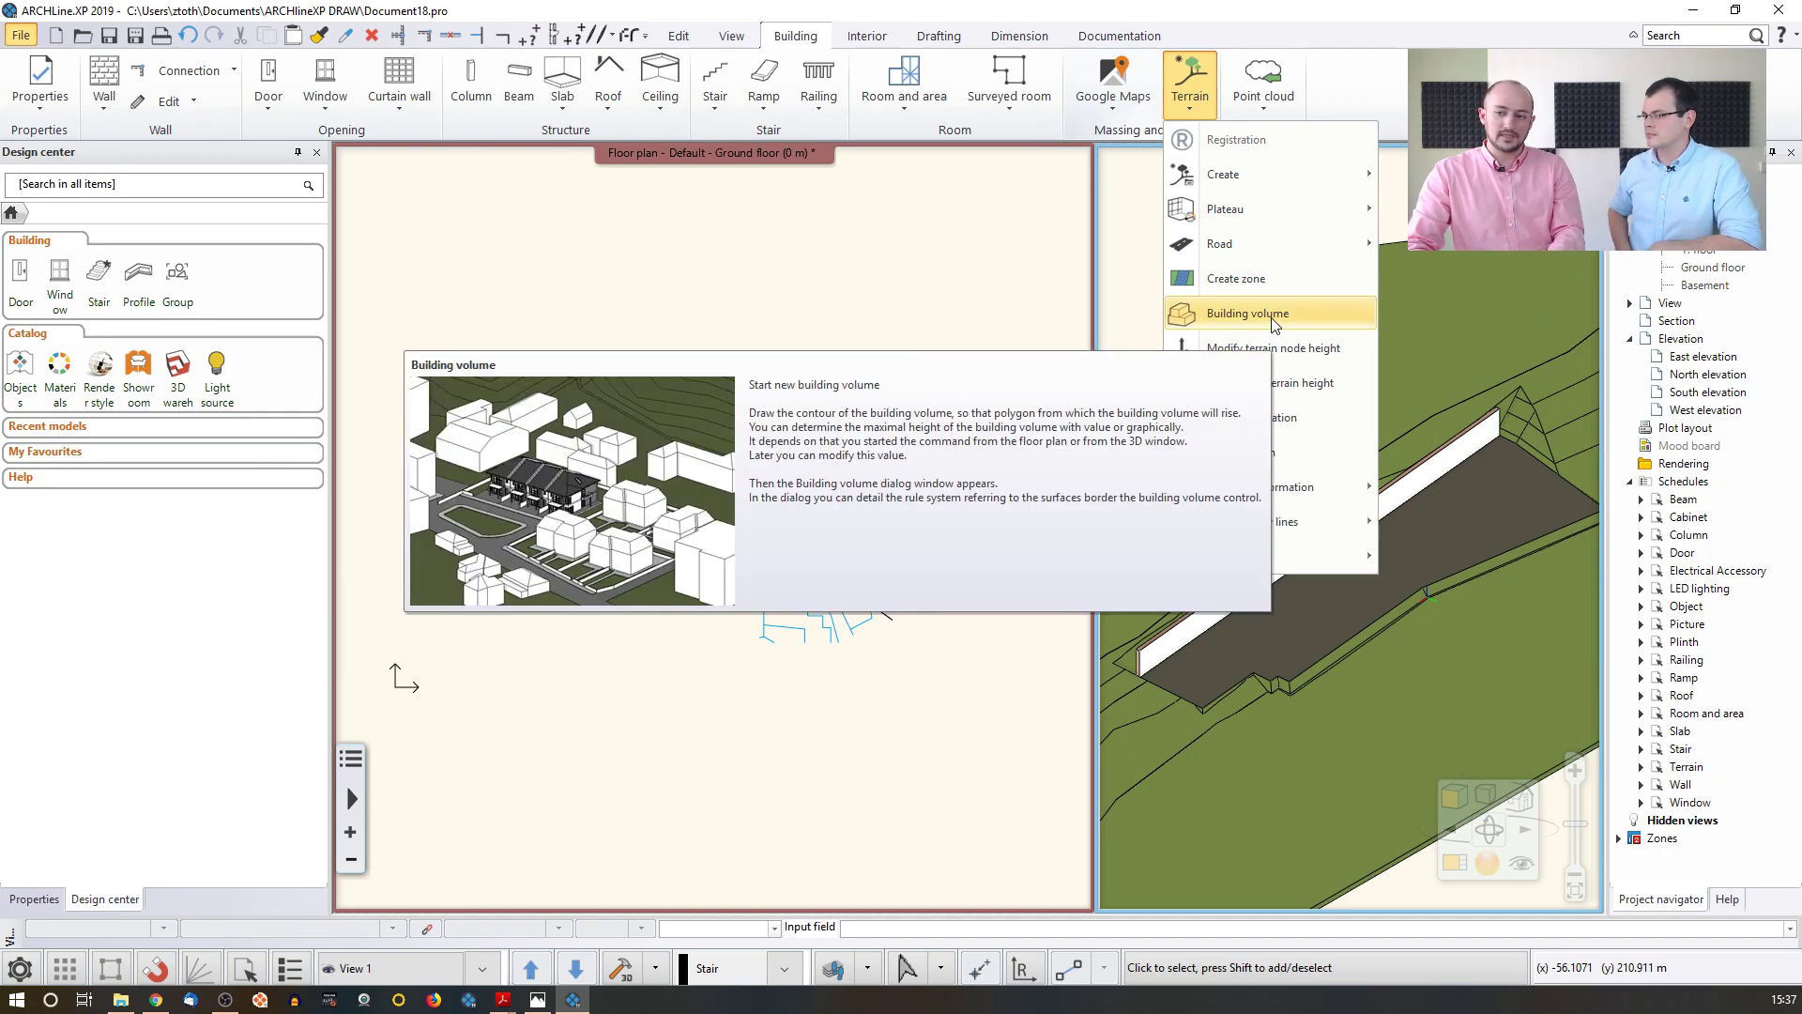
pyautogui.click(1275, 324)
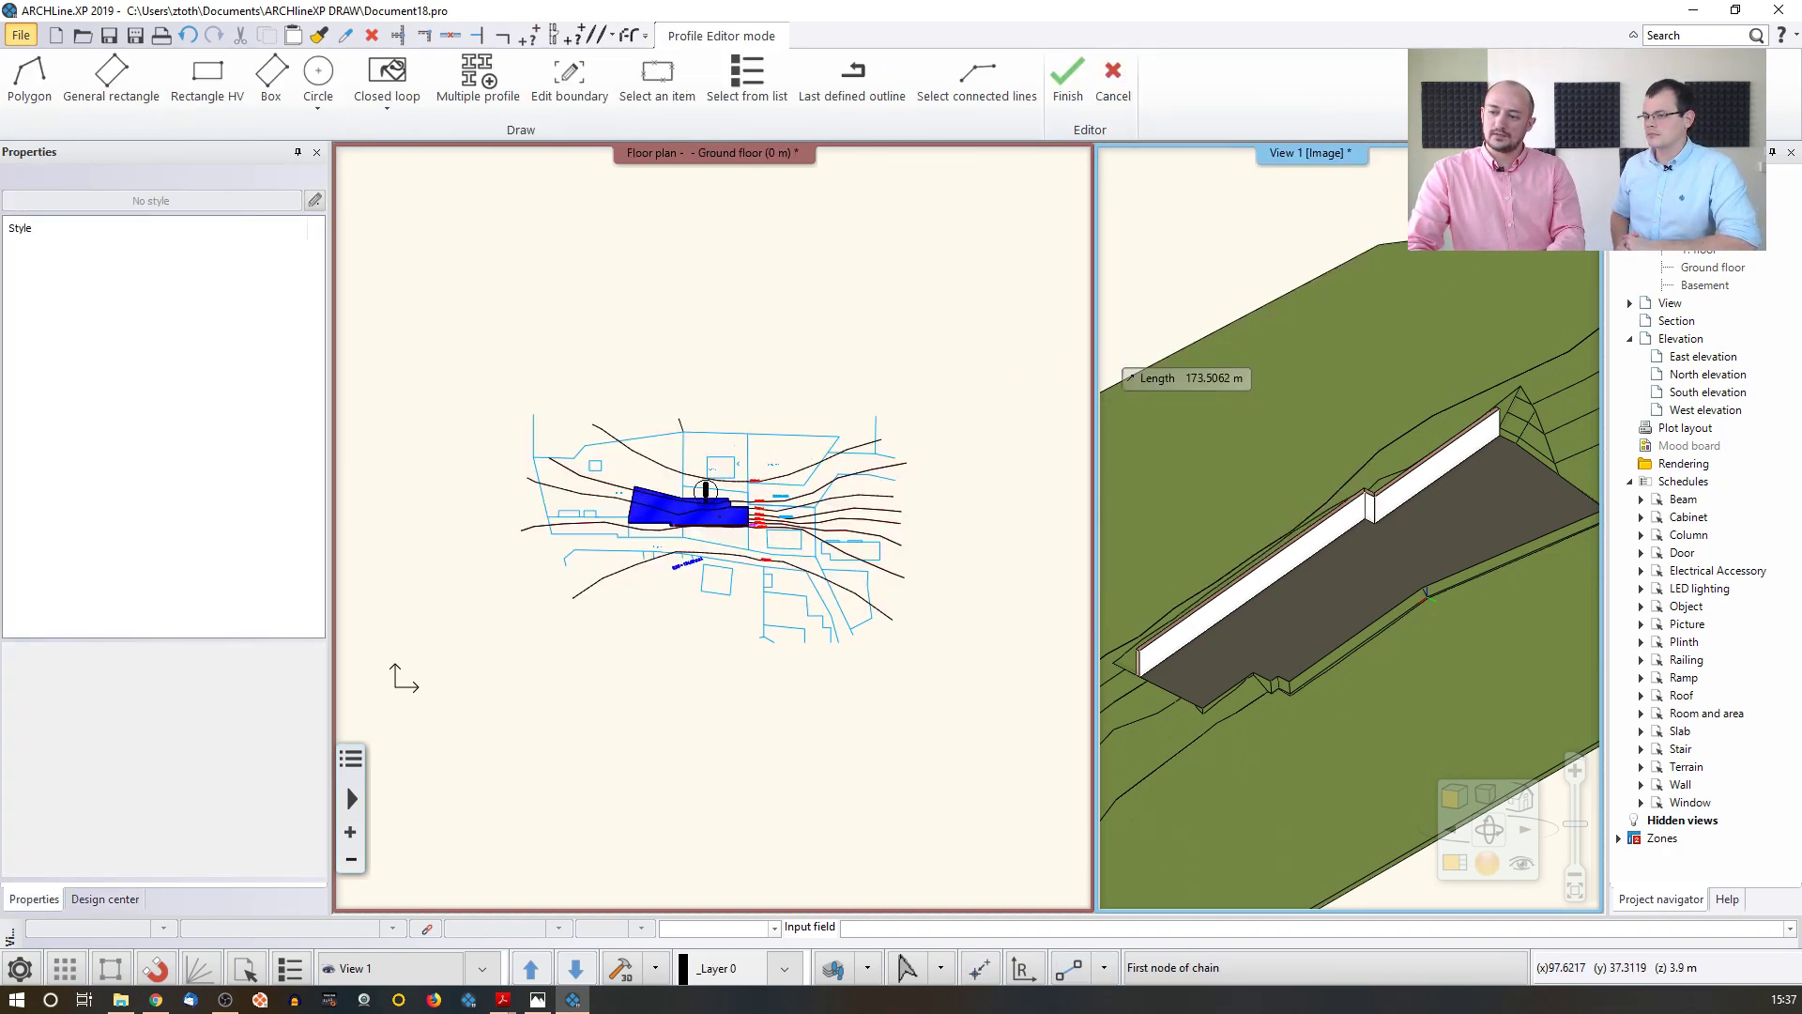
pyautogui.press('Escape')
# - Start a building volume on the floor plan and trace its contour over the four corners of the rectangular house on plot 000000/4
pyautogui.scroll(5, 695, 489)
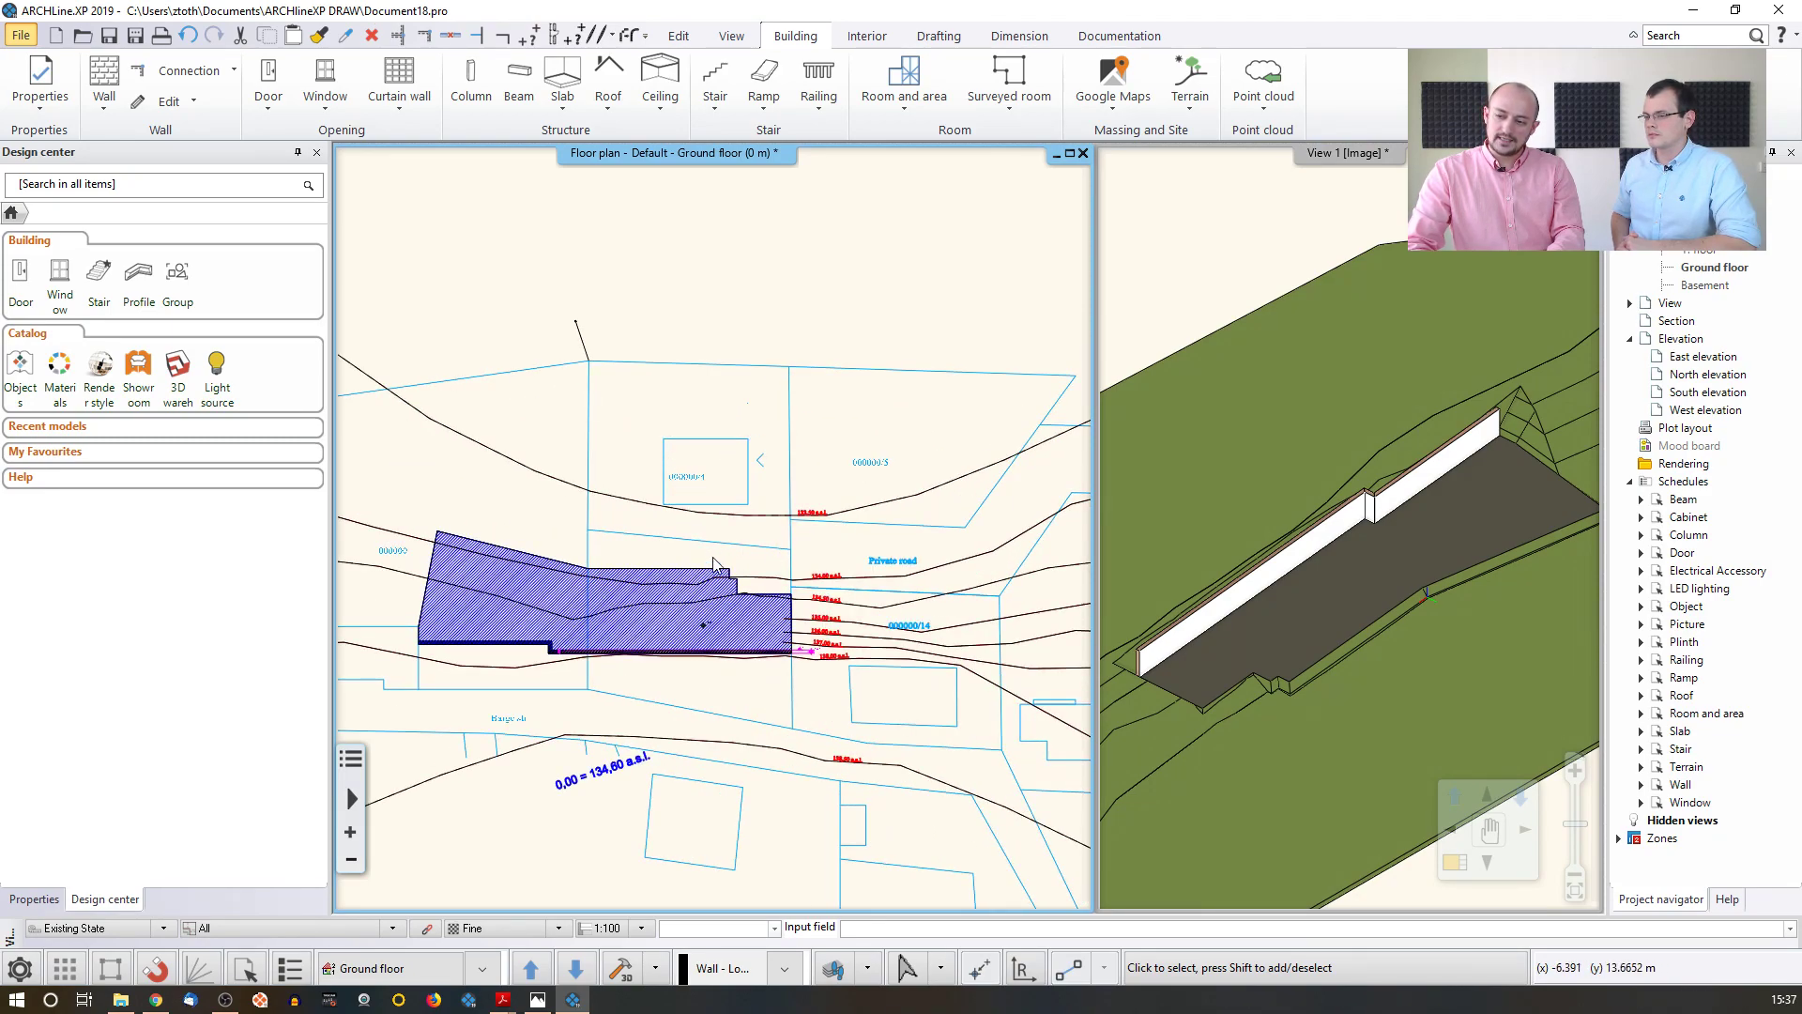
pyautogui.click(1190, 90)
pyautogui.click(1233, 314)
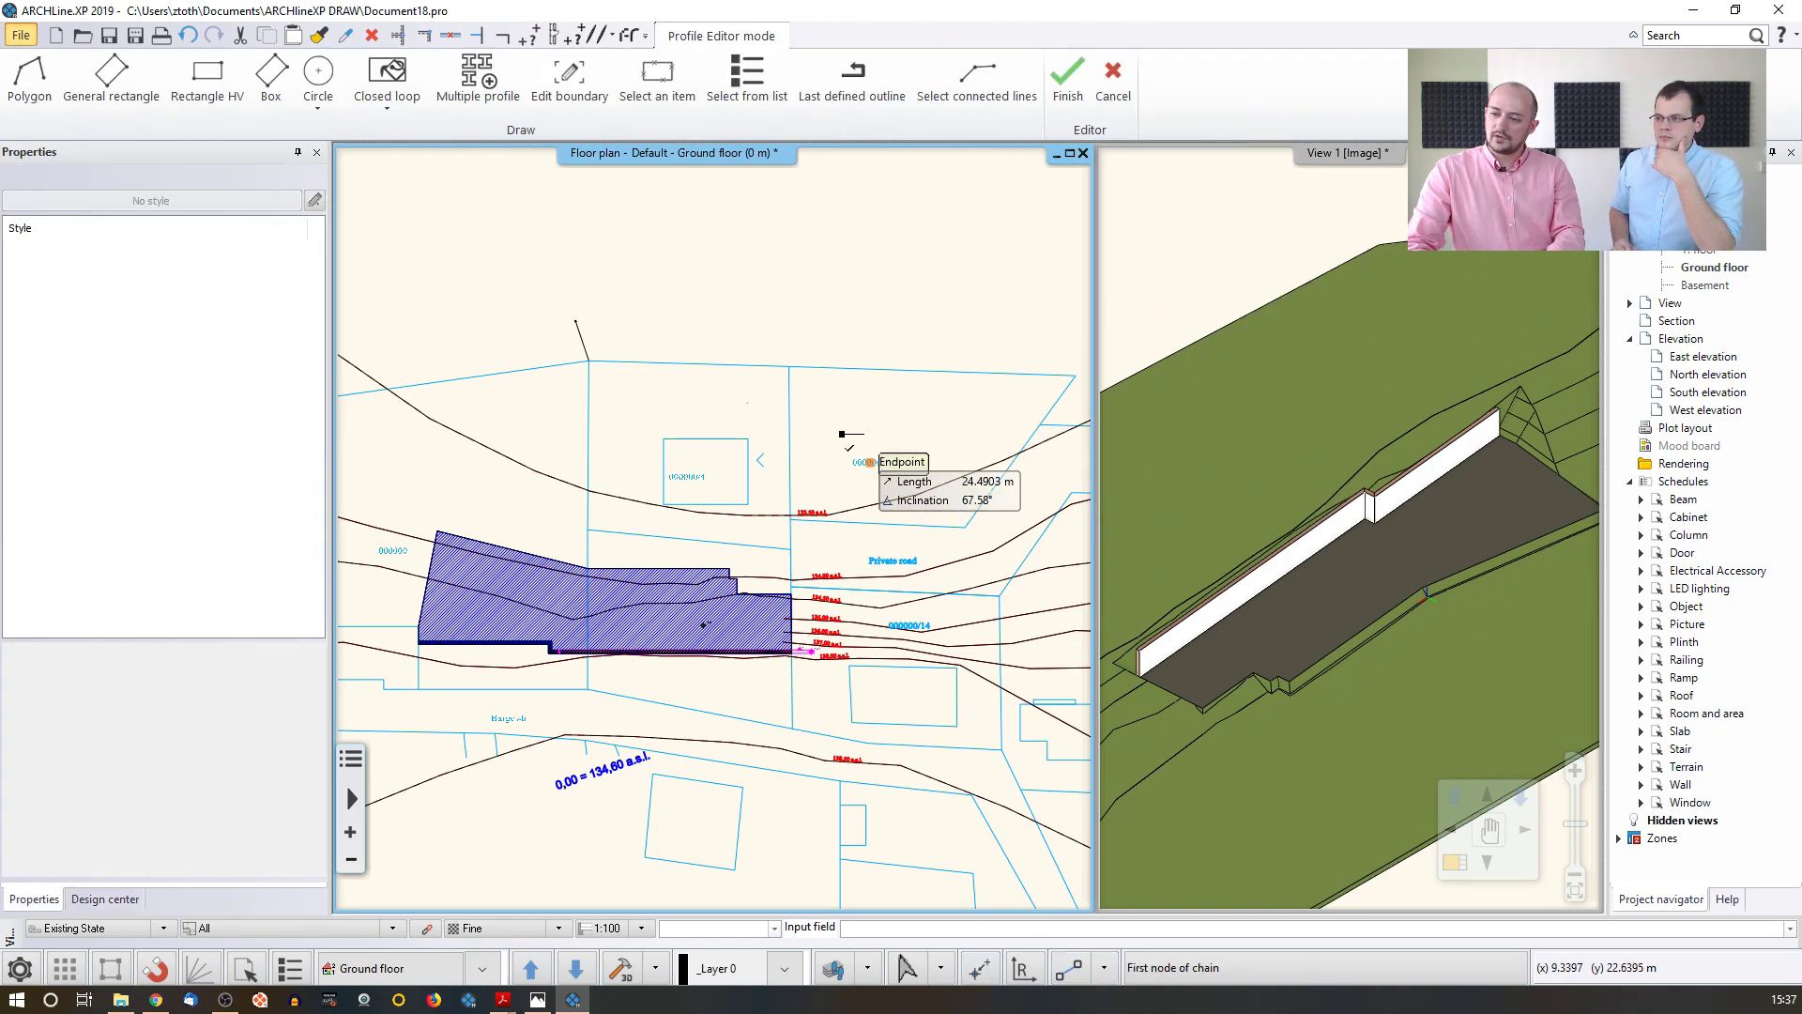
pyautogui.click(664, 440)
pyautogui.click(748, 440)
pyautogui.click(747, 504)
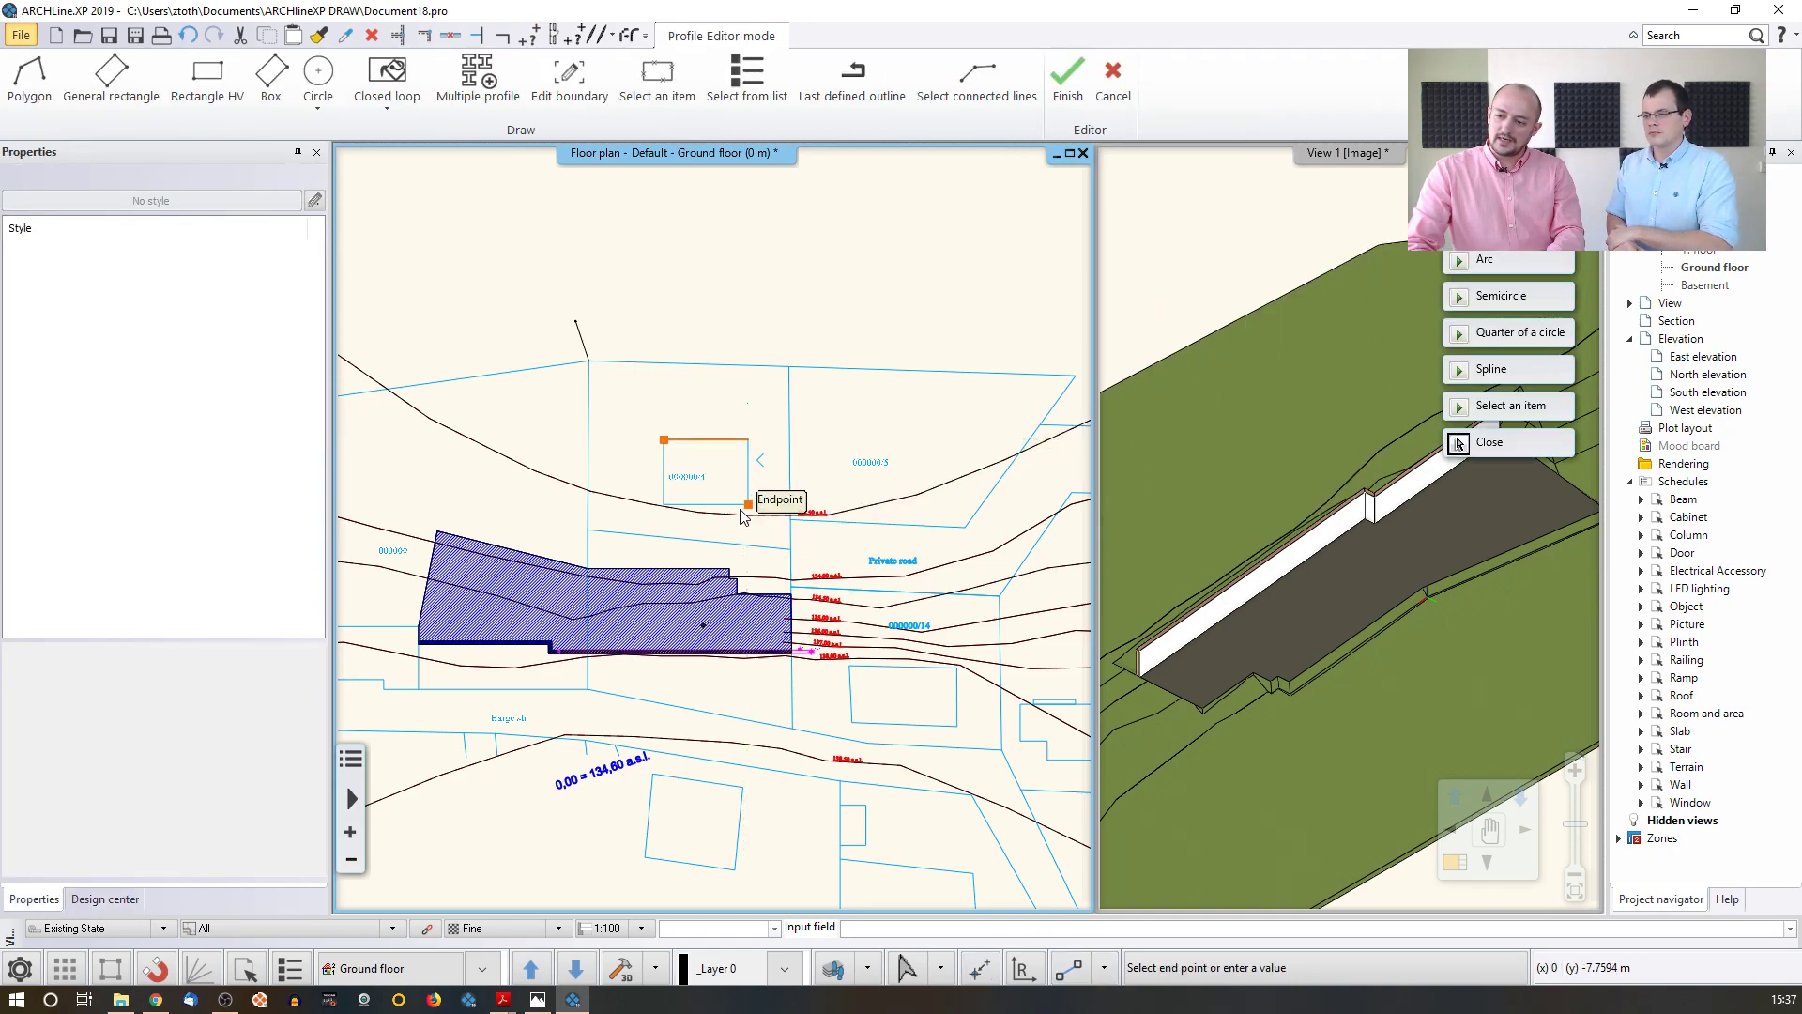
pyautogui.click(664, 504)
pyautogui.click(624, 420)
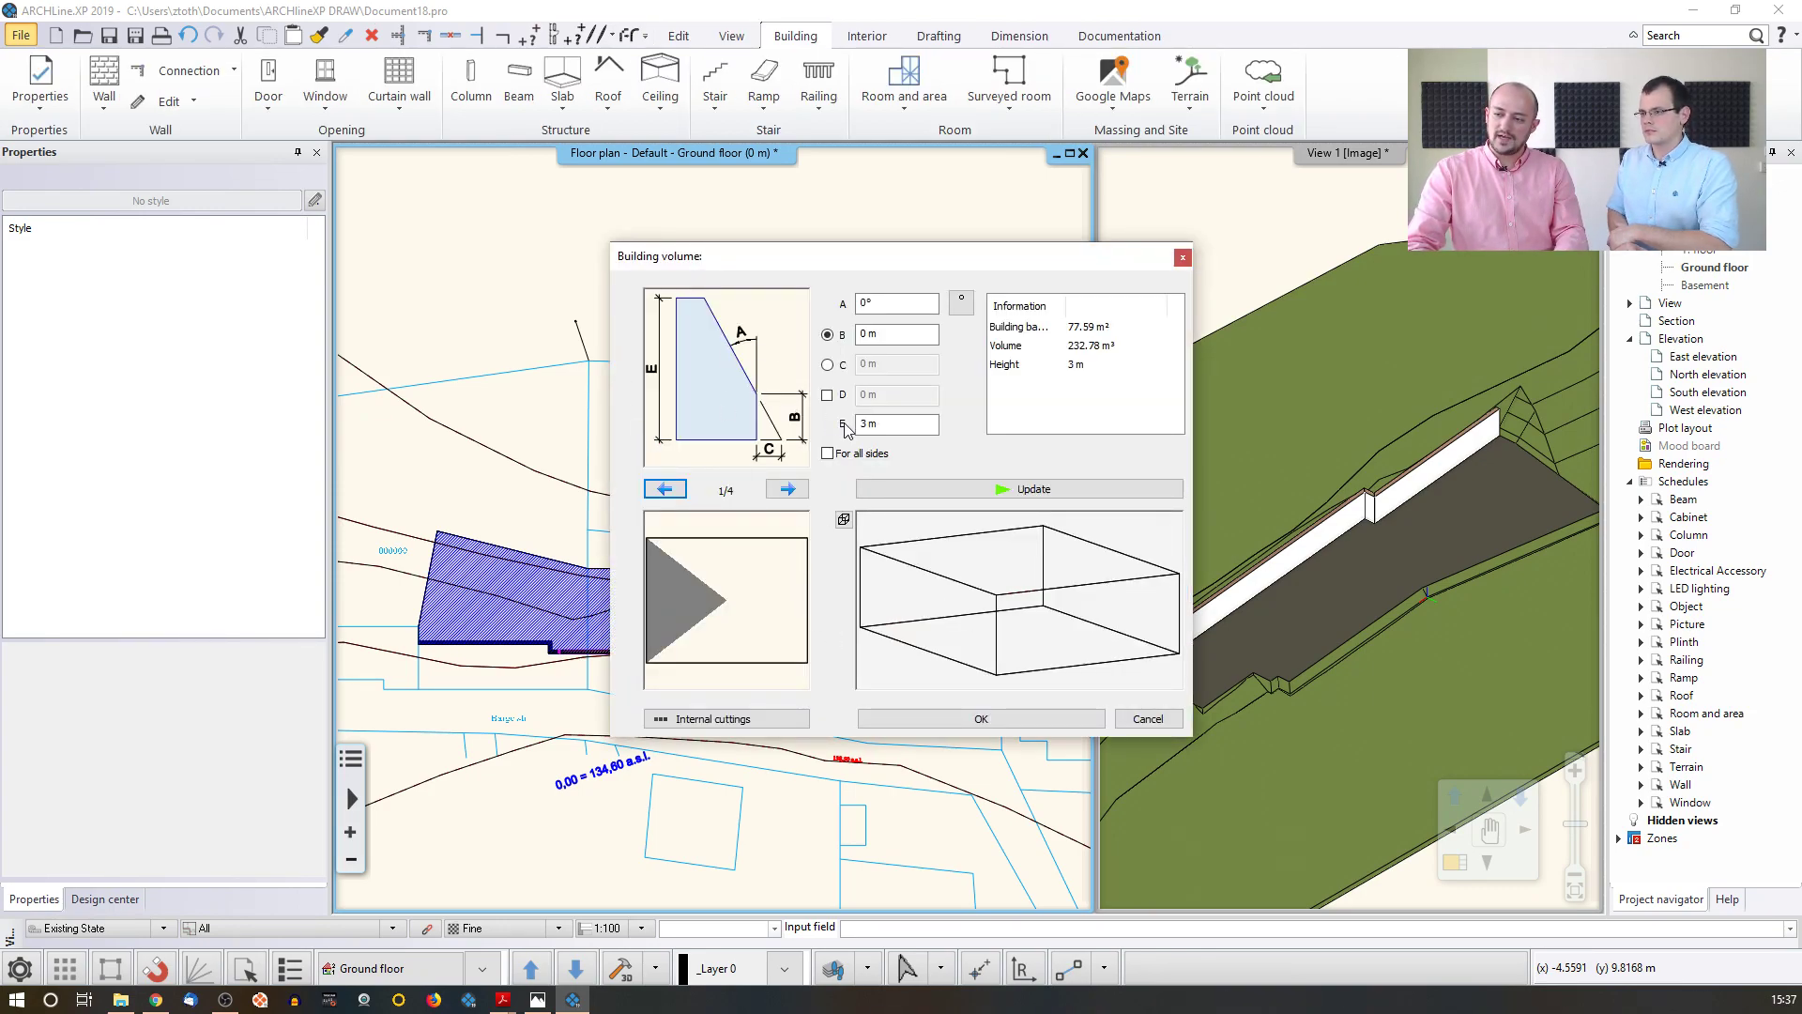
# - Set the building volume's total height E to 8 m and its vertical side height B to 3 m
pyautogui.click(873, 424)
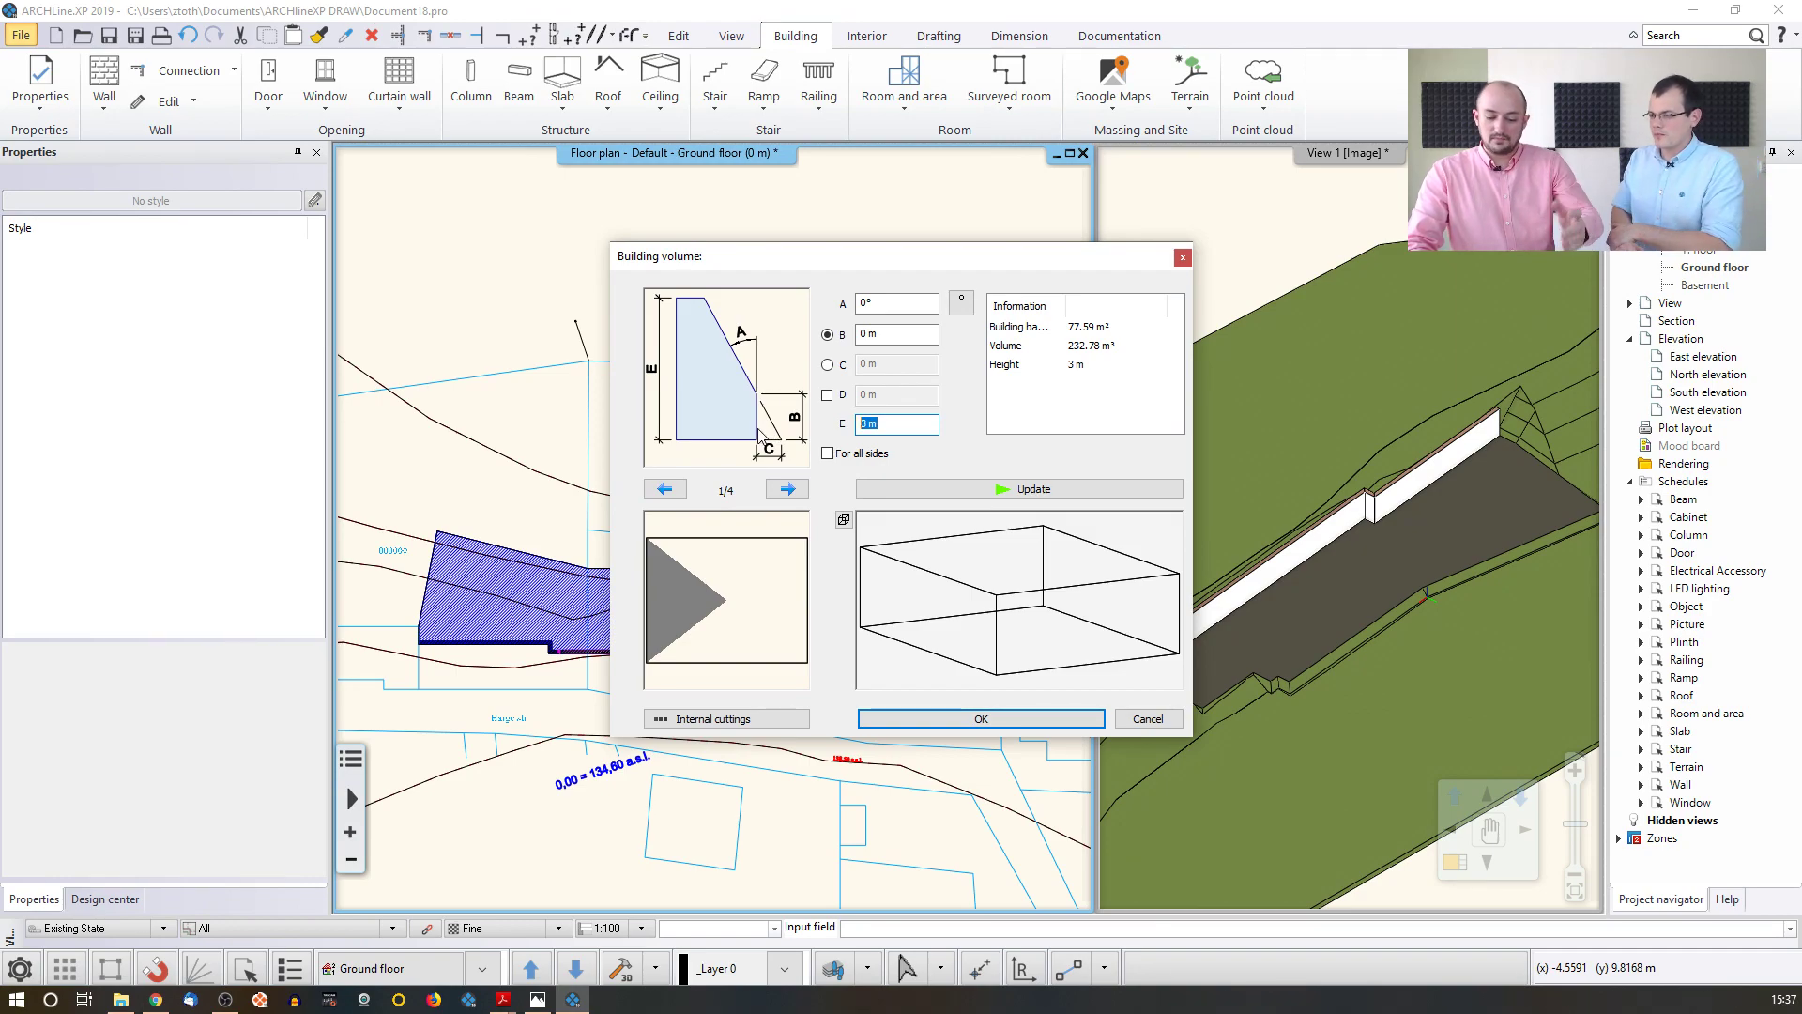
pyautogui.write('8')
pyautogui.press('Tab')
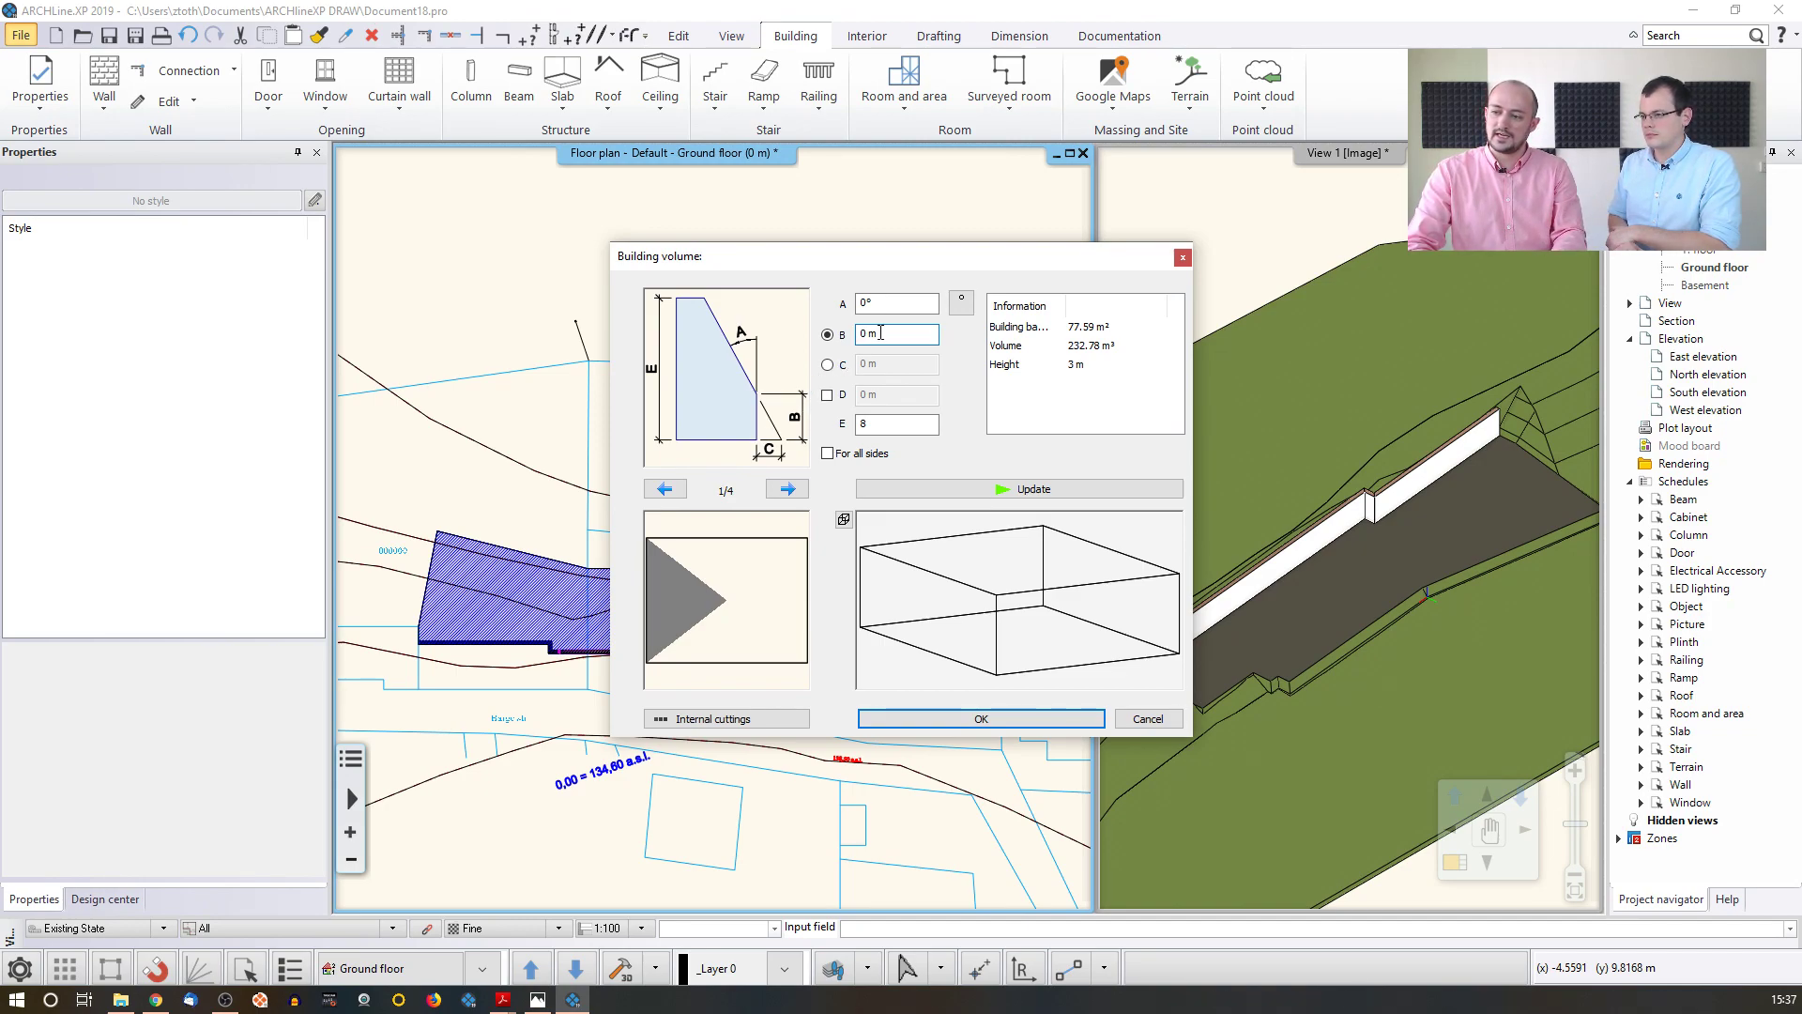
pyautogui.moveTo(881, 332); pyautogui.dragTo(797, 339)
pyautogui.write('3')
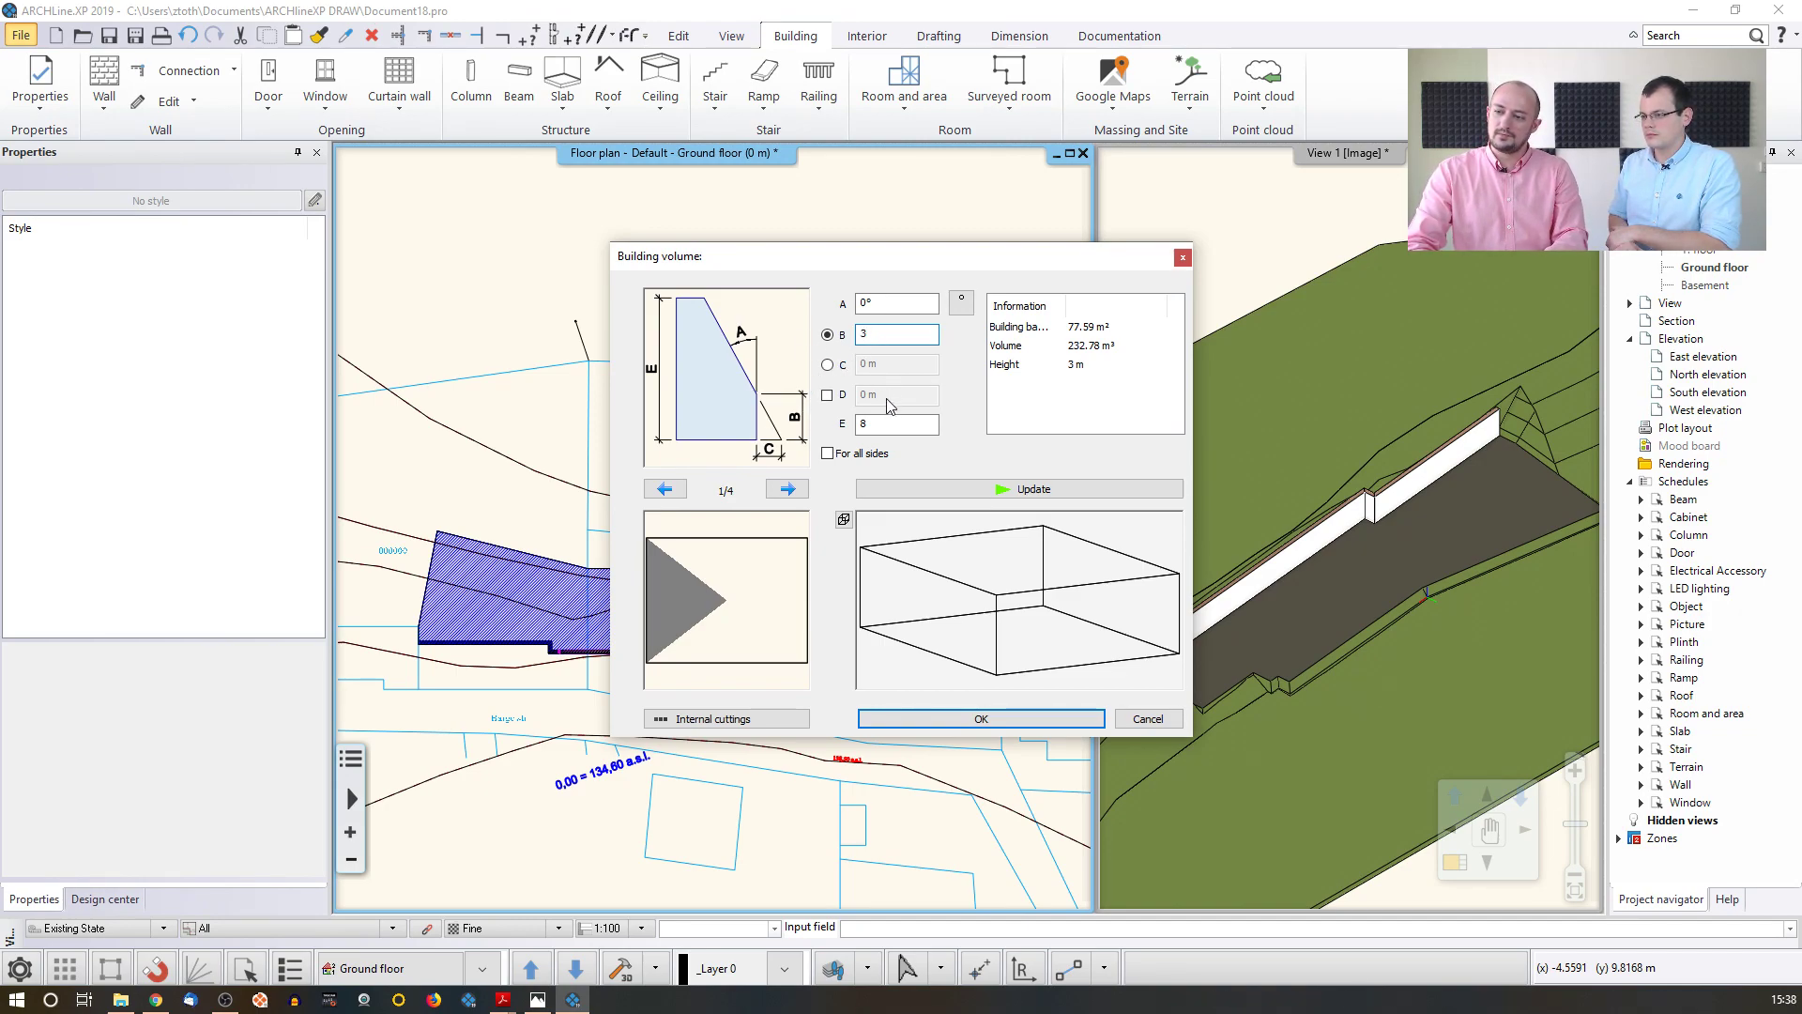
# - Set the inclination angle A of the building volume's sides to 30 degrees and update the preview
pyautogui.click(875, 304)
pyautogui.moveTo(875, 304); pyautogui.dragTo(850, 310)
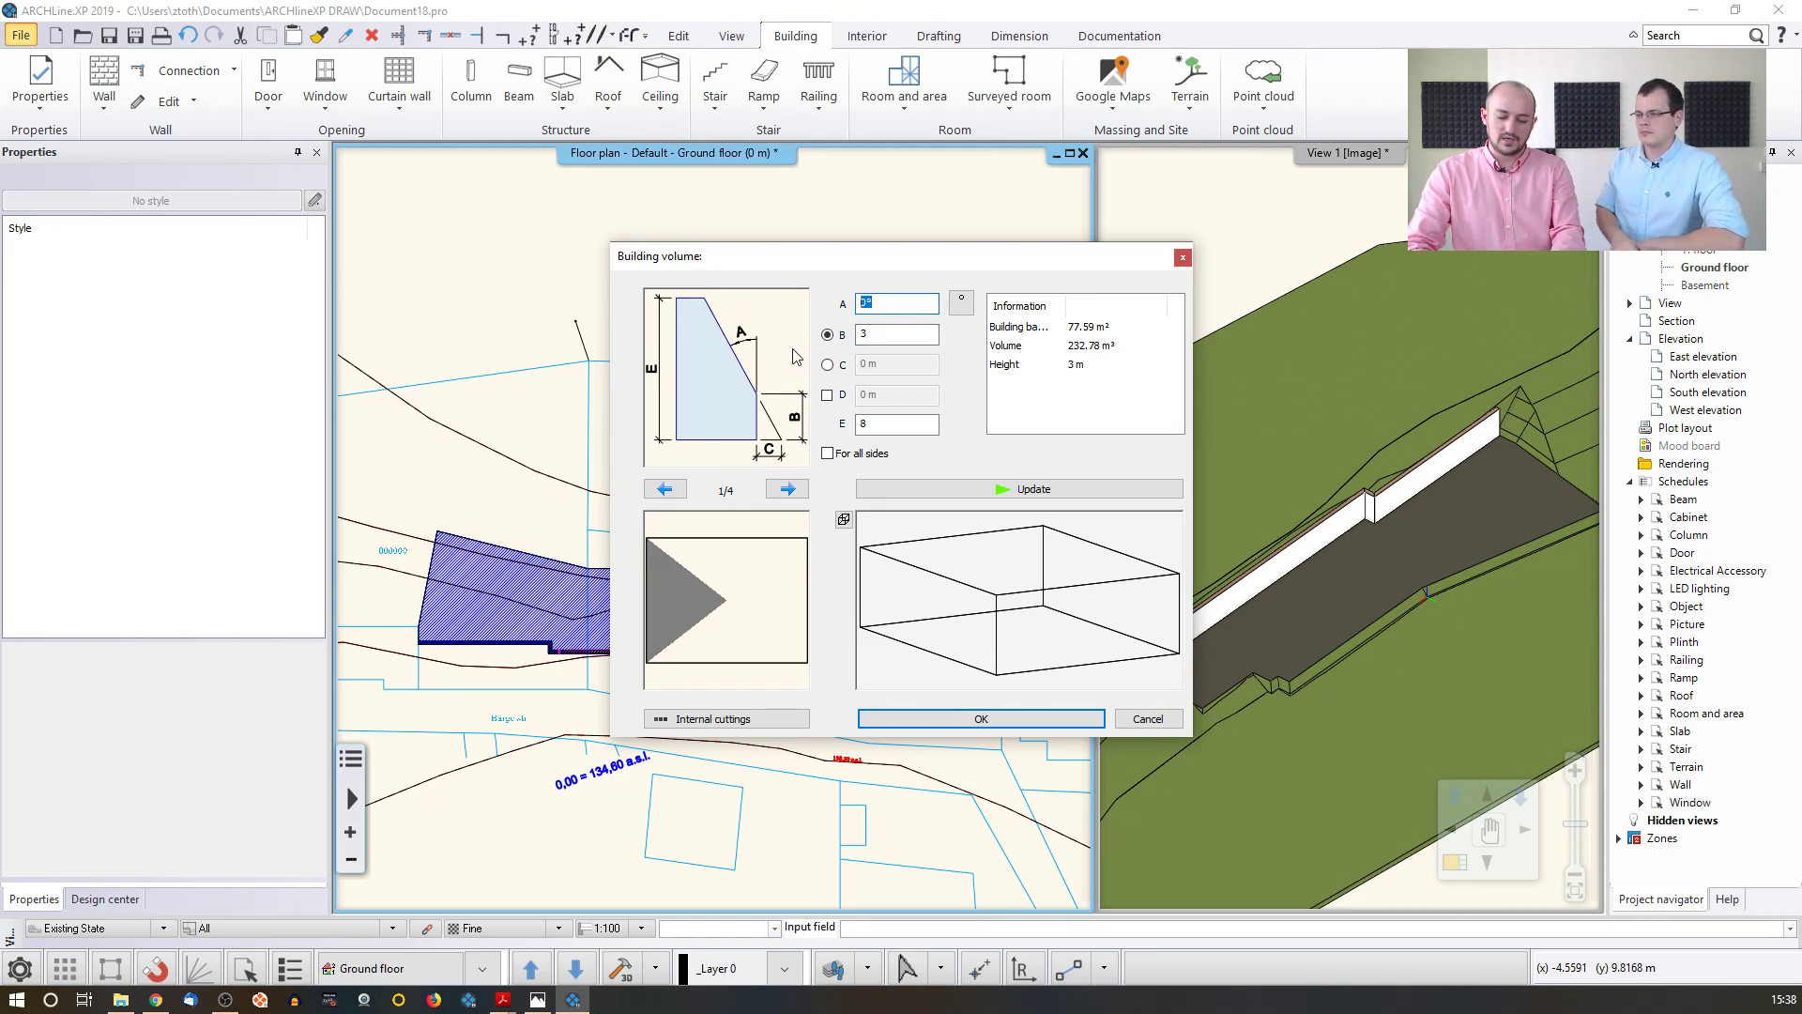
pyautogui.write('30')
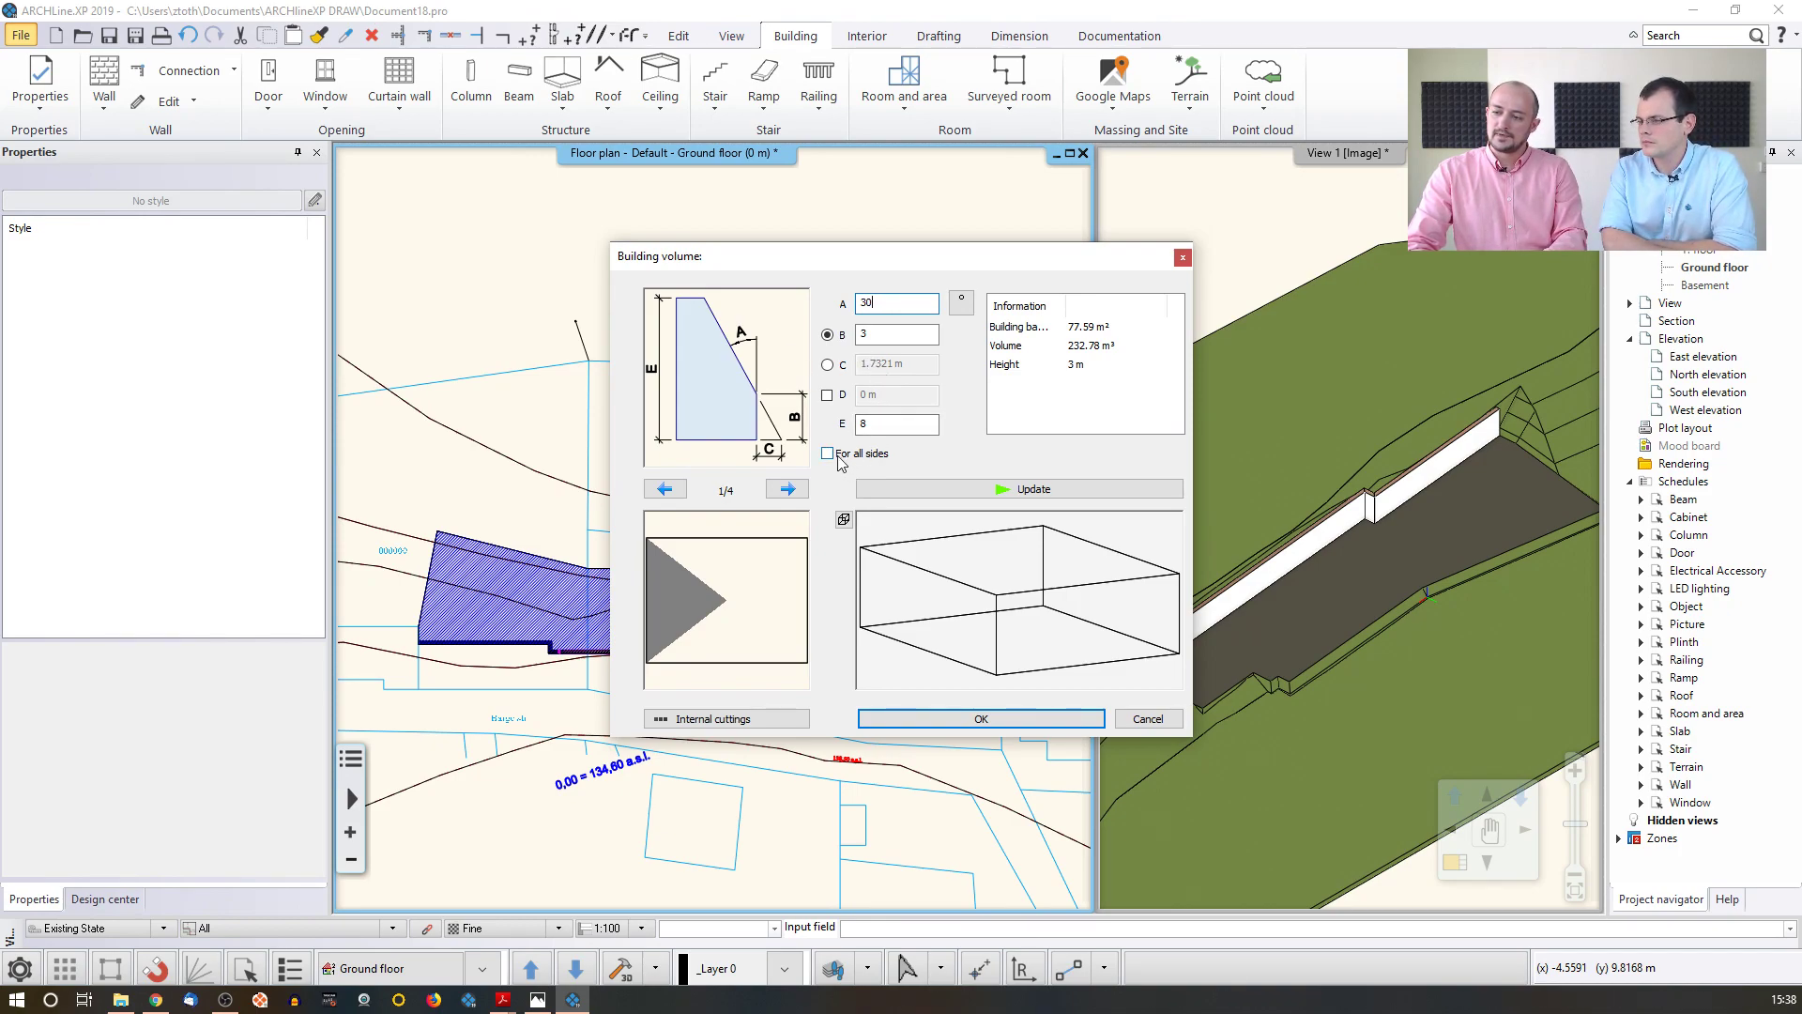
pyautogui.press('Return')
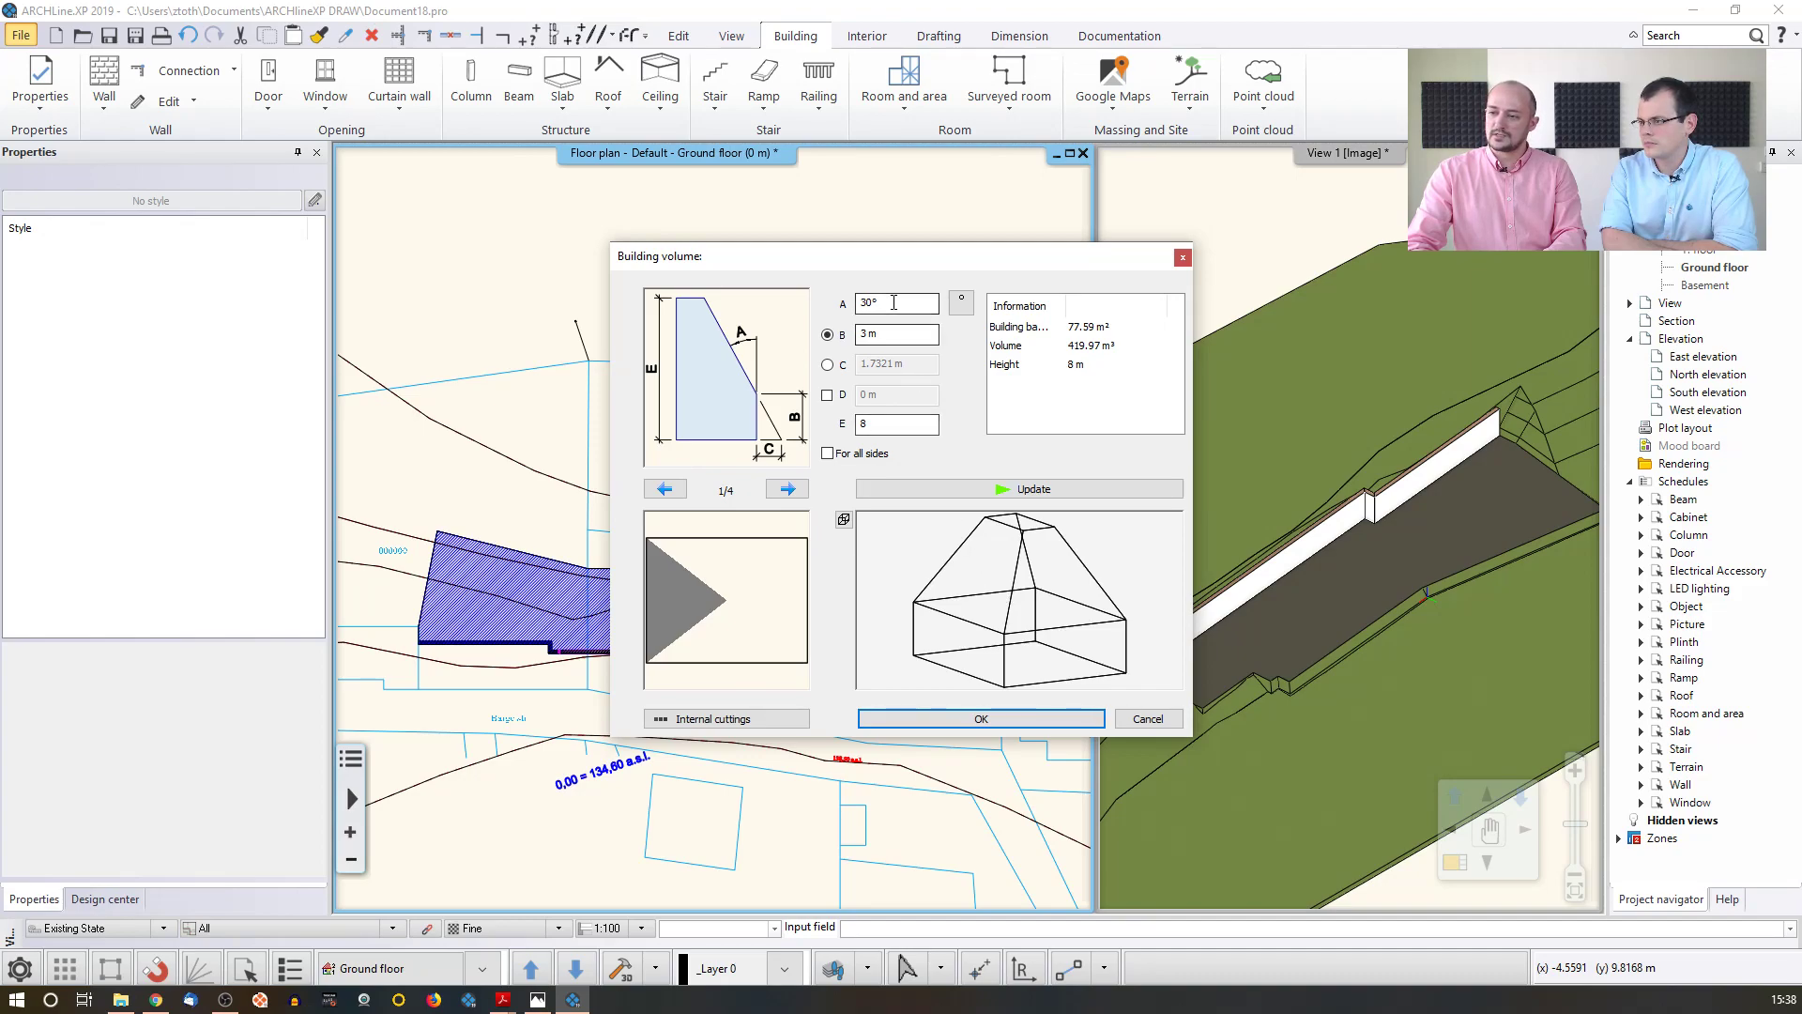
# - Set the inclination angle A of the building volume's sides to 45 degrees
pyautogui.moveTo(887, 304); pyautogui.dragTo(780, 307)
pyautogui.write('45')
pyautogui.click(907, 422)
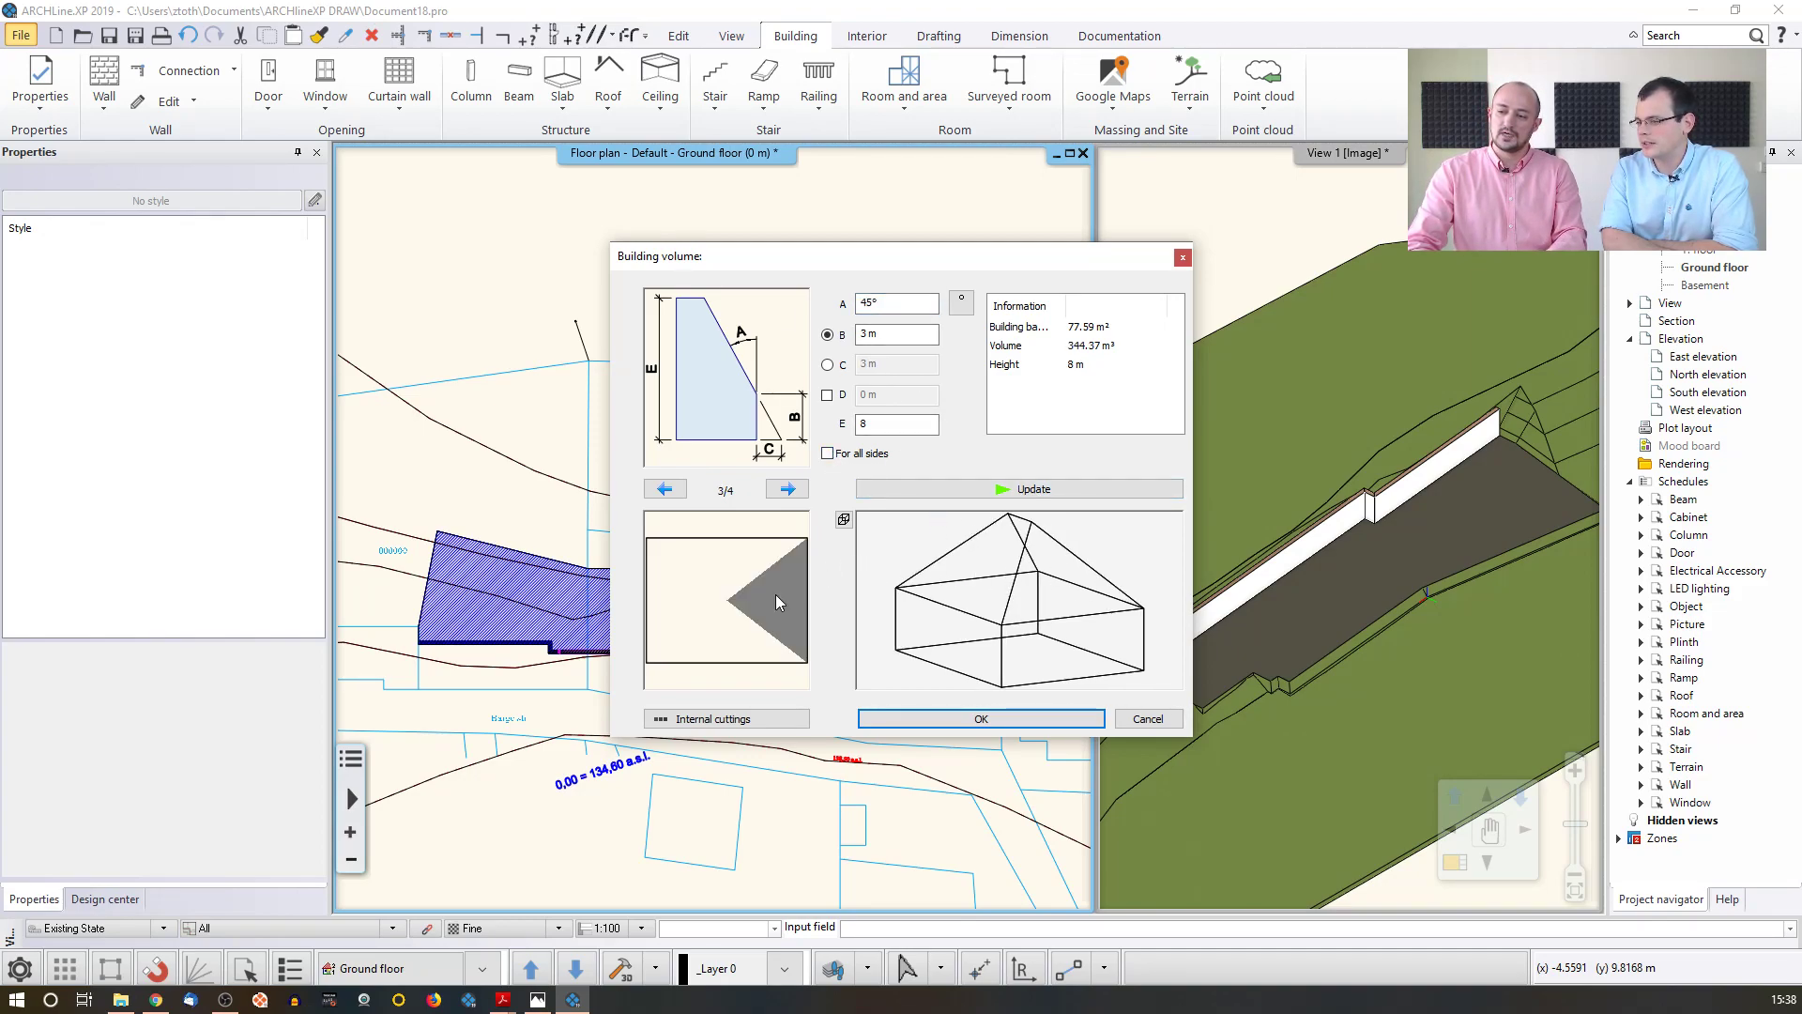
# - Set the inclination angle A to 0 degrees on the two short end sides, 1 and 3, and create the building volume
pyautogui.moveTo(890, 303); pyautogui.dragTo(787, 304)
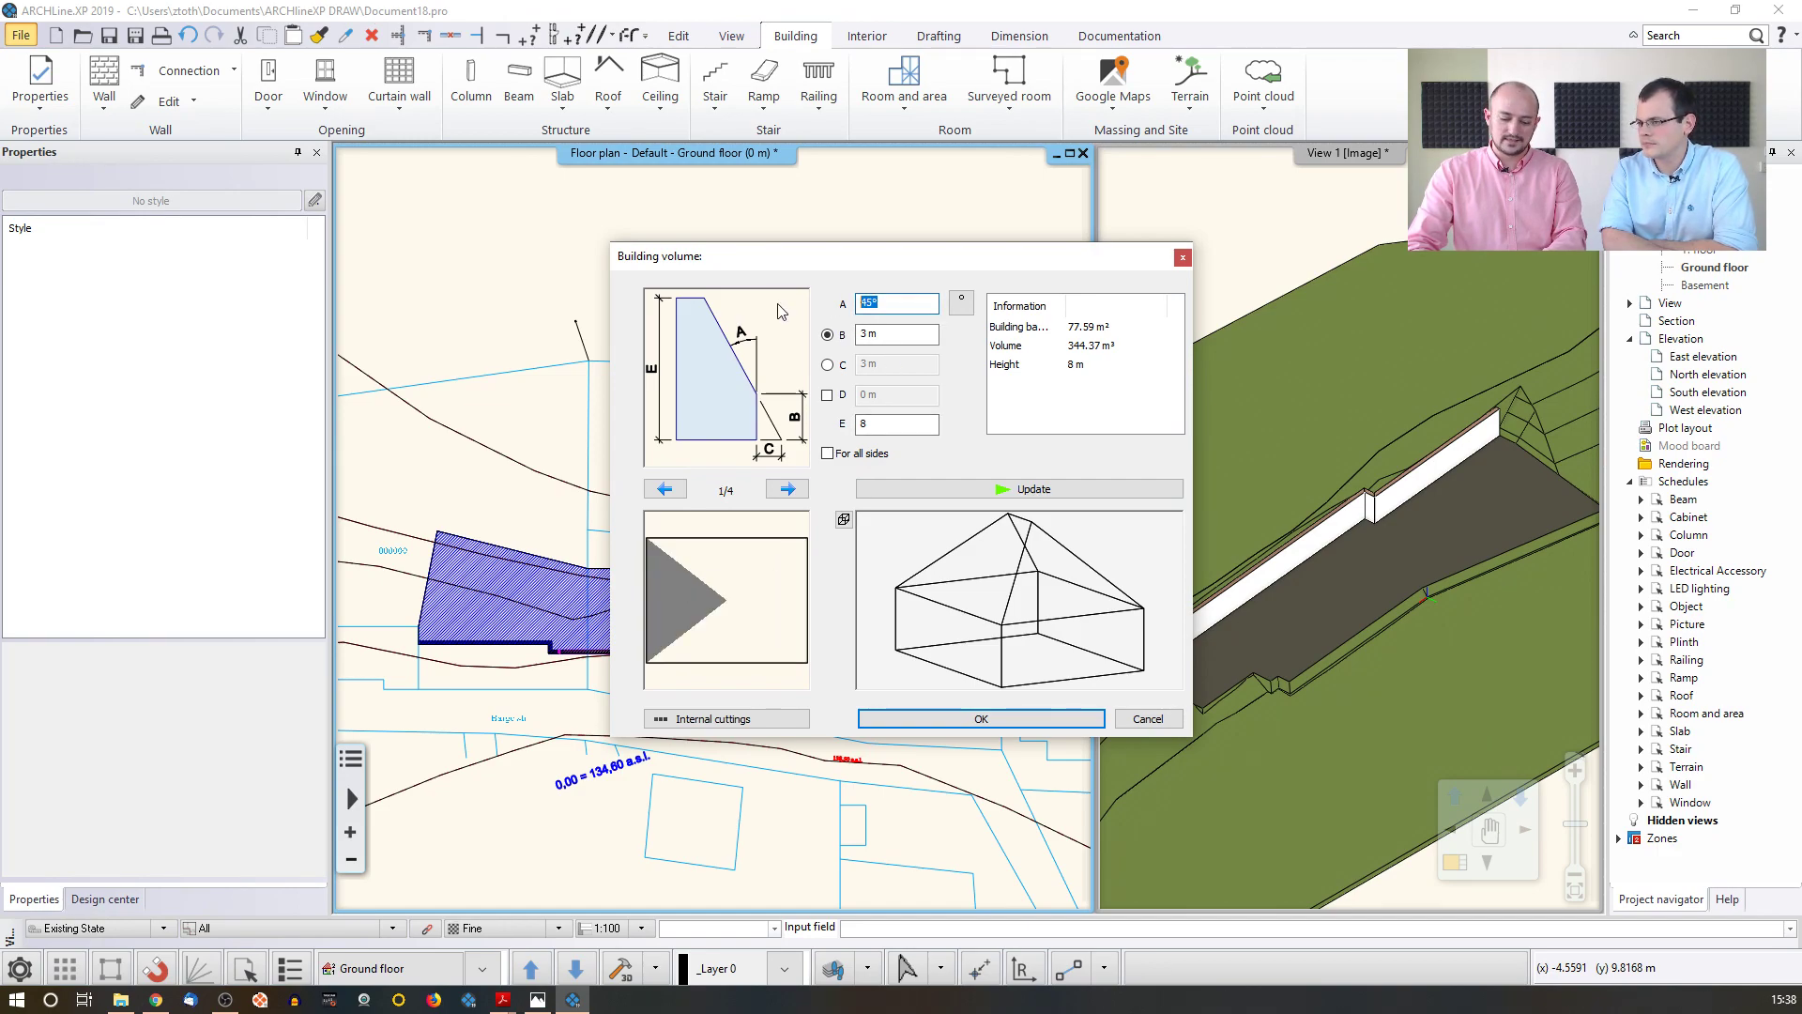
pyautogui.doubleClick(788, 488)
pyautogui.doubleClick(892, 303)
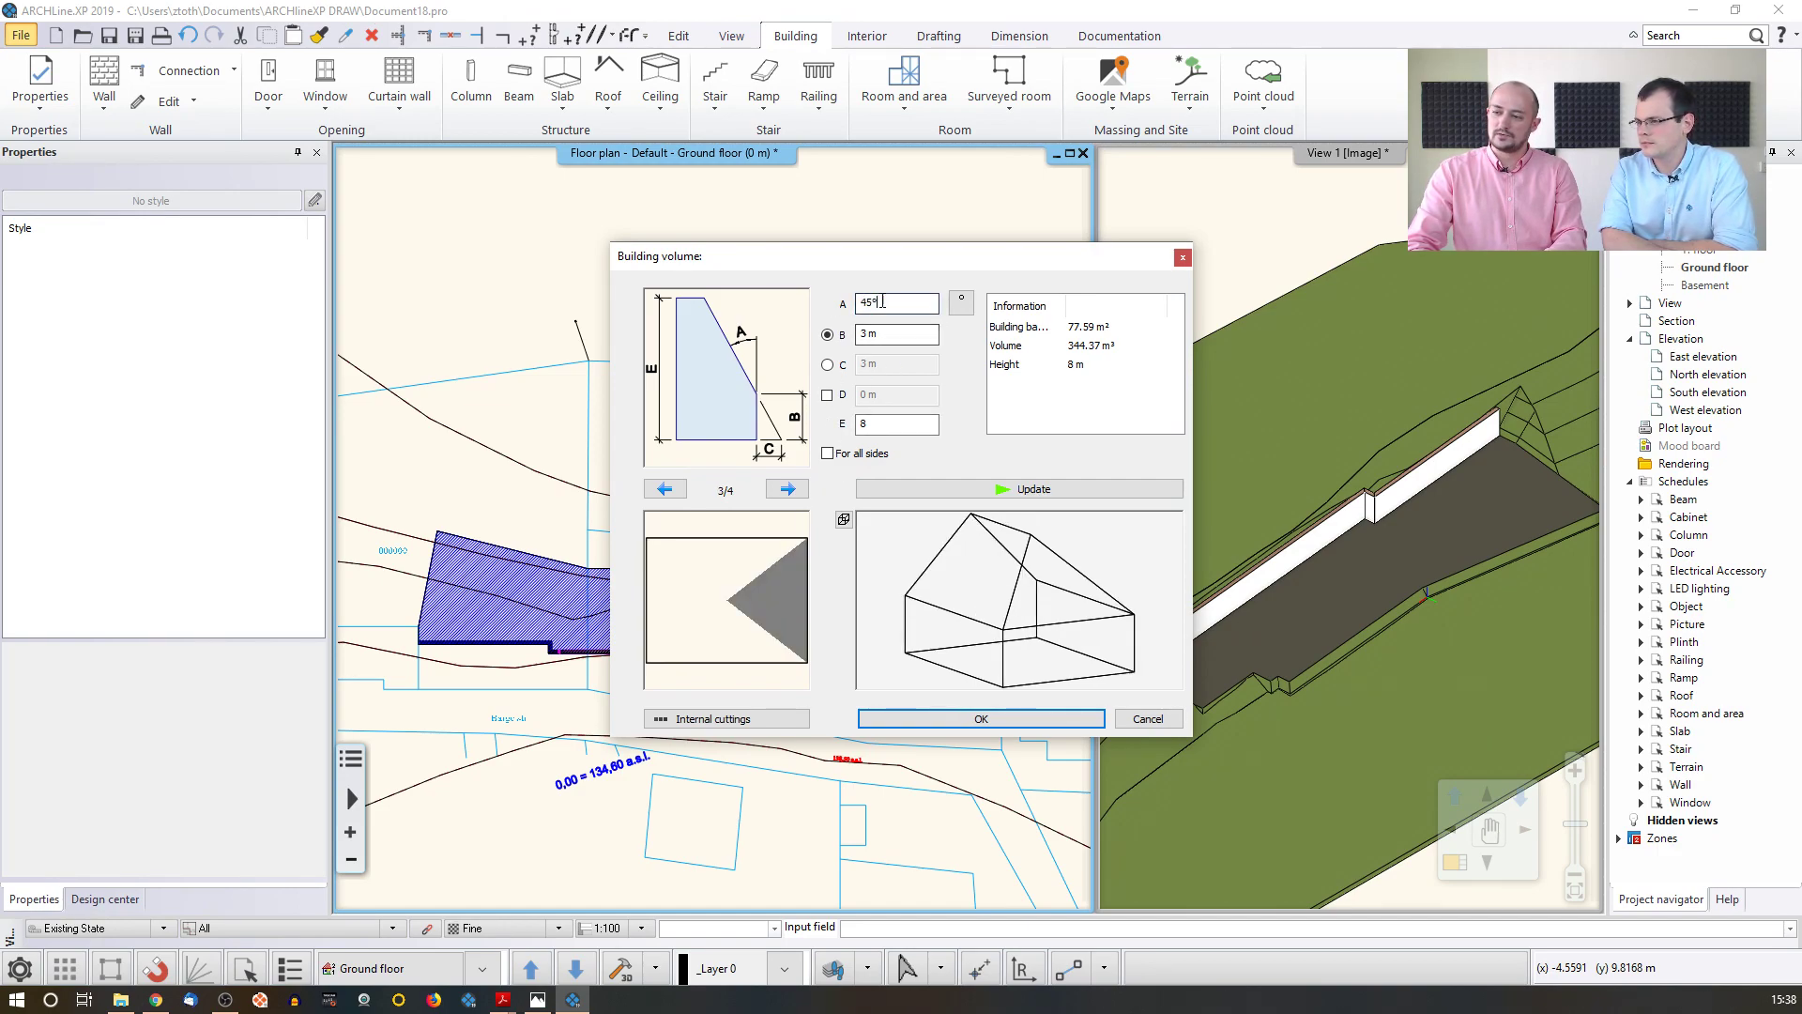
pyautogui.write('0')
pyautogui.click(723, 582)
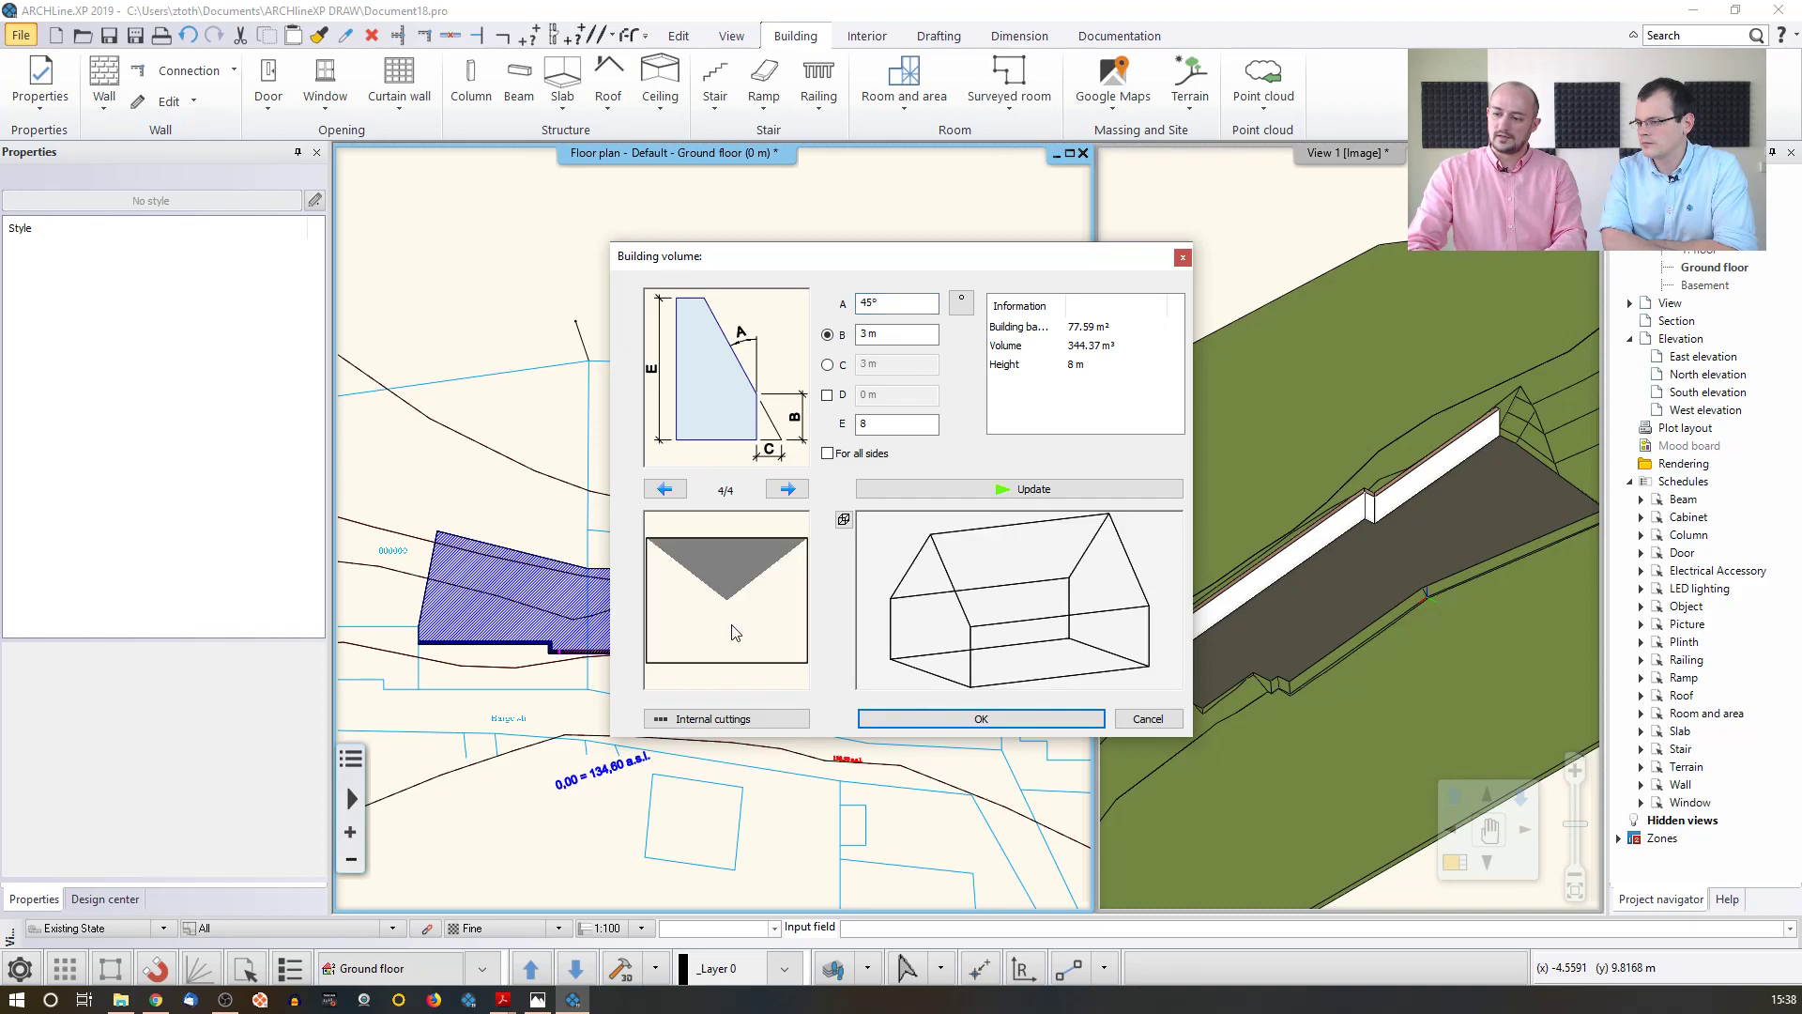
pyautogui.click(732, 627)
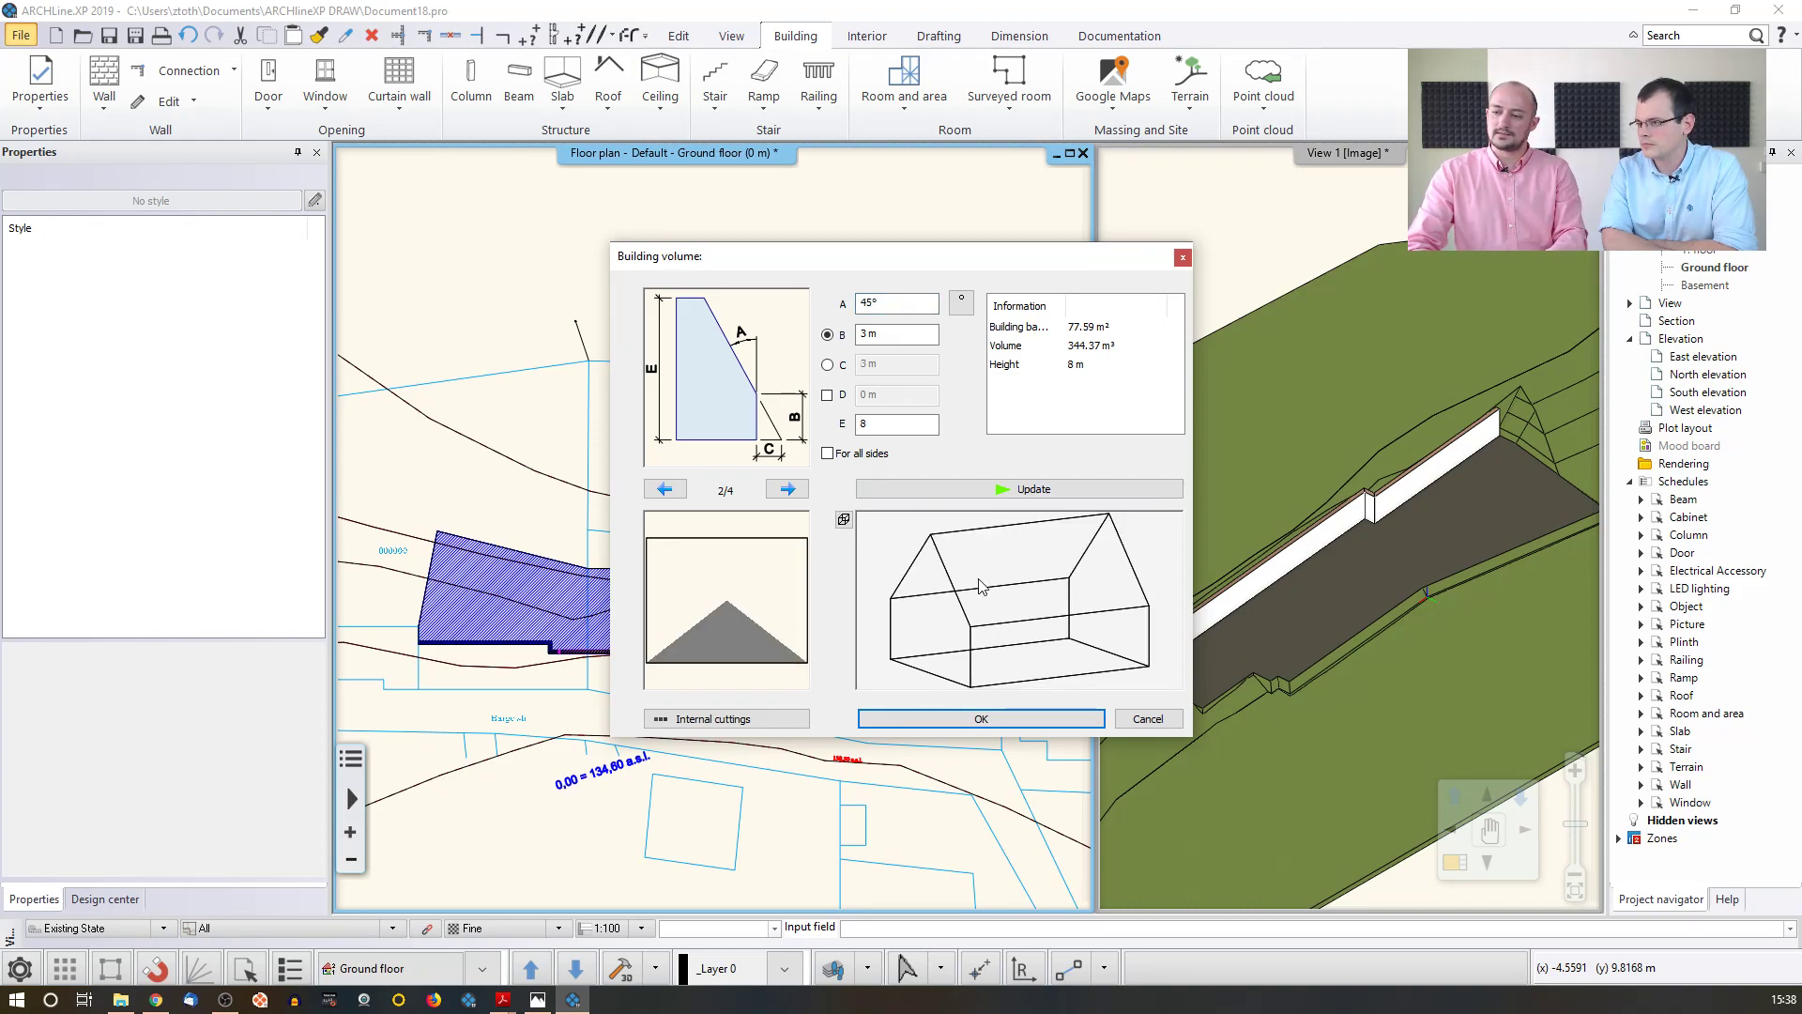
pyautogui.click(981, 719)
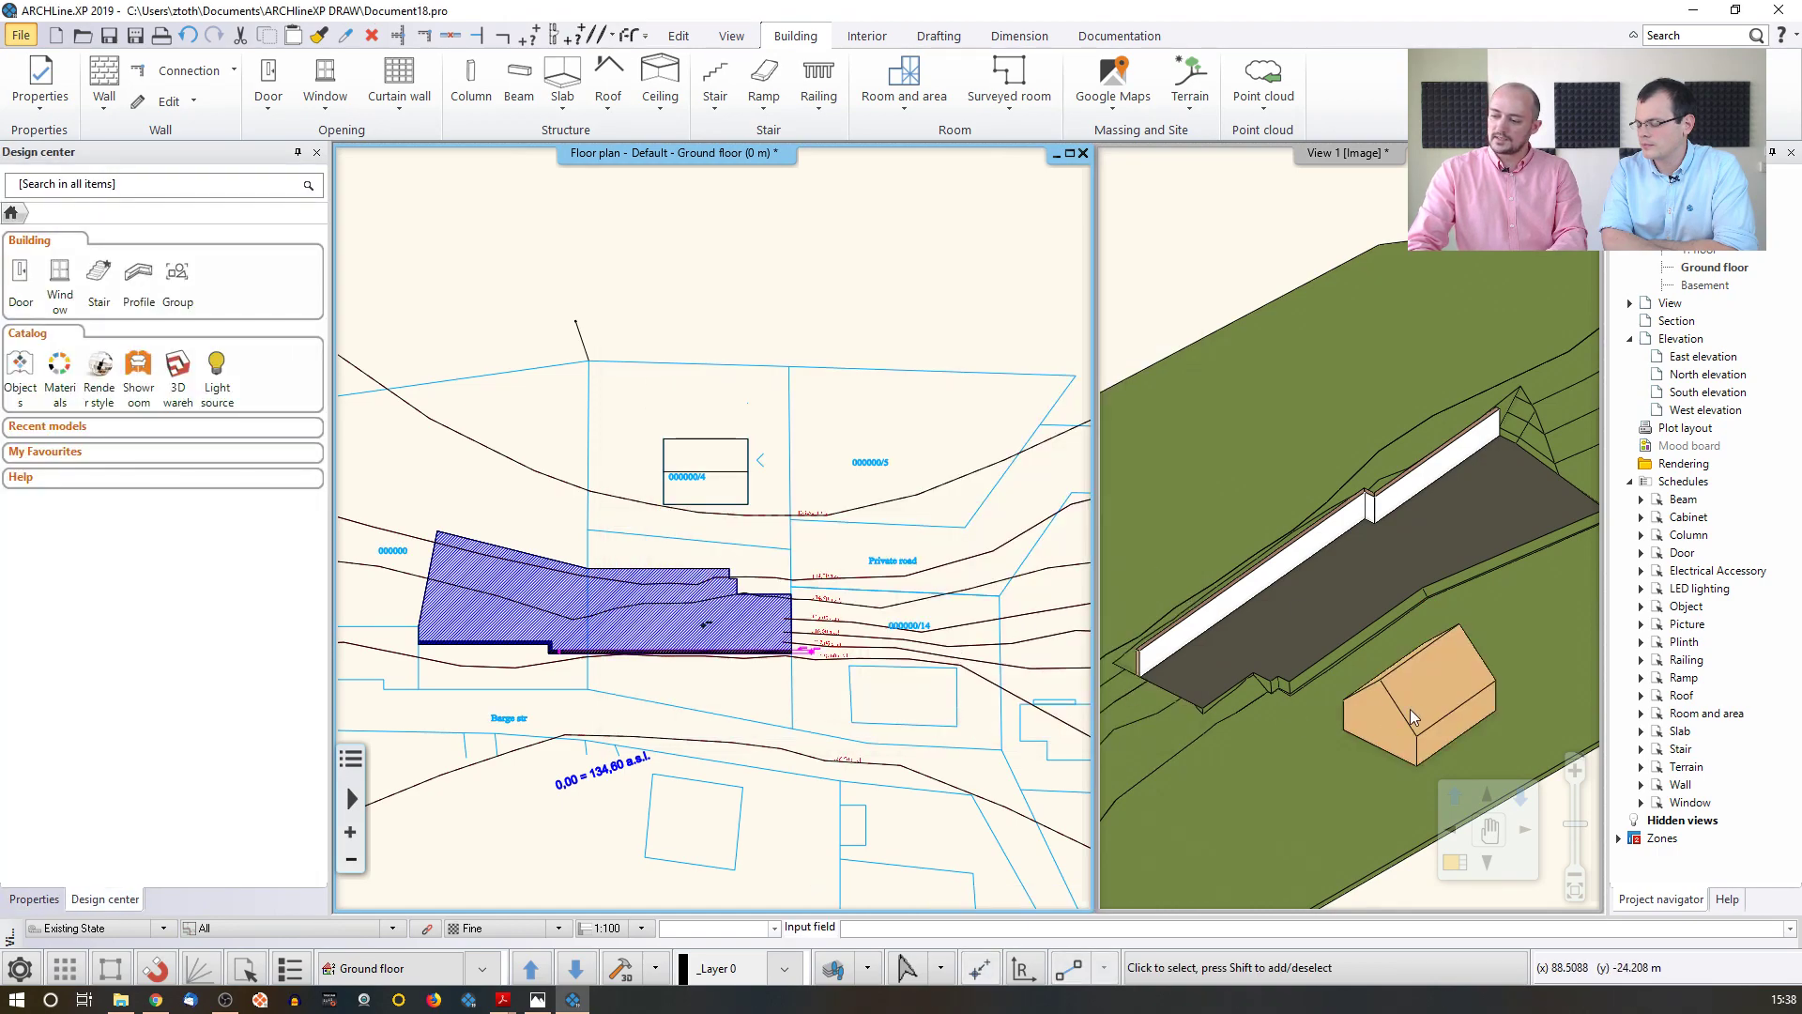
# - Move a copy of the building volume onto the tilted house outline on the other side of Barge str
pyautogui.click(726, 482)
pyautogui.moveTo(706, 472)
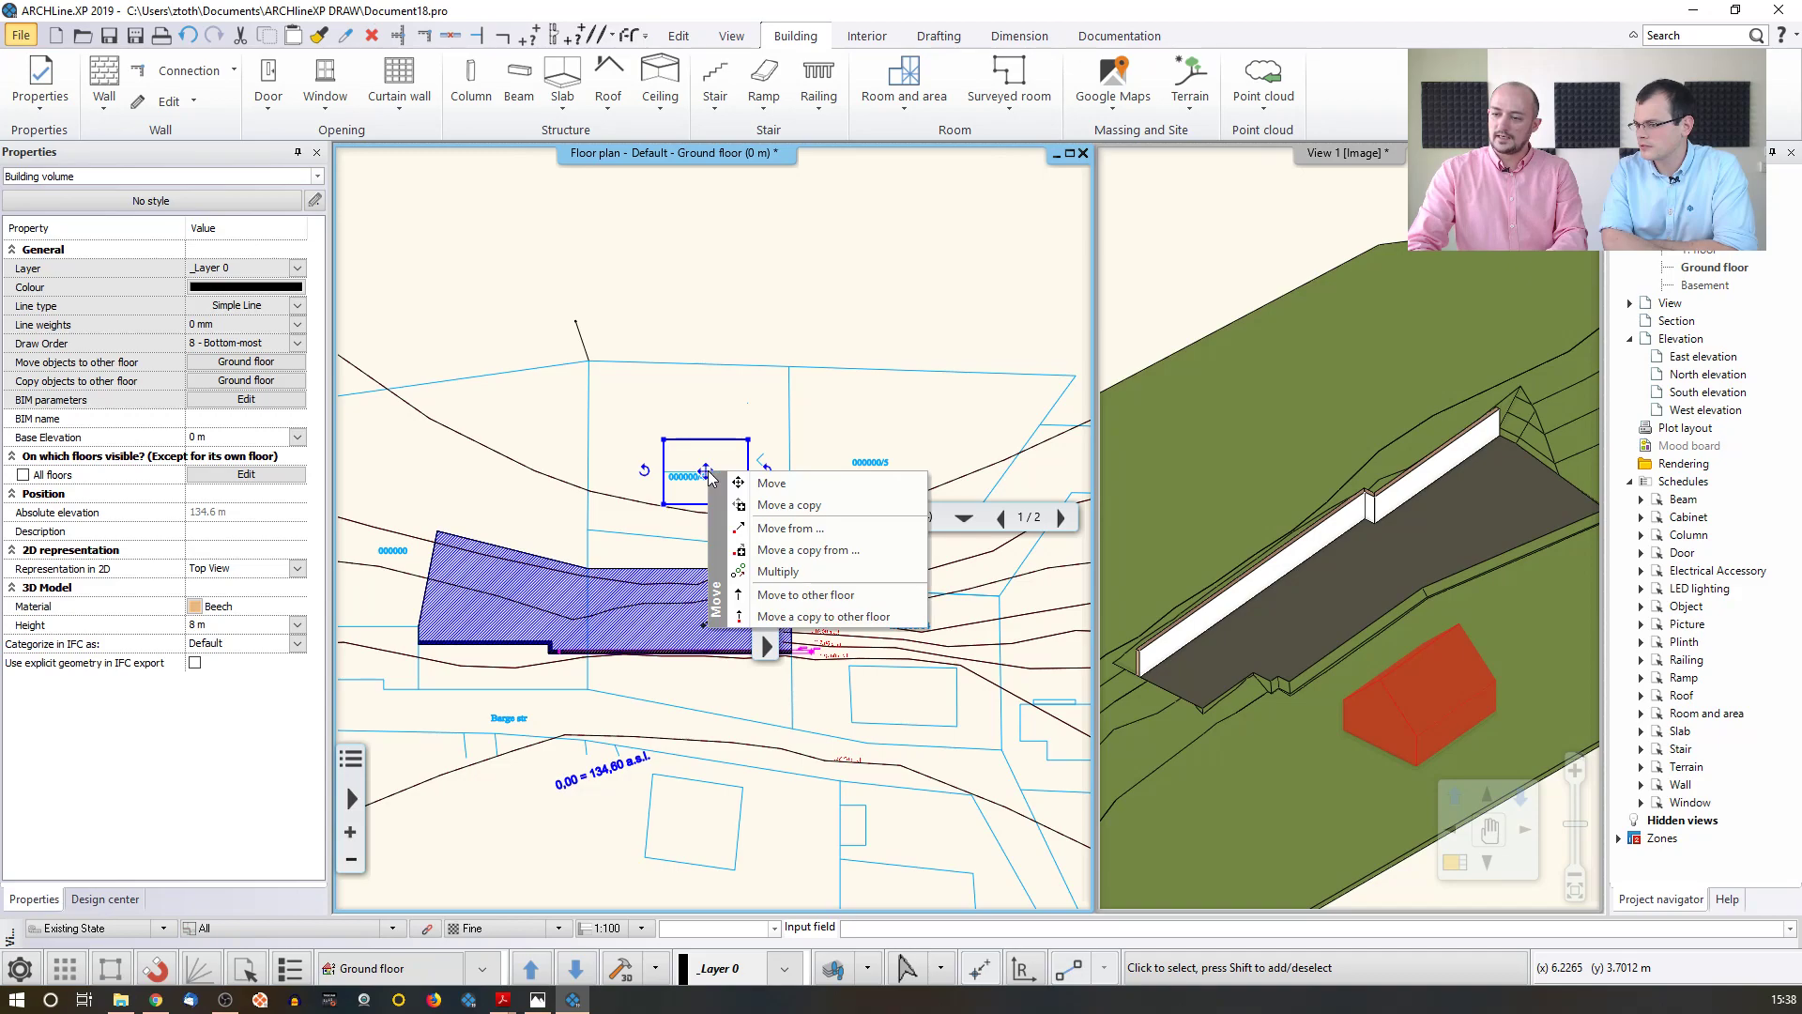
pyautogui.click(772, 483)
pyautogui.moveTo(702, 816); pyautogui.dragTo(732, 710, button='middle')
pyautogui.click(721, 719)
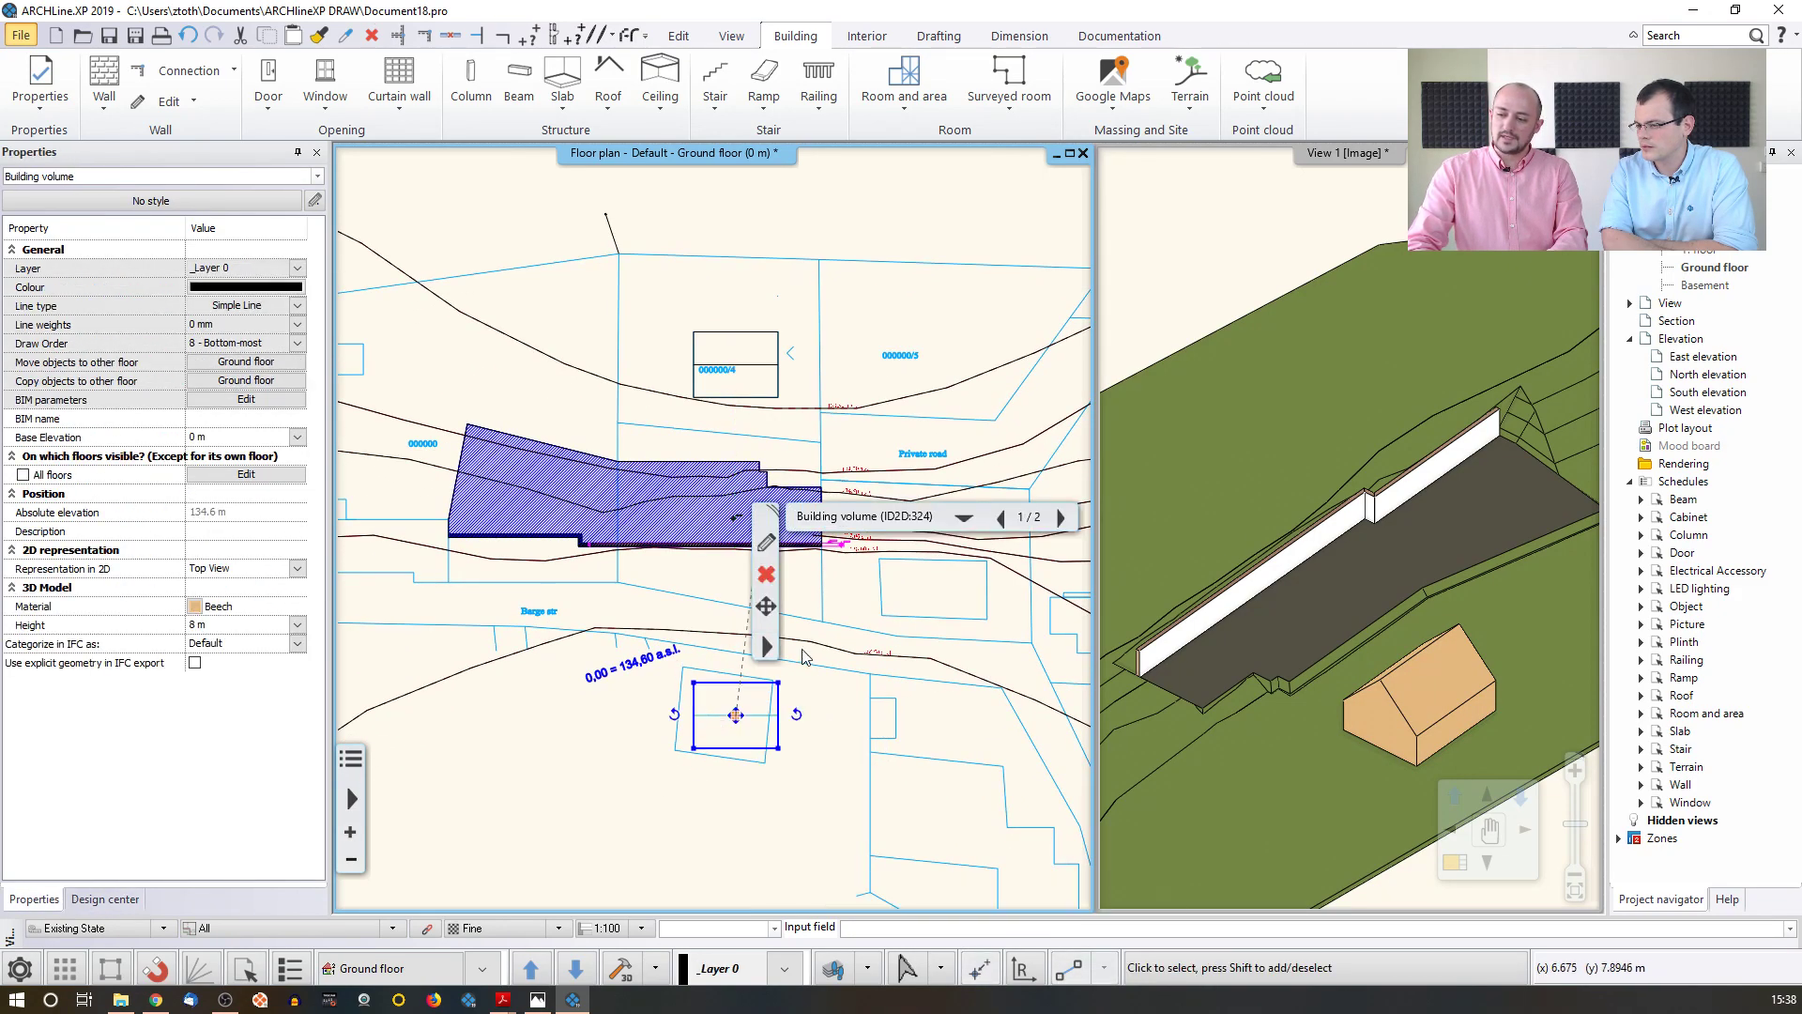
# - Move the two western nodes of the copied building volume onto the matching corners of the tilted house outline
pyautogui.moveTo(695, 685)
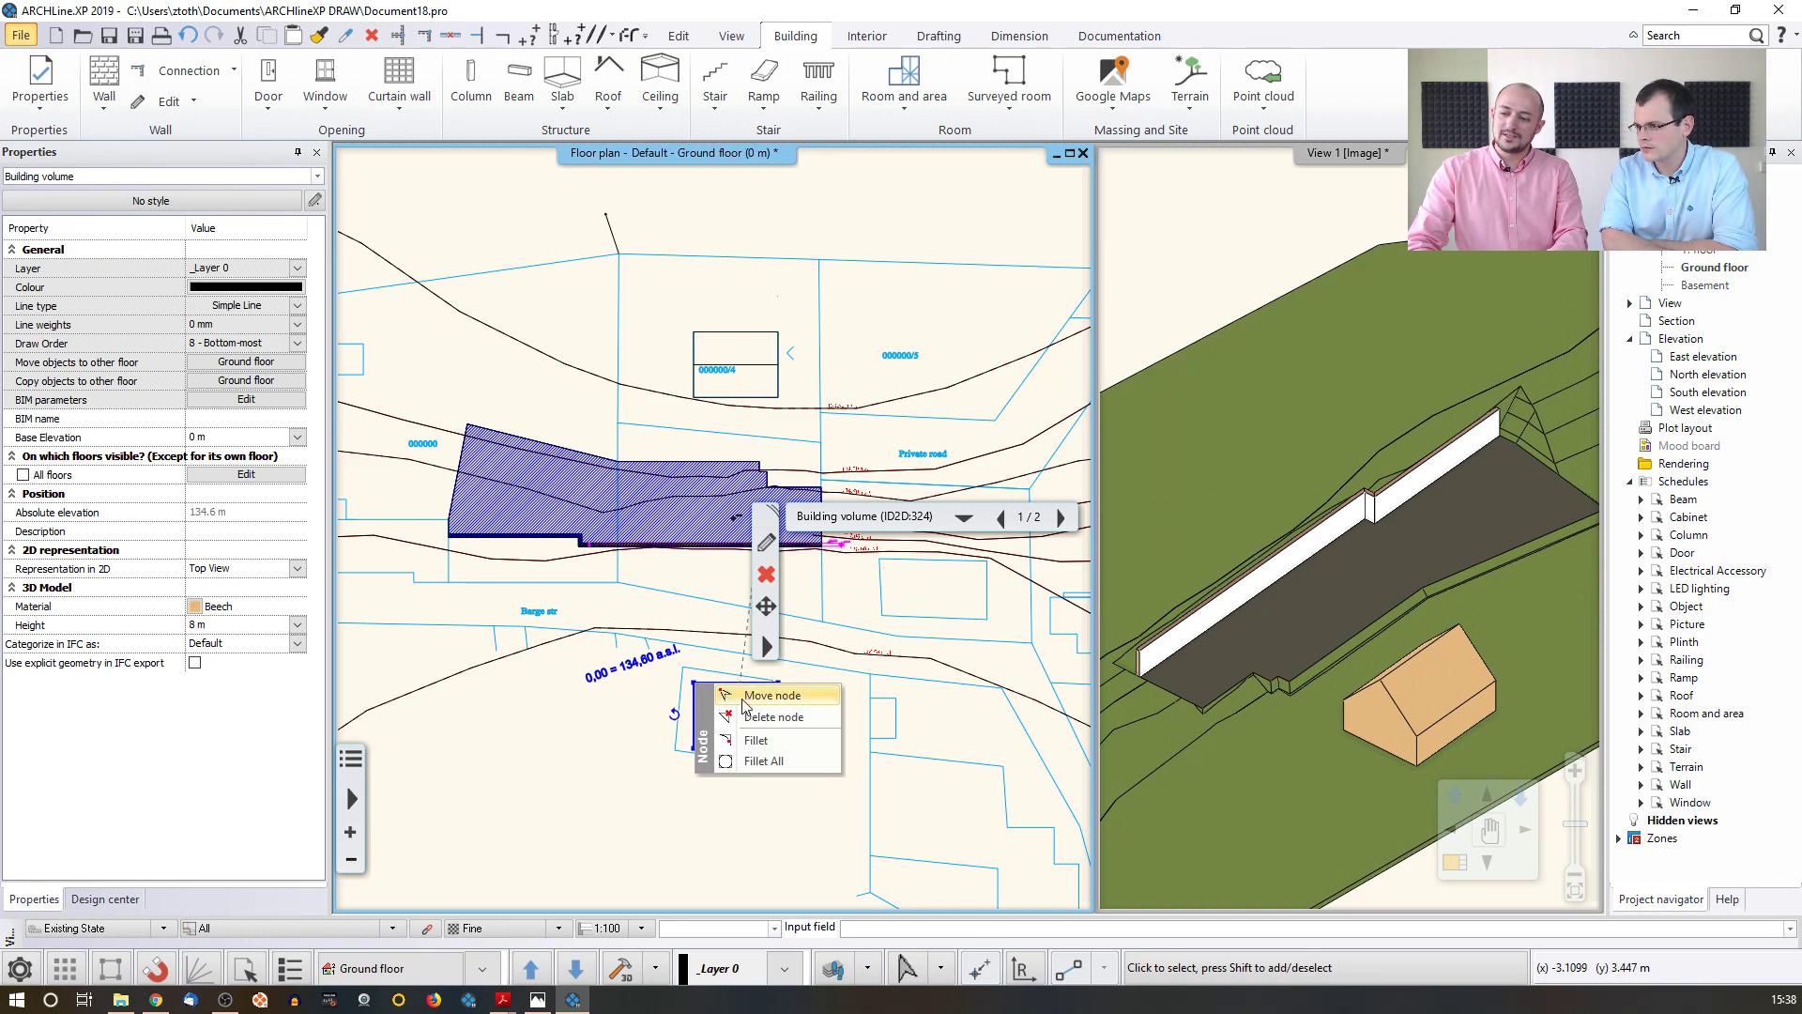
pyautogui.click(747, 697)
pyautogui.click(683, 667)
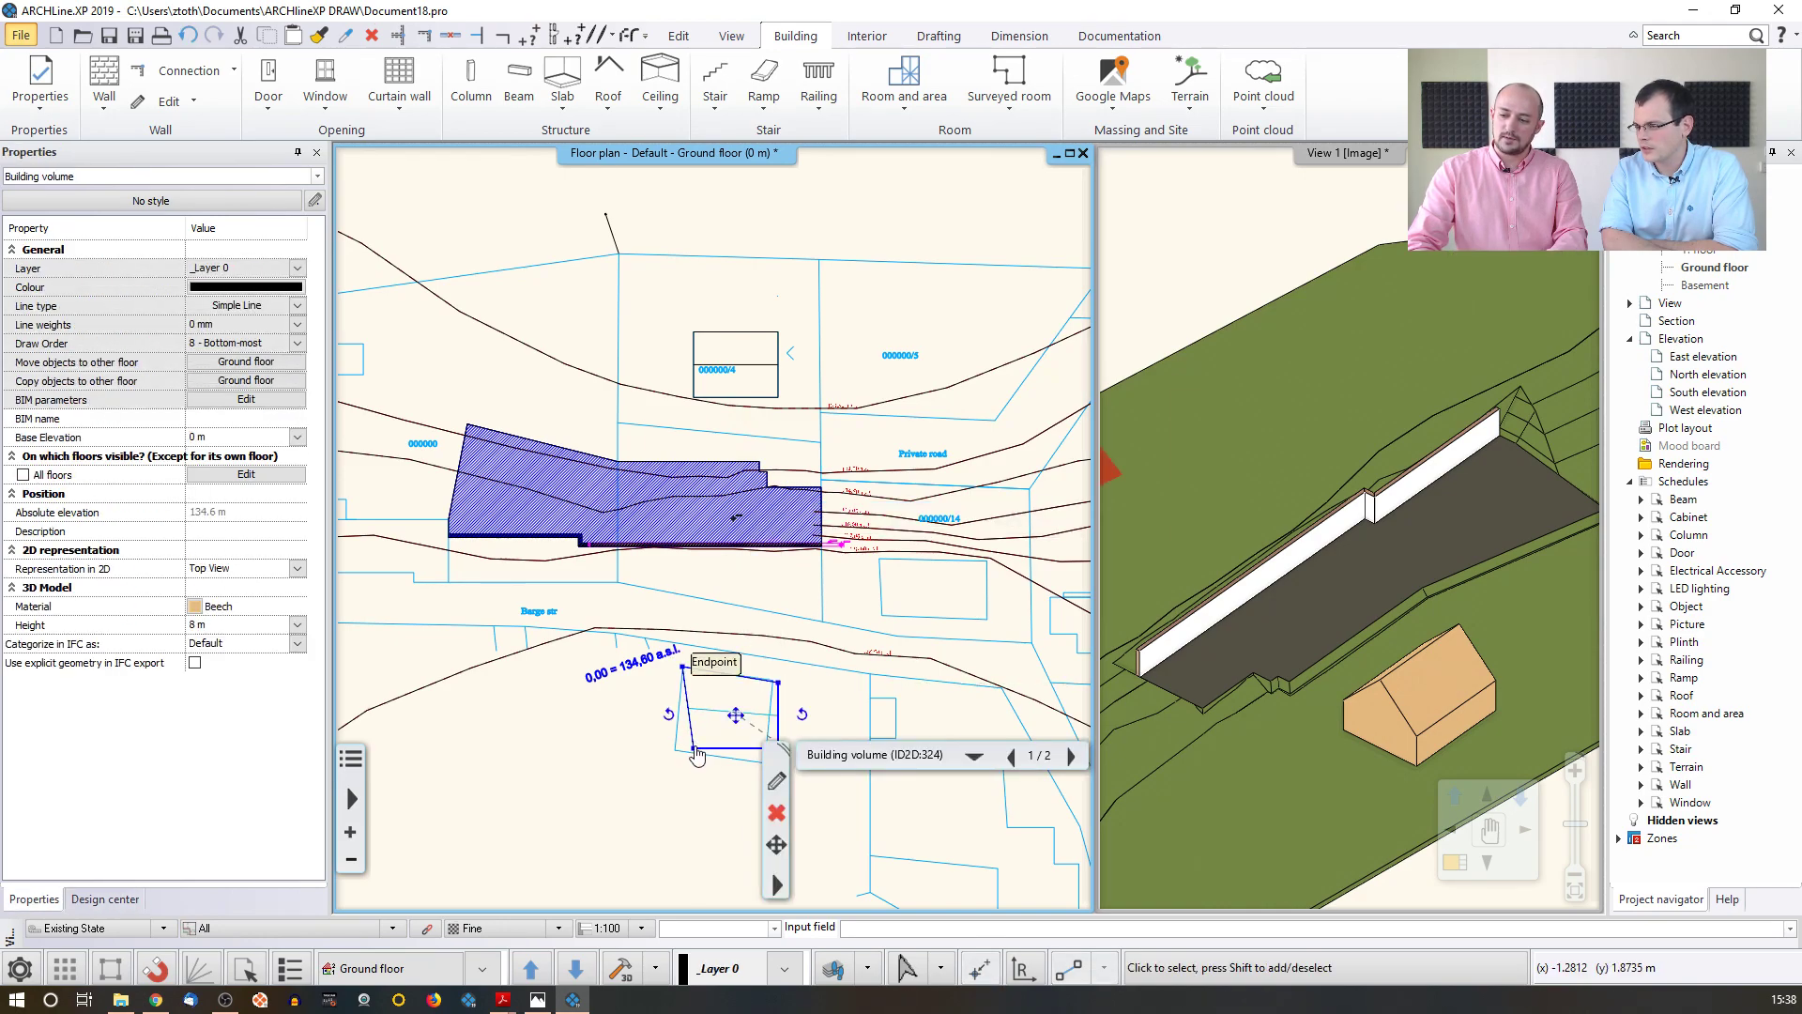
pyautogui.click(728, 759)
pyautogui.click(675, 750)
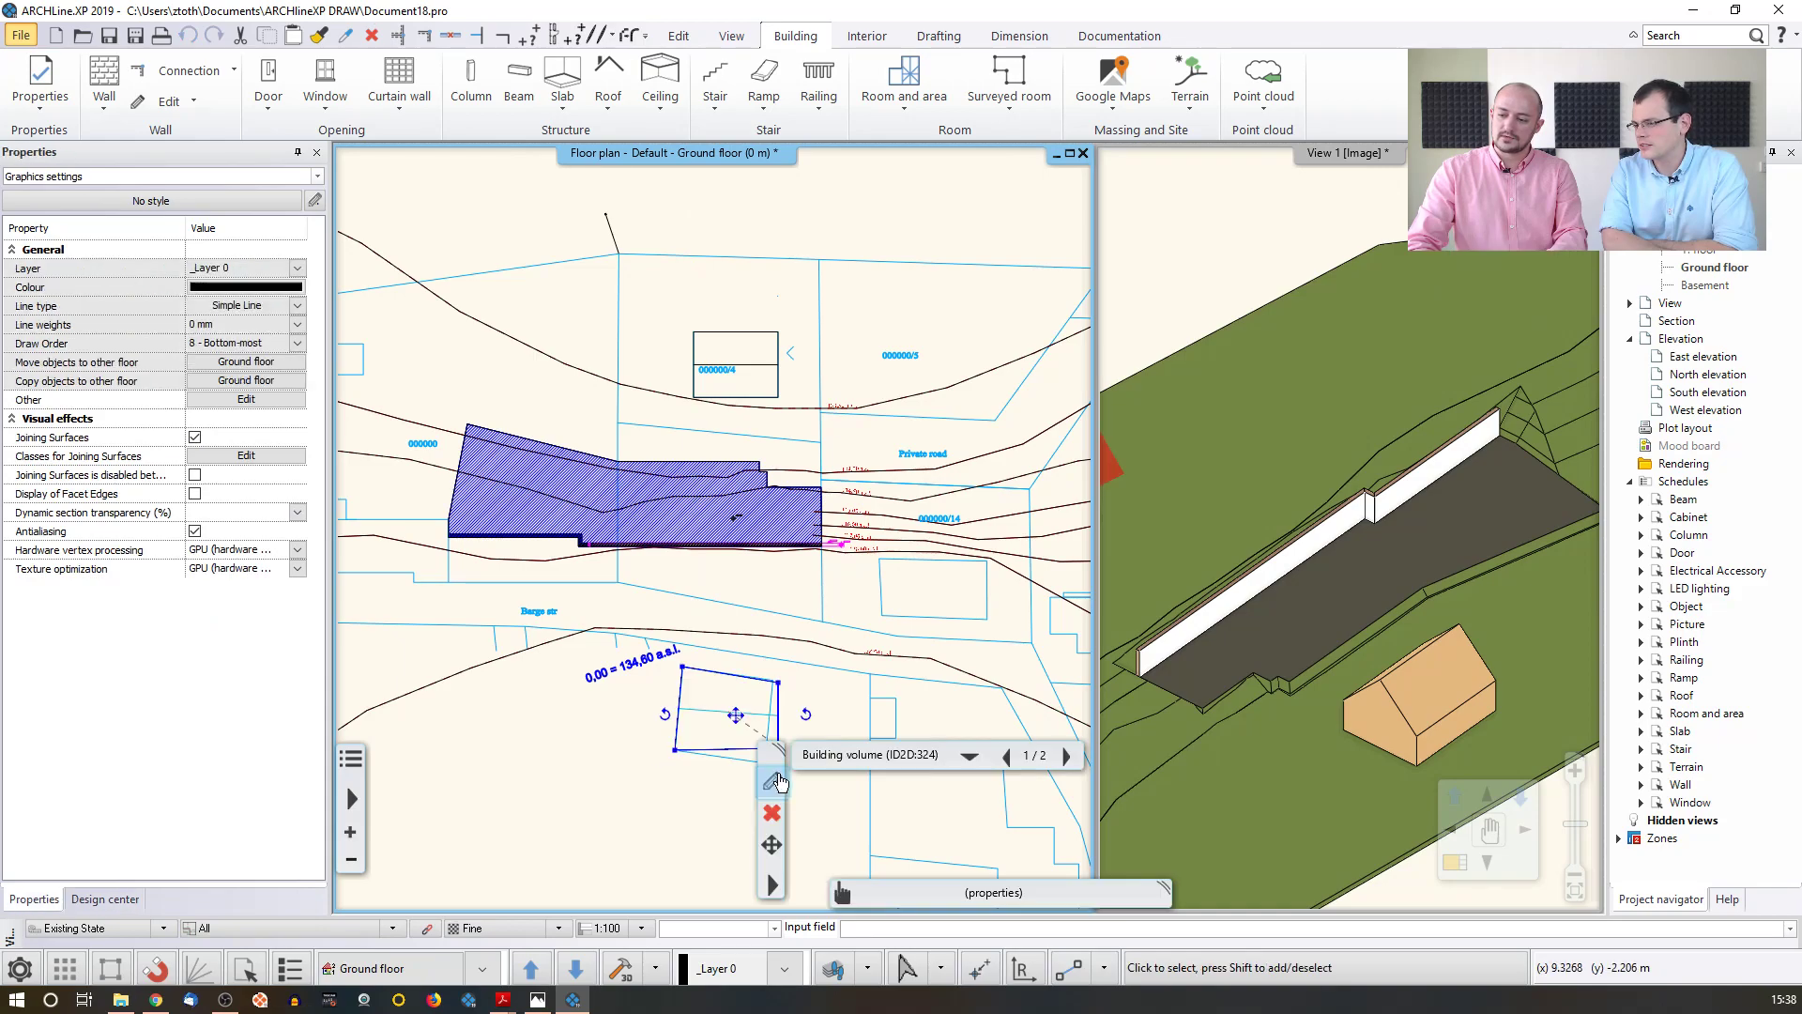
# - Move the two eastern nodes of the copied building volume onto the remaining corners of the tilted house outline
pyautogui.scroll(3, 820, 876)
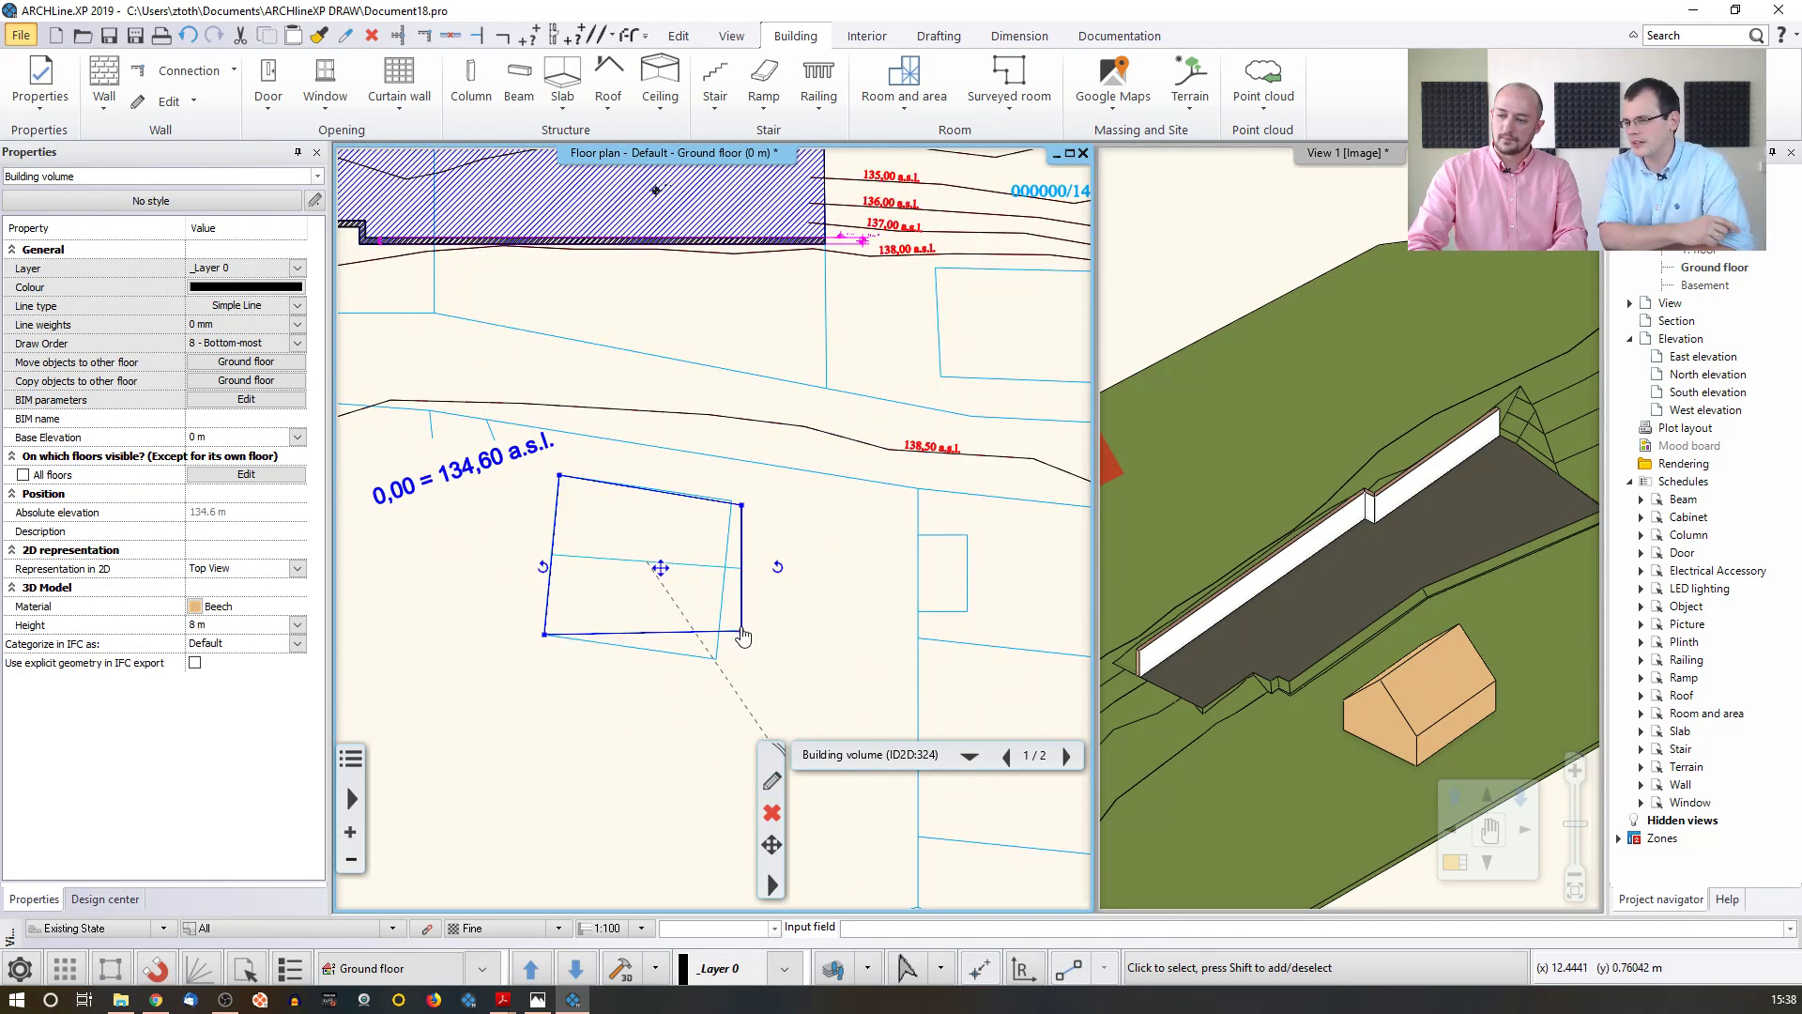
pyautogui.moveTo(743, 633)
pyautogui.click(805, 661)
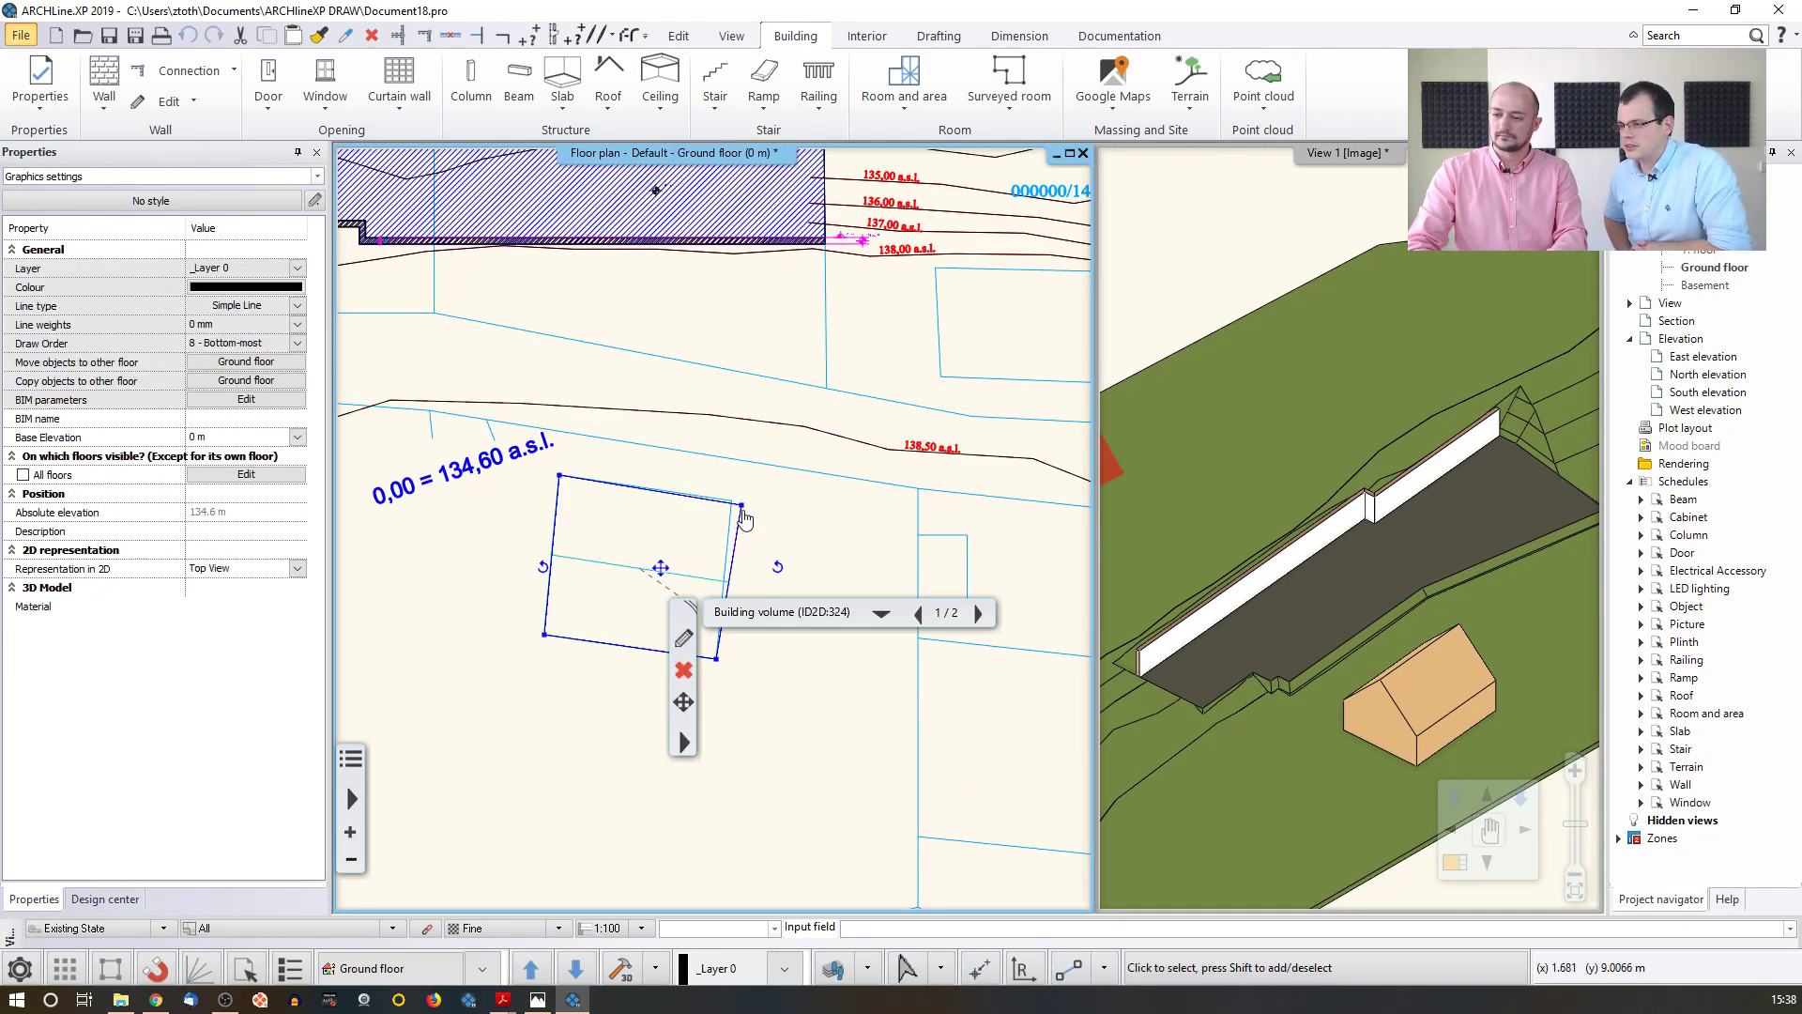
pyautogui.click(781, 522)
pyautogui.click(732, 500)
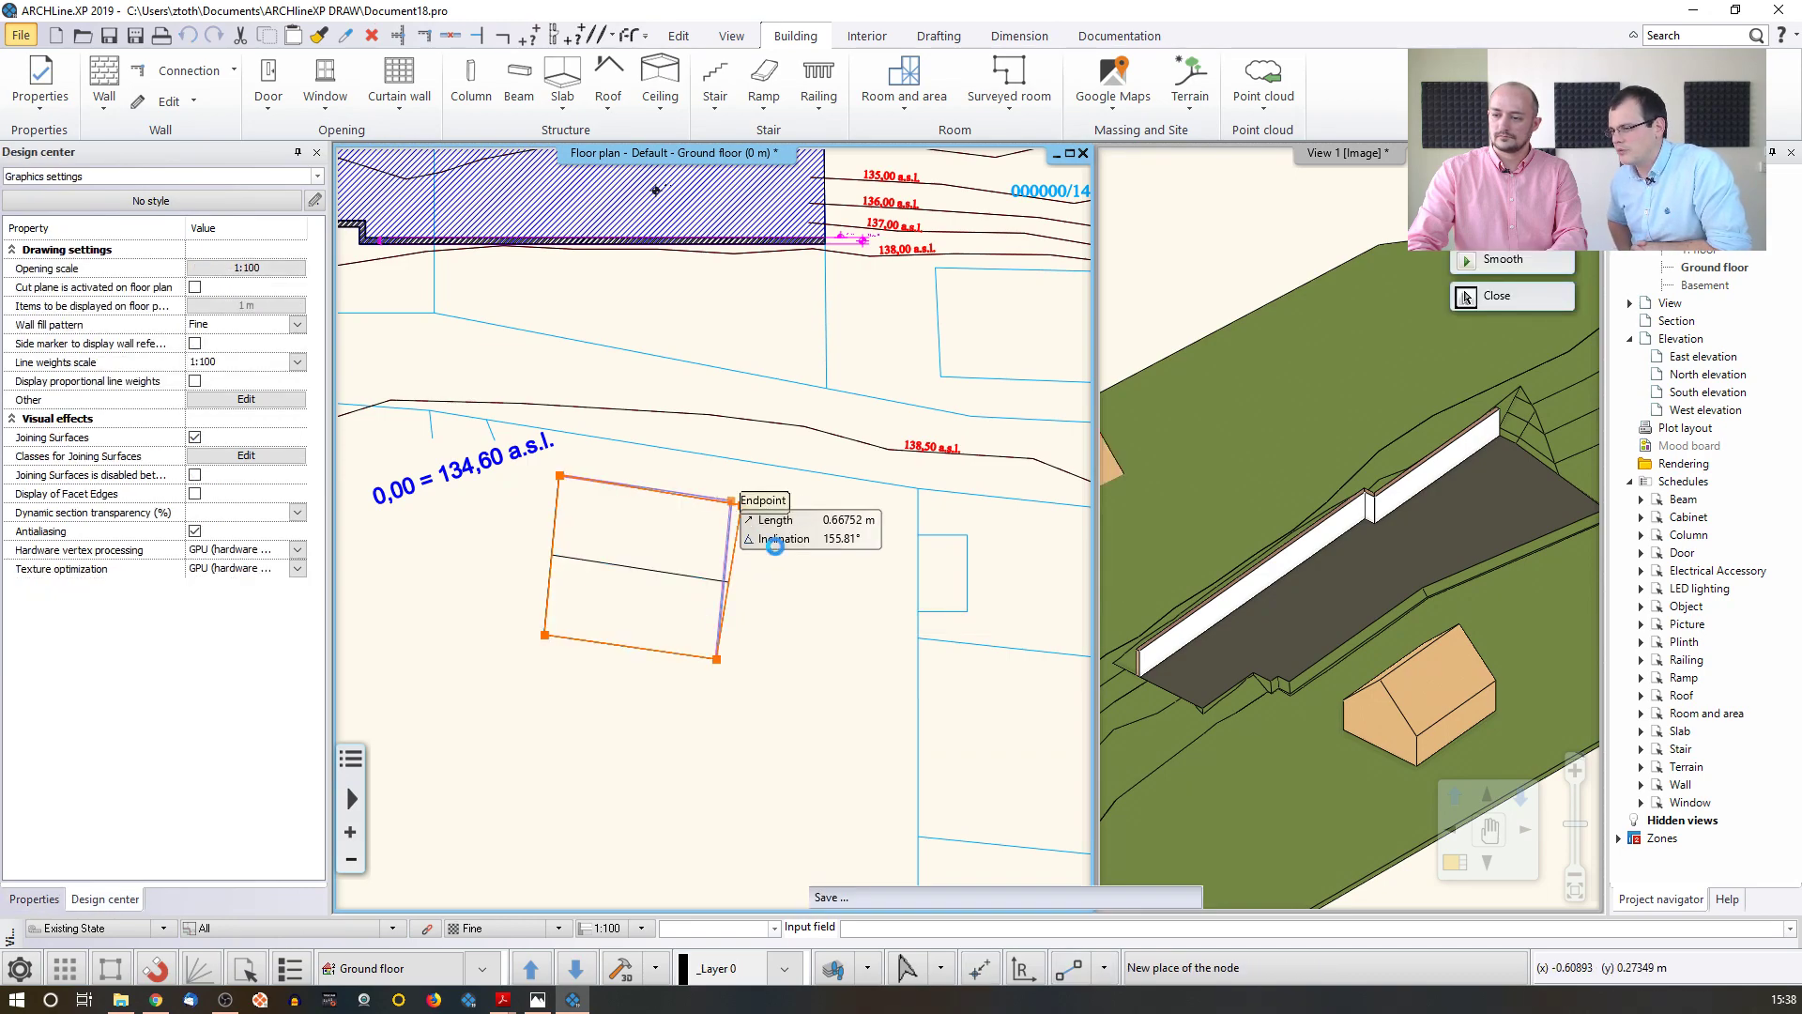
pyautogui.click(893, 567)
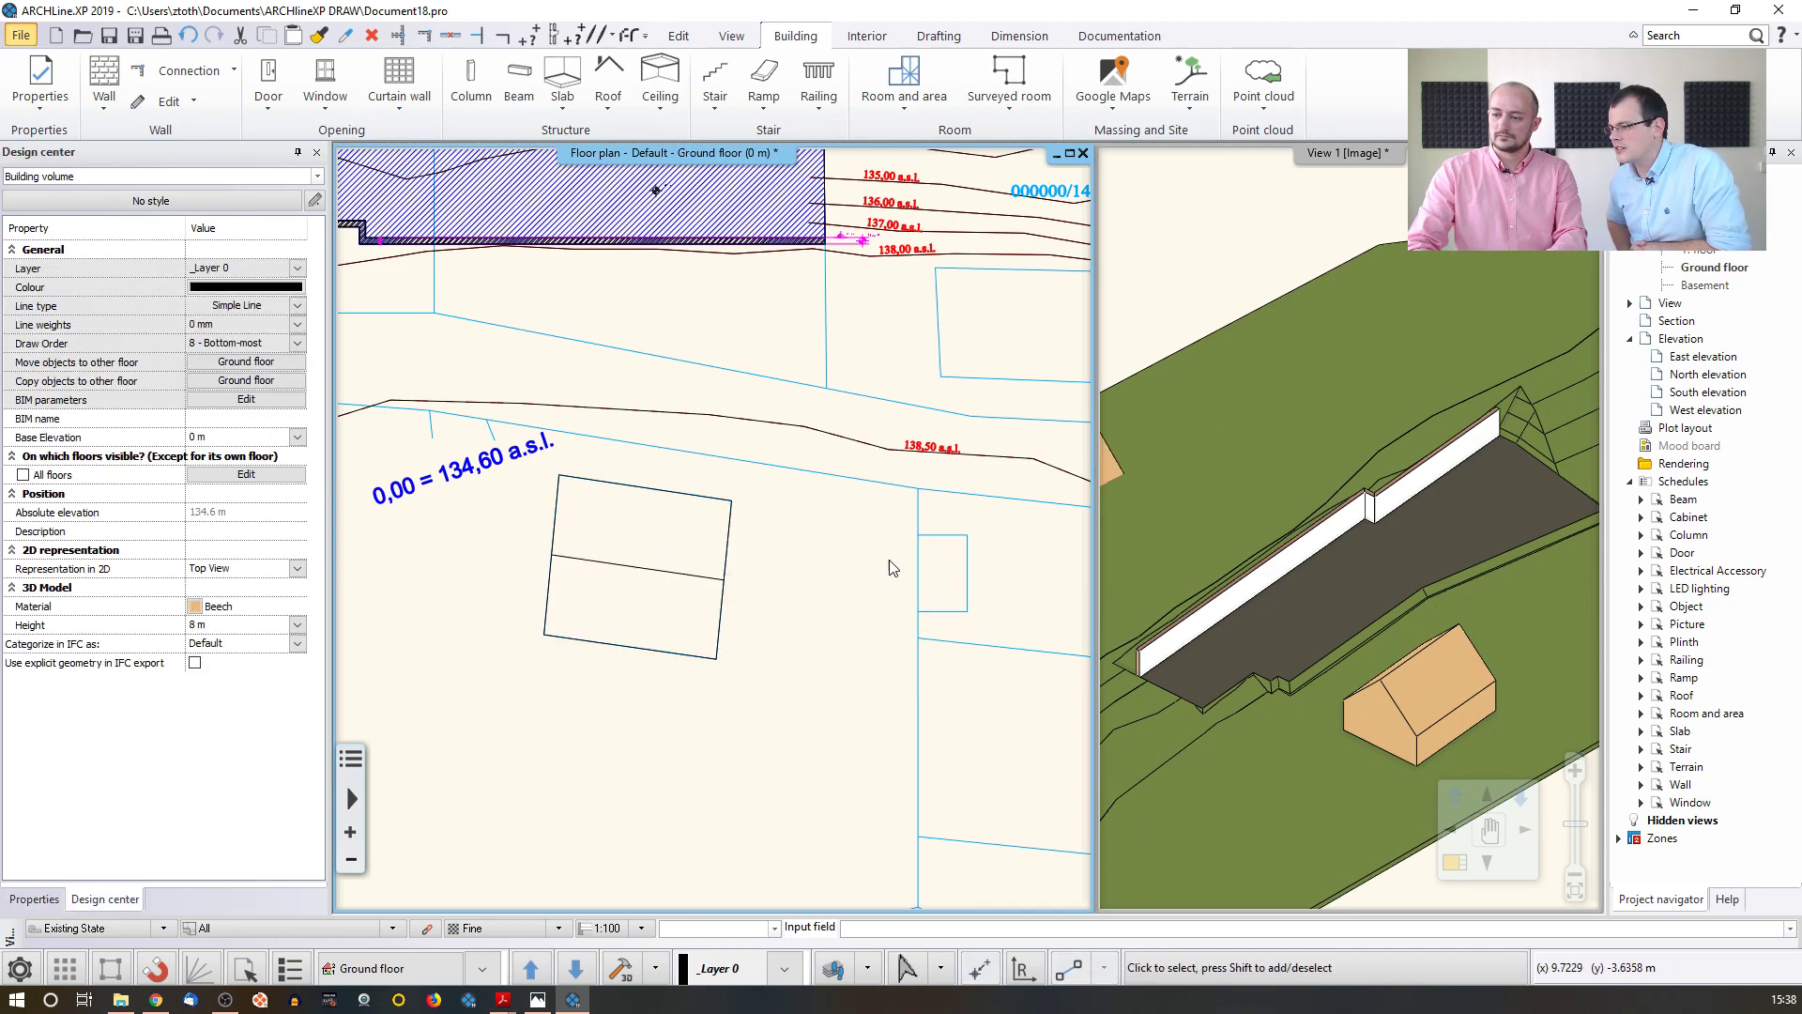
# - Raise the tilted building volume vertically by about 3.2 m in the 3D view so it stands above the terrain
pyautogui.click(1190, 535)
pyautogui.moveTo(1191, 536); pyautogui.dragTo(1322, 498, button='middle')
pyautogui.scroll(-2, 1320, 498)
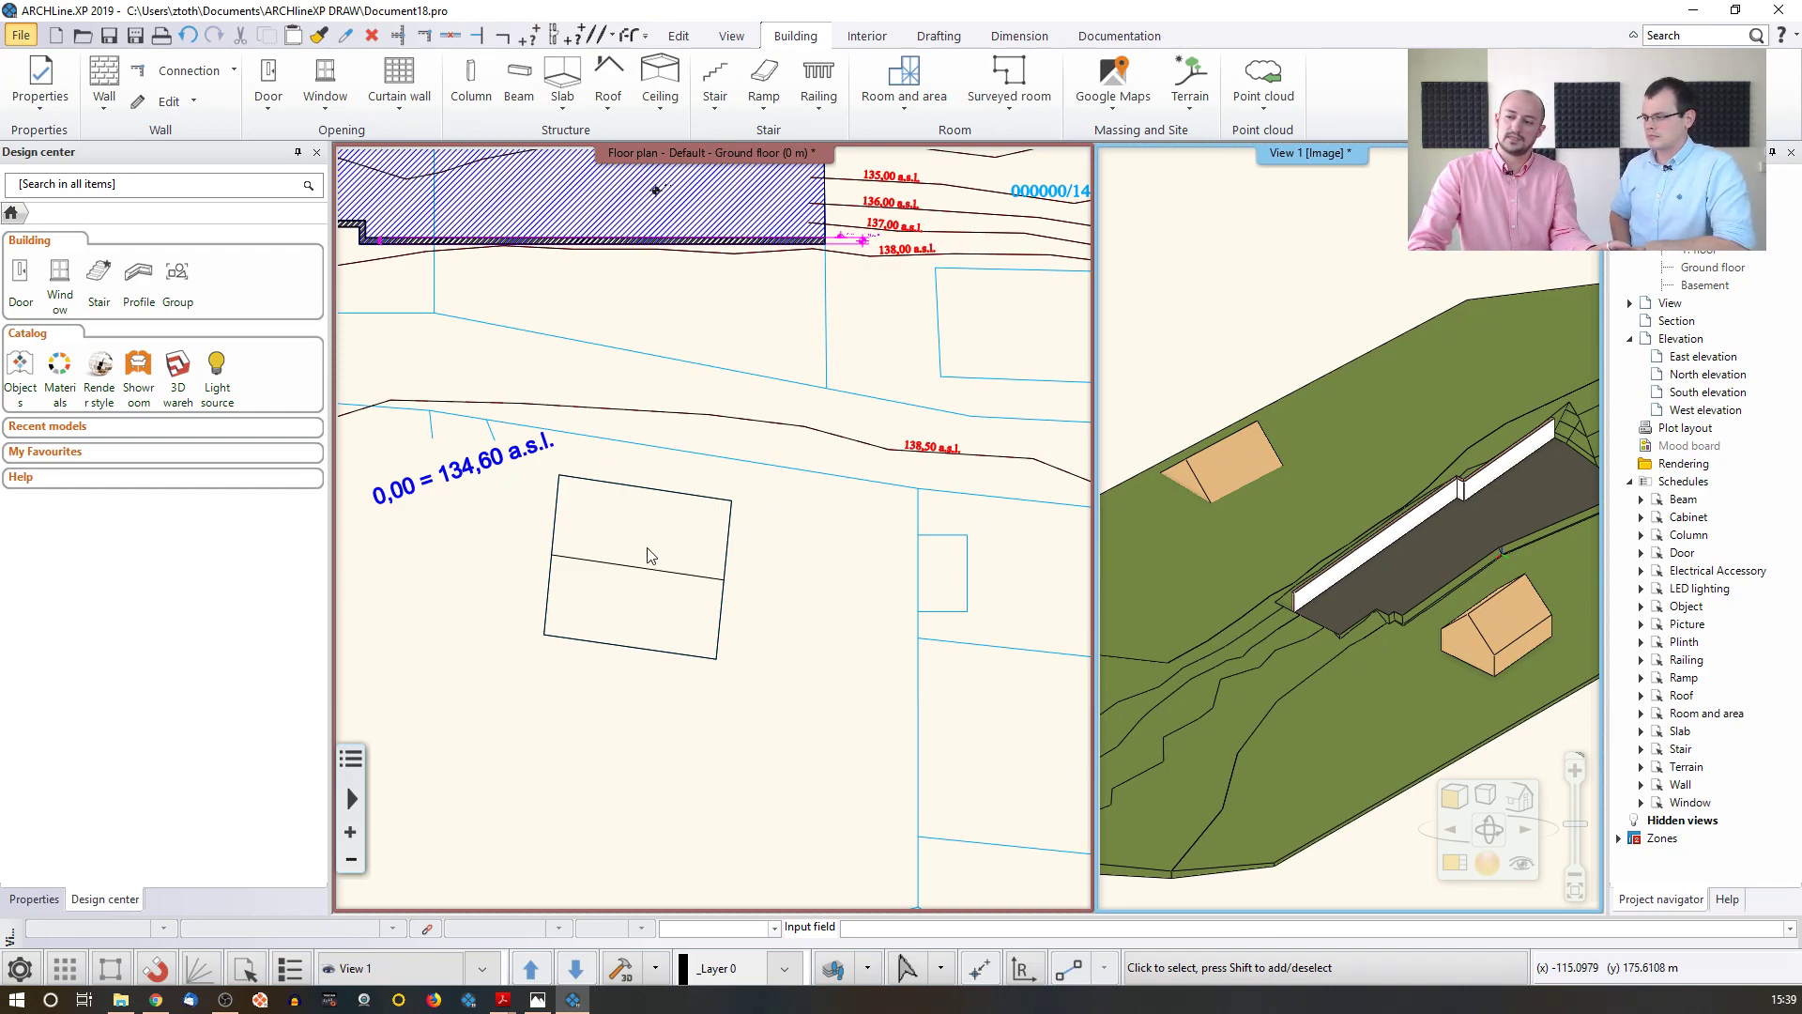
pyautogui.click(662, 577)
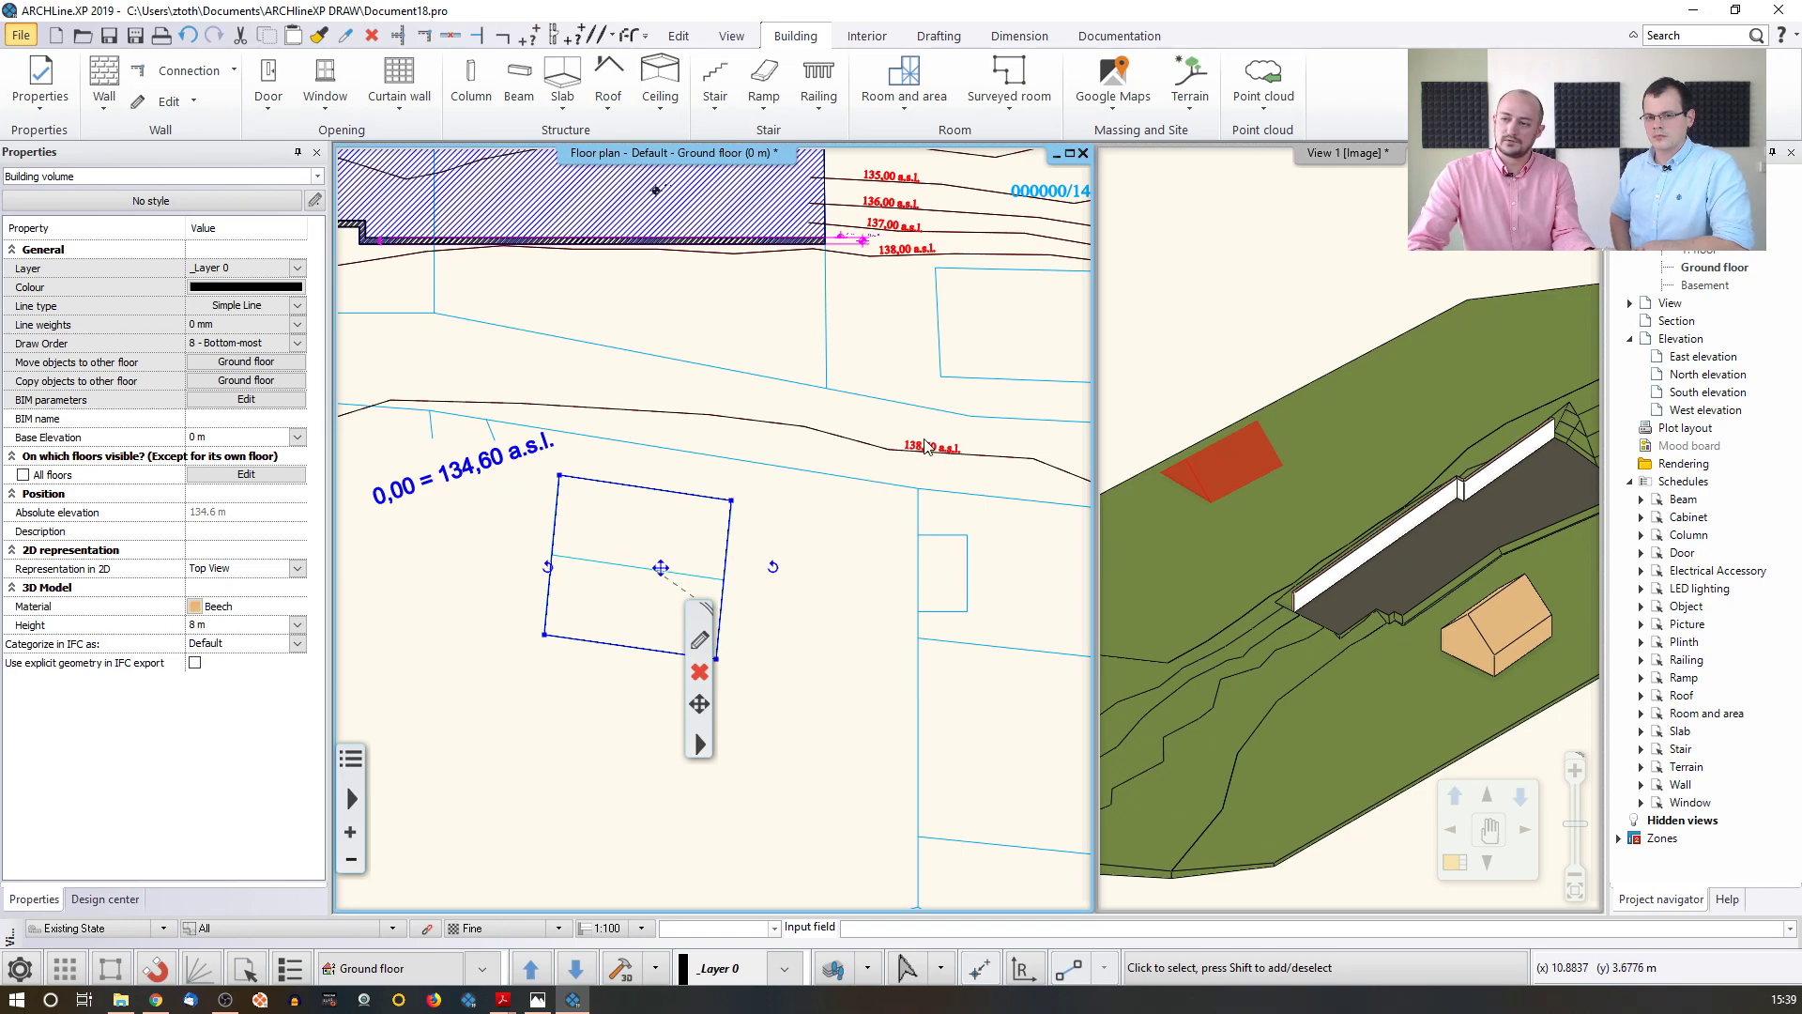
pyautogui.click(843, 643)
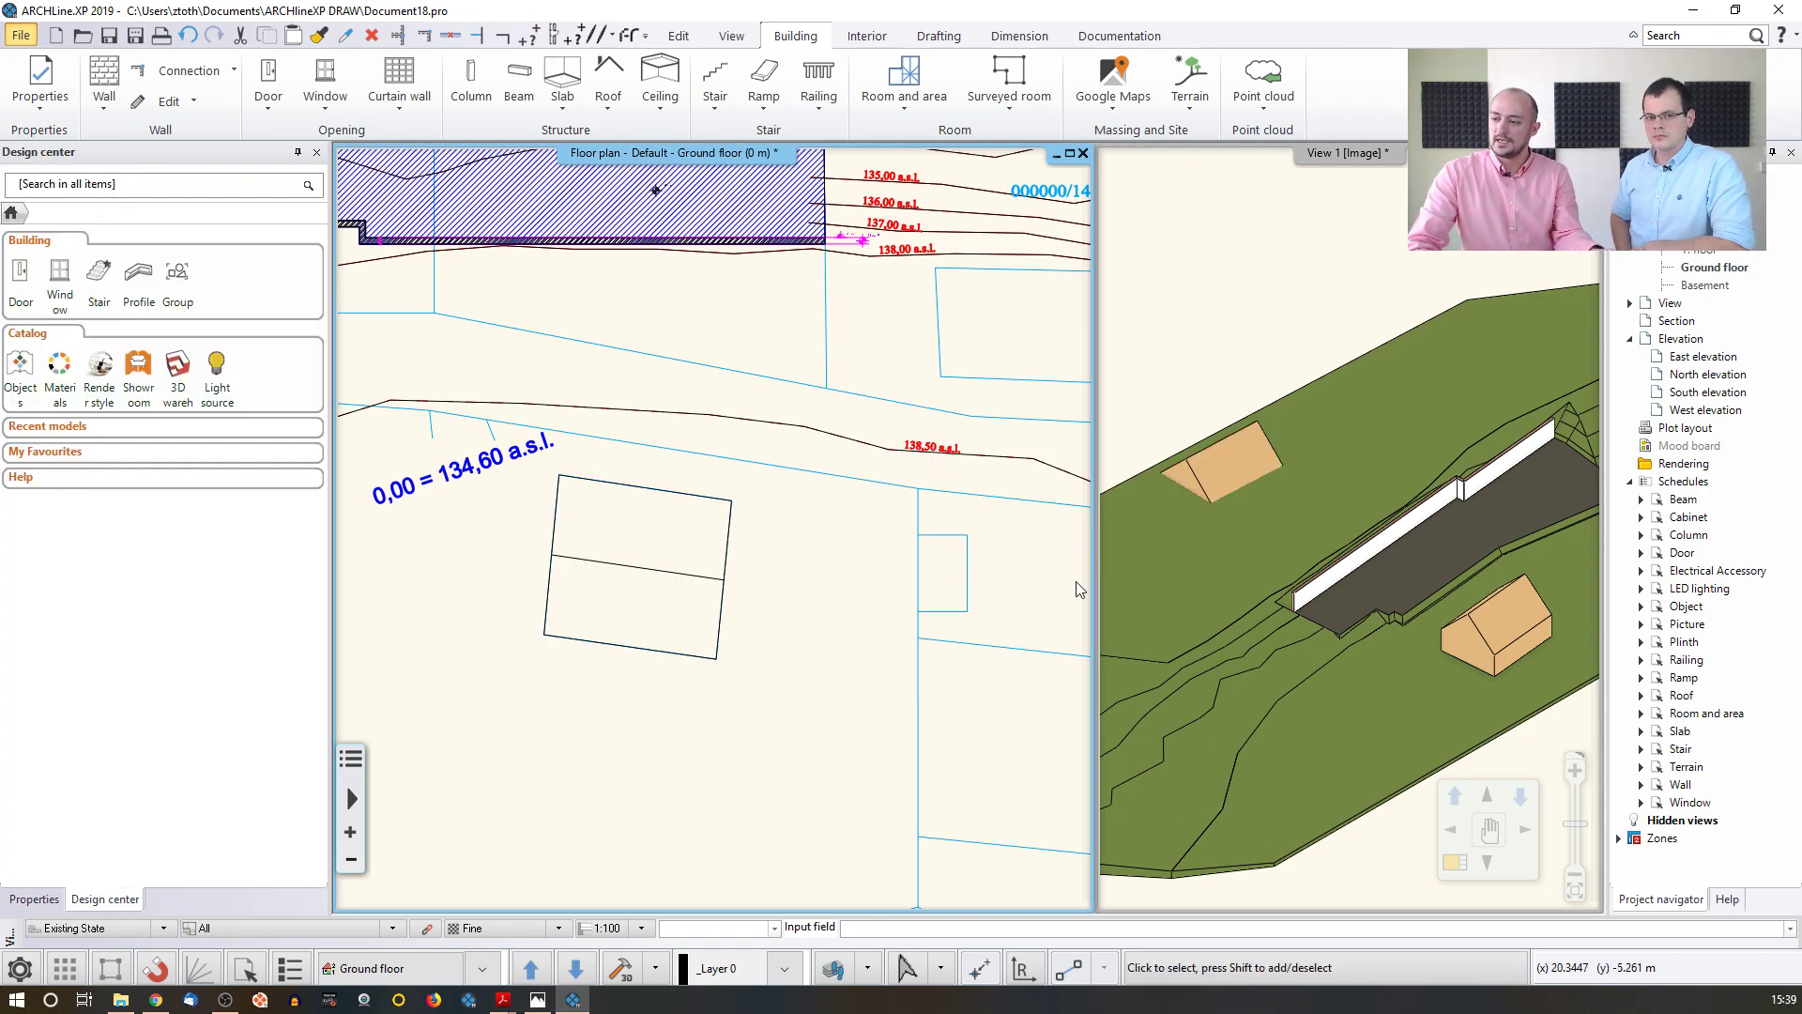
pyautogui.click(1284, 542)
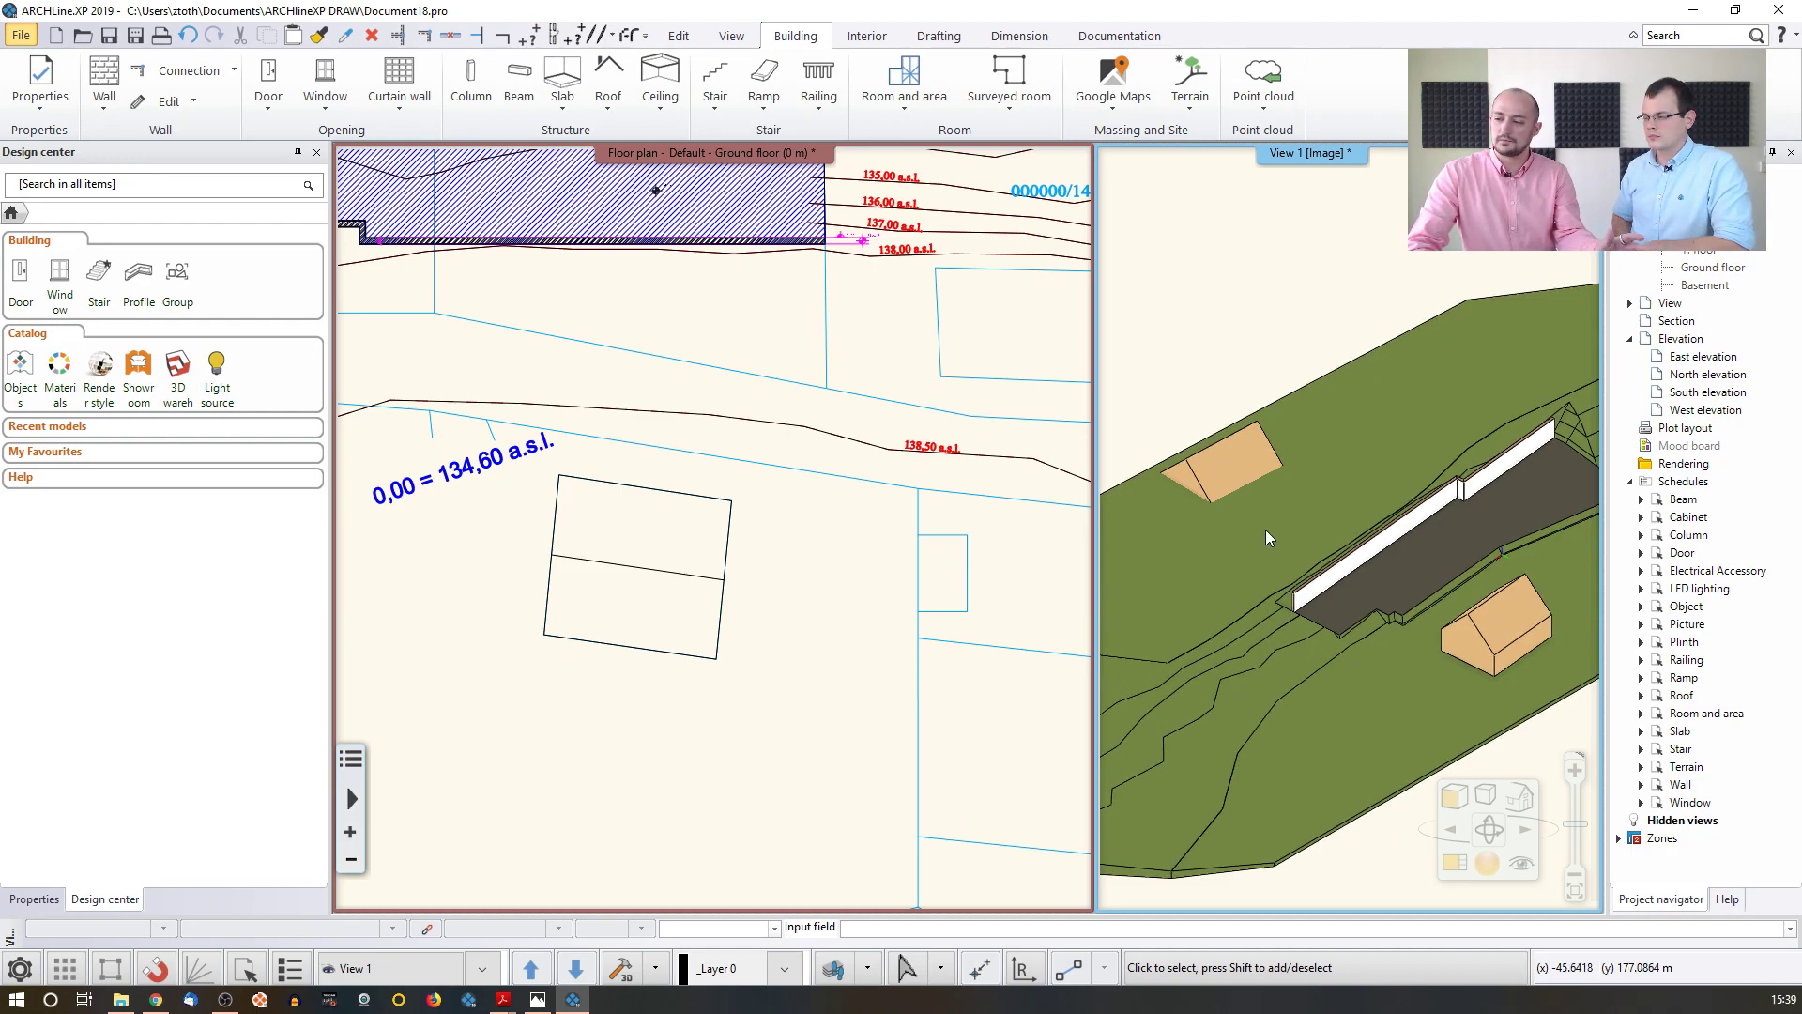
pyautogui.click(1225, 456)
pyautogui.click(1215, 475)
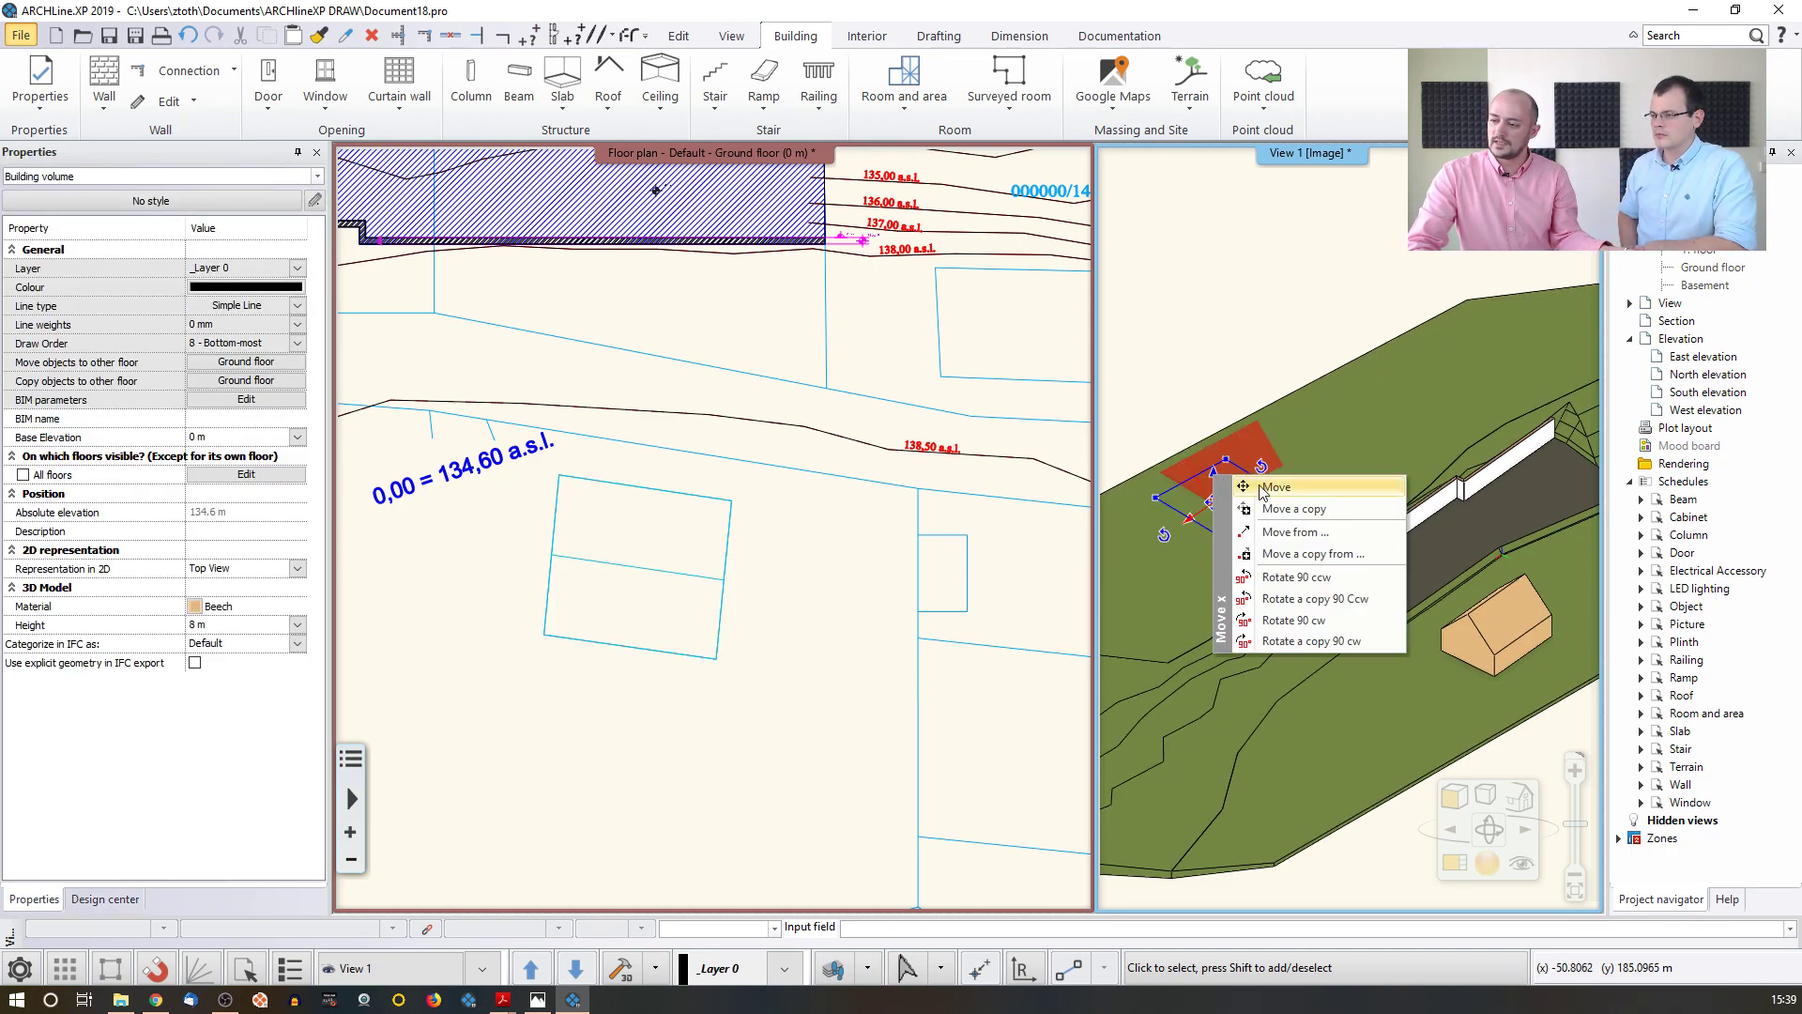
pyautogui.click(1261, 487)
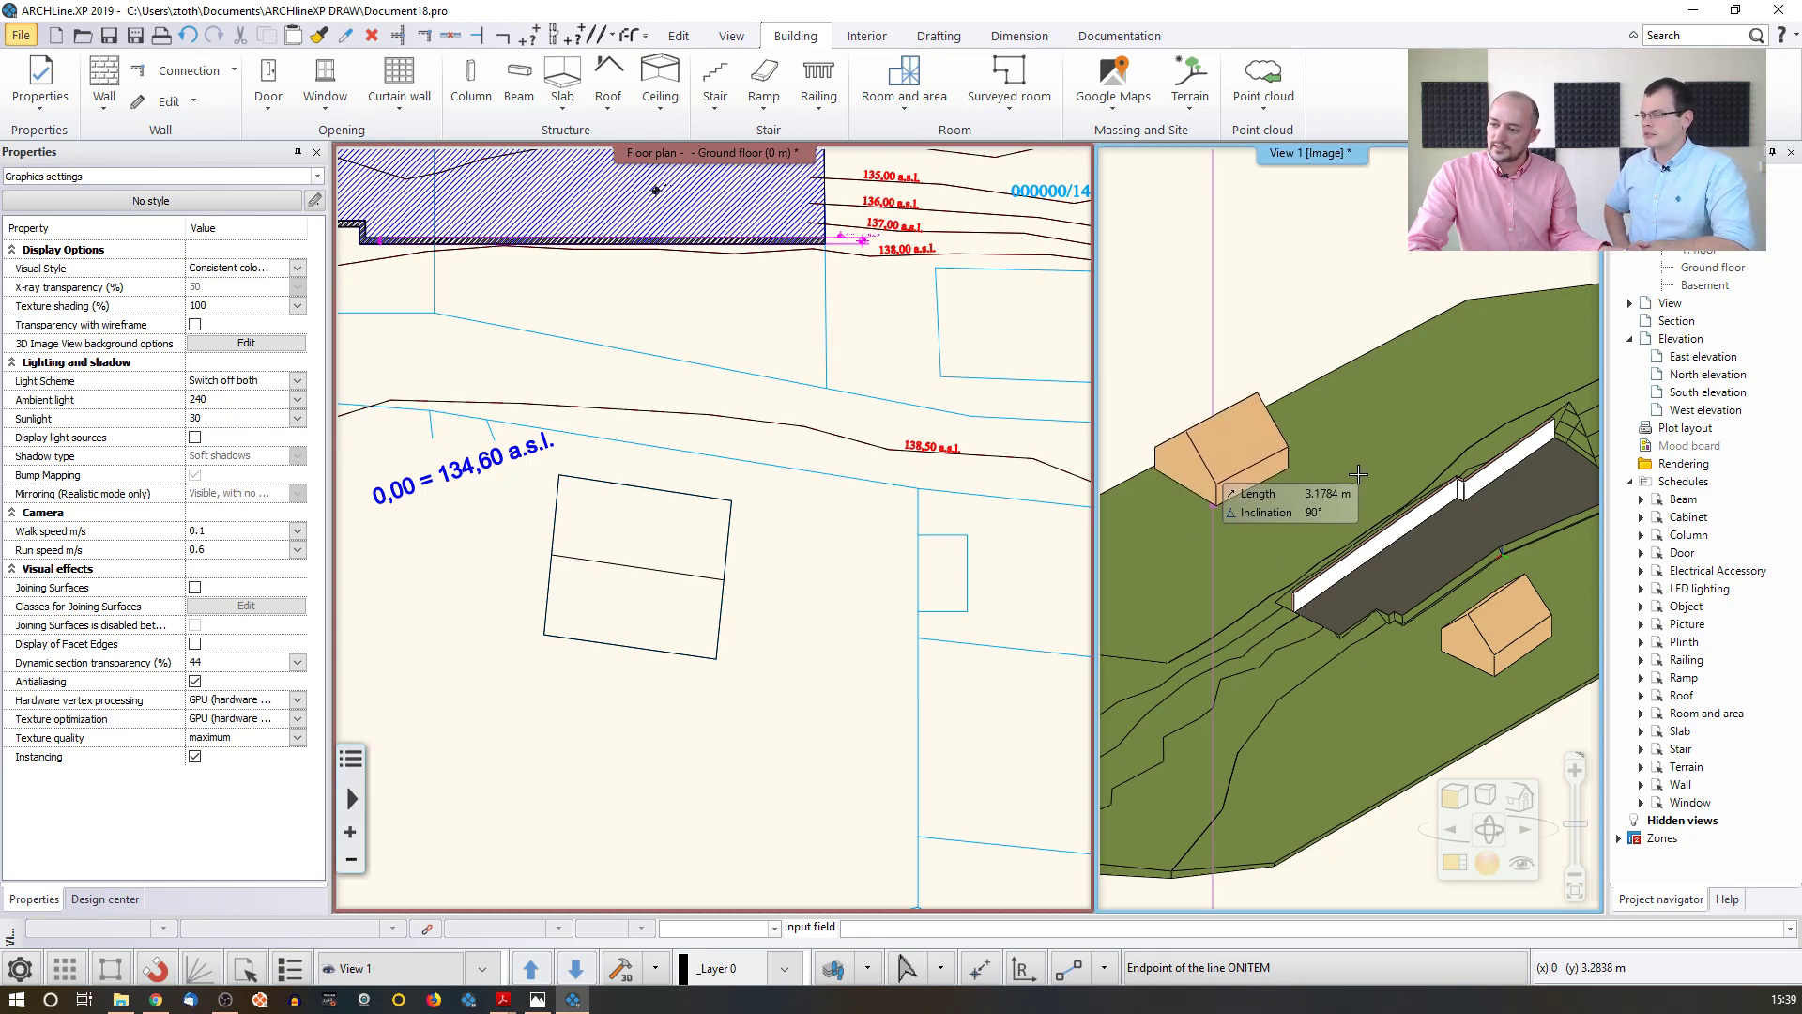
pyautogui.click(1358, 474)
# - Lower the original building volume on the other side of the plateau vertically by about 1.15 m in the 3D view
pyautogui.click(1494, 645)
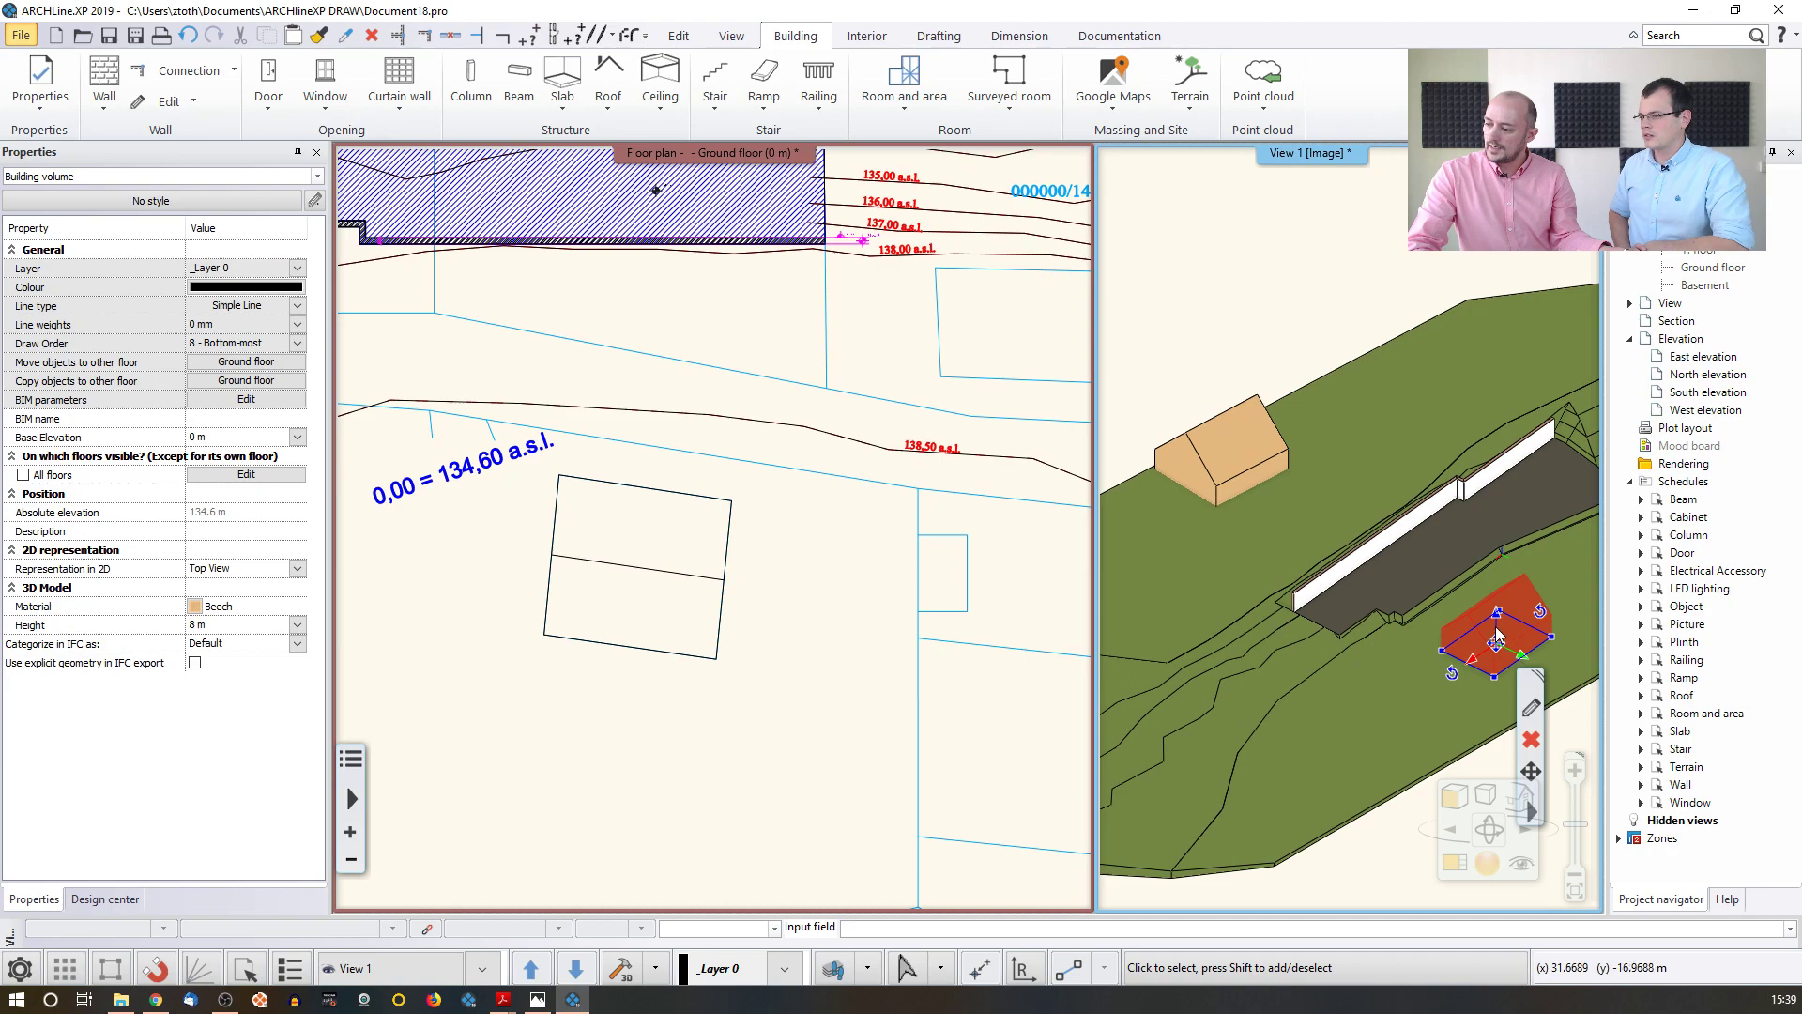
pyautogui.click(1497, 618)
pyautogui.click(1527, 632)
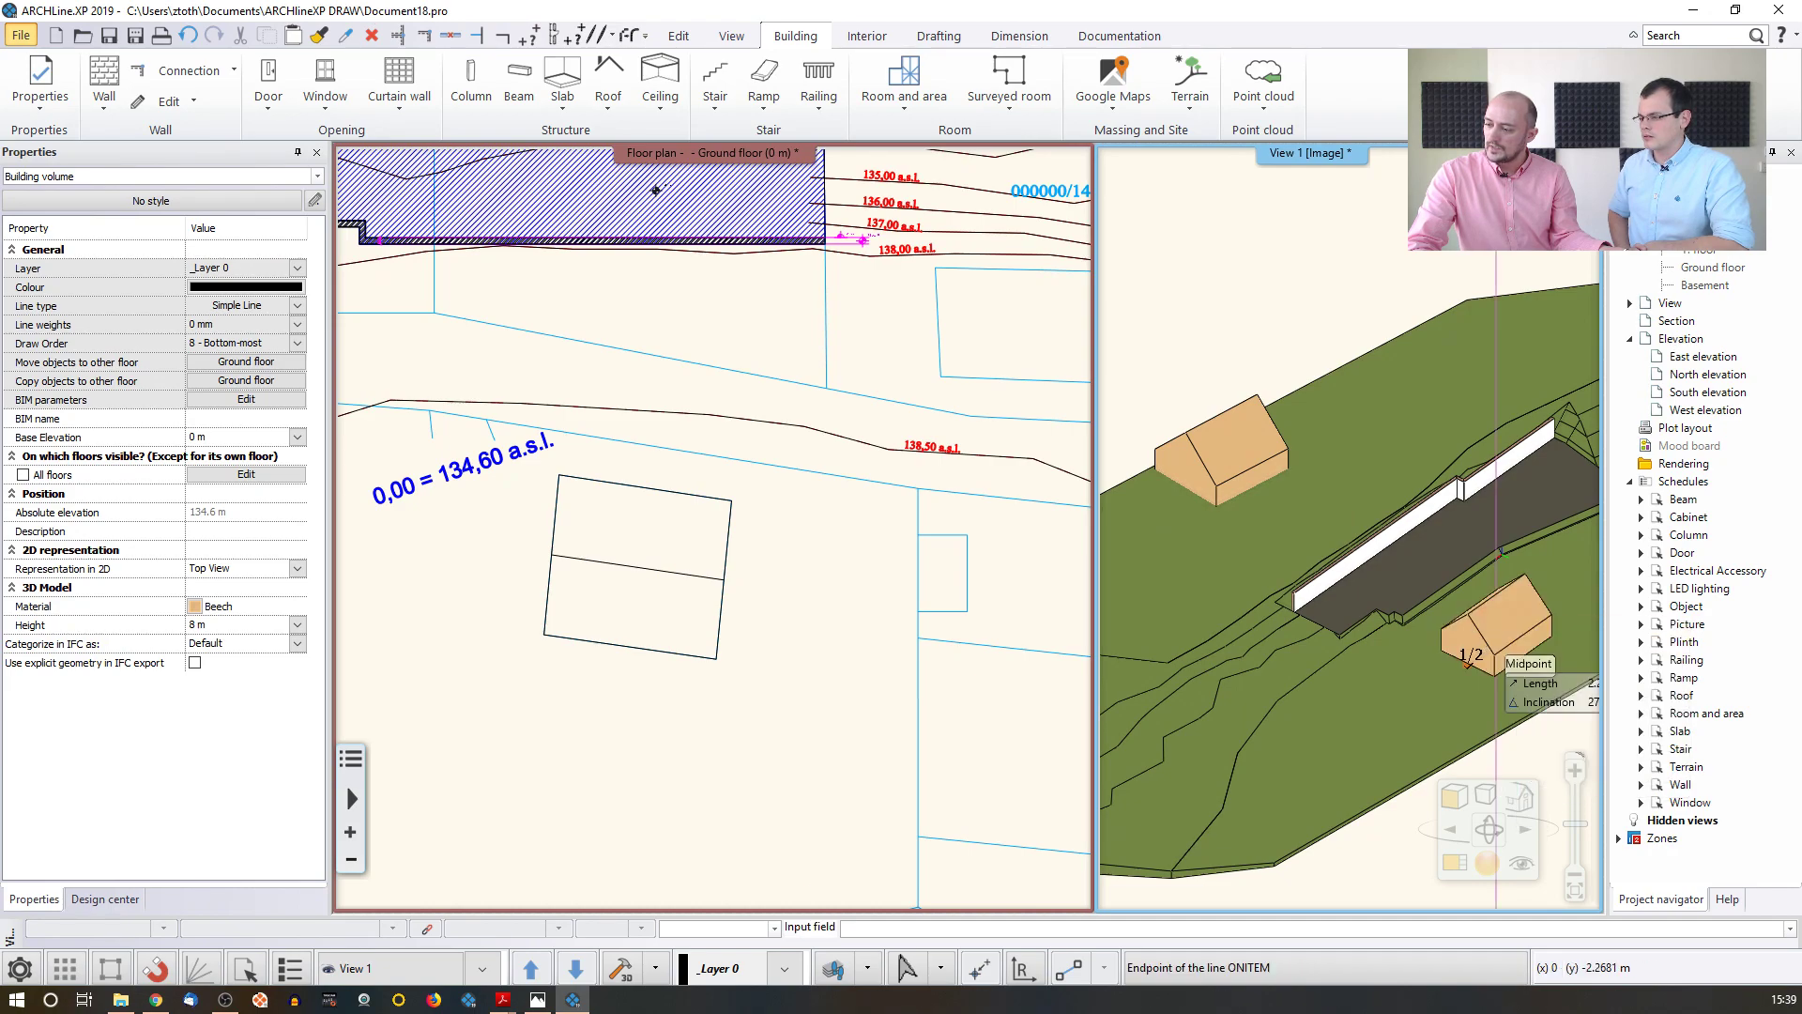
pyautogui.click(1388, 651)
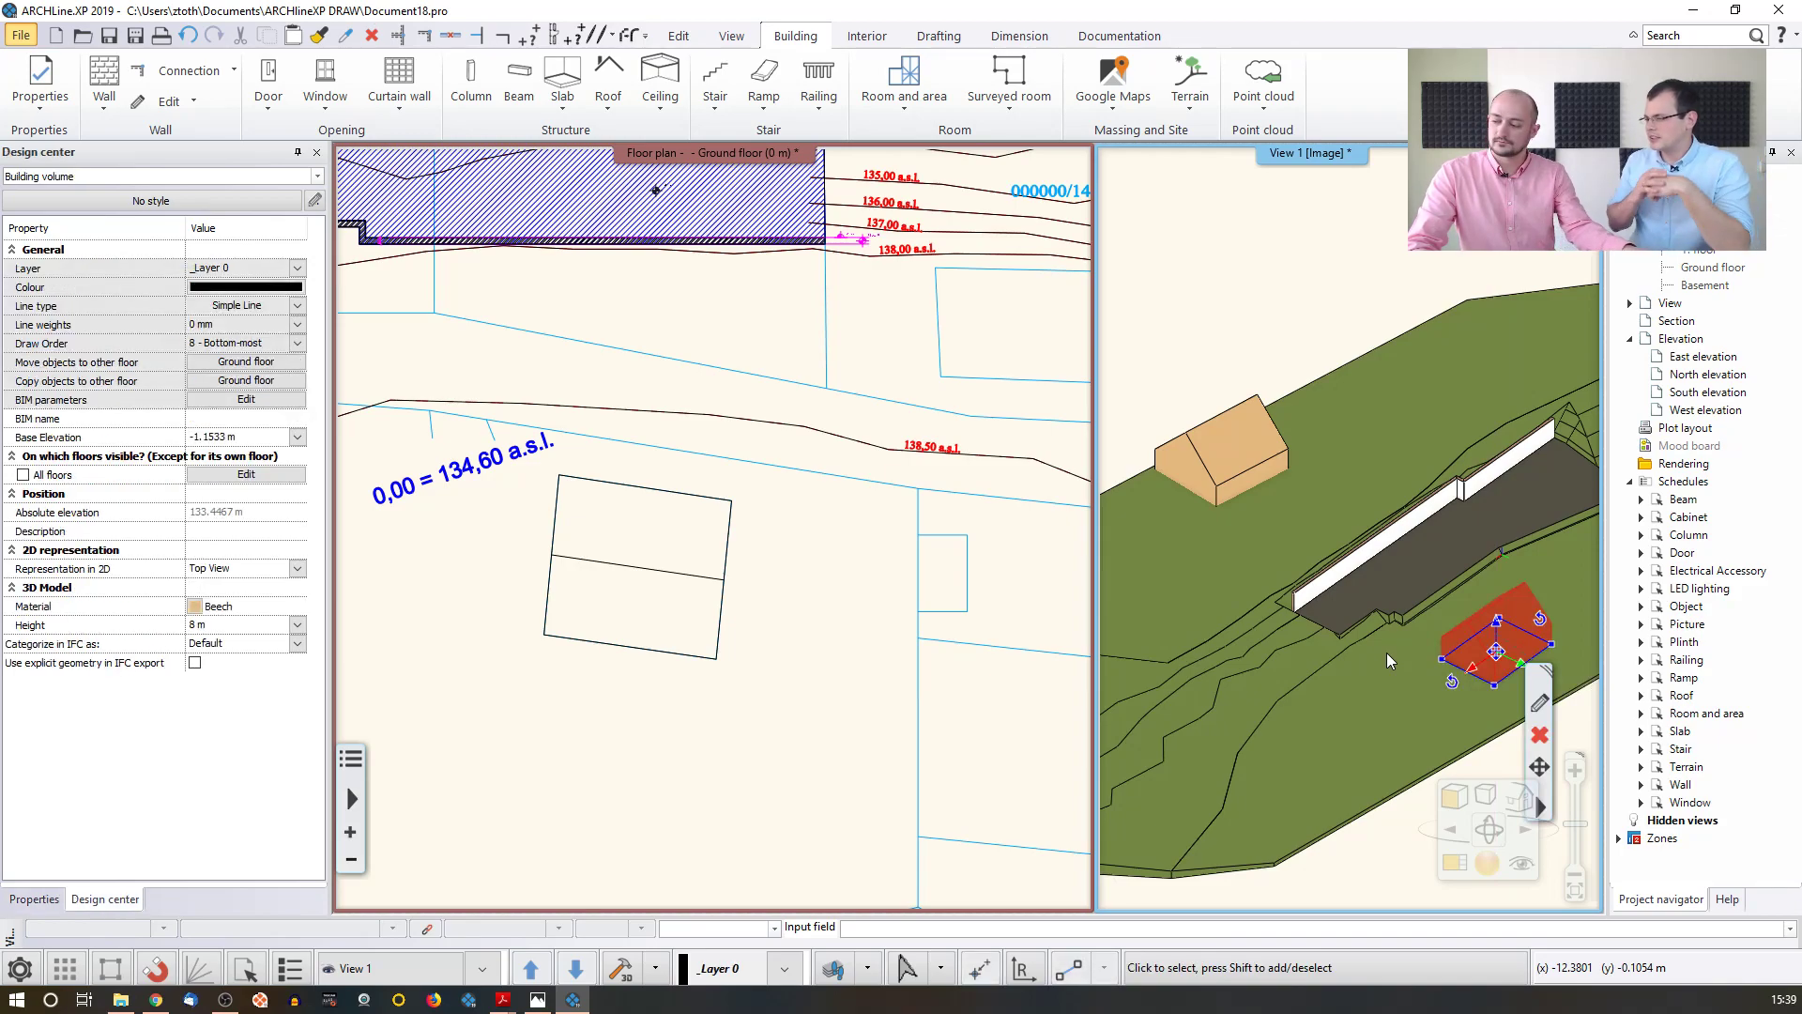
pyautogui.press('Escape')
# - Switch the 3D view from image to vector drawing and open the Solar access shadow analysis settings
pyautogui.scroll(-3, 1384, 645)
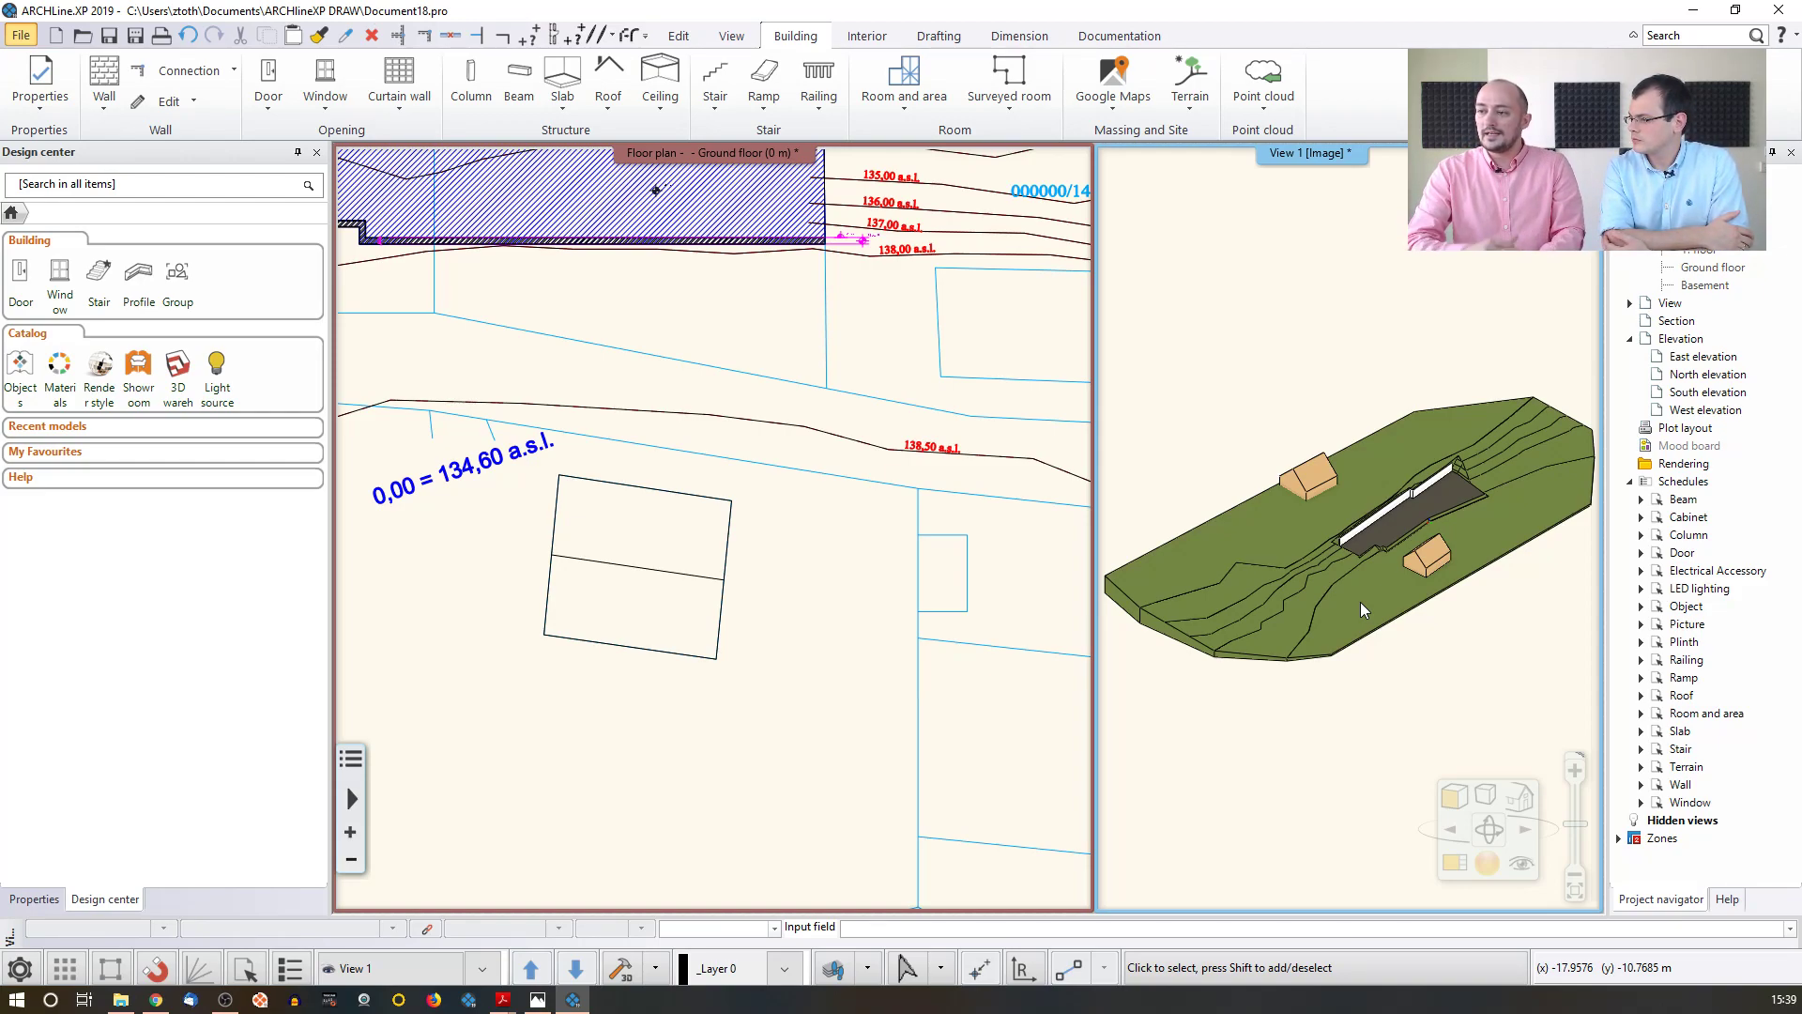
pyautogui.click(868, 37)
pyautogui.click(732, 36)
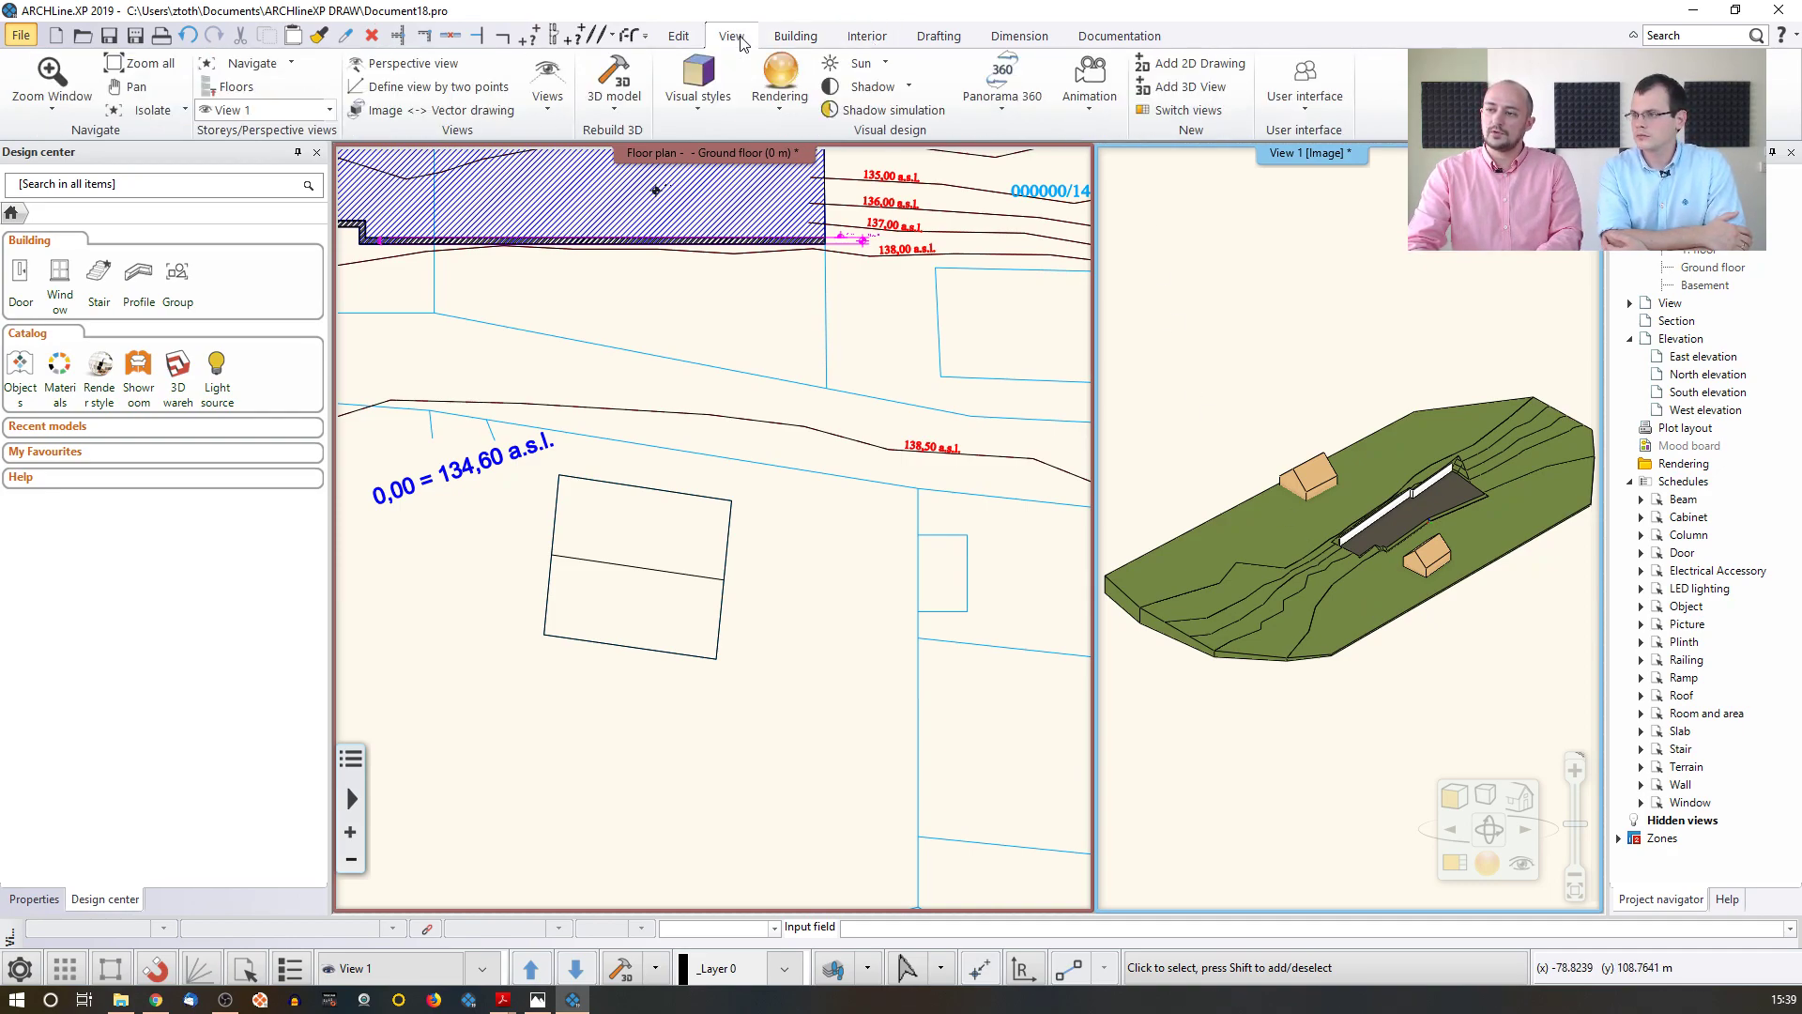
pyautogui.click(908, 87)
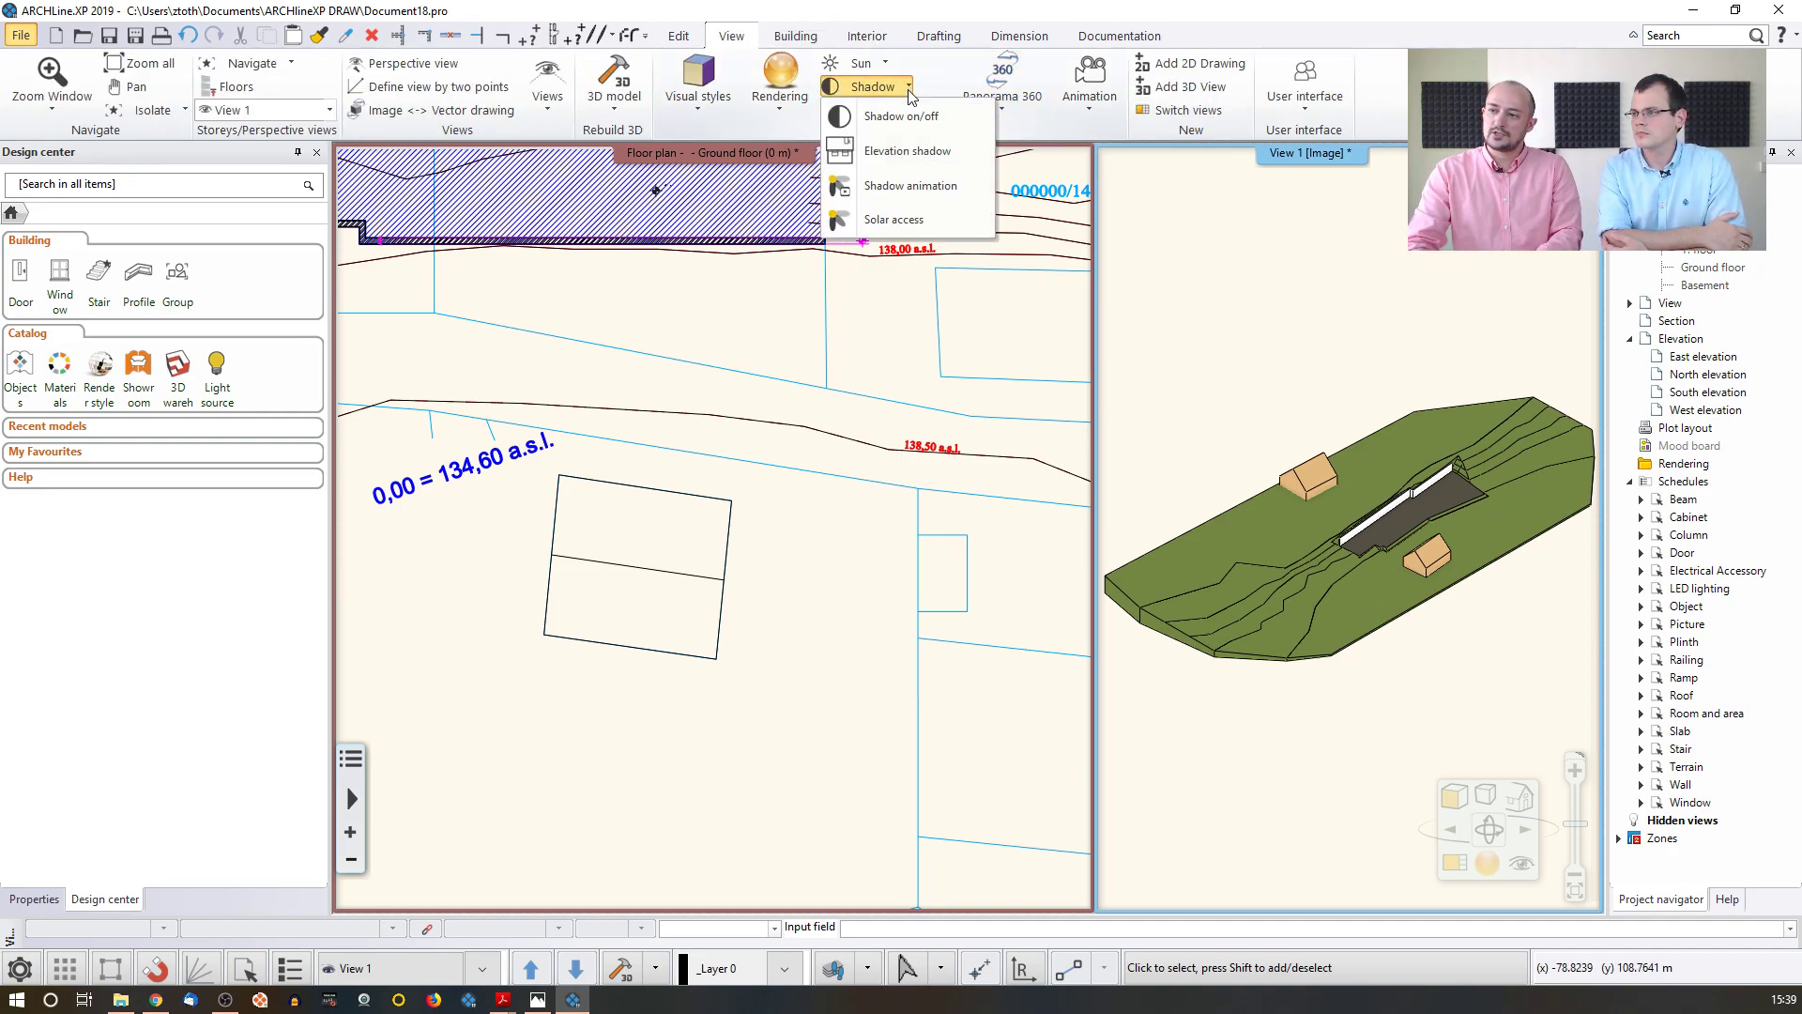
pyautogui.click(934, 226)
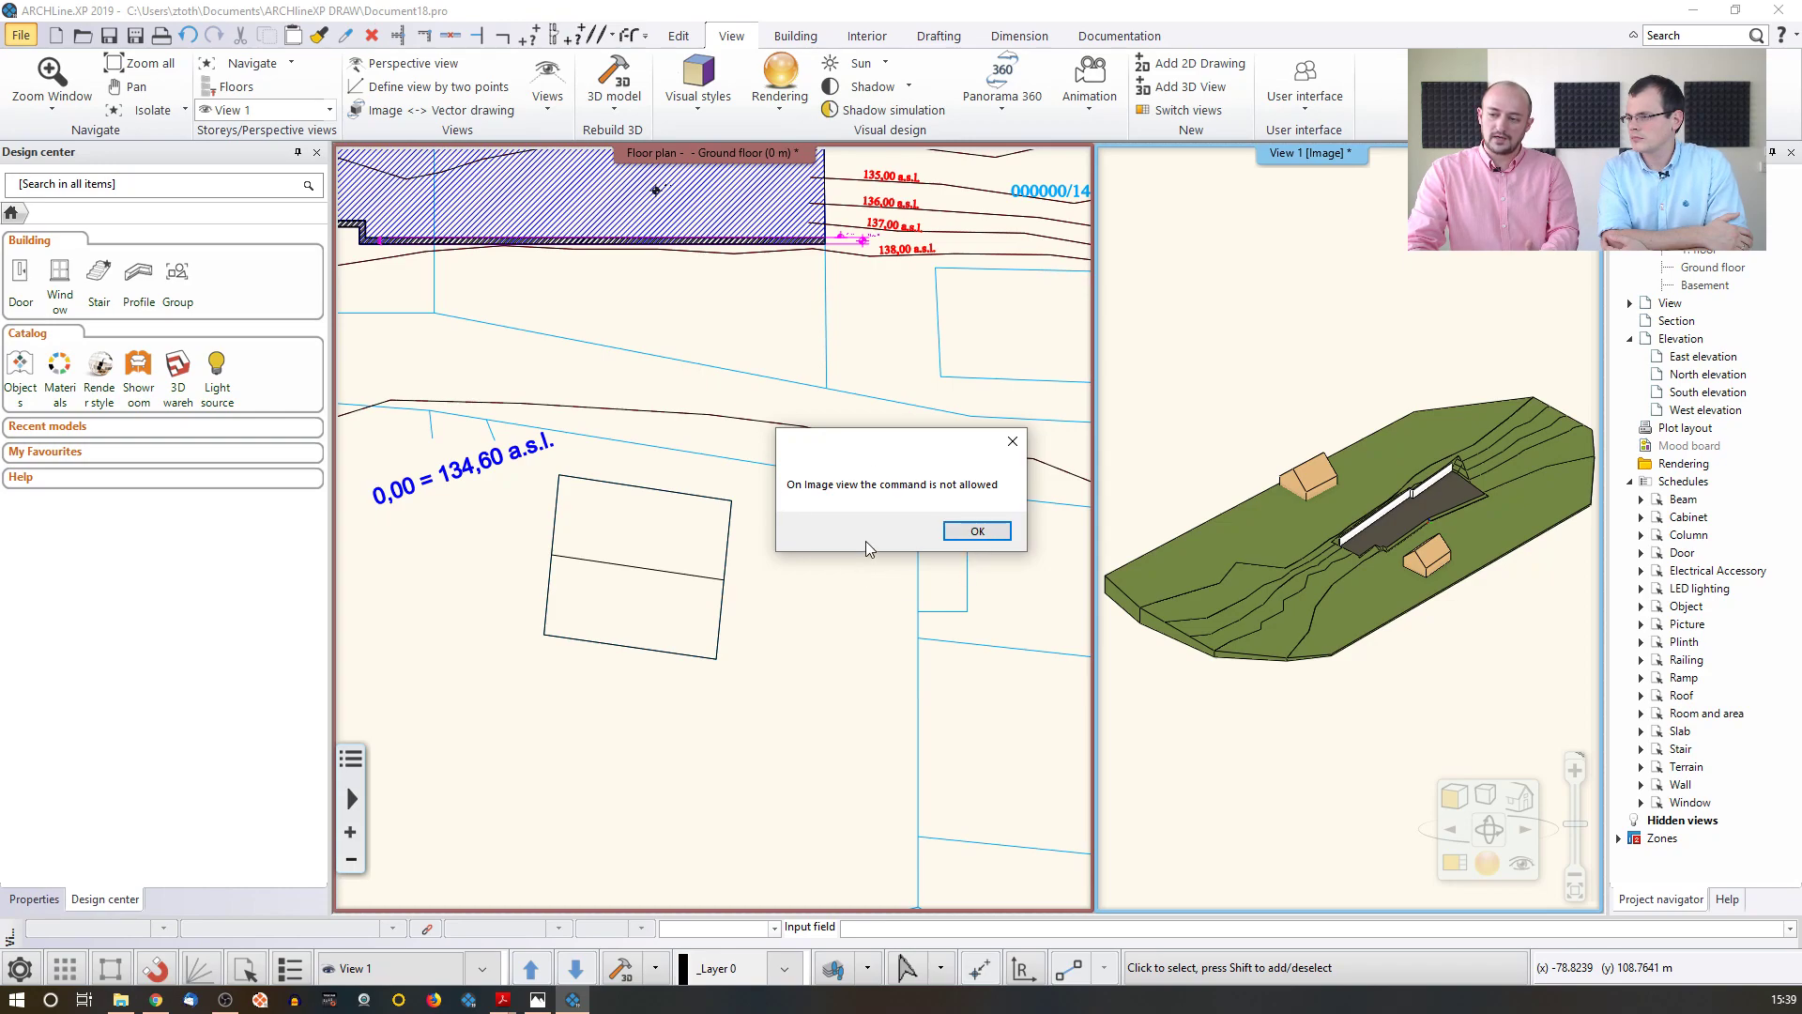
pyautogui.click(967, 533)
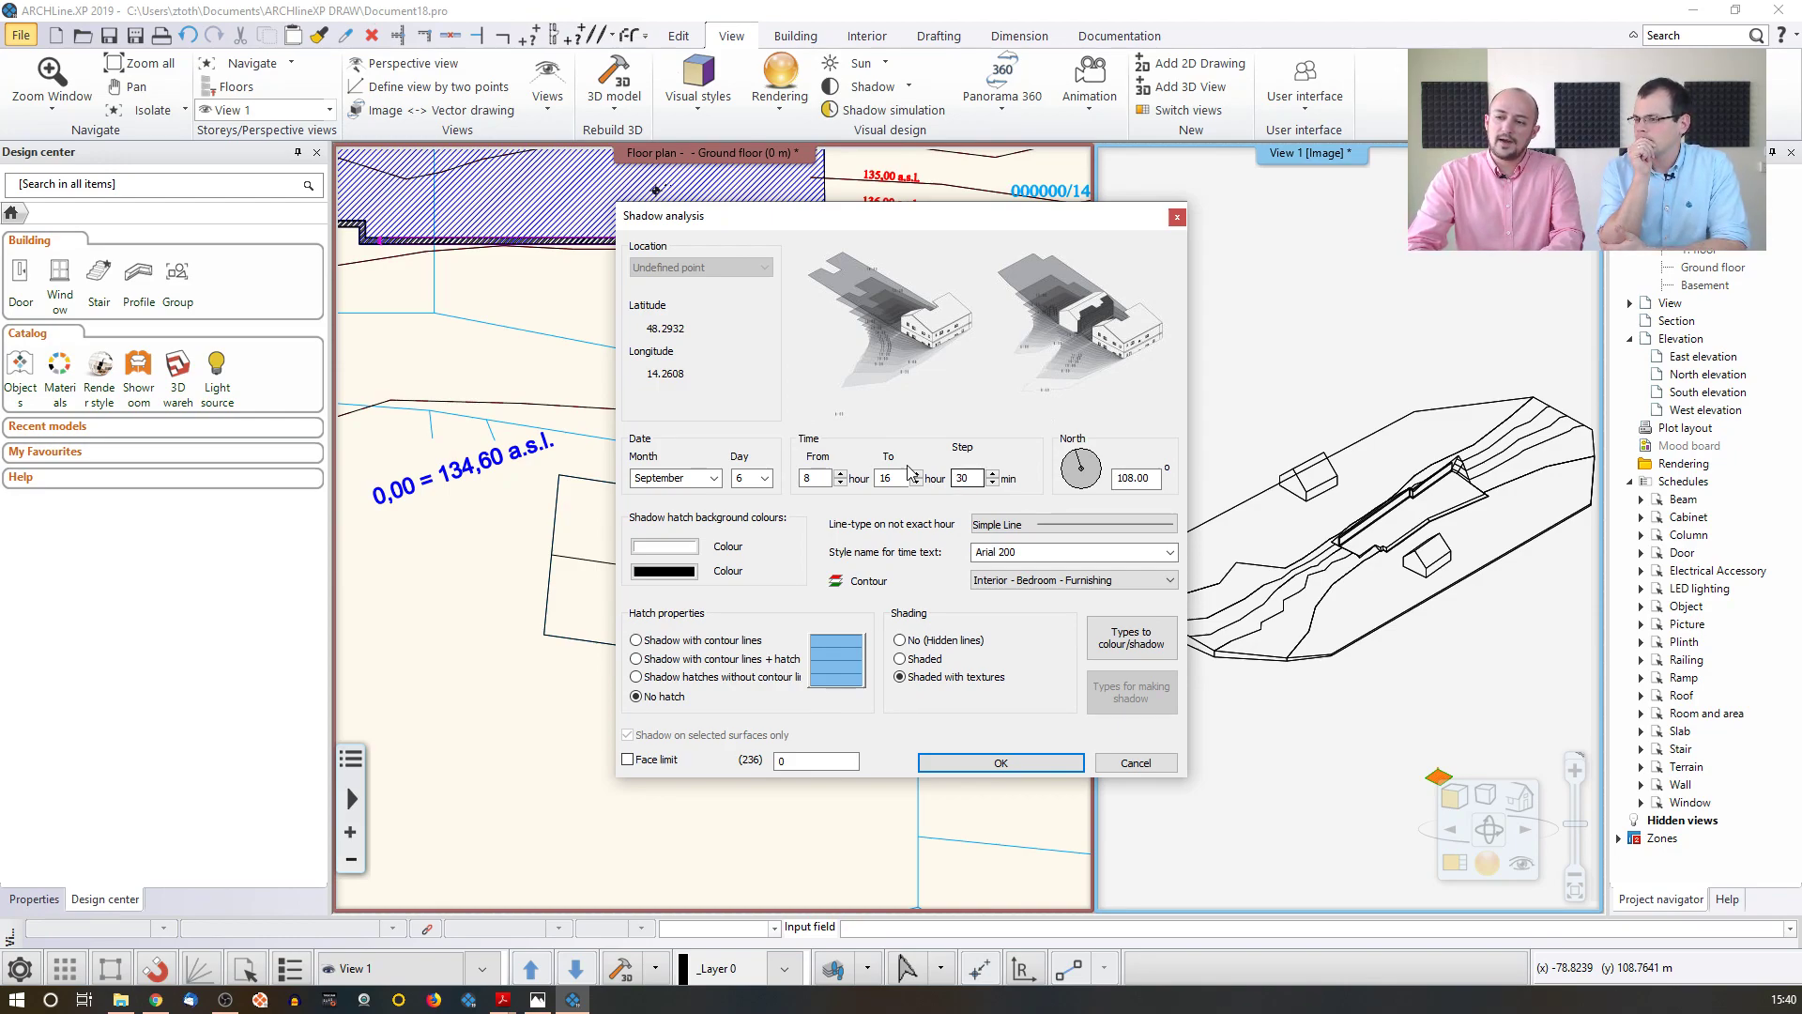
# - Set the shadow analysis month to June and check the start hour, end hour and time step
pyautogui.click(695, 478)
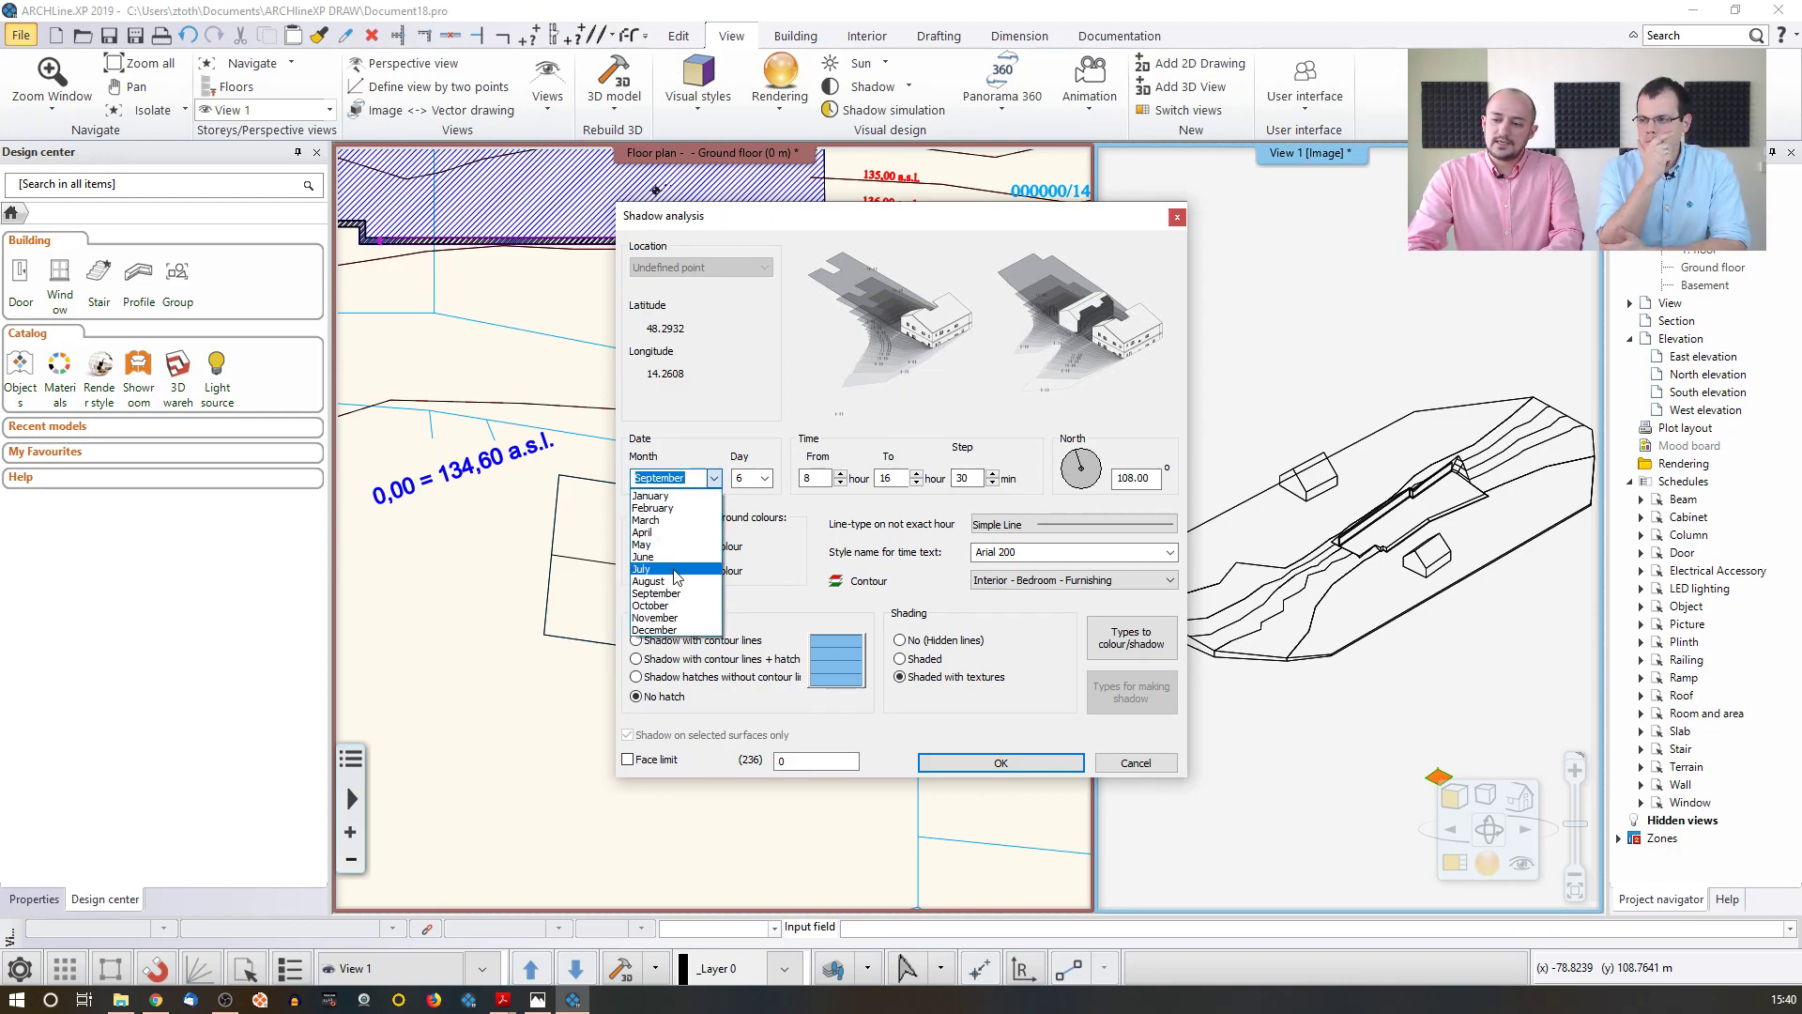
pyautogui.click(672, 557)
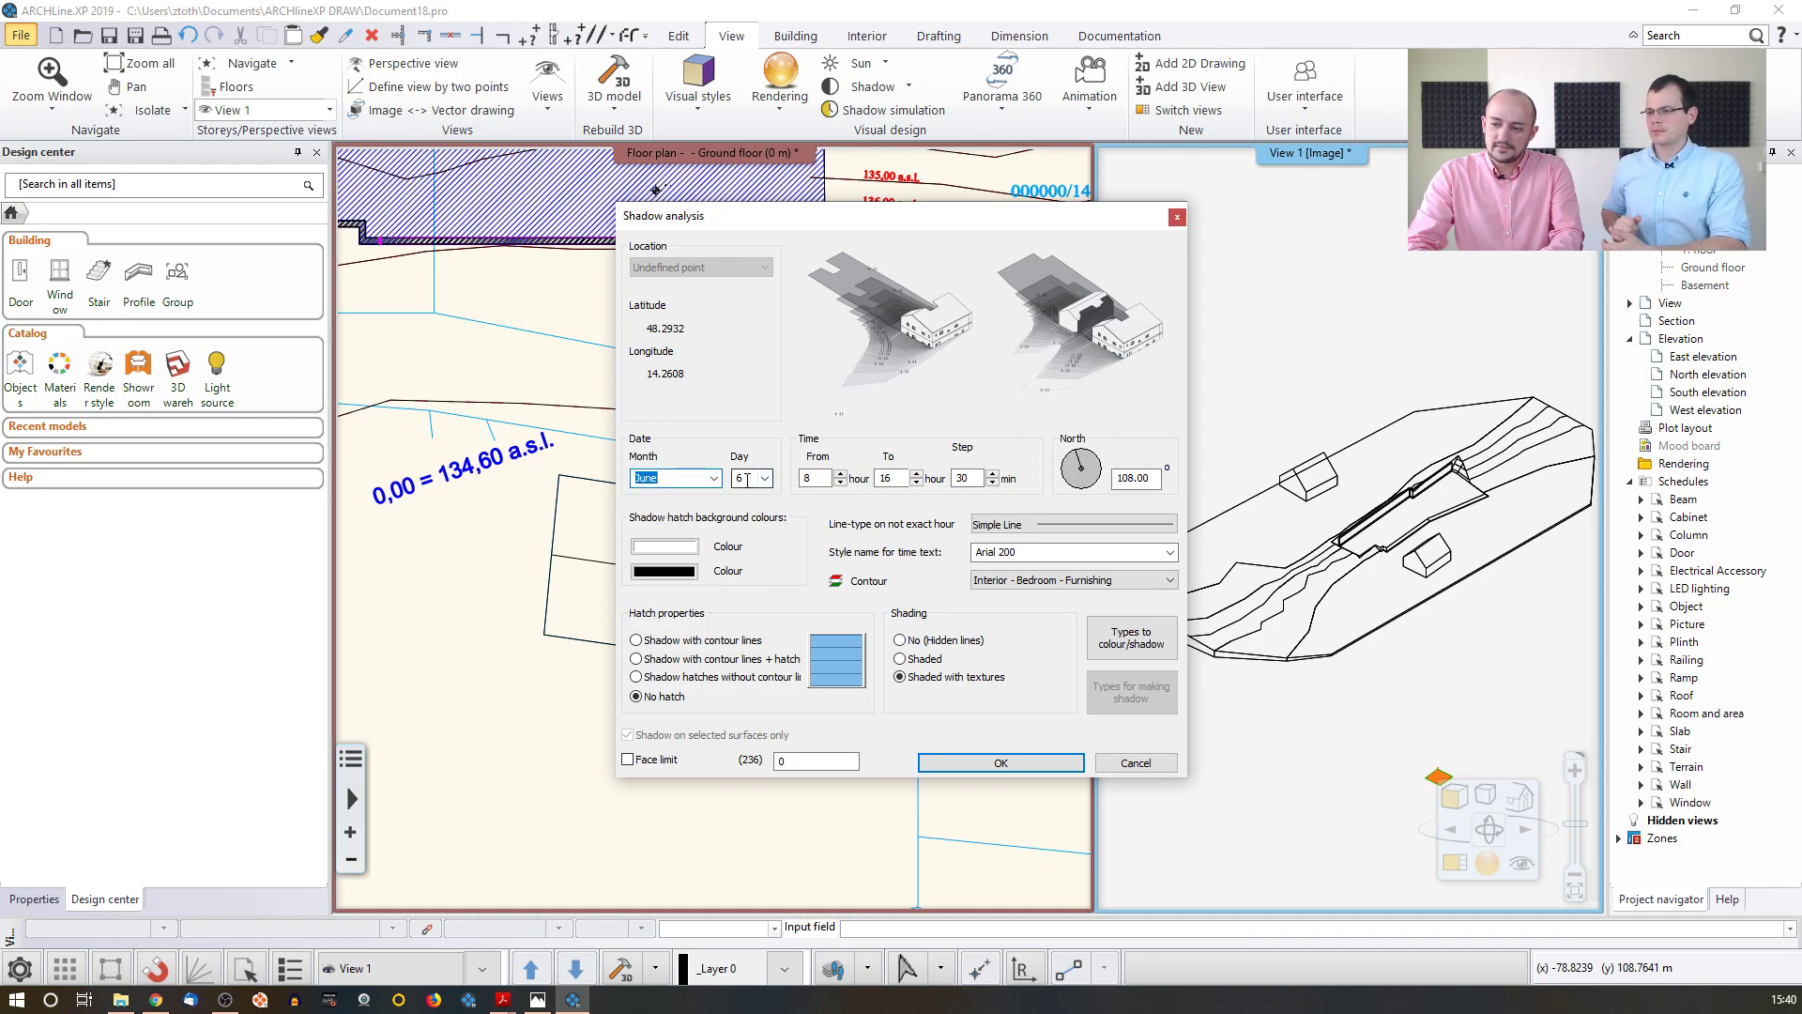
pyautogui.click(811, 478)
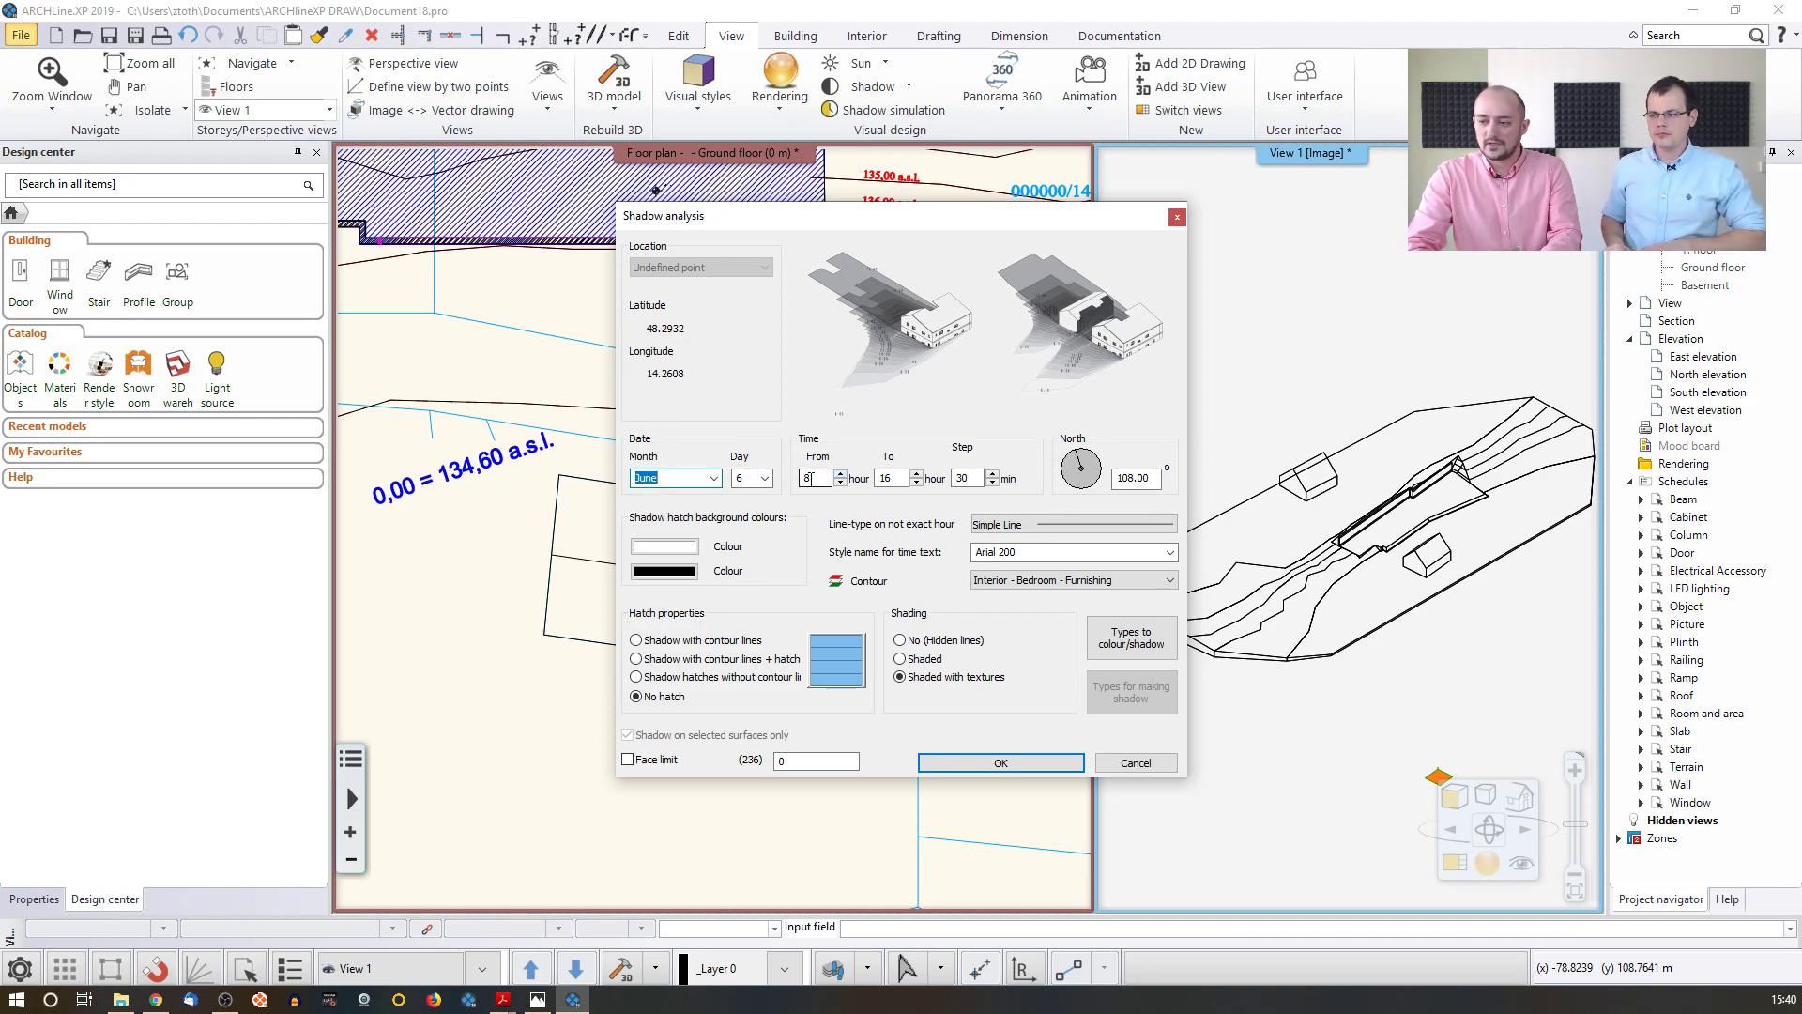
pyautogui.click(895, 477)
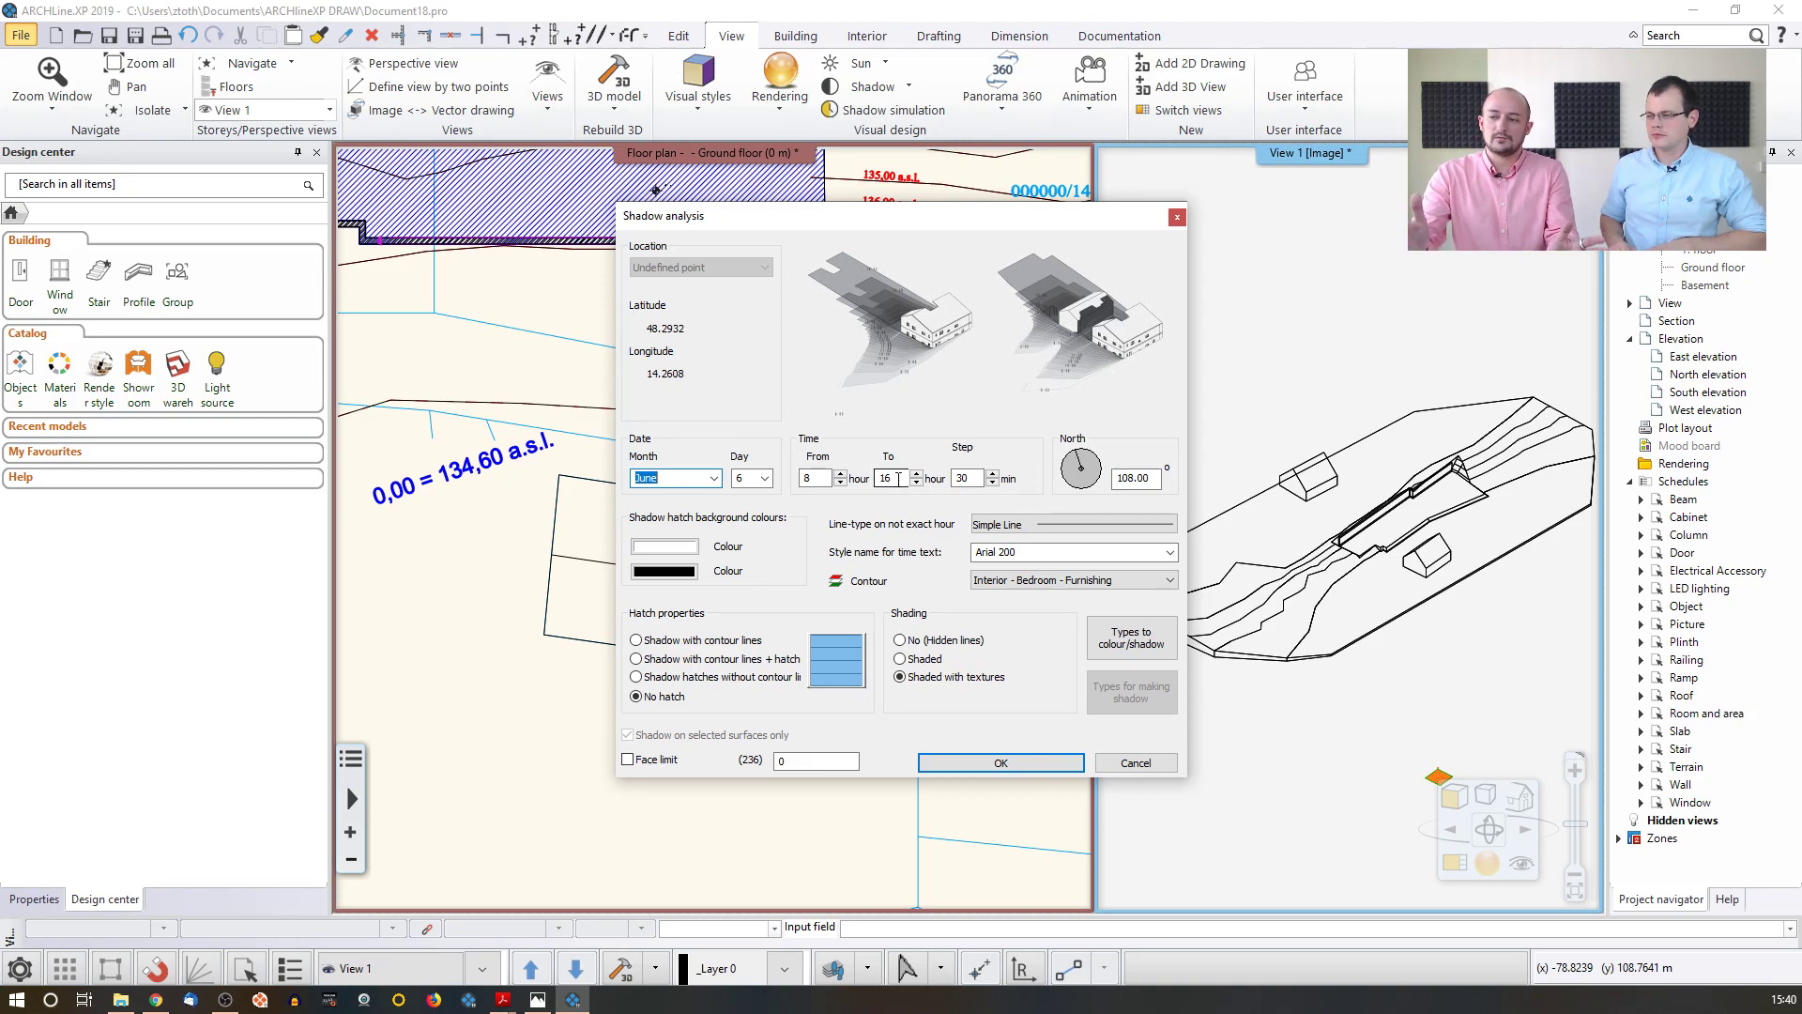
pyautogui.click(966, 479)
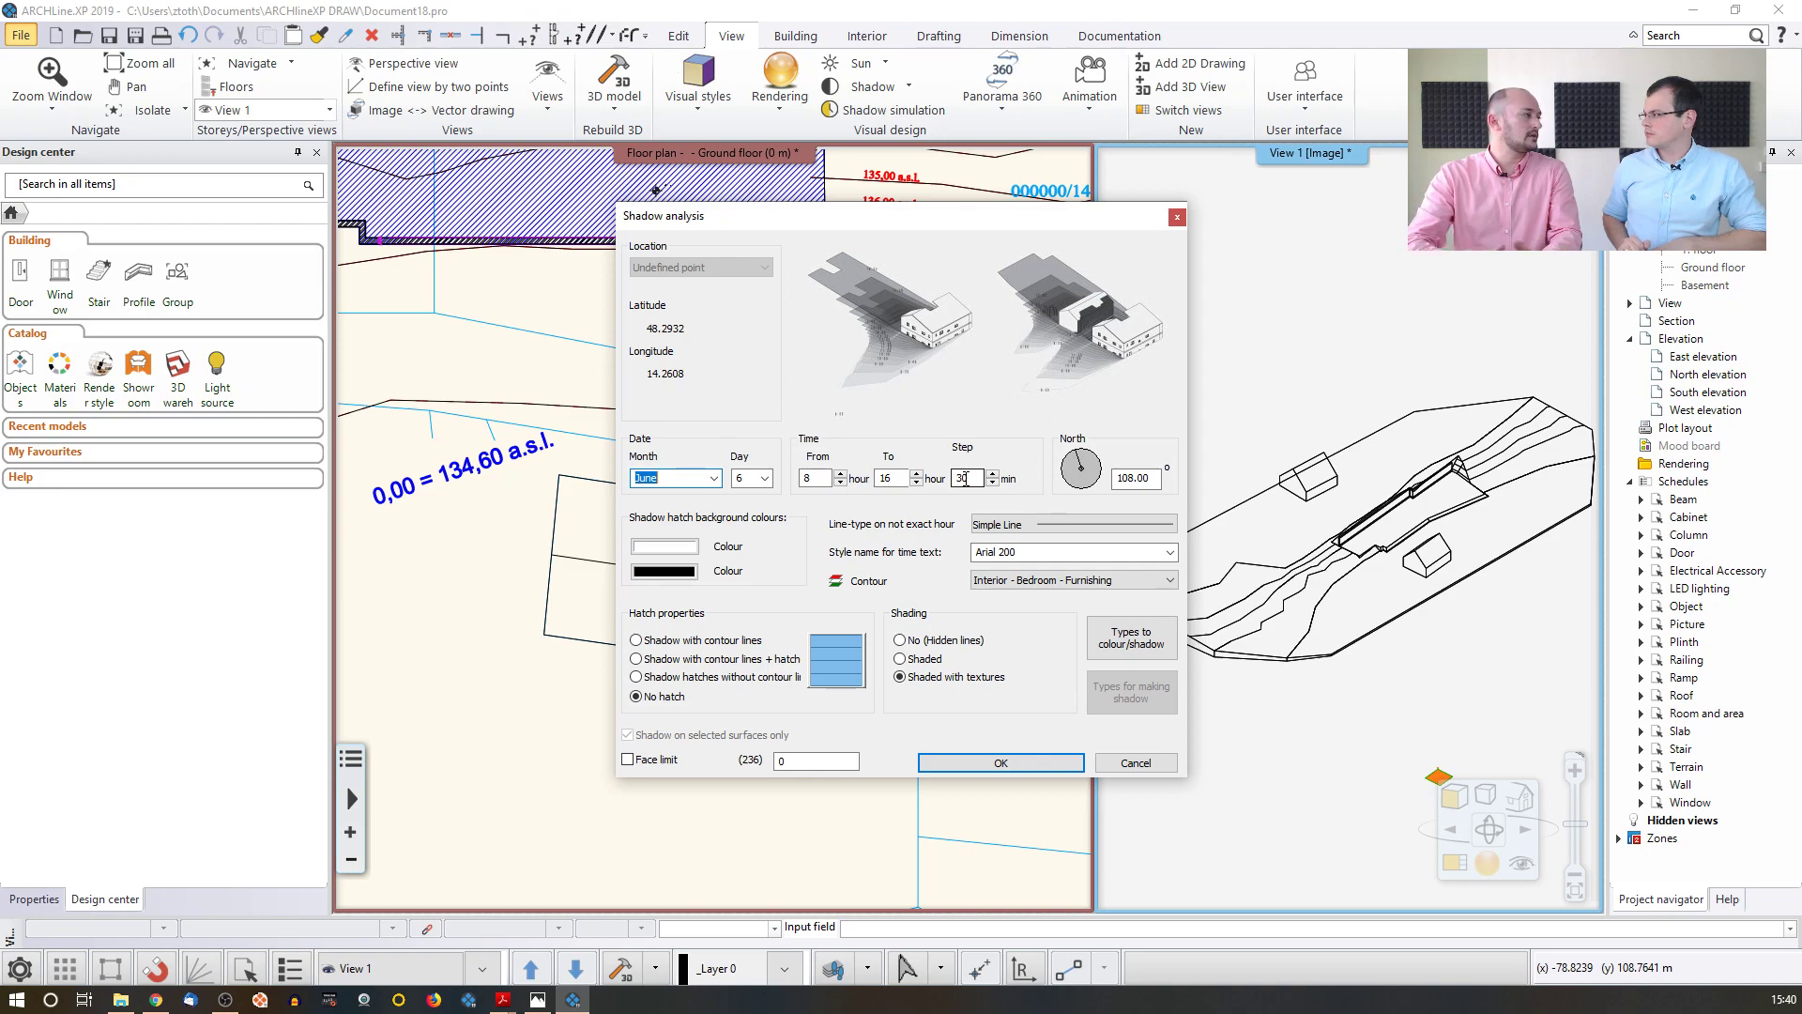
# - Set the two shadow hatch background colours to orange and blue
pyautogui.click(663, 546)
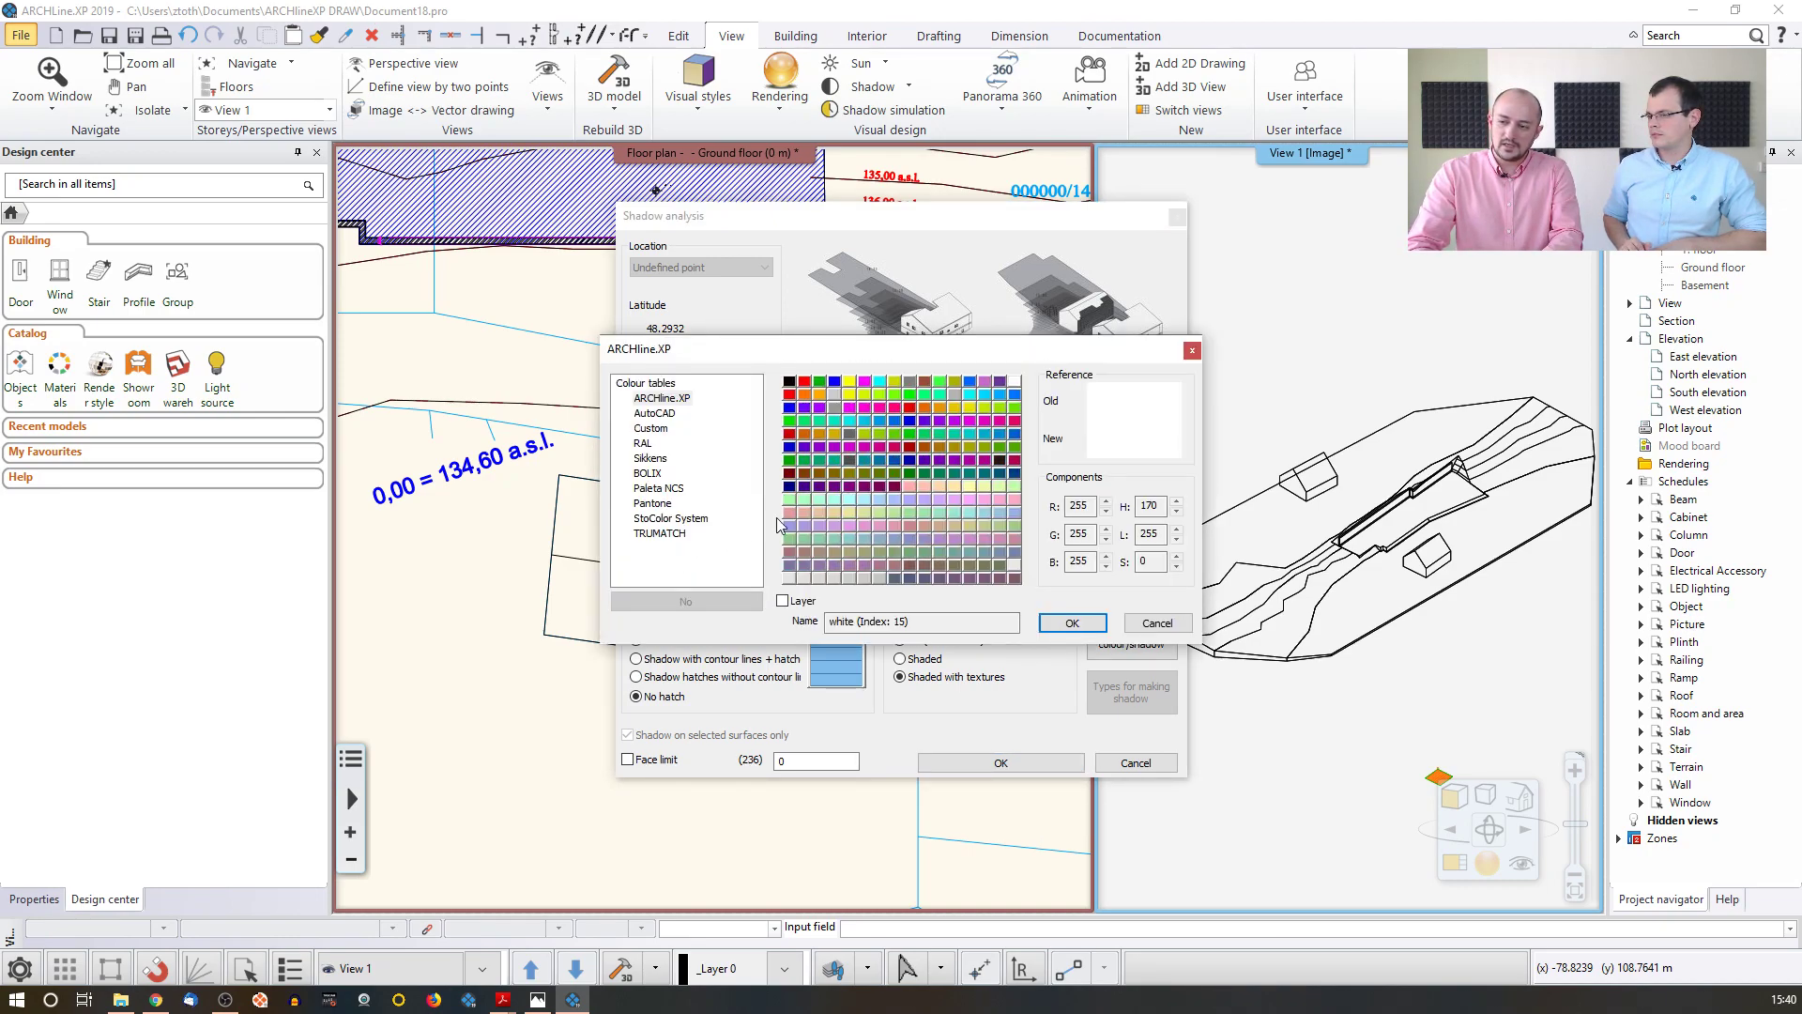
pyautogui.click(806, 434)
pyautogui.click(1071, 624)
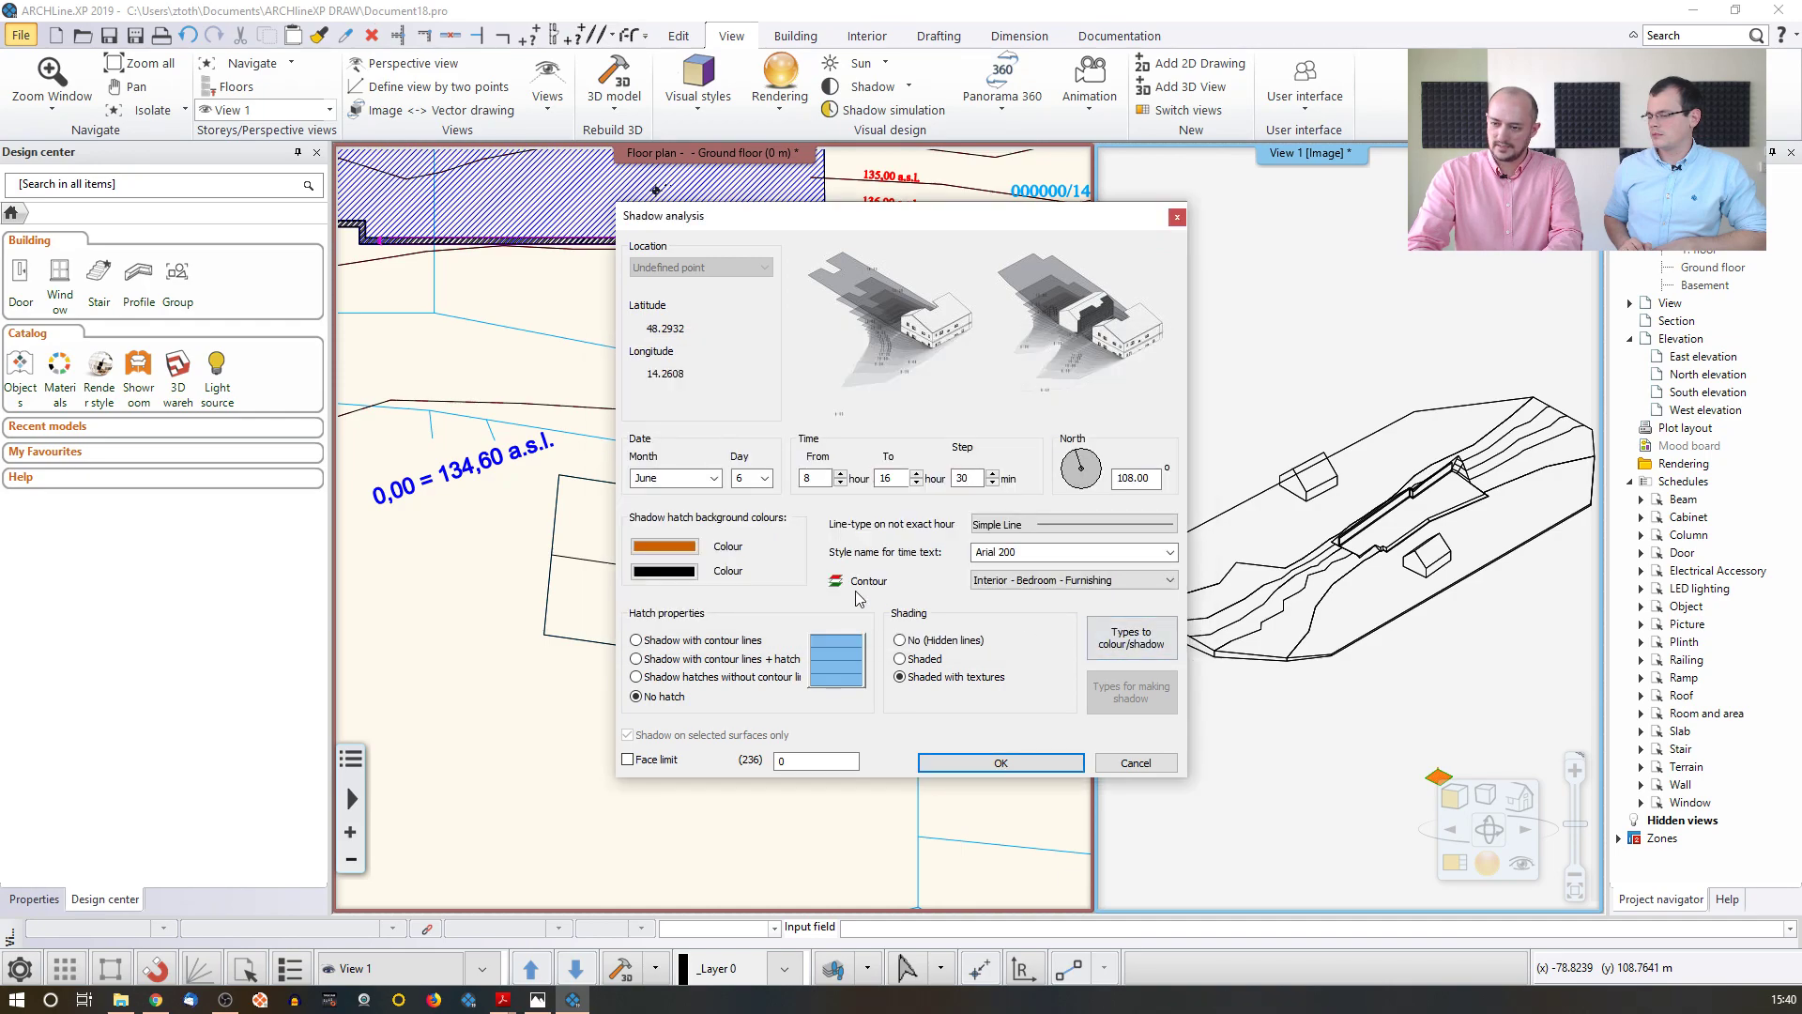
pyautogui.click(663, 571)
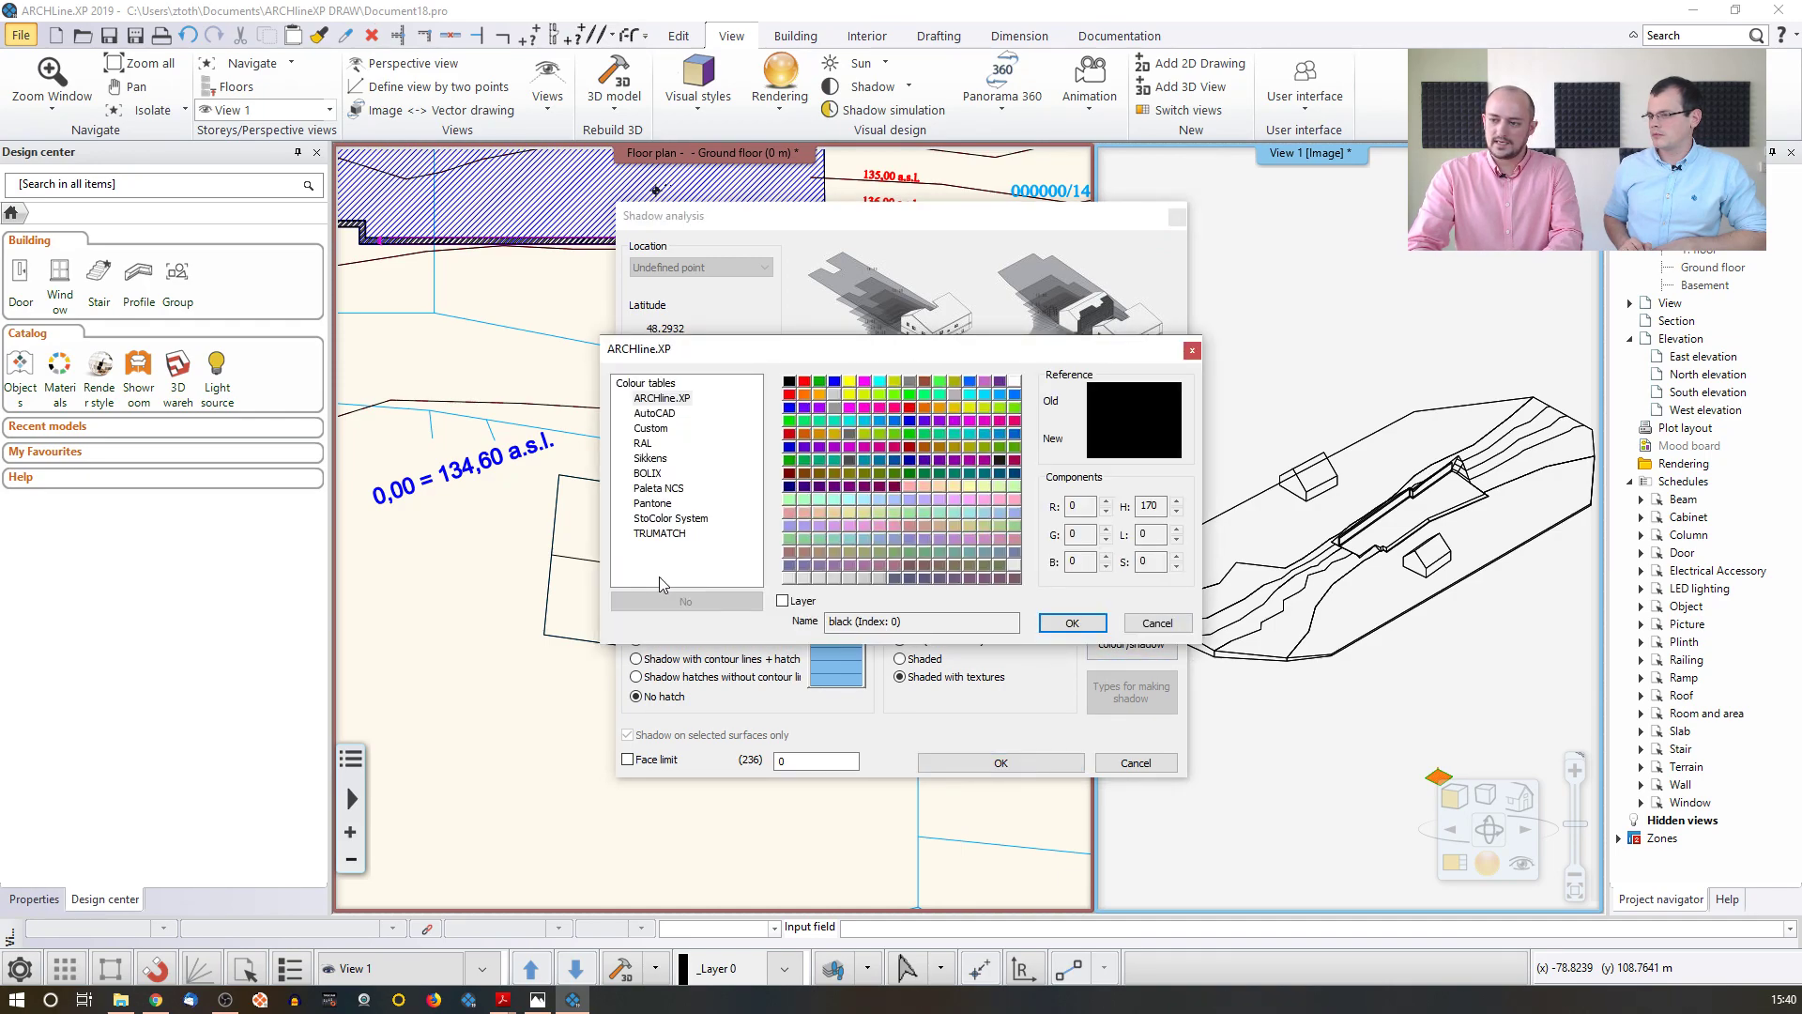
pyautogui.click(998, 434)
pyautogui.click(1071, 623)
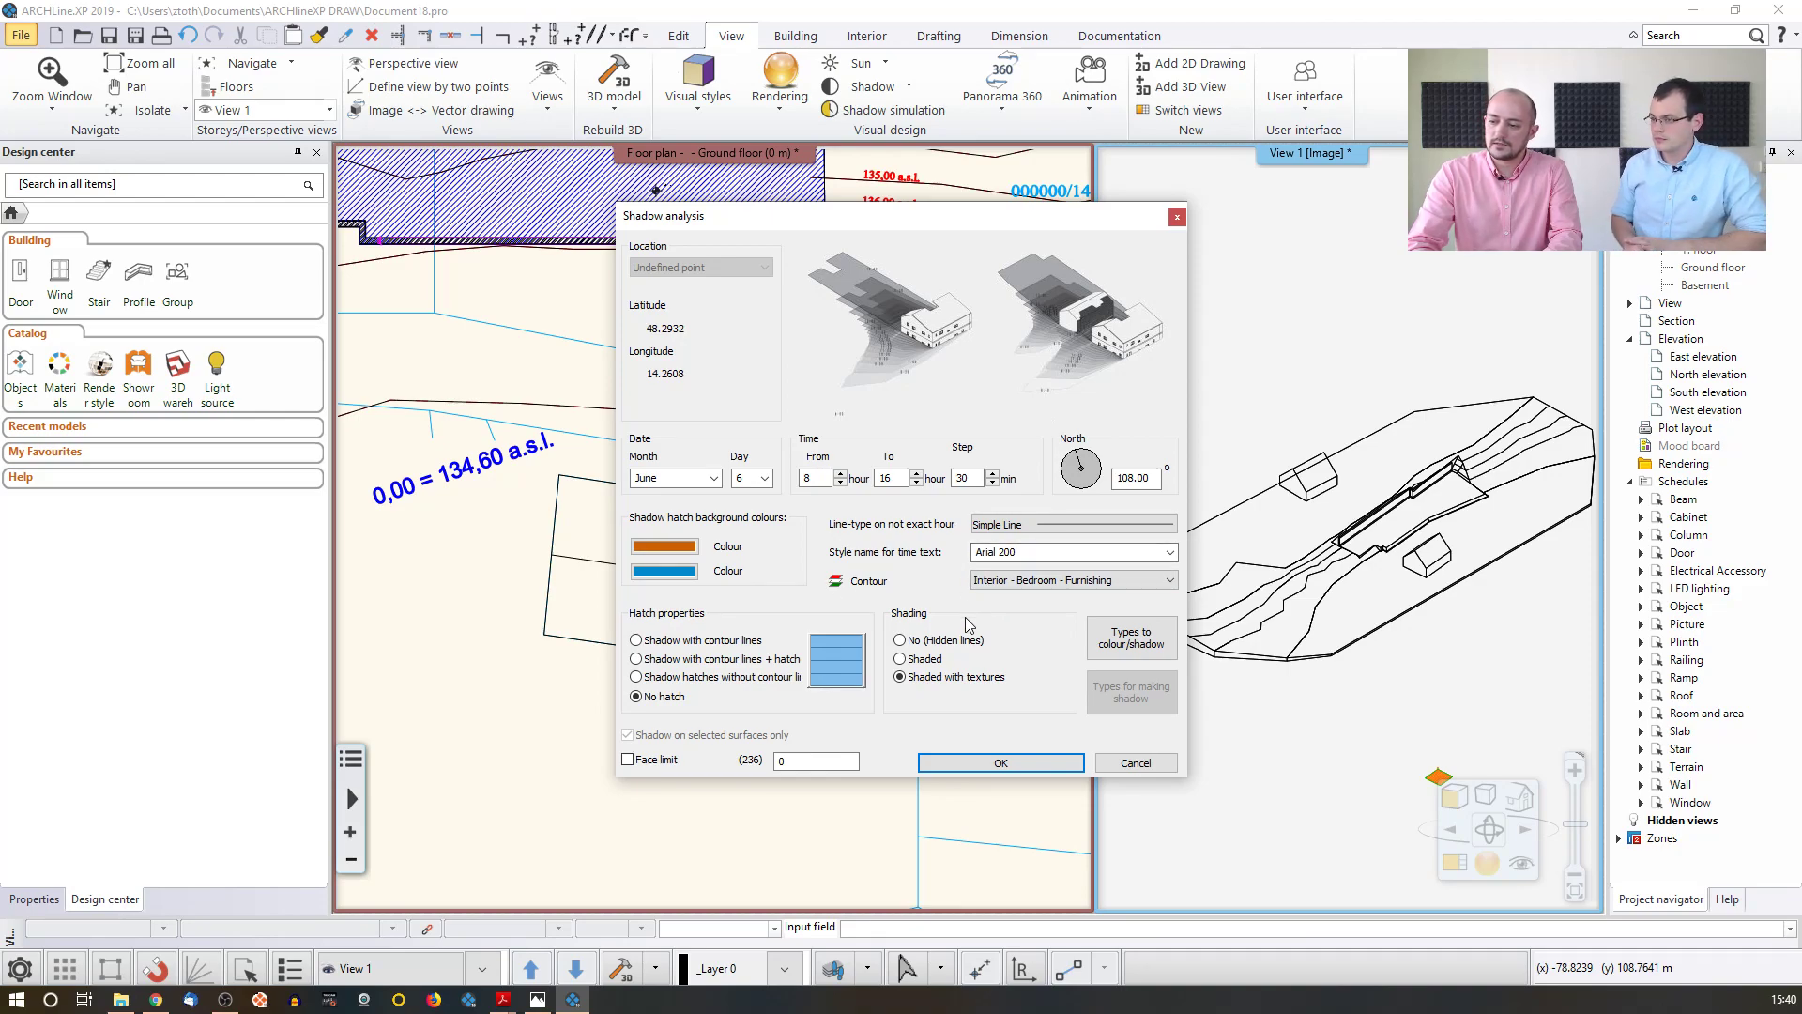
# - Set the shadows to contour lines + hatch with a solid hatch, choose No (Hidden lines) shading without restricting to selected surfaces, and run the analysis
pyautogui.click(636, 659)
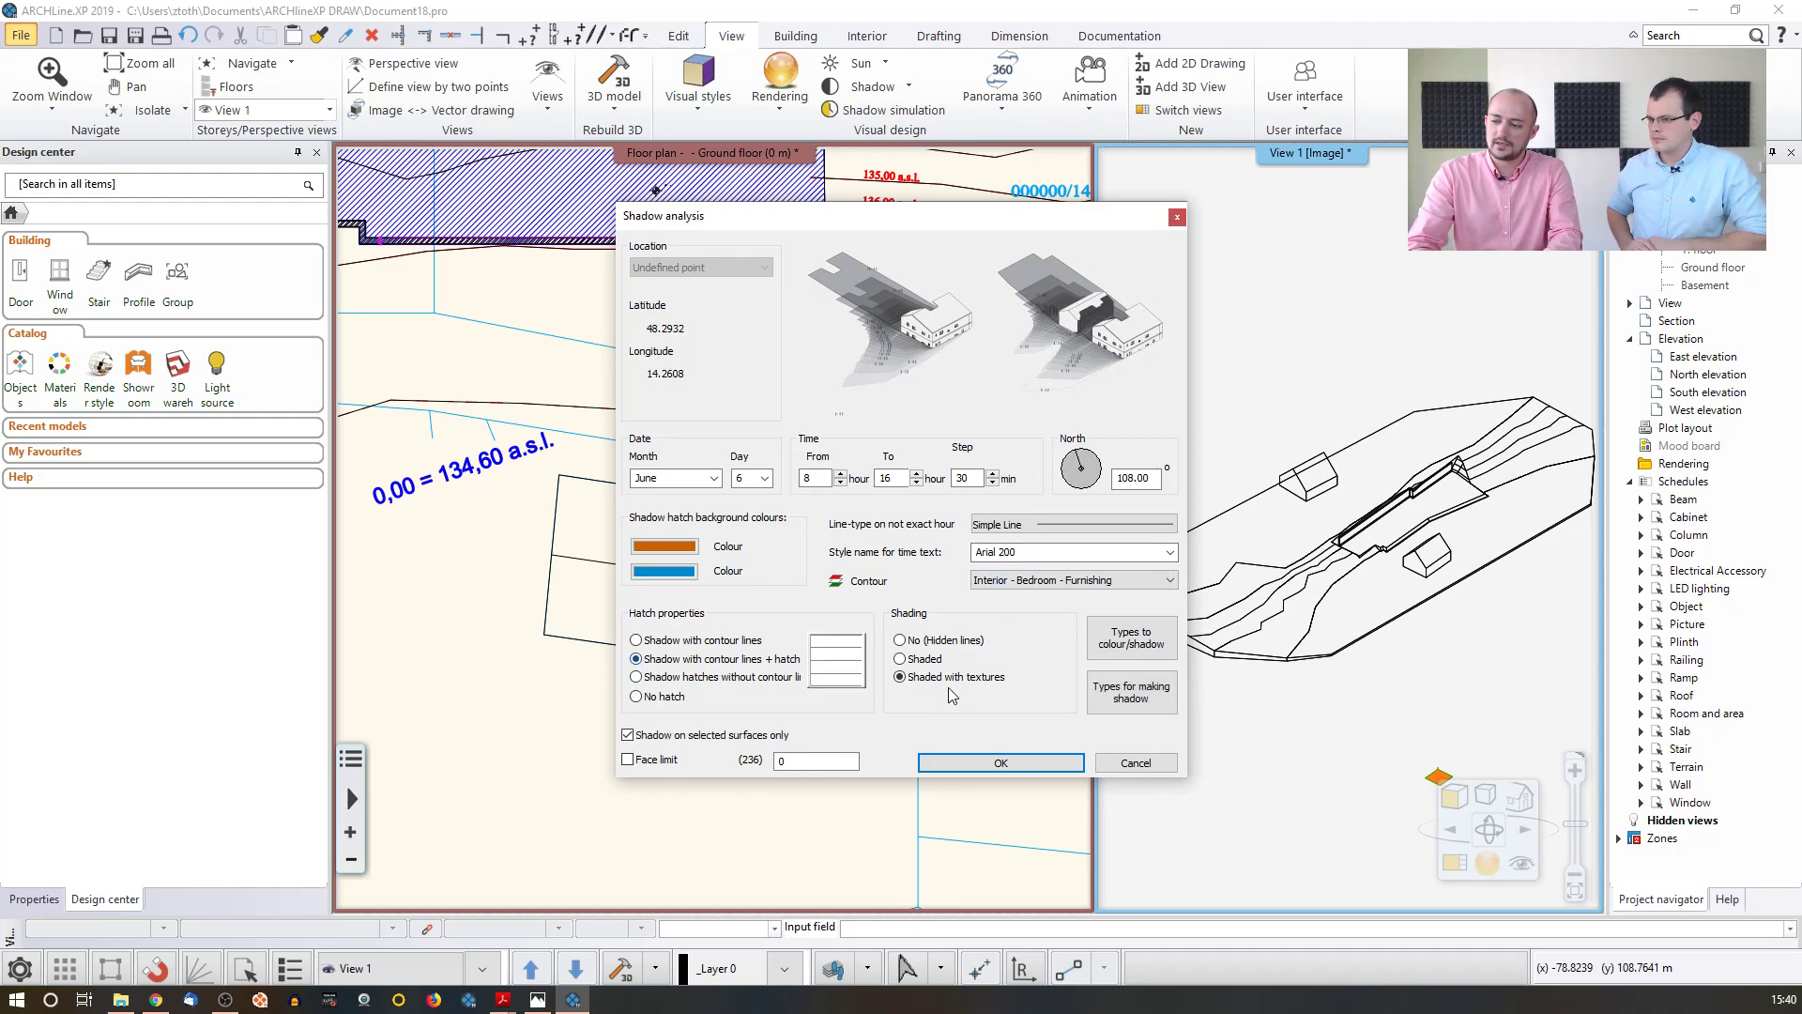
pyautogui.click(852, 670)
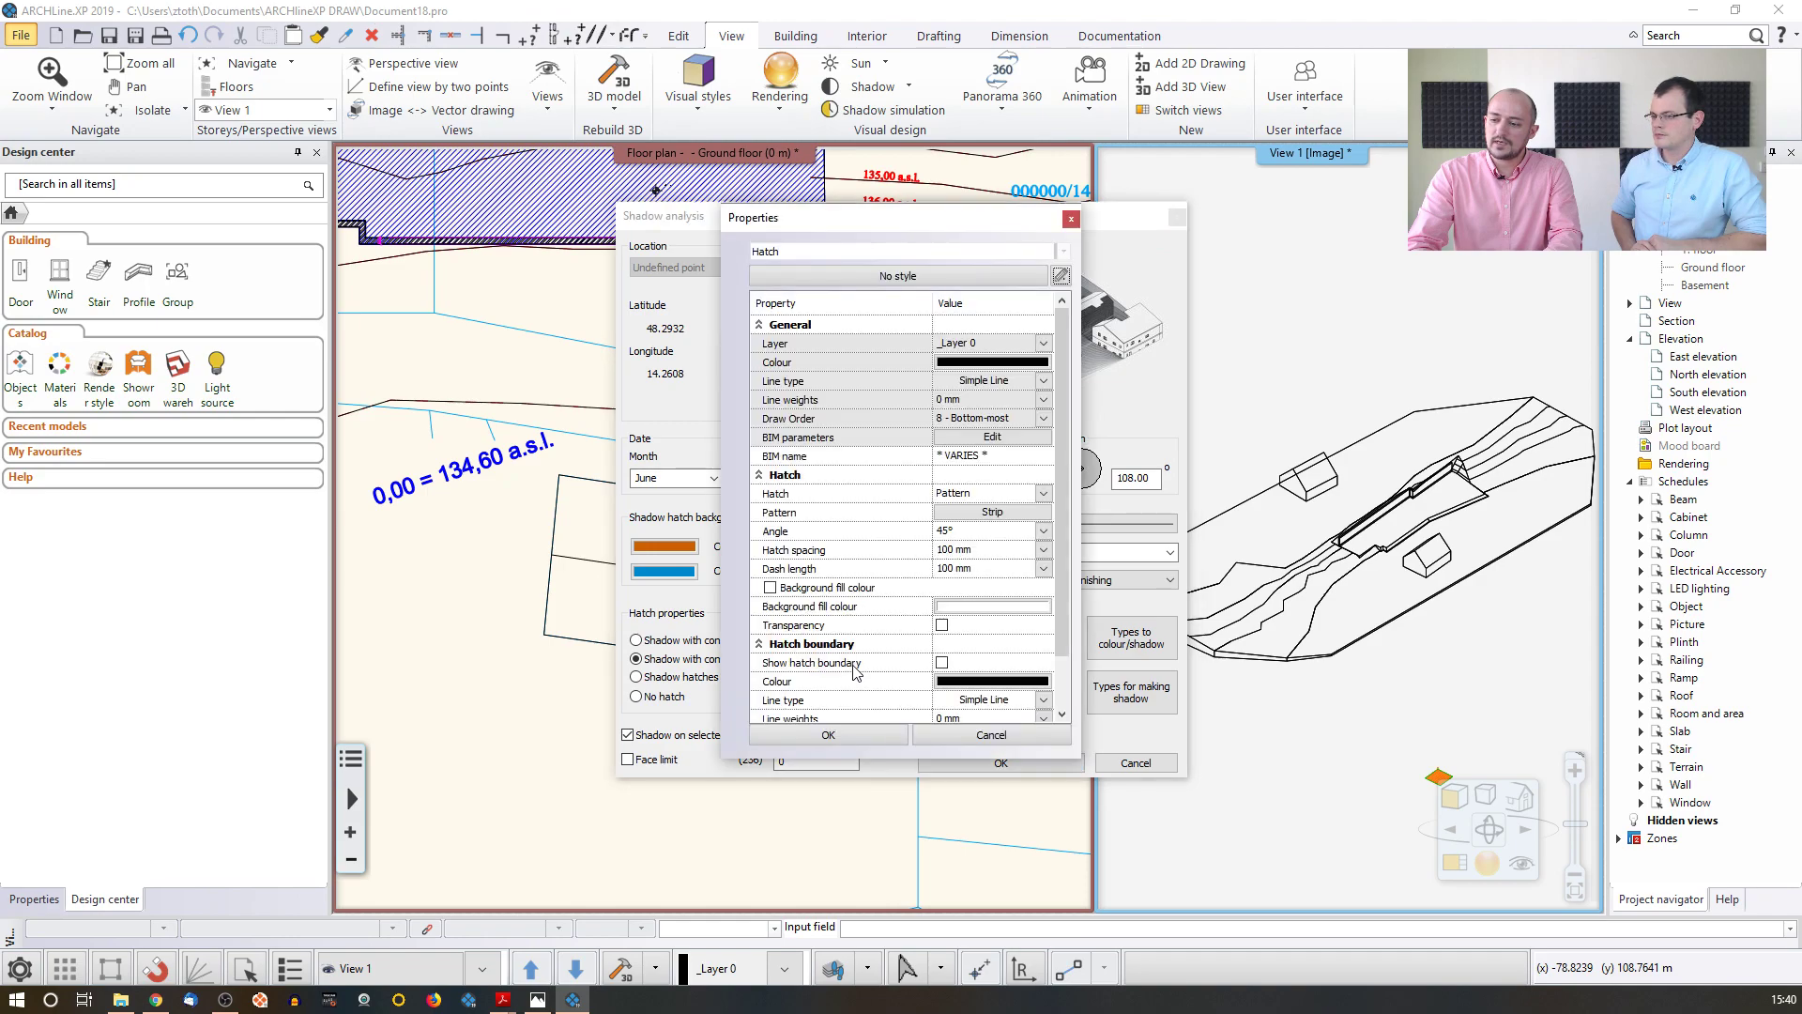
pyautogui.click(1044, 493)
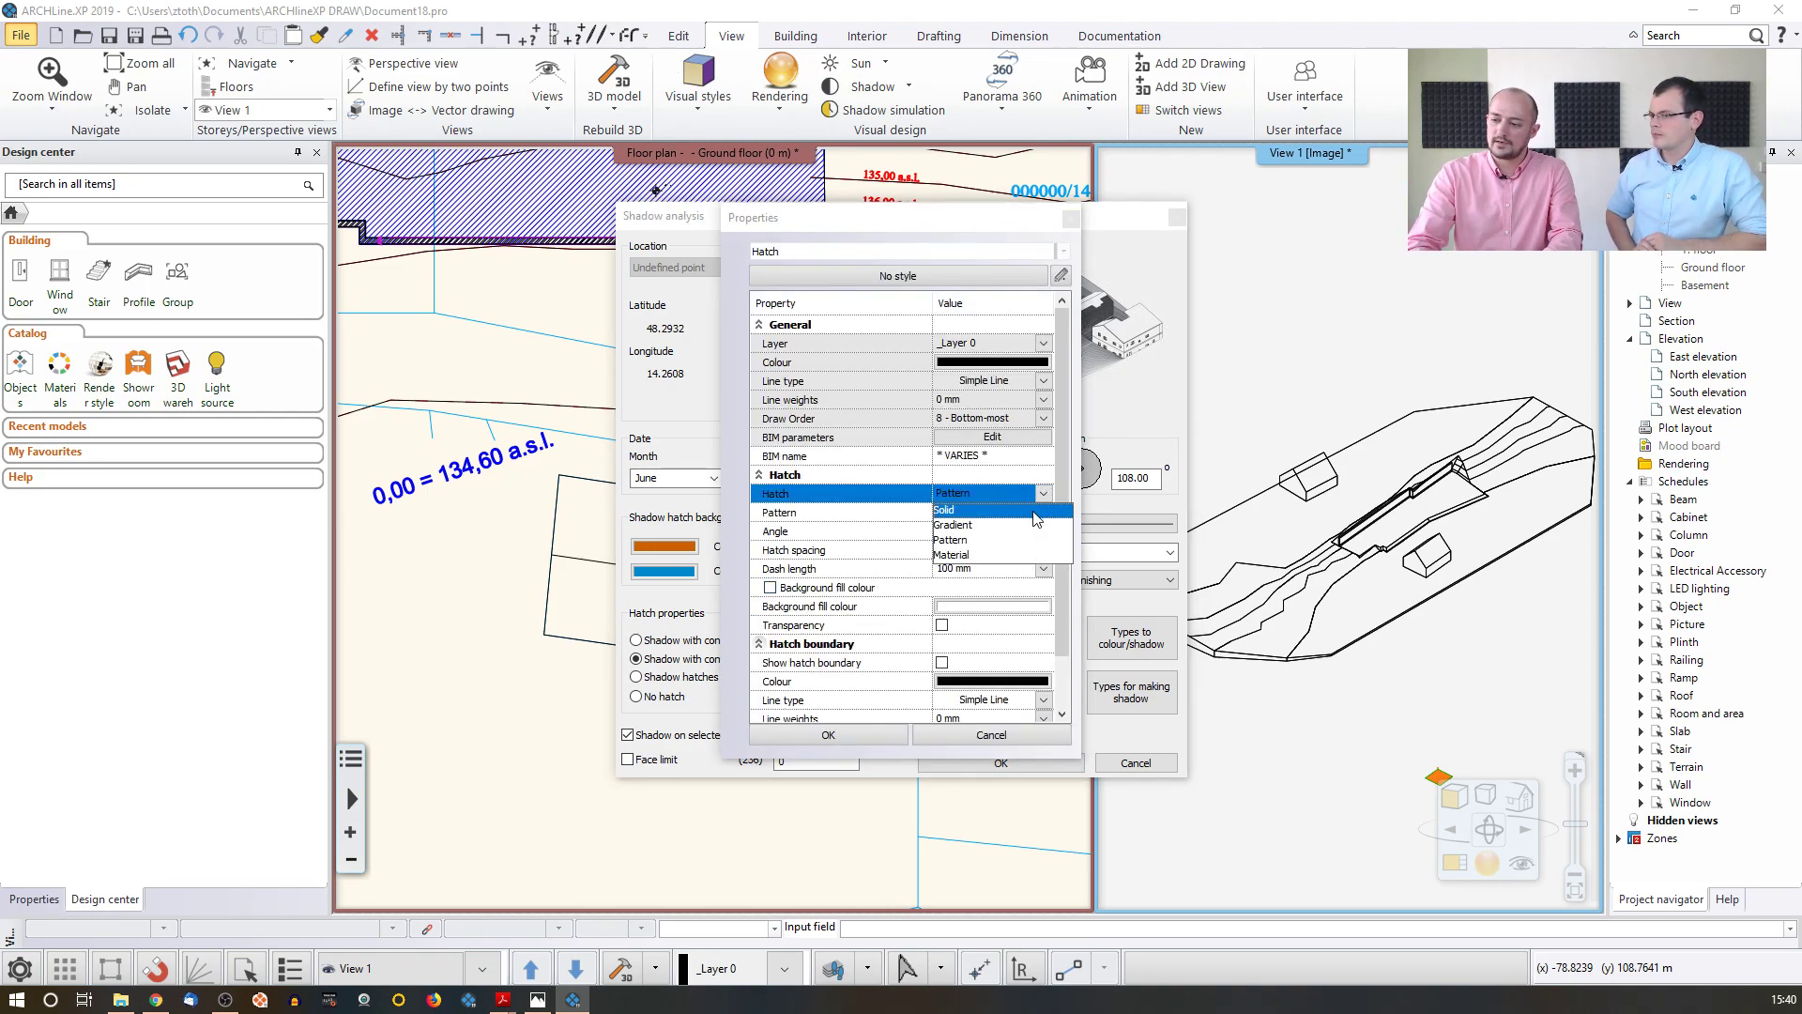
pyautogui.click(995, 510)
pyautogui.click(845, 732)
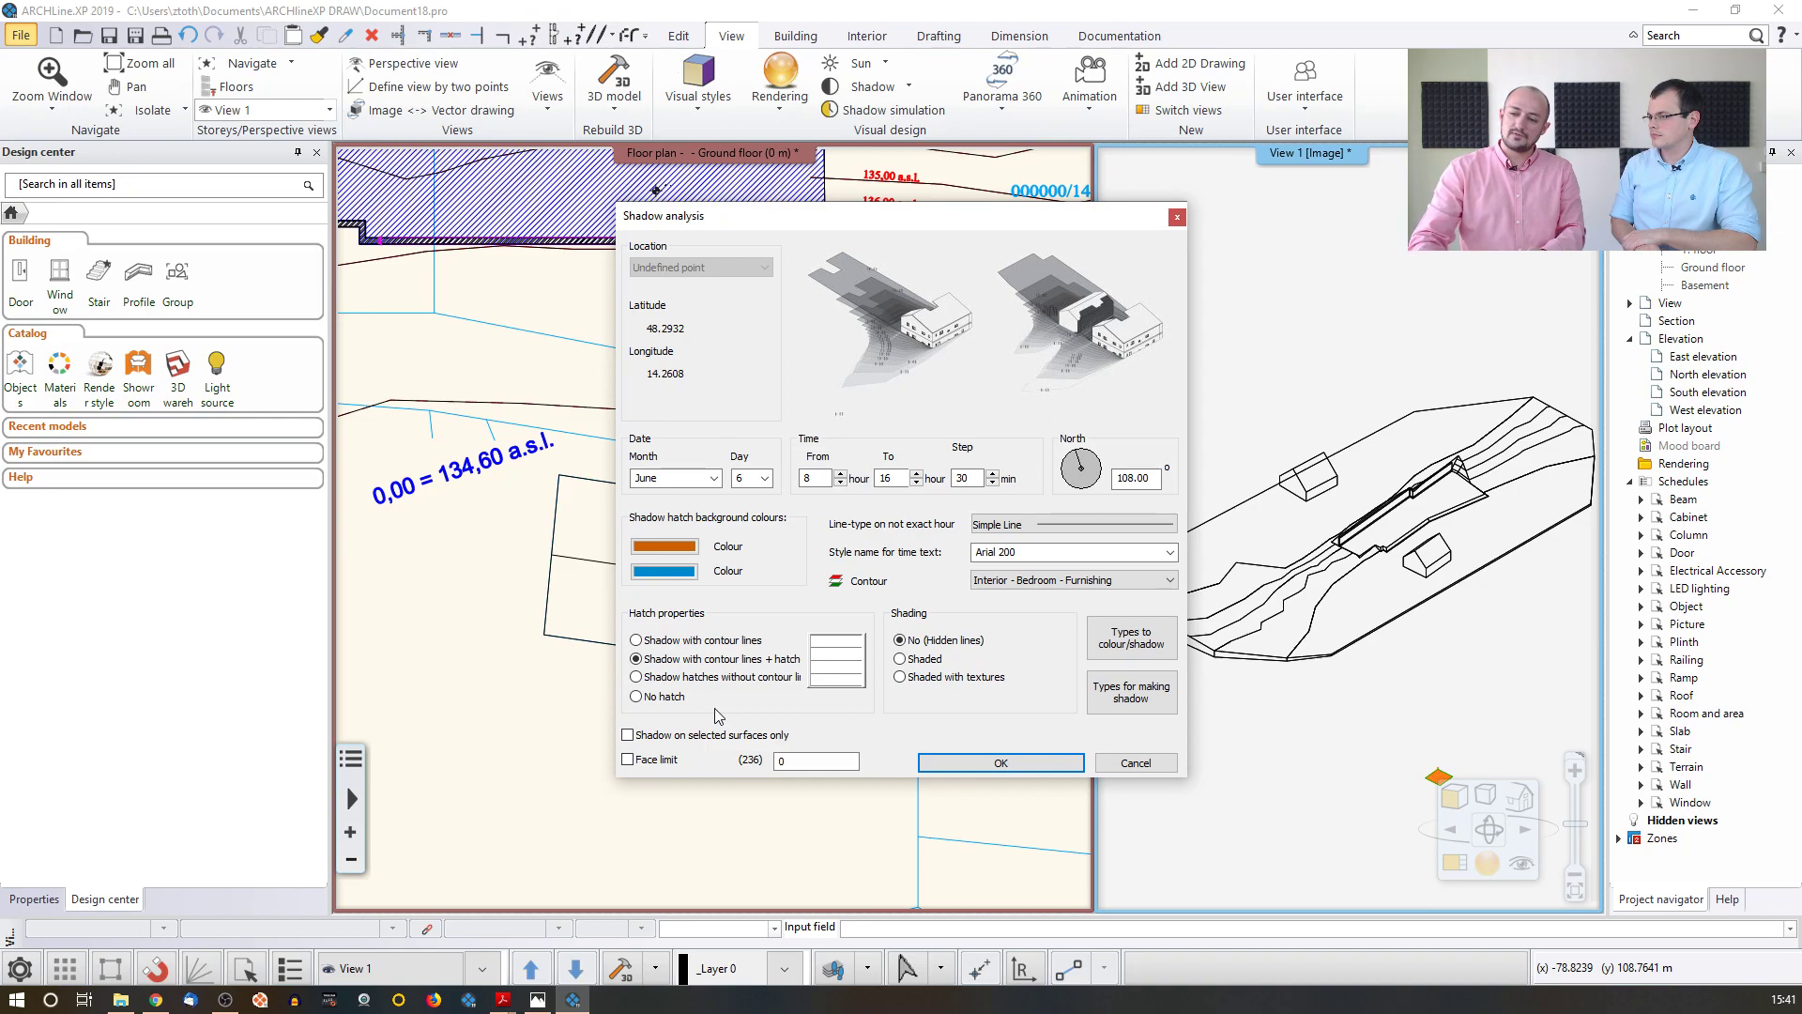
pyautogui.click(970, 766)
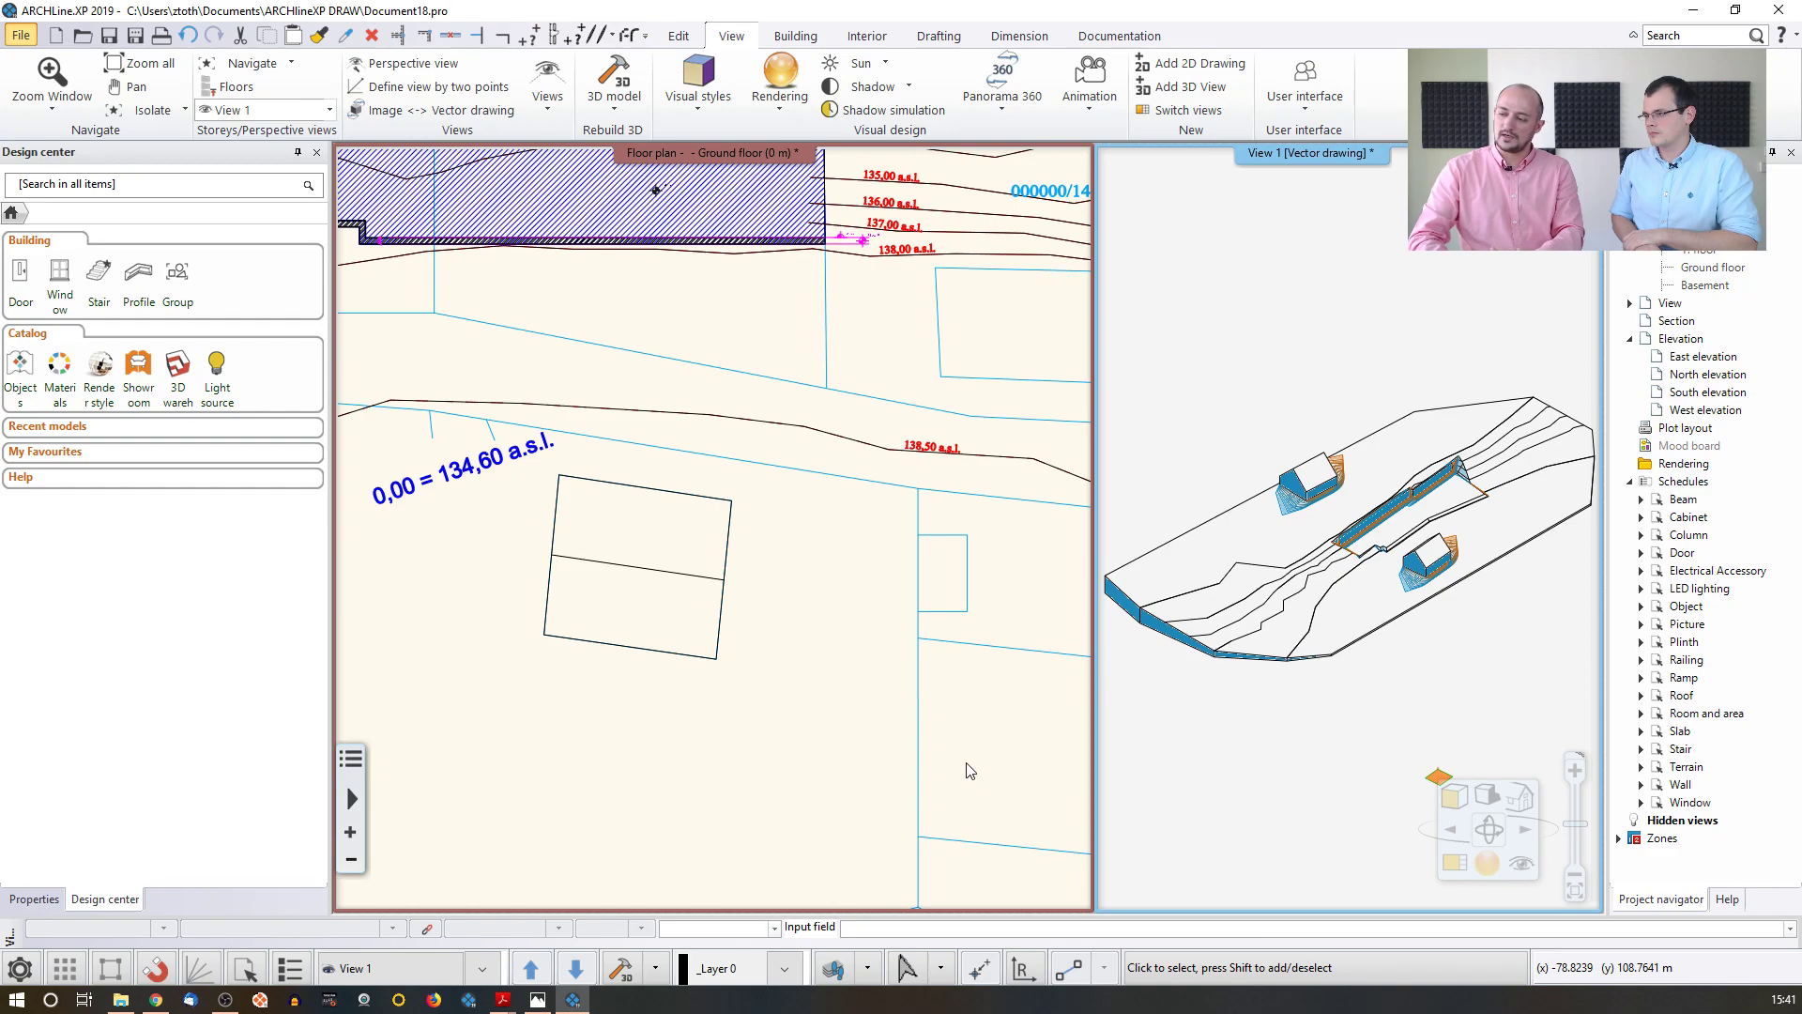
# - Examine the shadow analysis result on the terrain and switch the 3D view back from vector drawing to image
pyautogui.scroll(3, 1413, 606)
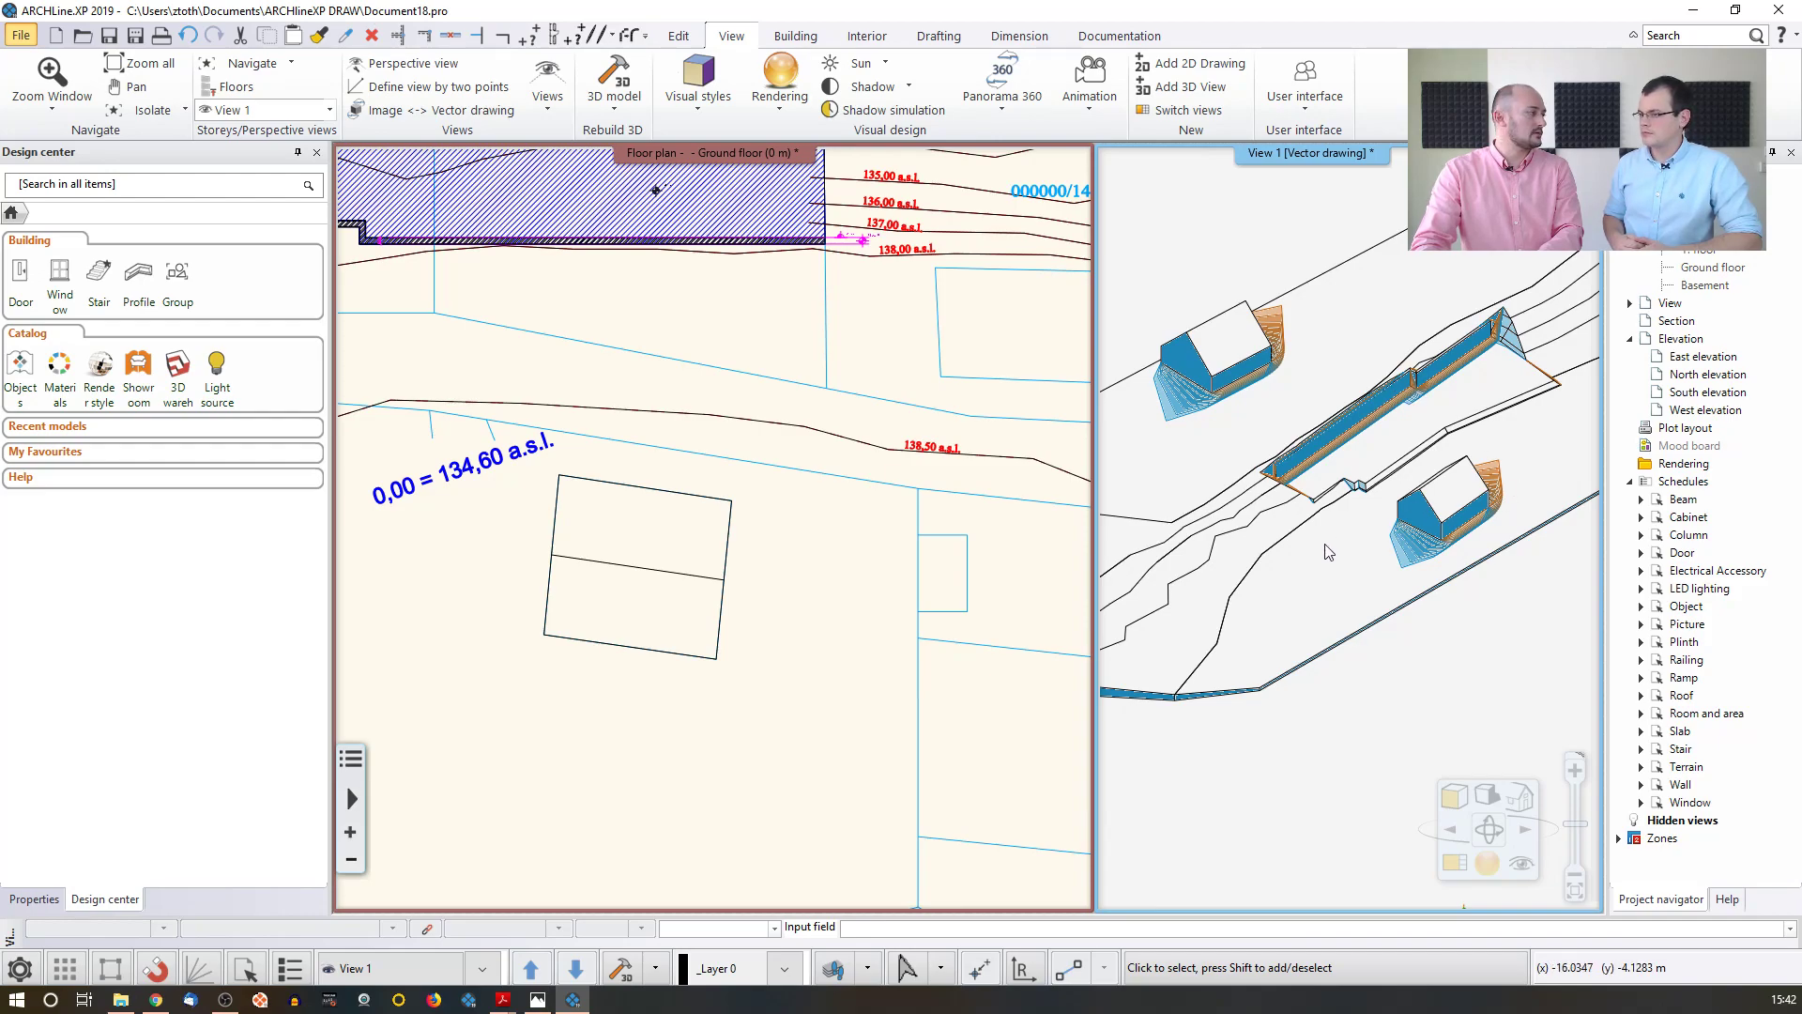
pyautogui.scroll(-3, 1221, 497)
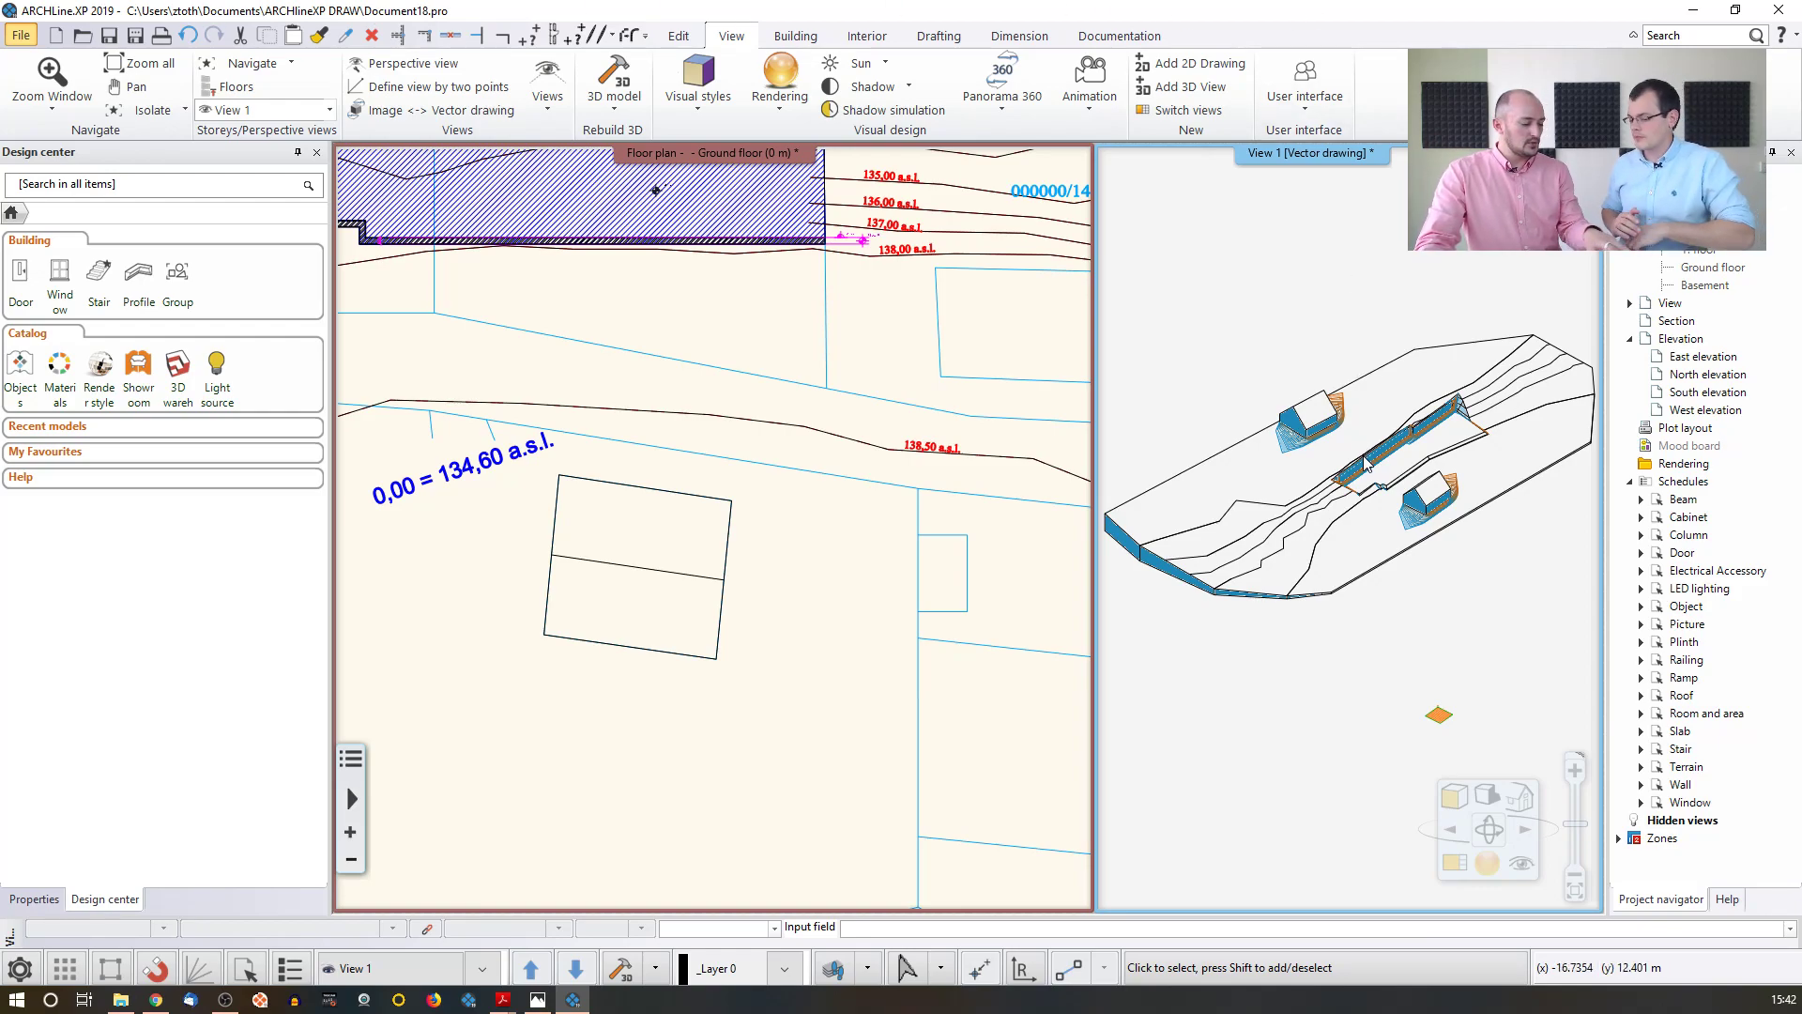
pyautogui.moveTo(1365, 460); pyautogui.dragTo(1340, 485, button='middle')
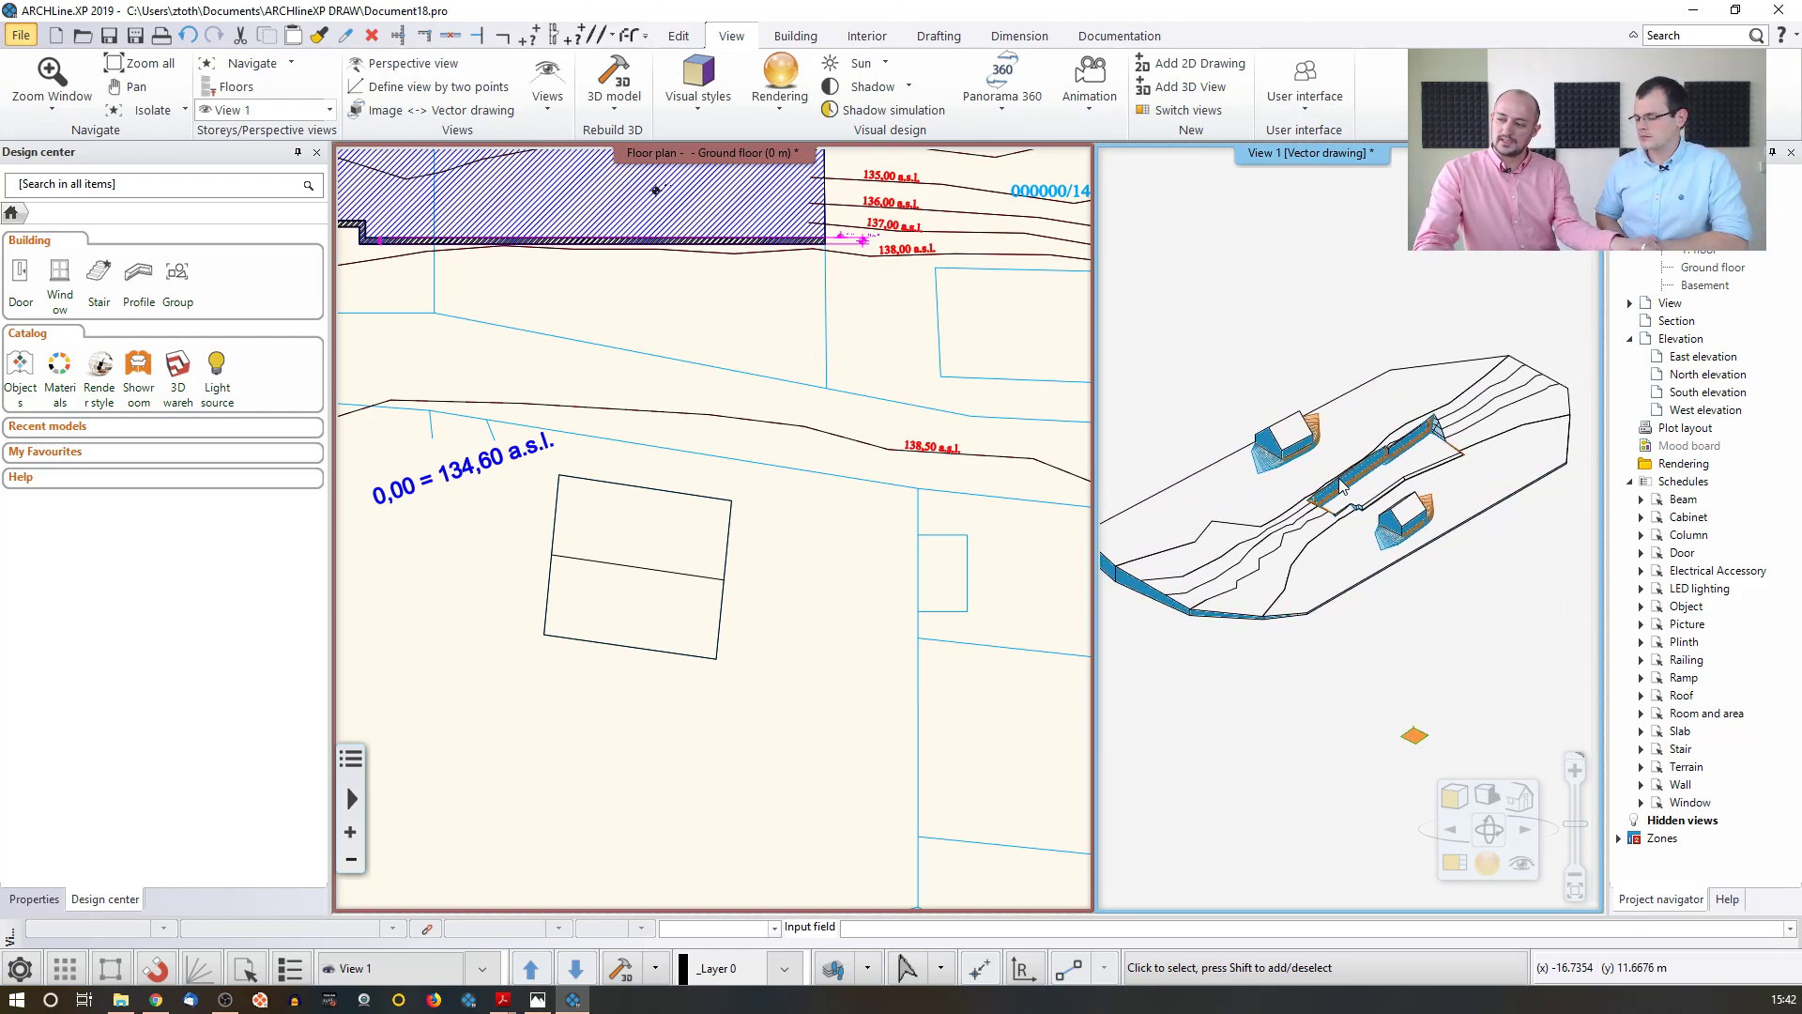
pyautogui.rightClick(1329, 158)
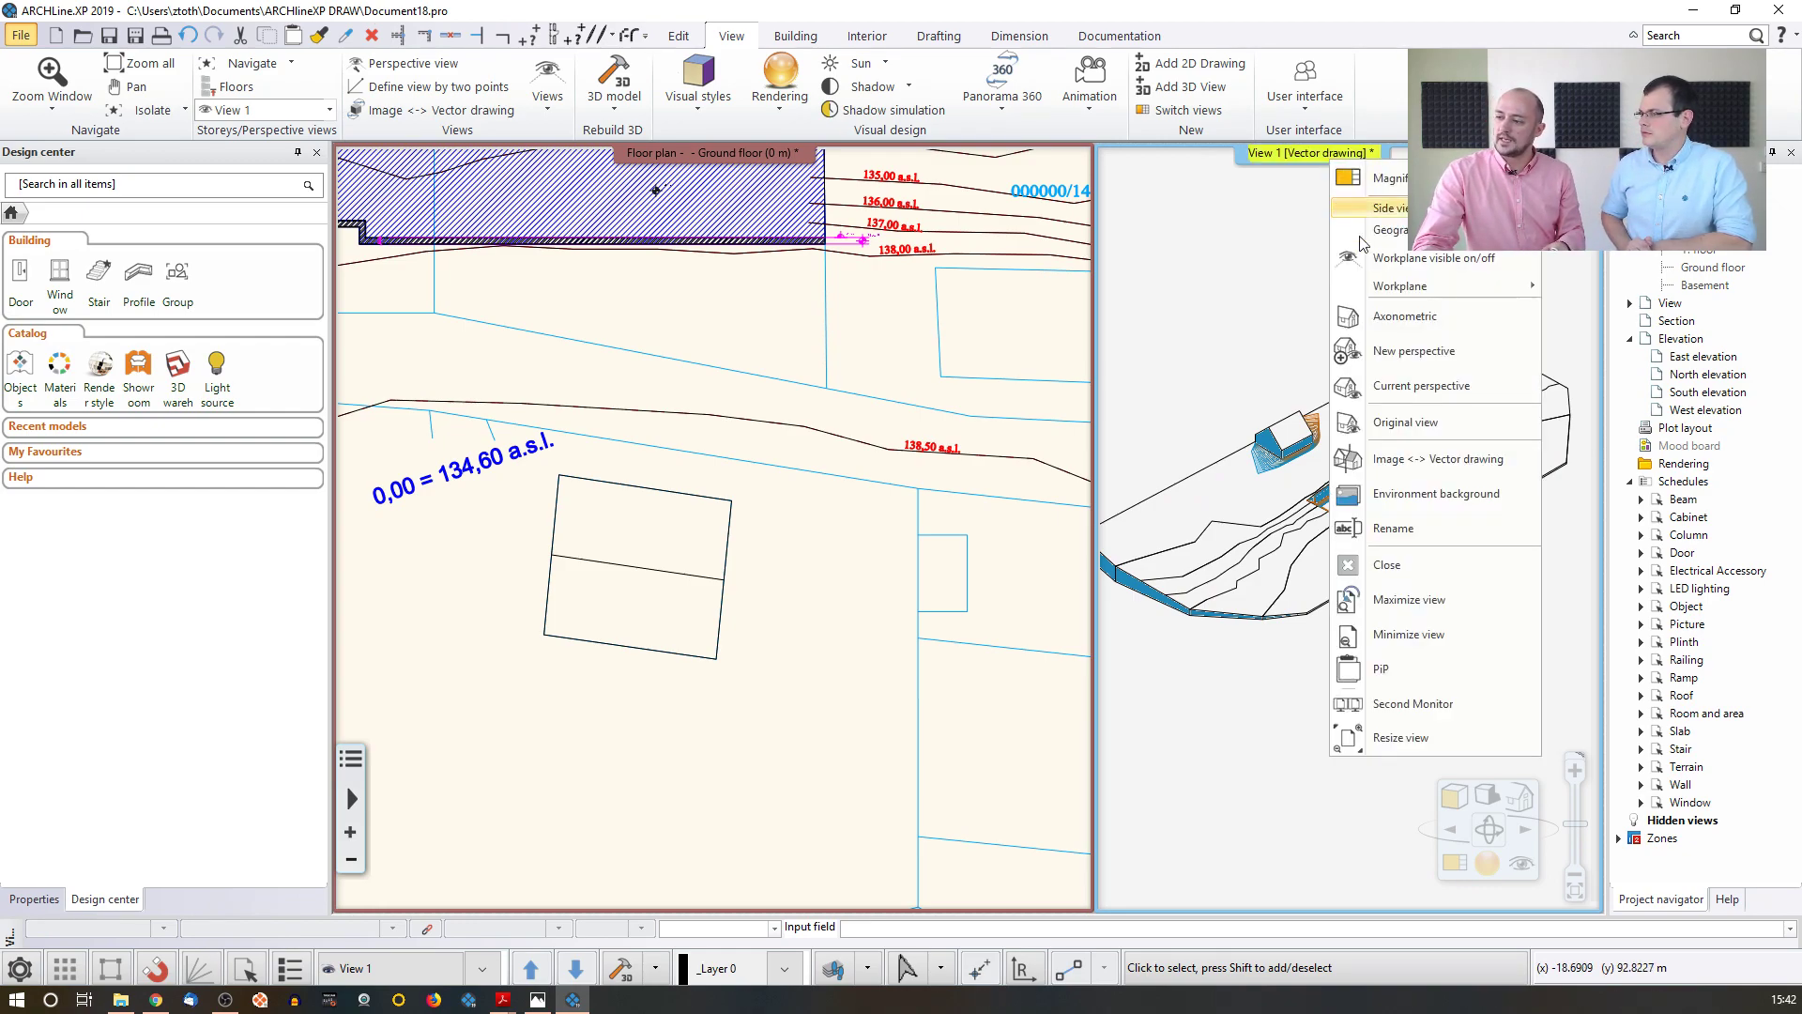
pyautogui.click(1413, 459)
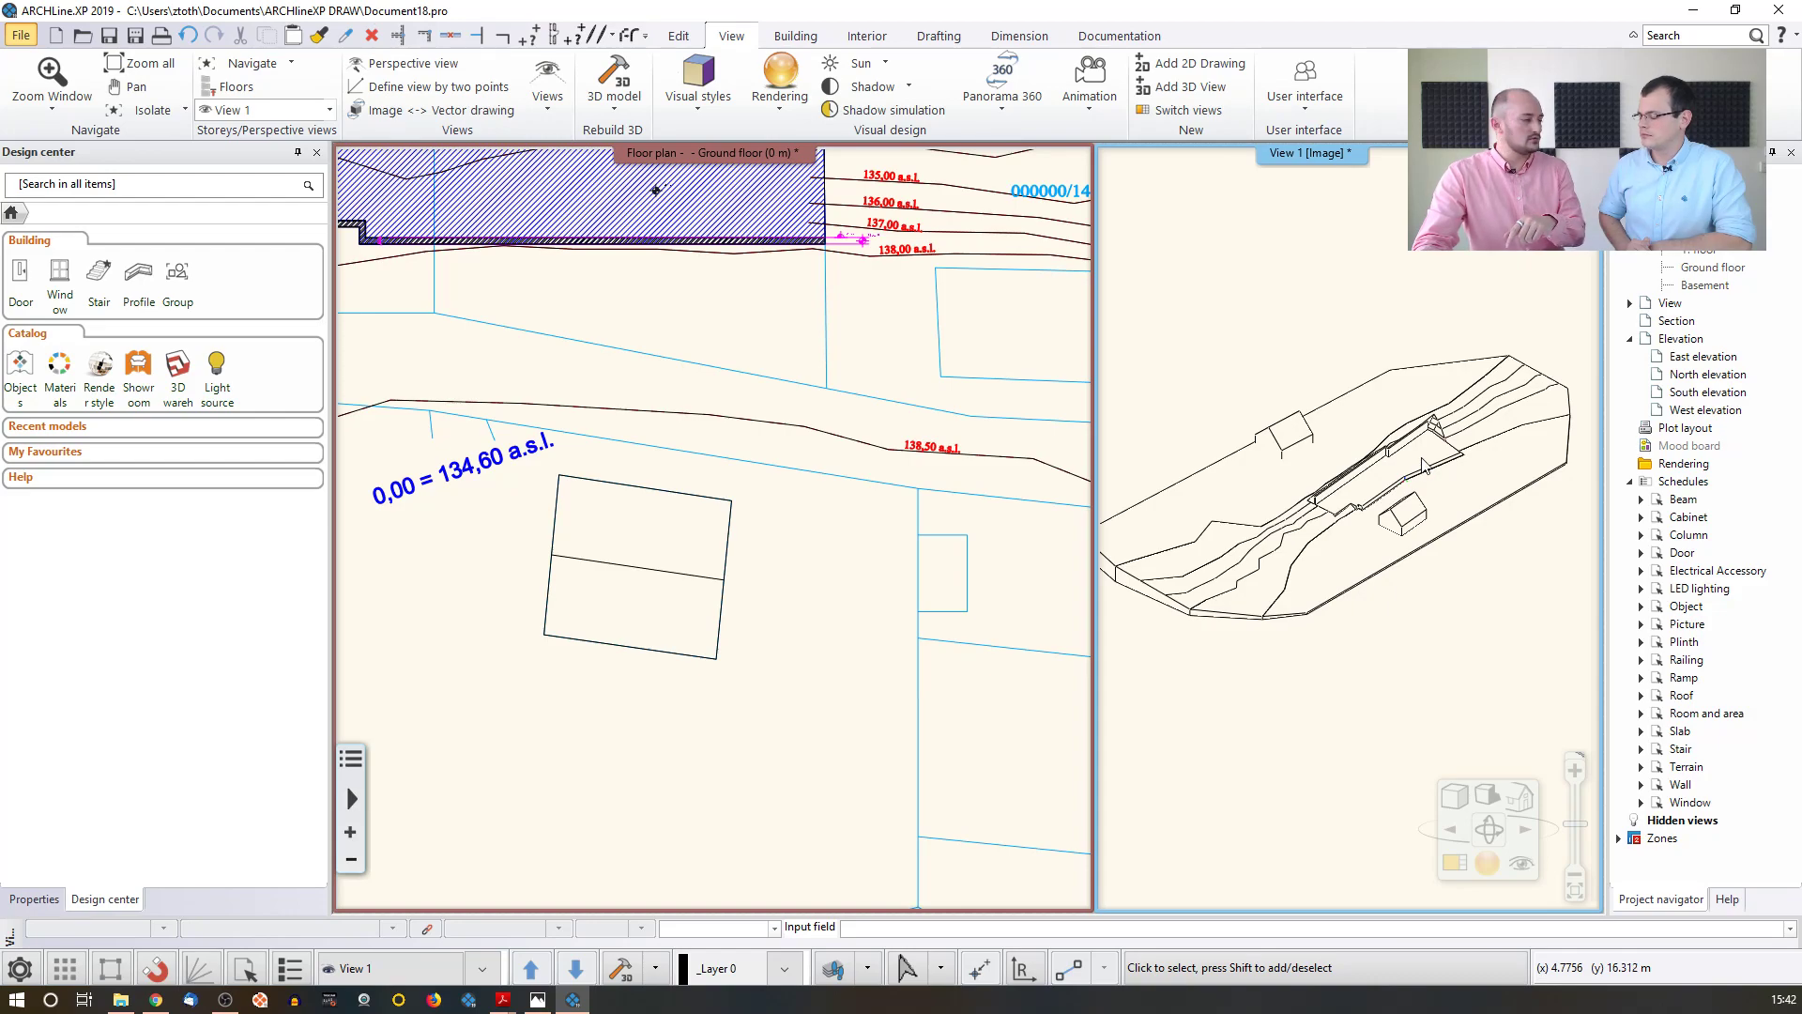
pyautogui.moveTo(1391, 476); pyautogui.dragTo(1411, 628, button='middle')
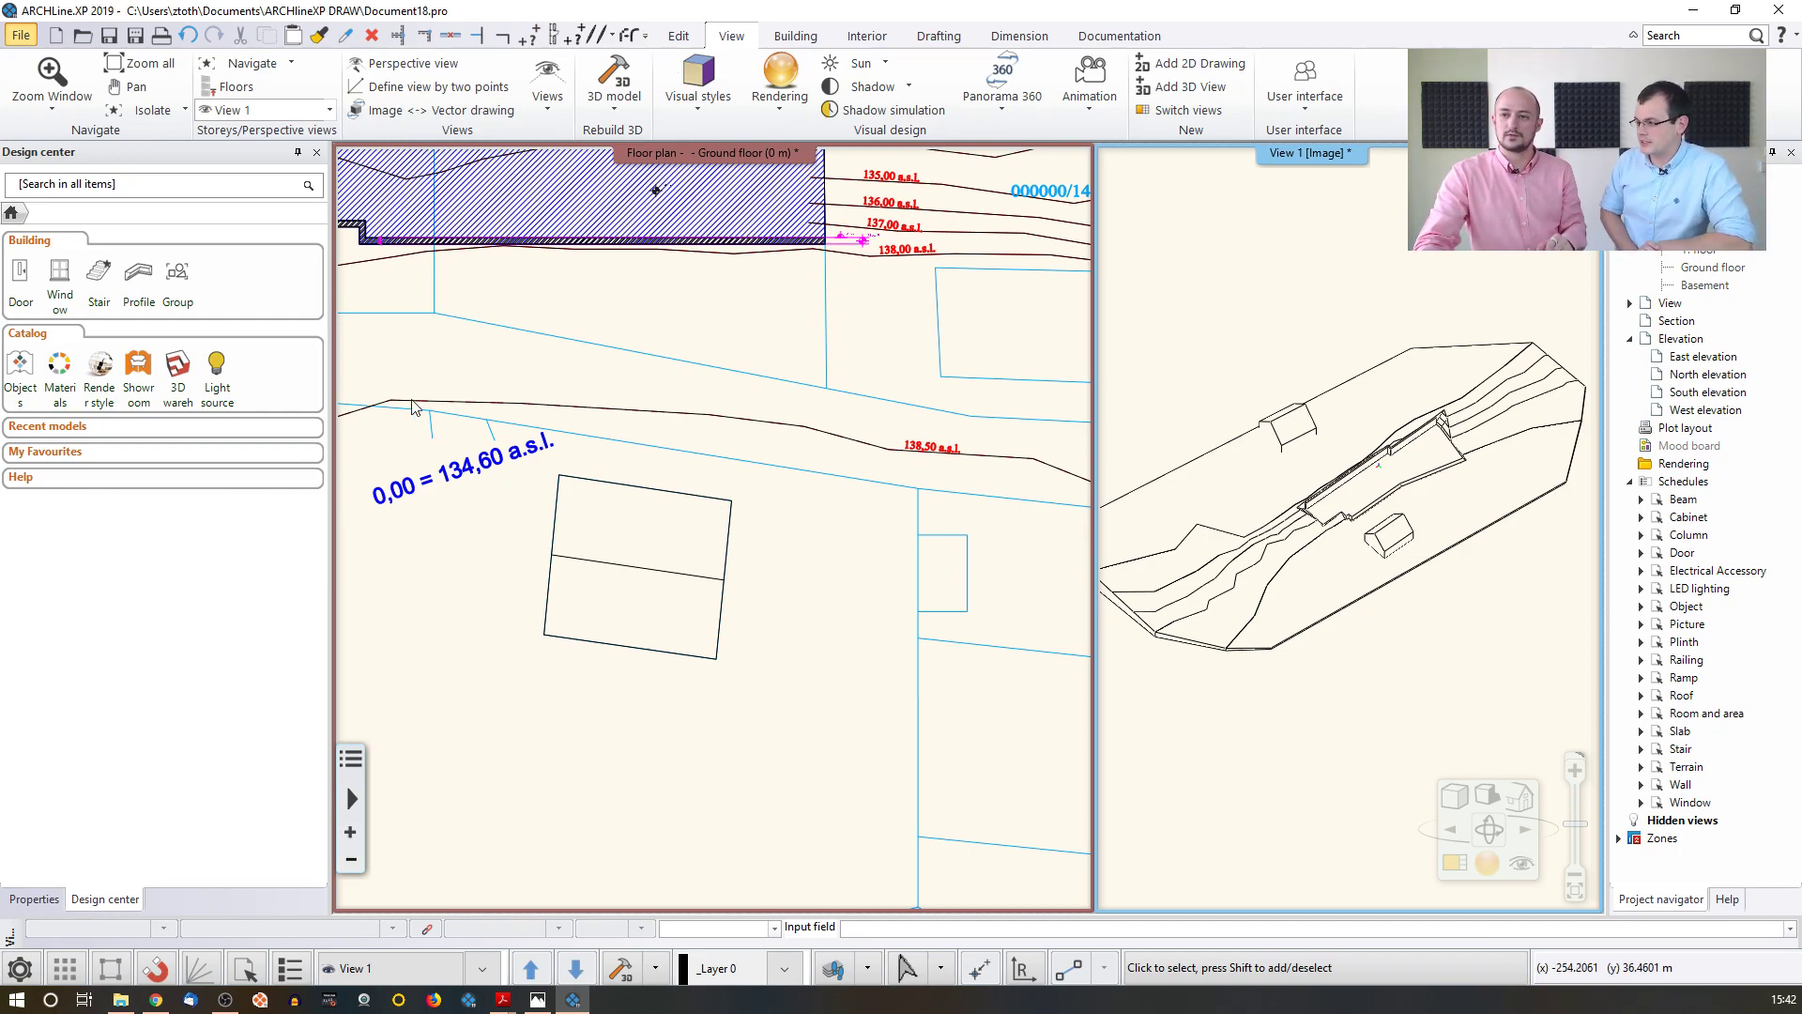
# - Open the recent house project whose file name ends in "plan_02+terrain.pro" and discard the changes to the current project
pyautogui.click(21, 38)
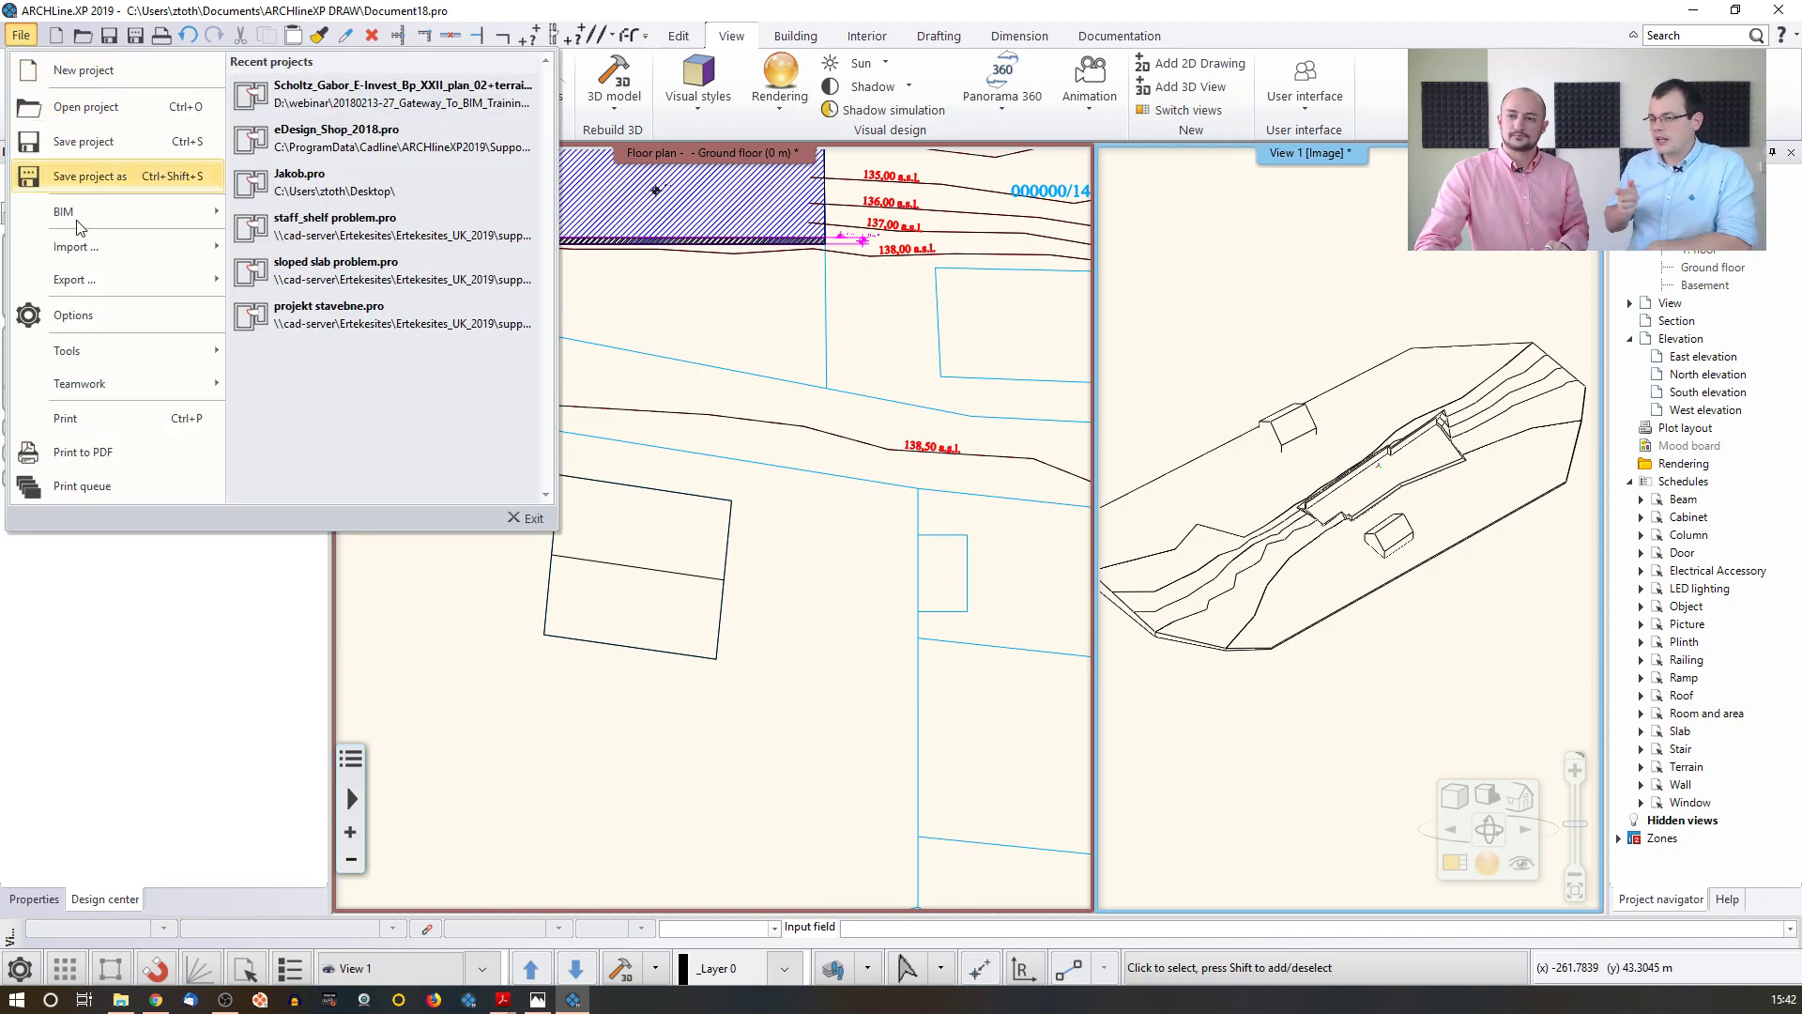
pyautogui.moveTo(95, 282)
pyautogui.moveTo(105, 109)
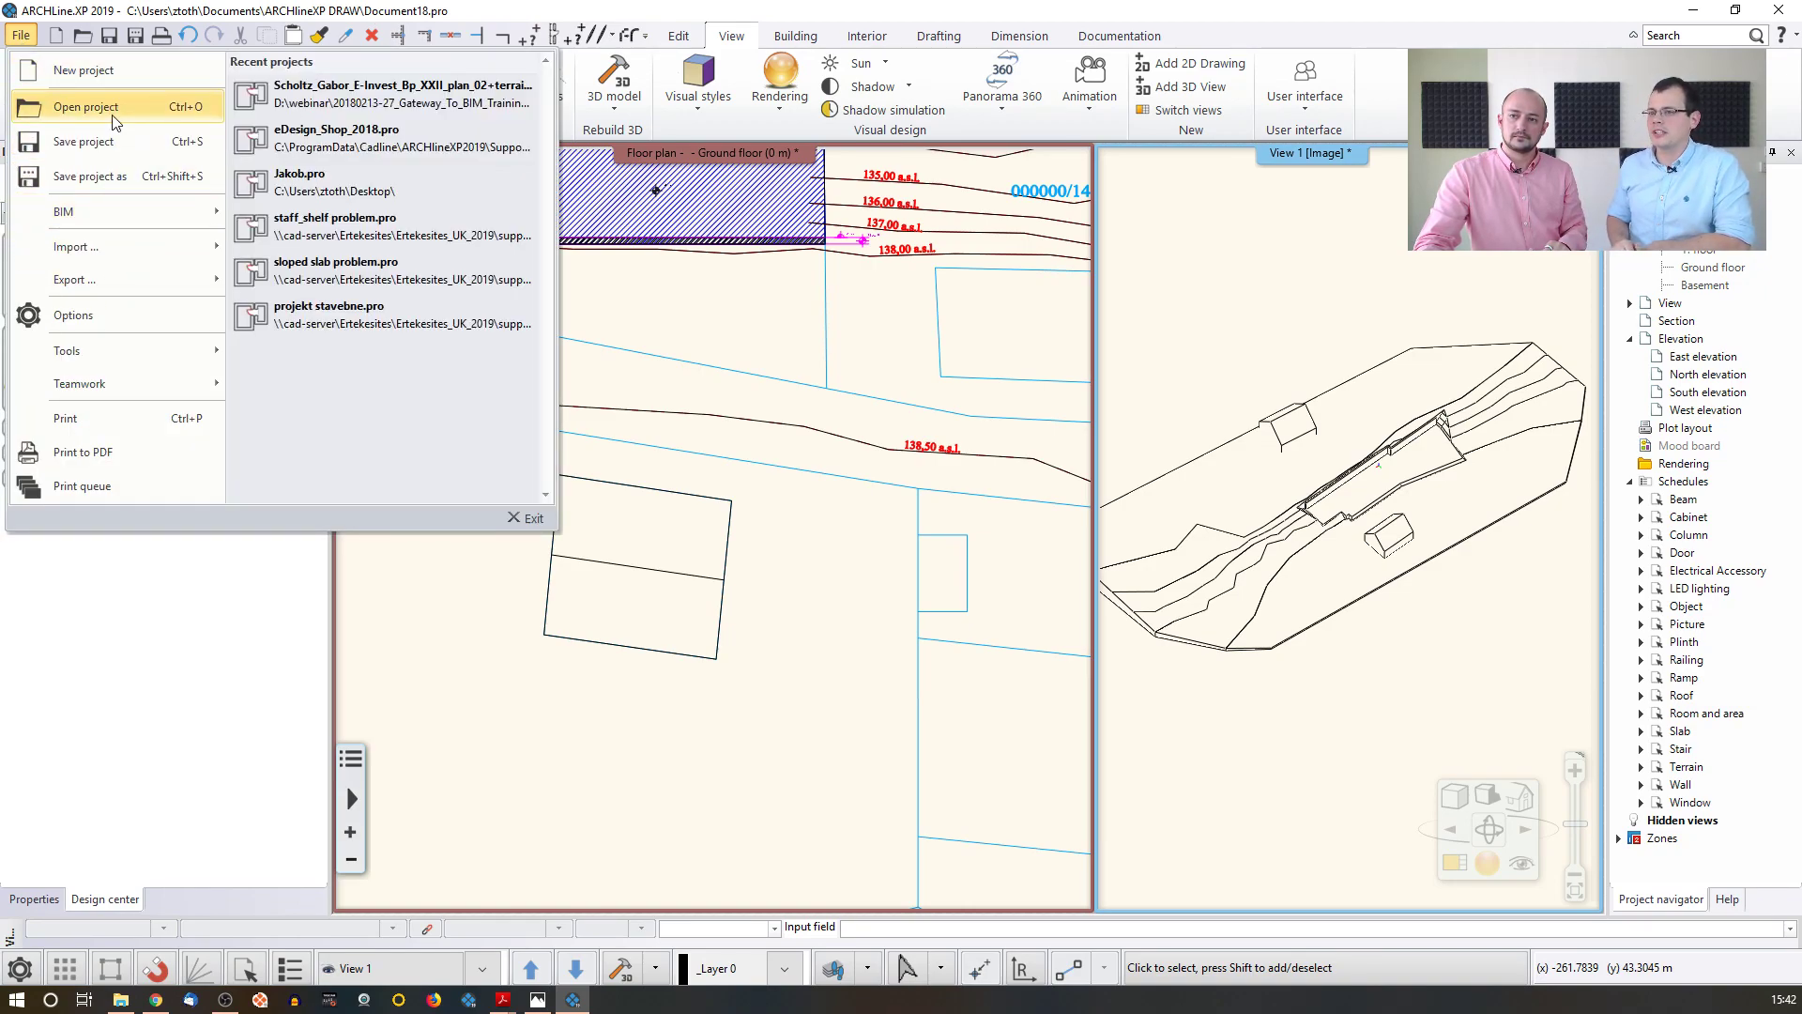
pyautogui.click(427, 100)
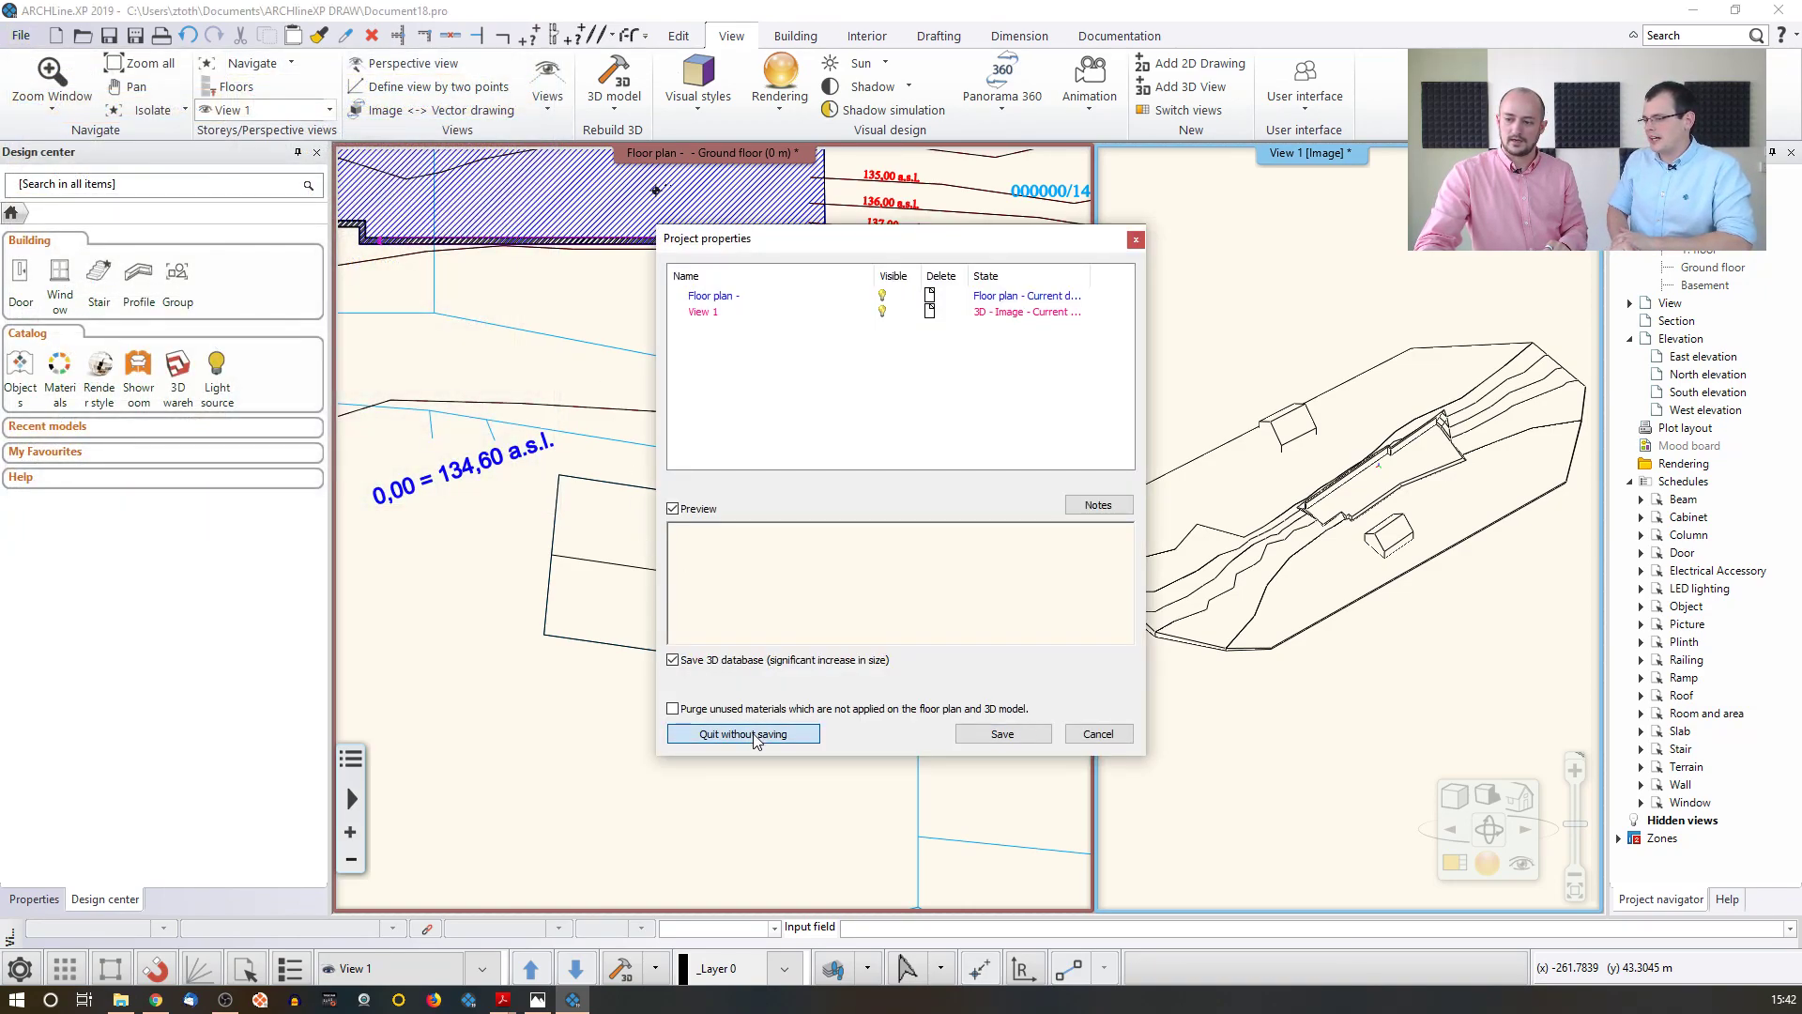
pyautogui.click(916, 736)
pyautogui.click(939, 544)
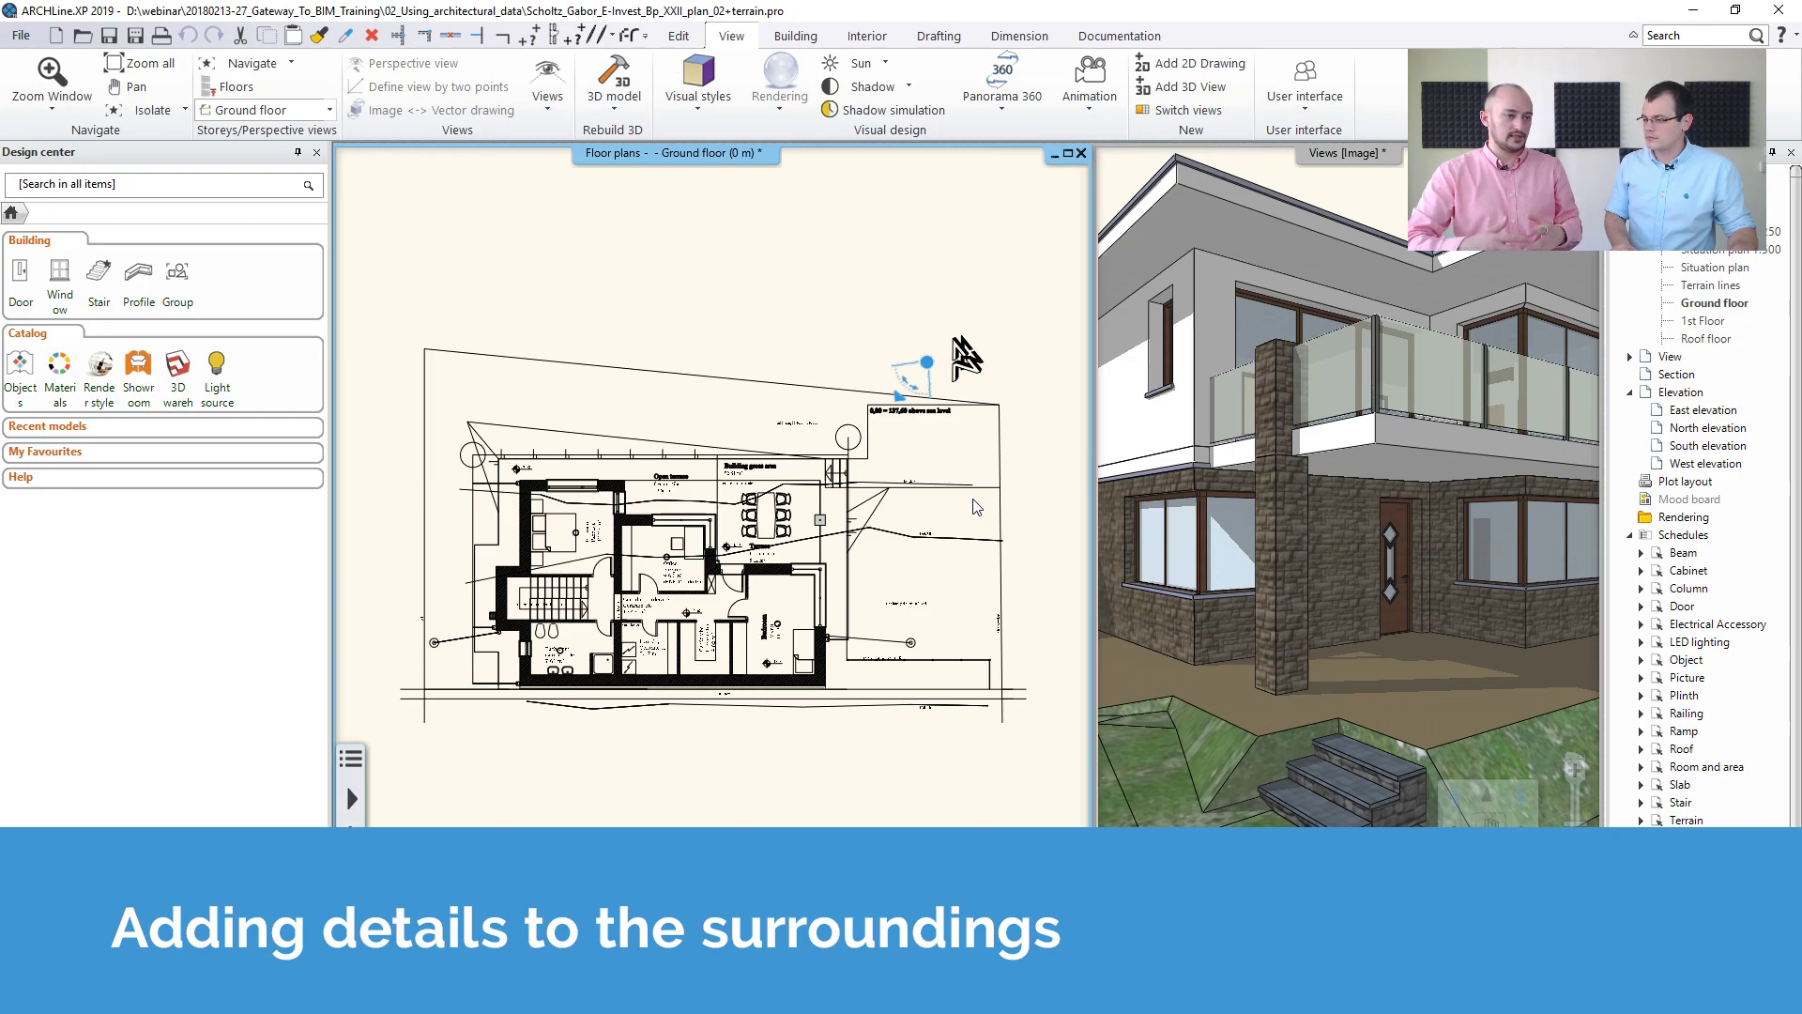
# - Start an L-form stair with winders on the ground floor plan from the house-side corner of the 0.95 m tall glazed railing
pyautogui.click(1219, 554)
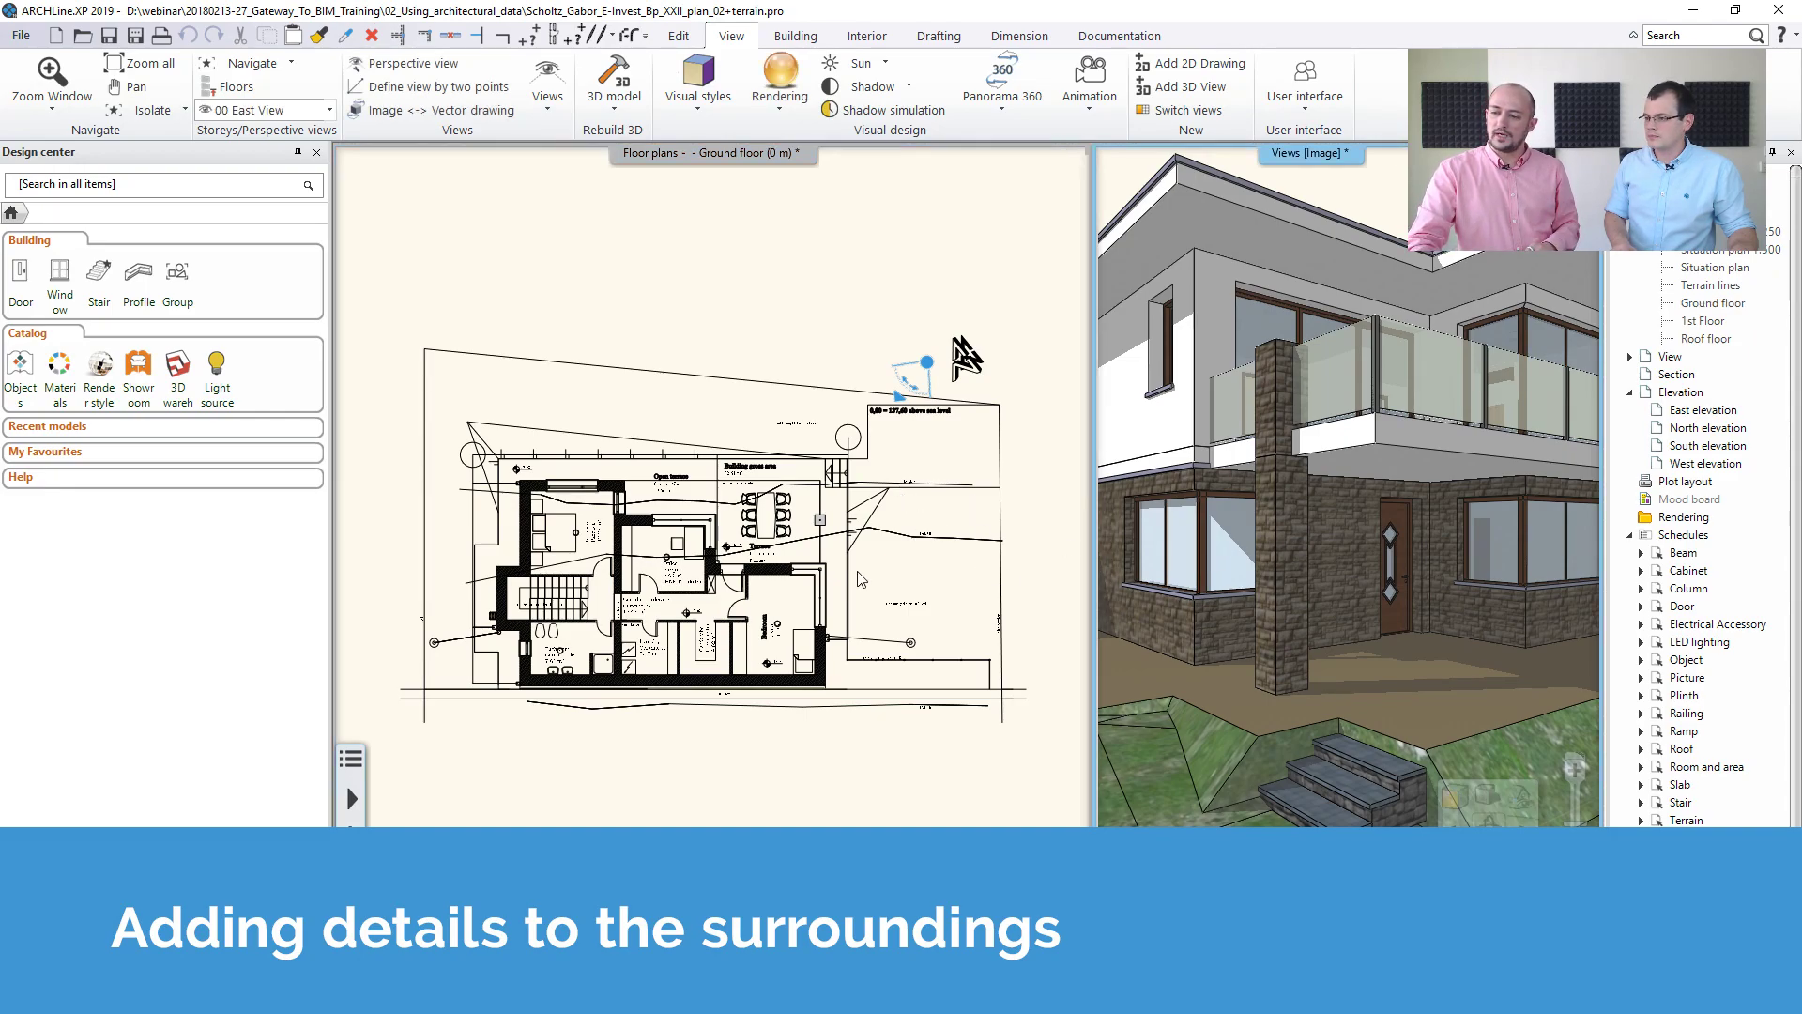
pyautogui.scroll(-5, 1226, 563)
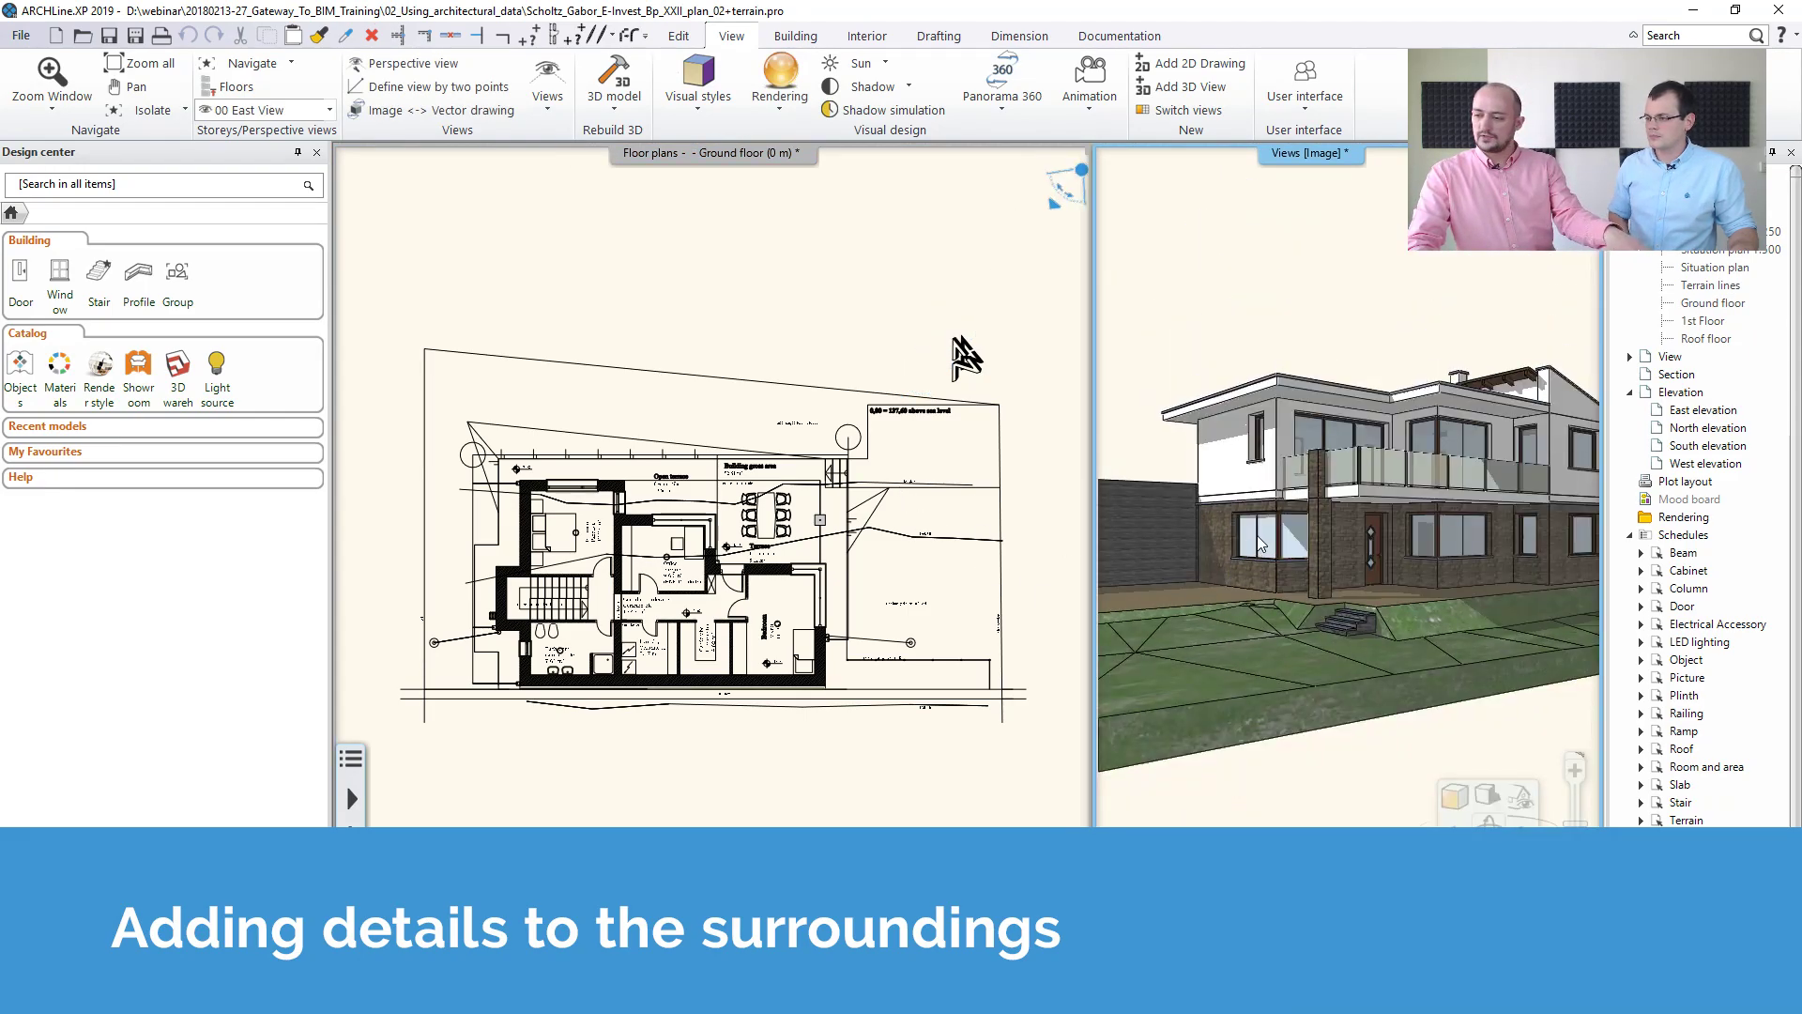
pyautogui.moveTo(1230, 564); pyautogui.dragTo(1479, 560, button='middle')
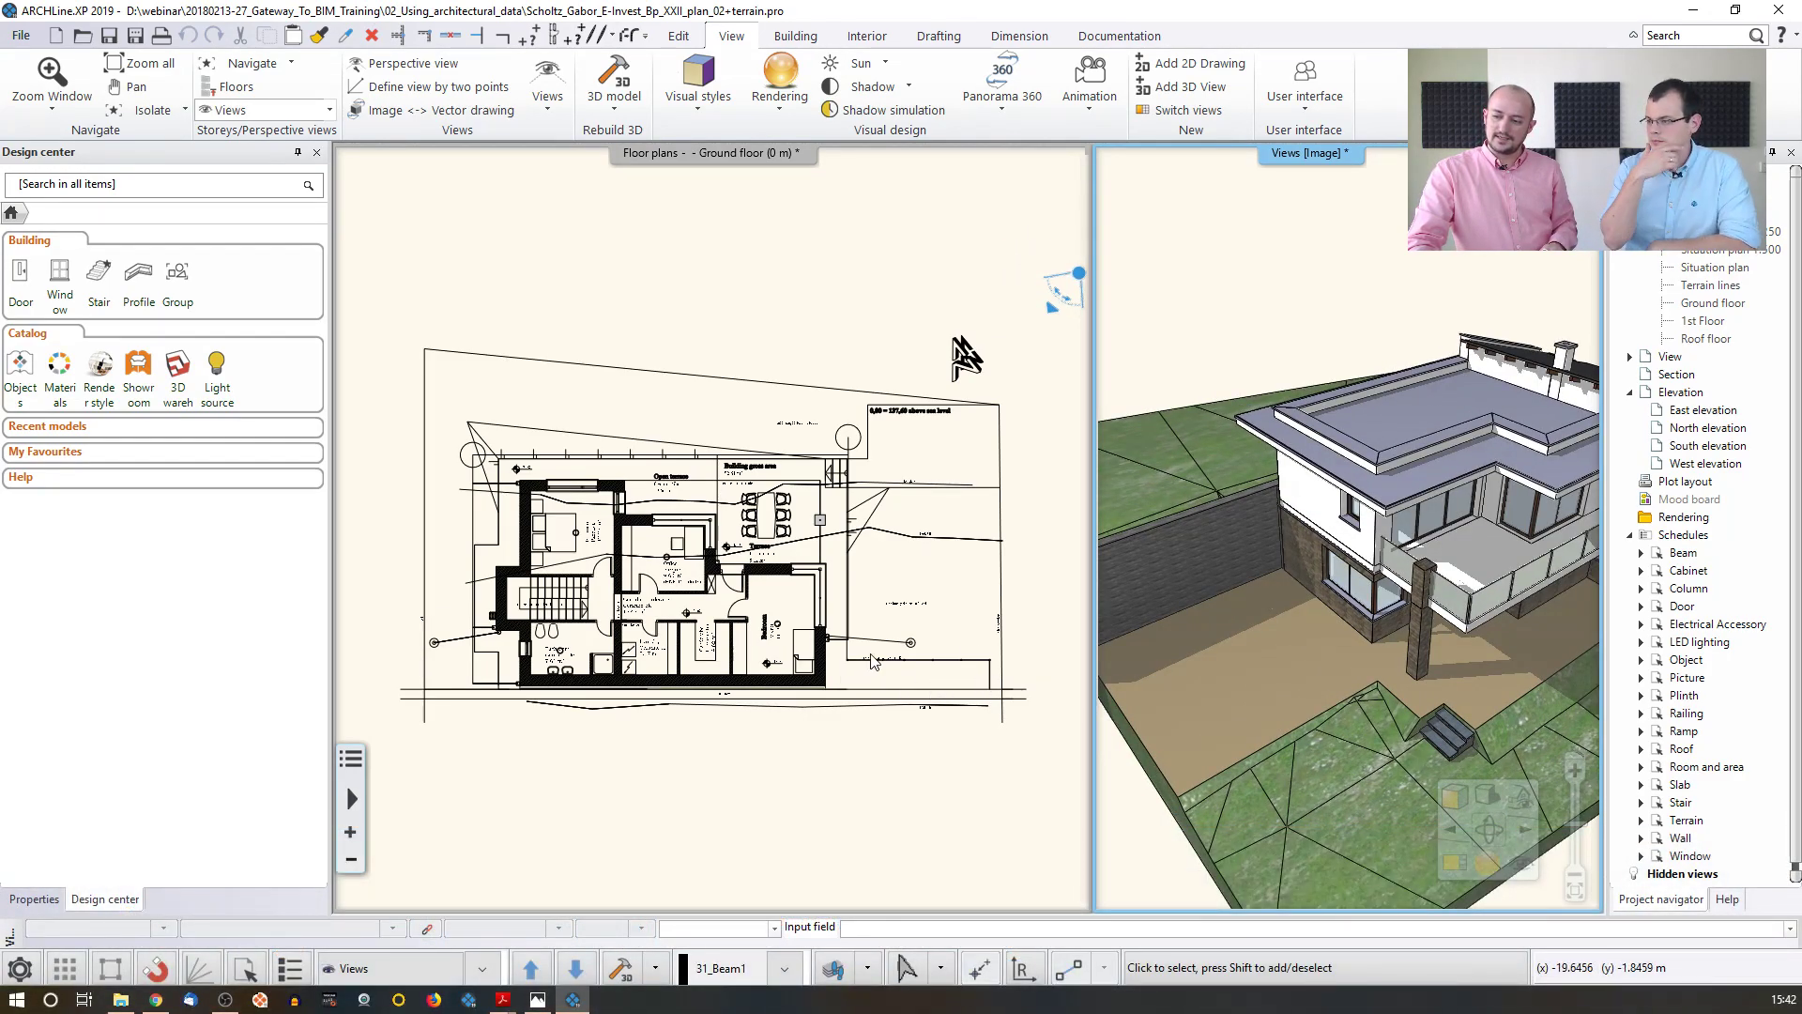
pyautogui.scroll(4, 892, 610)
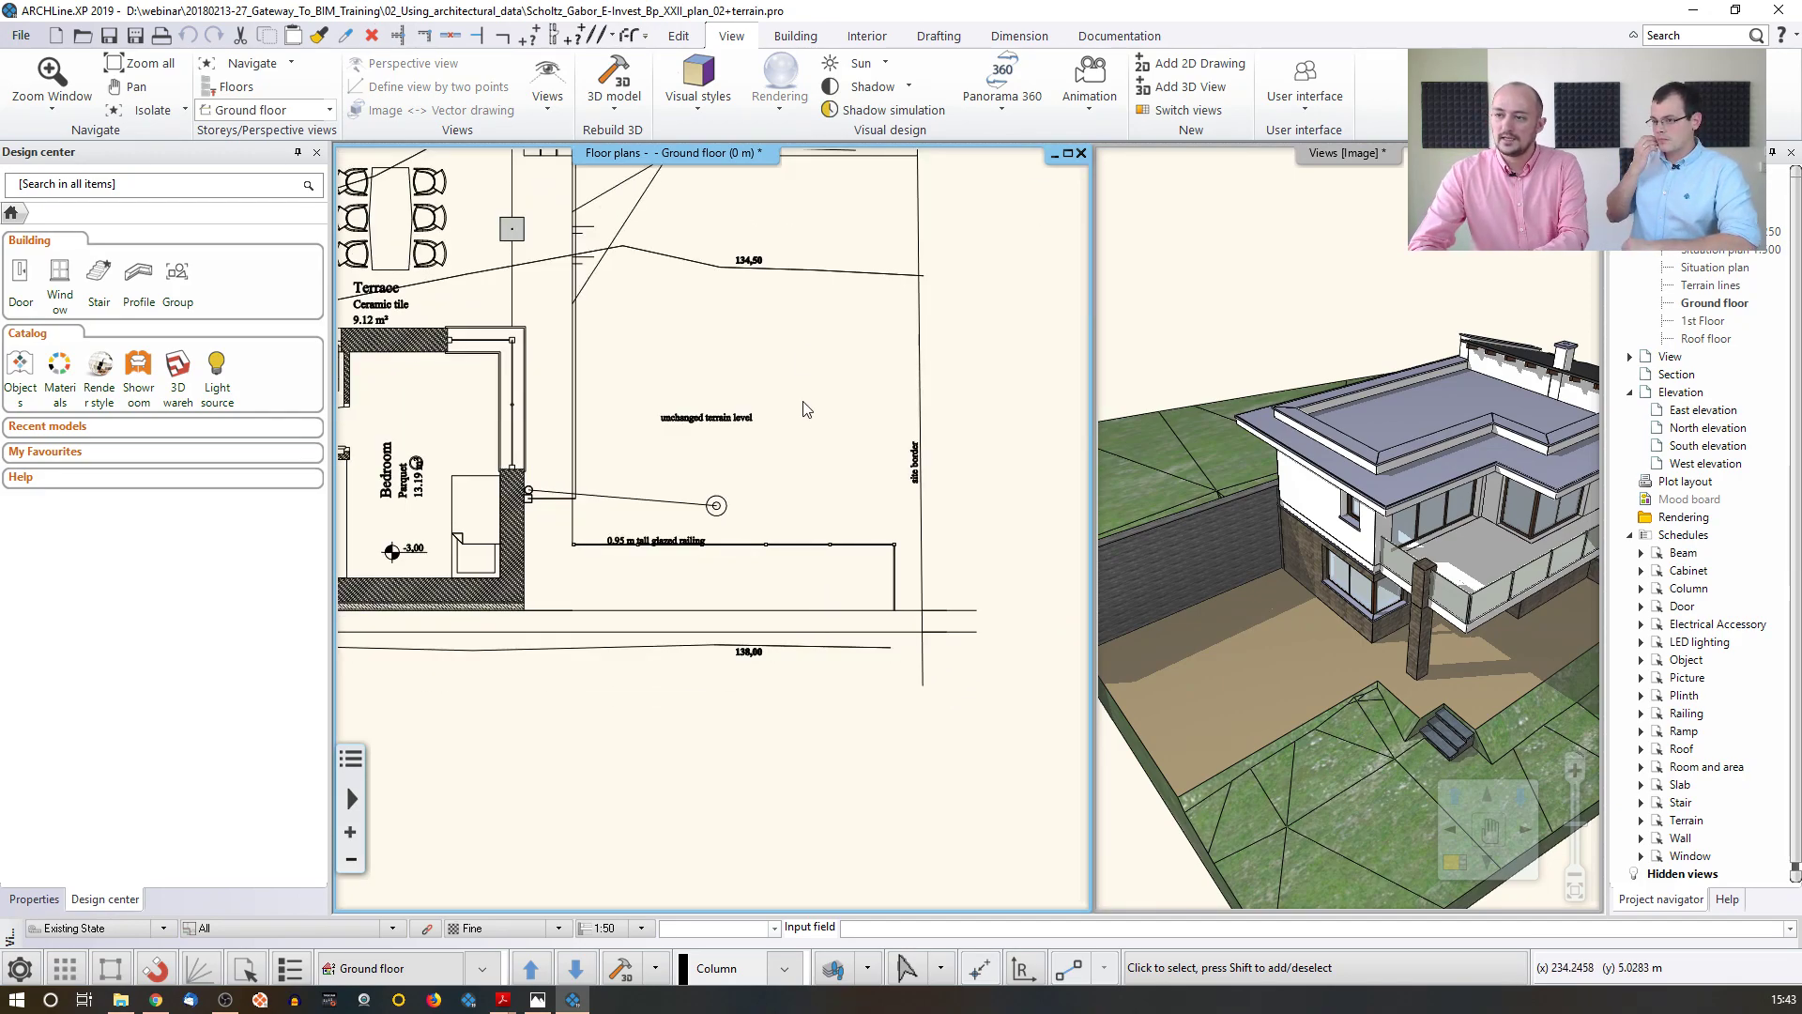
pyautogui.click(794, 38)
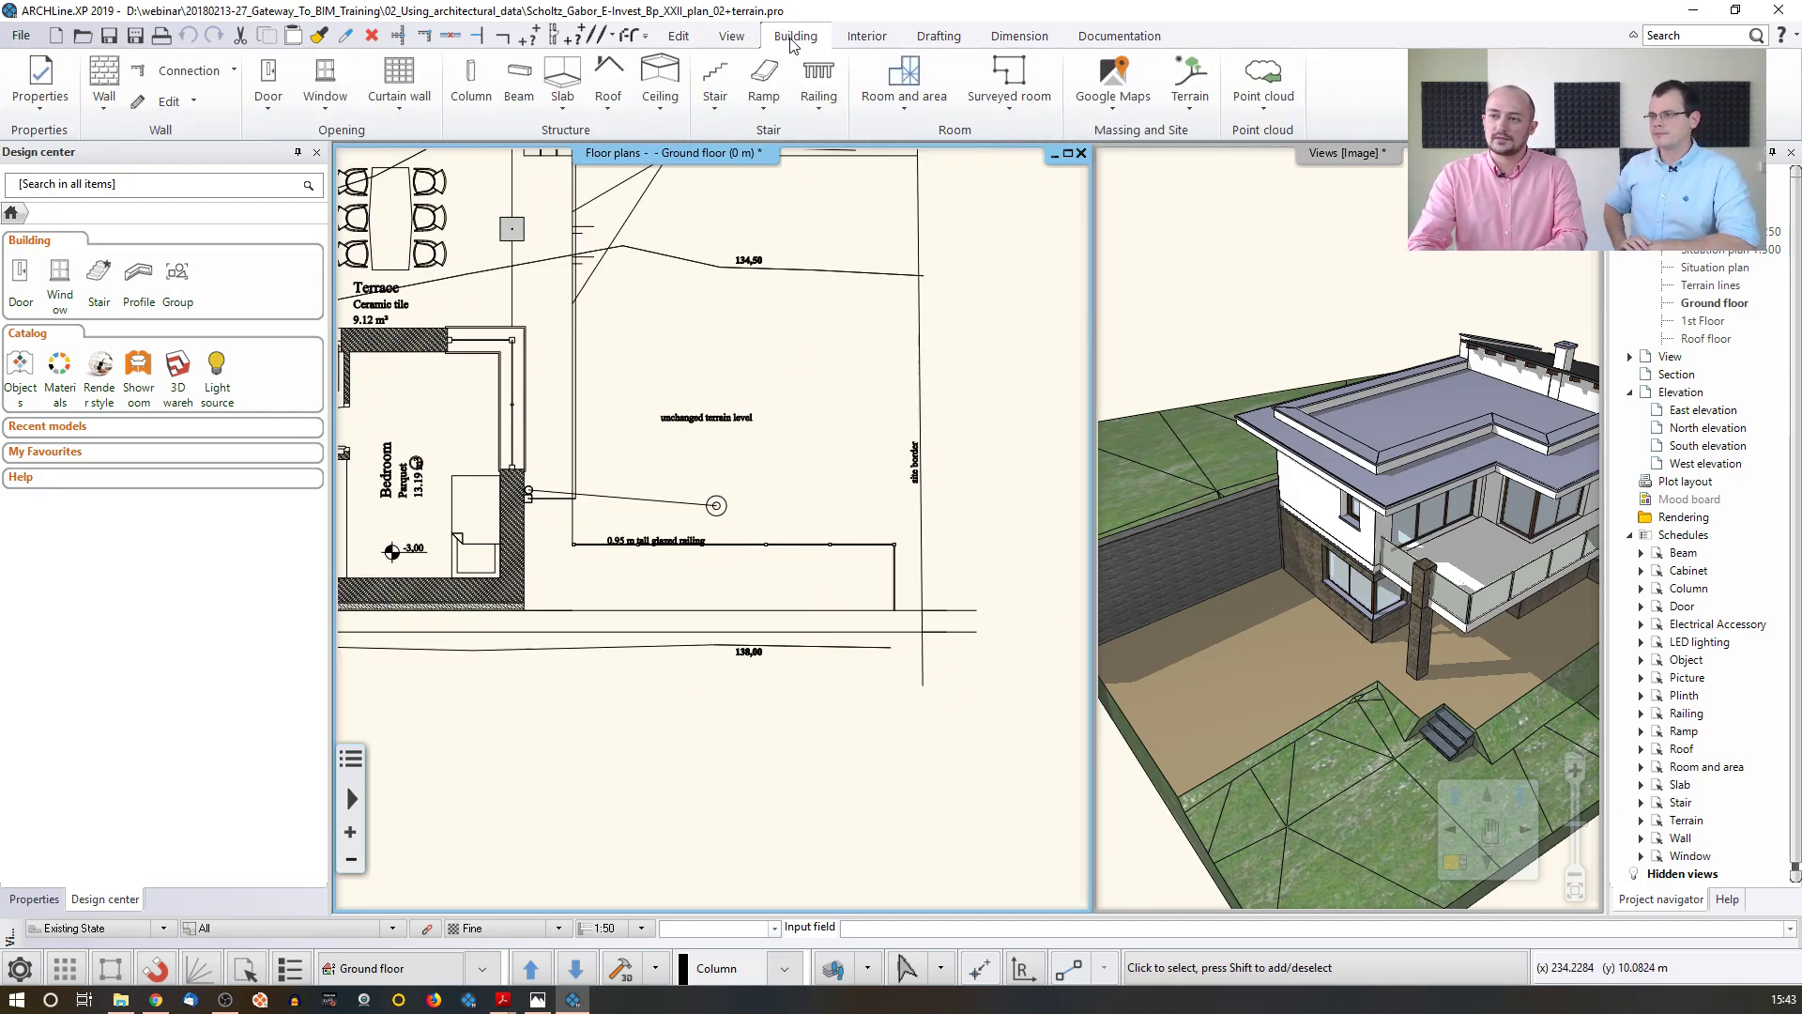
pyautogui.click(716, 89)
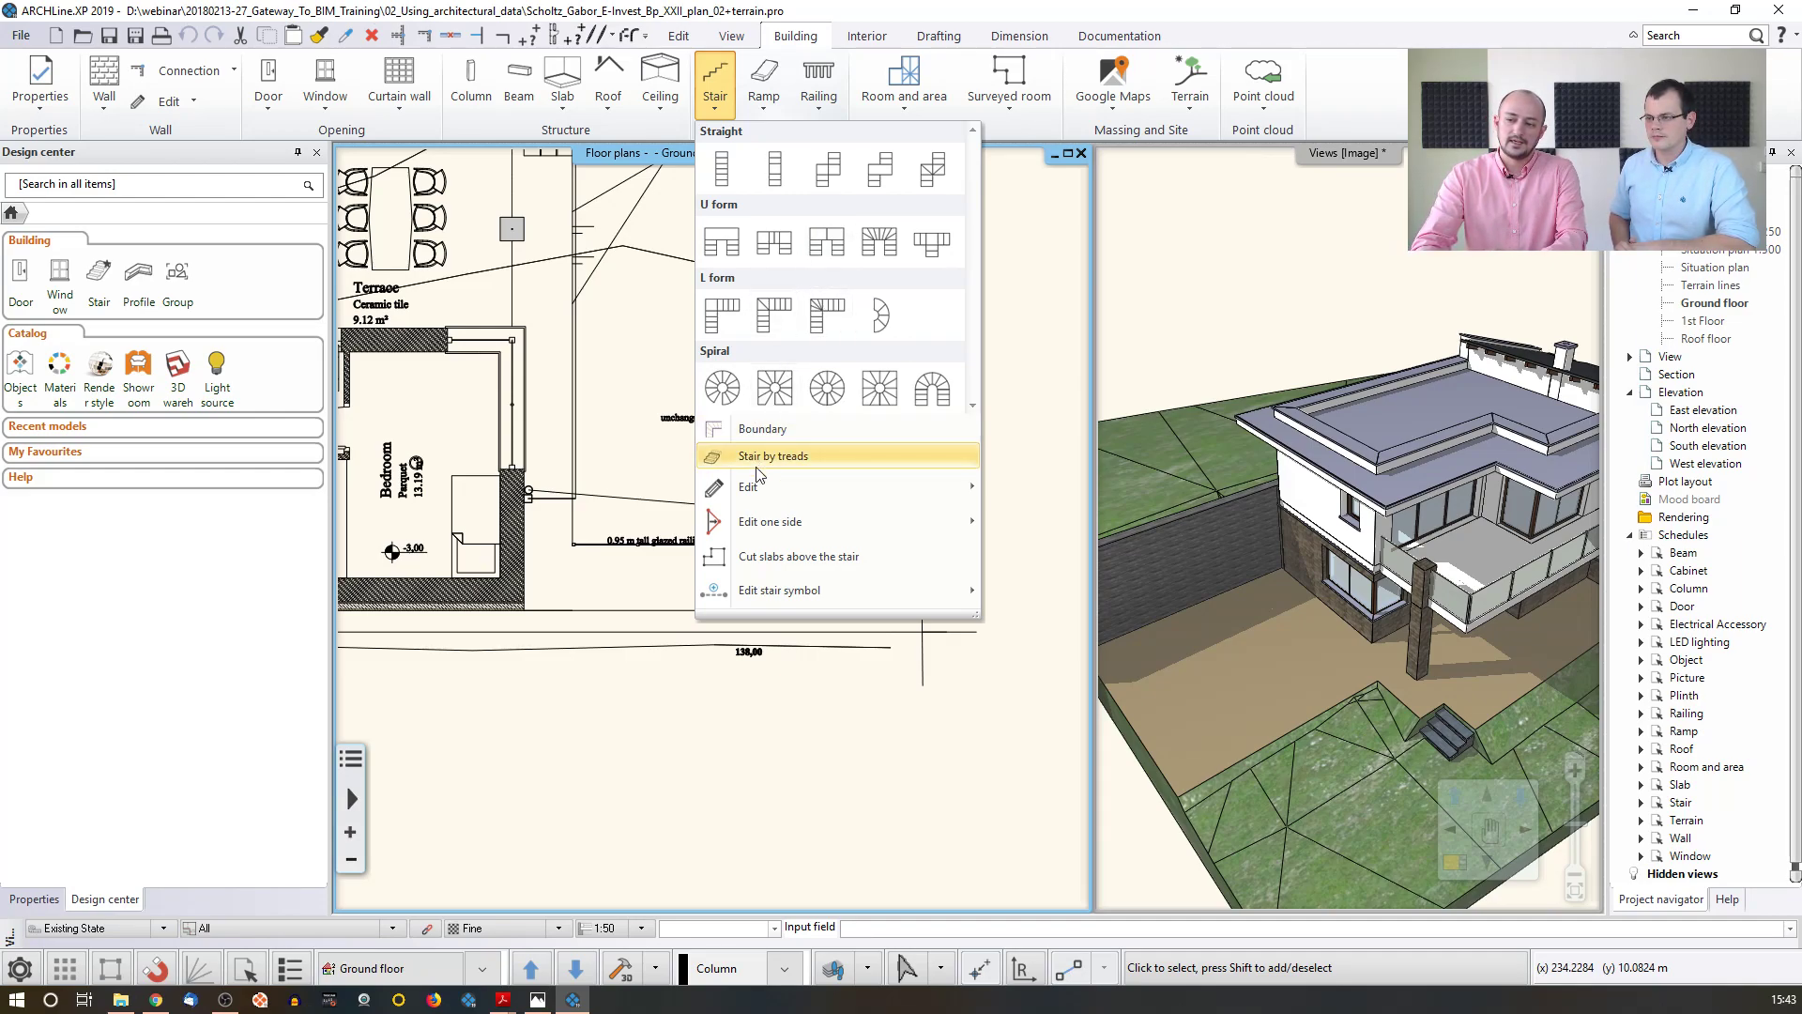
pyautogui.moveTo(765, 470)
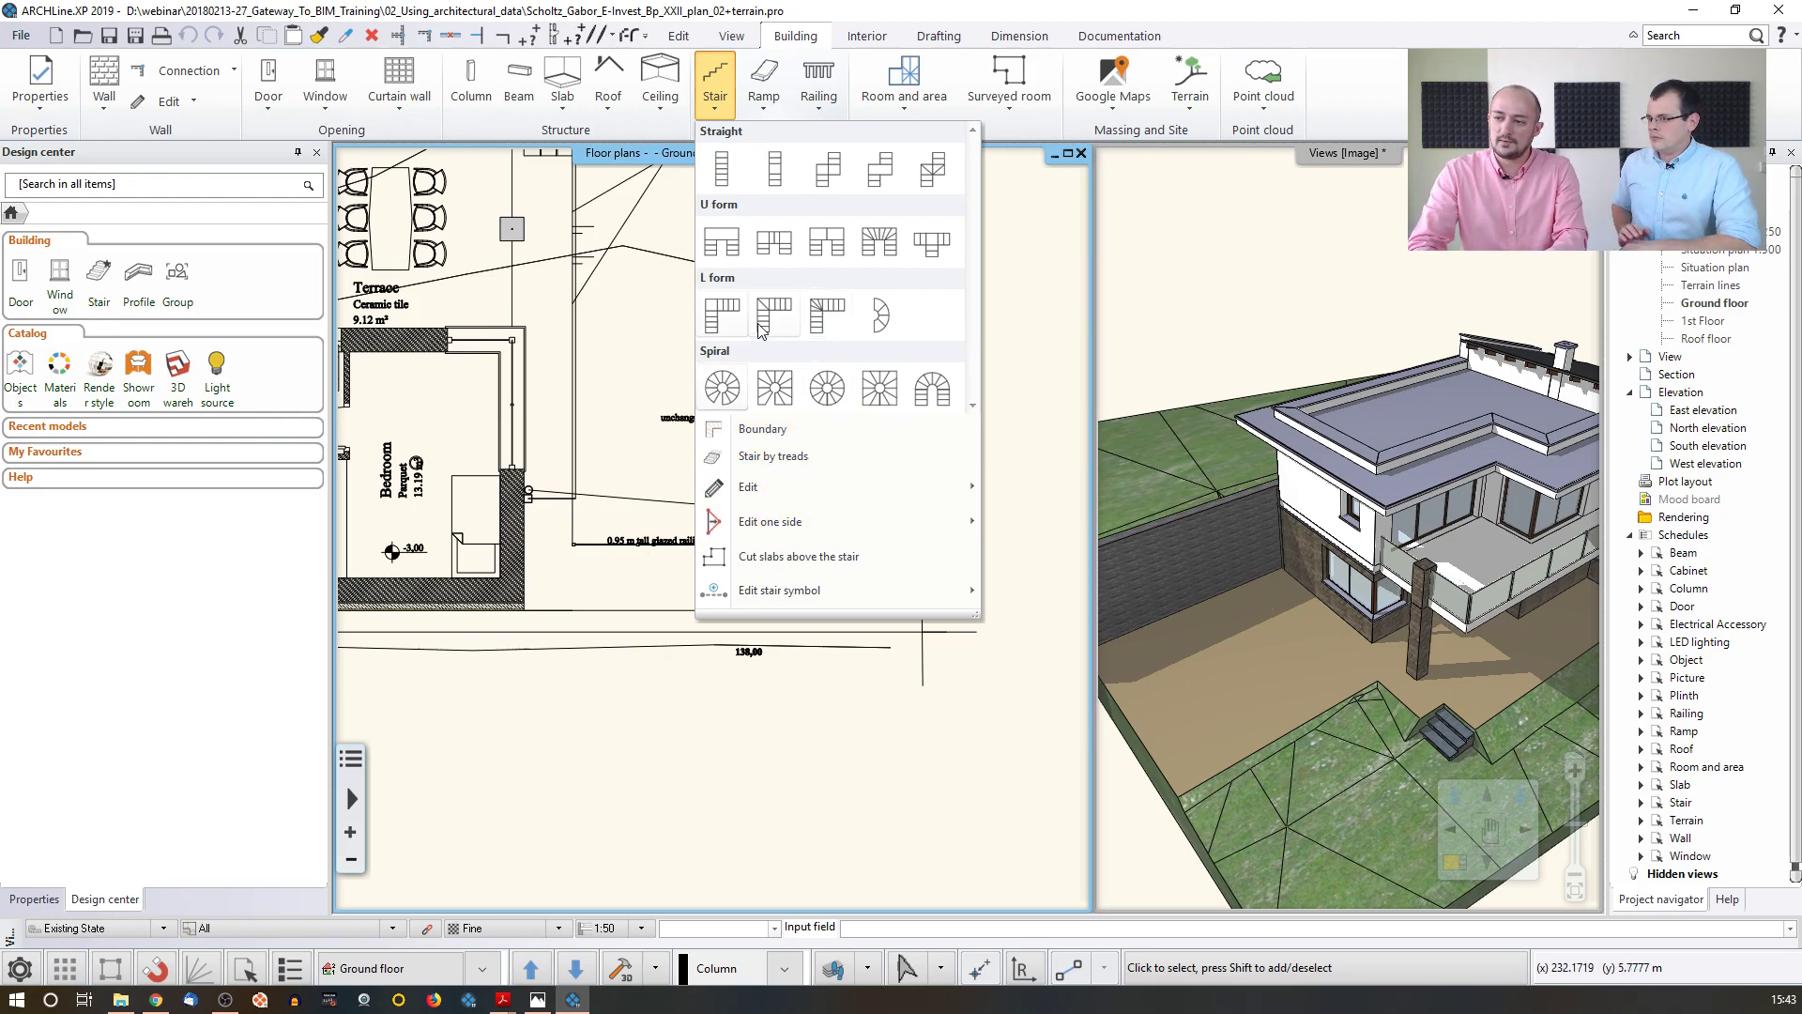
pyautogui.click(831, 315)
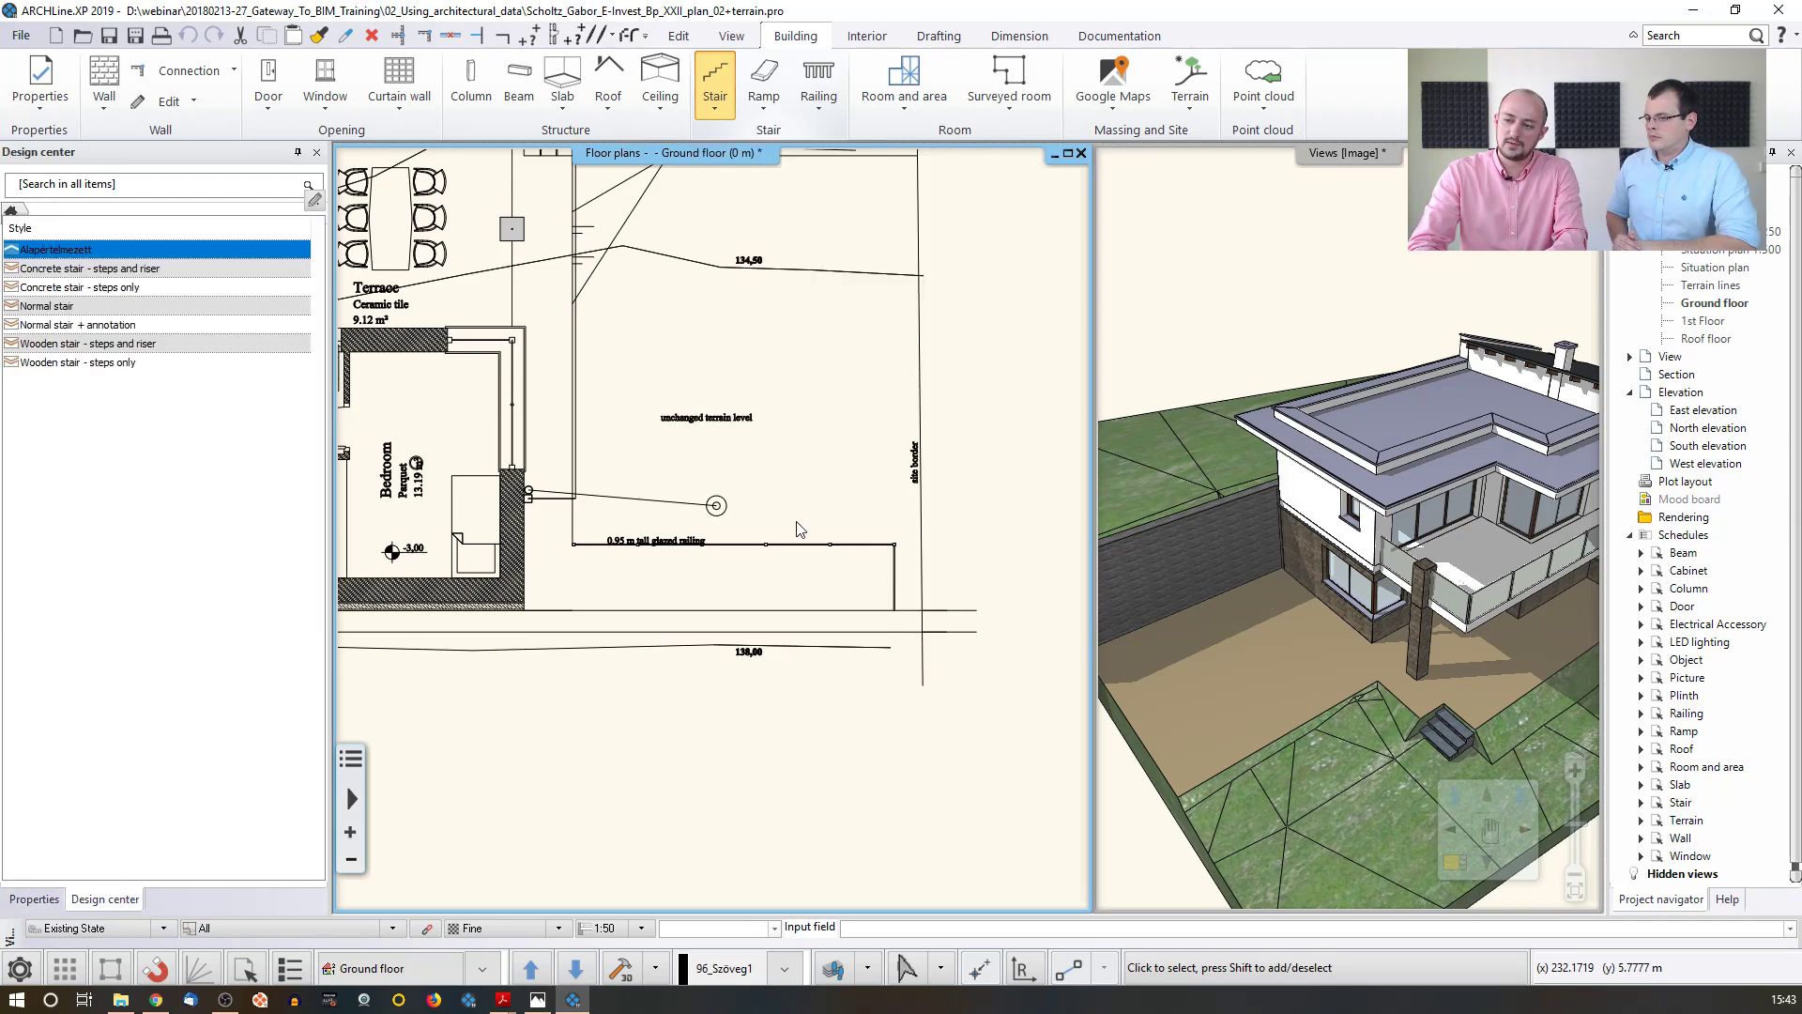
pyautogui.scroll(5, 629, 588)
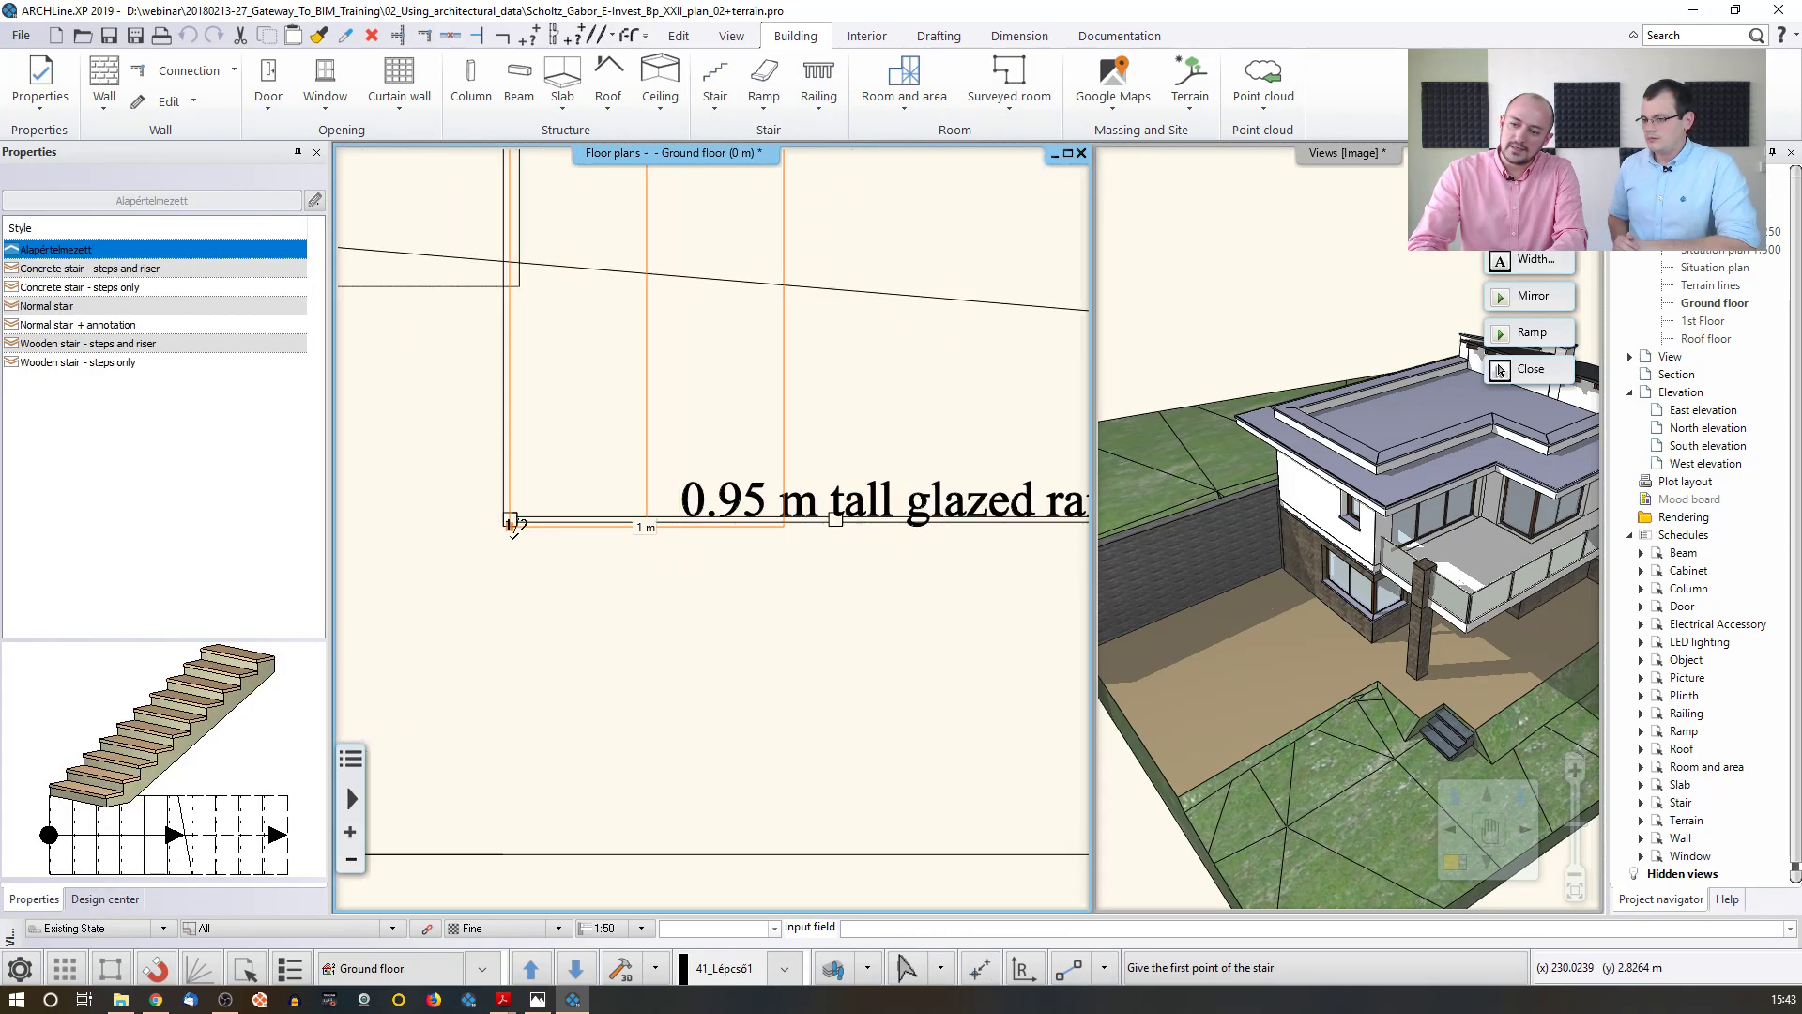
pyautogui.click(504, 527)
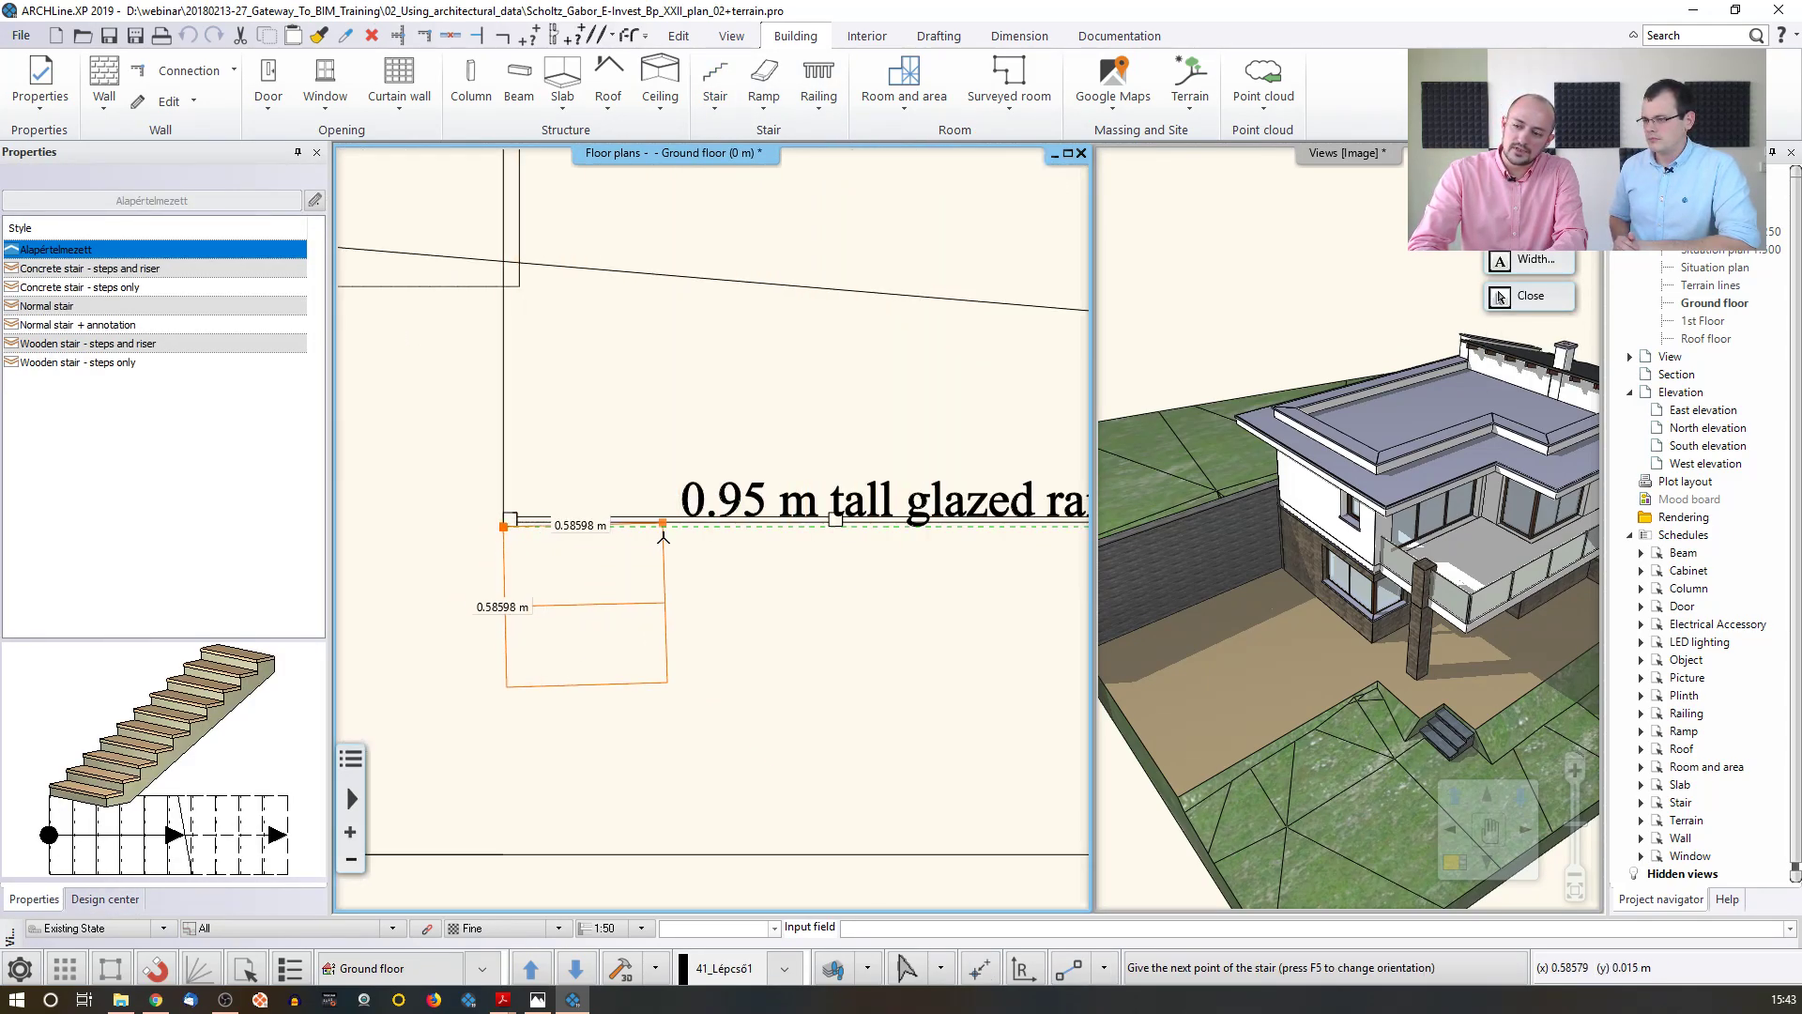
# - Run the stair's first flight about 5.95 m along the glazed railing to the inner corner of its end post
pyautogui.scroll(1, 894, 554)
pyautogui.moveTo(893, 554); pyautogui.dragTo(487, 524, button='middle')
pyautogui.moveTo(885, 515); pyautogui.dragTo(609, 524, button='middle')
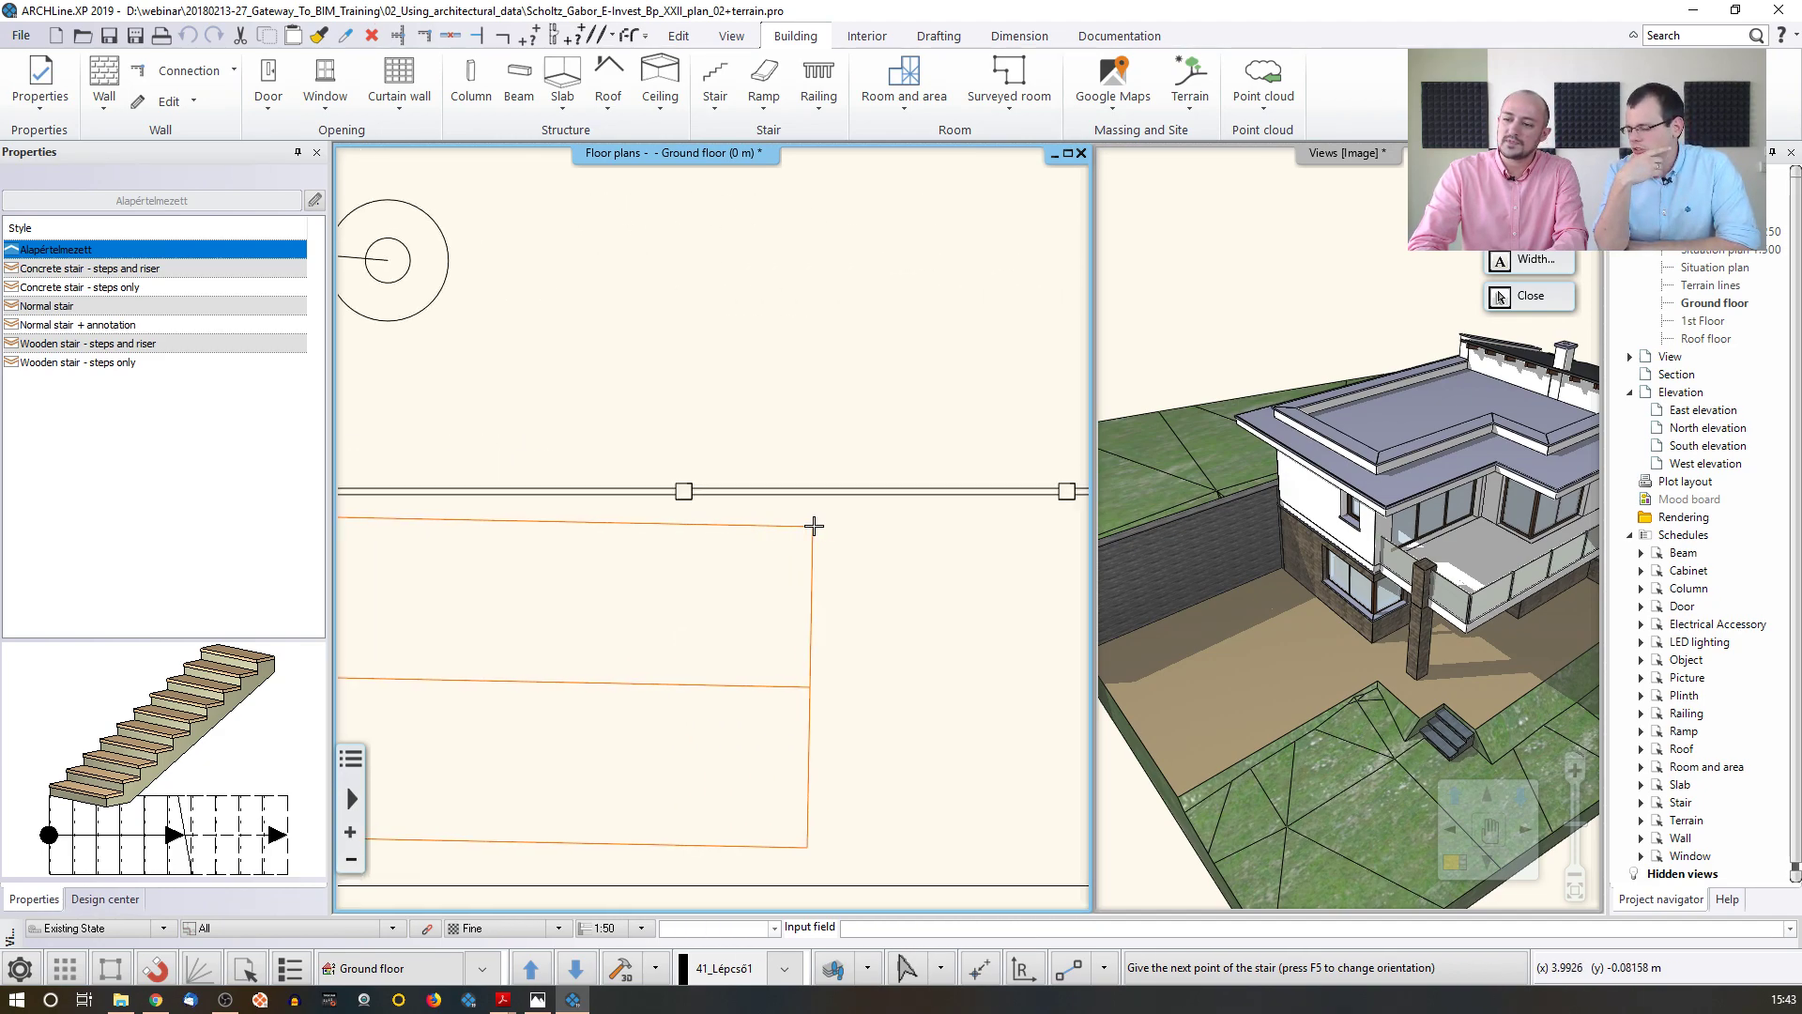
pyautogui.moveTo(798, 525); pyautogui.dragTo(643, 528, button='middle')
pyautogui.moveTo(884, 544); pyautogui.dragTo(599, 547, button='middle')
pyautogui.moveTo(813, 546); pyautogui.dragTo(692, 560, button='middle')
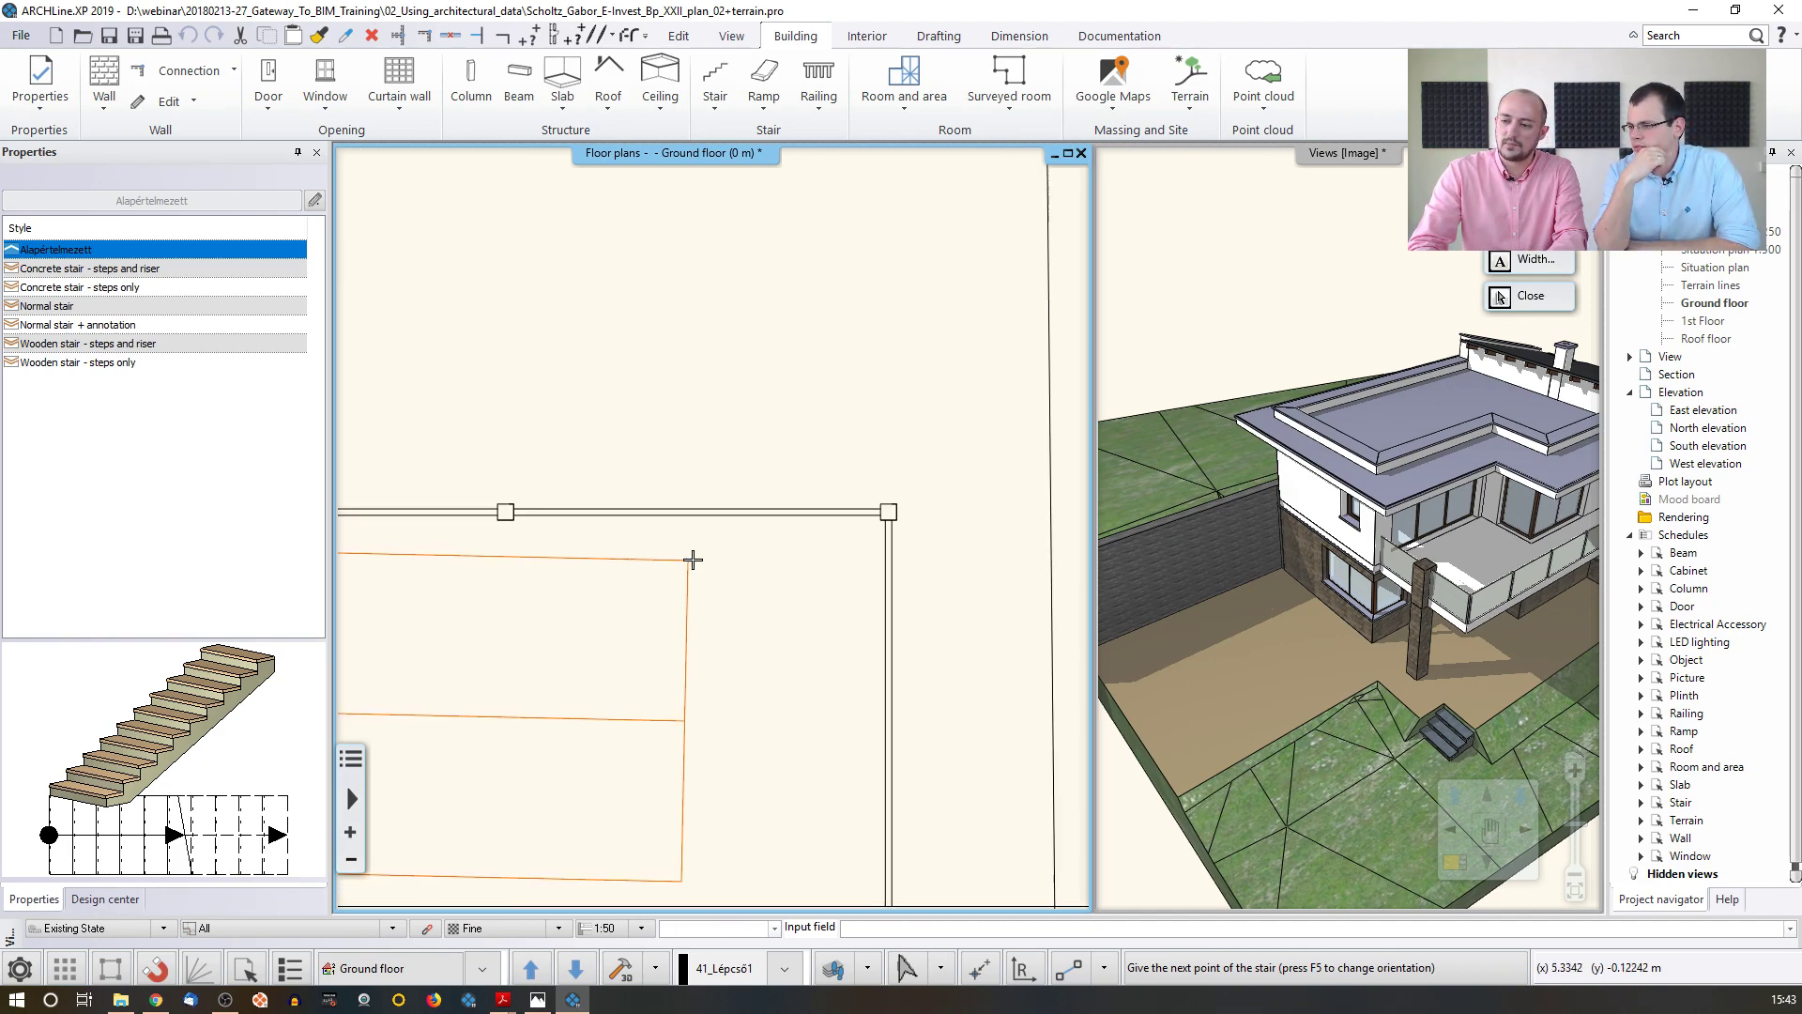
pyautogui.scroll(2, 797, 559)
pyautogui.click(889, 479)
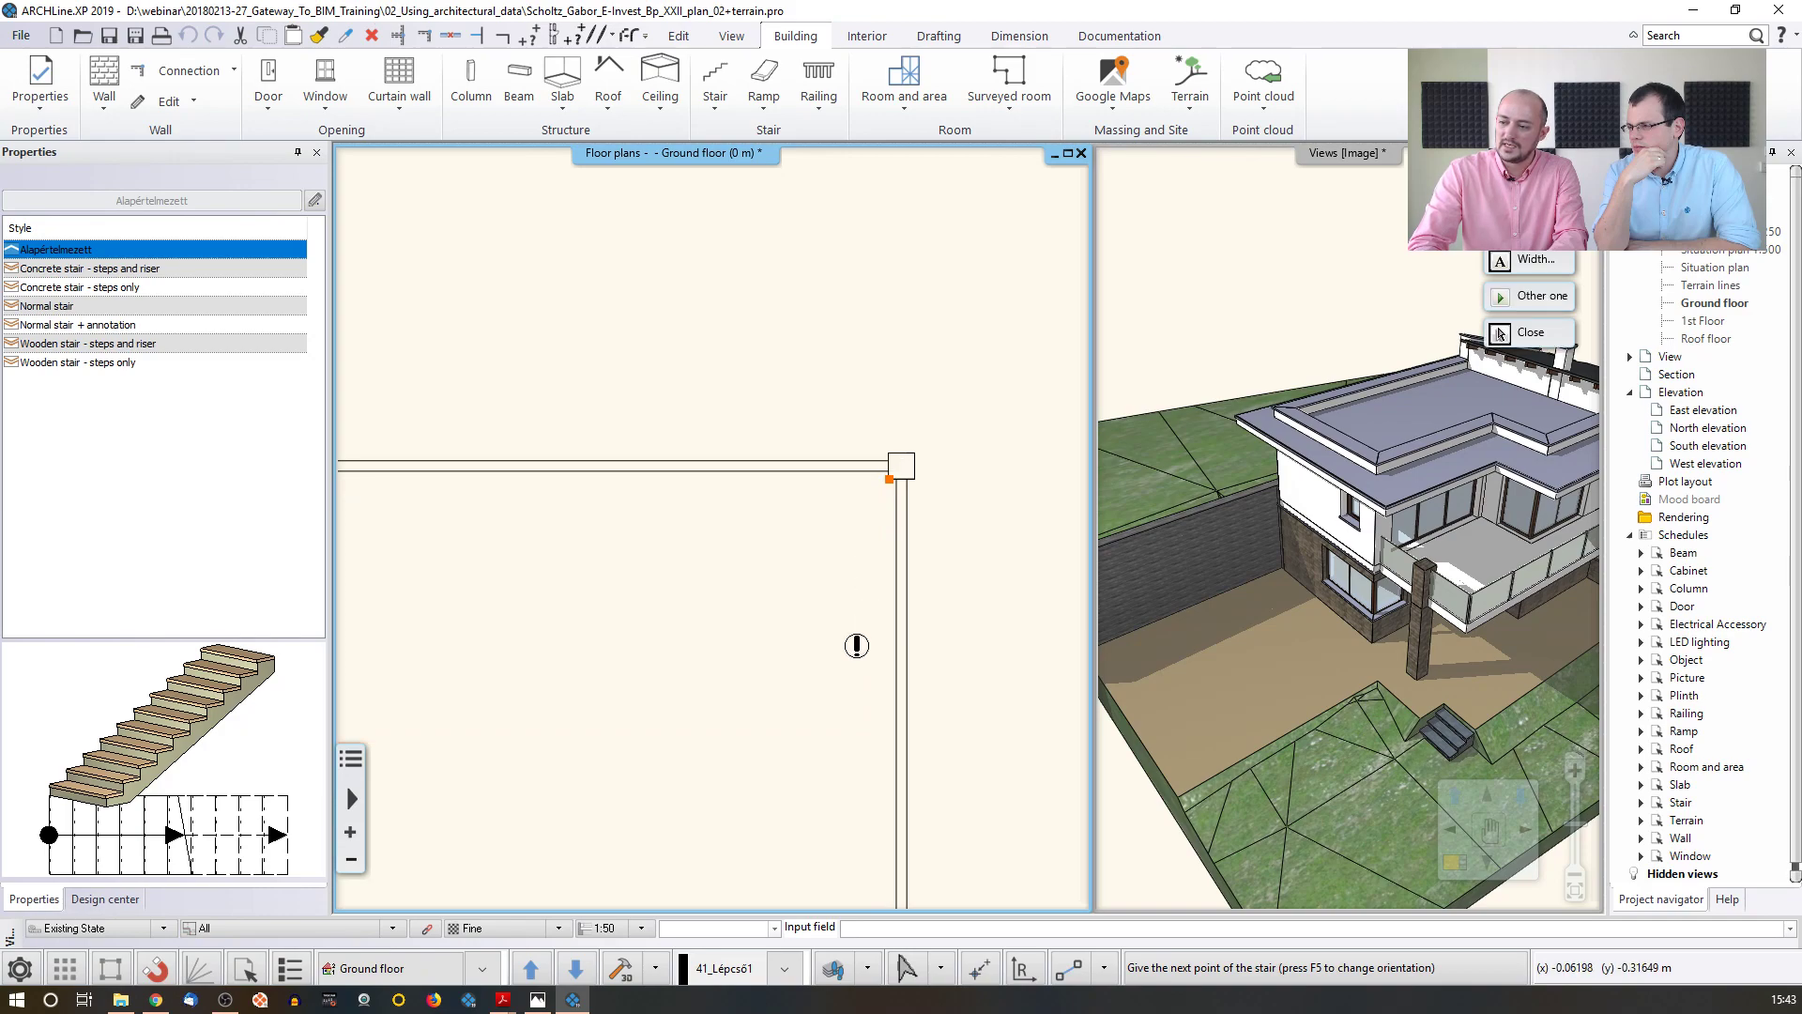
# - Turn the stair at the corner post, run its second flight 1.2 m along the short railing to the wall line, and finish the stair
pyautogui.moveTo(857, 646); pyautogui.dragTo(857, 420, button='middle')
pyautogui.scroll(-2, 857, 572)
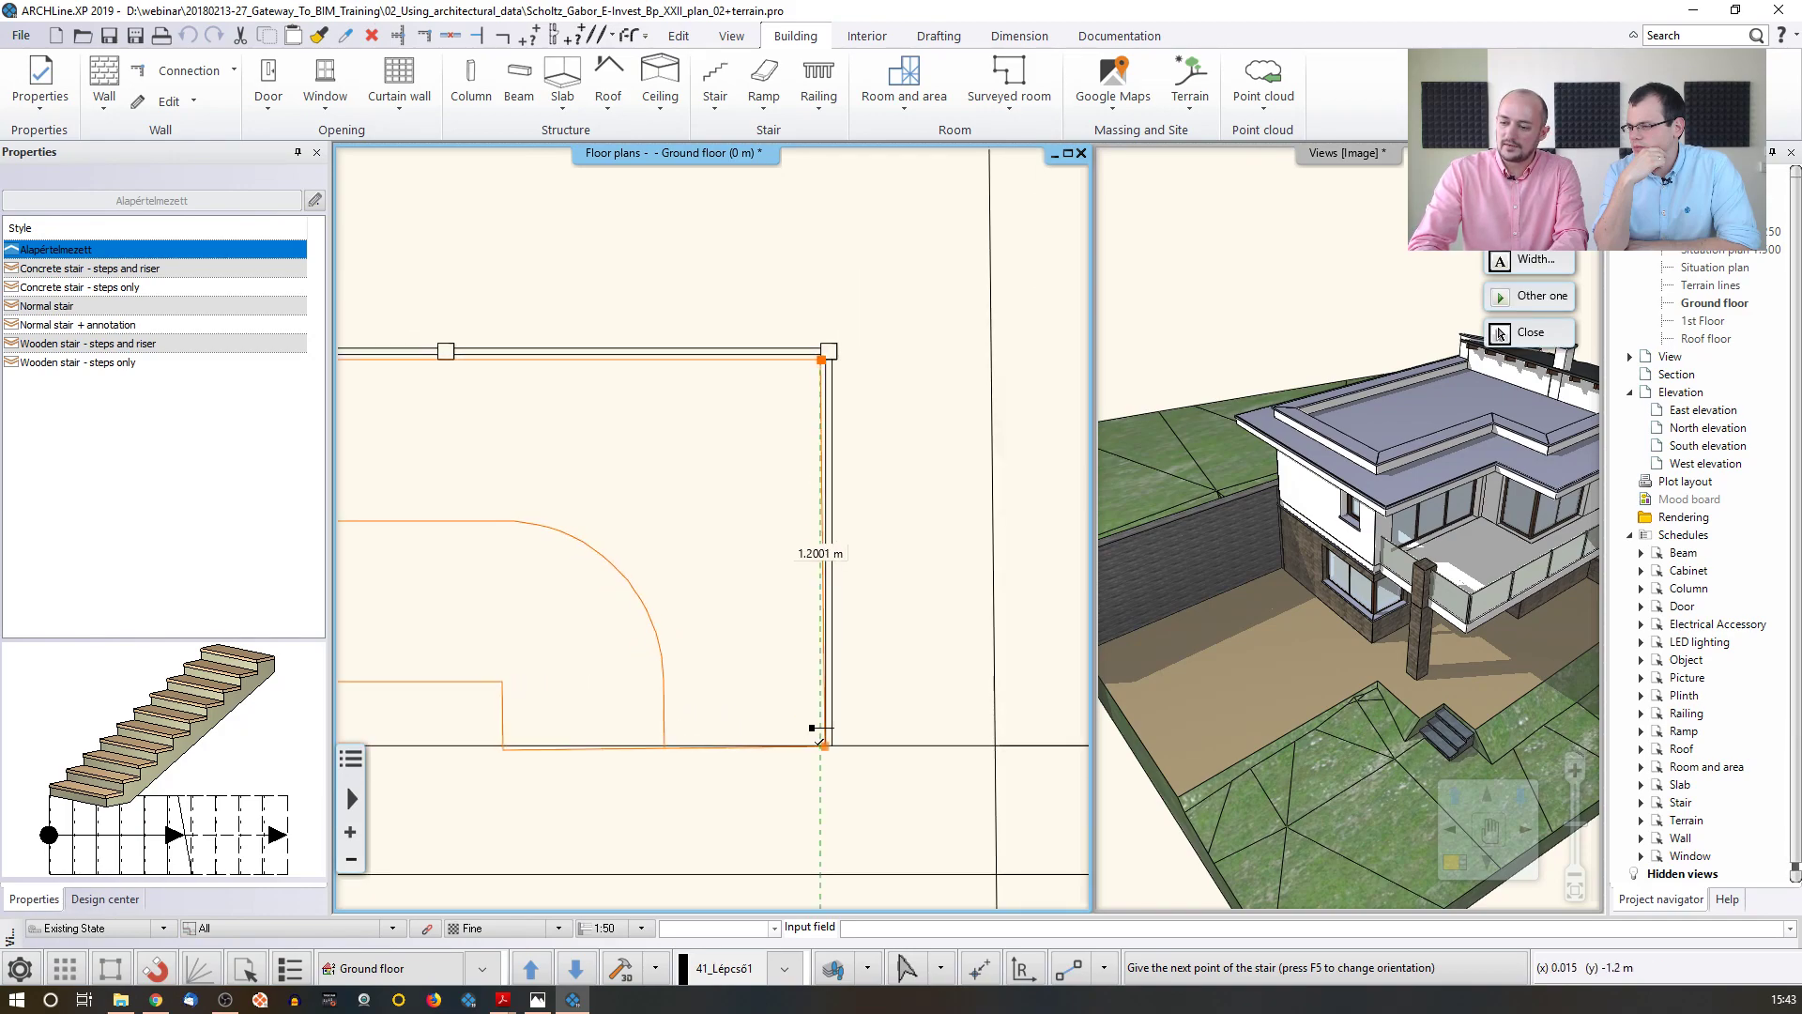
pyautogui.scroll(2, 835, 817)
pyautogui.moveTo(835, 821); pyautogui.dragTo(789, 733, button='middle')
pyautogui.click(754, 577)
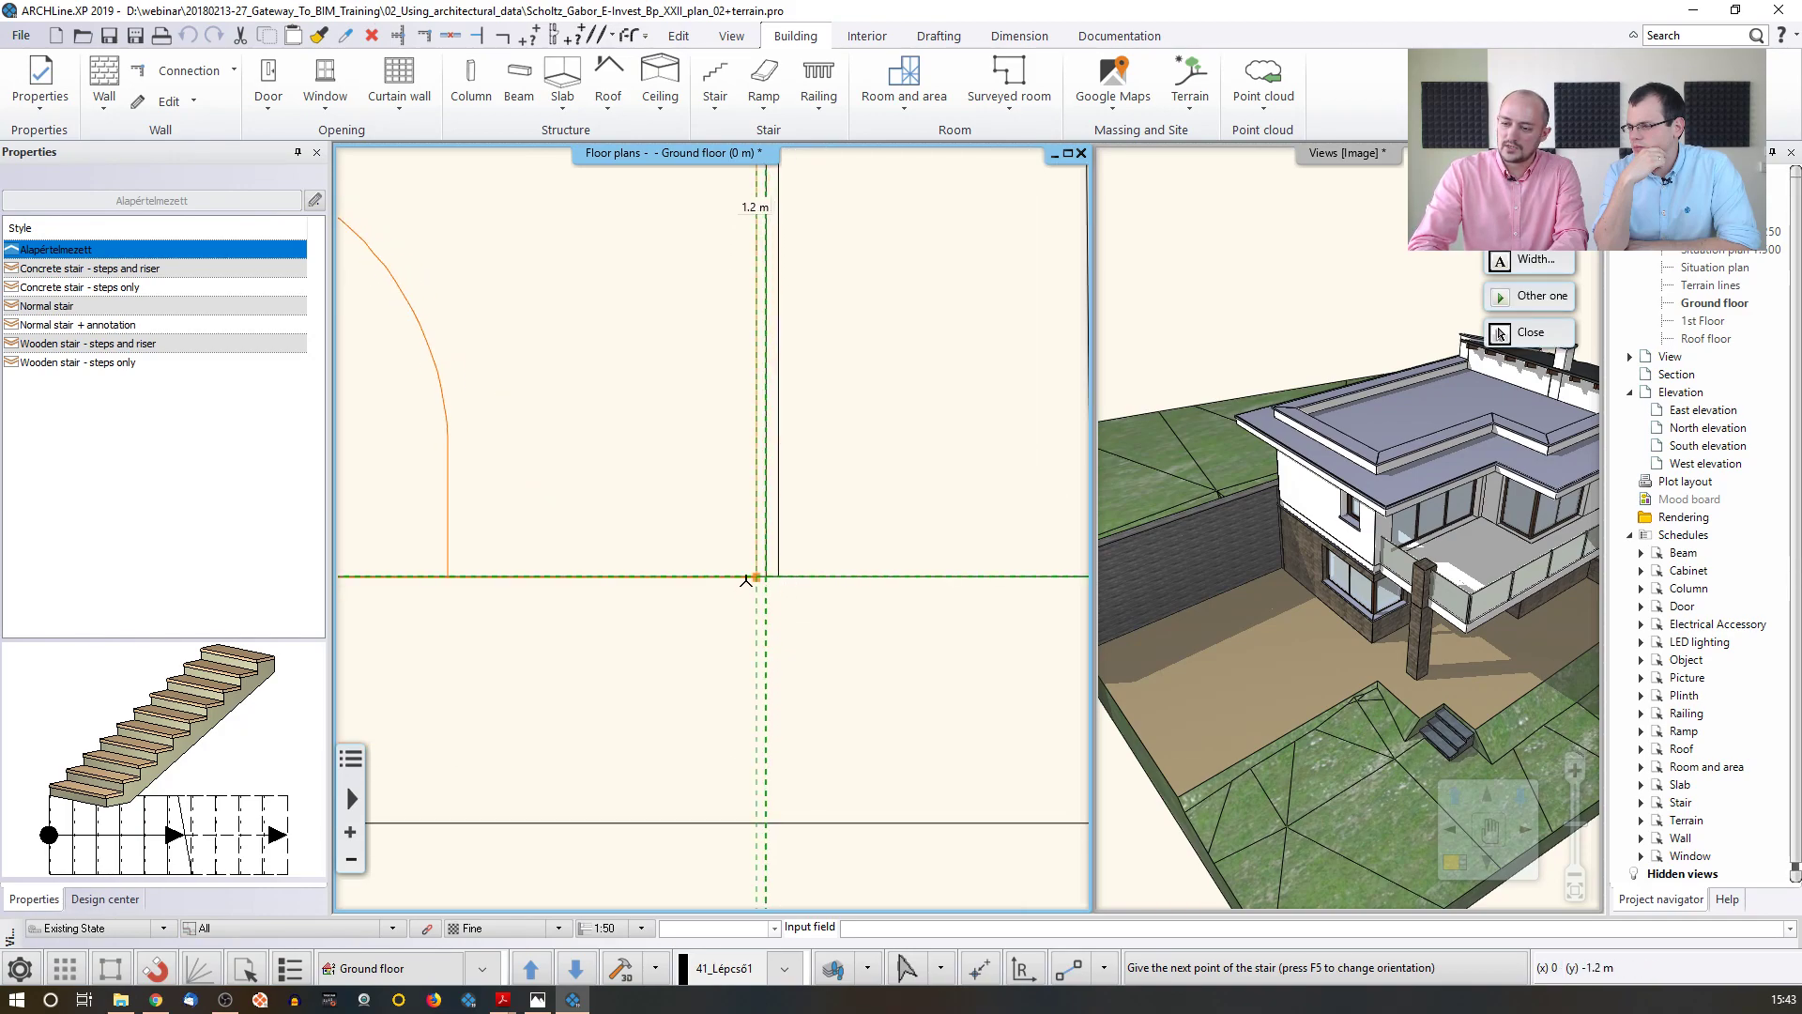
pyautogui.press('Return')
# - Open the new stair's properties and set its total height H to 360 cm in the stair calculator
pyautogui.scroll(-3, 609, 644)
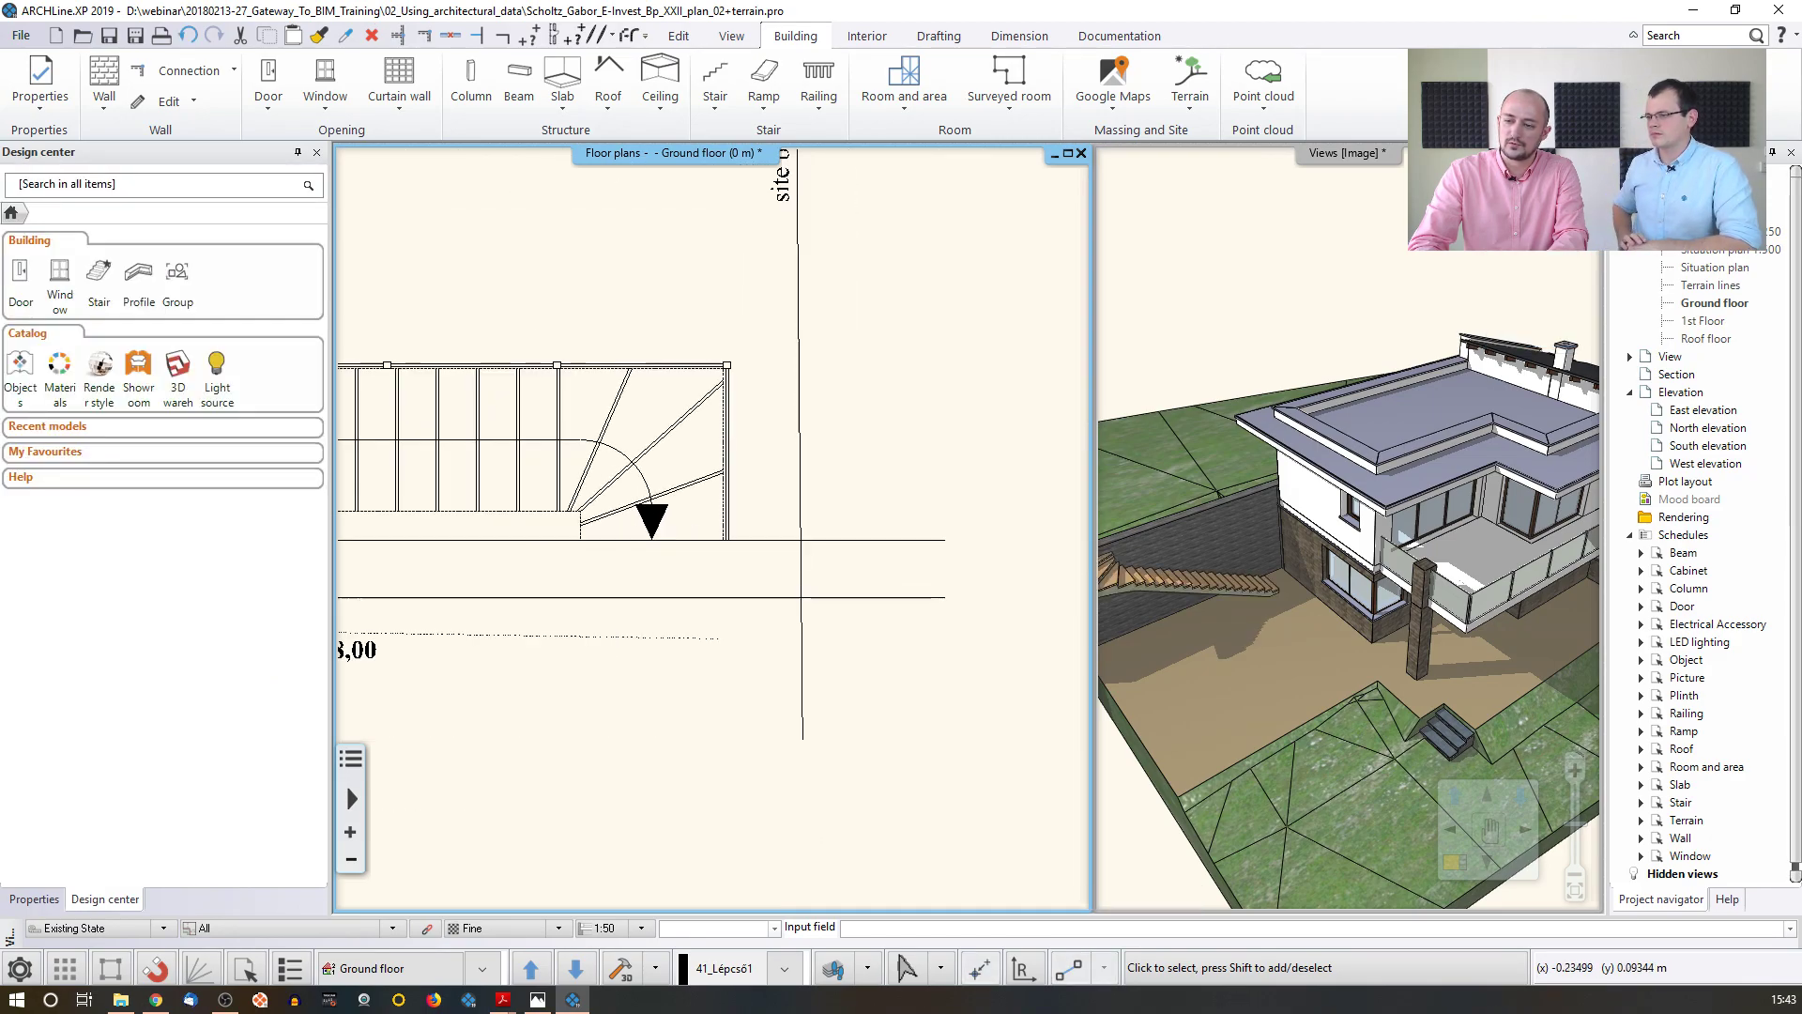
pyautogui.moveTo(1211, 570); pyautogui.dragTo(1276, 567, button='middle')
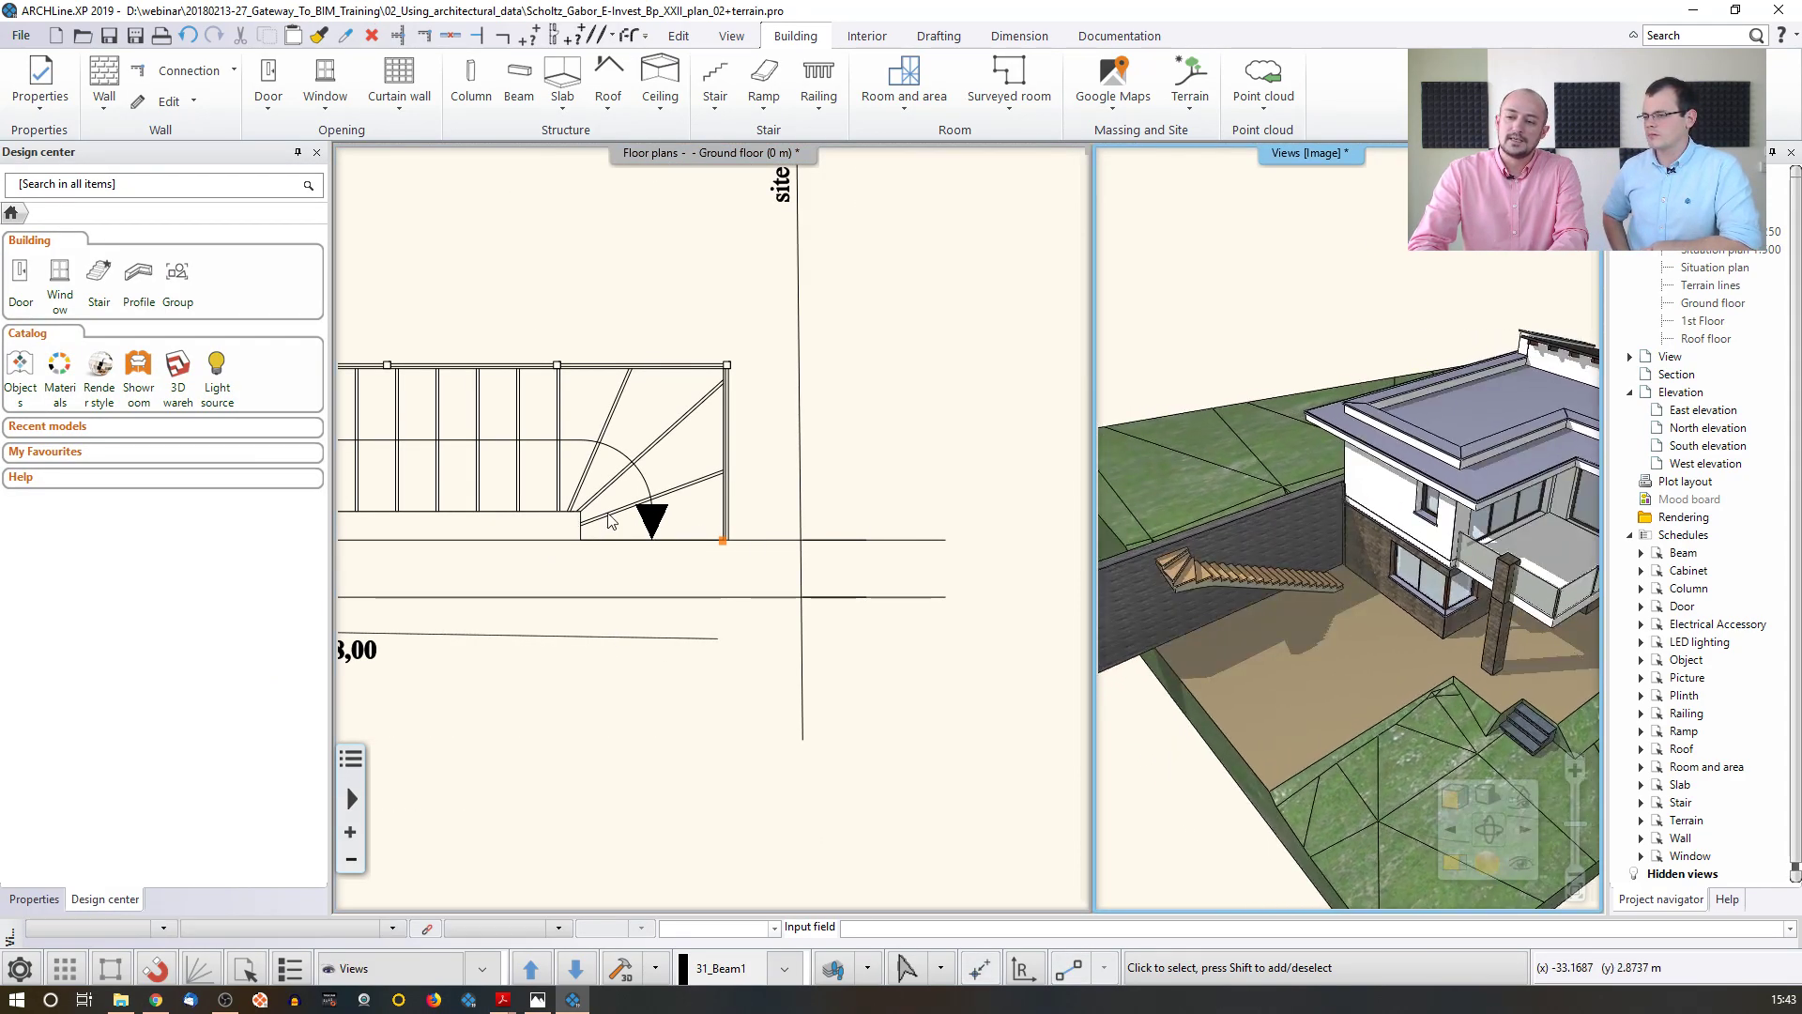
pyautogui.moveTo(421, 475); pyautogui.dragTo(724, 489, button='middle')
pyautogui.click(663, 481)
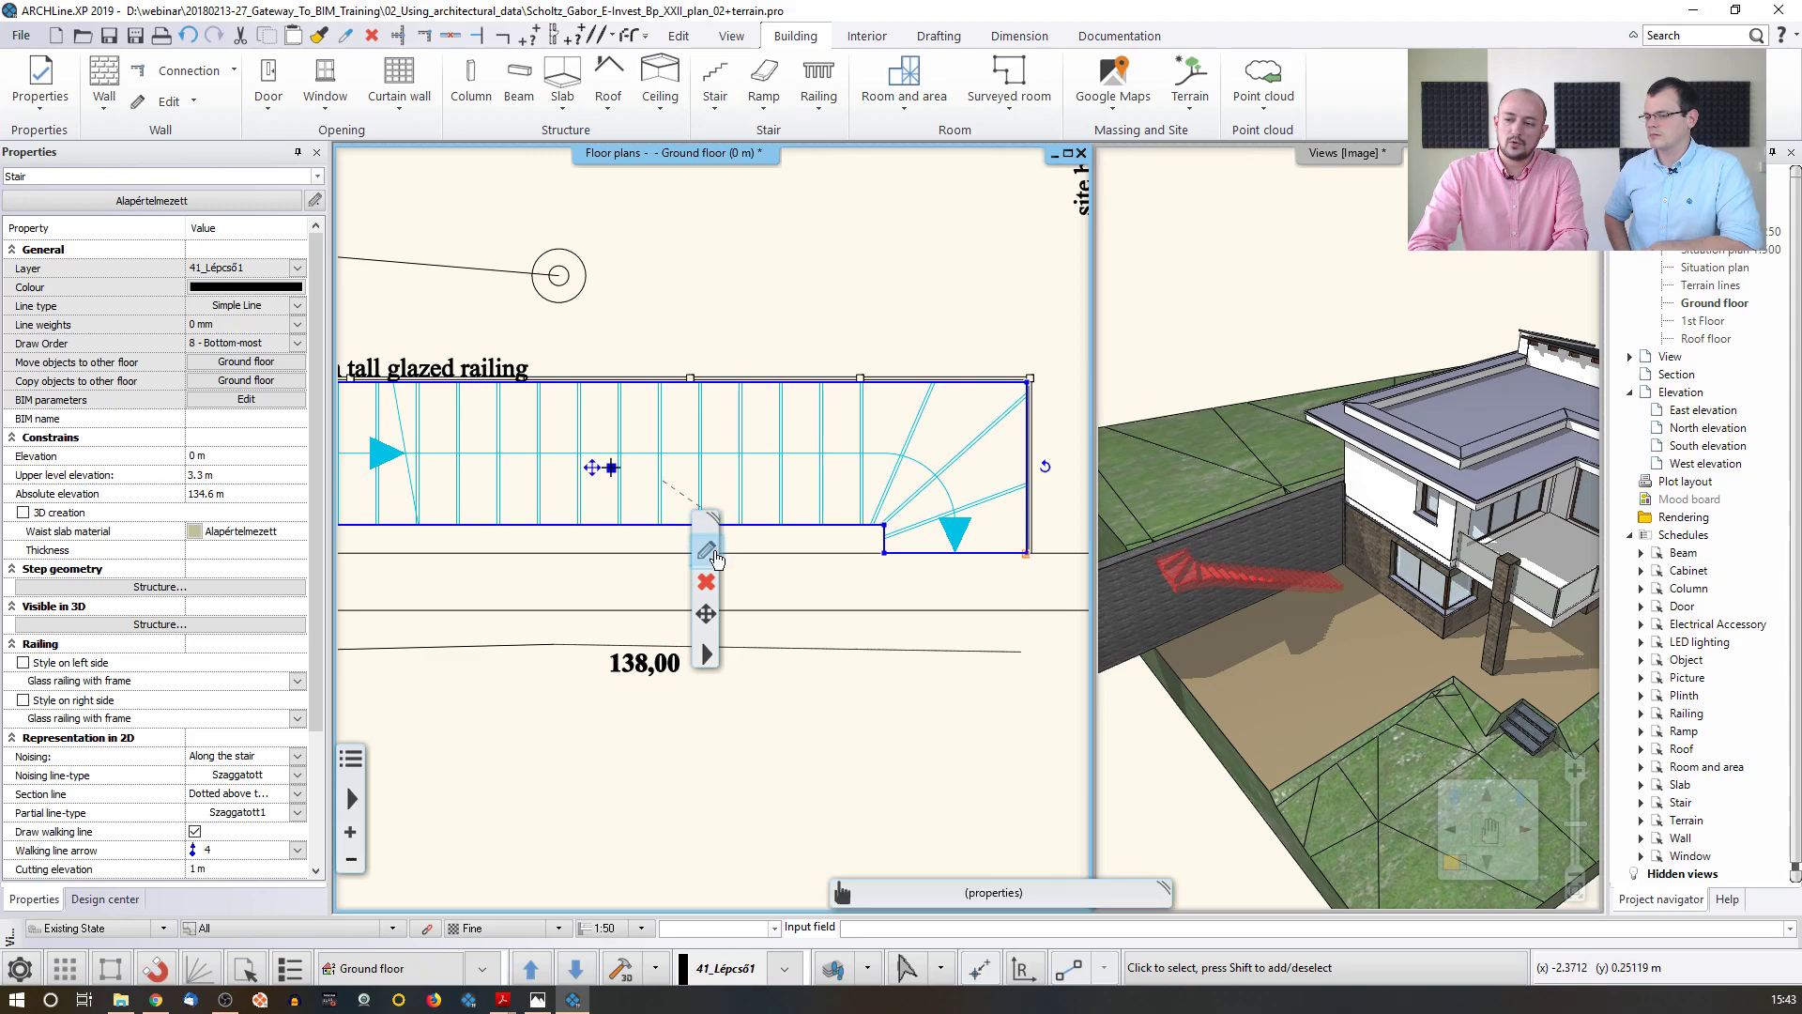
pyautogui.click(707, 554)
pyautogui.click(708, 554)
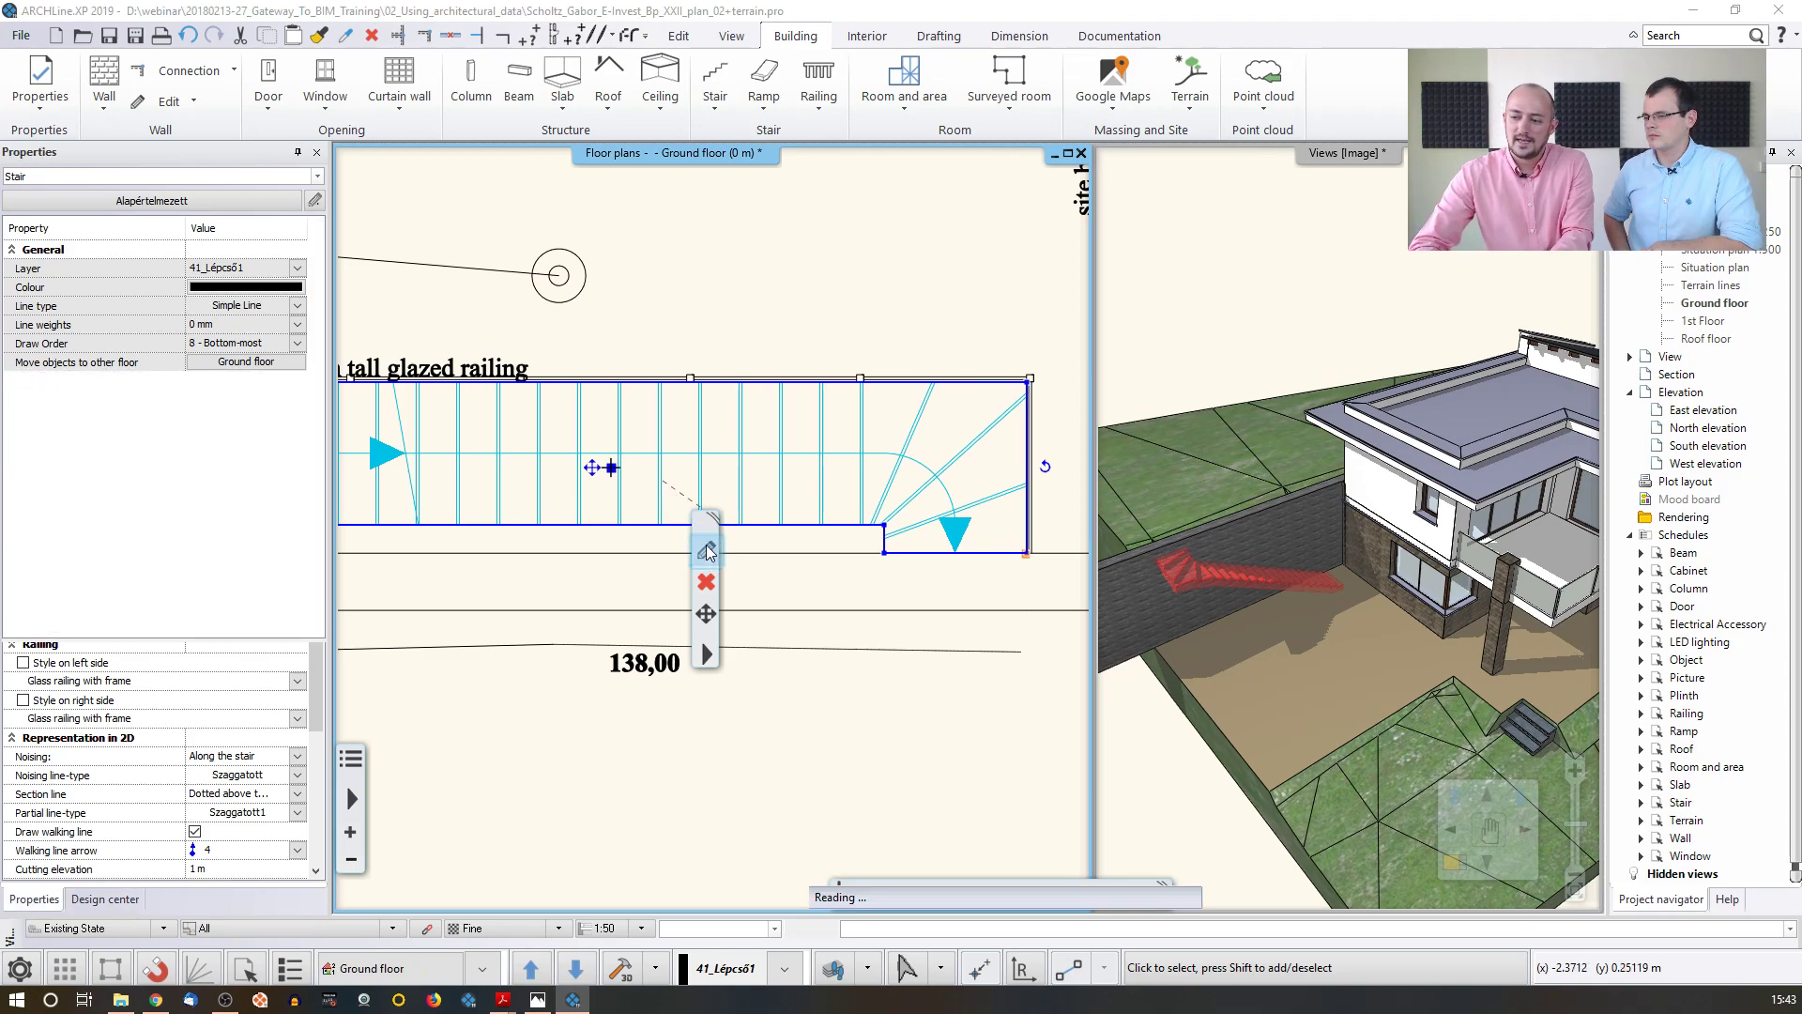
pyautogui.click(845, 326)
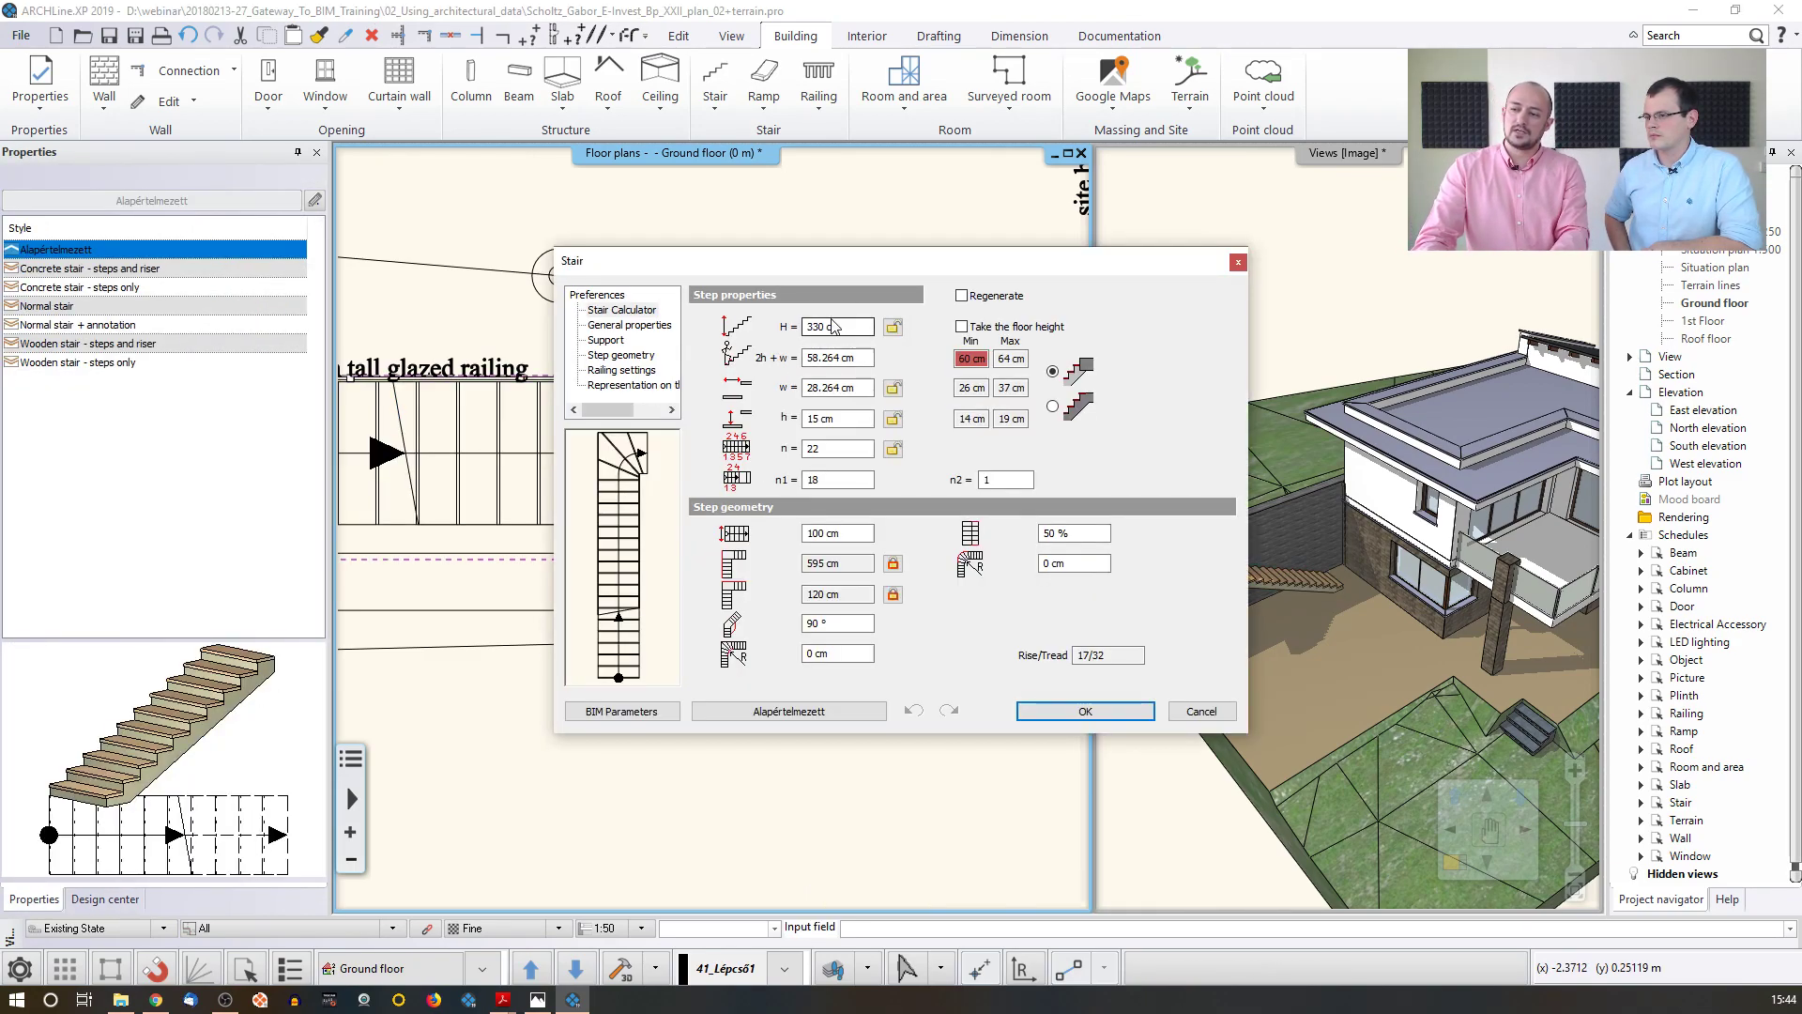
pyautogui.moveTo(815, 323); pyautogui.dragTo(881, 325)
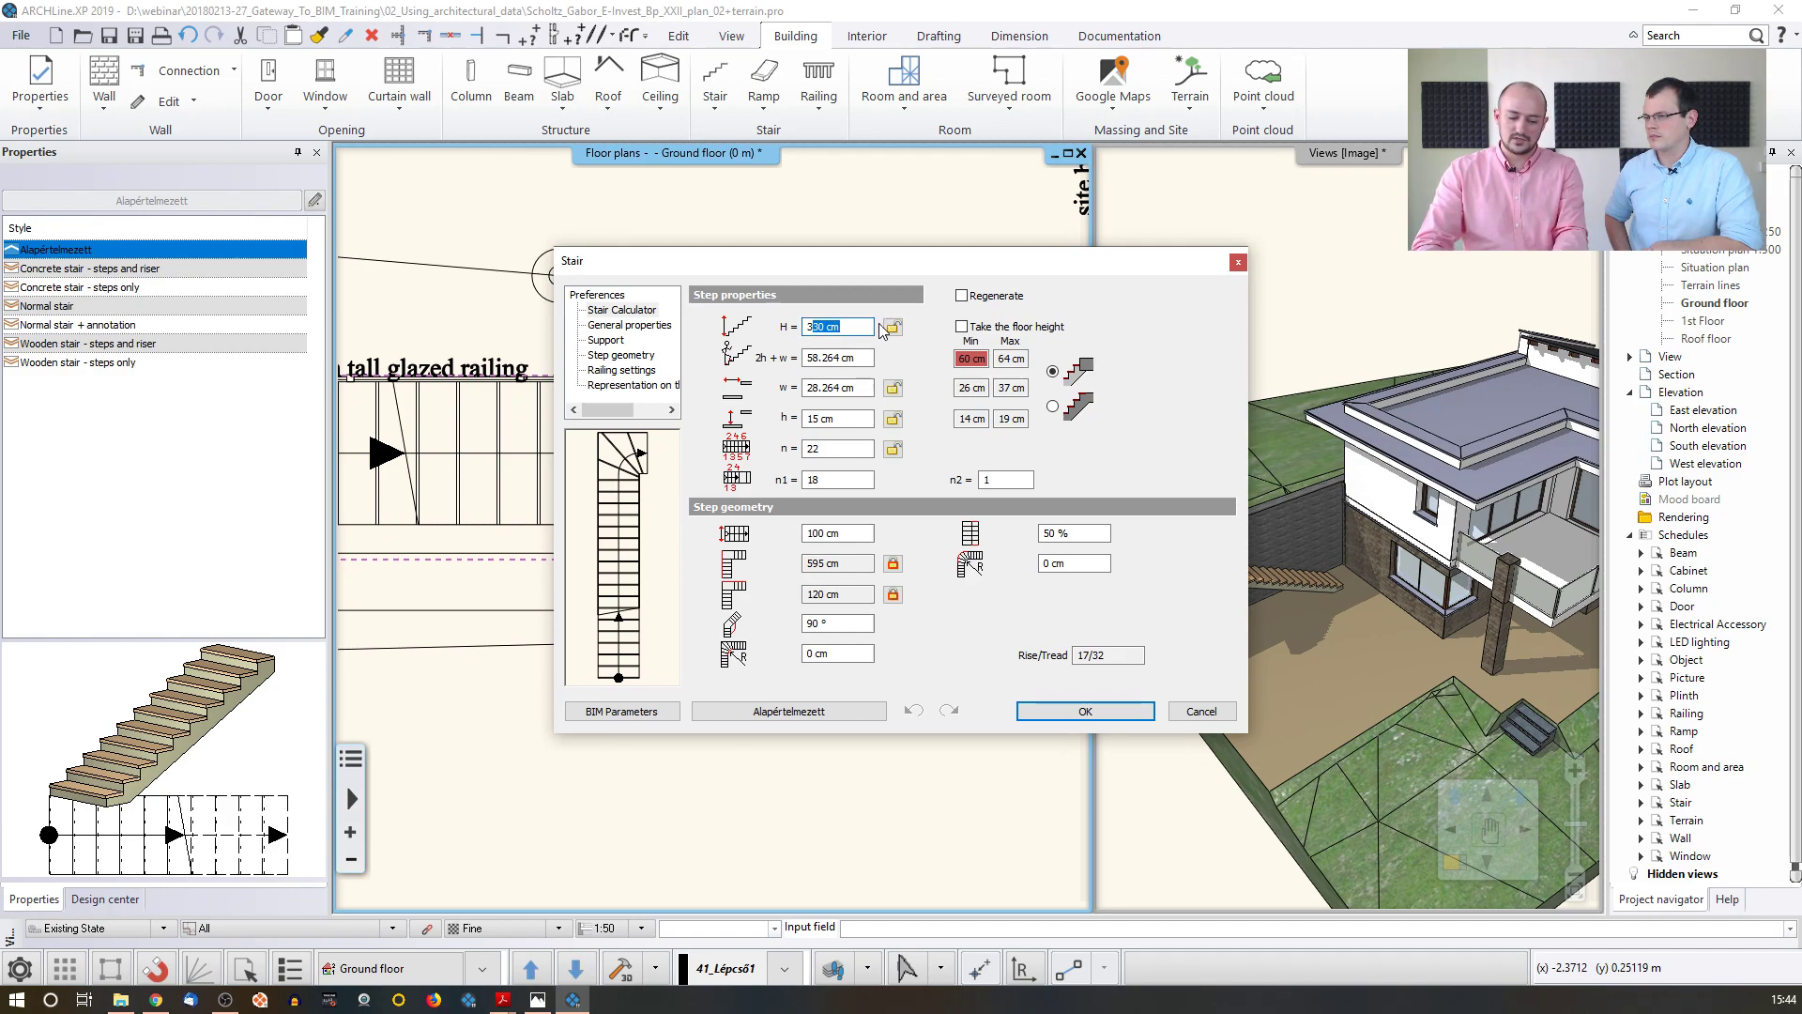
pyautogui.write('360')
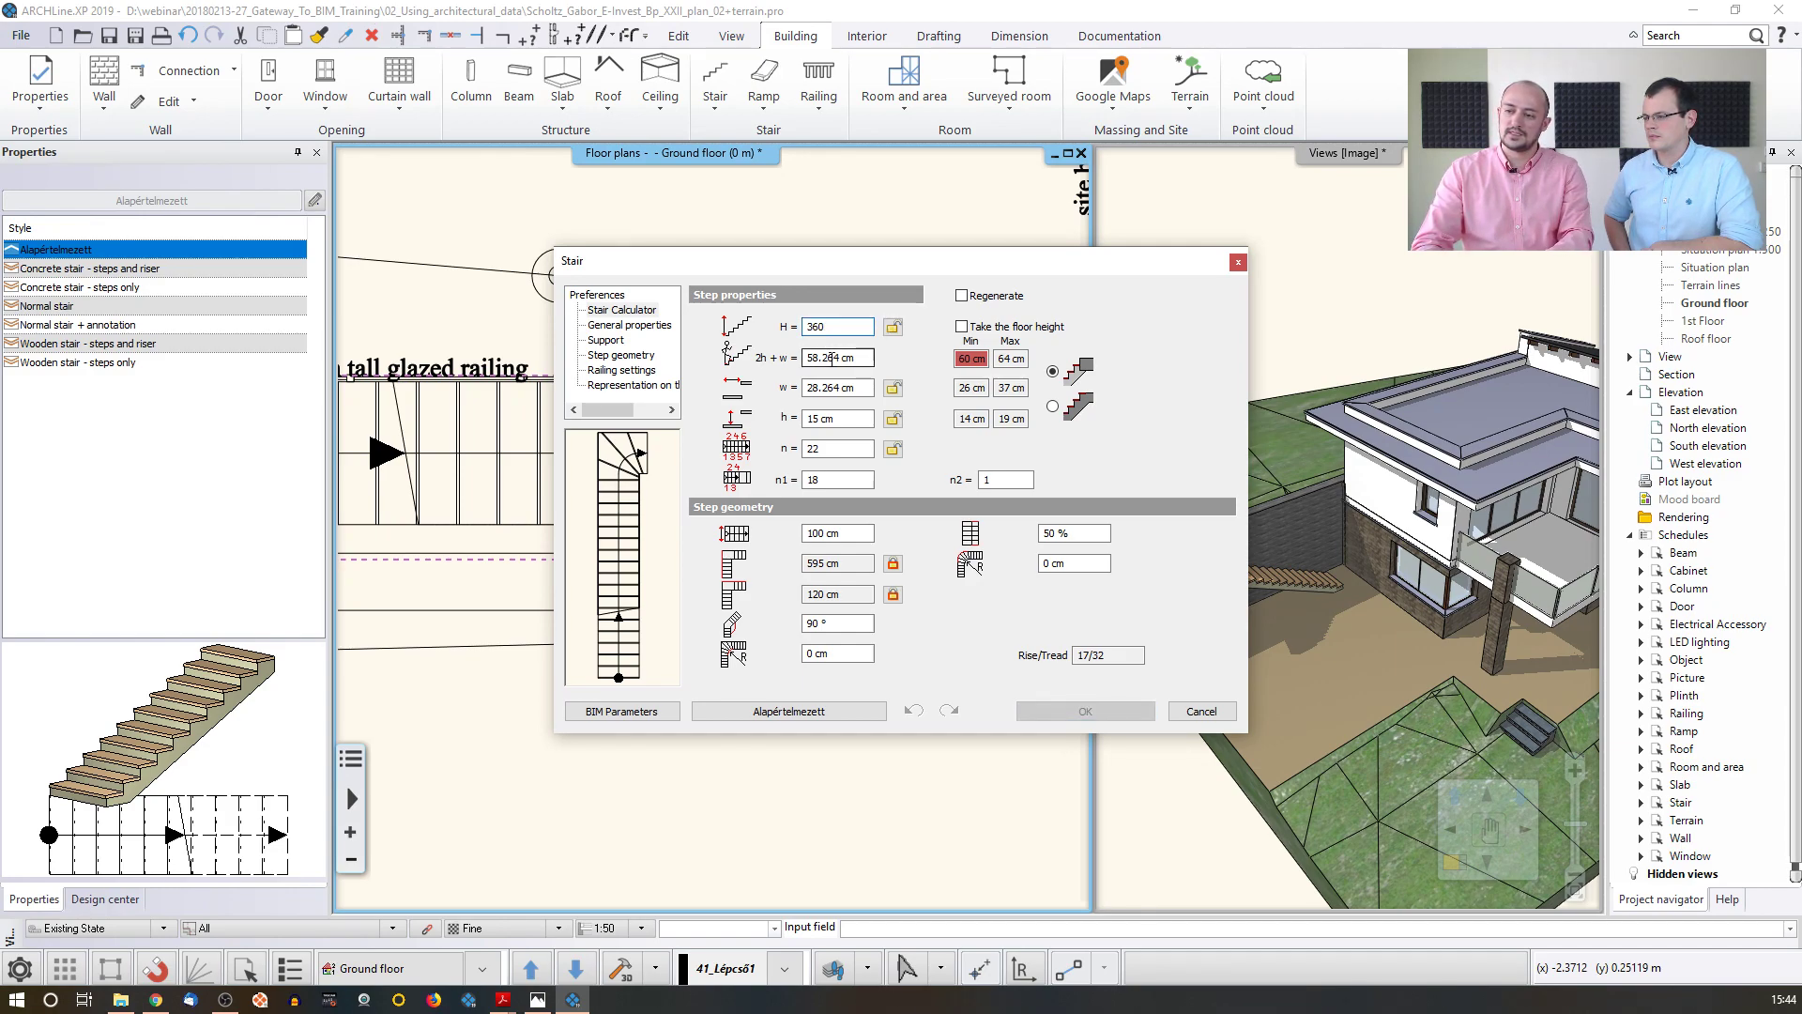
pyautogui.press('Return')
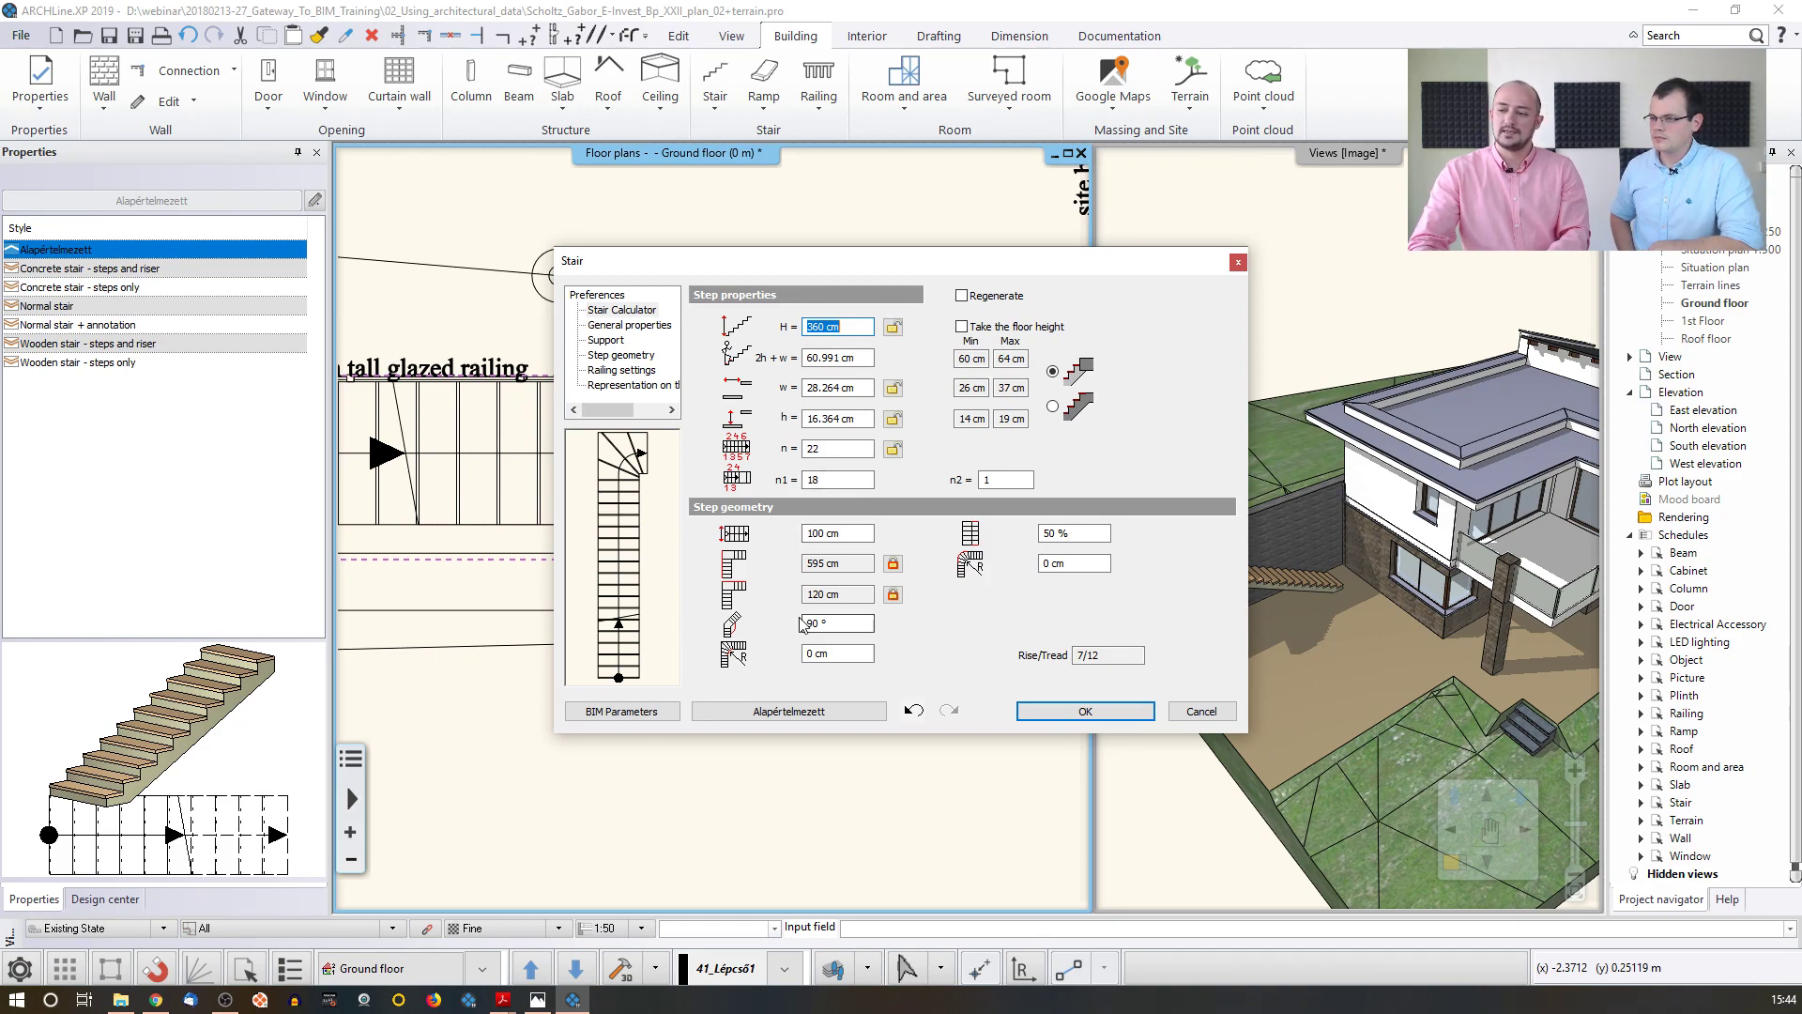
# - Add a railing on the left side of the stair in the Metal railing with rods 2 - left style
pyautogui.click(621, 370)
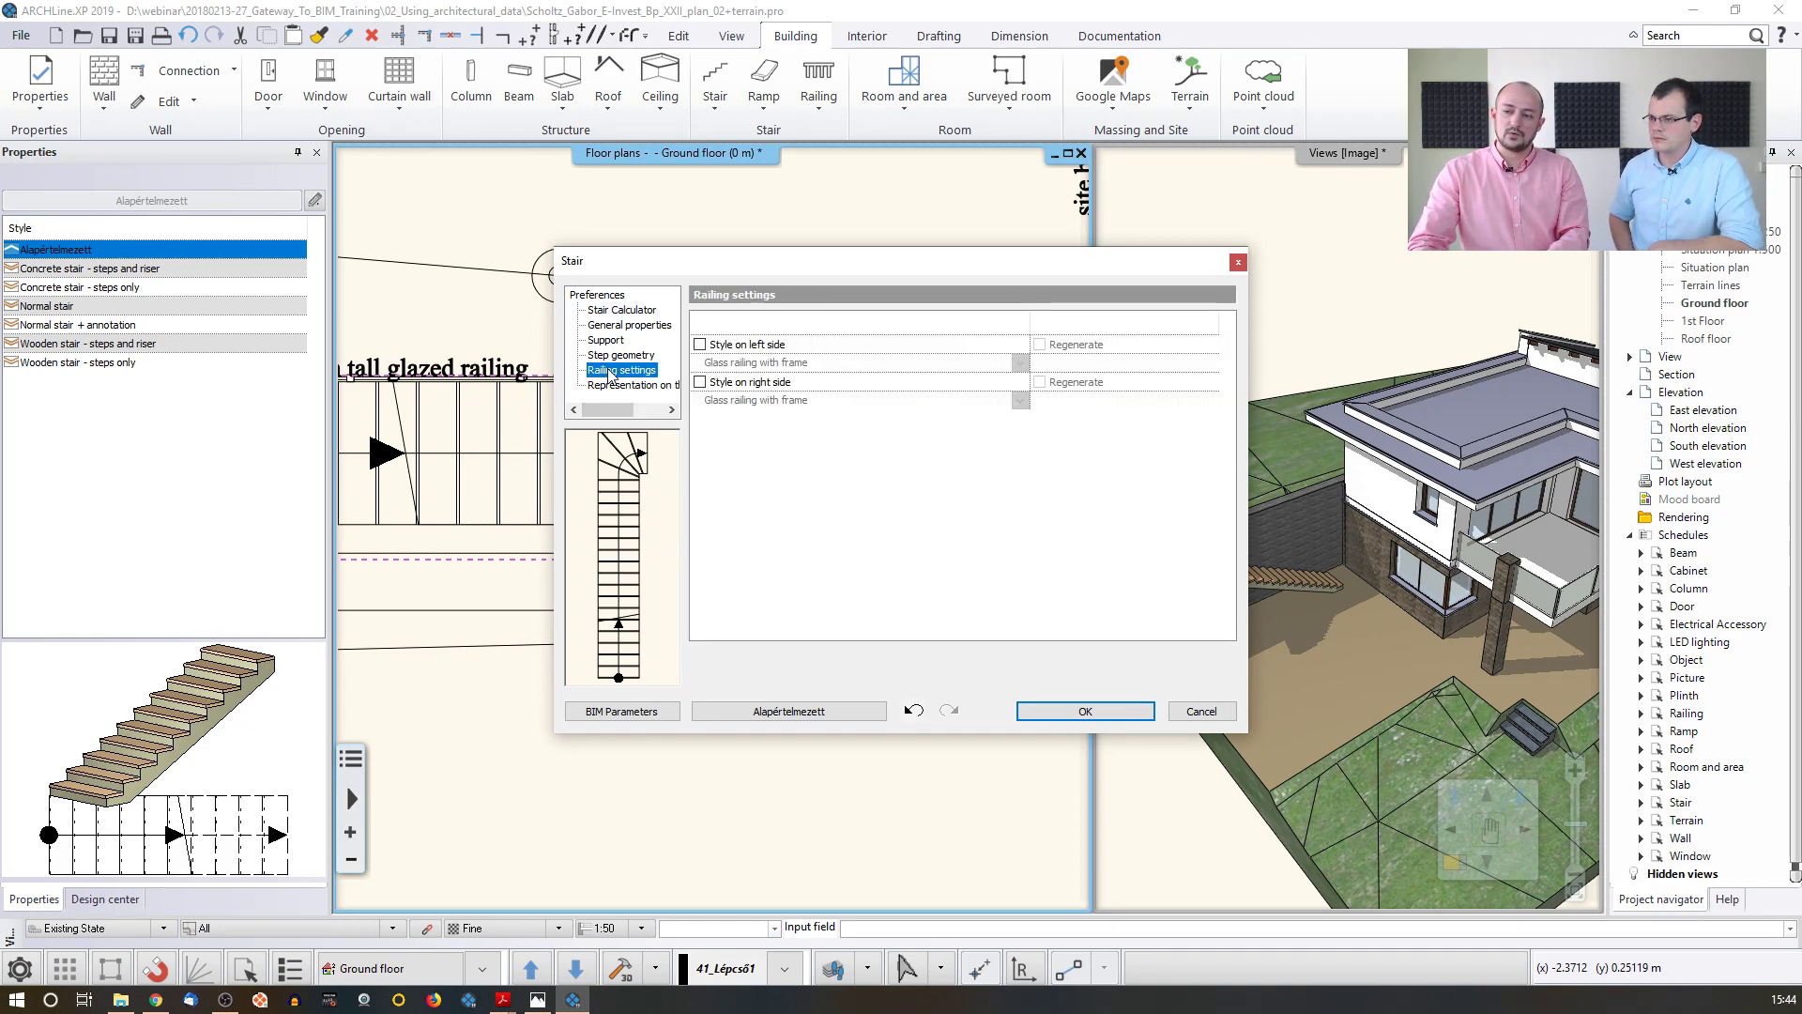
pyautogui.click(700, 347)
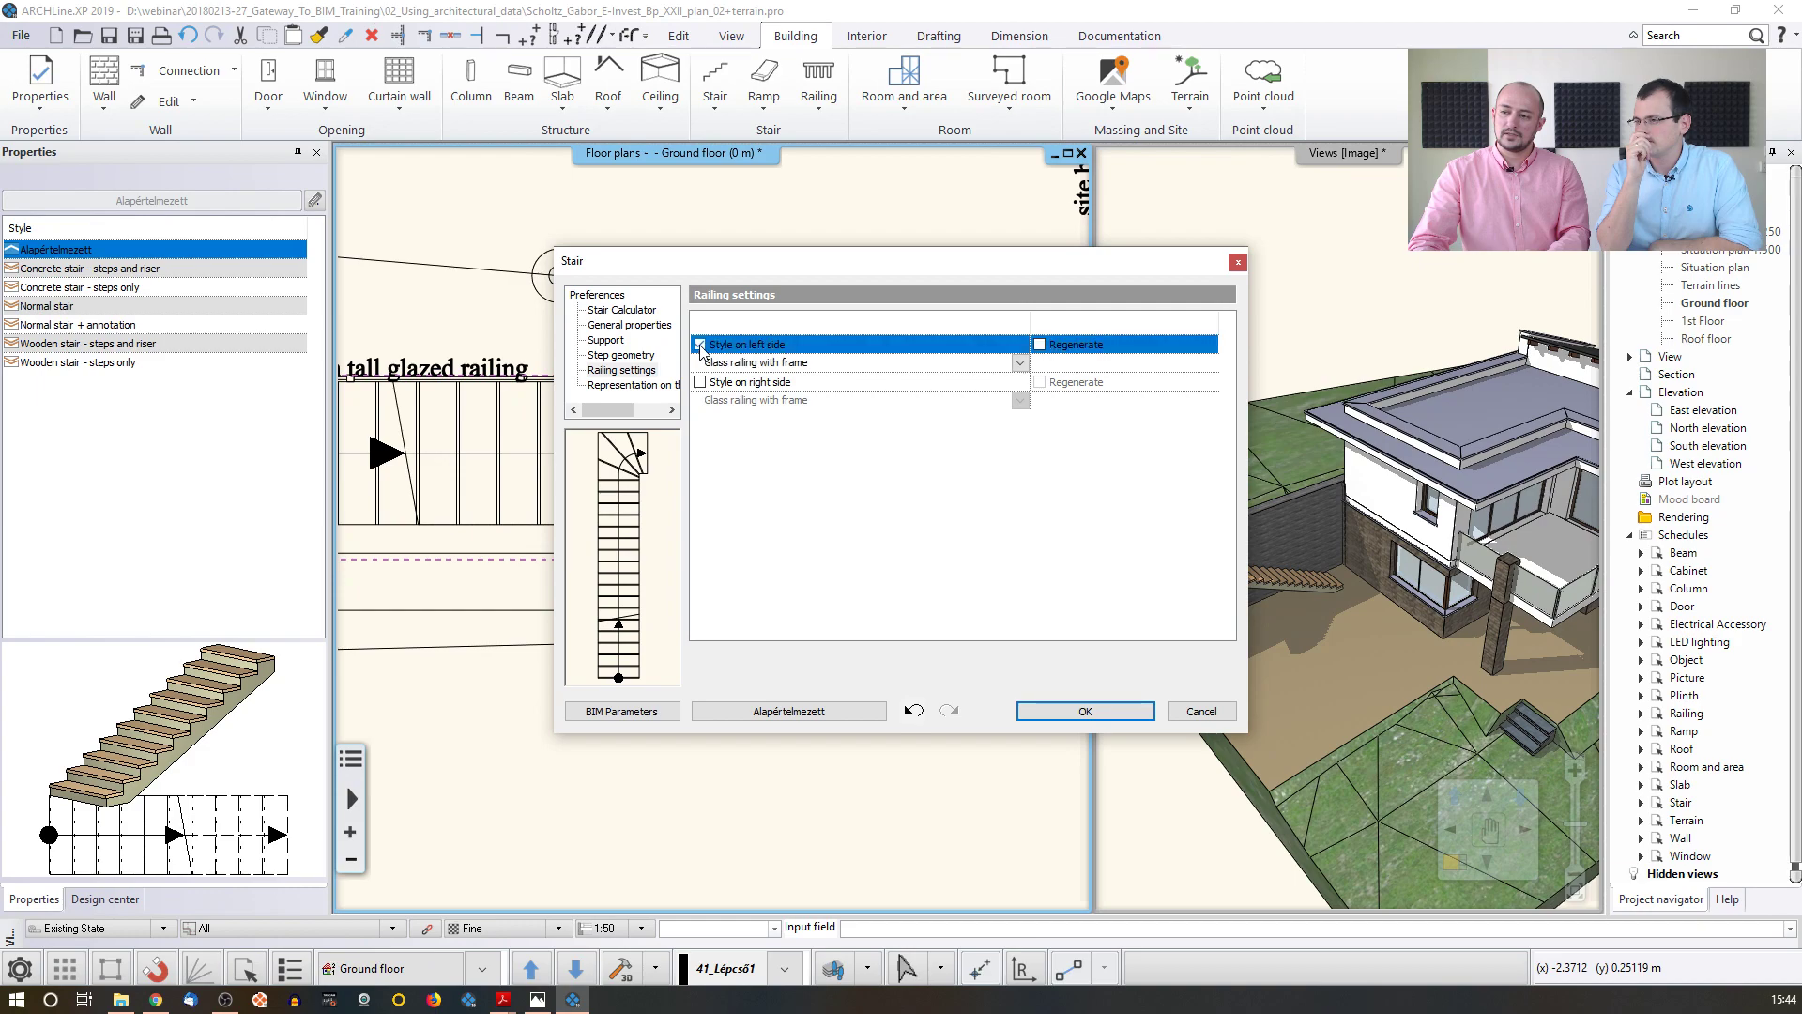
pyautogui.click(785, 364)
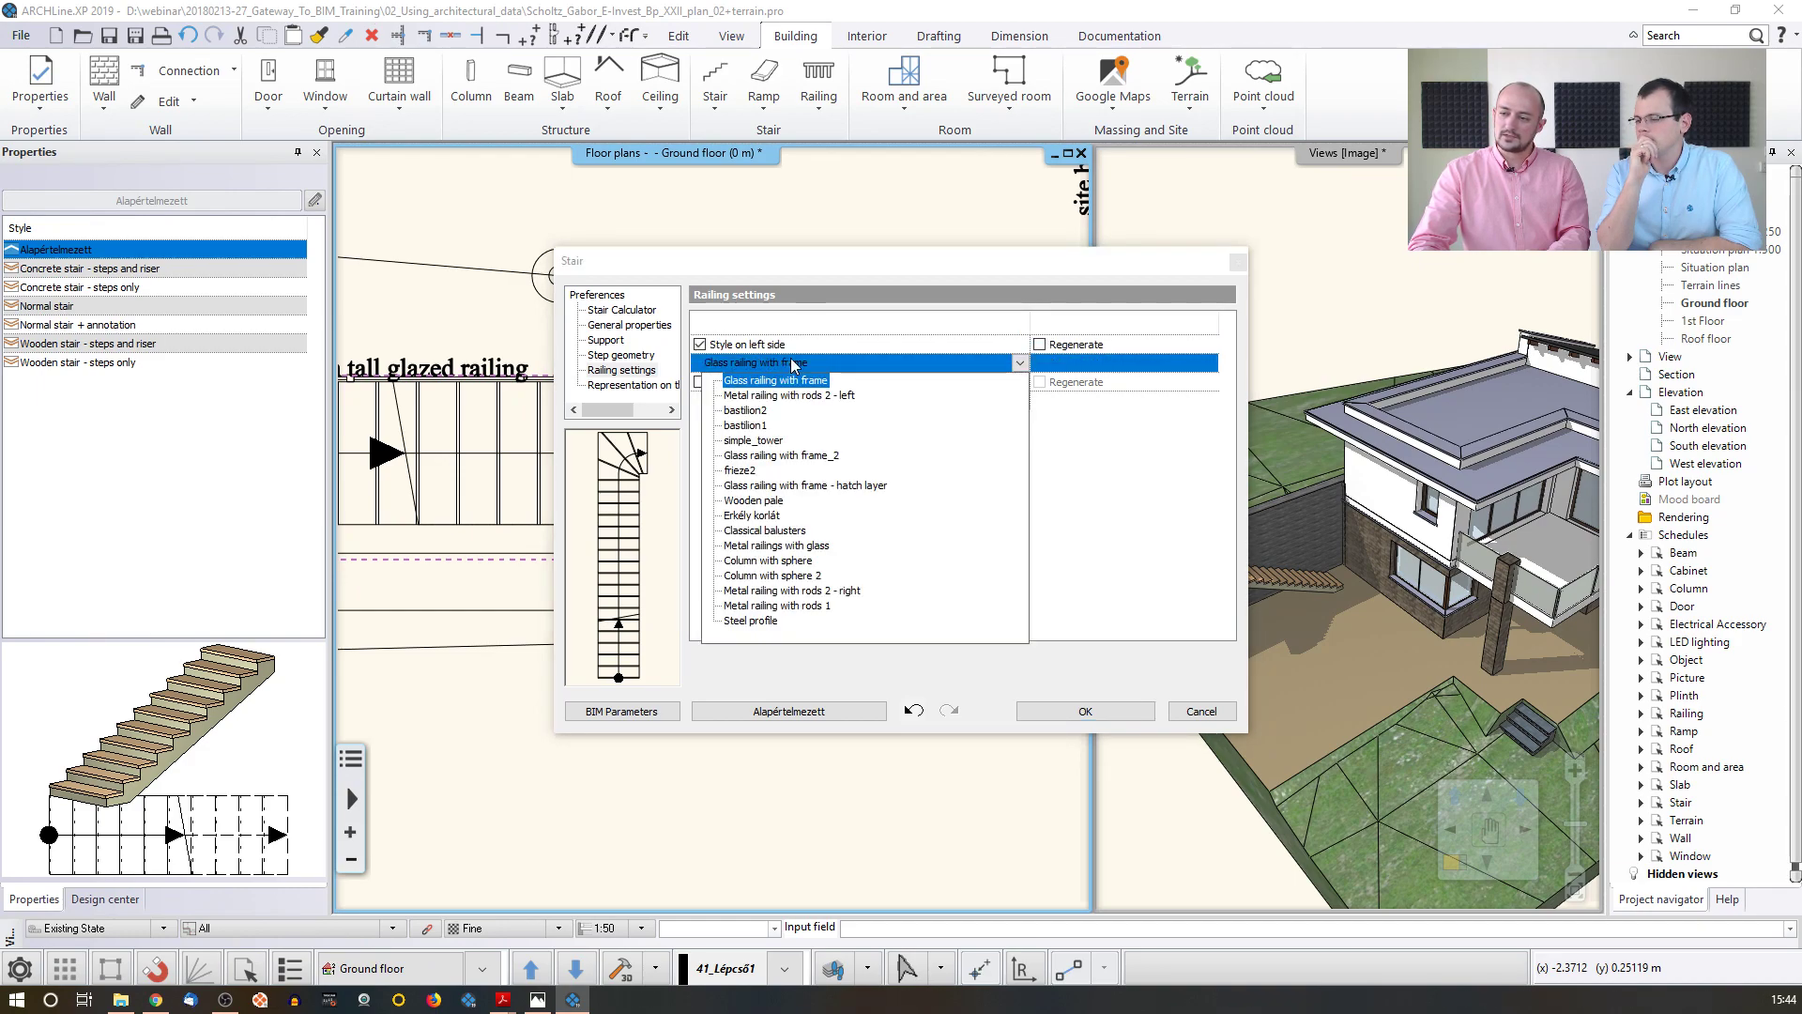
pyautogui.click(787, 396)
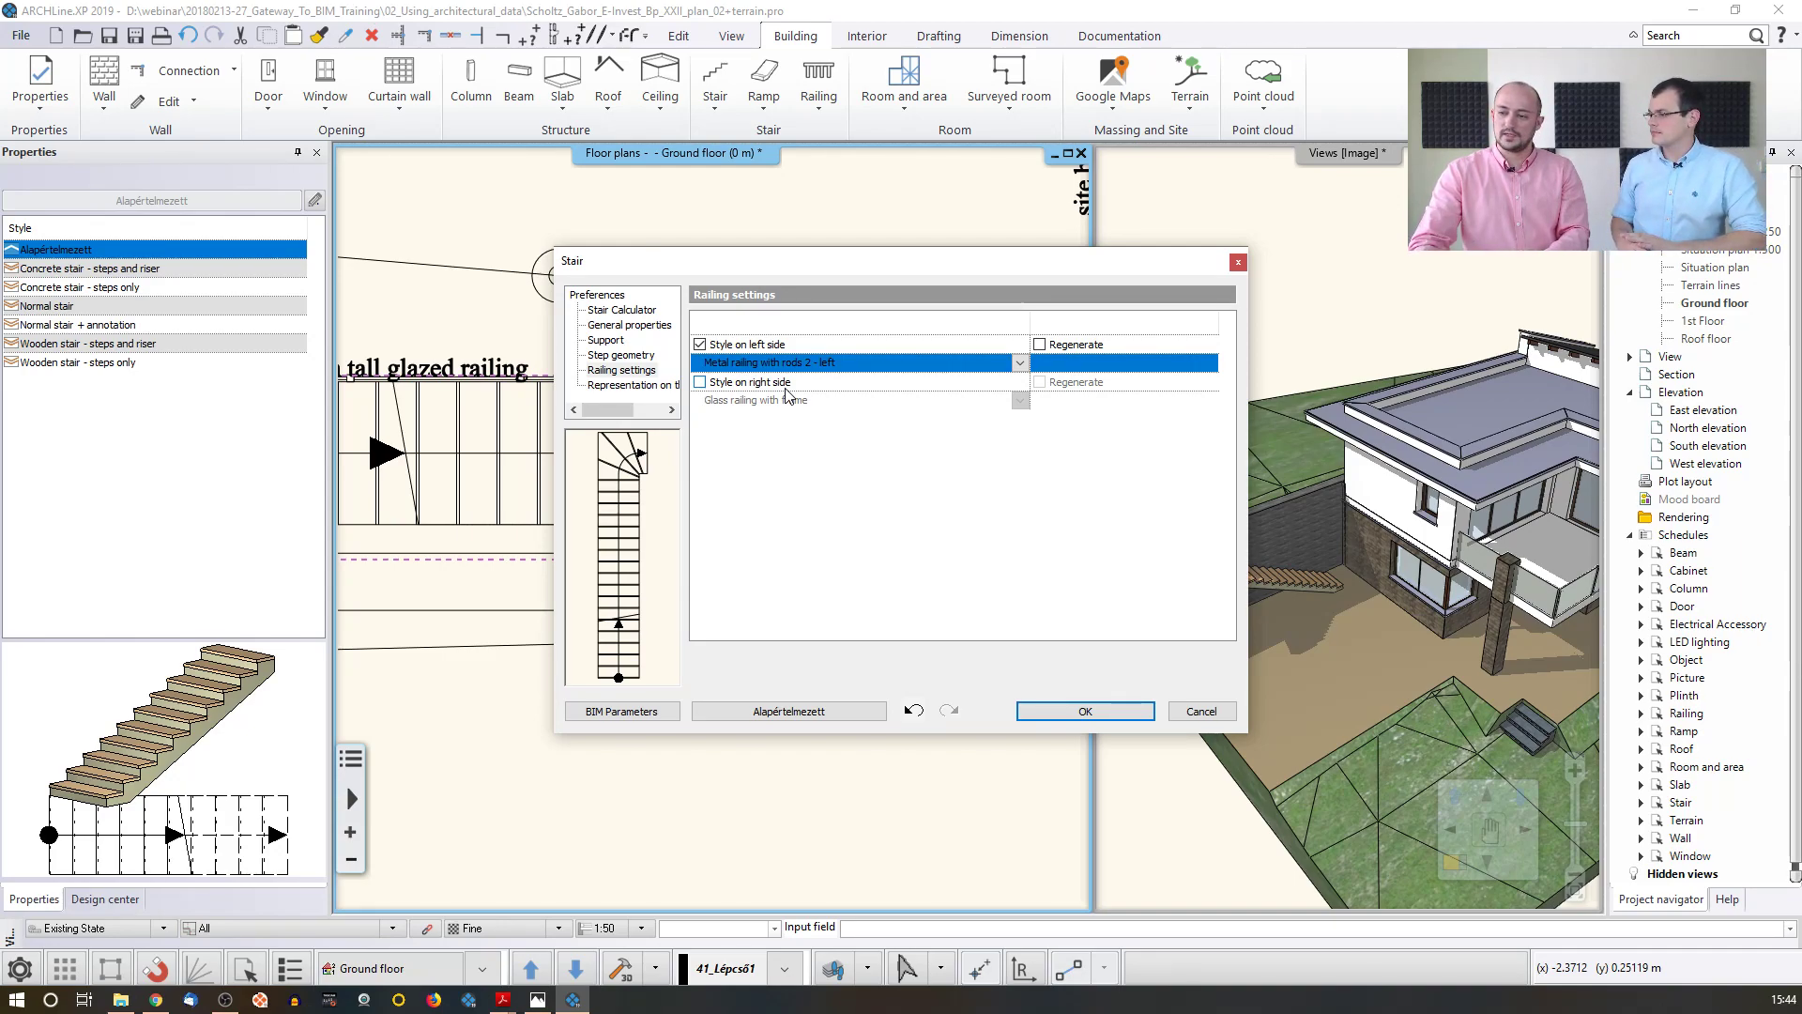
pyautogui.click(1085, 712)
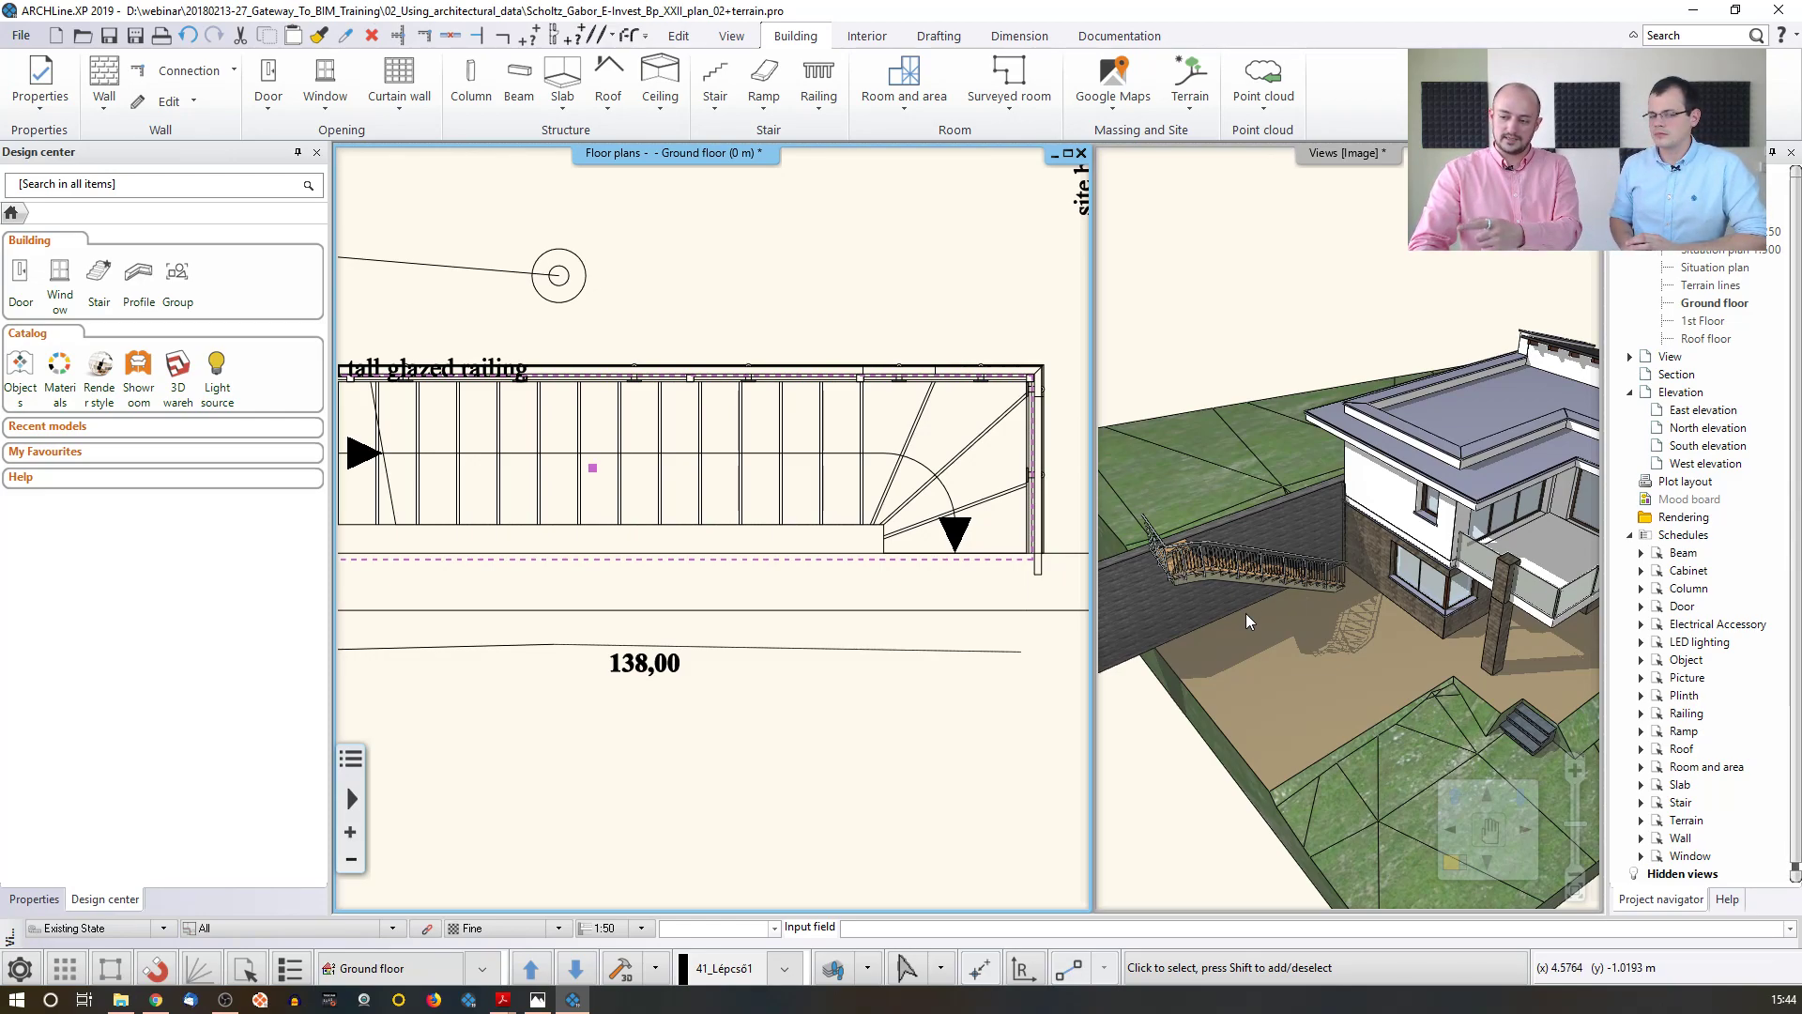
pyautogui.click(1227, 582)
pyautogui.scroll(2, 1185, 598)
pyautogui.moveTo(1171, 606); pyautogui.dragTo(1425, 528, button='middle')
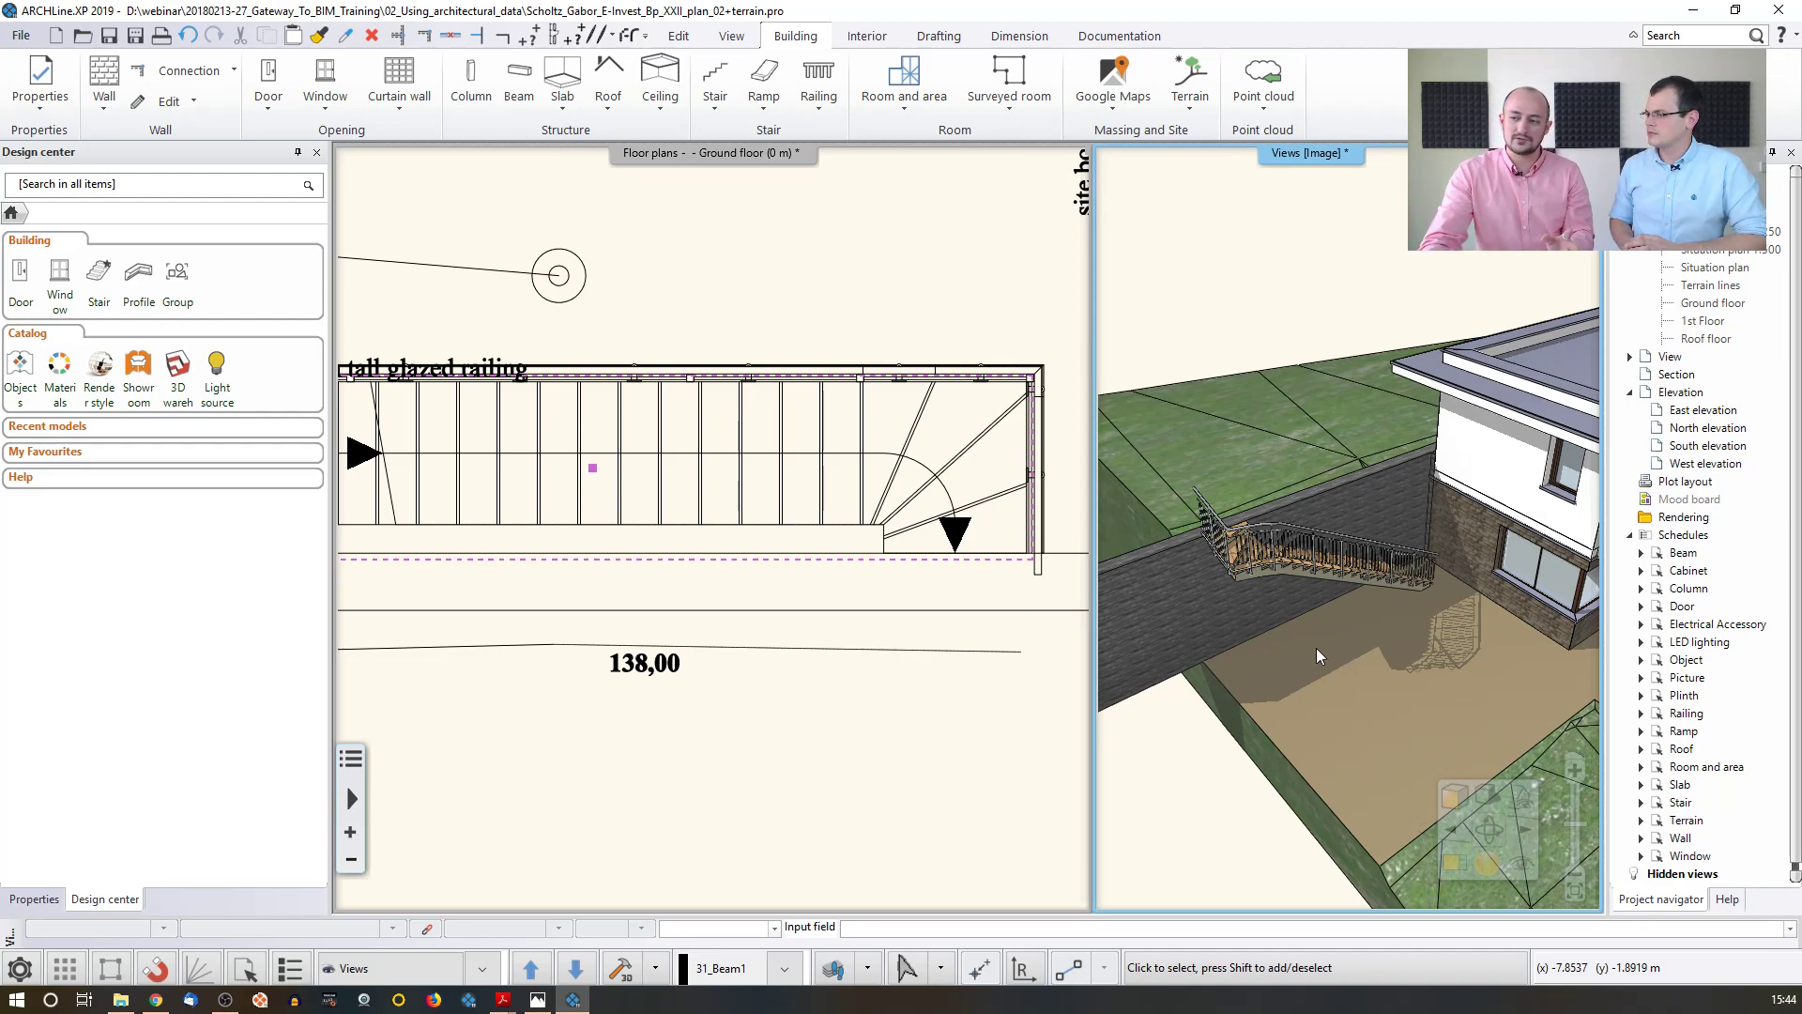
# - Set the stair's waist slab thickness to 4 m in its support settings
pyautogui.click(748, 454)
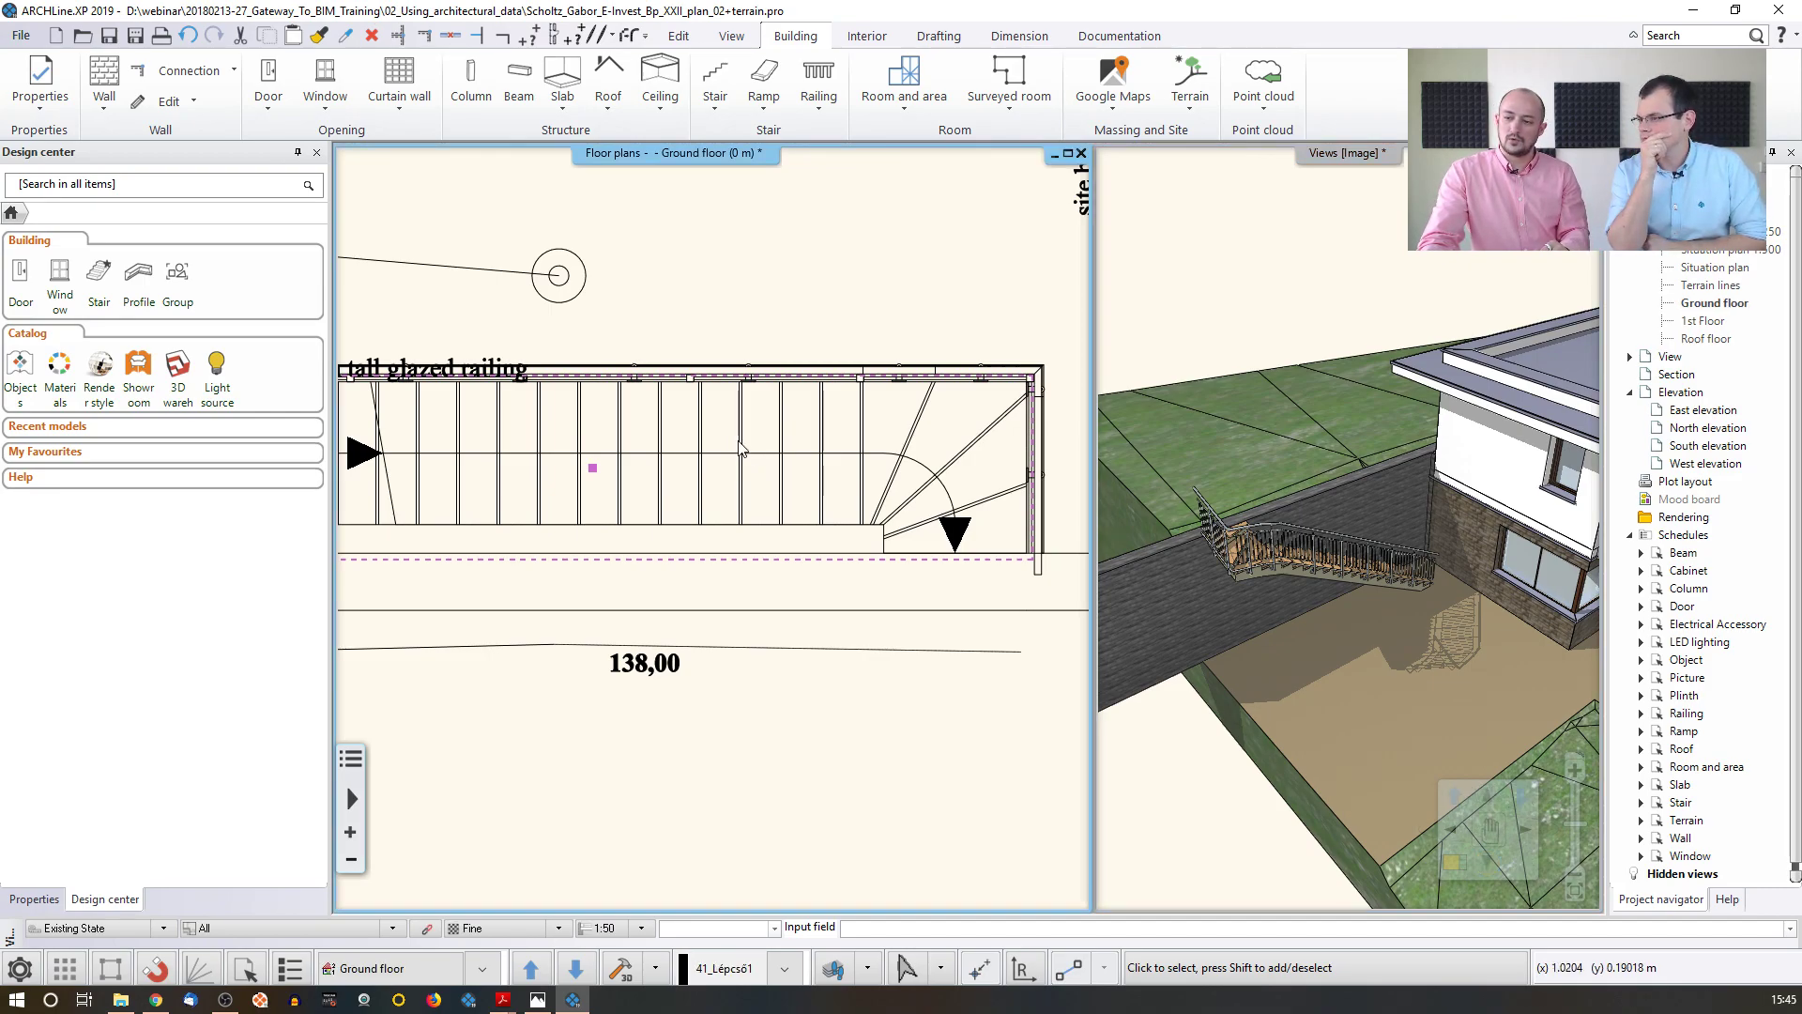
pyautogui.click(748, 453)
pyautogui.click(779, 513)
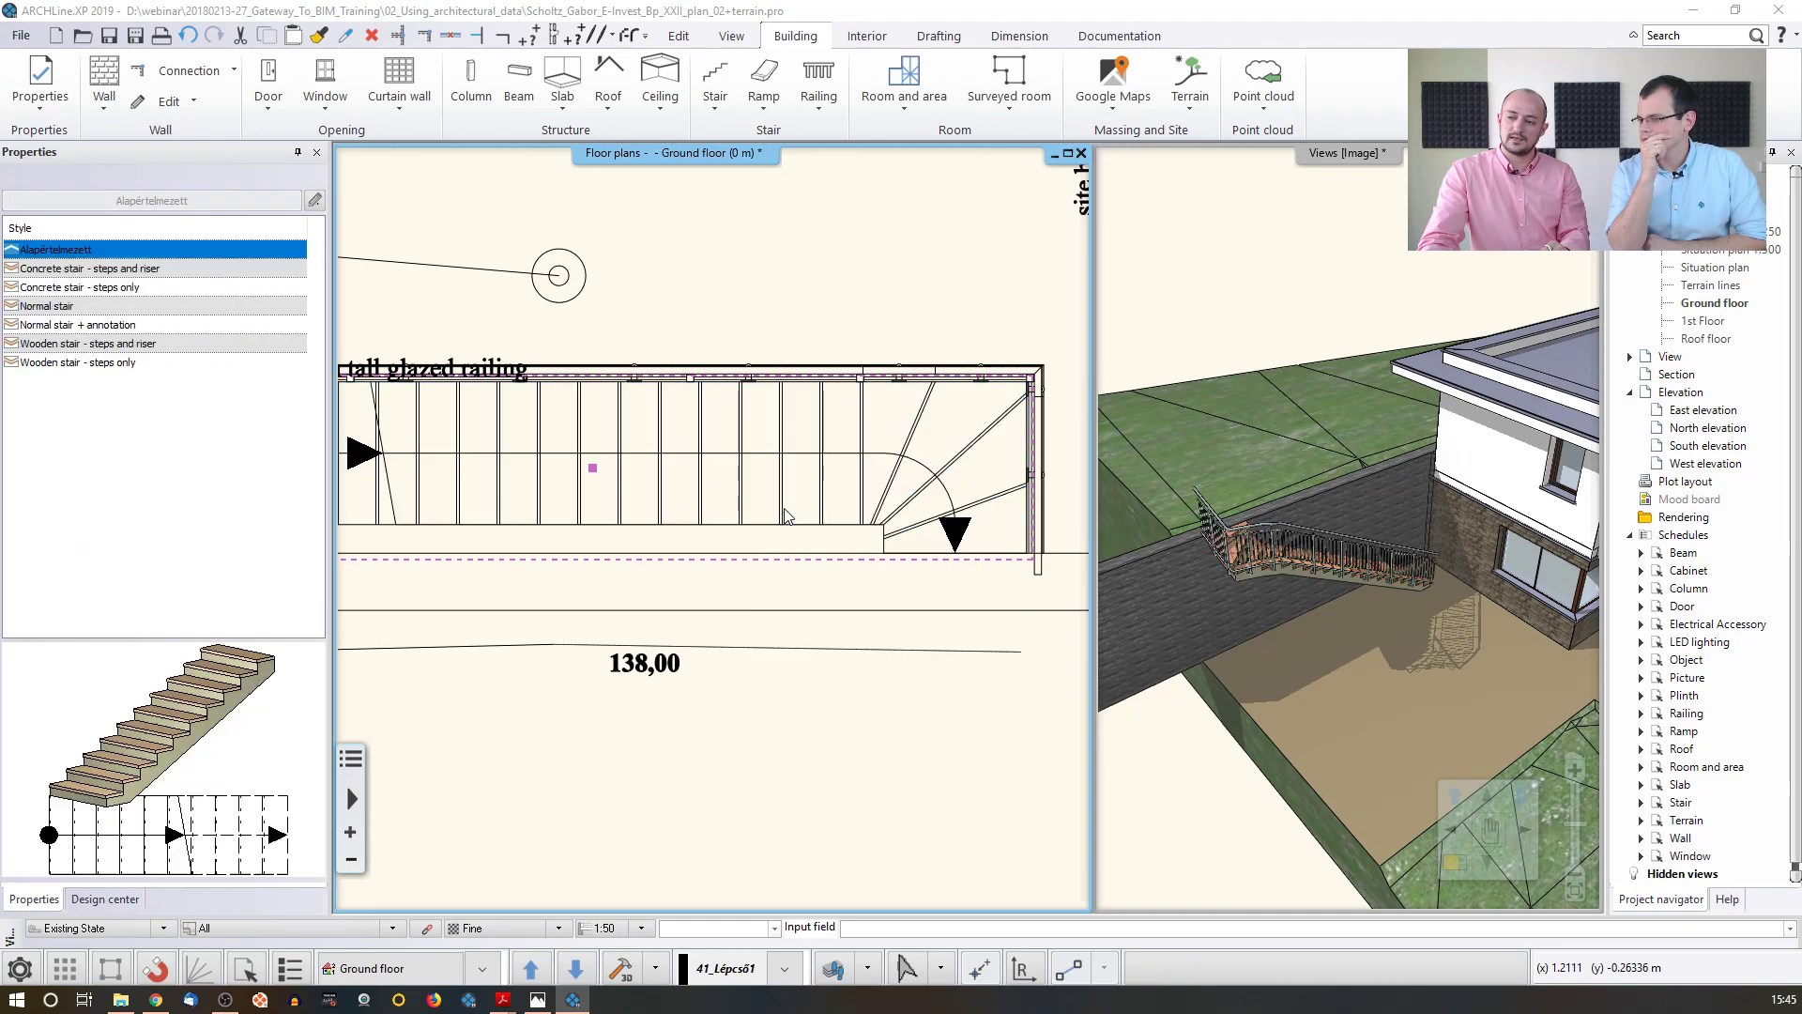
pyautogui.click(606, 342)
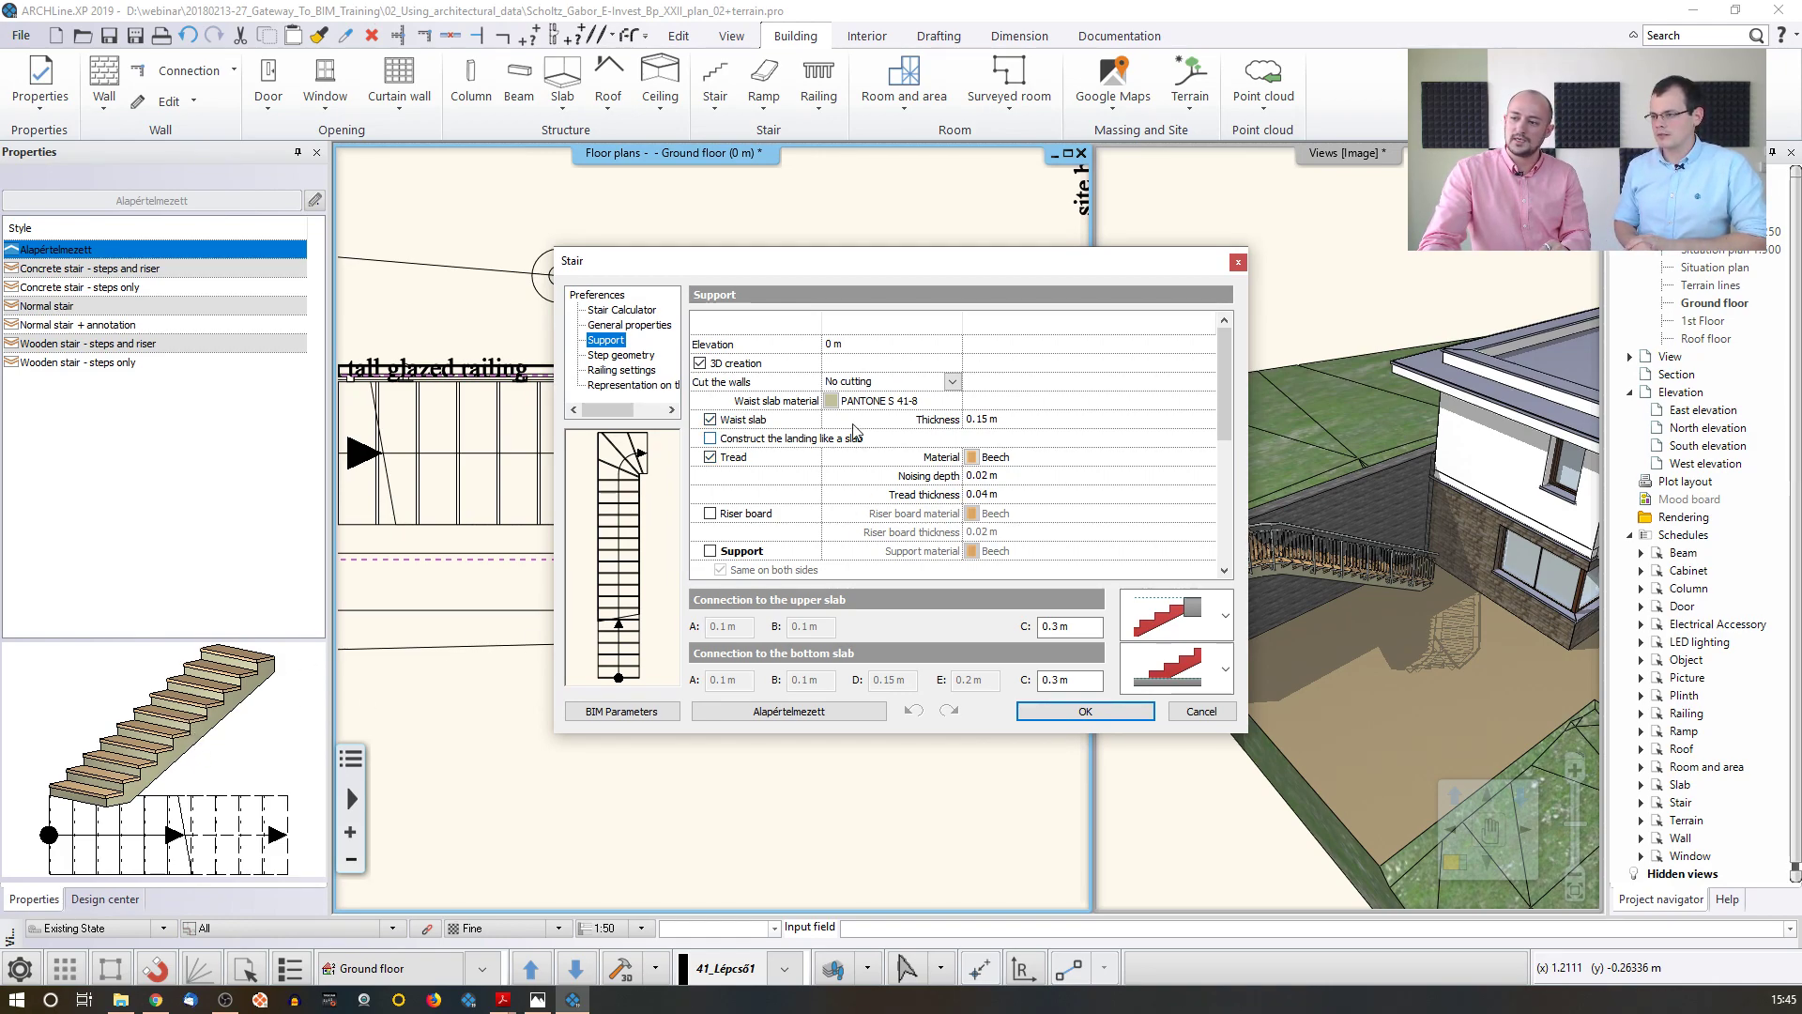
pyautogui.click(983, 420)
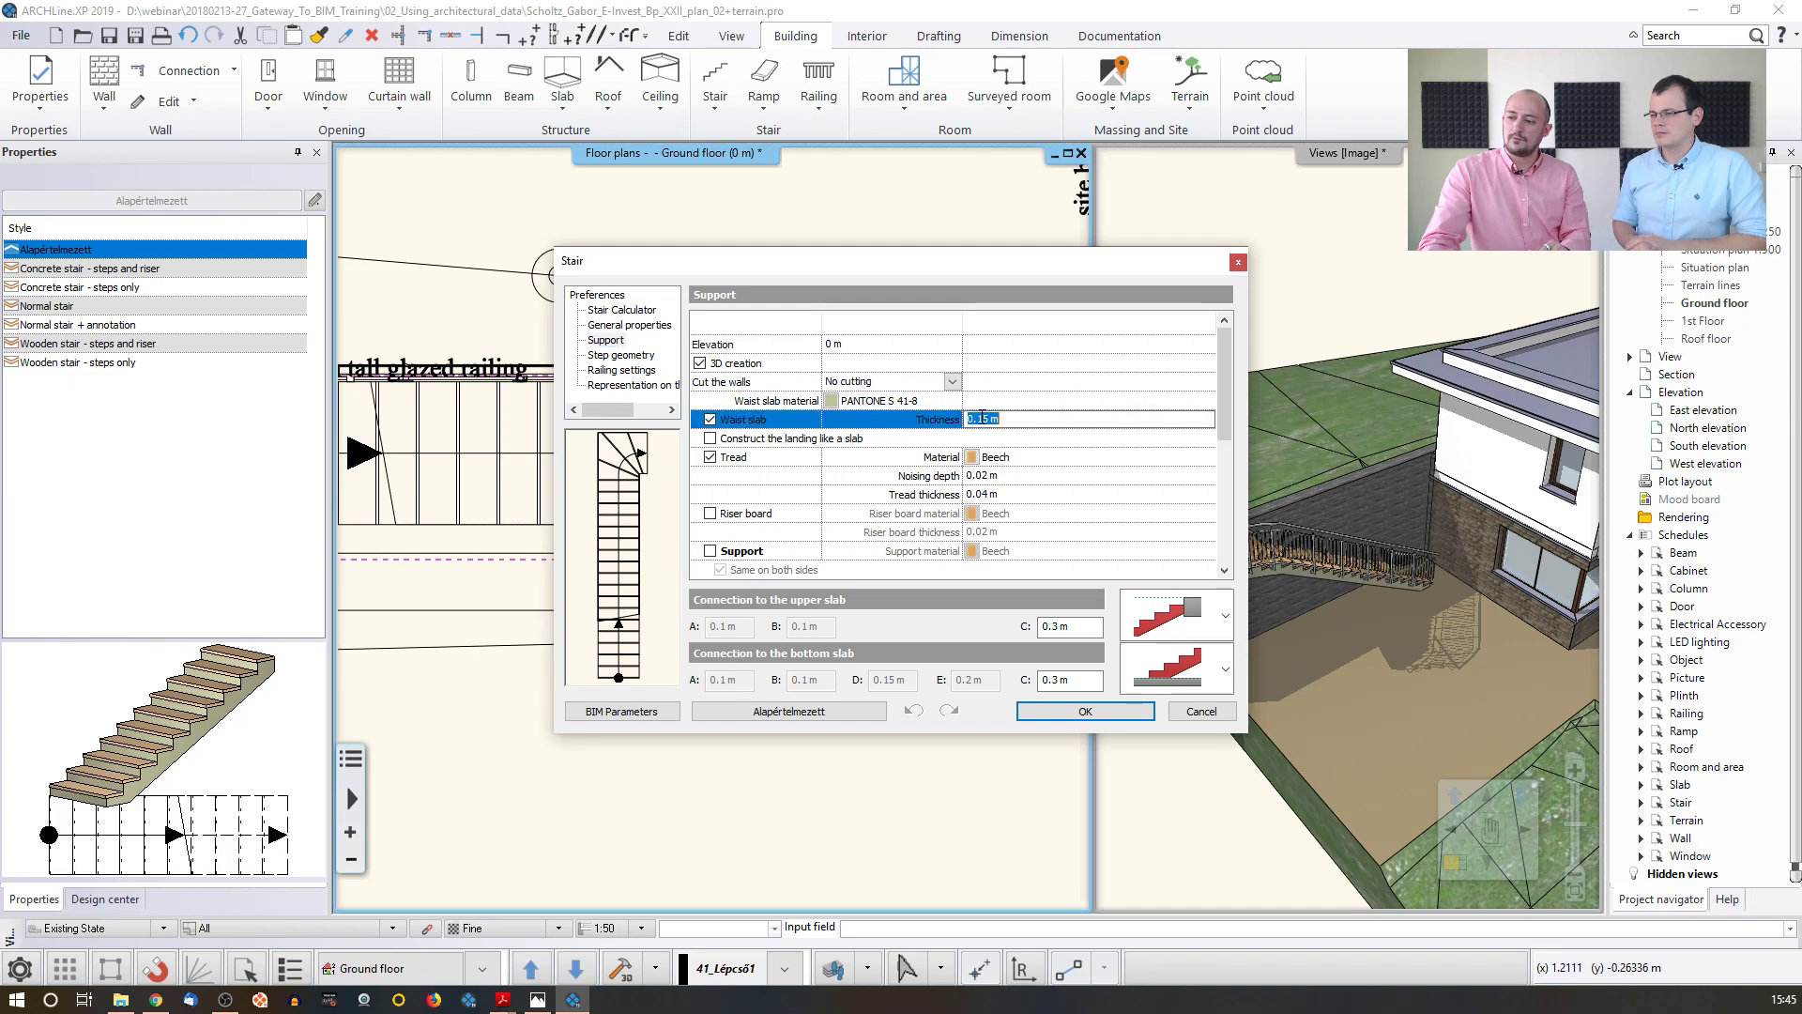
pyautogui.write('4')
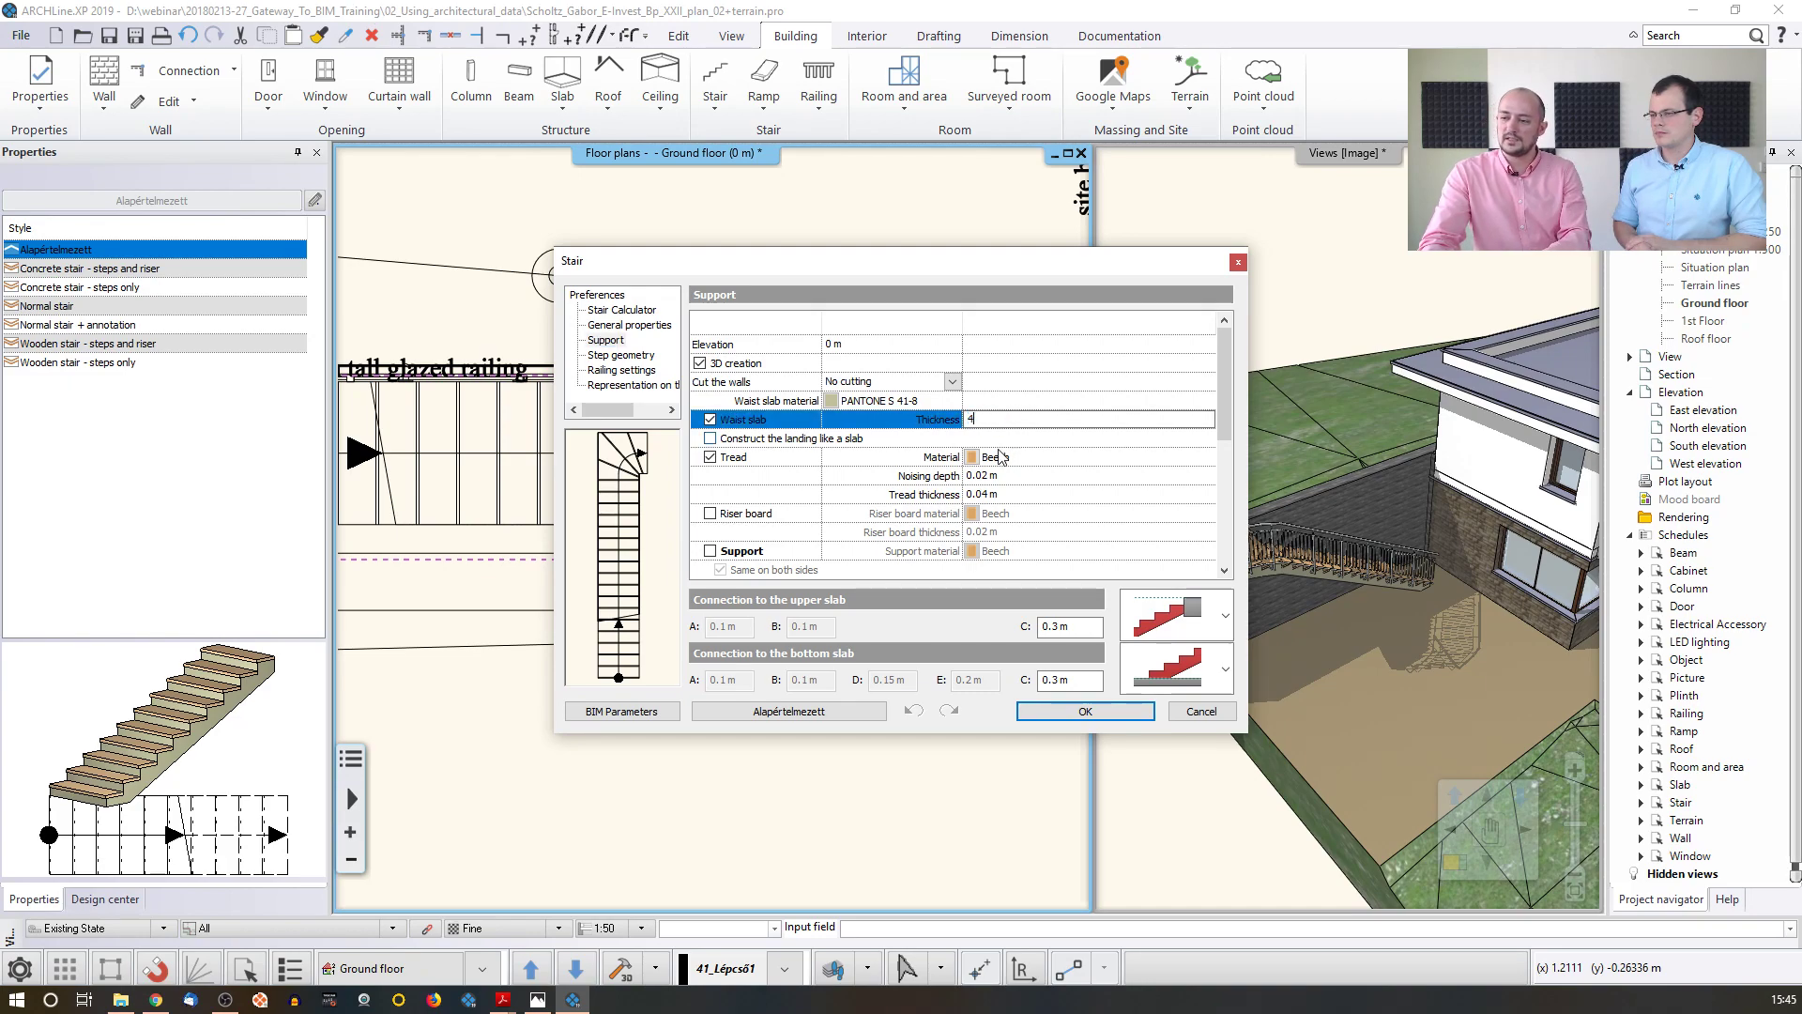
pyautogui.click(1050, 710)
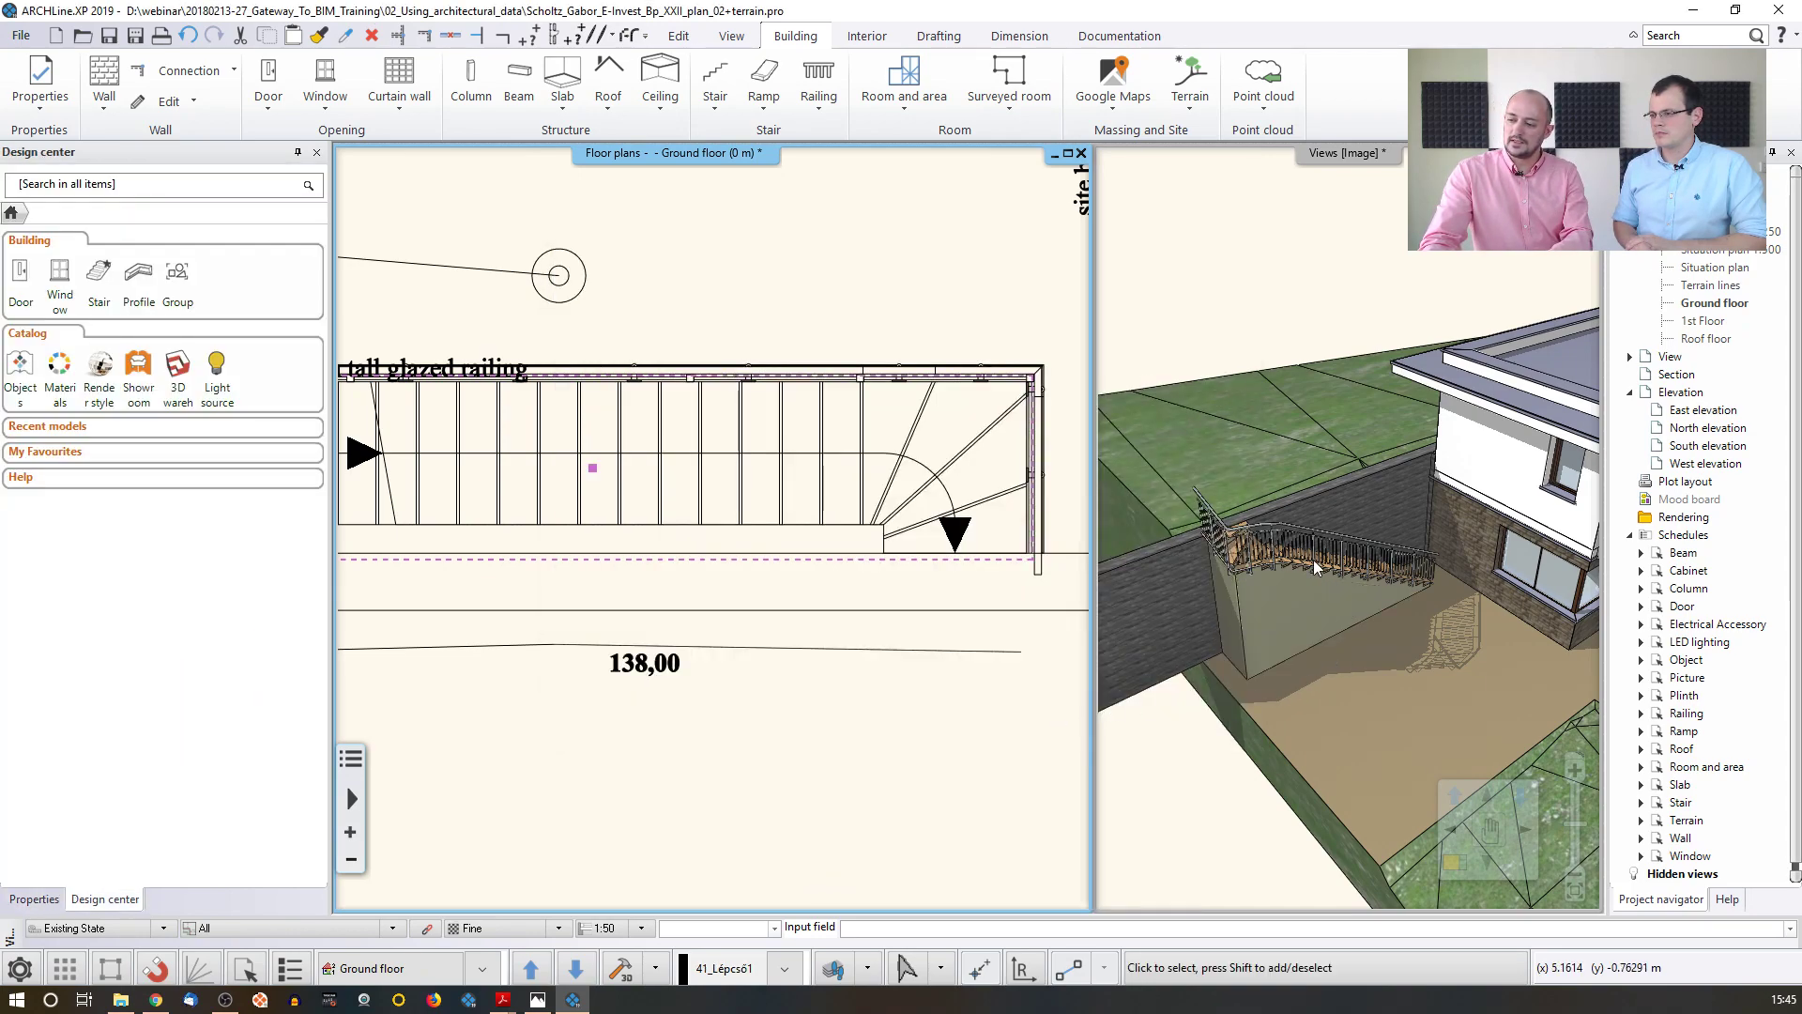
# - Find the retaining wall's material, STONEWALL-40, and apply it to the stair's waist slab in the 3D view
pyautogui.click(1331, 516)
pyautogui.rightClick(1331, 514)
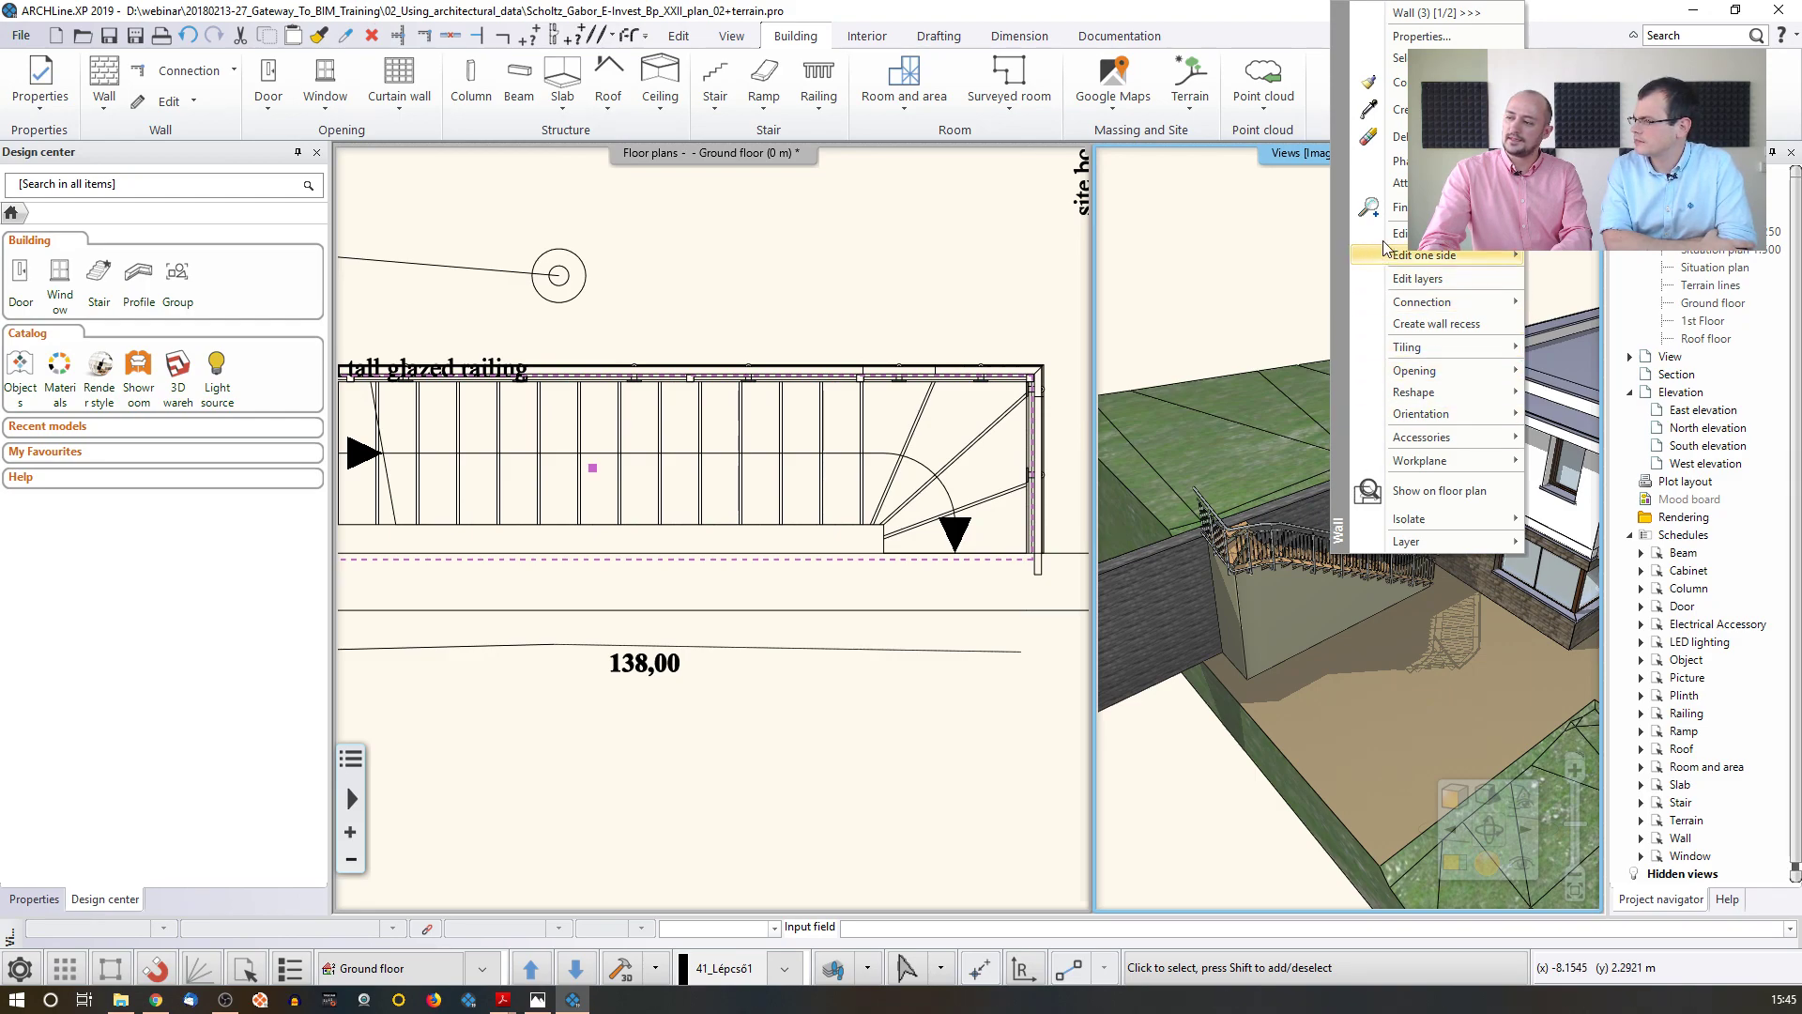
pyautogui.click(1396, 207)
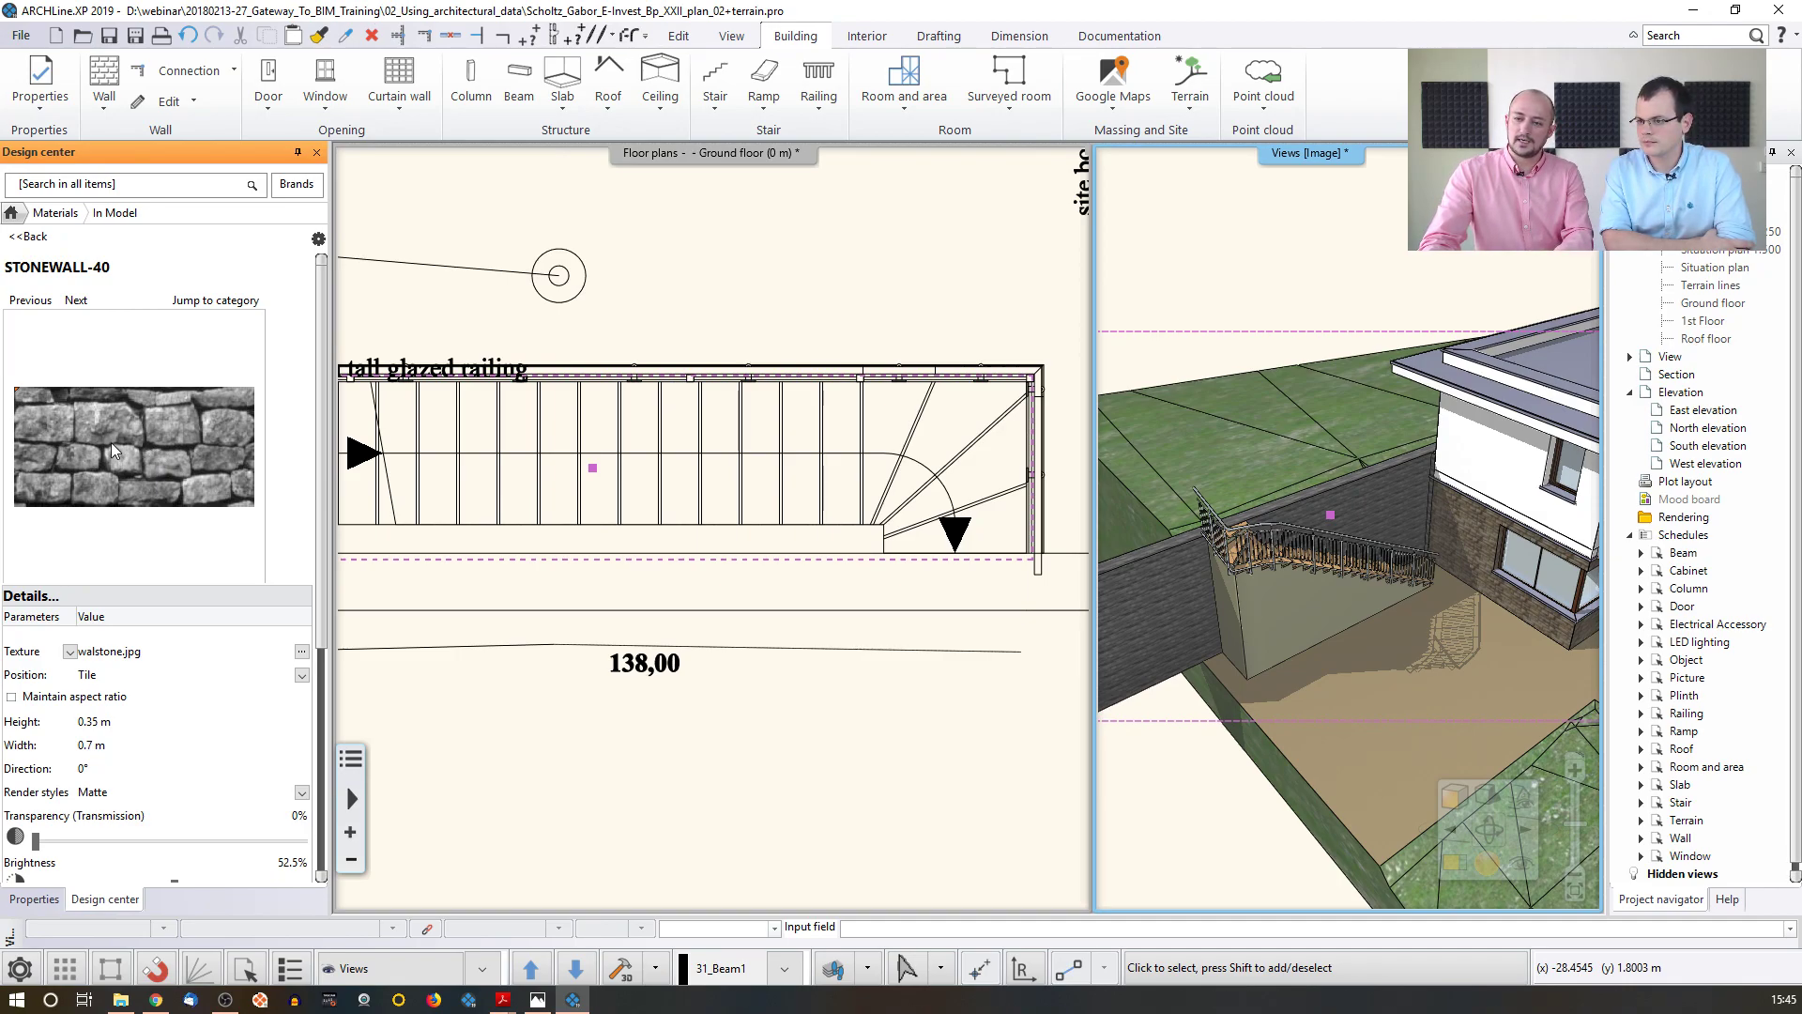
pyautogui.moveTo(111, 442)
pyautogui.mouseDown()
pyautogui.moveTo(1080, 624)
pyautogui.moveTo(1277, 608)
pyautogui.mouseUp()
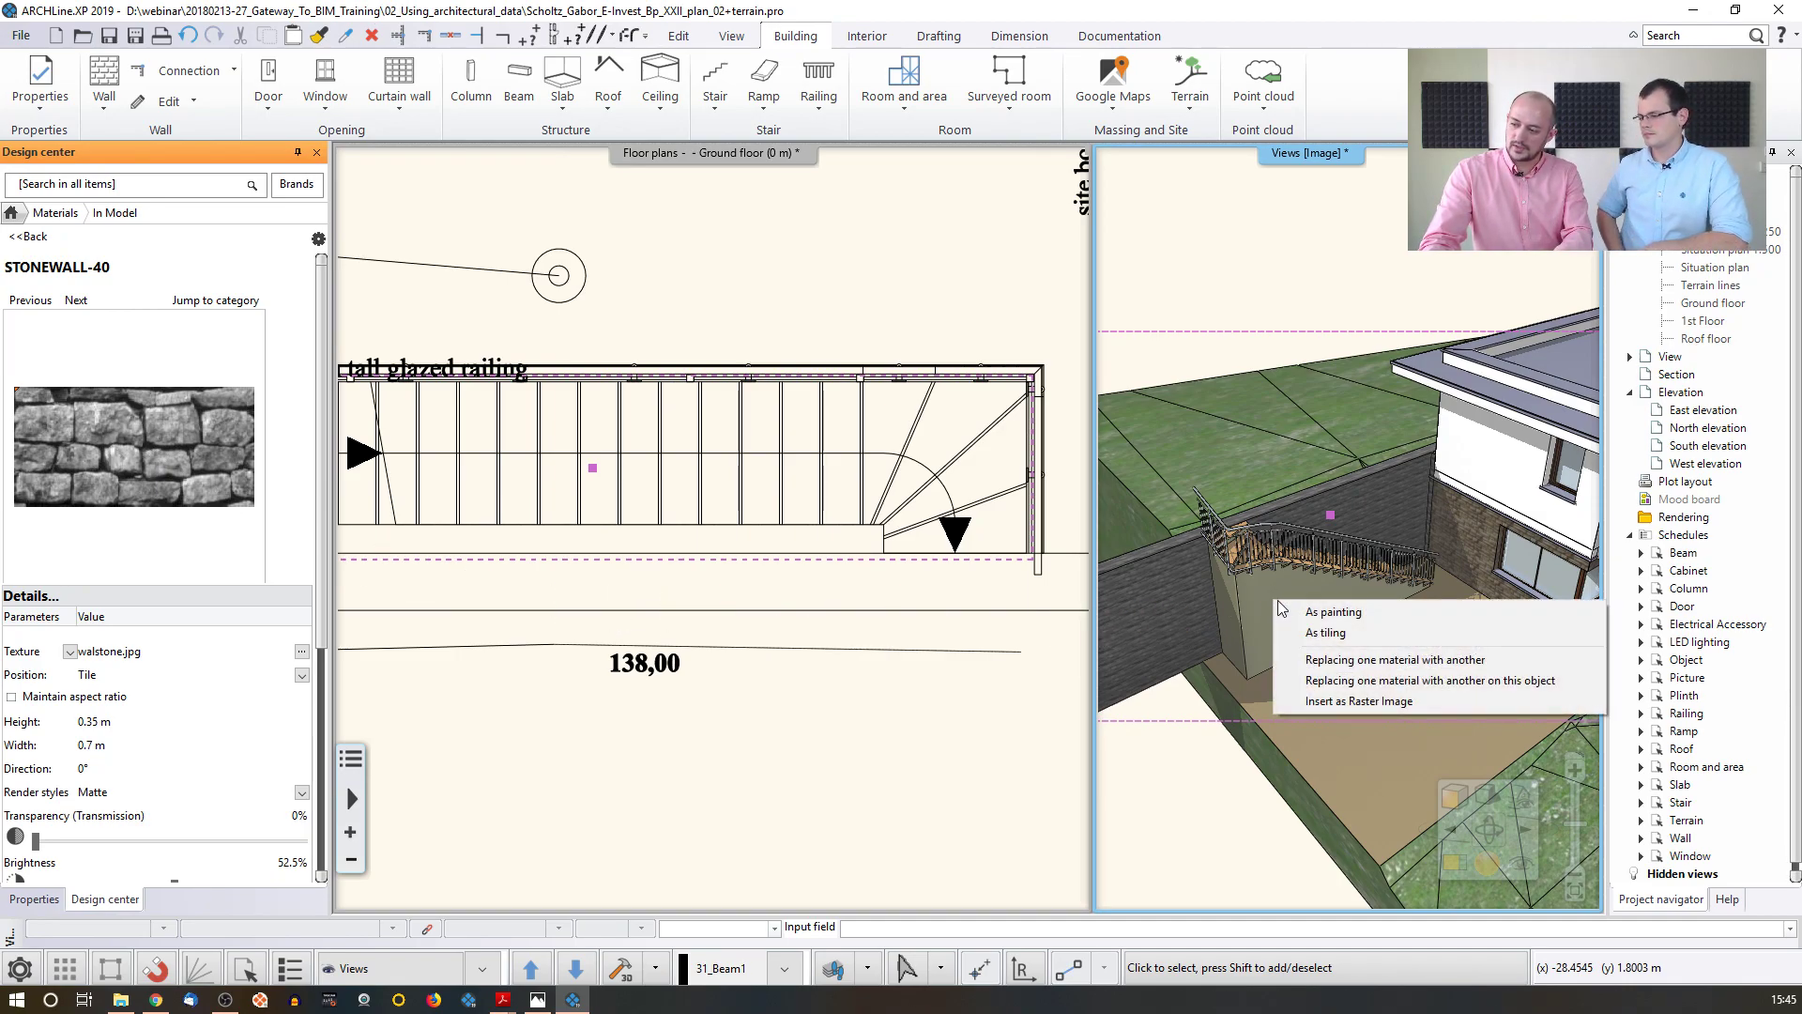
pyautogui.click(1359, 702)
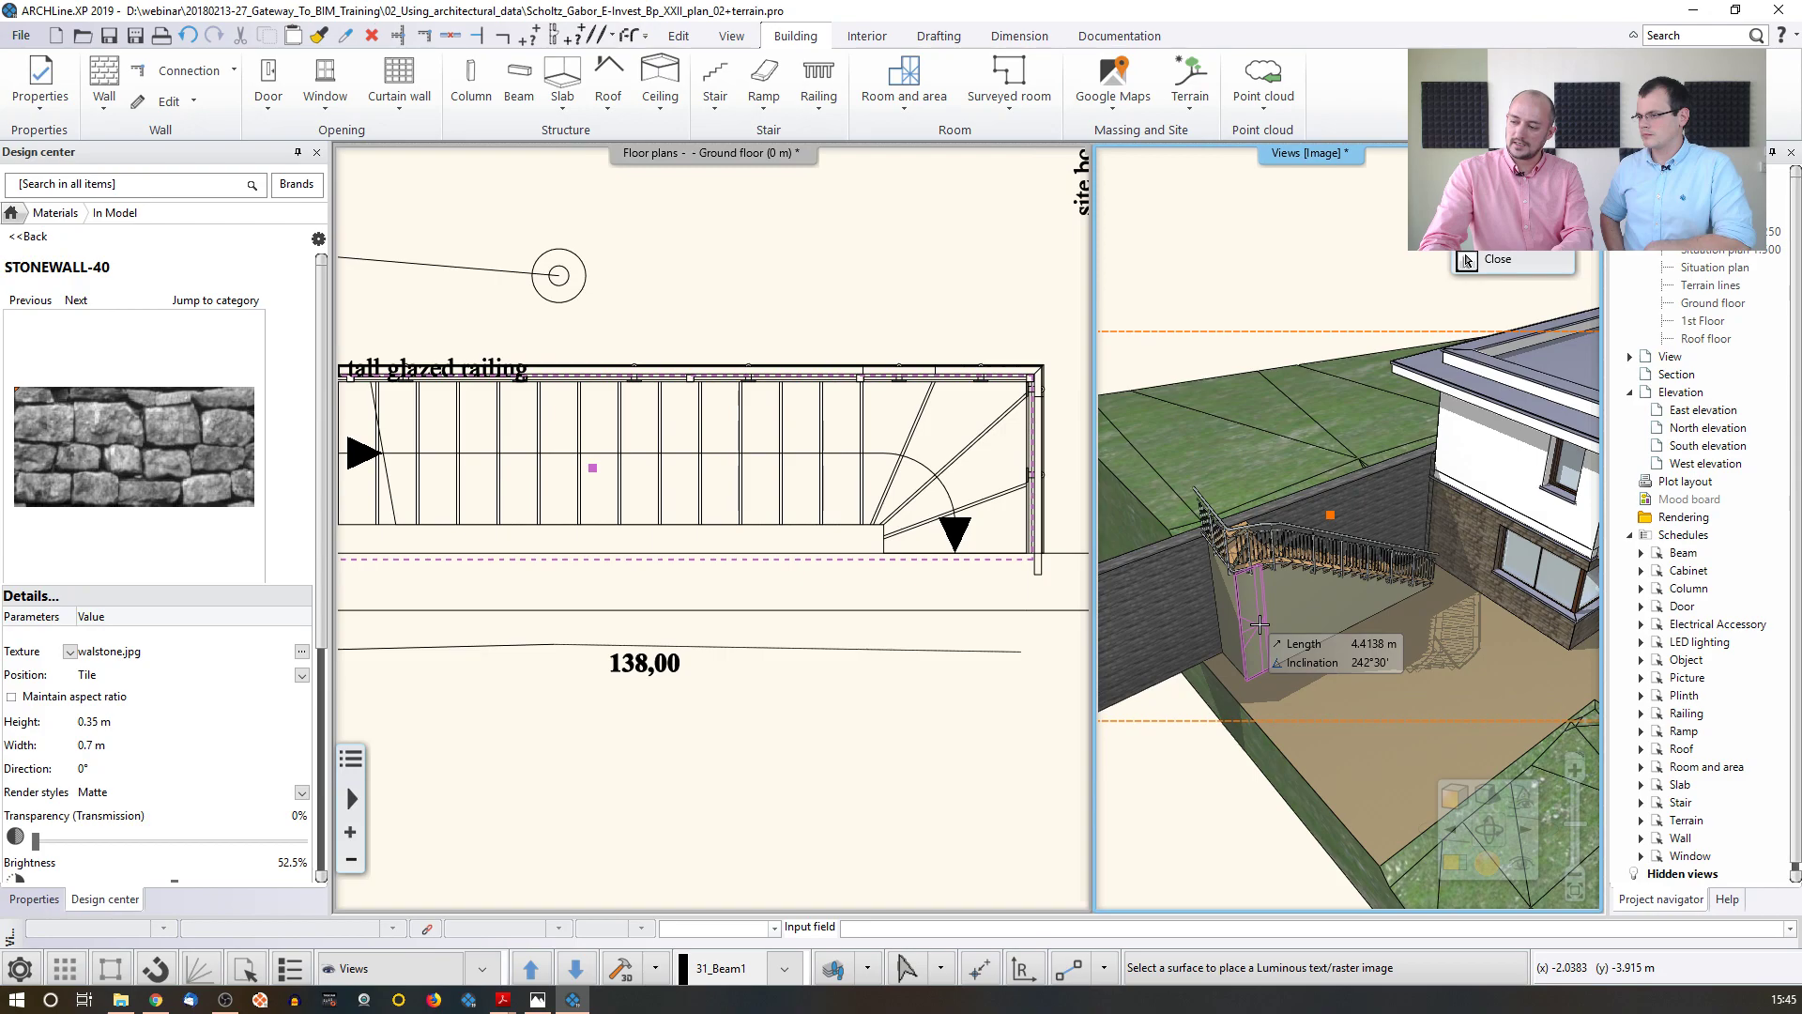
pyautogui.click(1260, 625)
pyautogui.press('Escape')
pyautogui.scroll(4, 1280, 618)
pyautogui.scroll(-2, 1324, 601)
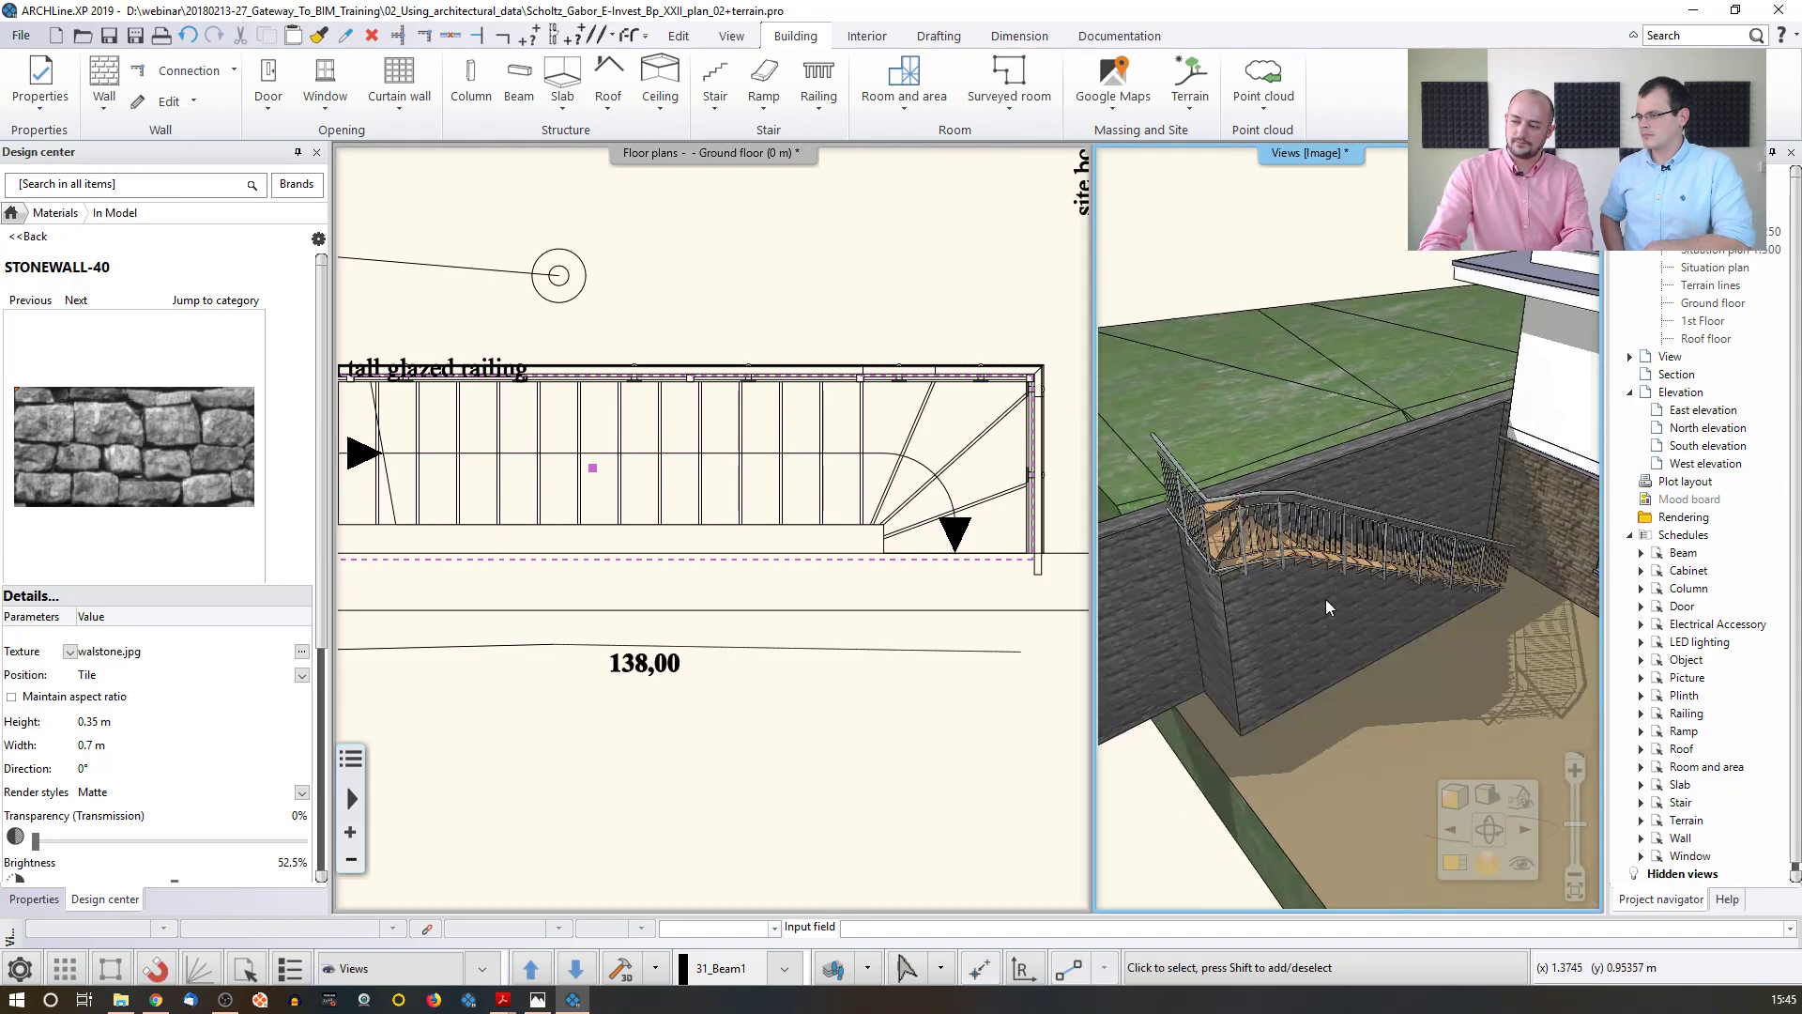
pyautogui.scroll(1, 1326, 601)
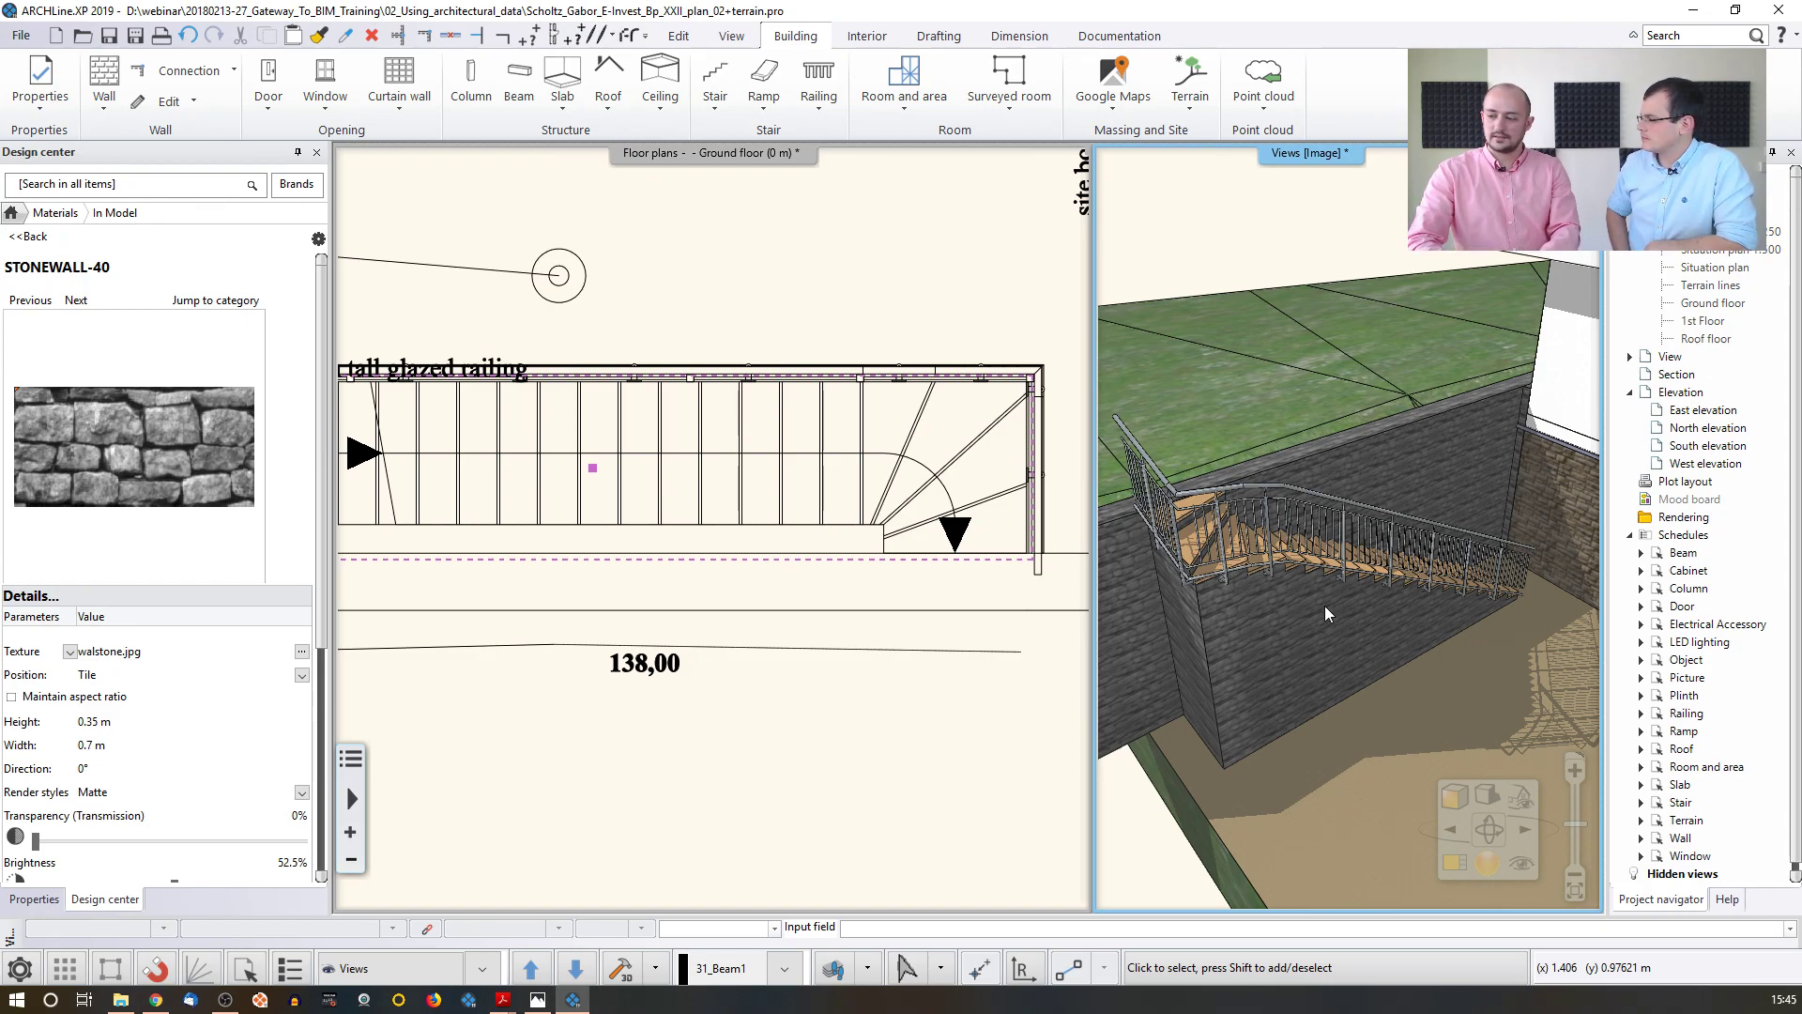
# - Look over the online BIM libraries on offer and close the list
pyautogui.moveTo(1269, 623); pyautogui.dragTo(1343, 687, button='middle')
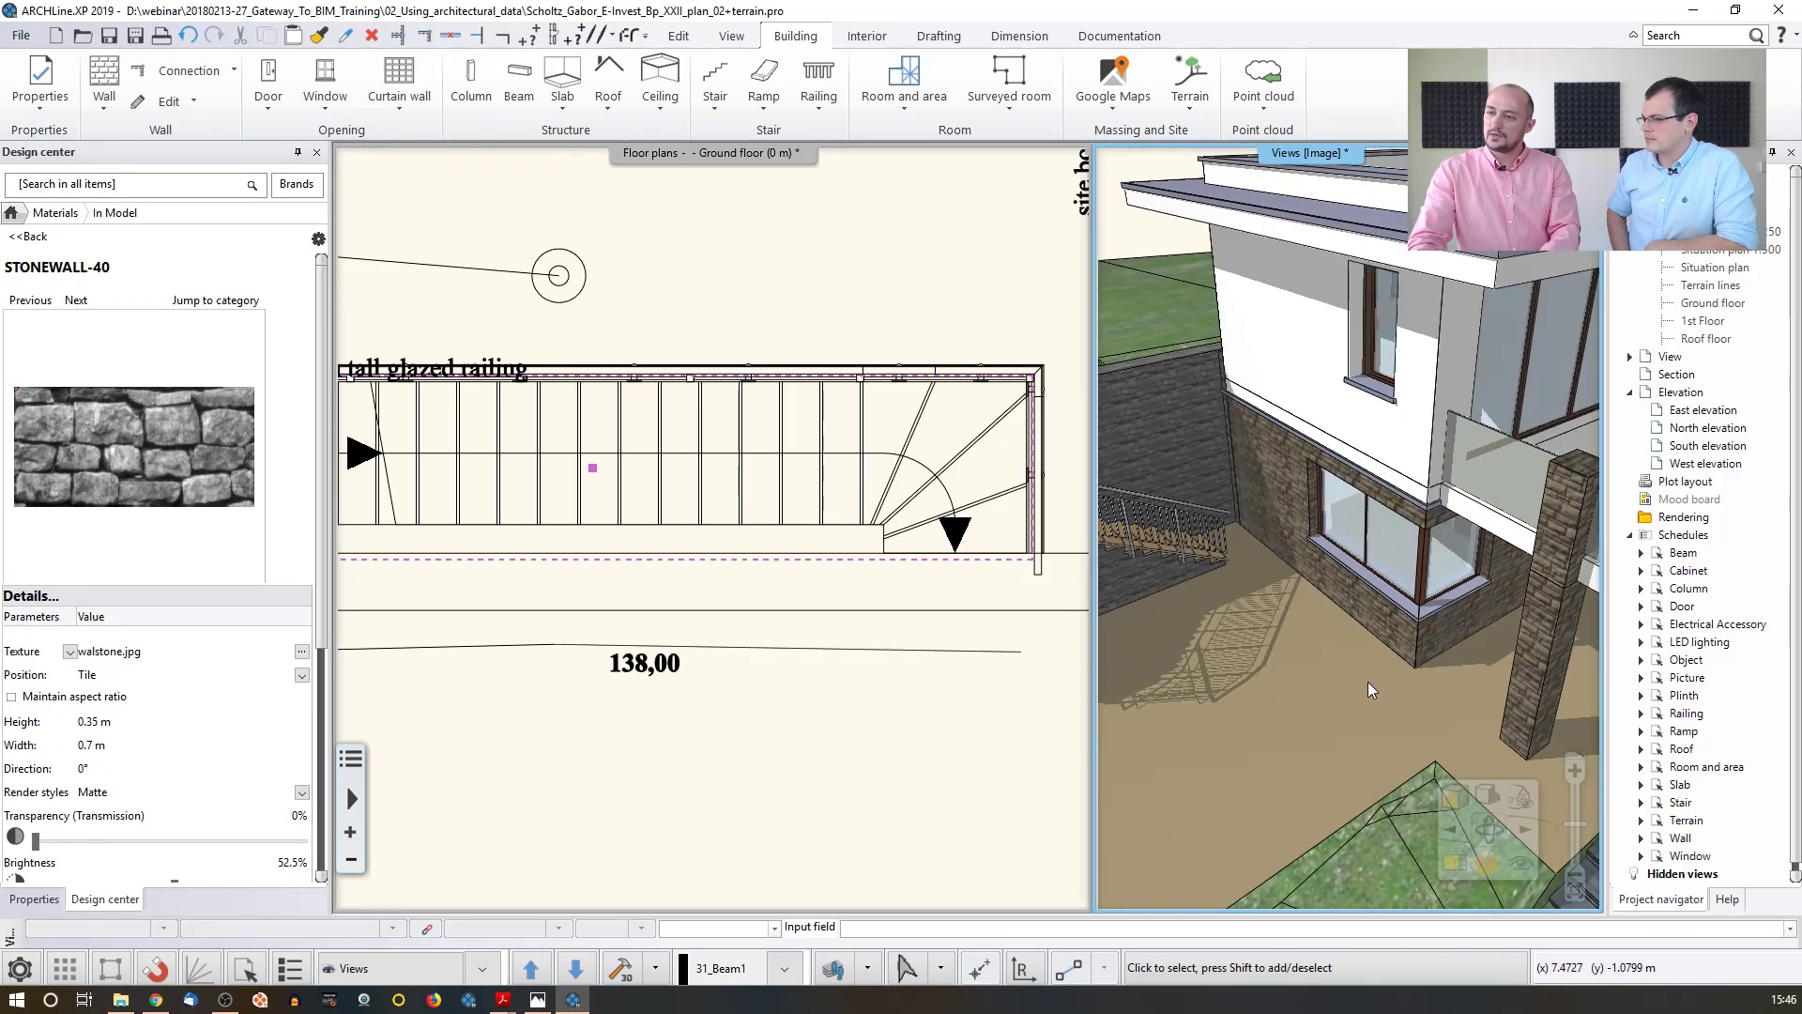
pyautogui.click(867, 35)
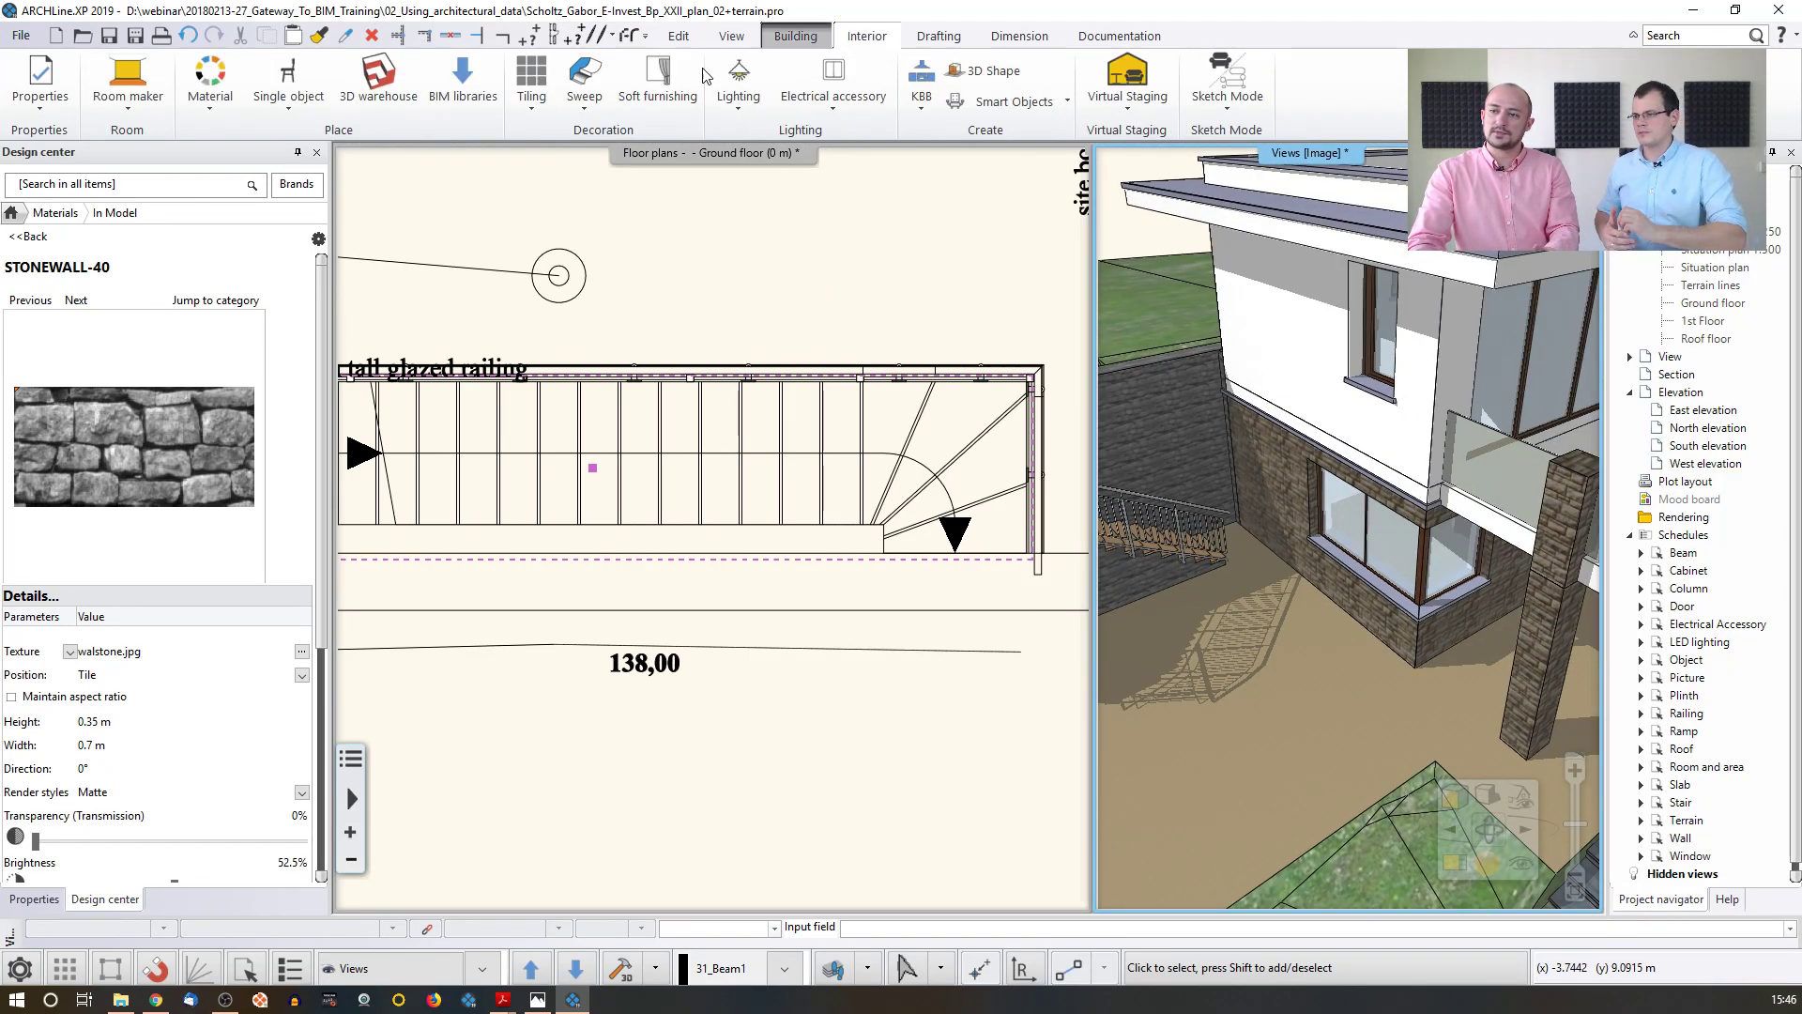
pyautogui.click(470, 98)
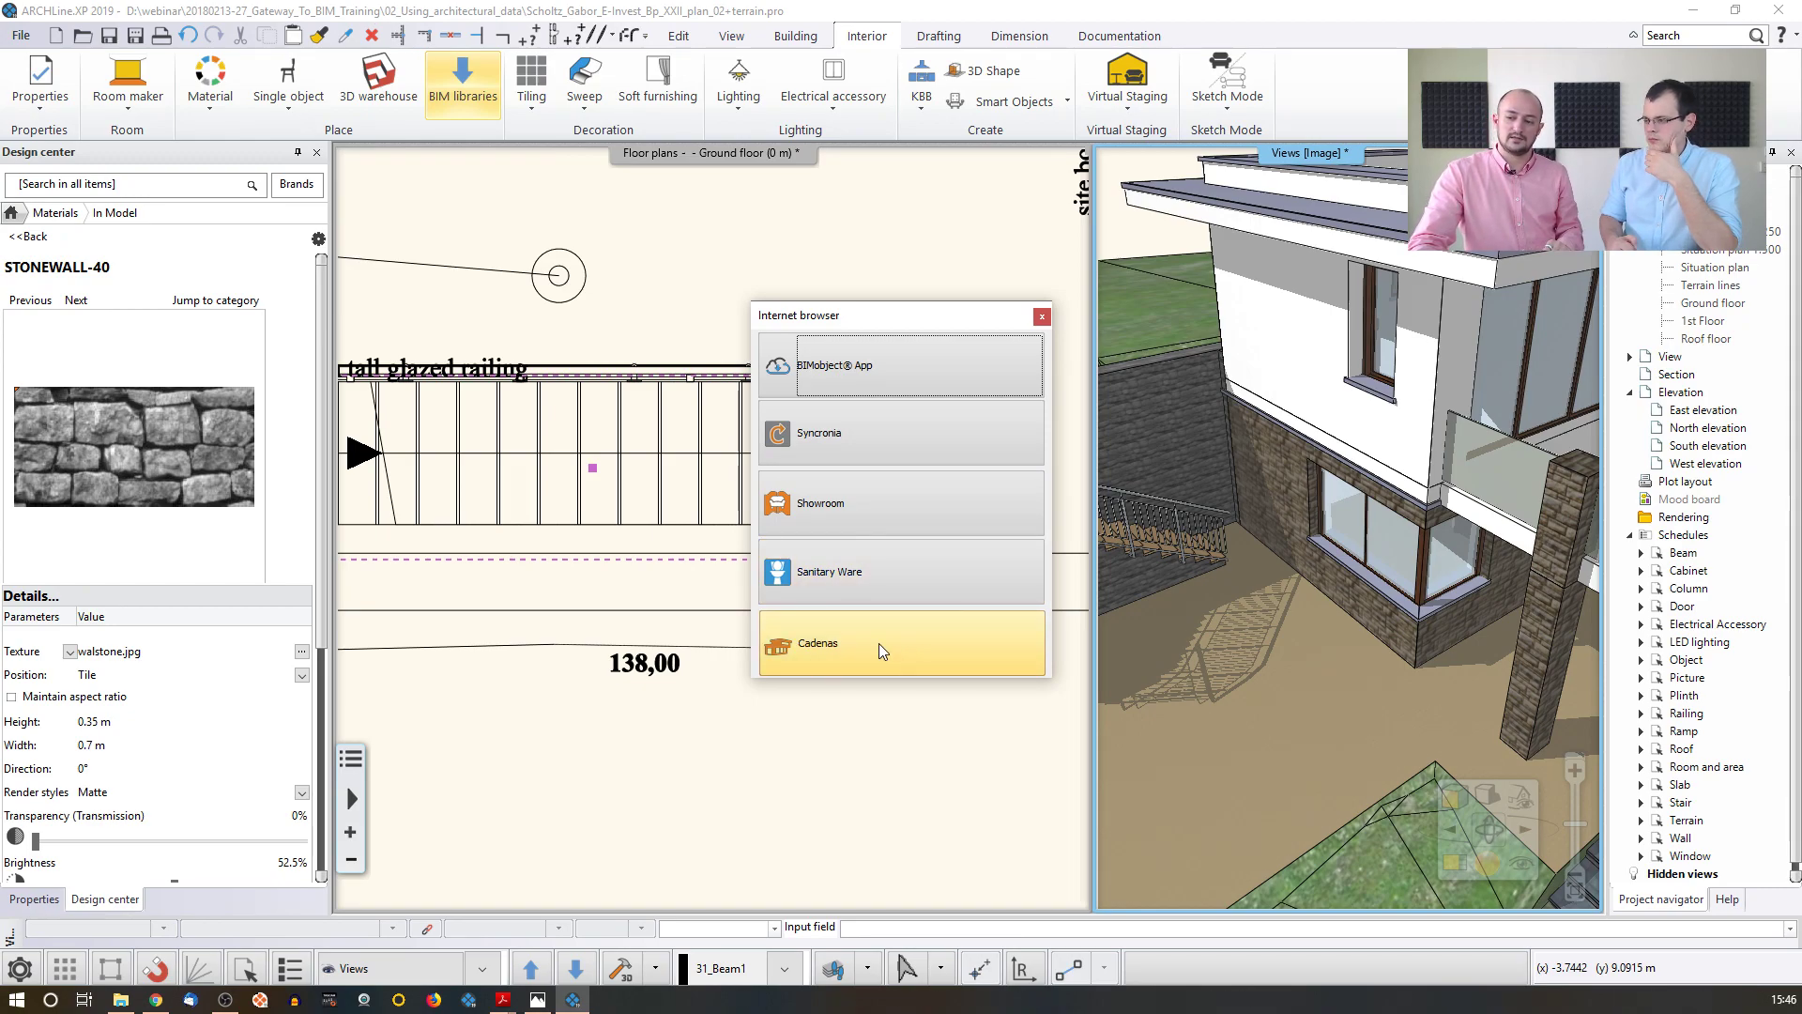
pyautogui.click(1043, 316)
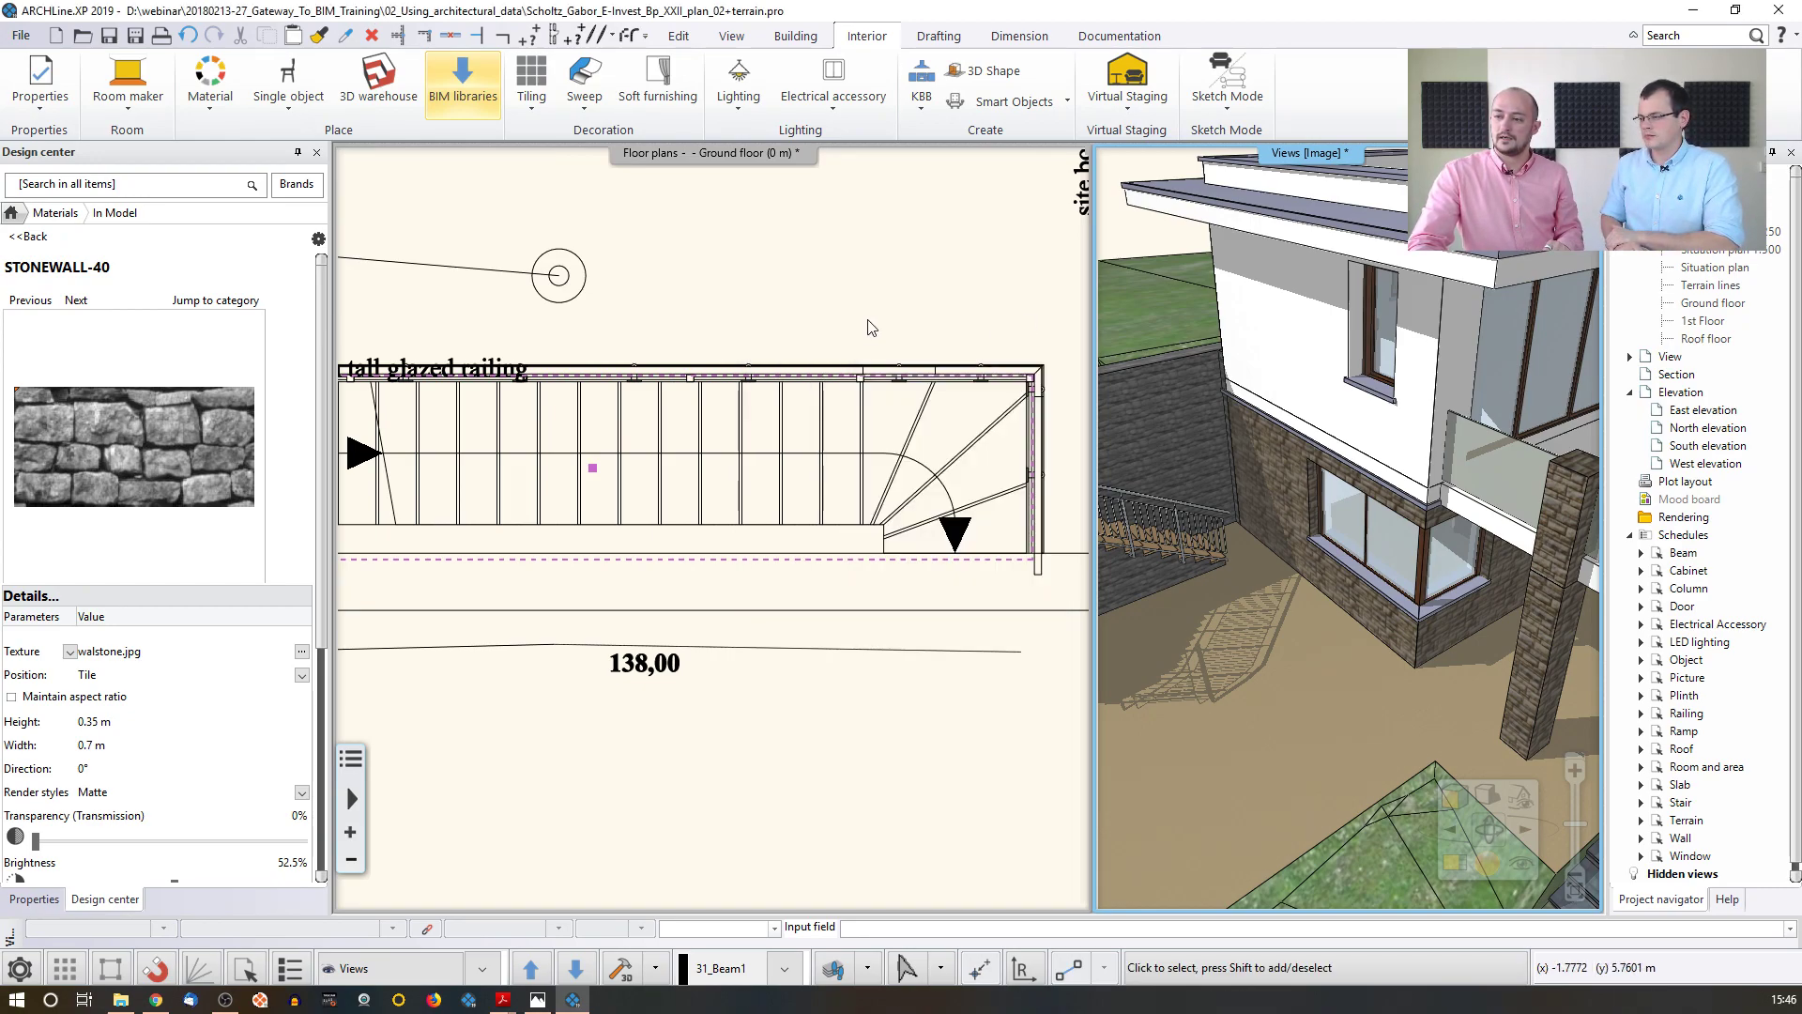
# - Search the 3D Warehouse for "bench" and open the simple wood bench model with black legs
pyautogui.click(376, 98)
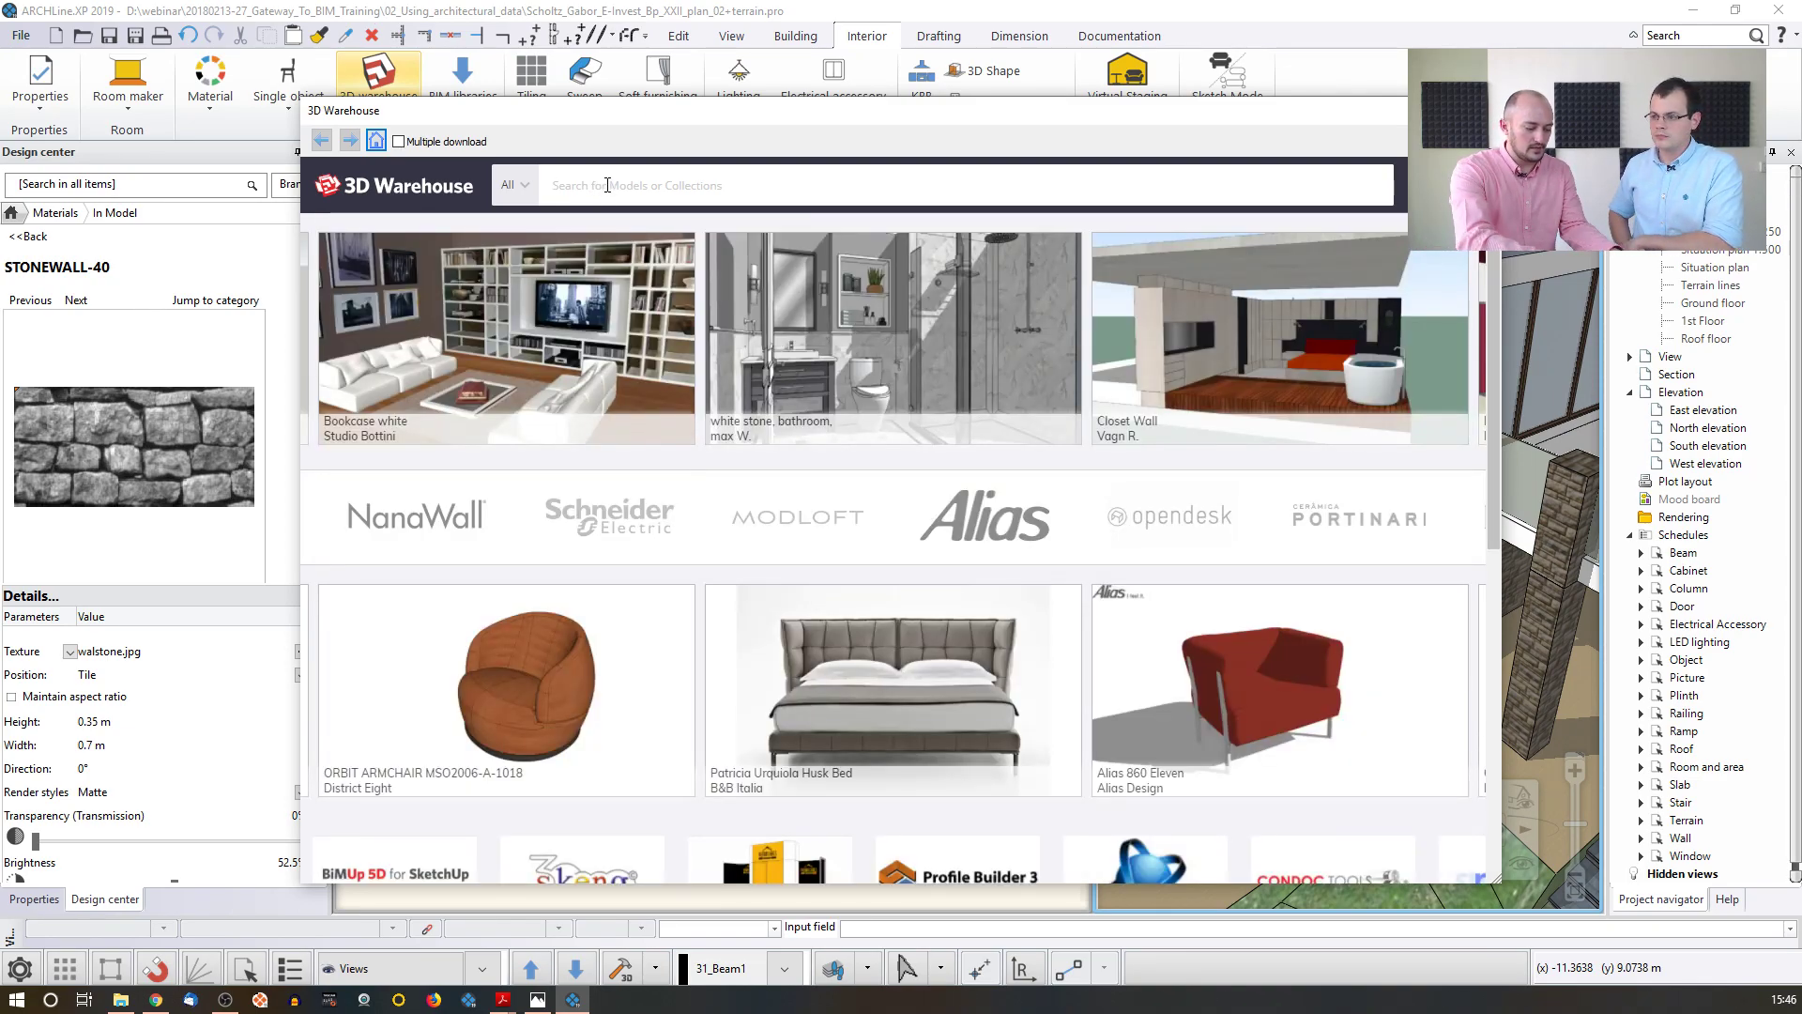
pyautogui.click(608, 185)
pyautogui.write('bench')
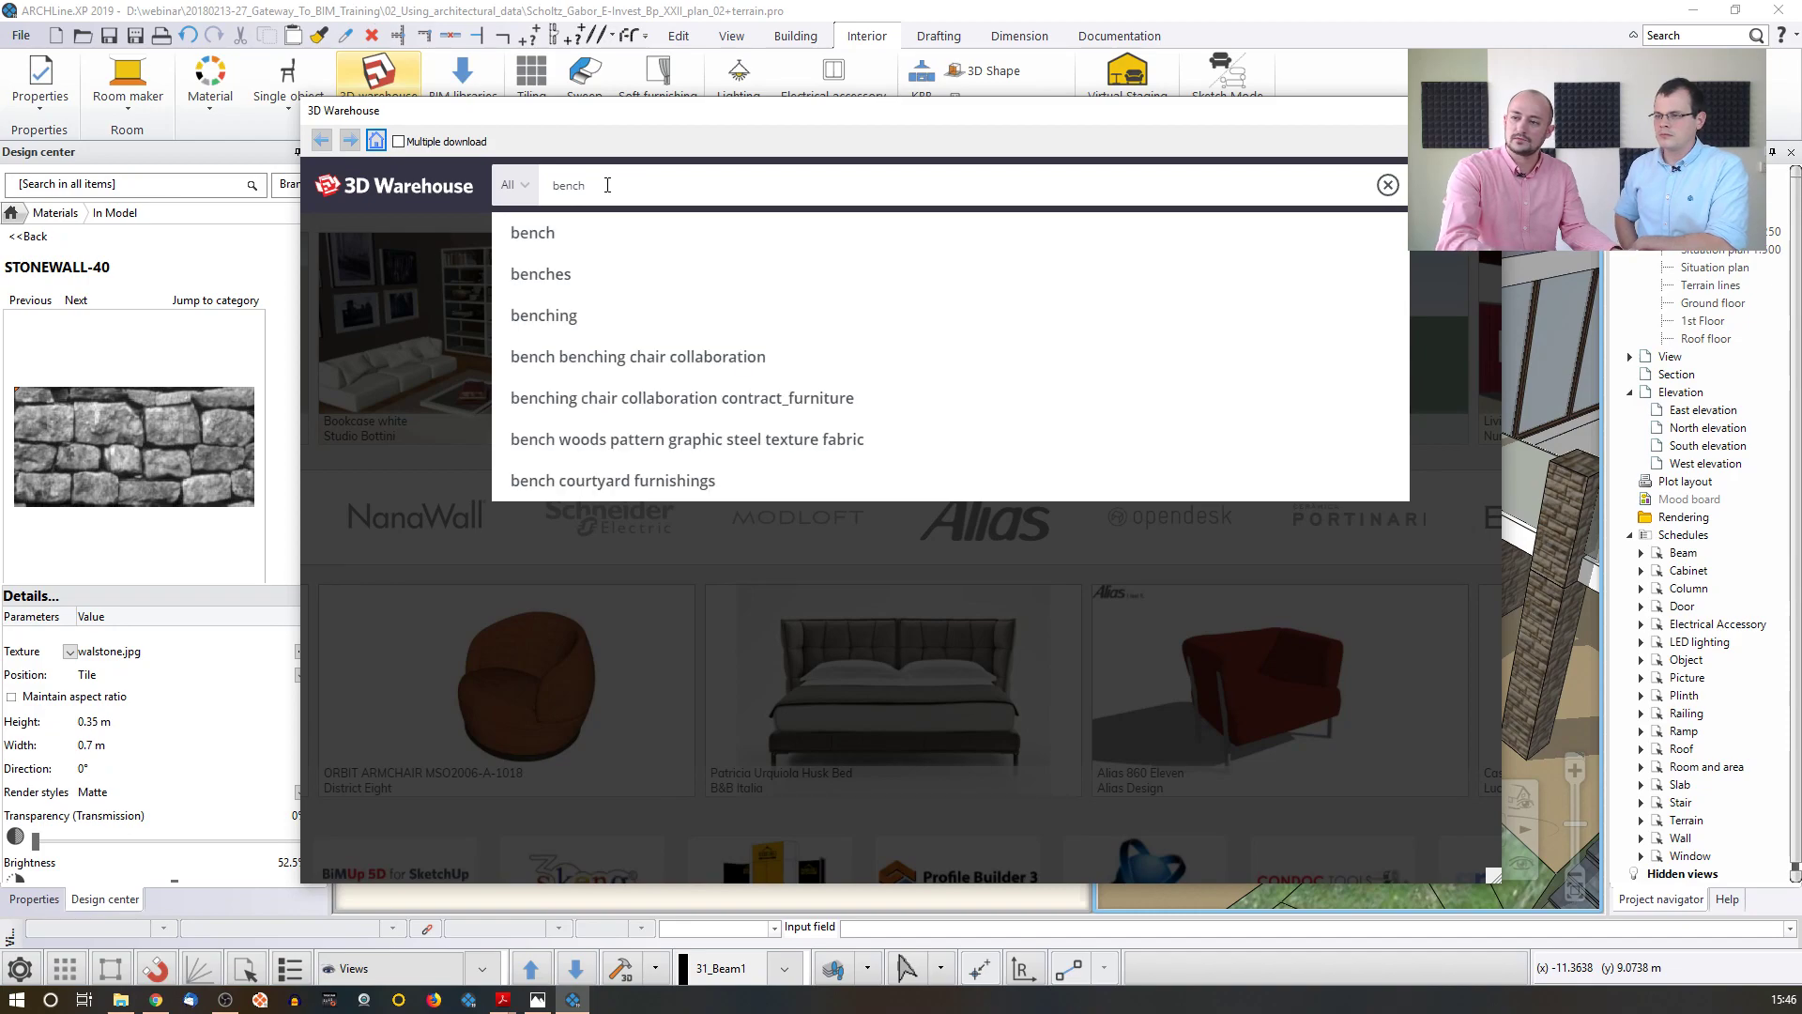
pyautogui.click(554, 230)
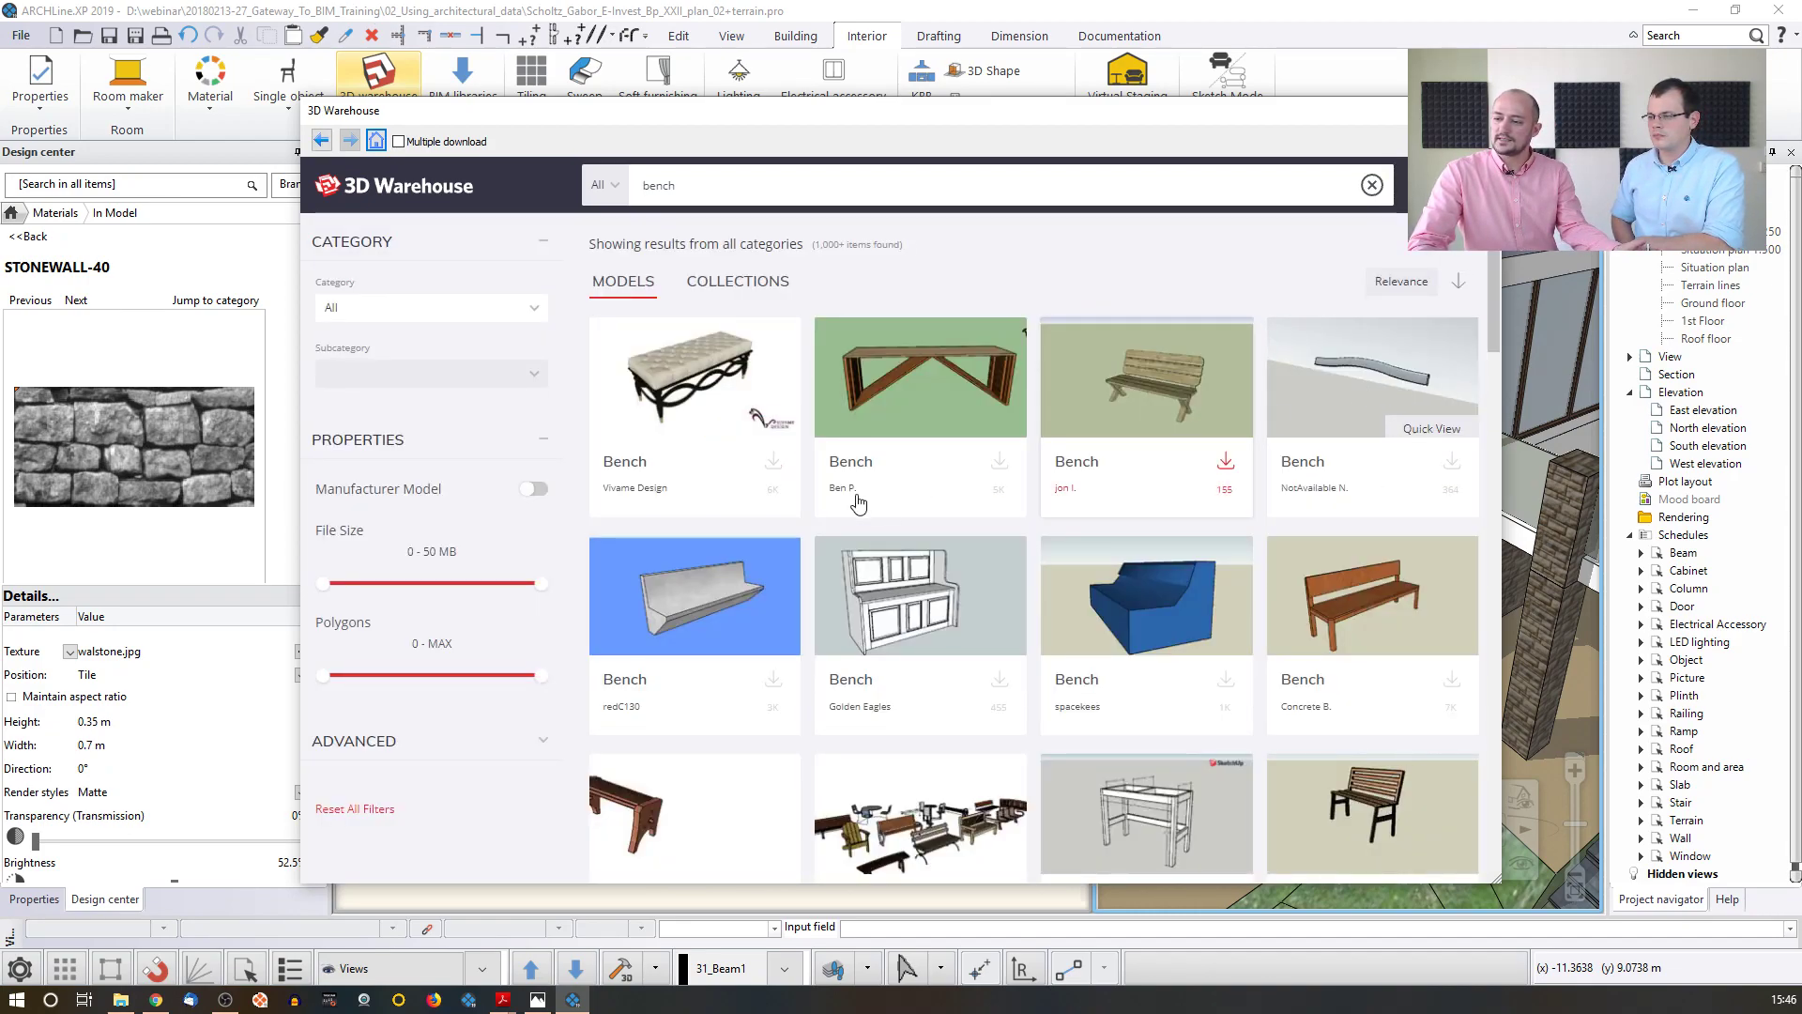
pyautogui.scroll(-3, 1095, 667)
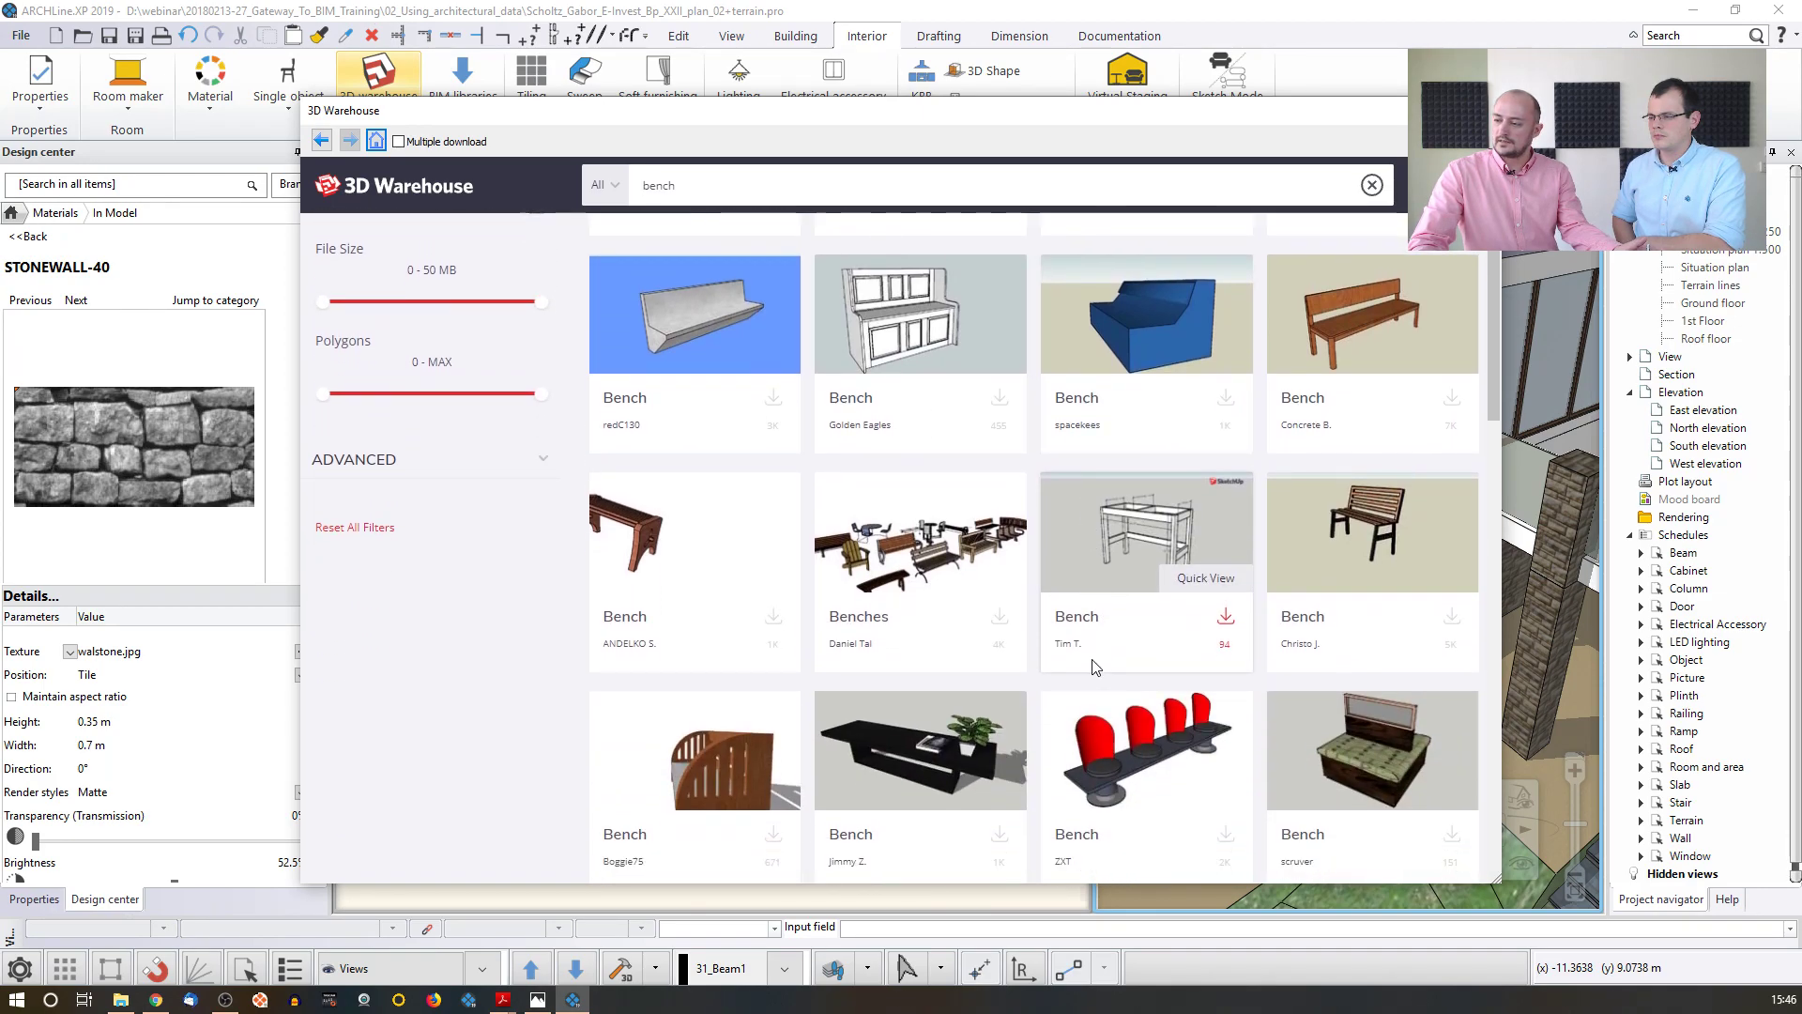
pyautogui.click(1357, 541)
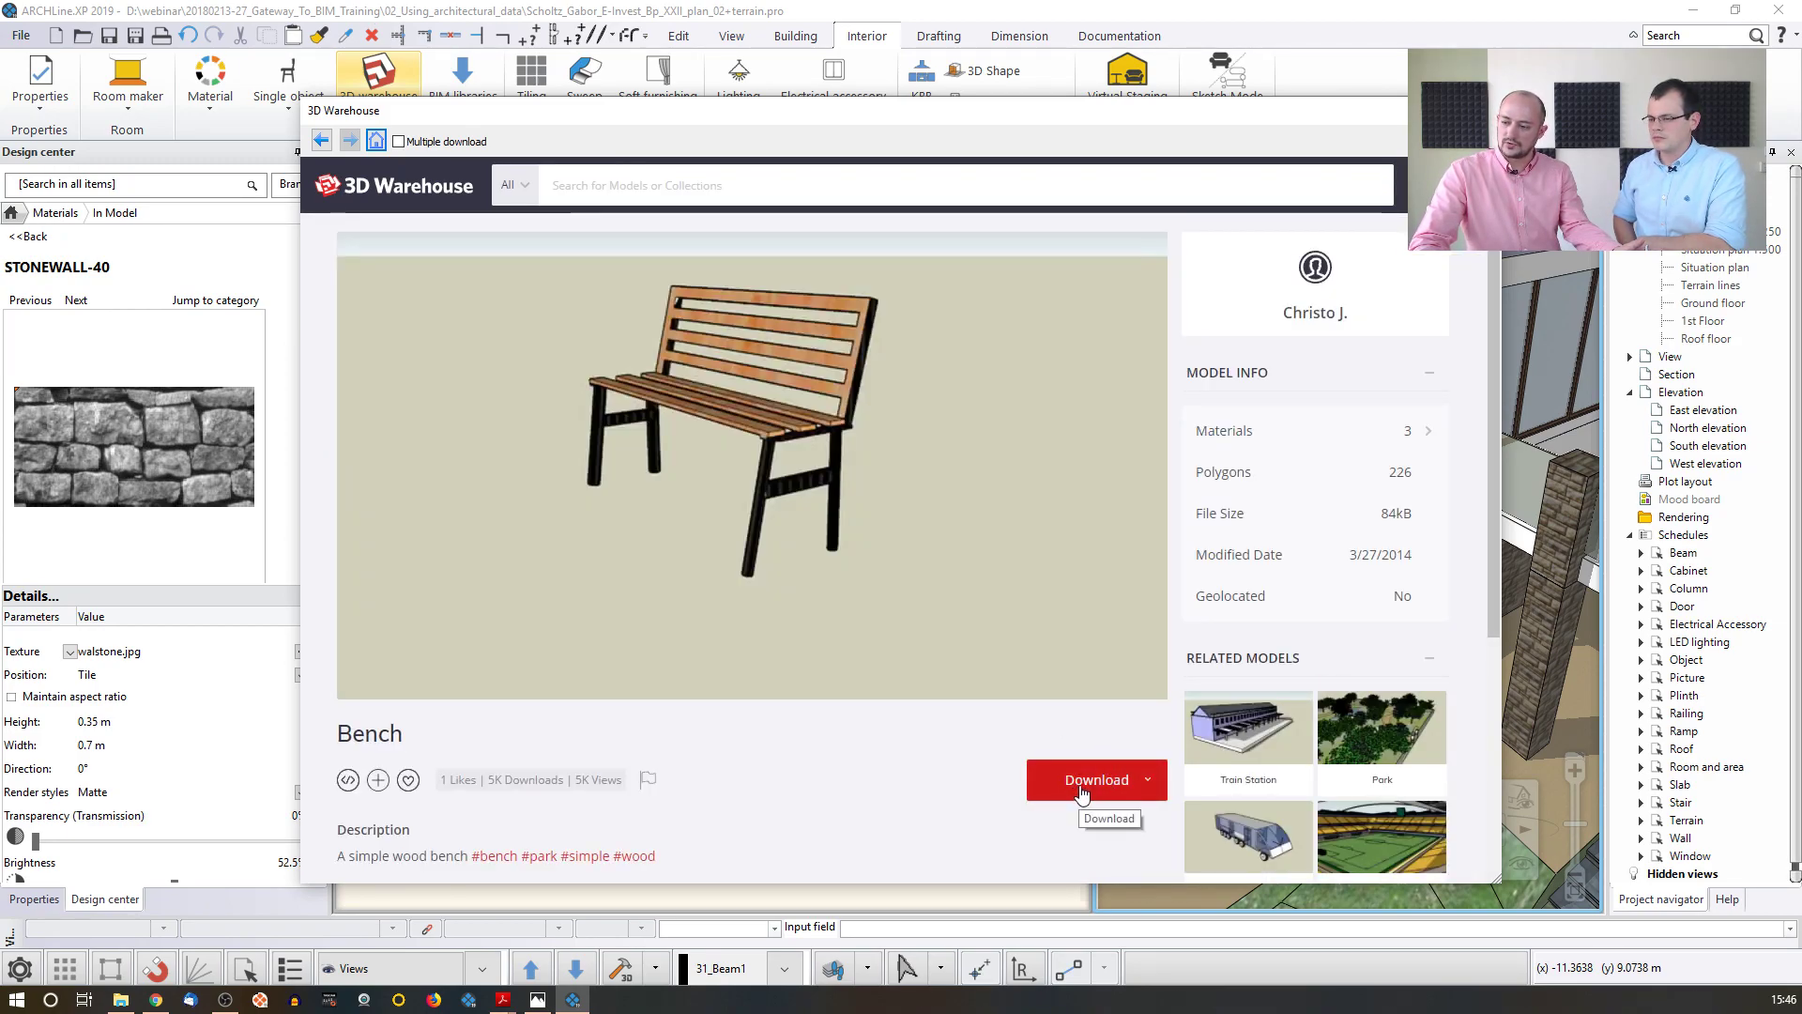
# - Download the bench as a SketchUp 2018 model and place it against the stone wall below the corner window
pyautogui.click(1080, 787)
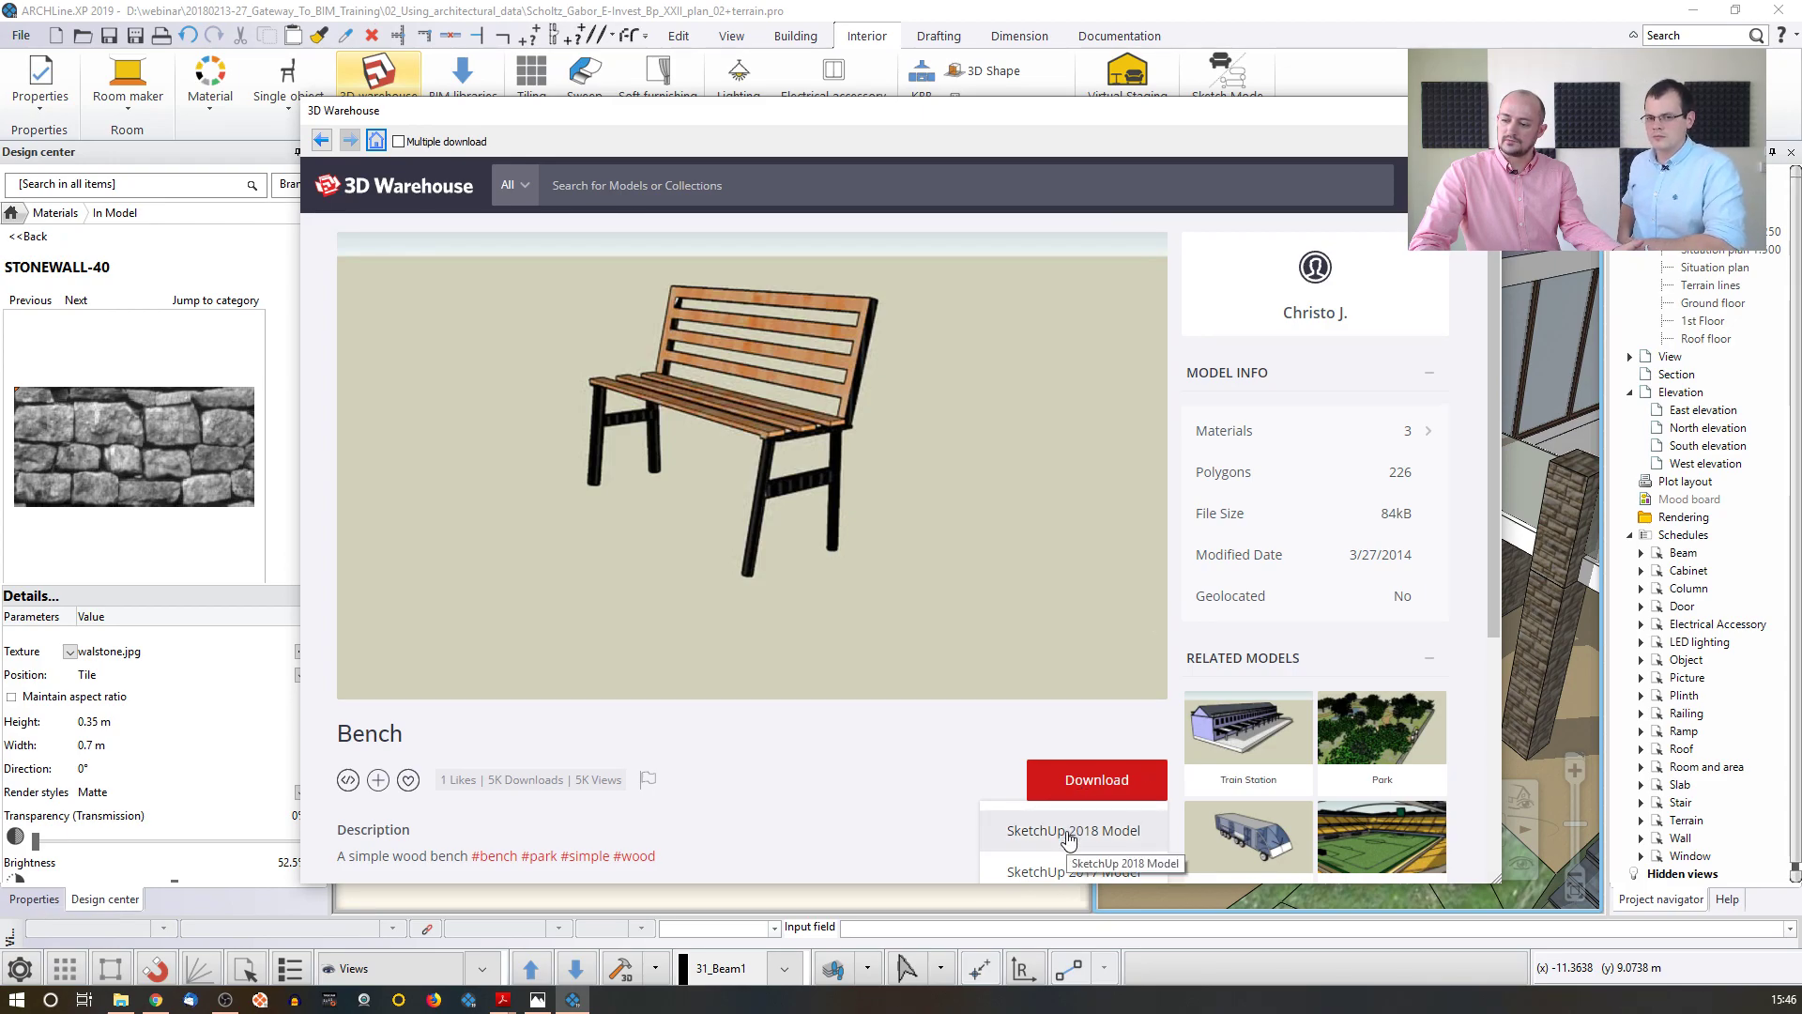
pyautogui.click(1069, 832)
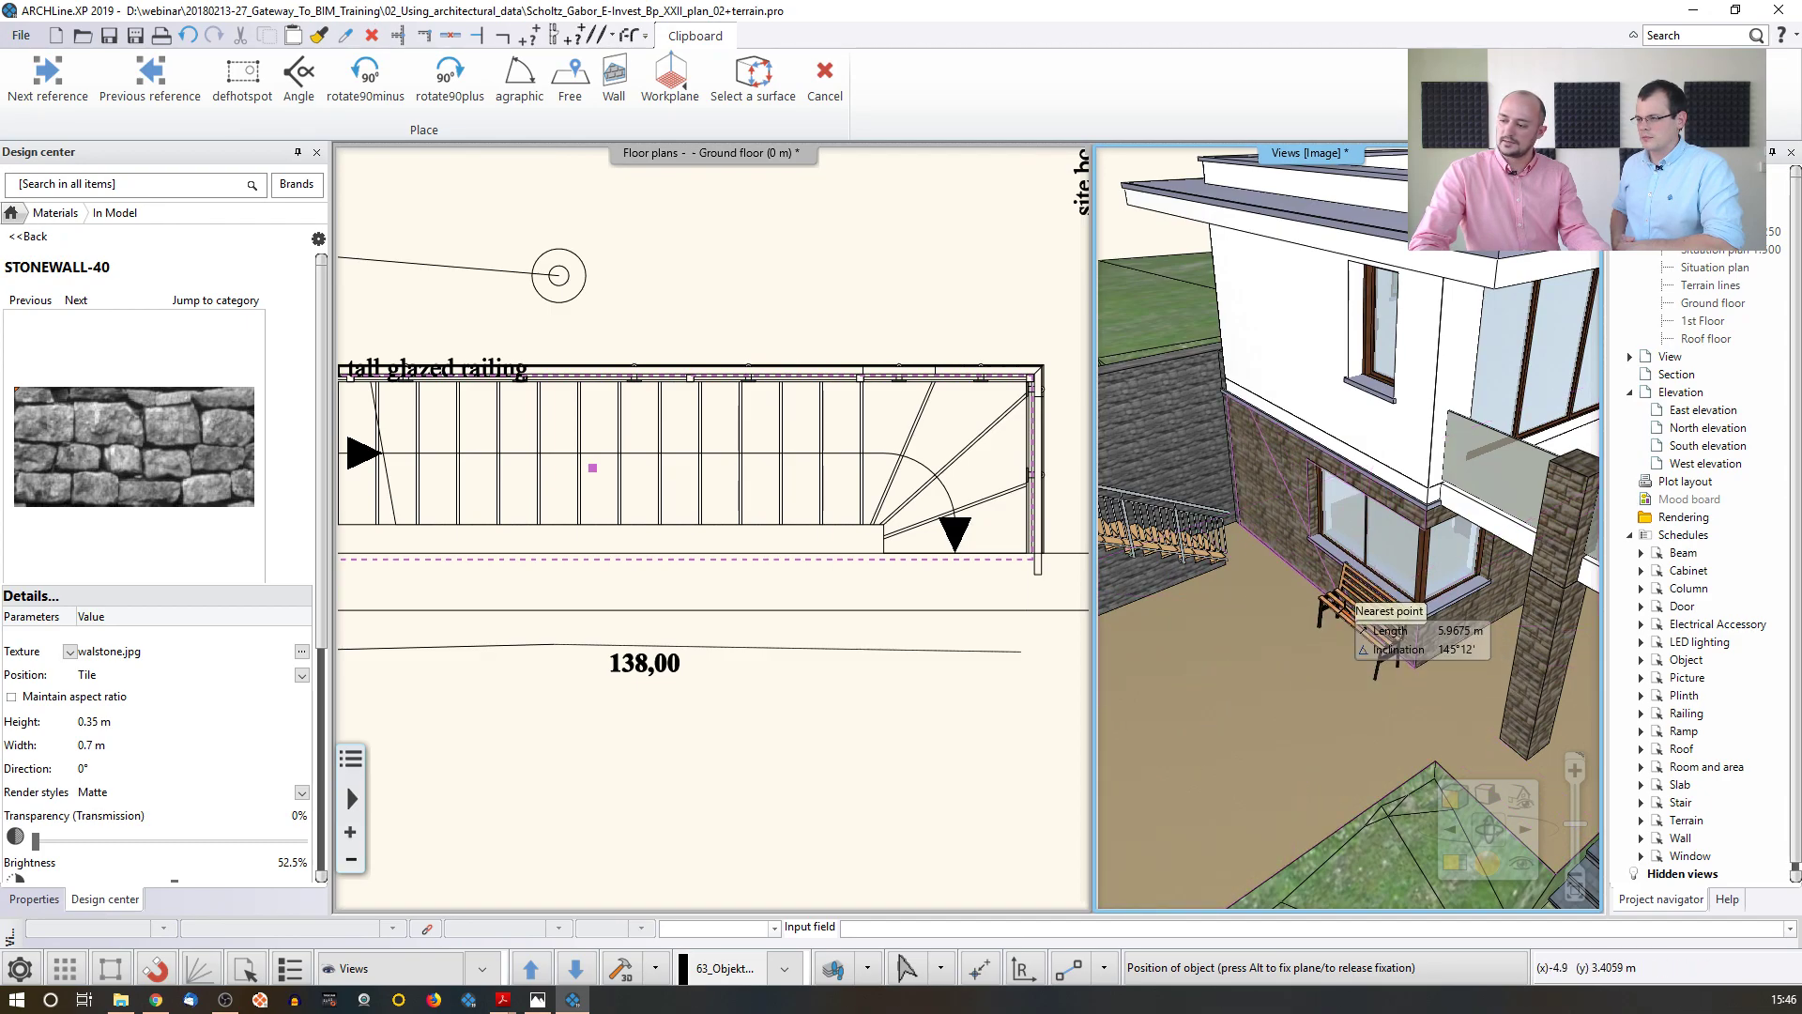
pyautogui.click(1344, 605)
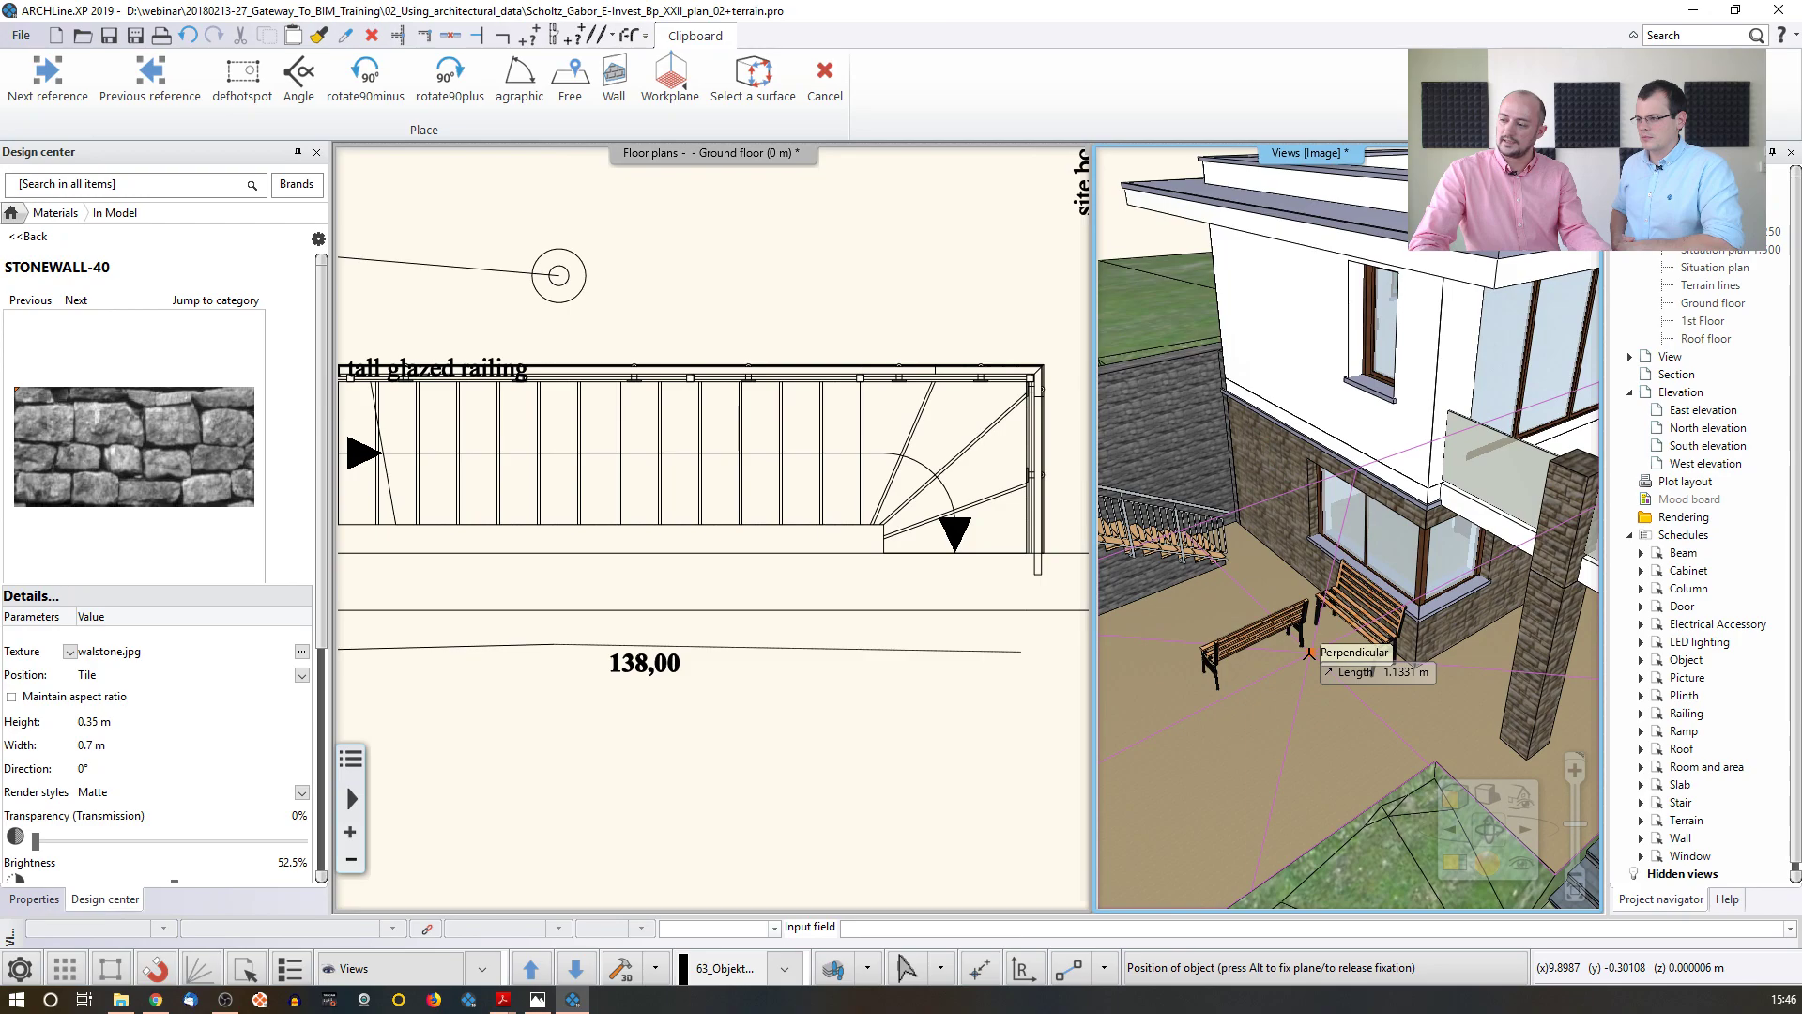
# - Move the bench slightly away from the bedroom's outer wall on the ground floor plan
pyautogui.scroll(-5, 711, 570)
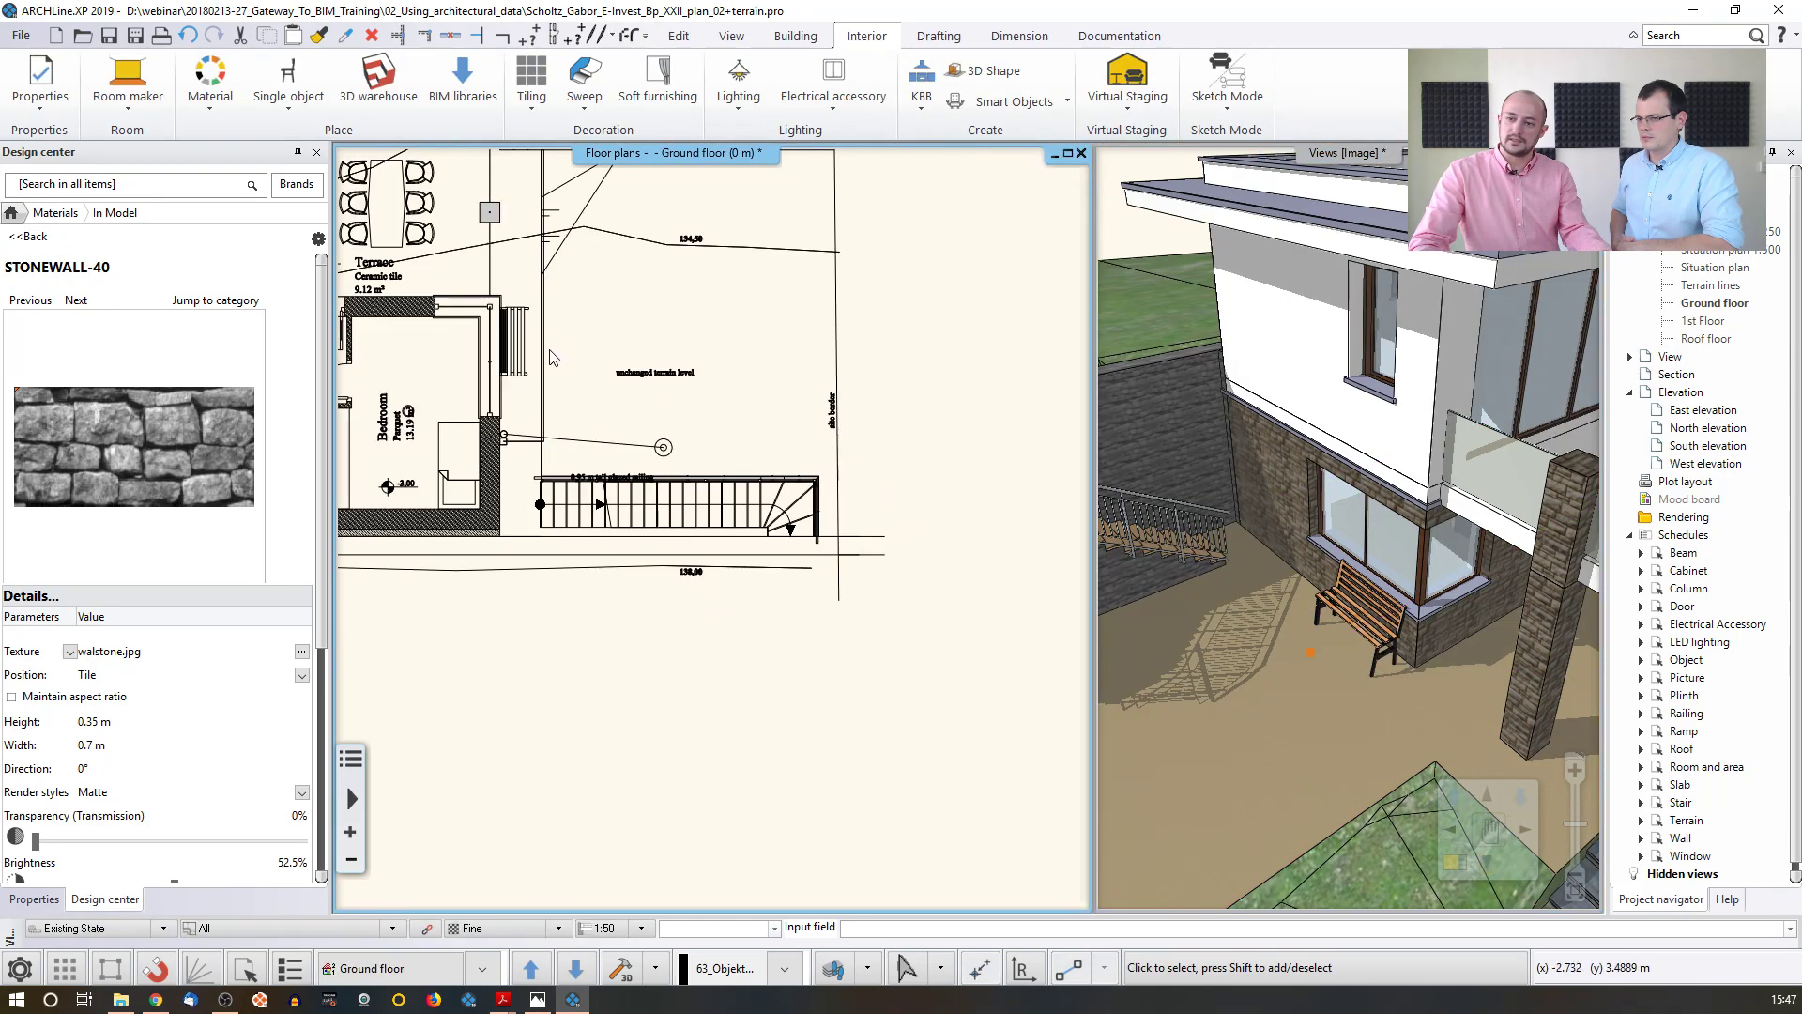
pyautogui.scroll(5, 634, 450)
pyautogui.click(633, 451)
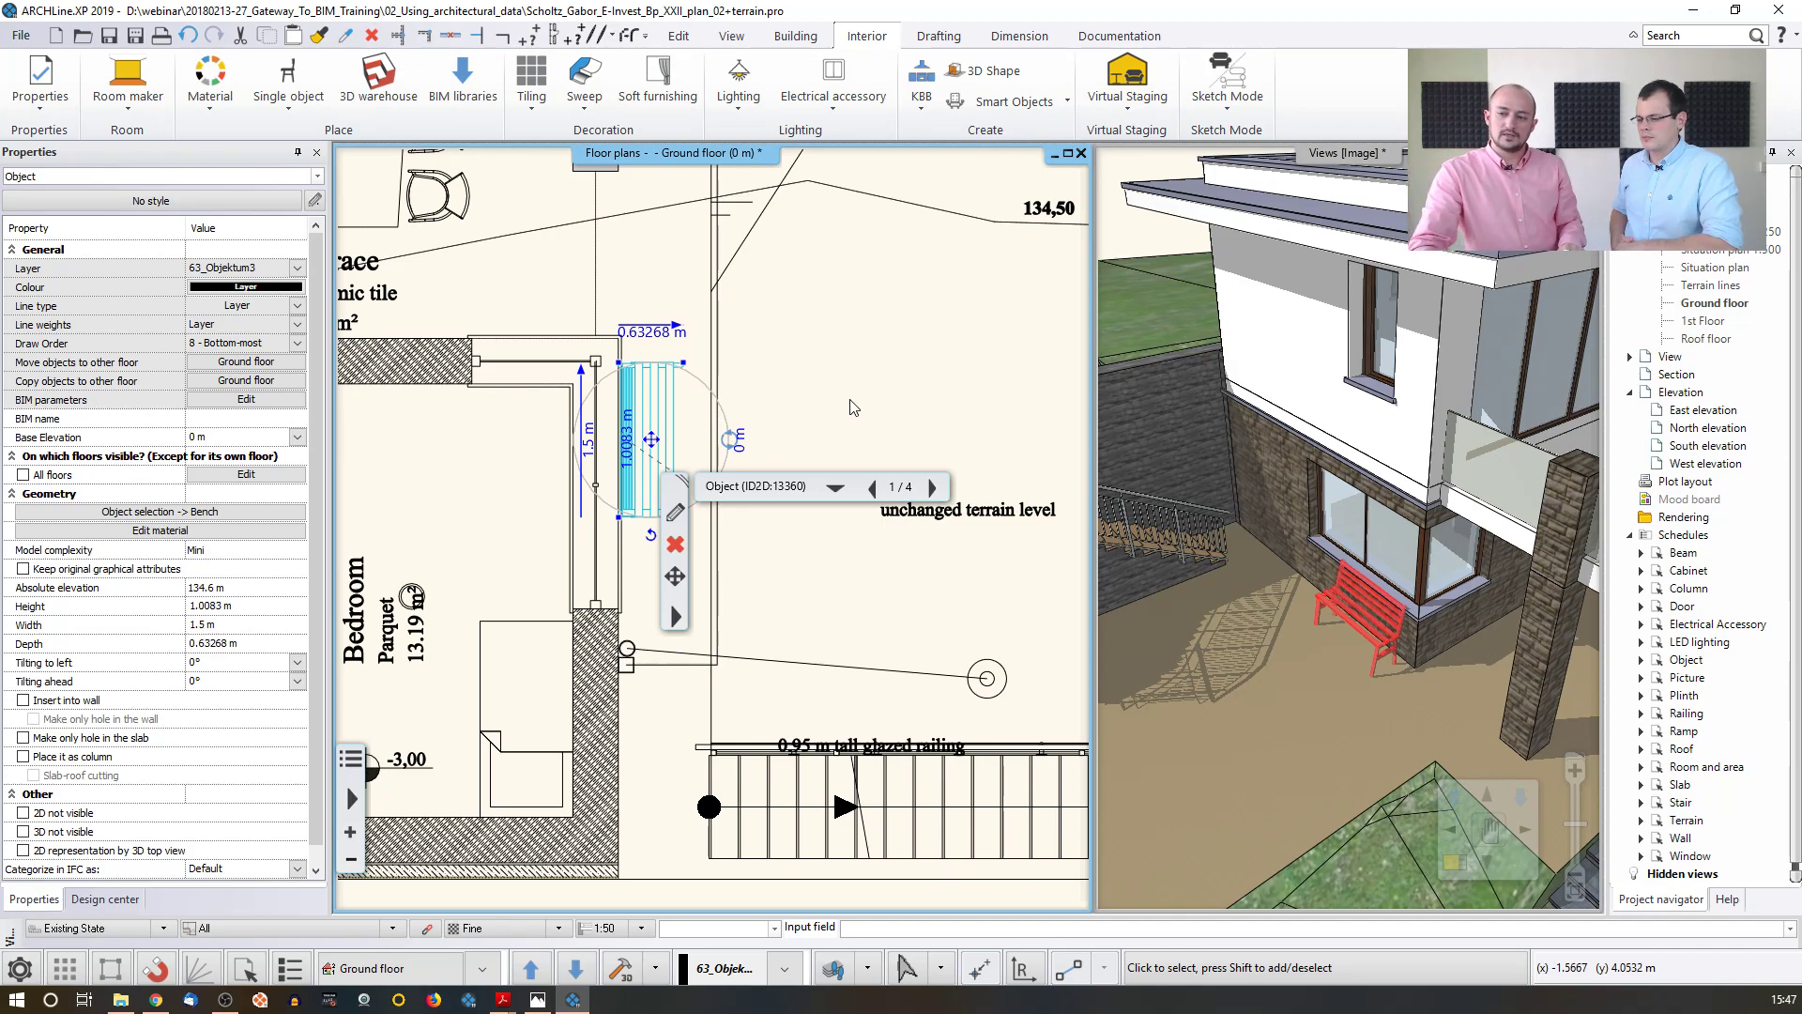
pyautogui.rightClick(667, 458)
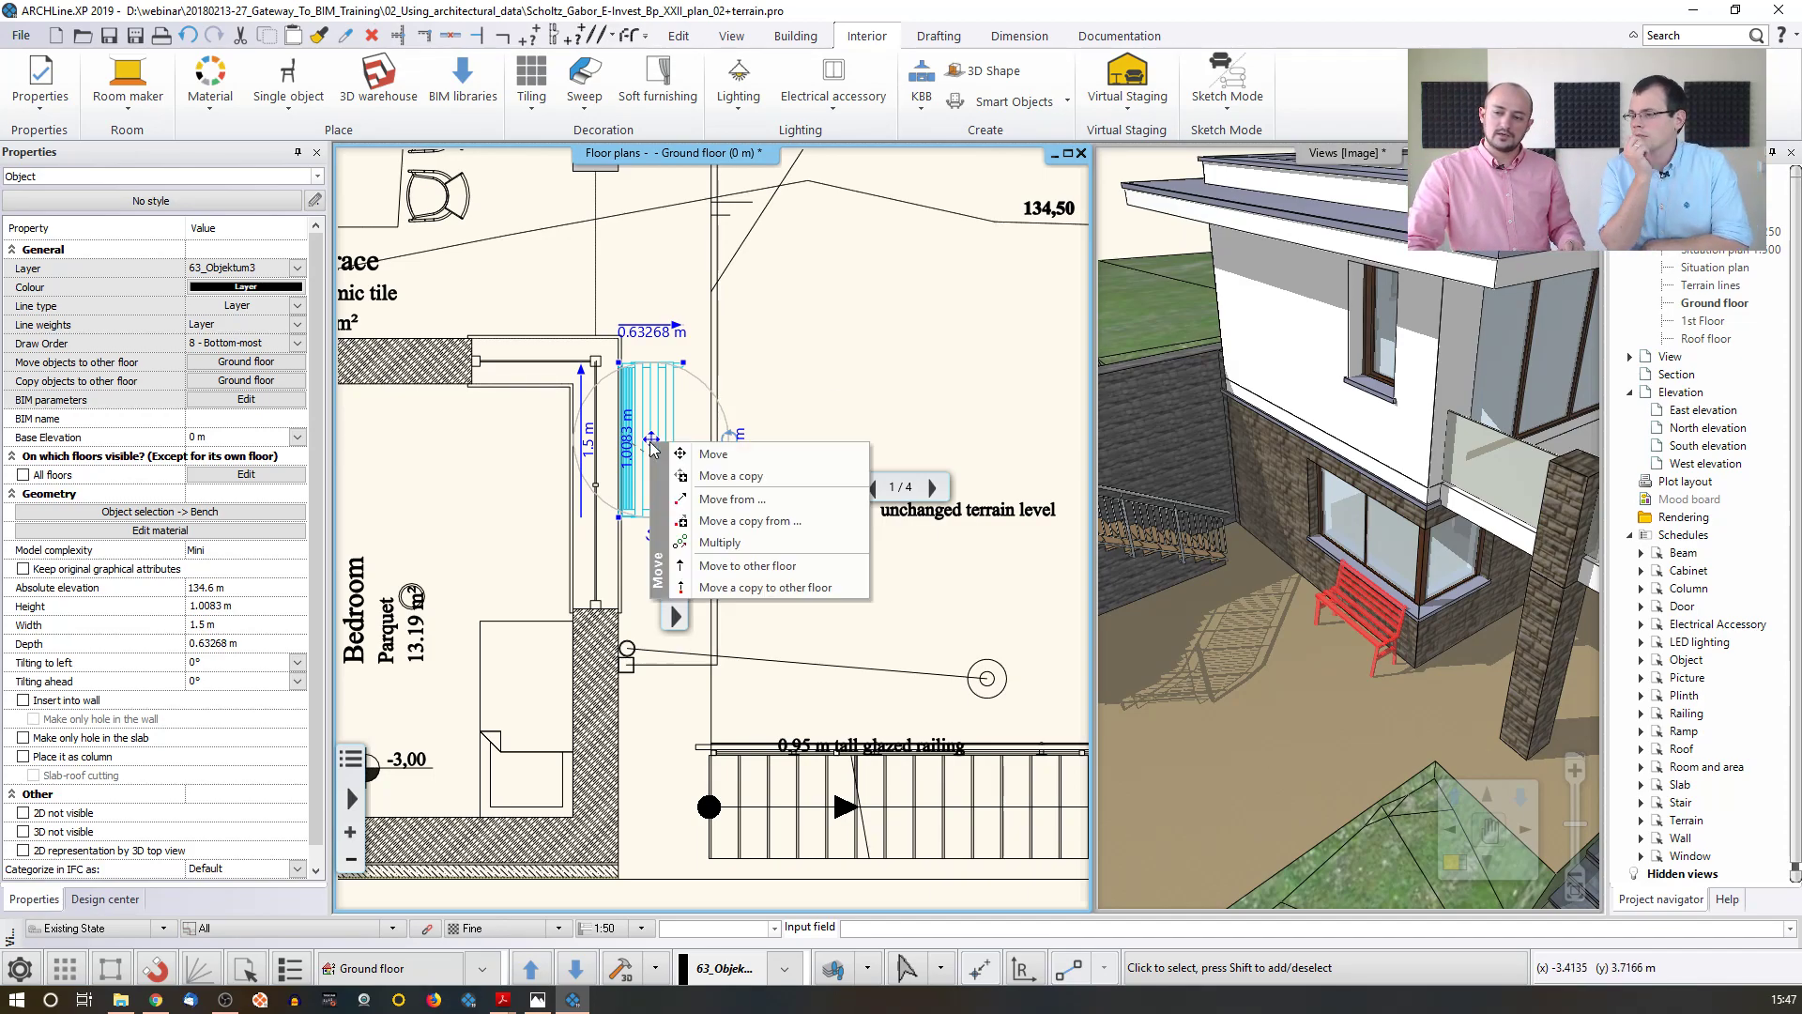
pyautogui.click(732, 454)
pyautogui.click(655, 422)
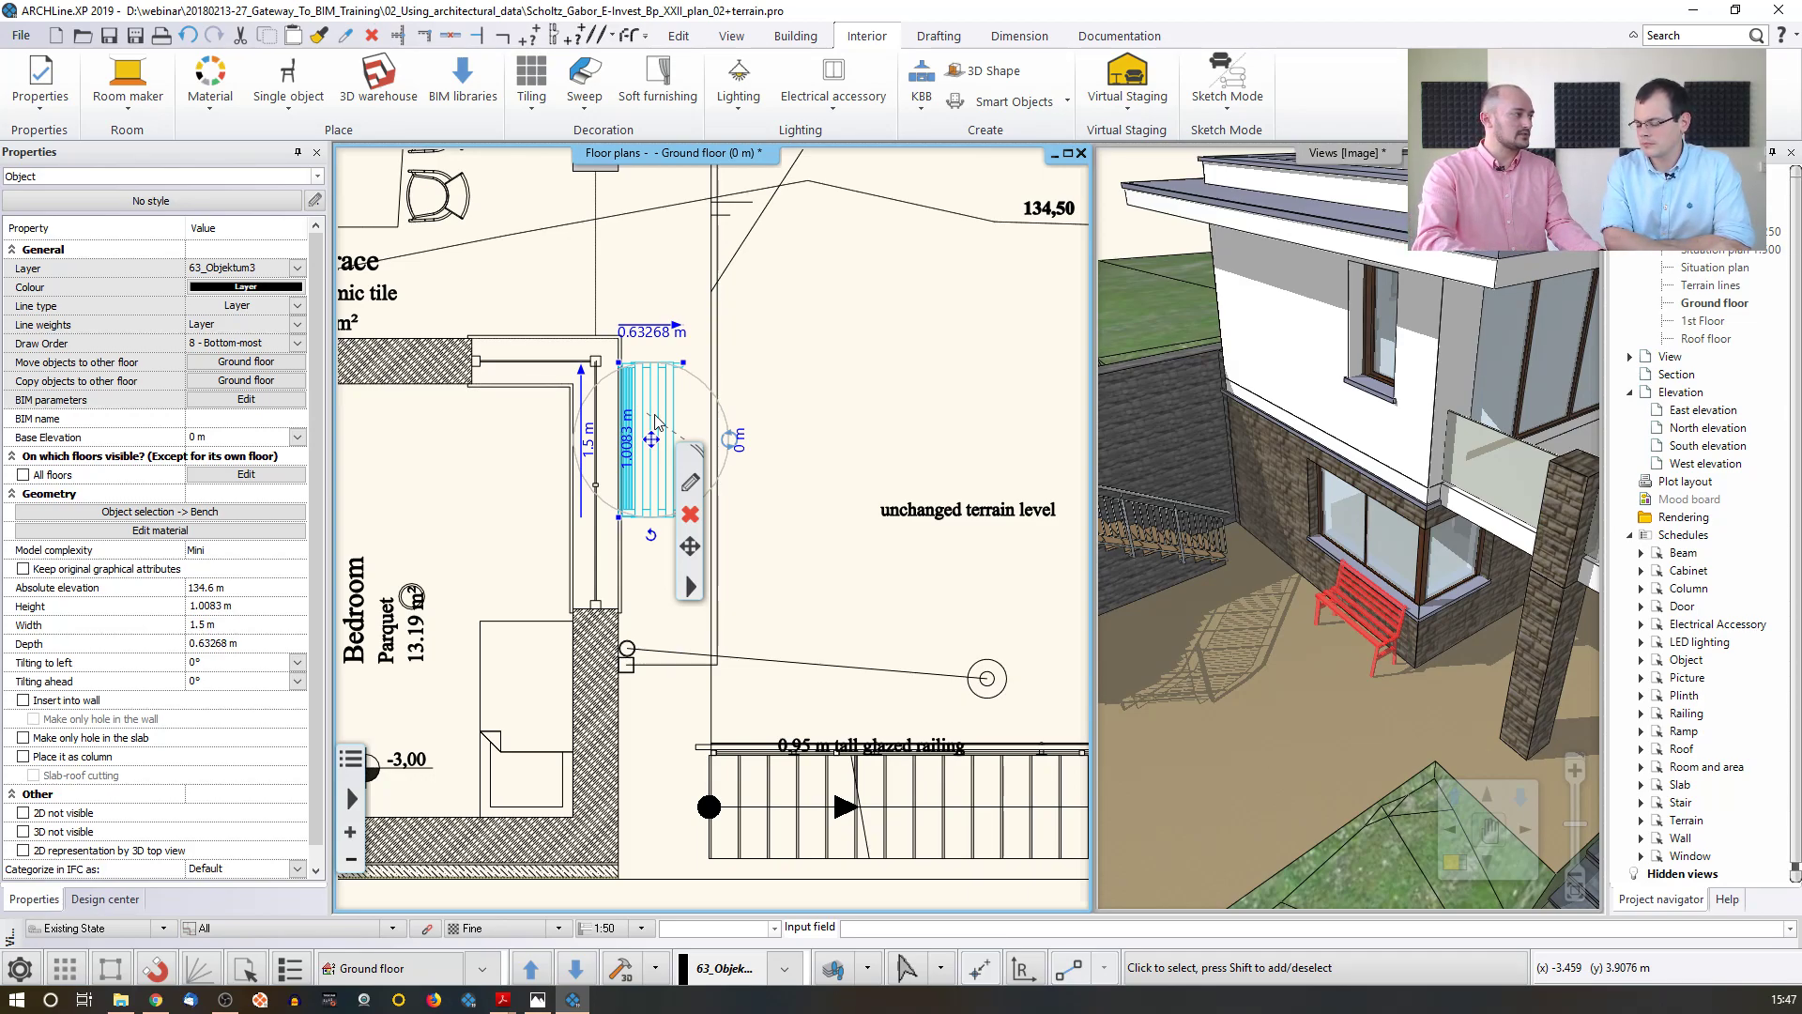
pyautogui.press('Escape')
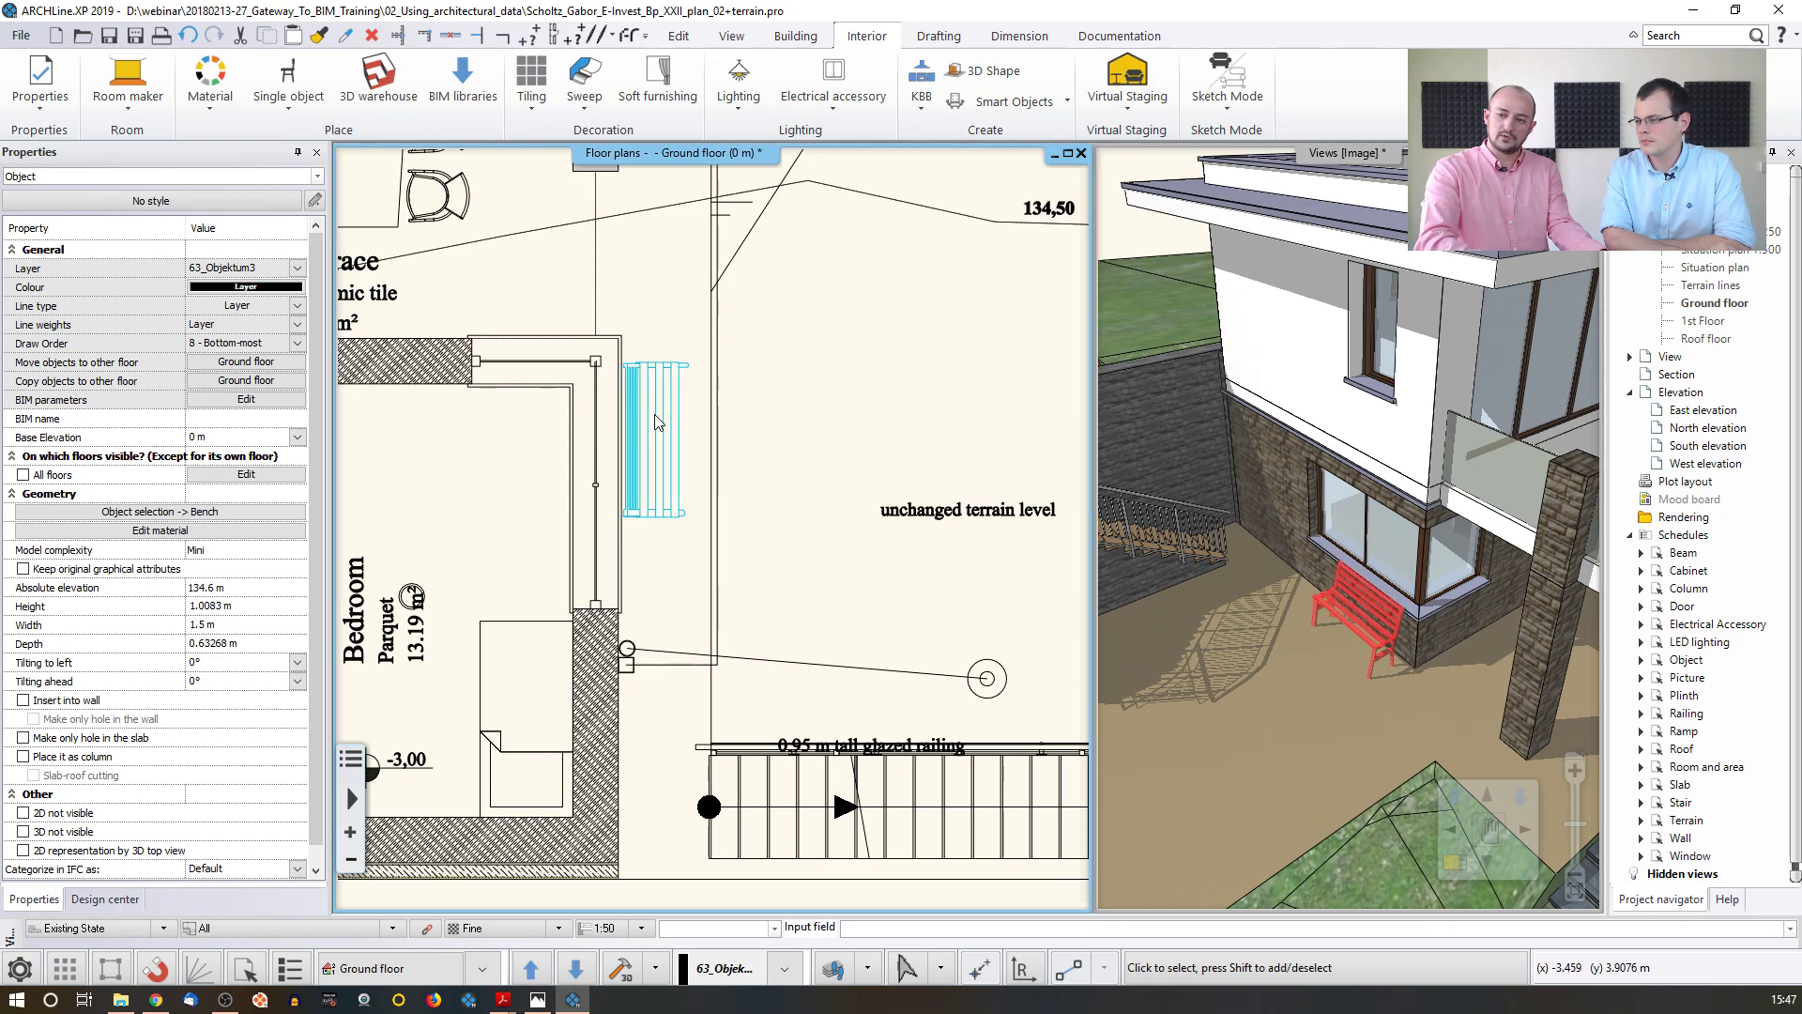
# - Shift the bench in small increments slightly towards the terrace, keeping it close to the bedroom's corner window wall, and deselect it
pyautogui.press('Right')
pyautogui.press('Right')
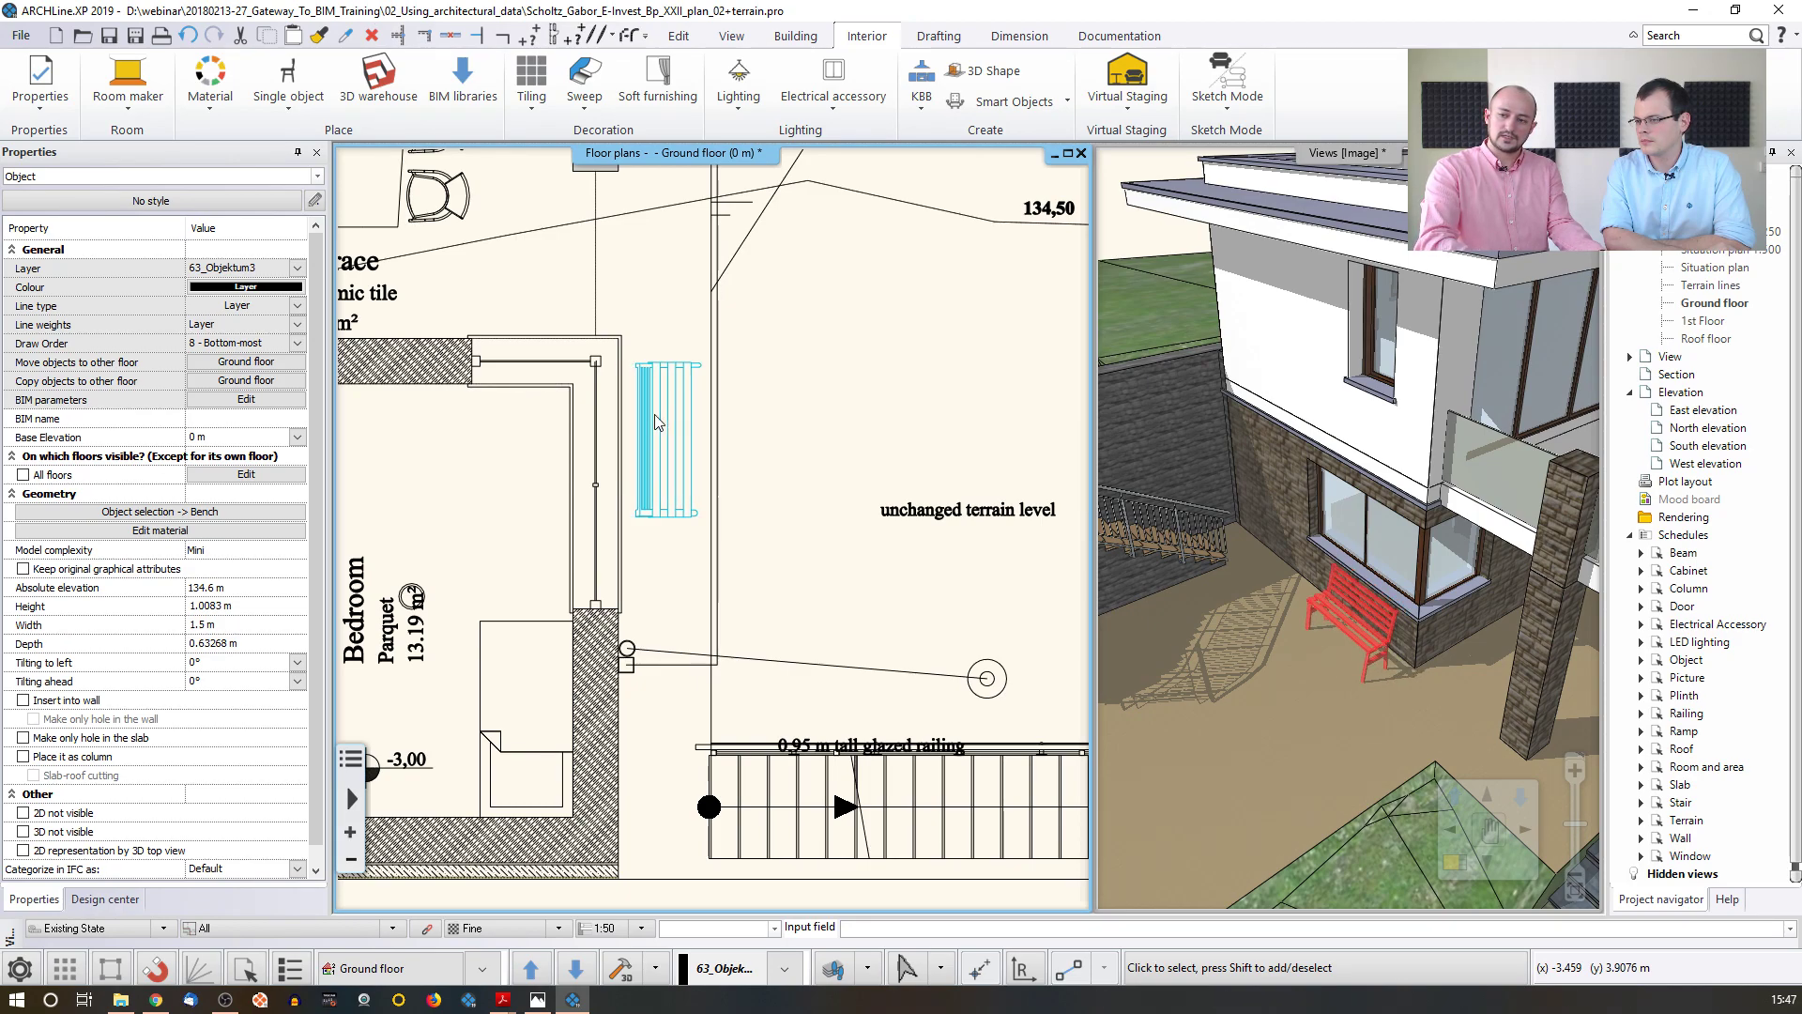
pyautogui.press('Right')
pyautogui.press('Right')
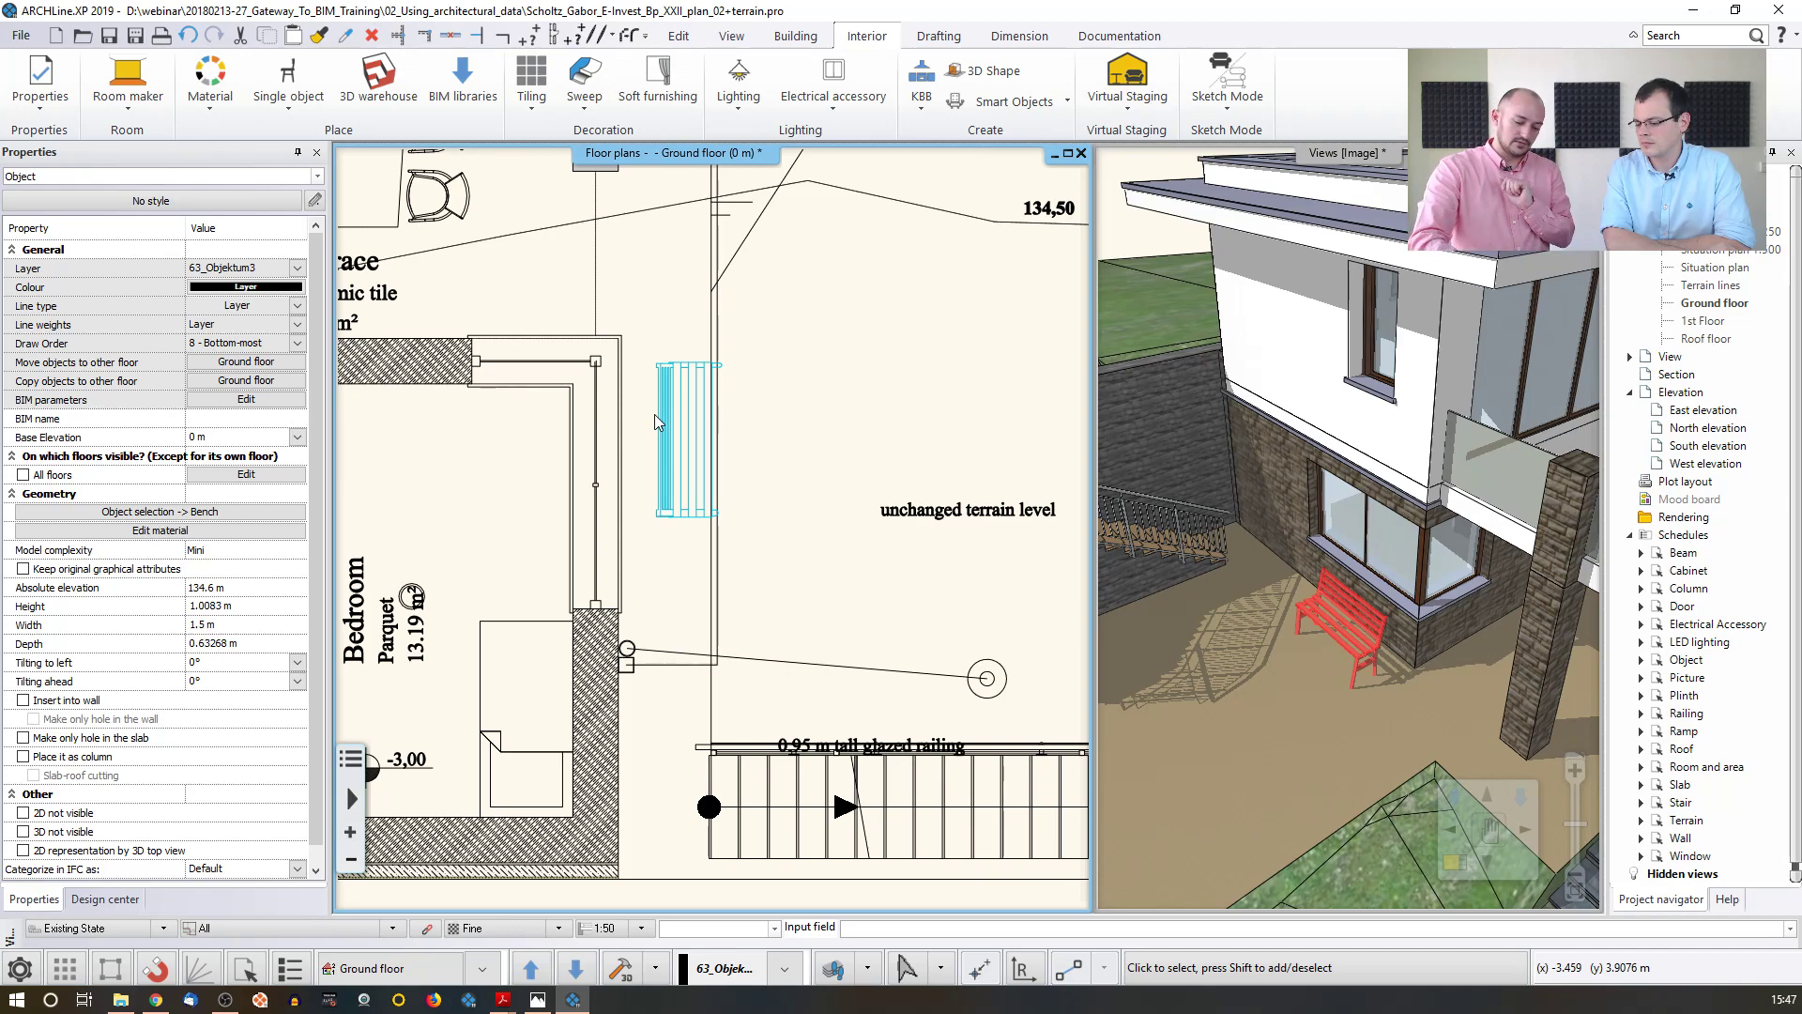
pyautogui.press('Up')
pyautogui.press('Left')
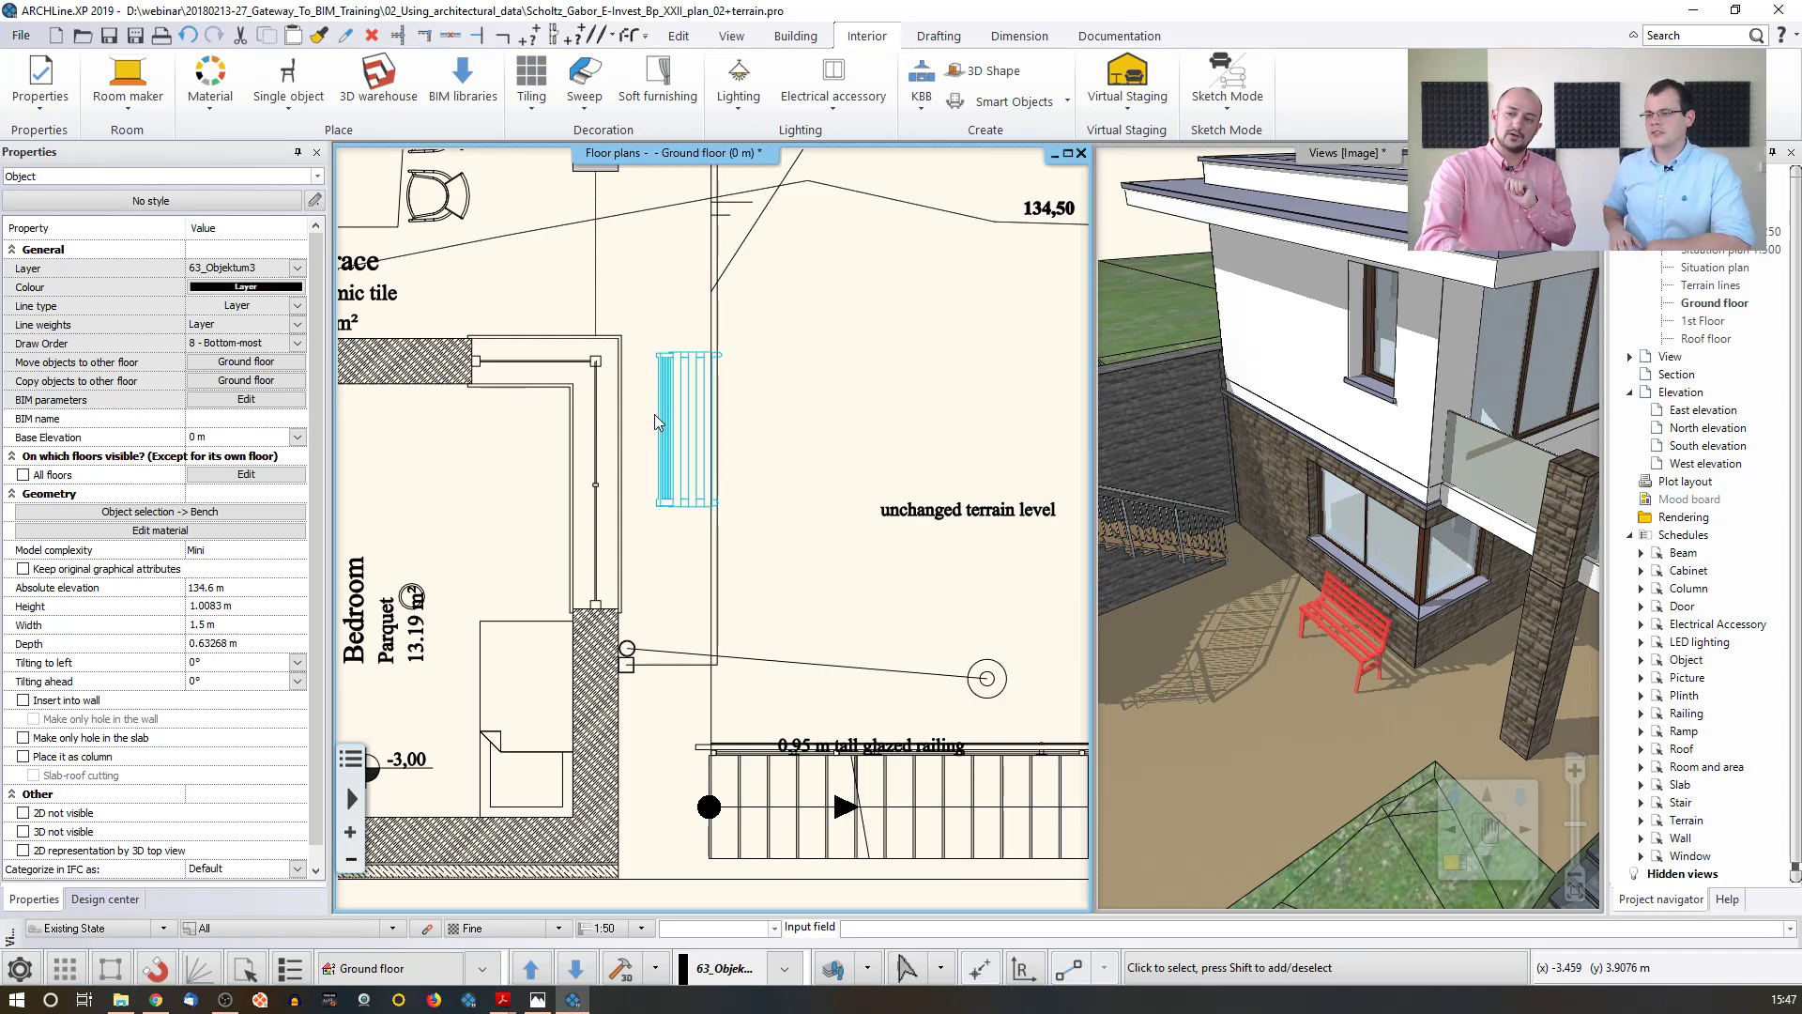
pyautogui.press('Left')
pyautogui.press('Left')
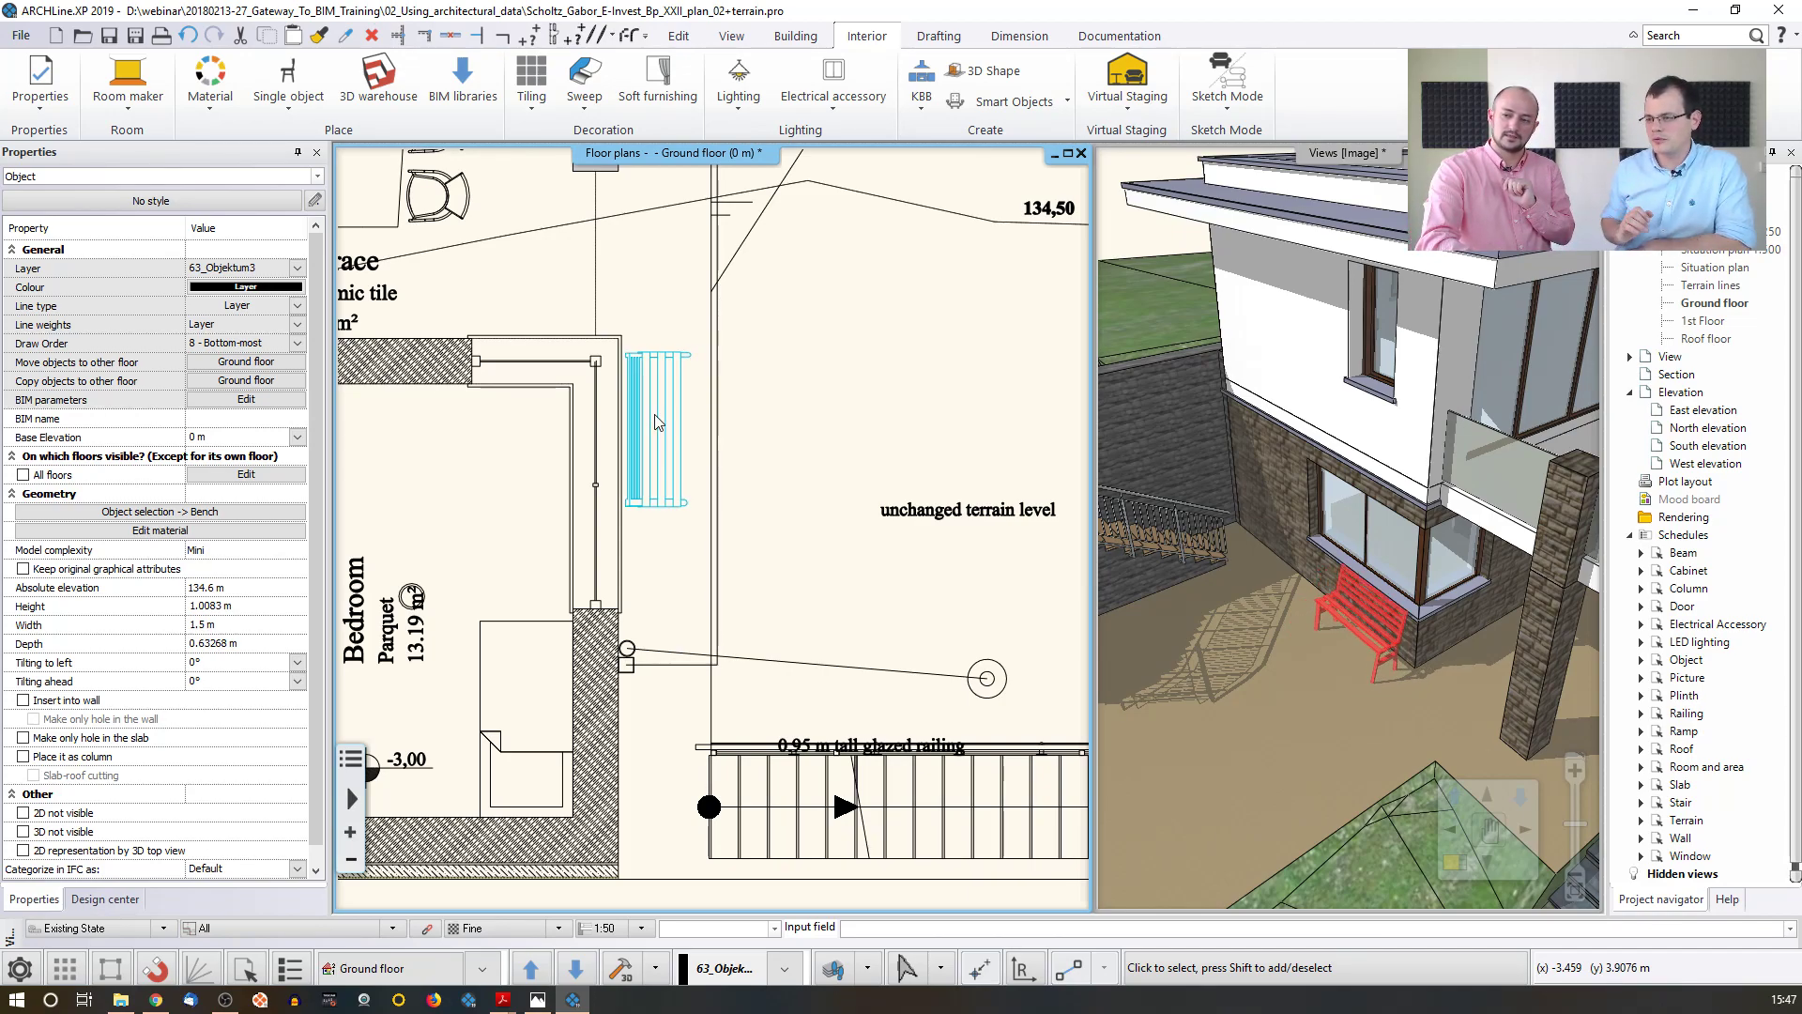
pyautogui.press('Left')
pyautogui.press('Left')
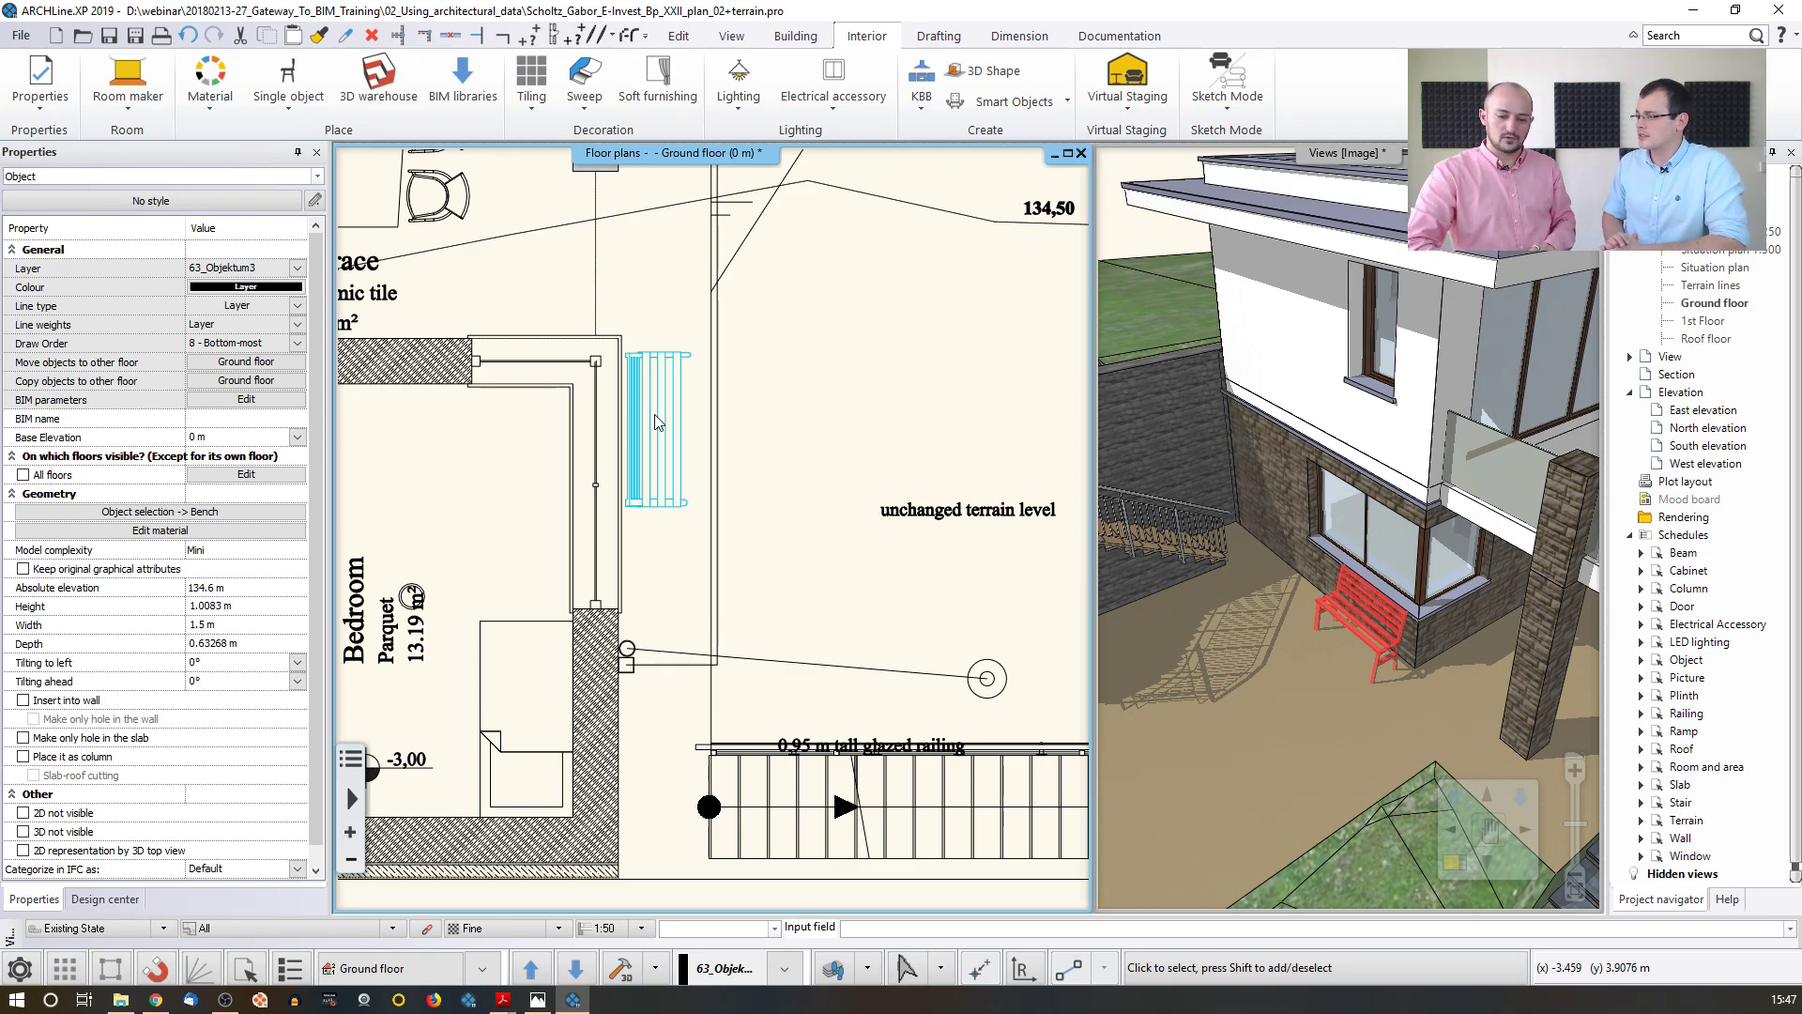
pyautogui.click(755, 445)
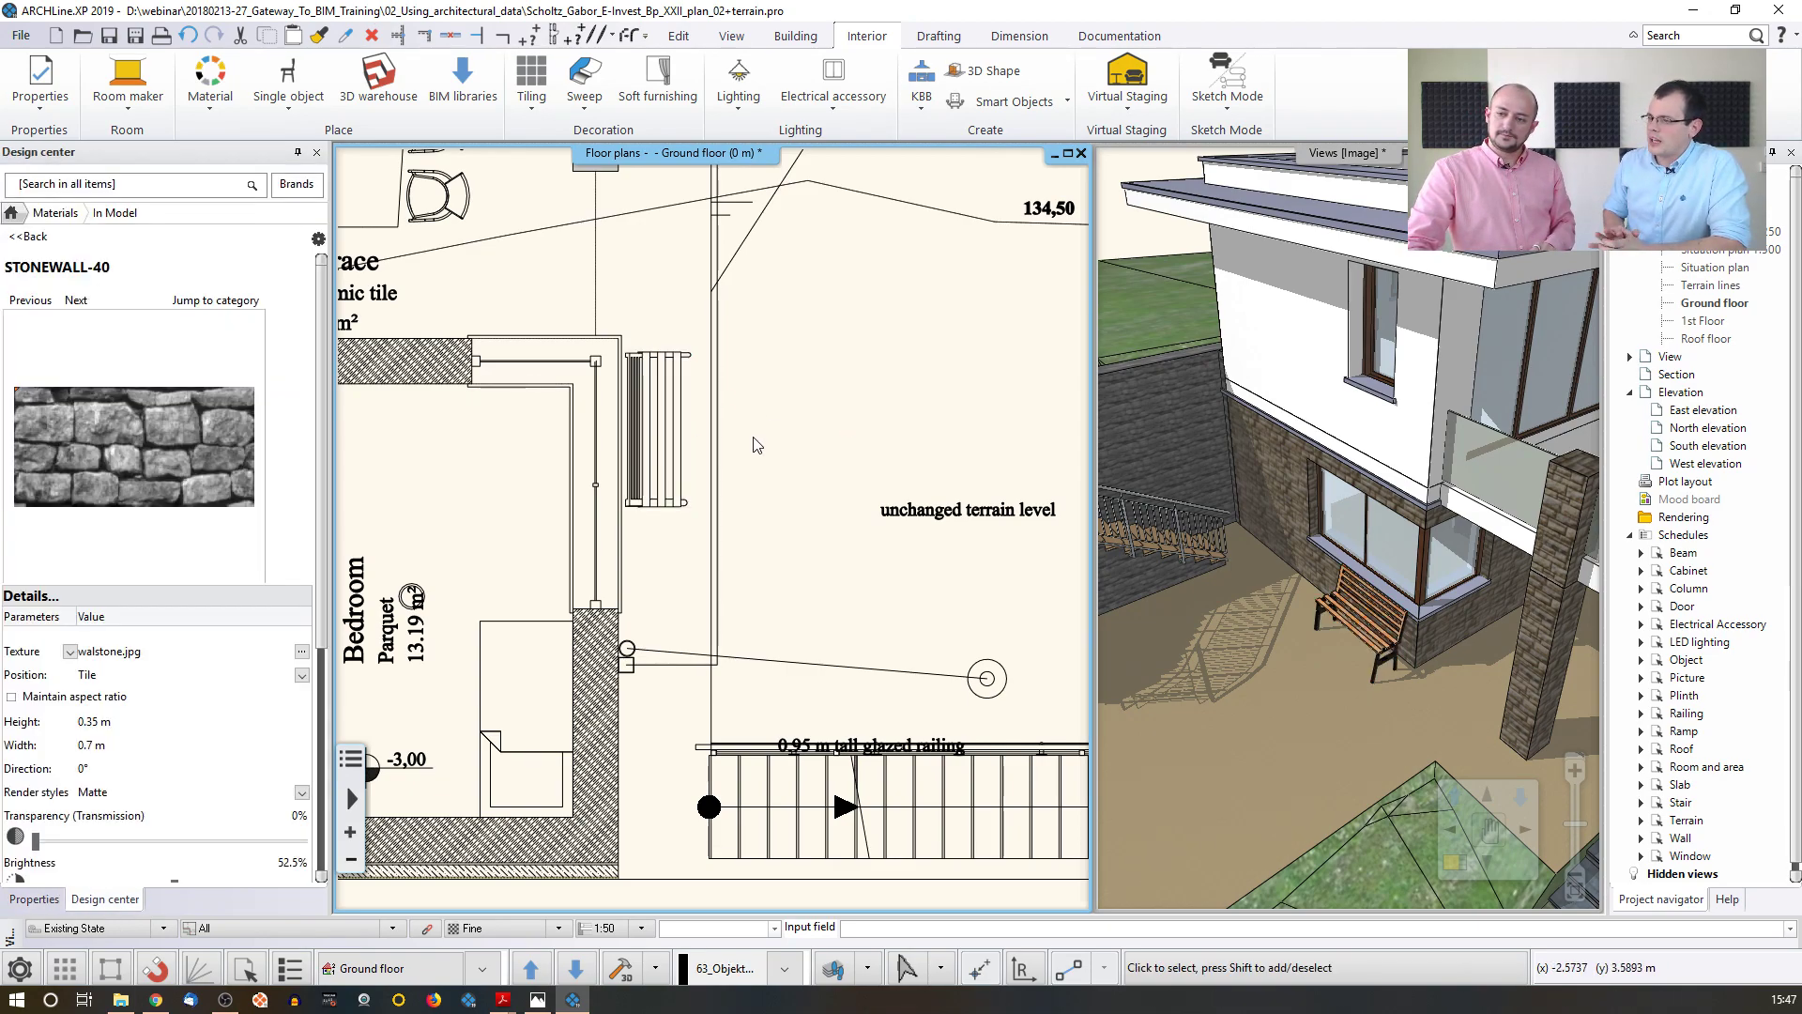
# - Start a gutter in an enlarged 3D view on the lower roof's eave above the two narrow windows
pyautogui.scroll(-3, 765, 445)
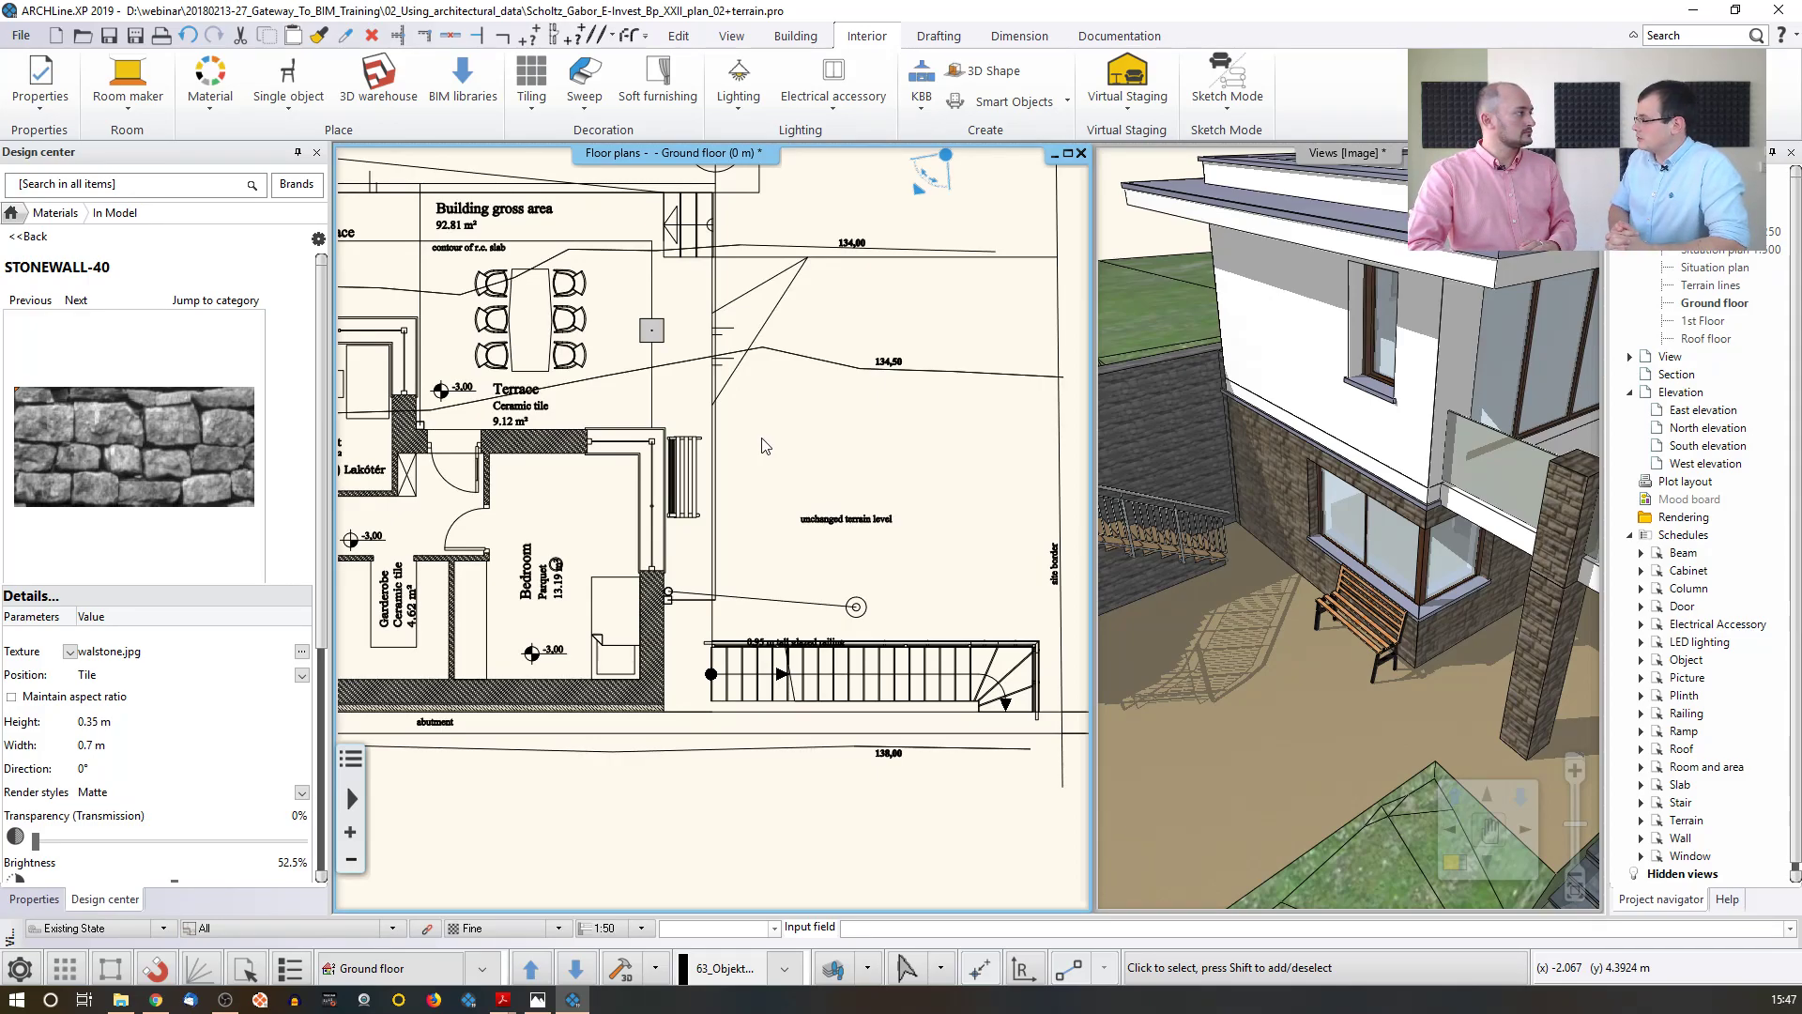
pyautogui.scroll(1, 765, 445)
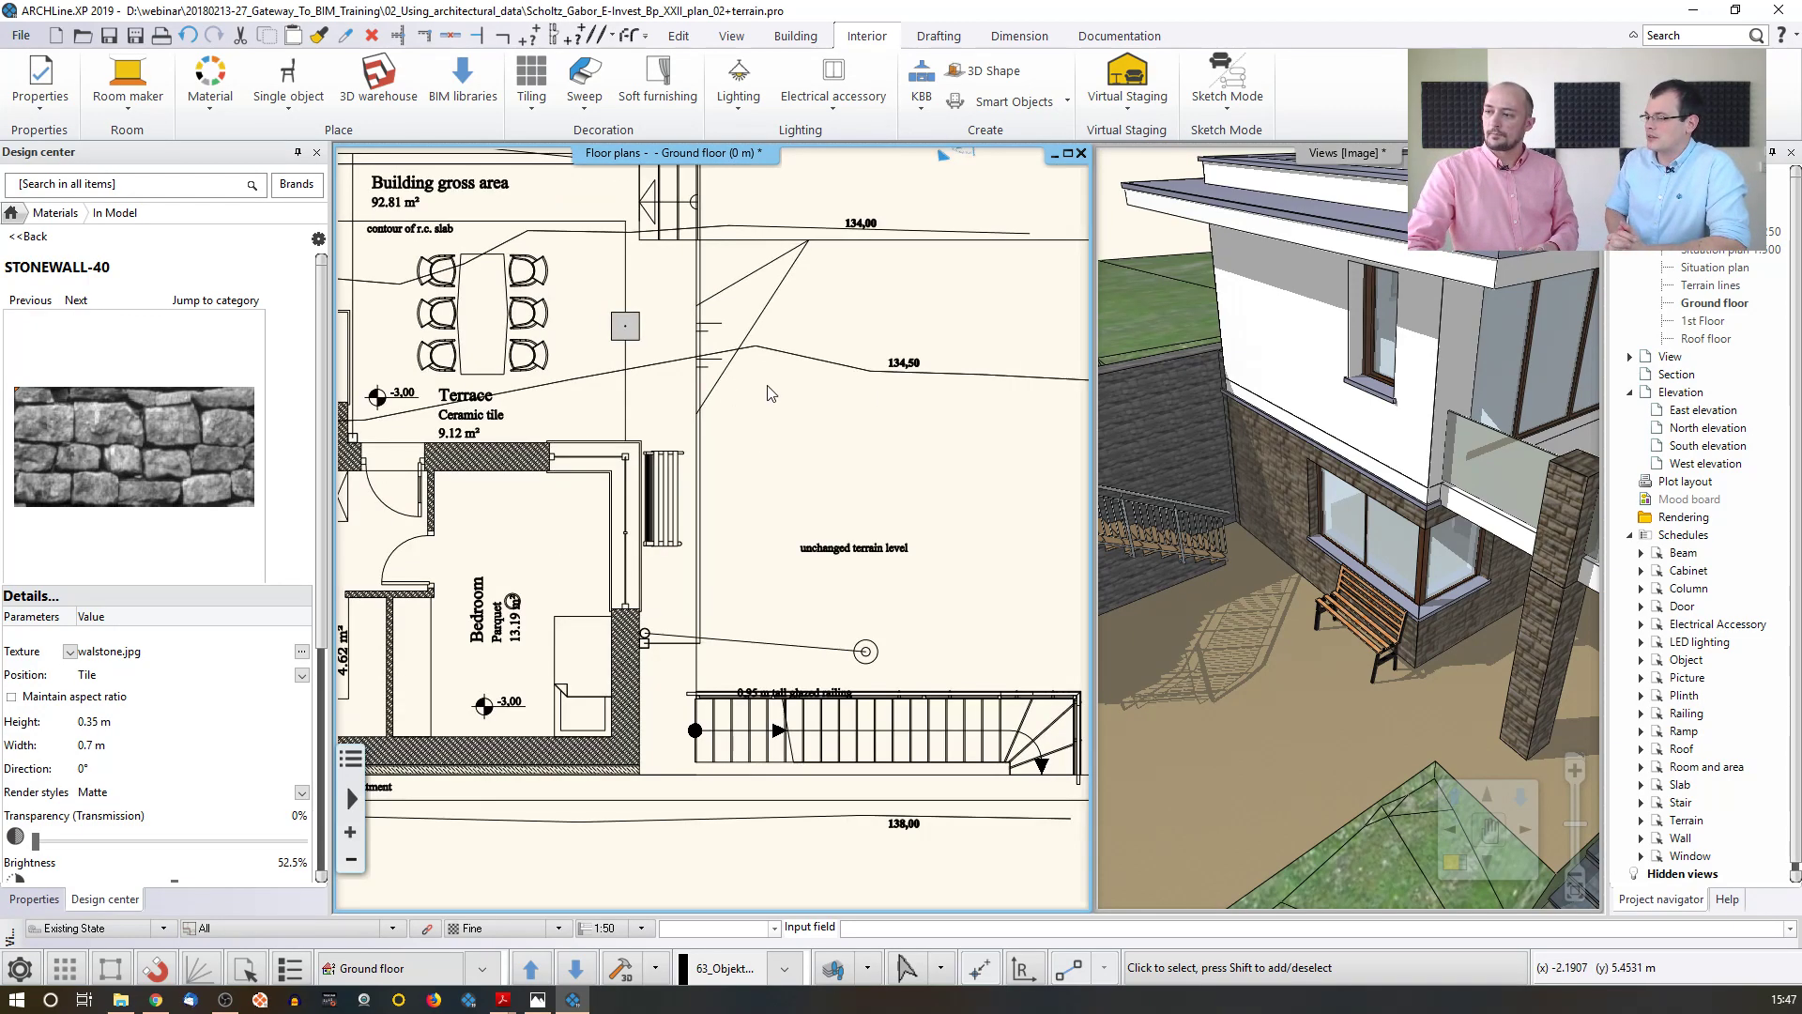
pyautogui.click(1352, 416)
pyautogui.press('F3')
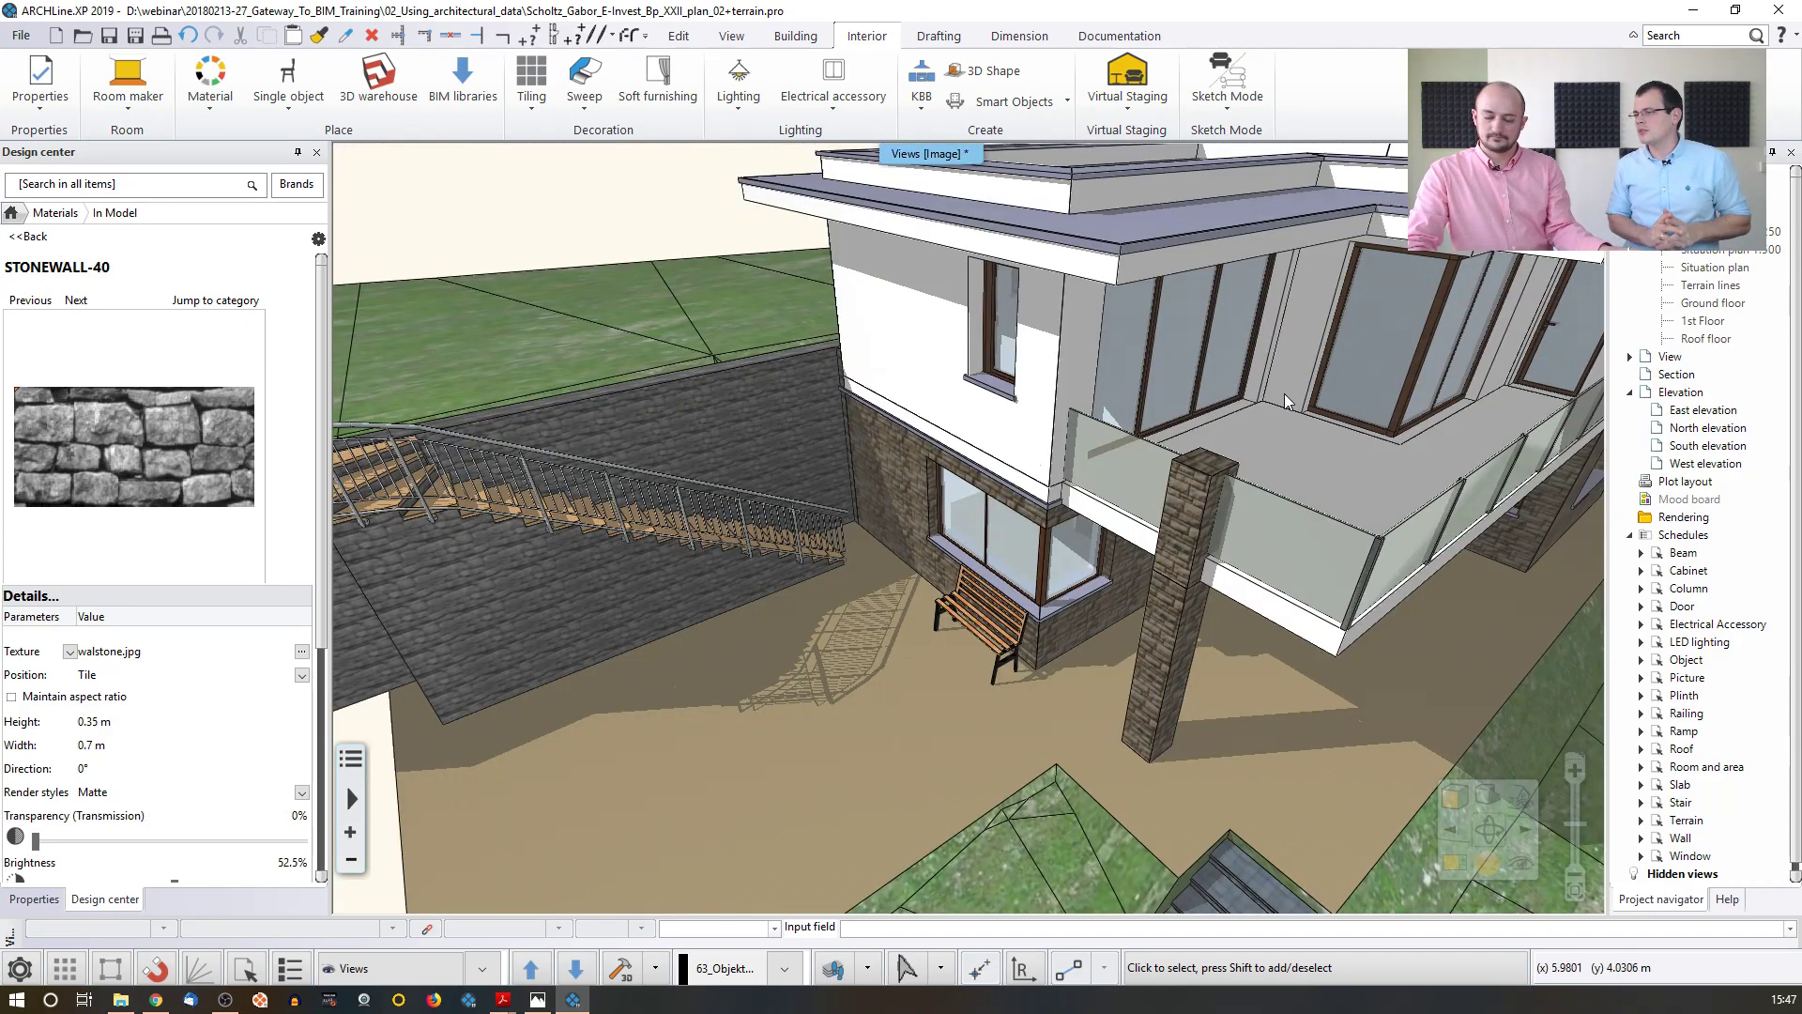
pyautogui.scroll(-2, 1301, 406)
pyautogui.moveTo(1300, 406); pyautogui.dragTo(920, 441, button='middle')
pyautogui.moveTo(1090, 457); pyautogui.dragTo(1025, 452, button='middle')
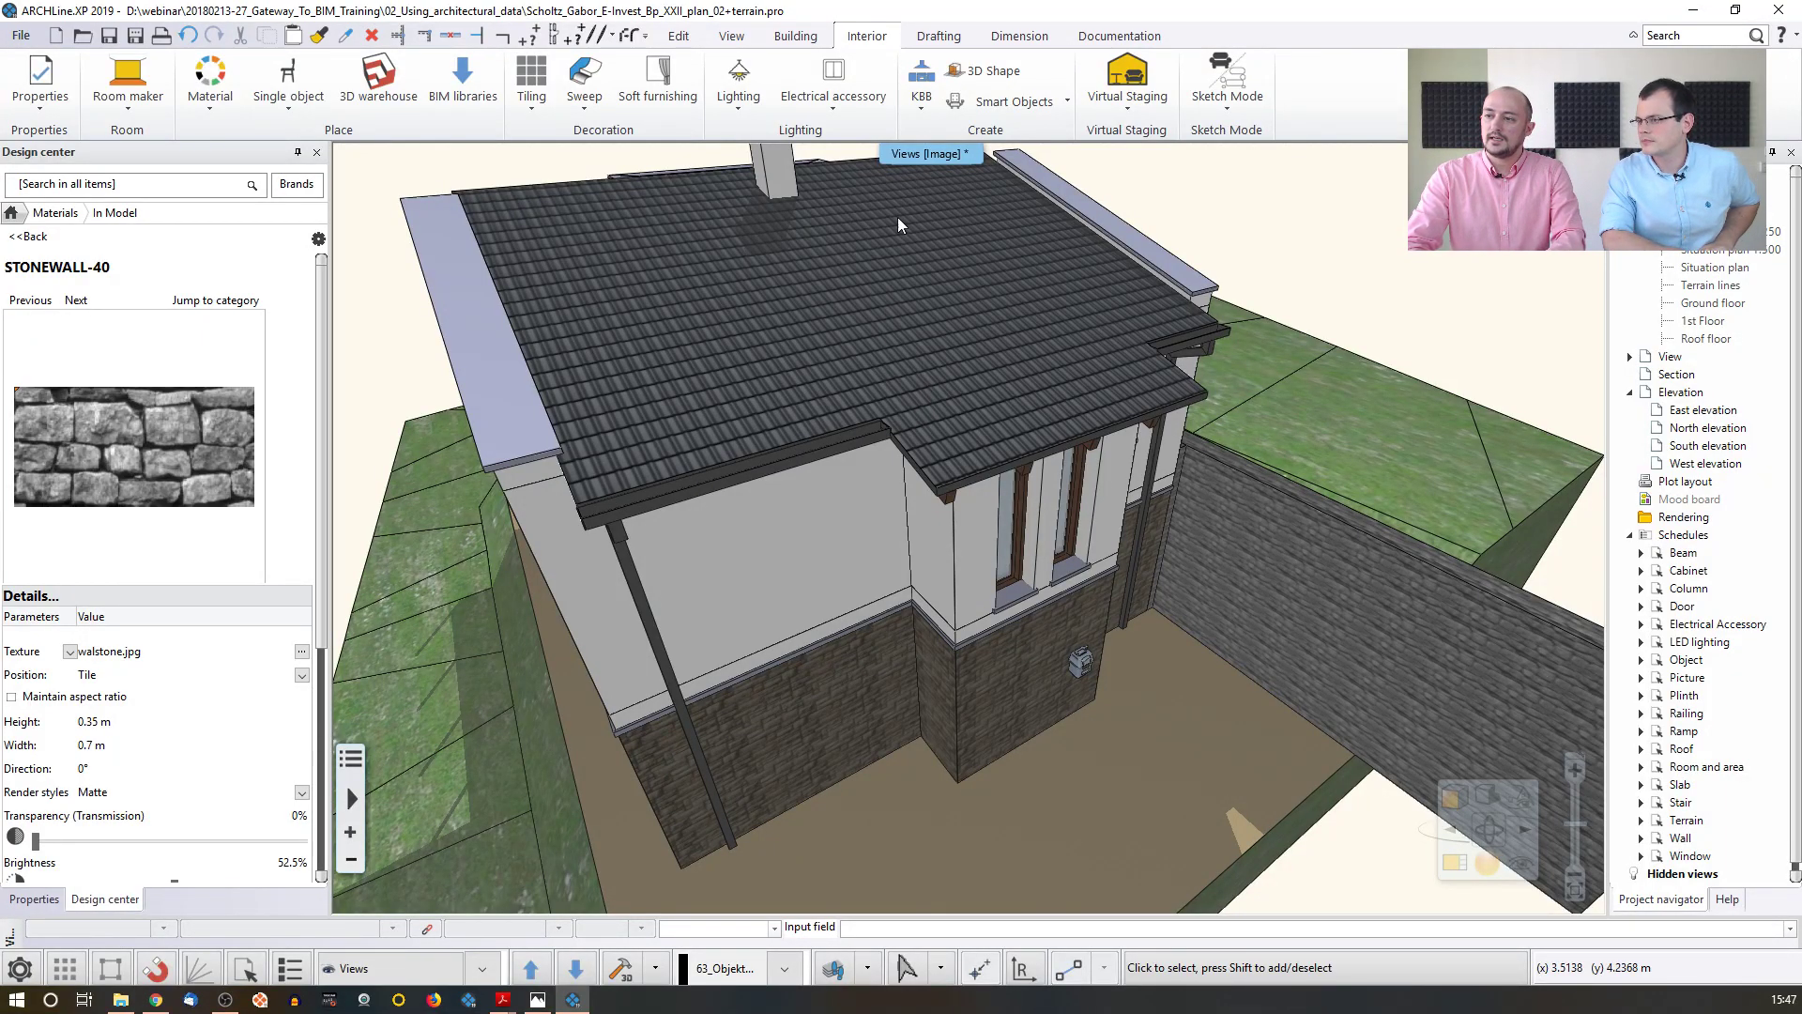
pyautogui.click(813, 39)
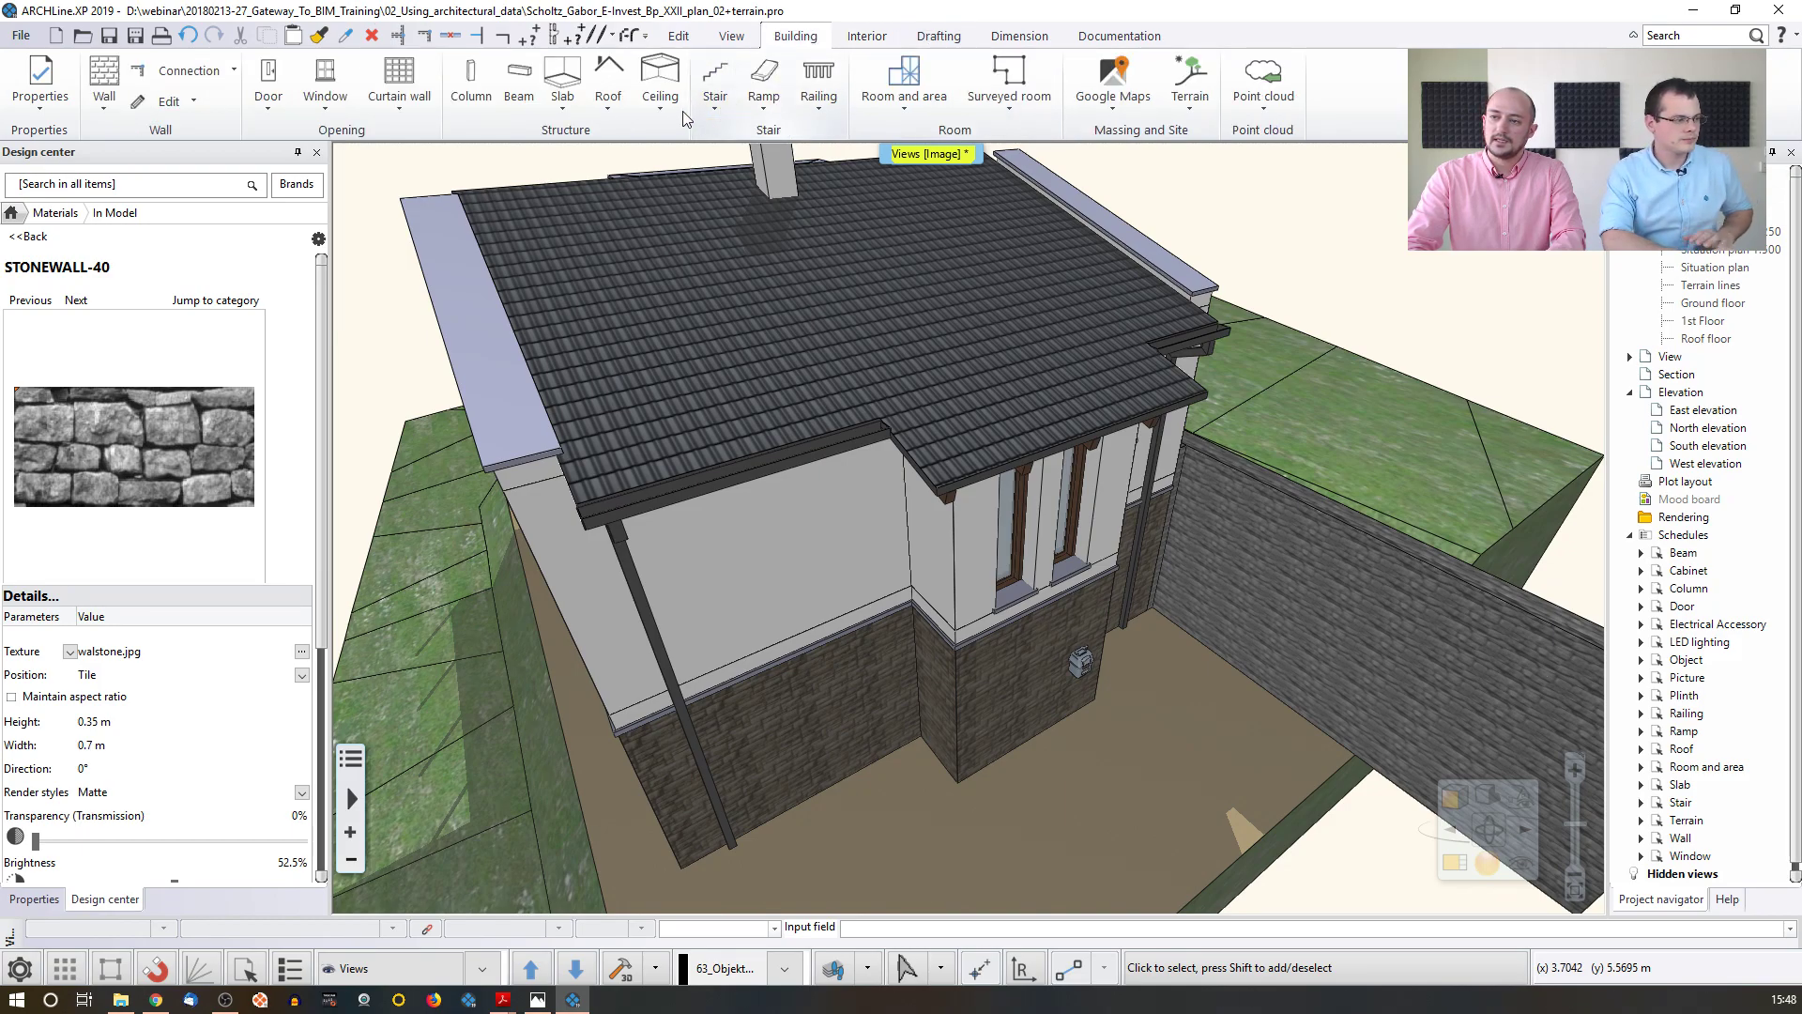
pyautogui.click(616, 106)
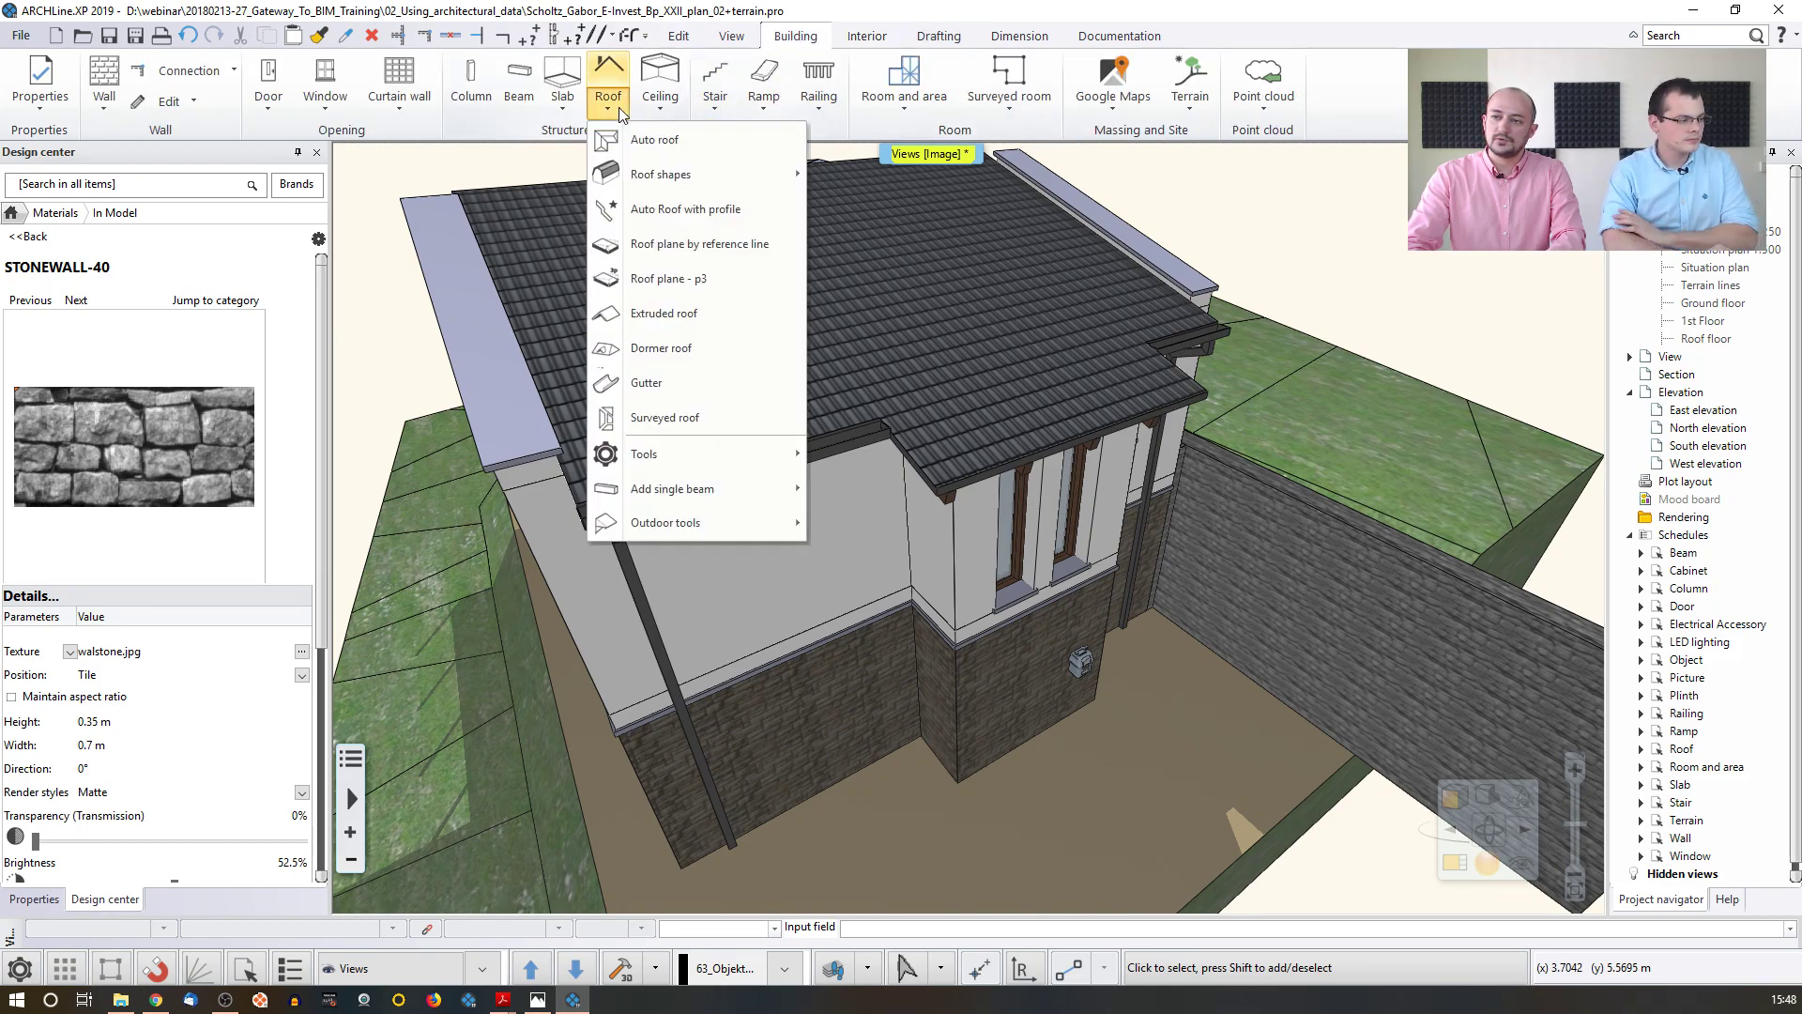
pyautogui.click(707, 383)
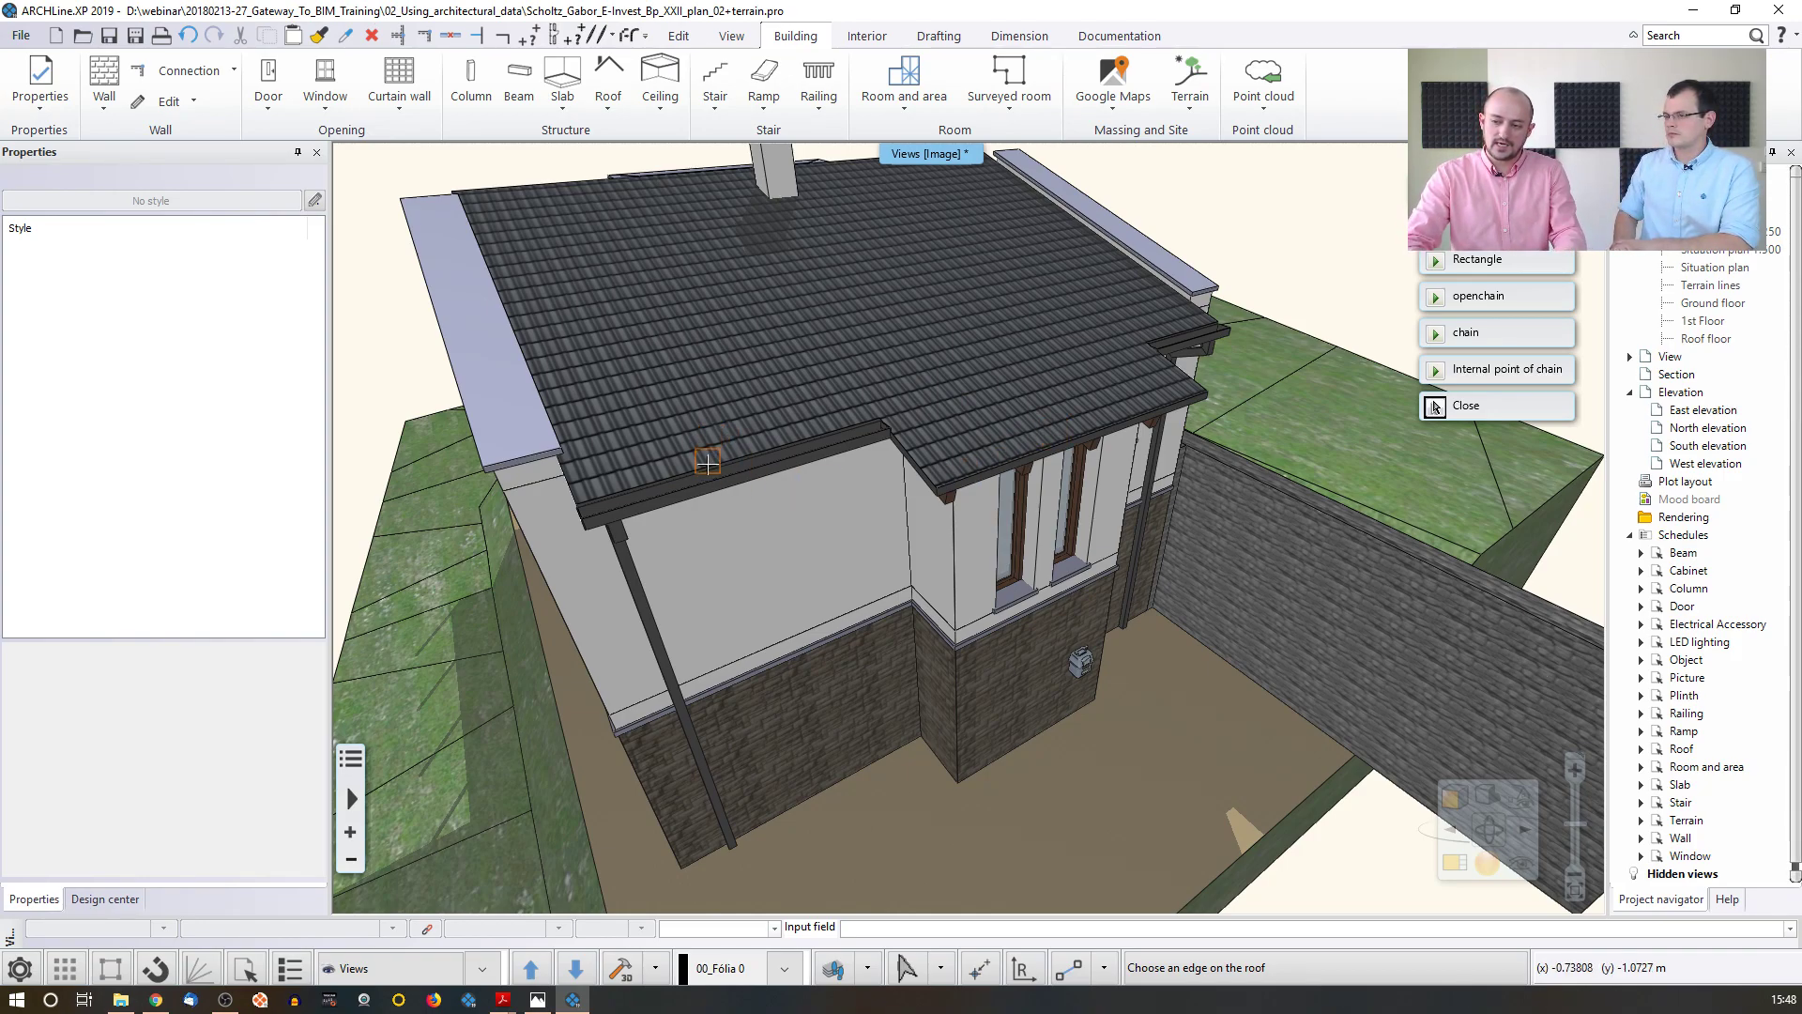
pyautogui.click(1077, 440)
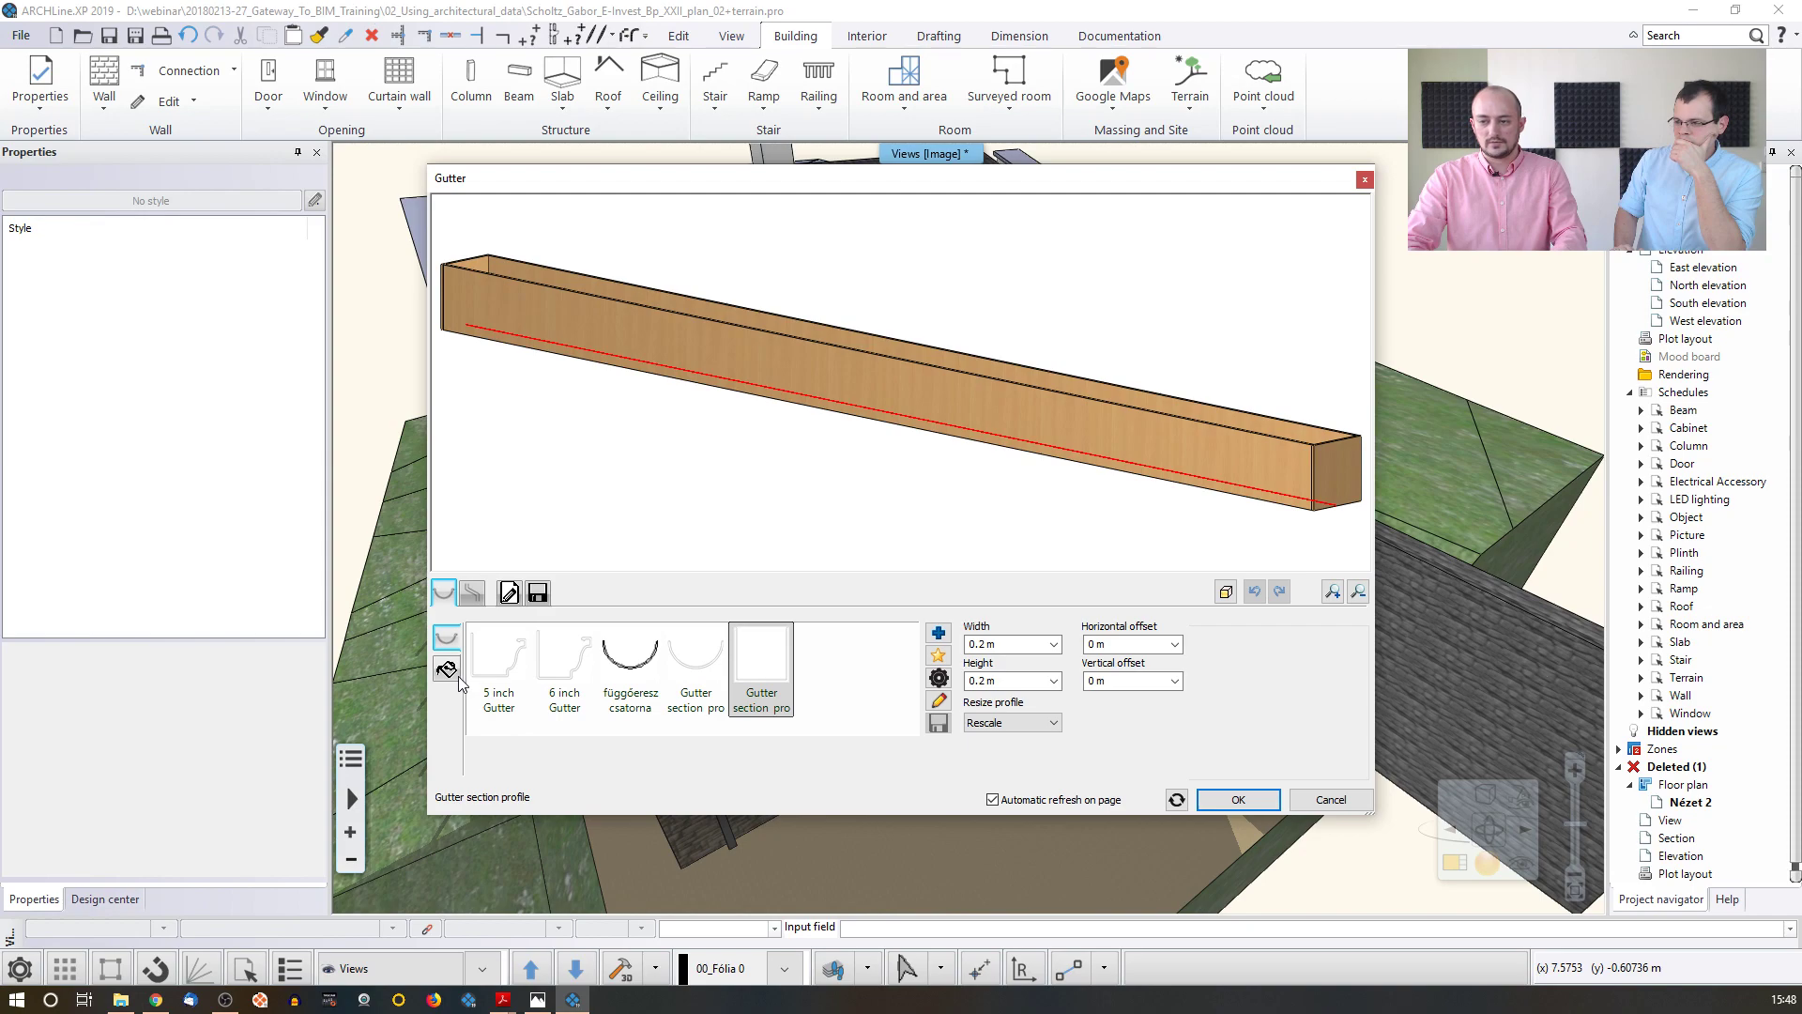
# - Try repositioning the gutter's downspout at 78% of the gutter's length
pyautogui.click(472, 601)
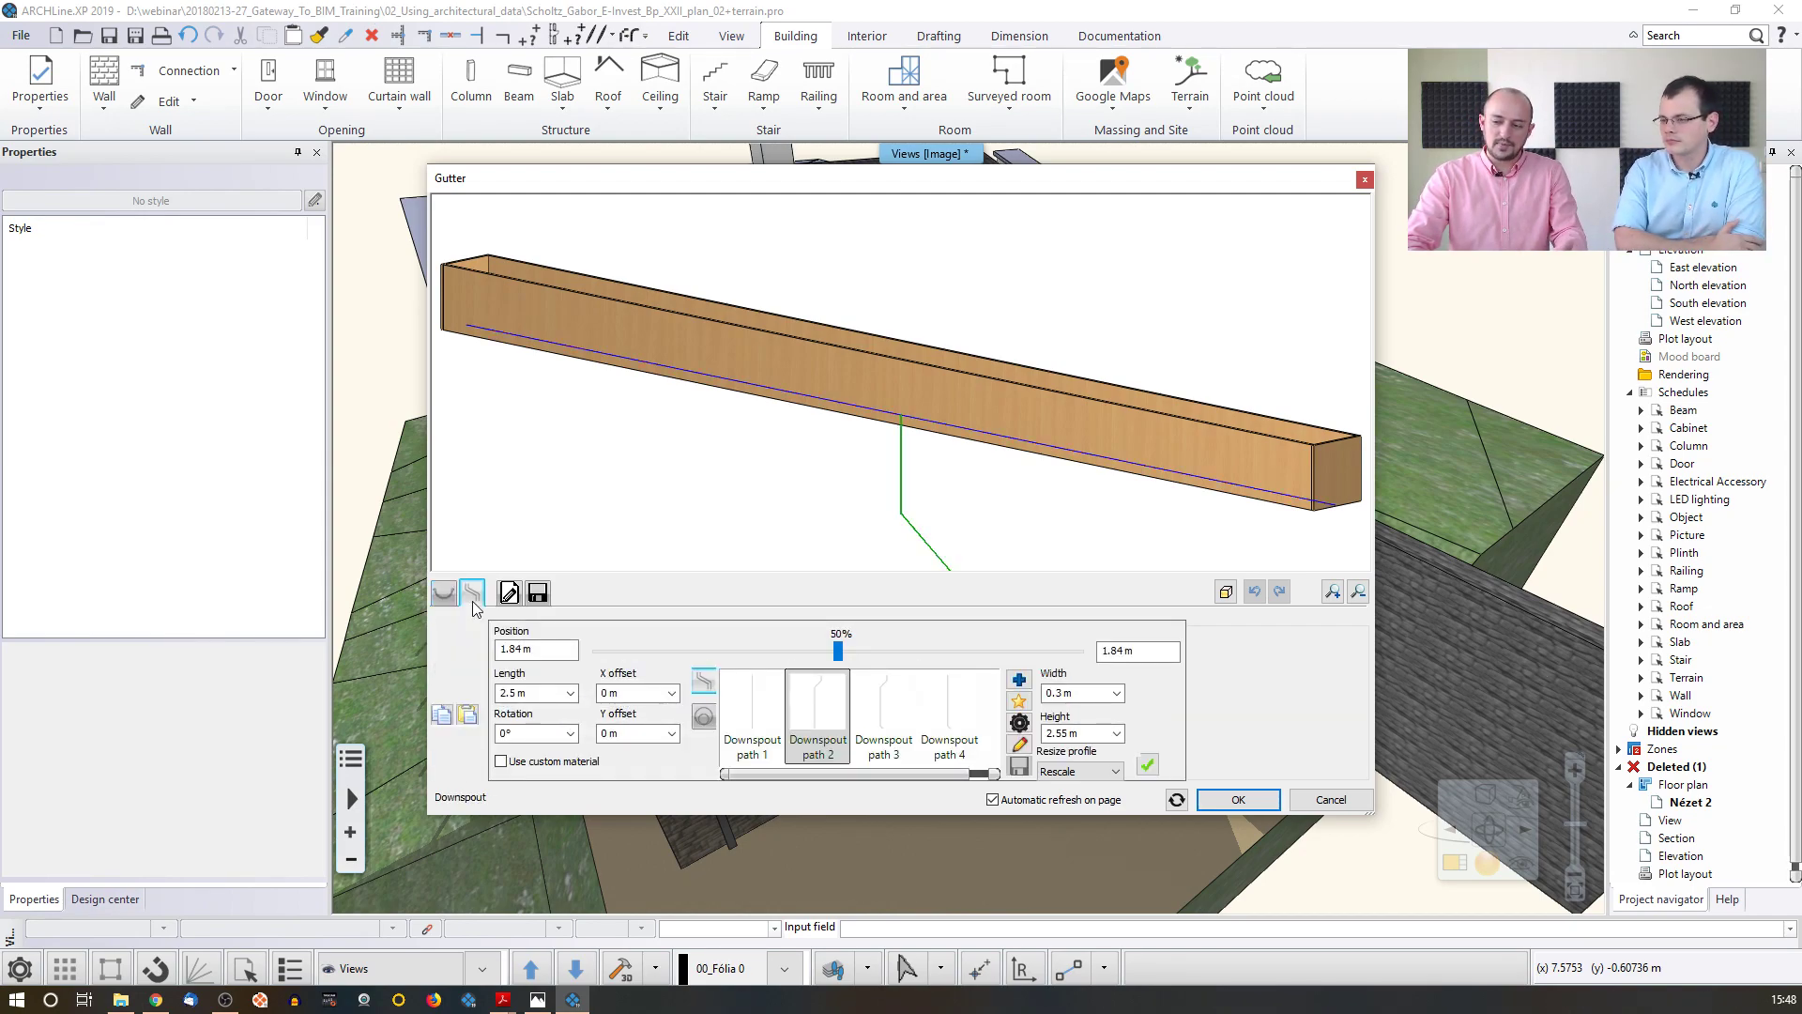
pyautogui.scroll(-3, 944, 464)
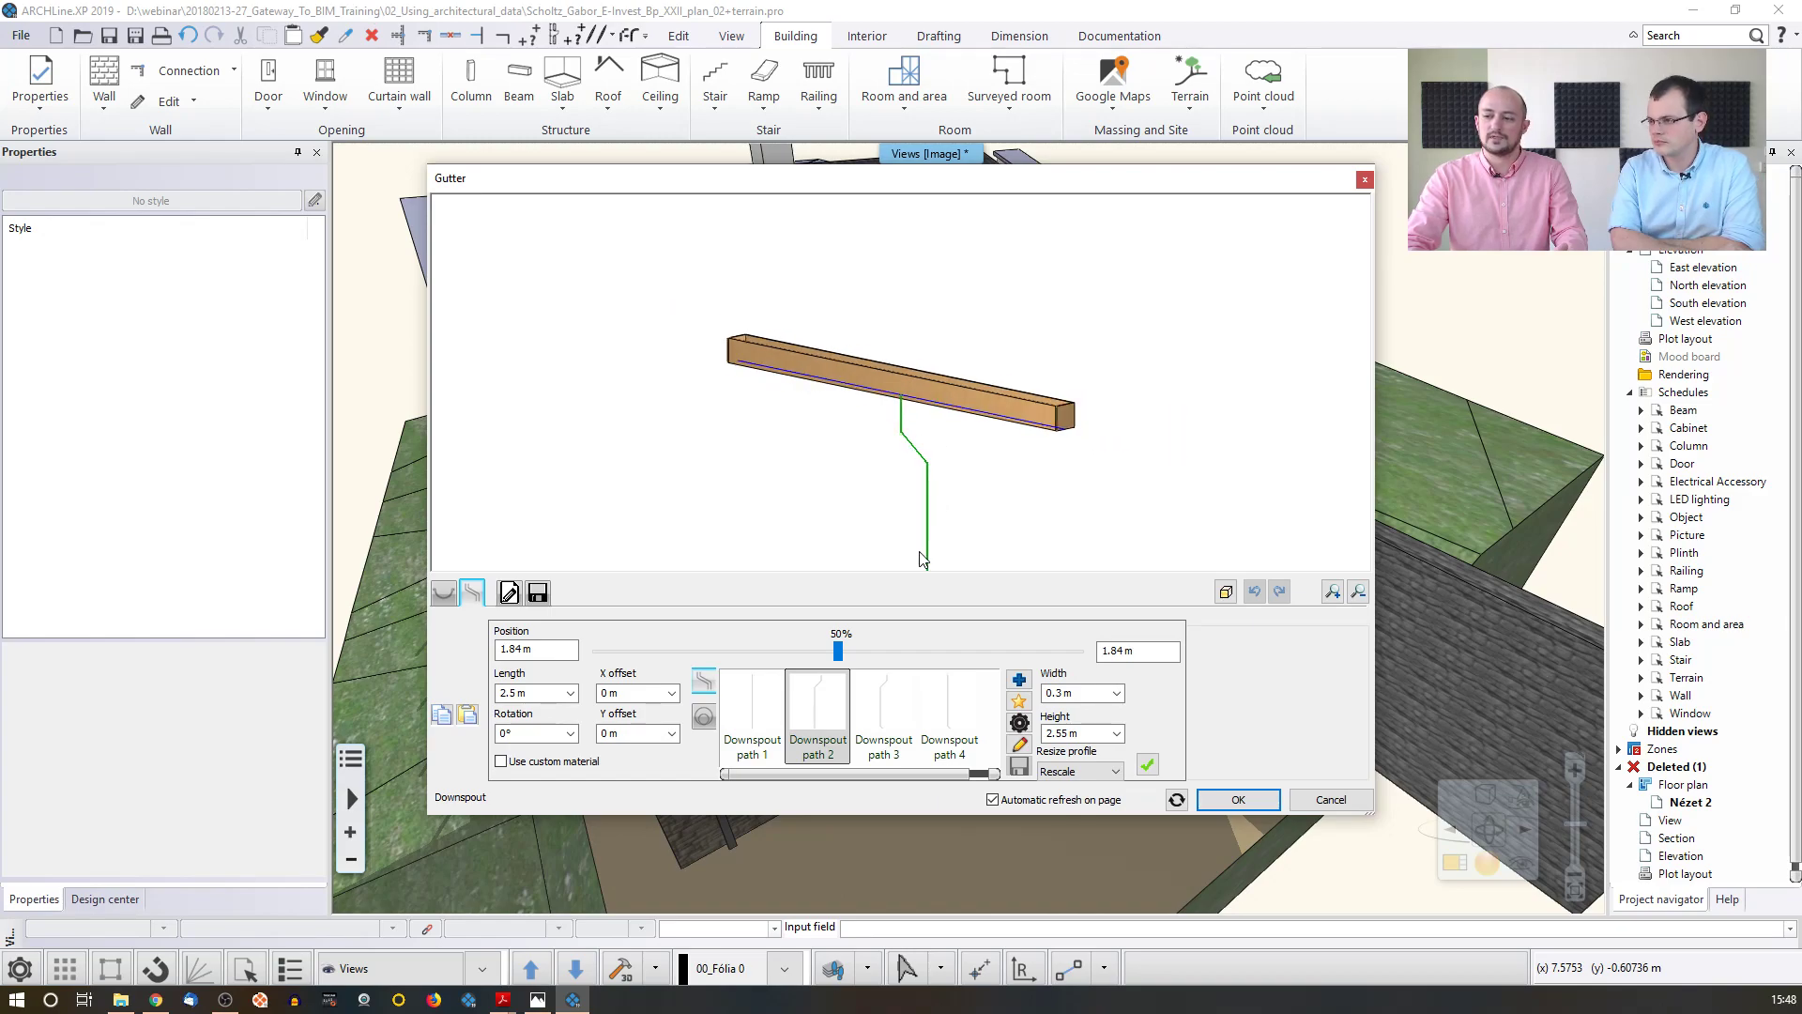
pyautogui.moveTo(838, 650); pyautogui.dragTo(972, 652)
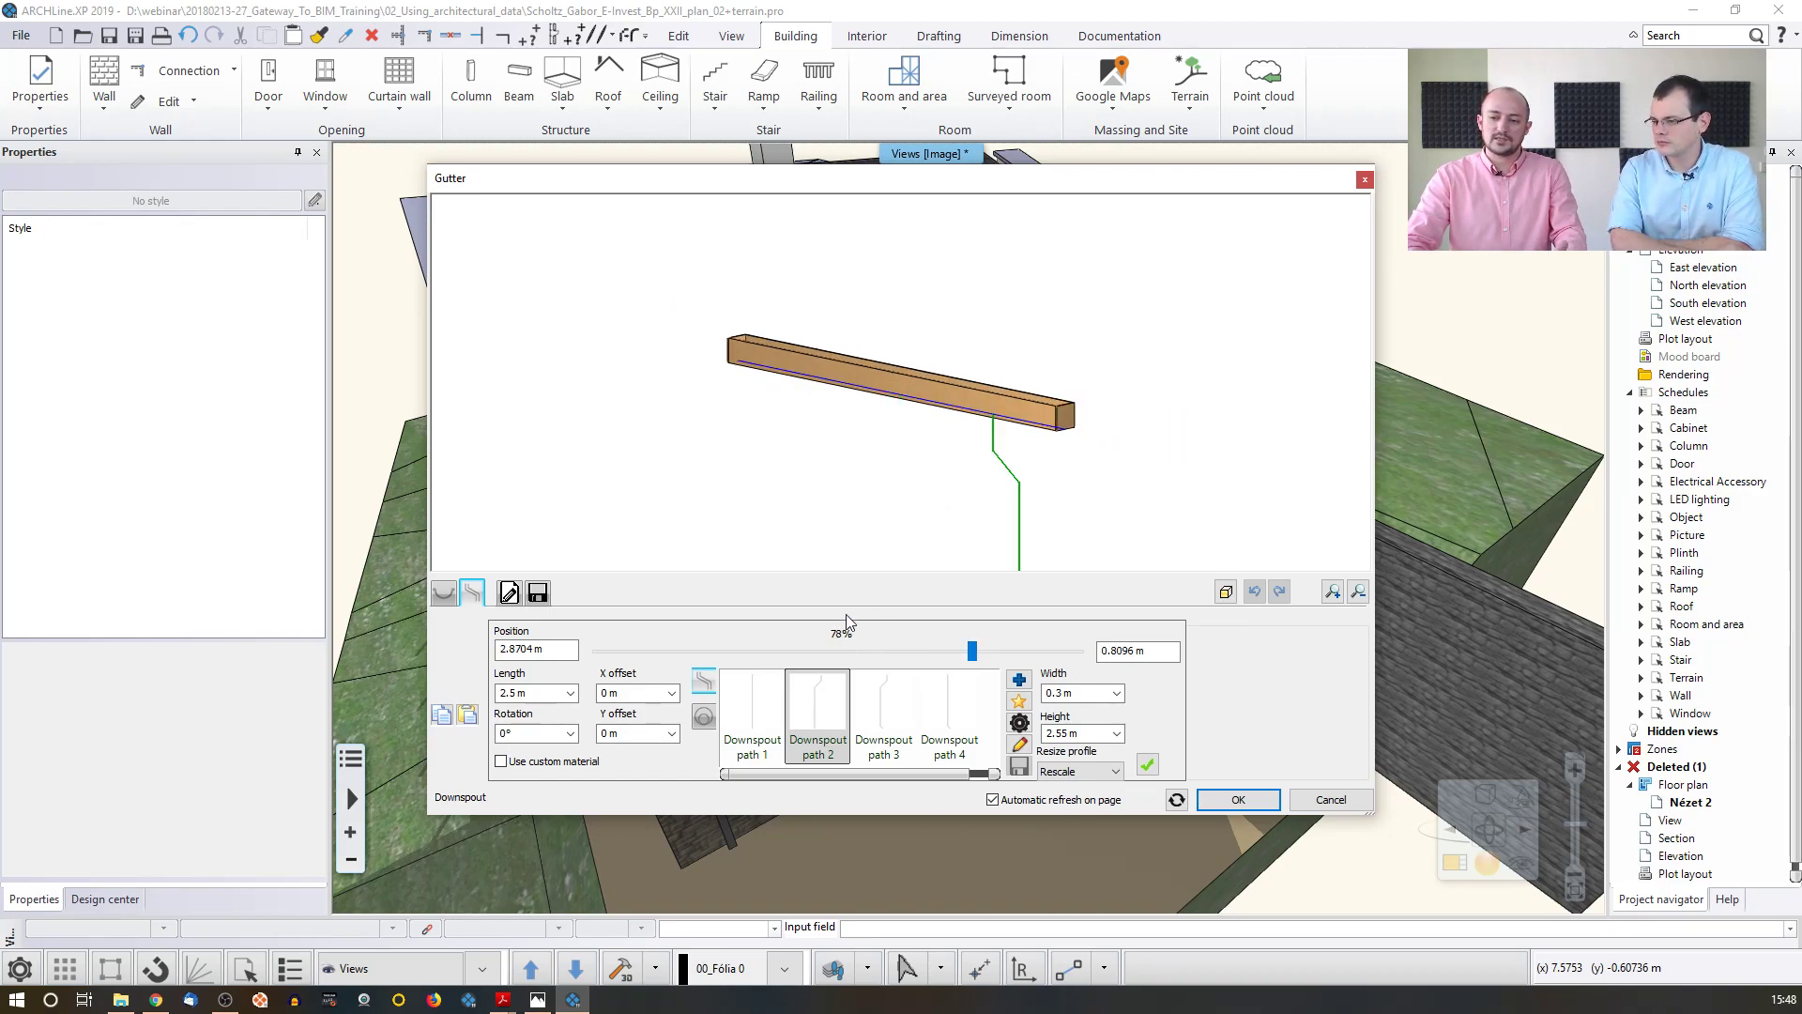
# - Load the saved Gutter 01 type from the library, create the gutter with its downspout, and check it at the eave
pyautogui.click(543, 601)
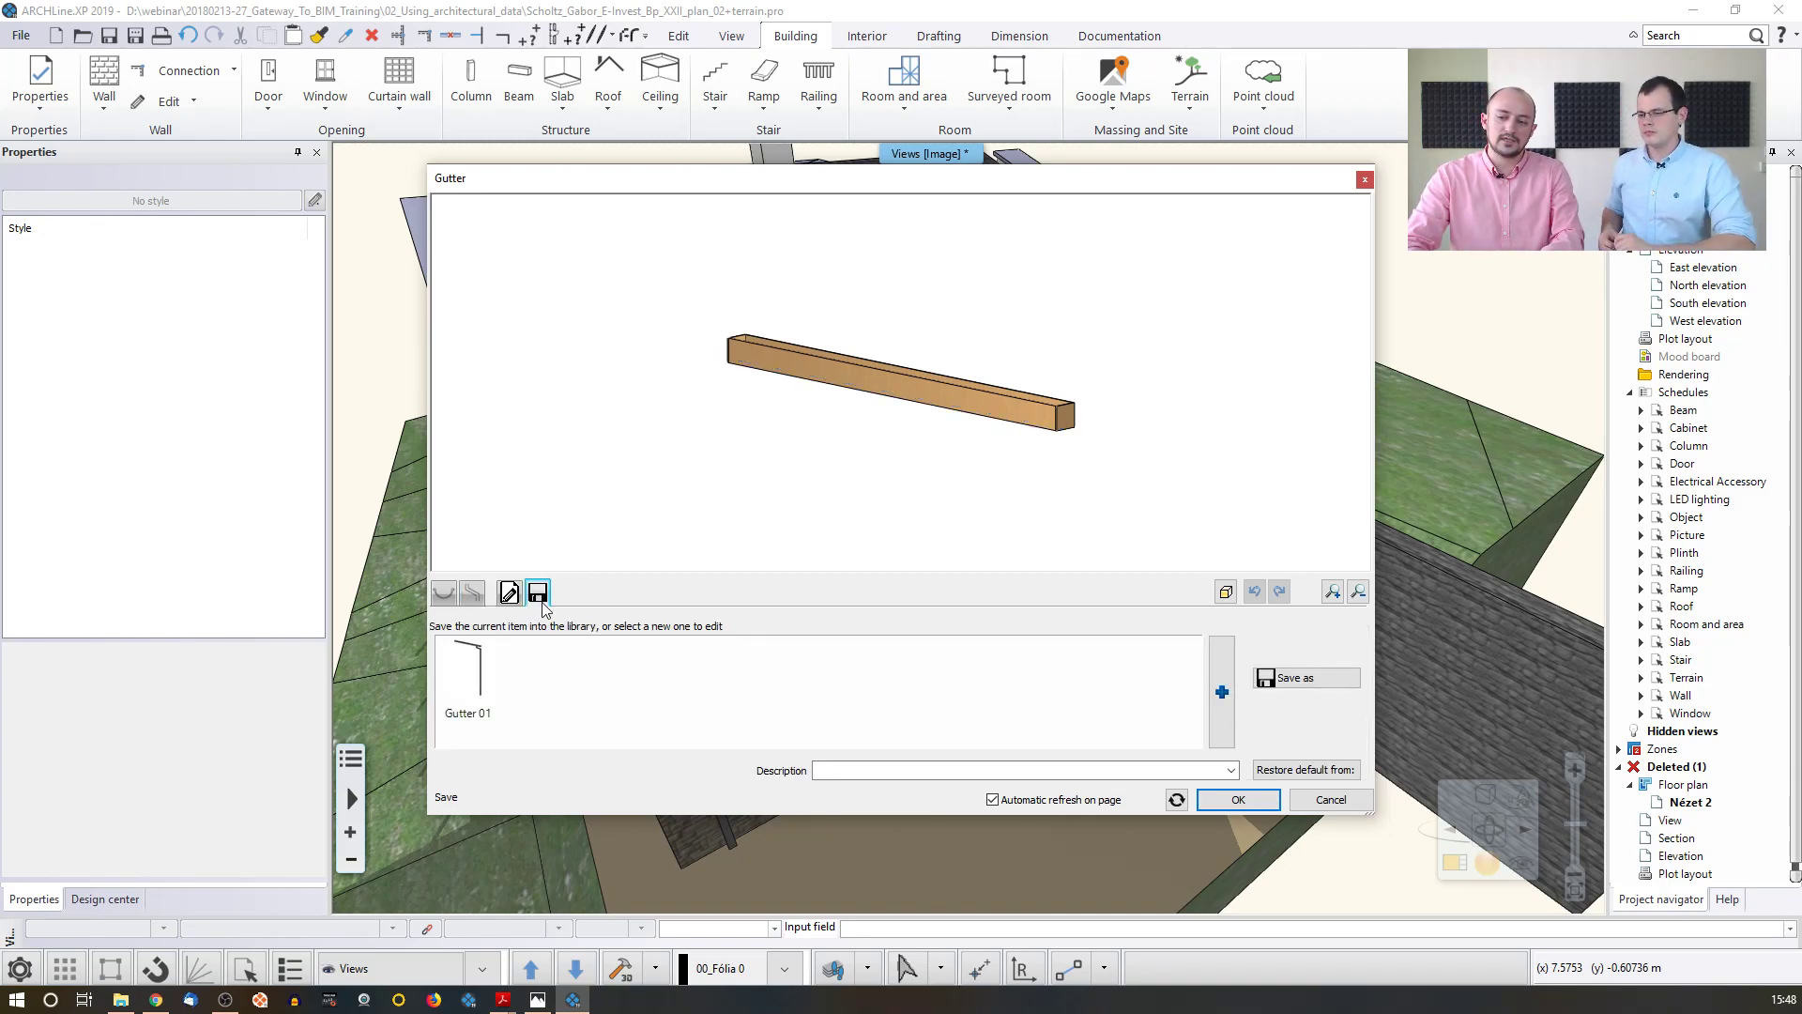
pyautogui.click(487, 690)
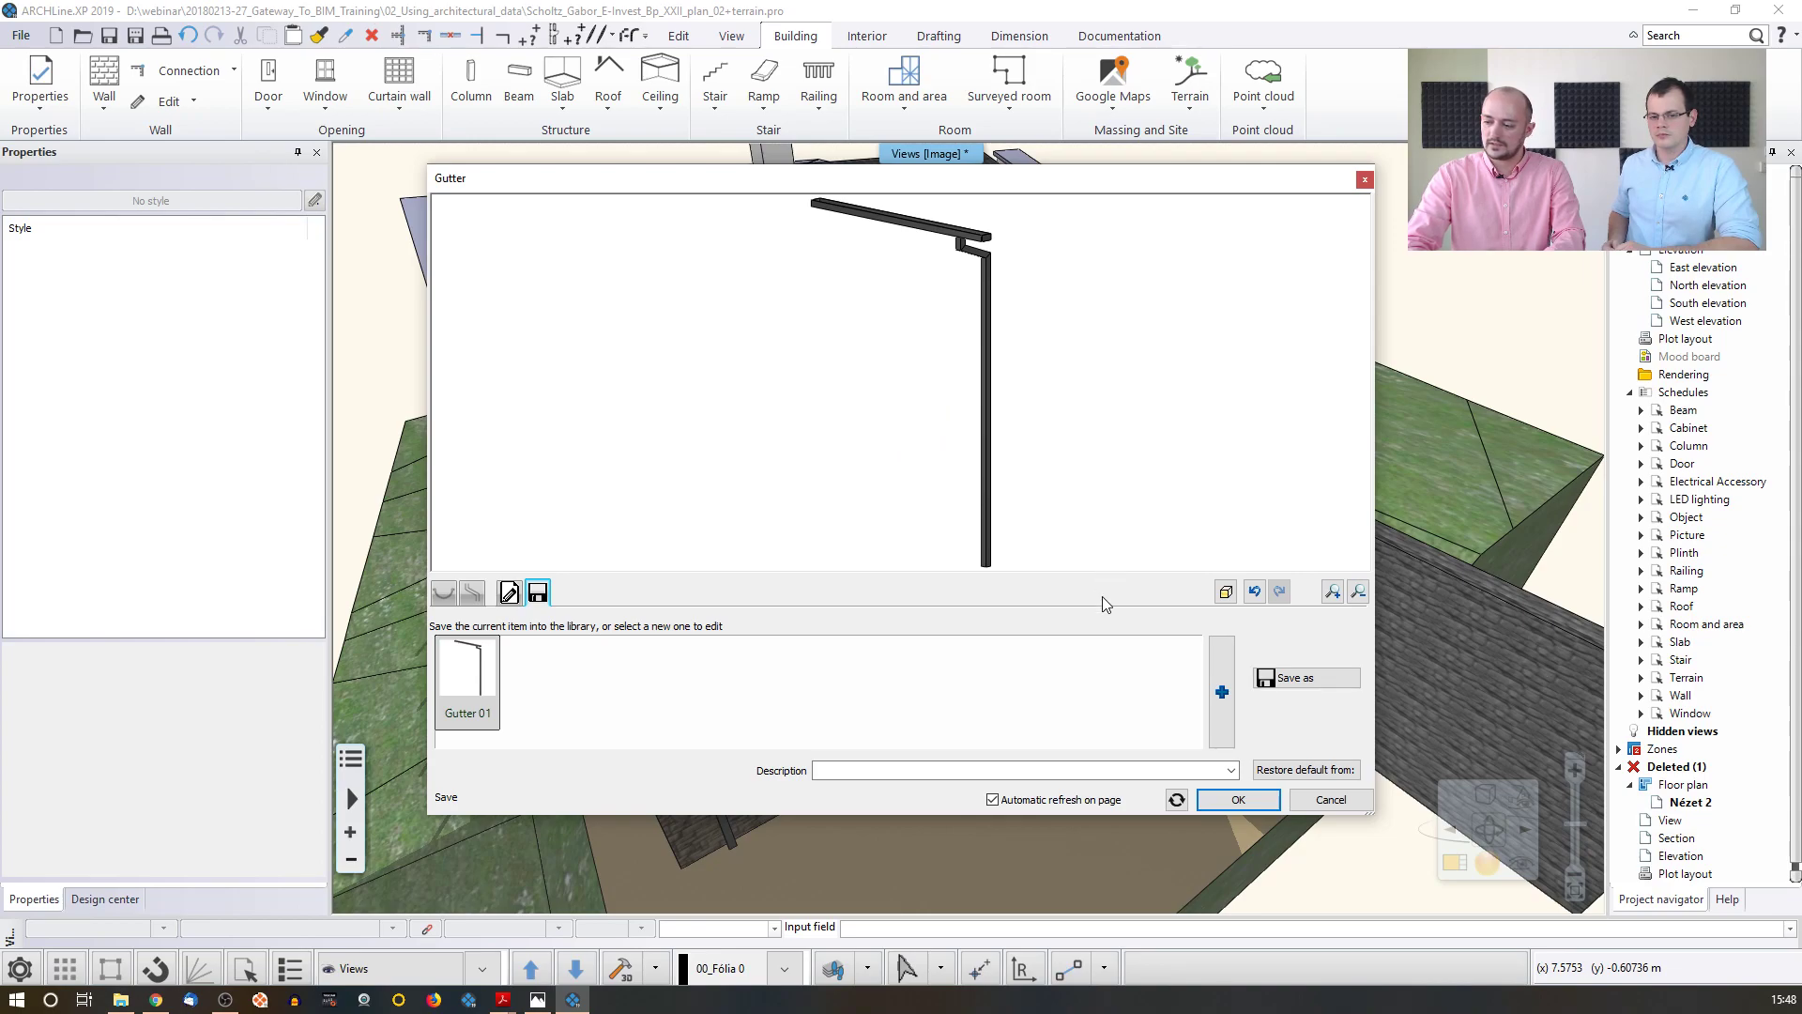
pyautogui.click(1239, 799)
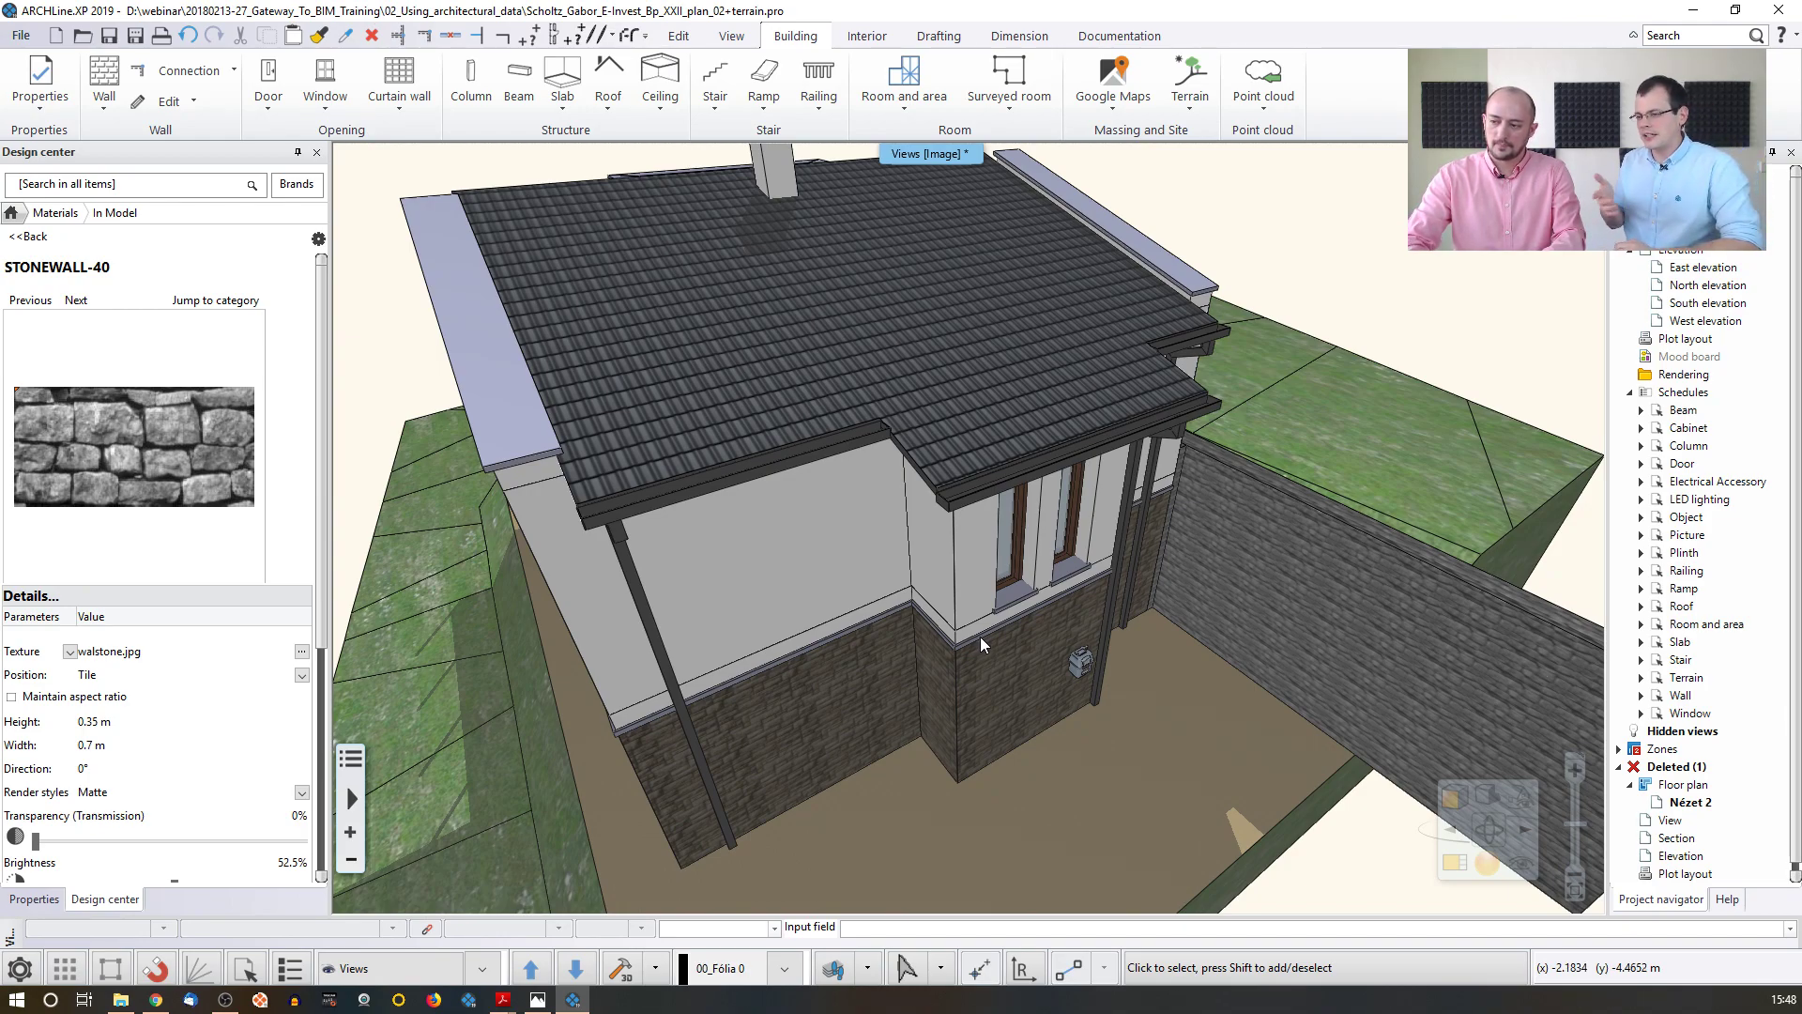
pyautogui.scroll(3, 980, 636)
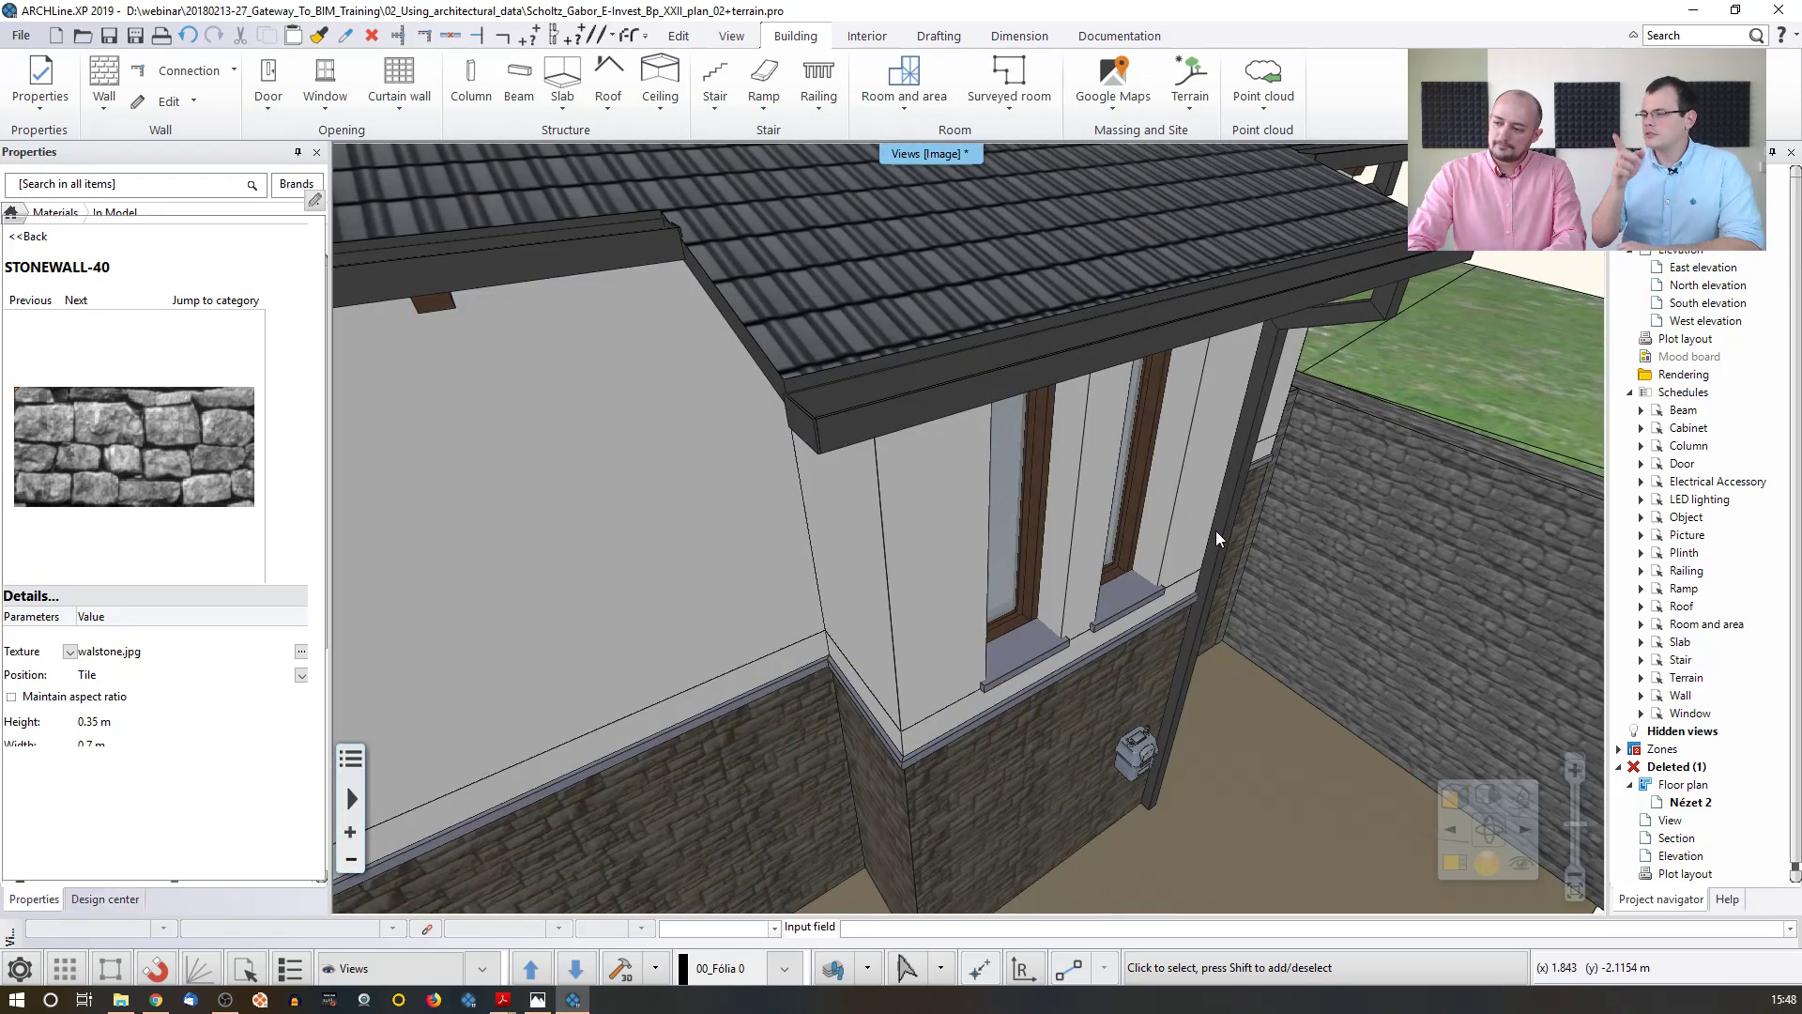
pyautogui.click(1214, 532)
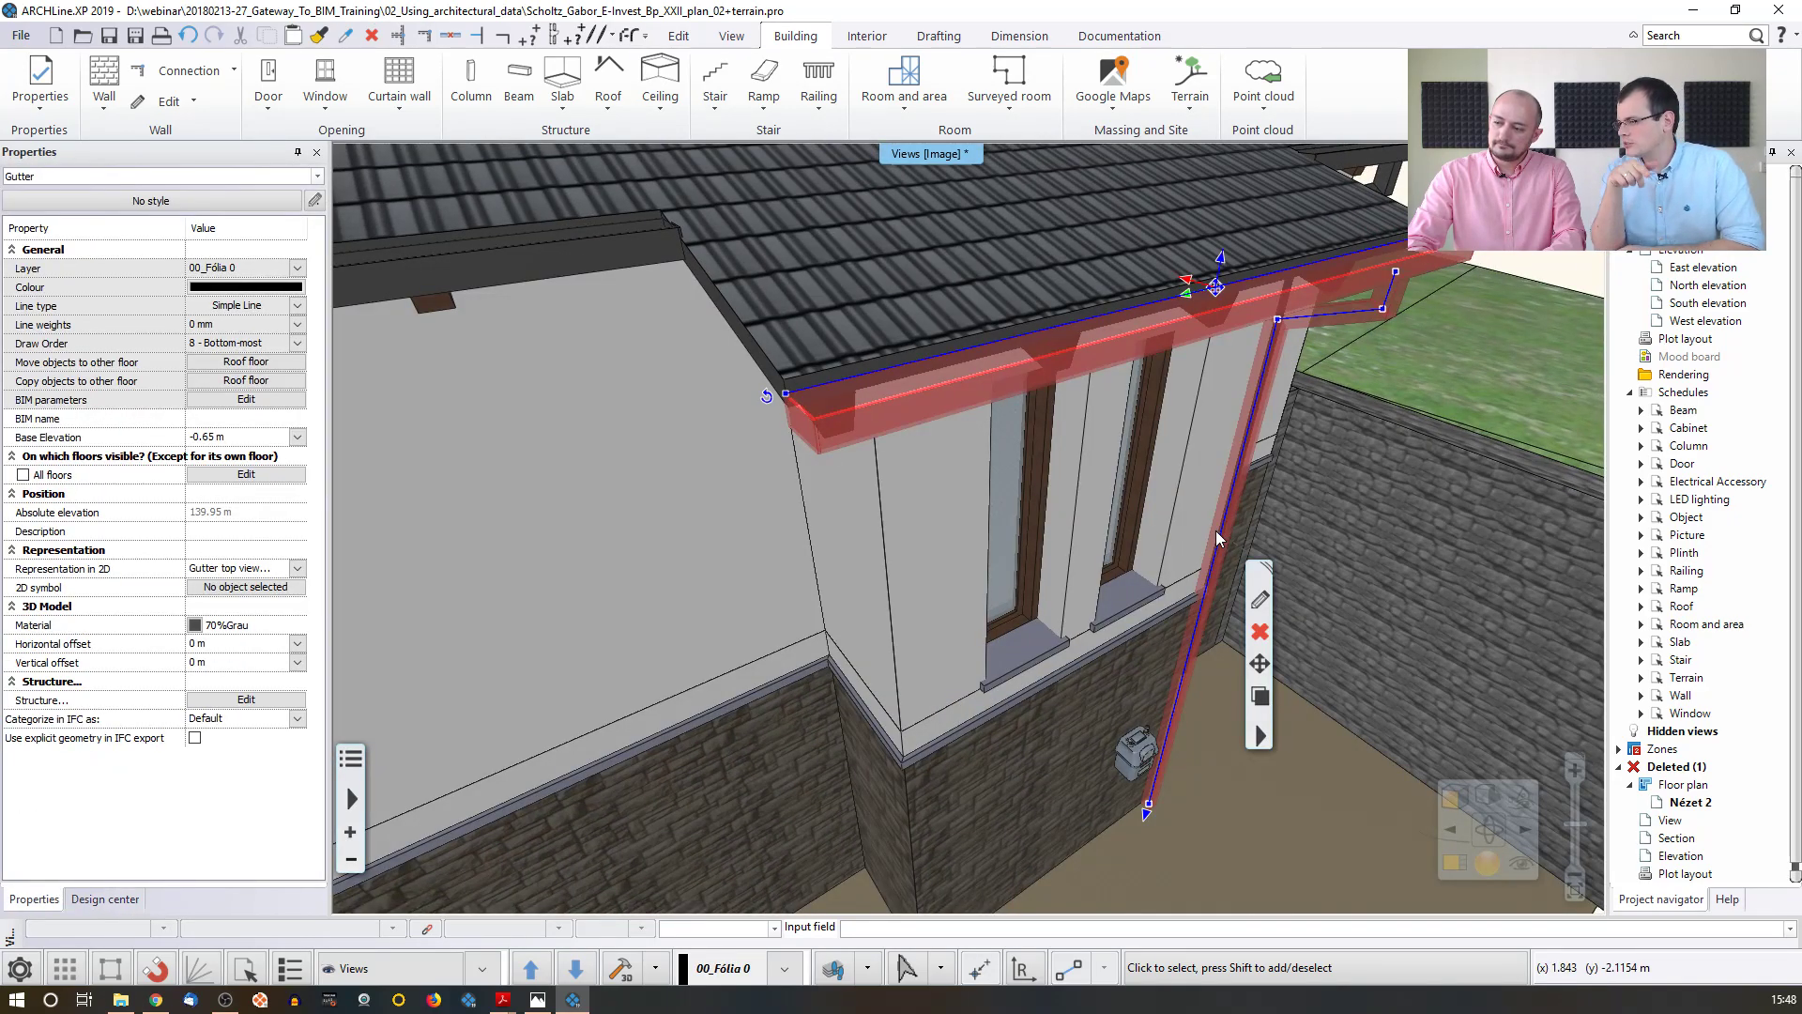
pyautogui.click(1212, 526)
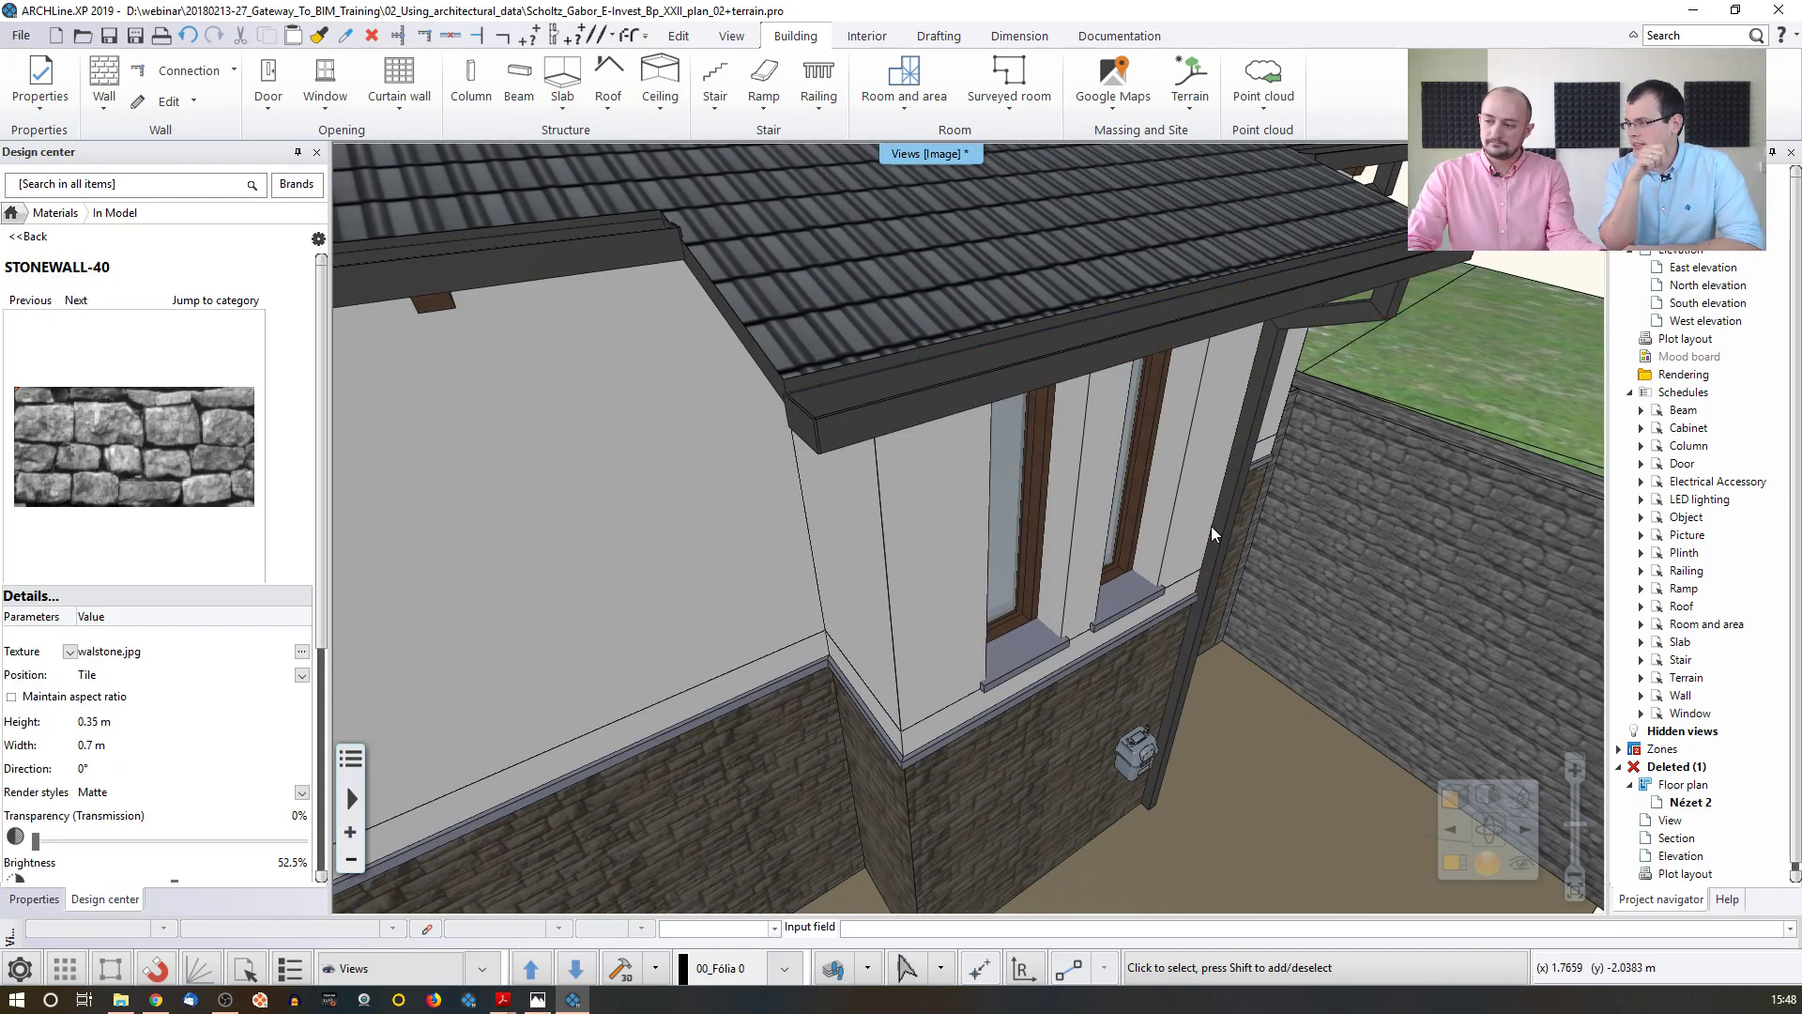
# - Delete the front profile of the roof-level gable wall beneath the sloping tiled roof
pyautogui.scroll(-5, 1211, 526)
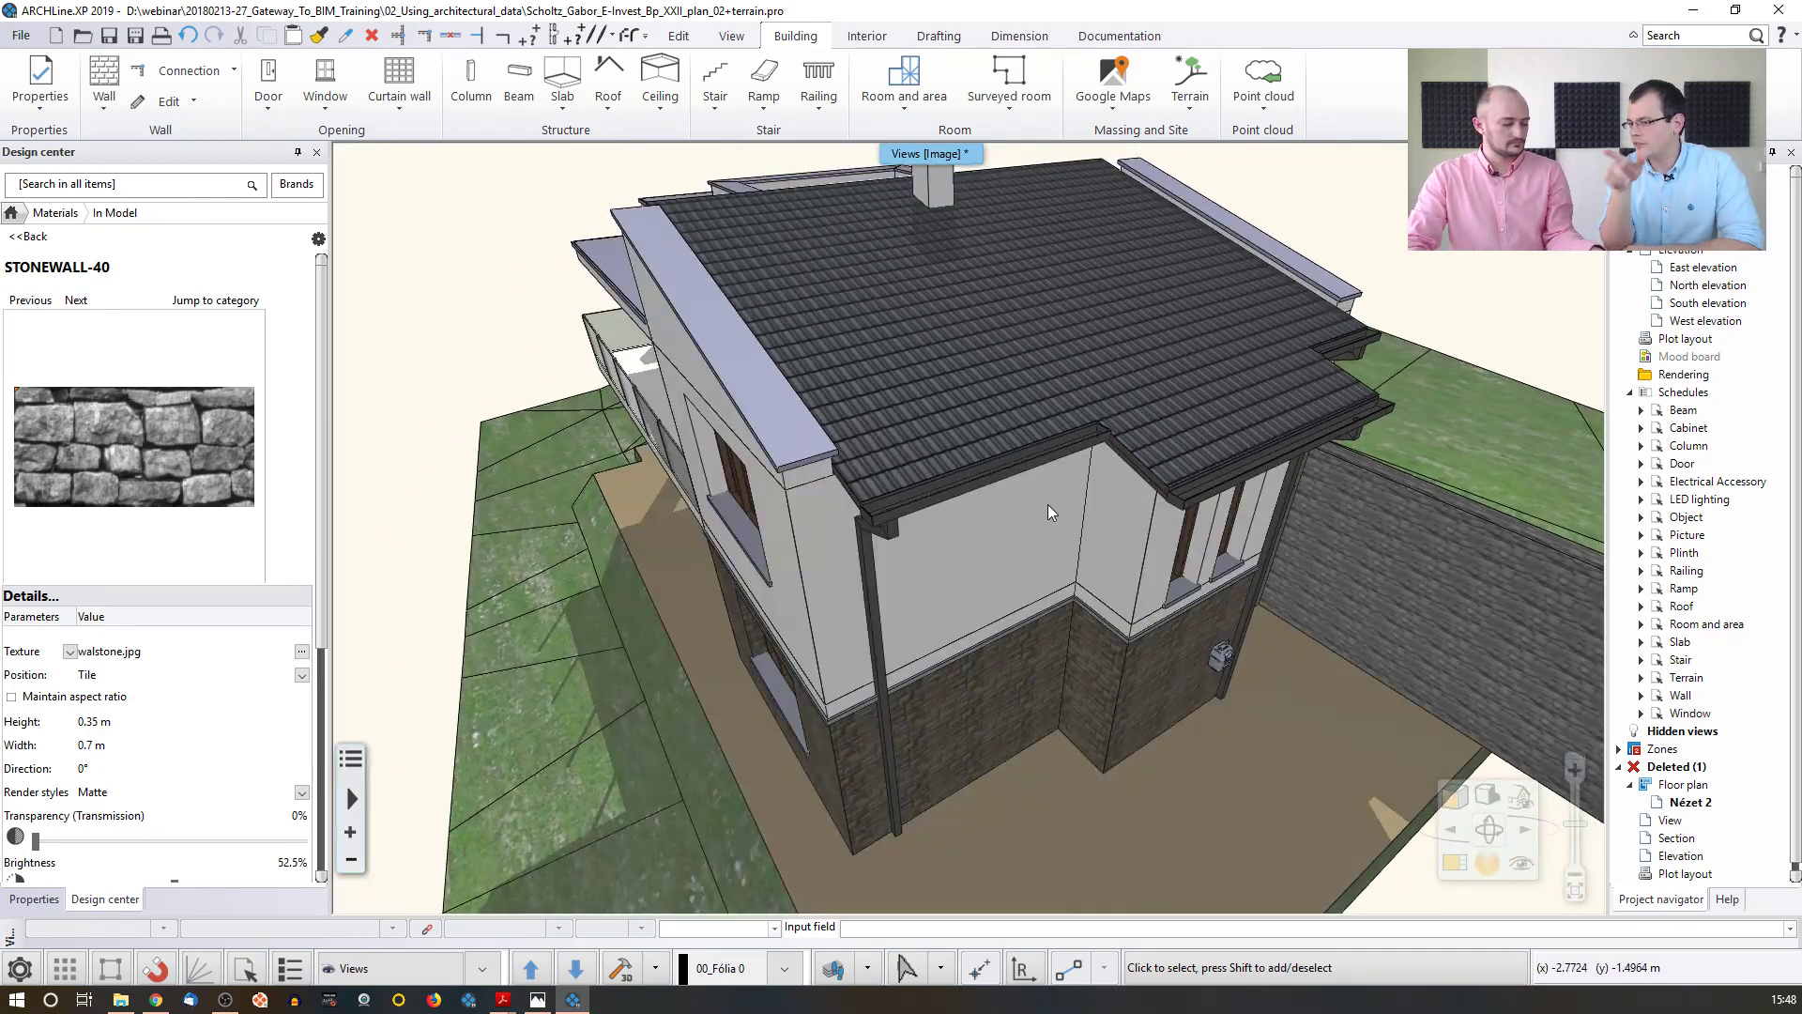
pyautogui.moveTo(1022, 509); pyautogui.dragTo(1170, 285, button='middle')
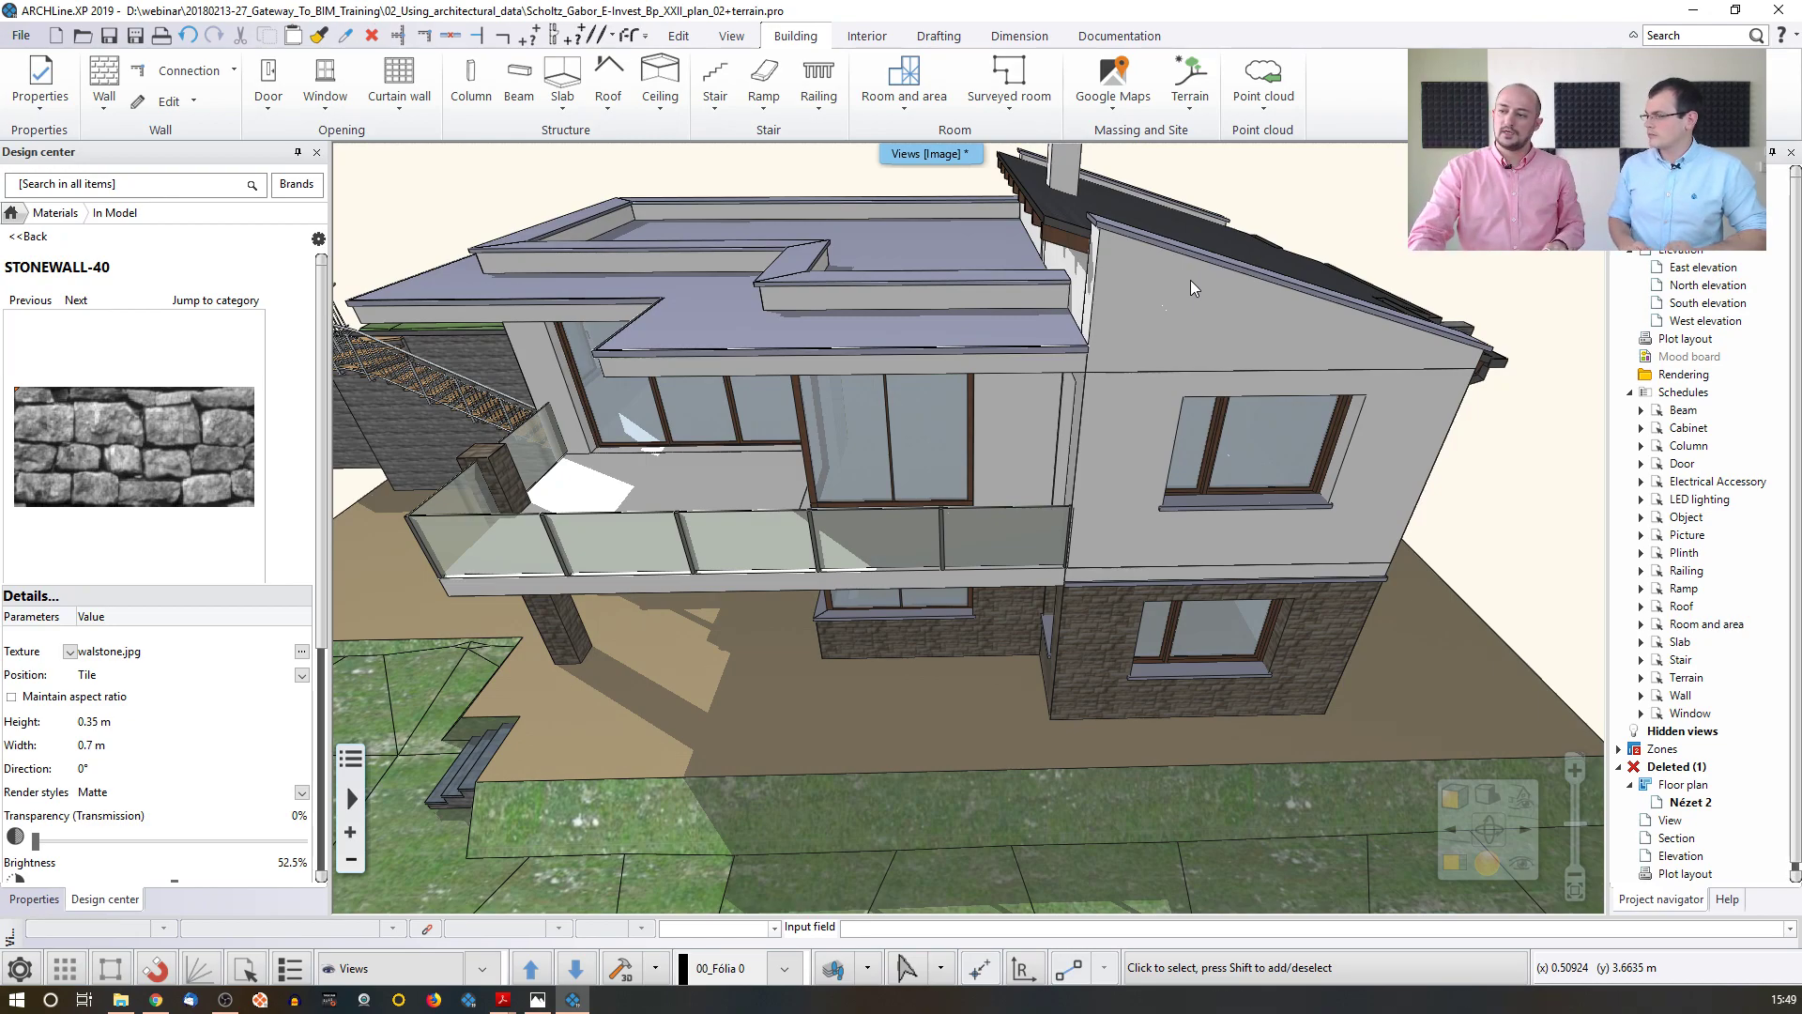
pyautogui.rightClick(1197, 329)
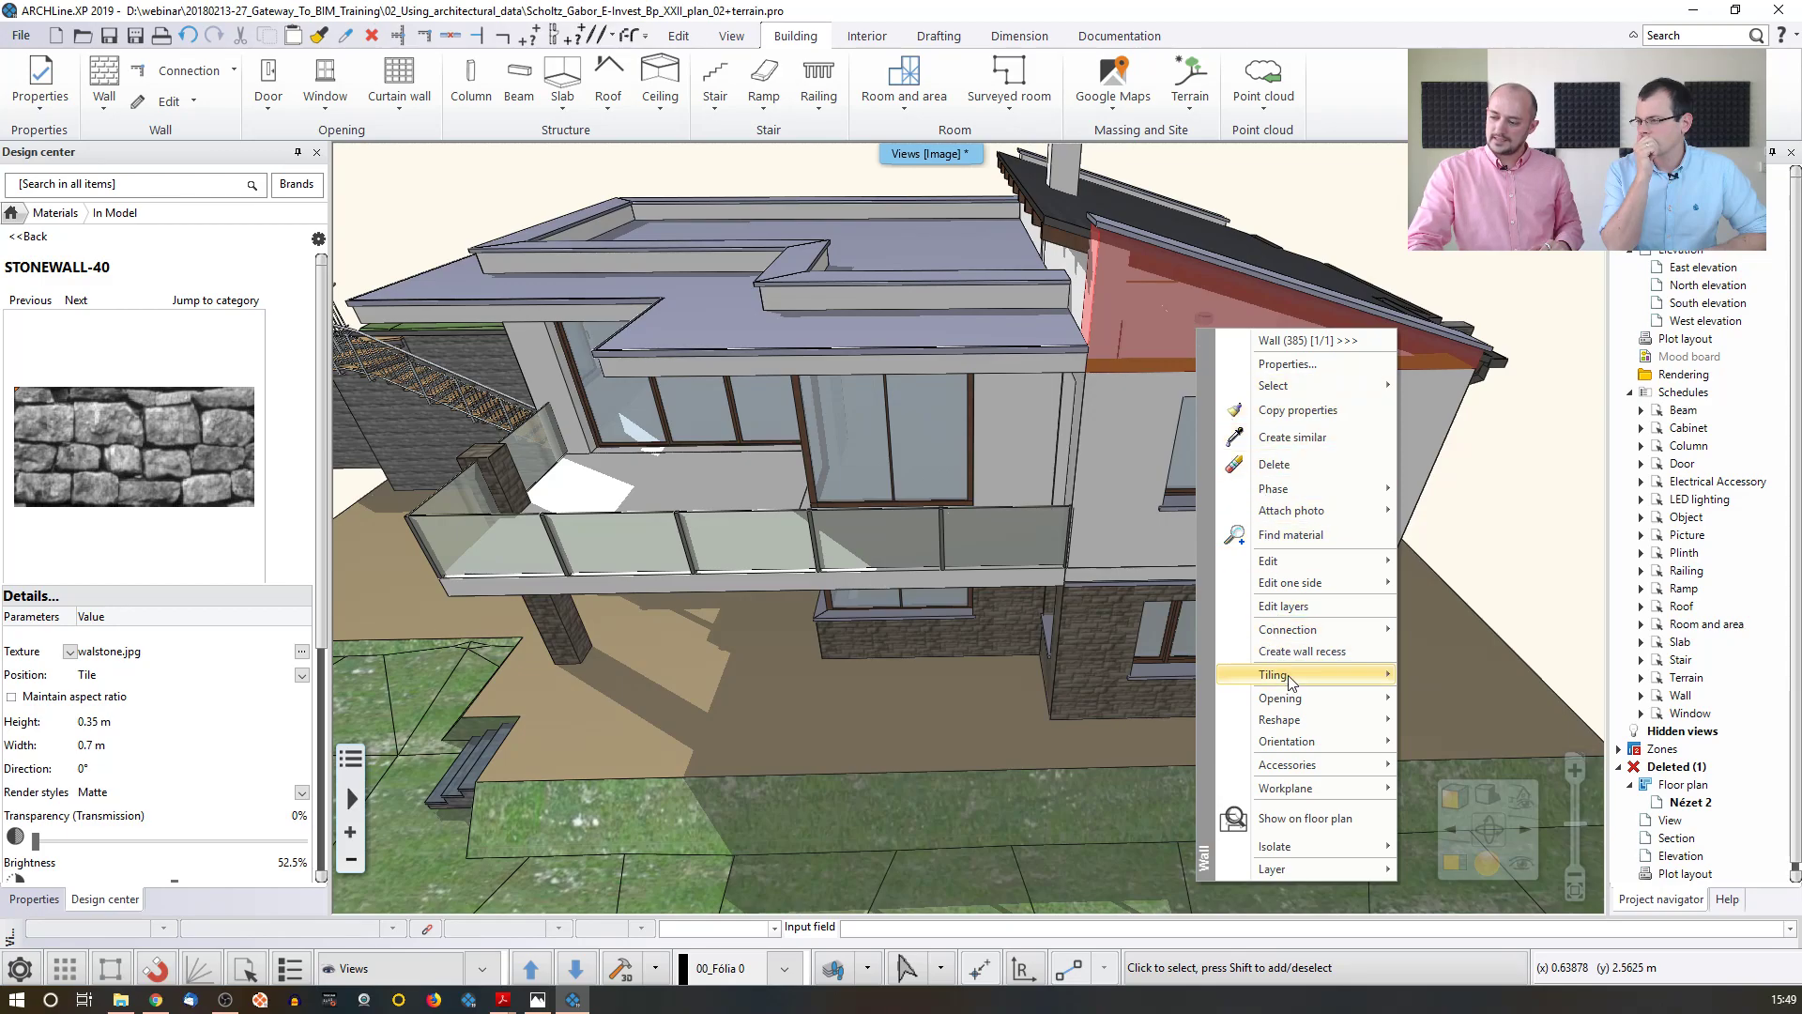
pyautogui.moveTo(1299, 721)
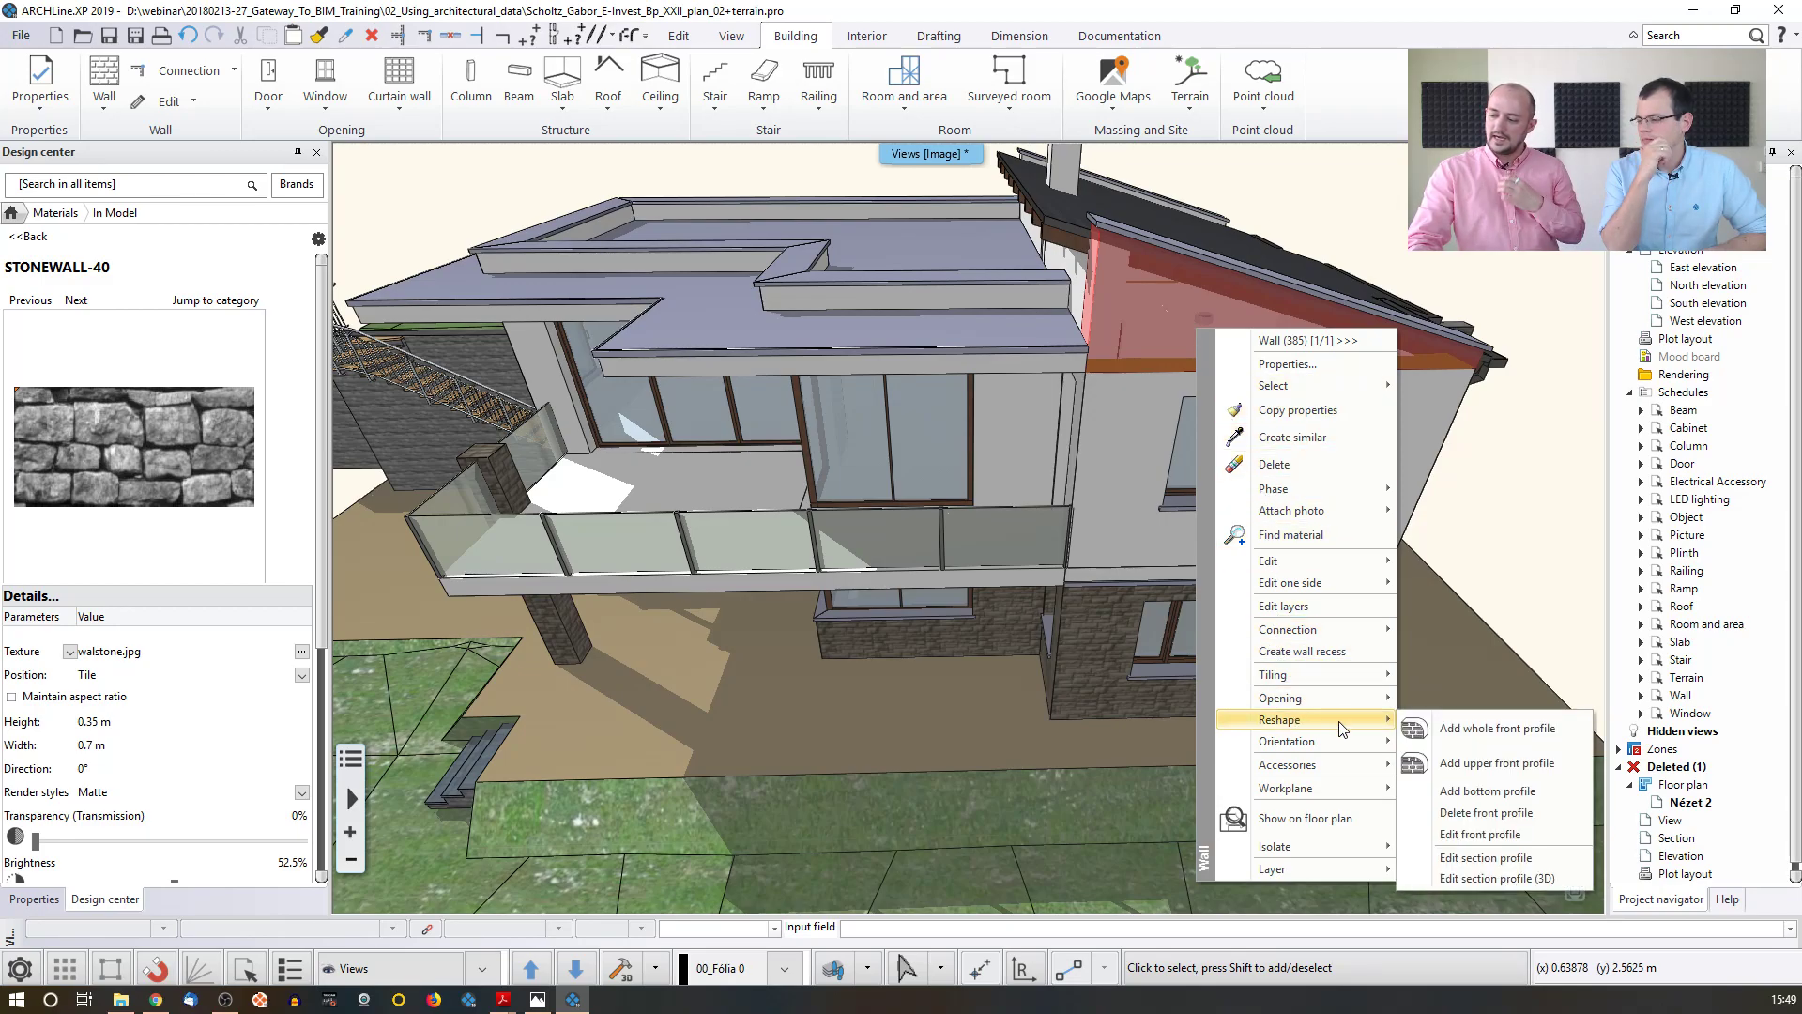
pyautogui.click(1485, 813)
pyautogui.scroll(-5, 1262, 410)
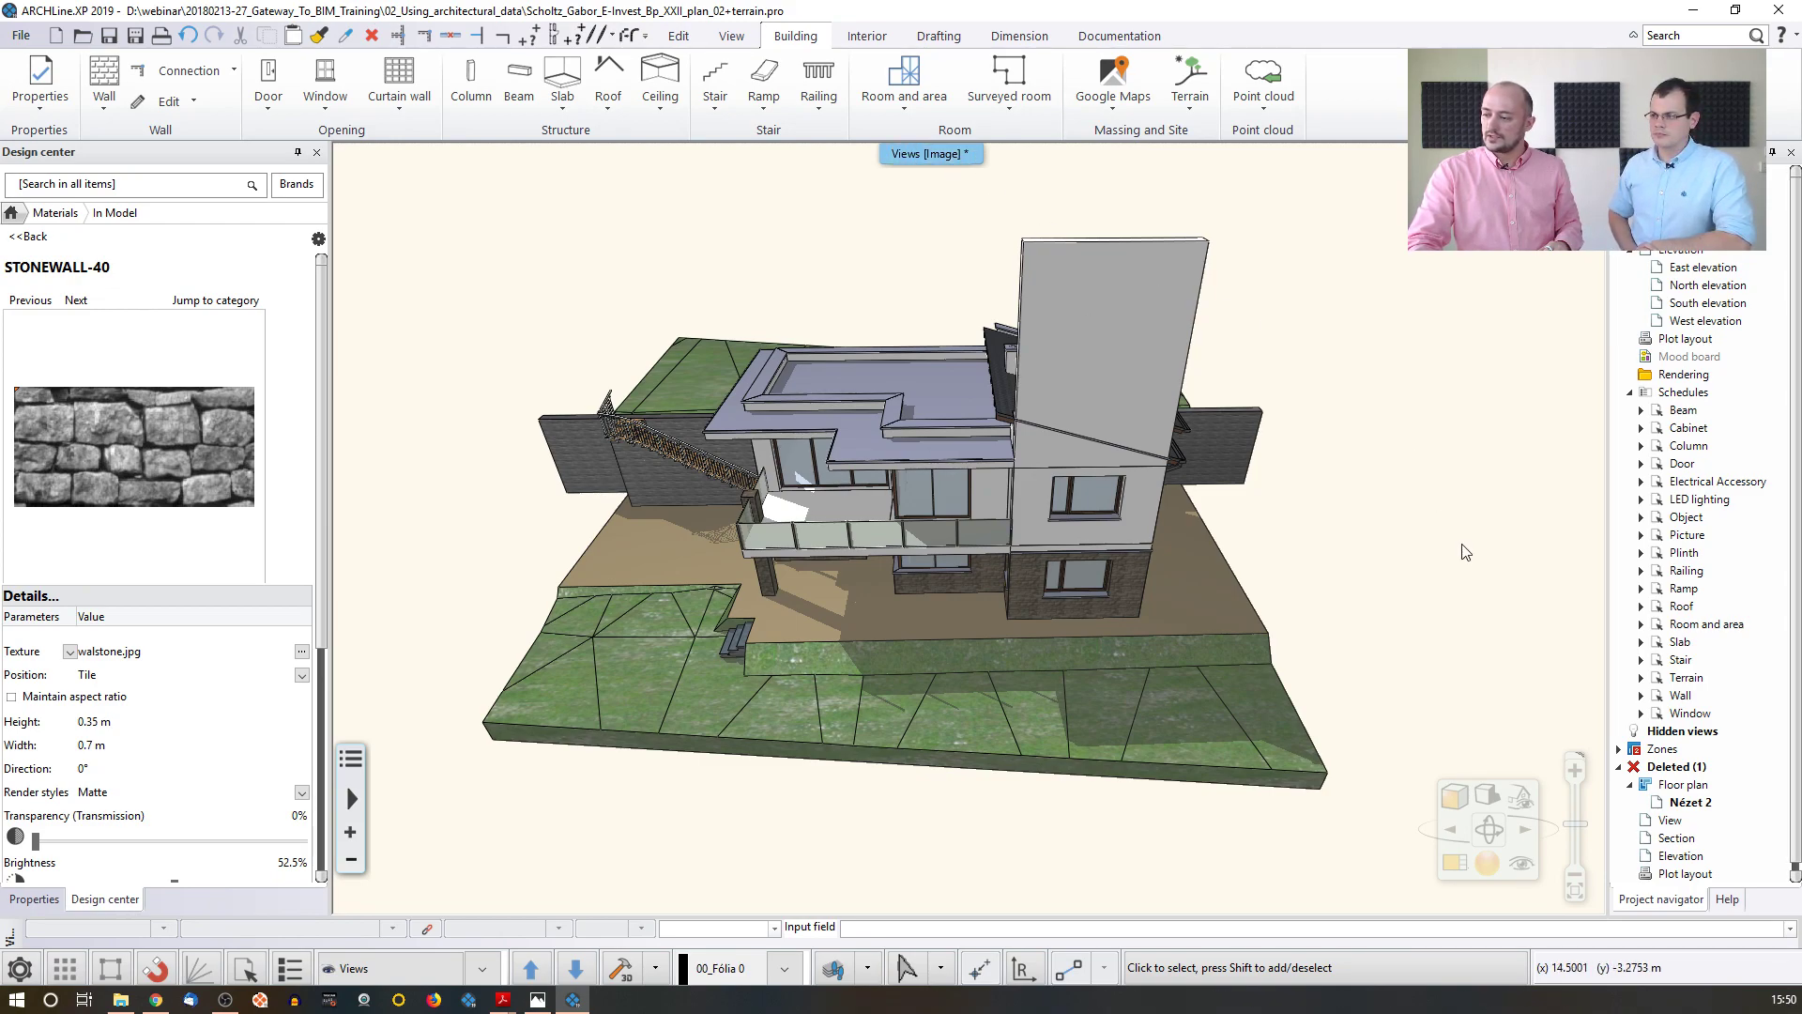
# - Show the 3D view beside the Roof floor plan and select the tall gable wall to locate it in both, then deselect it
pyautogui.click(1523, 803)
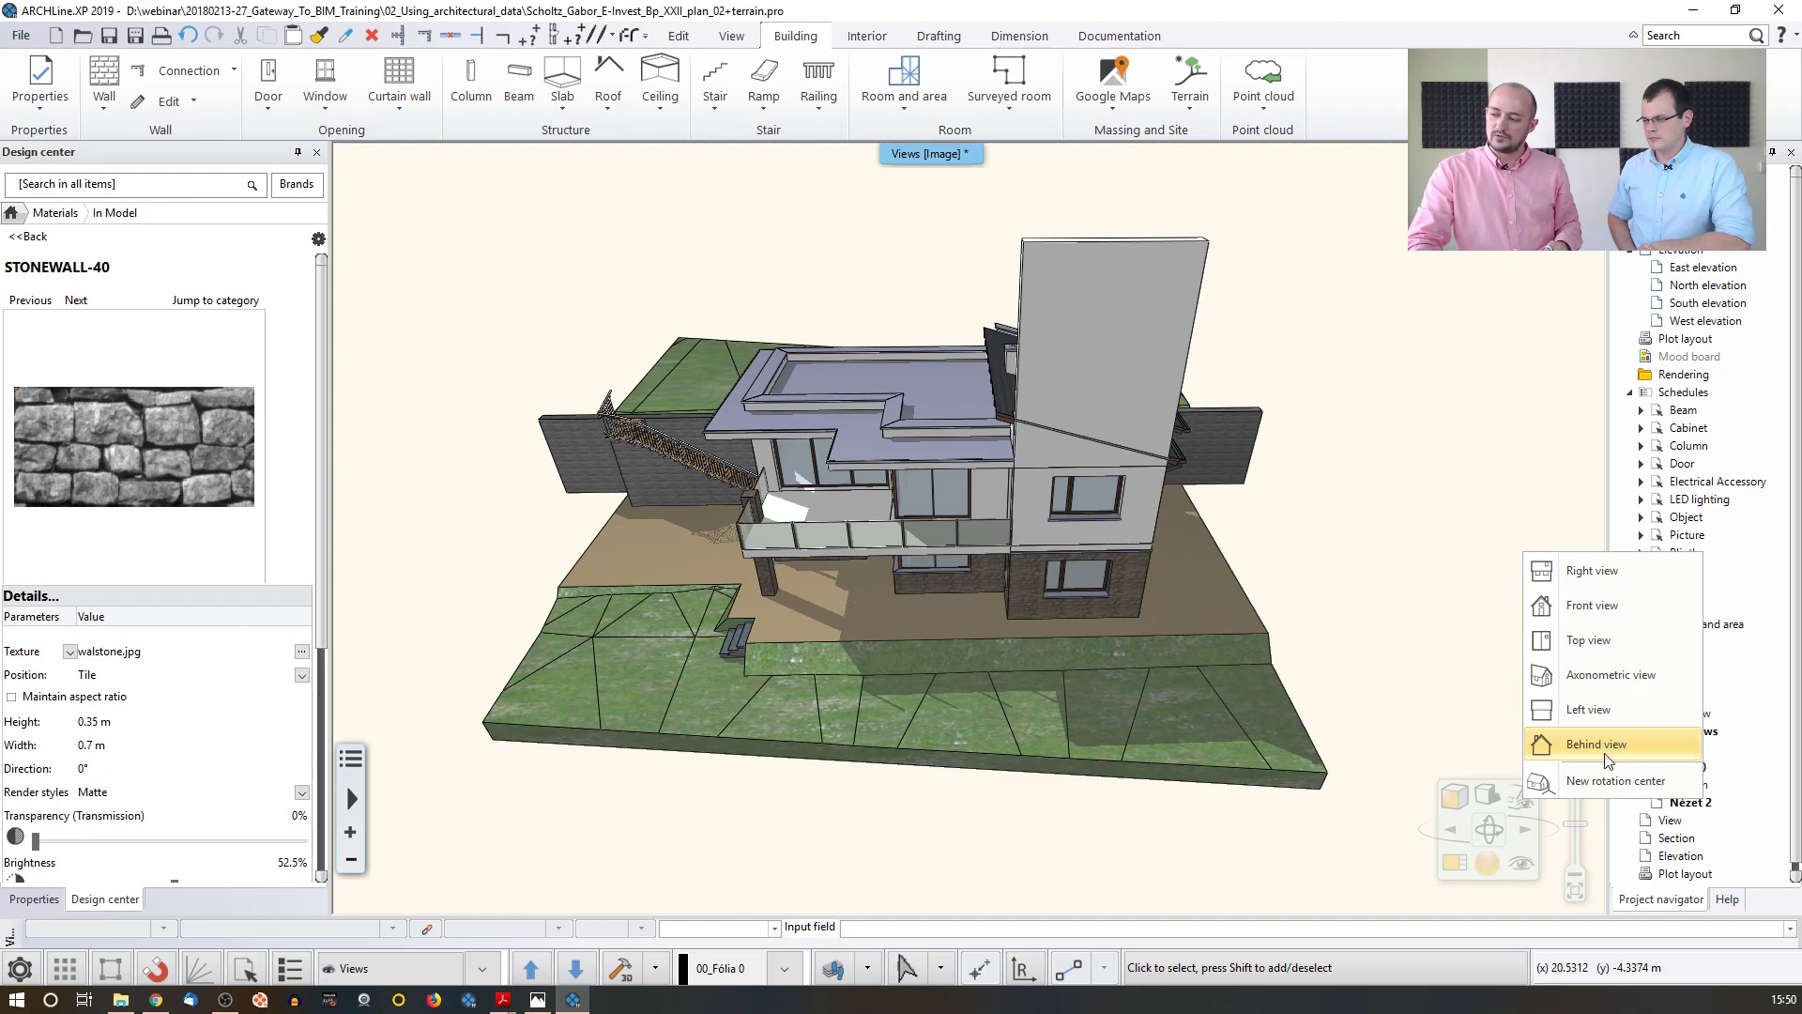
pyautogui.click(1396, 437)
pyautogui.click(1455, 862)
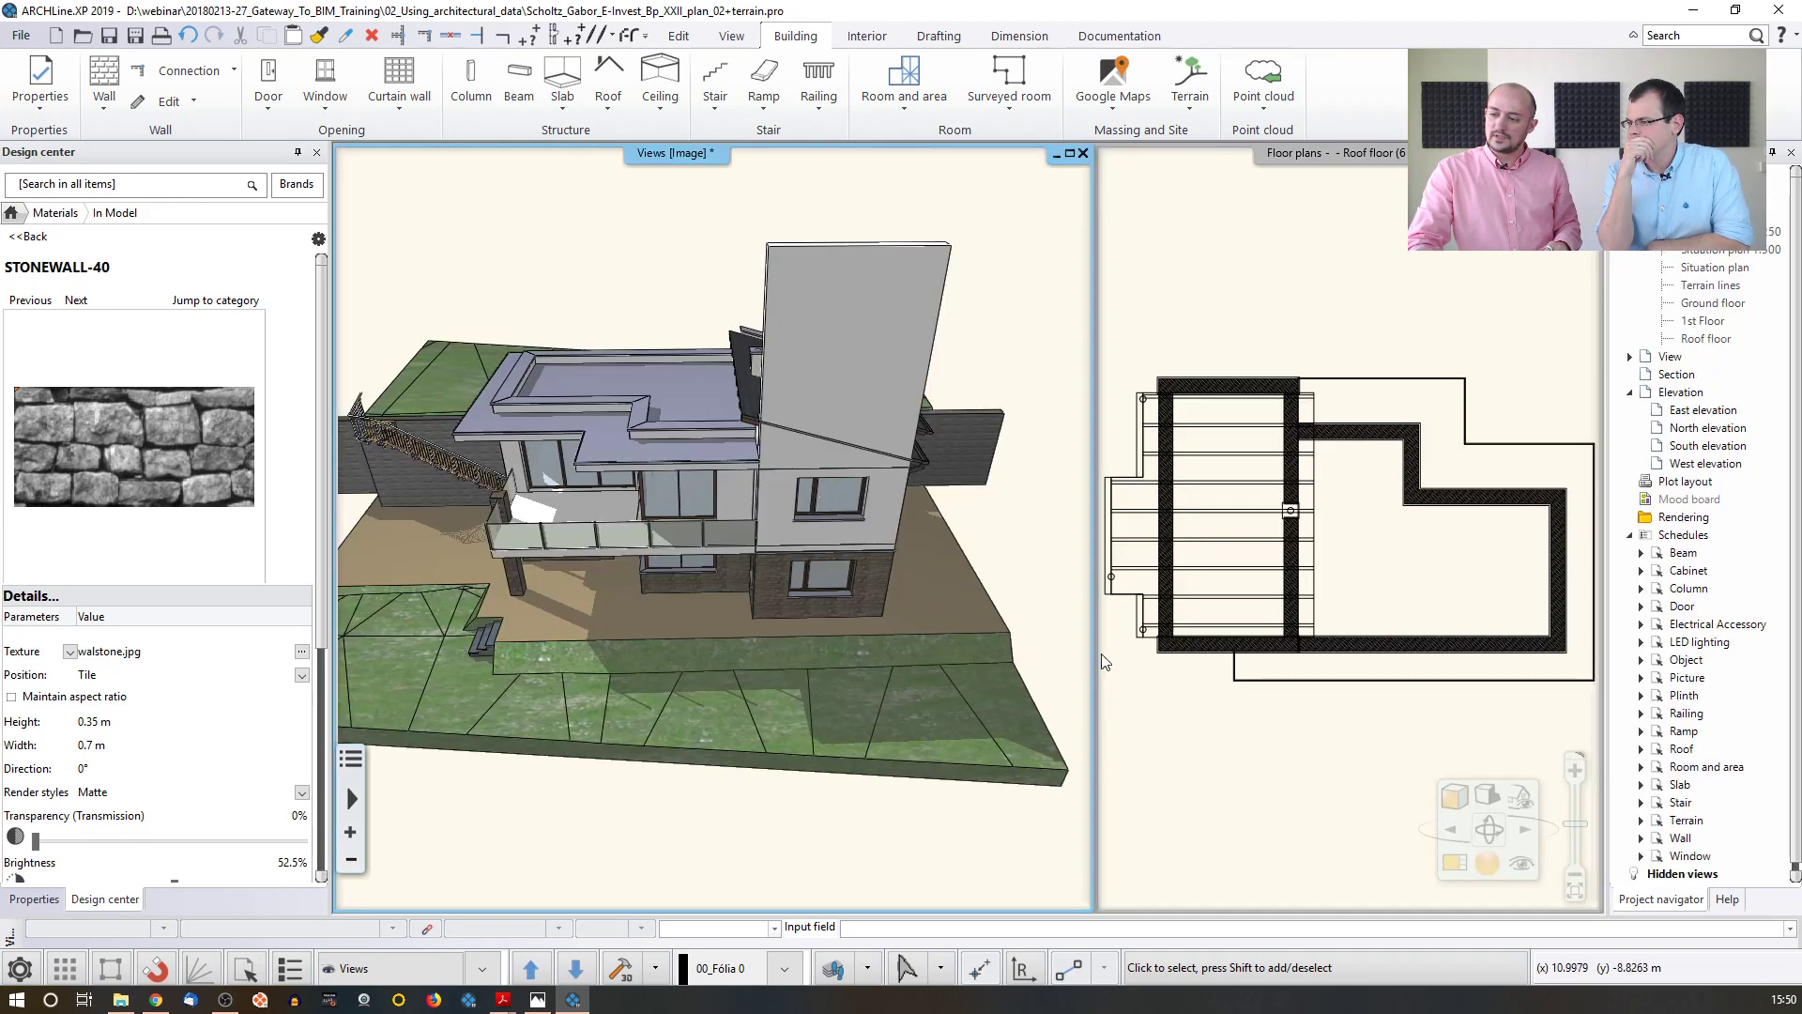
pyautogui.click(820, 347)
pyautogui.click(1257, 308)
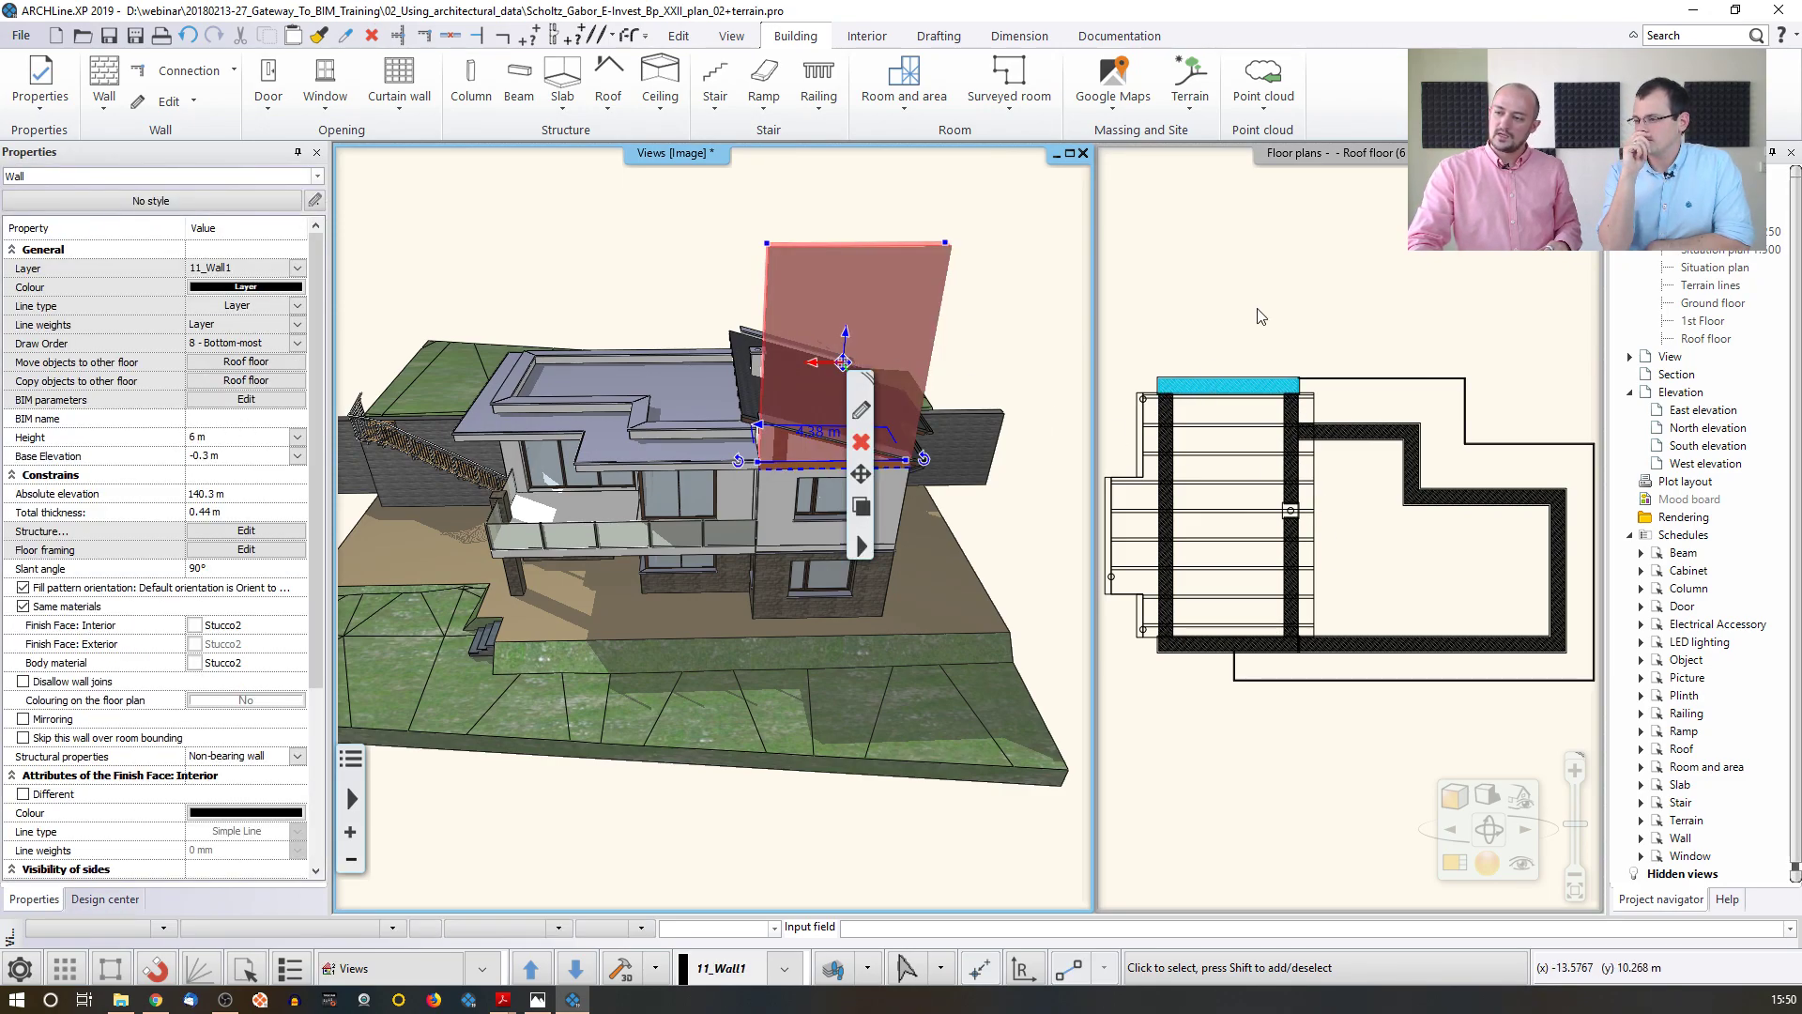
pyautogui.scroll(-1, 1257, 307)
pyautogui.click(1360, 774)
pyautogui.press('Escape')
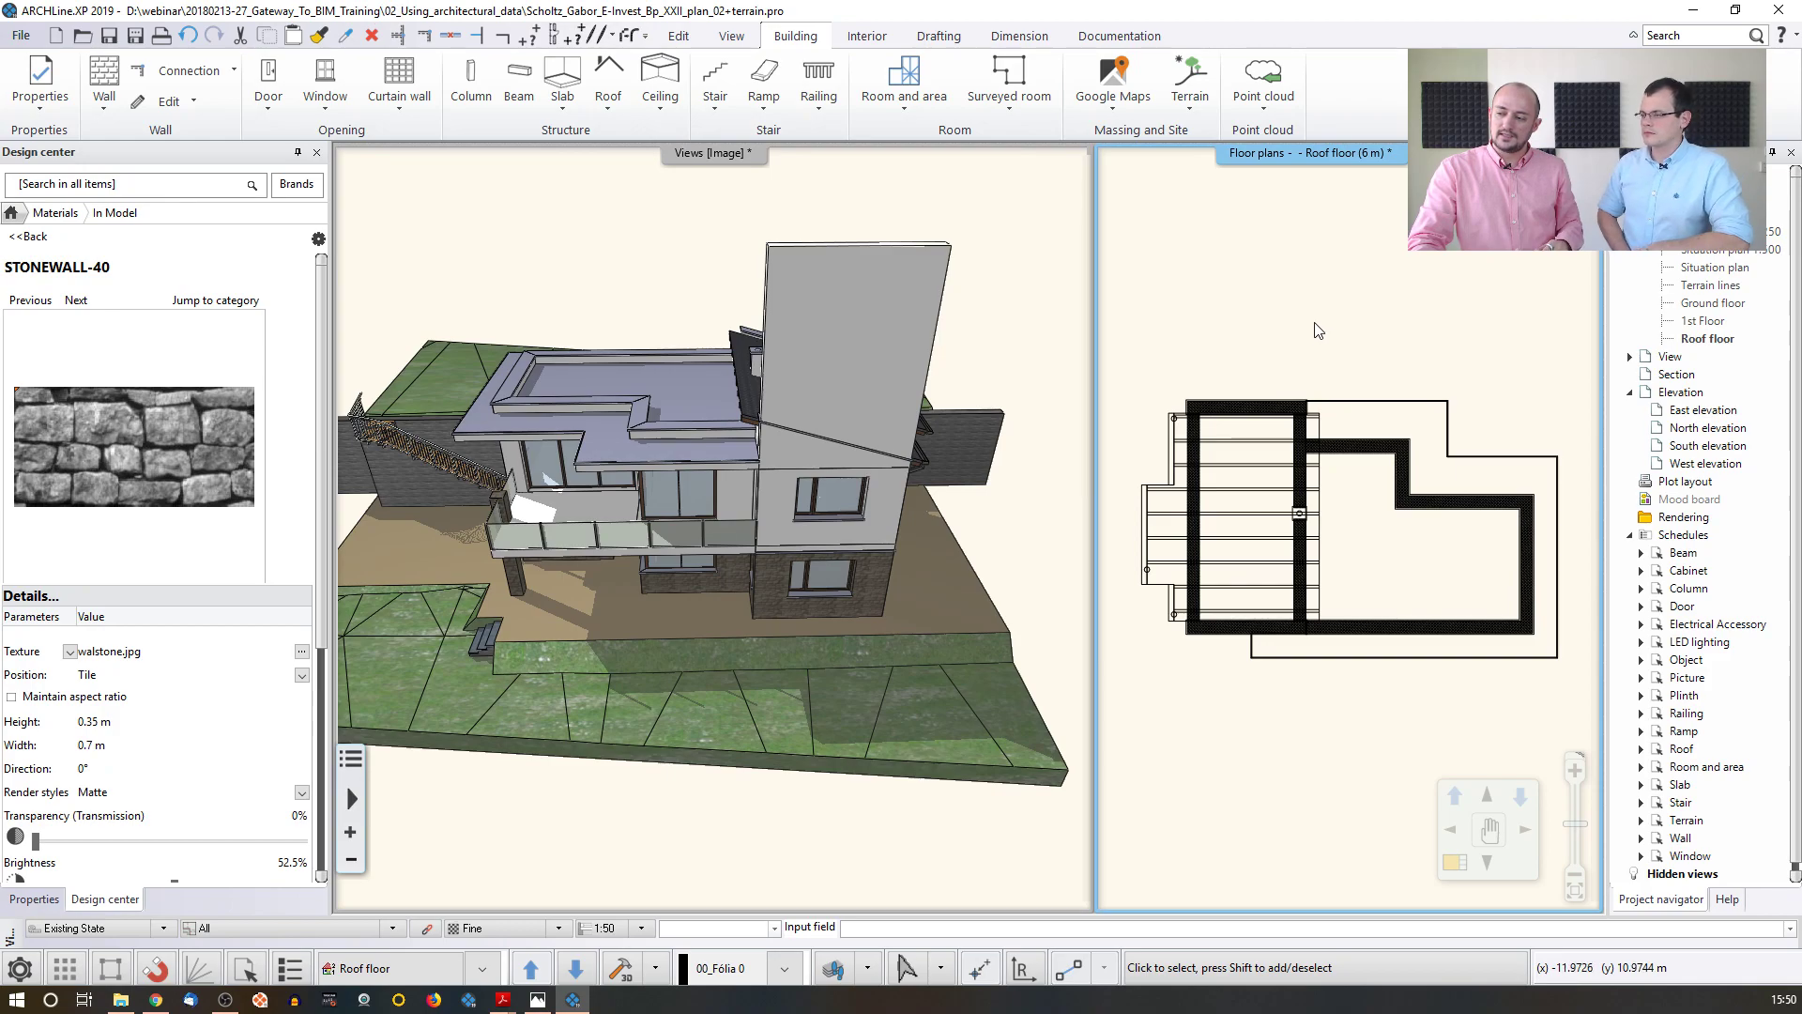
# - Set the 3D view to Behind view and convert it to a vector drawing with hidden line removal
pyautogui.click(828, 543)
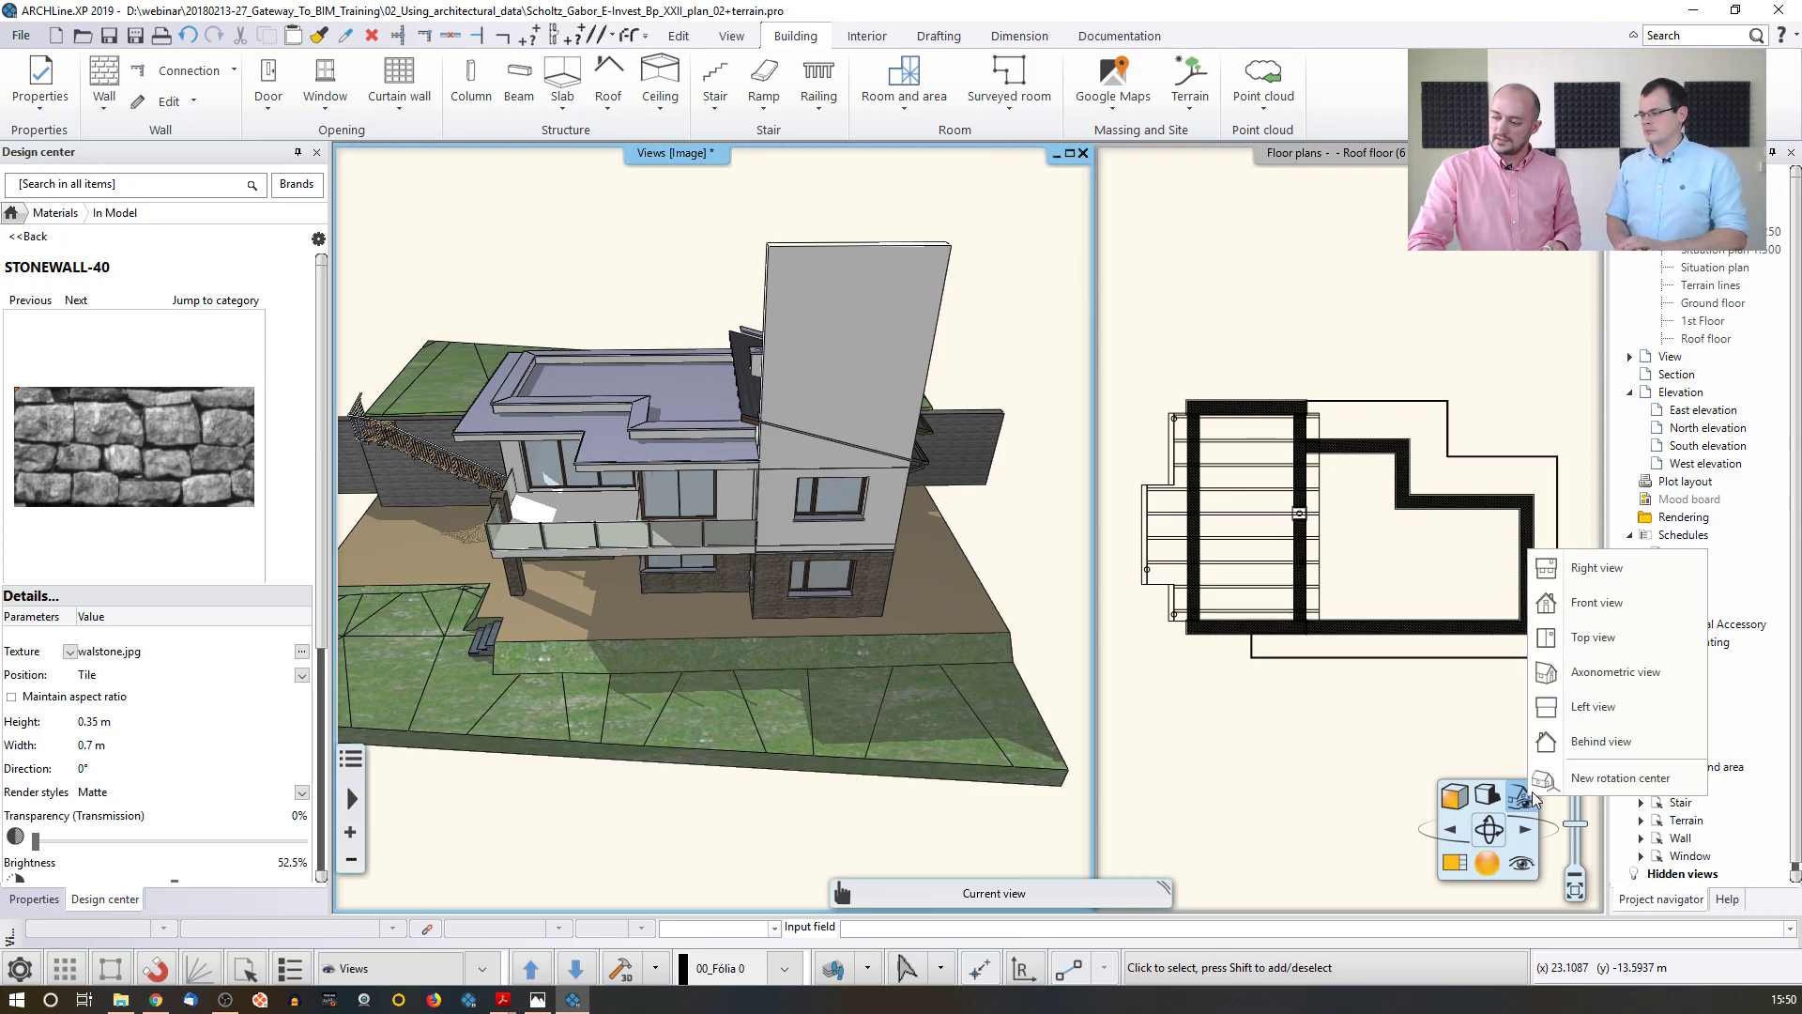
pyautogui.click(1580, 741)
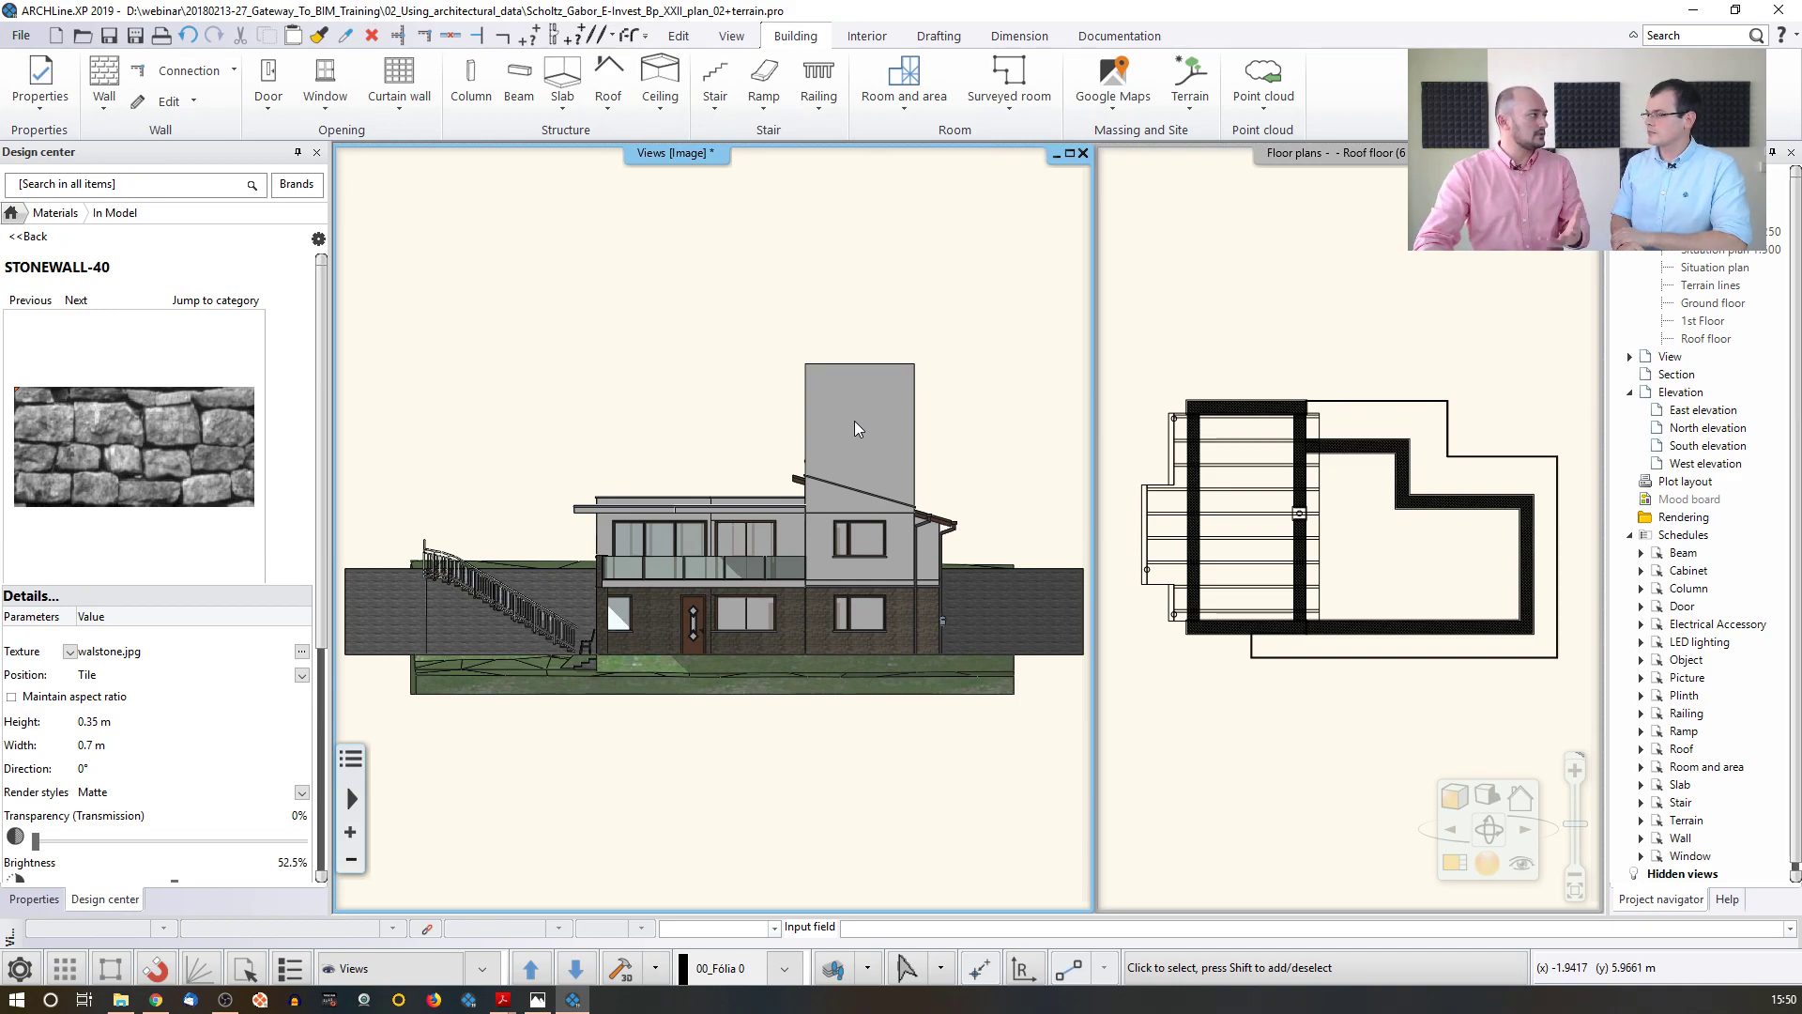
pyautogui.rightClick(657, 158)
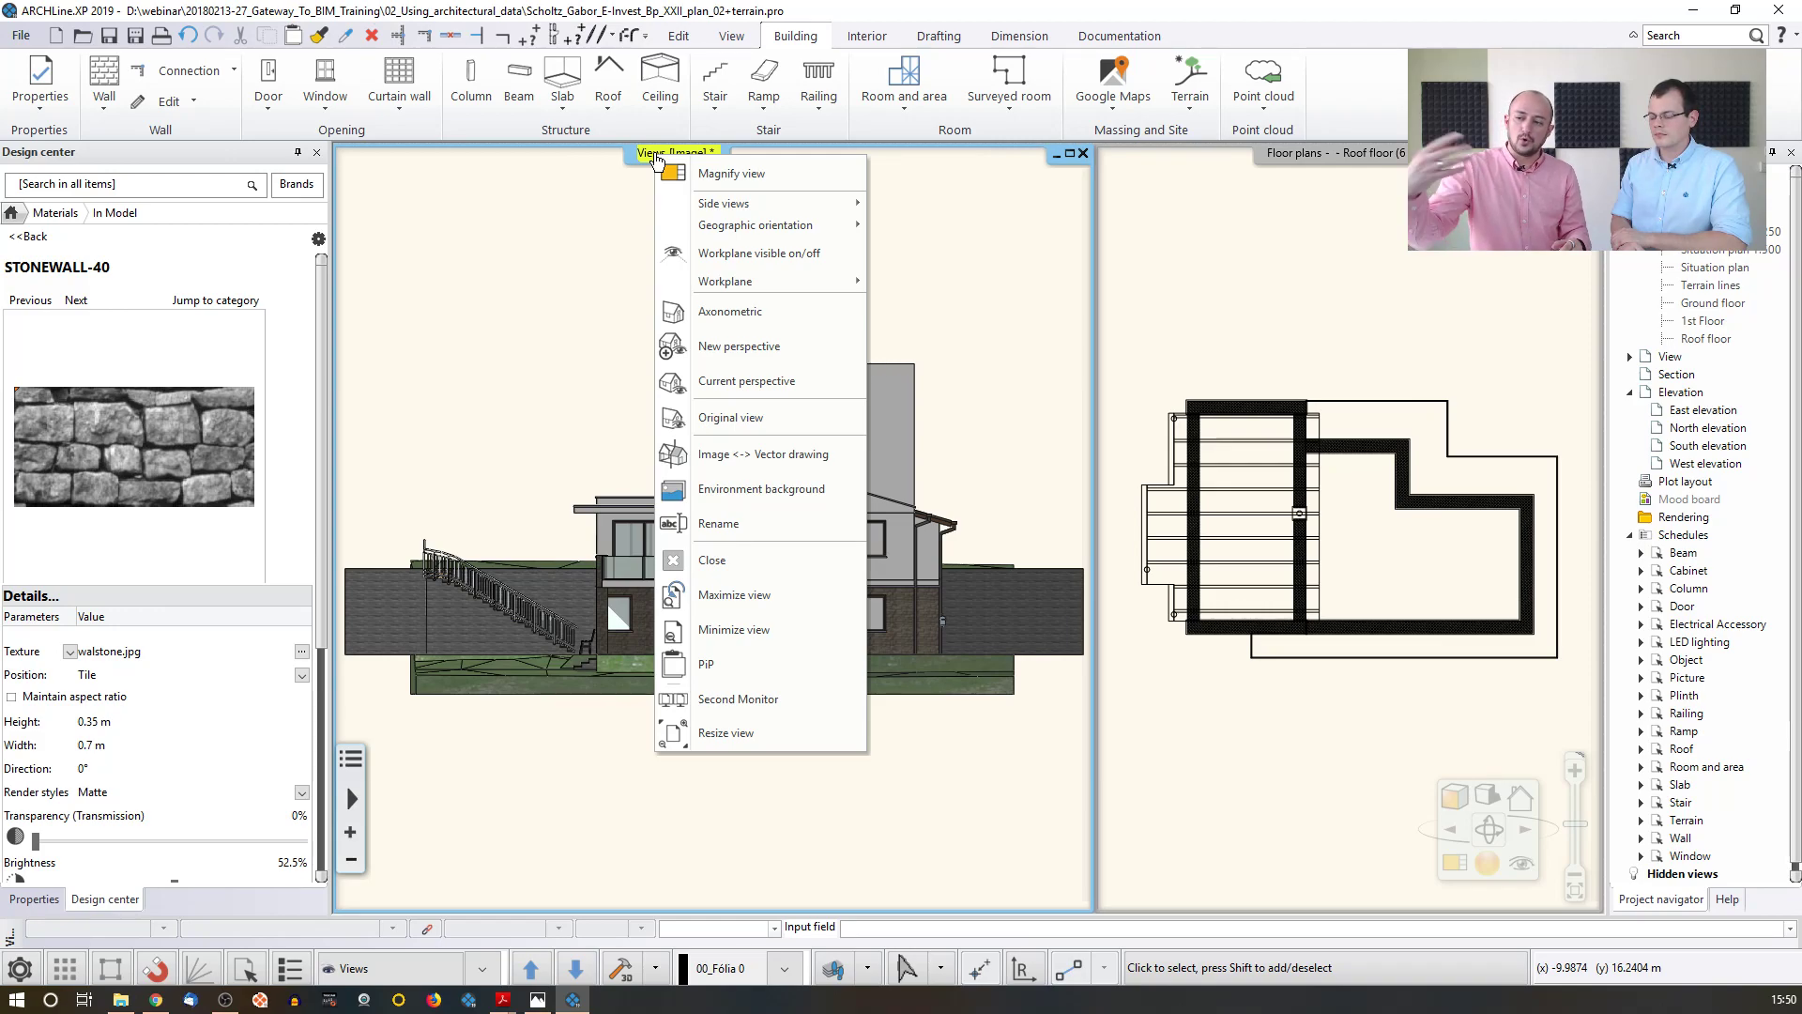
pyautogui.click(776, 454)
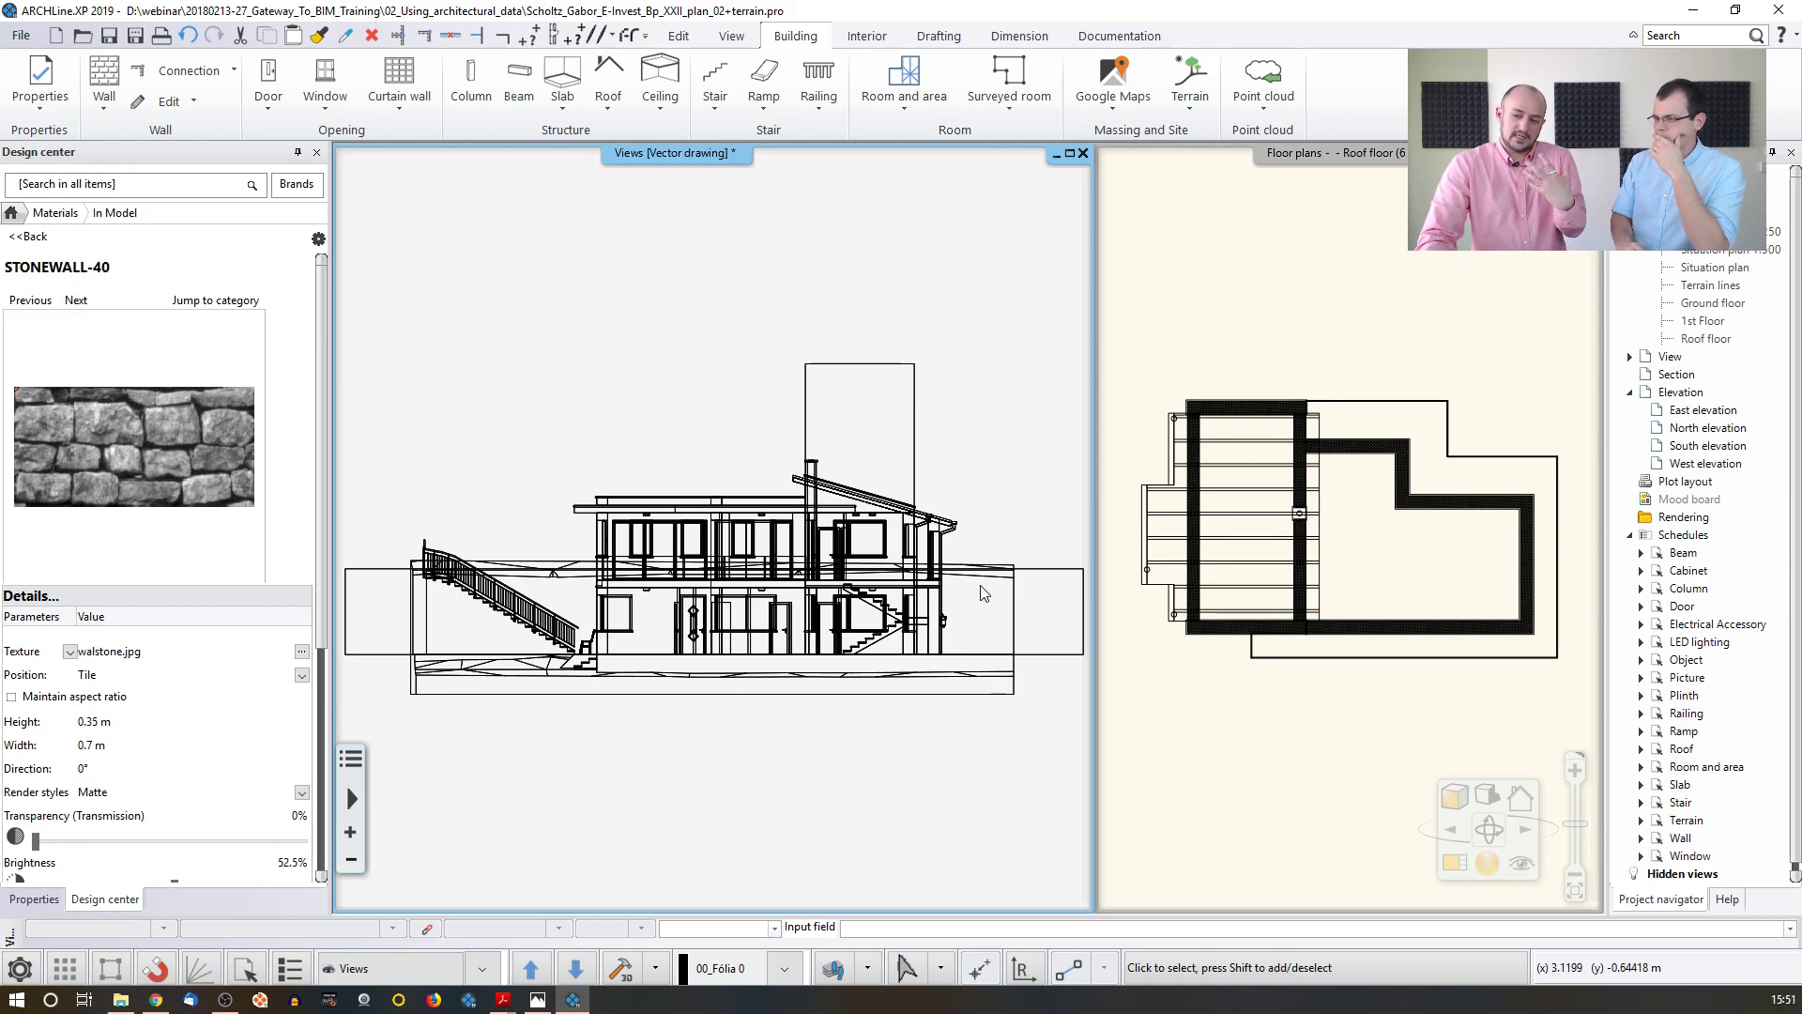
pyautogui.click(1458, 809)
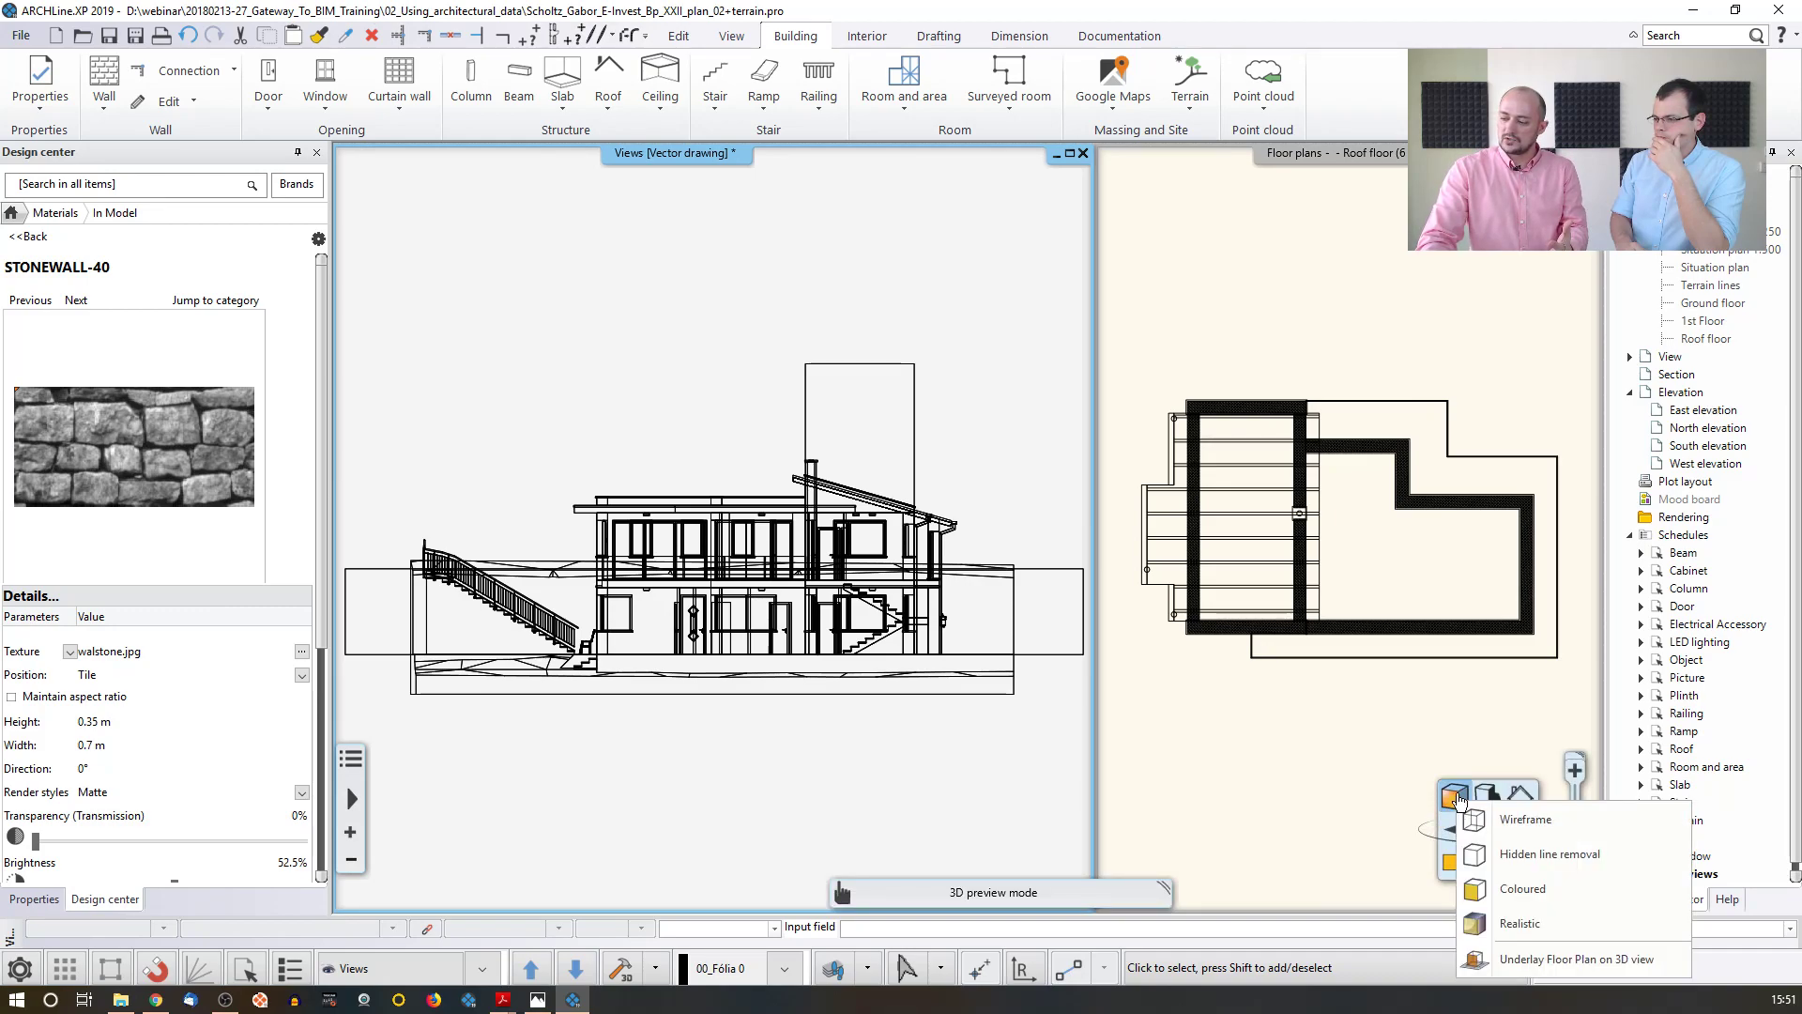
pyautogui.click(1493, 856)
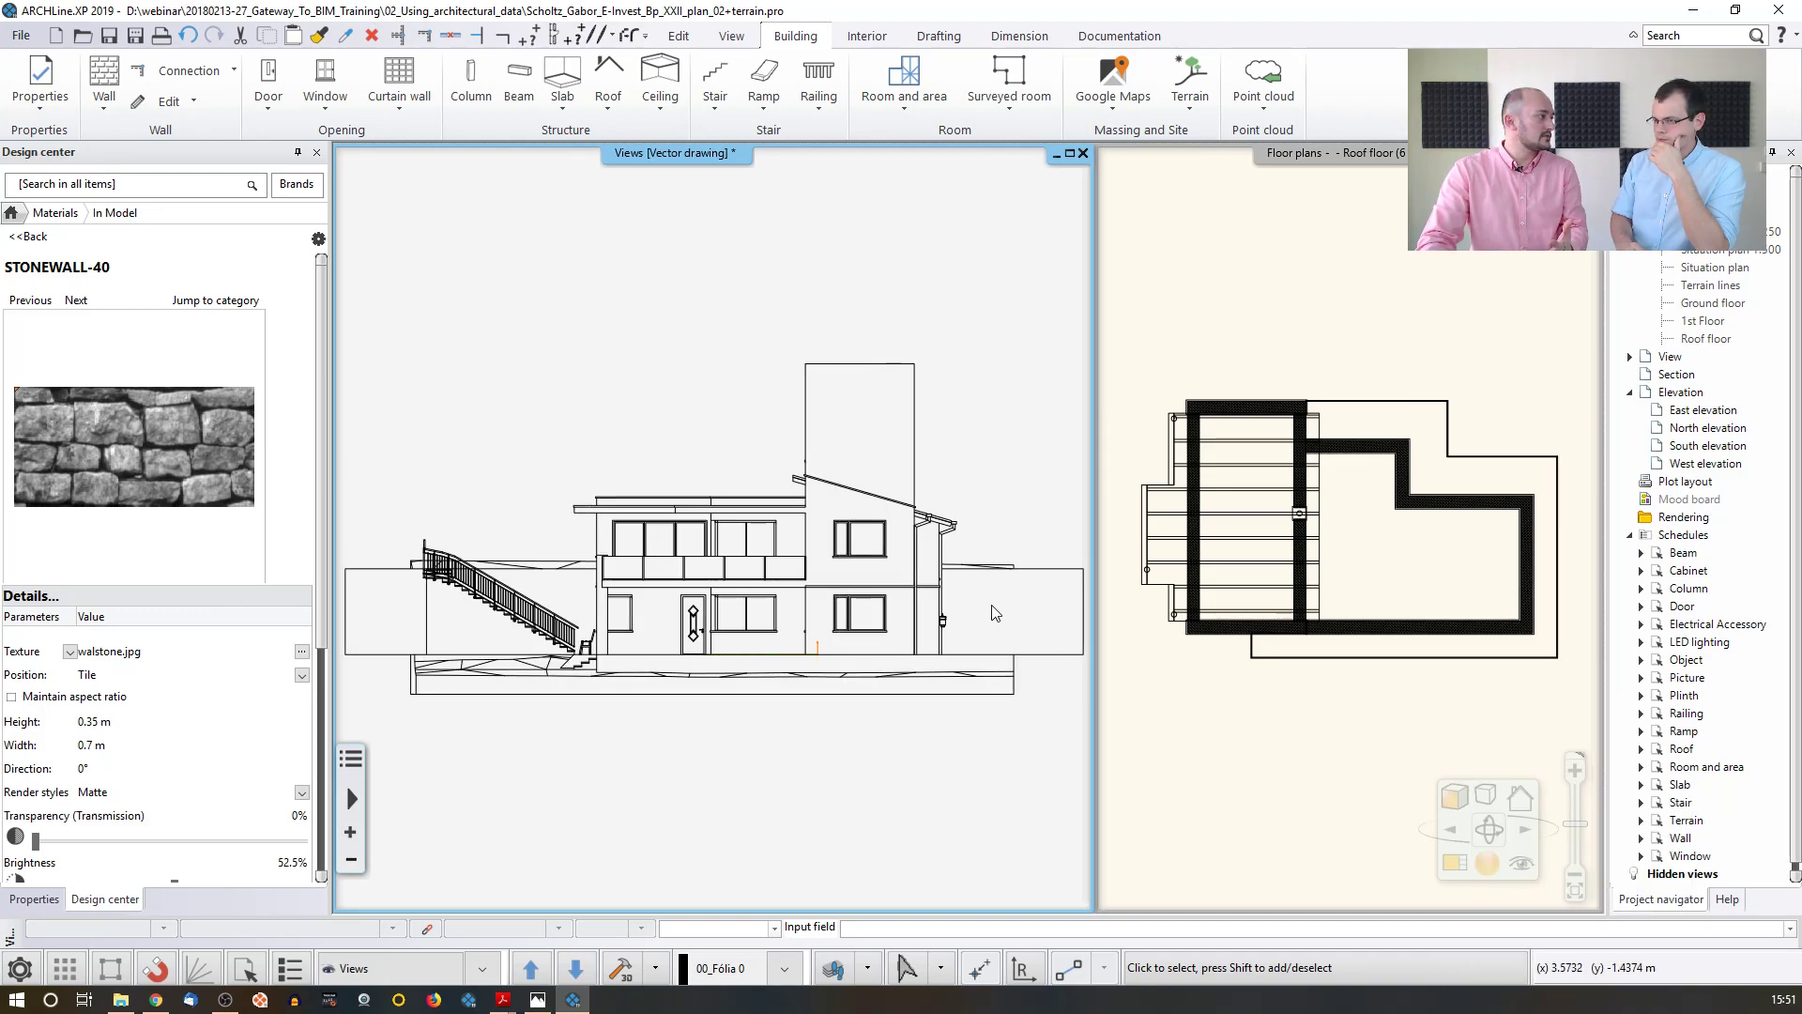
# - Copy the gable wall and sloping roof lines from the vector drawing, using the wall's upper-left corner as the hotspot
pyautogui.click(982, 499)
pyautogui.click(765, 335)
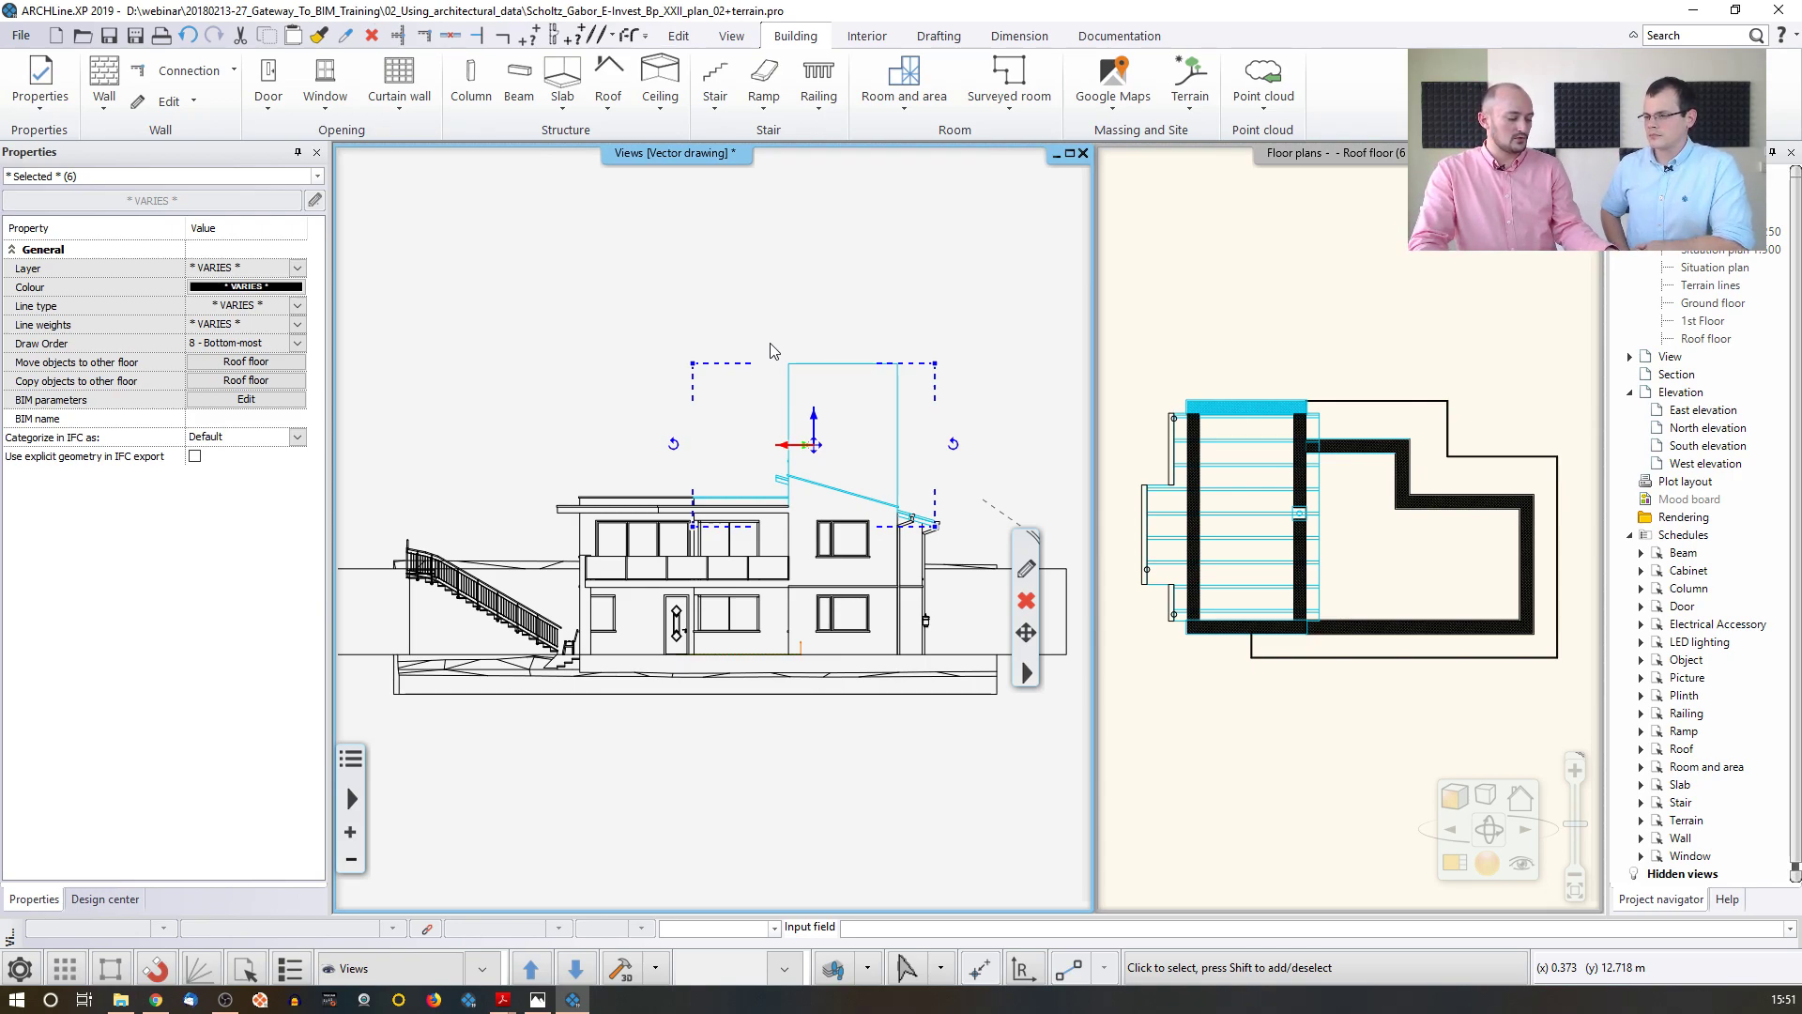
pyautogui.hotkey('ctrl', 'c')
pyautogui.click(788, 363)
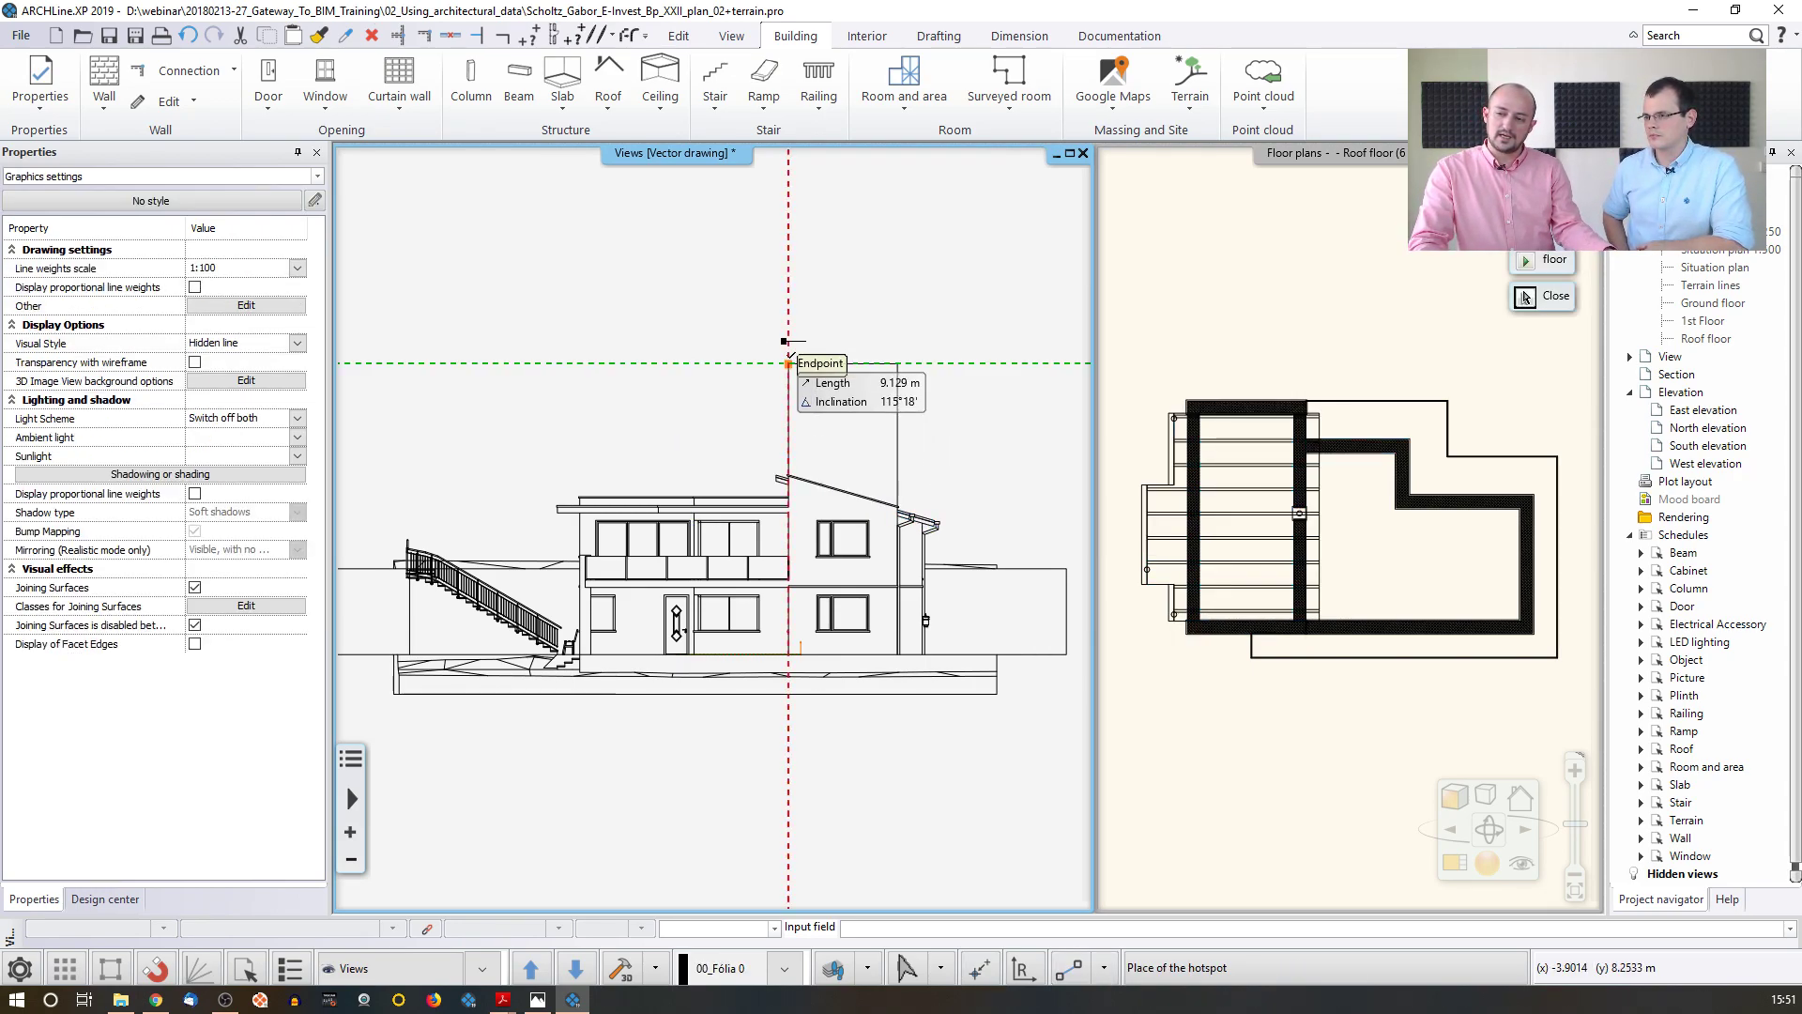
# - Paste the copied wall and roof lines into empty space beside the house on the Roof floor plan
pyautogui.click(1170, 333)
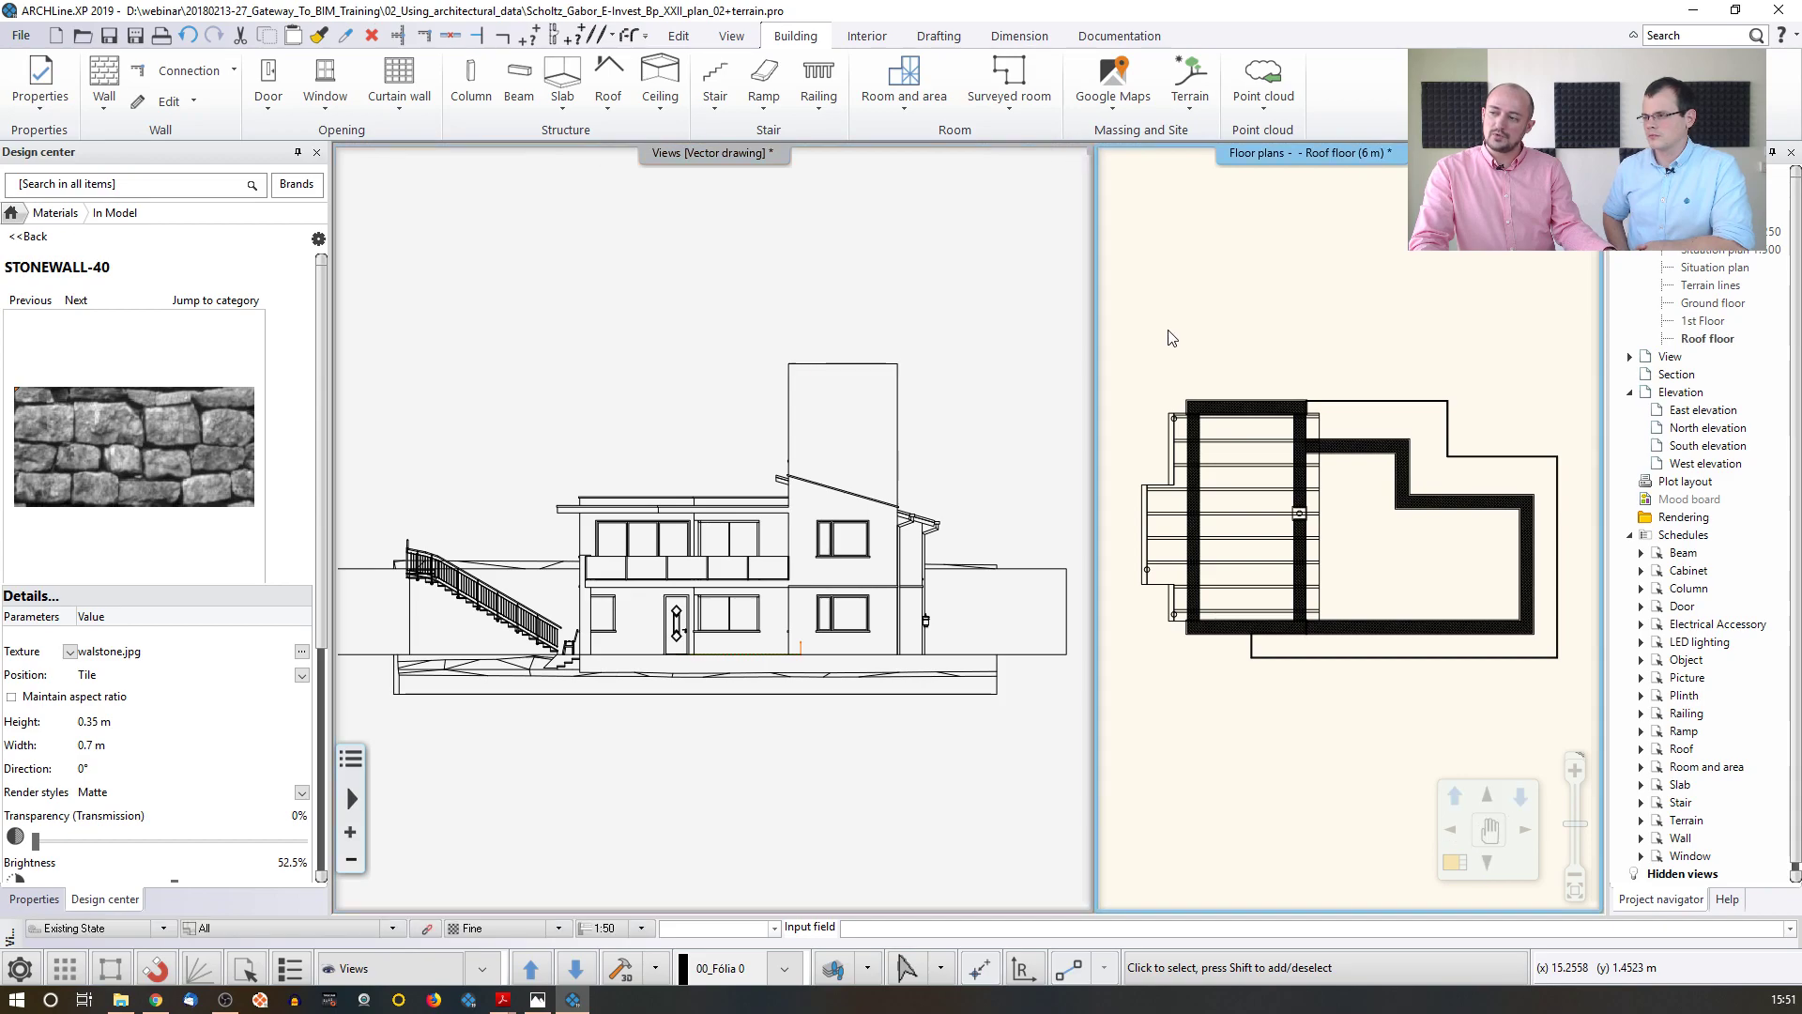
pyautogui.moveTo(1171, 333); pyautogui.dragTo(1213, 328, button='middle')
pyautogui.moveTo(1188, 422); pyautogui.dragTo(1389, 417, button='middle')
pyautogui.moveTo(1217, 458); pyautogui.dragTo(1281, 475, button='middle')
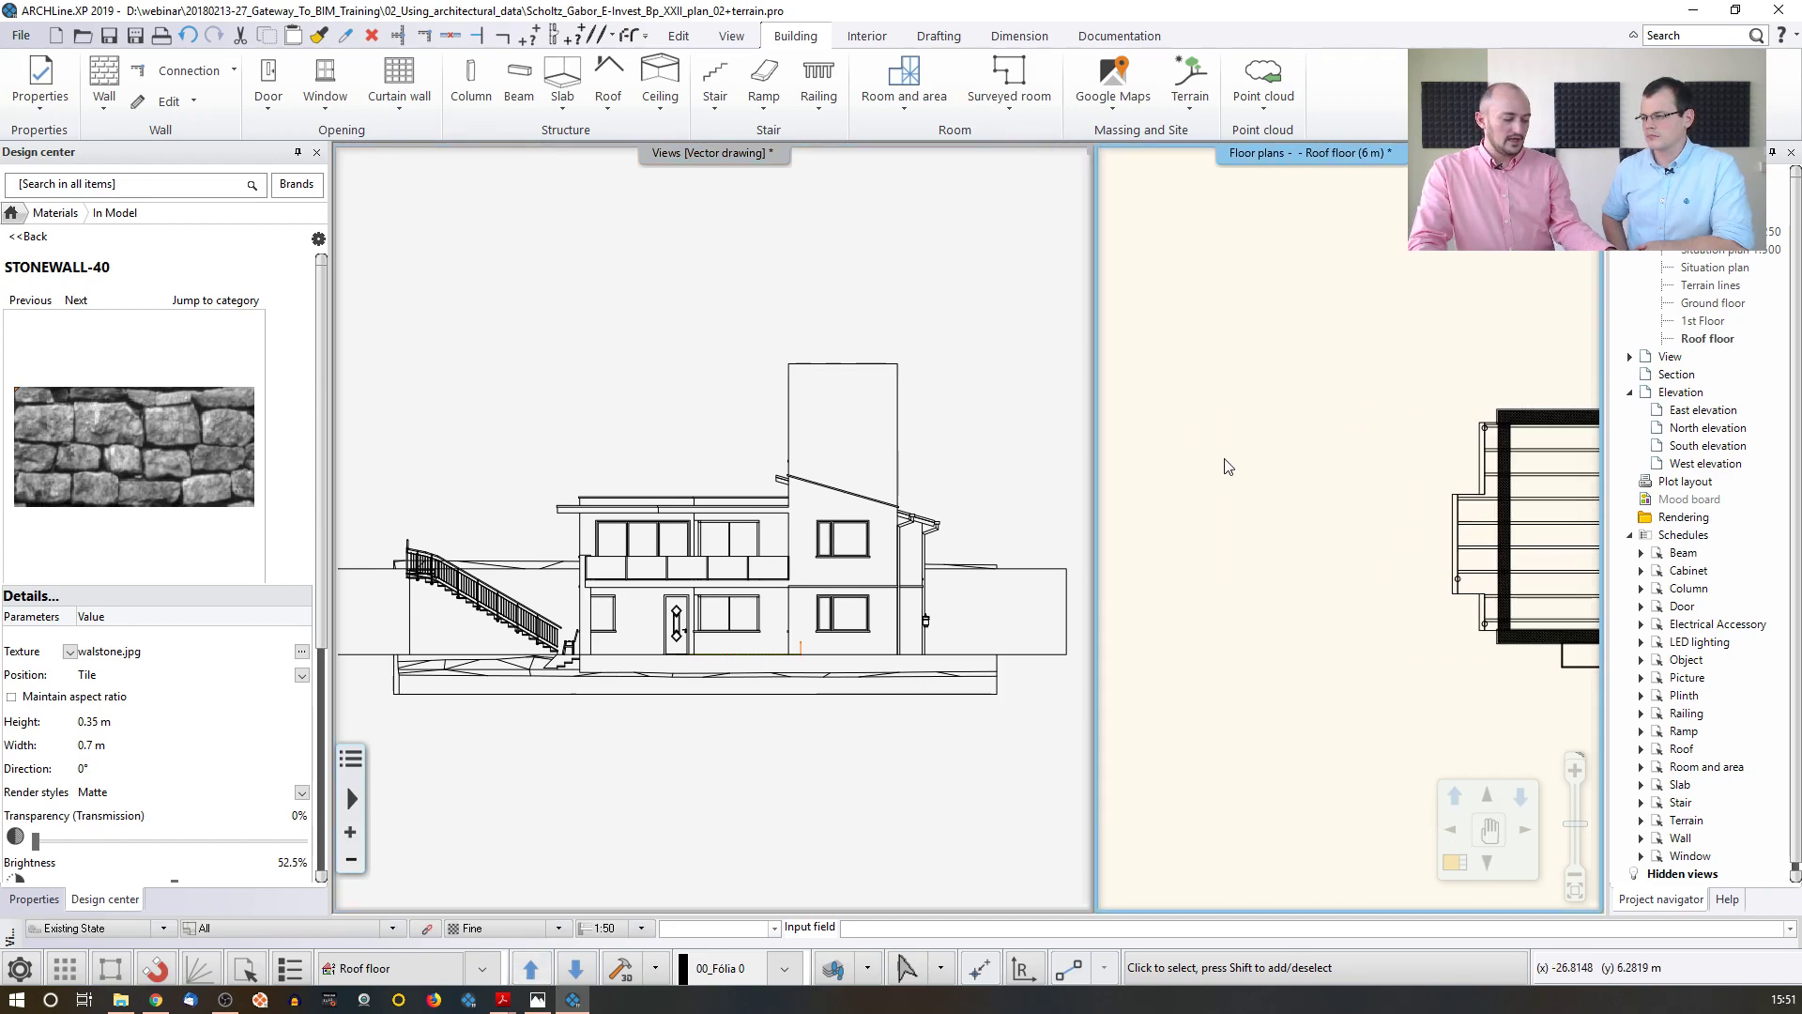
pyautogui.hotkey('ctrl', 'v')
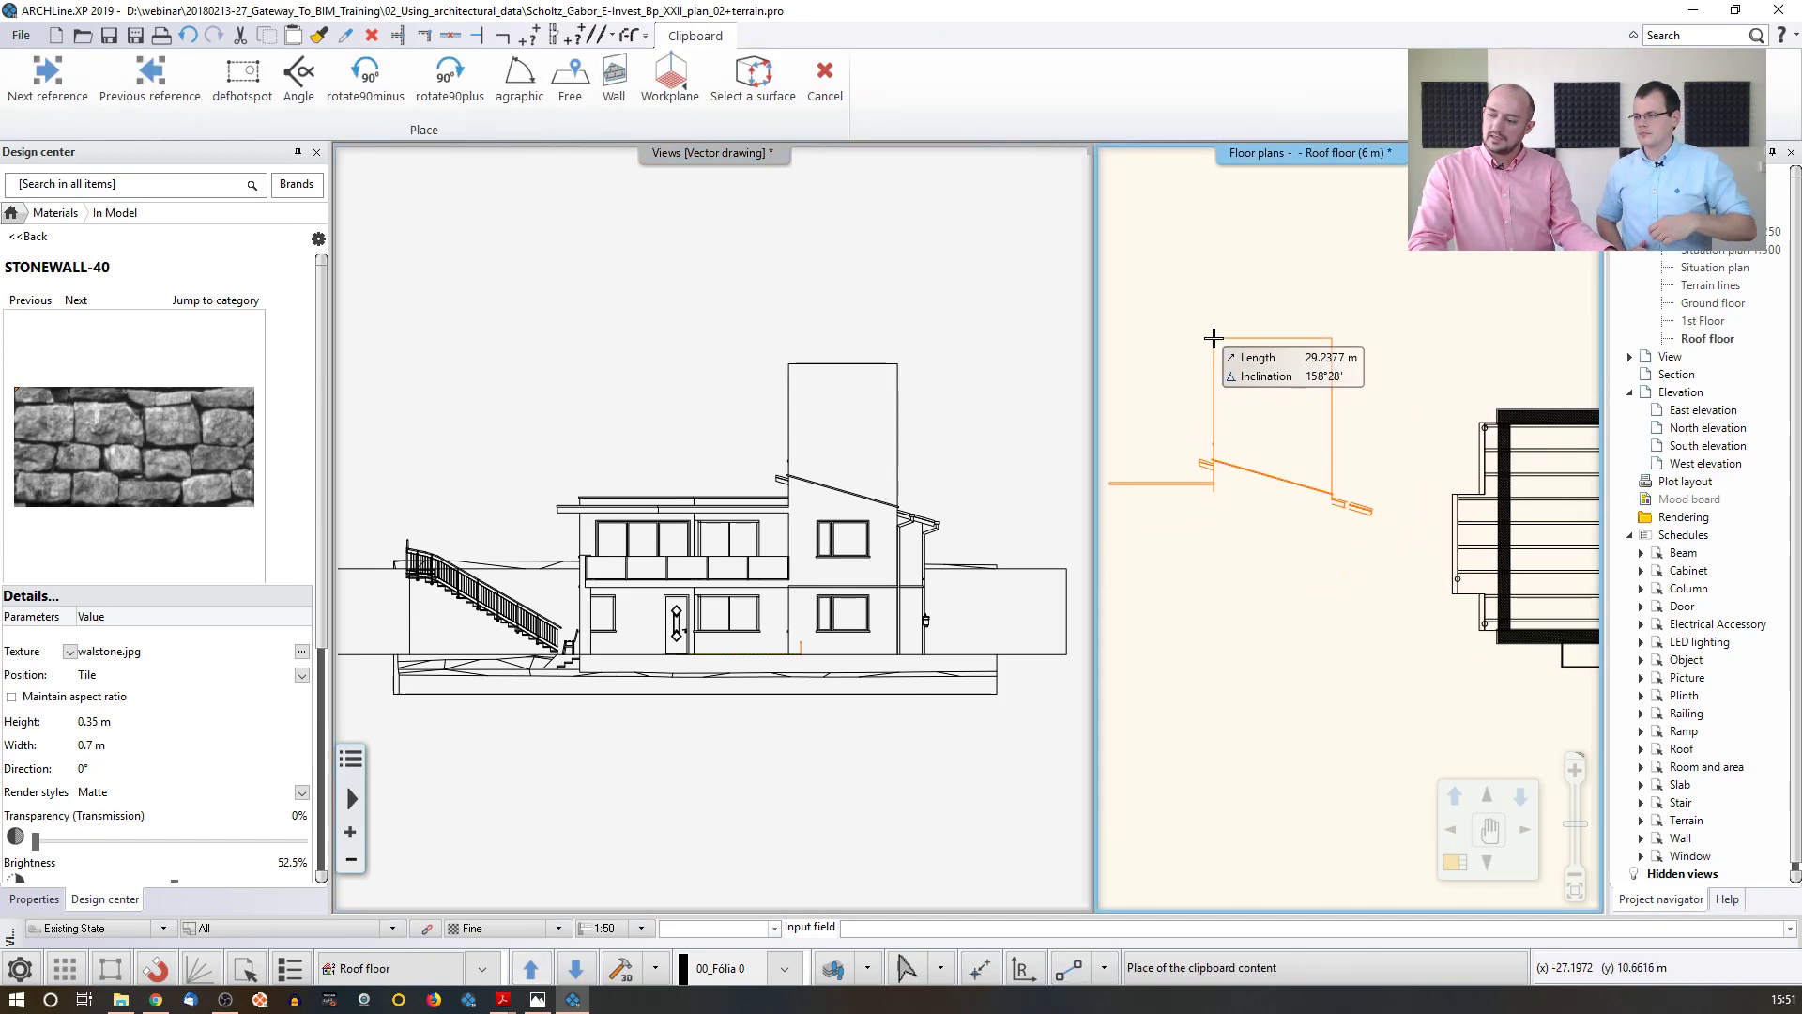
pyautogui.click(1216, 334)
pyautogui.press('Escape')
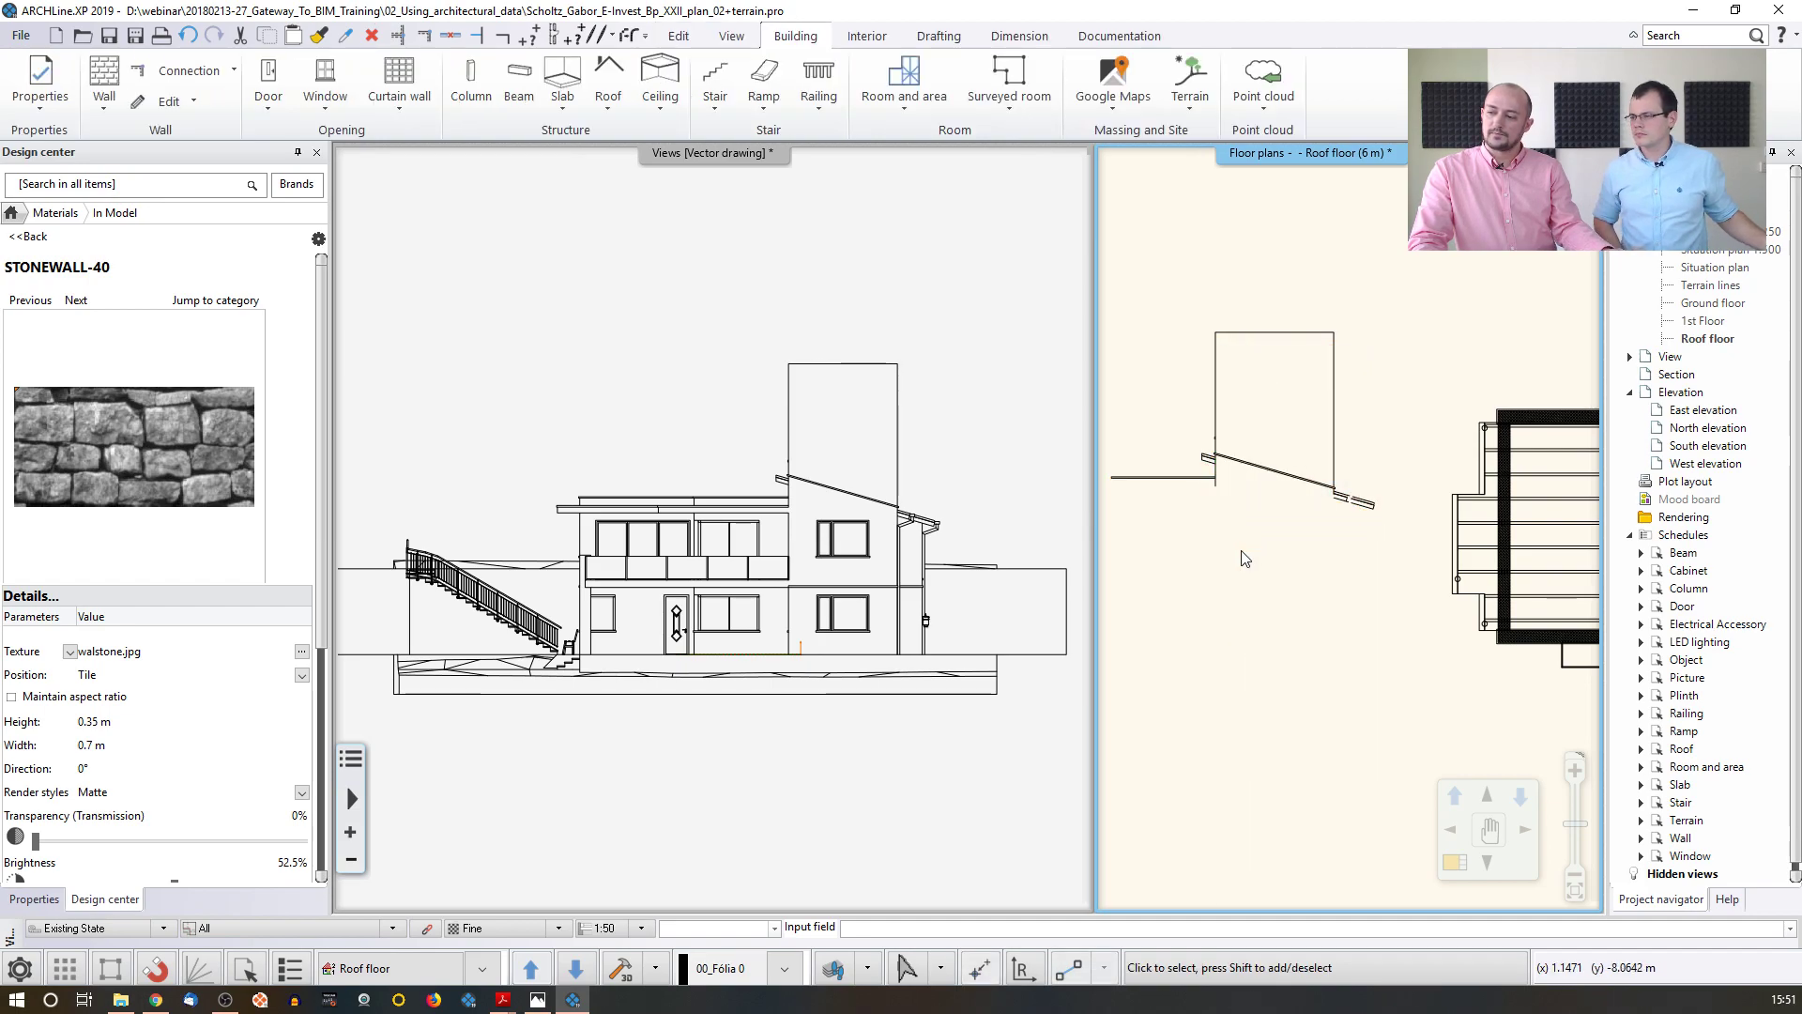
# - Select the pasted wall outline to examine its polyline, then clear the selection
pyautogui.click(1217, 399)
pyautogui.click(1258, 270)
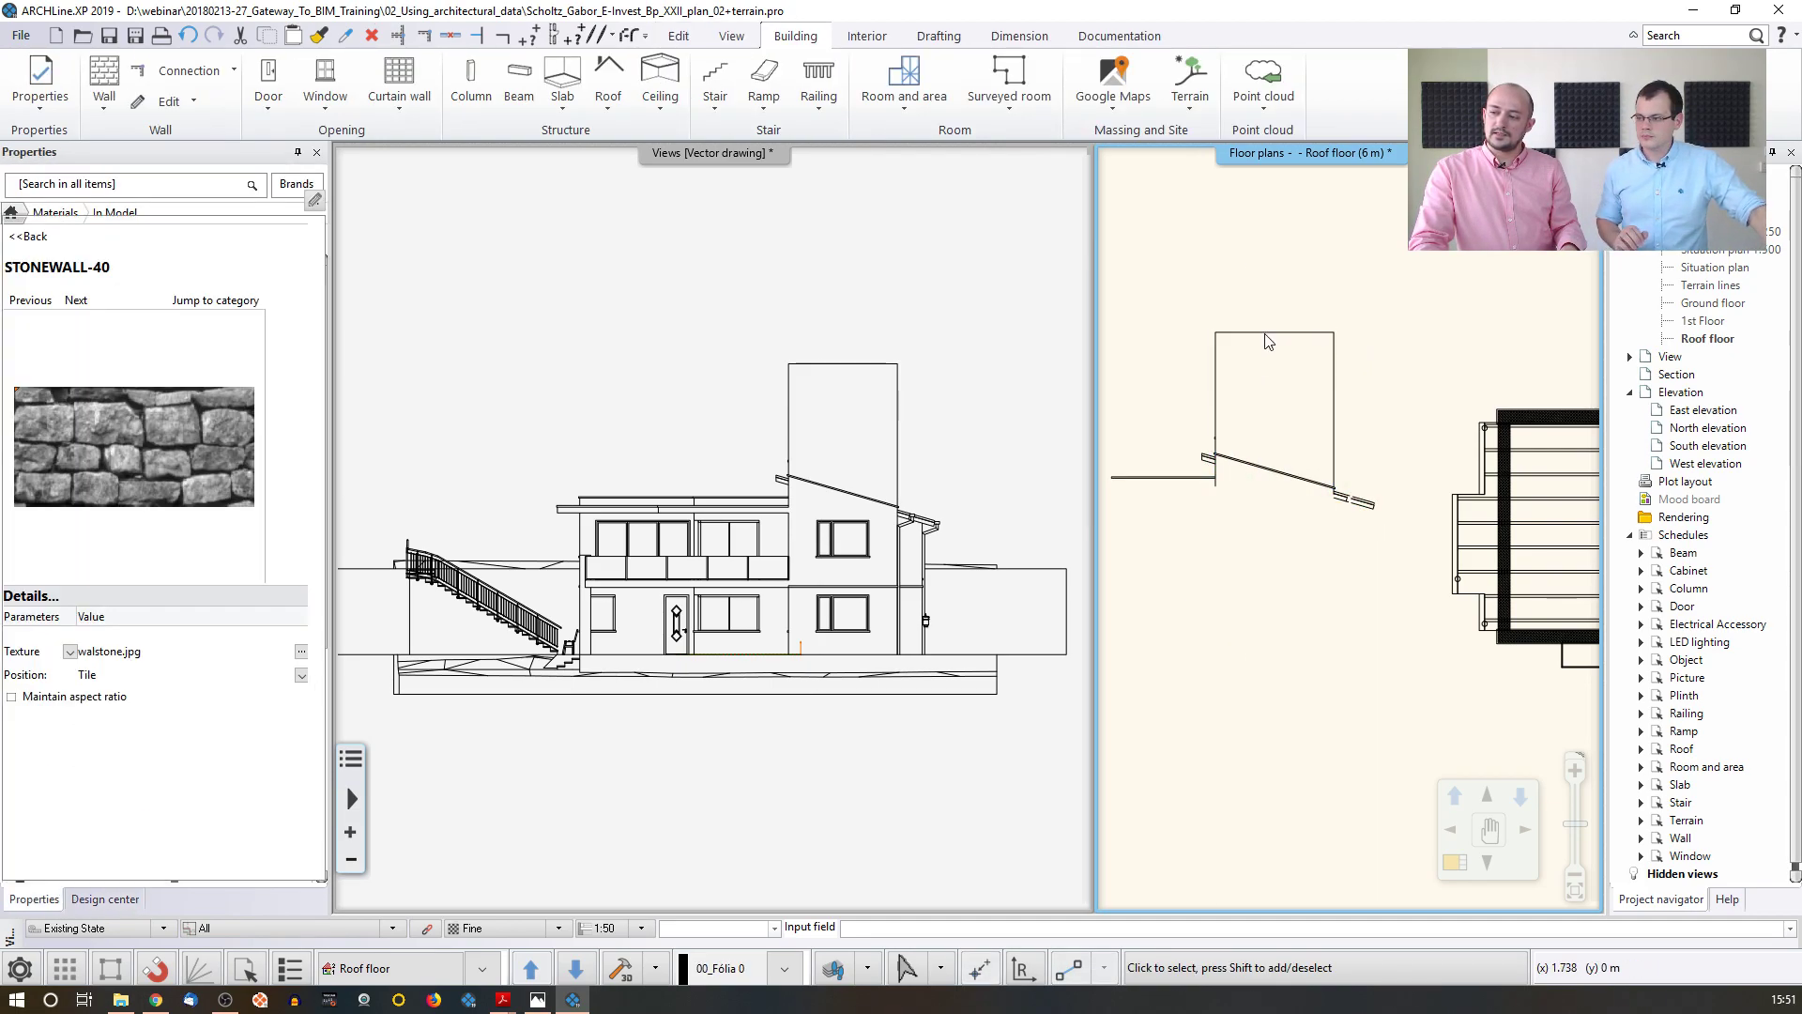
pyautogui.click(1266, 335)
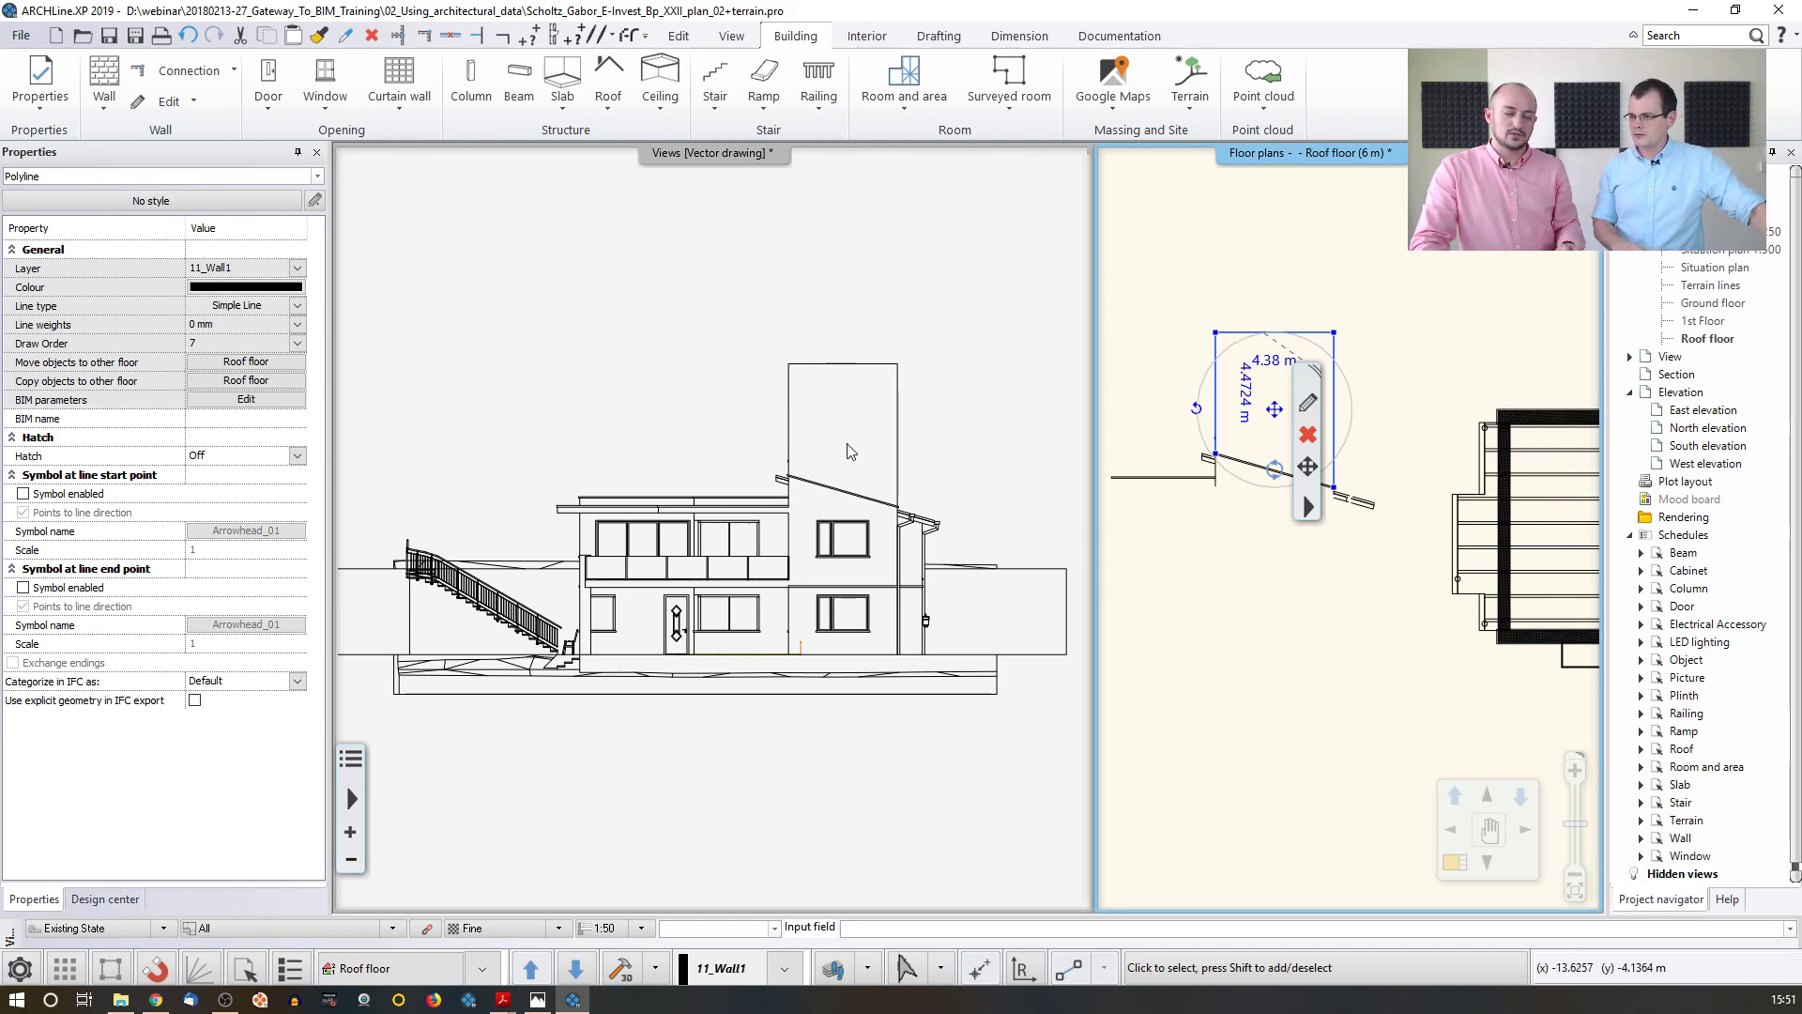
pyautogui.click(1159, 418)
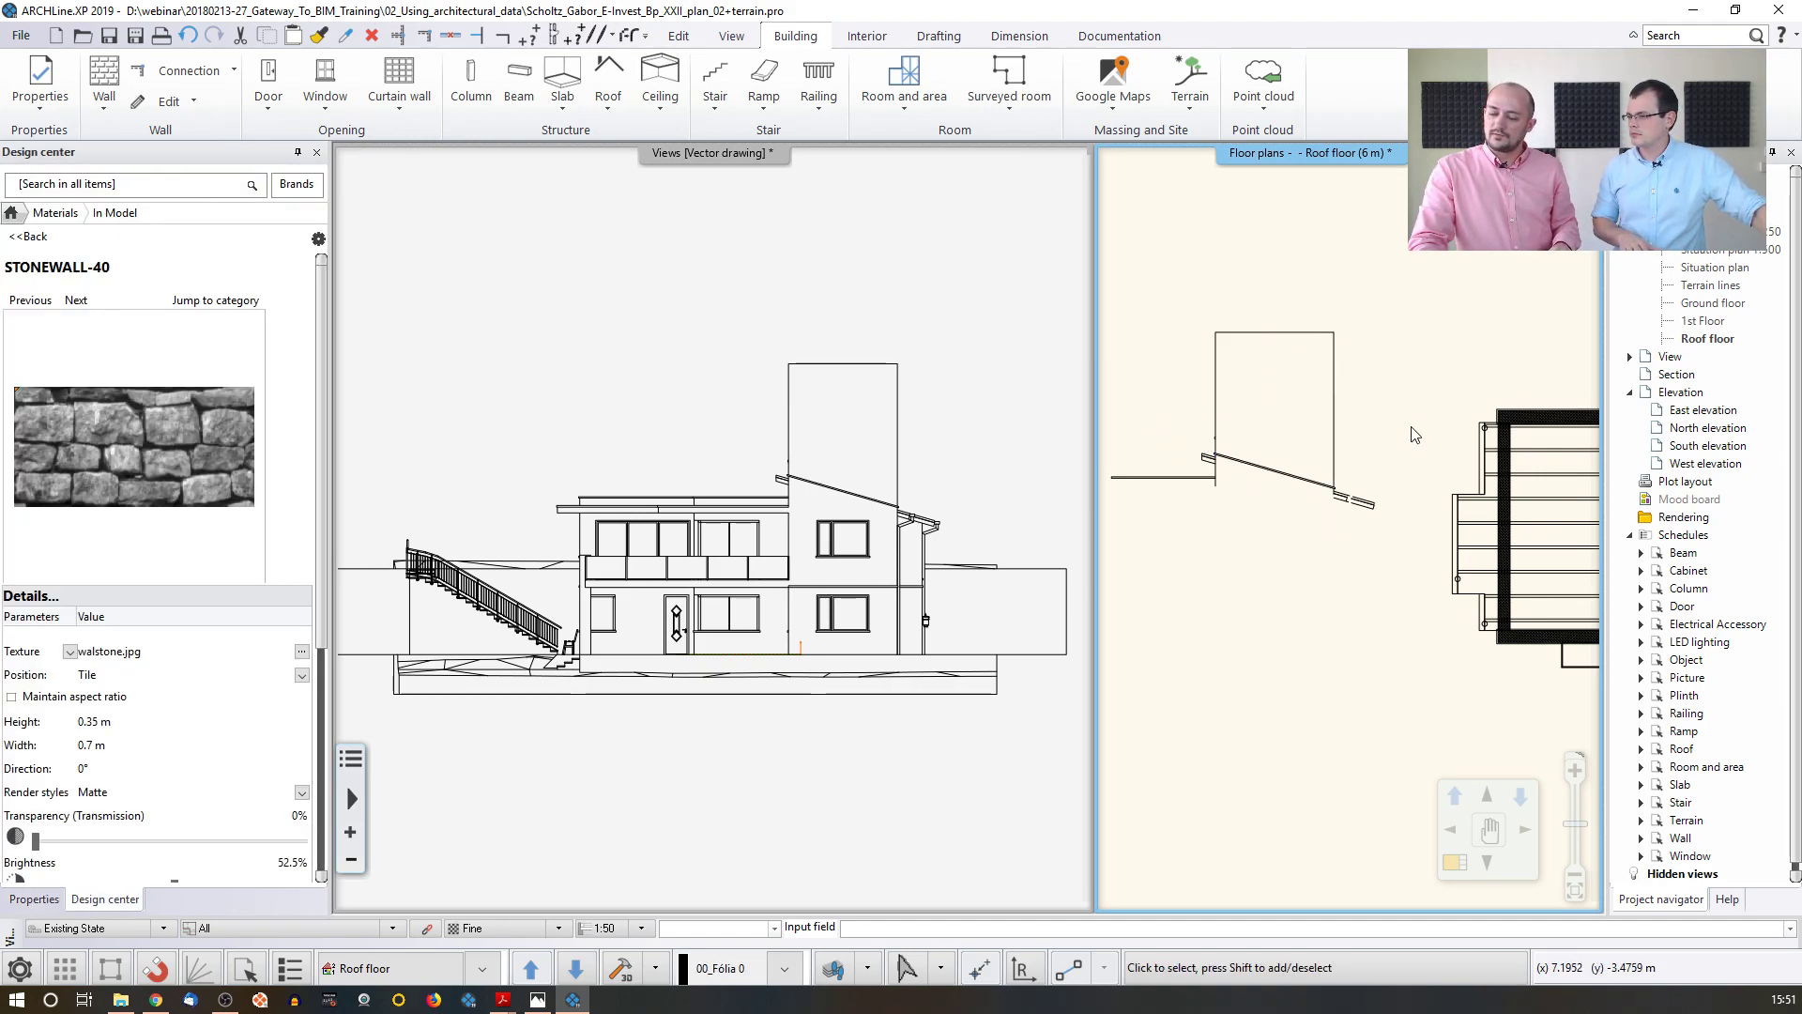
# - Add a whole front profile to the gable wall, laid out on the pasted outline, using the closed loop below the roof line
pyautogui.moveTo(1422, 432); pyautogui.dragTo(1396, 425, button='middle')
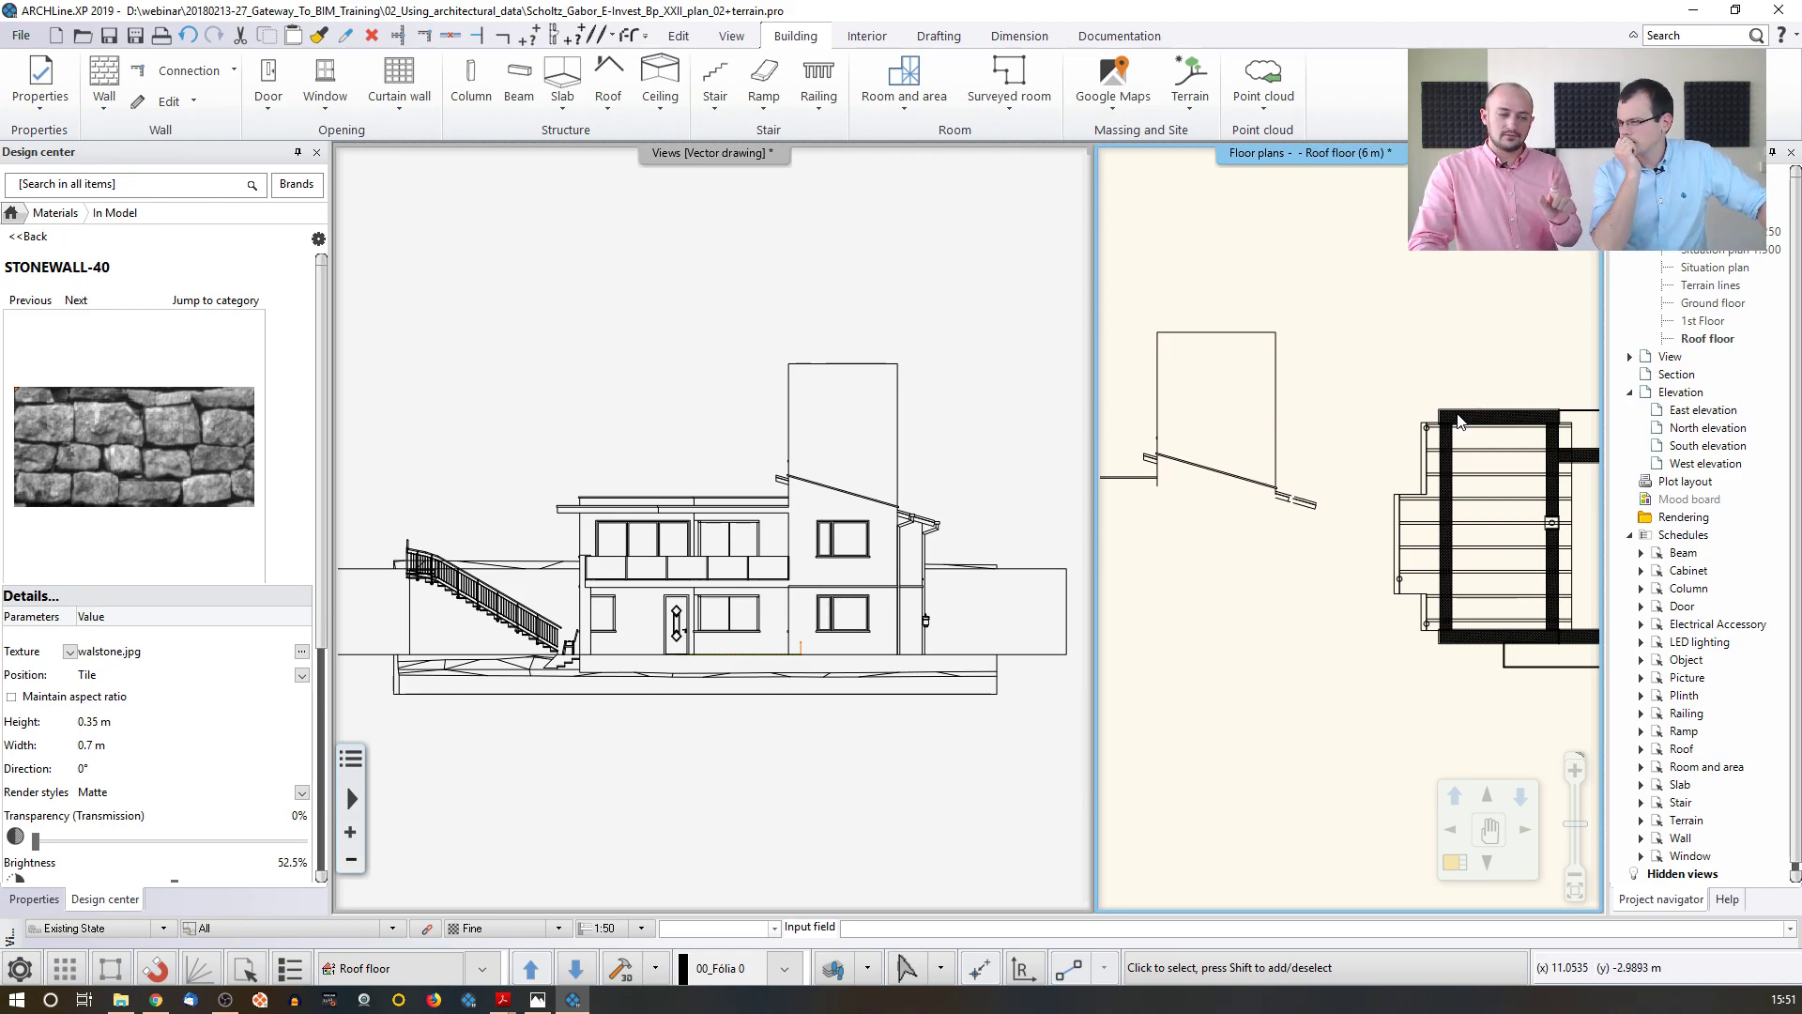
pyautogui.click(1460, 421)
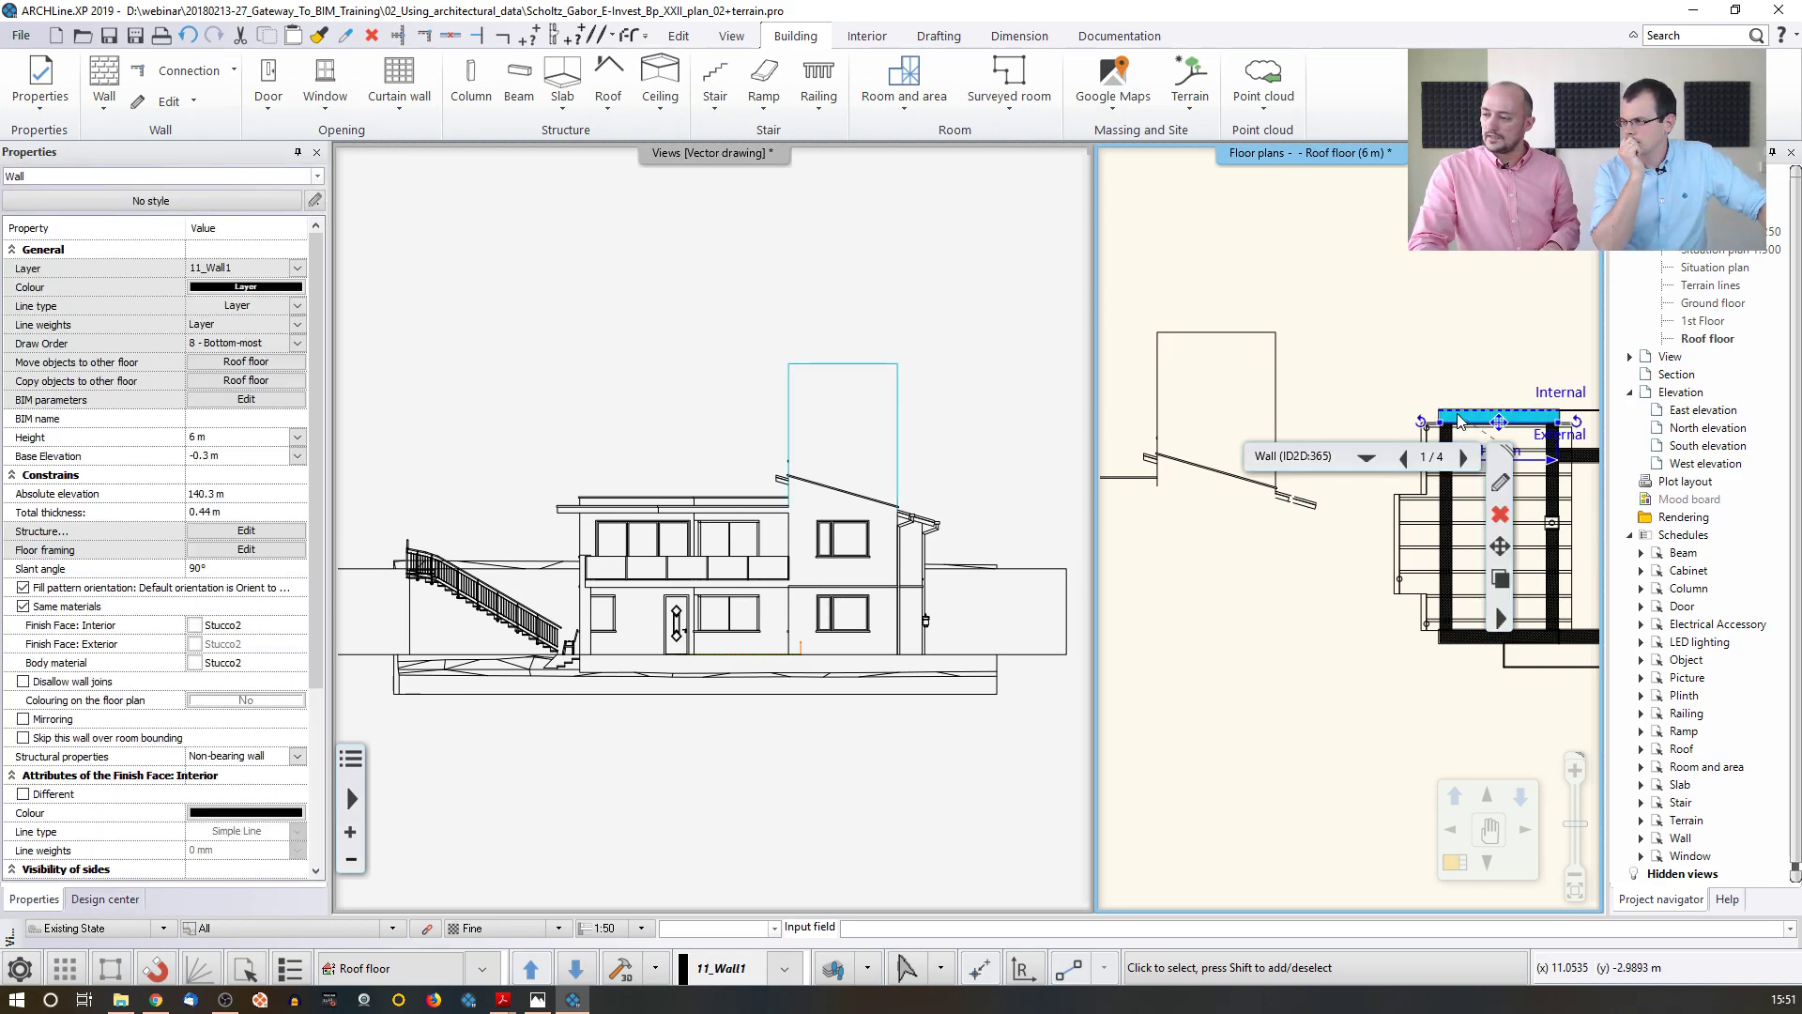
pyautogui.click(1501, 619)
pyautogui.moveTo(1575, 480)
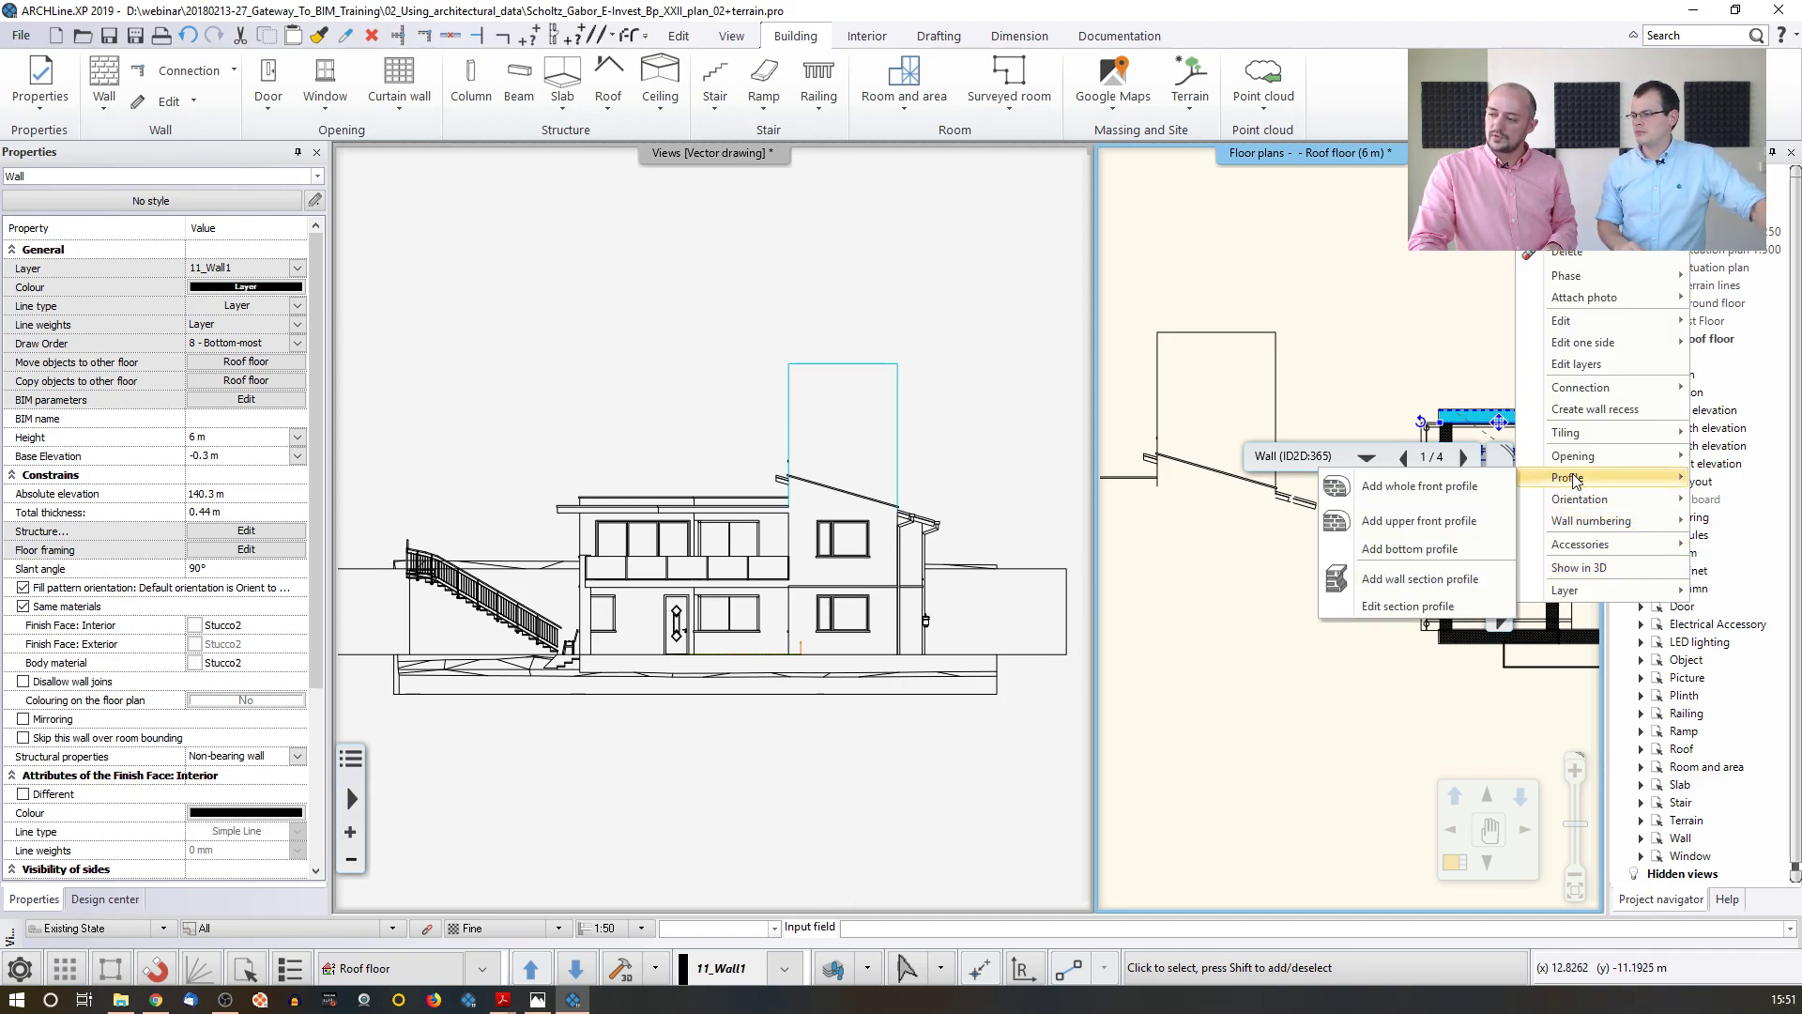
pyautogui.click(1434, 498)
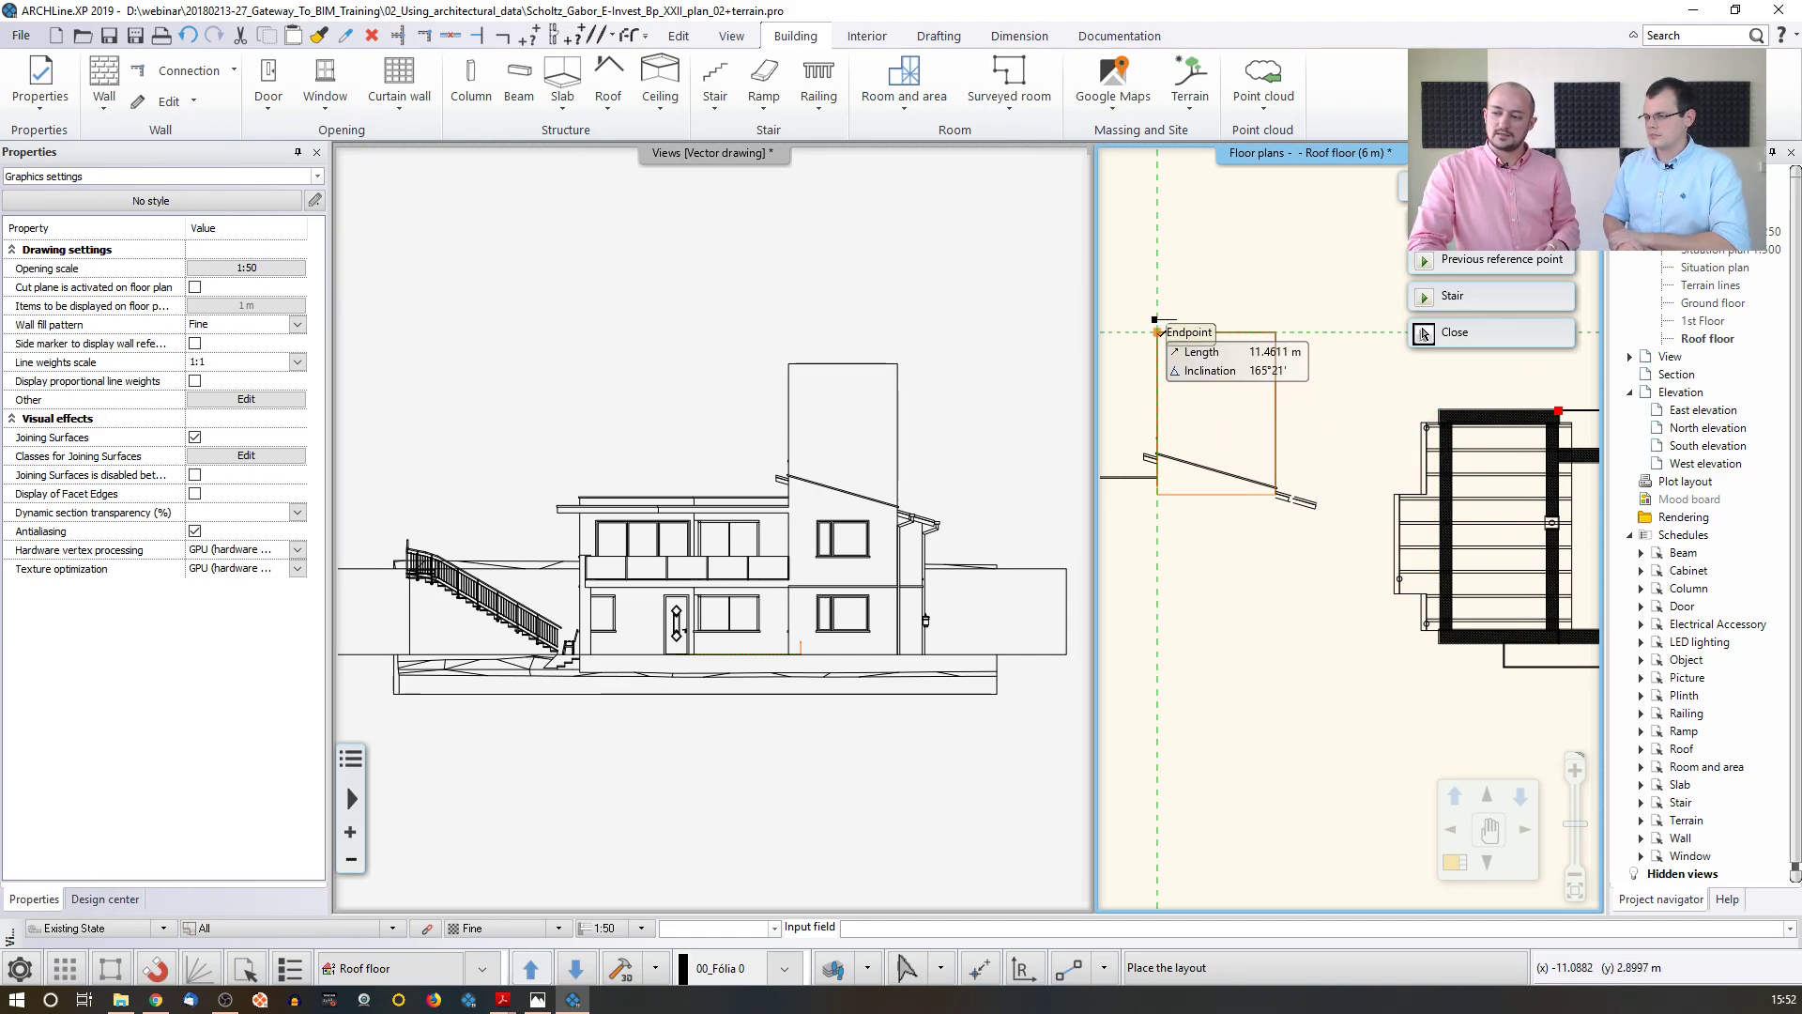
pyautogui.click(1158, 332)
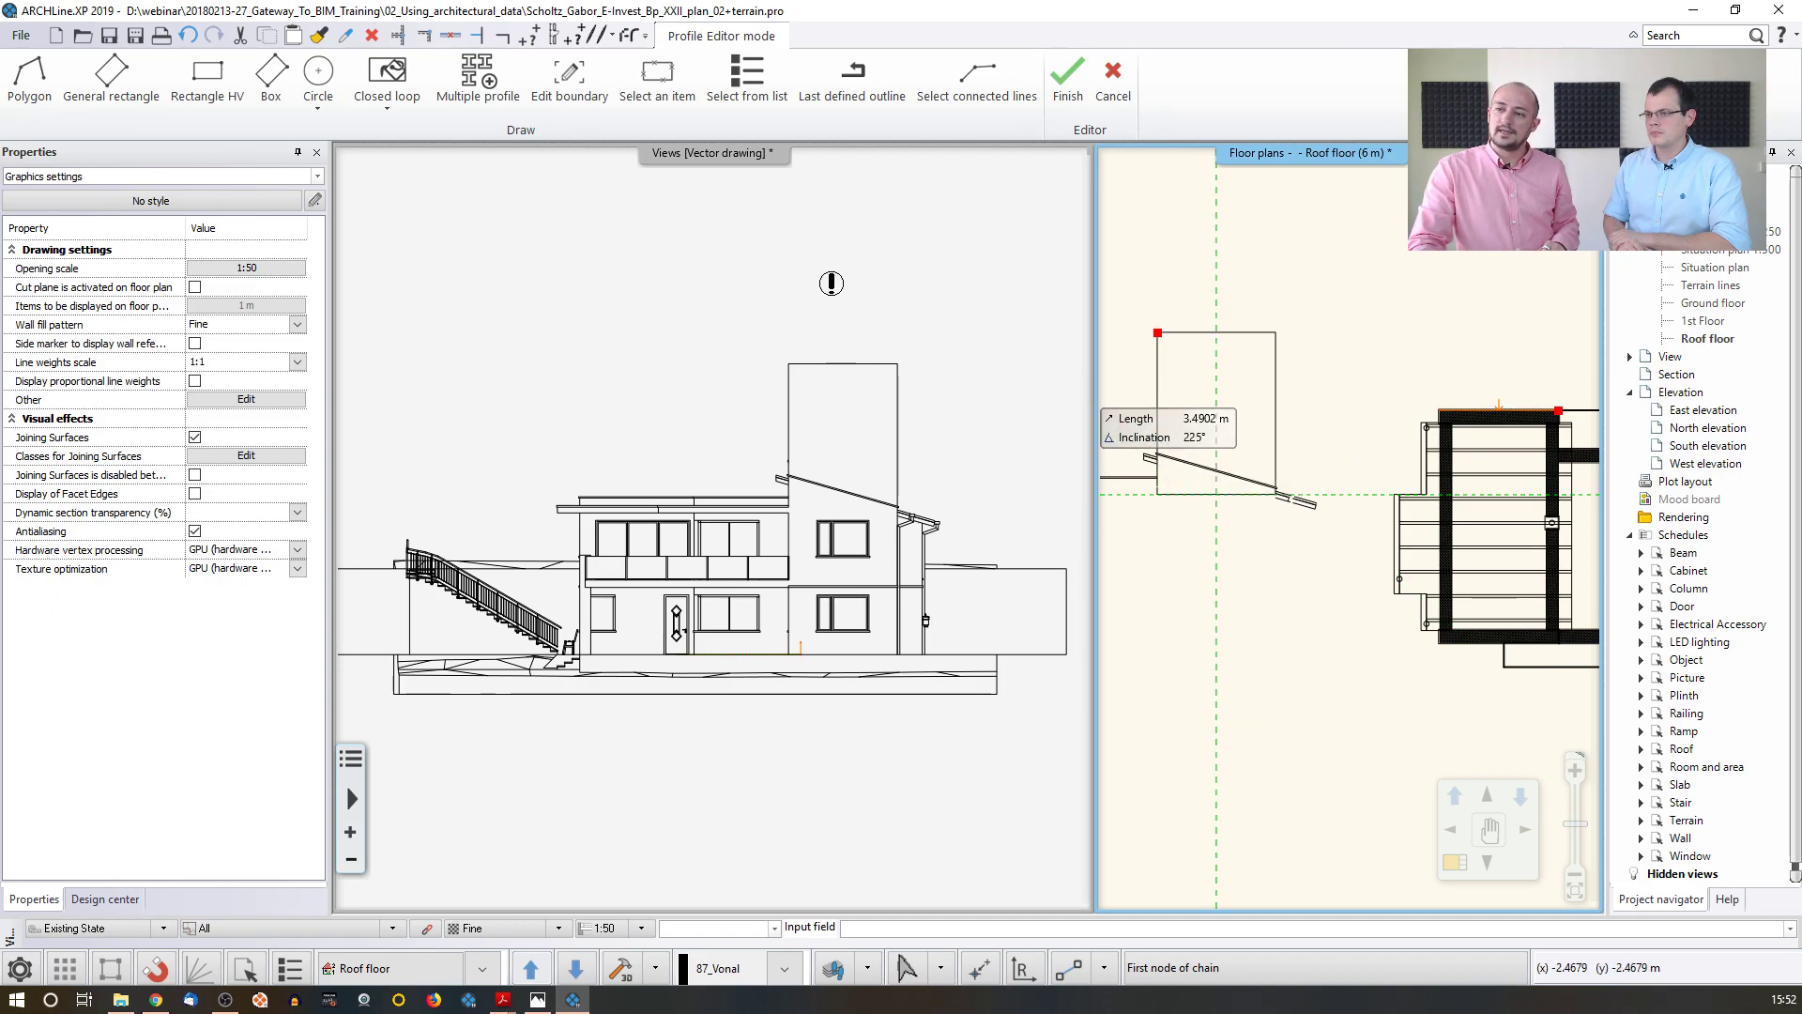
pyautogui.click(385, 89)
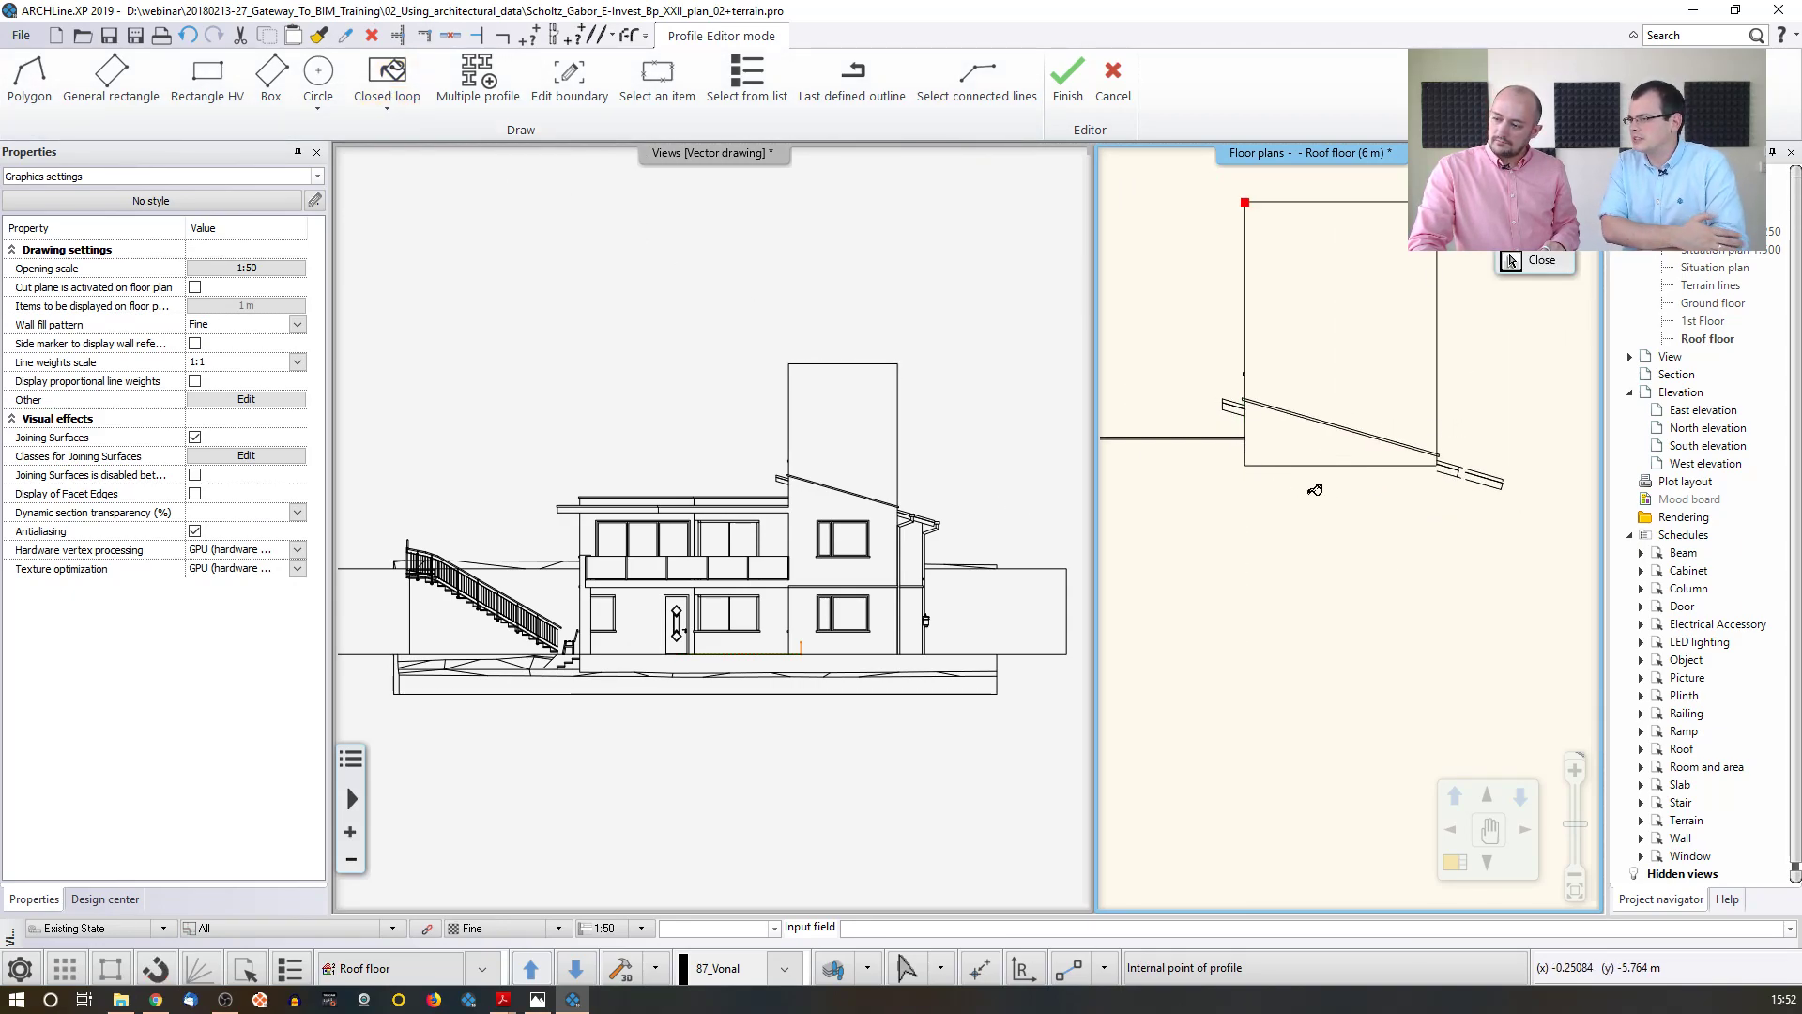
pyautogui.click(1321, 443)
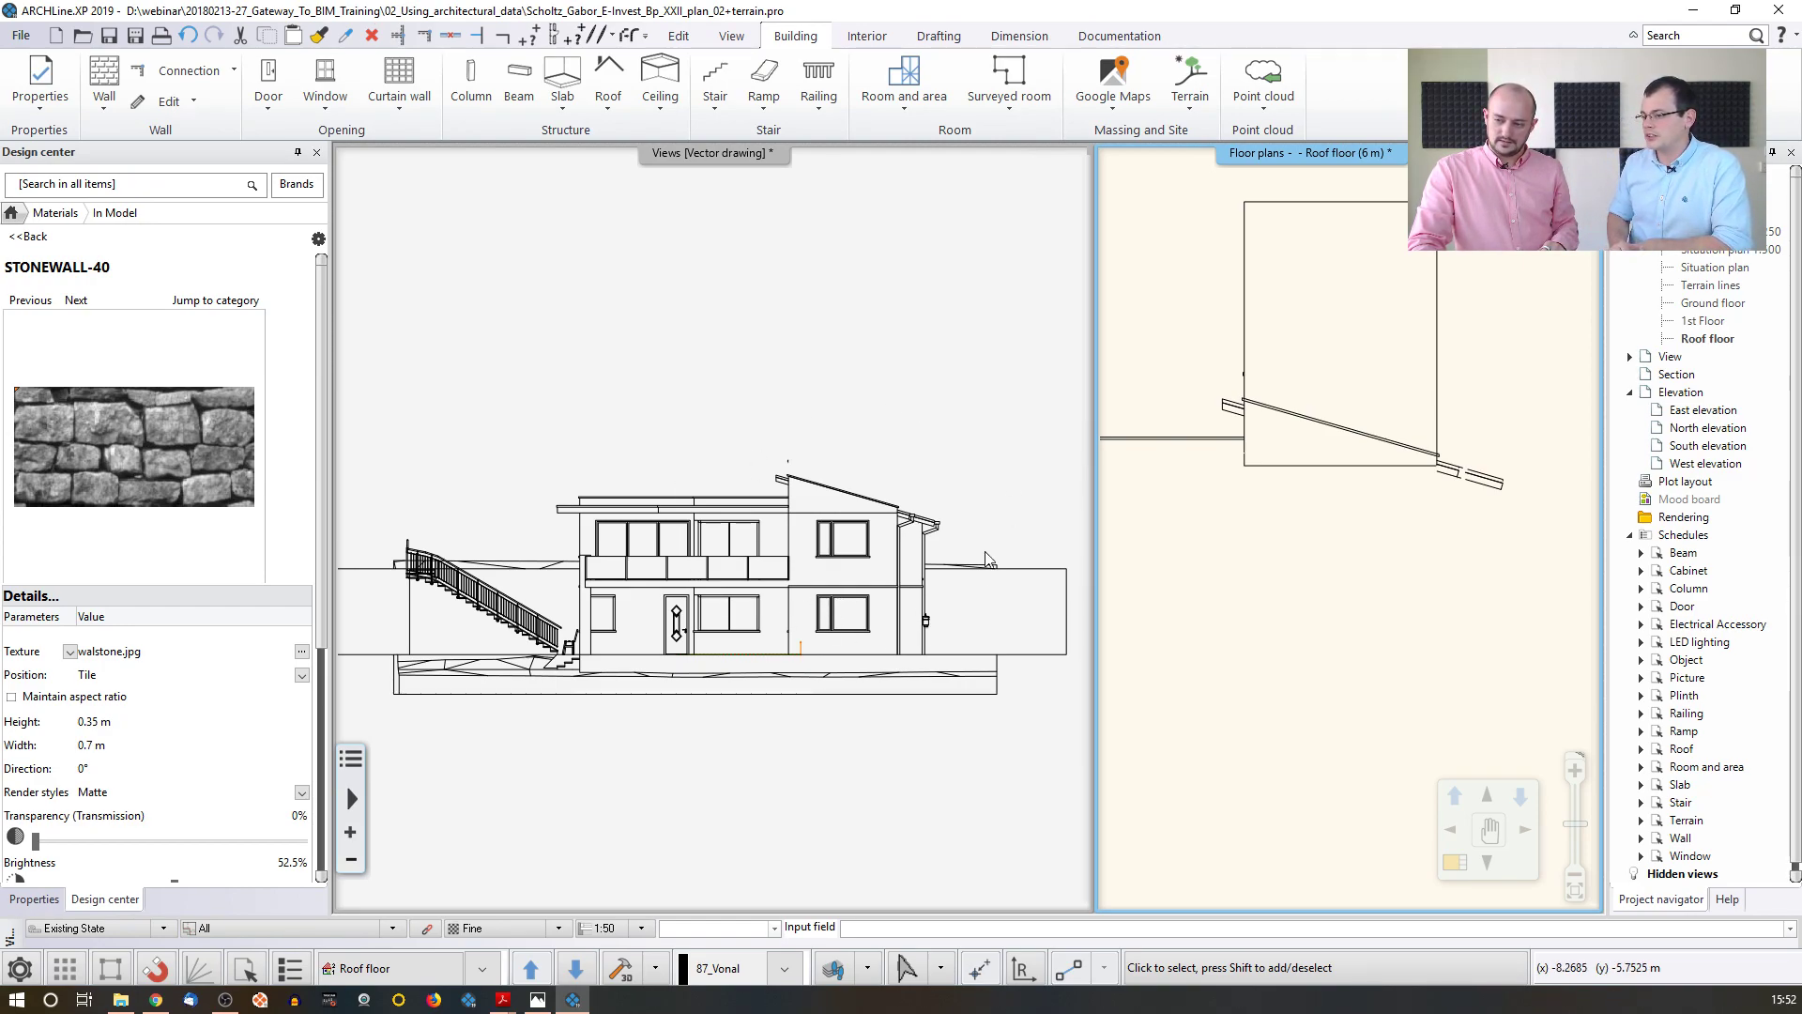
# - Return the 3D view to image mode in Consistent colour and inspect the gable wall under the sloping roof from an angle
pyautogui.click(890, 557)
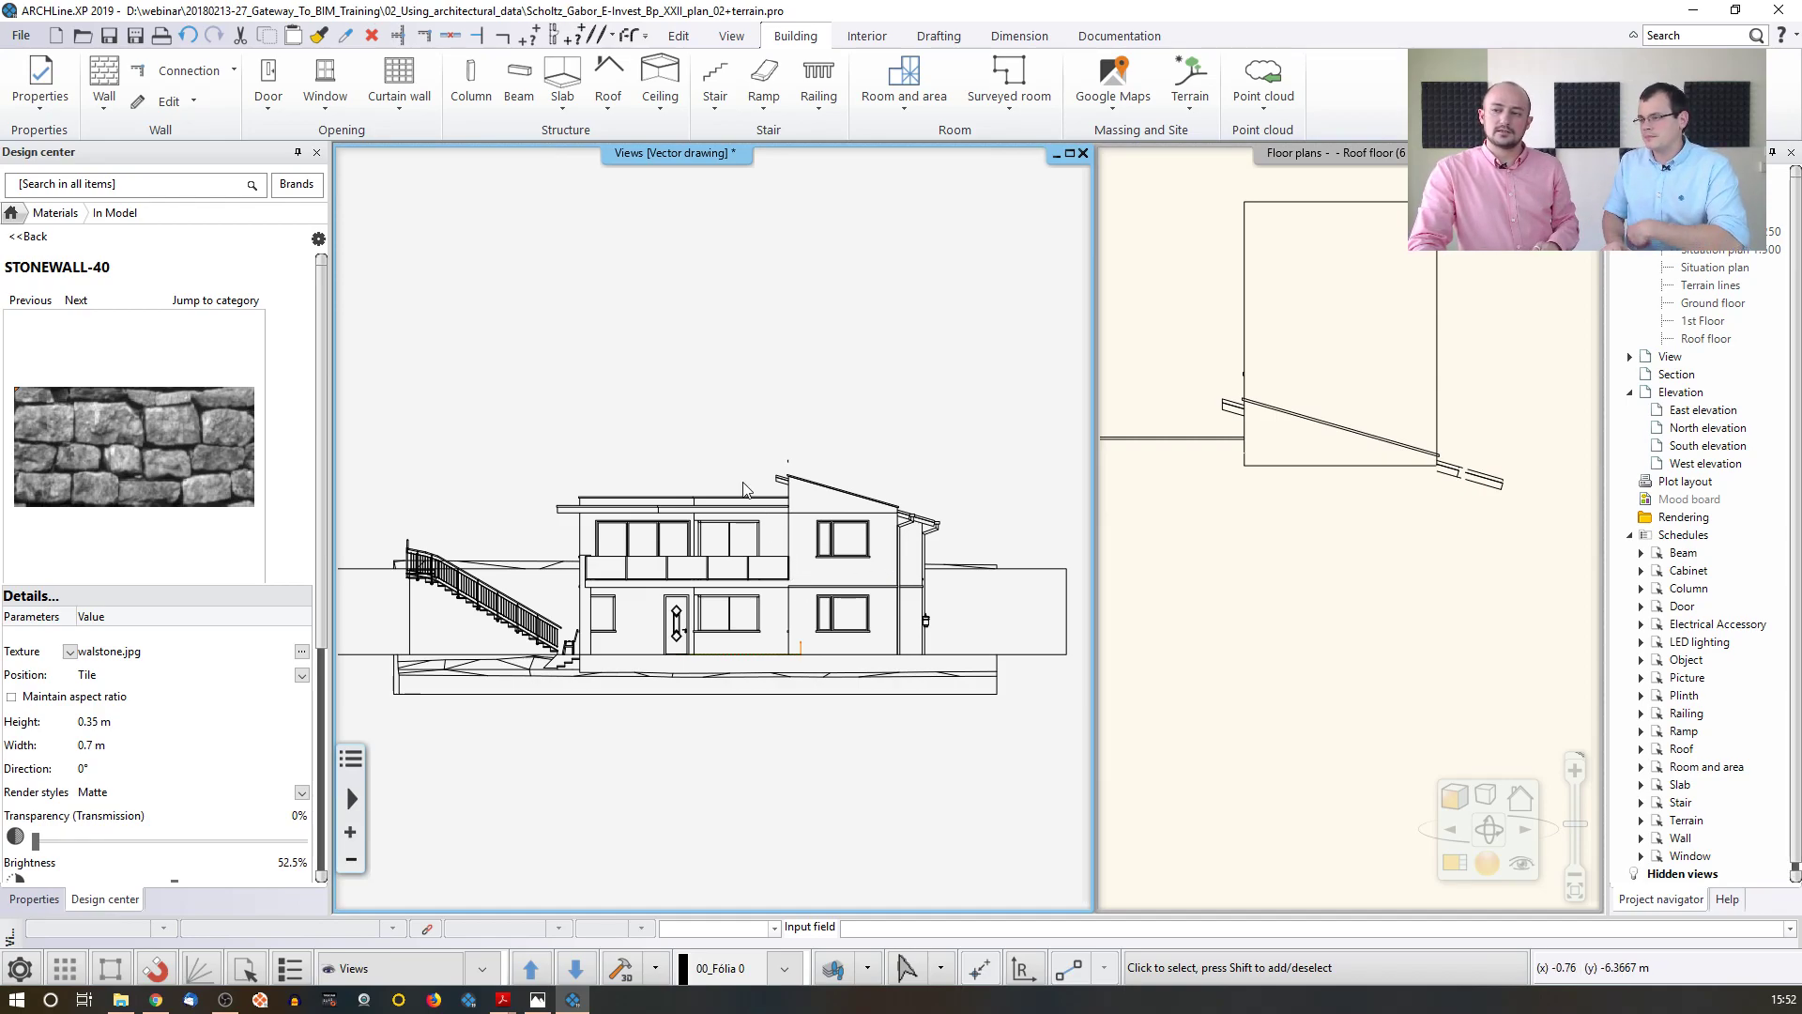
pyautogui.rightClick(677, 154)
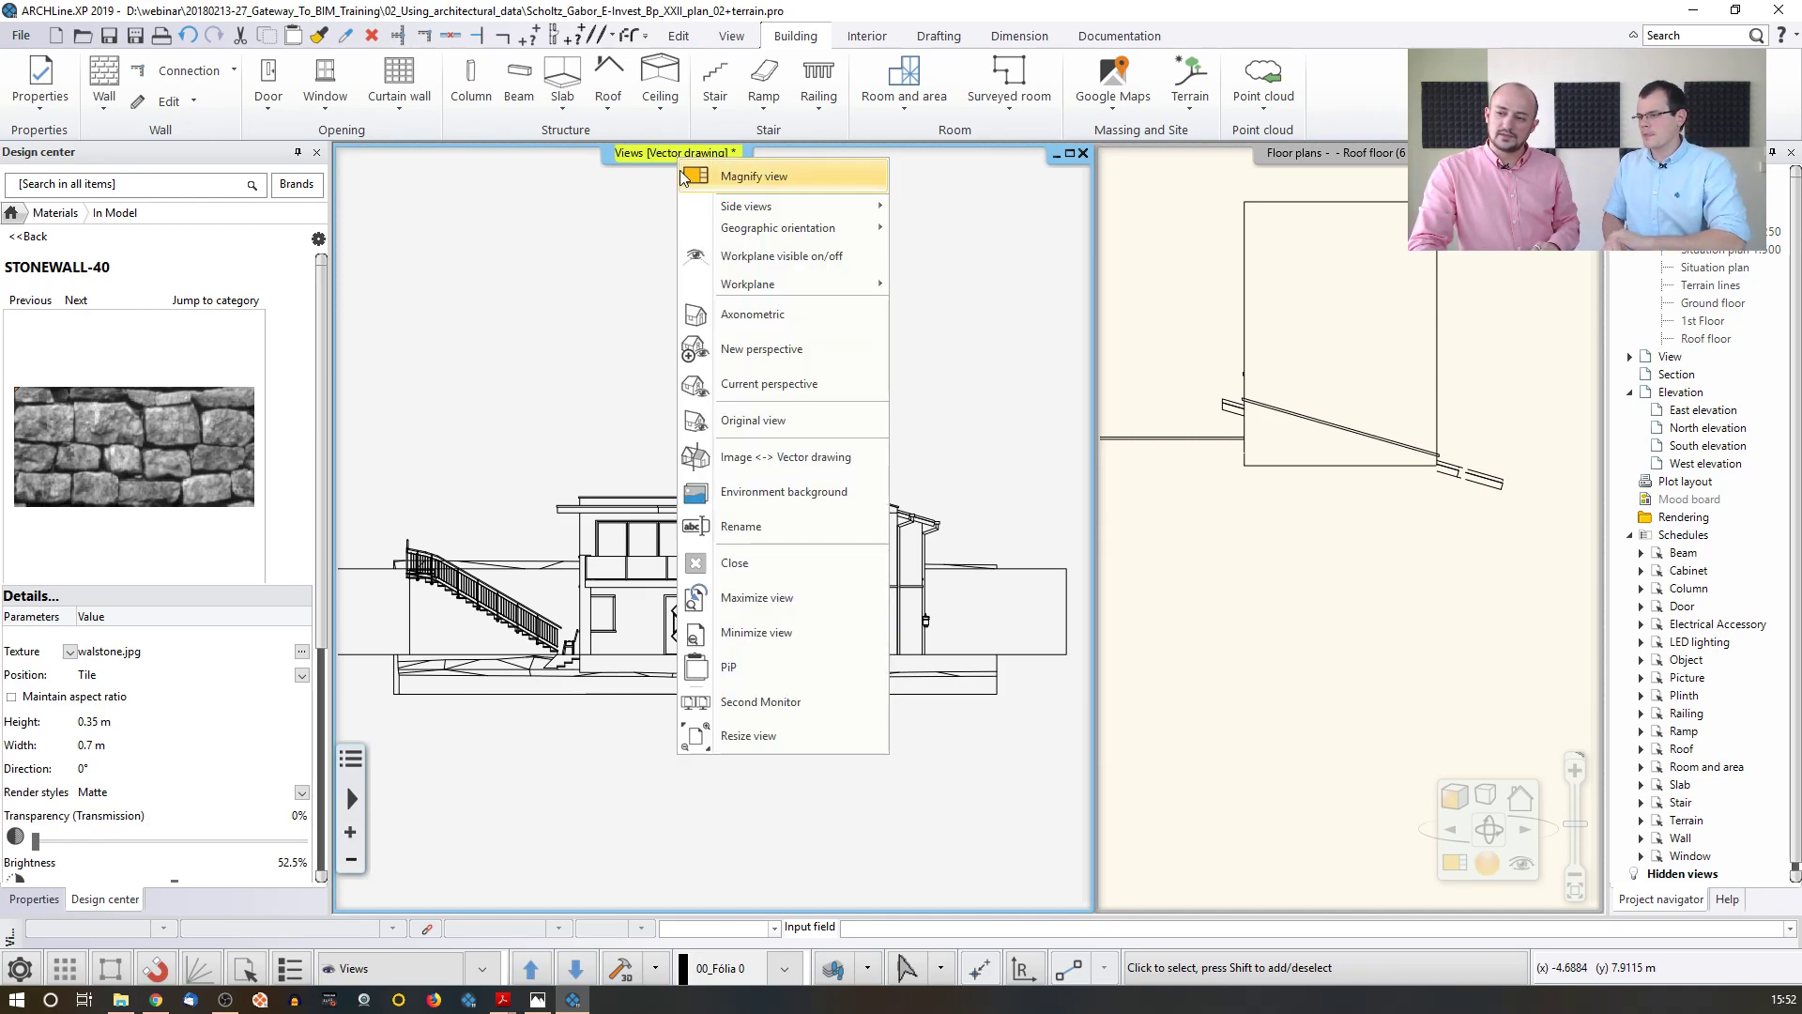
pyautogui.click(747, 470)
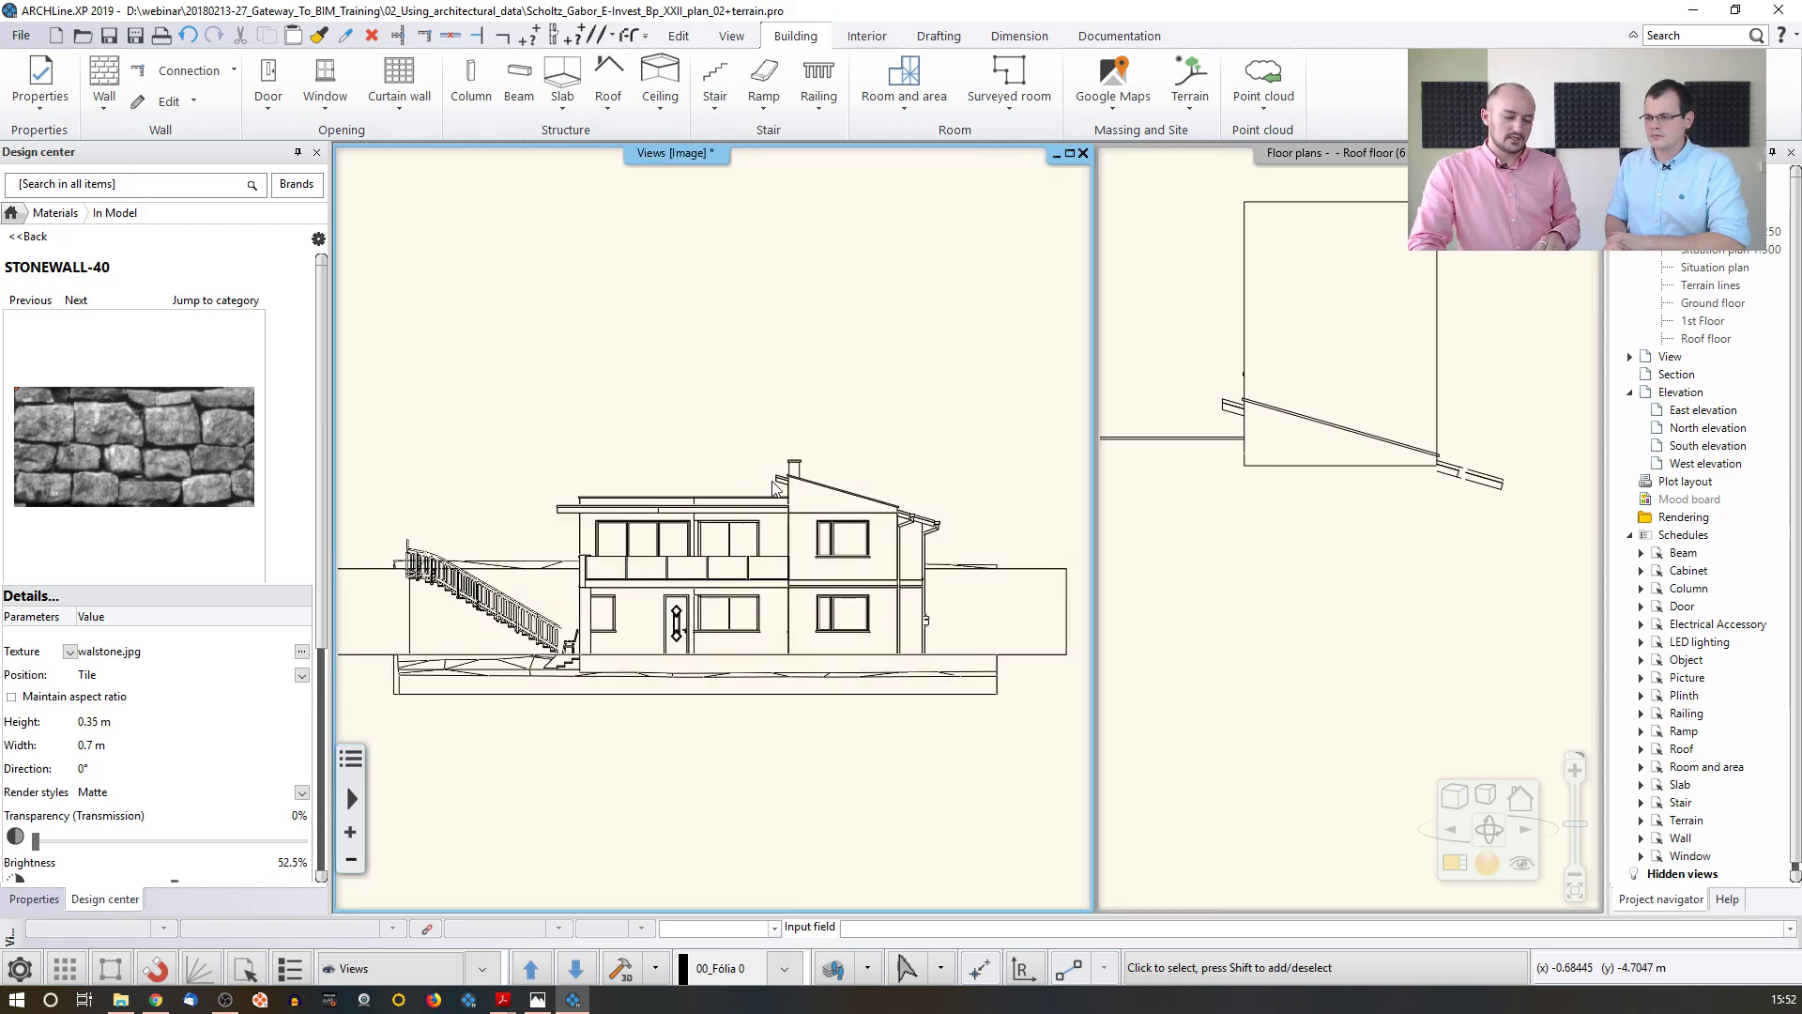
pyautogui.moveTo(774, 491); pyautogui.dragTo(946, 559, button='middle')
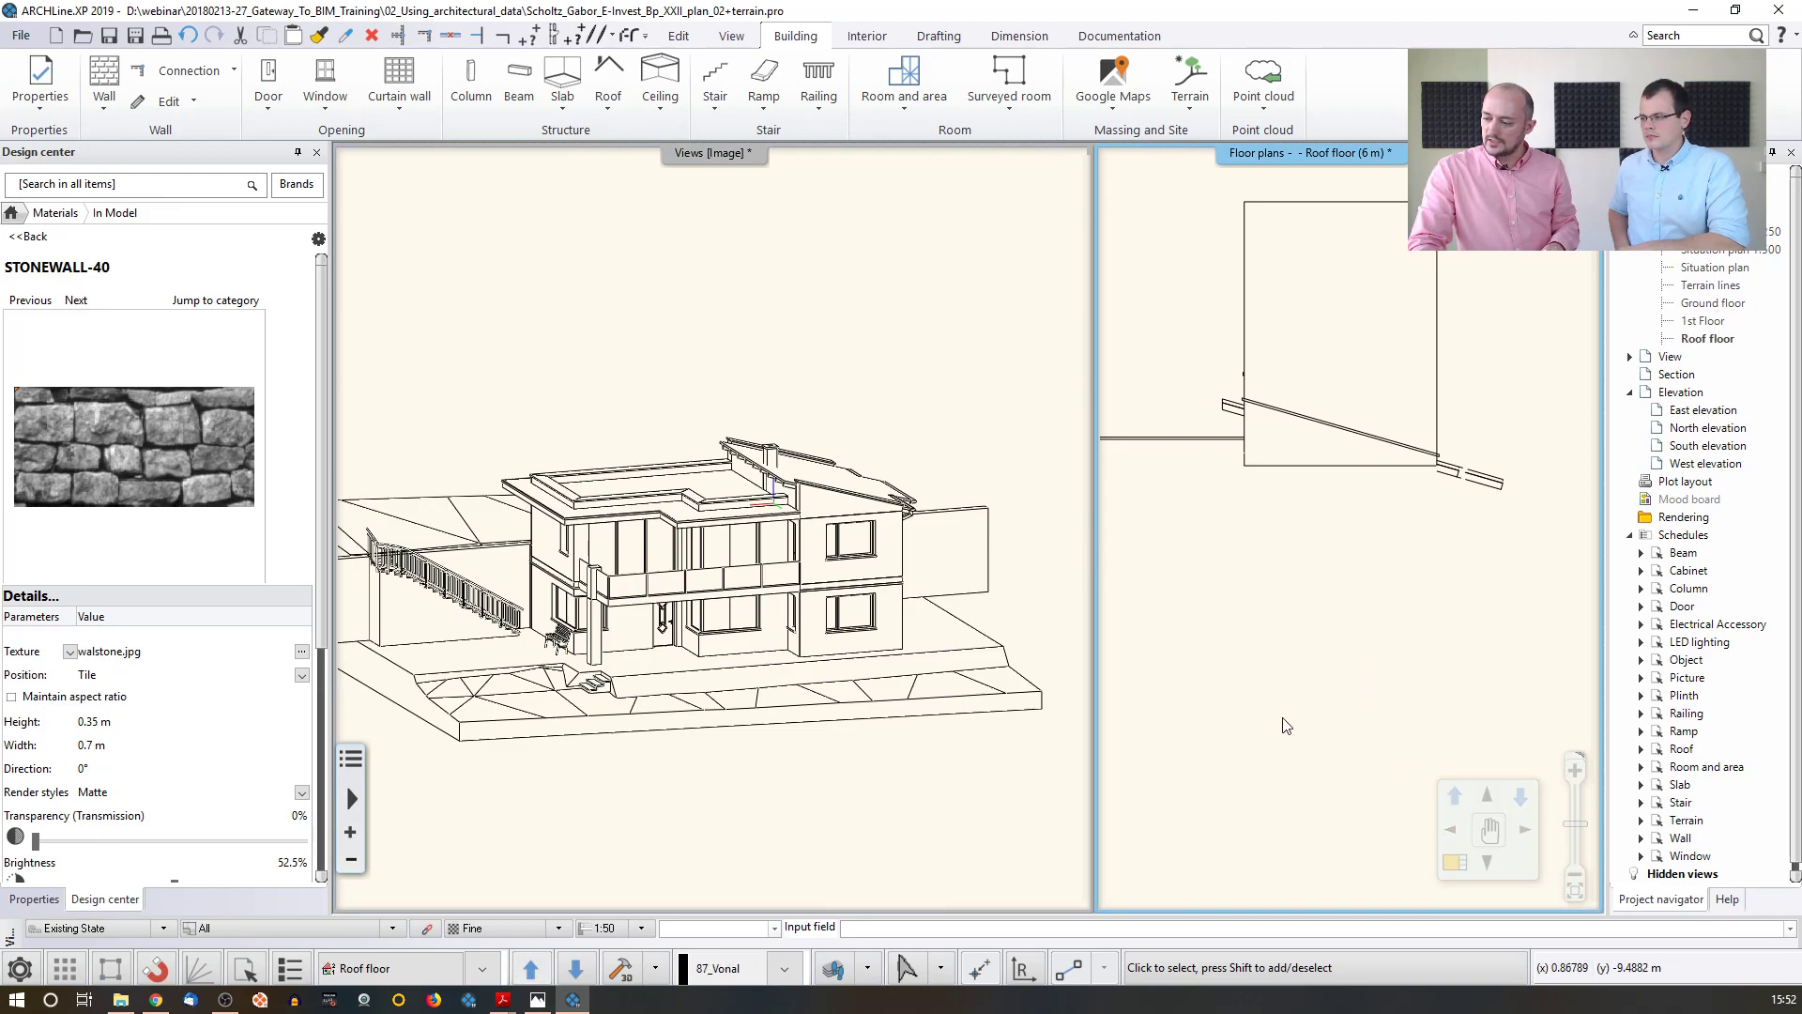
pyautogui.click(1452, 799)
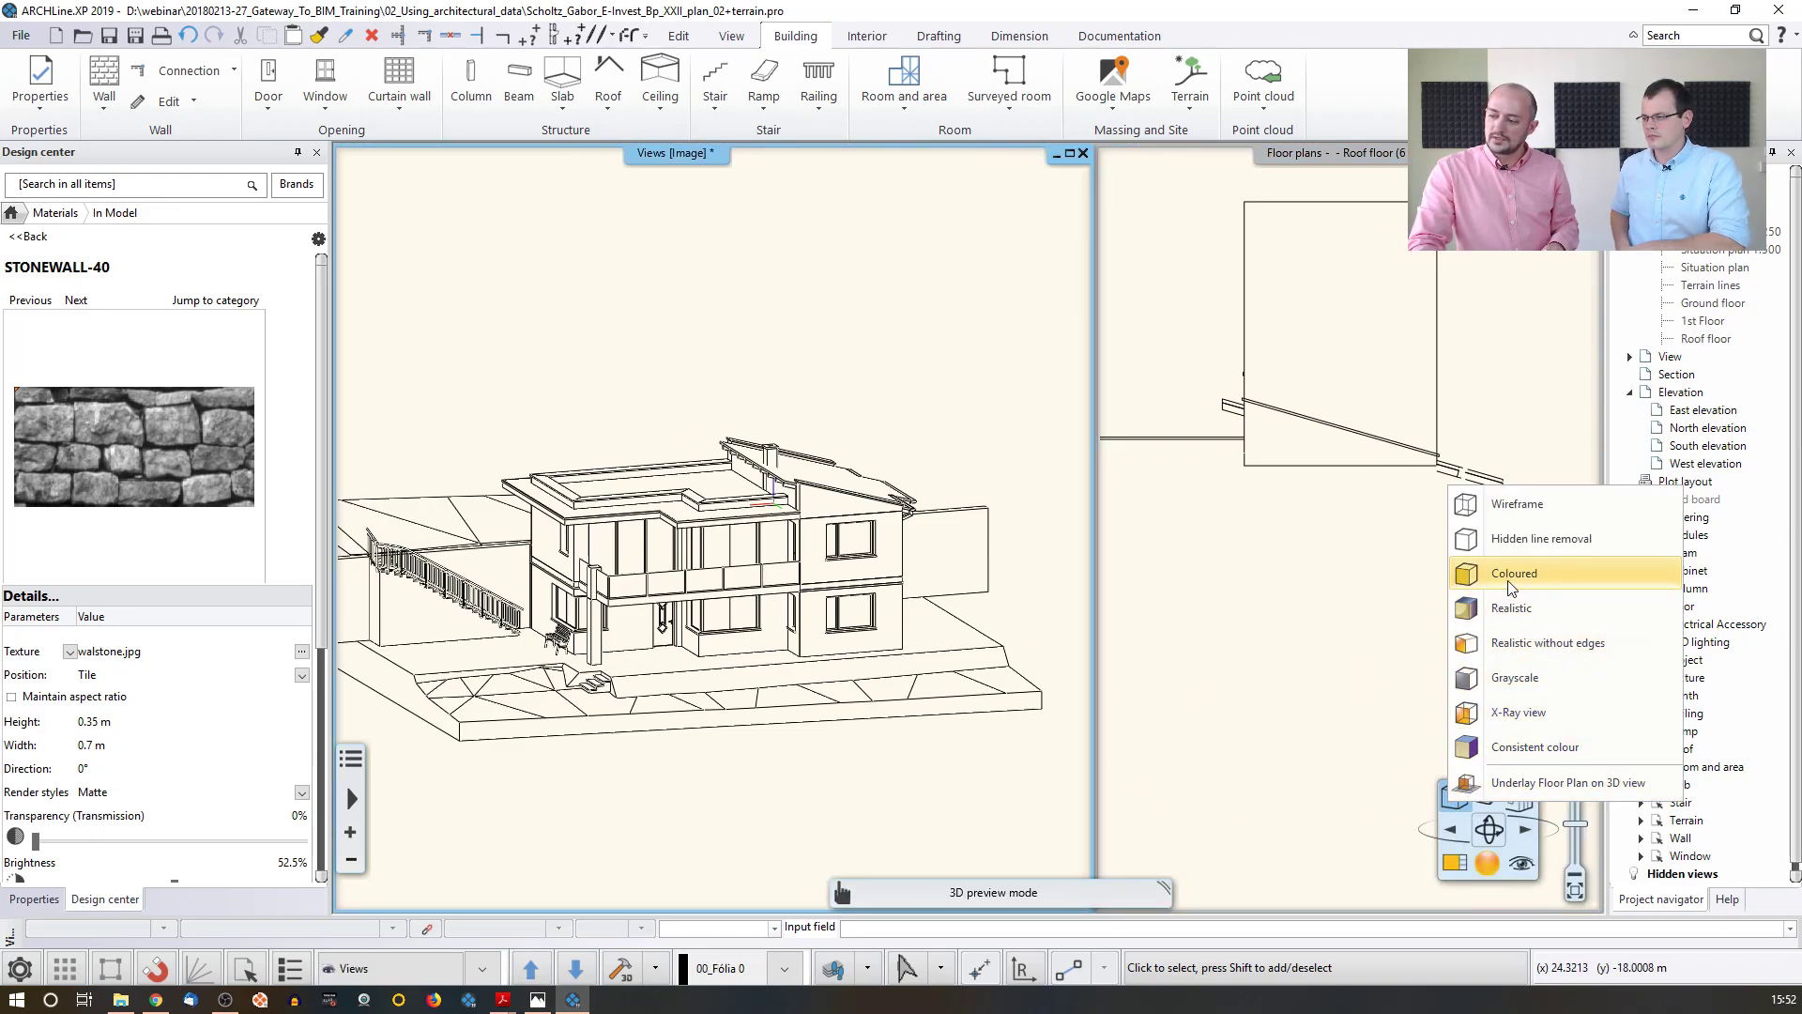
pyautogui.click(1513, 748)
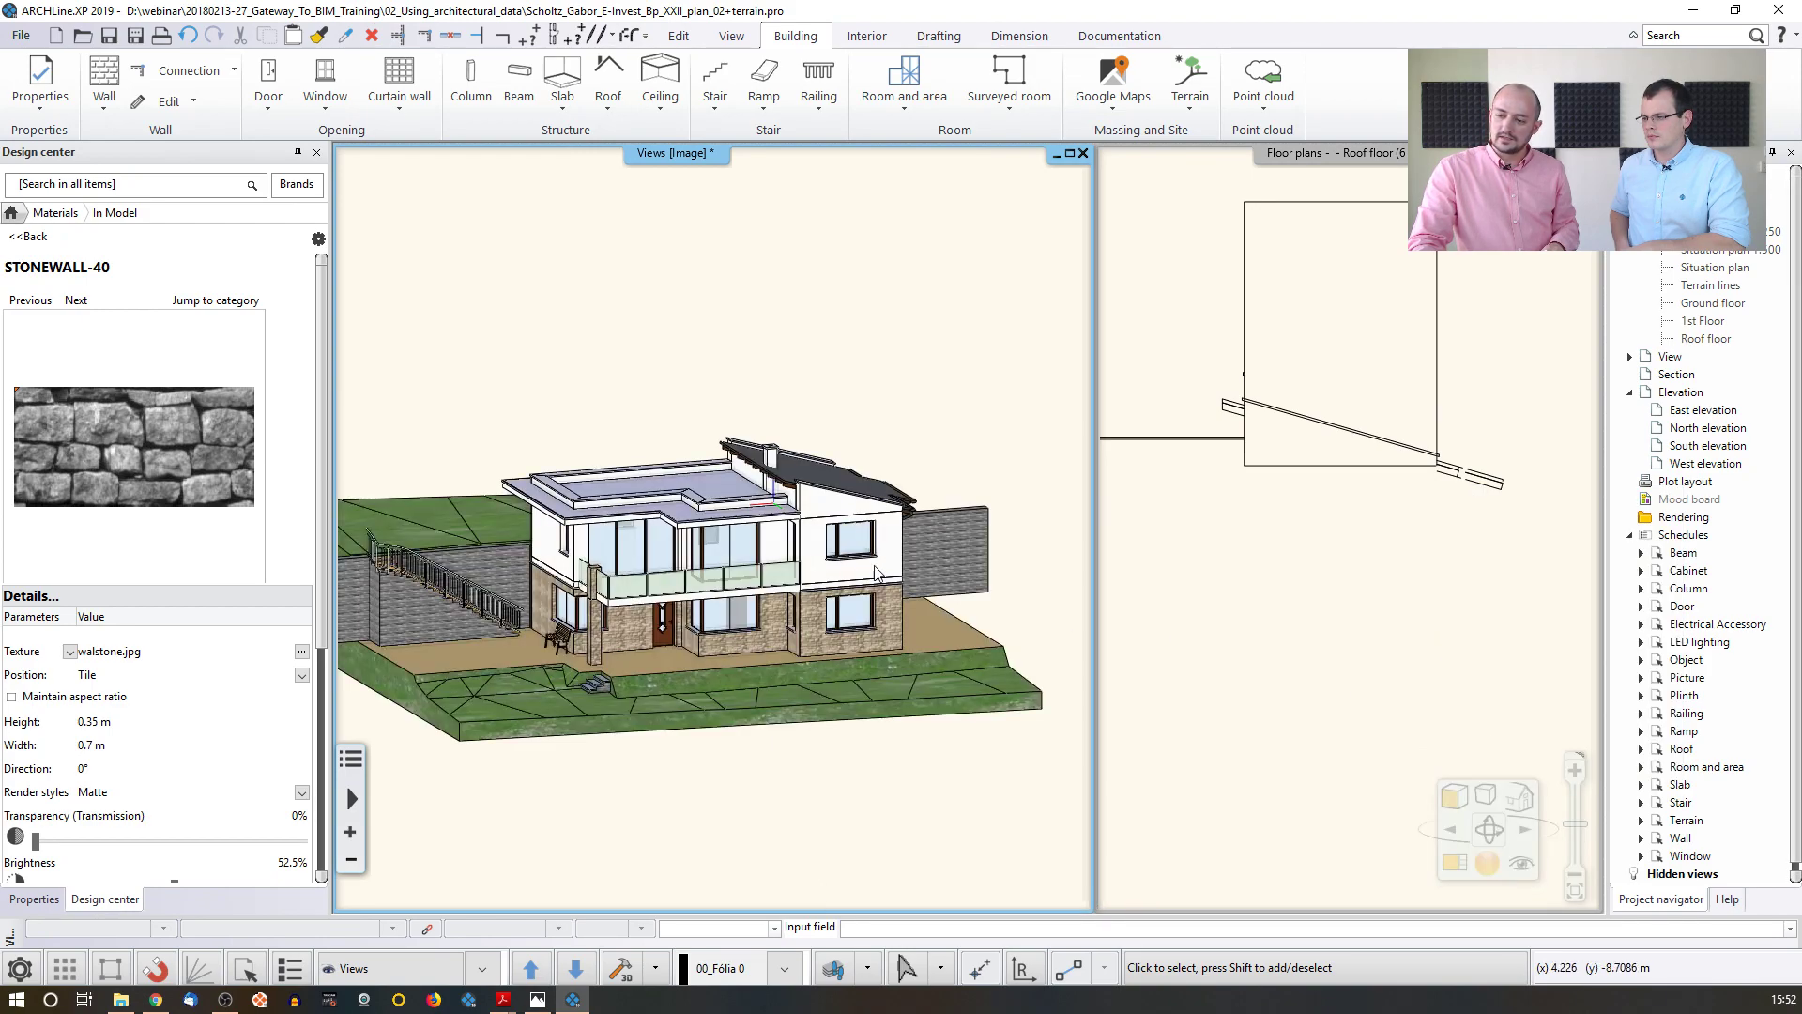
pyautogui.scroll(5, 816, 519)
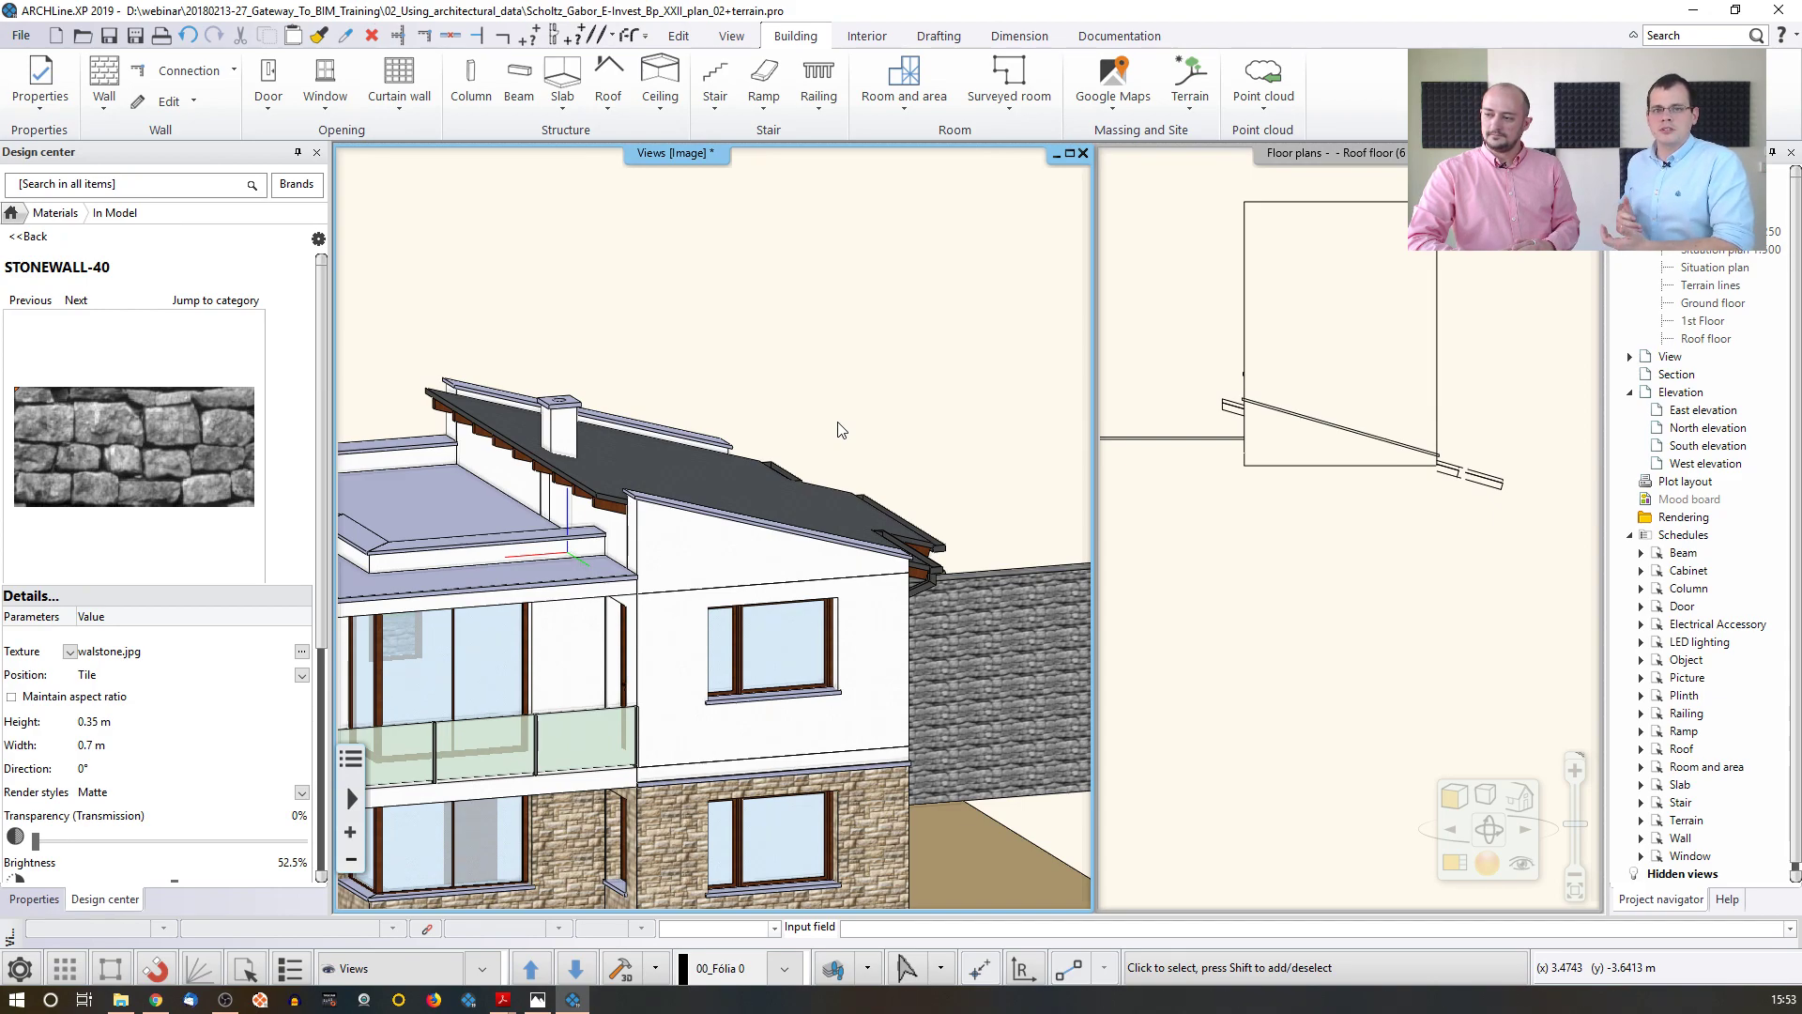
# - Delete all the pasted helper lines beside the house on the Roof floor plan
pyautogui.click(1131, 371)
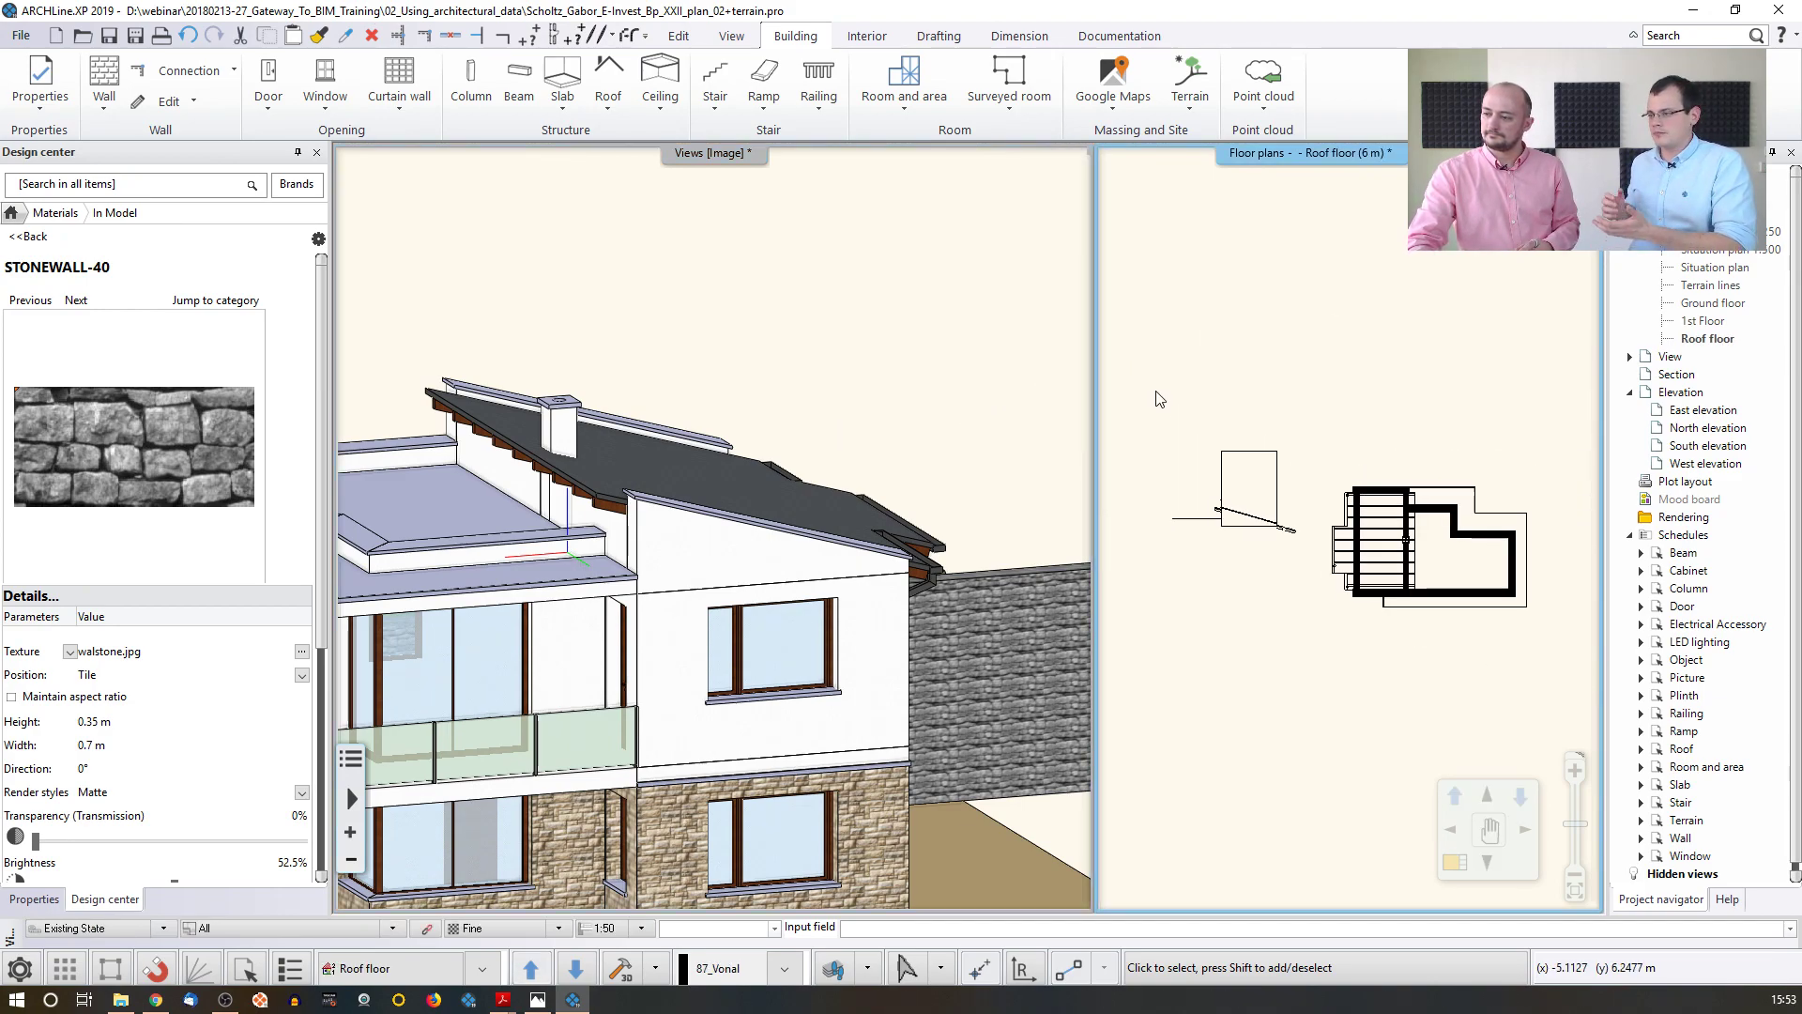
pyautogui.moveTo(1160, 400); pyautogui.dragTo(1460, 620)
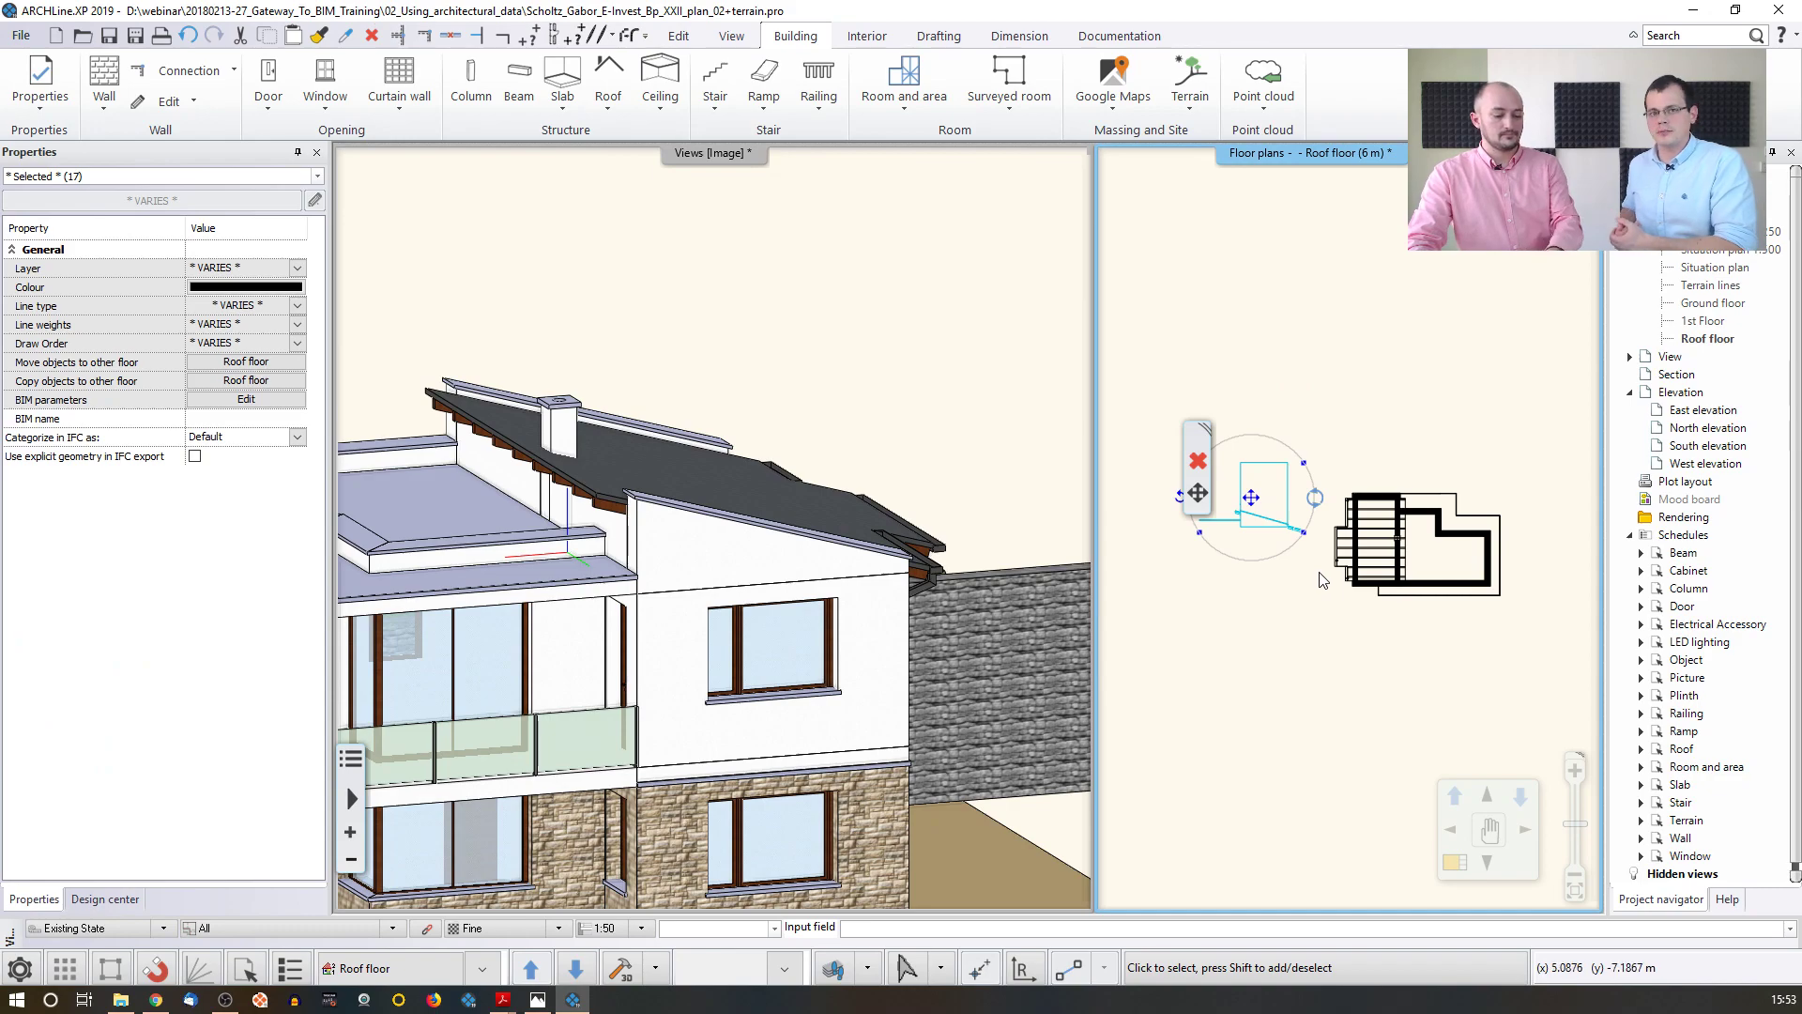
pyautogui.press('Delete')
# - Switch the floor plan to the Ground floor and show the whole house in the 3D view
pyautogui.press('pagedown')
pyautogui.press('pagedown')
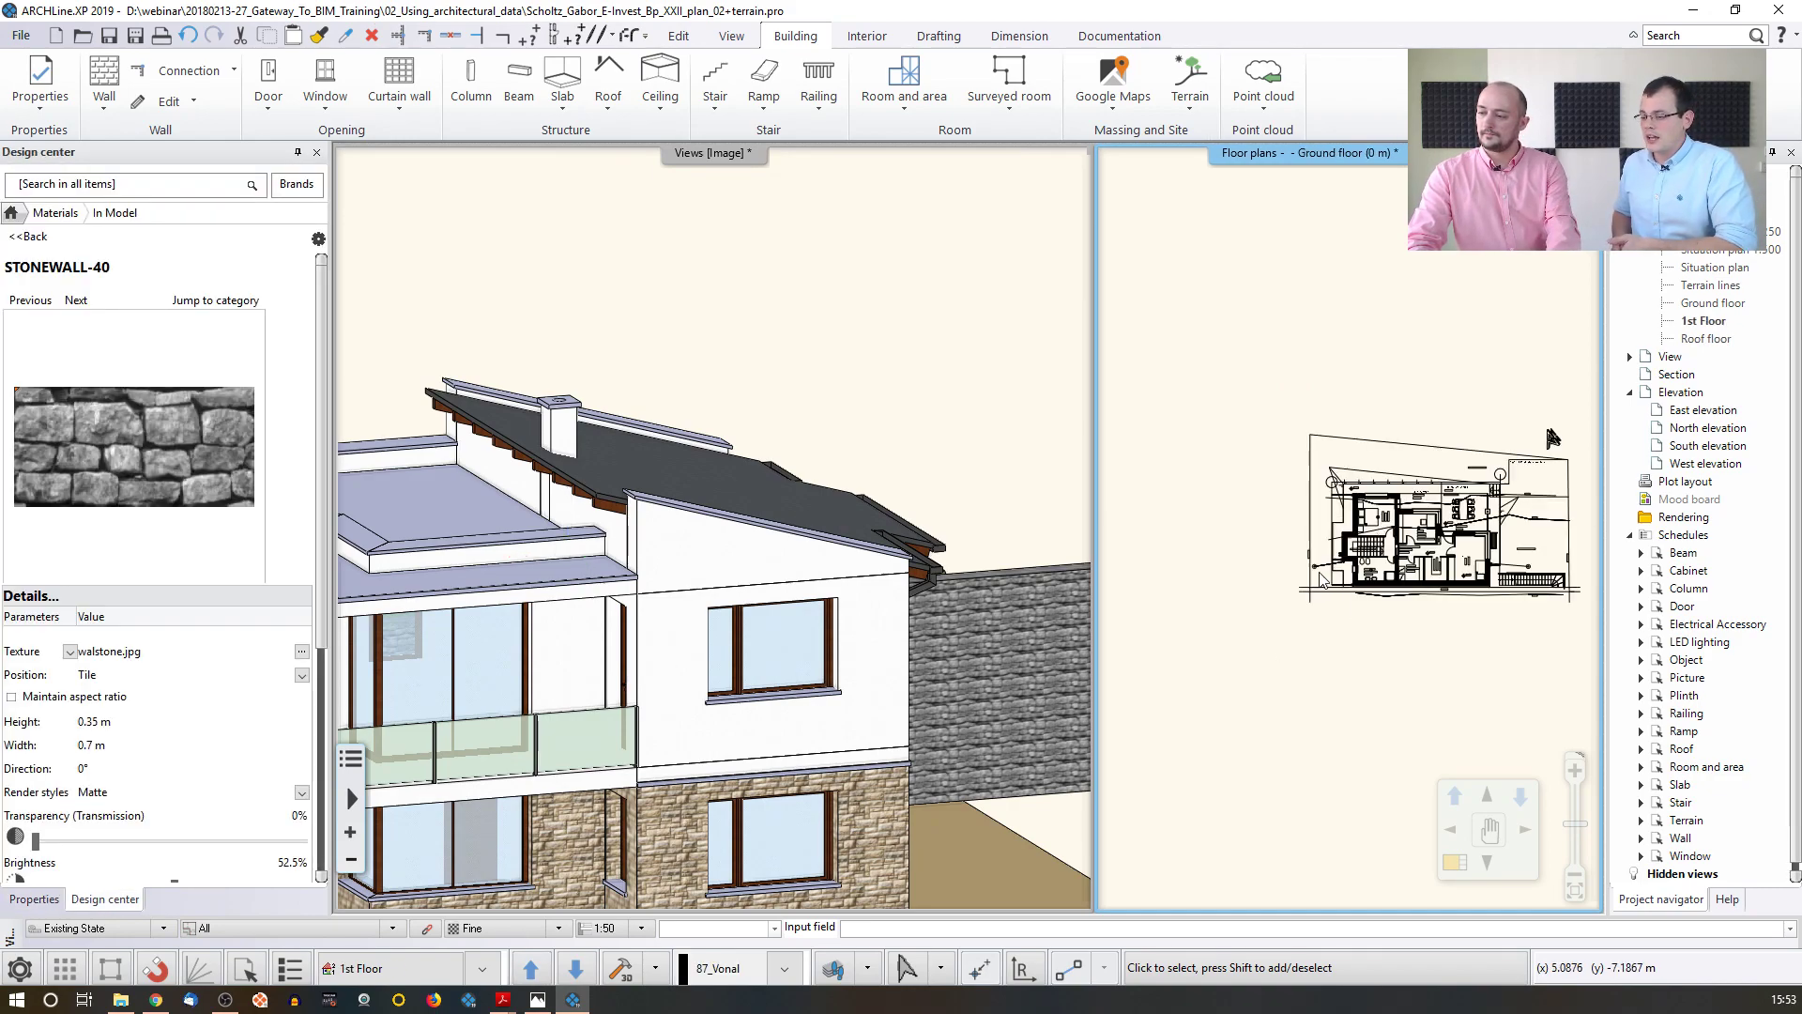
pyautogui.click(1022, 476)
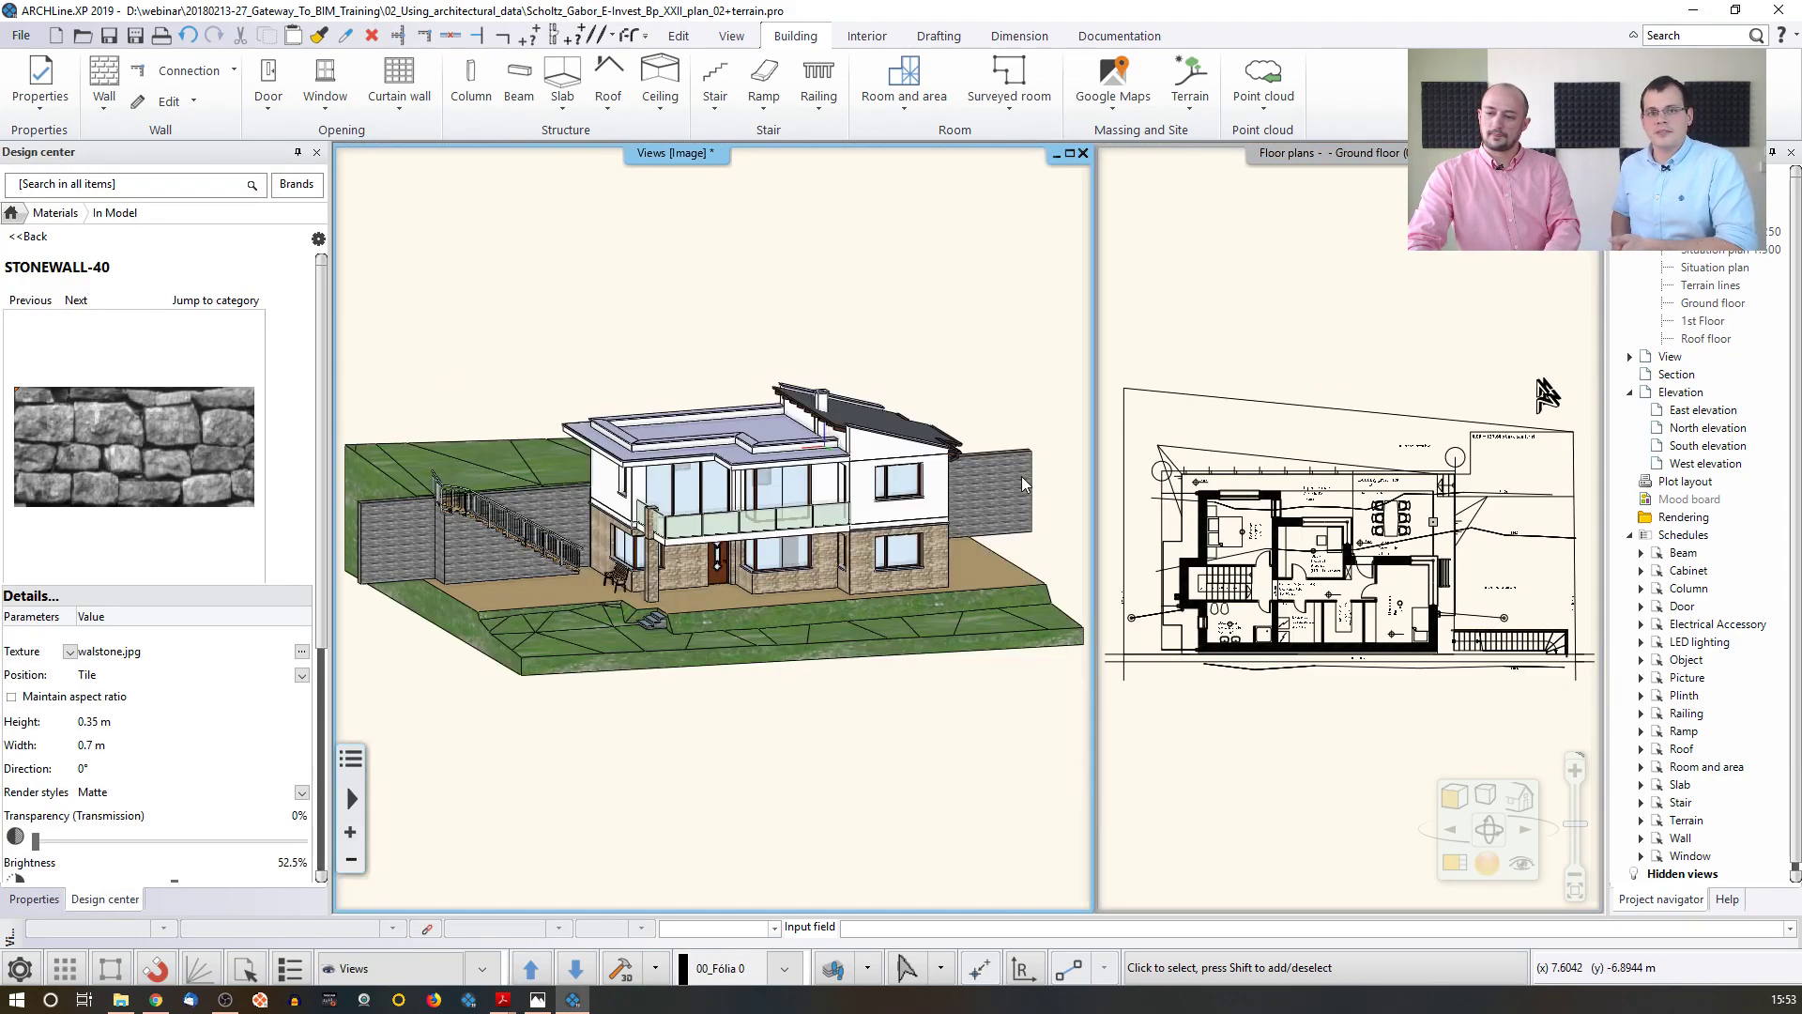